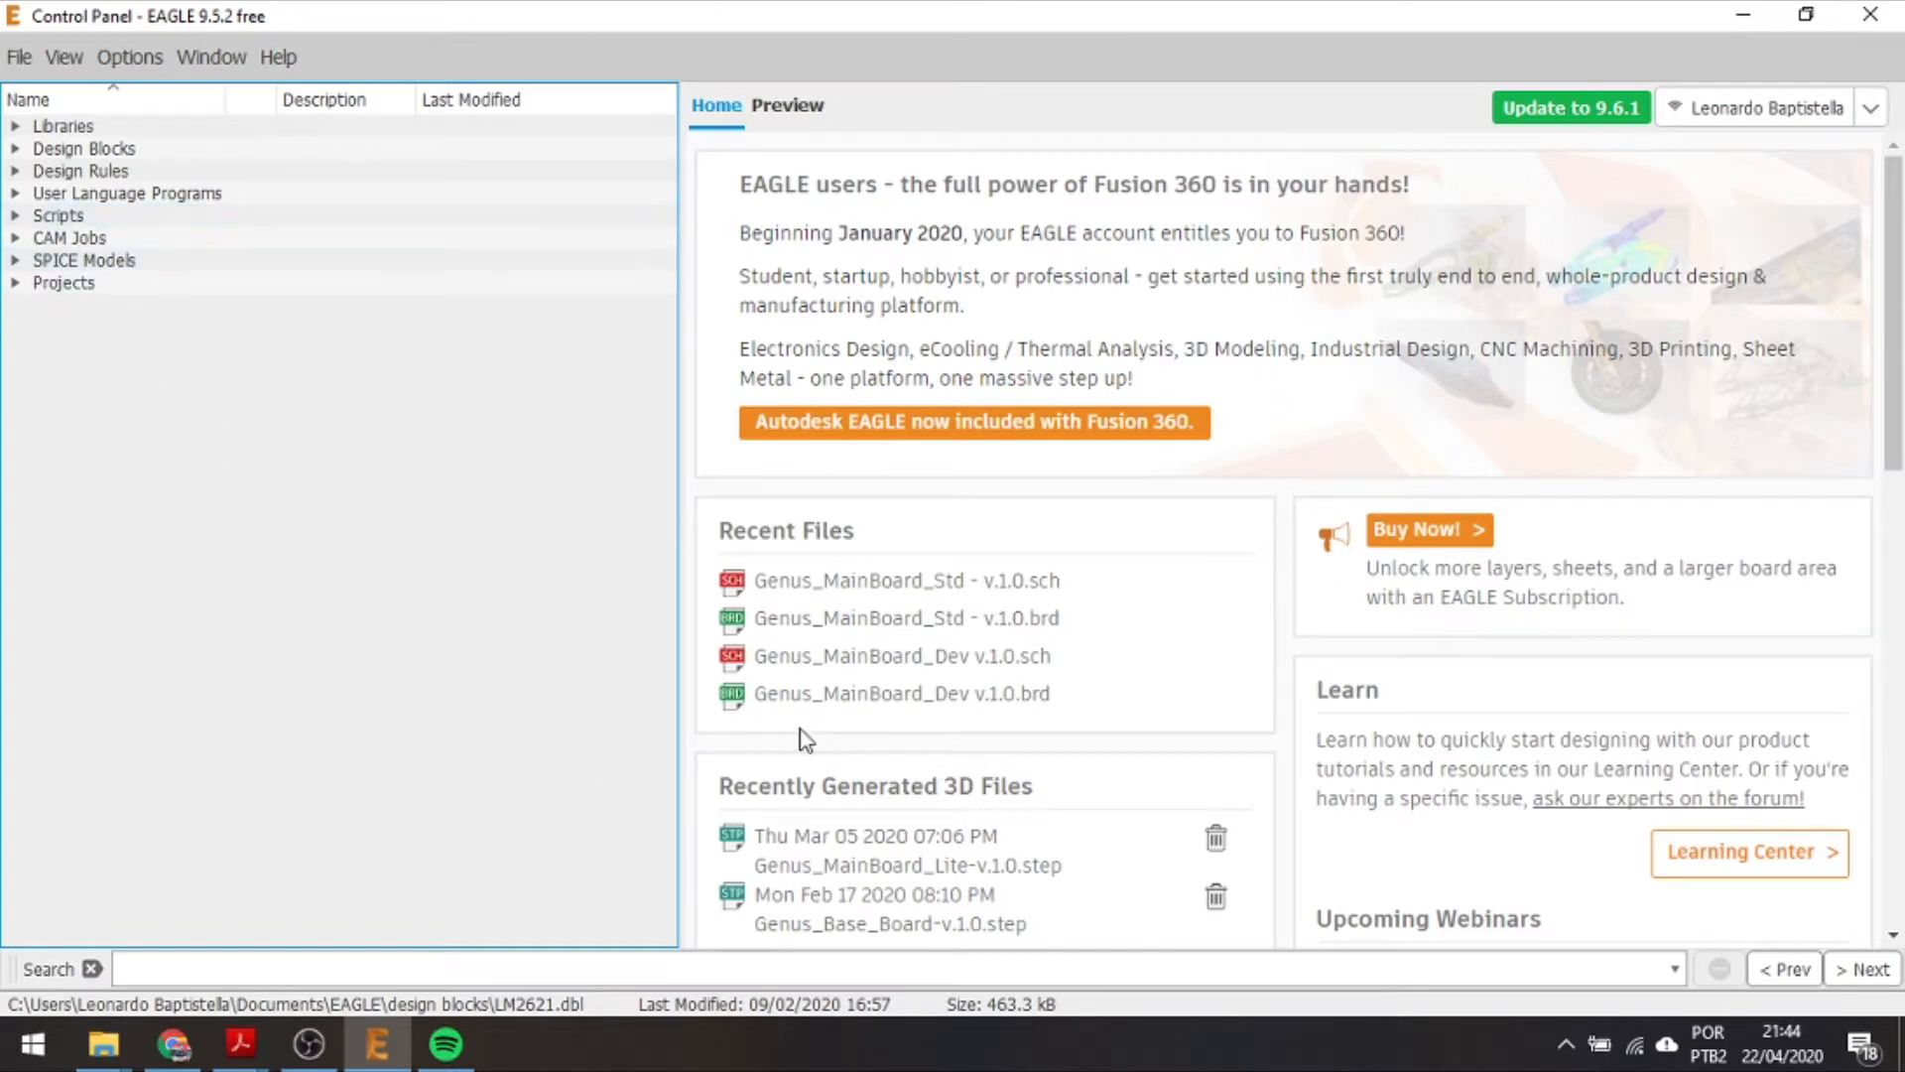
Browse the user and example design blocks and review the schematic and board layout of MP2307.dbl.
click(14, 149)
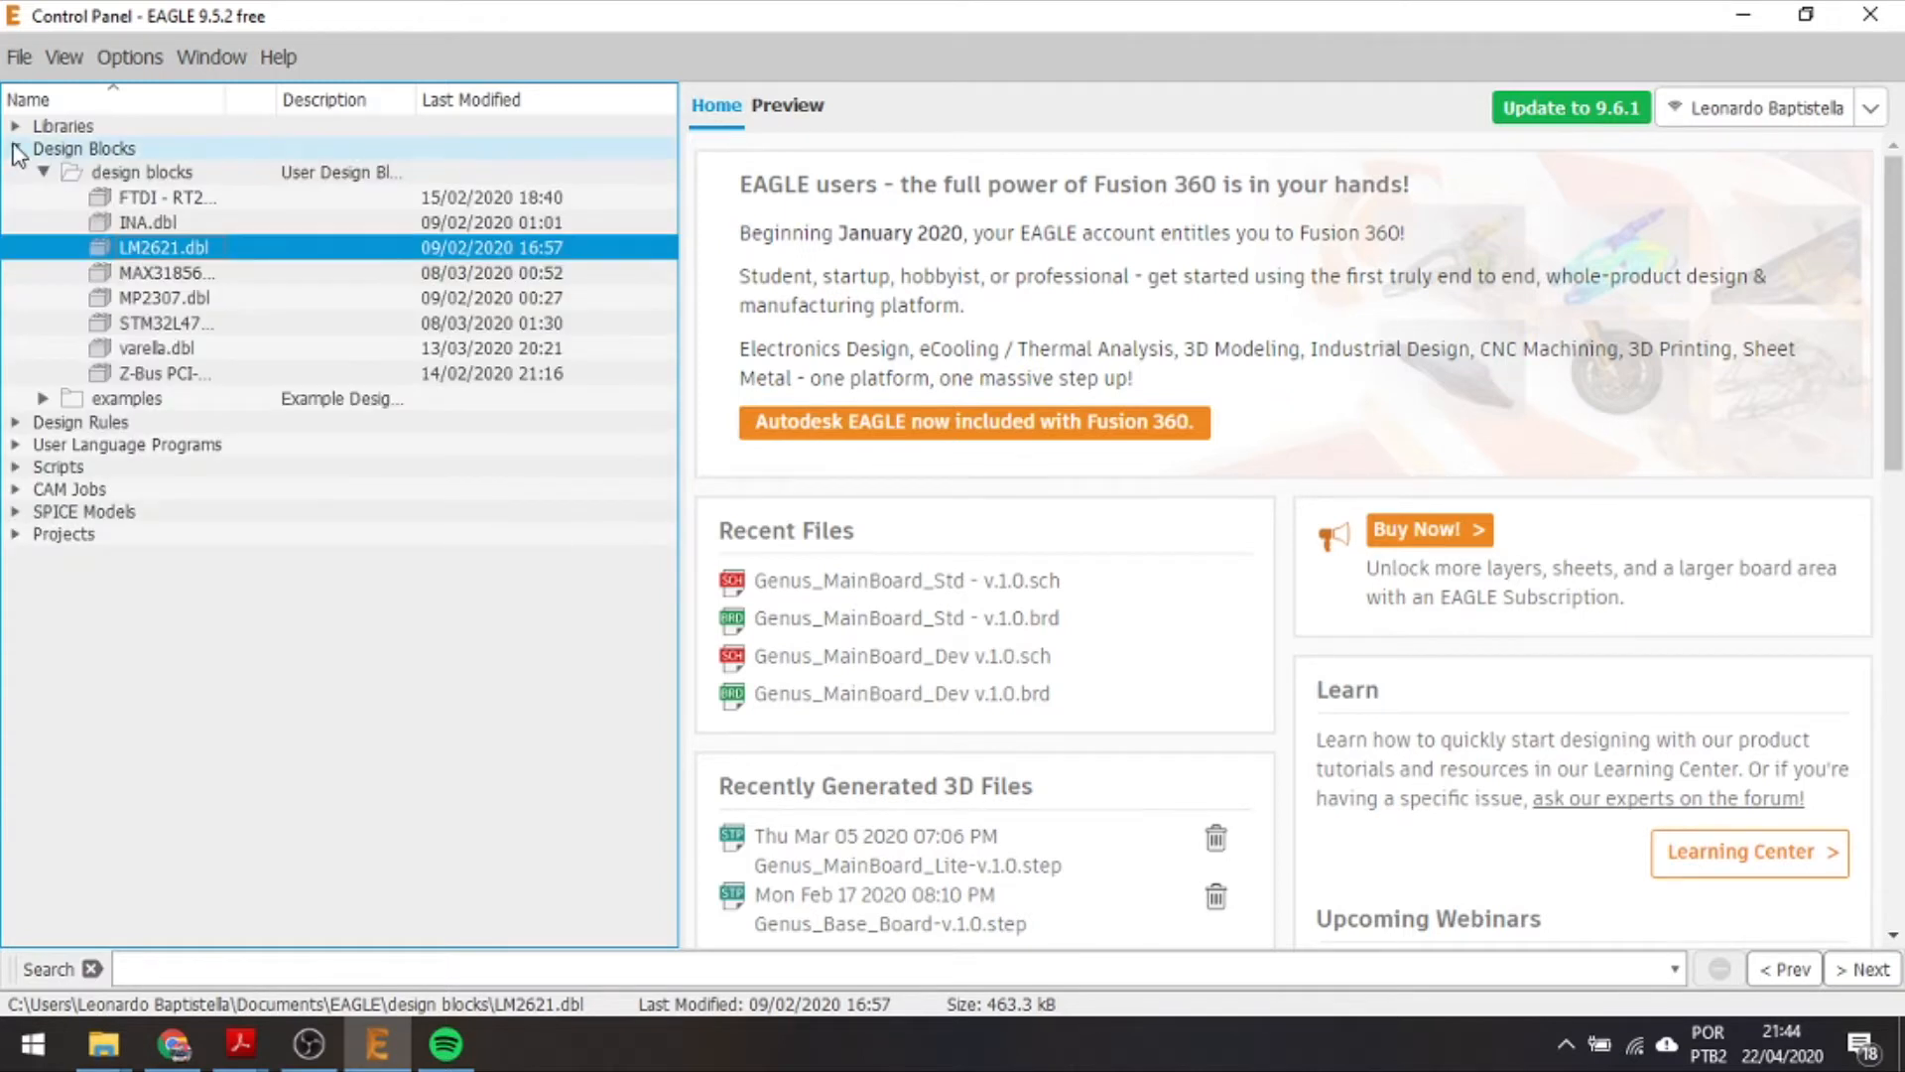
click(44, 398)
scroll(204, 596, down, 2)
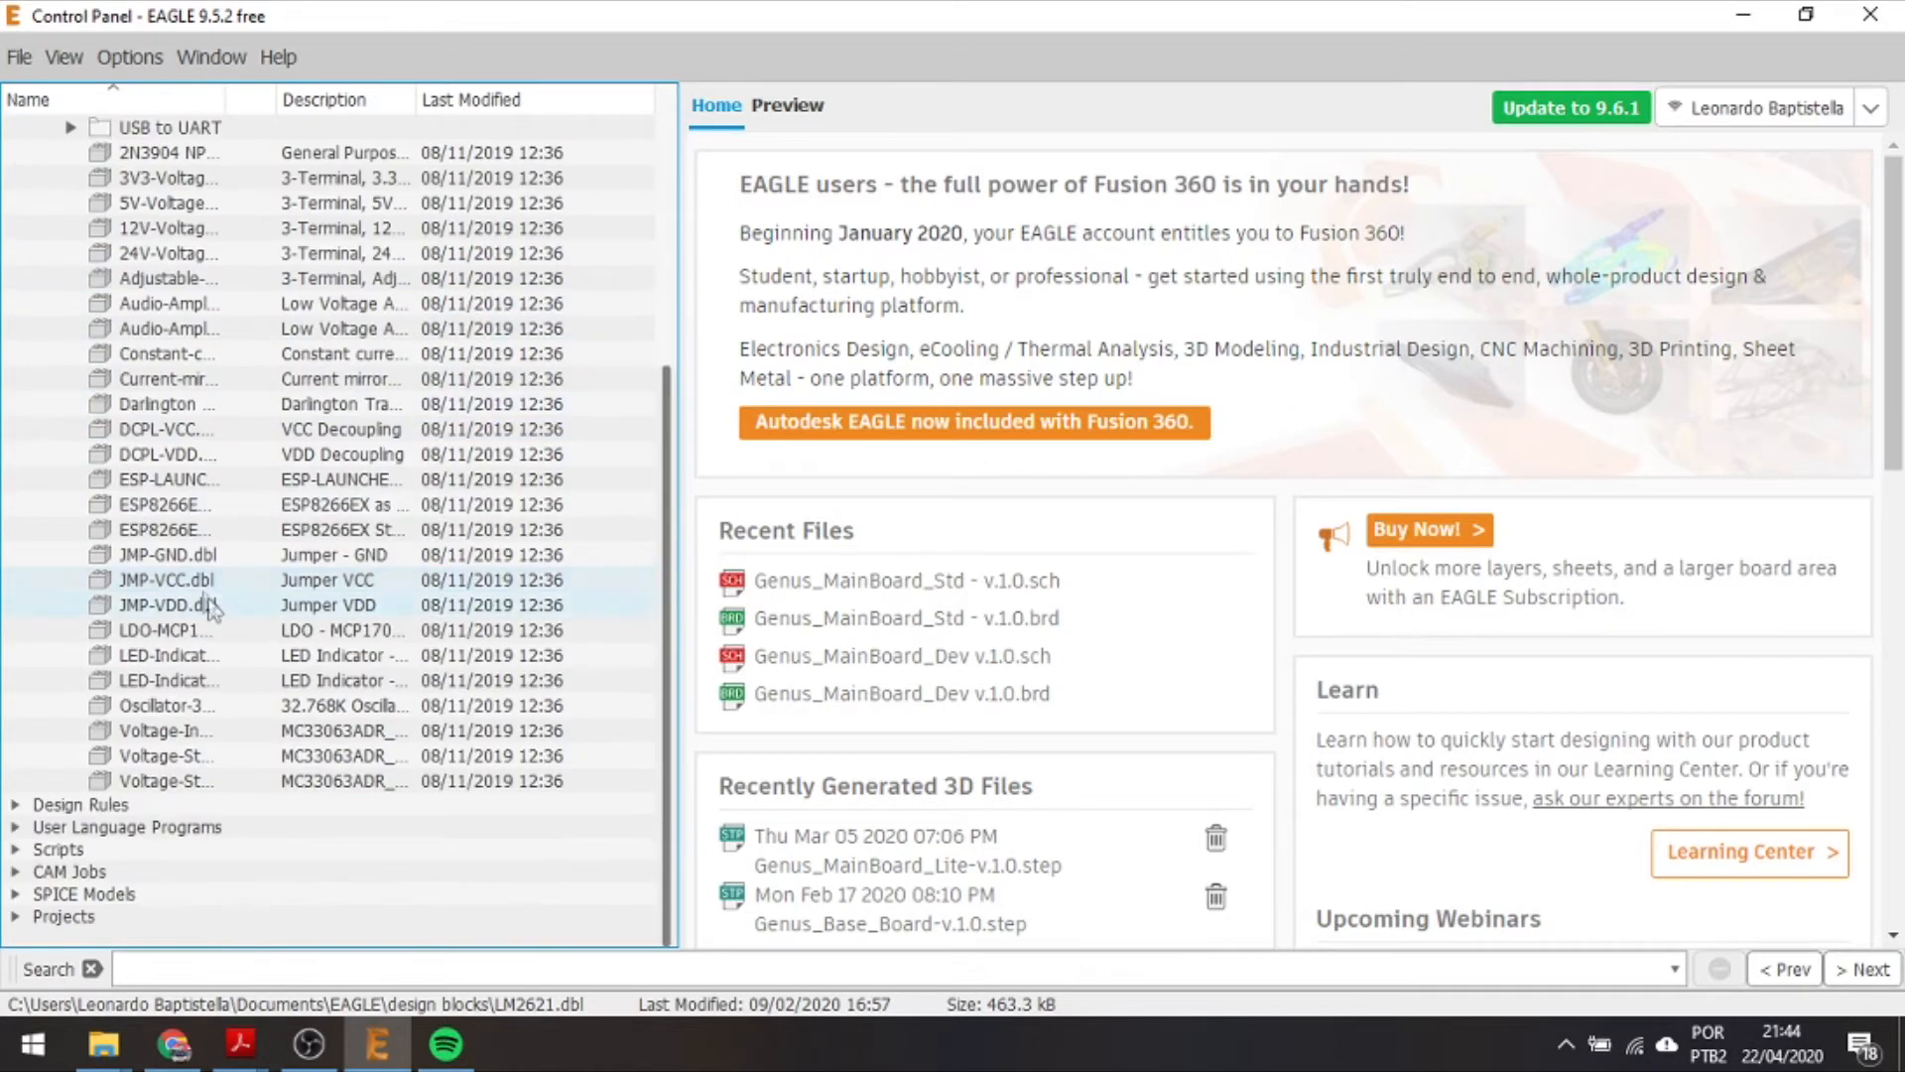
scroll(231, 633, up, 5)
click(44, 225)
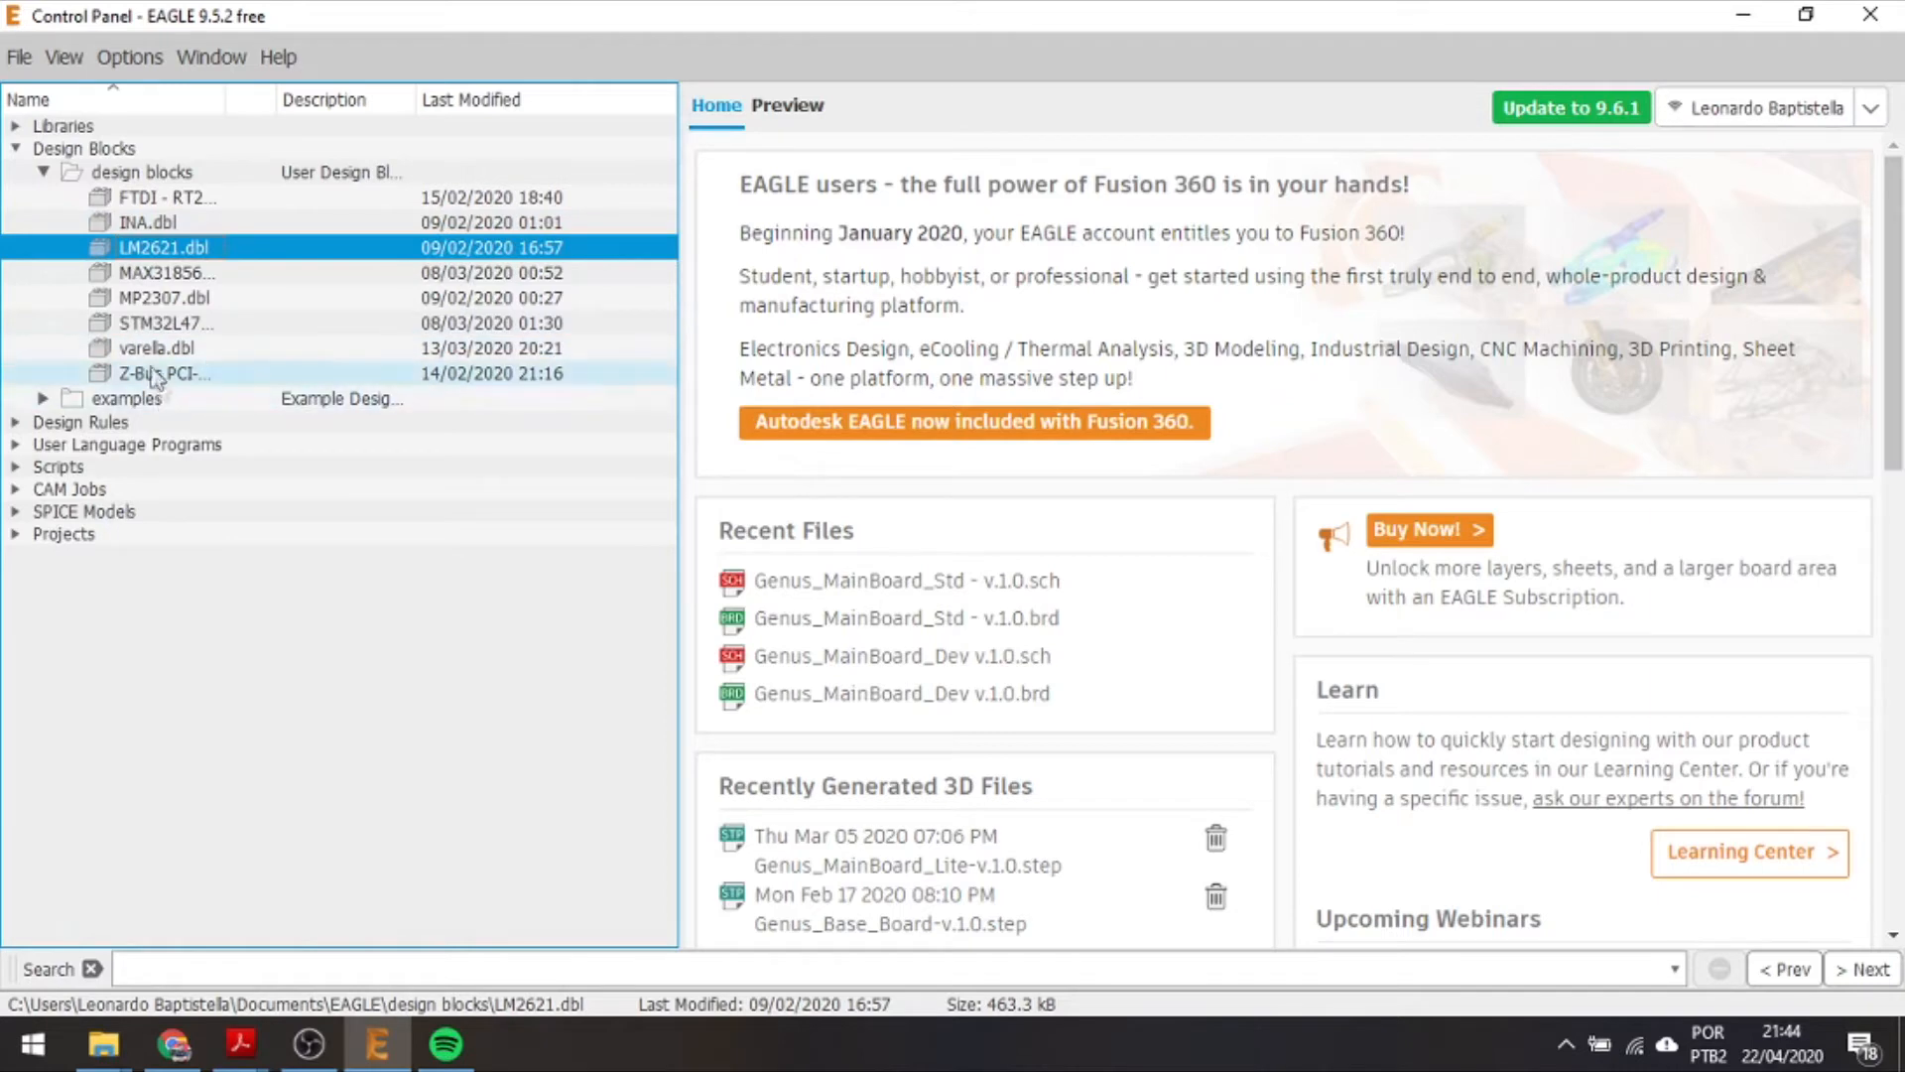
double_click(154, 298)
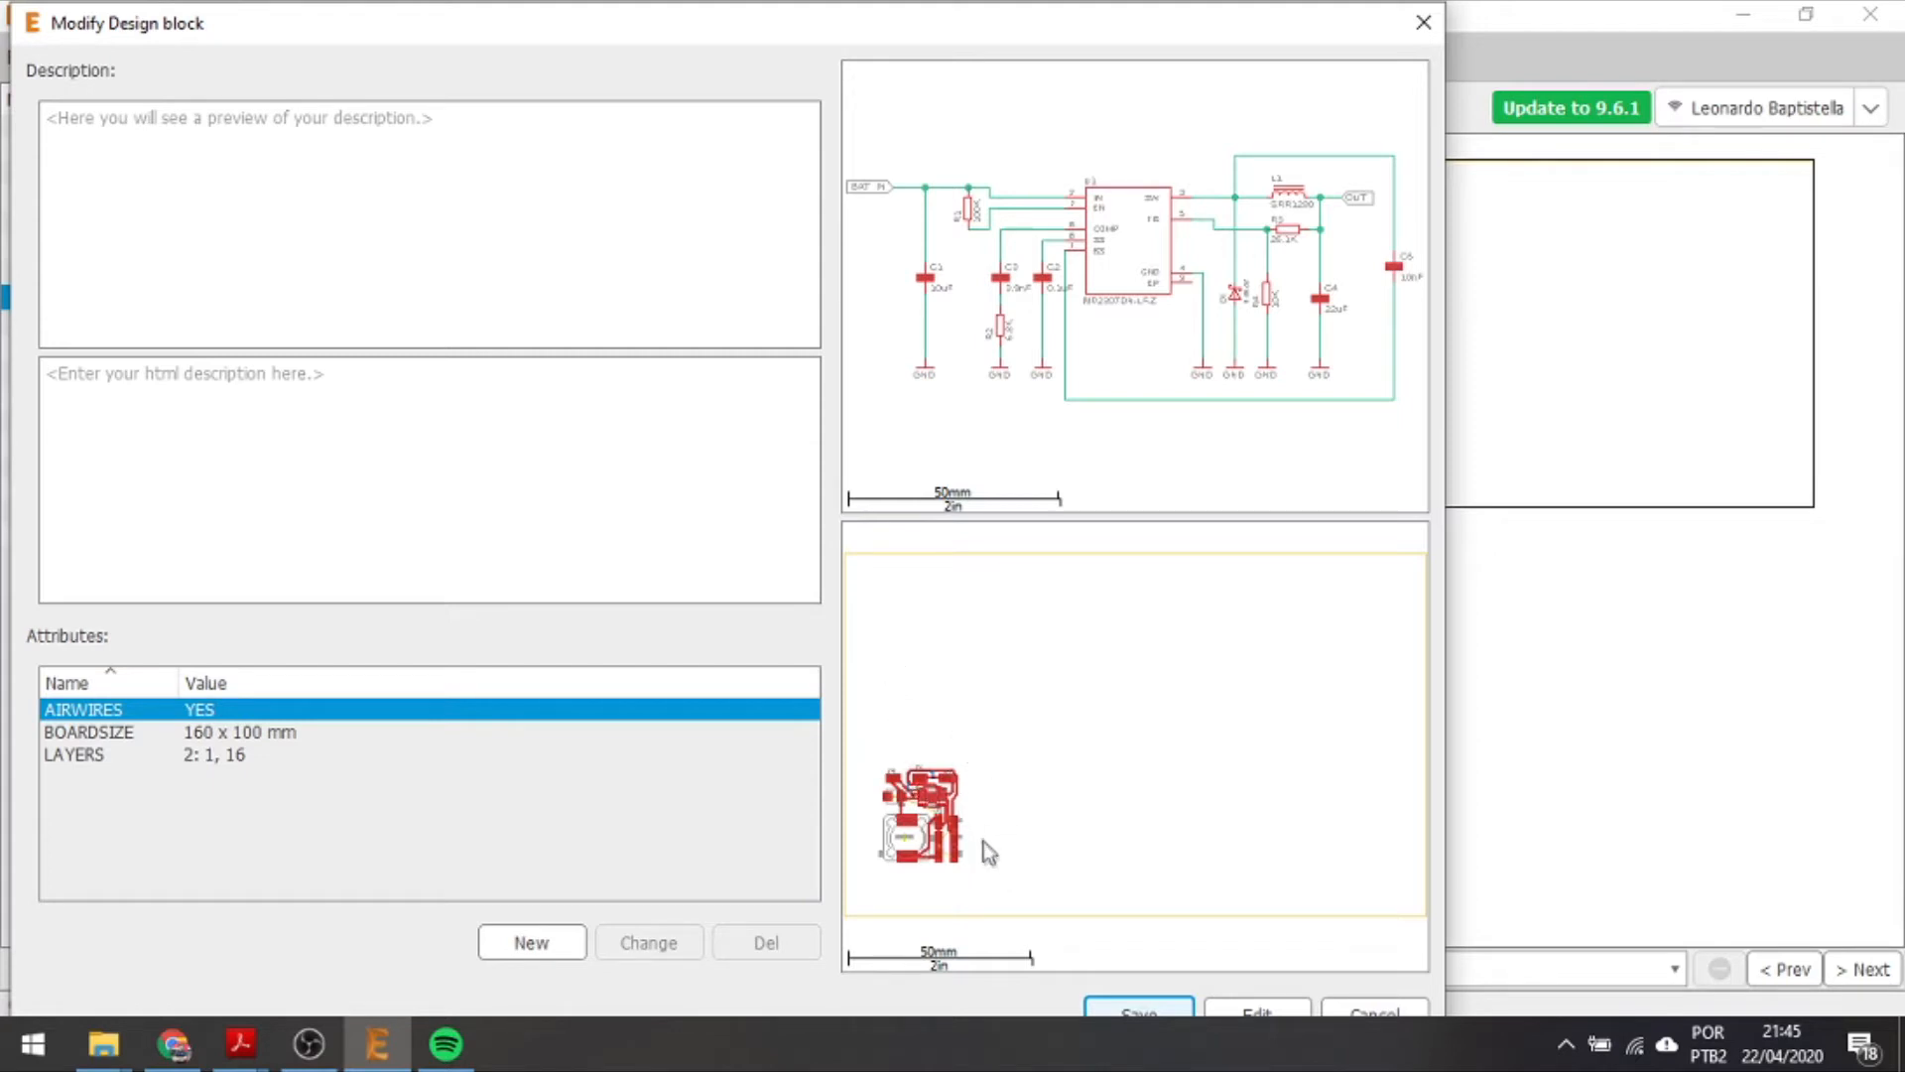
click(1139, 1009)
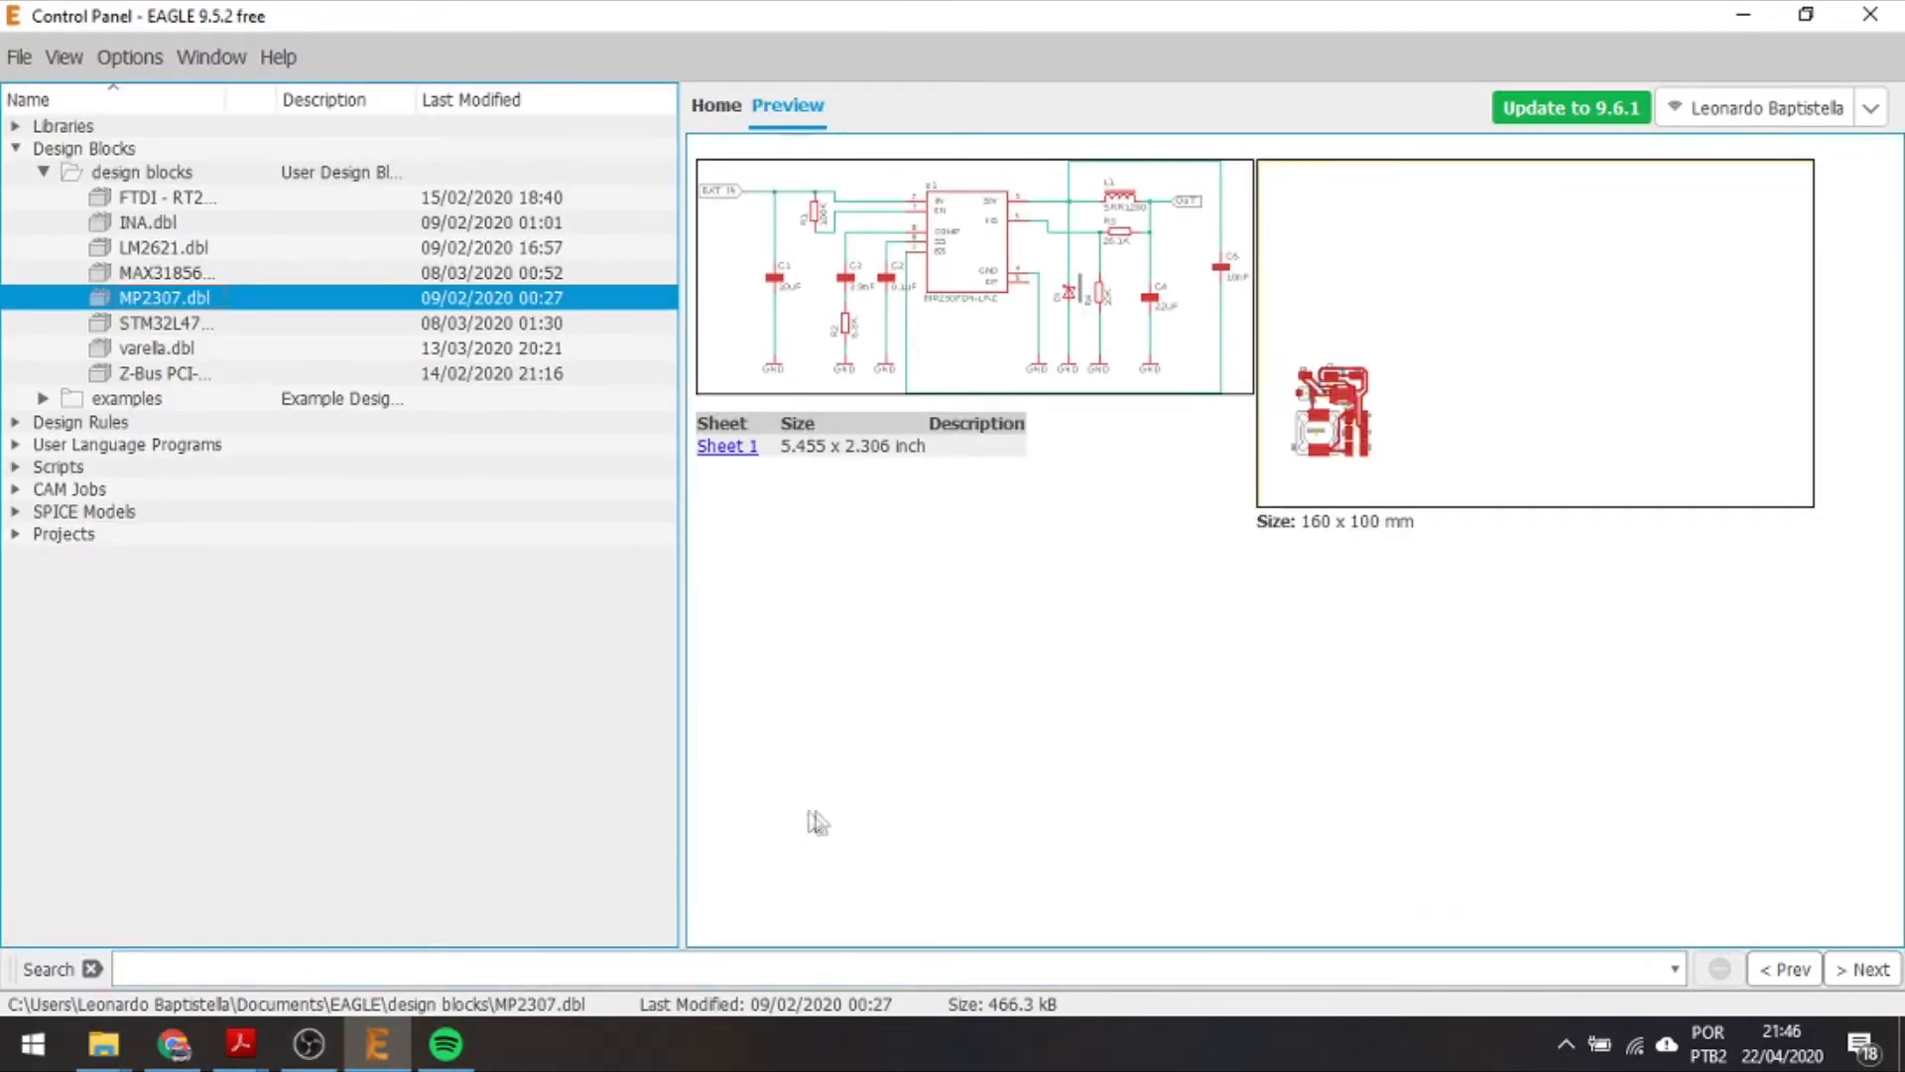
Open the existing schematic Varela-Logical_EPS v.1.0 from the desktop folder.
click(18, 57)
mouse_move(22, 119)
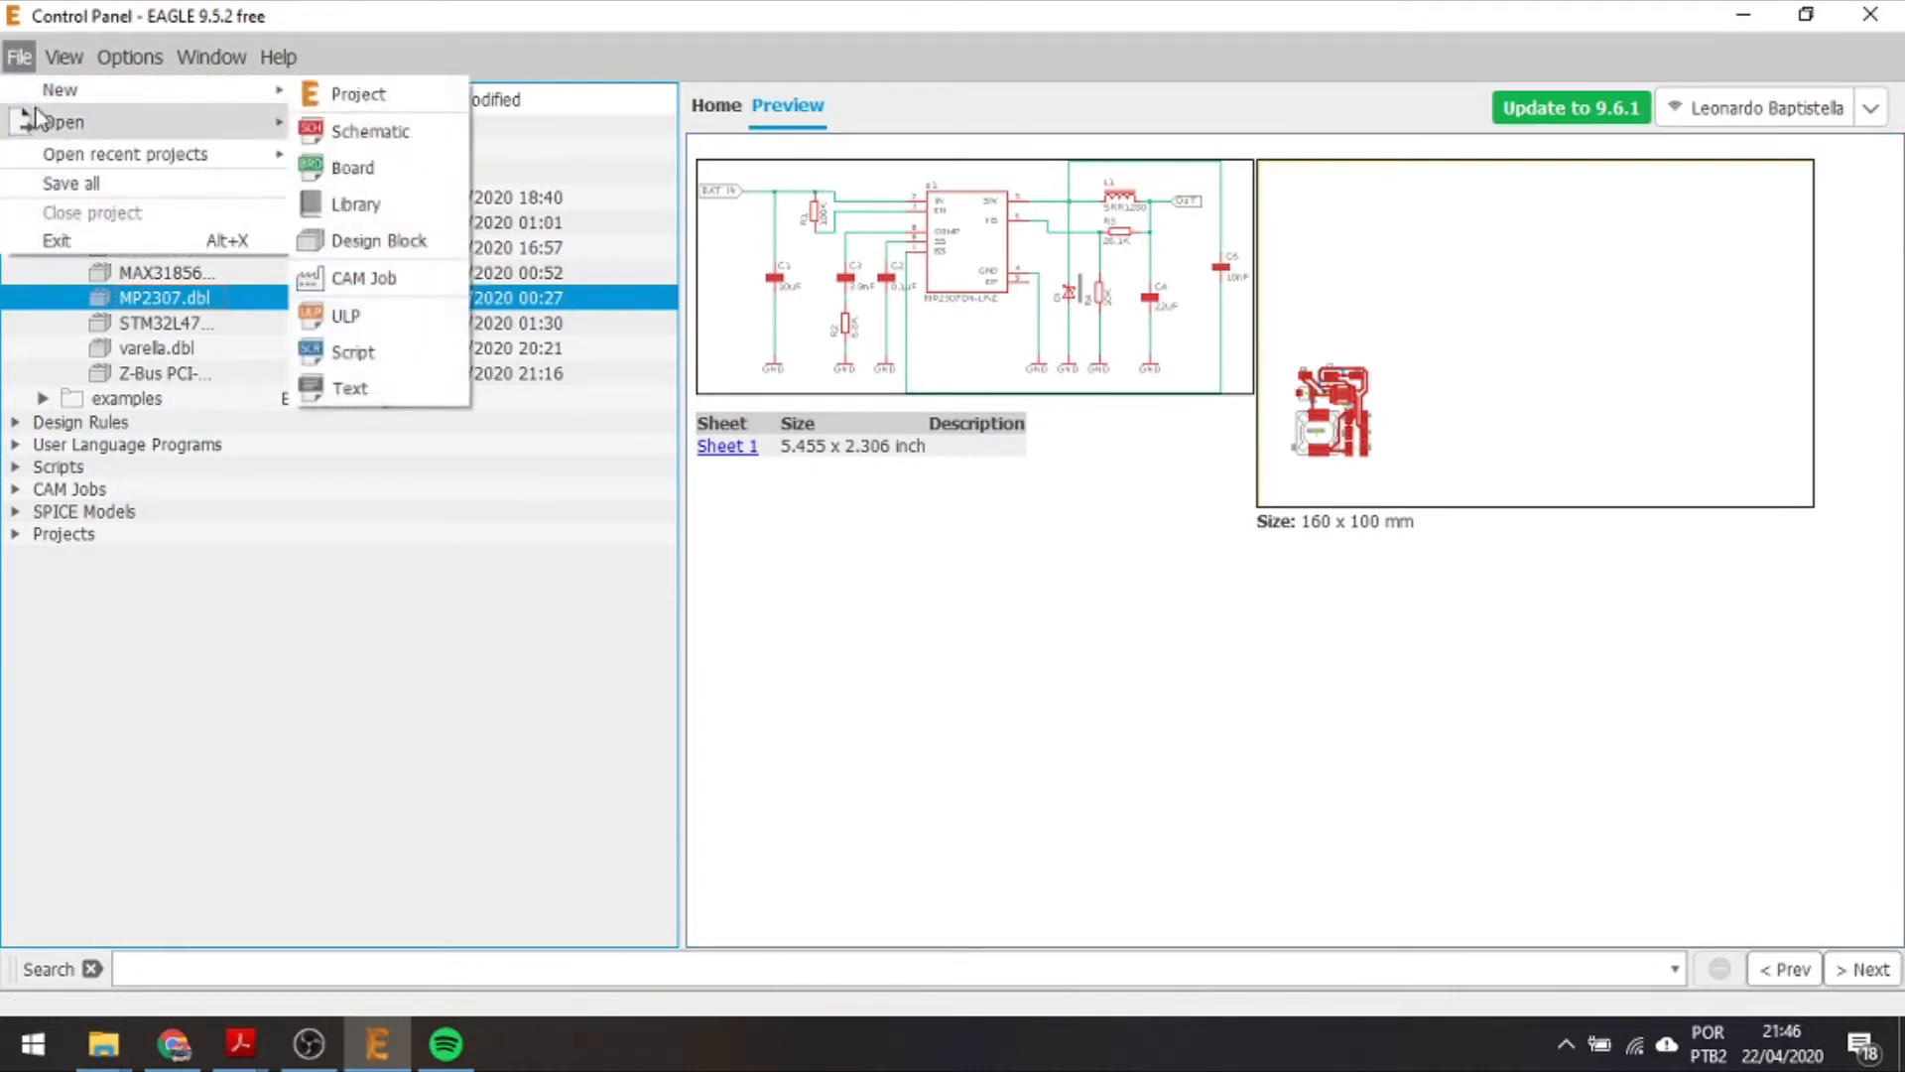
click(312, 155)
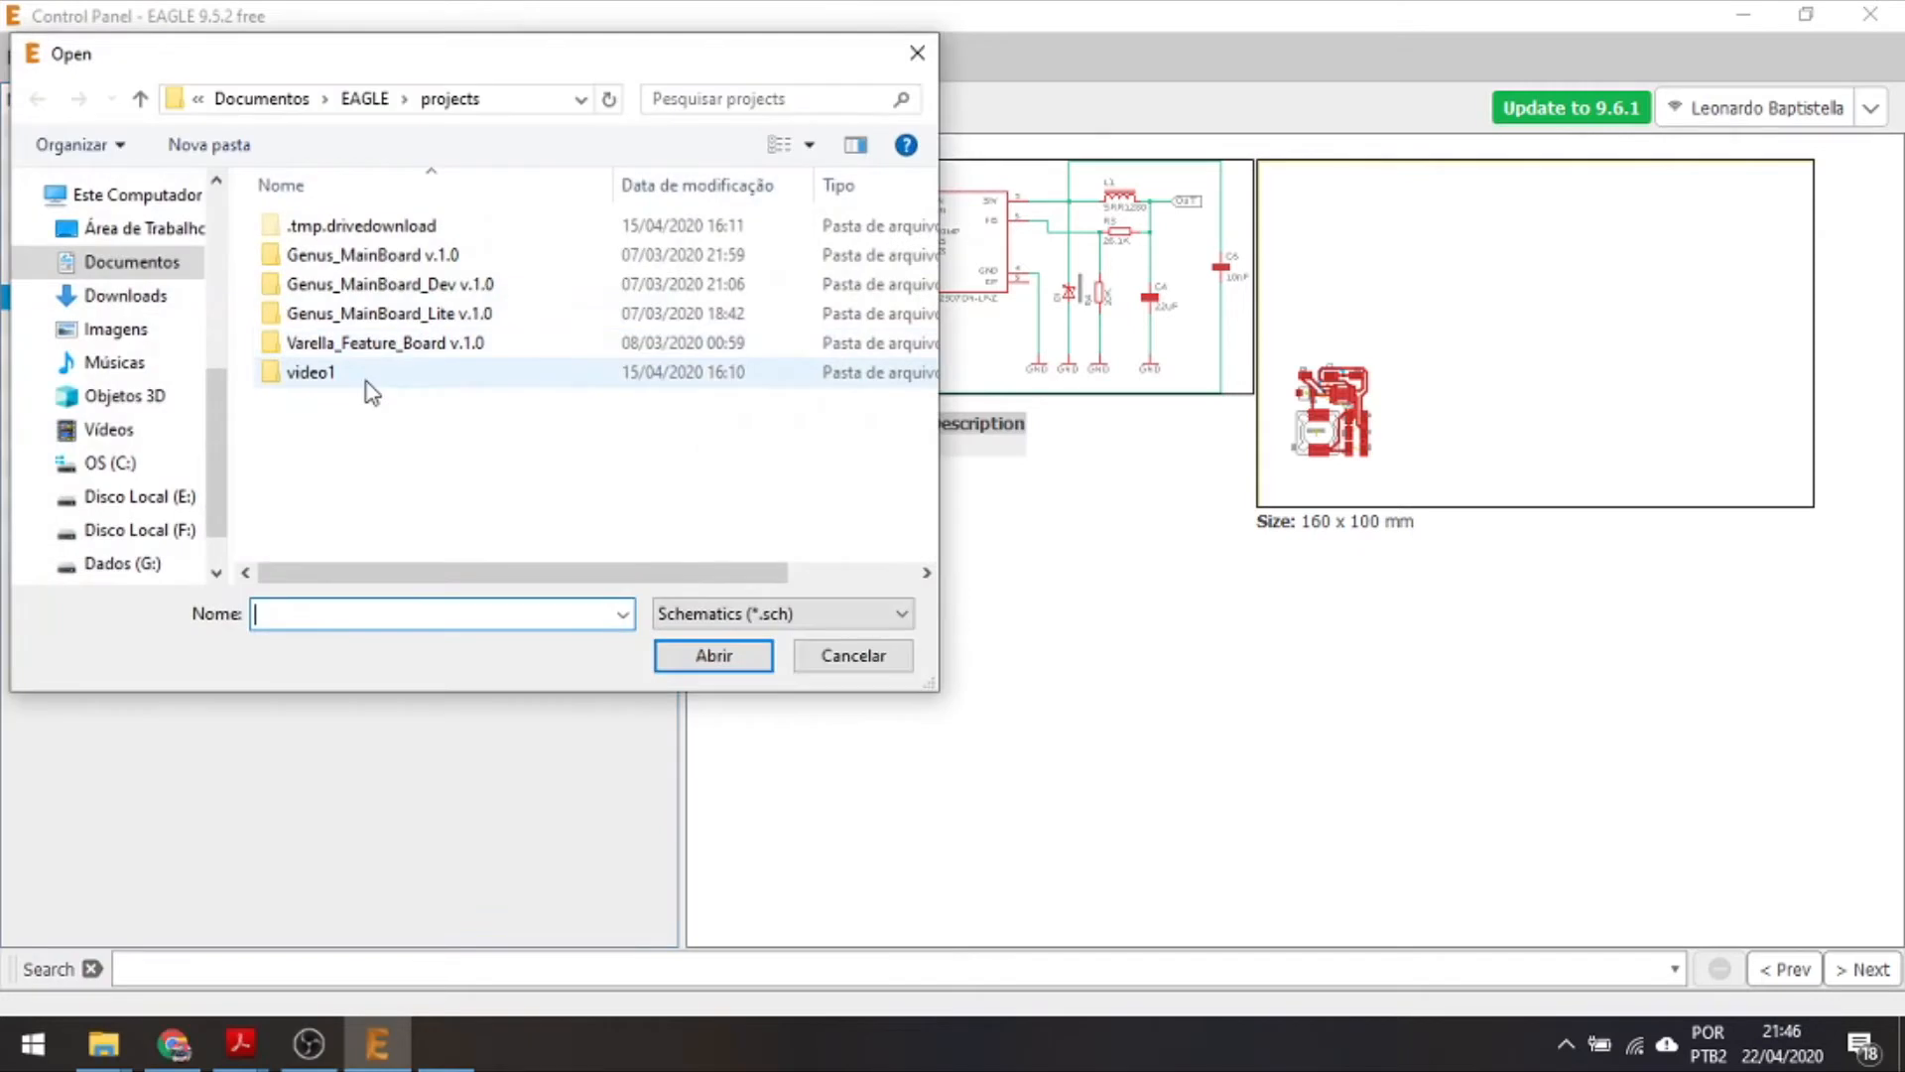
click(123, 236)
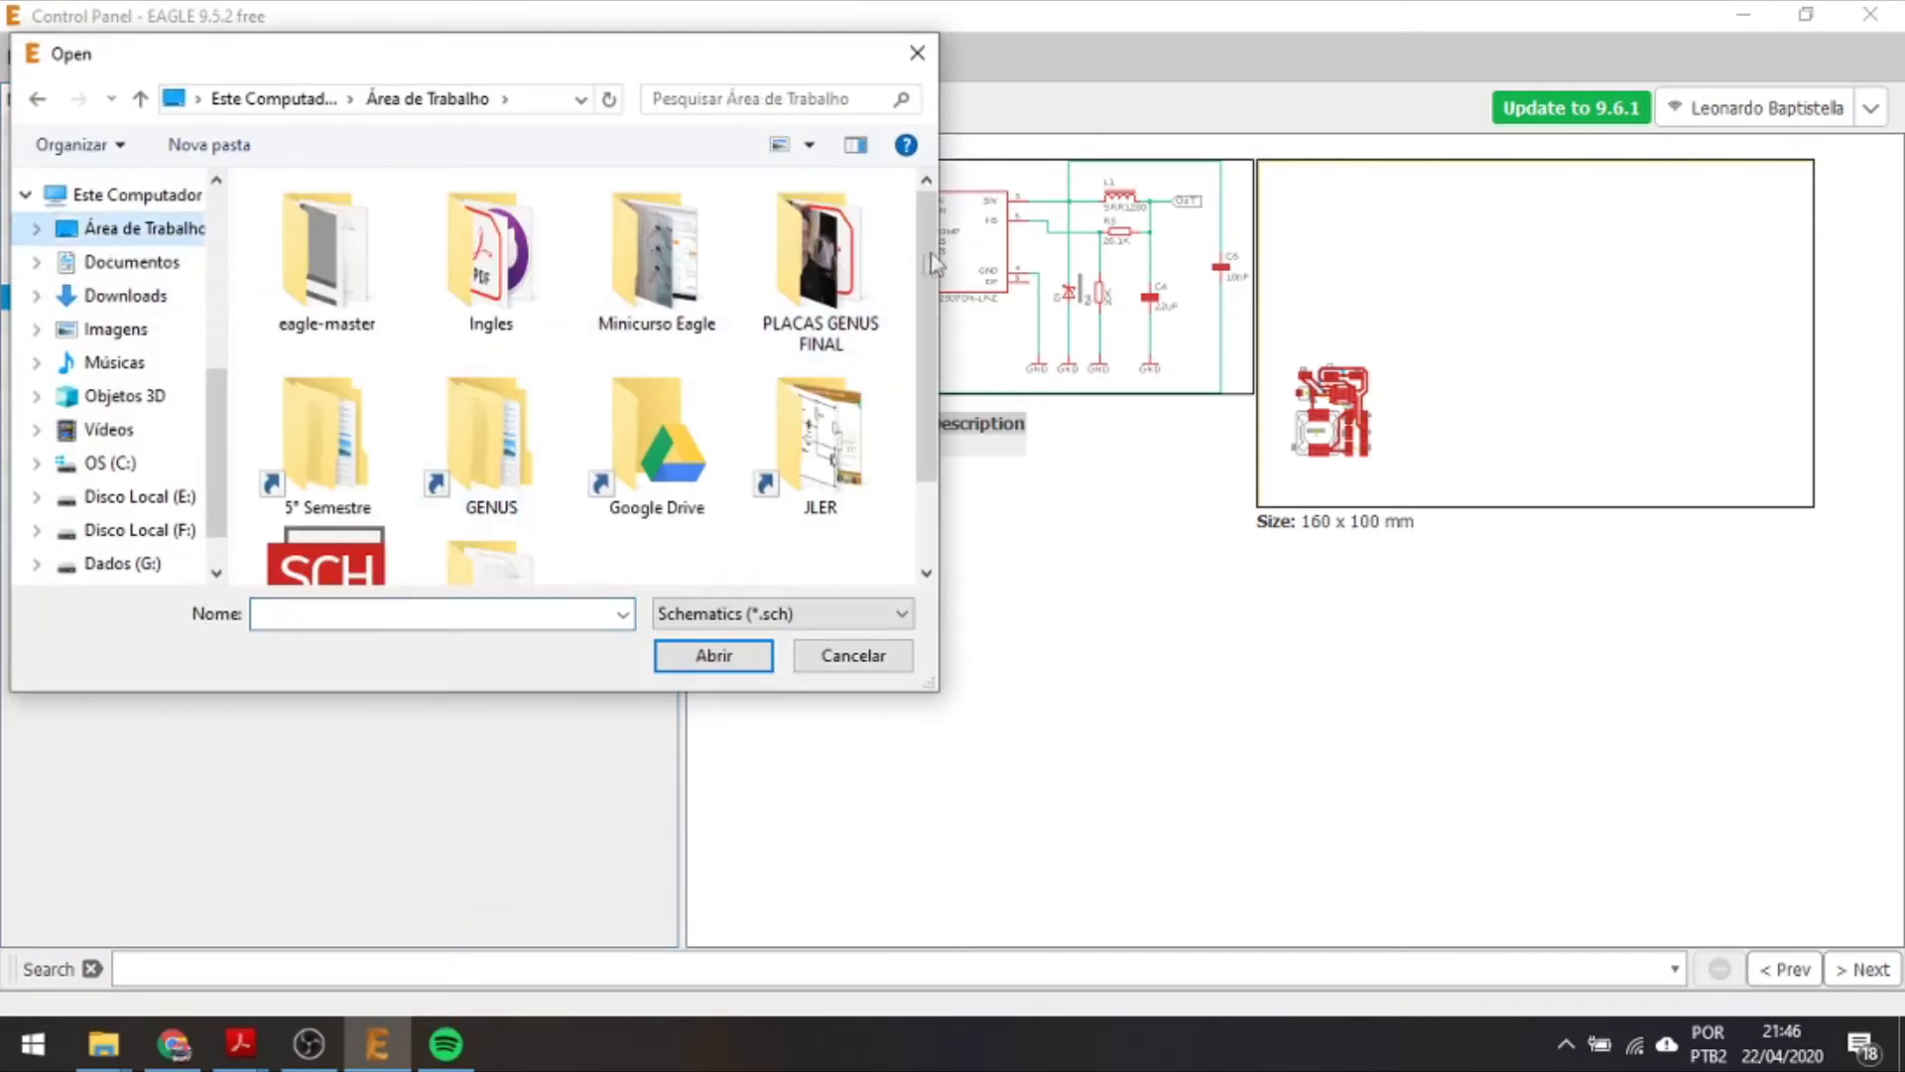
scroll(380, 516, down, 2)
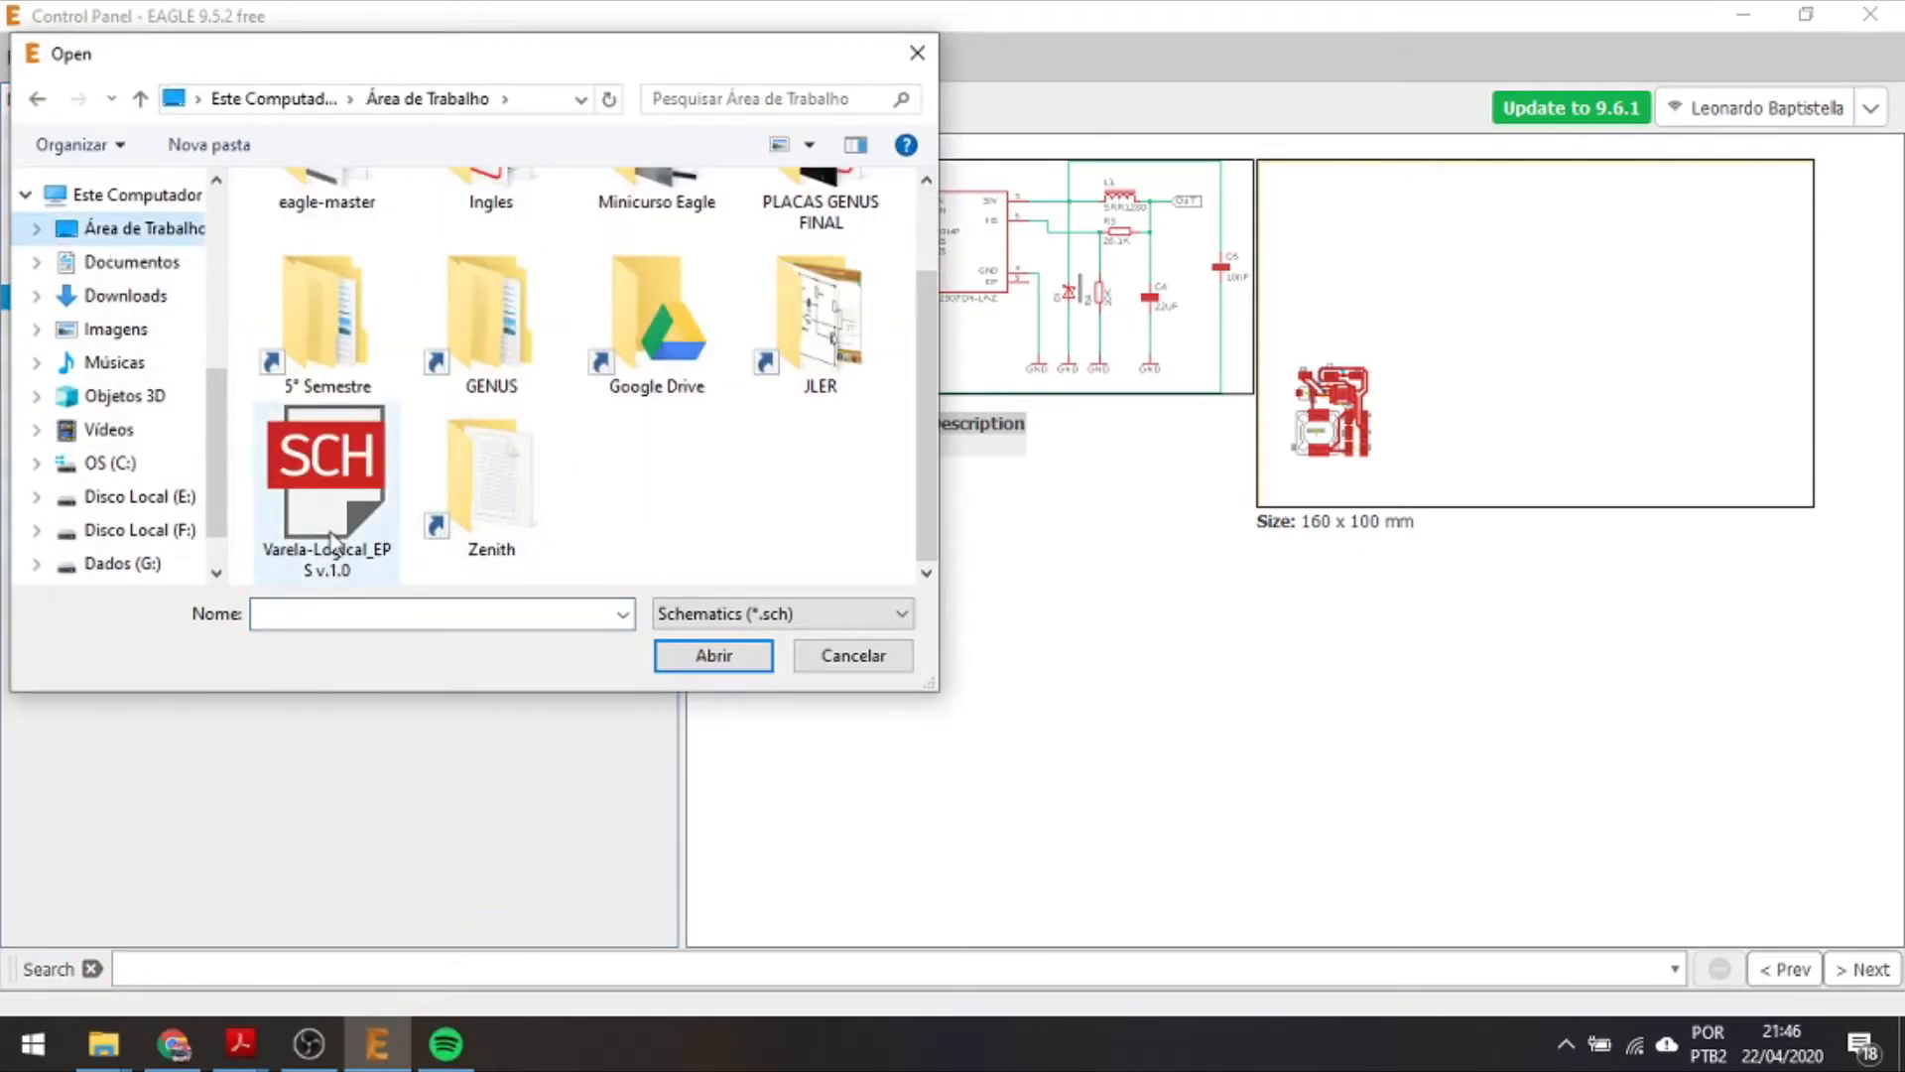
double_click(338, 476)
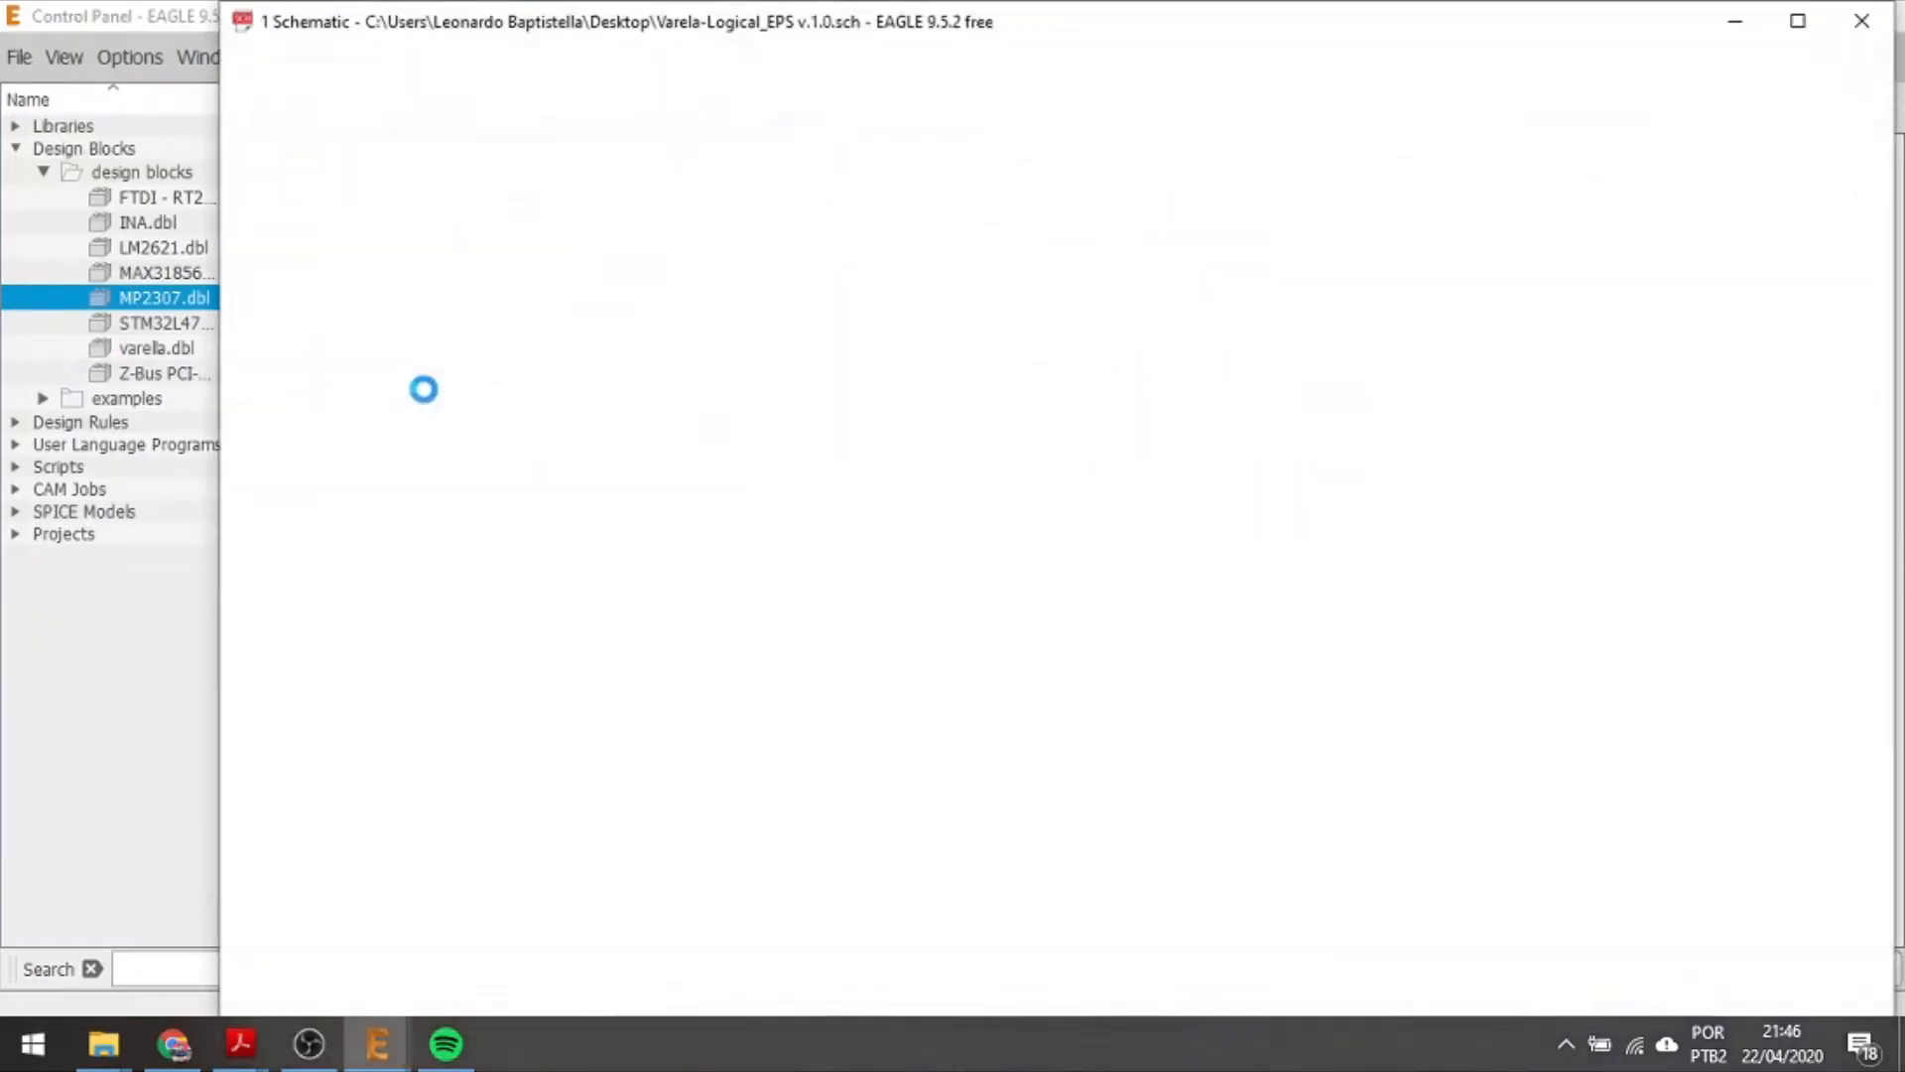
Generate the missing board file from the Varela-Logical_EPS v.1.0 schematic.
scroll(1002, 615, down, 1)
scroll(1067, 675, down, 1)
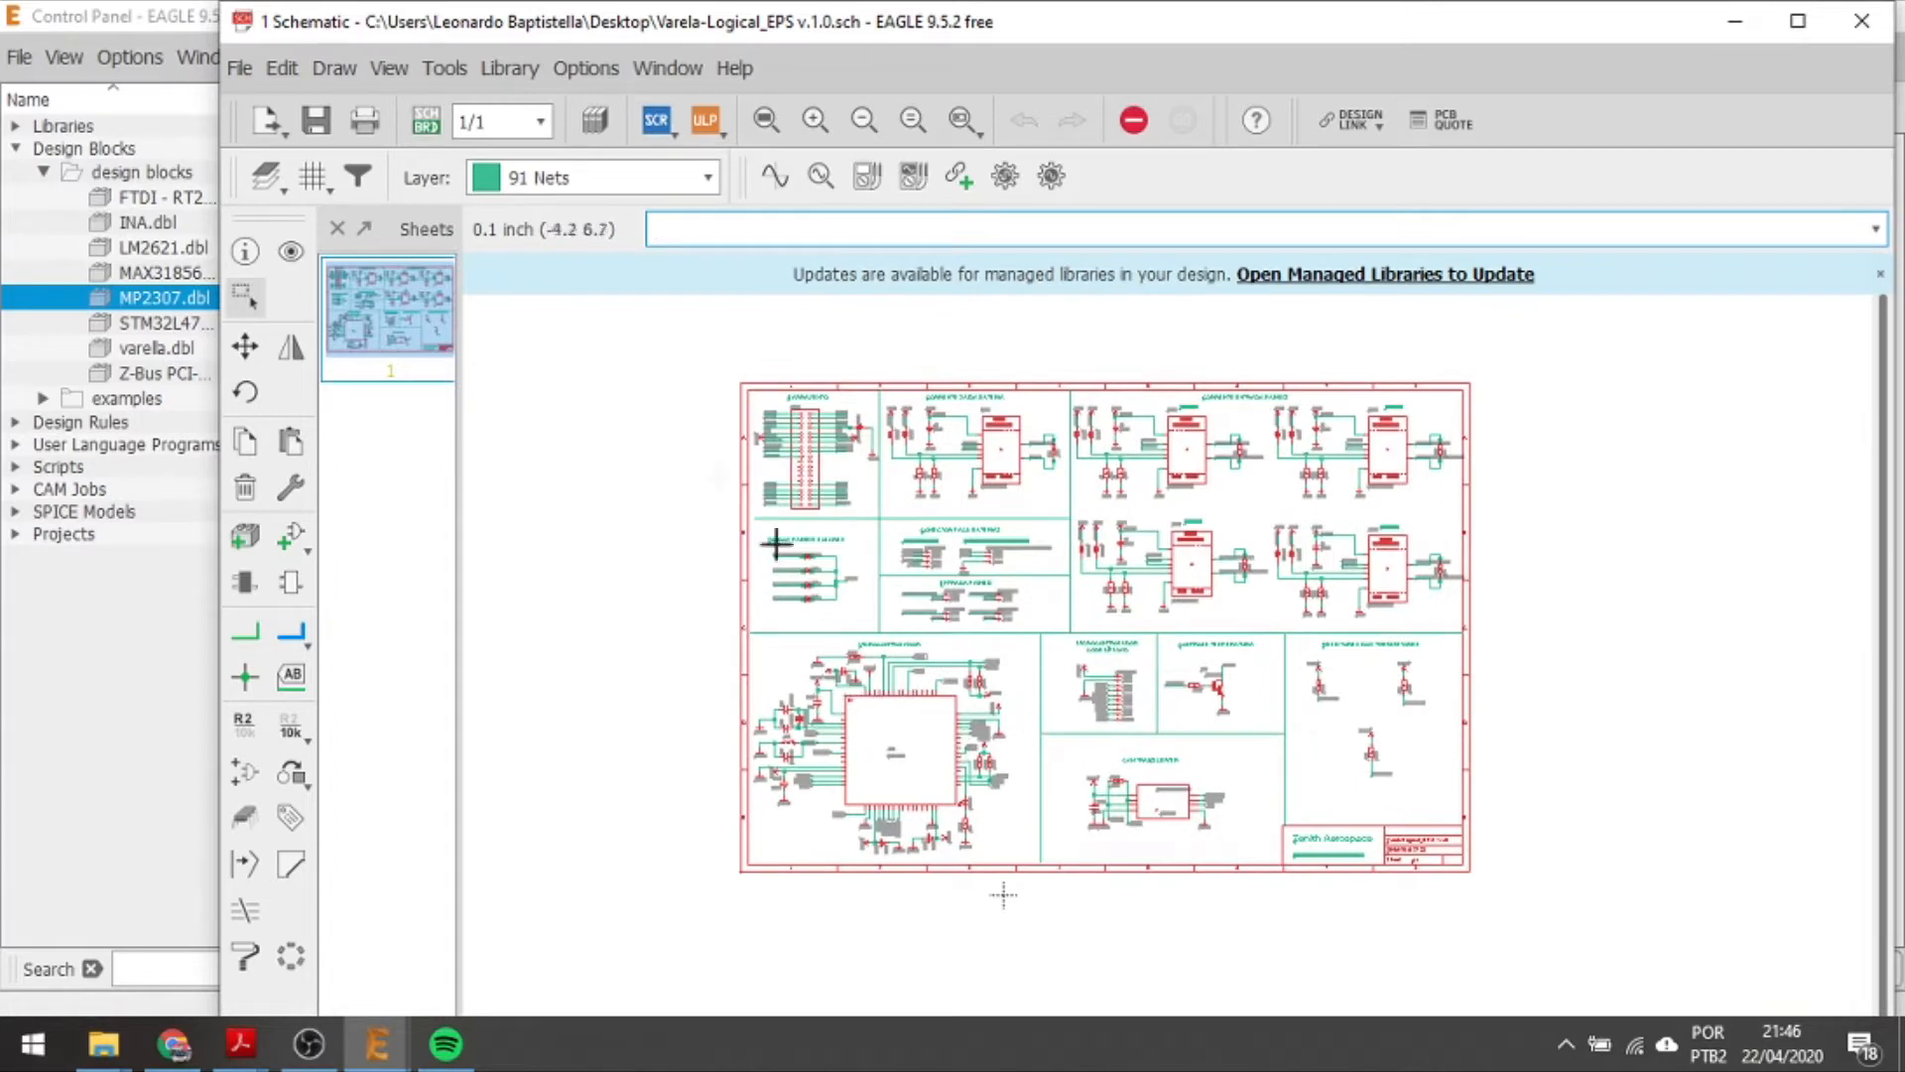
click(425, 127)
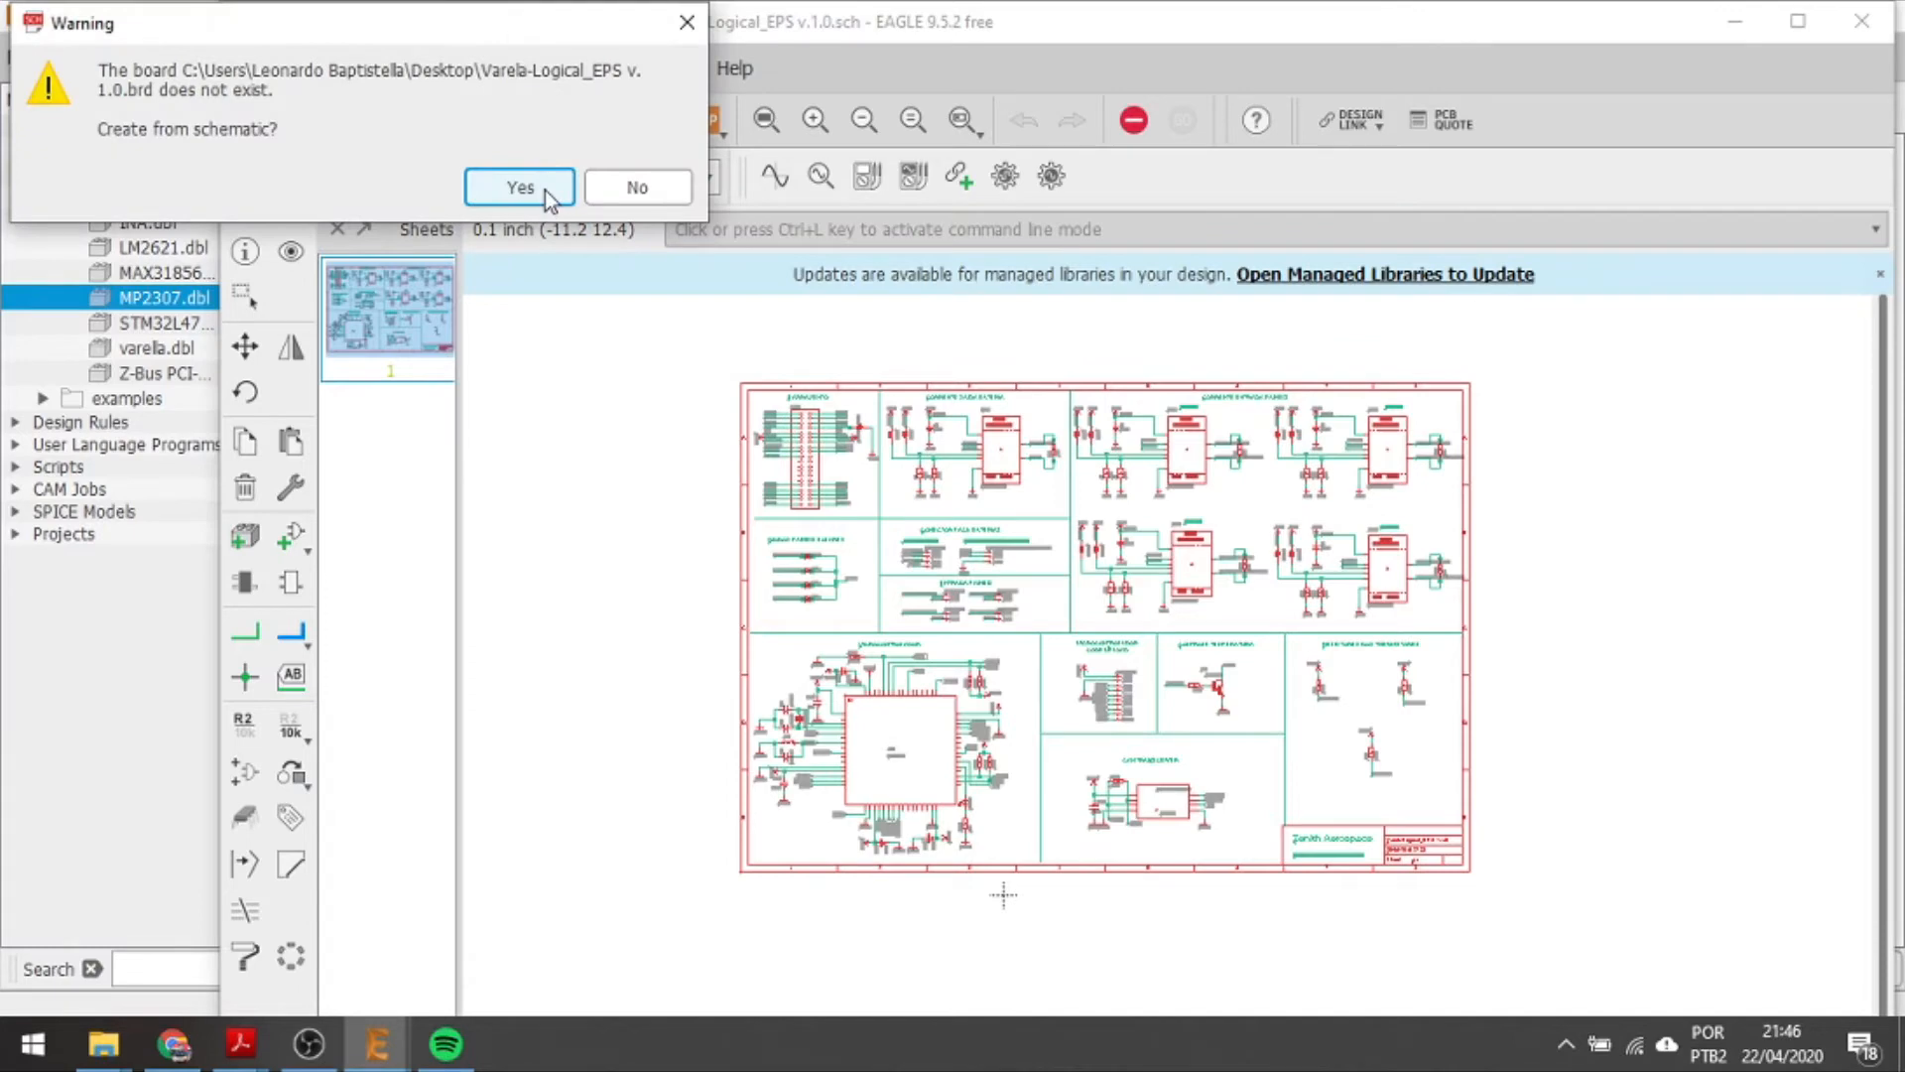
click(546, 191)
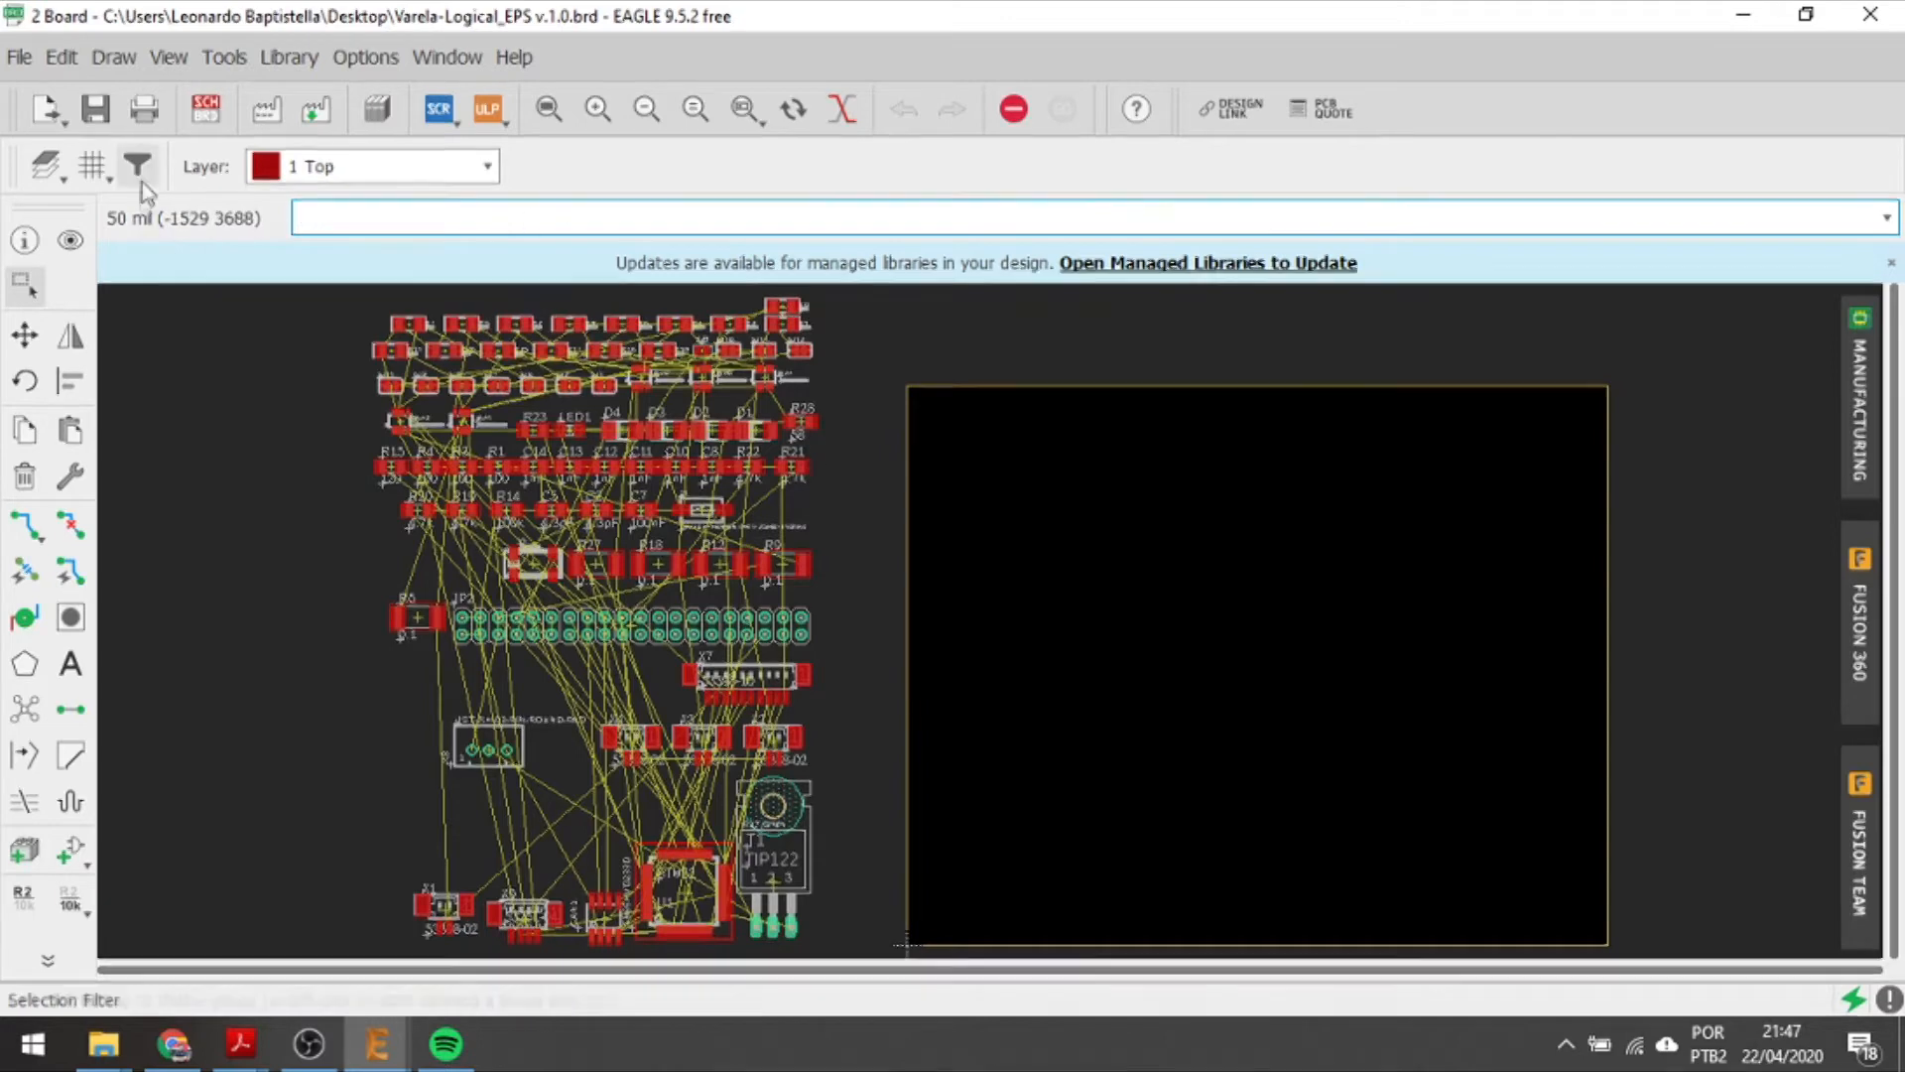
Return to the Control Panel and create a new blank schematic.
key(alt+Tab)
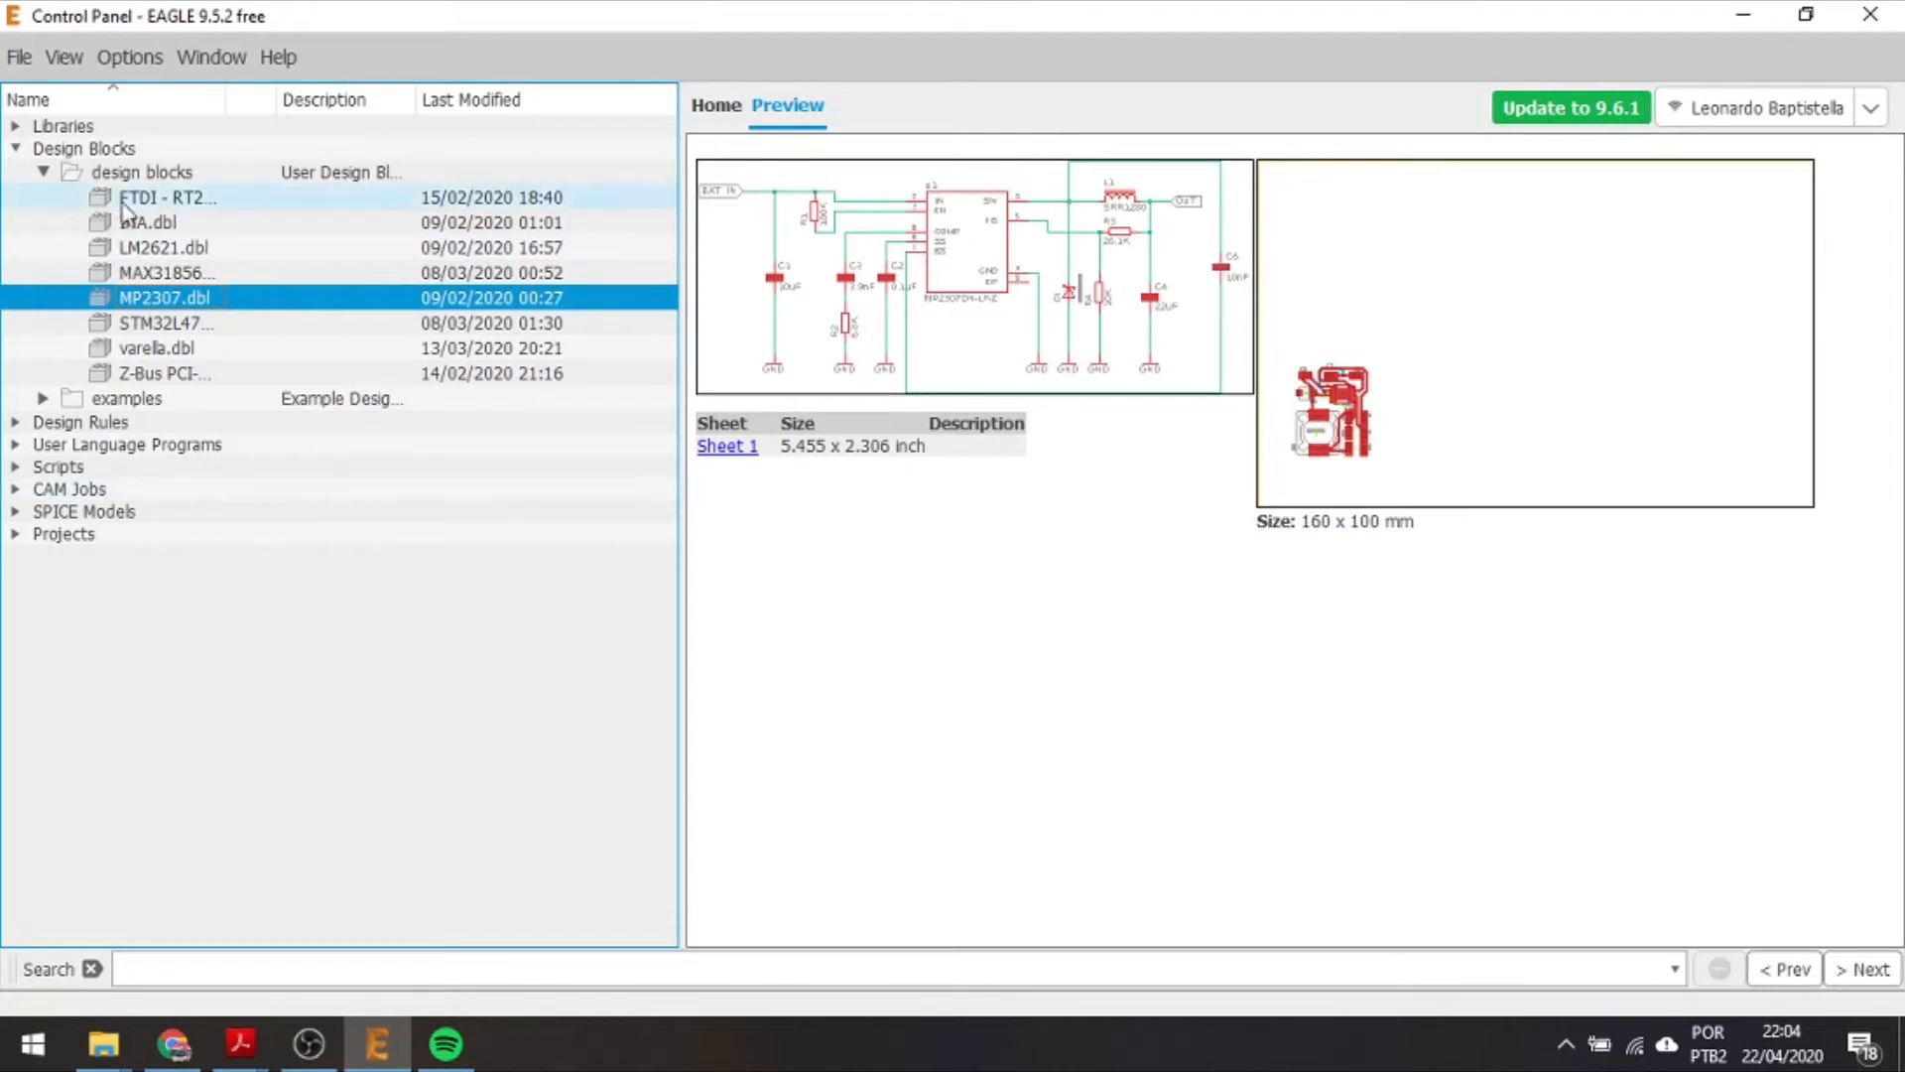
click(18, 60)
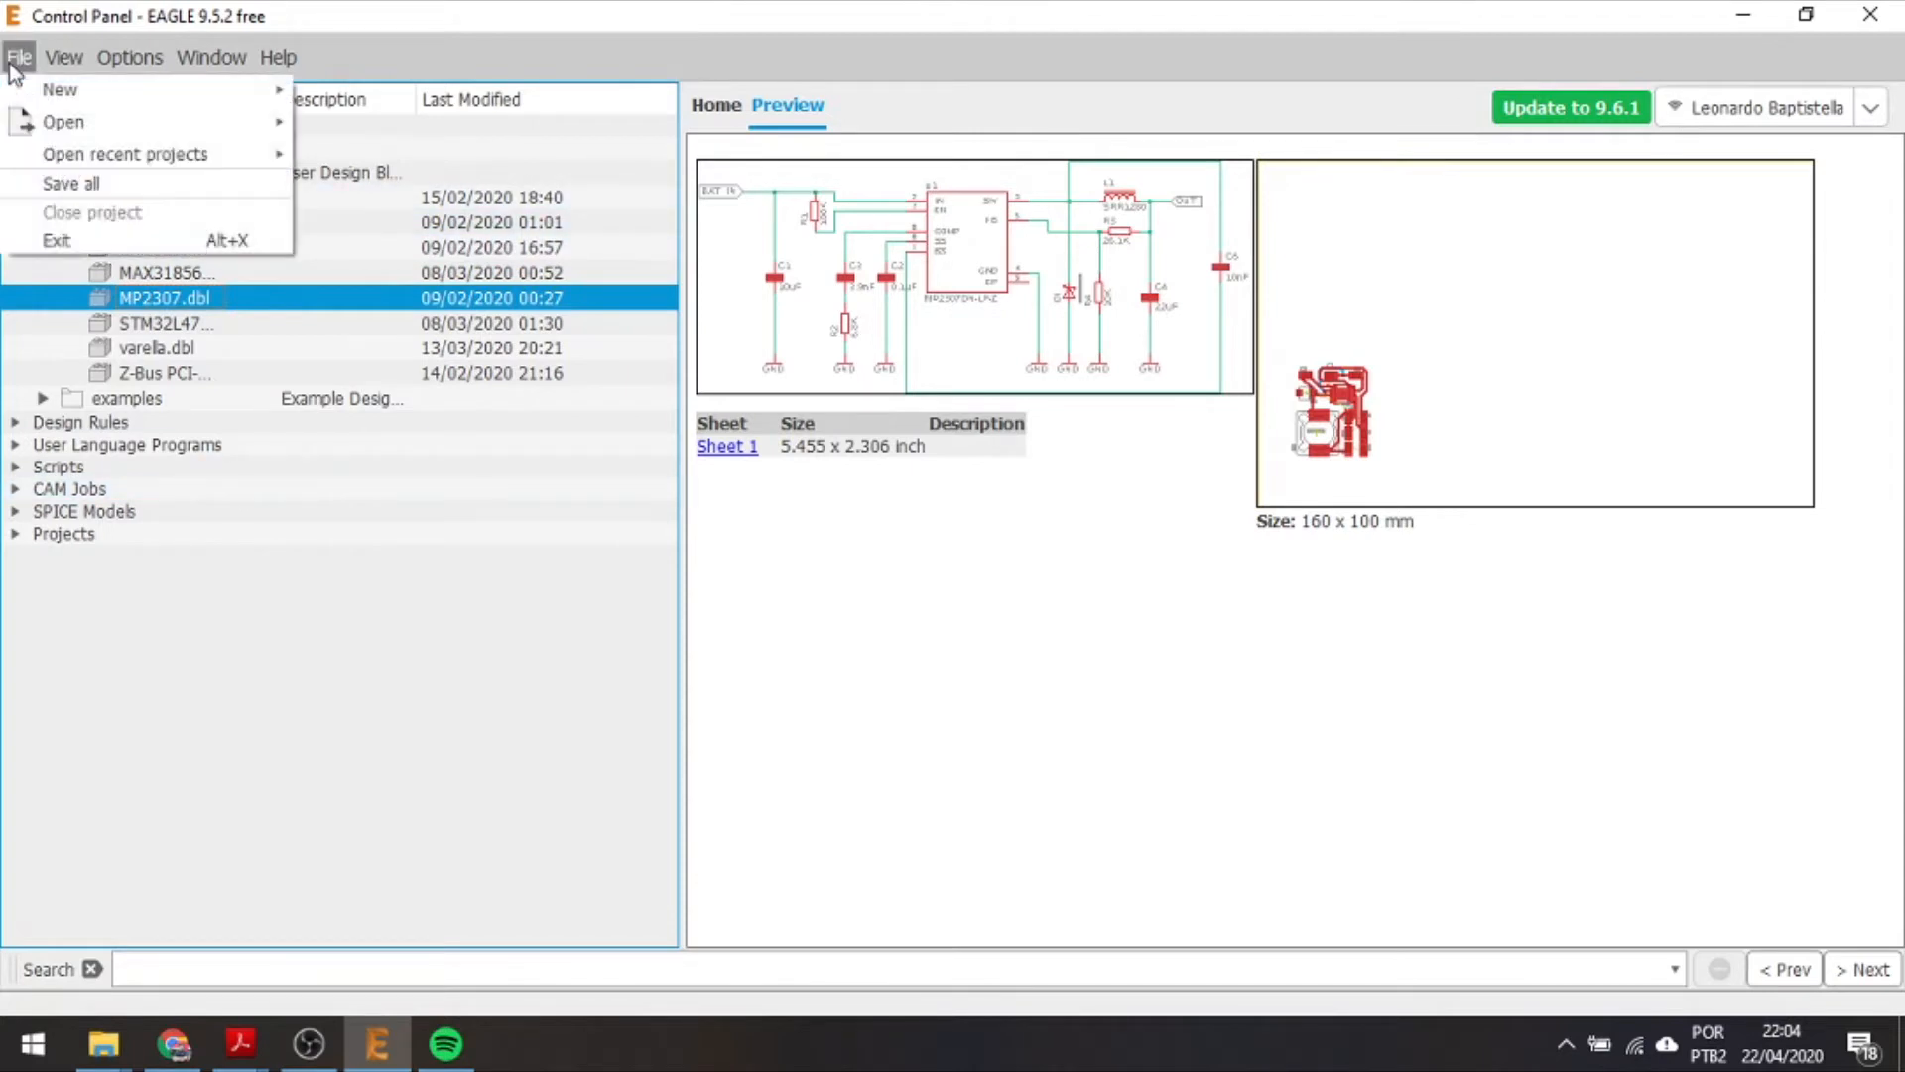
mouse_move(149, 90)
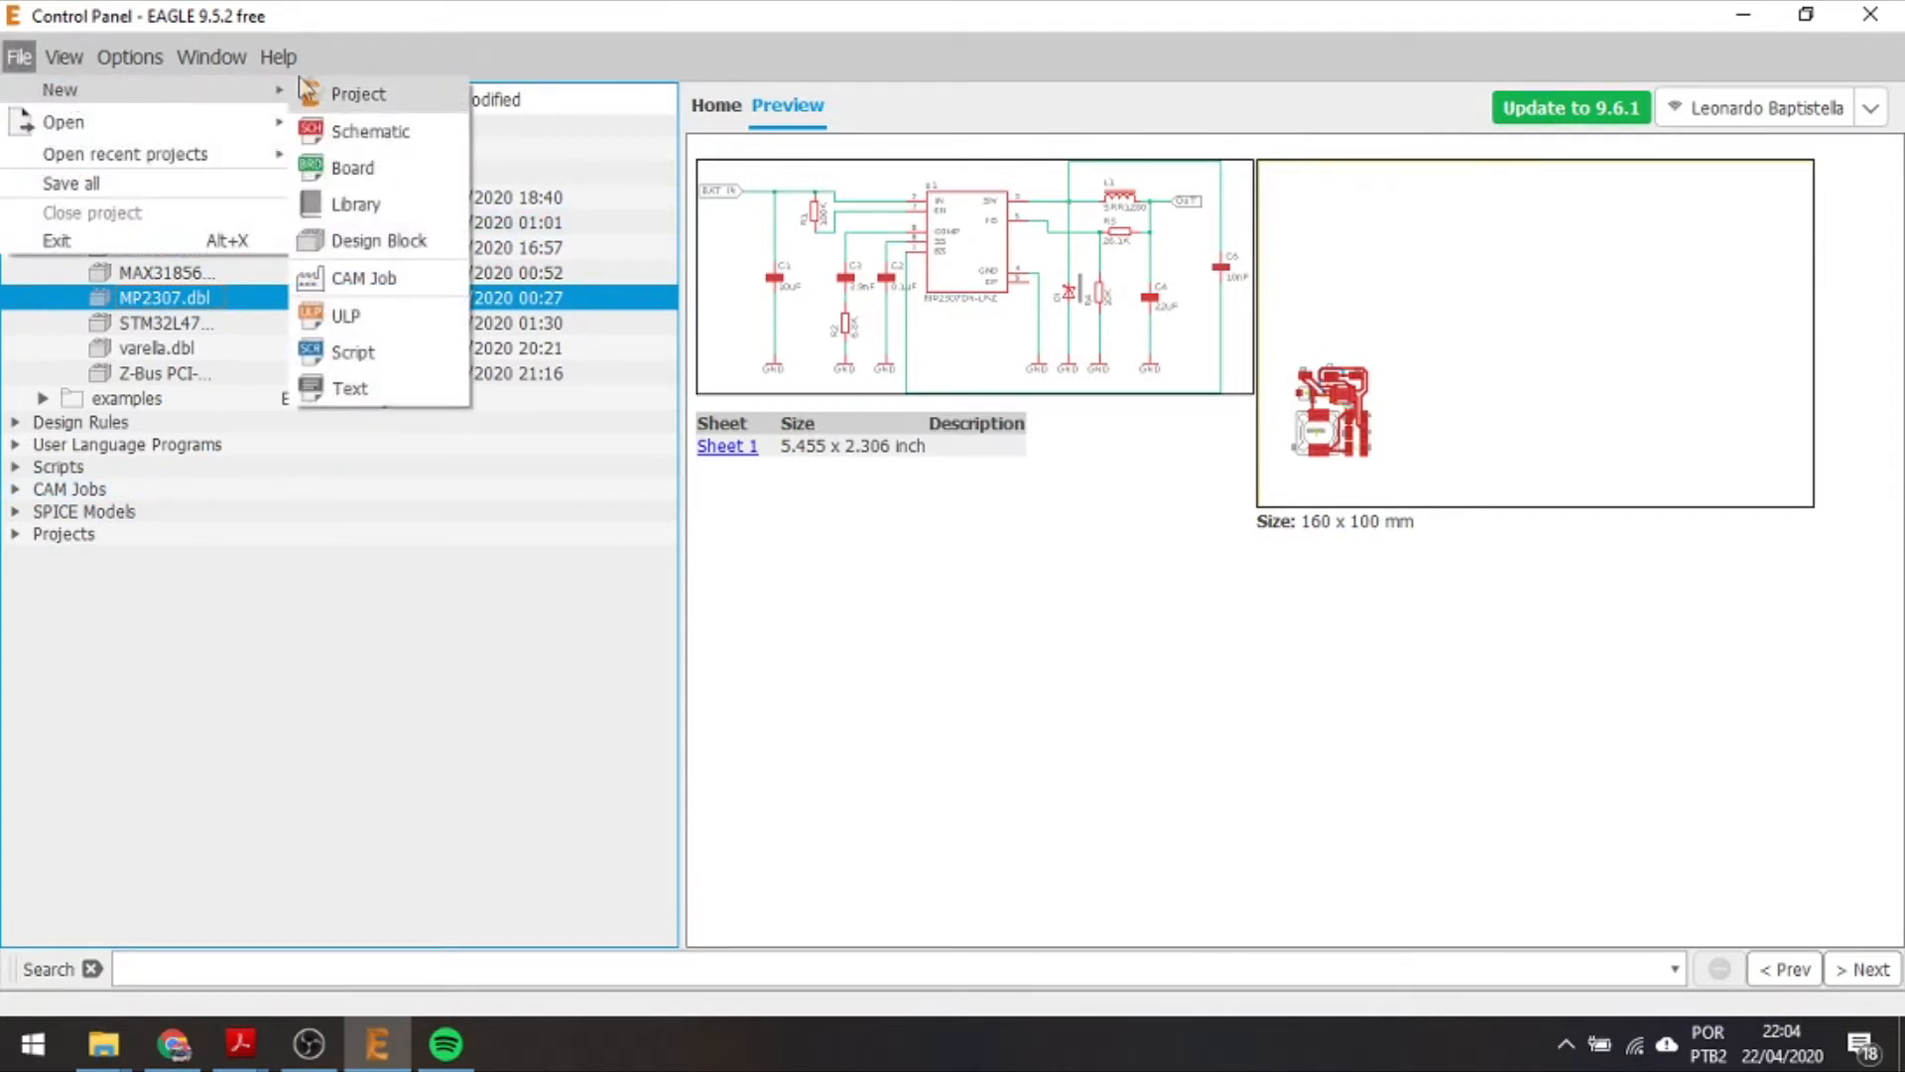
click(330, 122)
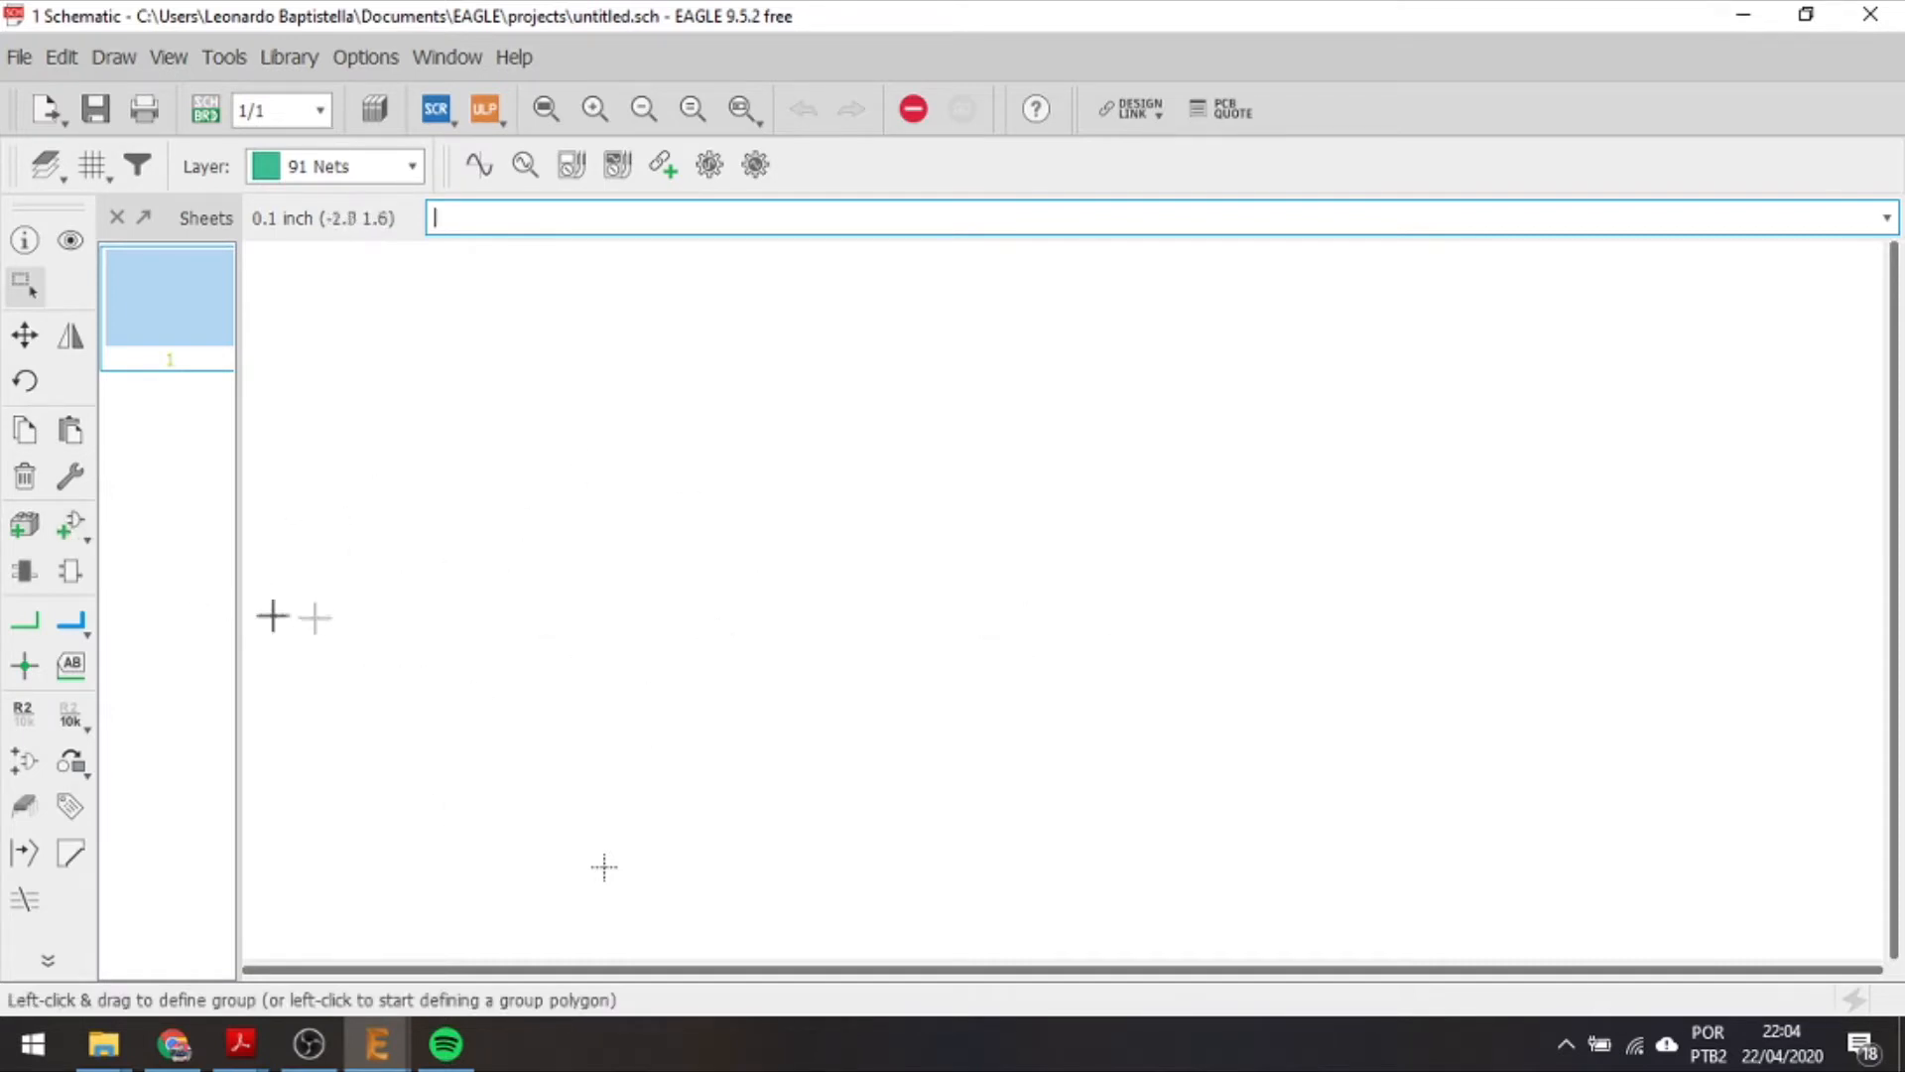
Find the INA219 current monitor by searching the part libraries for *ina* and place it on the sheet.
click(78, 526)
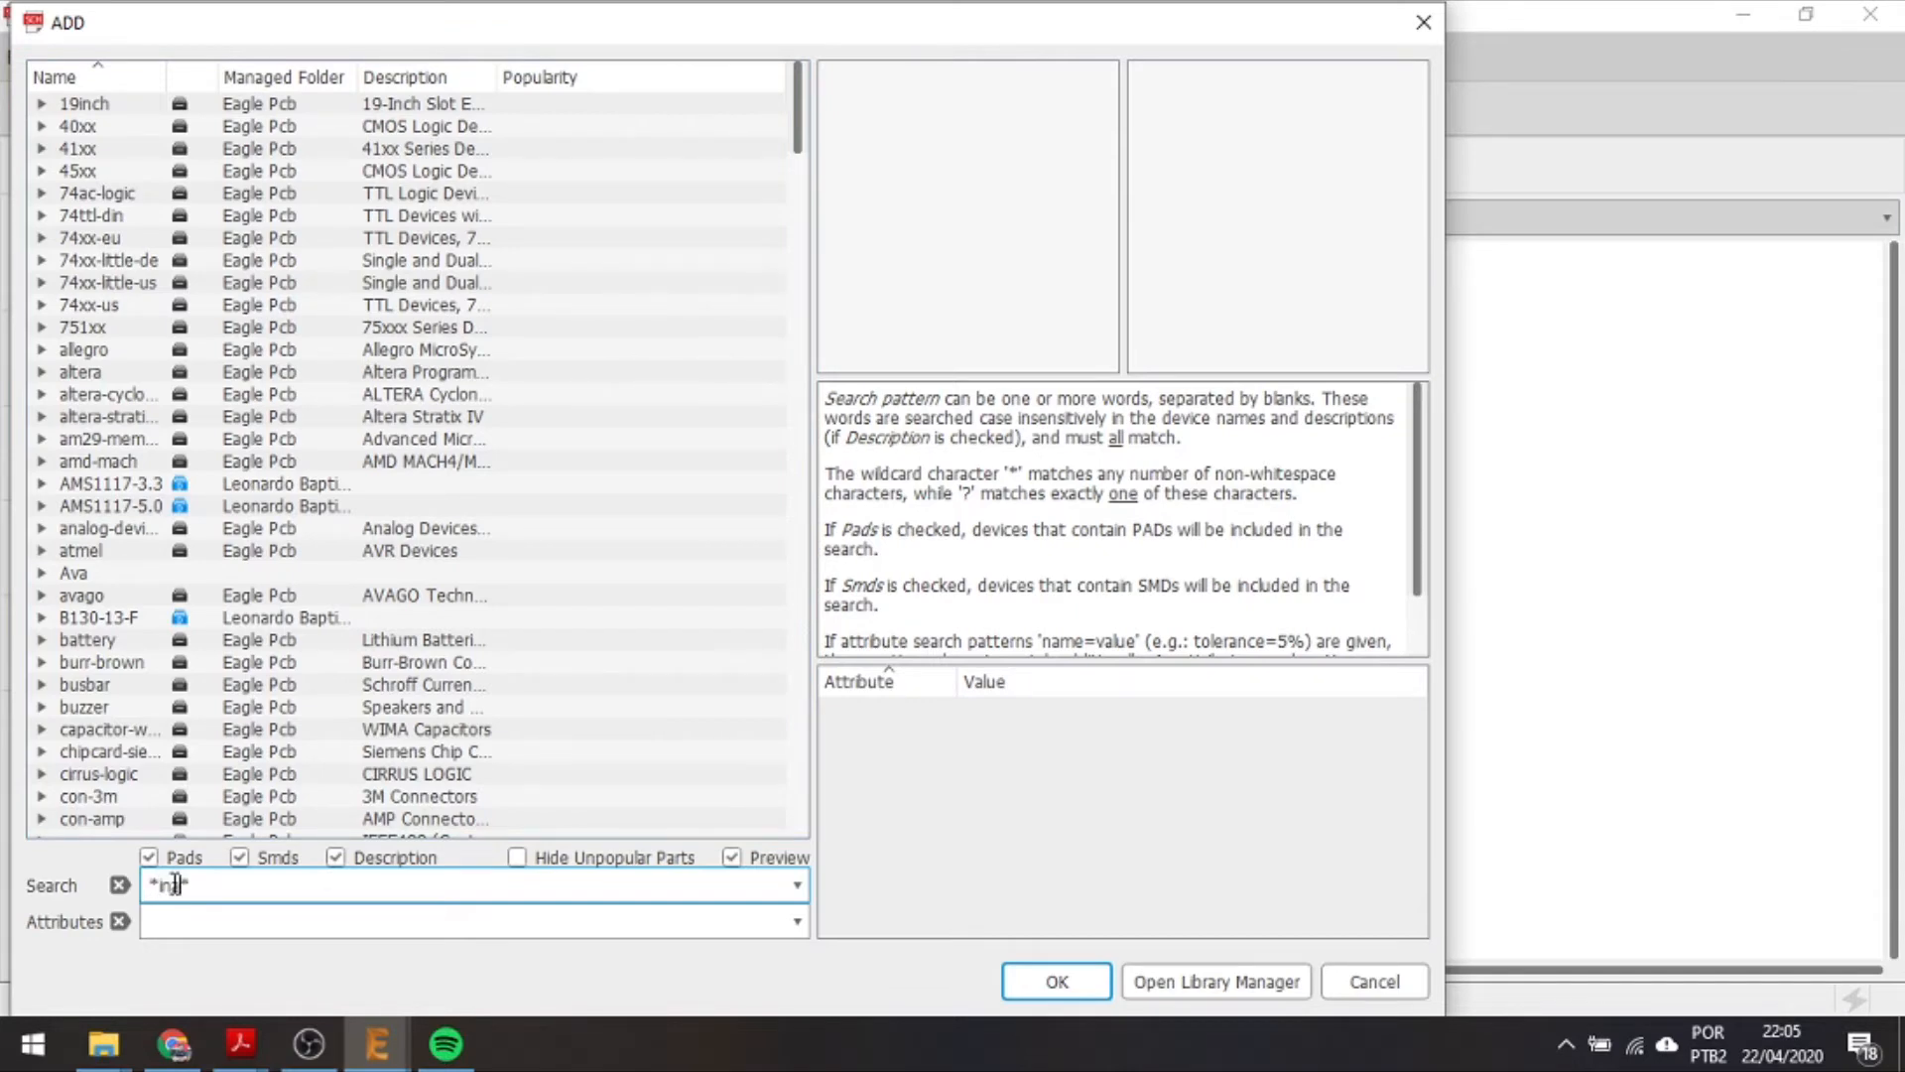
text(a)
key(Return)
scroll(323, 447, down, 11)
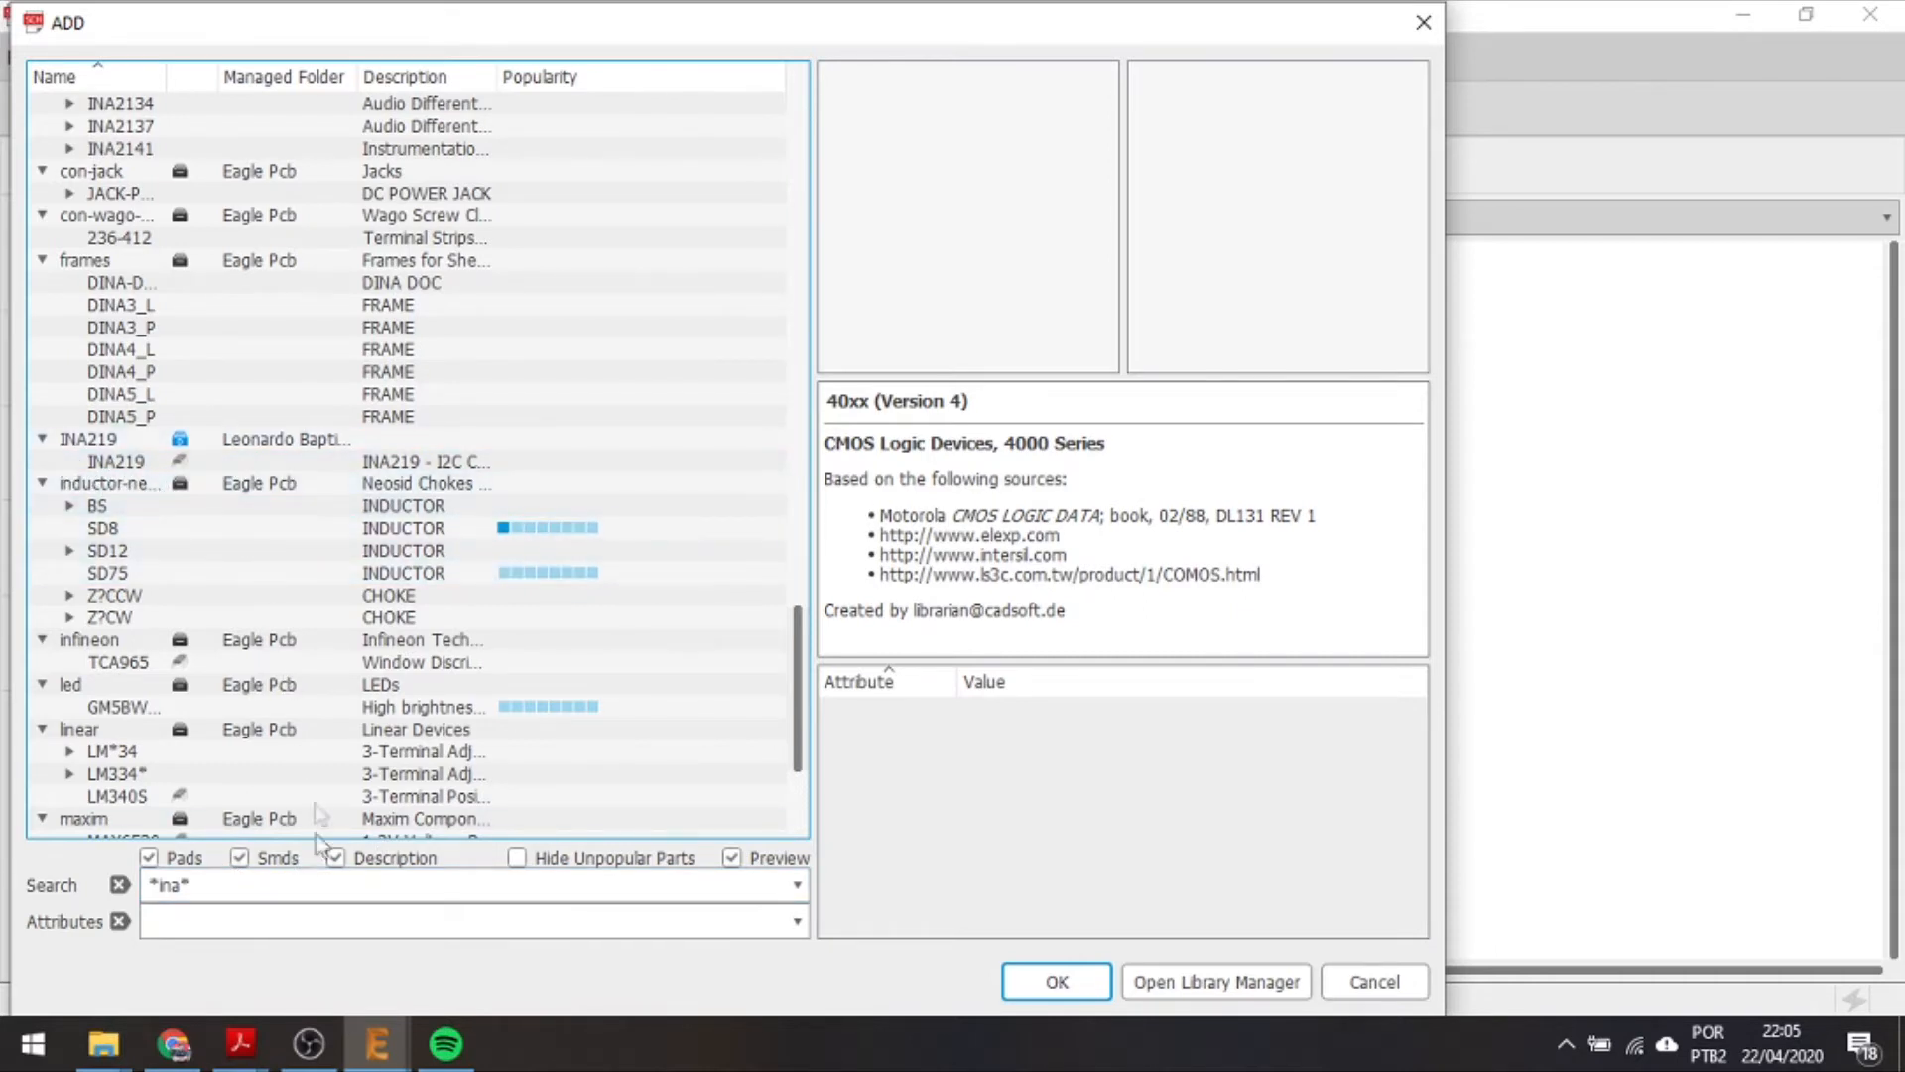
click(185, 886)
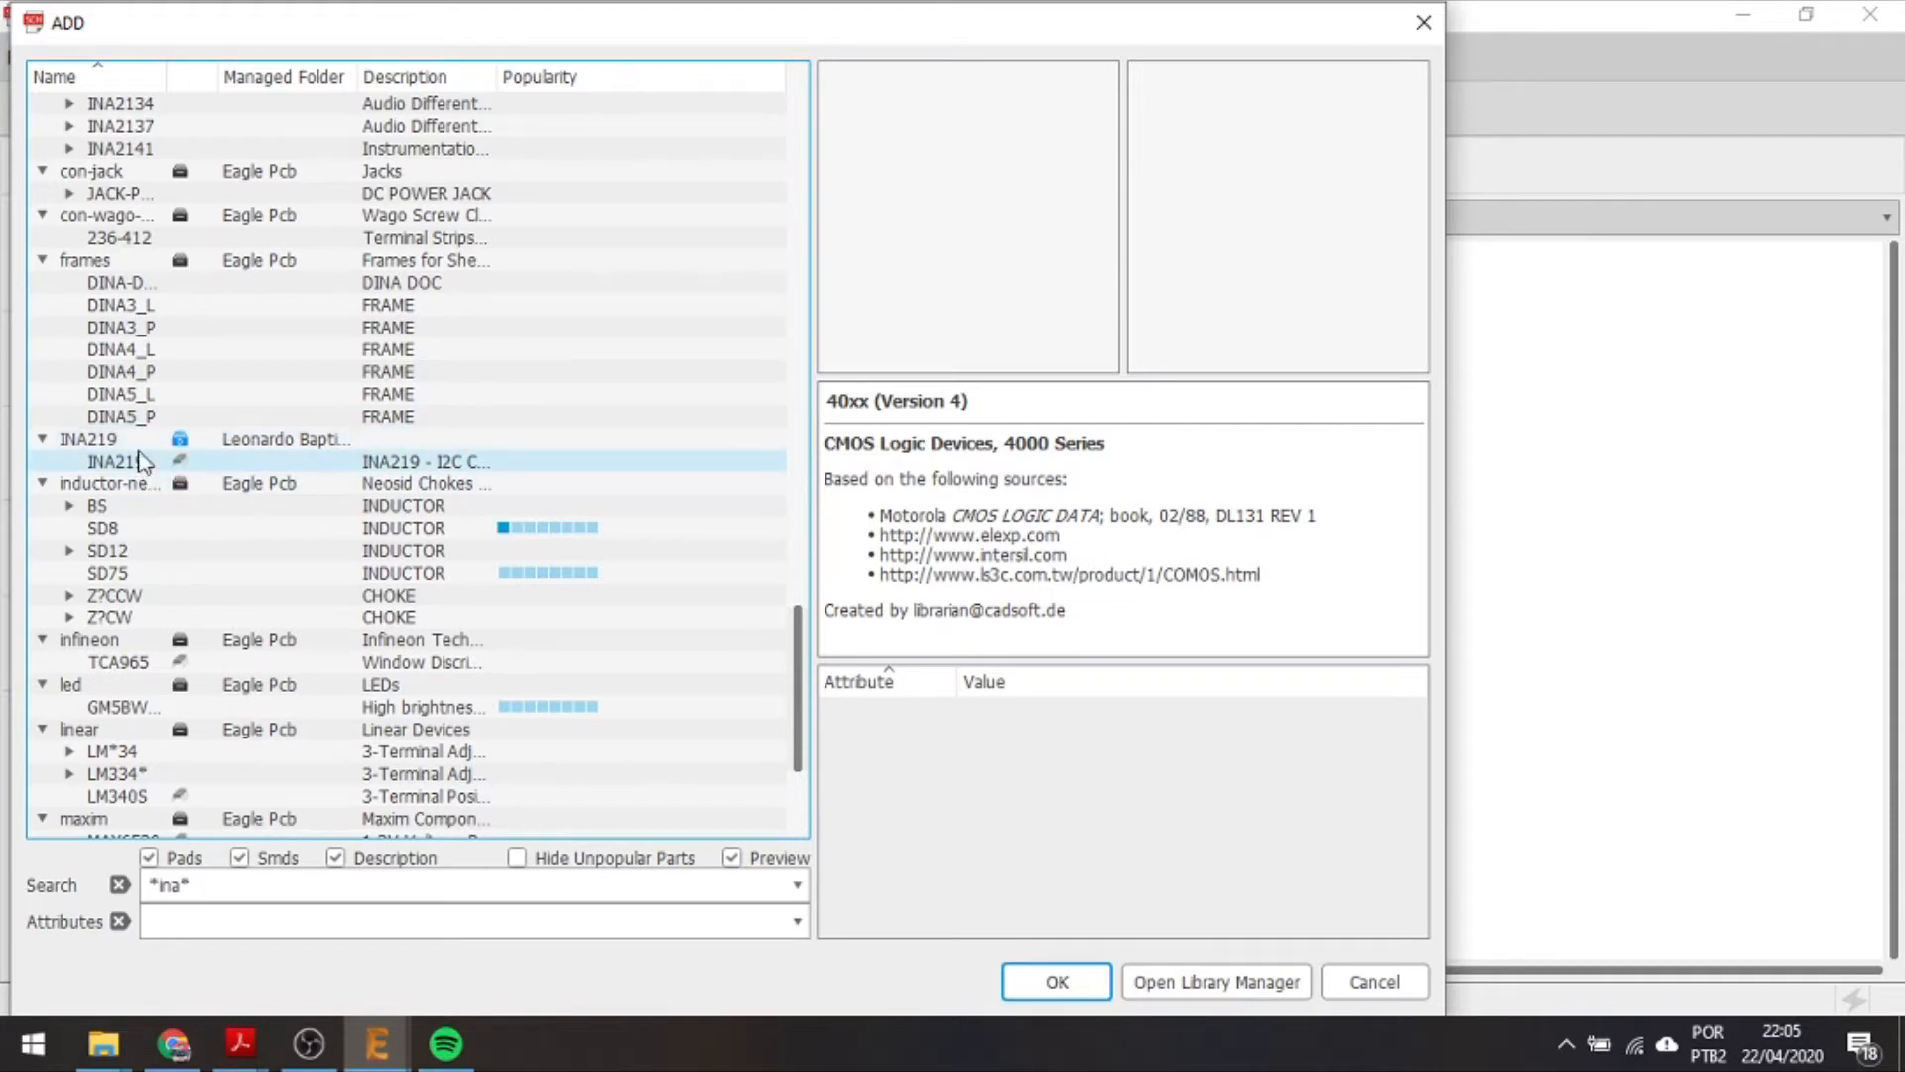
click(139, 467)
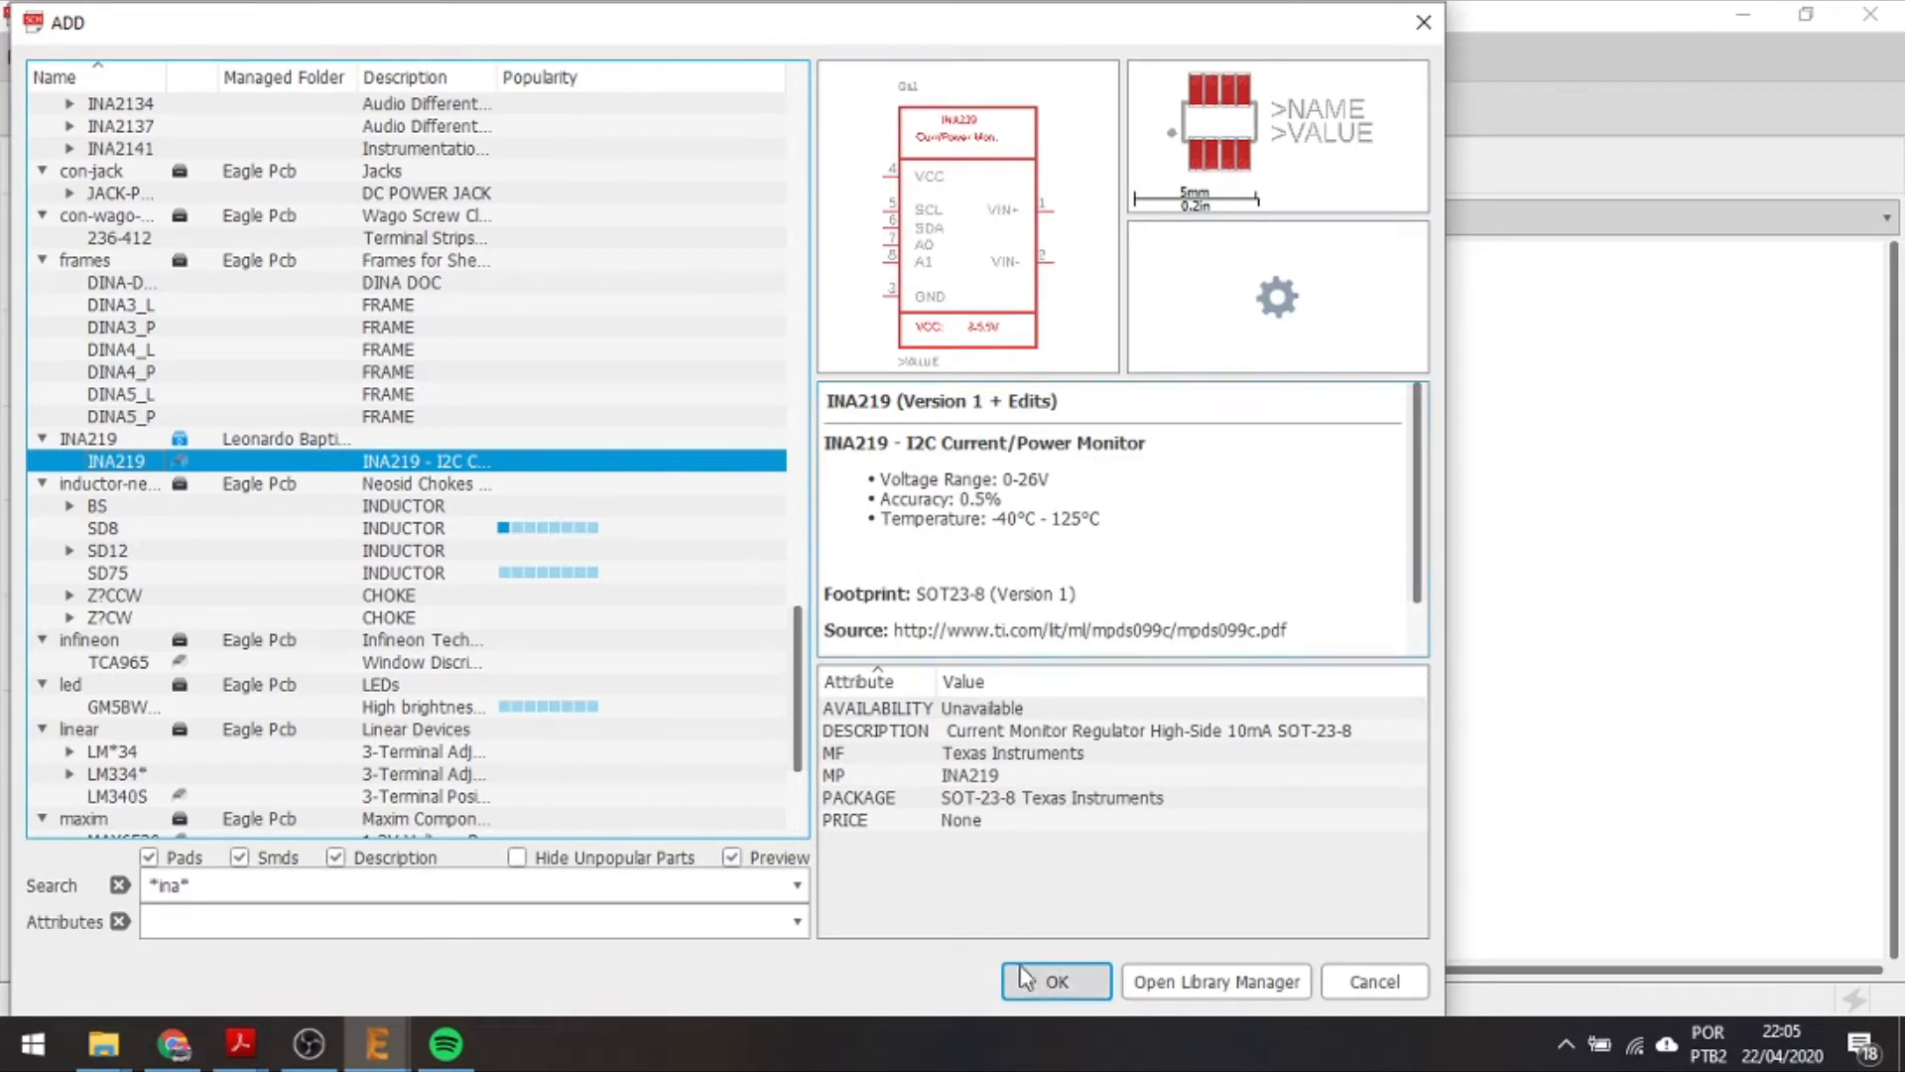
click(1056, 983)
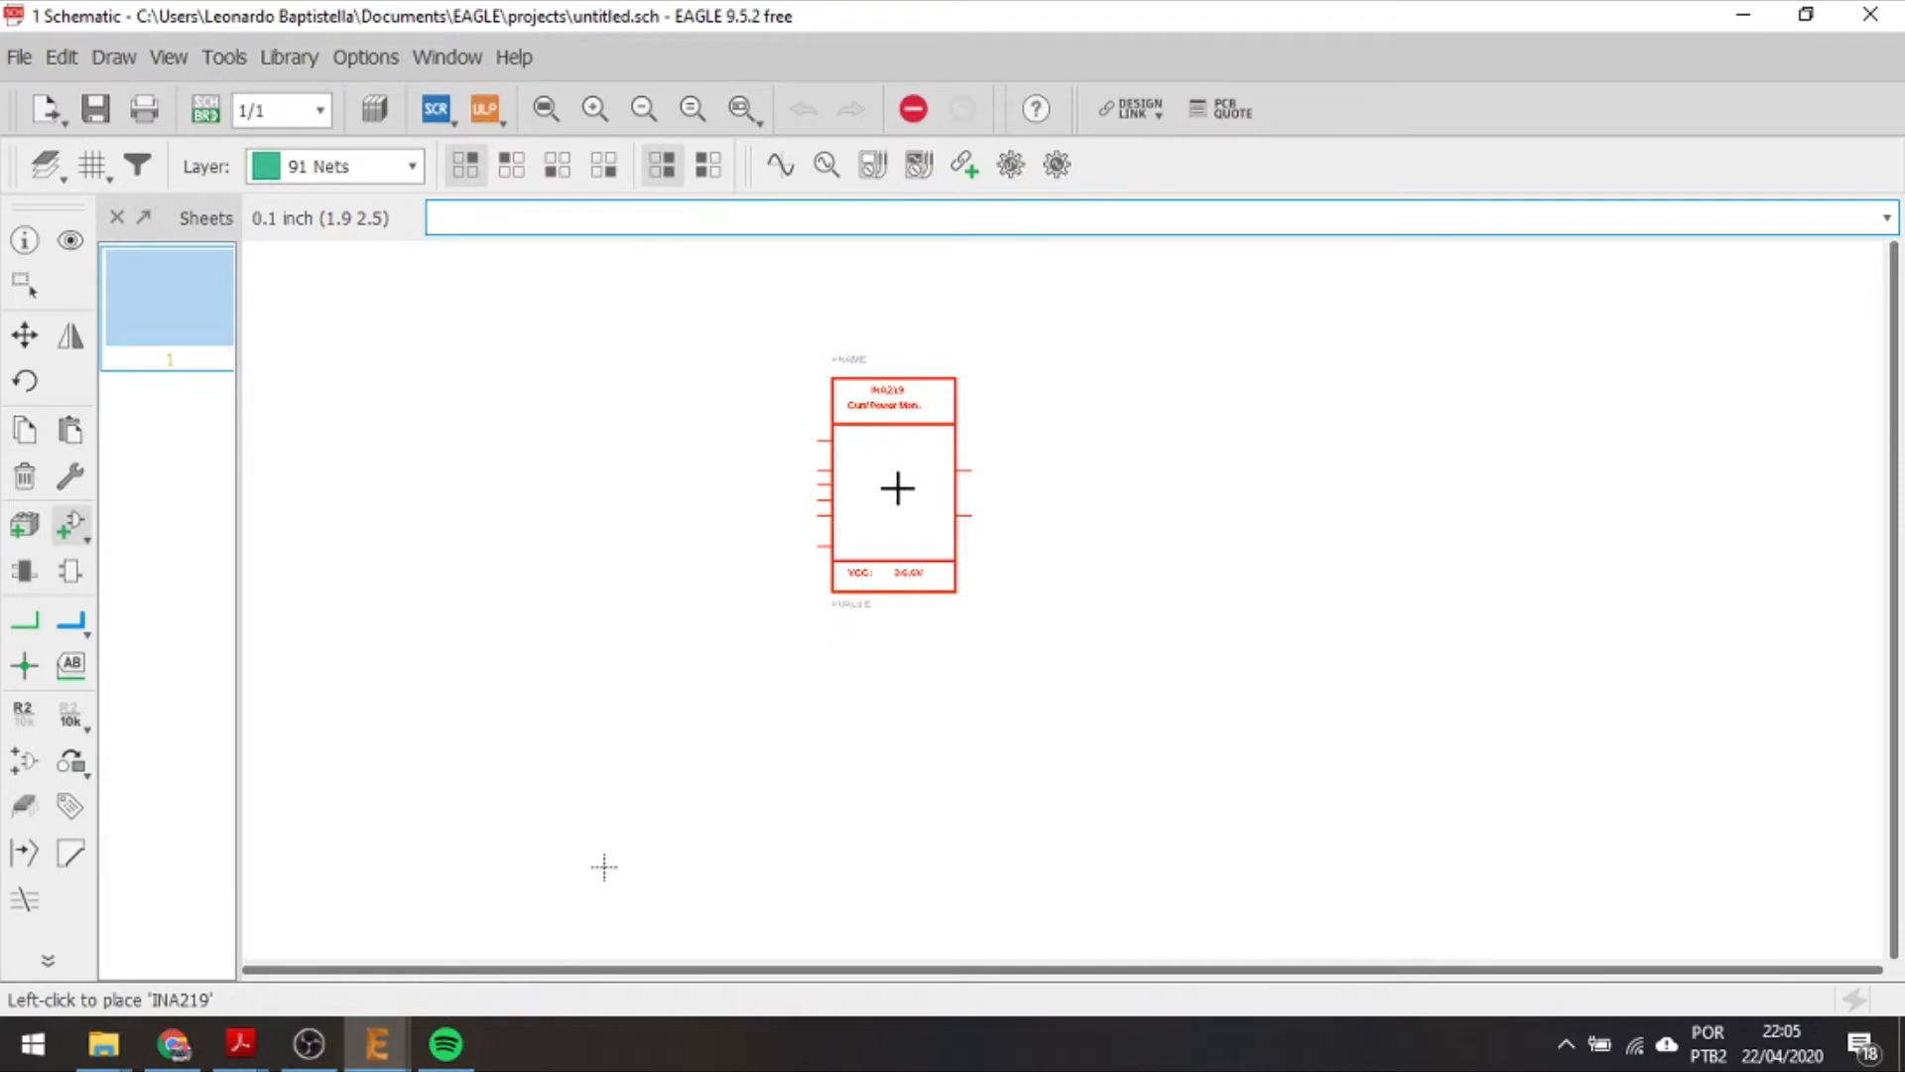
click(897, 485)
key(Escape)
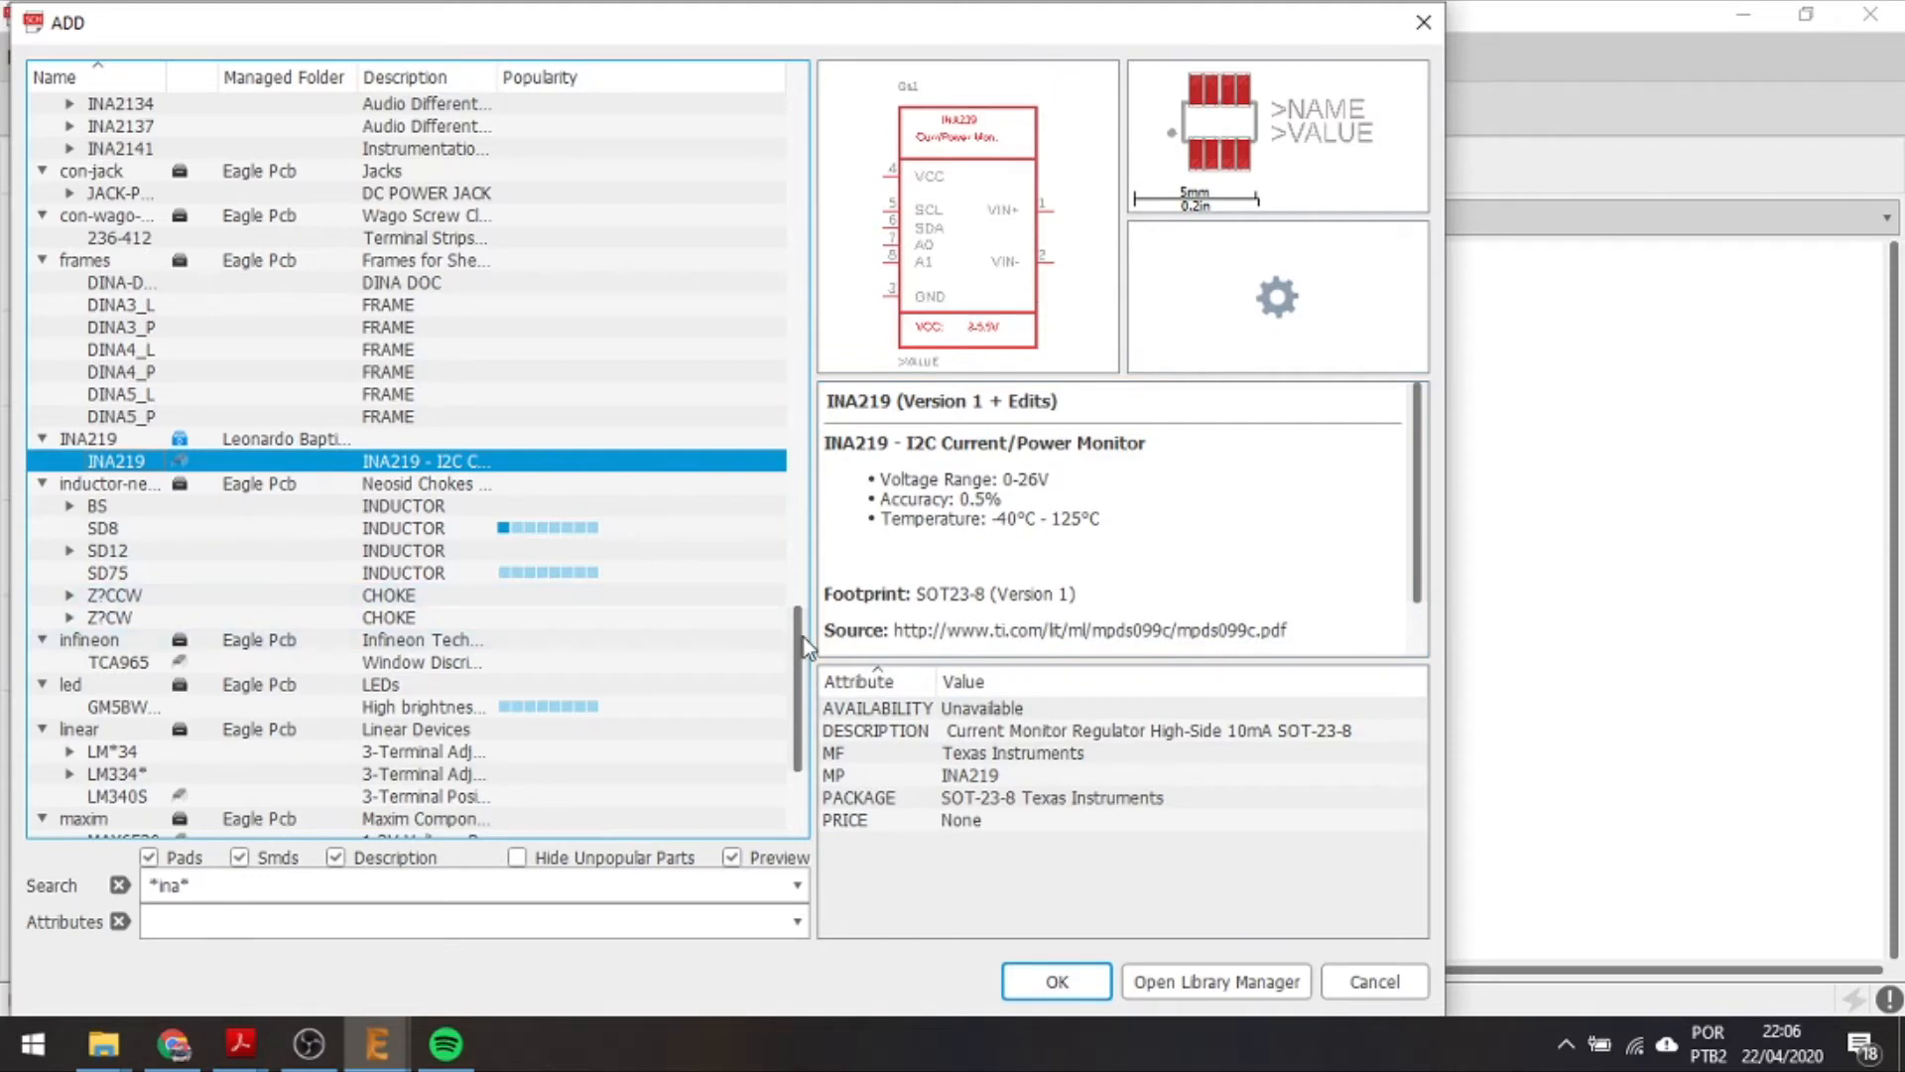
Search the part libraries for *solder* and select the SJ variant of the SMD solder jumper.
click(188, 883)
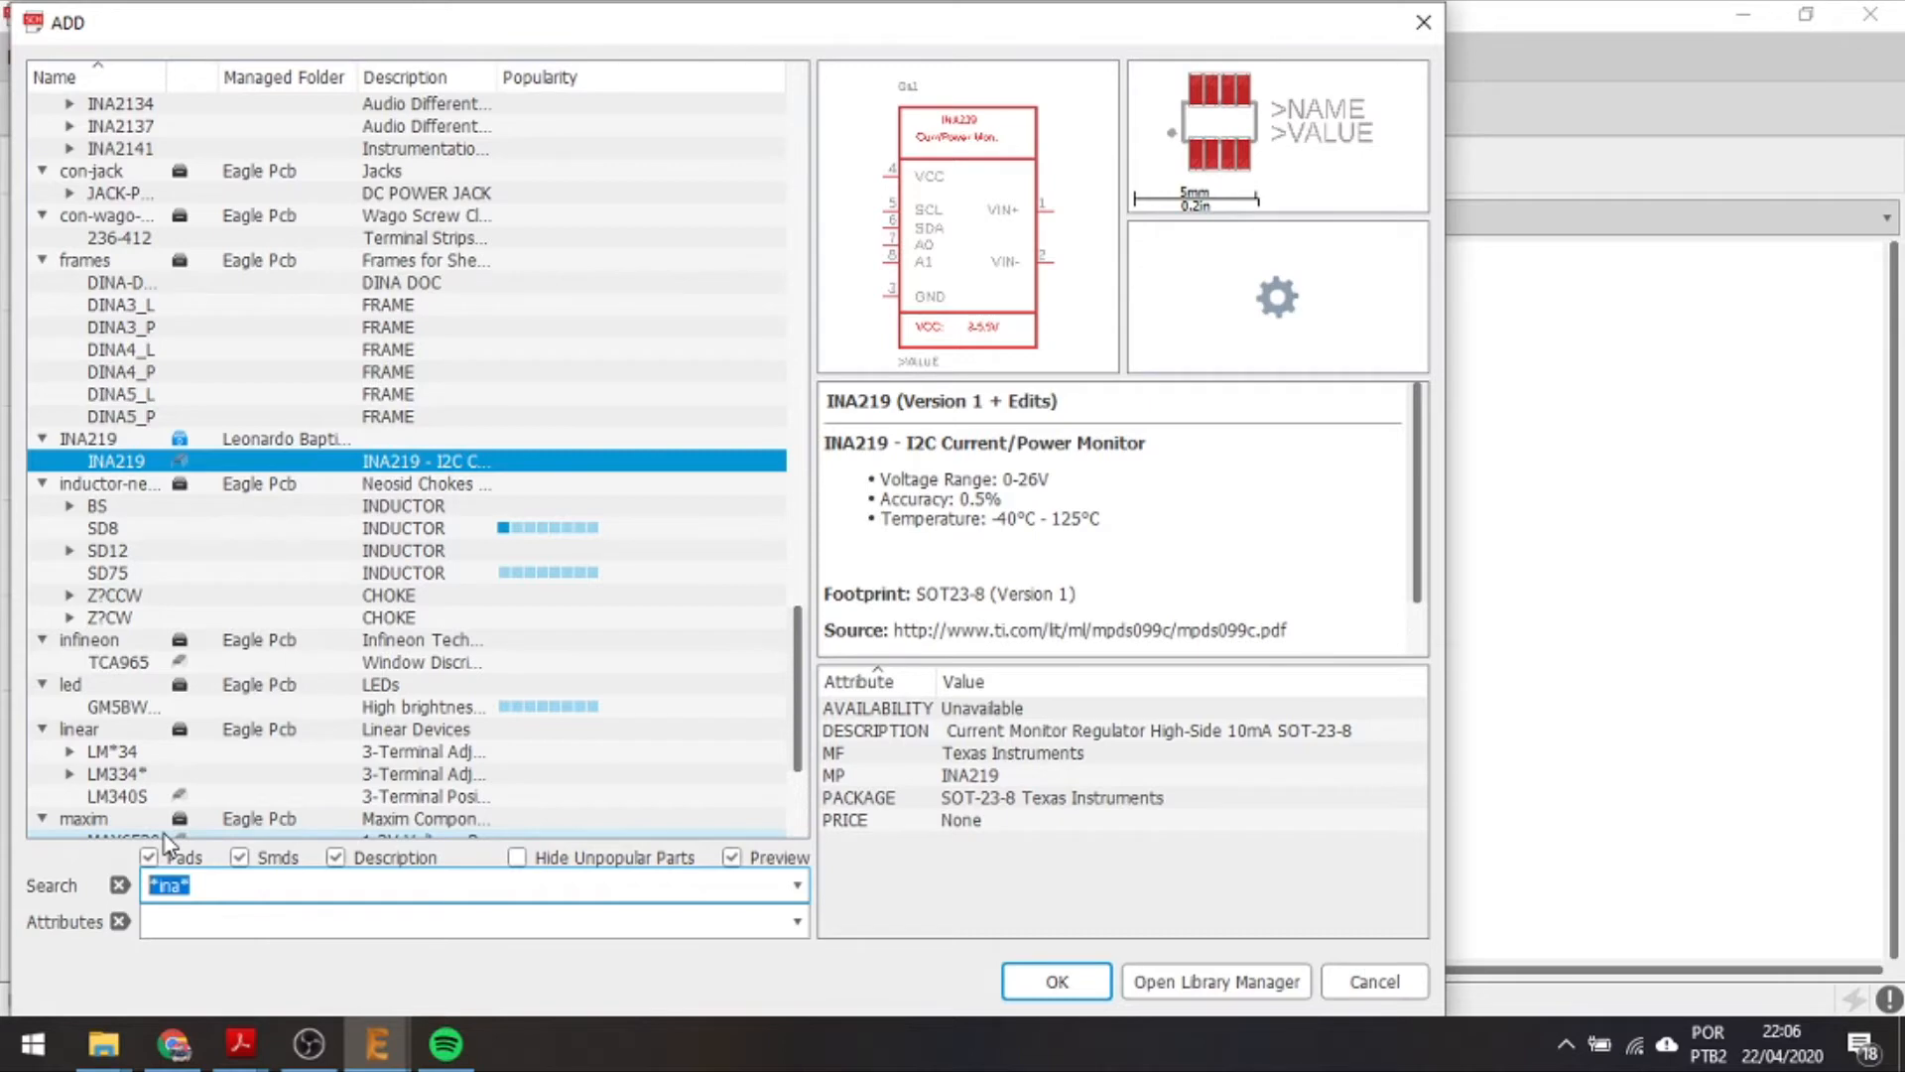
text(*solder*)
key(Return)
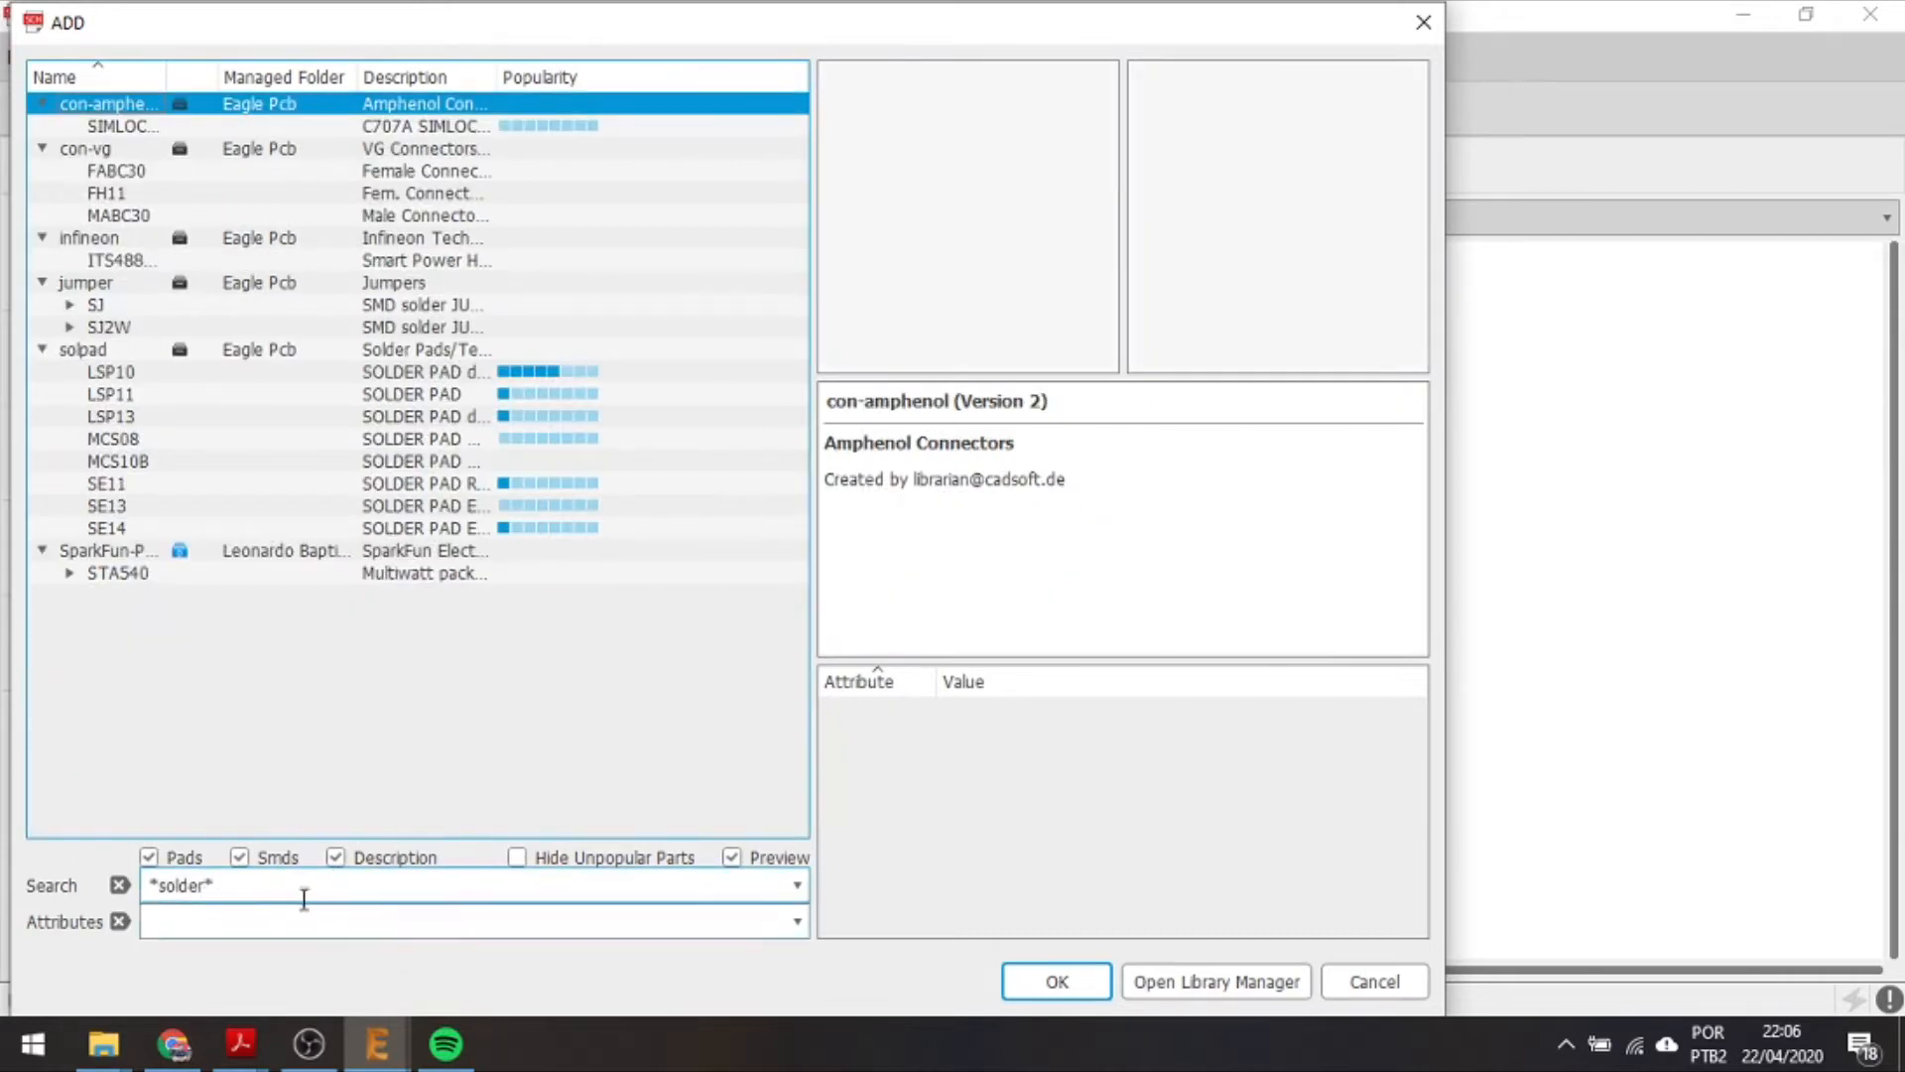
click(71, 308)
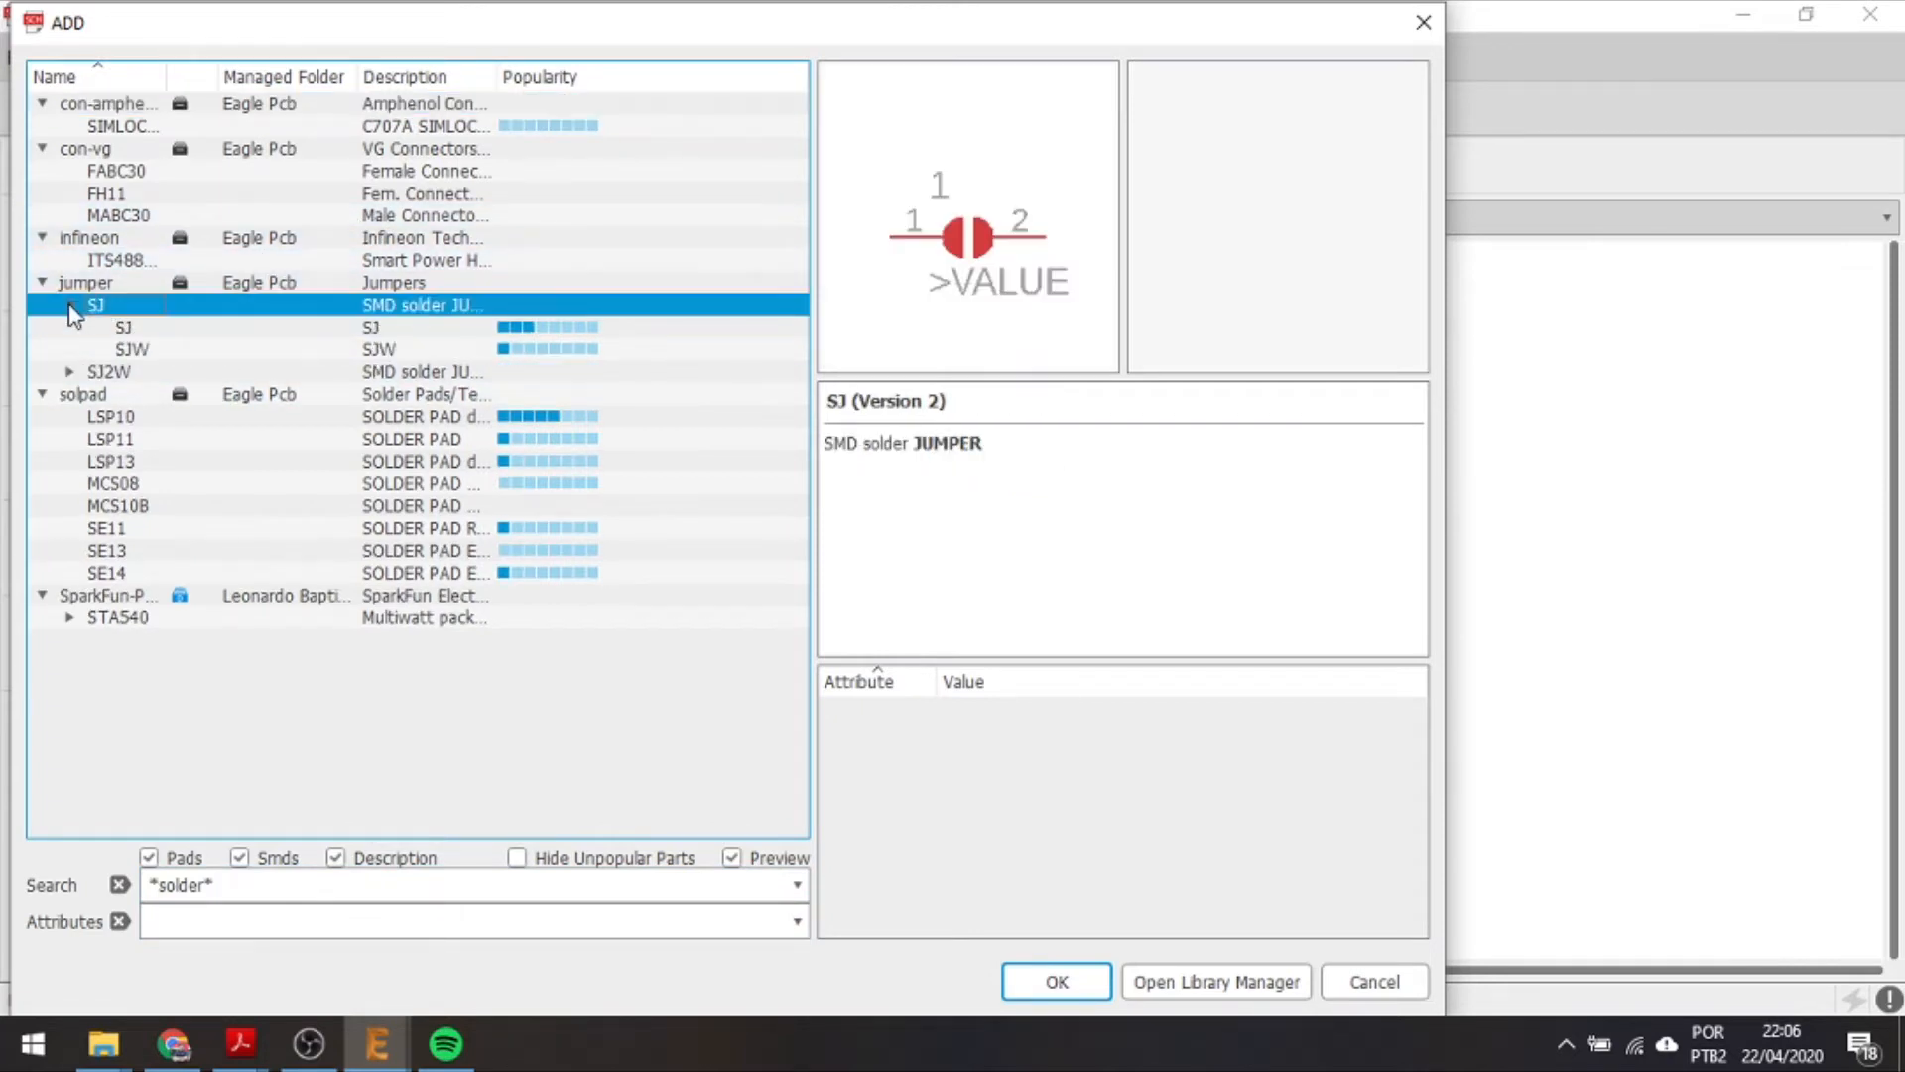
click(129, 327)
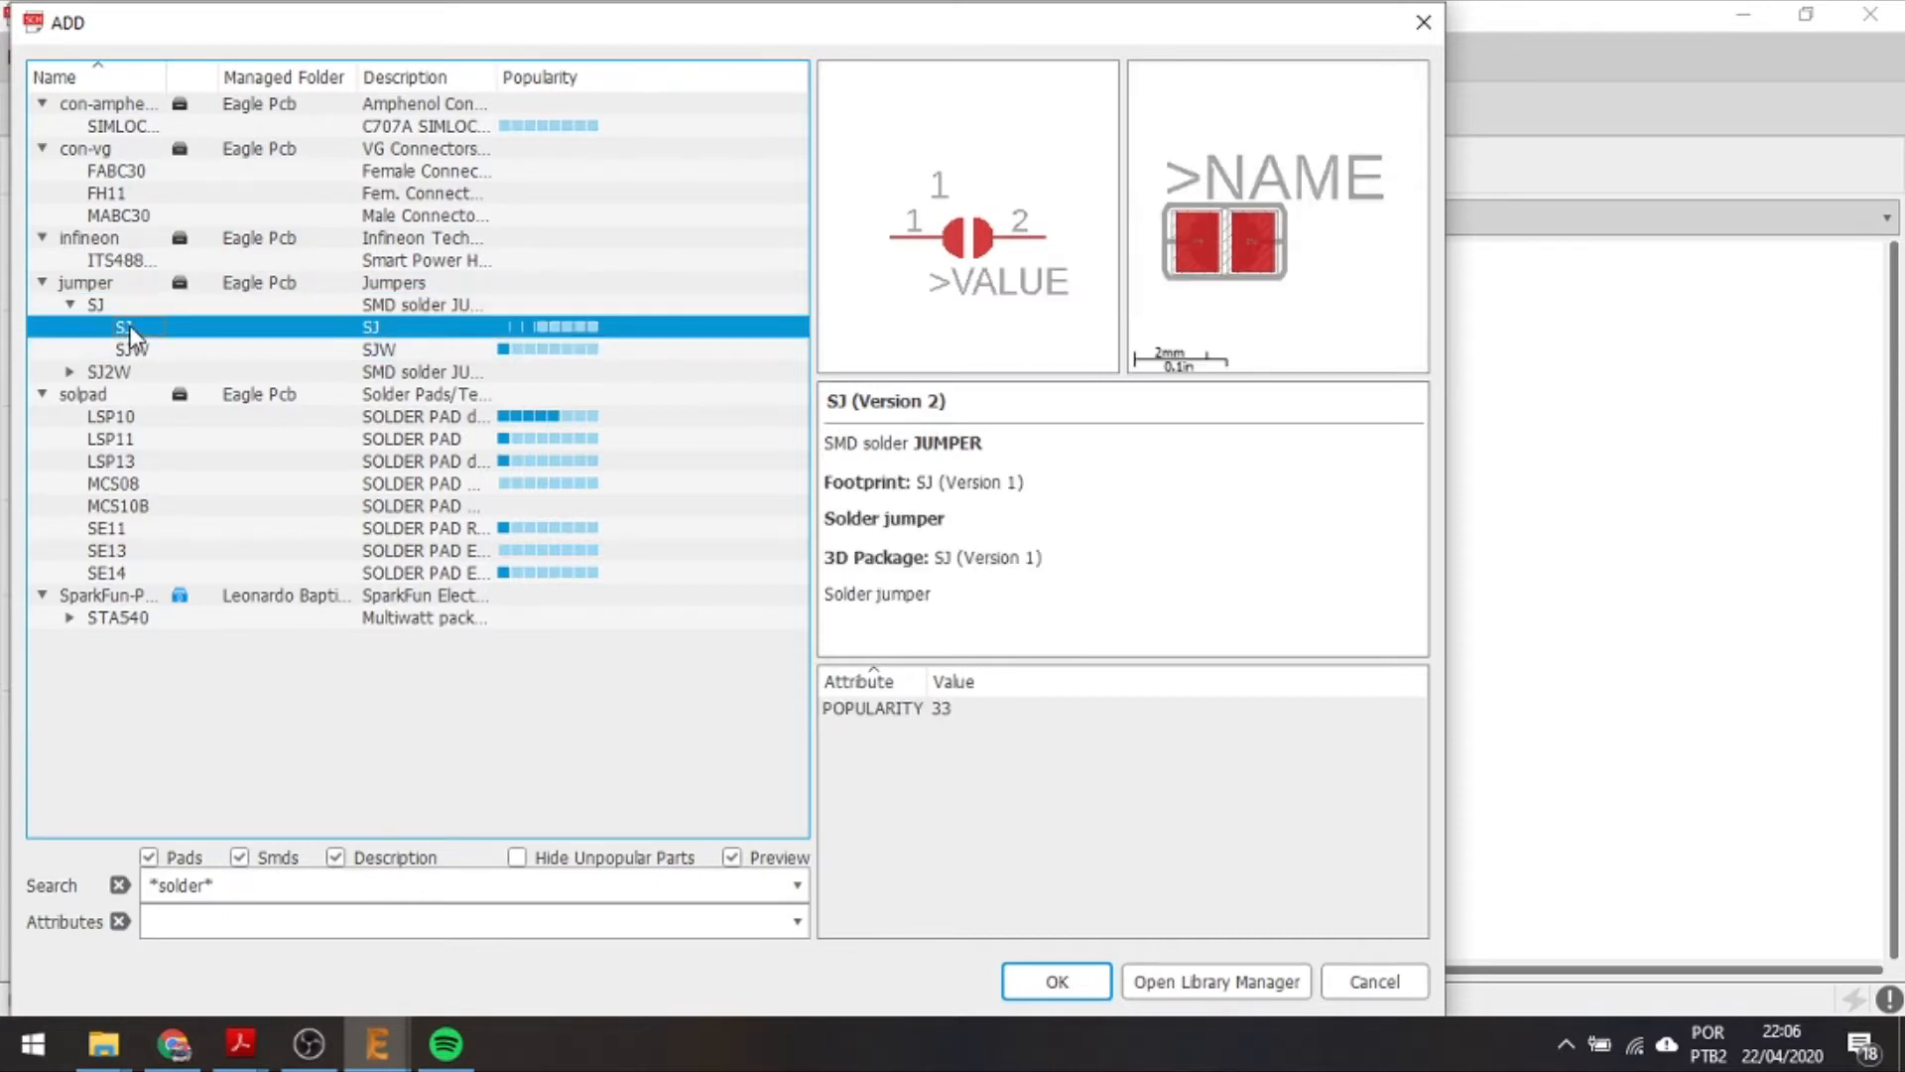
Compare the footprints of the SJ and SJW solder jumper variants.
click(234, 353)
key(Up)
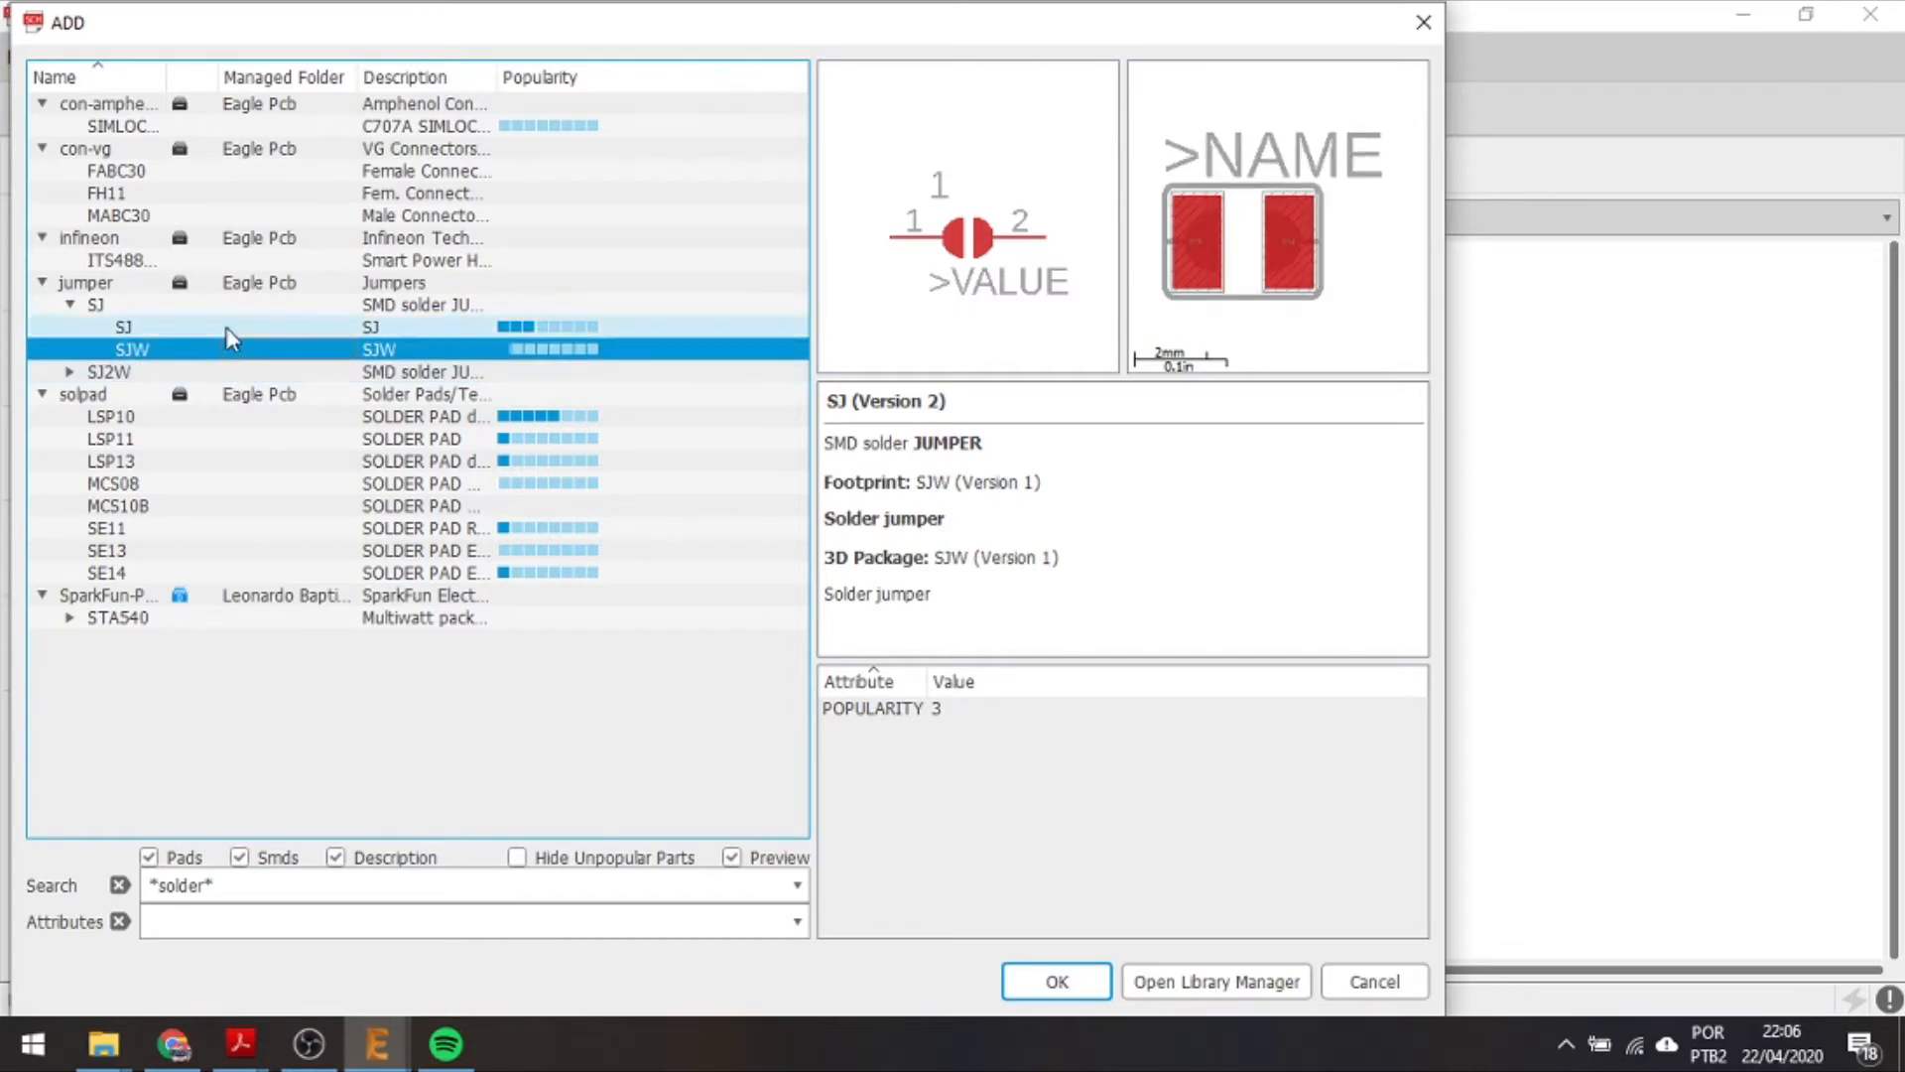
key(Down)
key(Down)
click(185, 330)
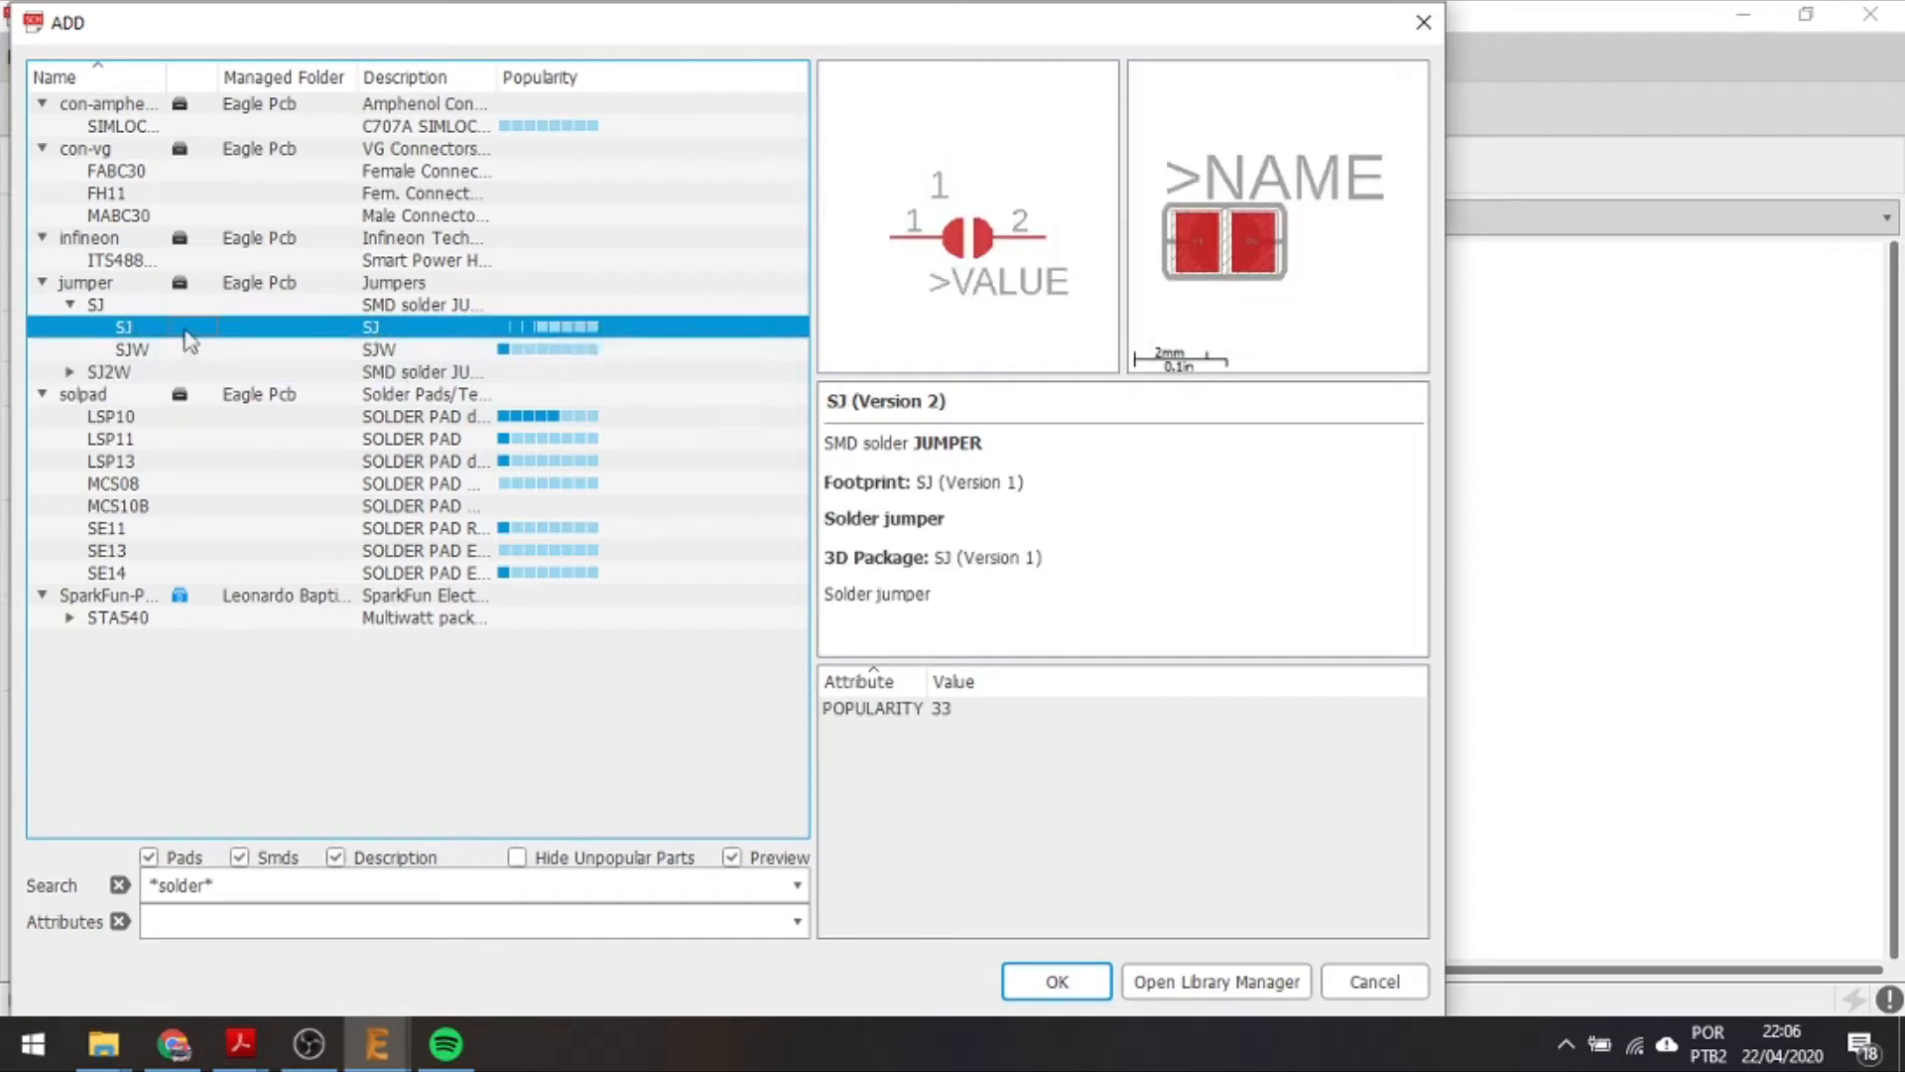
click(187, 351)
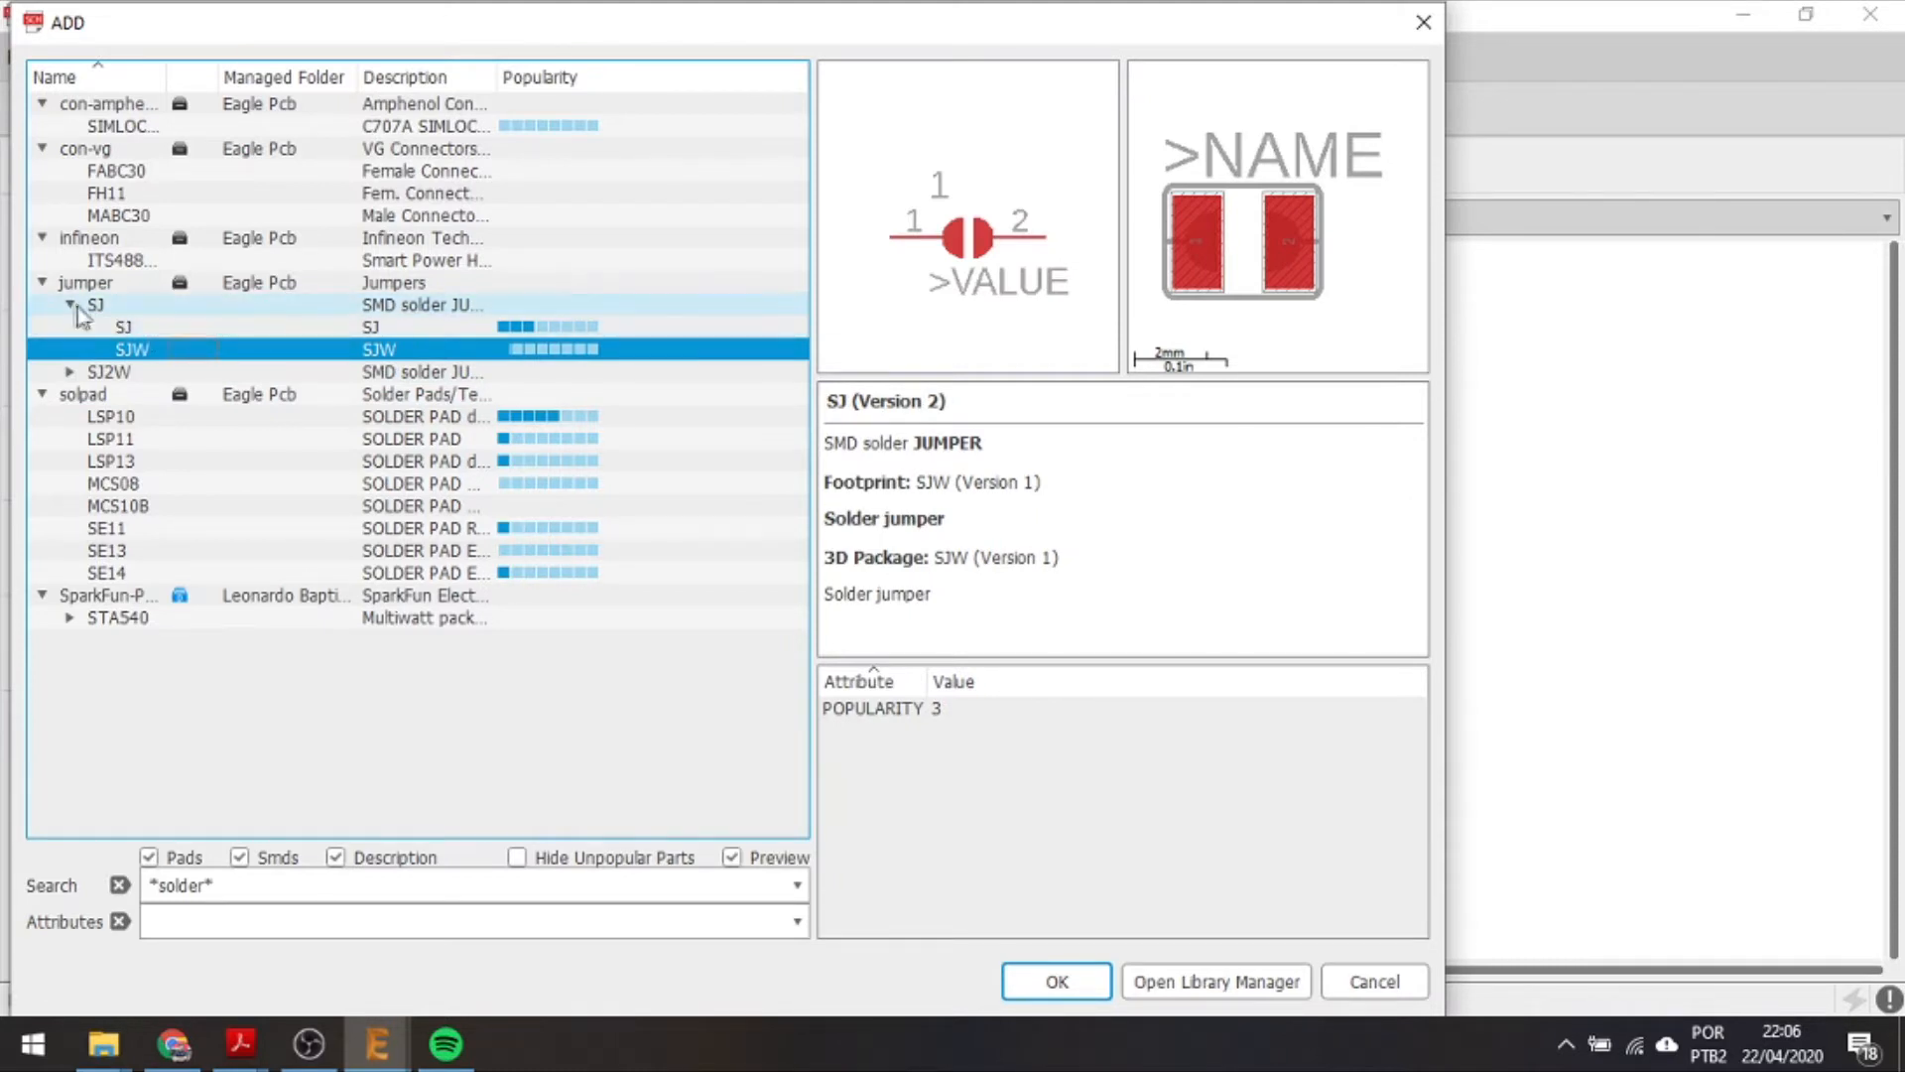
Place the SJ solder jumper, rotated to vertical, to the upper left of the INA219.
click(172, 329)
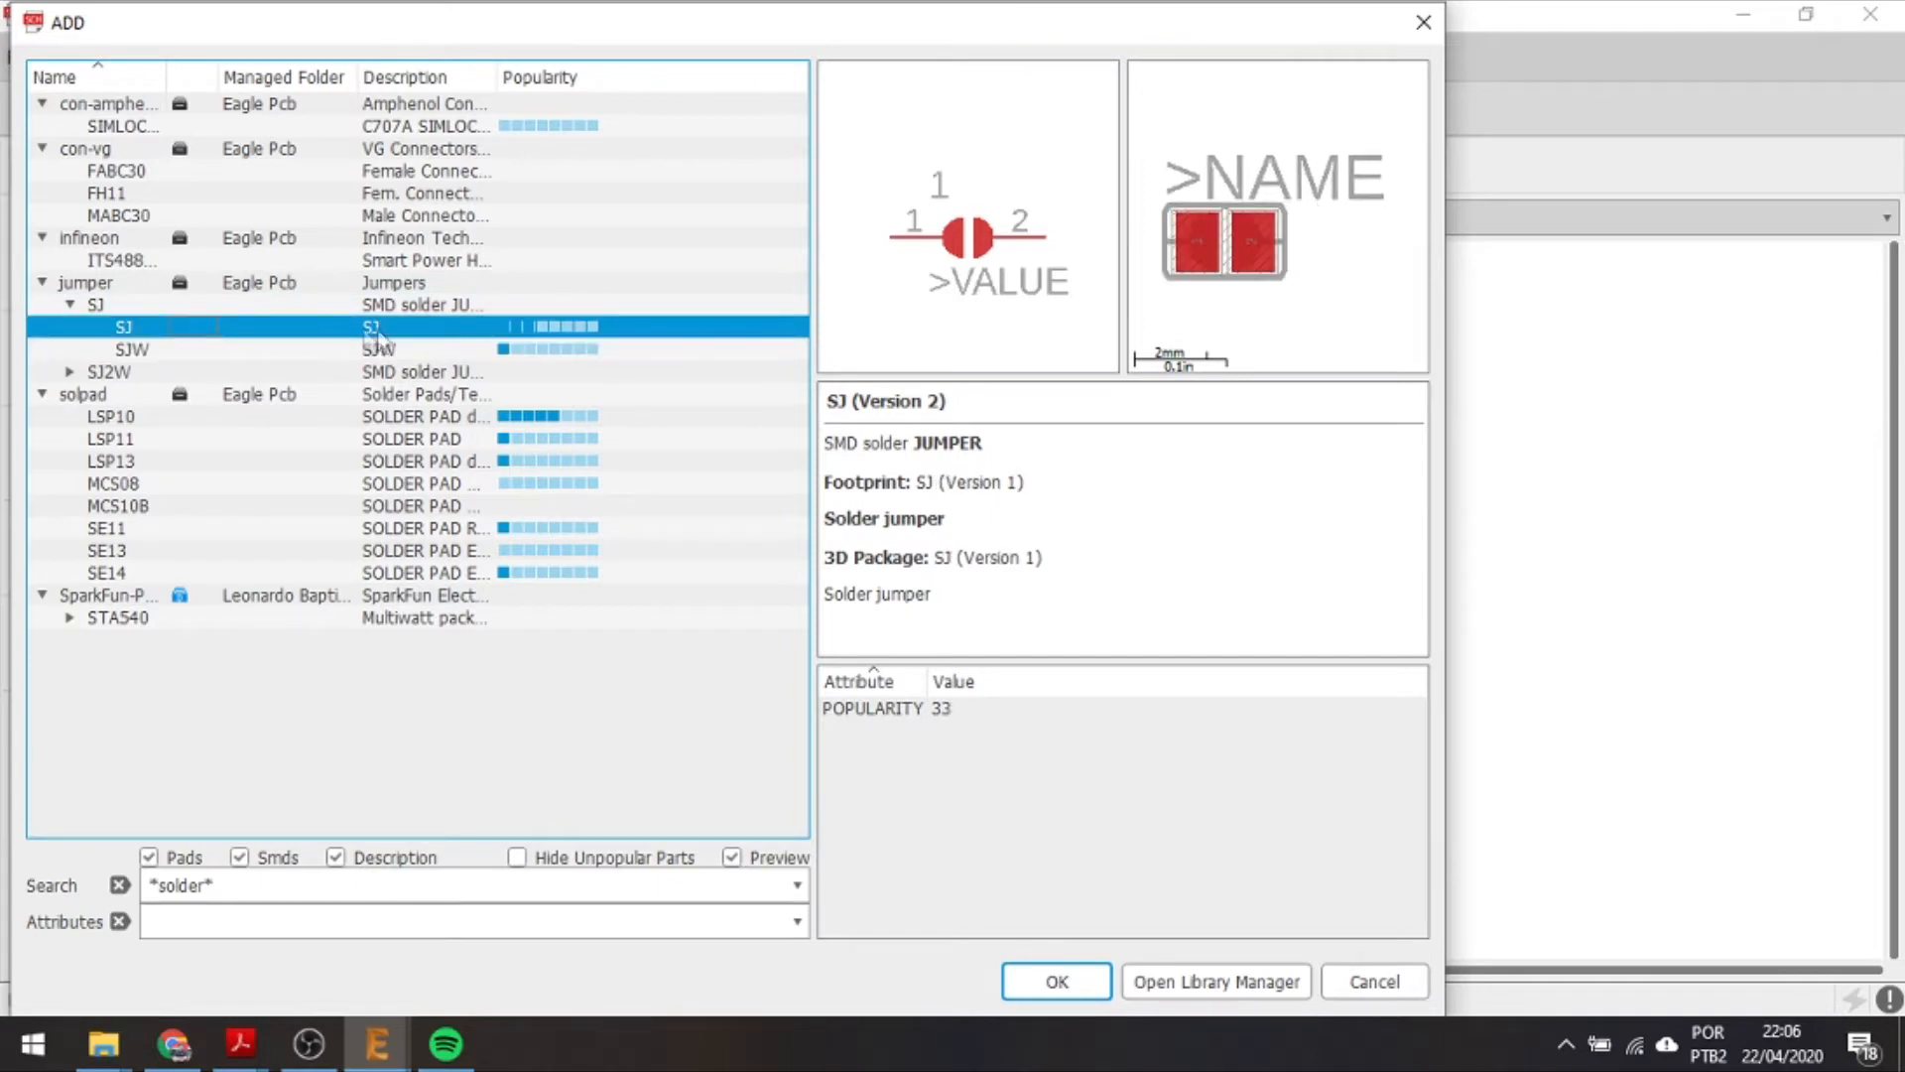
click(1058, 982)
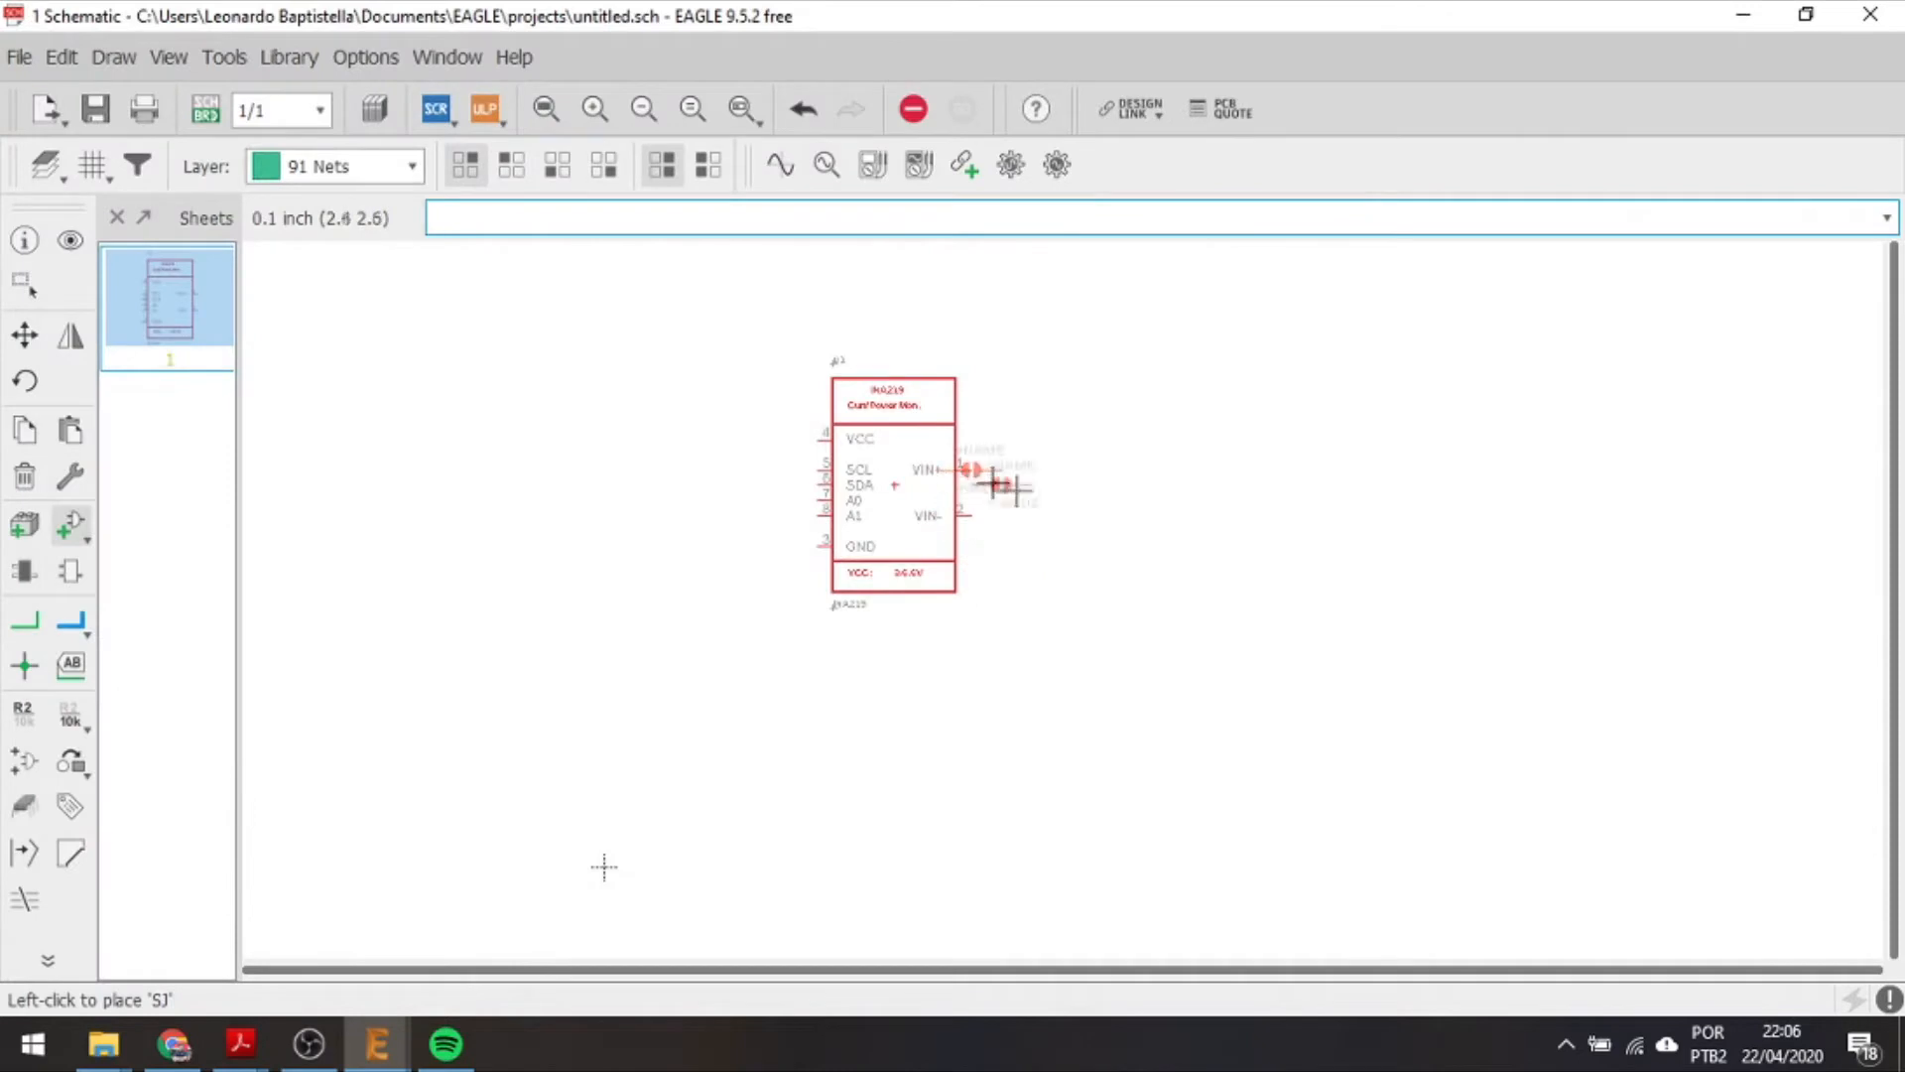
right_click(714, 377)
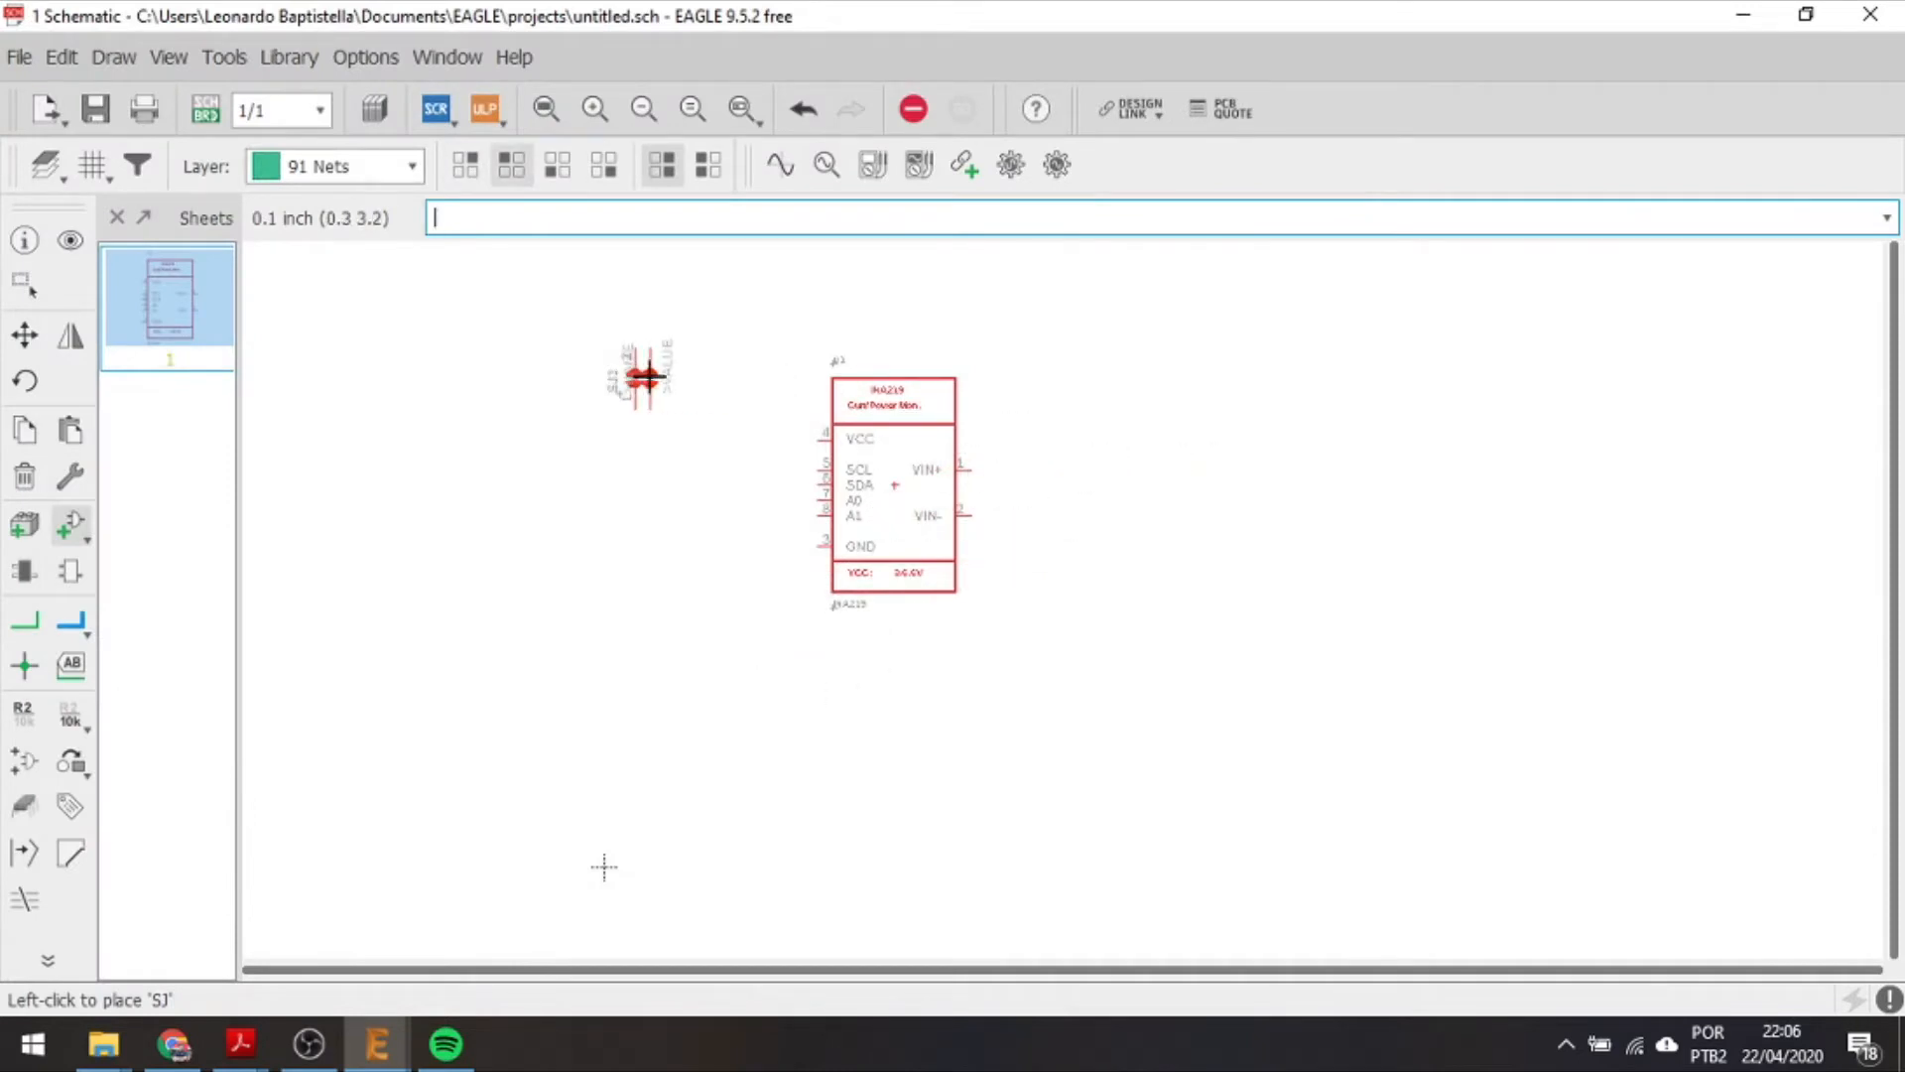
key(Escape)
Search the part libraries for *capacitor*.
triple_click(318, 885)
text(*)
text(capacitor*)
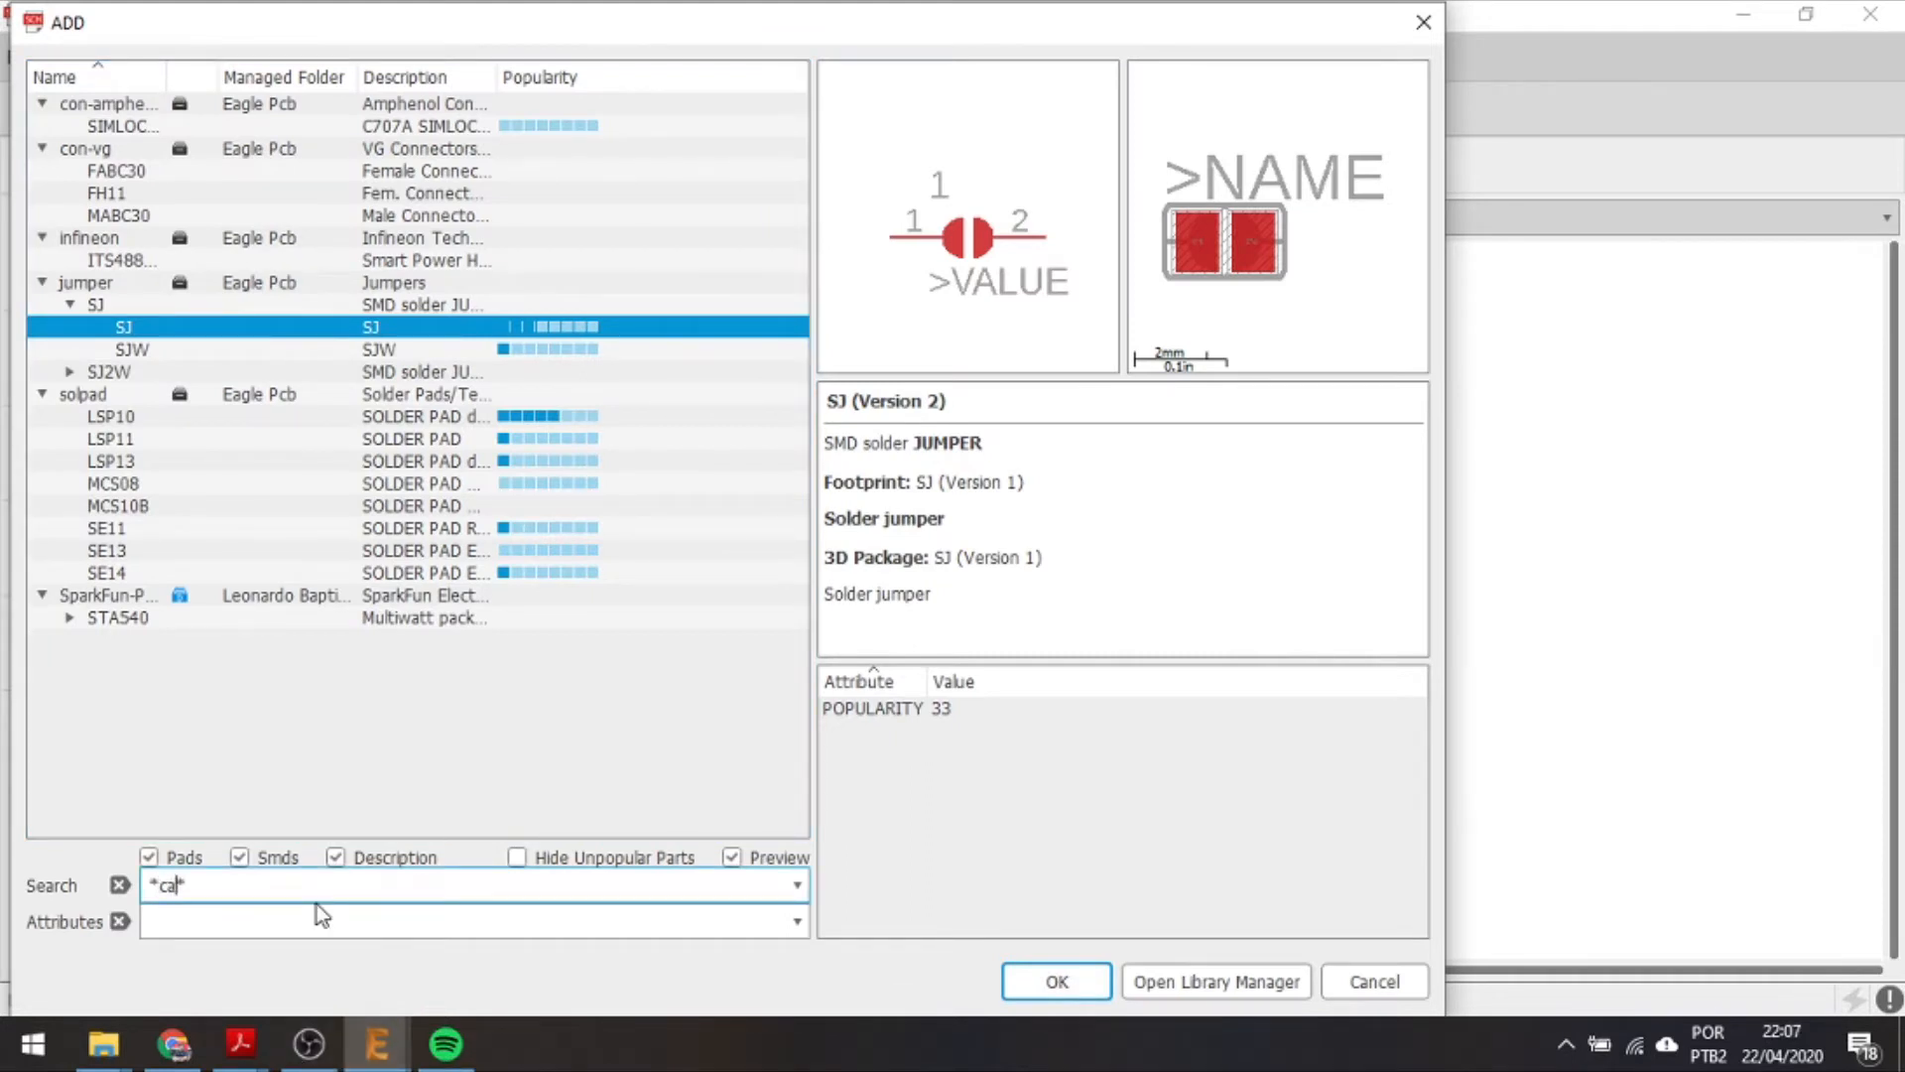
key(Return)
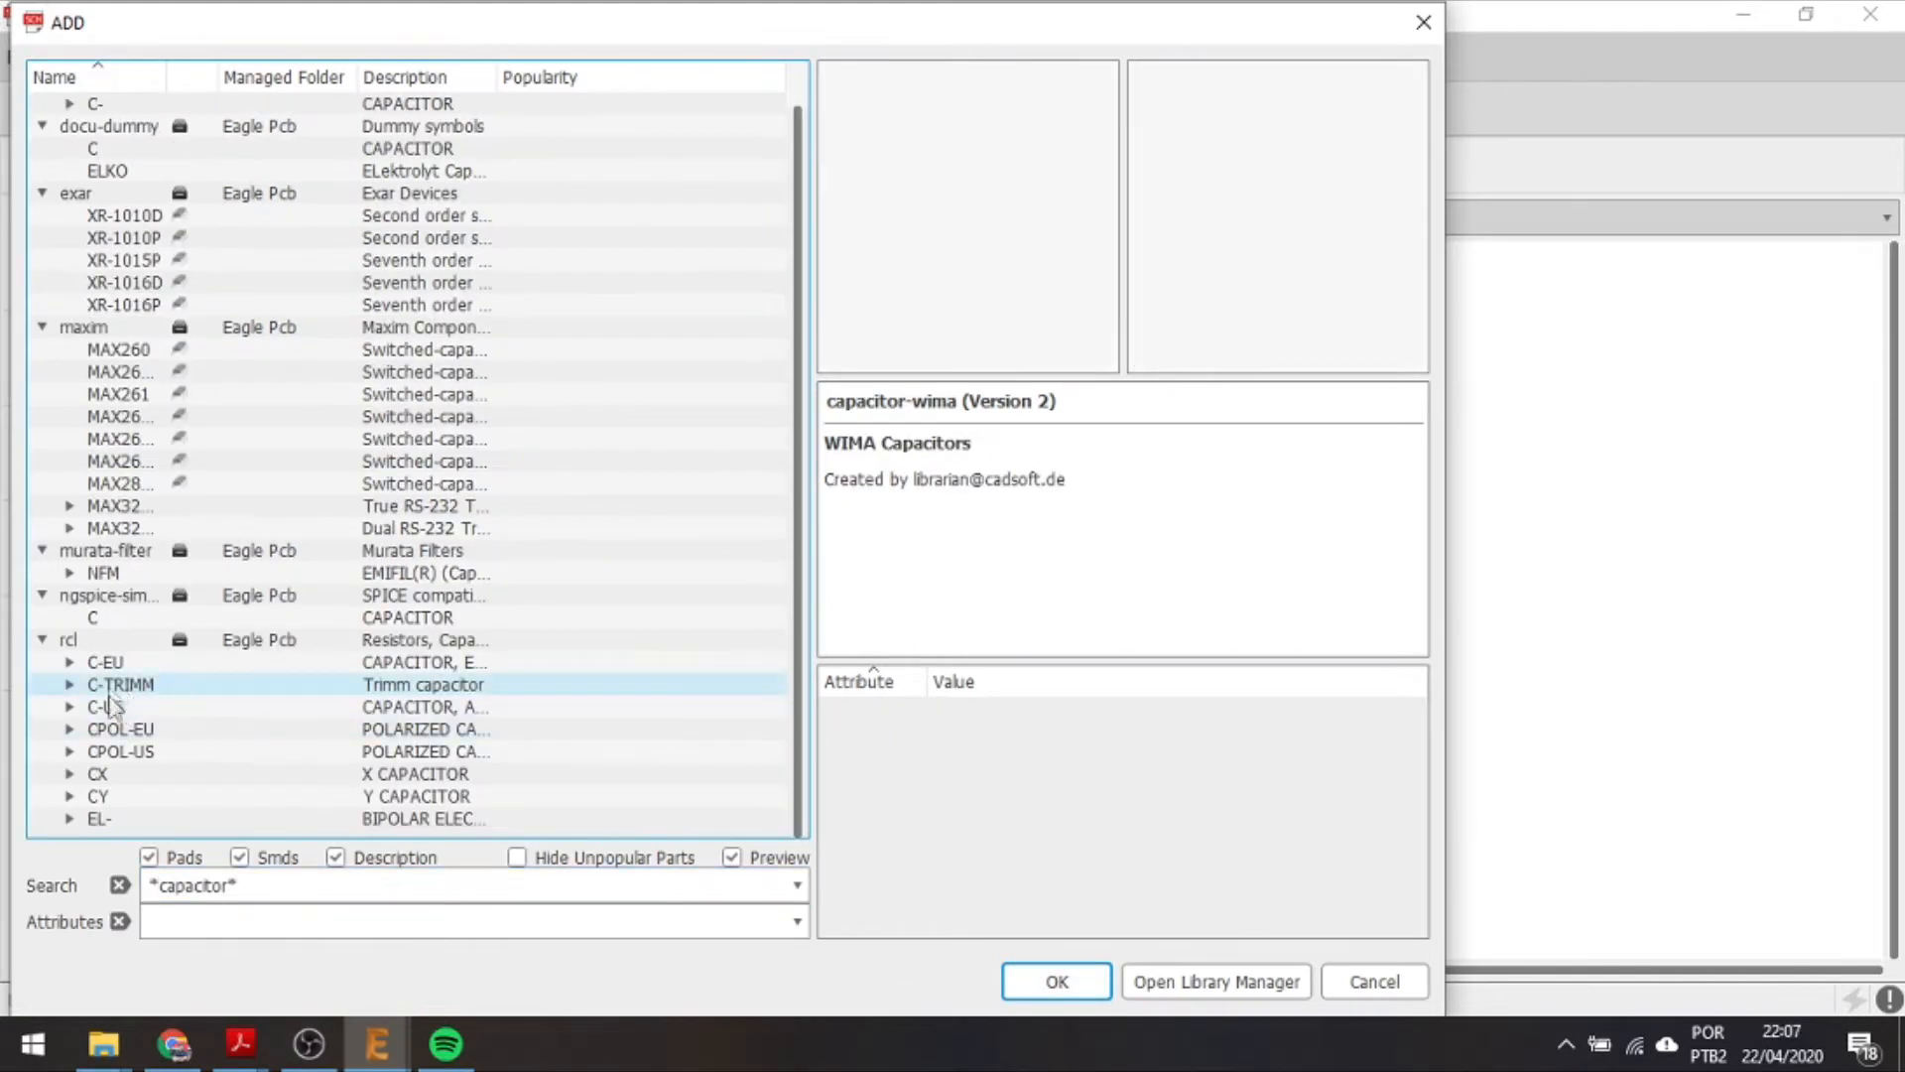
Choose the C0805 footprint of the European-symbol capacitor C-EU from the rcl library for placement.
click(67, 663)
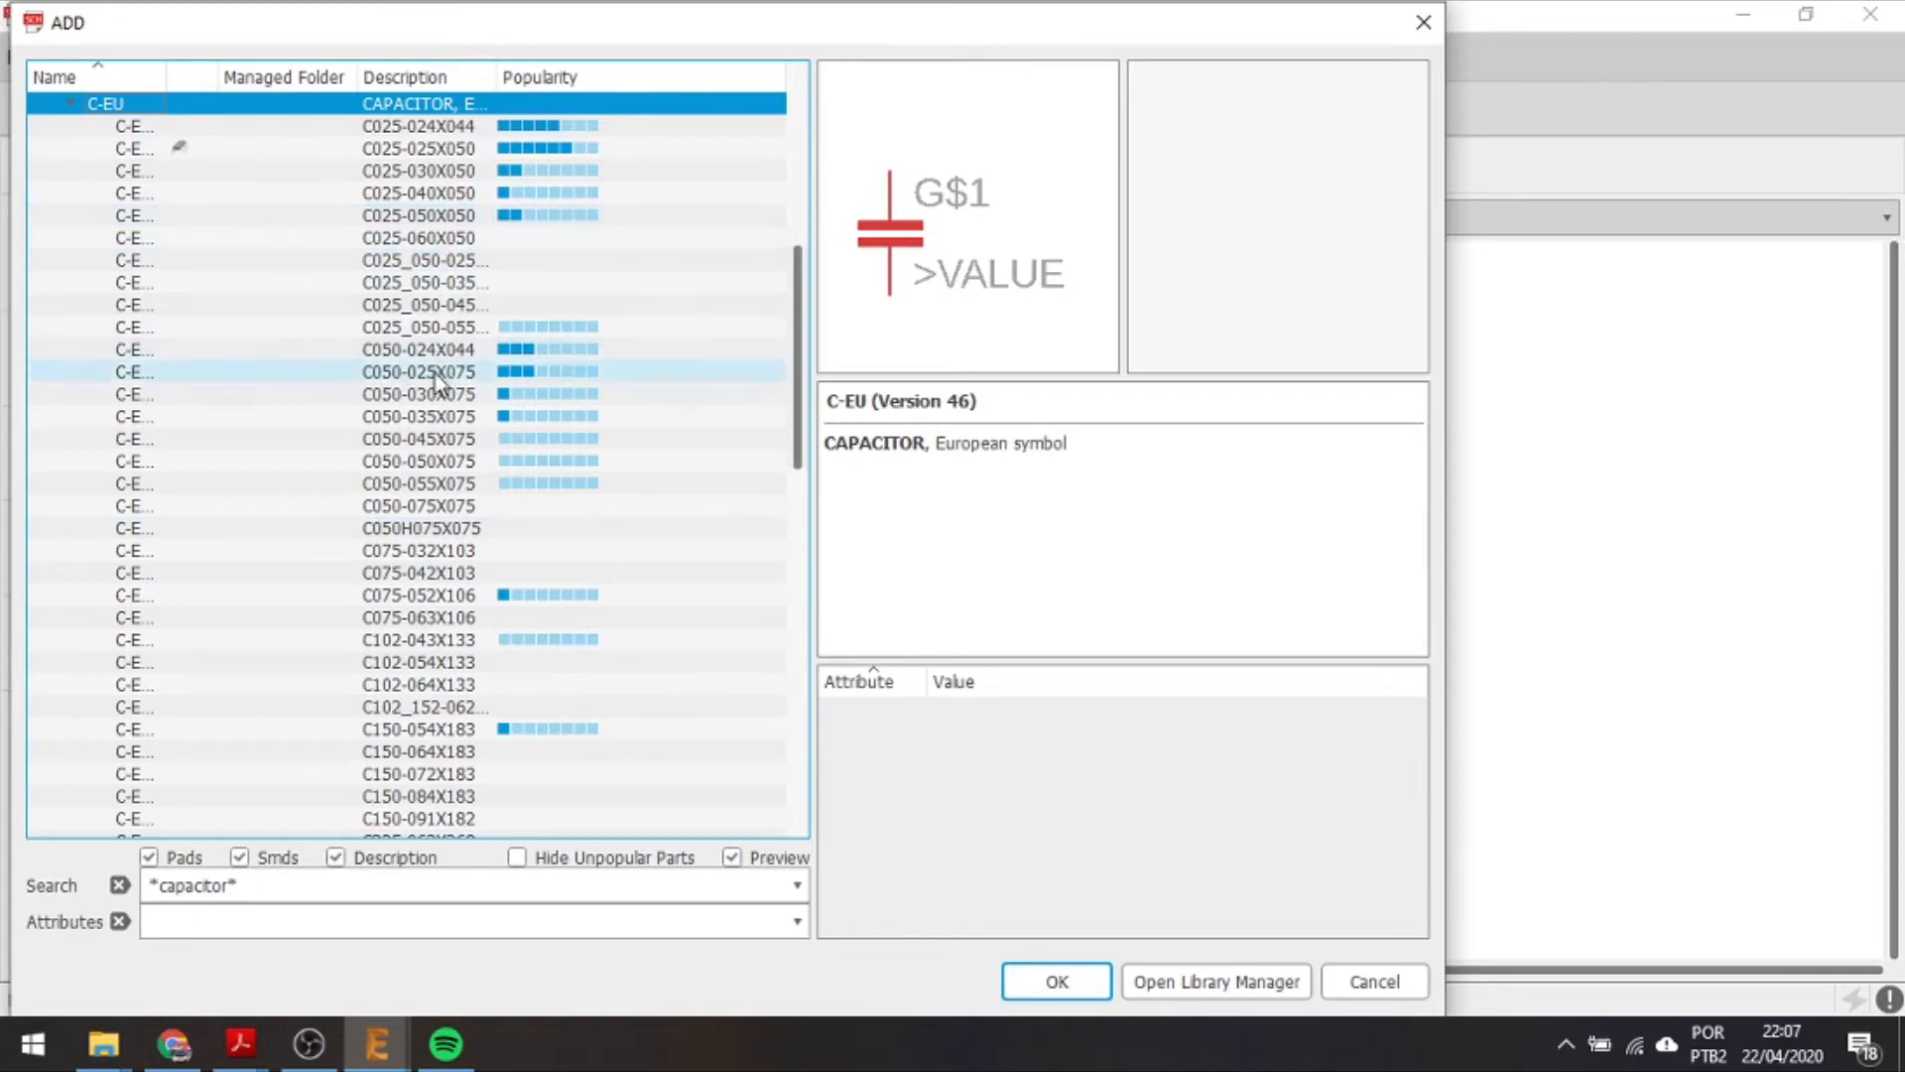
scroll(303, 228, down, 3)
scroll(305, 228, down, 10)
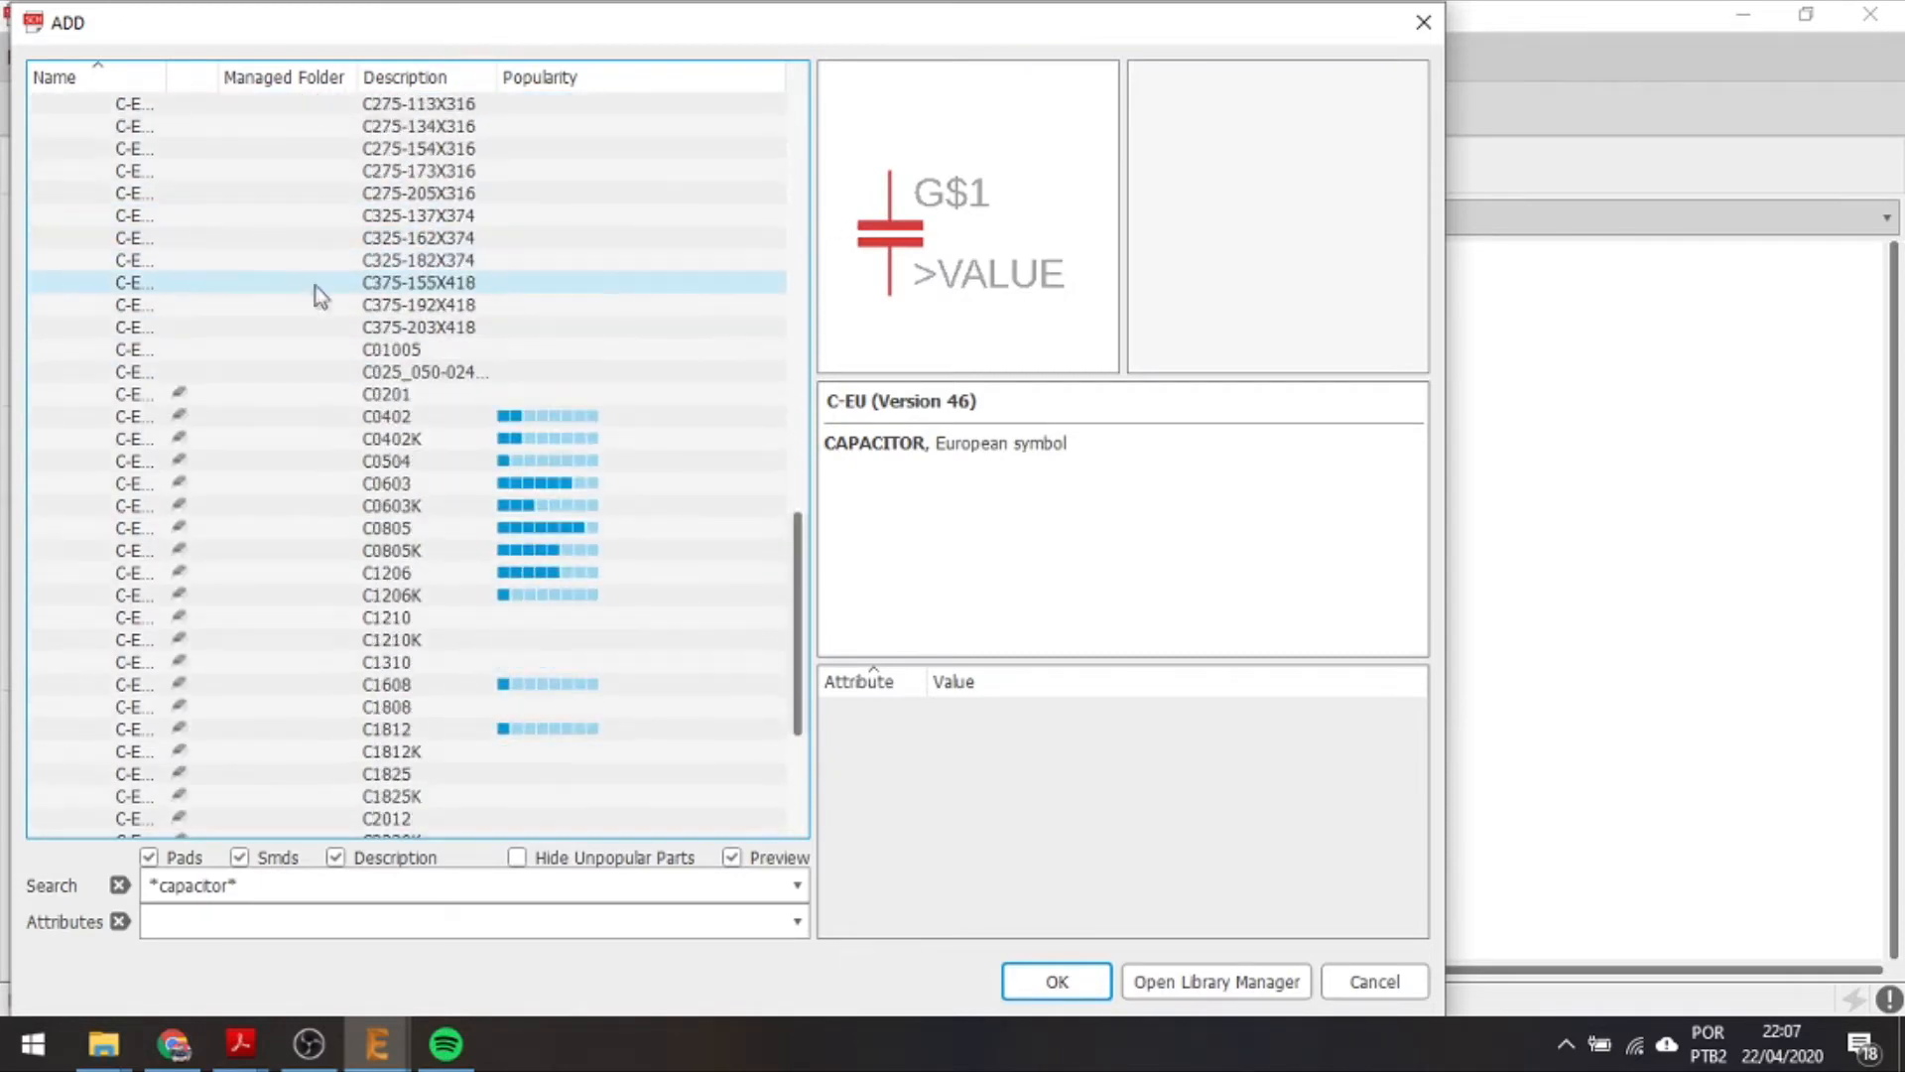
click(401, 572)
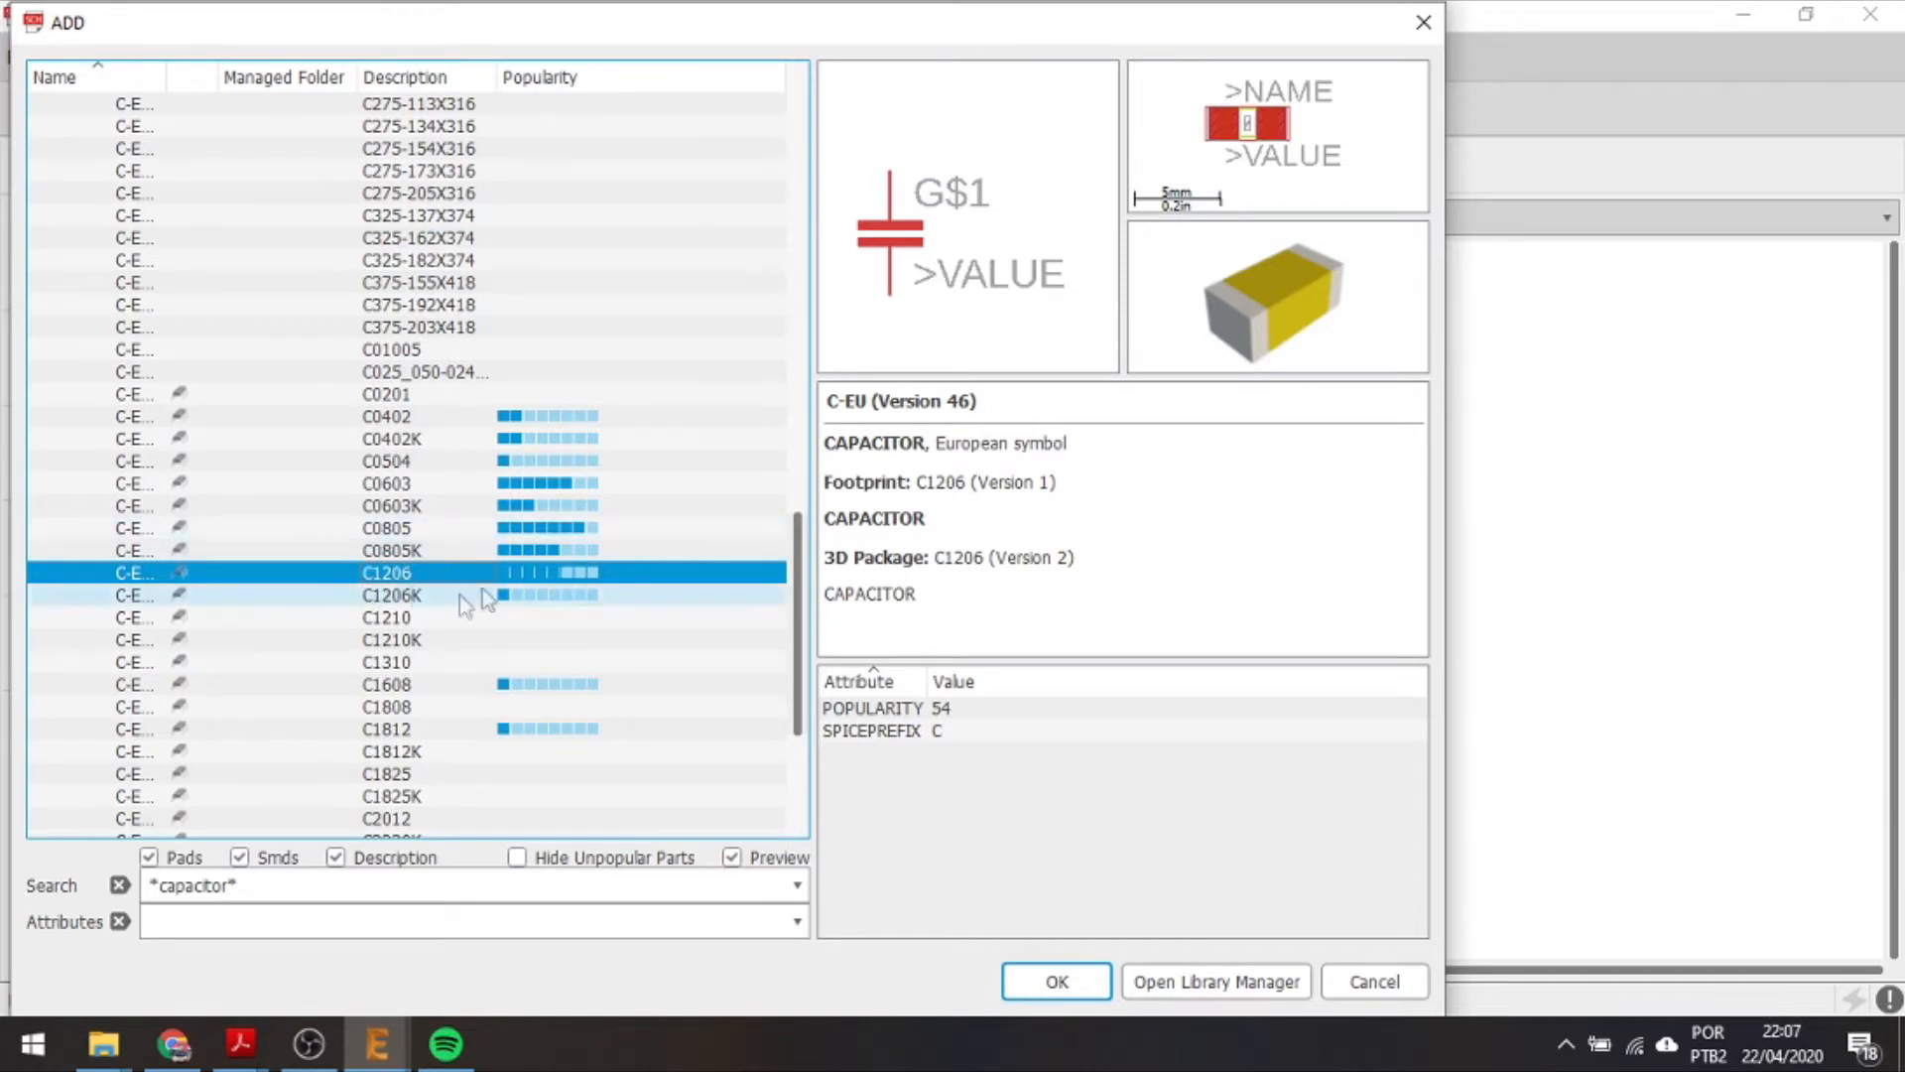
click(416, 529)
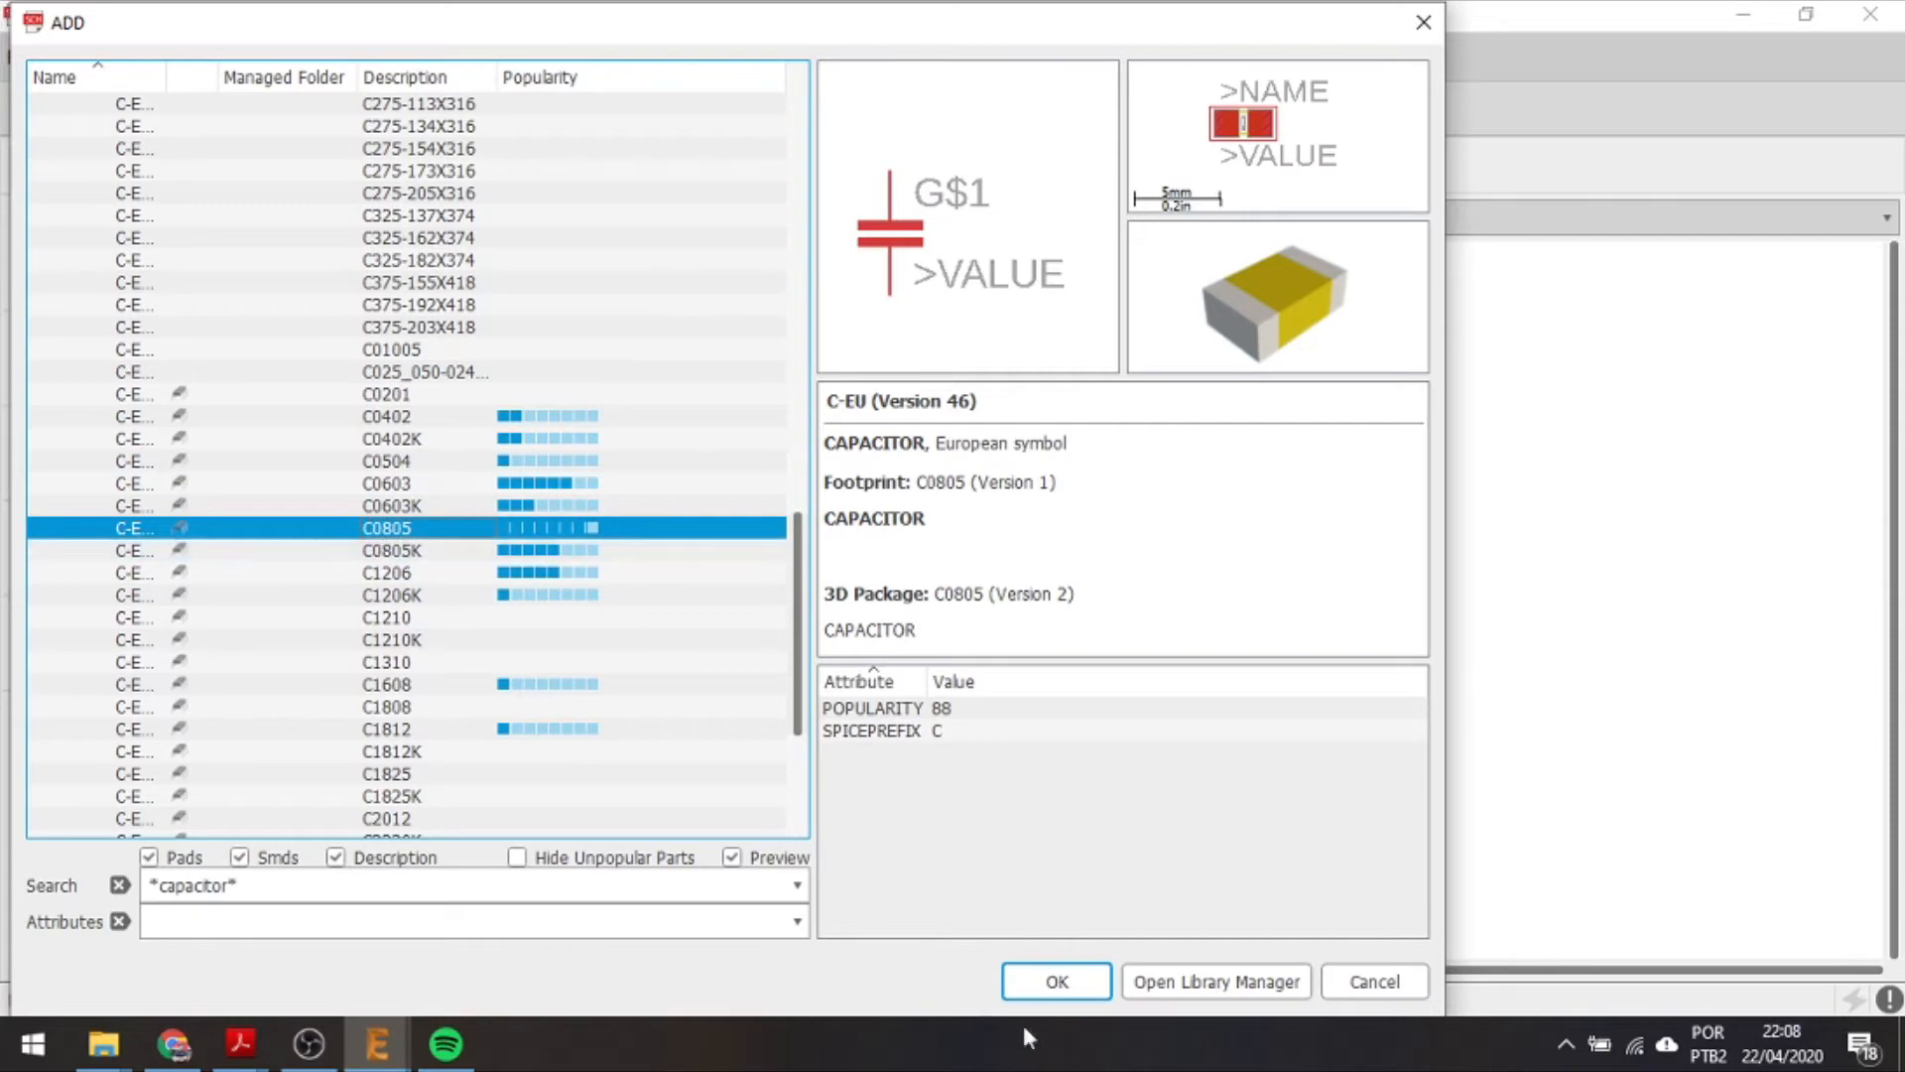
click(1055, 982)
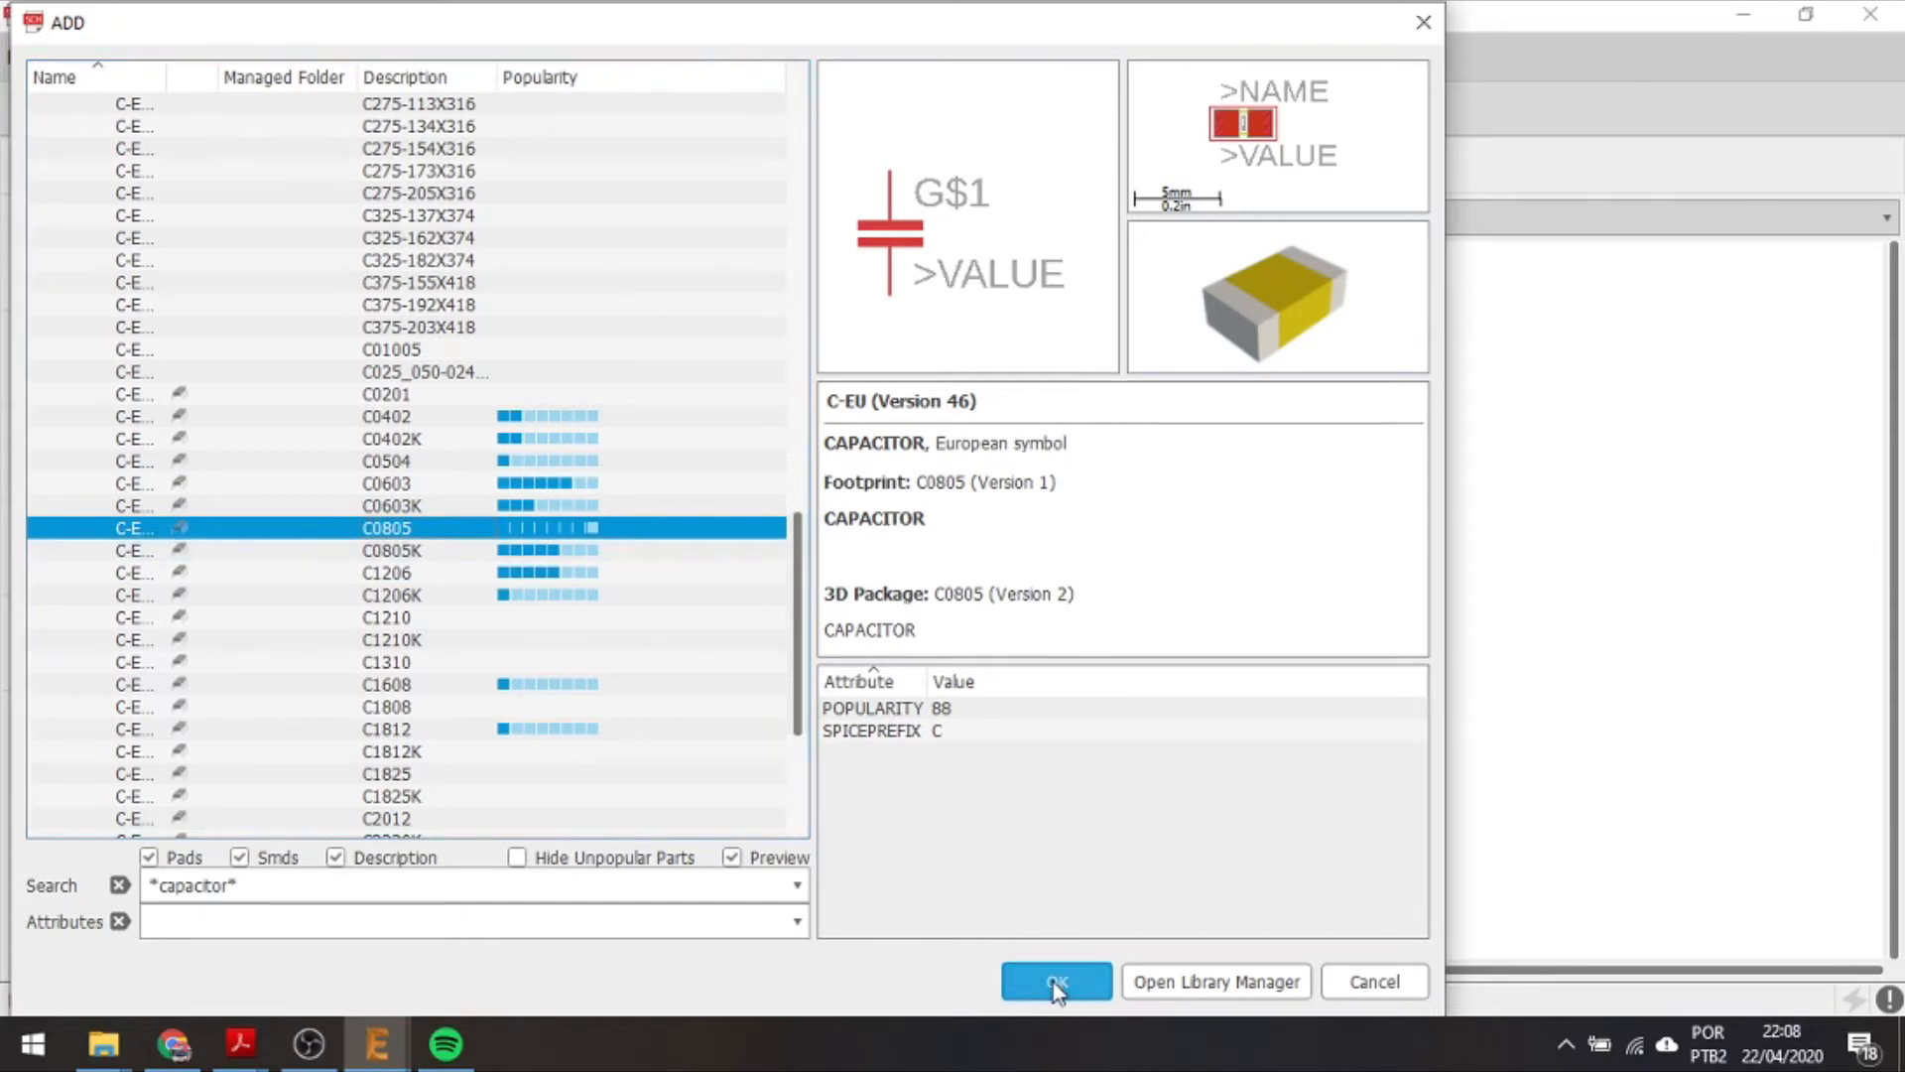
Rotate the C0805 capacitor and place it to the left of the INA219, ending the placement.
right_click(666, 582)
right_click(667, 553)
right_click(668, 537)
right_click(668, 523)
key(Escape)
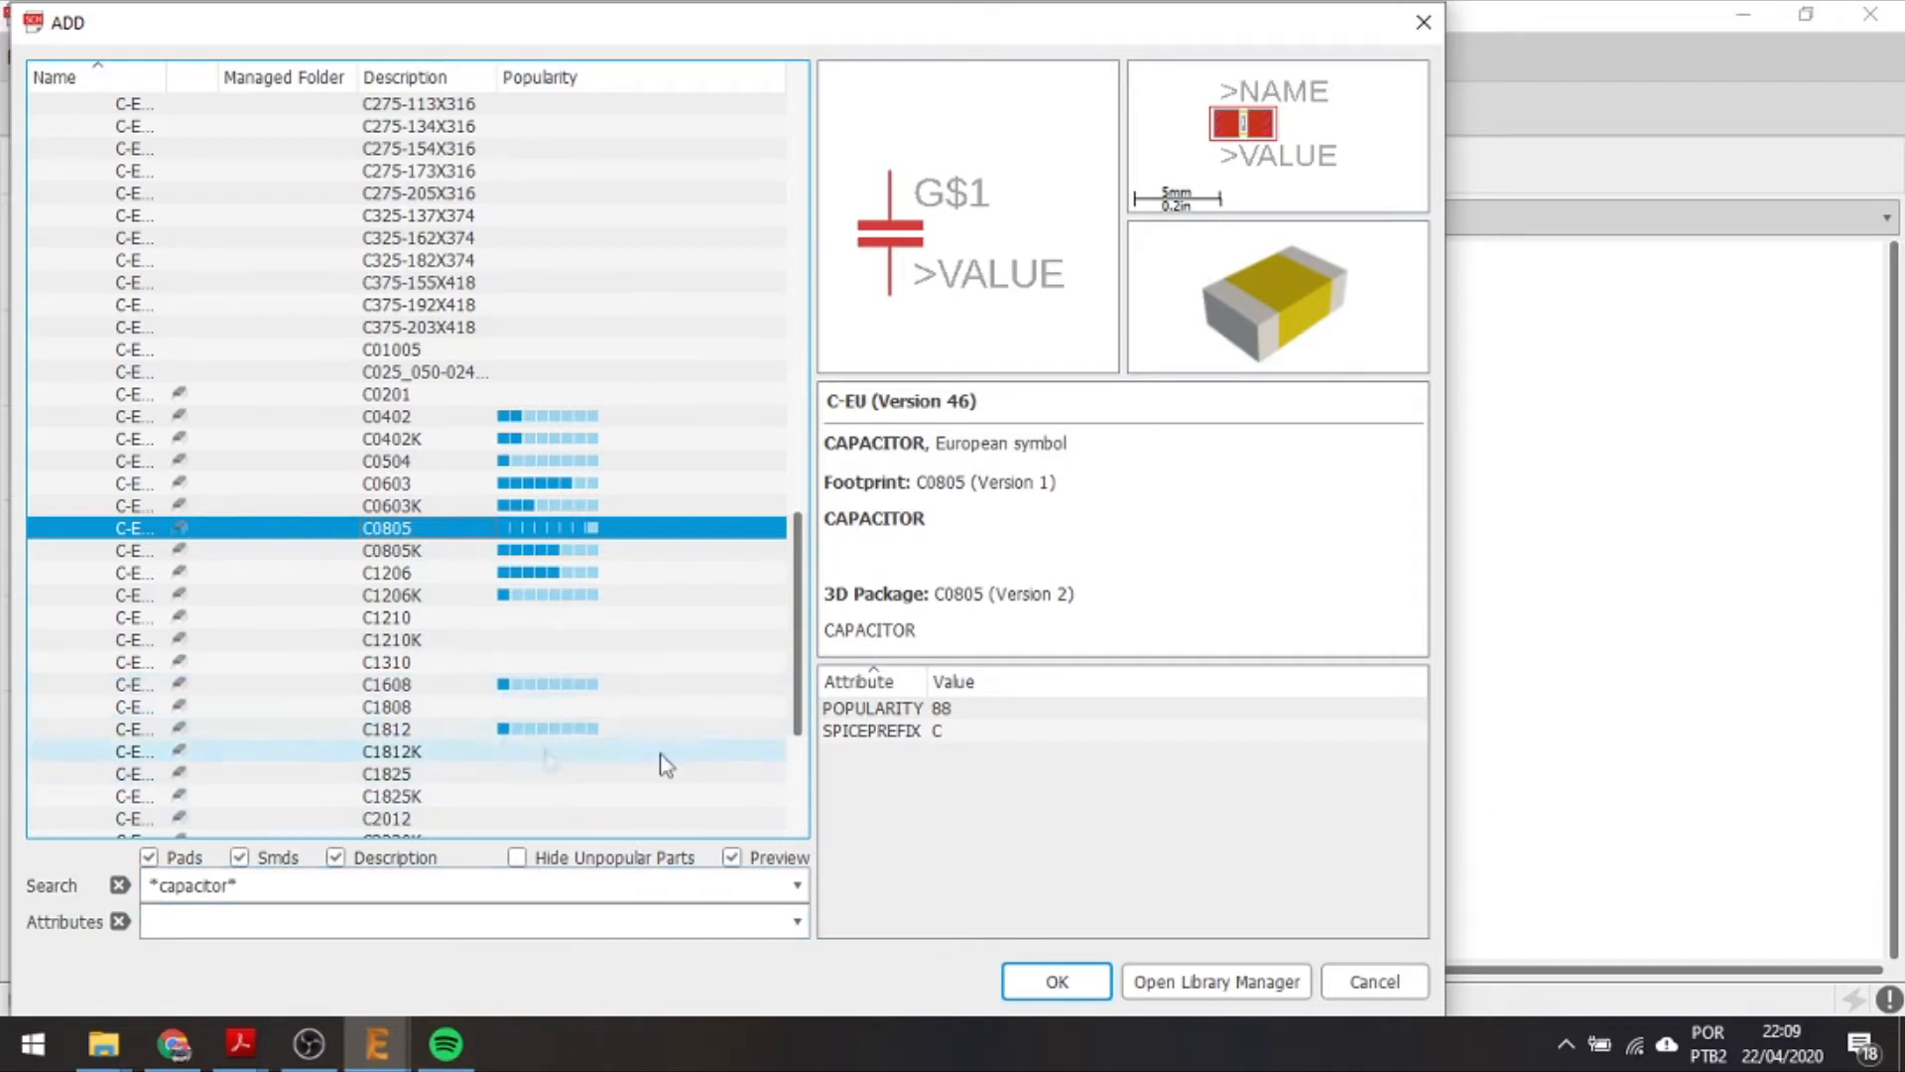
Switch to the ina219.pdf datasheet in Acrobat Reader and examine the device package table and simplified schematic.
click(272, 1056)
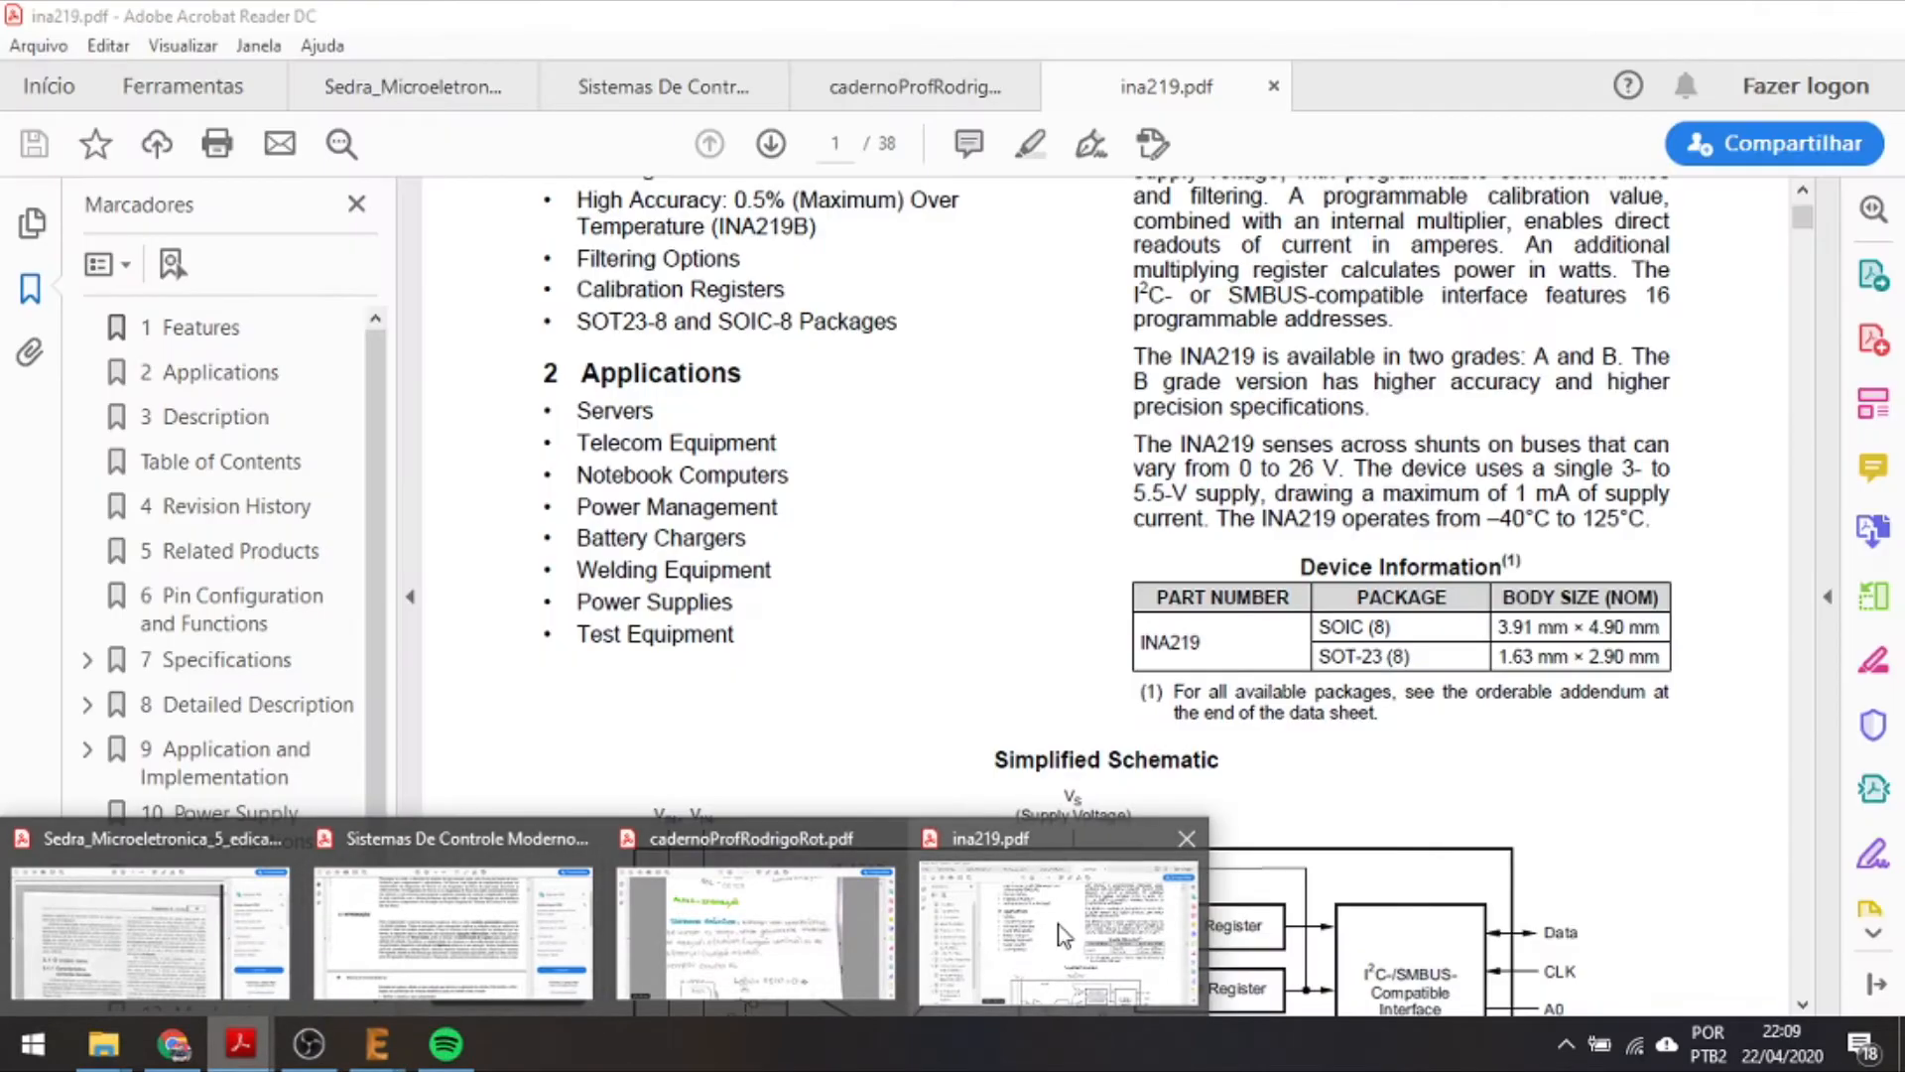
click(1057, 933)
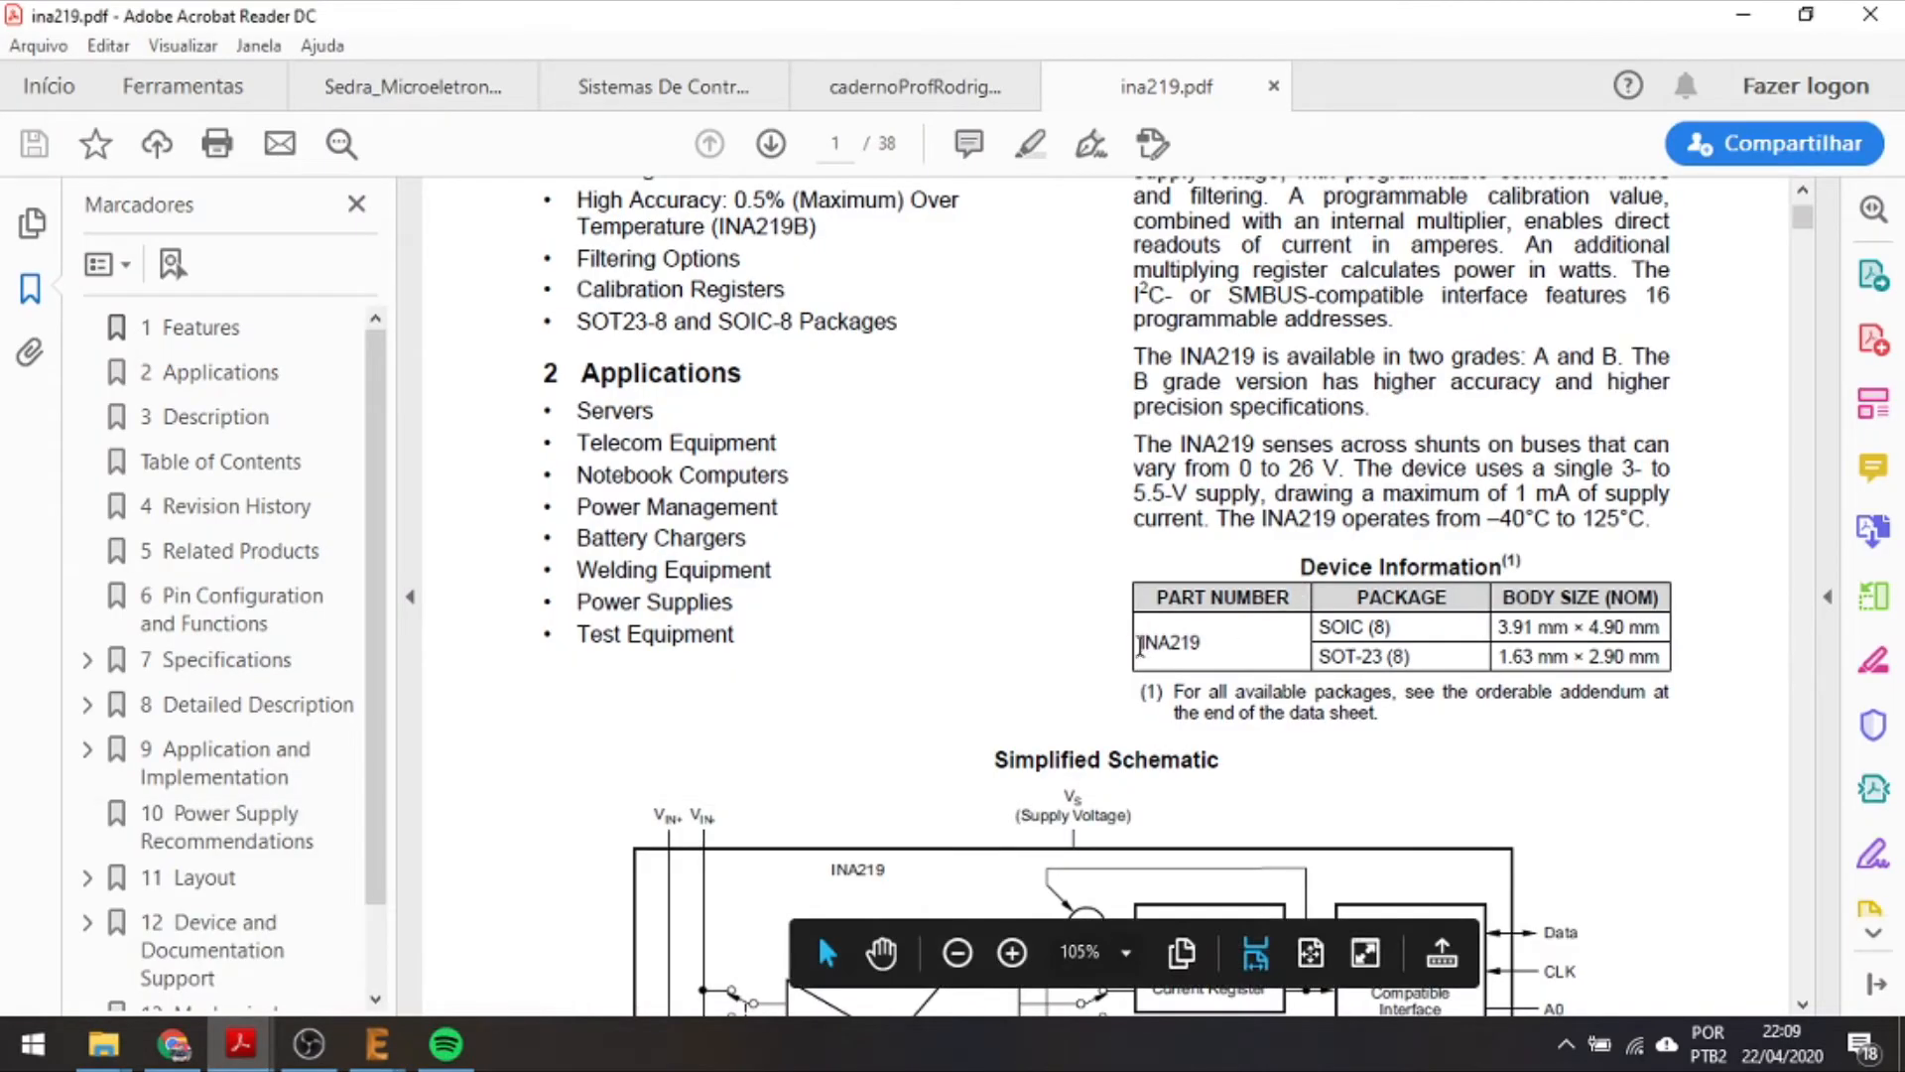
scroll(1389, 535, down, 1)
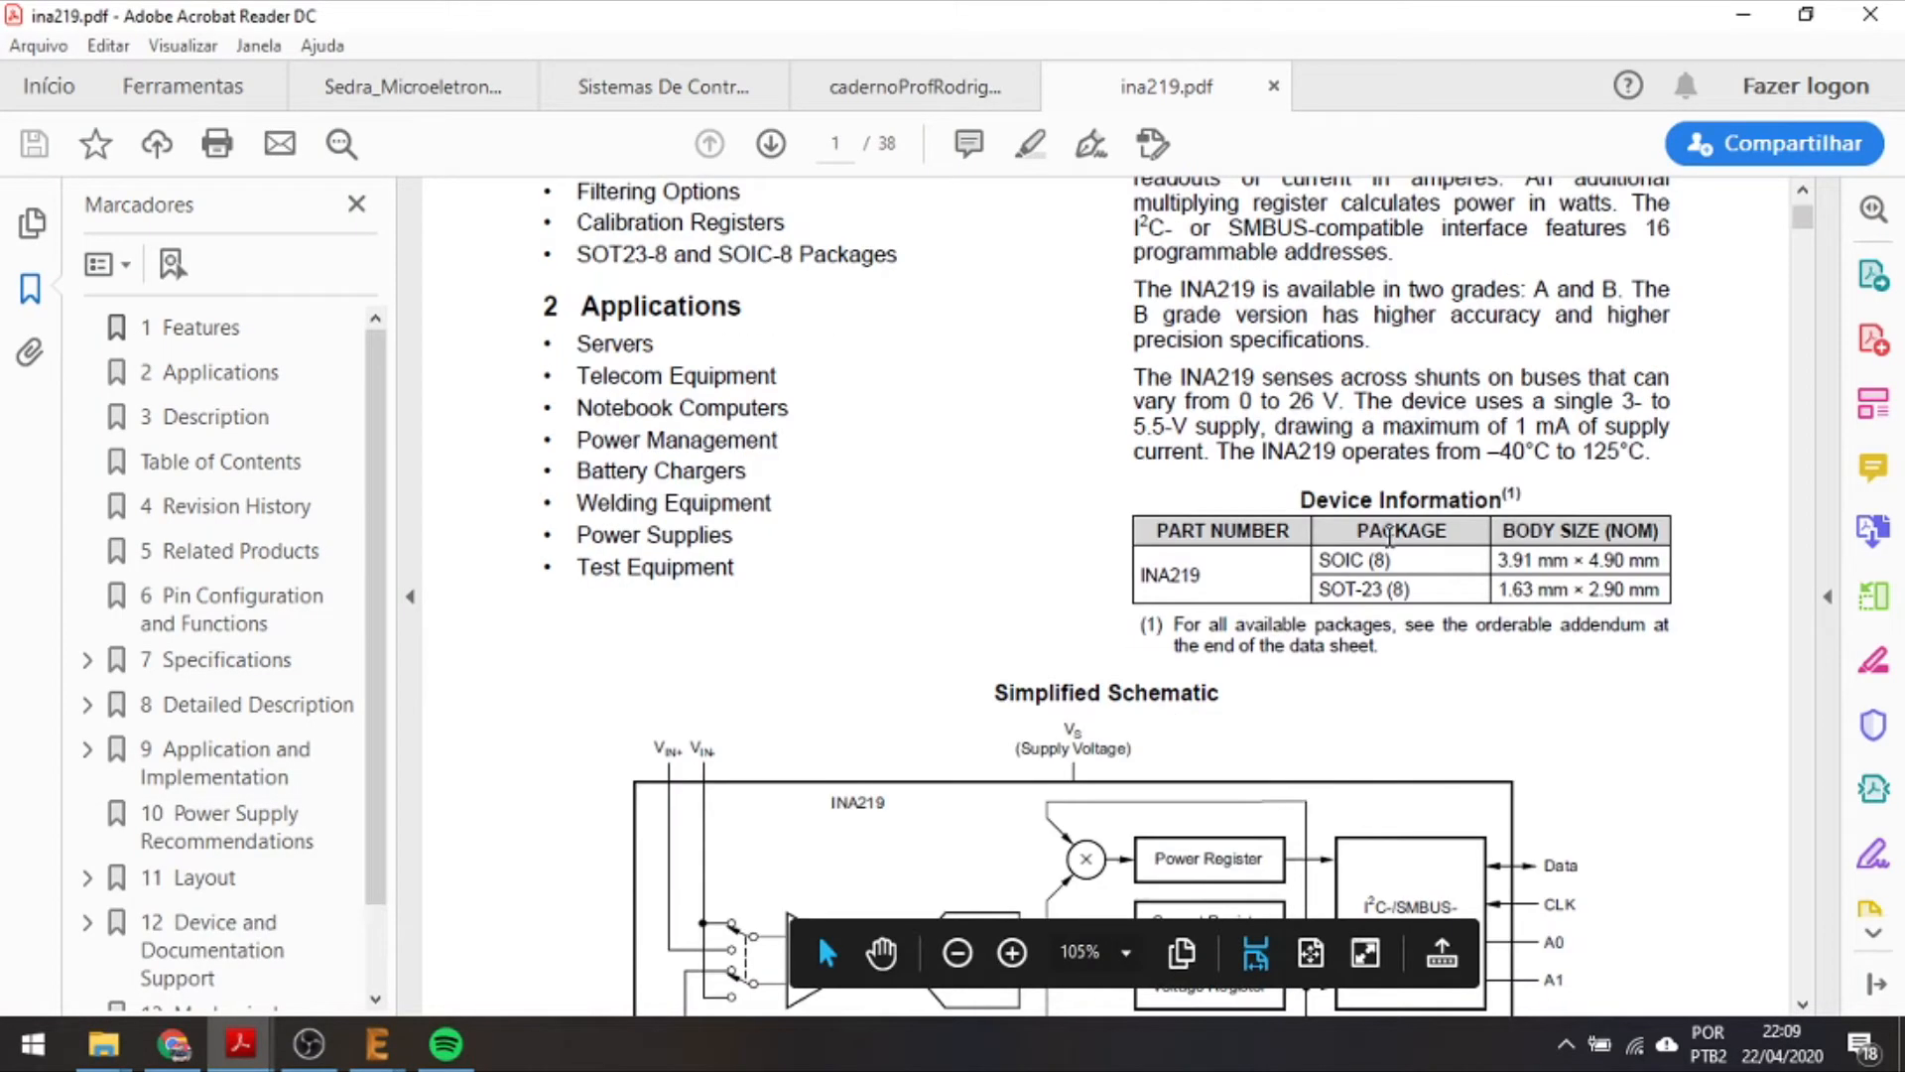
scroll(1399, 585, down, 3)
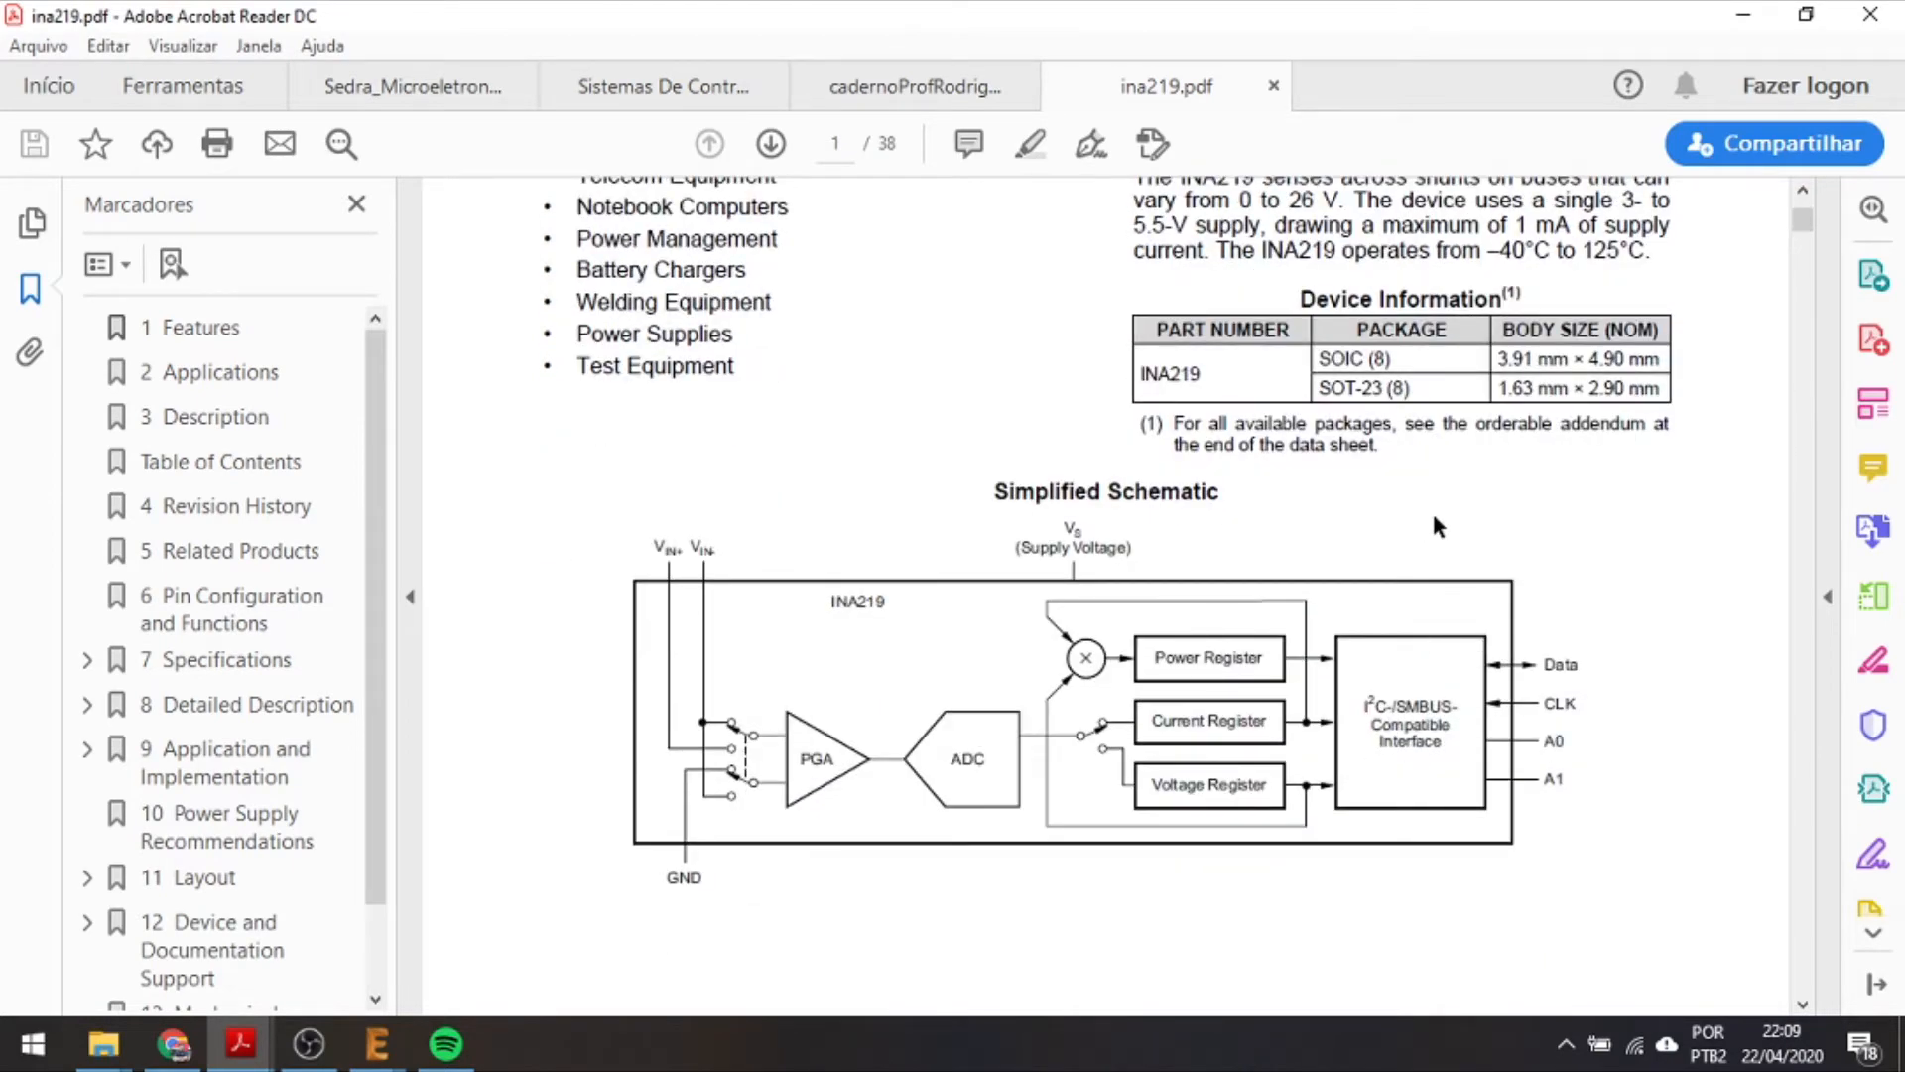
Examine the pin configuration drawings and the pin functions table in section 6 of the INA219 datasheet.
scroll(1435, 518, down, 5)
scroll(1437, 514, down, 3)
scroll(1440, 514, down, 4)
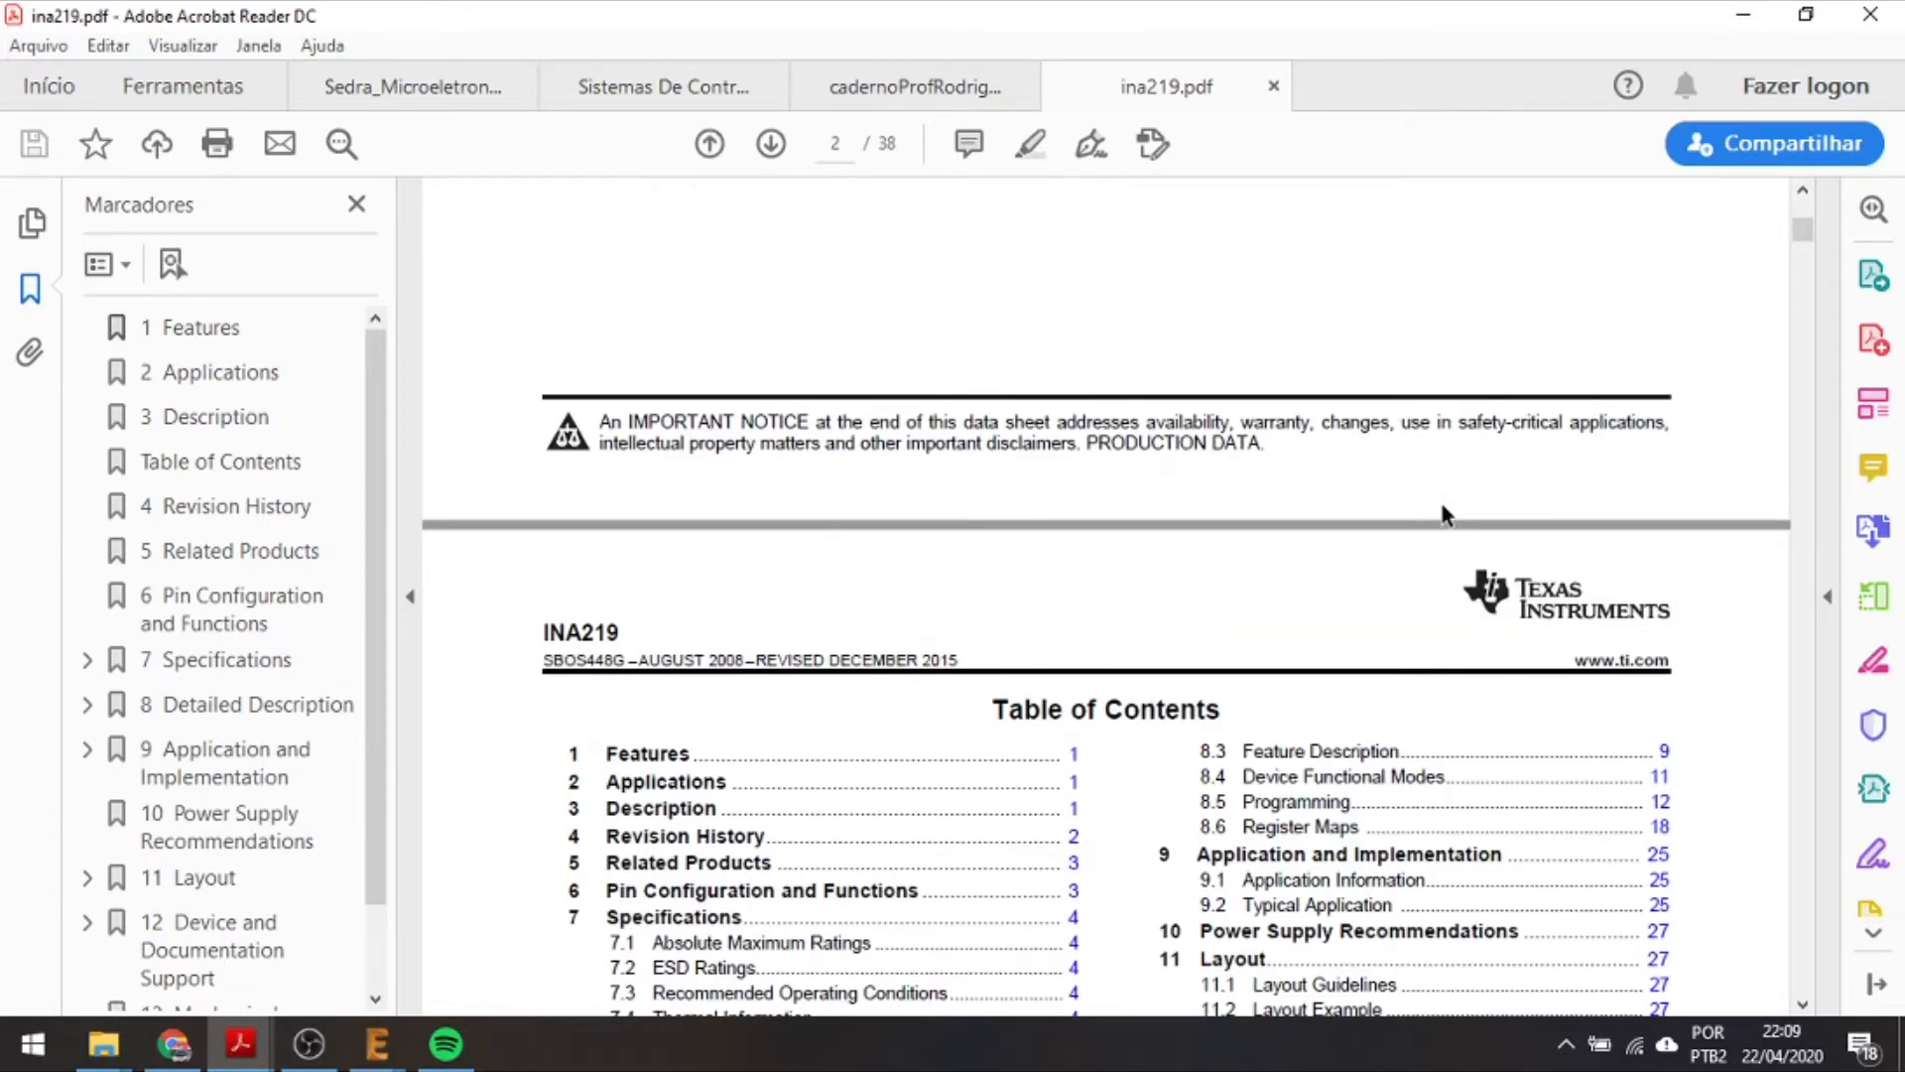
scroll(1444, 514, down, 4)
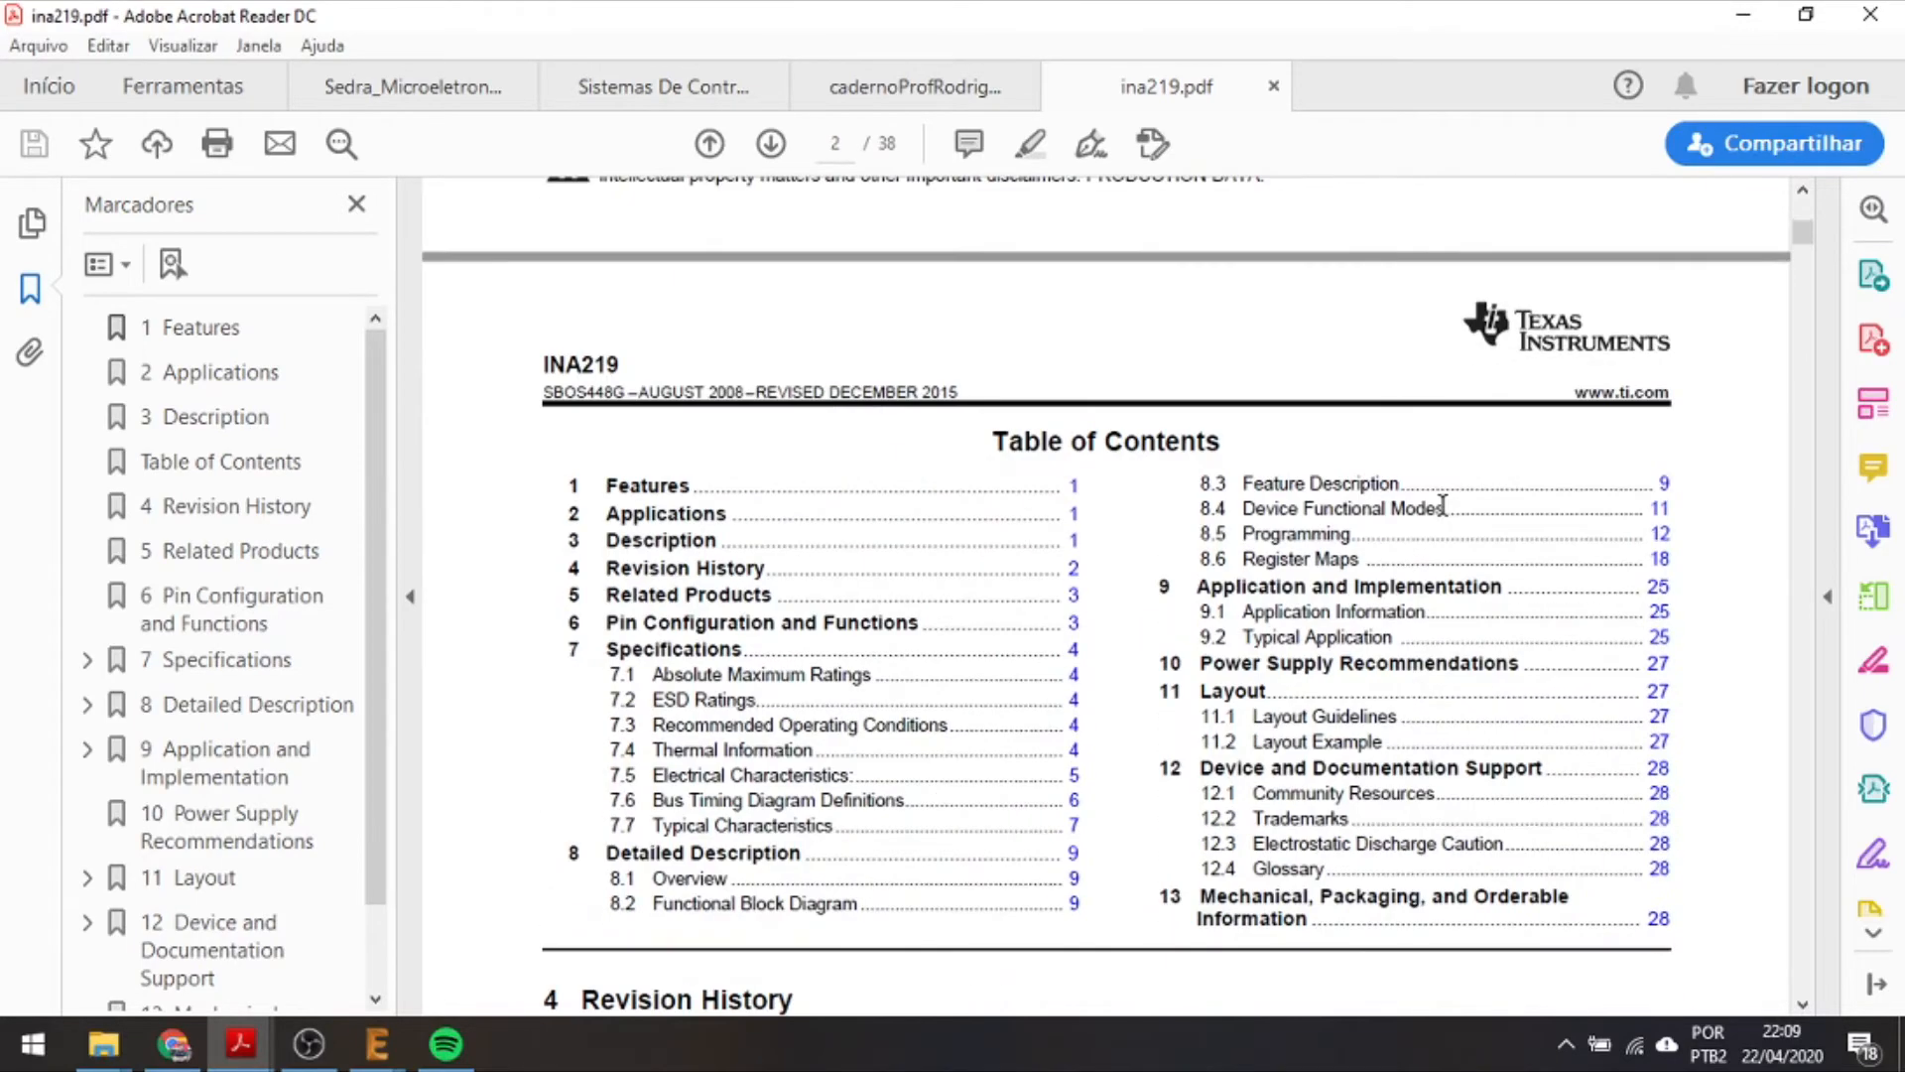
scroll(1441, 506, down, 5)
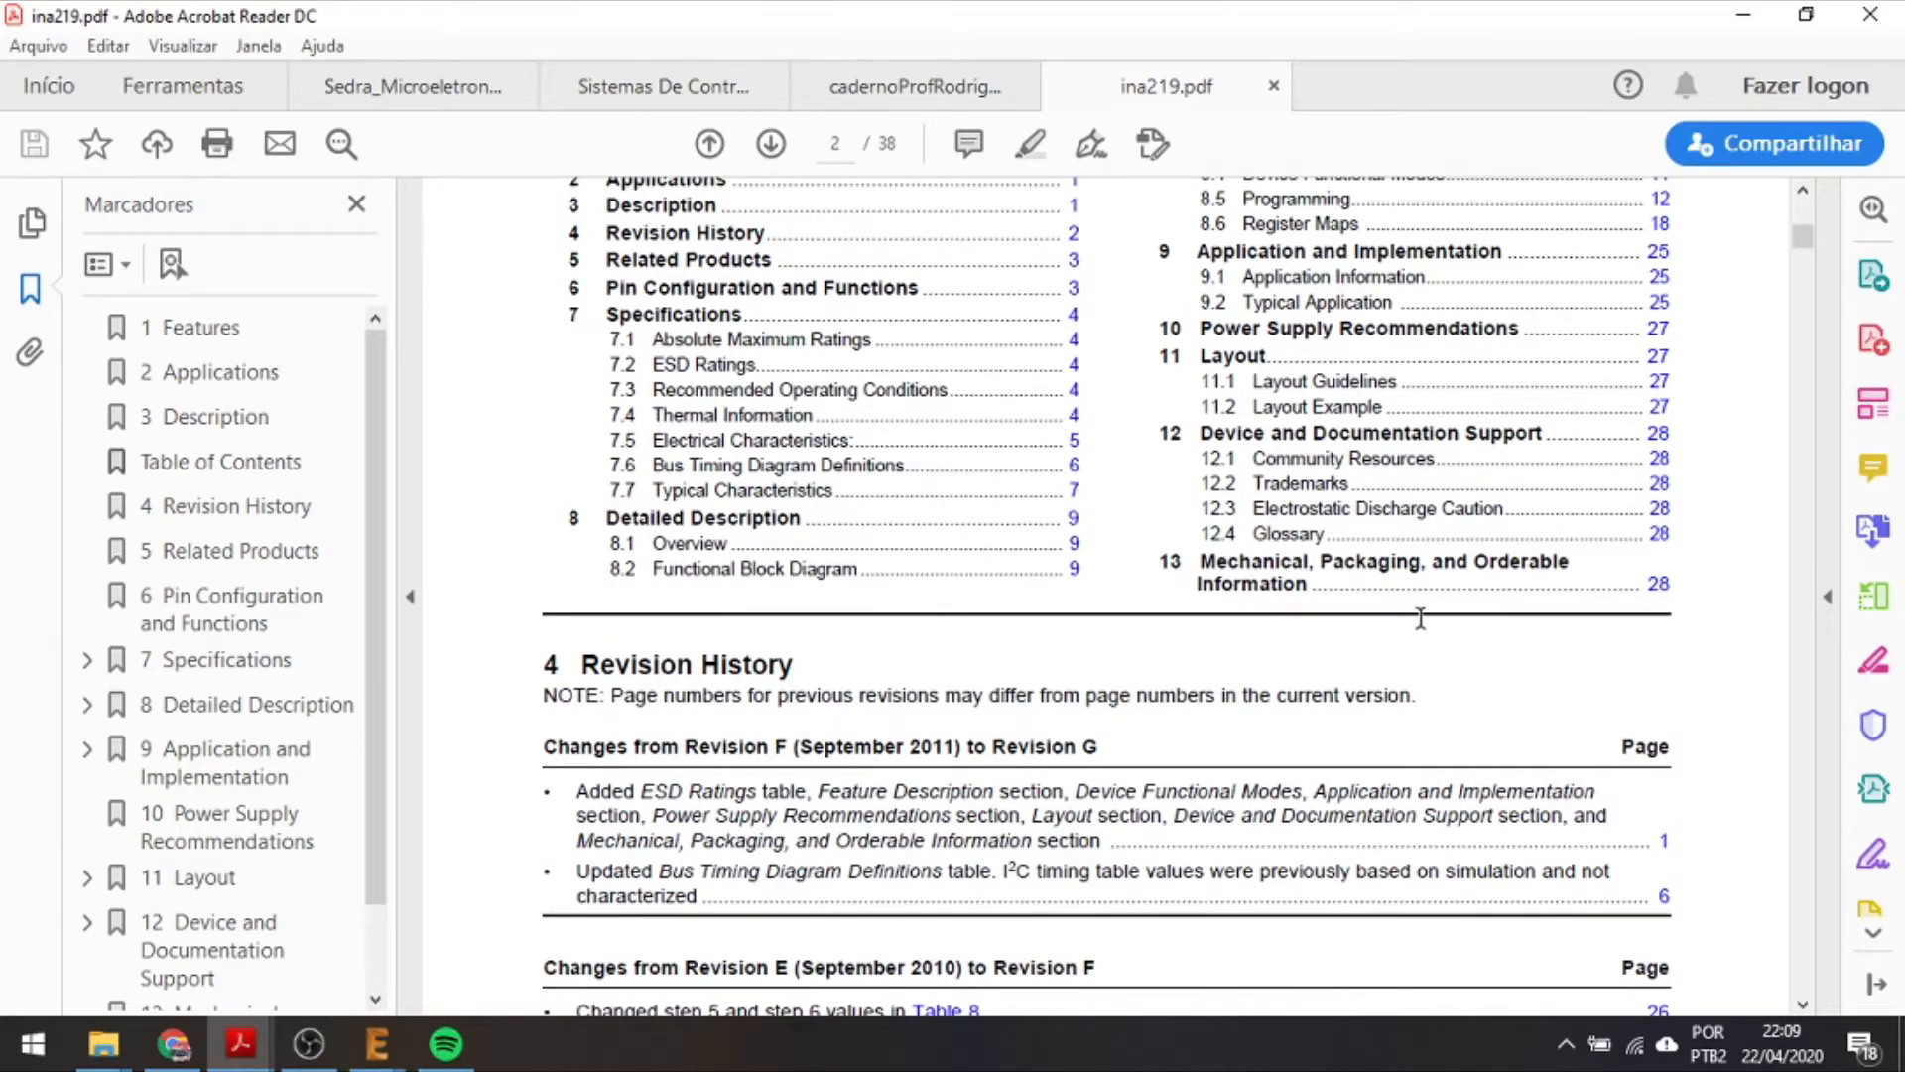
scroll(1429, 635, down, 15)
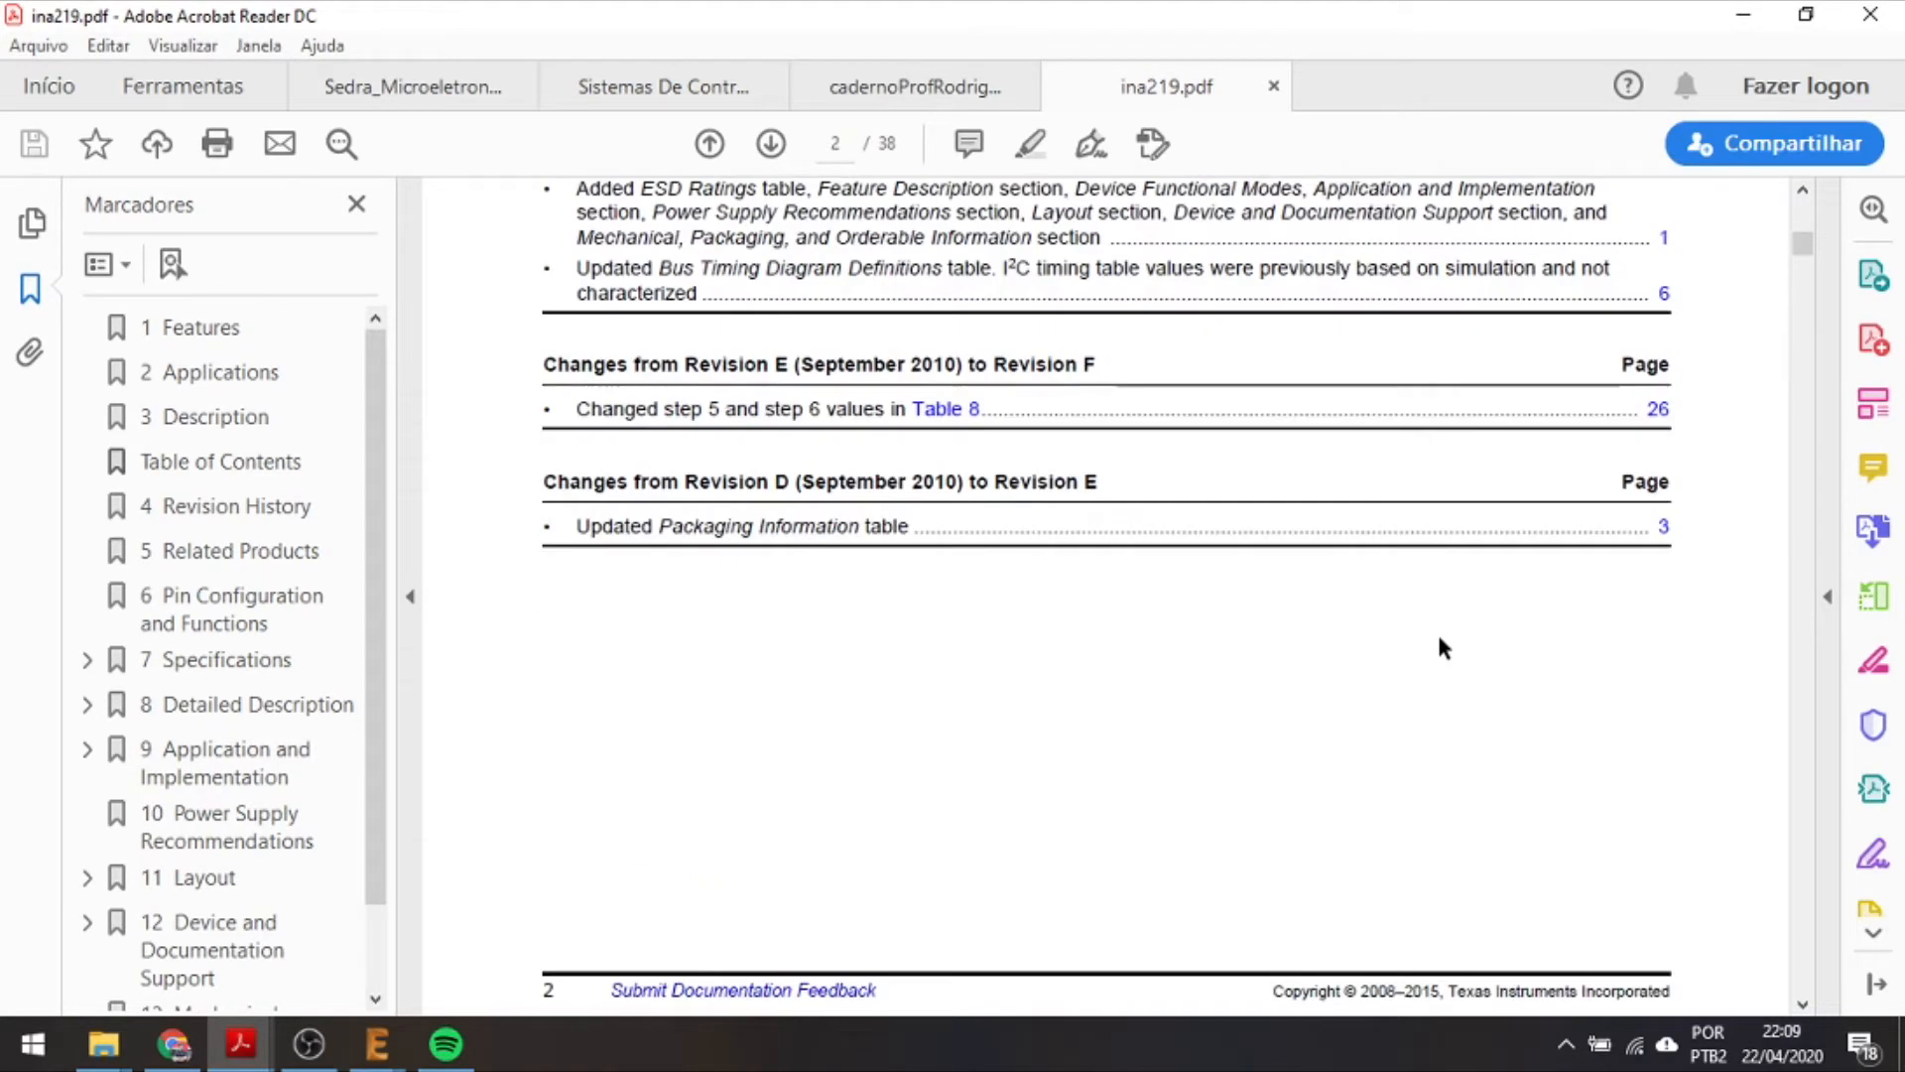
scroll(1441, 670, down, 7)
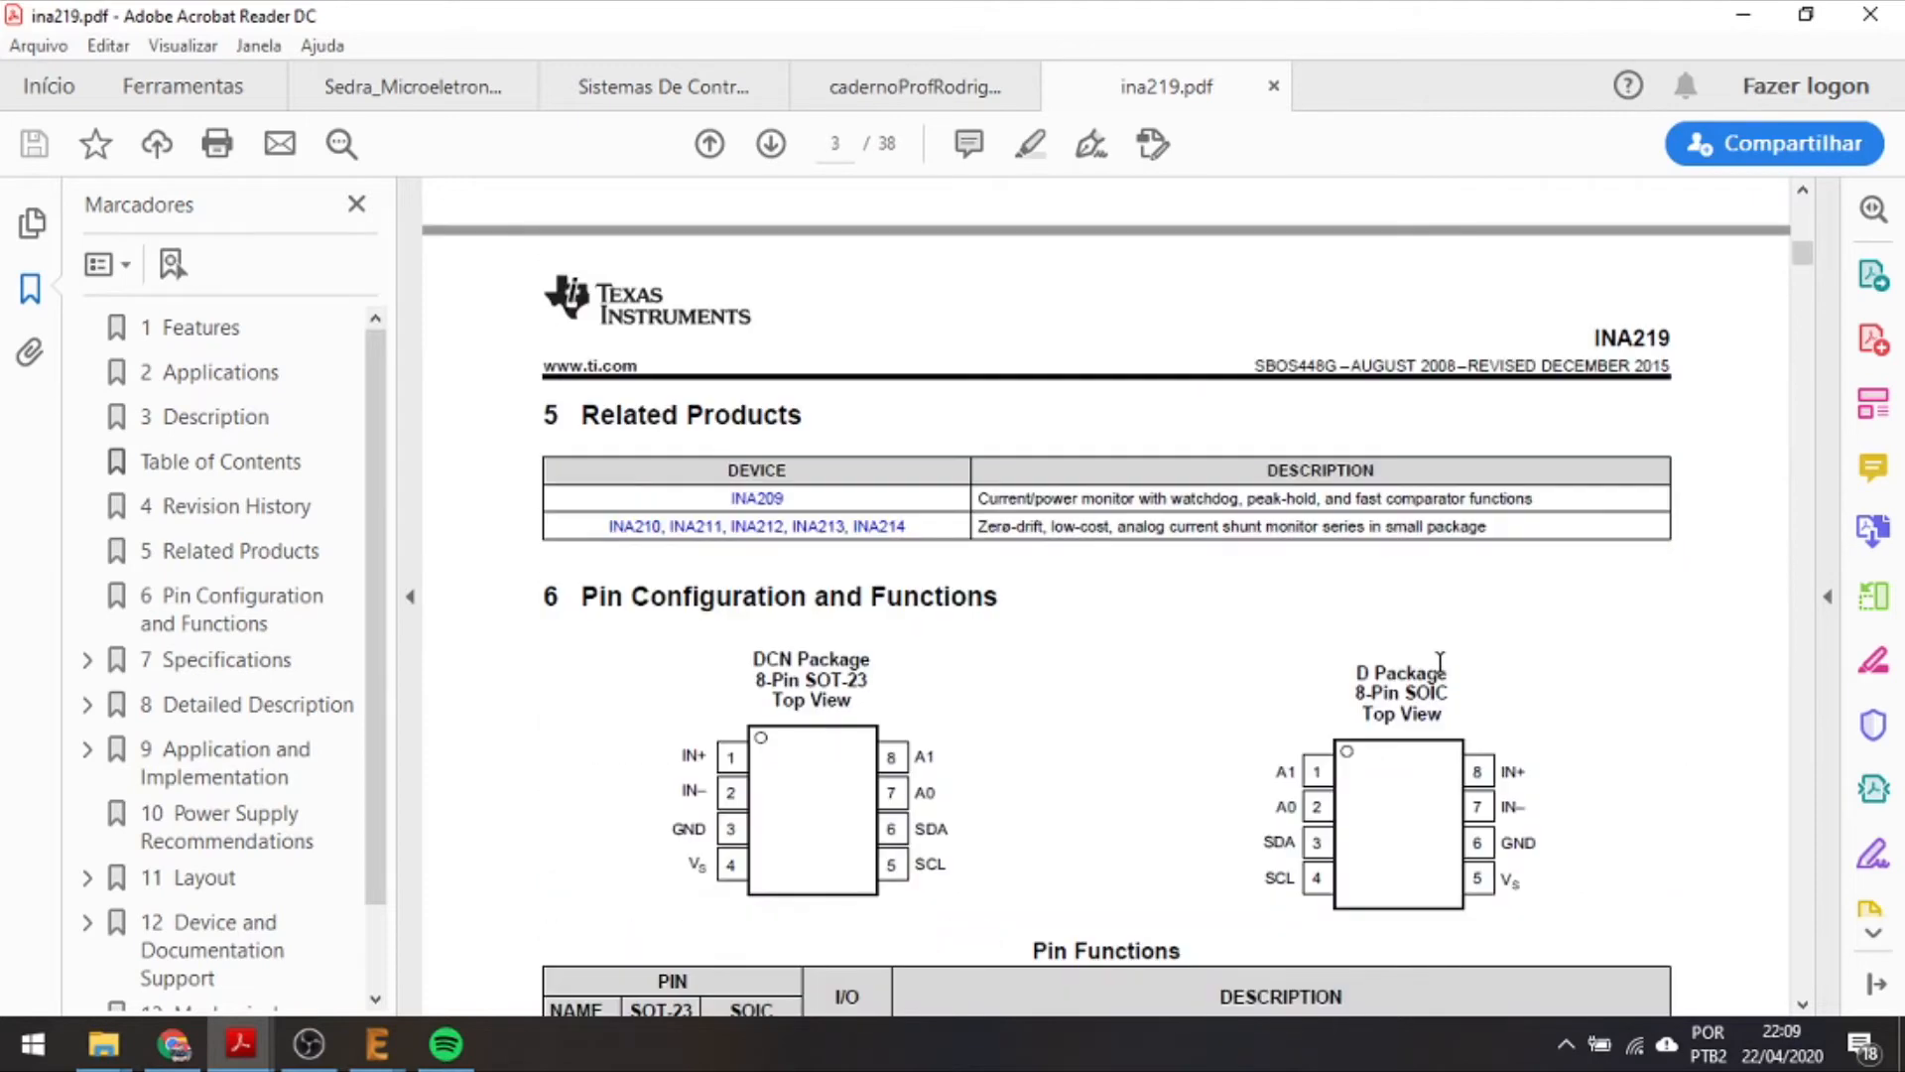
scroll(1440, 662, down, 2)
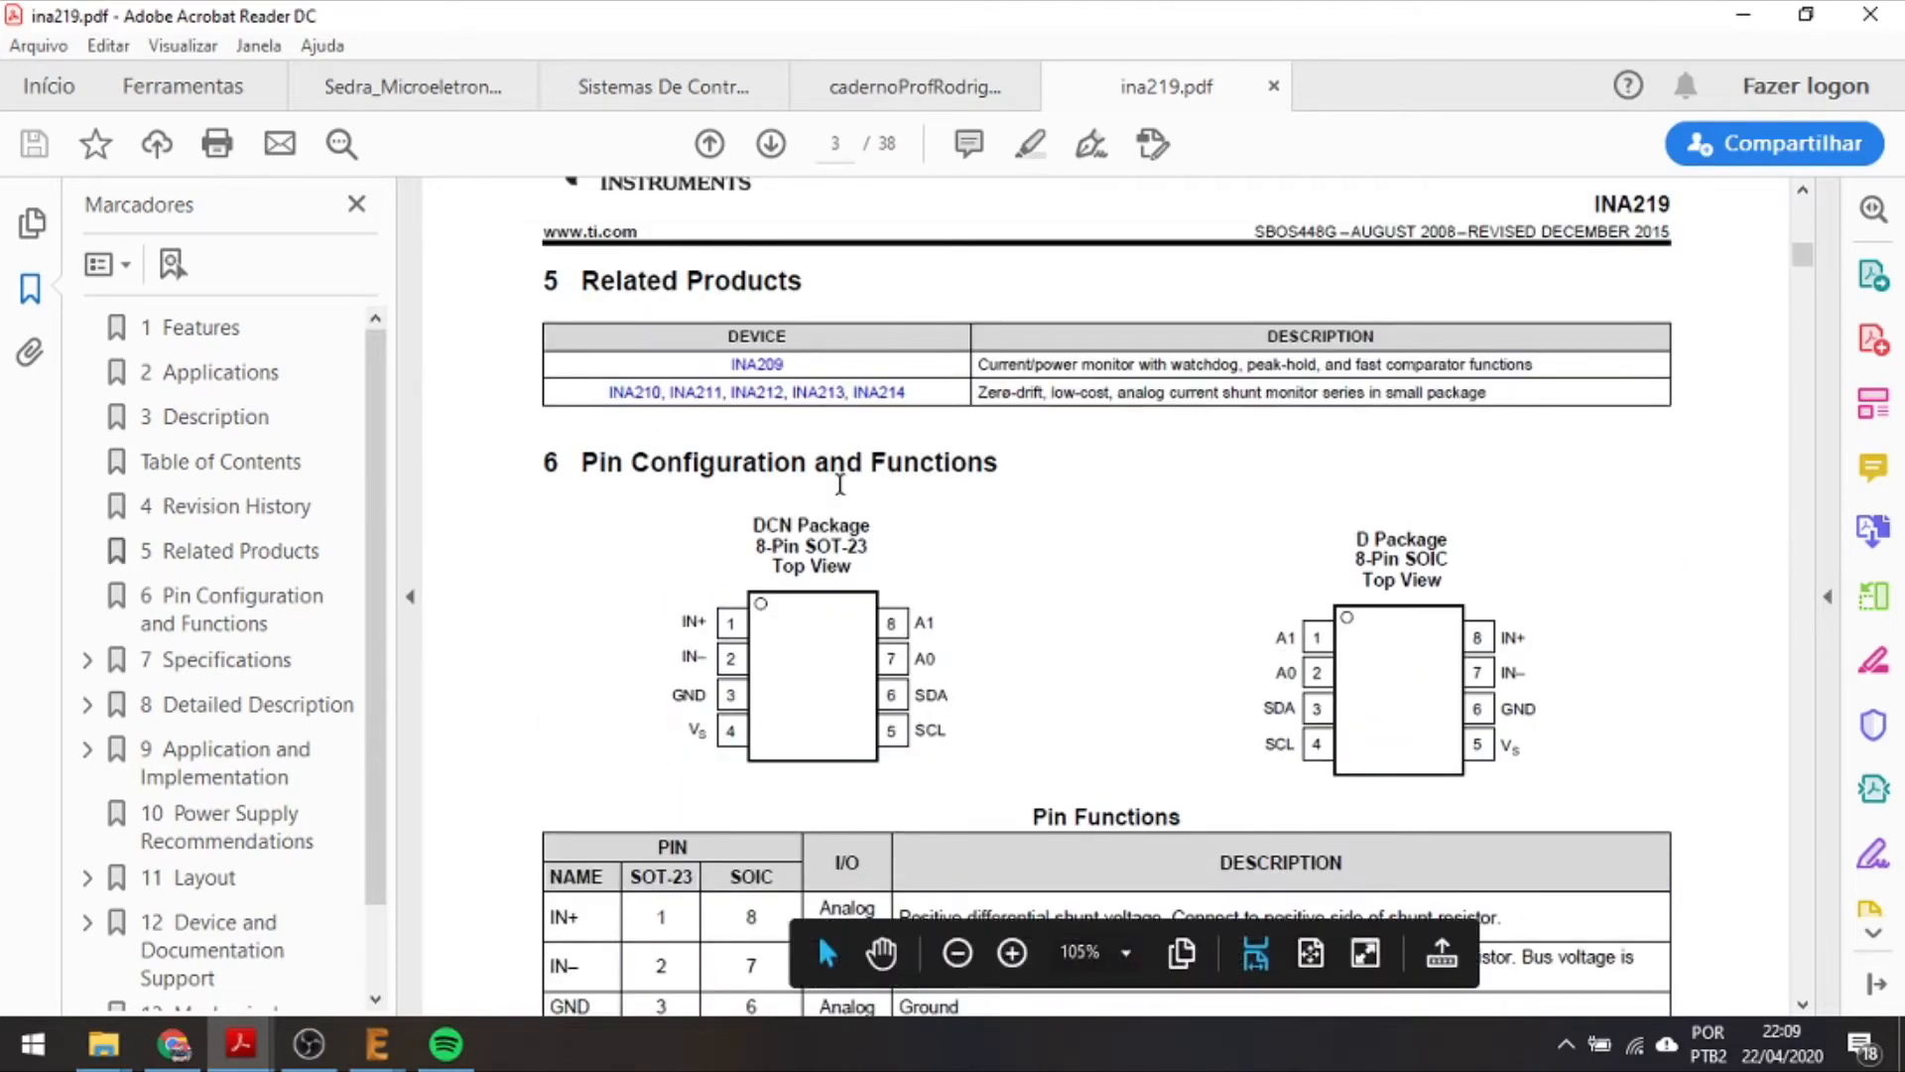
scroll(841, 485, down, 1)
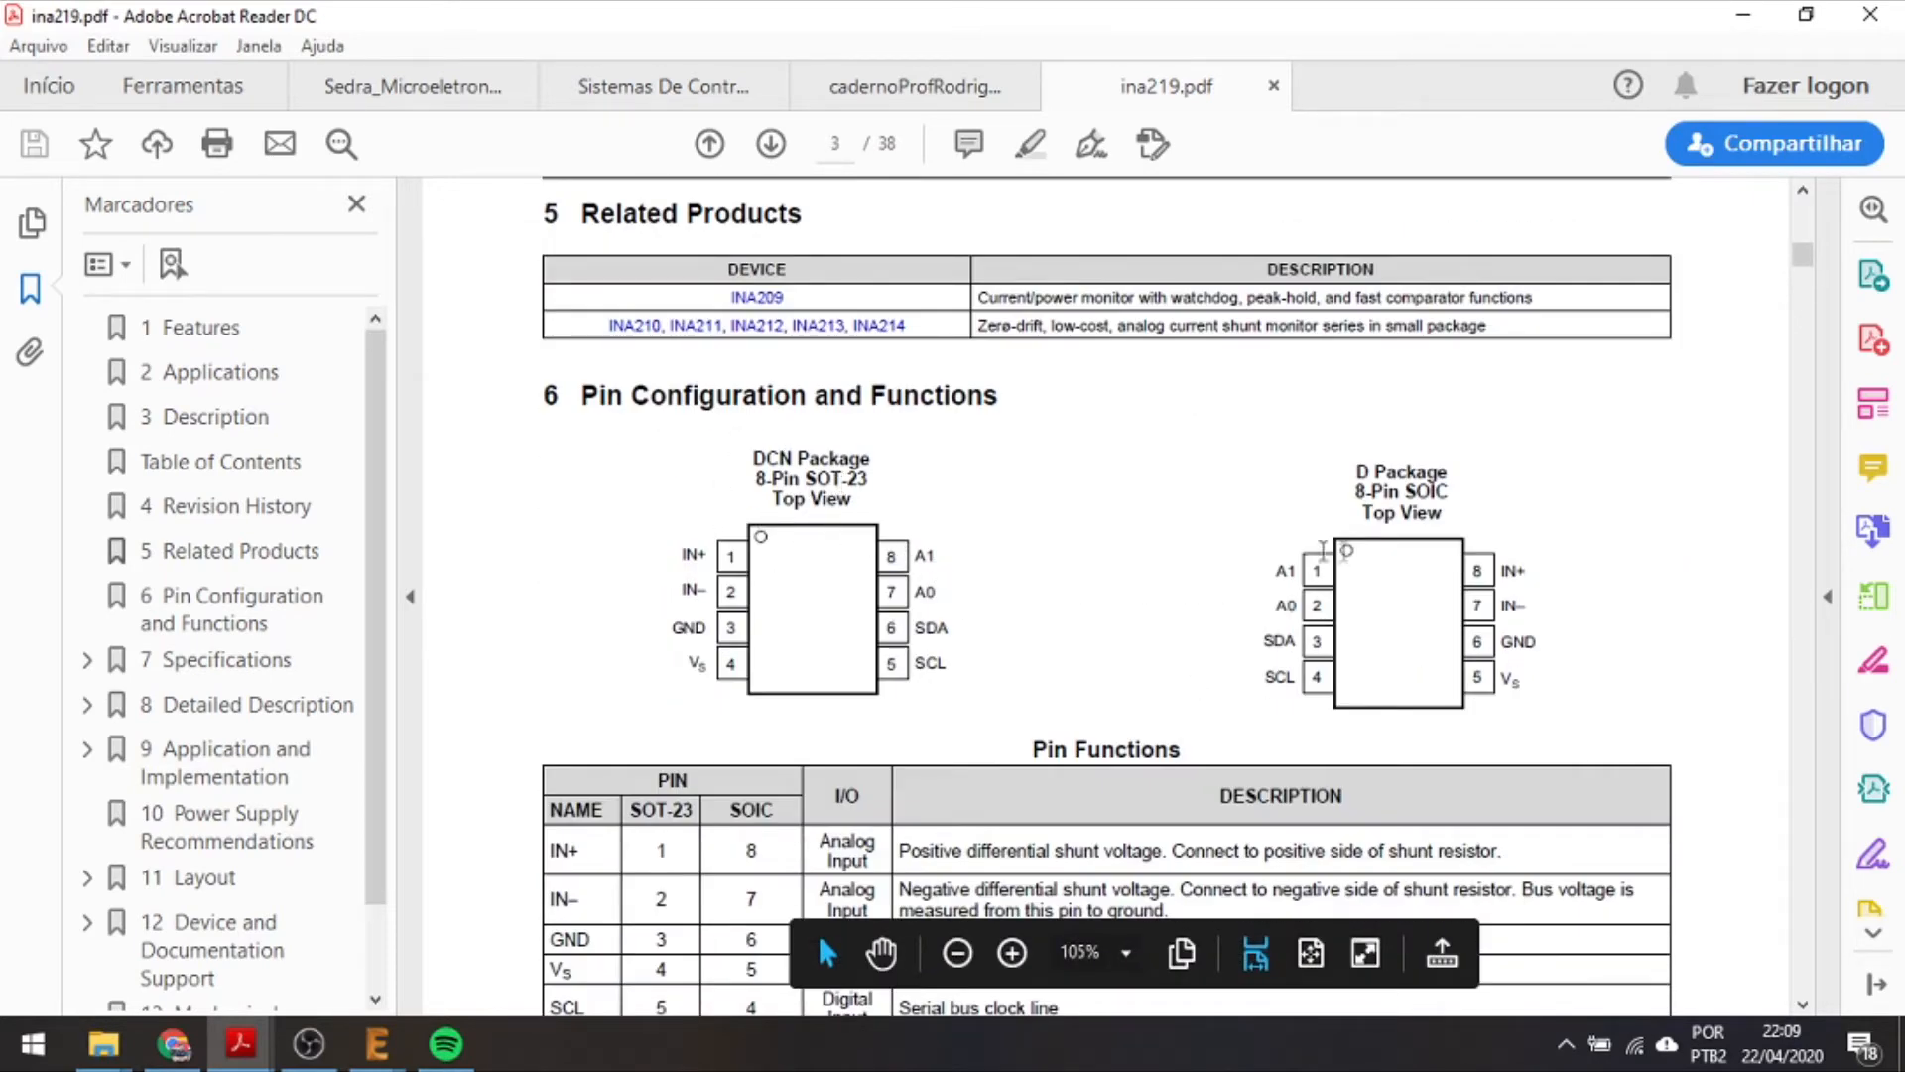
scroll(1135, 540, down, 1)
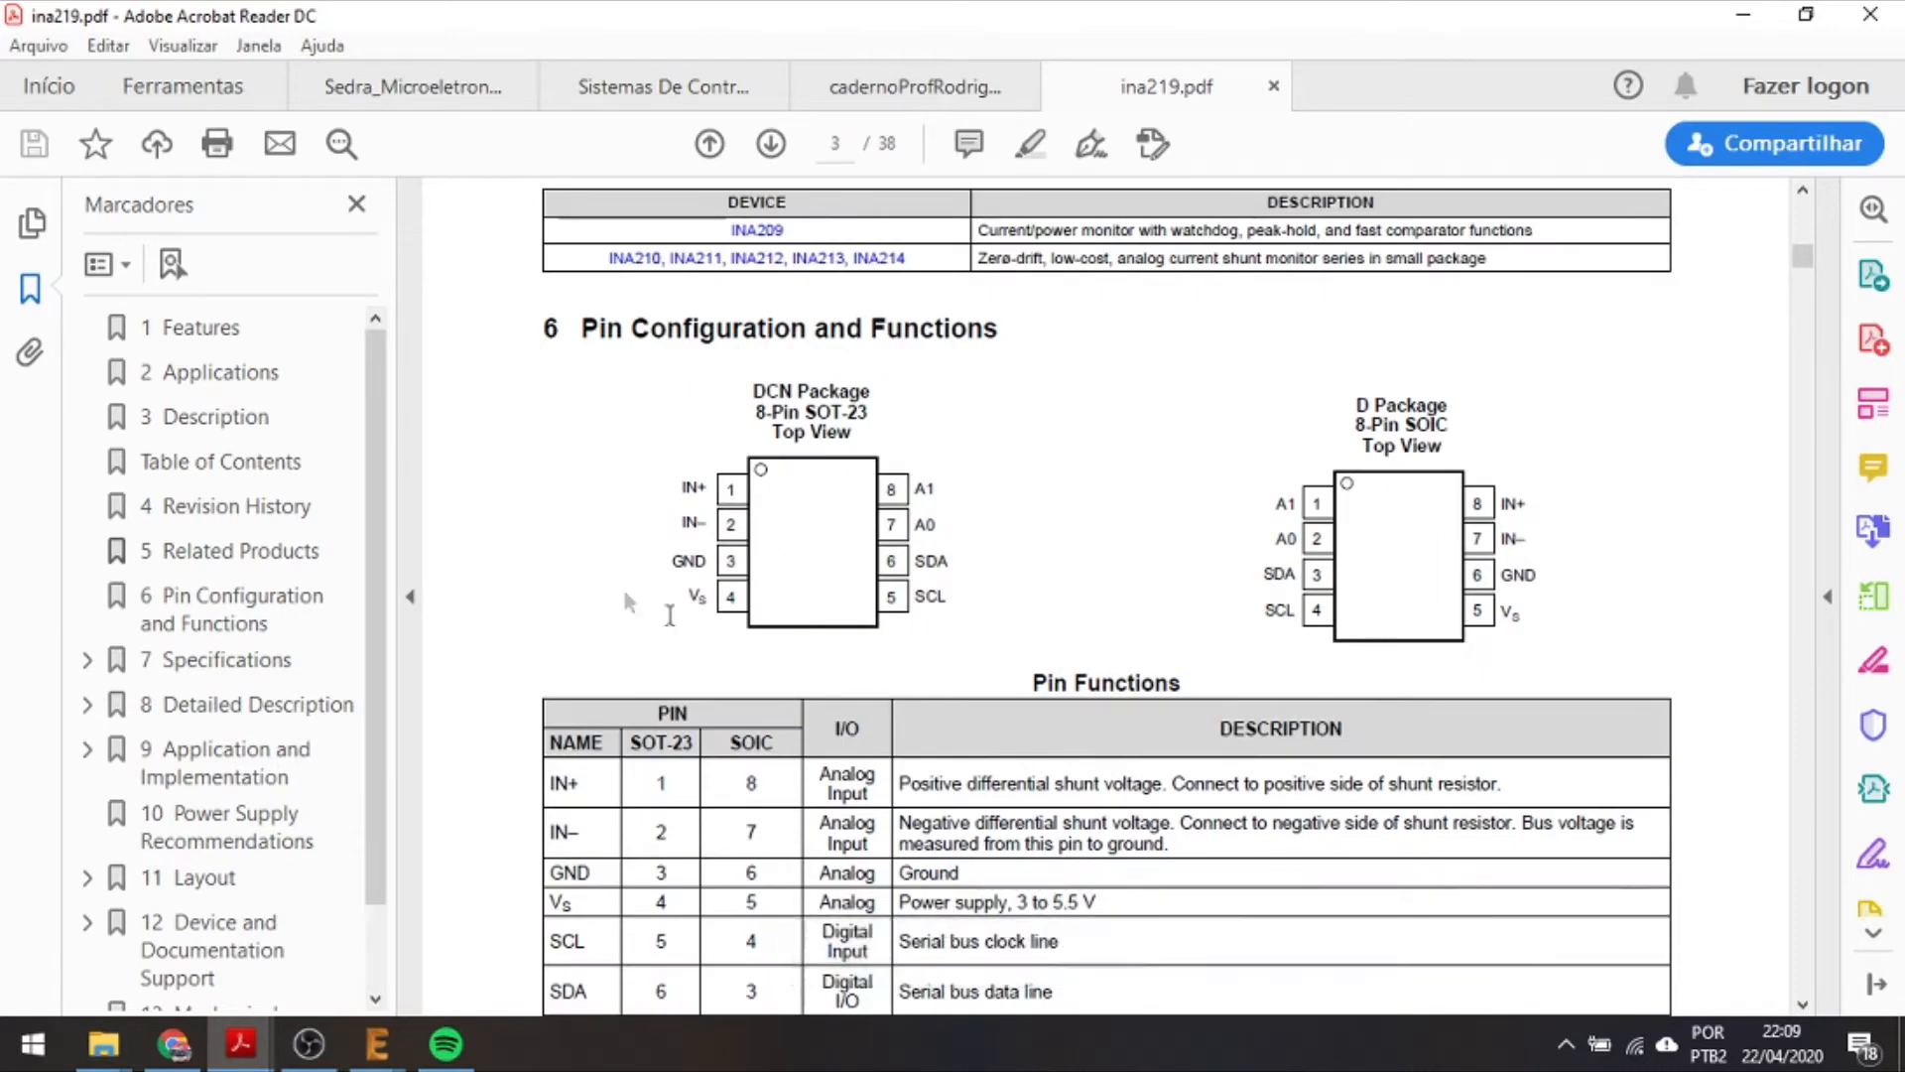
scroll(863, 496, down, 1)
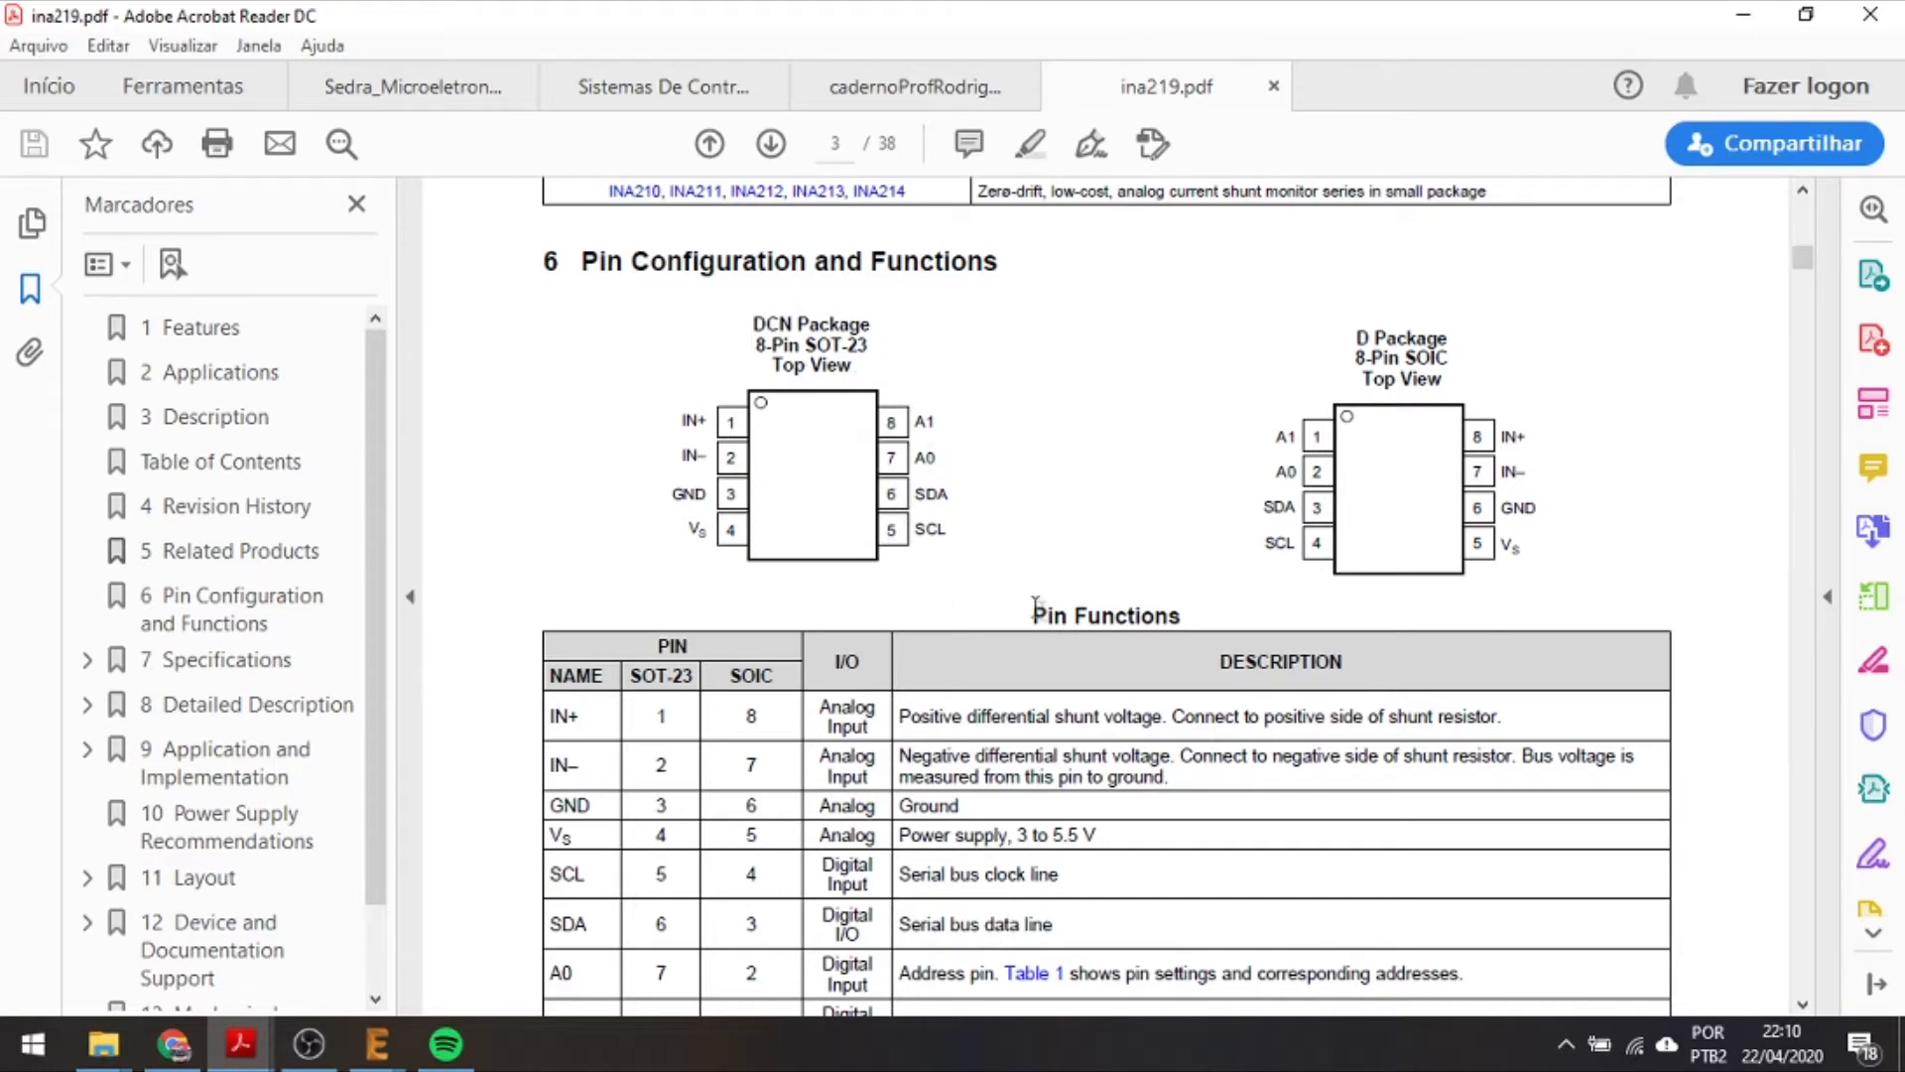
scroll(1042, 680, up, 1)
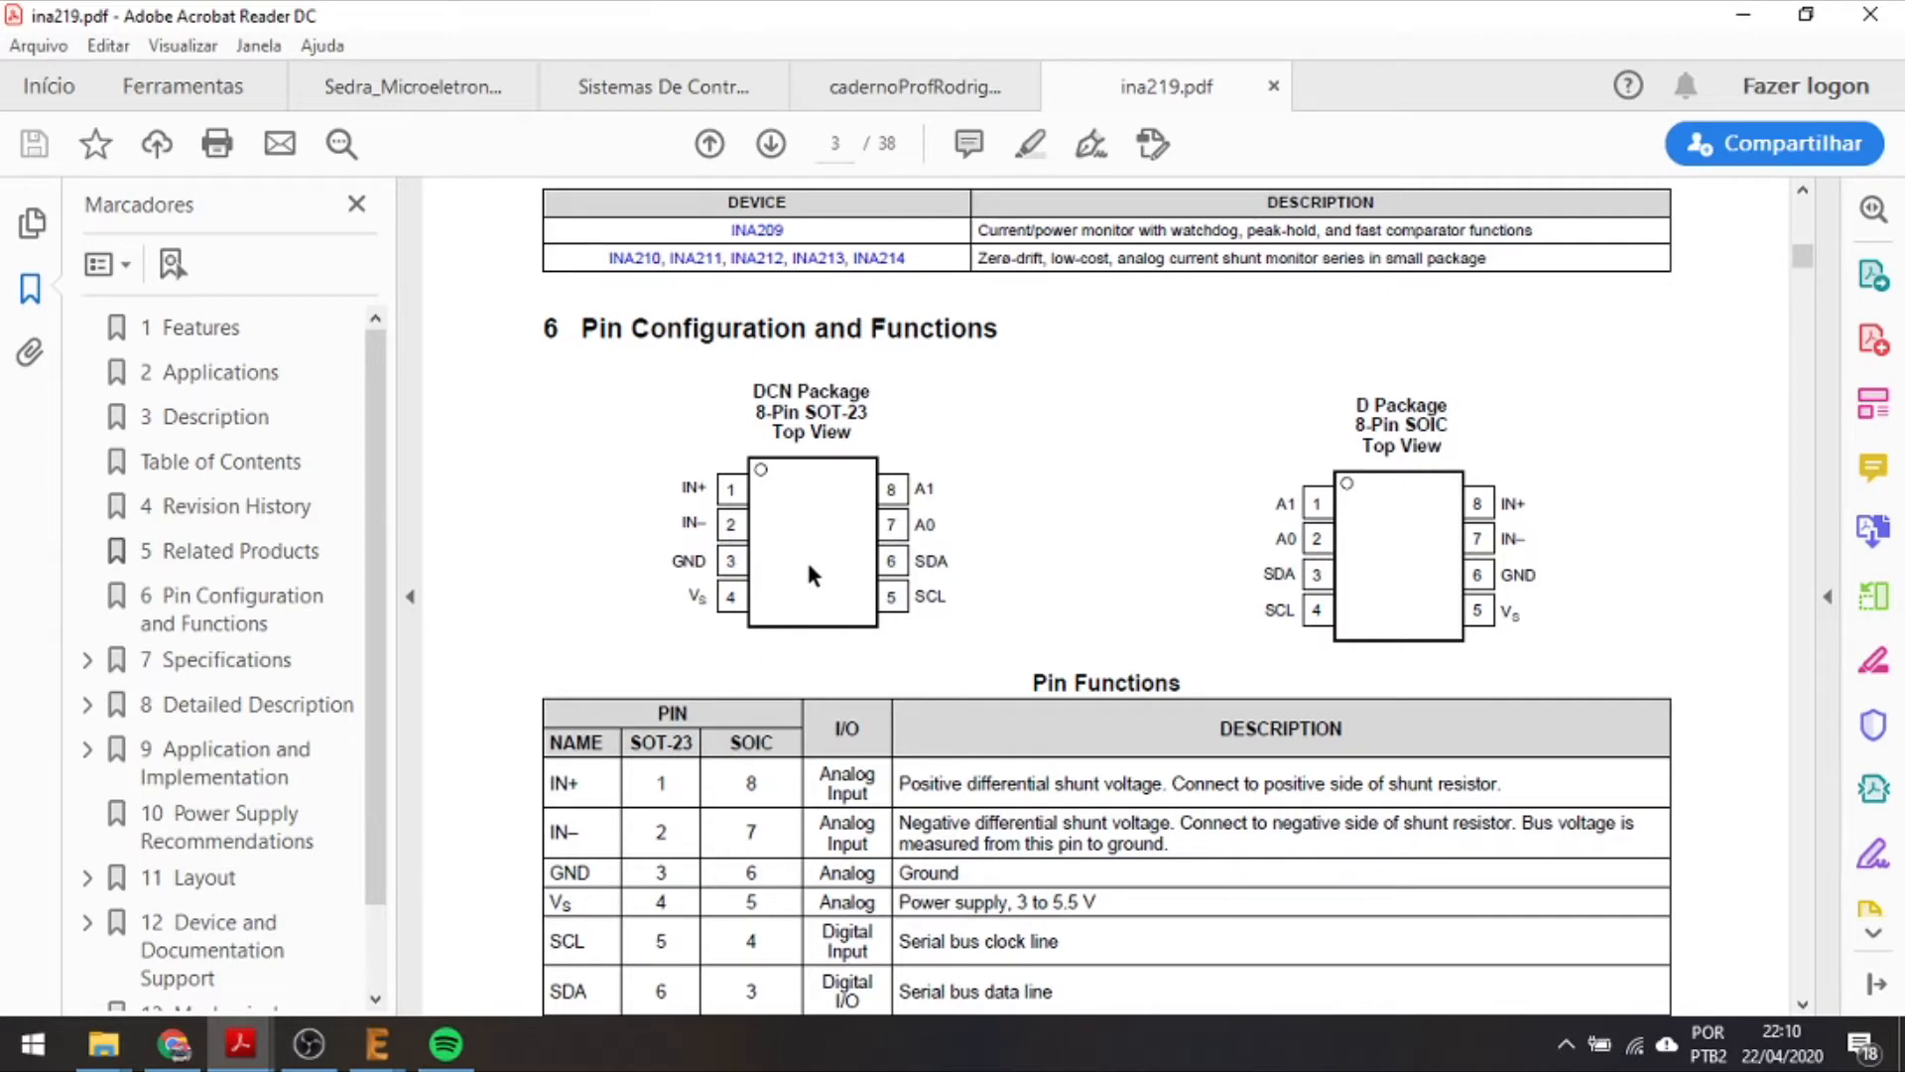
scroll(809, 565, down, 1)
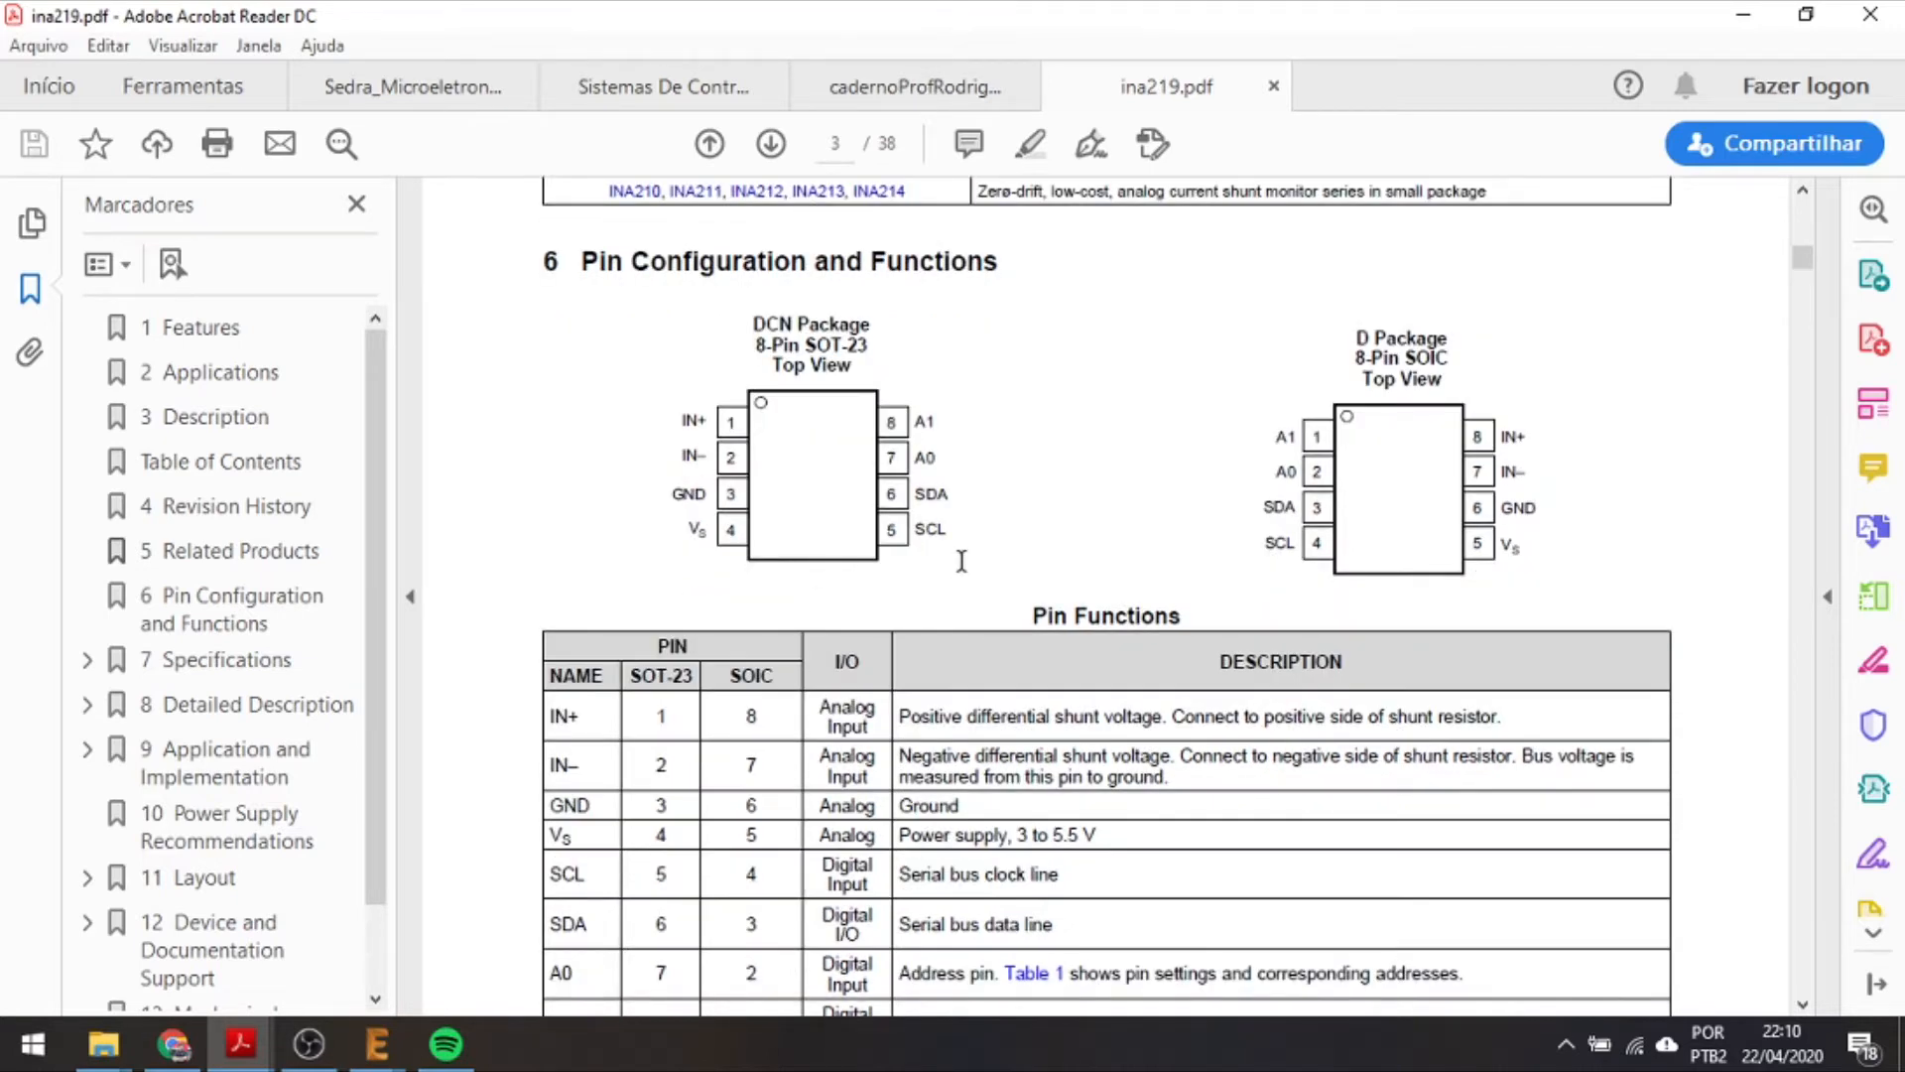
scroll(1119, 689, down, 1)
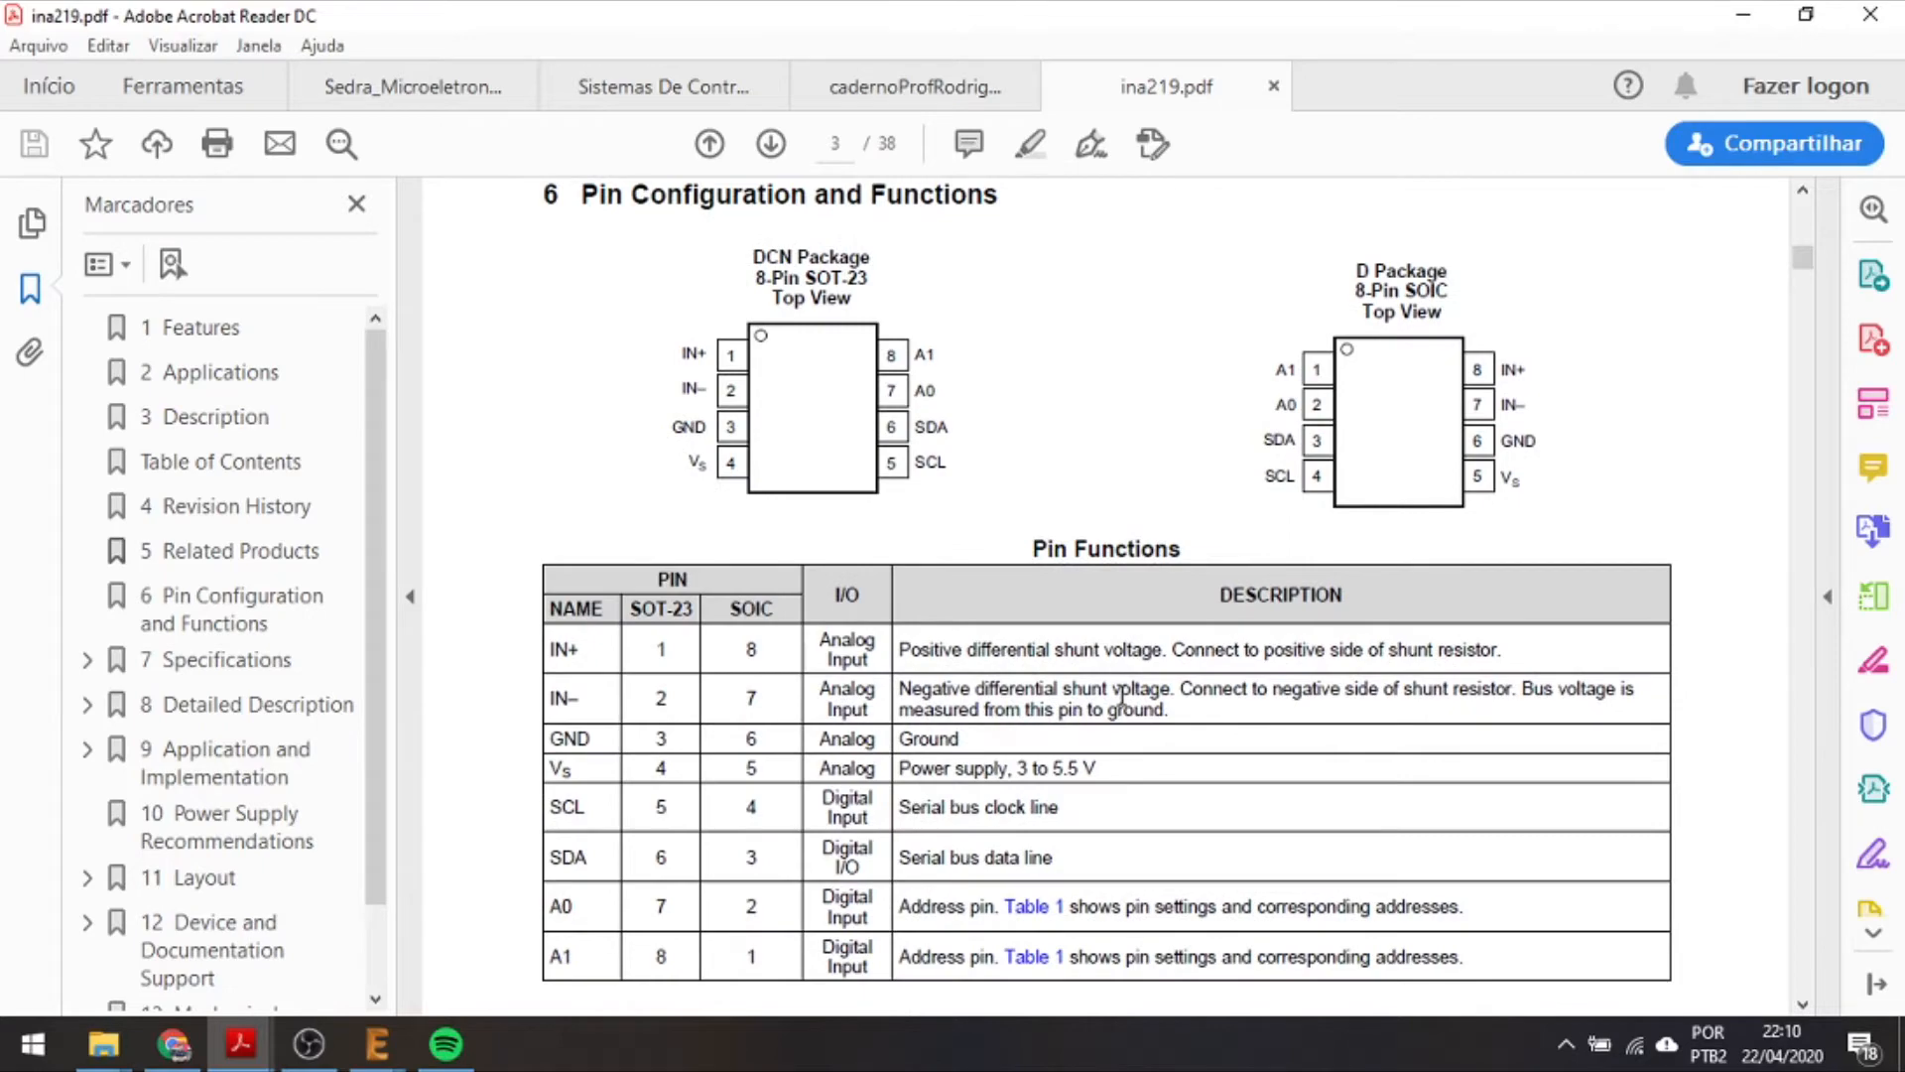
Go through the datasheet to section 11.2 and examine the recommended layout example for the INA219.
scroll(1121, 685, down, 10)
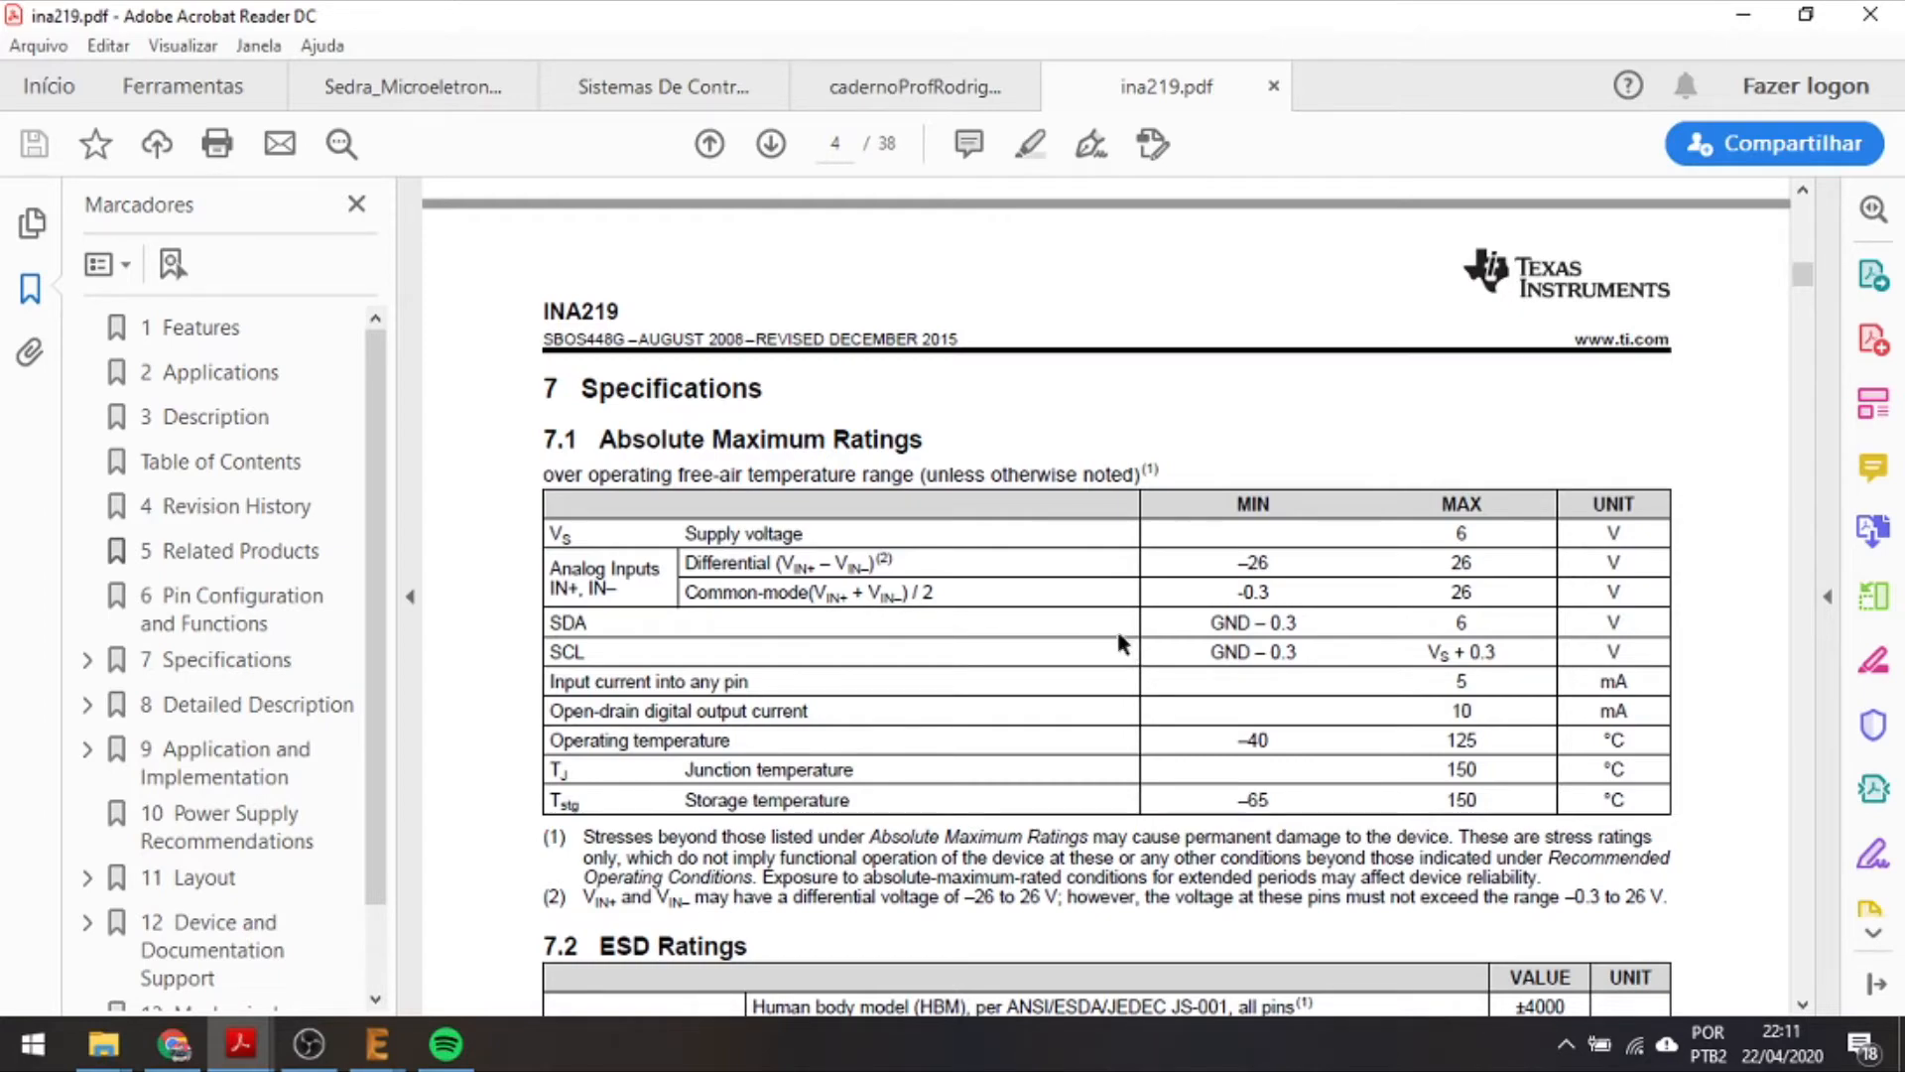
scroll(1118, 640, down, 20)
scroll(1117, 640, down, 20)
scroll(1118, 652, down, 20)
scroll(1197, 667, down, 15)
scroll(1205, 667, down, 20)
scroll(1211, 675, down, 20)
scroll(1197, 658, down, 8)
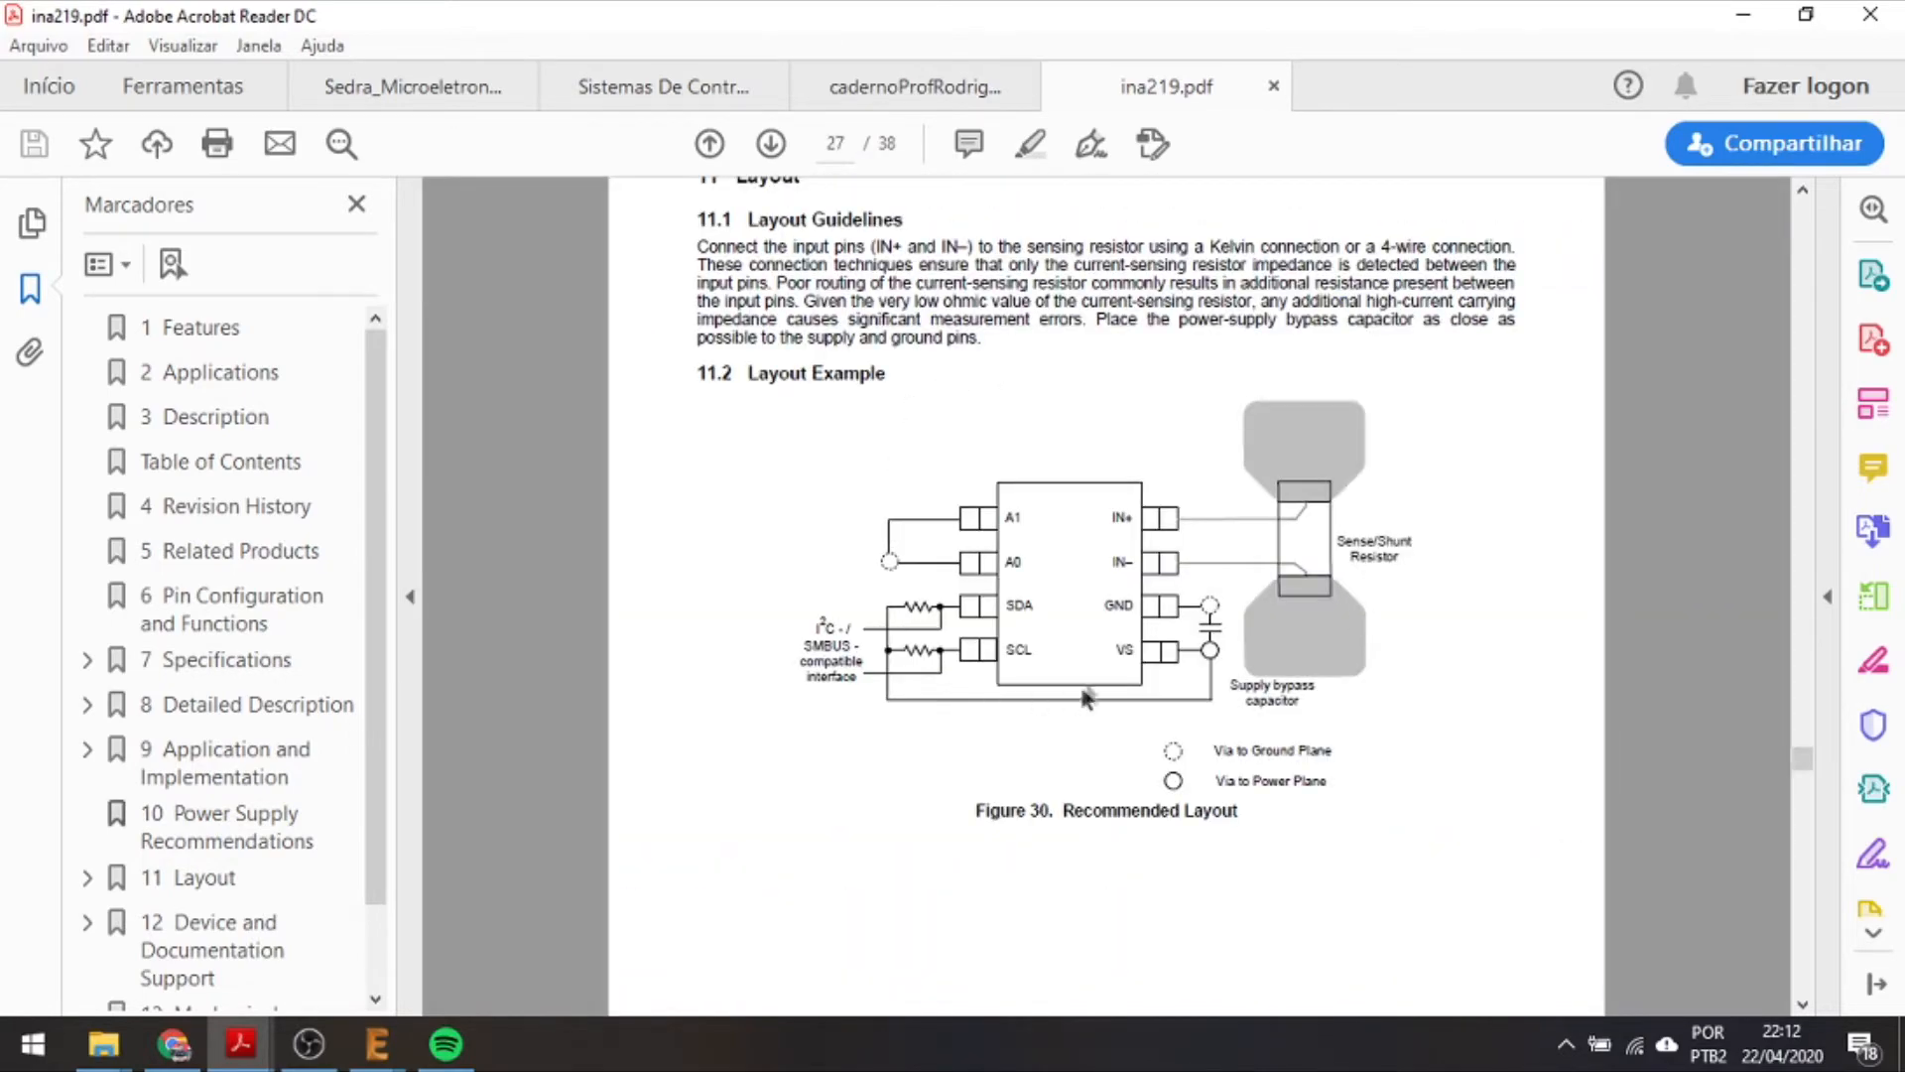
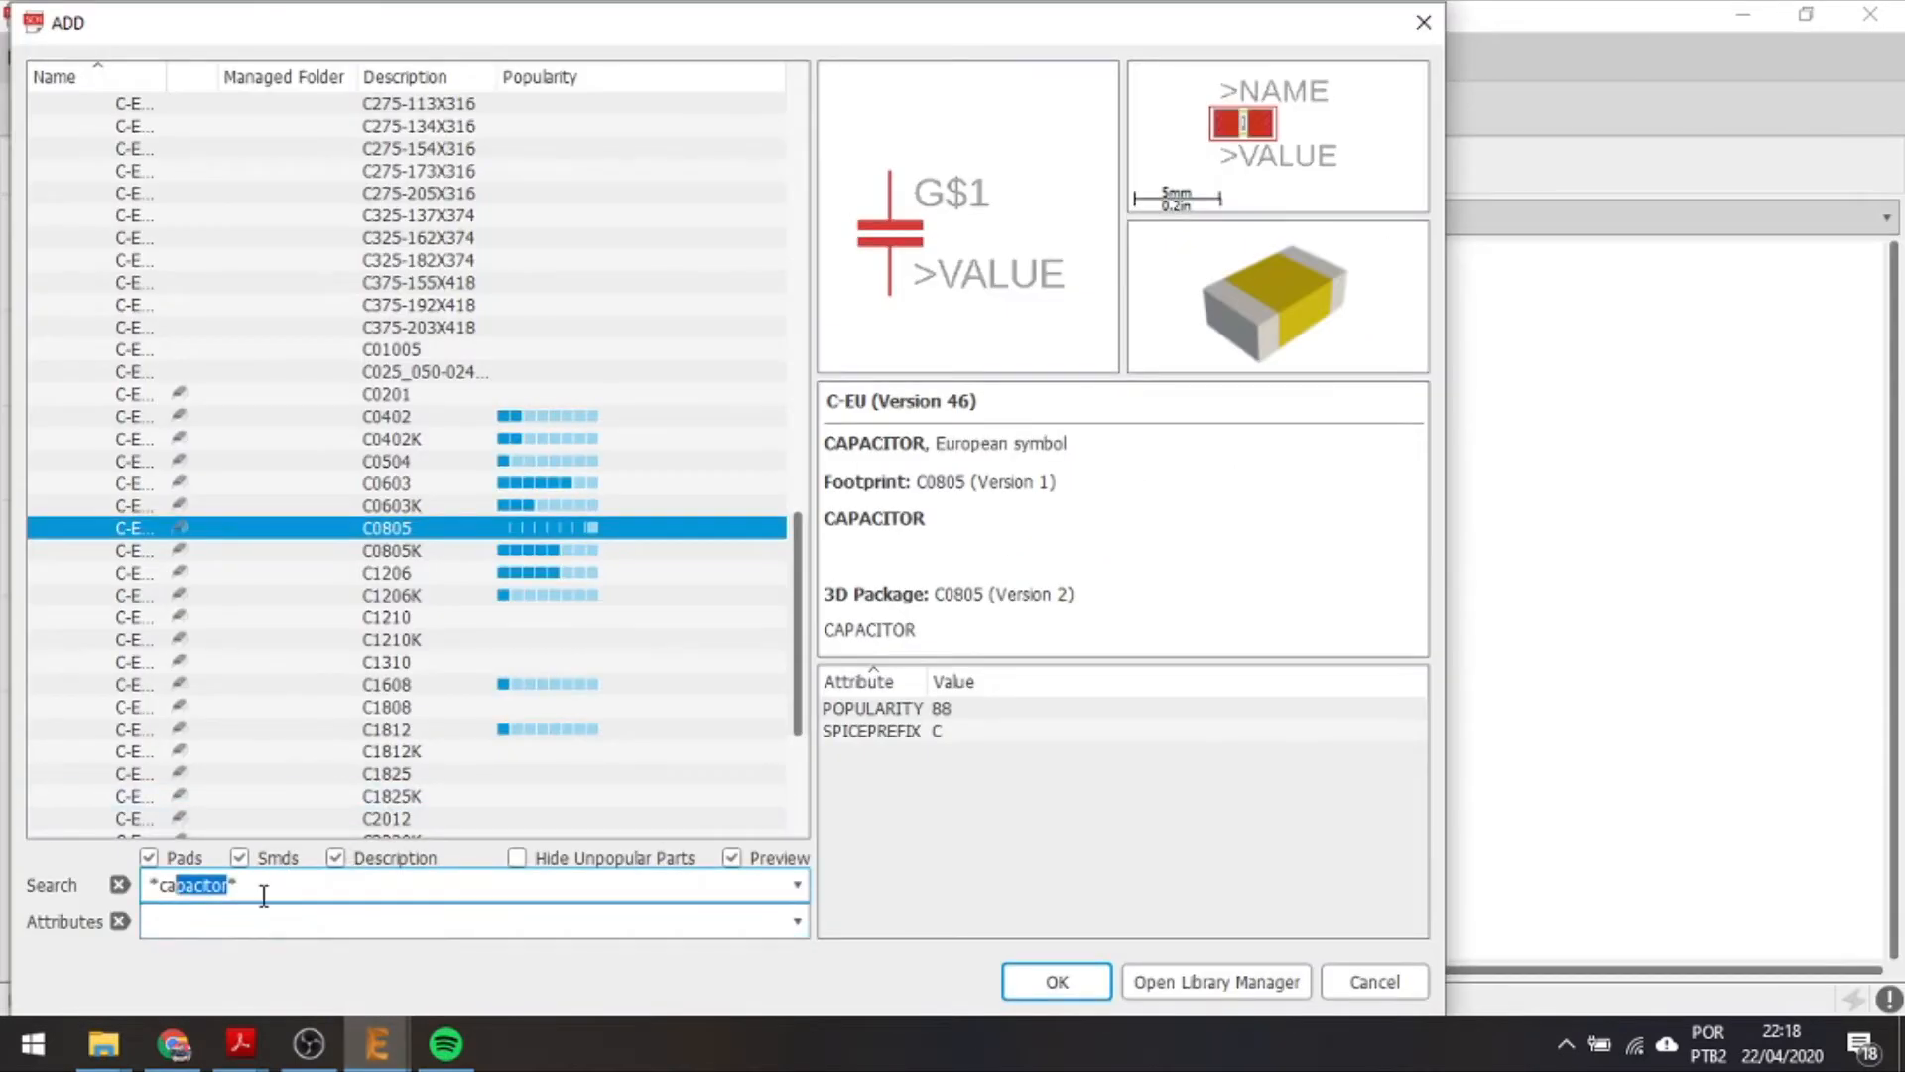
Back in EAGLE's part browser, change the library search to *resistor*.
key(Right)
key(BackSpace)
key(BackSpace)
key(BackSpace)
text(istor)
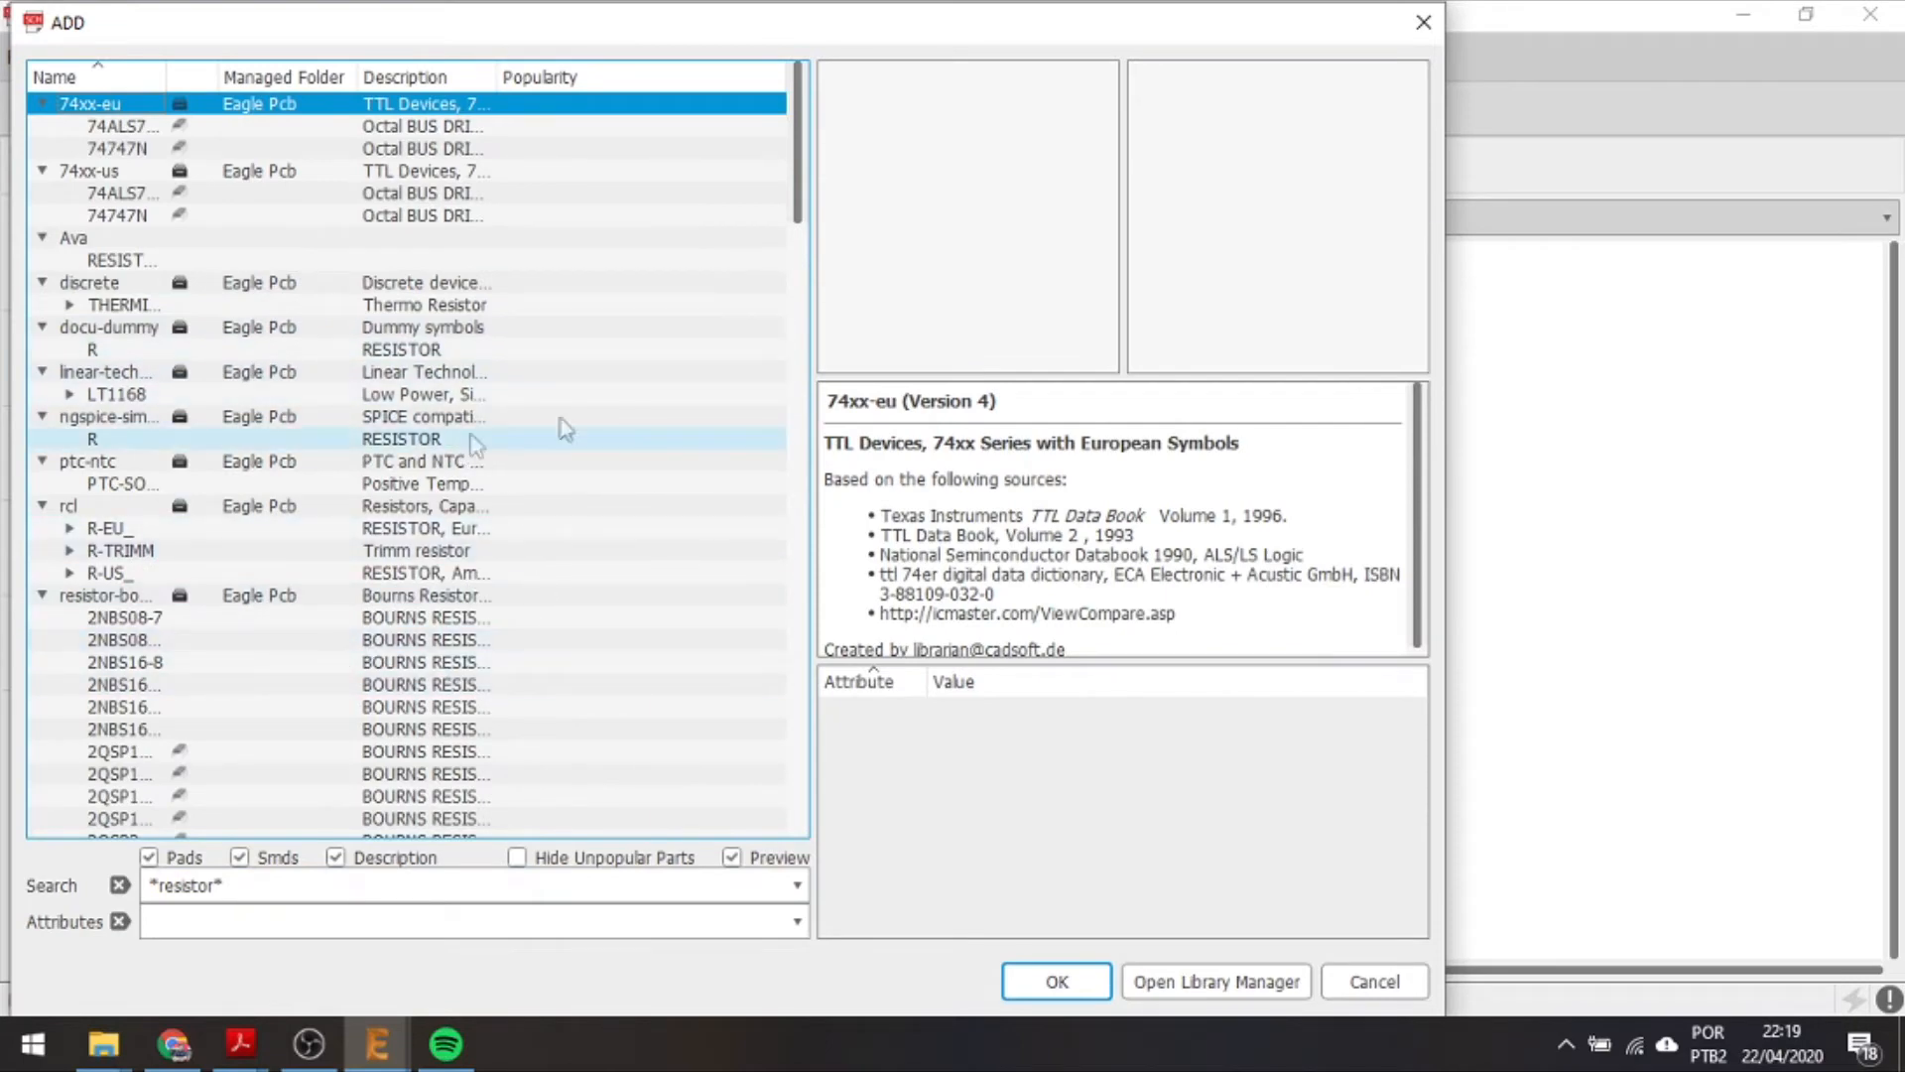
Check the sense/shunt resistor in the datasheet's layout example and return to EAGLE's part browser.
mouse_move(240, 1044)
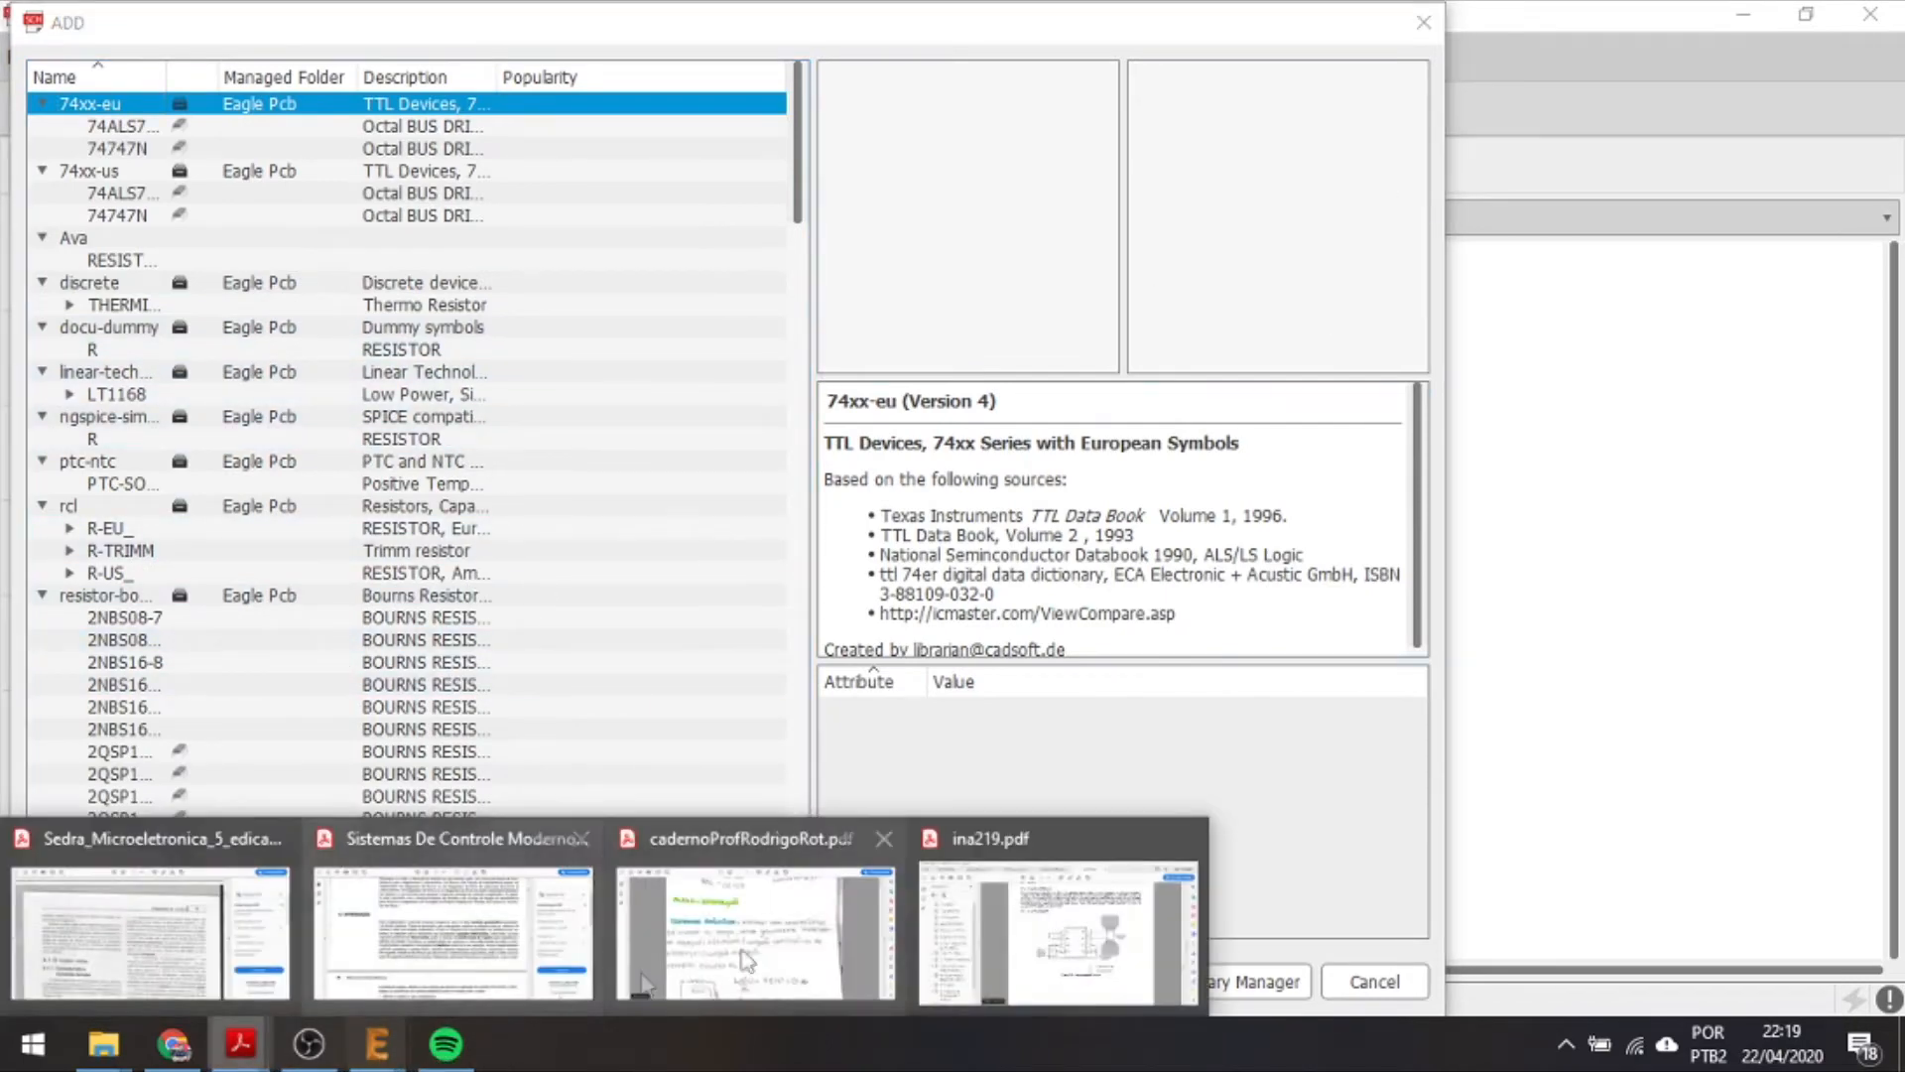
click(1022, 998)
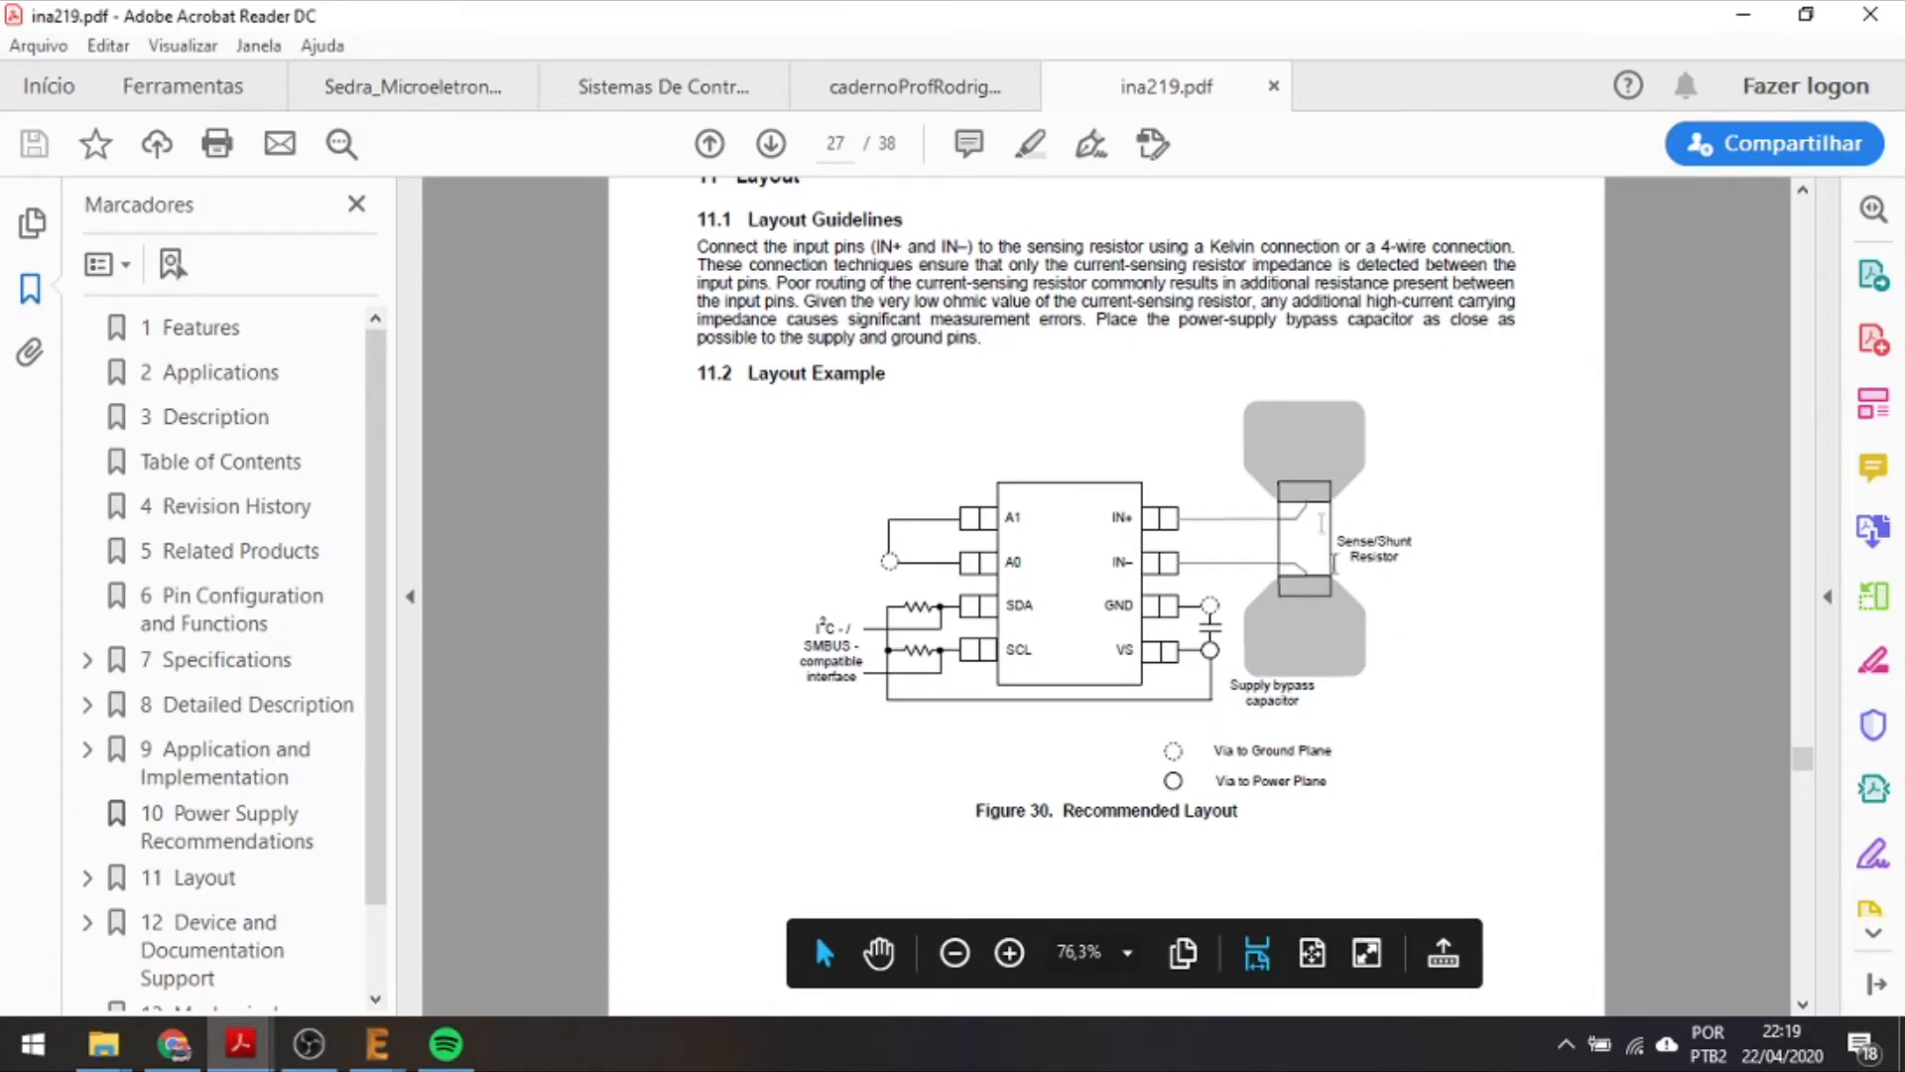
scroll(1384, 517, up, 1)
mouse_move(377, 1044)
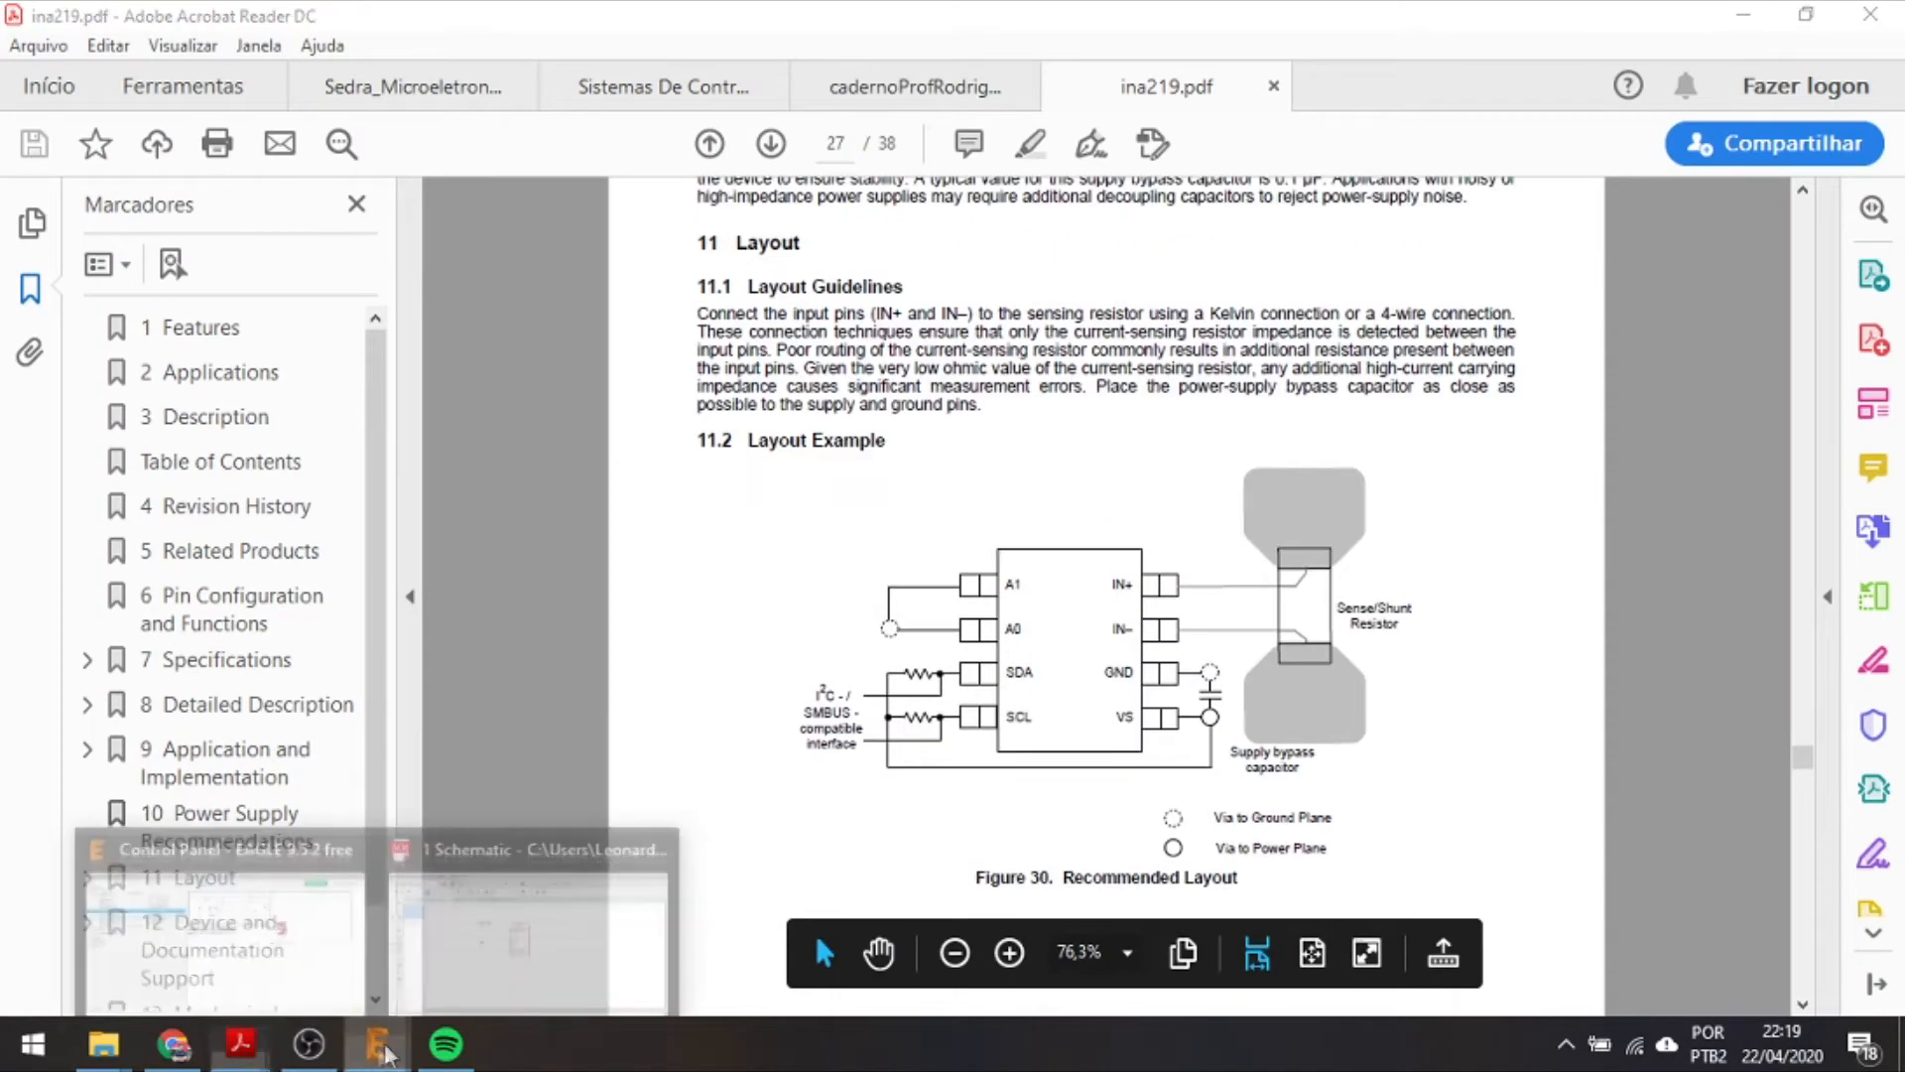
click(496, 967)
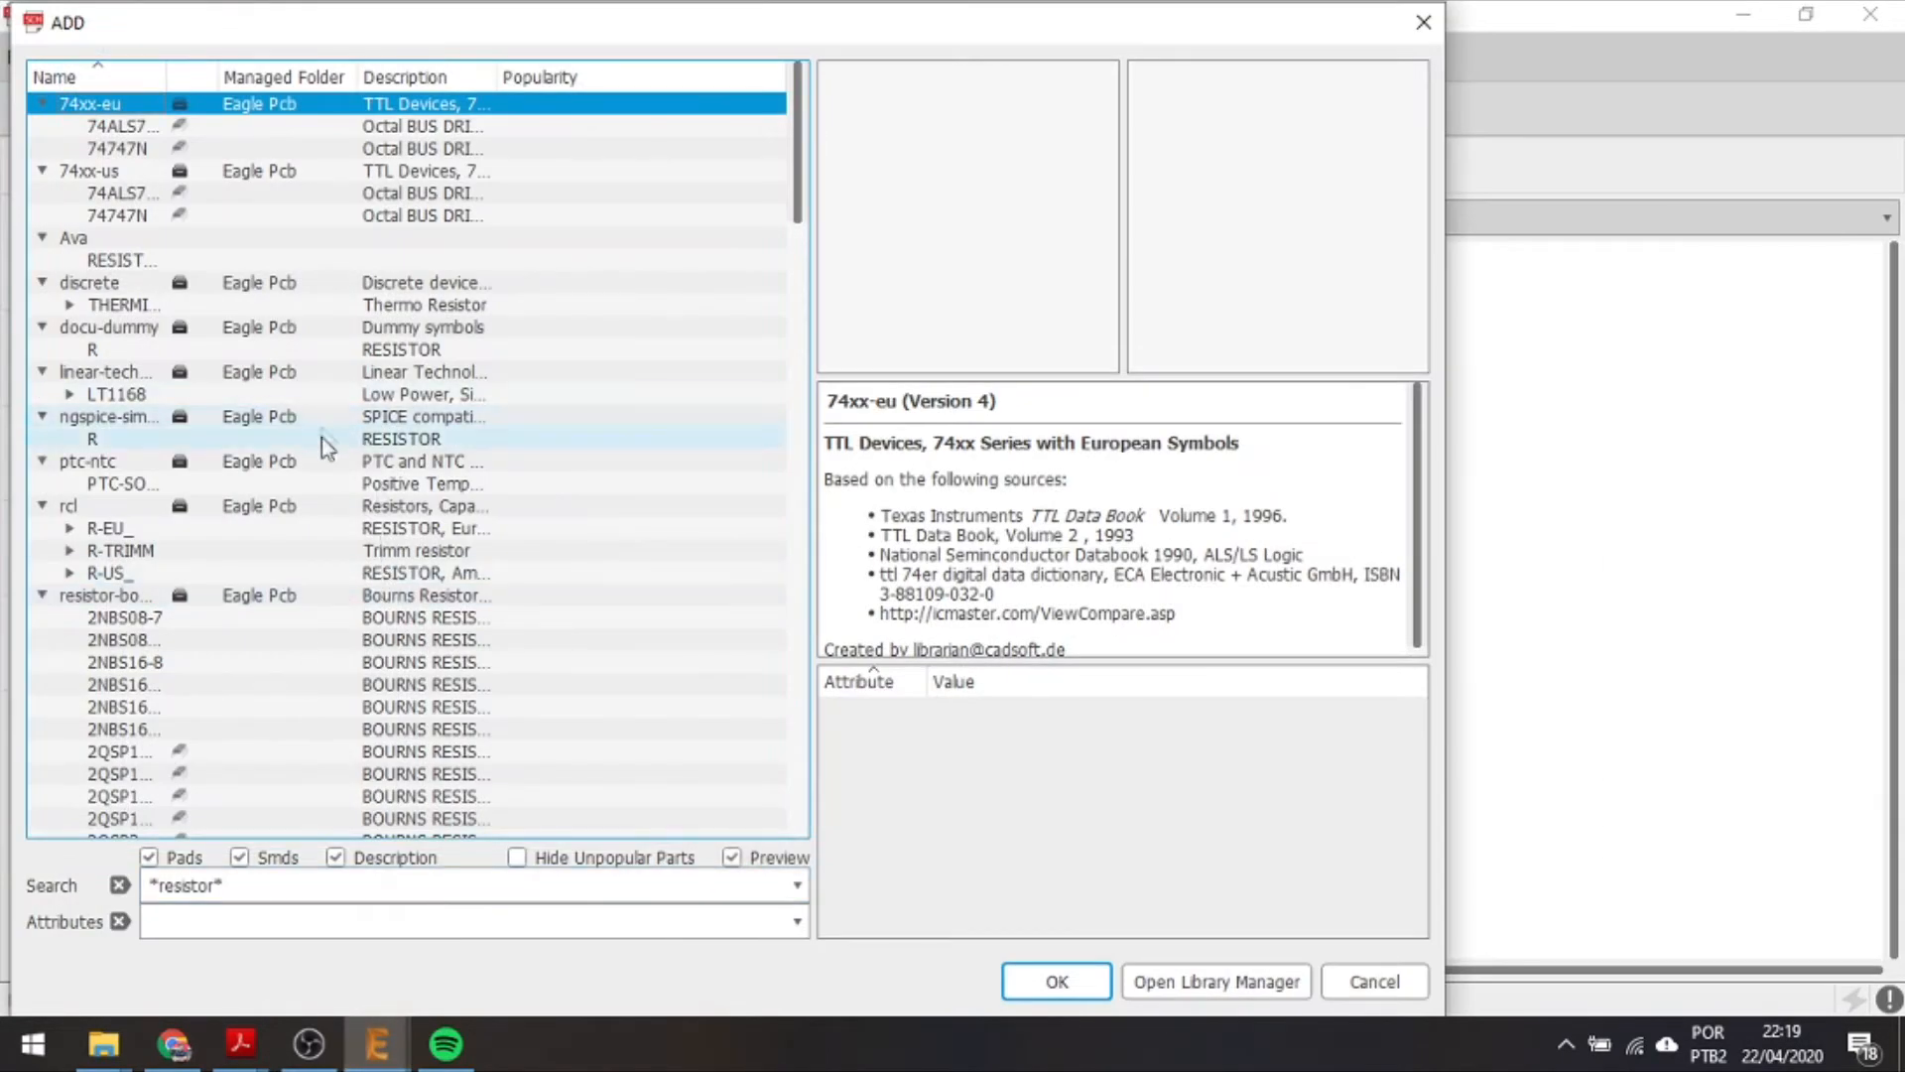
Add an R-EU_ resistor in the R2512 package from the rcl library and place it vertically beside the INA219's VIN+ and VIN- pins.
scroll(314, 550, down, 3)
scroll(315, 552, down, 3)
scroll(317, 552, up, 6)
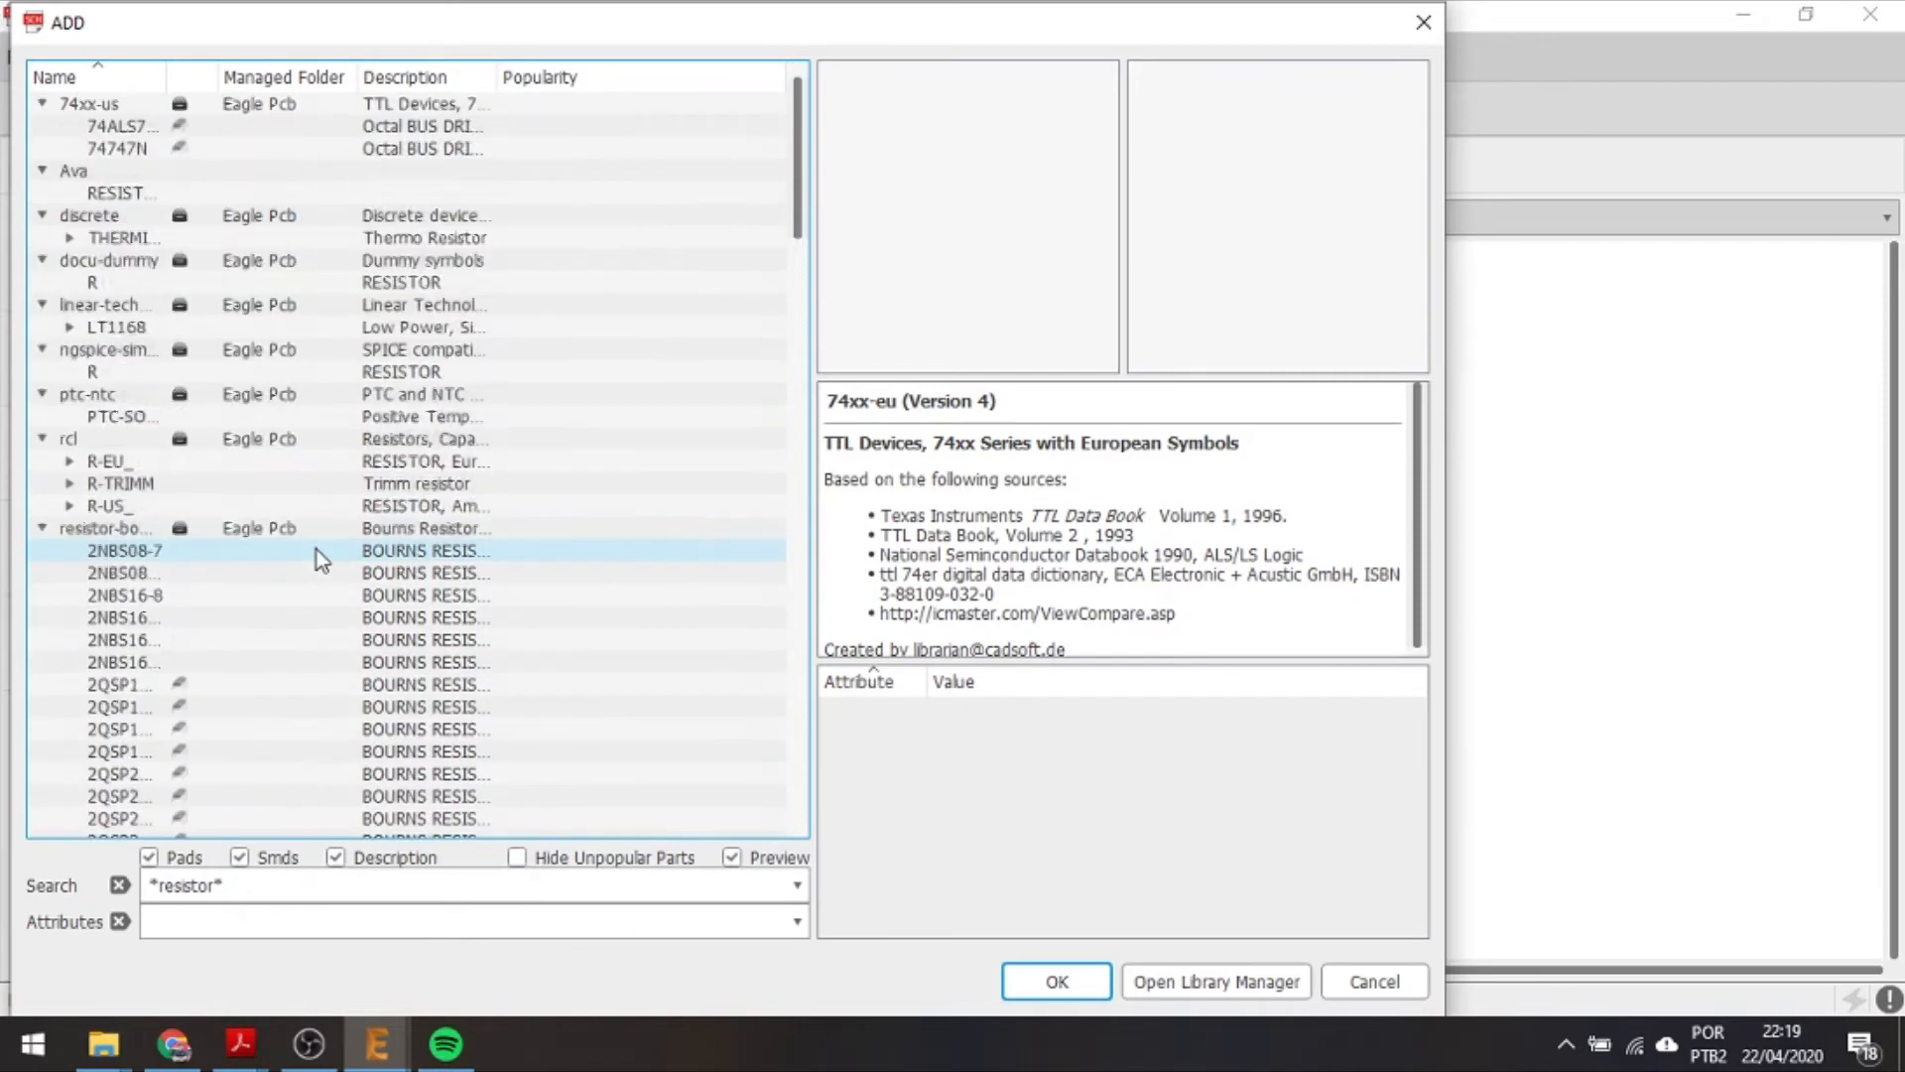
click(62, 507)
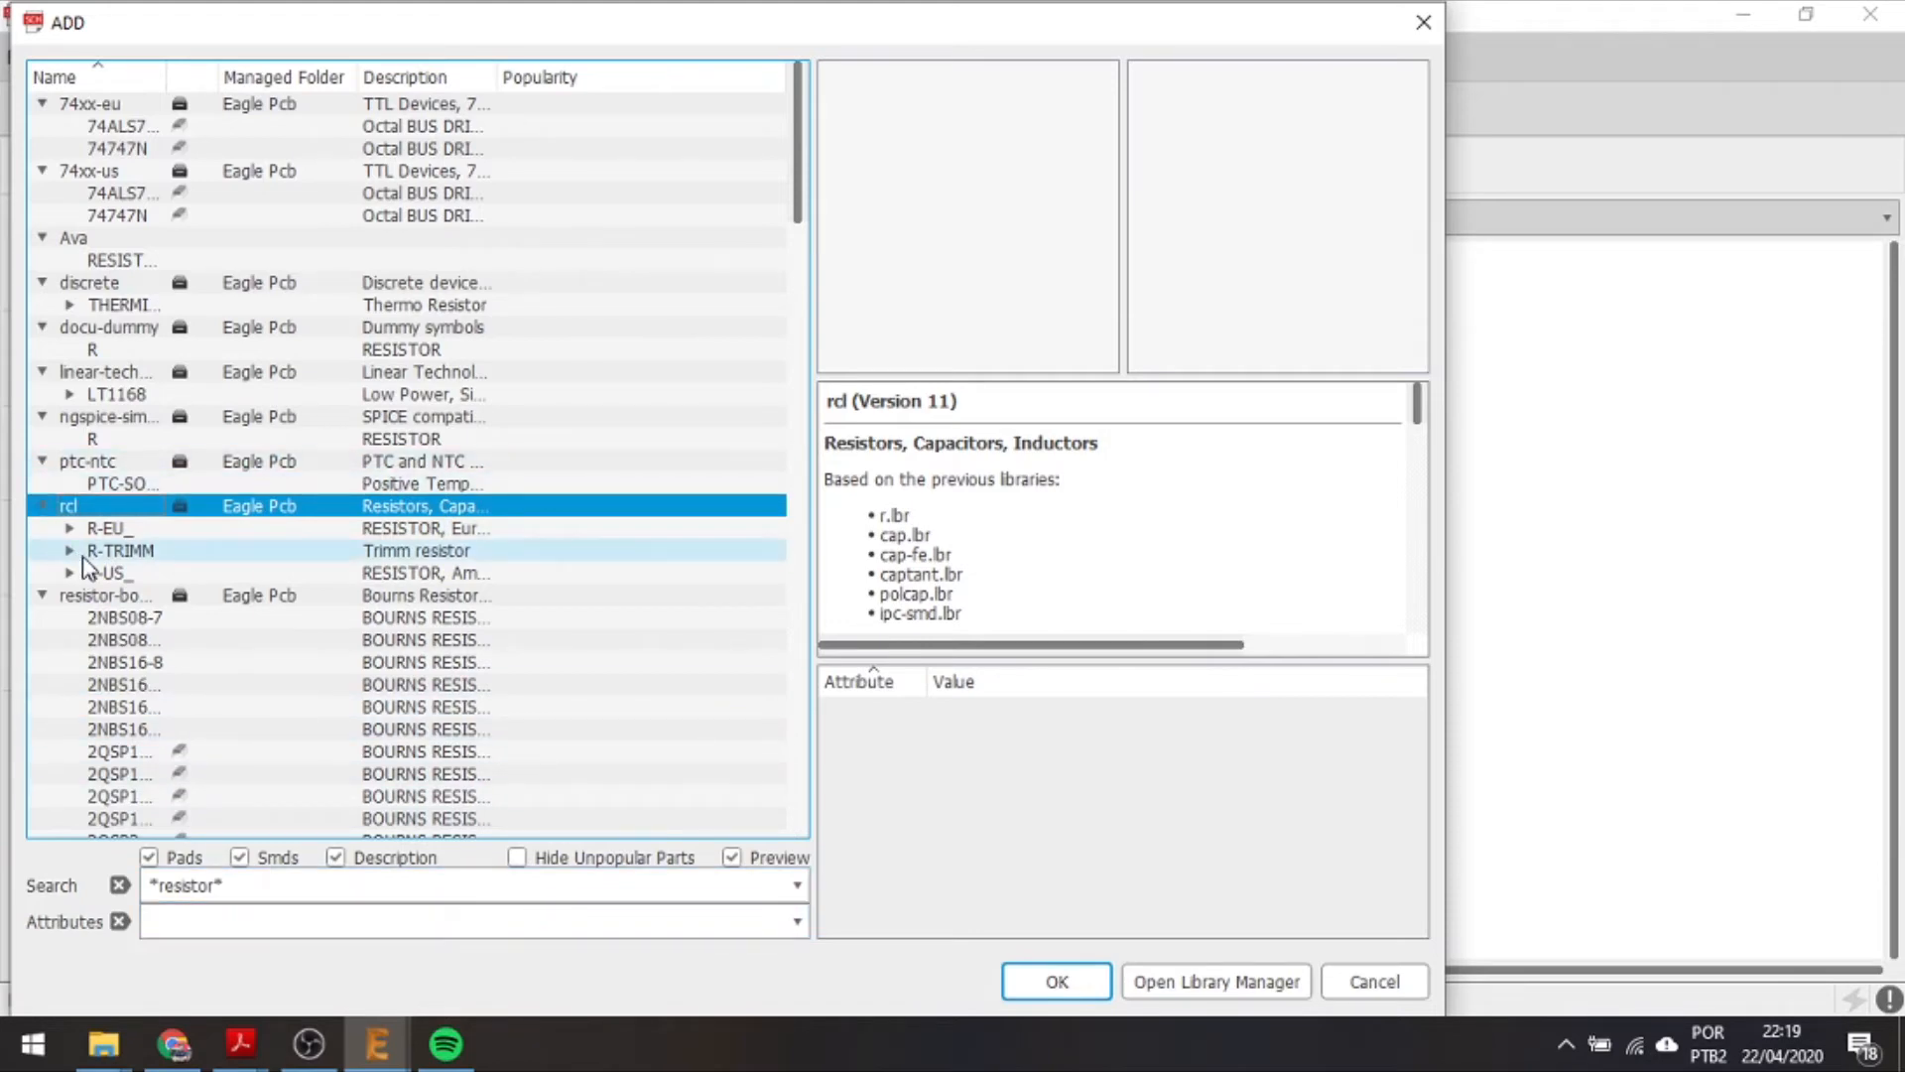
click(396, 1054)
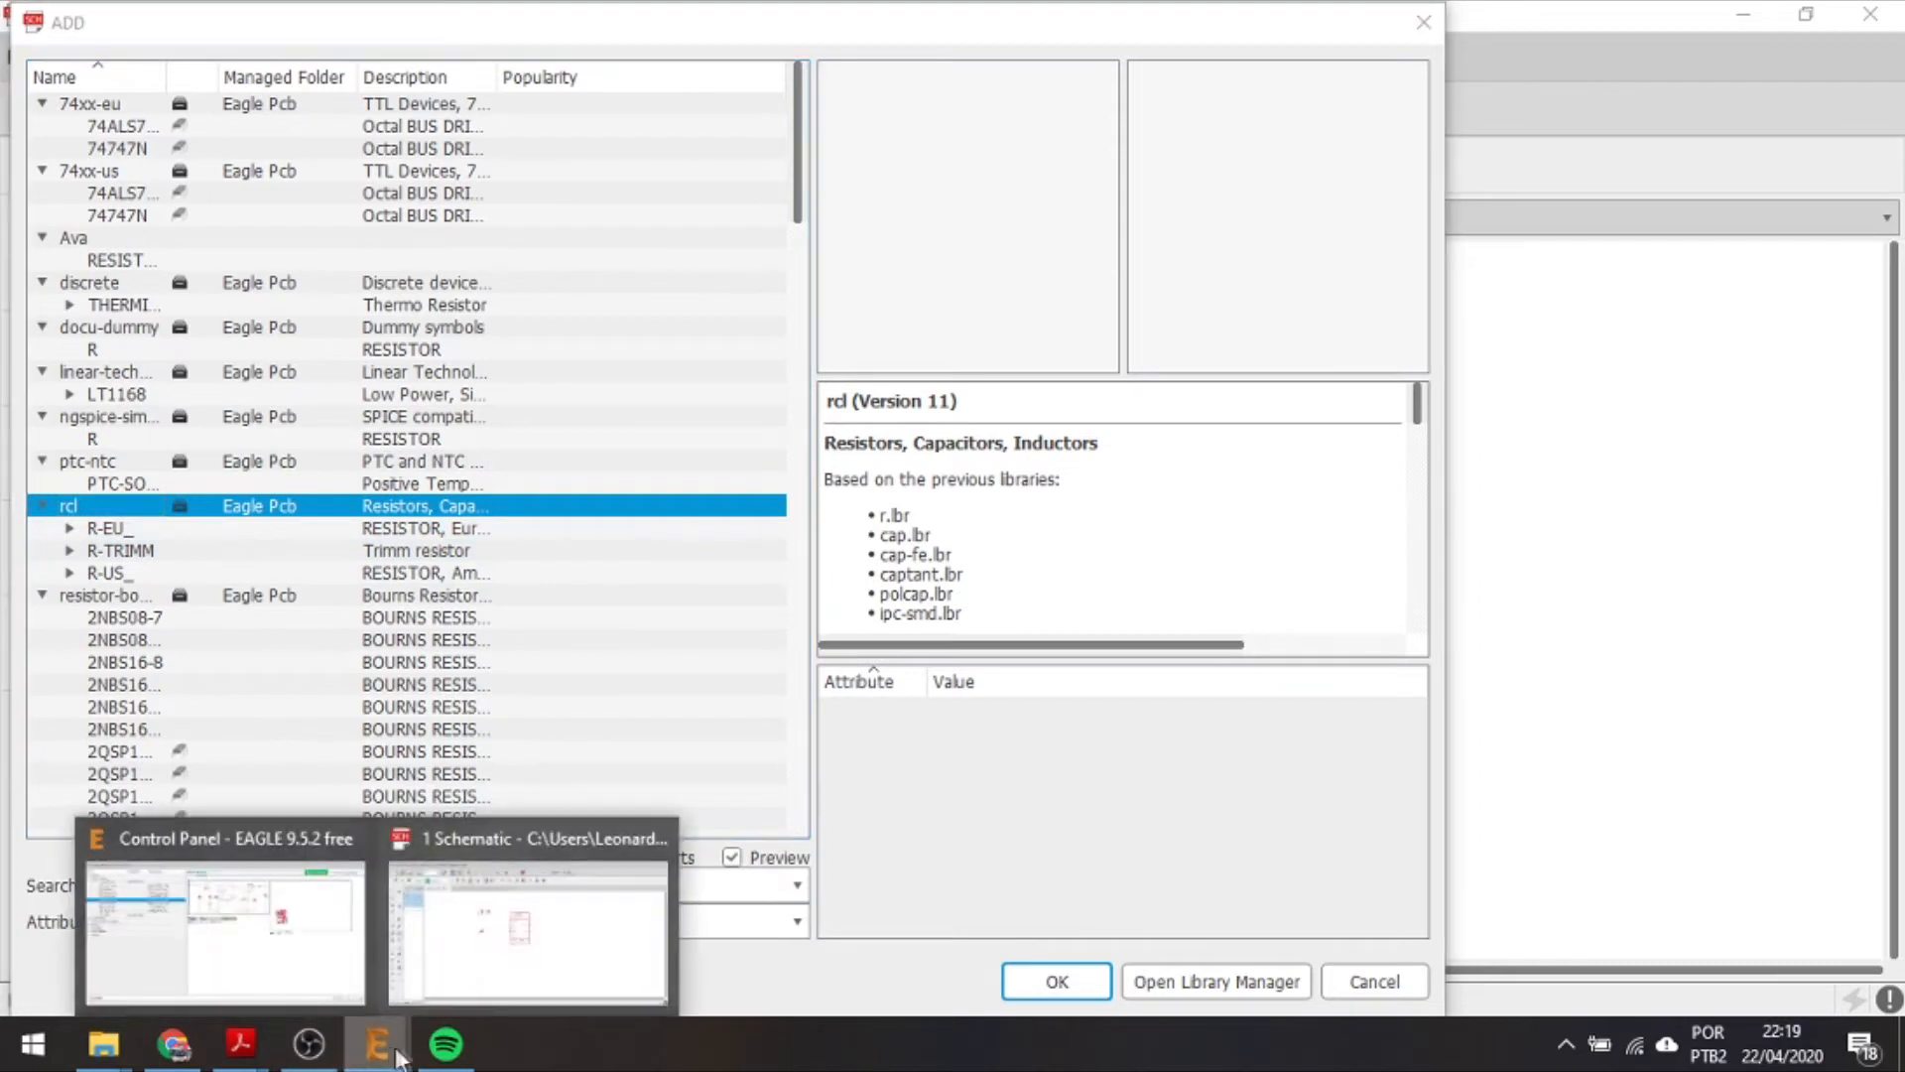
click(77, 533)
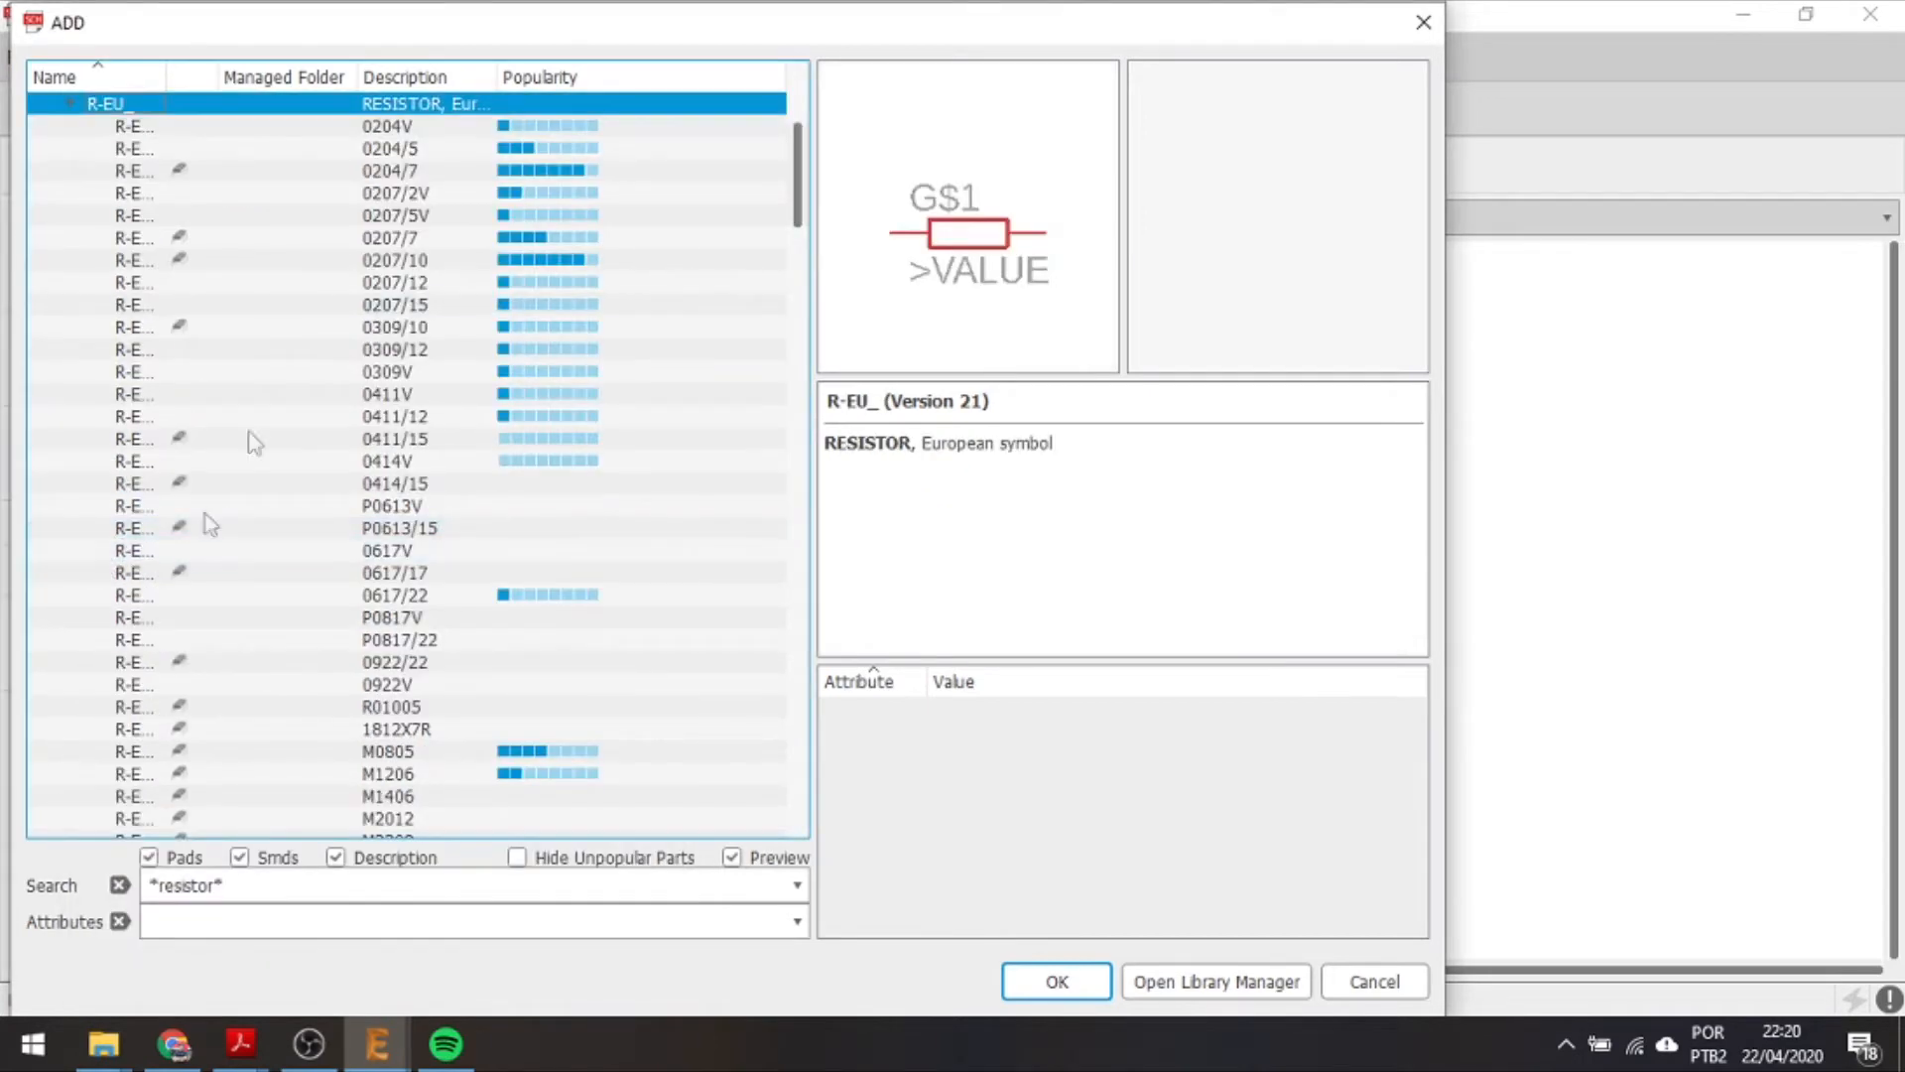
scroll(243, 556, down, 12)
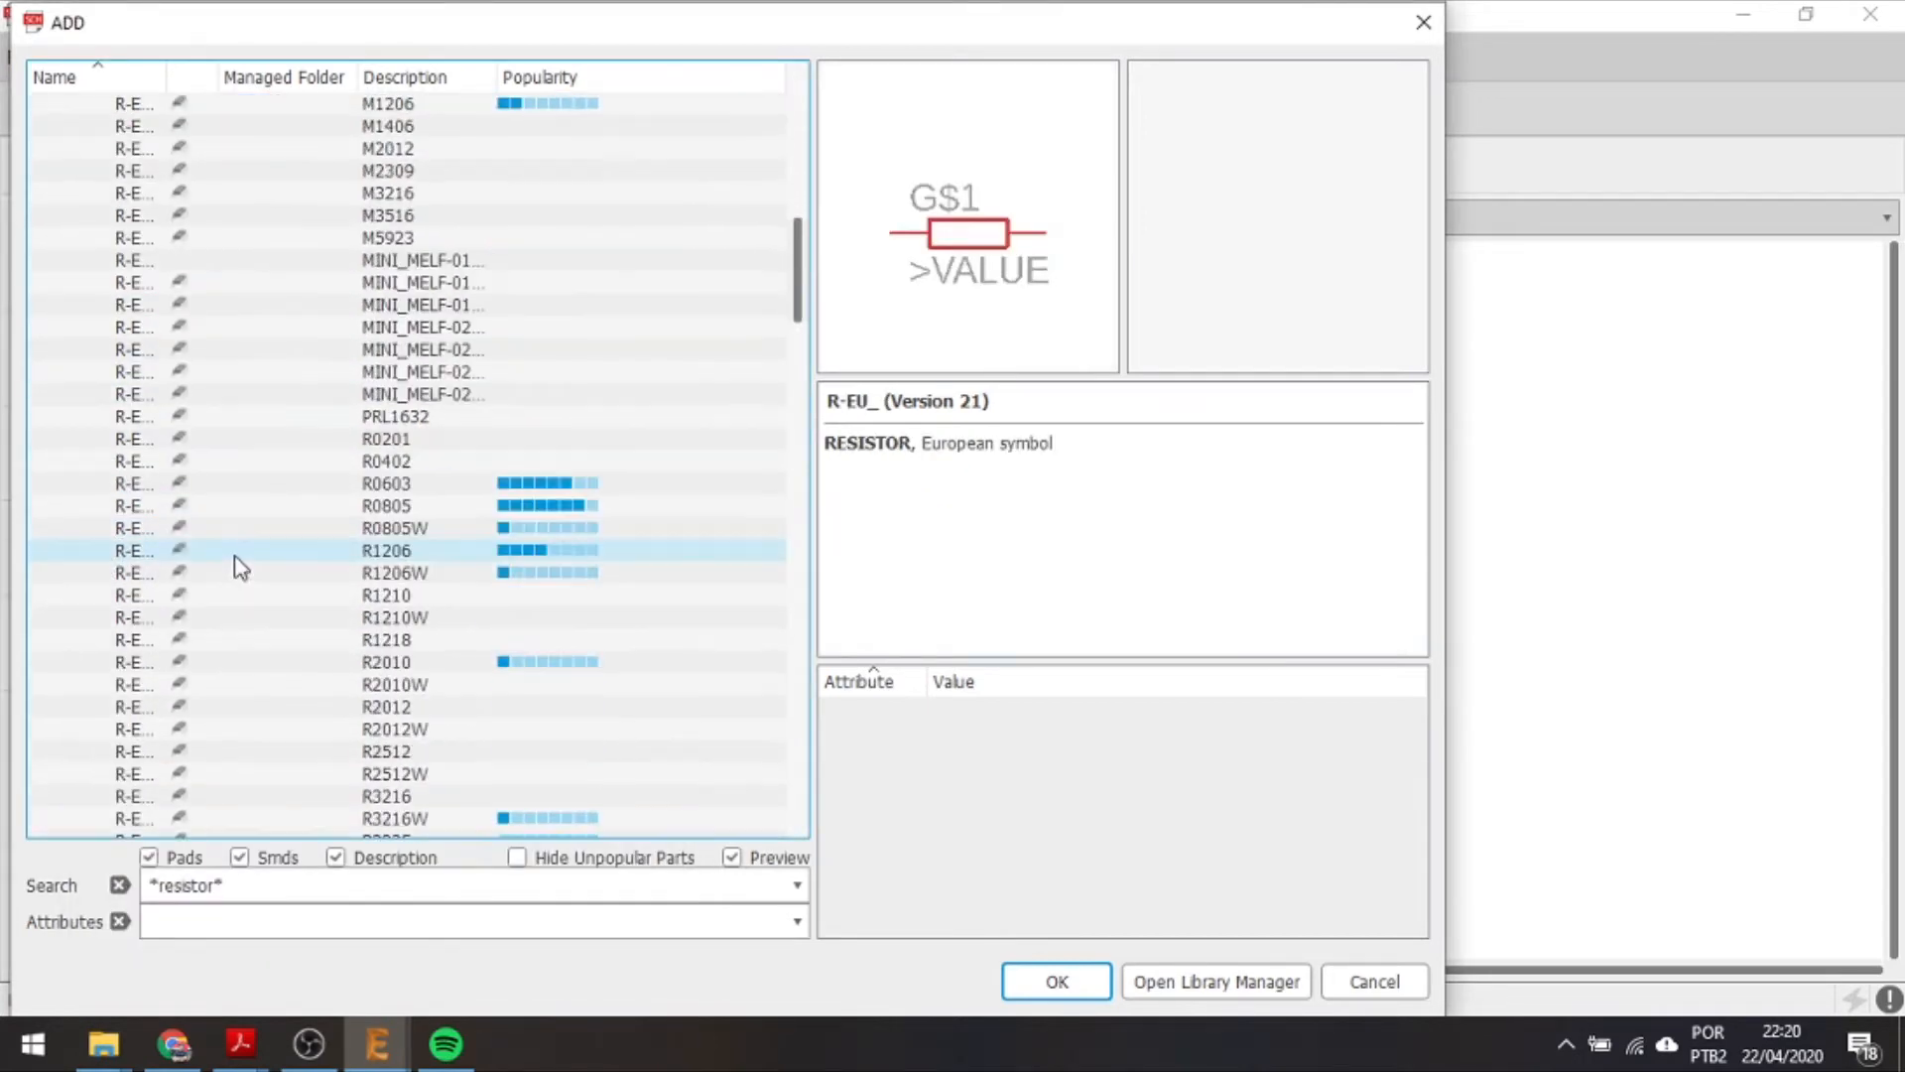
scroll(257, 566, down, 1)
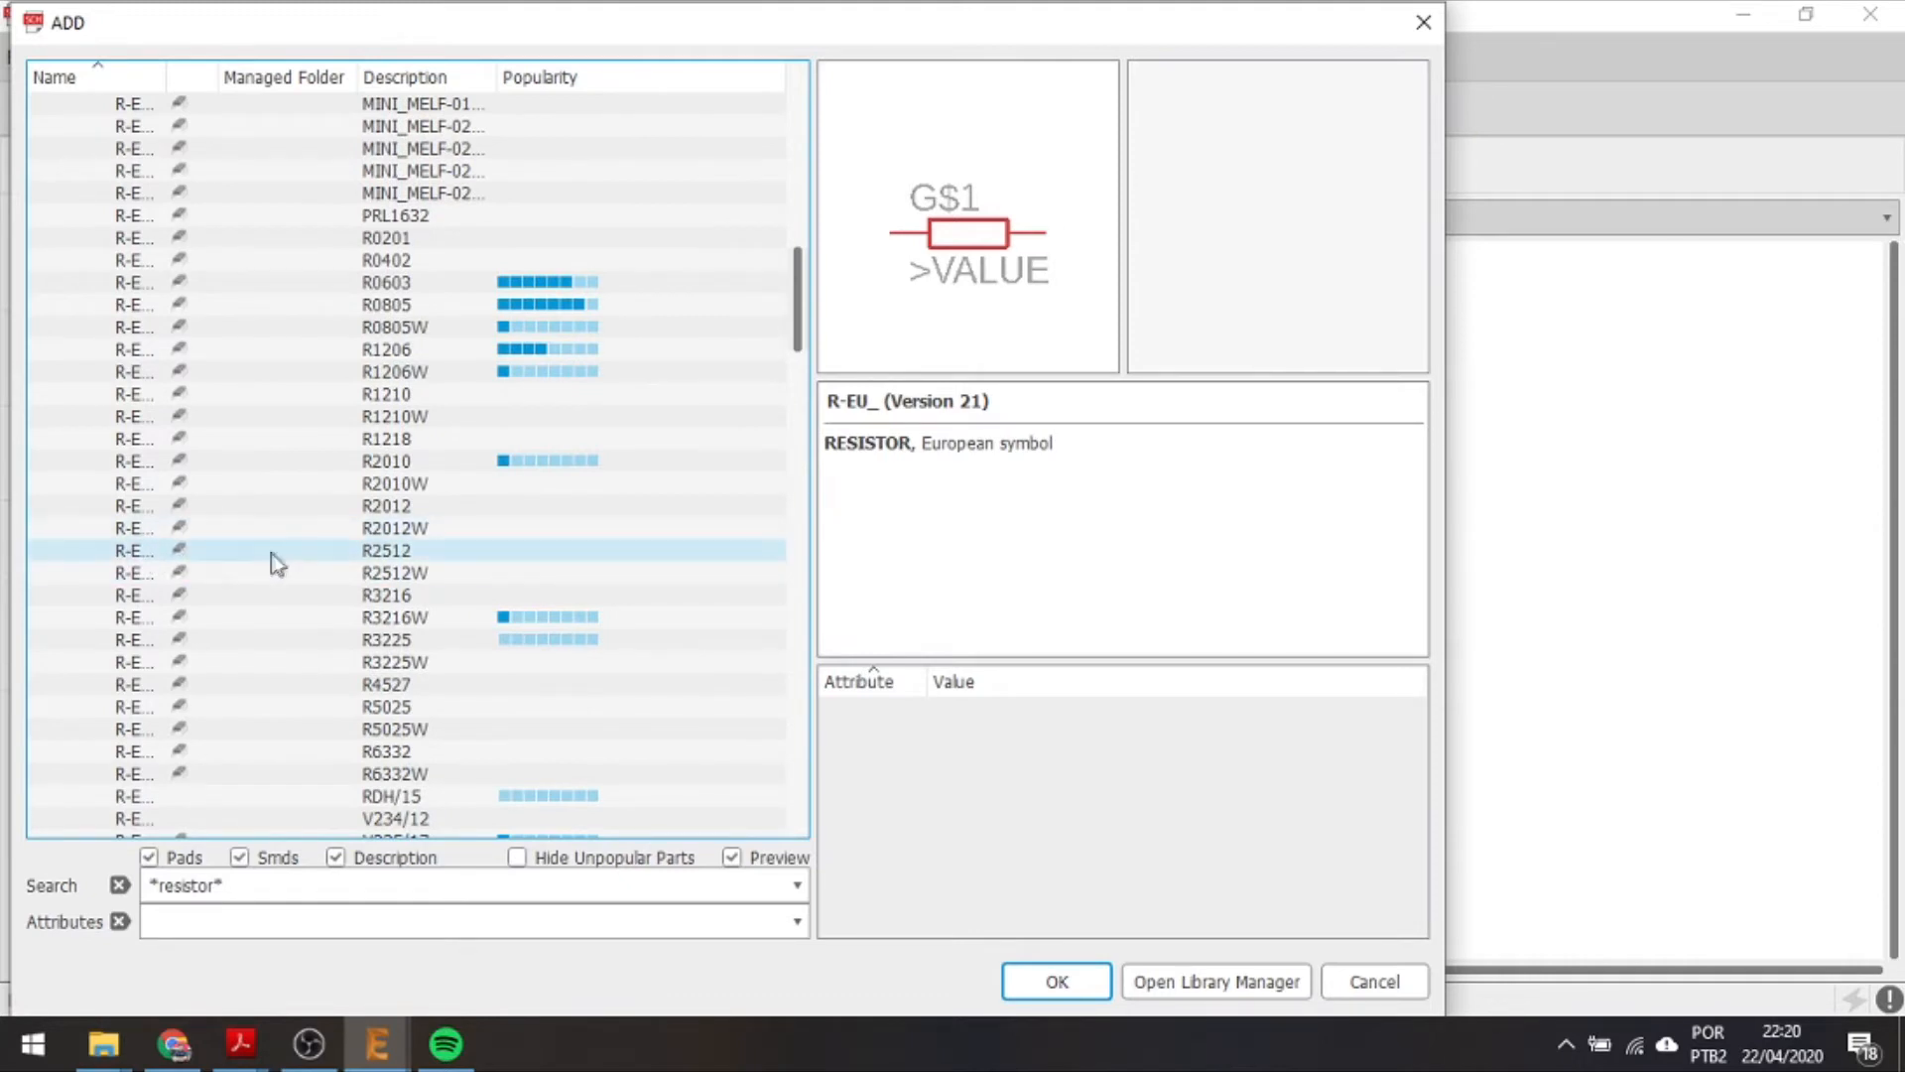
click(269, 553)
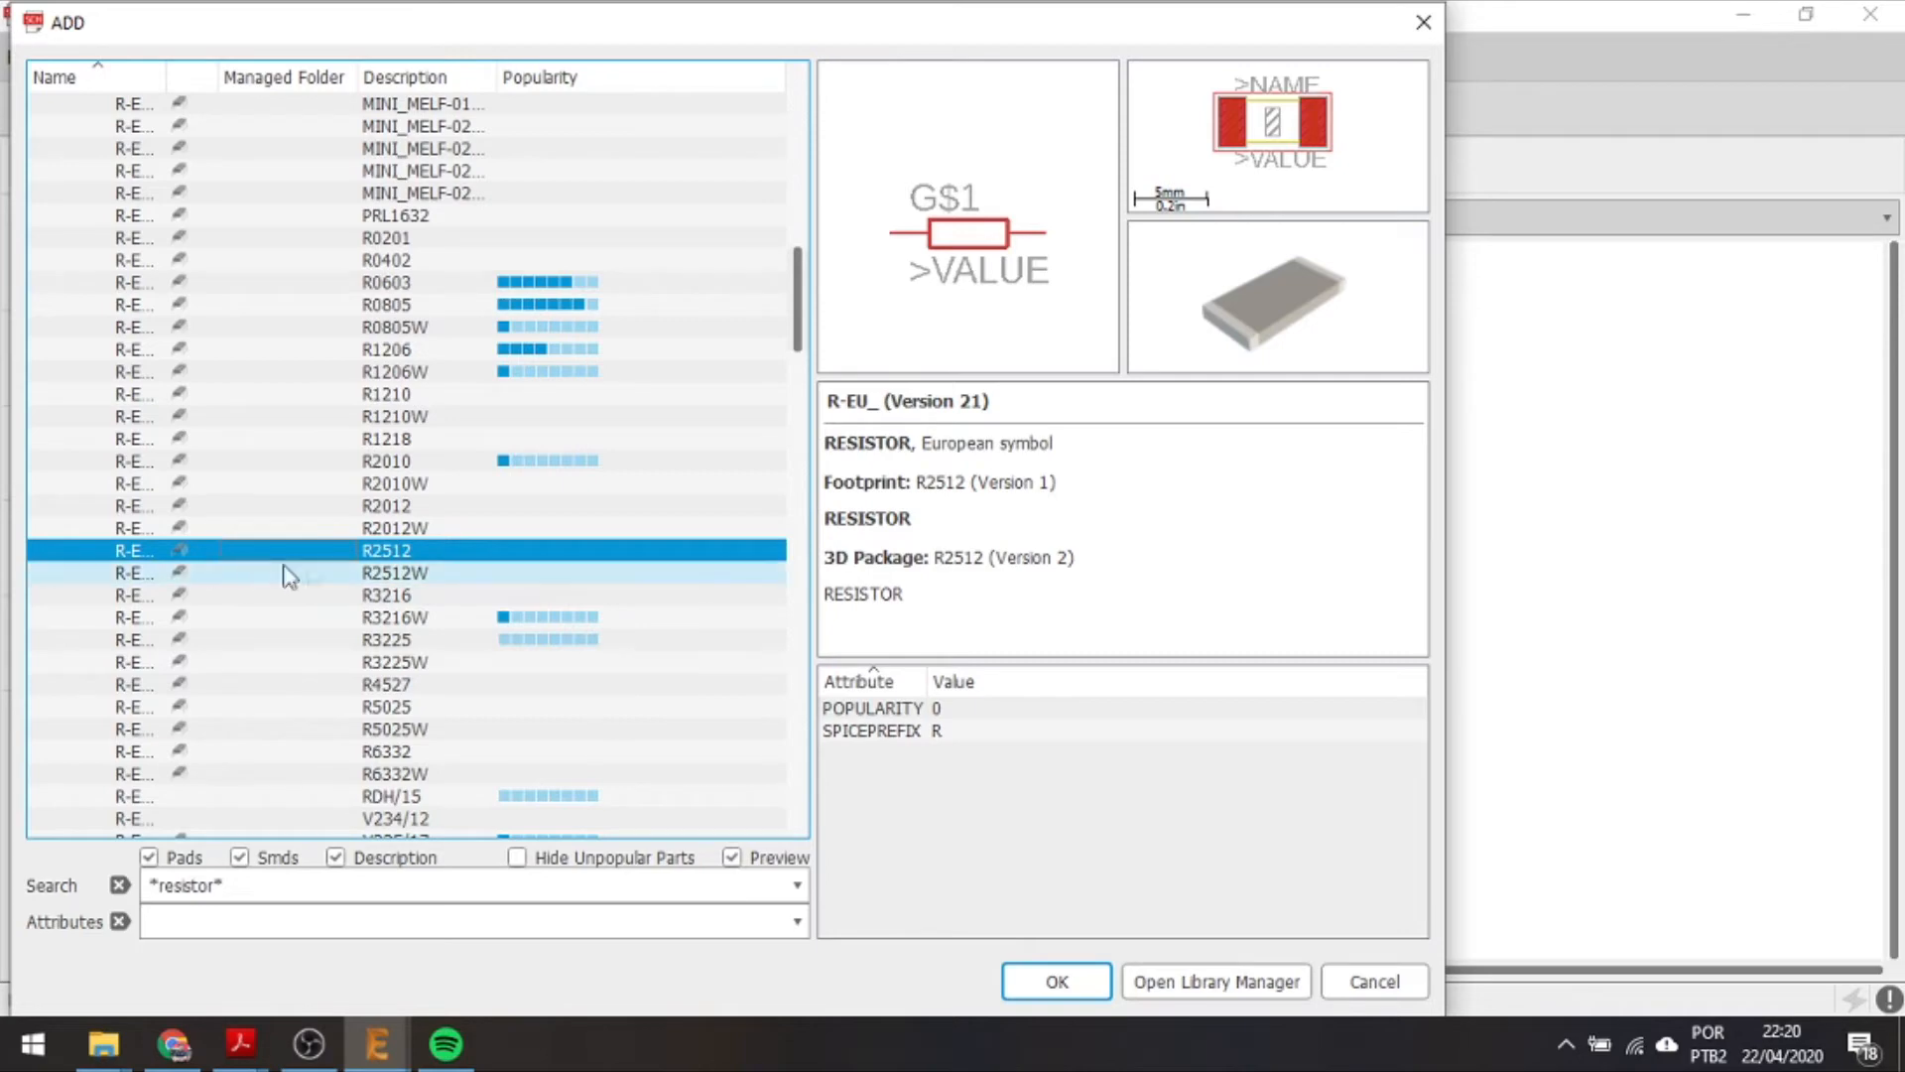
click(1082, 982)
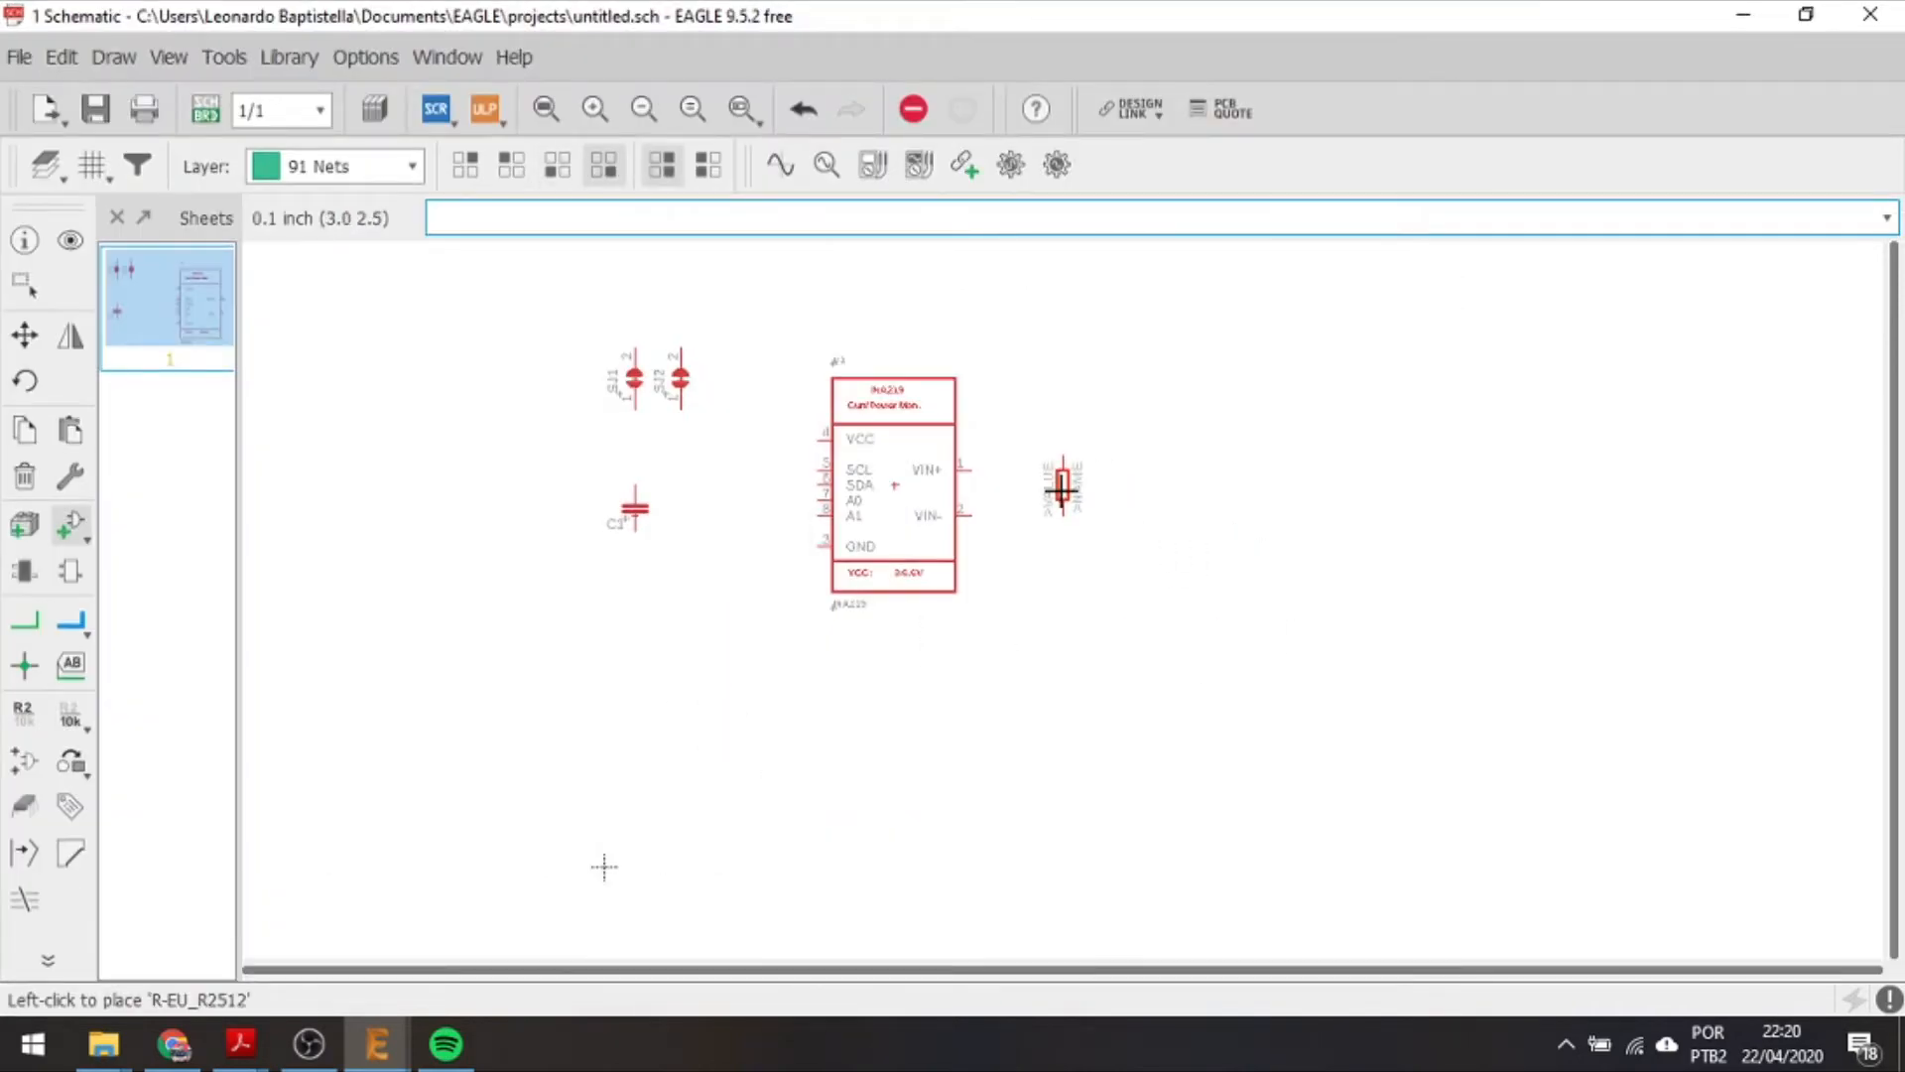
click(1032, 485)
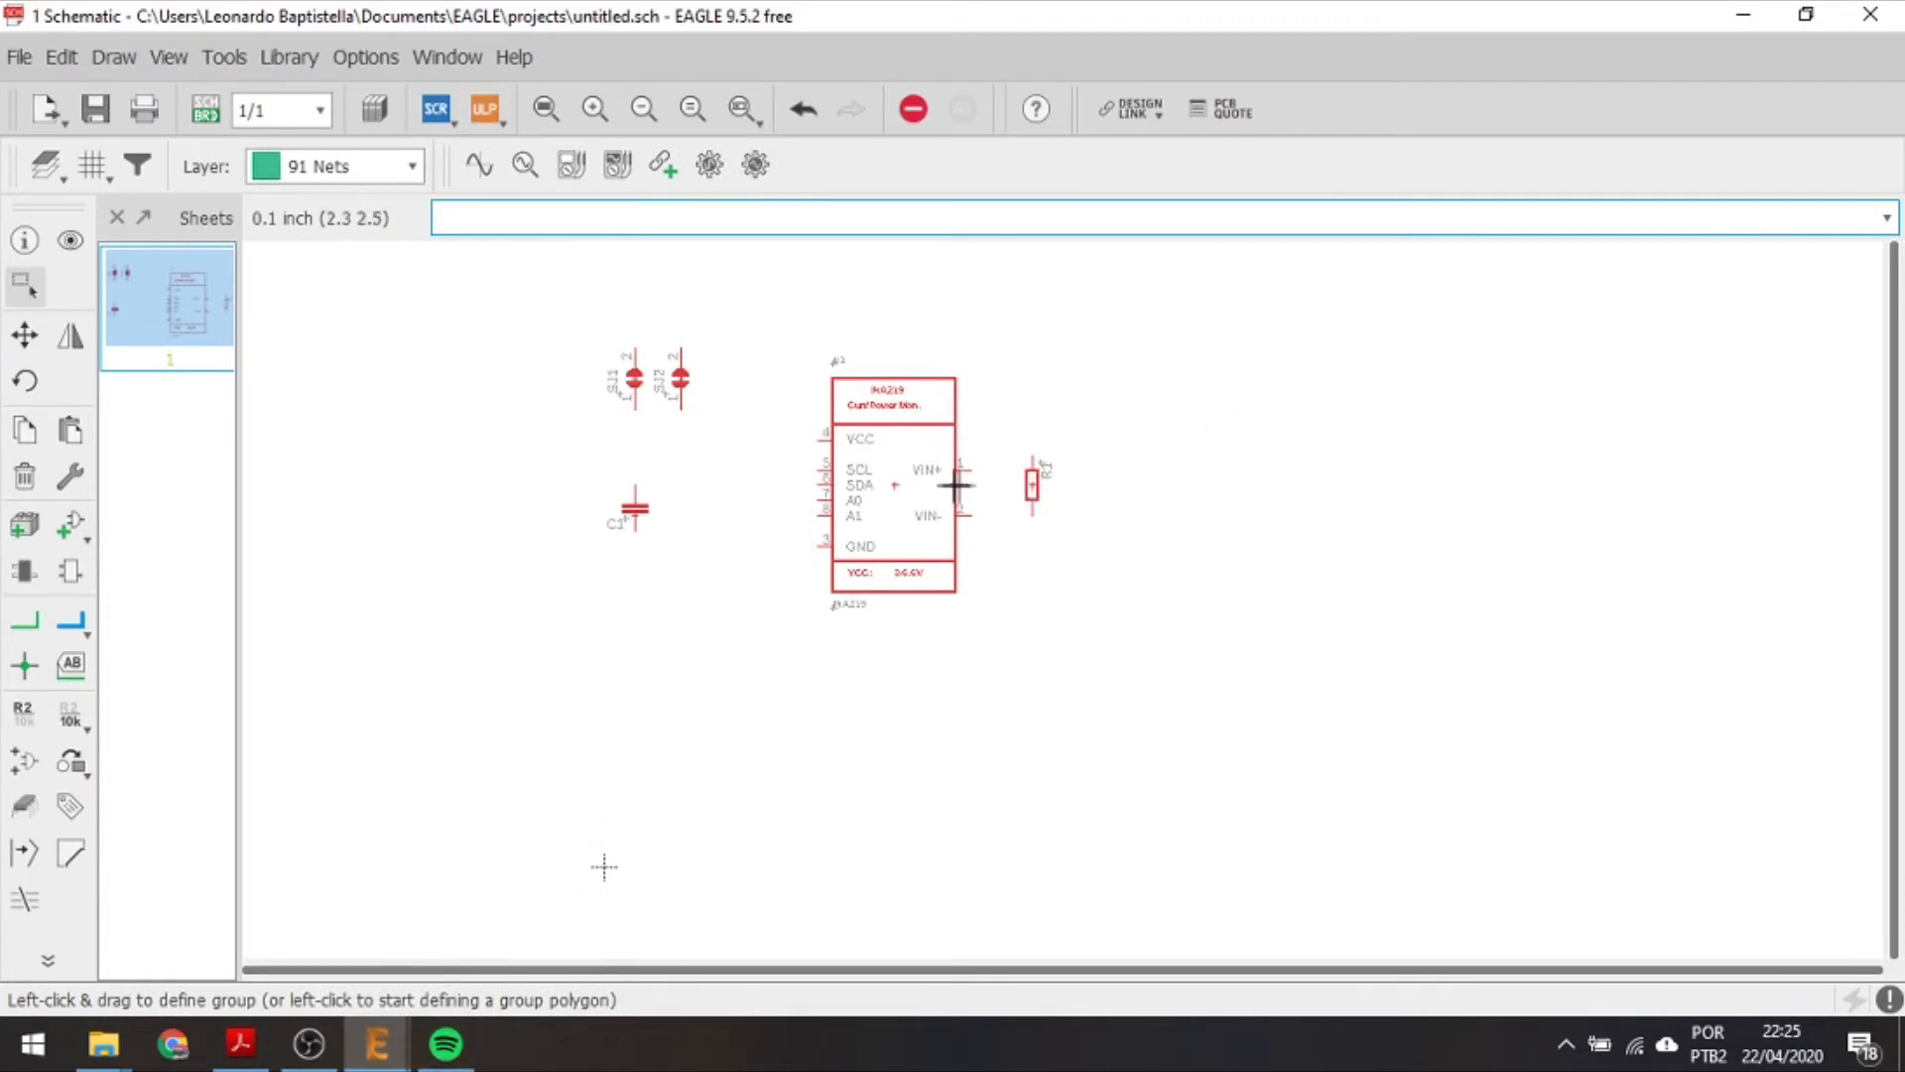
Add two R-EU_ resistors in the R0805 package and place them side by side above and beyond R1, away from the INA219.
click(69, 526)
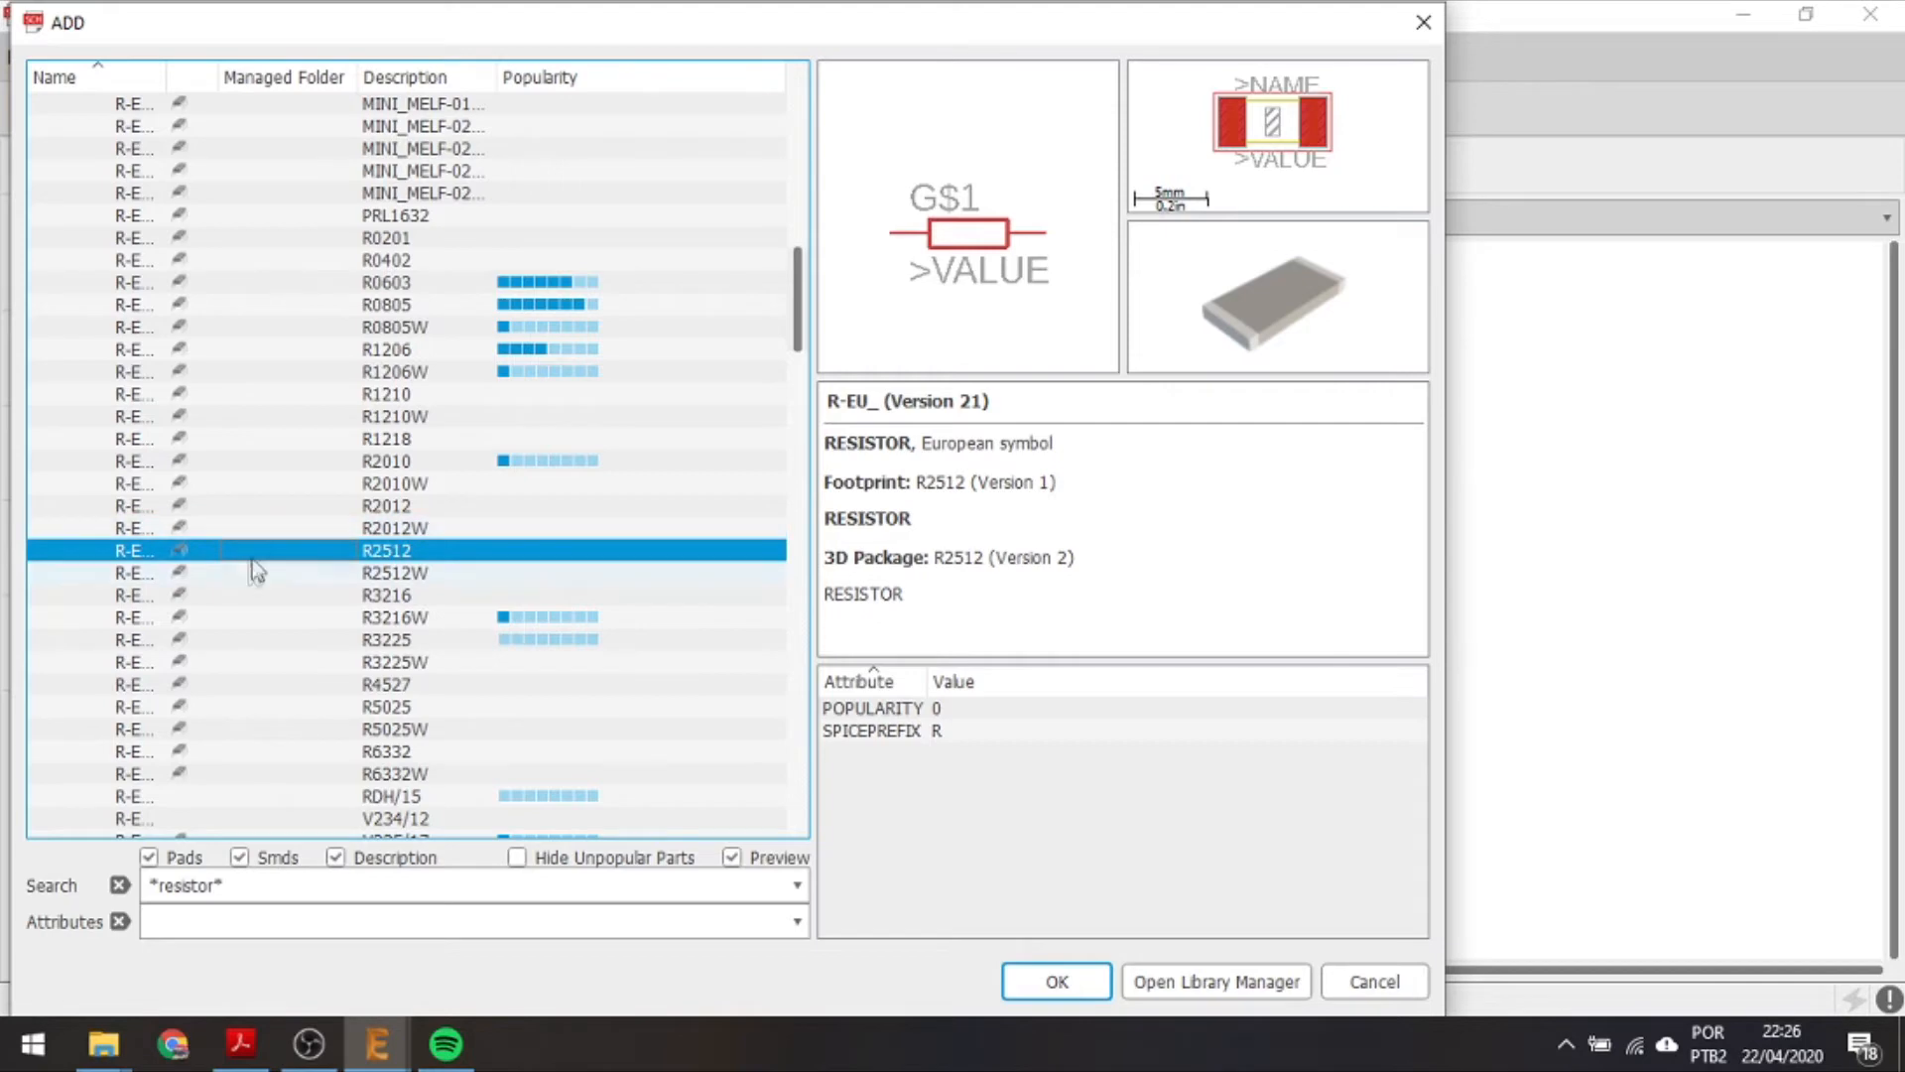
scroll(253, 521, up, 1)
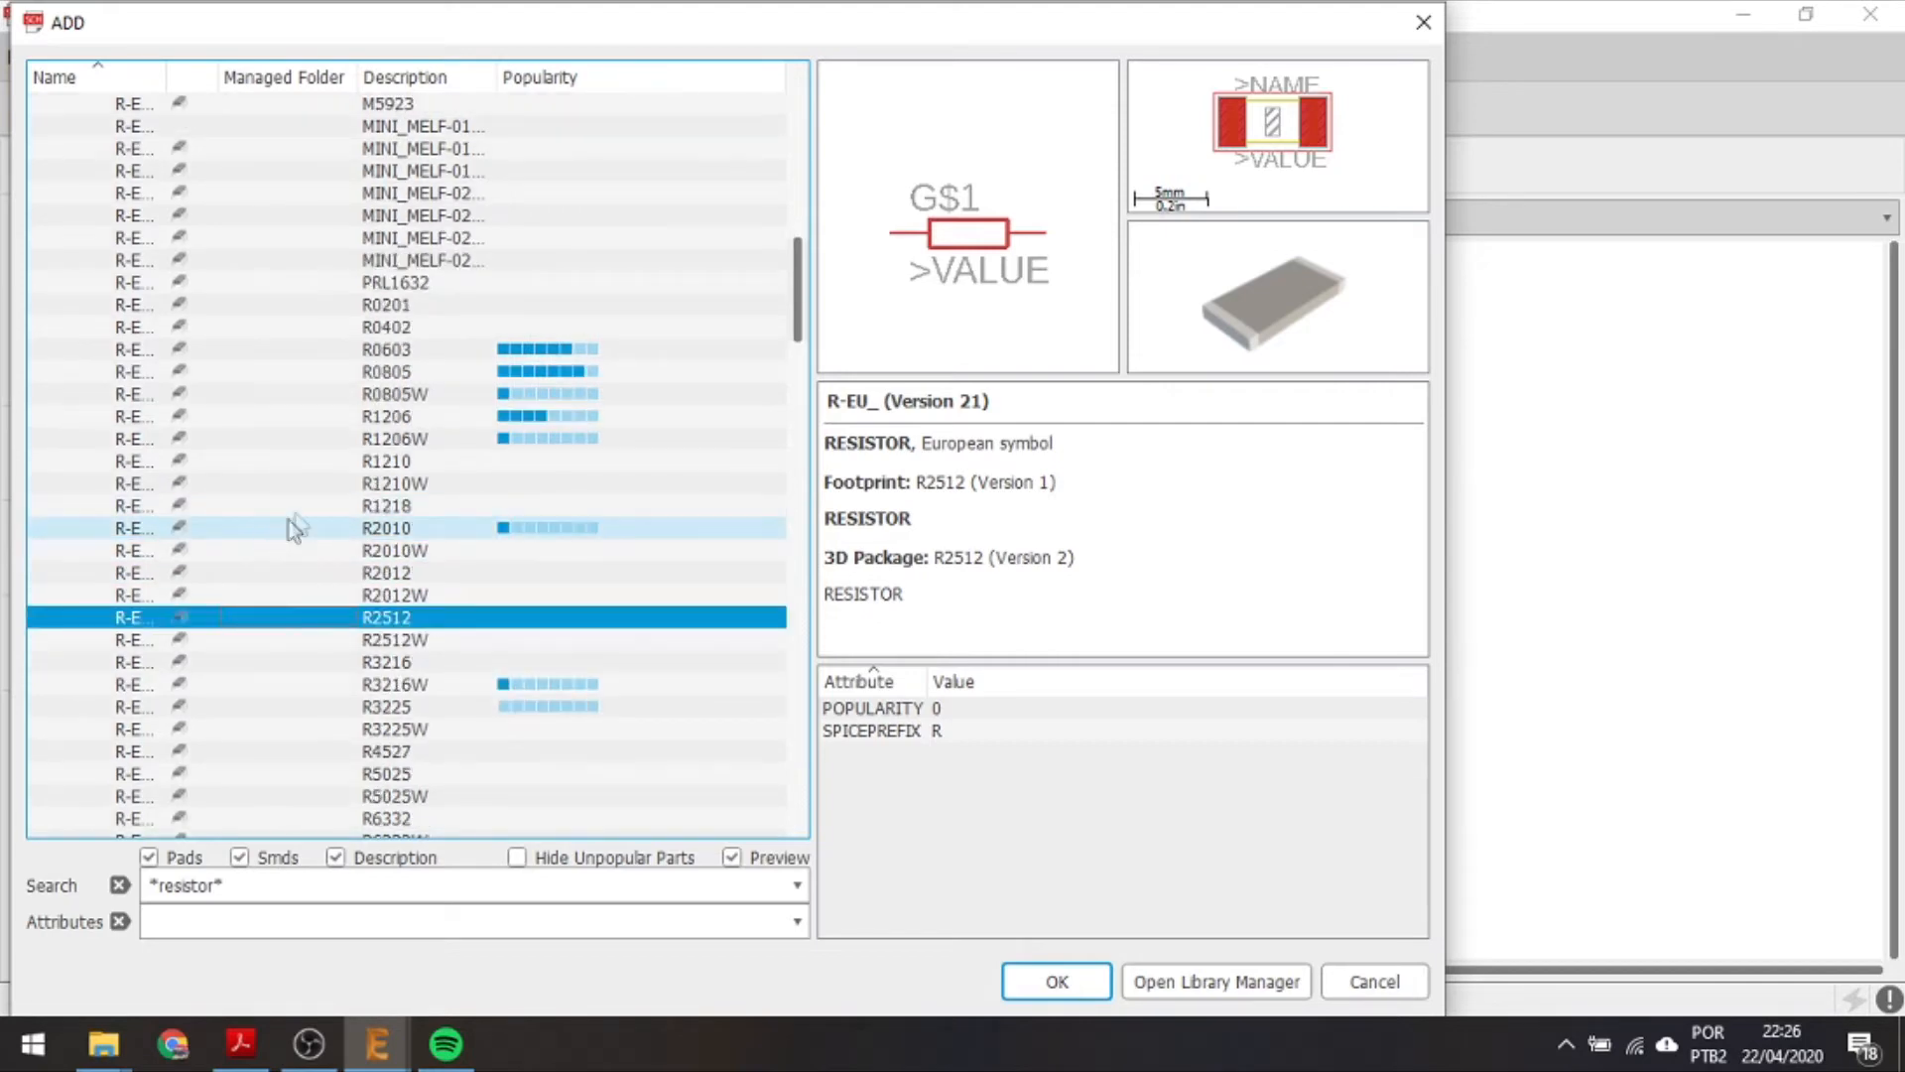
click(370, 374)
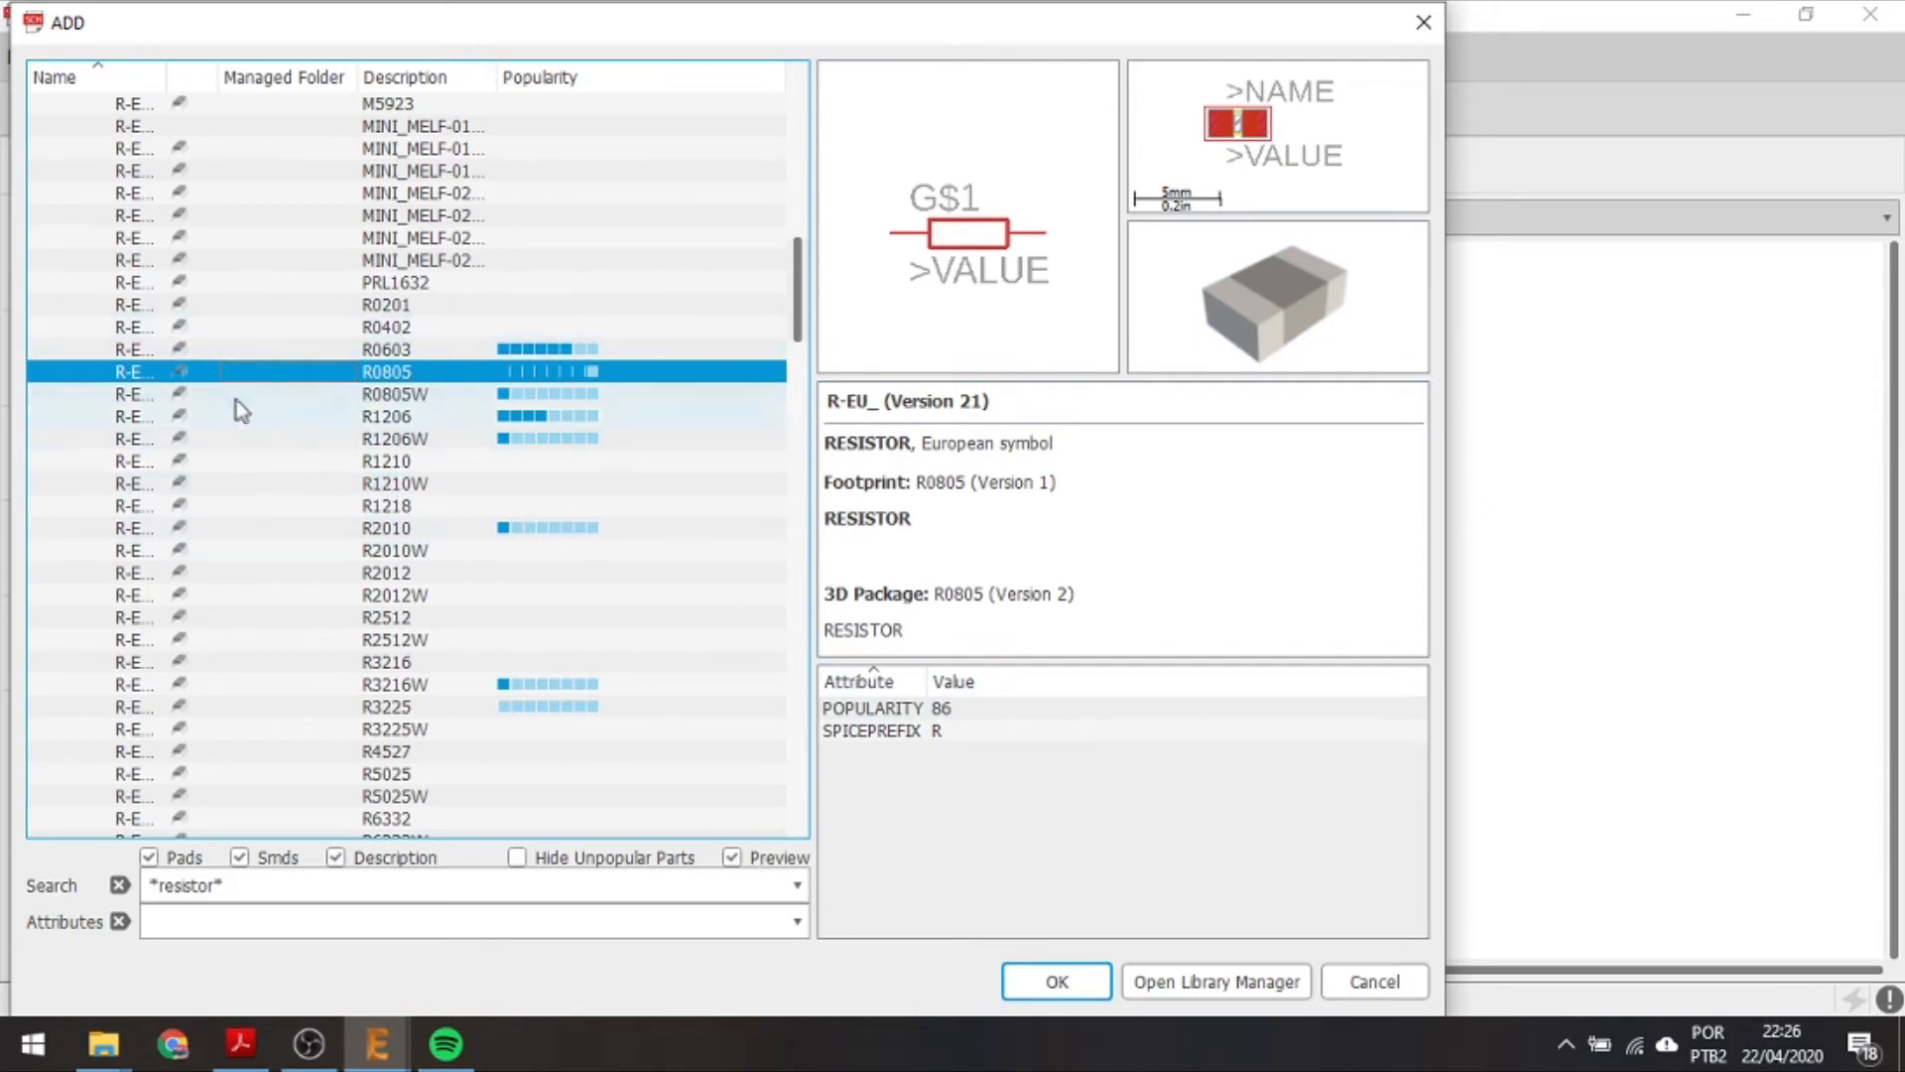
click(1053, 981)
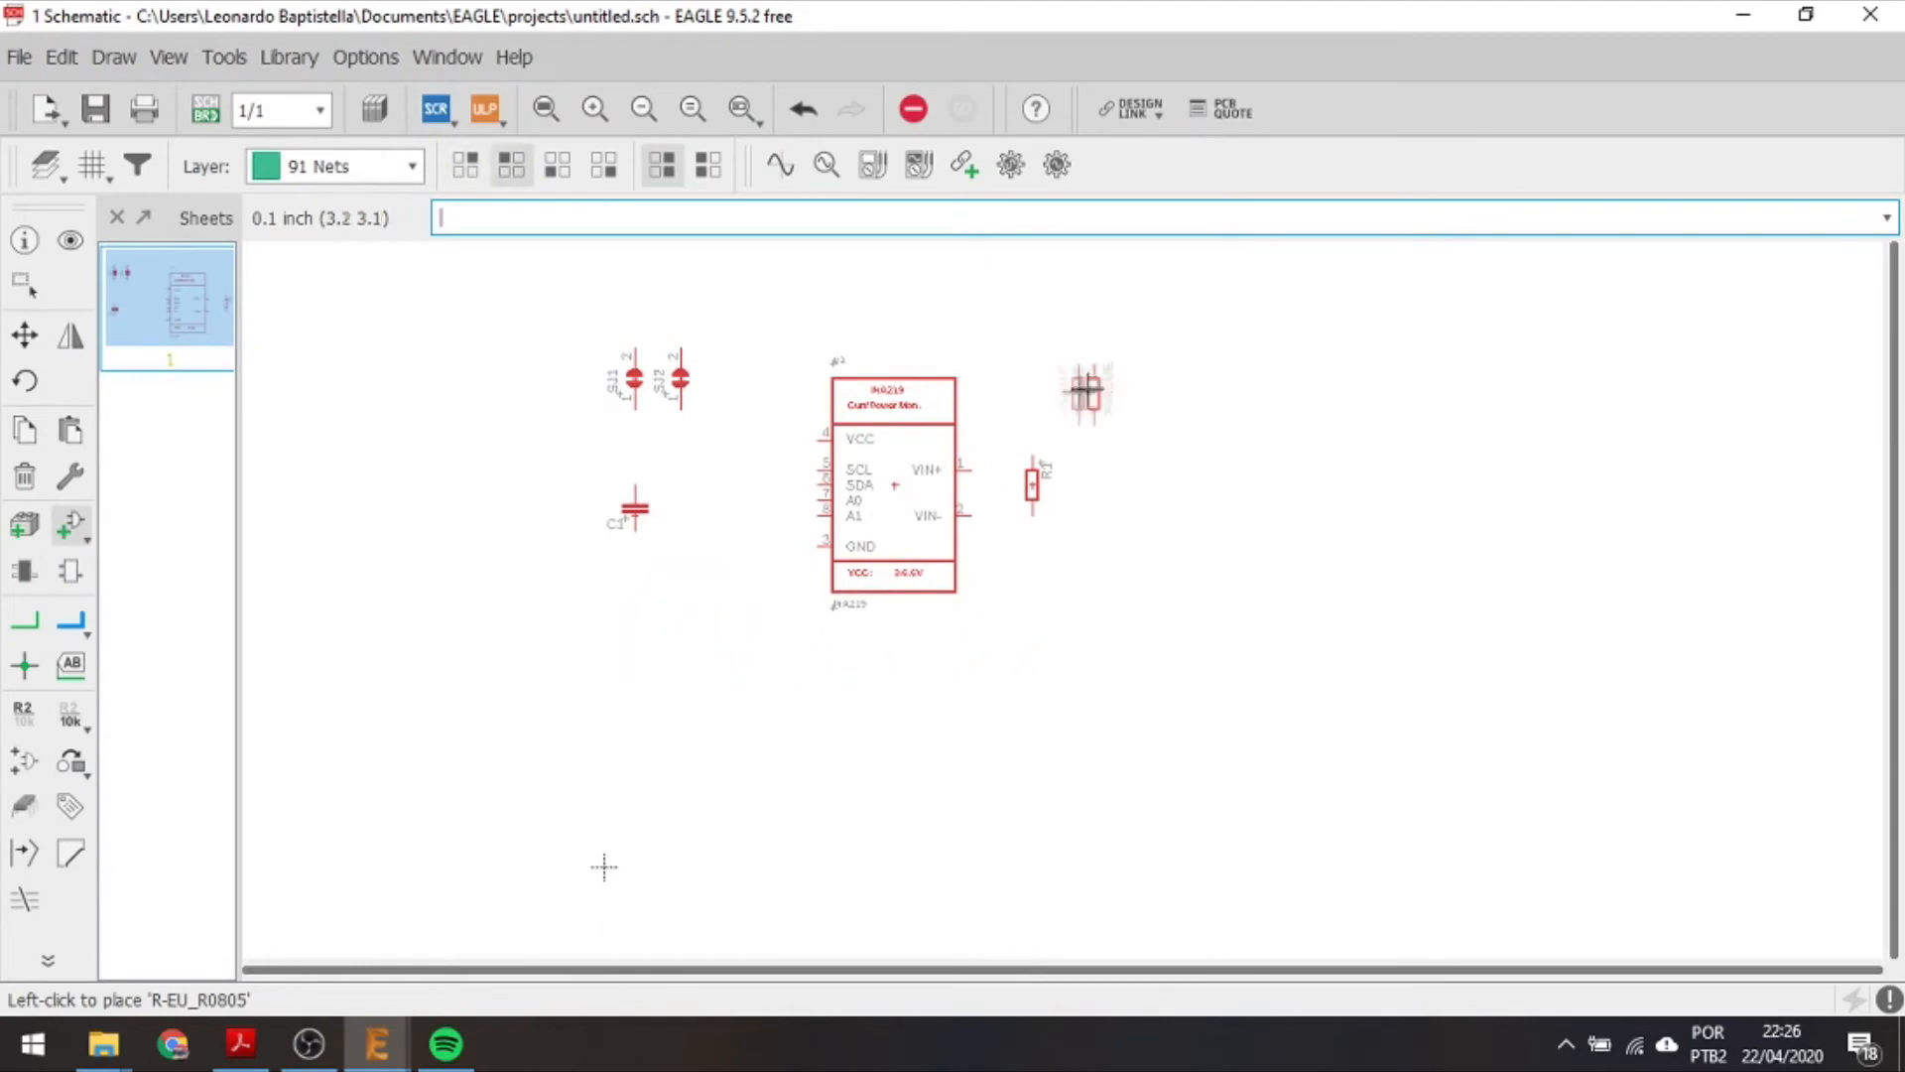
click(1195, 400)
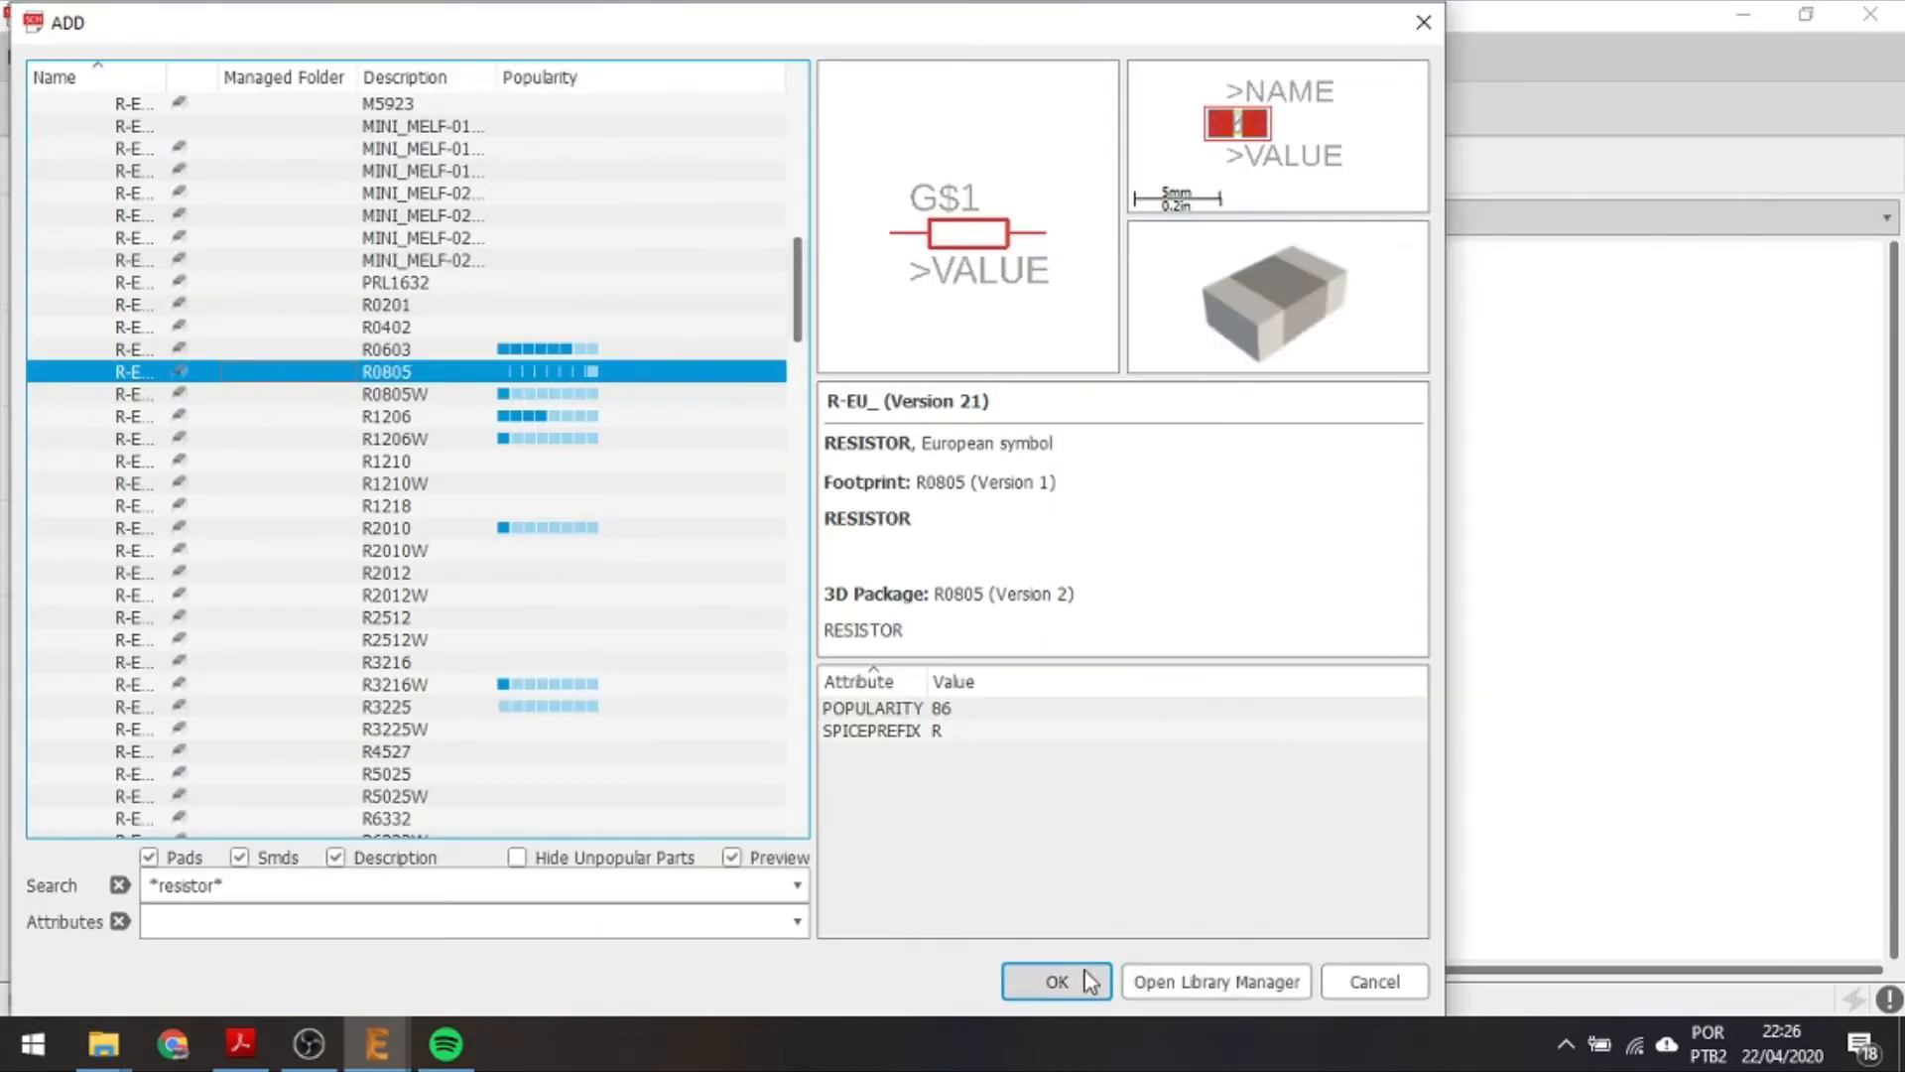
key(Escape)
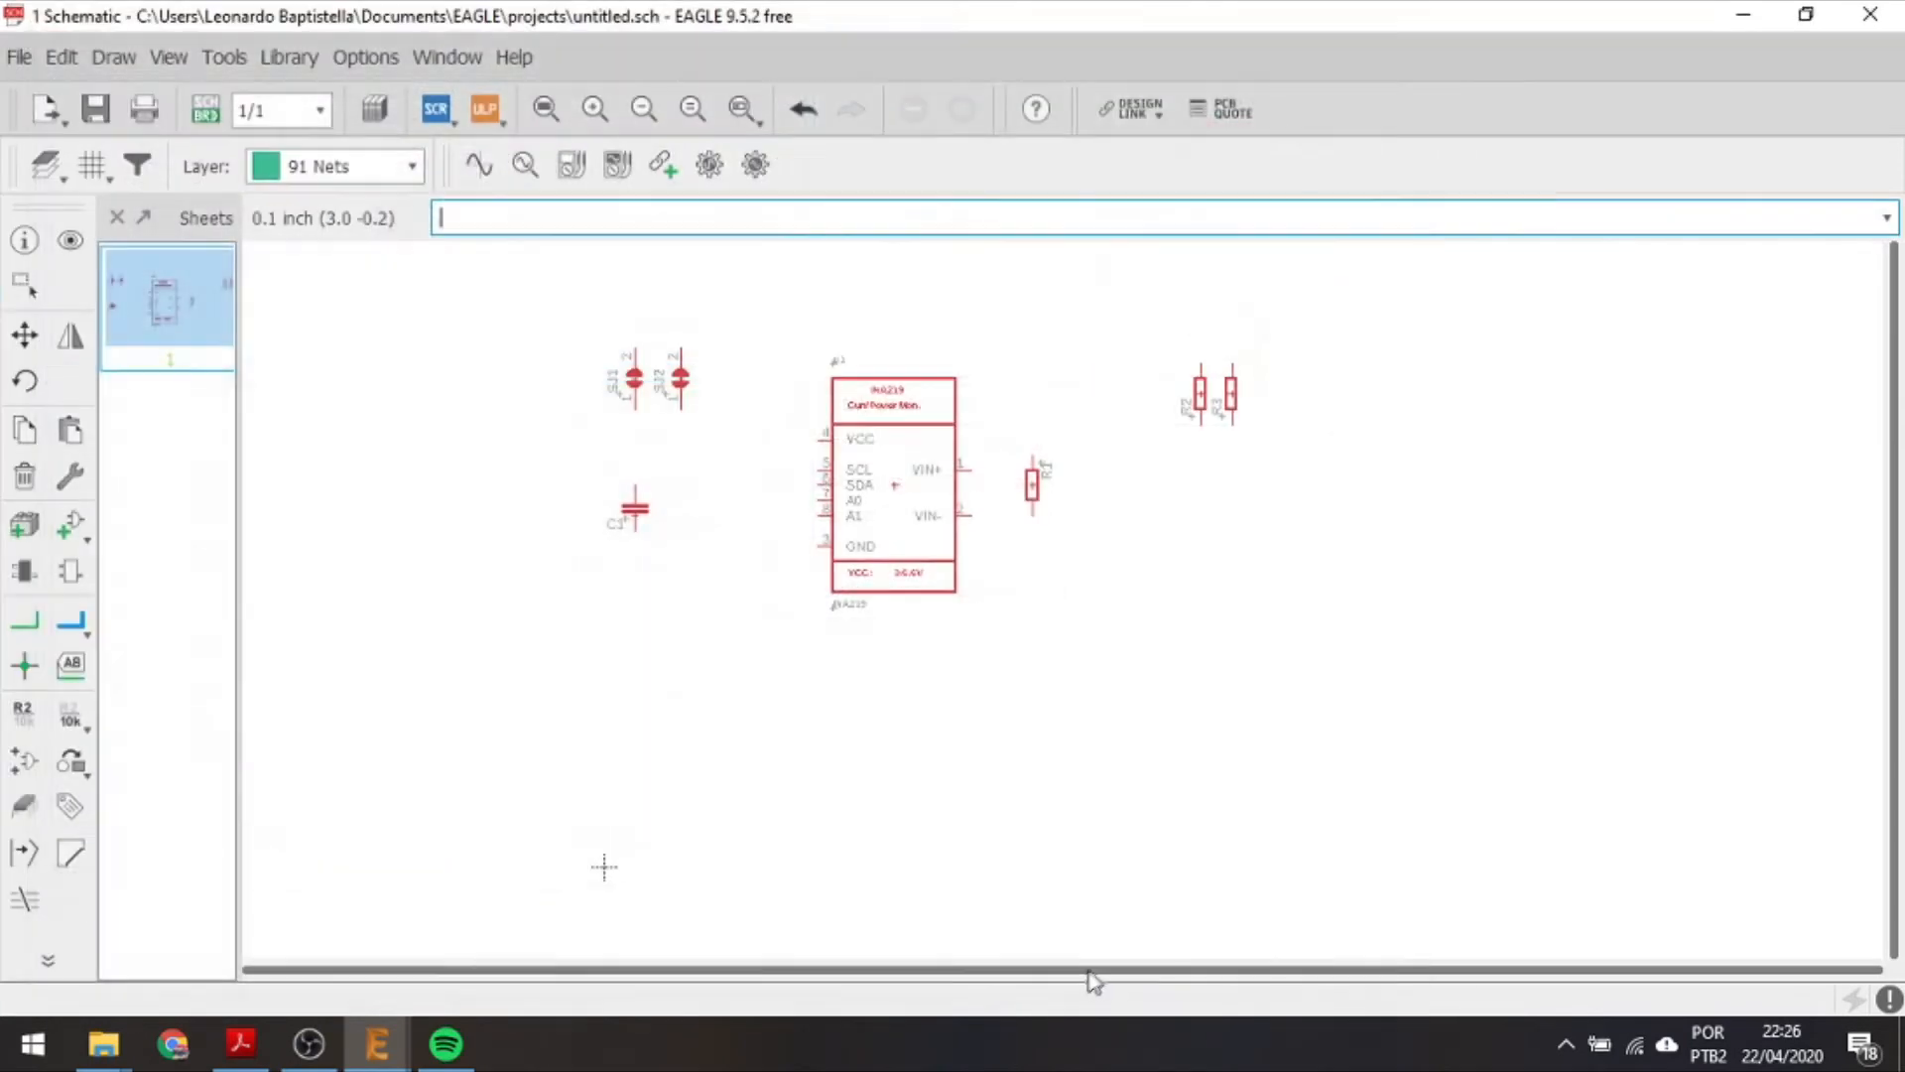
Reposition R1 next to the INA219 and fine-adjust it on the 0.01 inch grid so it is vertically centred between VIN+ and VIN-.
scroll(1215, 506, up, 1)
scroll(1187, 527, down, 1)
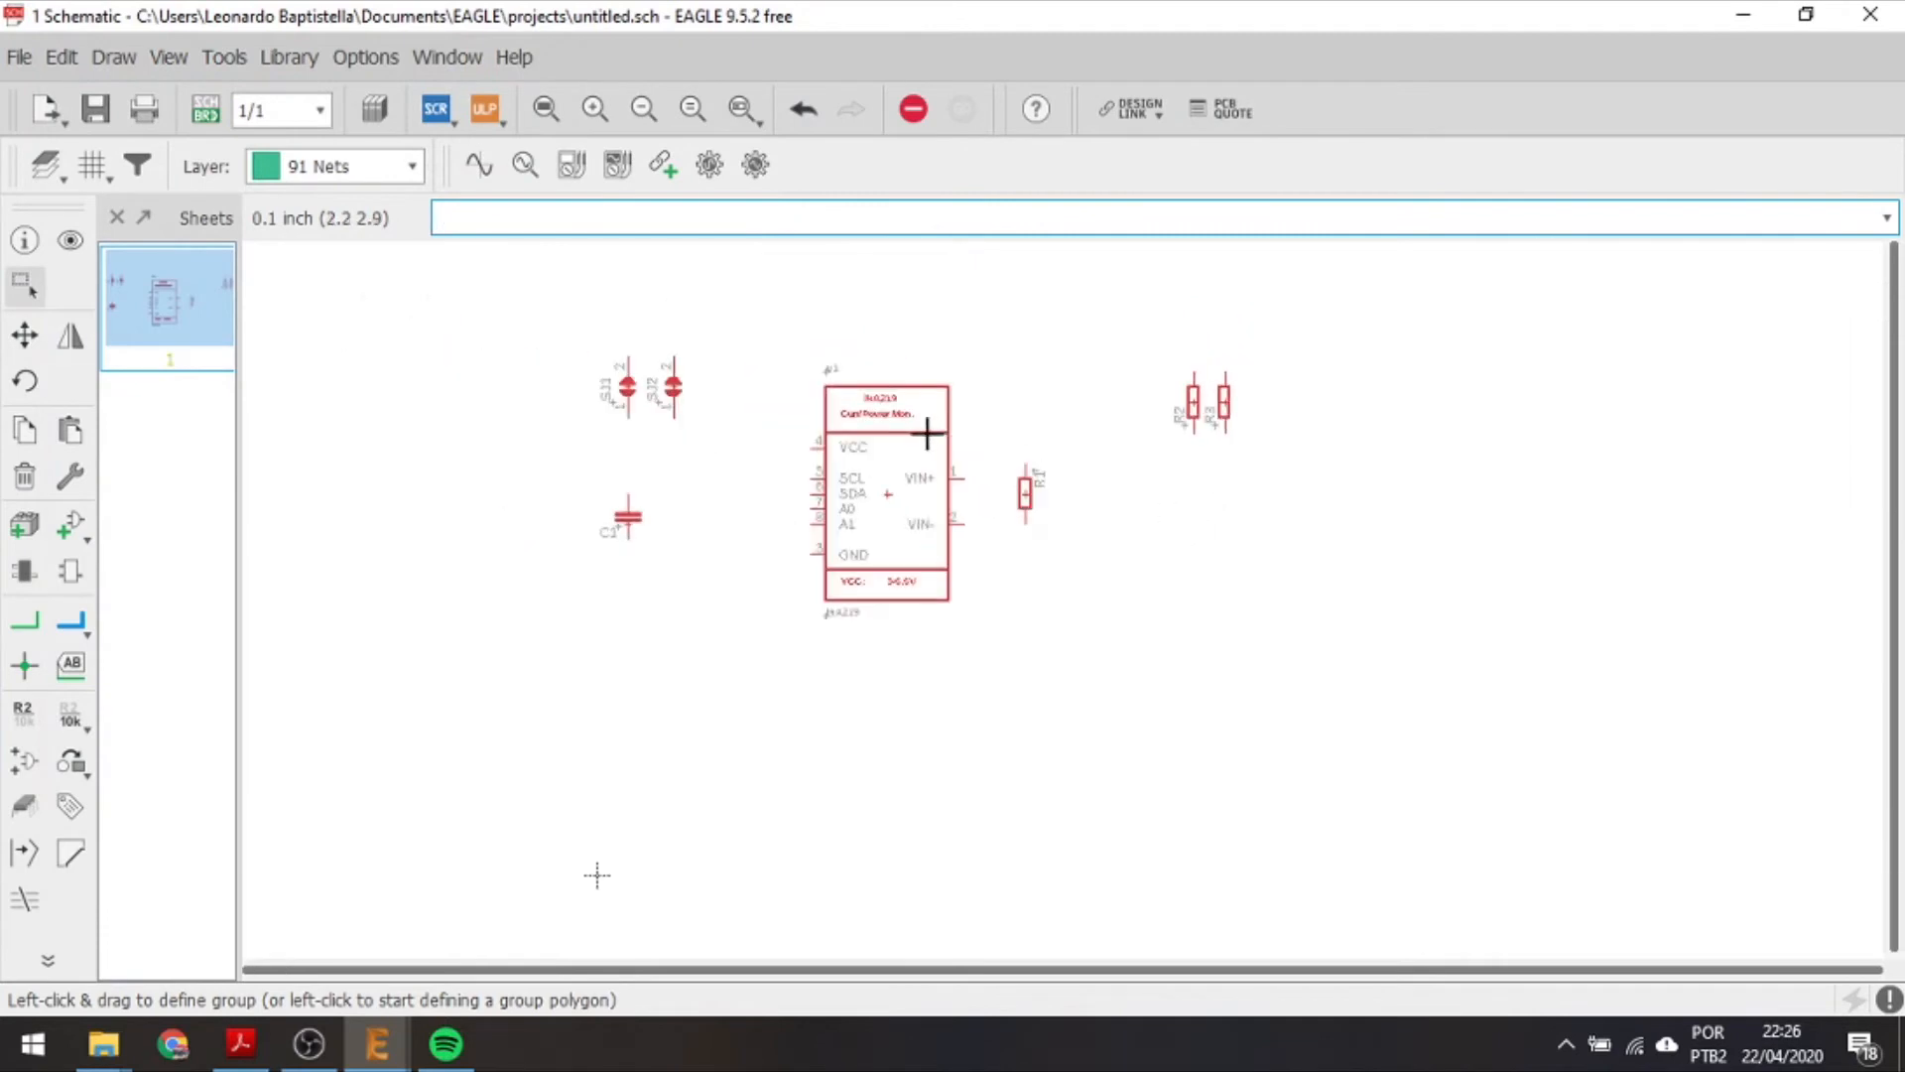
scroll(827, 463, up, 1)
key(F7)
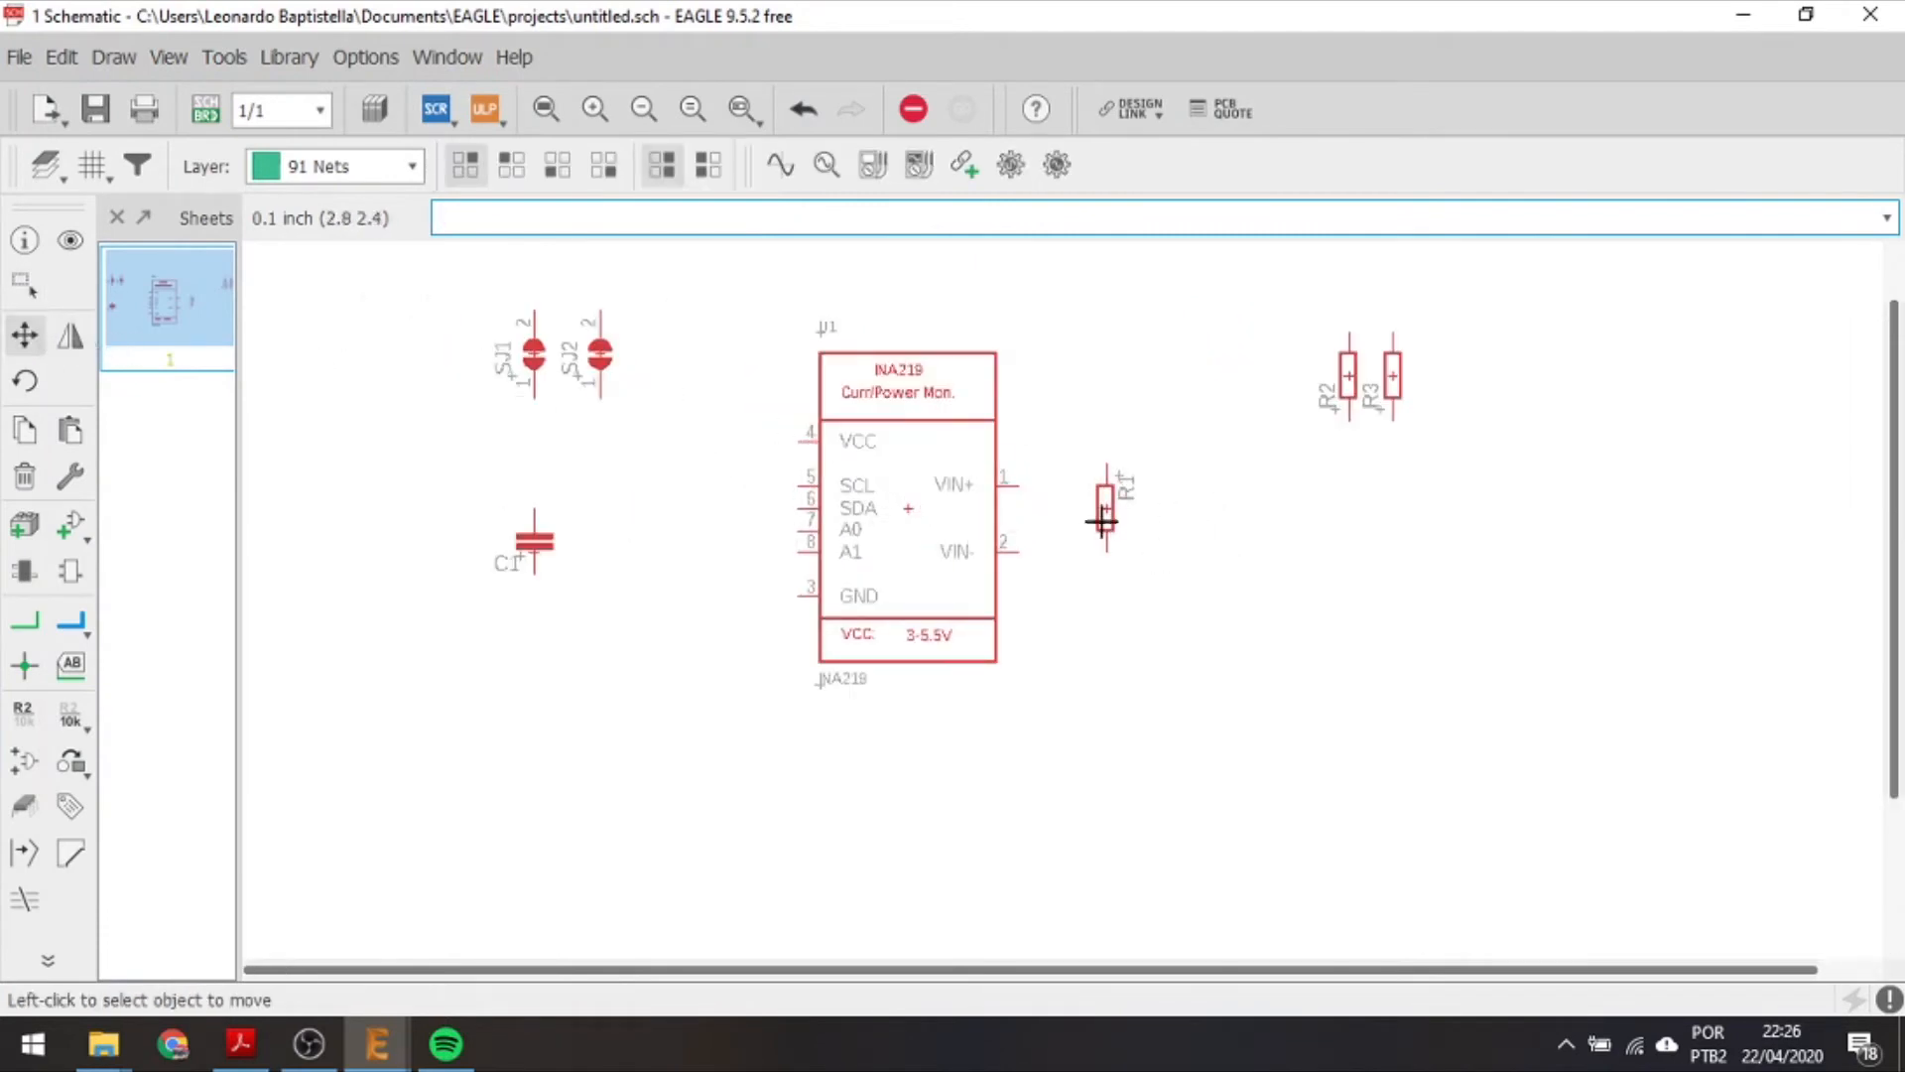
click(1103, 508)
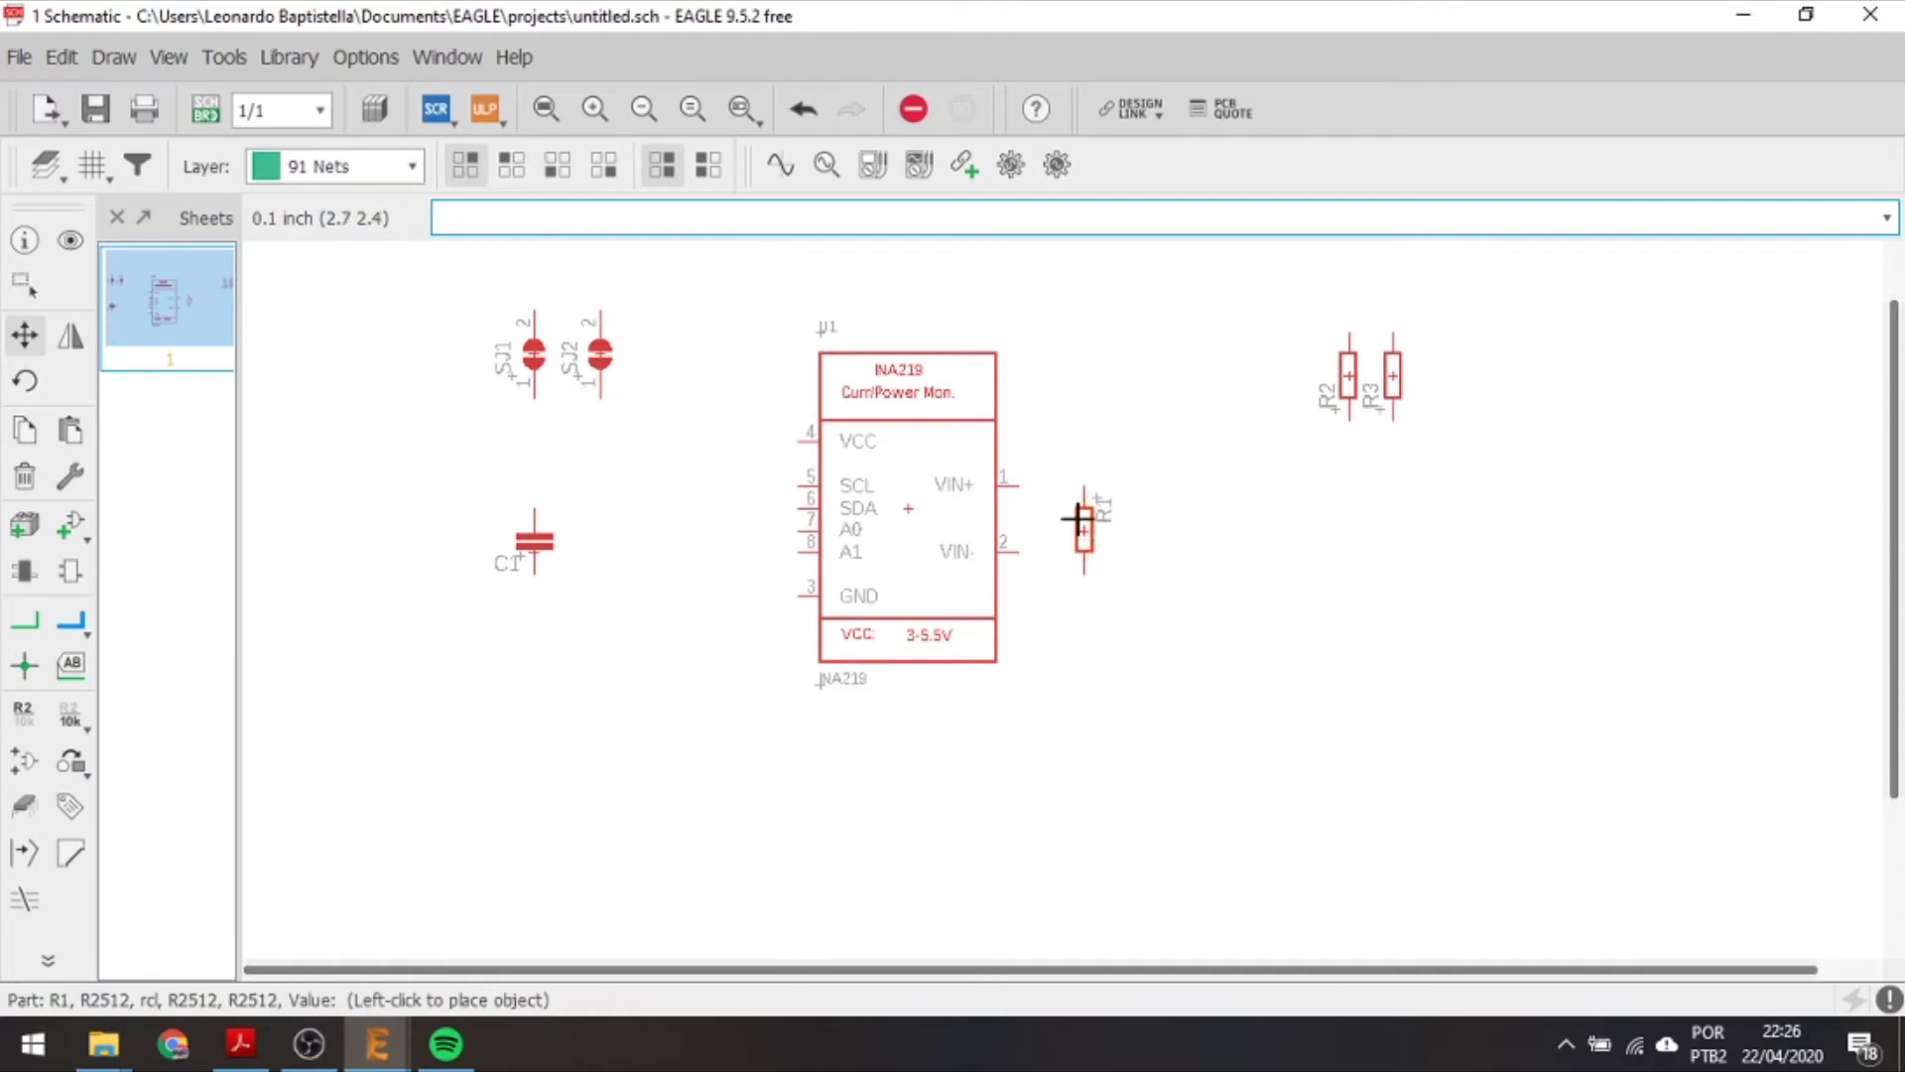
click(1061, 531)
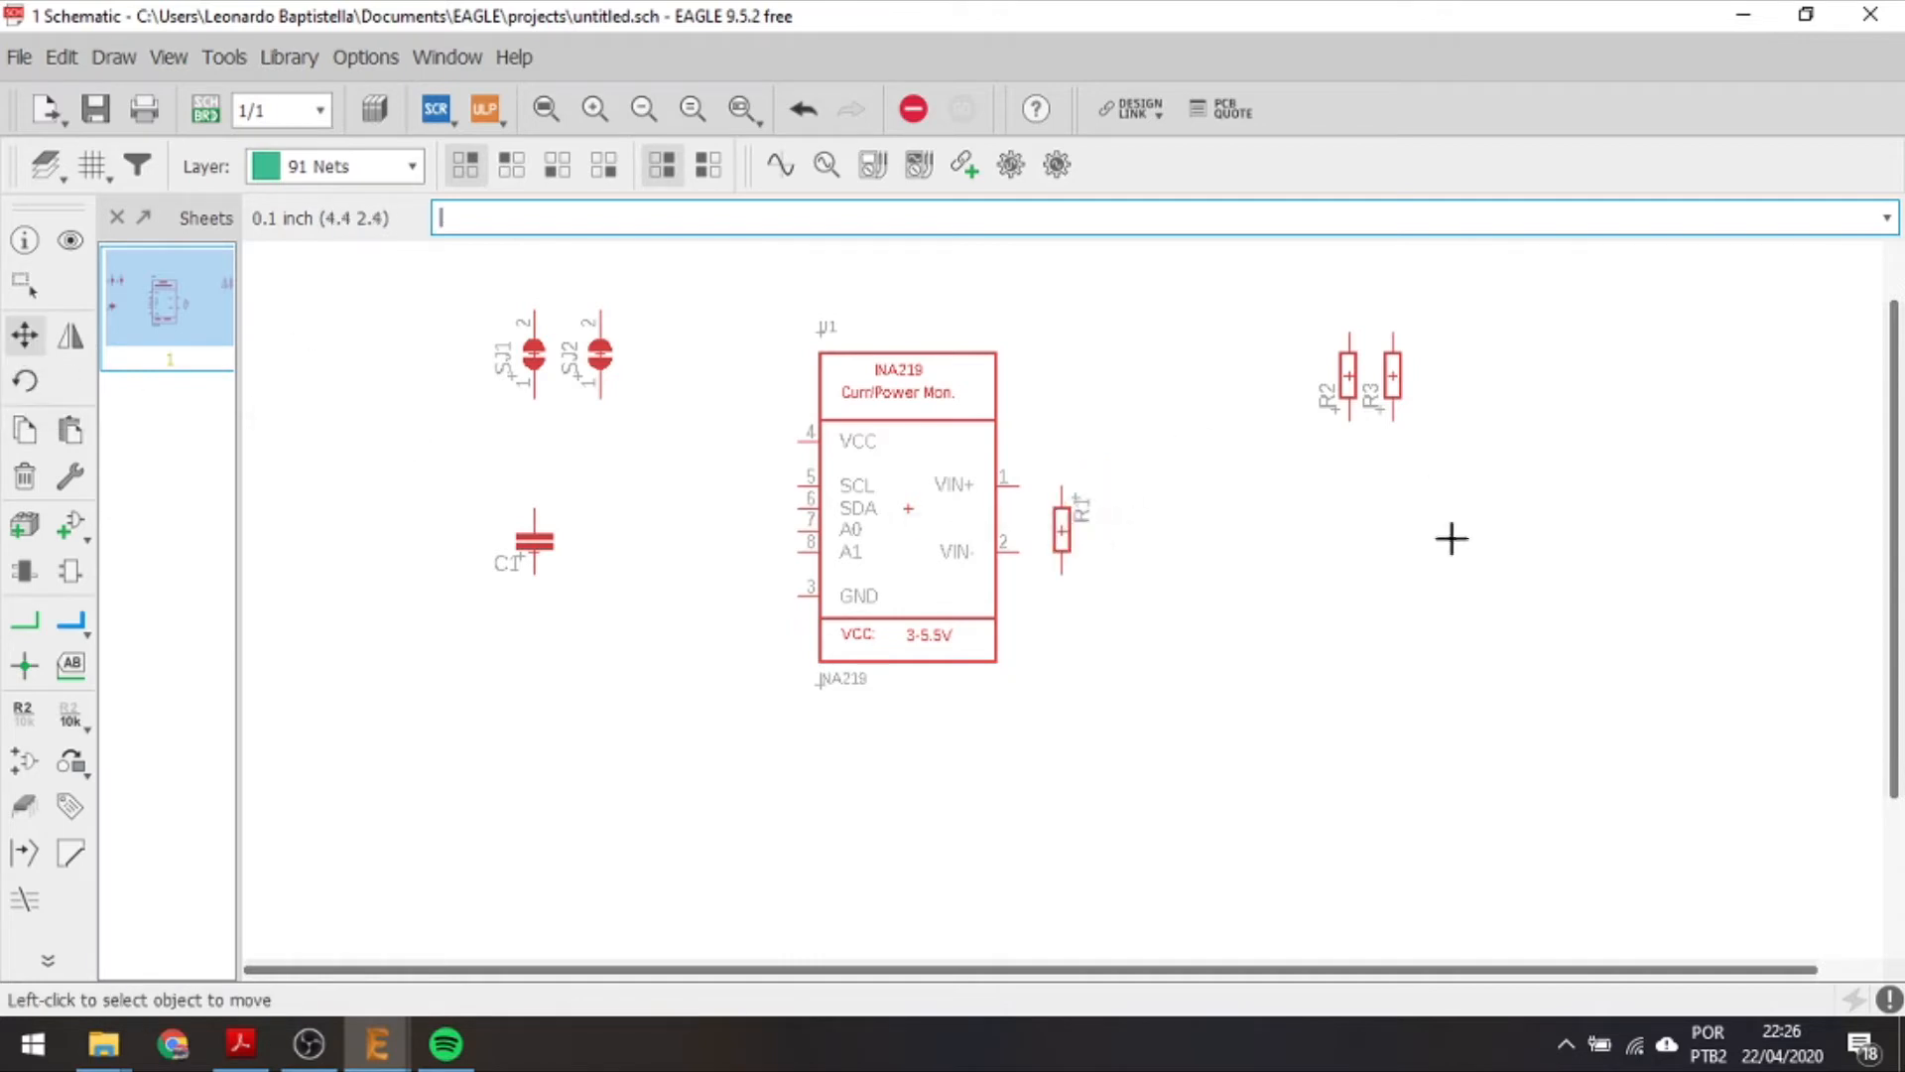
click(1067, 533)
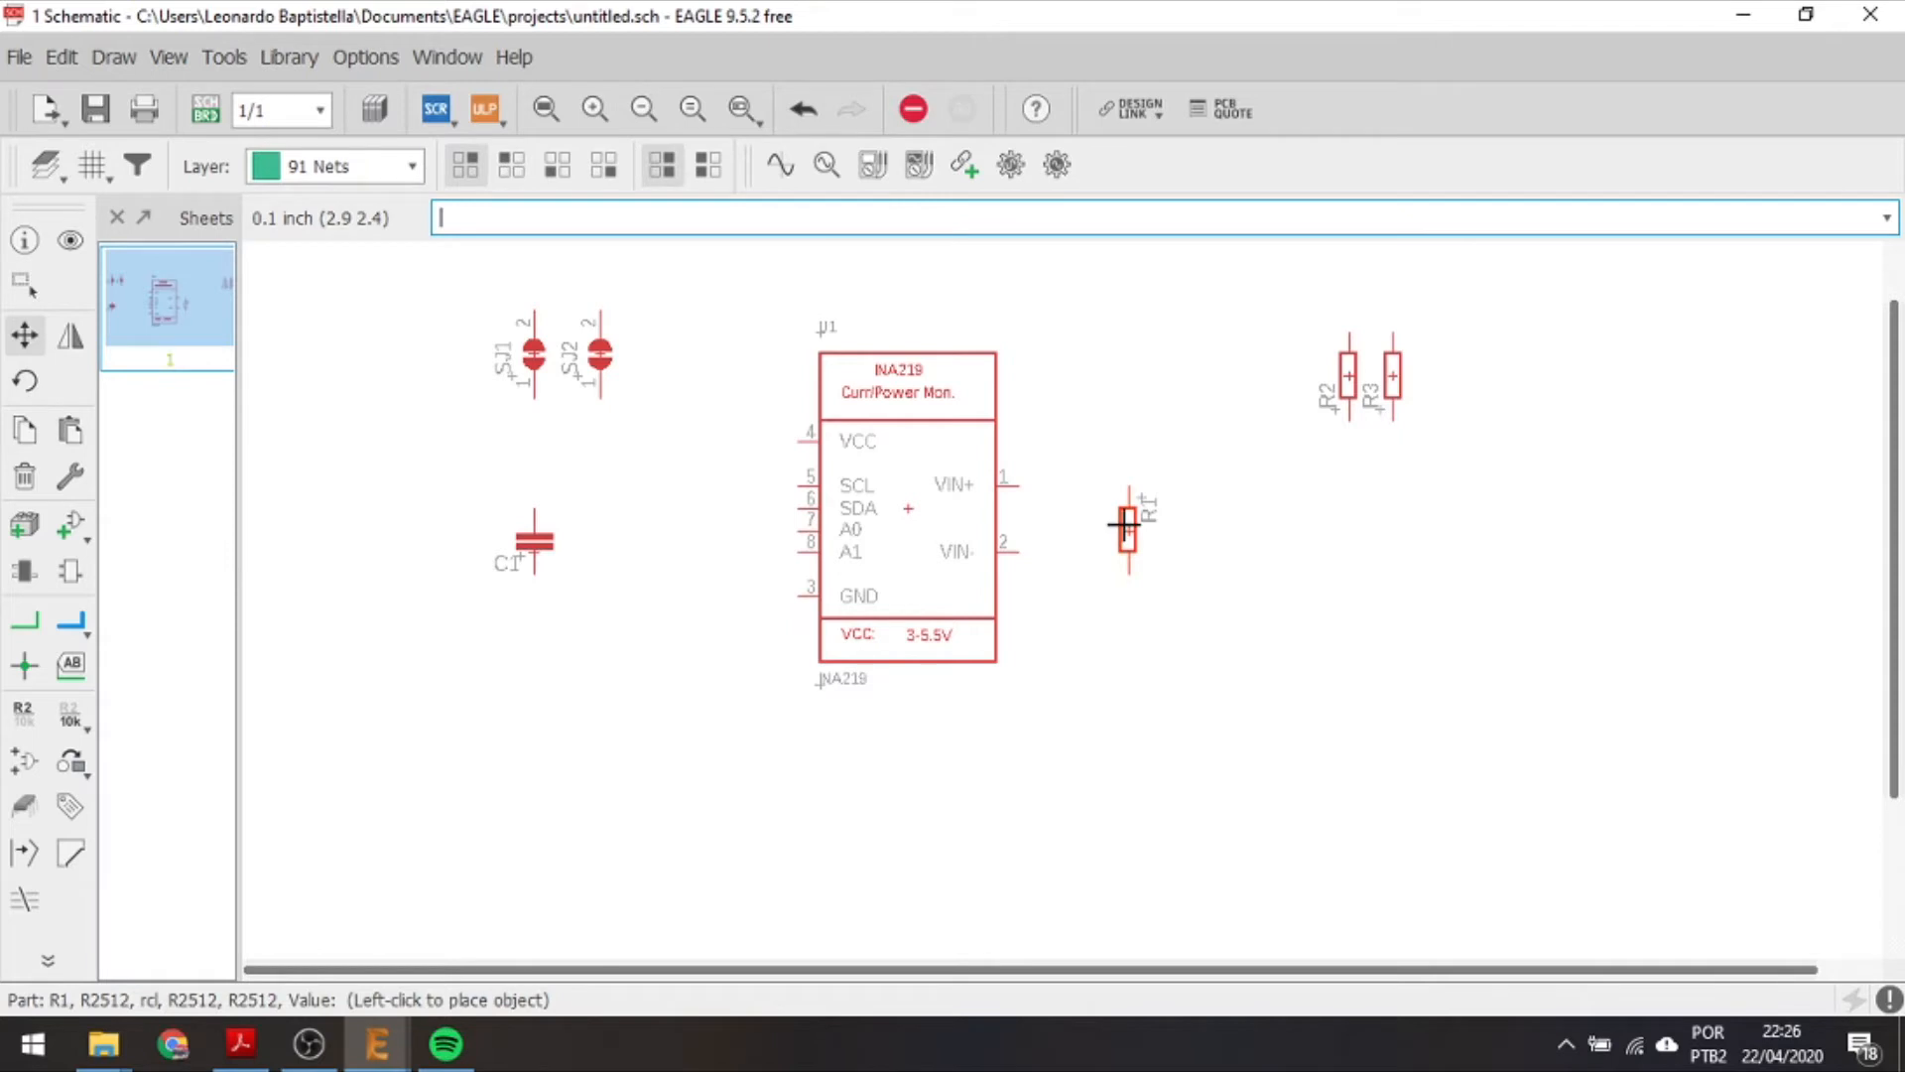
click(1103, 533)
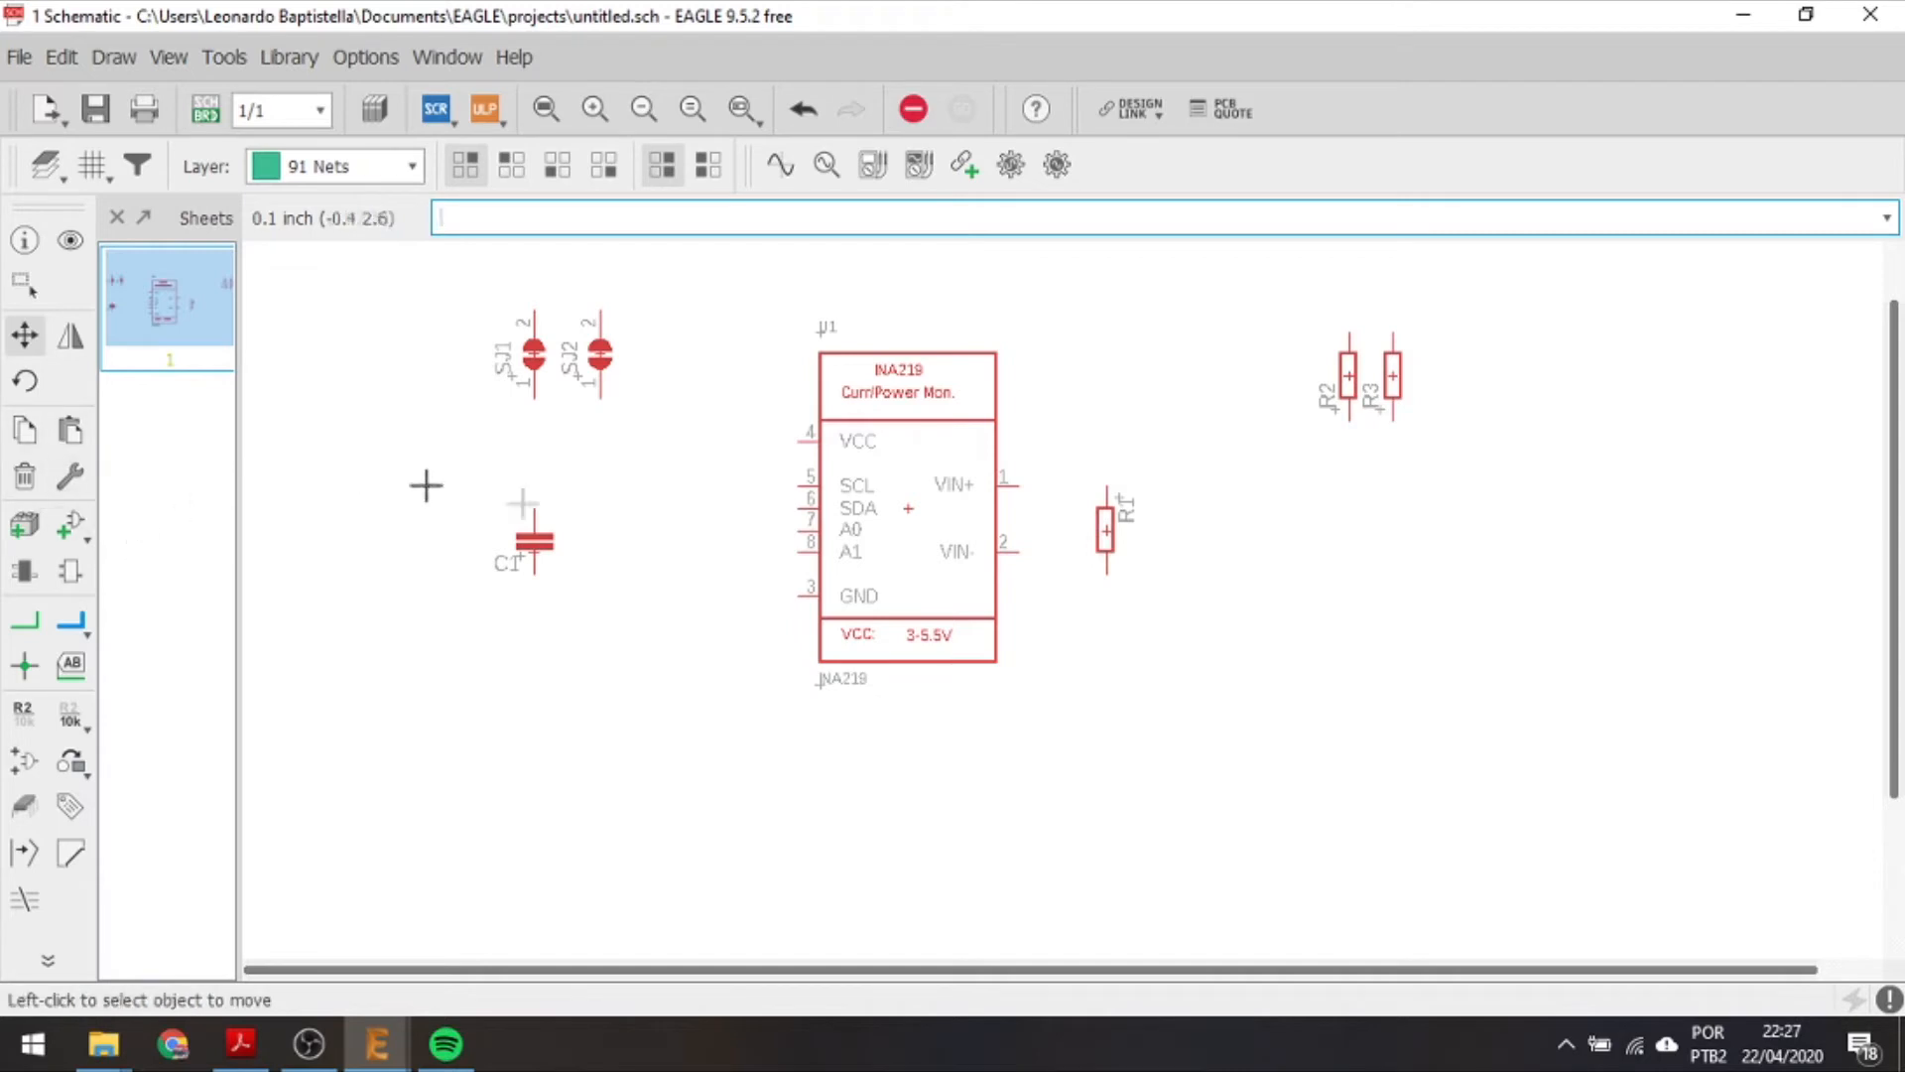
click(1104, 545)
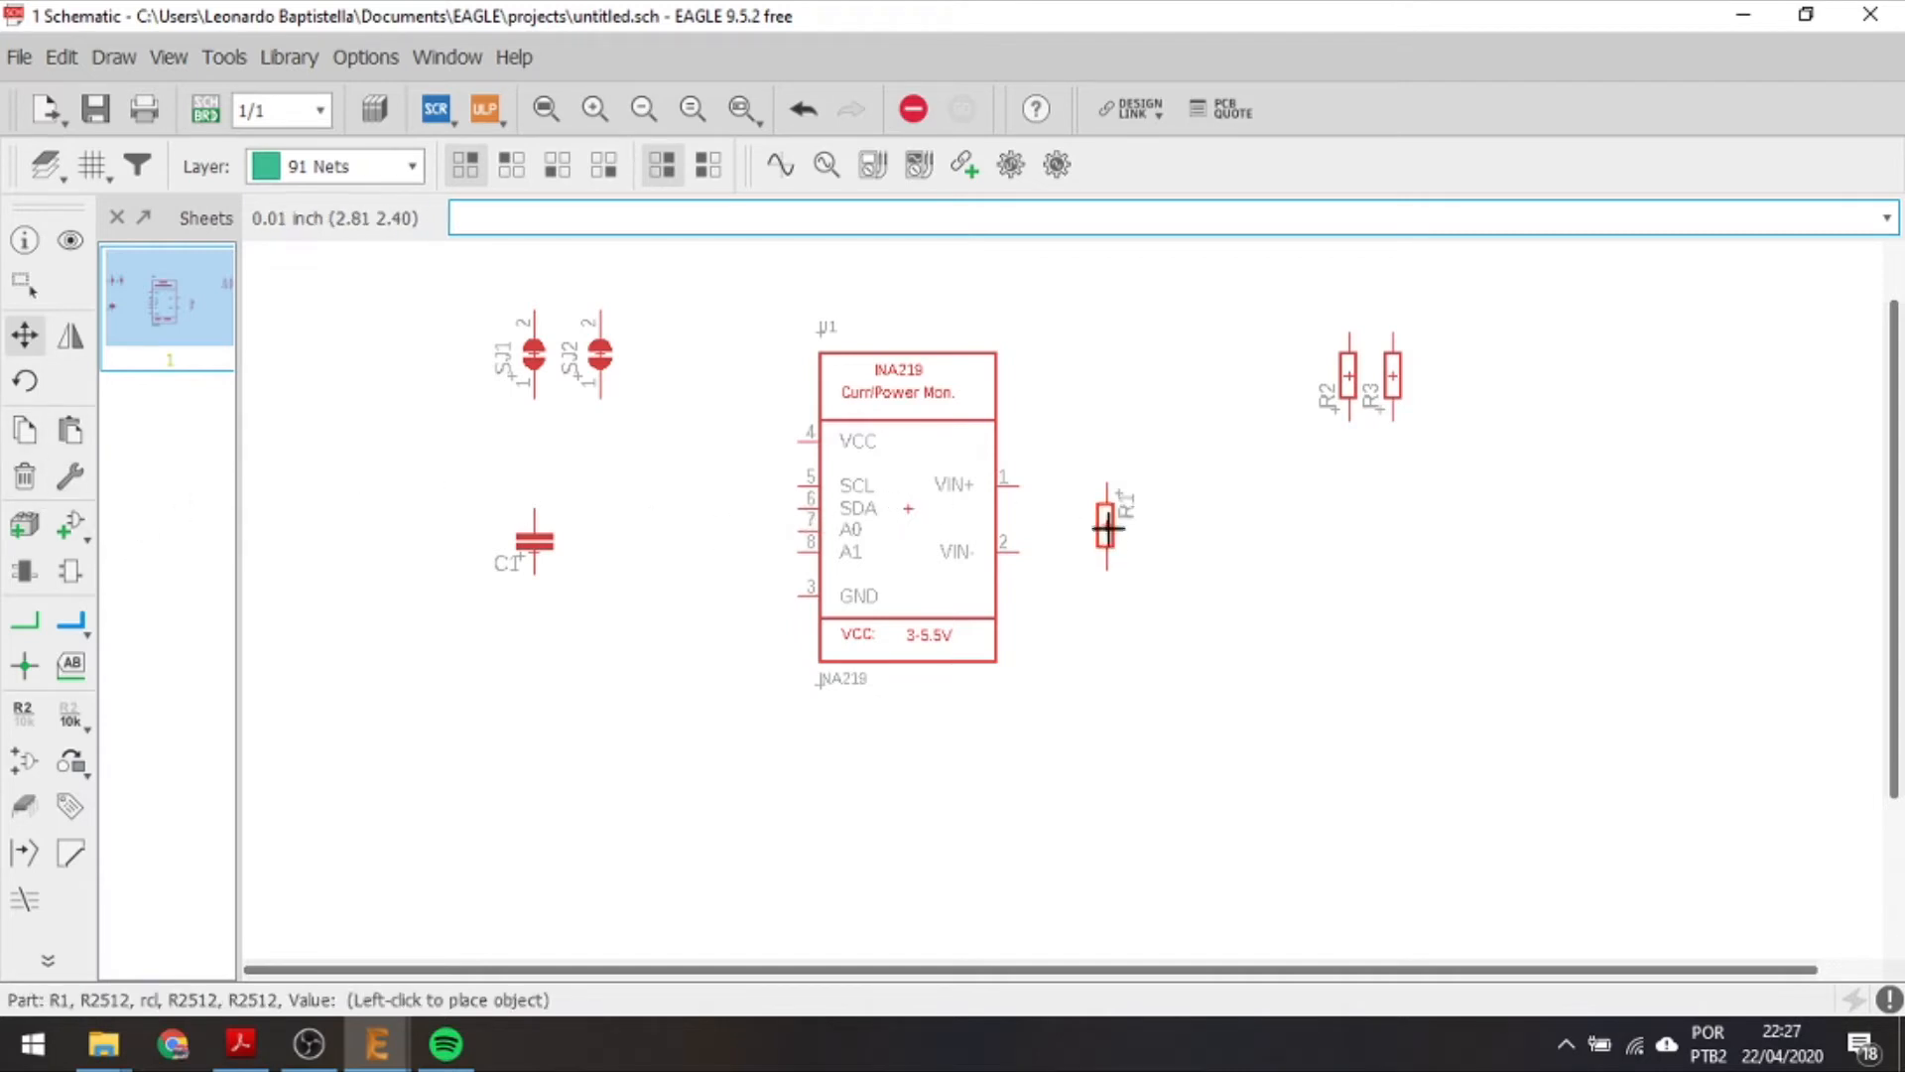
click(1105, 522)
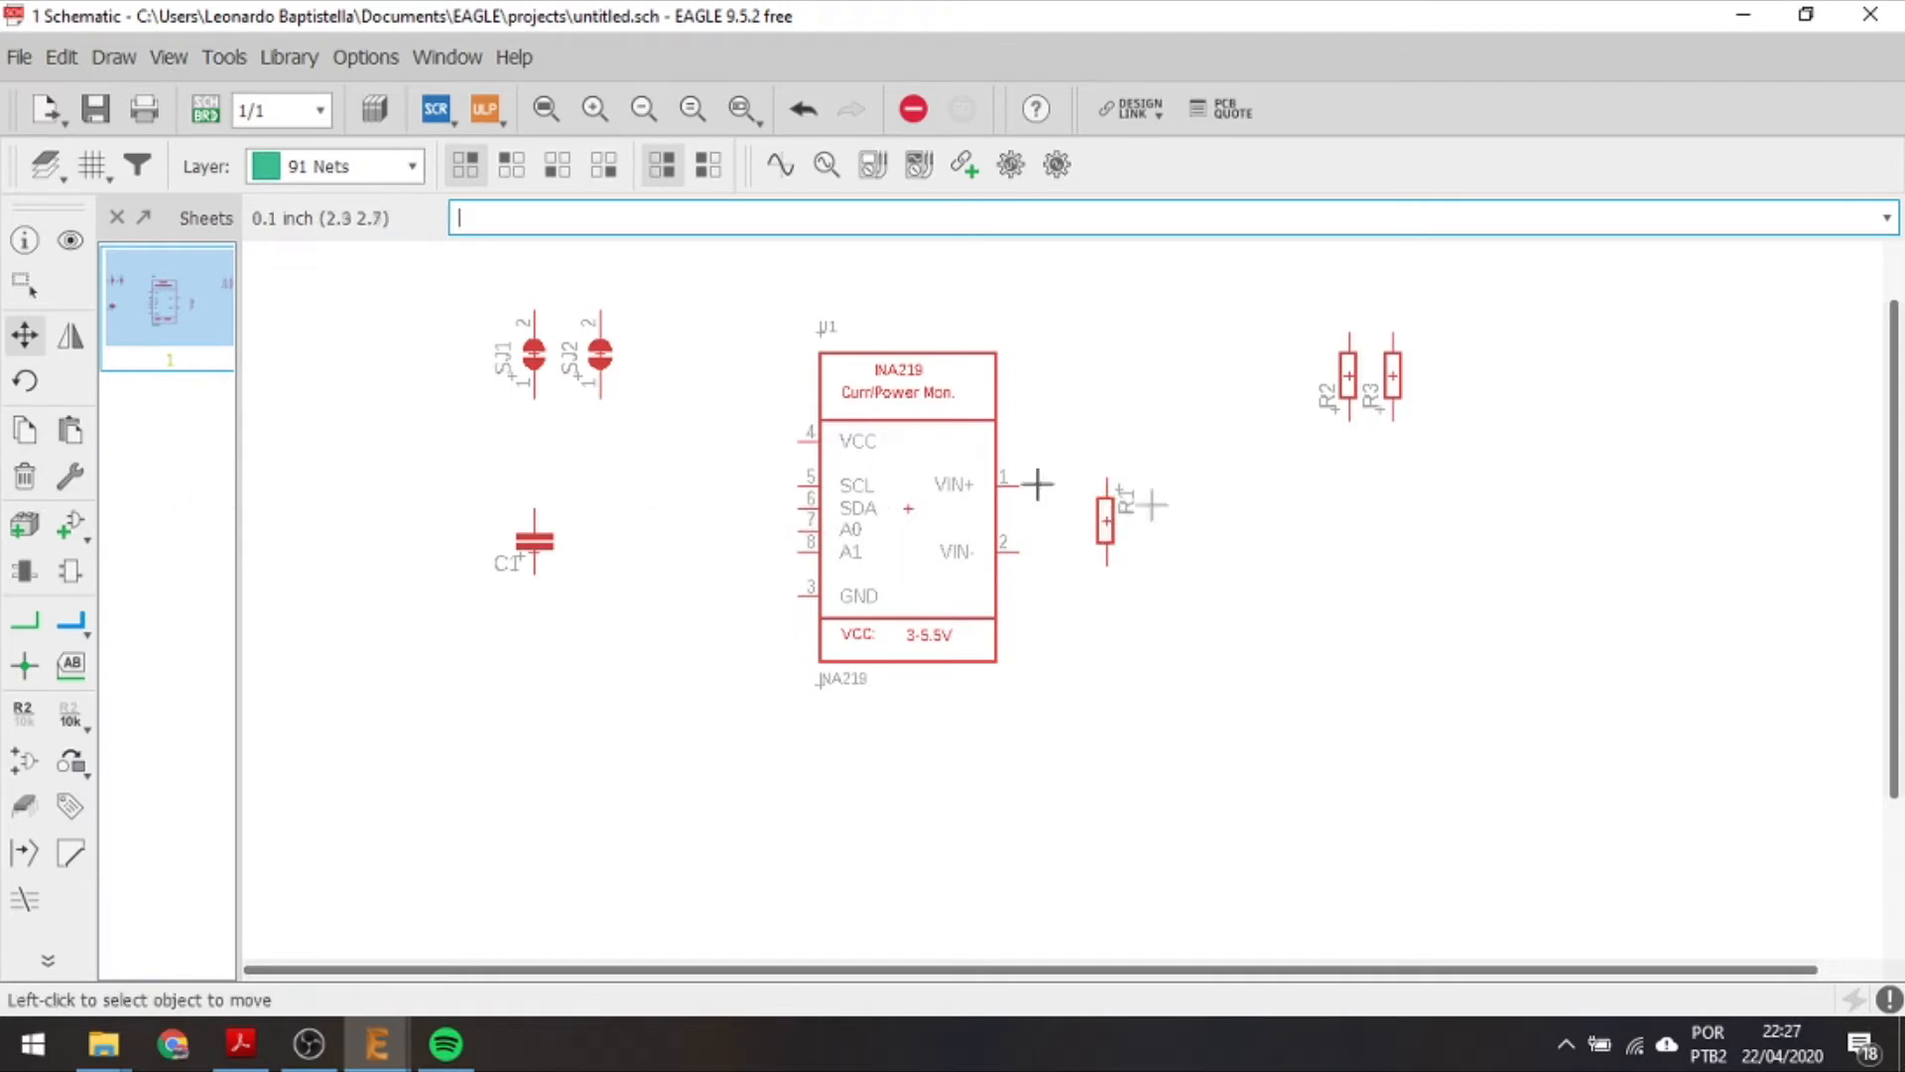
Draw nets connecting VIN+ to R1's upper pin and VIN- to R1's lower pin.
click(24, 625)
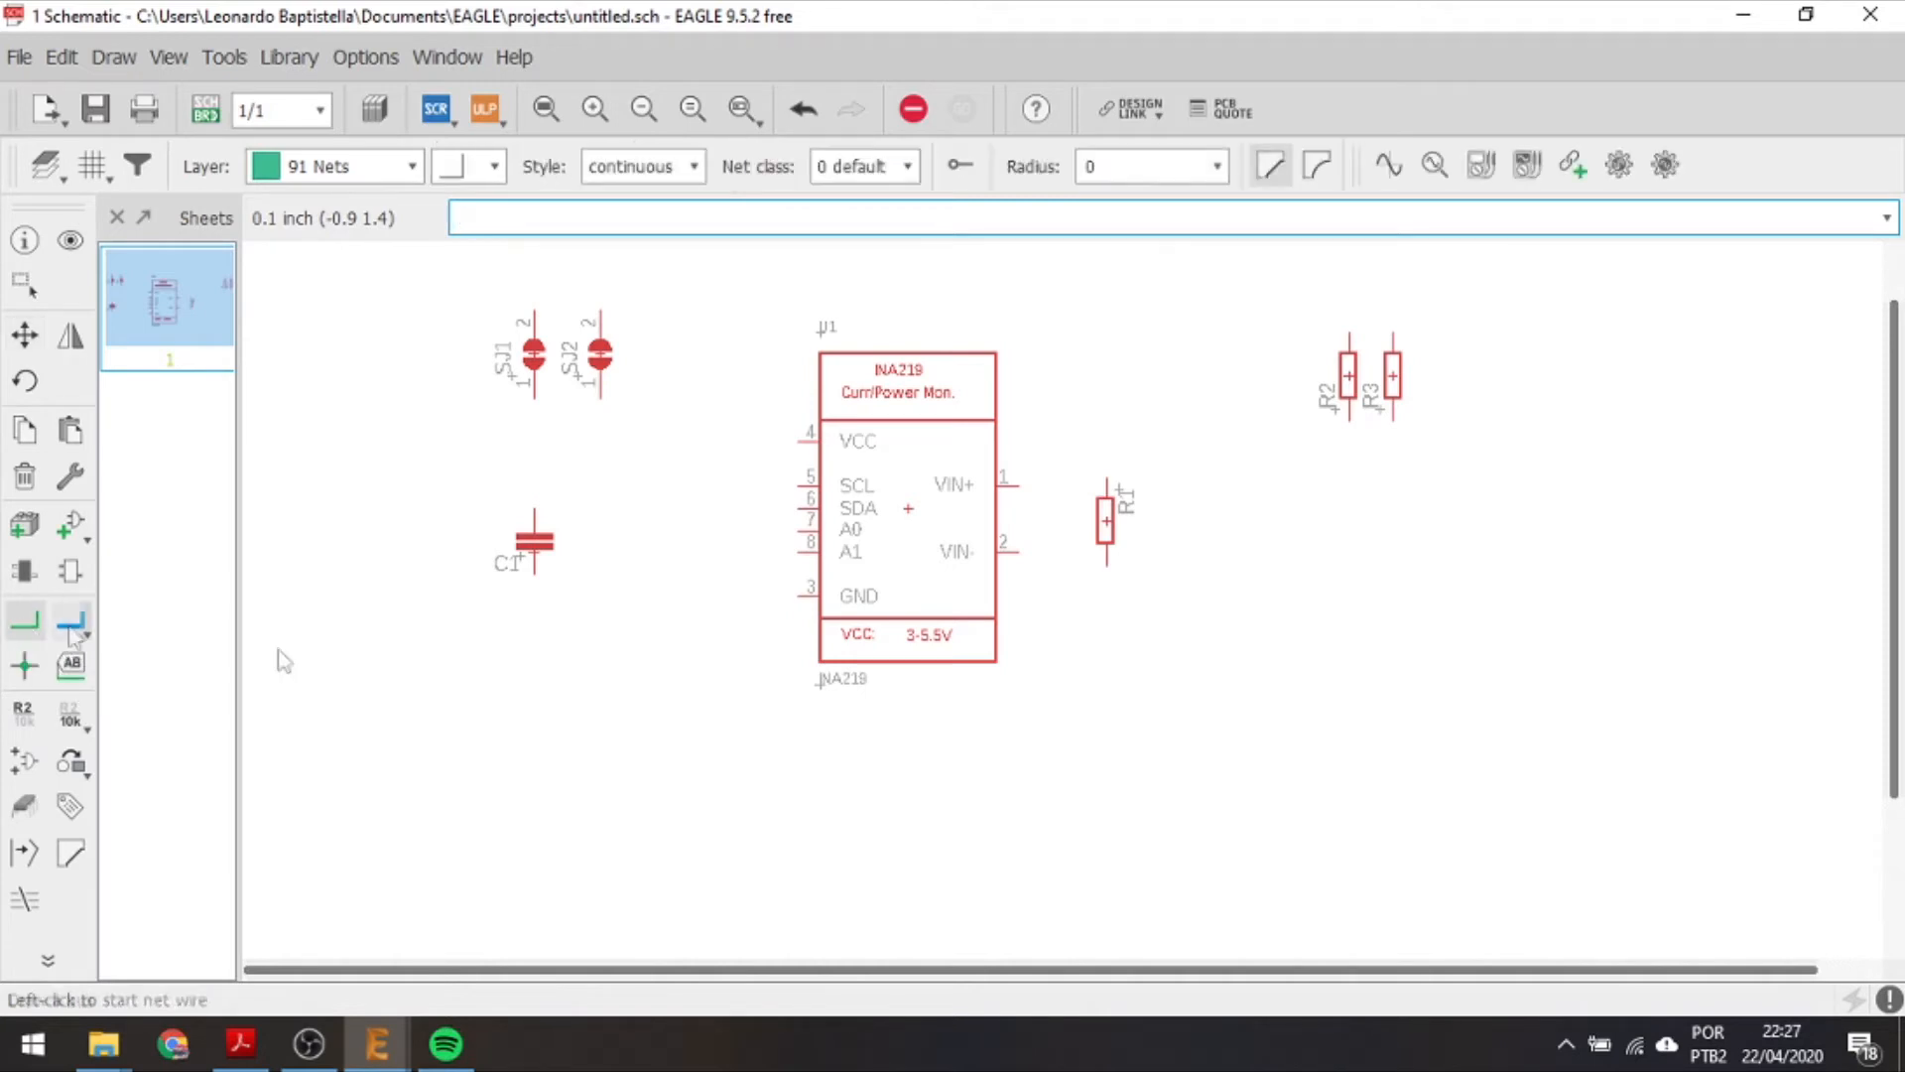
click(1037, 479)
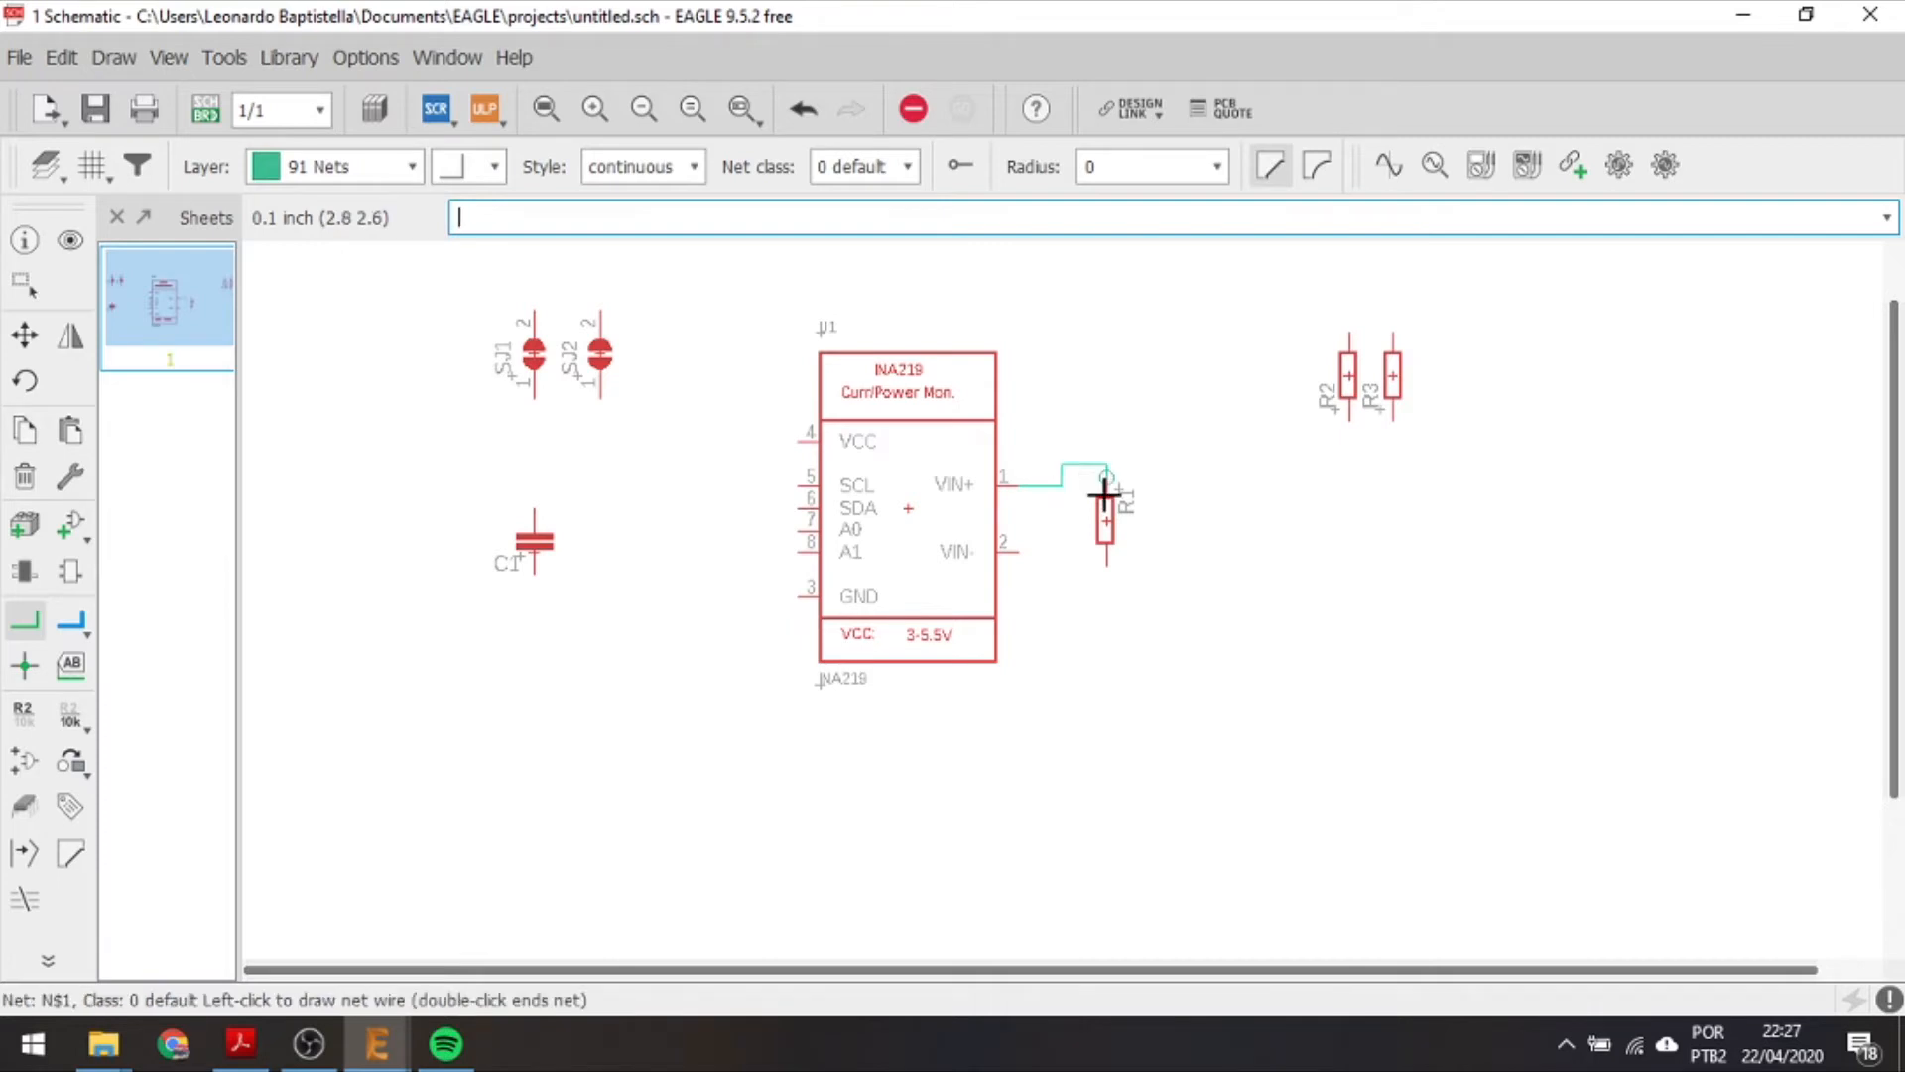
click(1106, 486)
click(1042, 551)
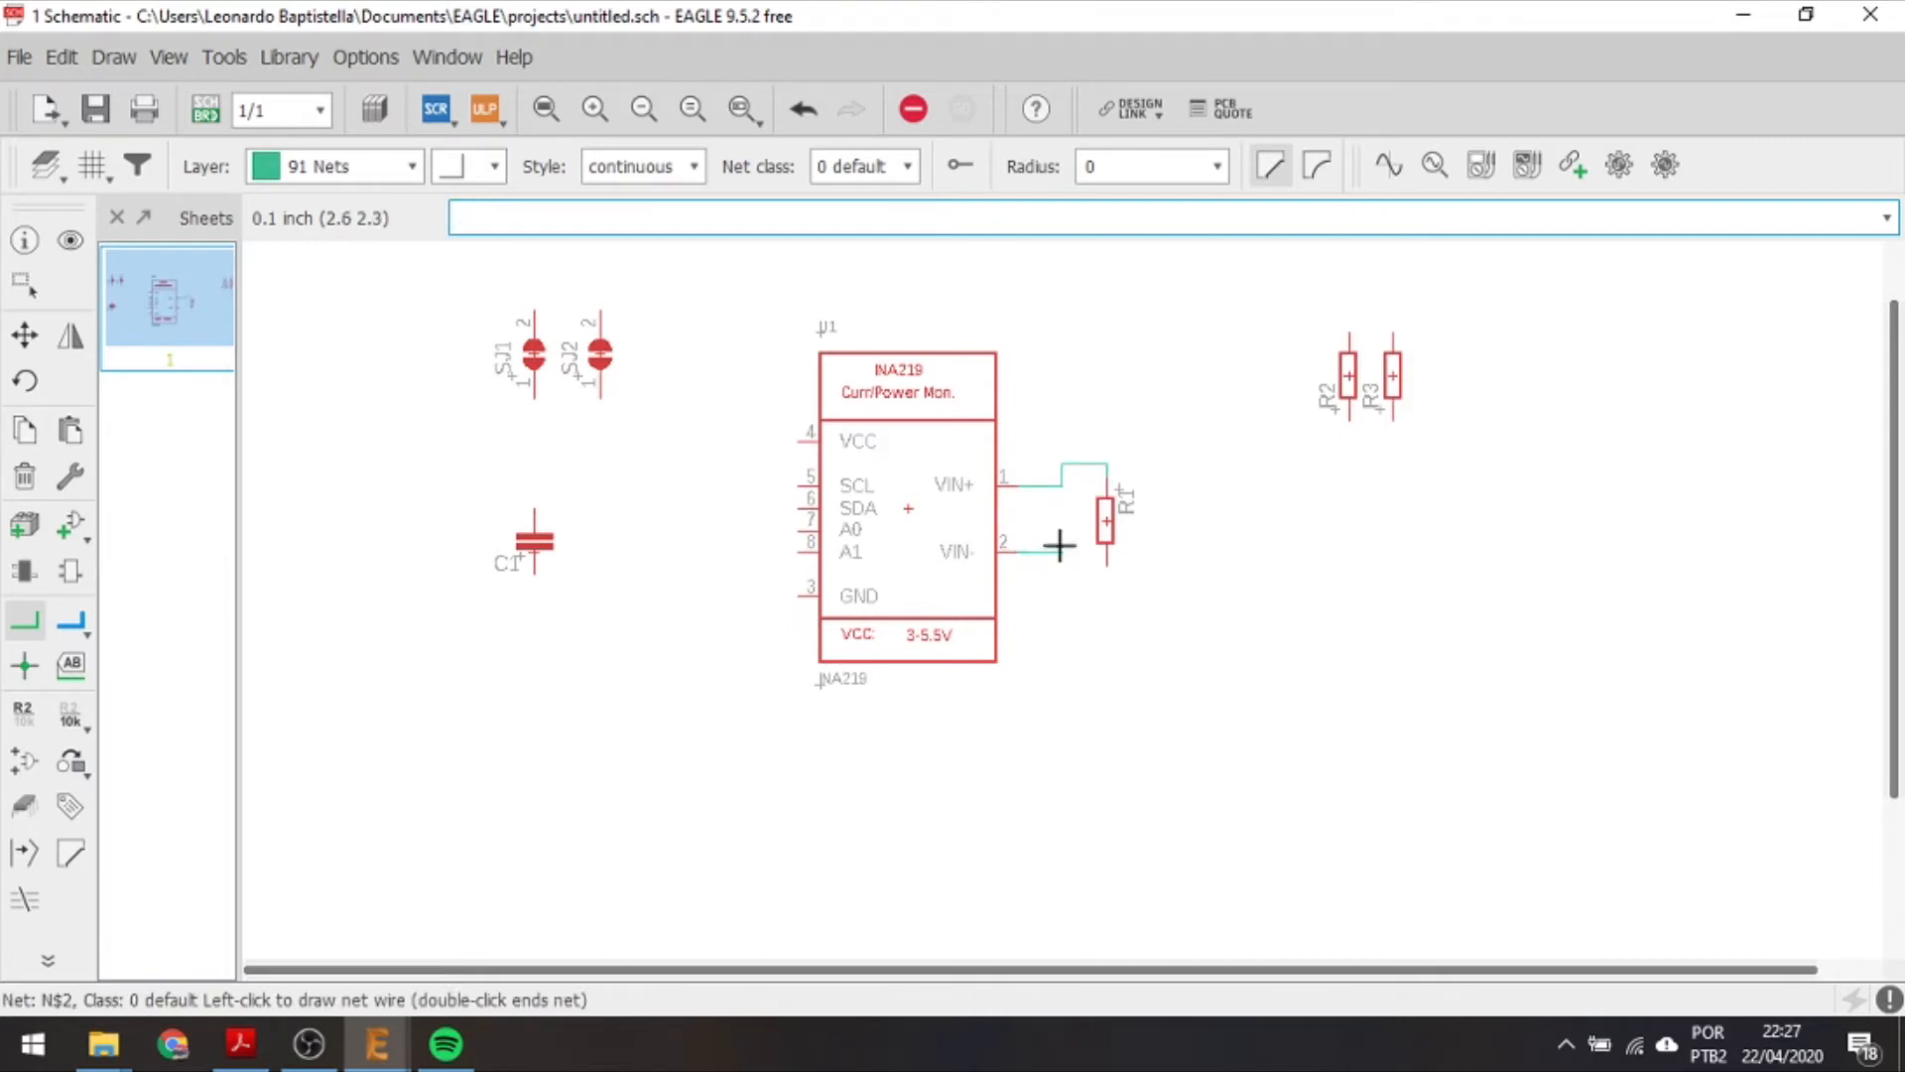
click(1108, 573)
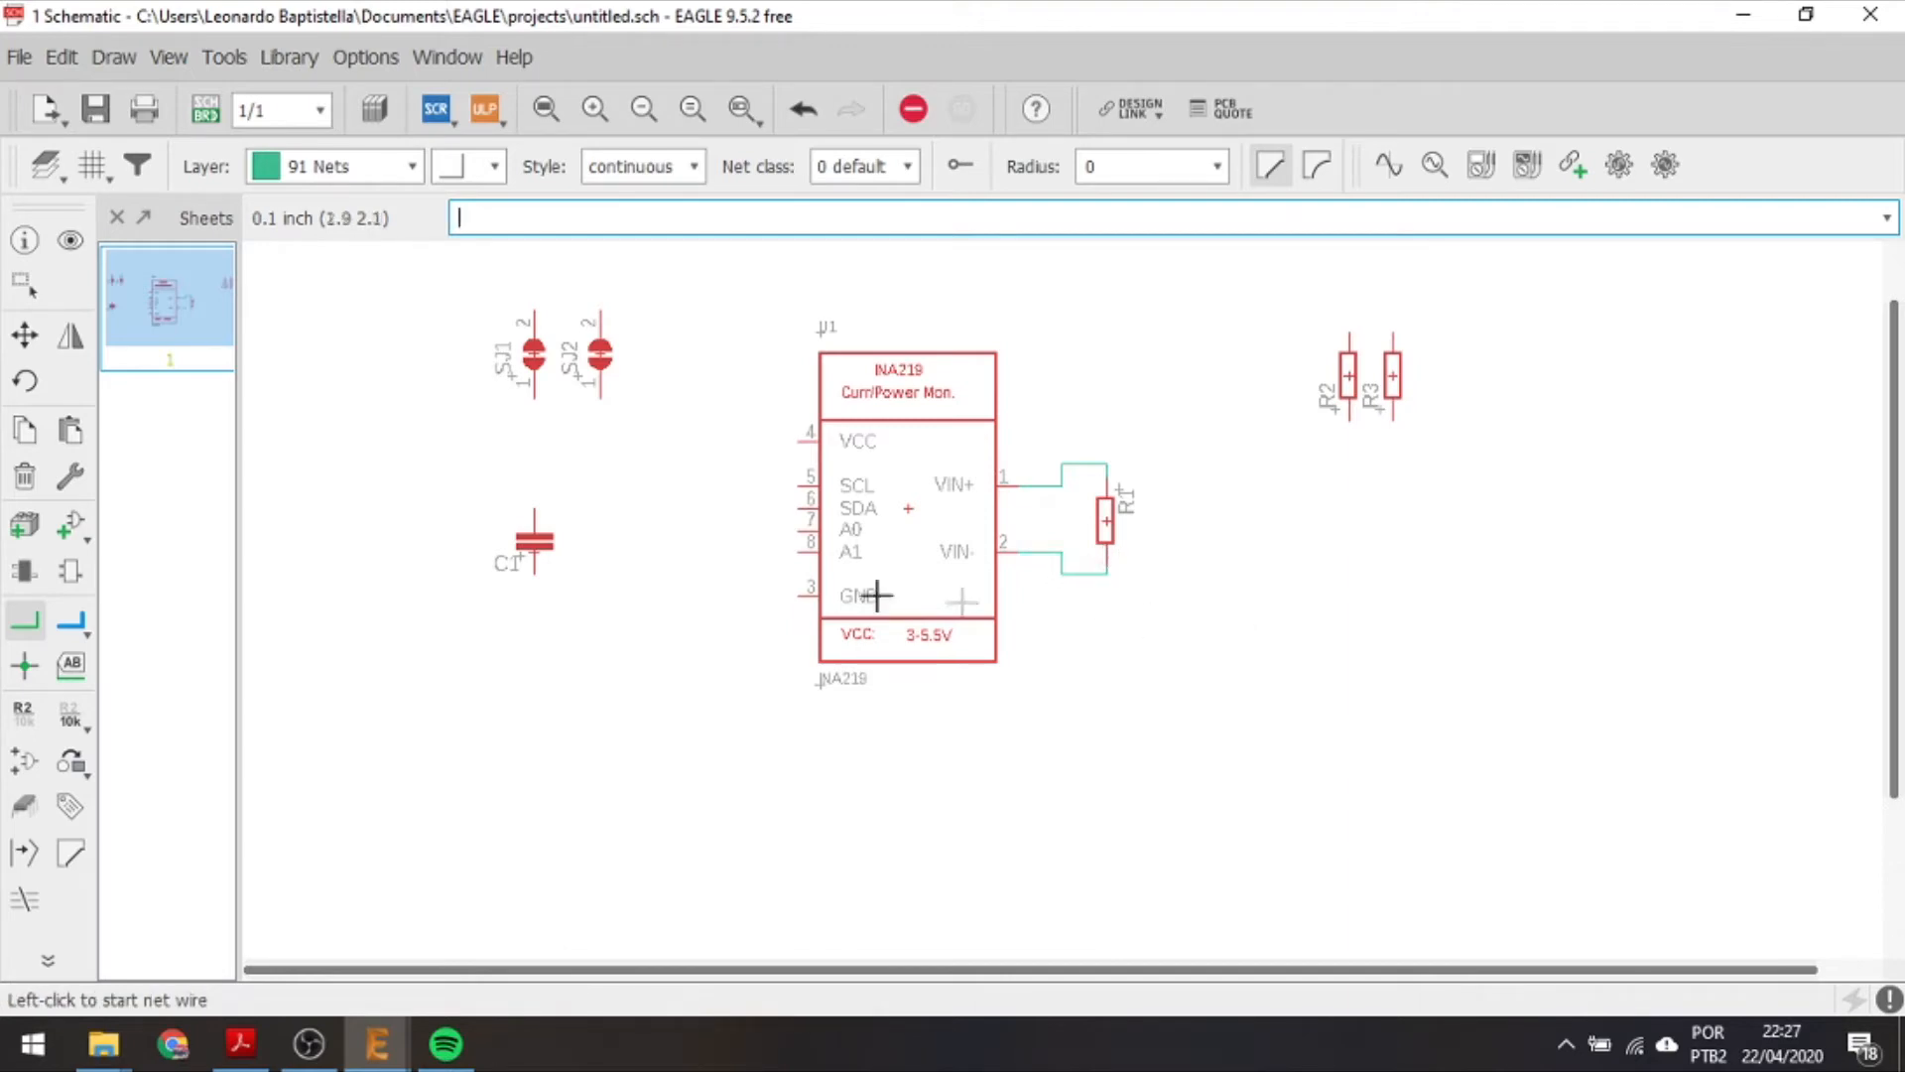
Draw a short horizontal net stub outward from the VIN+ net corner above R1.
scroll(1114, 499, up, 3)
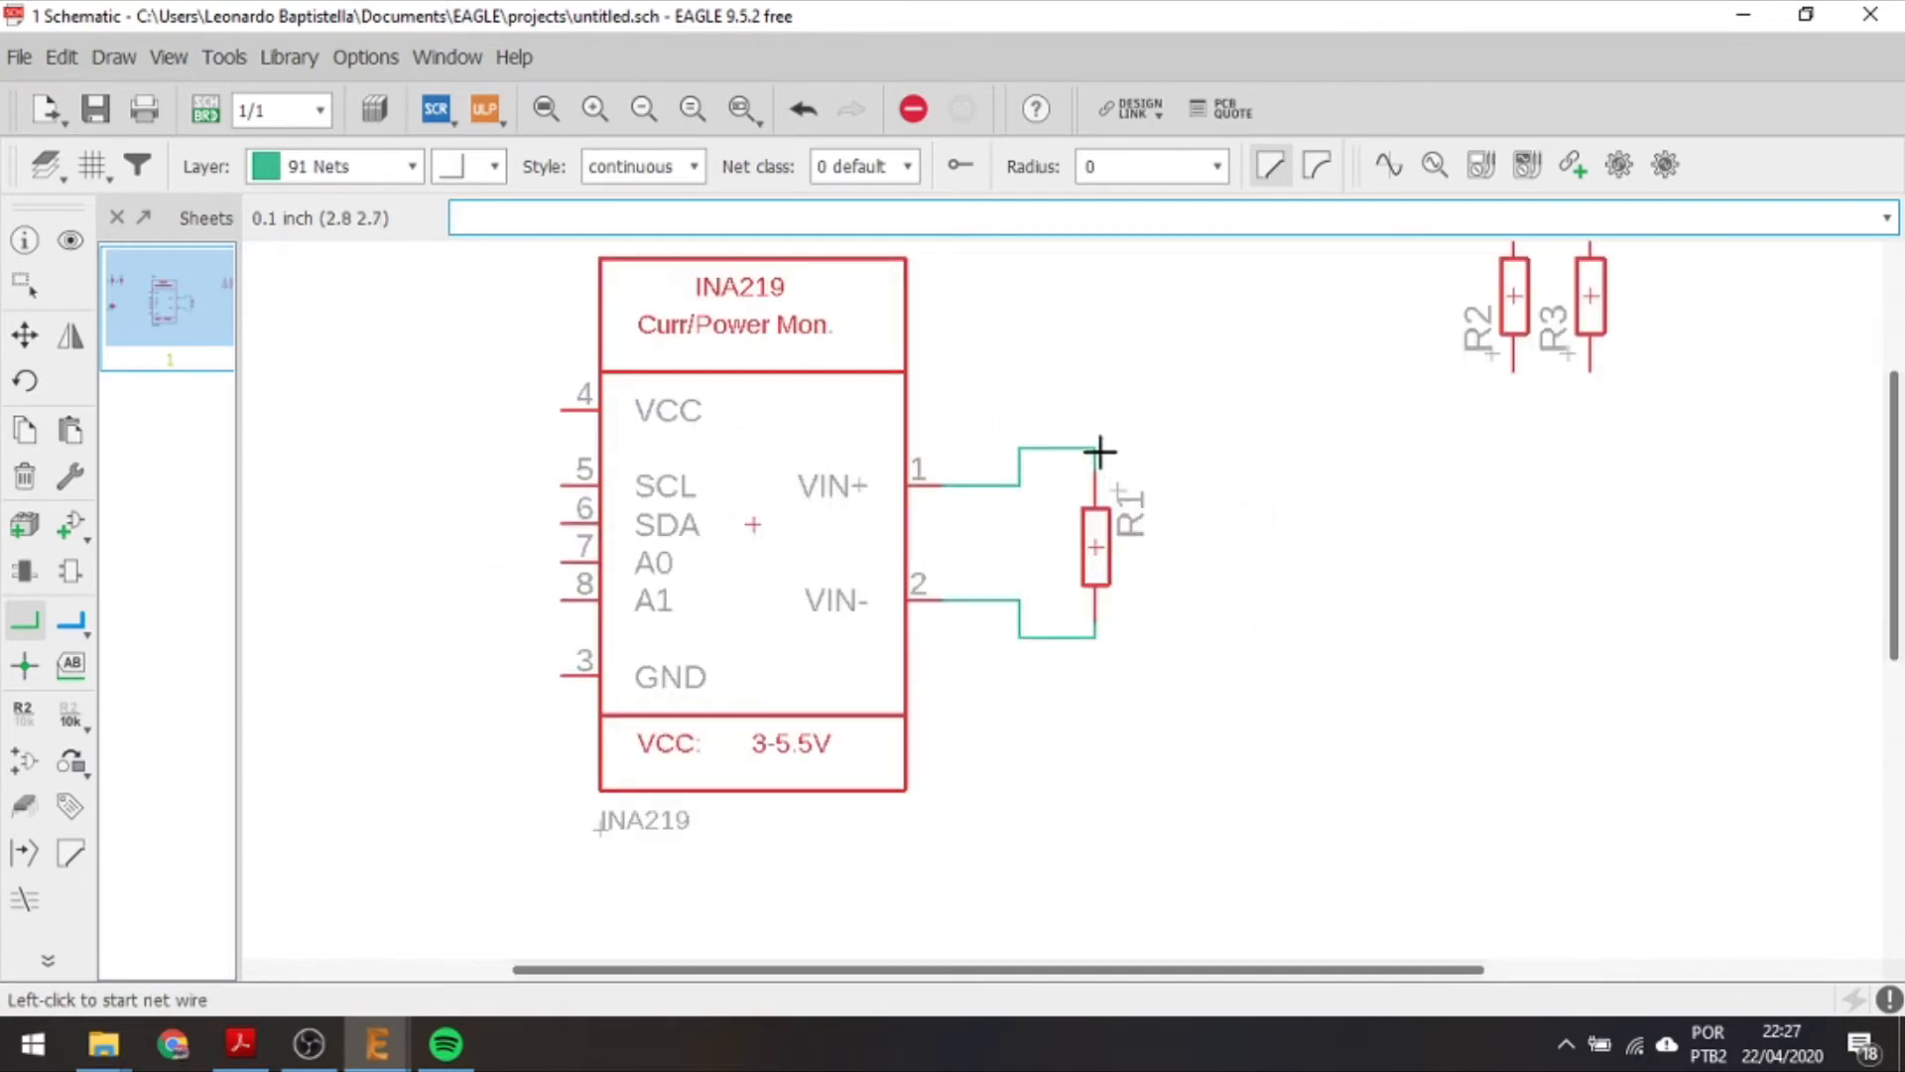
click(1092, 452)
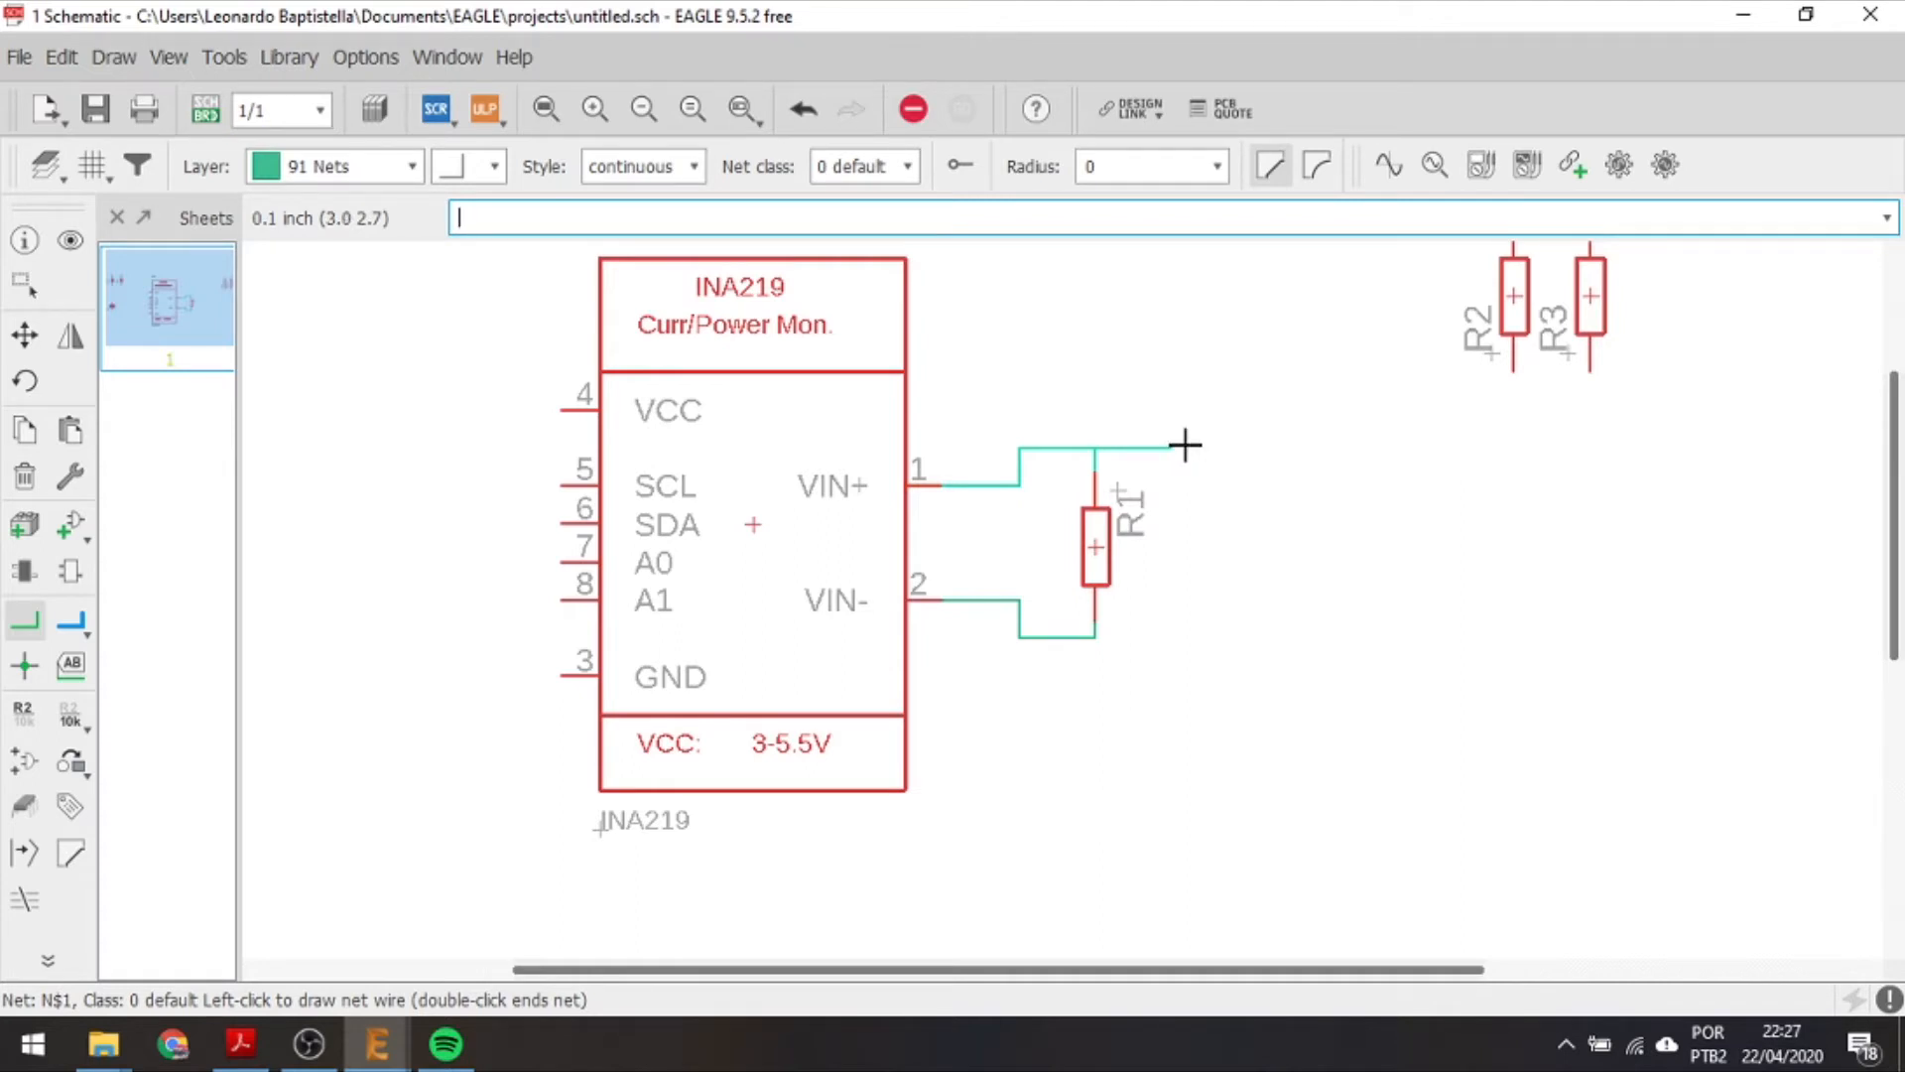
click(1185, 447)
double_click(1203, 449)
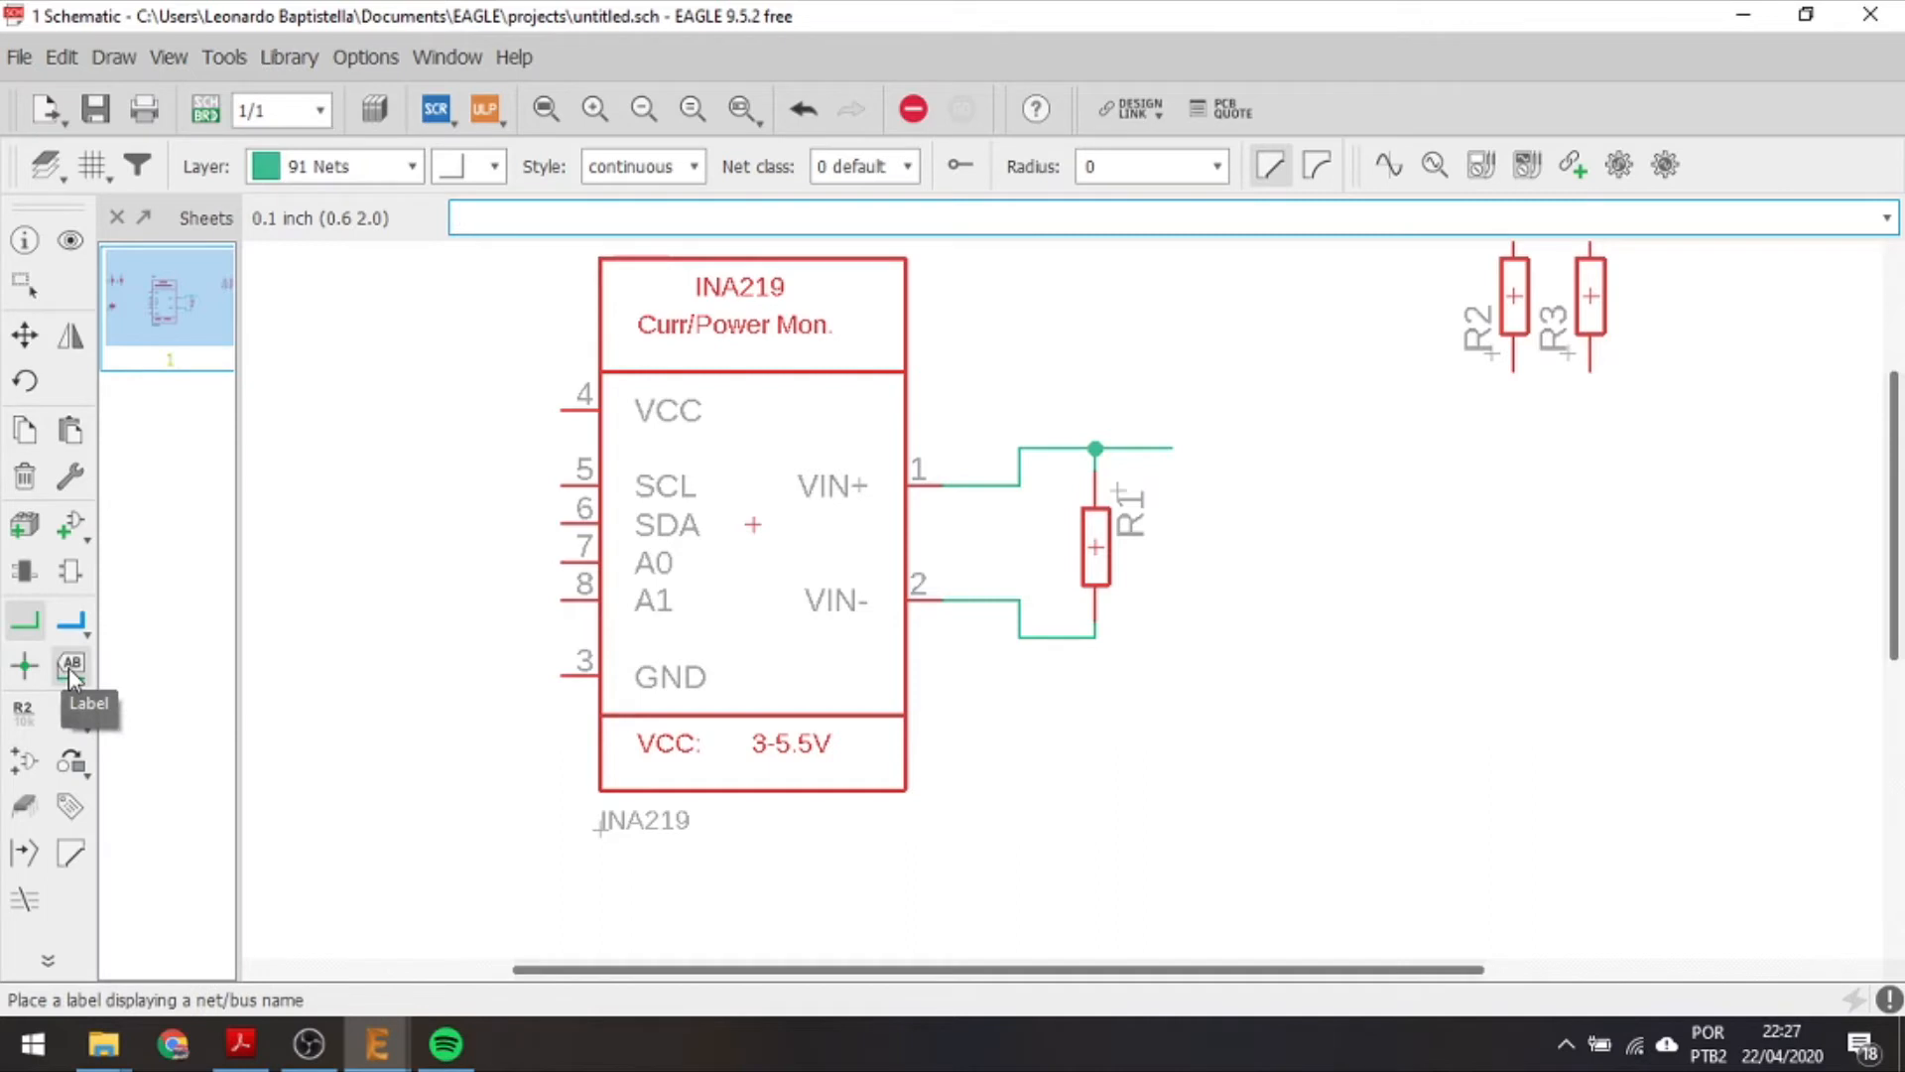
Place a cross-reference net label at the free end of the VIN+ net stub, with Xref on.
click(69, 668)
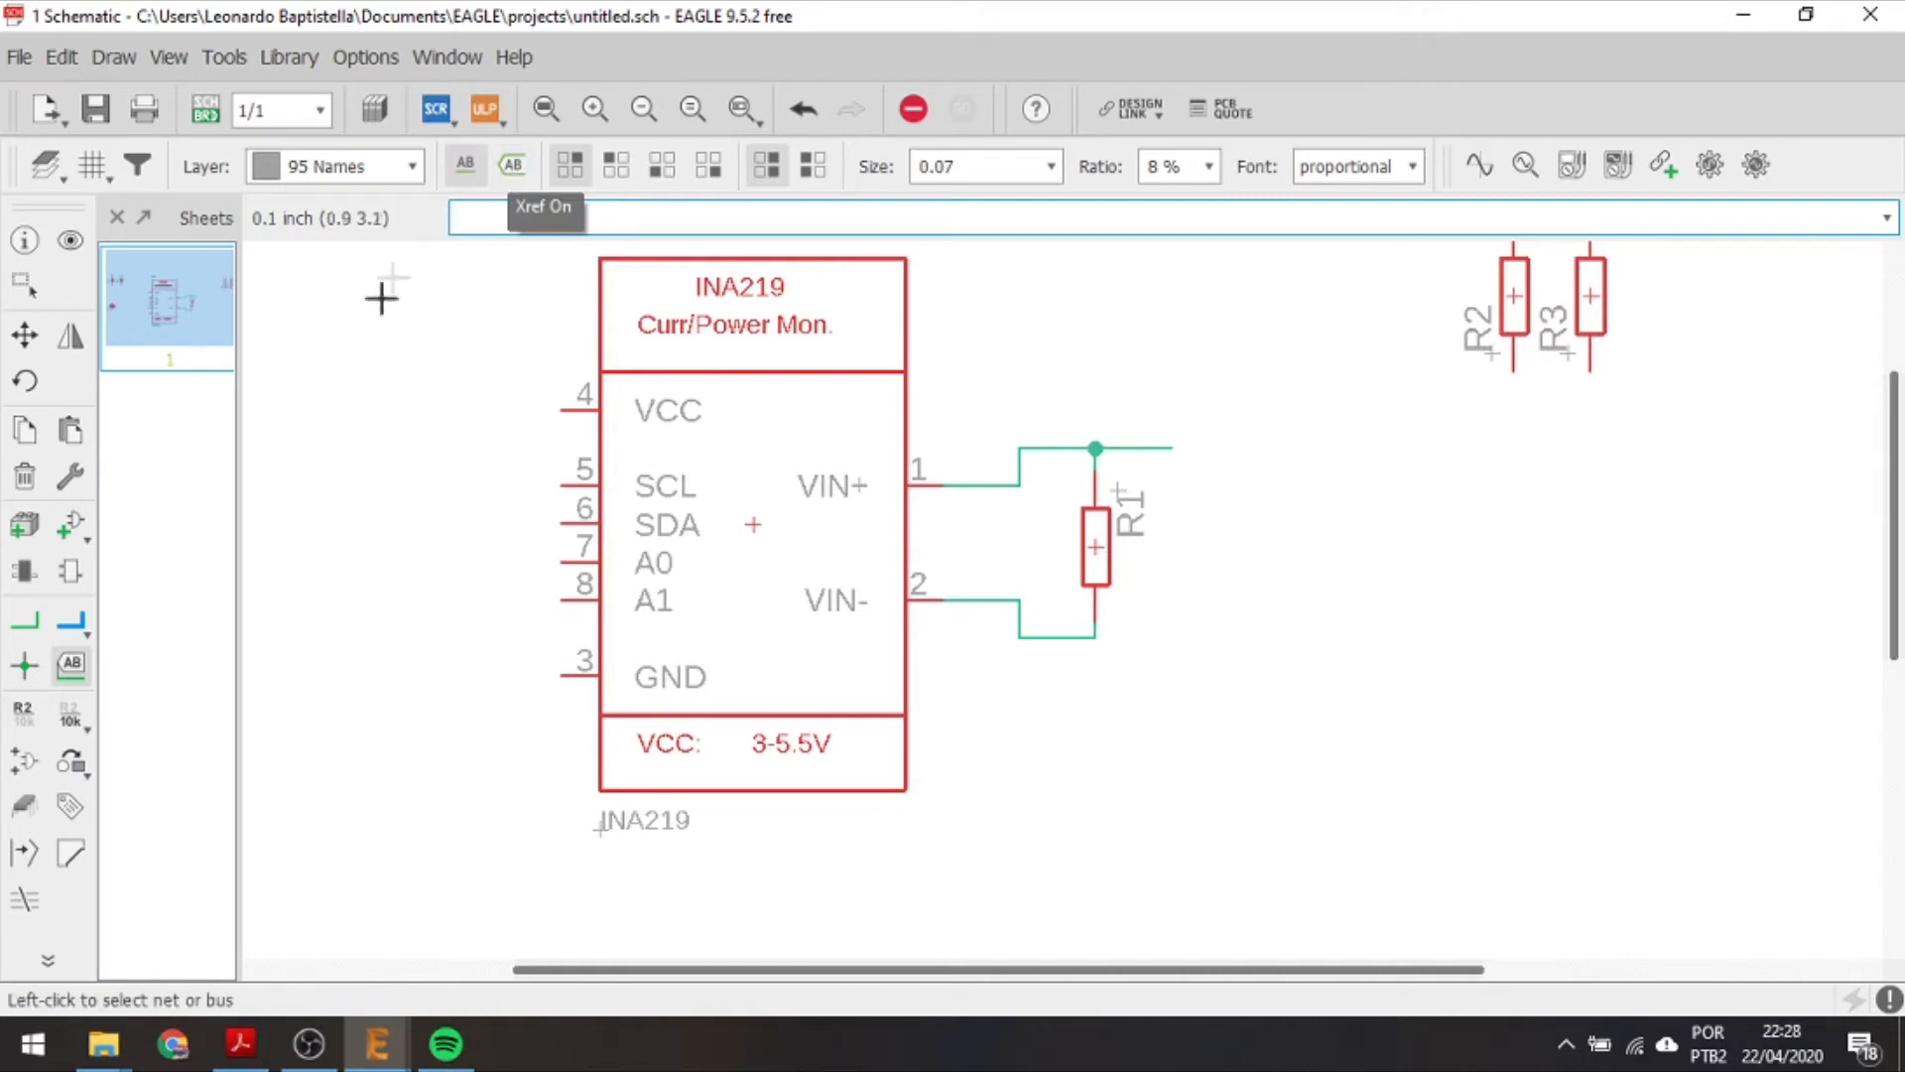
click(519, 173)
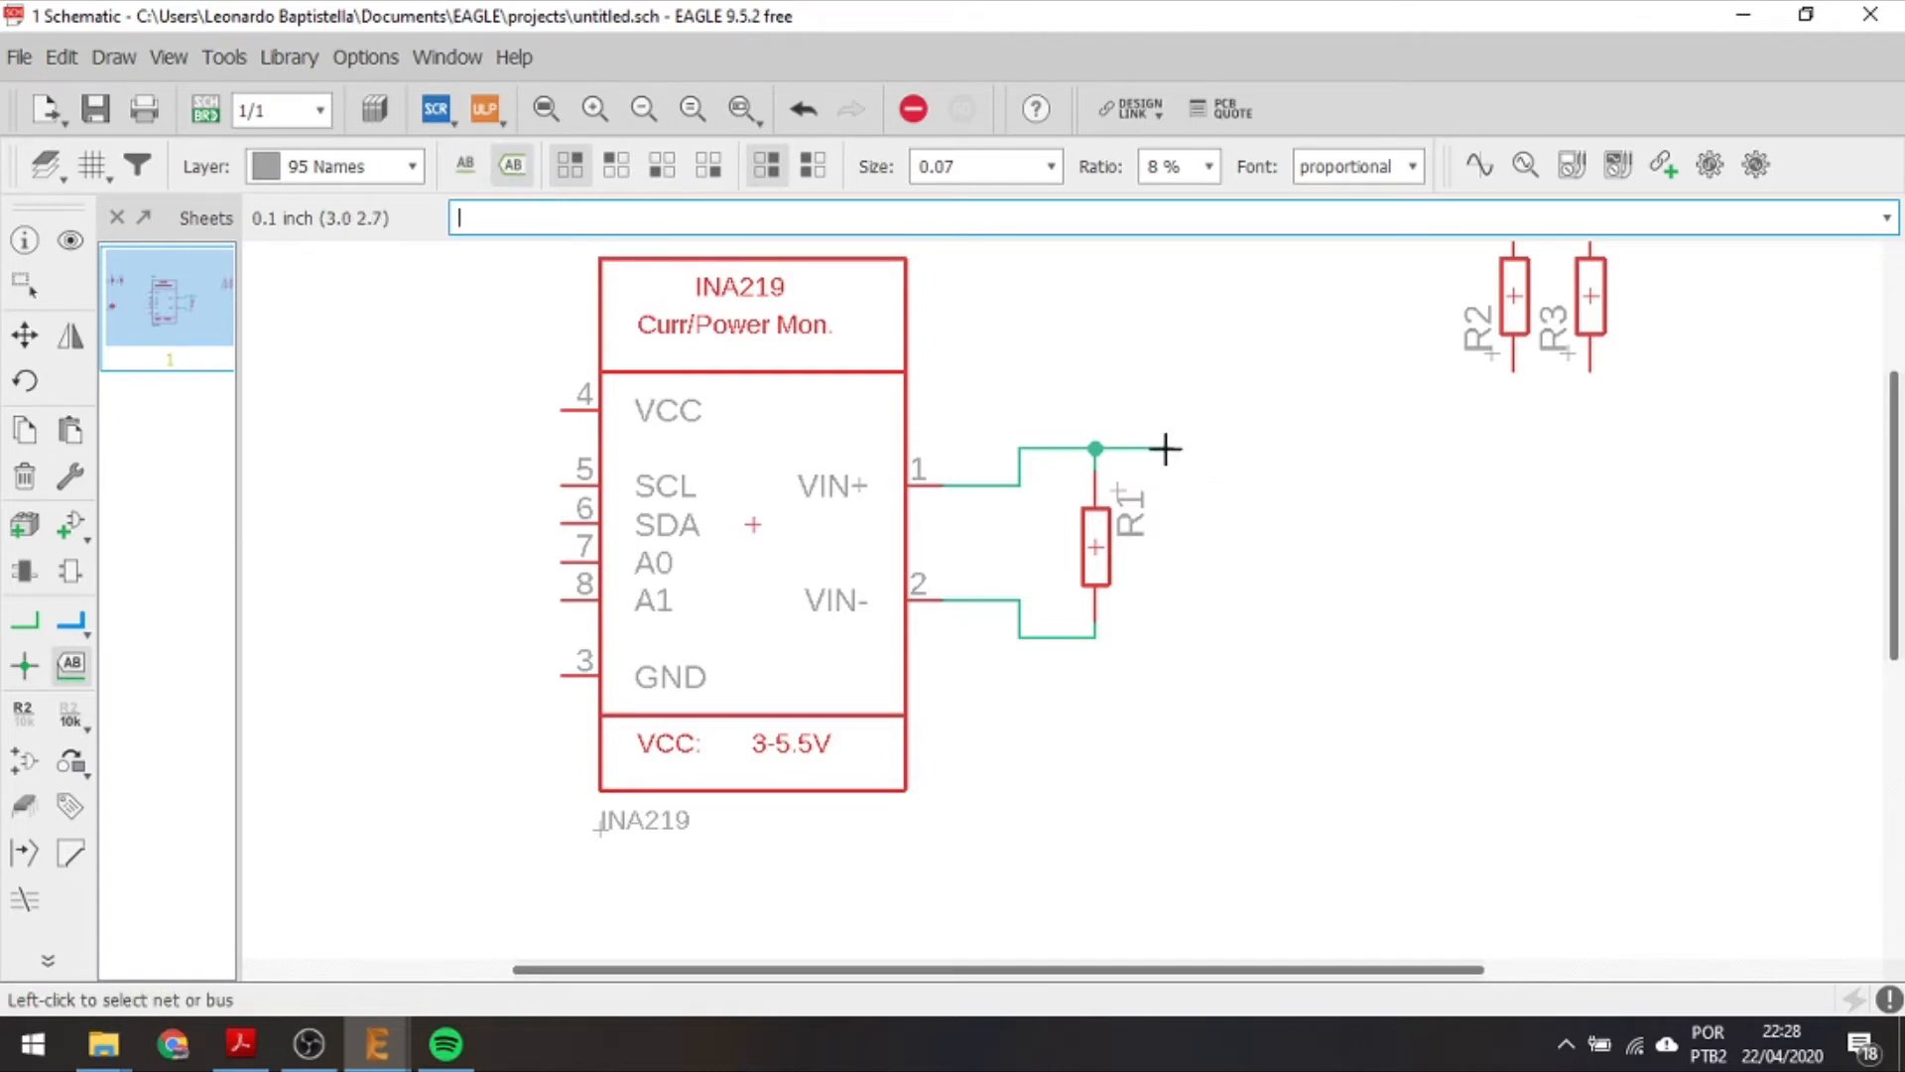
click(1159, 449)
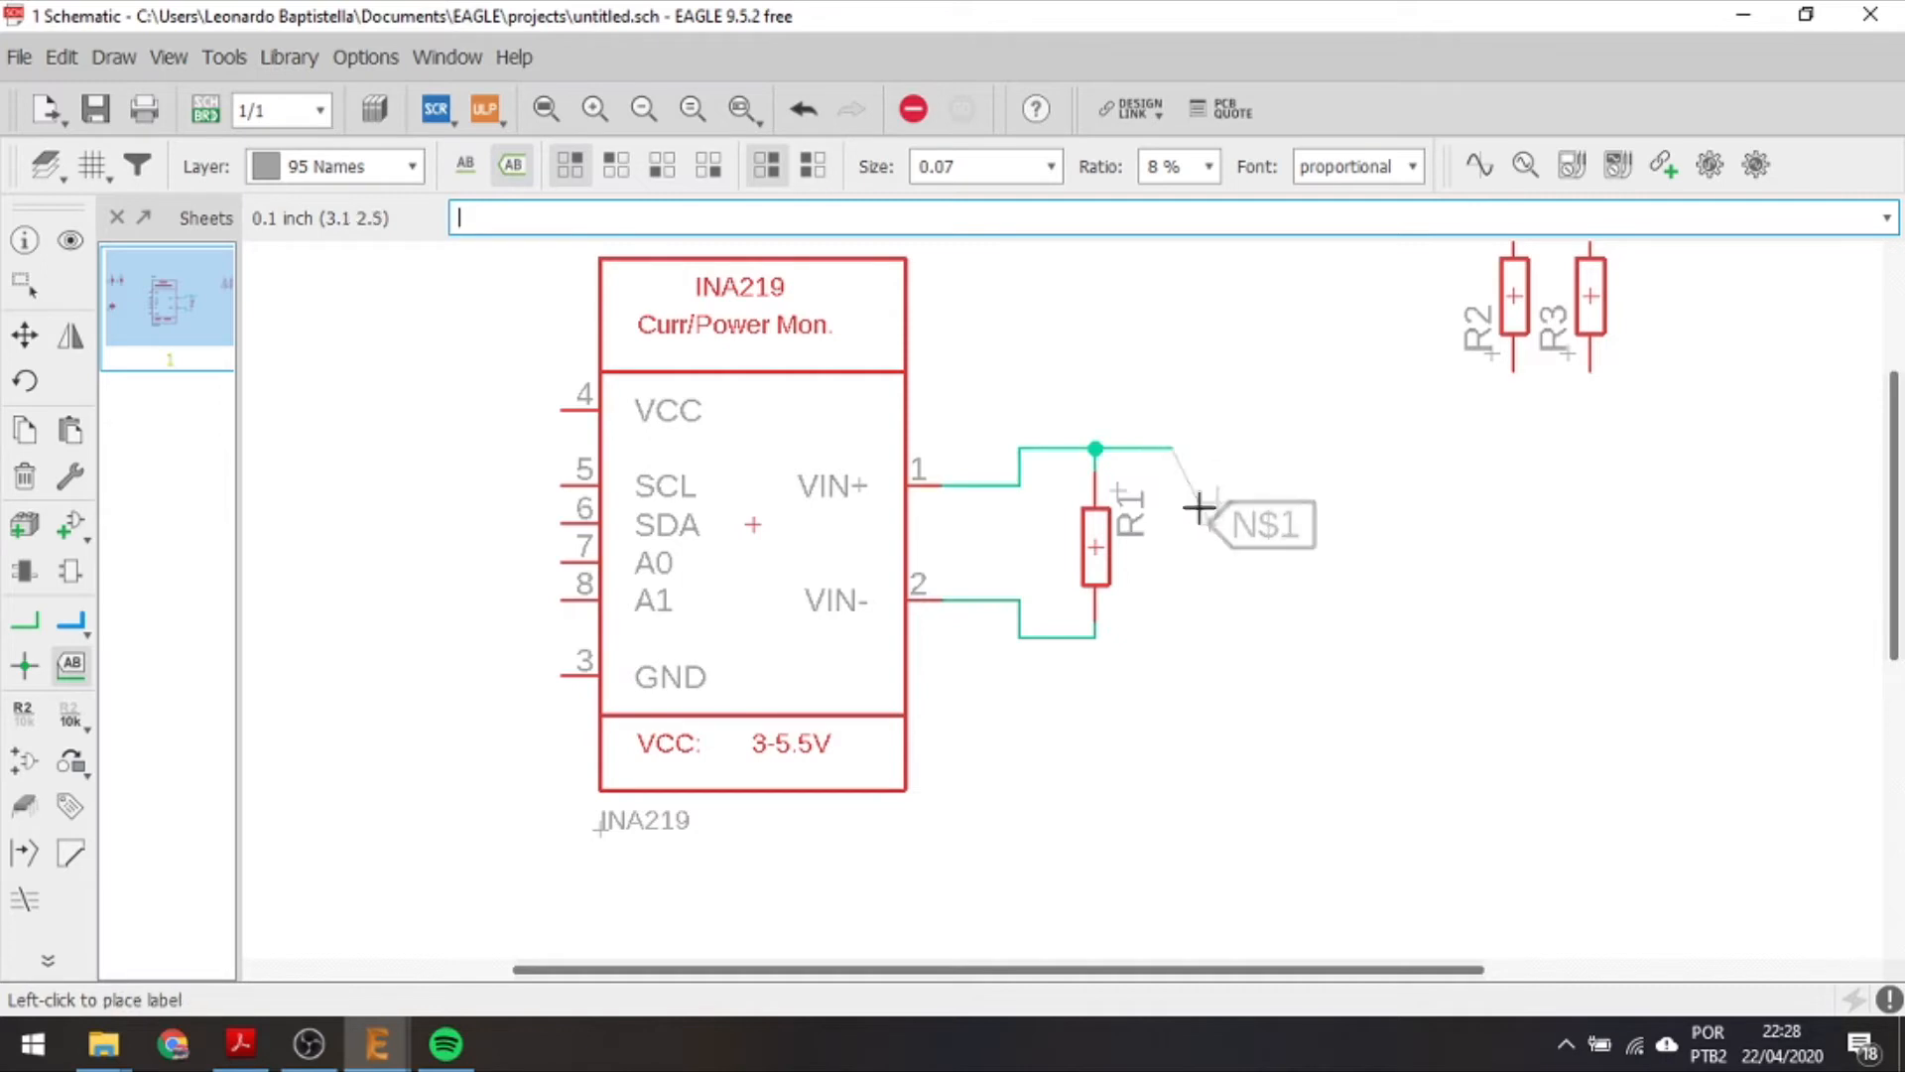
click(1179, 451)
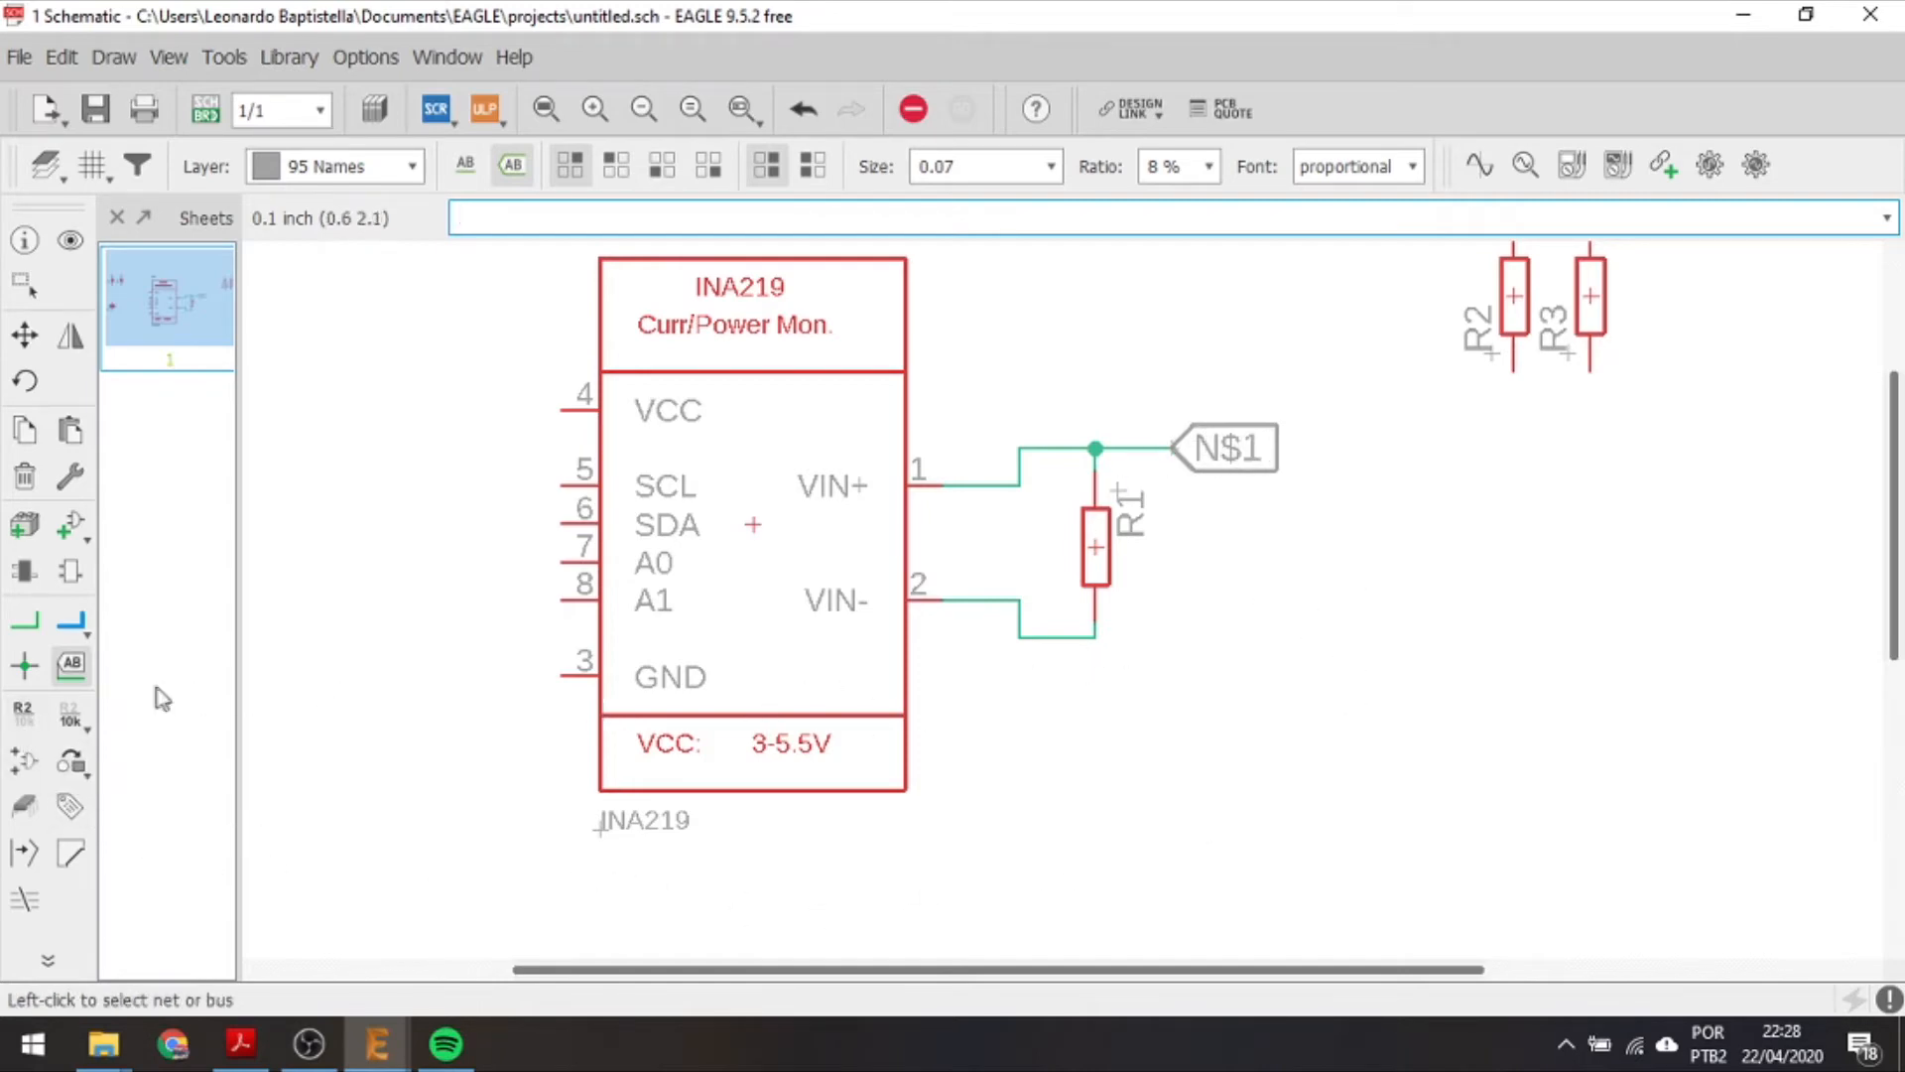
Rename the labelled net above R1, connected to the INA219's VIN+ pin, as VIN+.
click(24, 729)
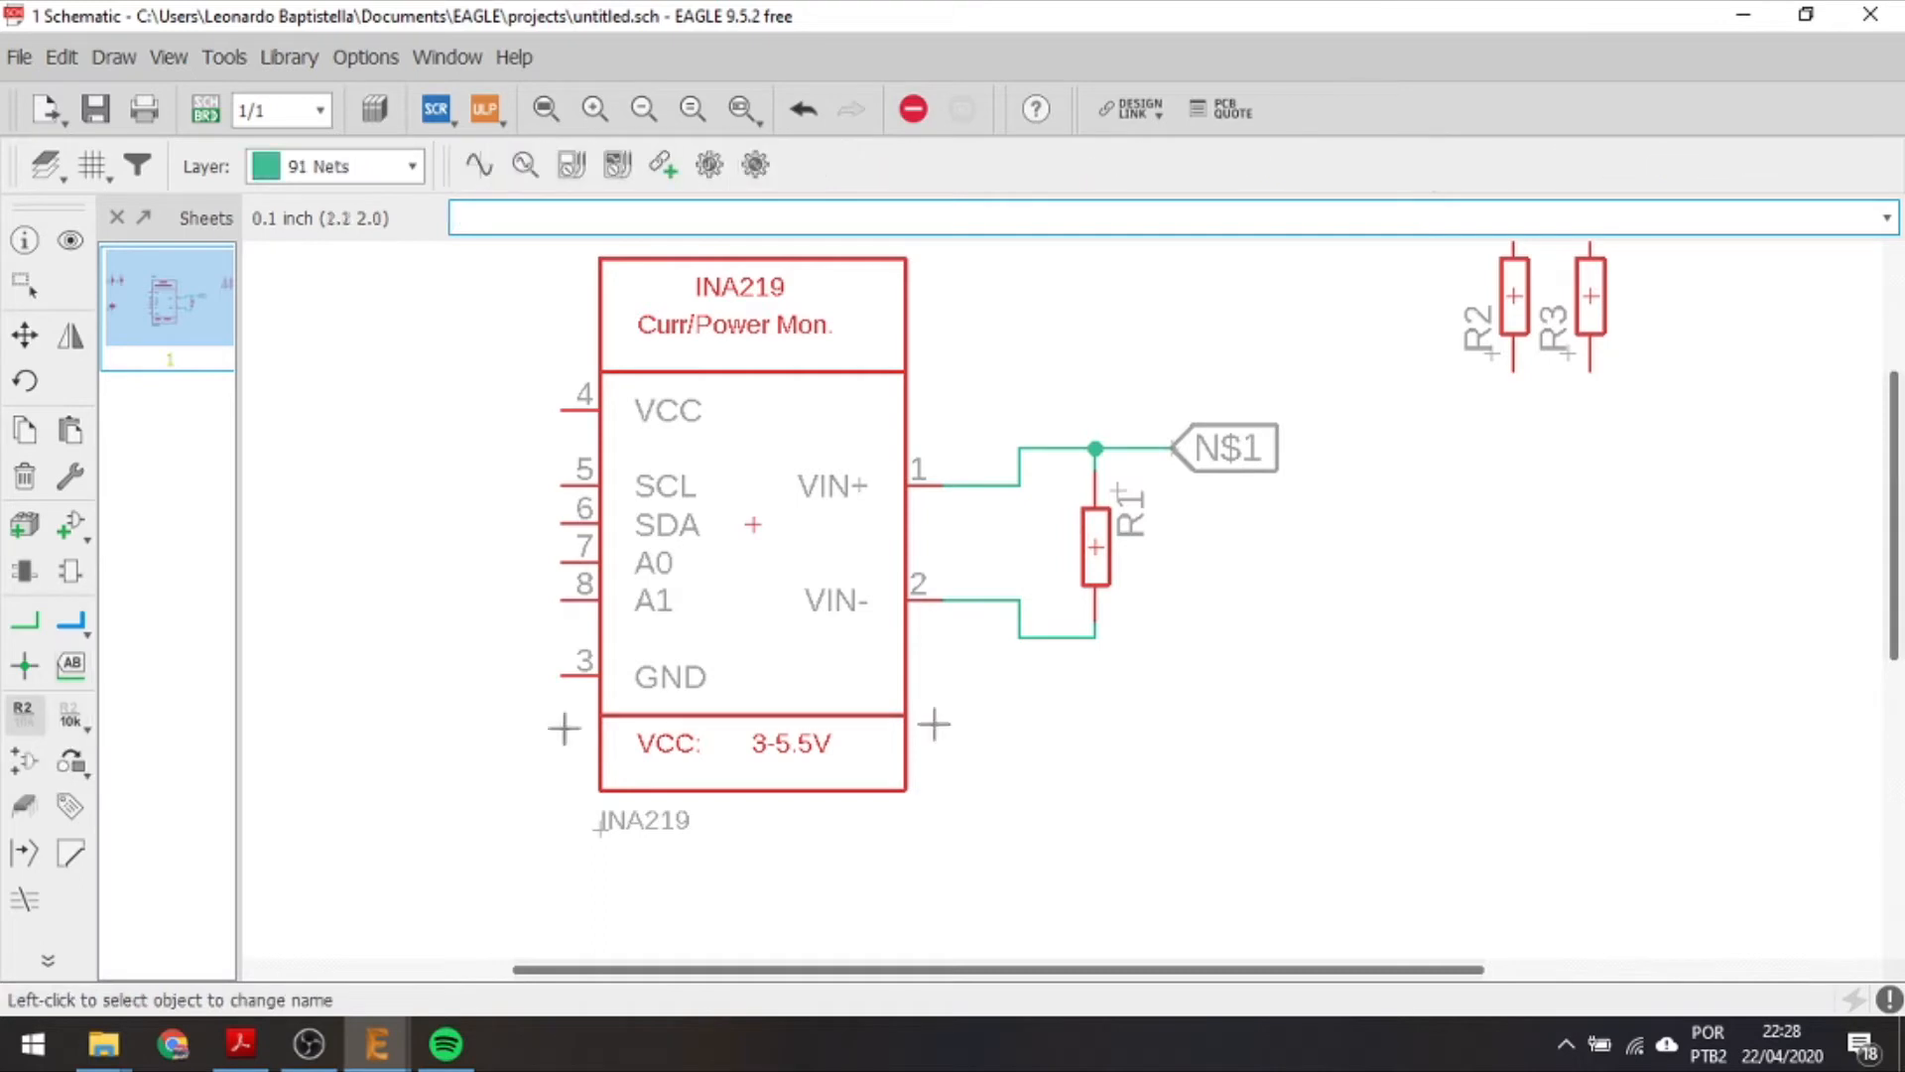
click(1172, 448)
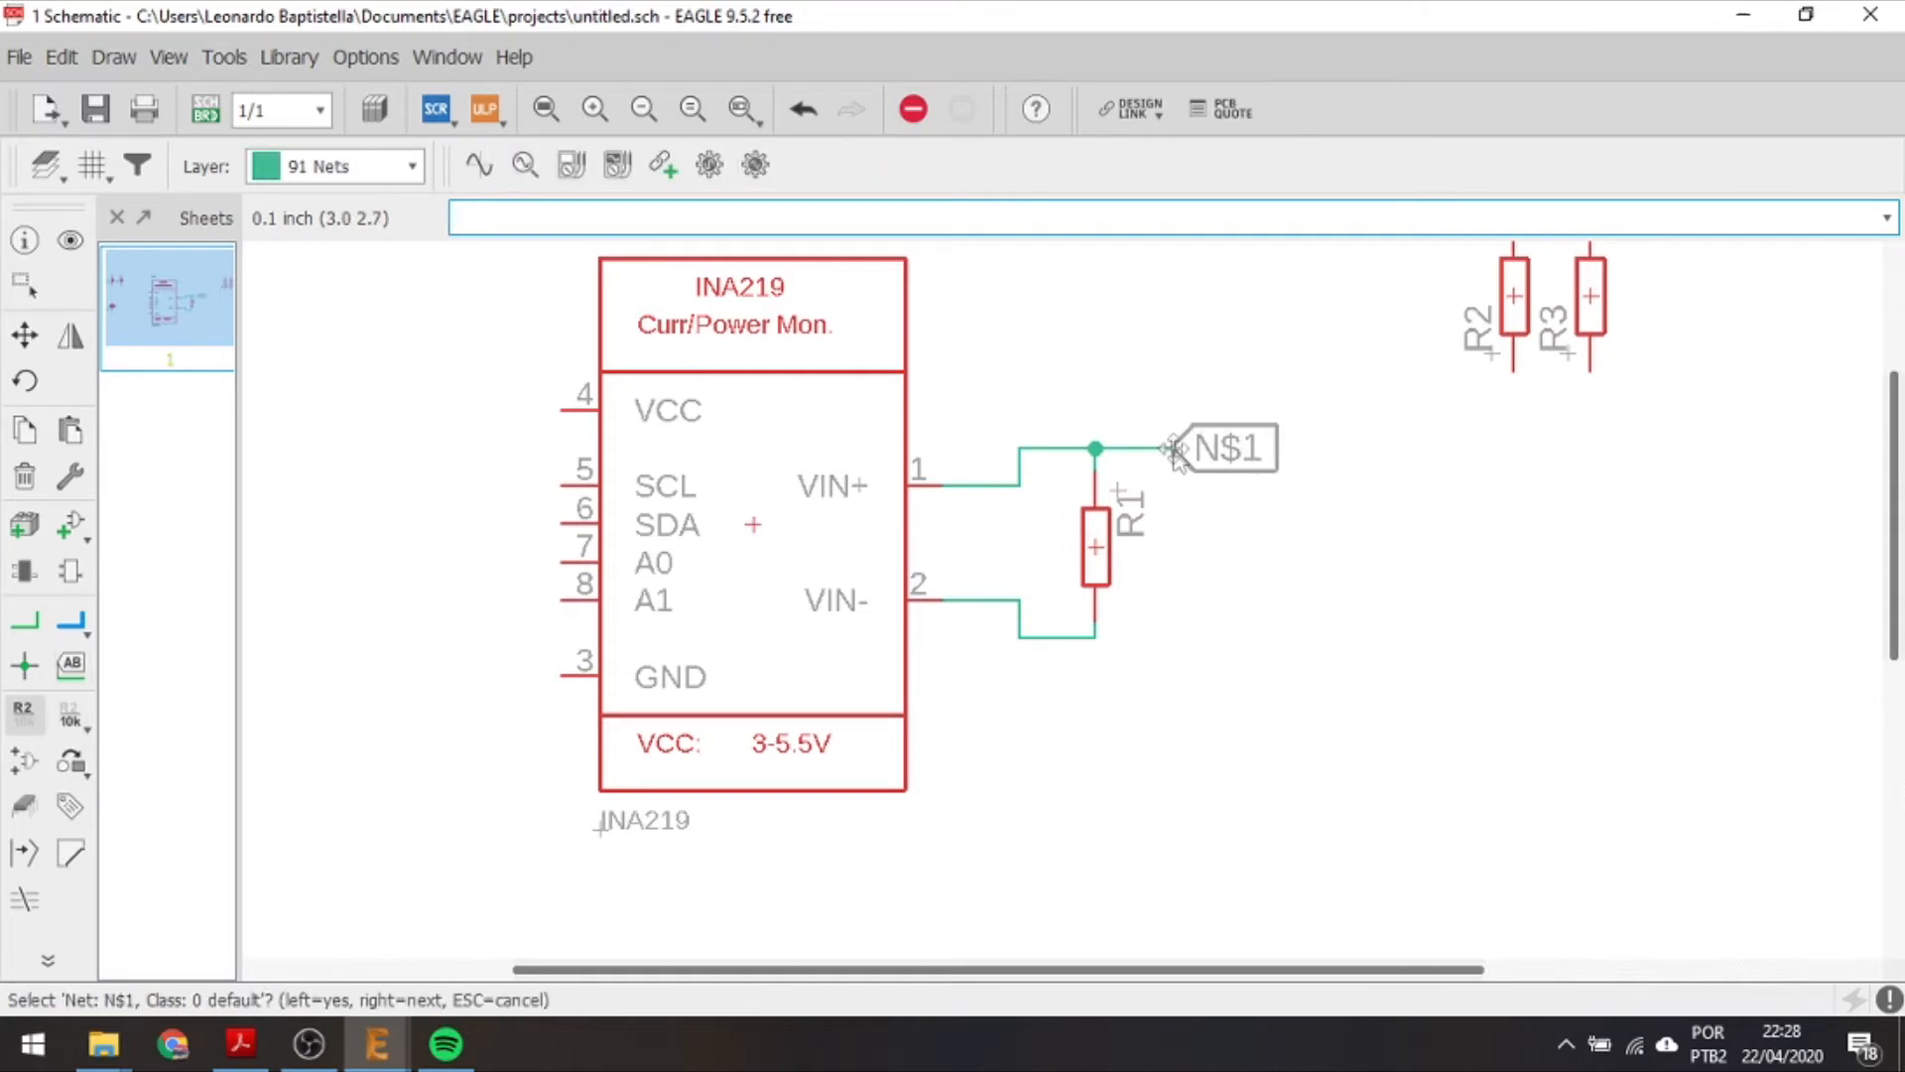
click(1172, 447)
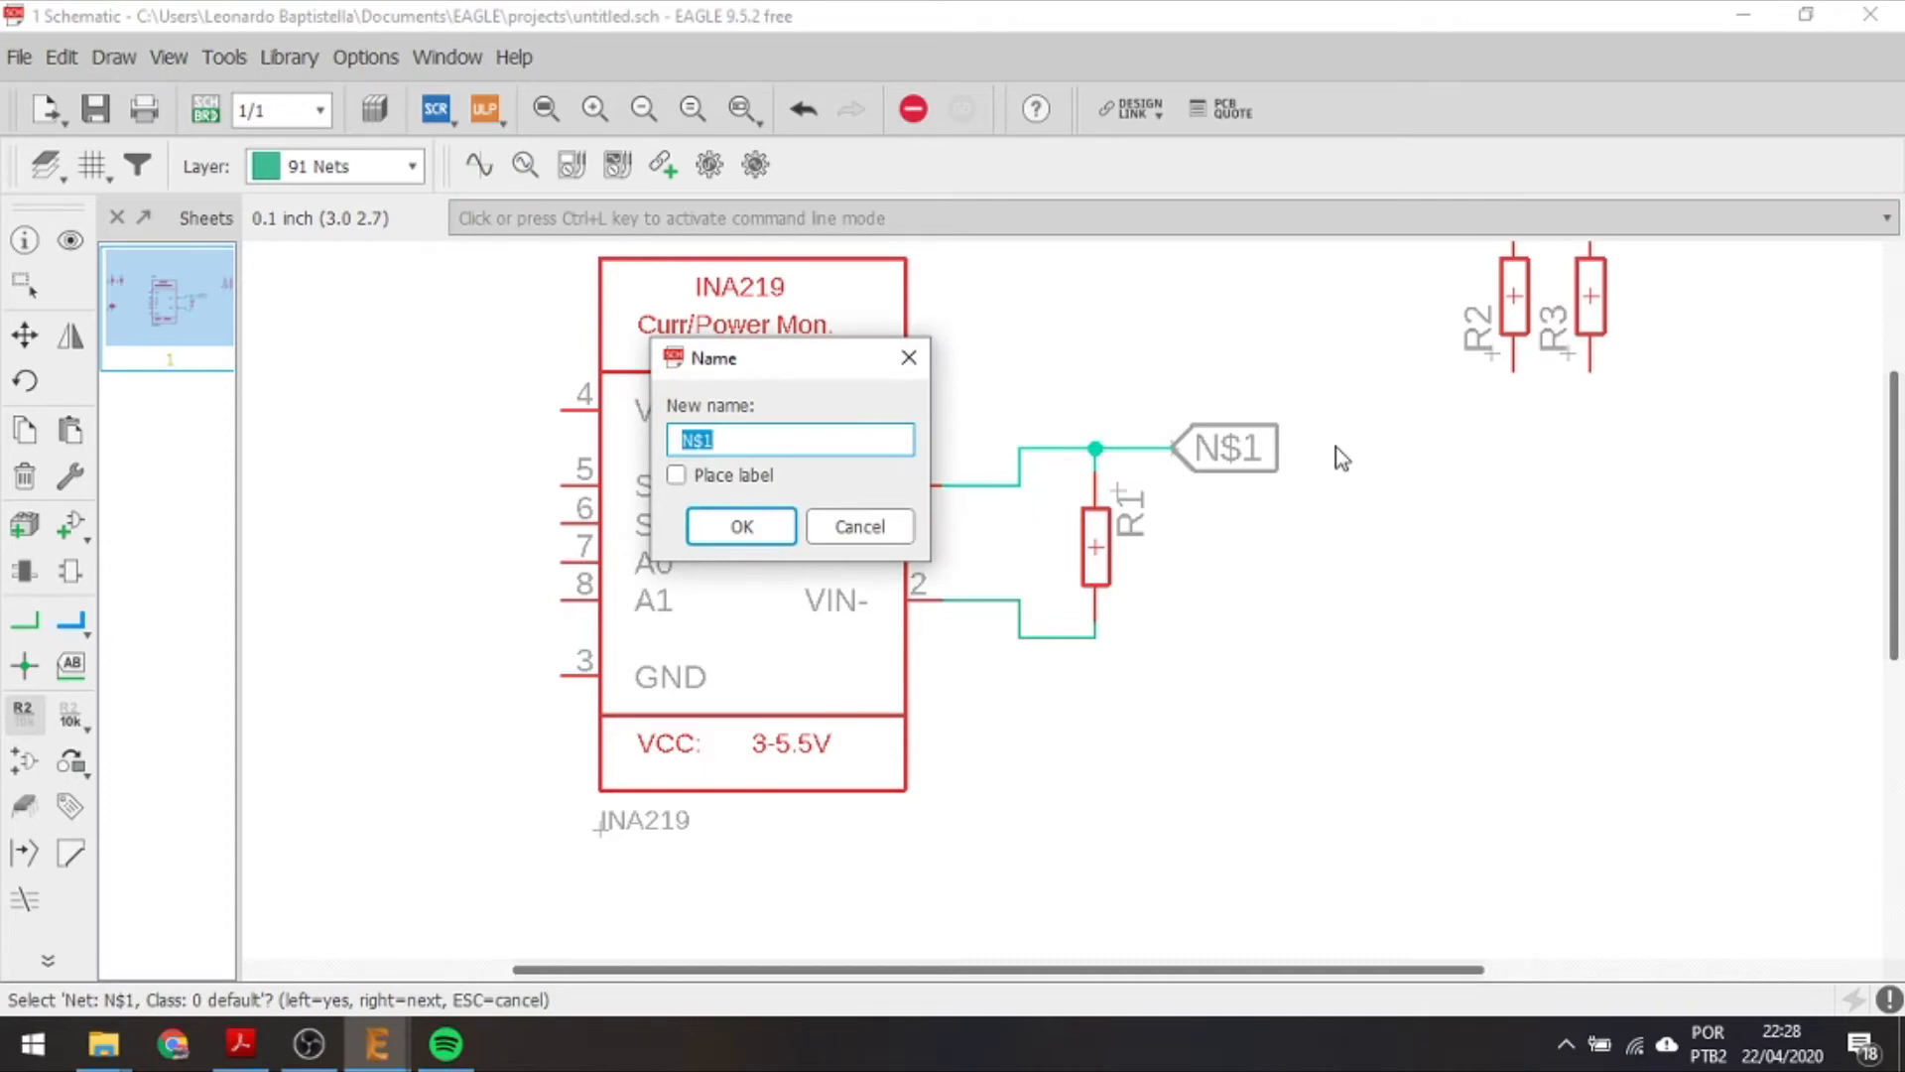
text(VIN+)
key(Return)
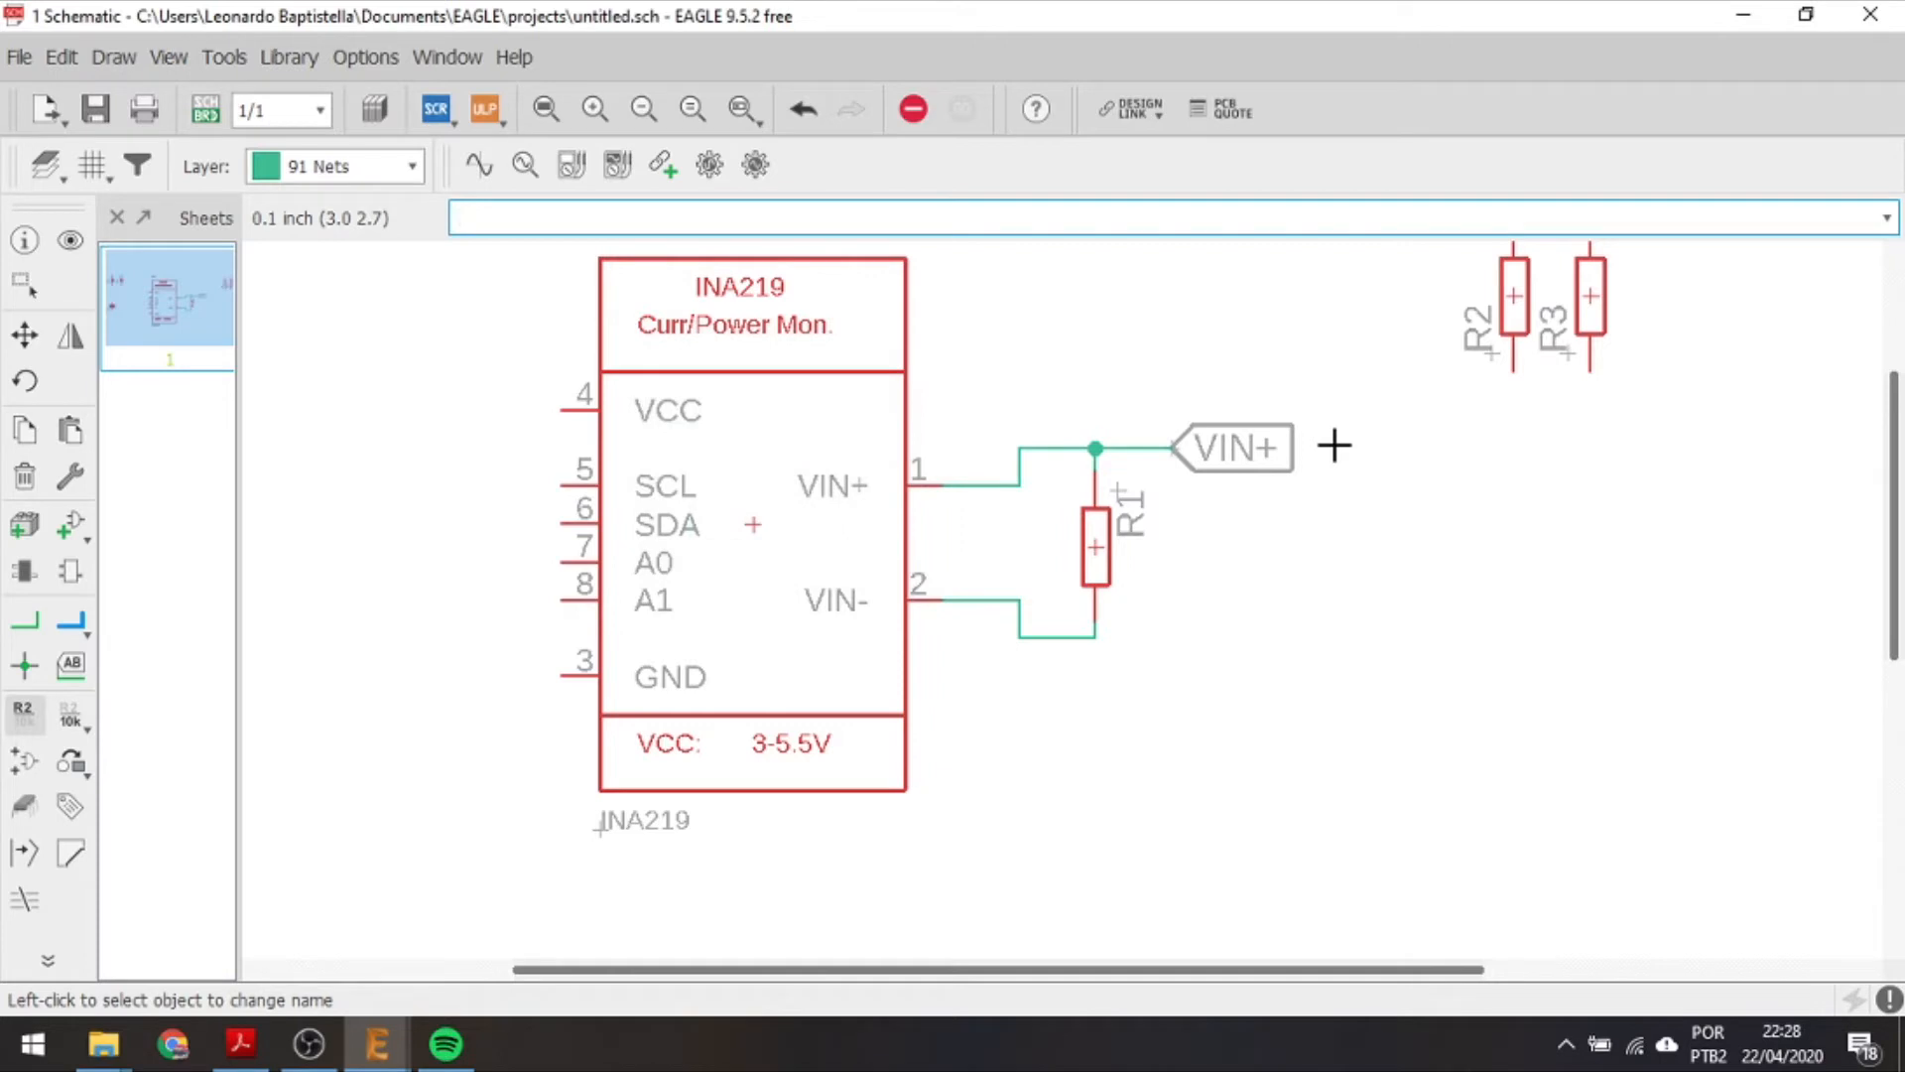
Draw a short horizontal net stub outward from the VIN- net corner below R1.
click(25, 620)
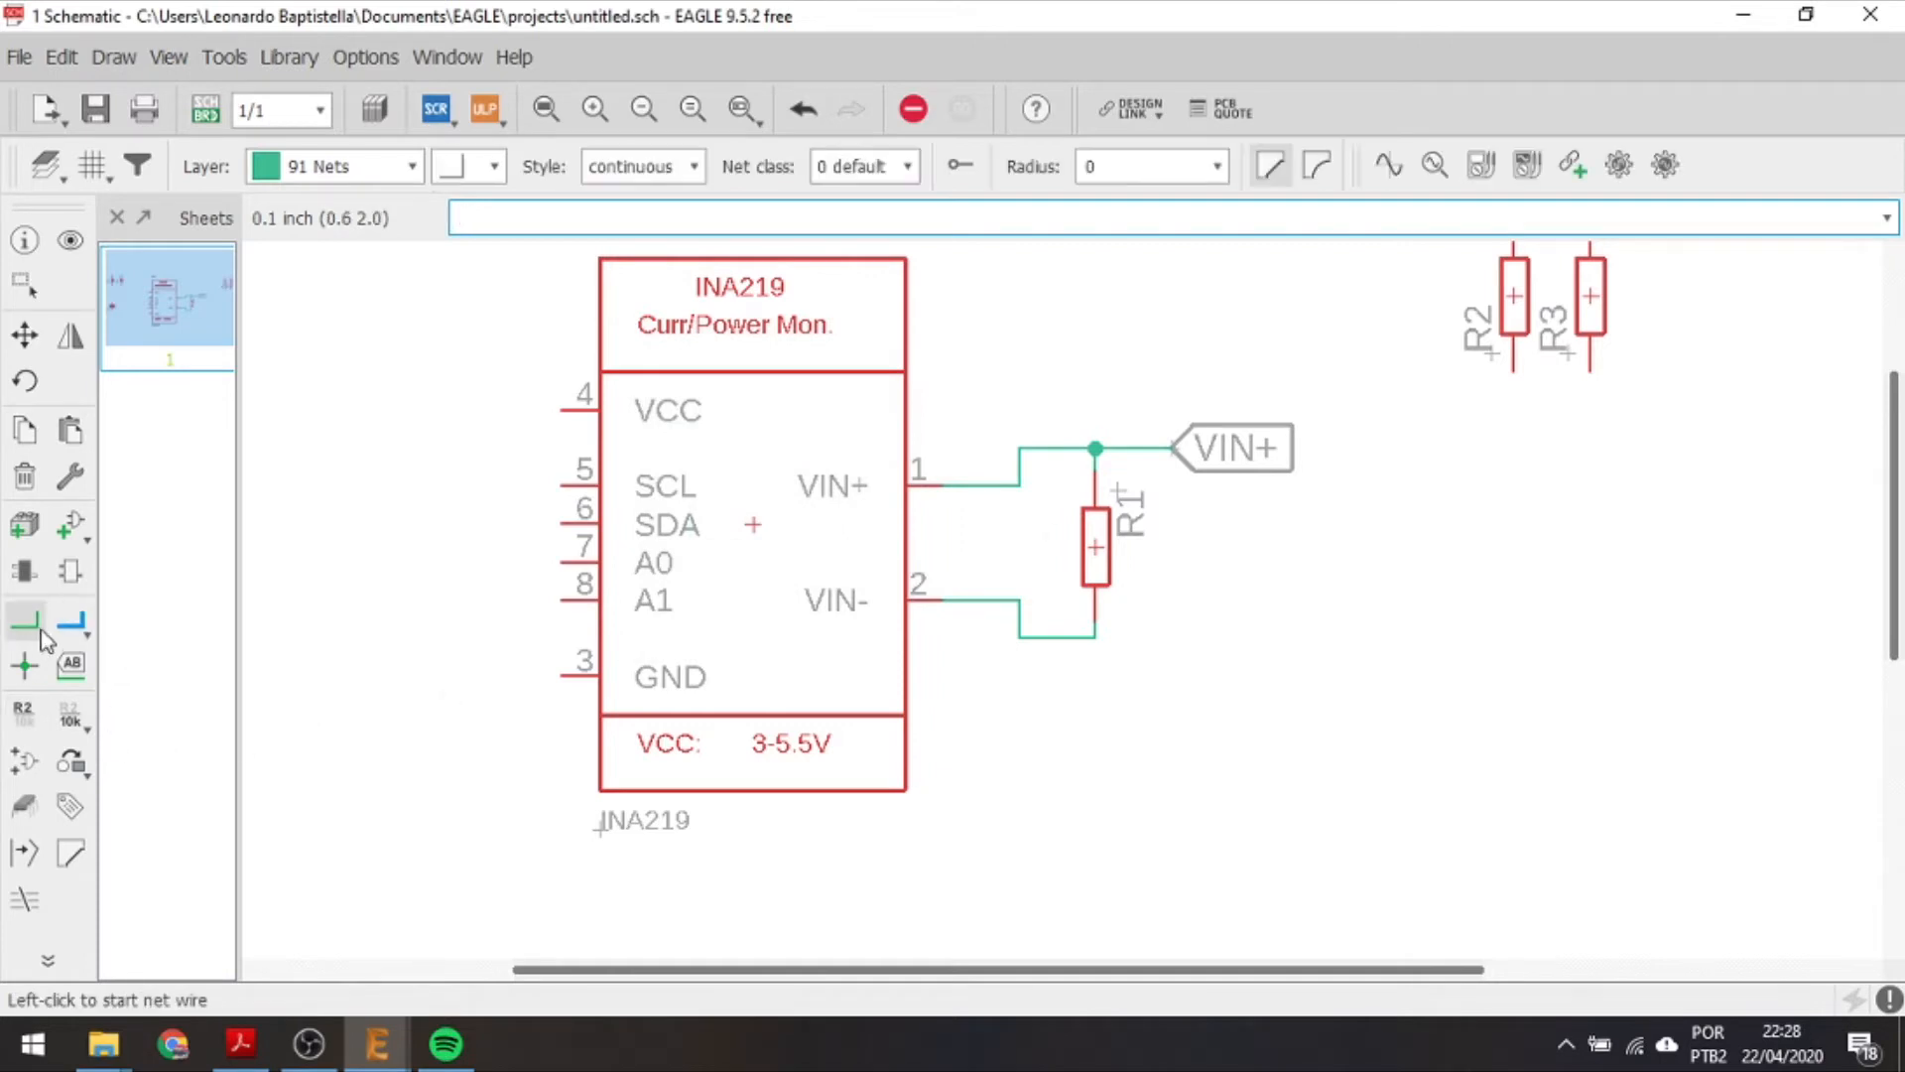
click(1094, 636)
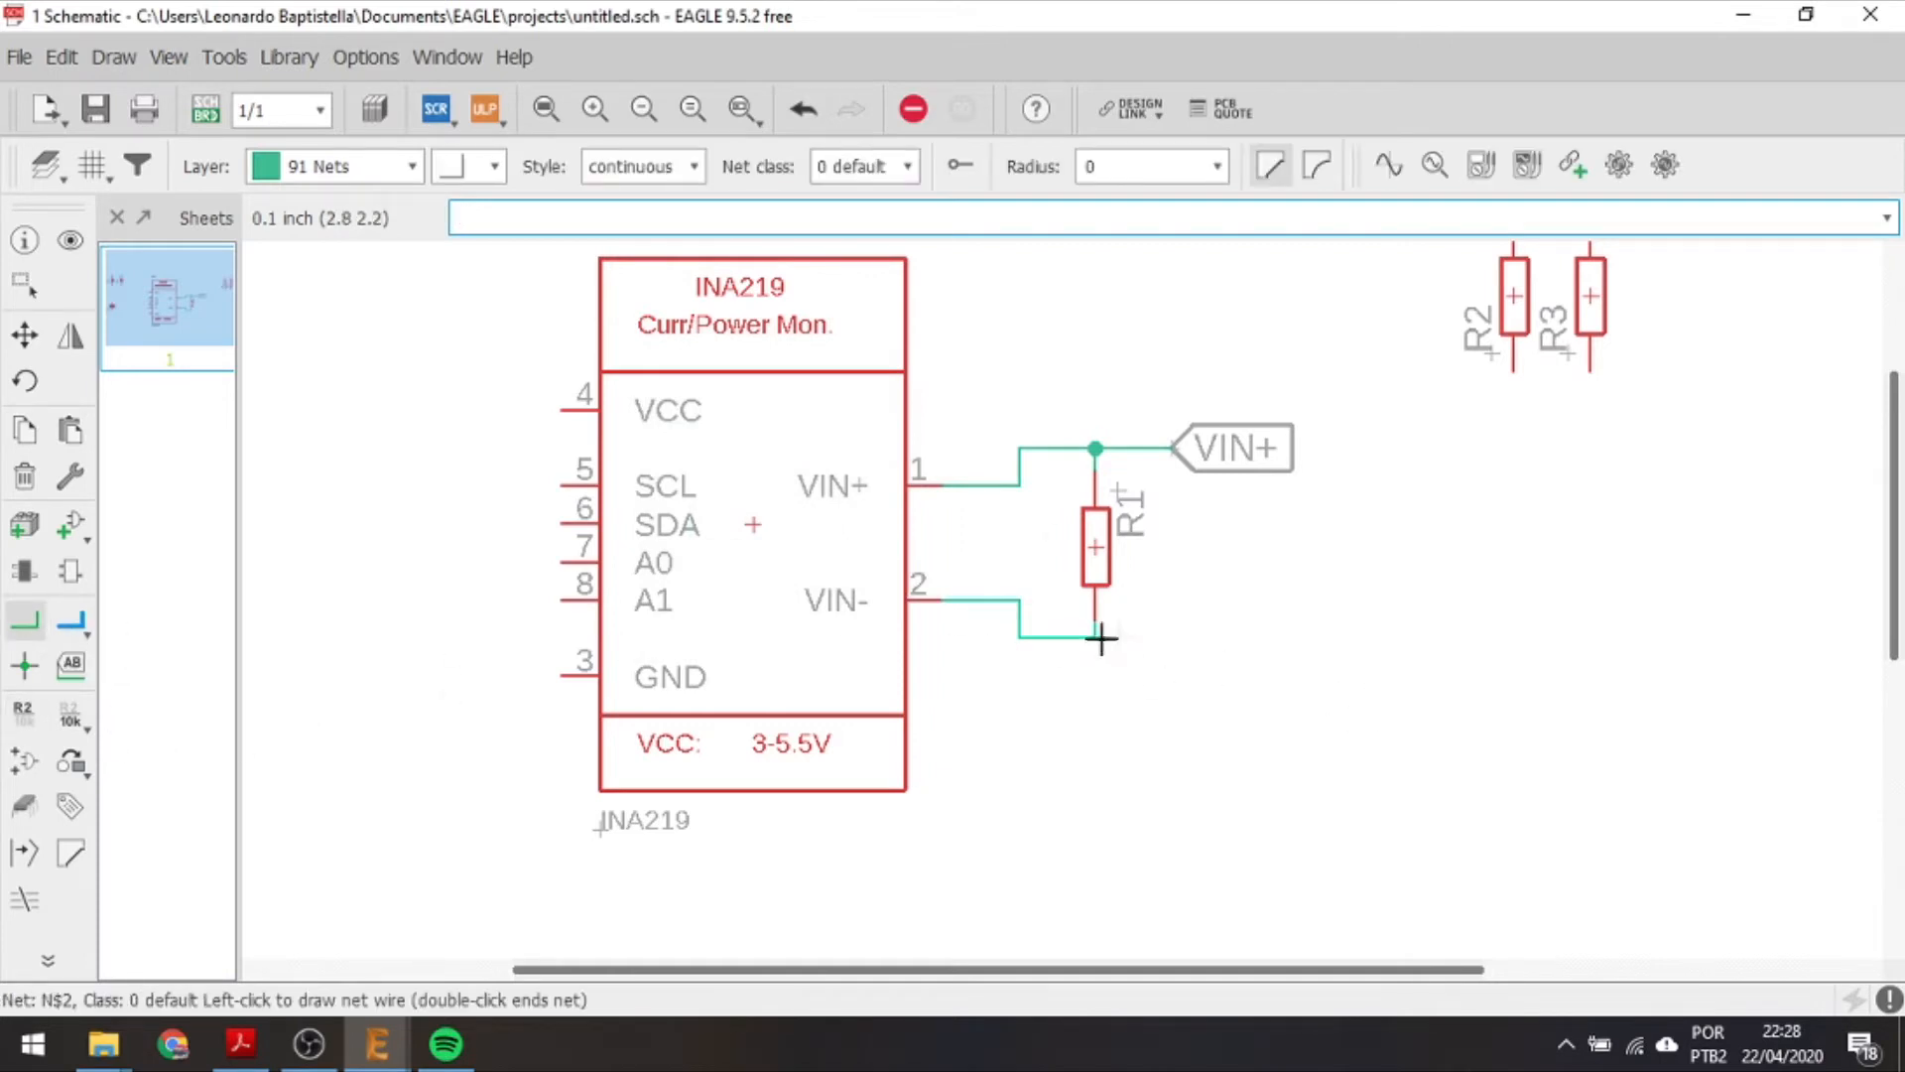
click(1181, 632)
key(Escape)
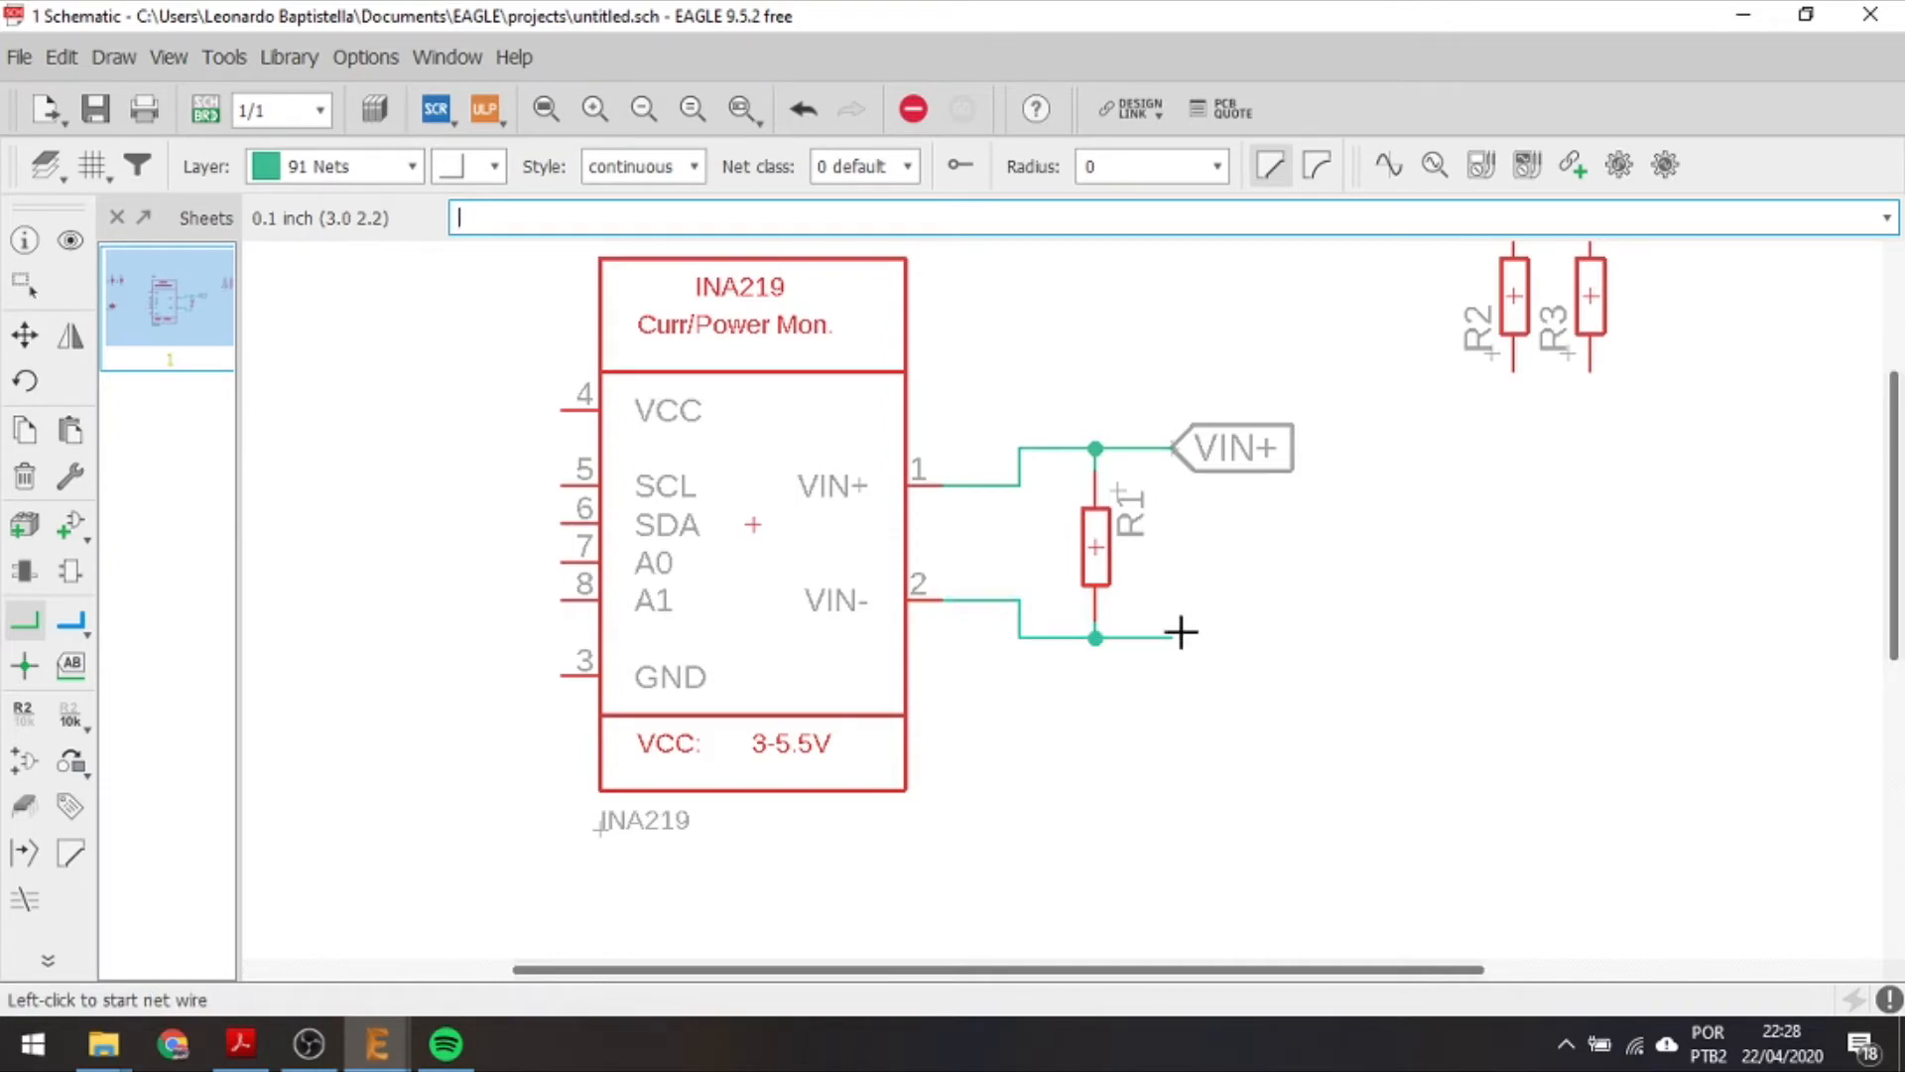
Place a cross-reference net label at the free end of the VIN- net stub, with Xref on.
click(72, 673)
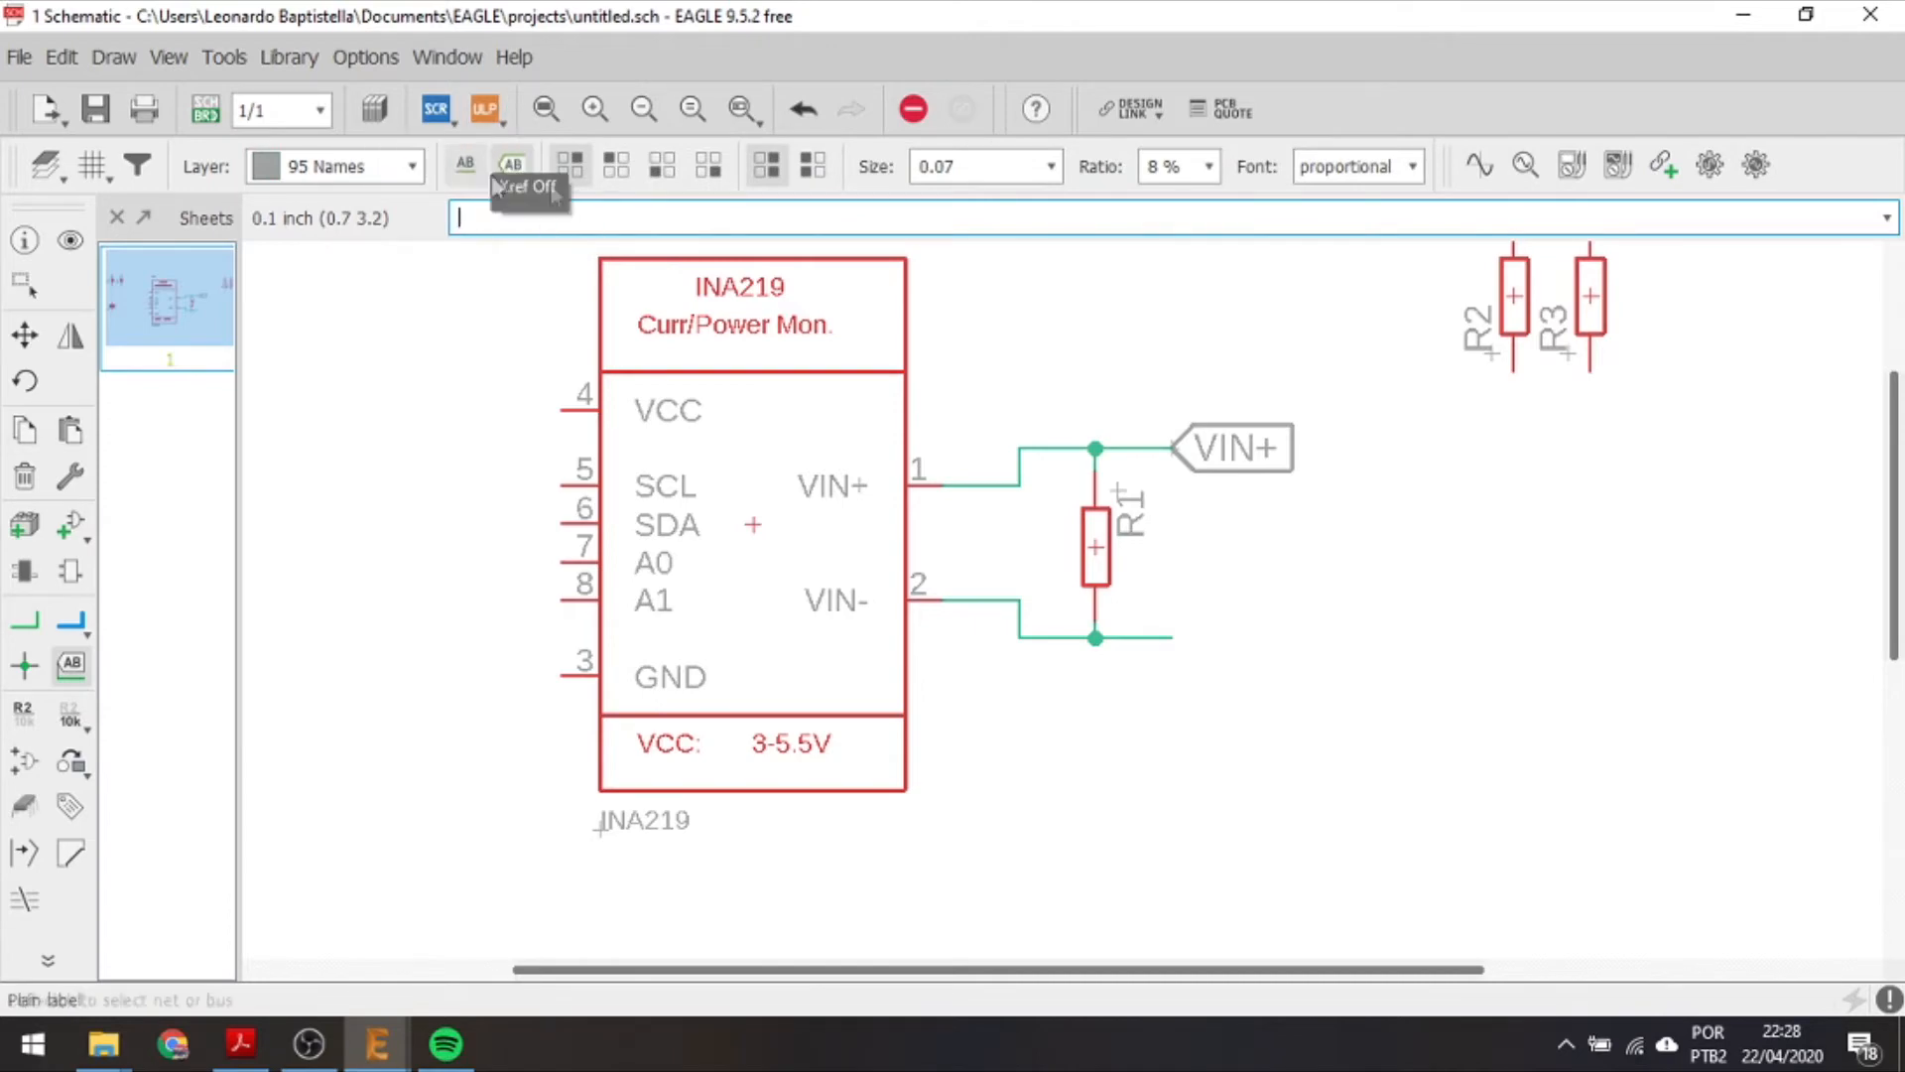
click(1168, 638)
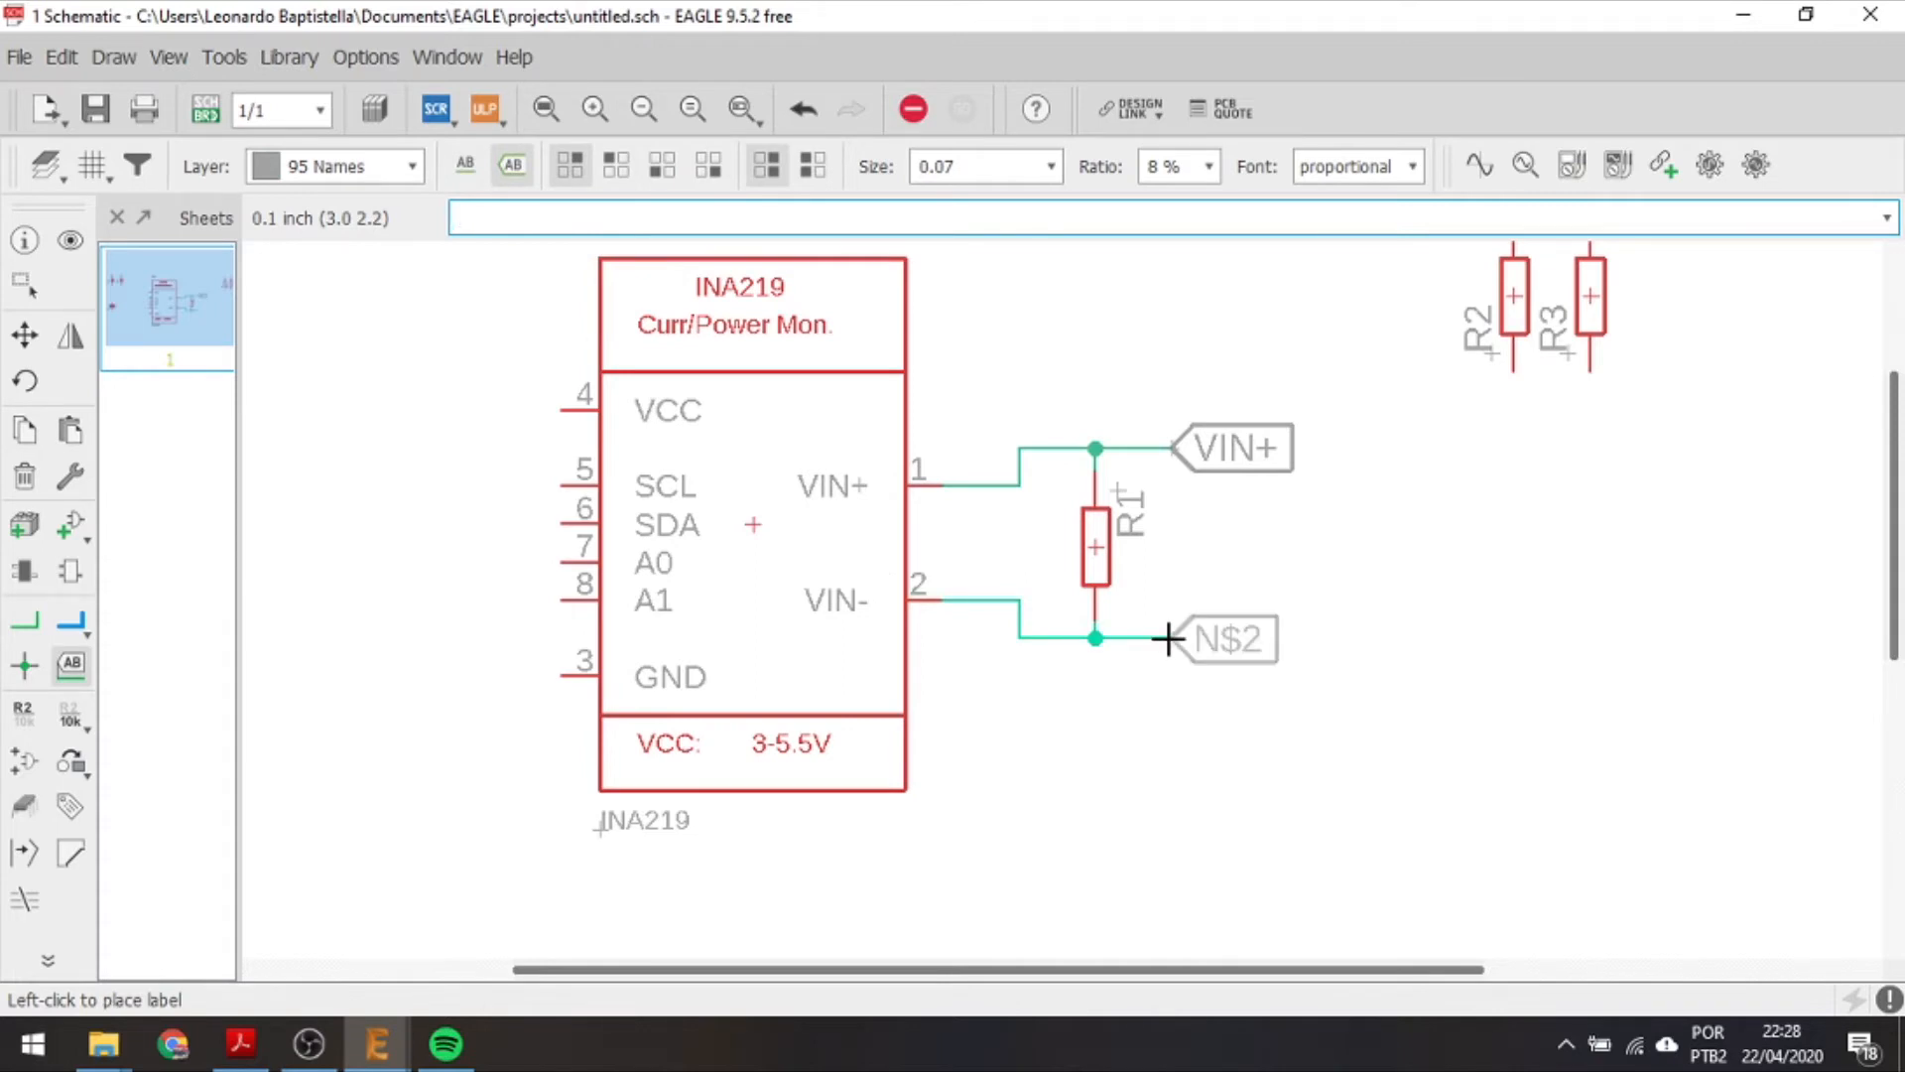
click(1167, 638)
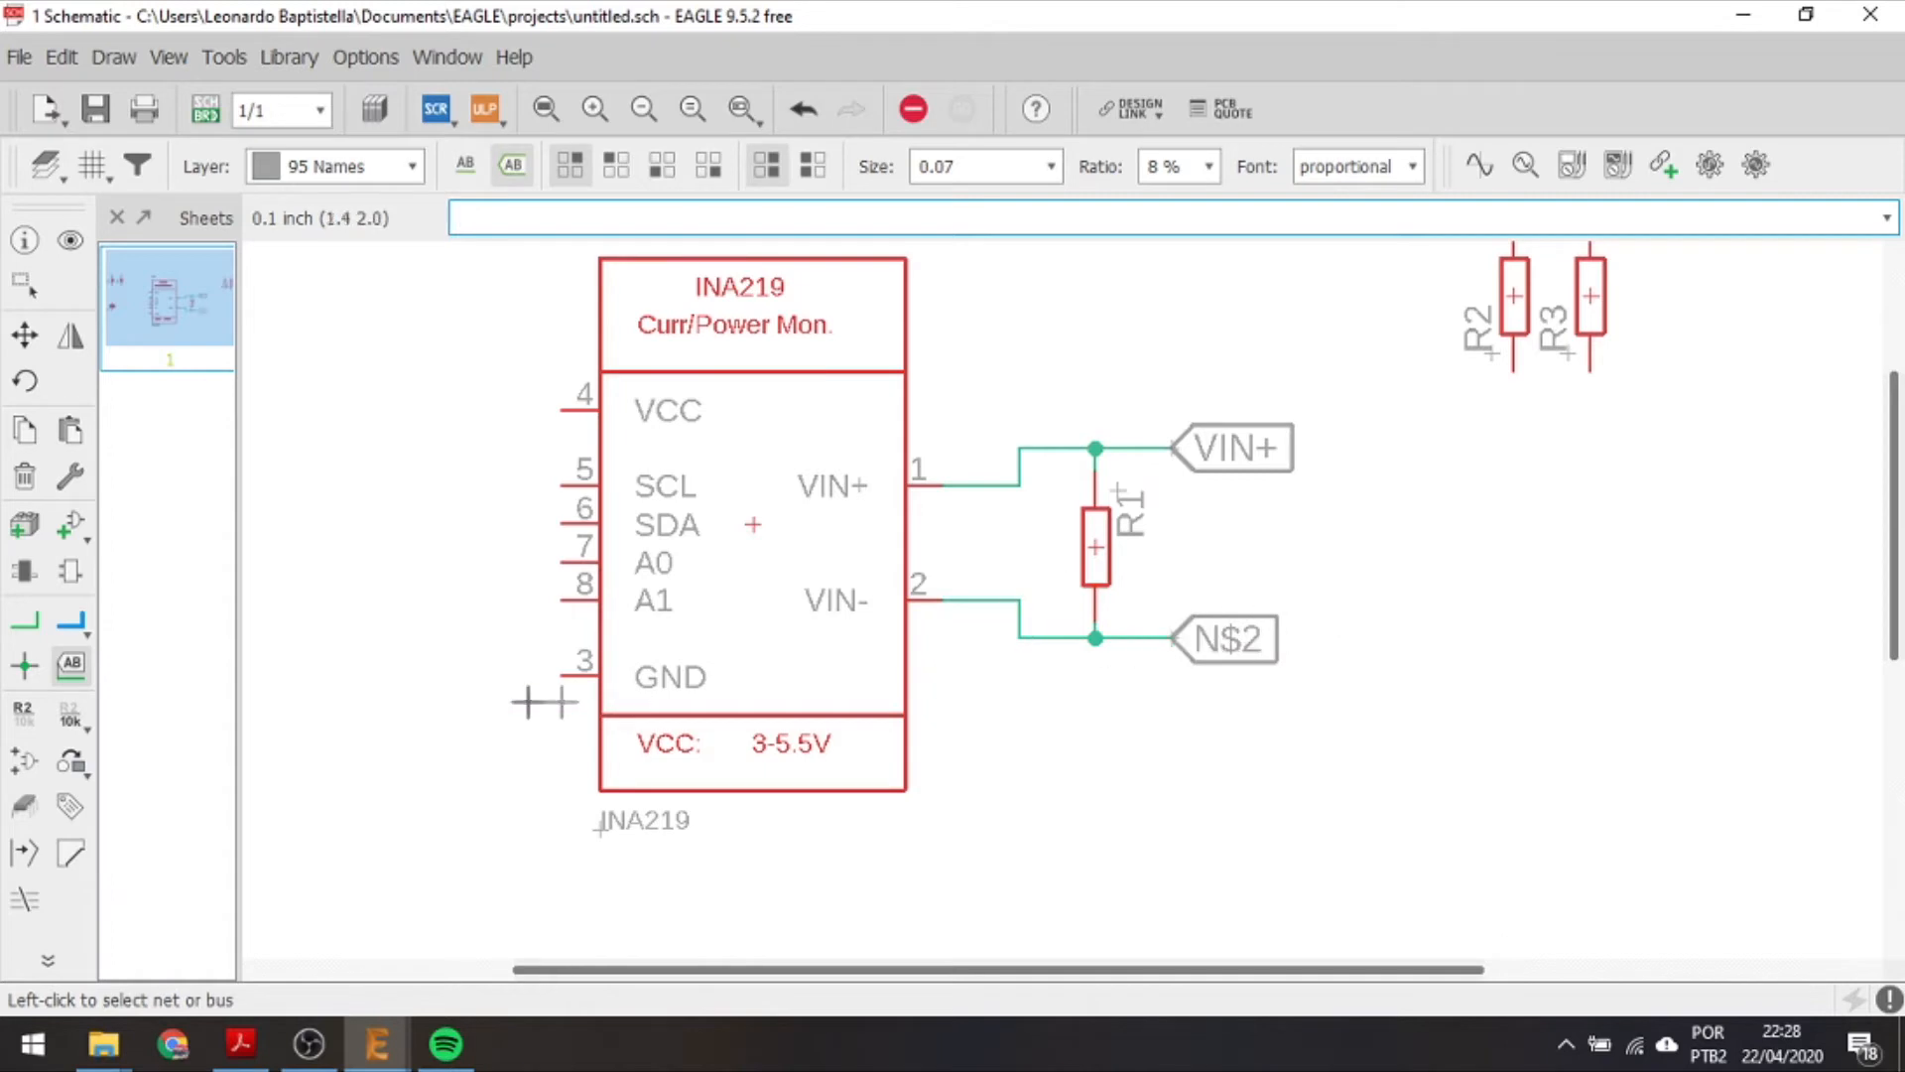
Rename the labelled net below R1, connected to the INA219's VIN- pin, as VIN-.
click(28, 721)
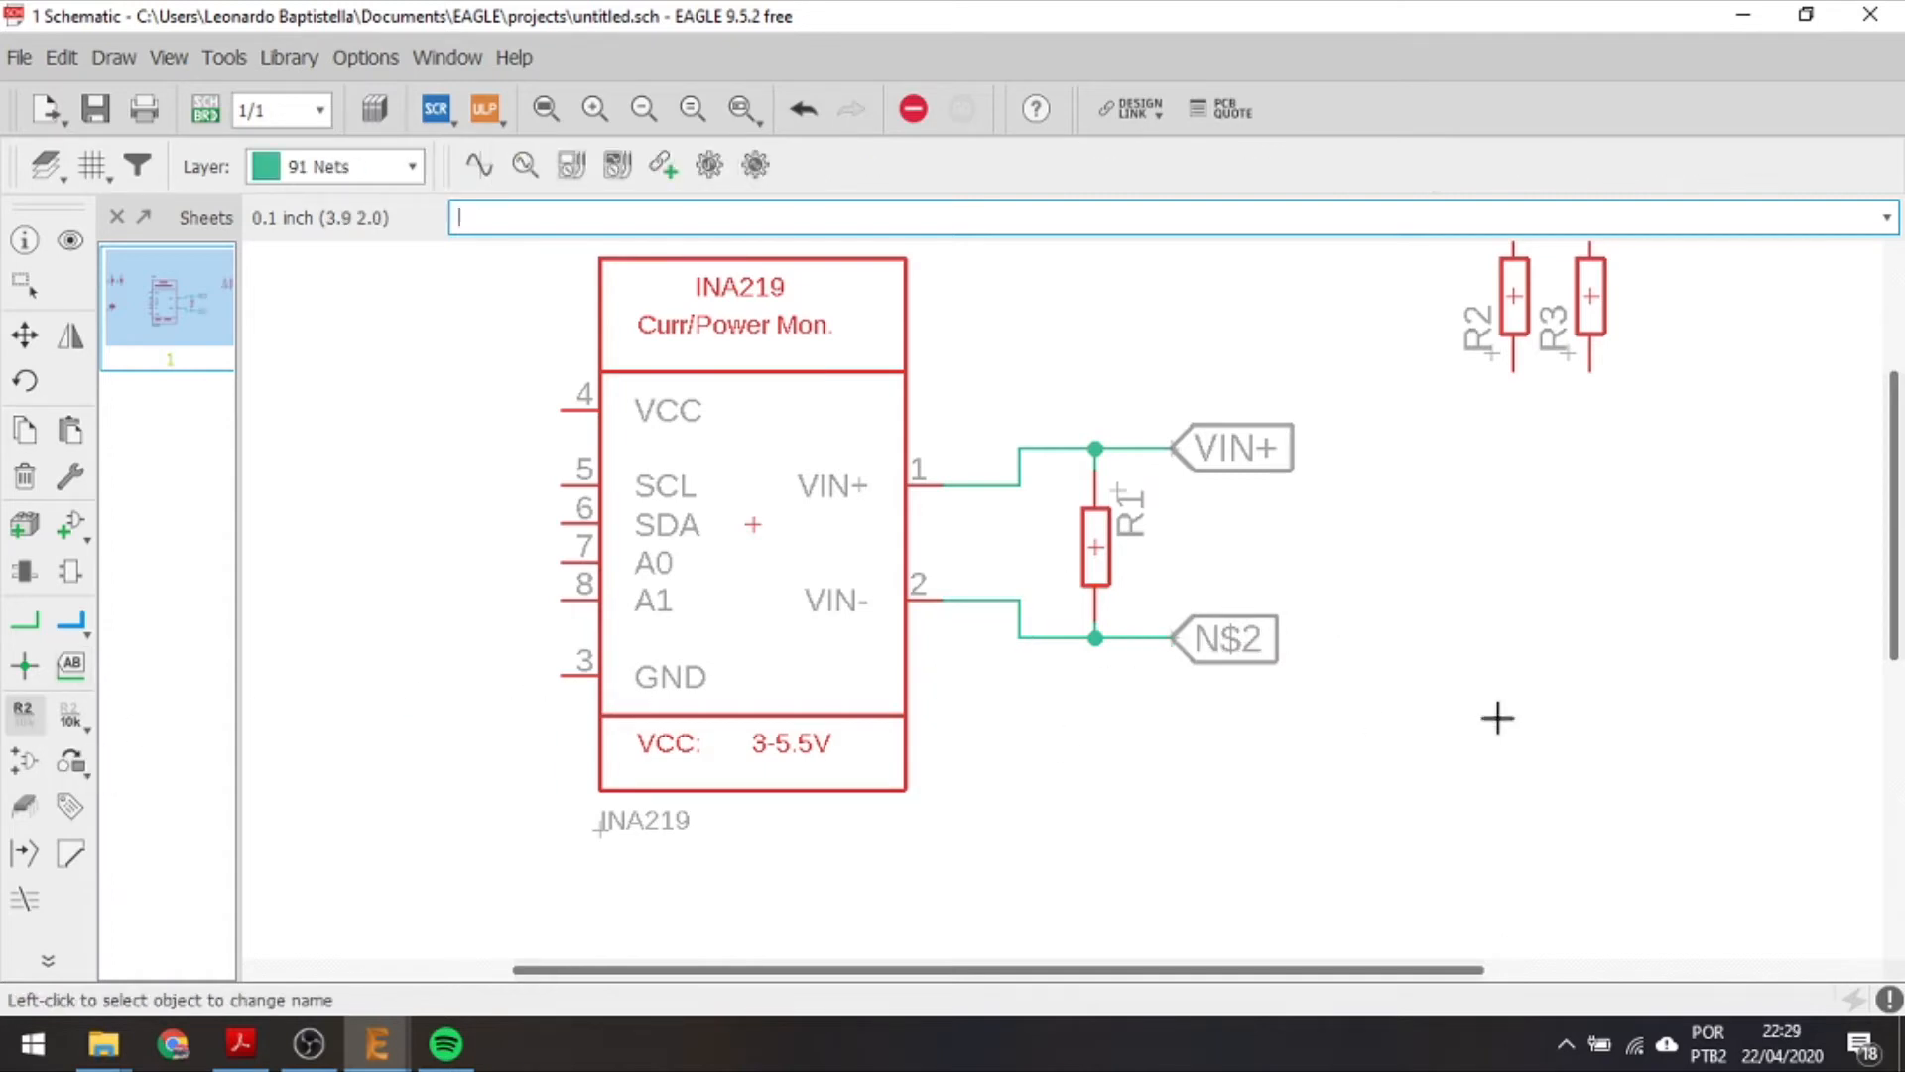
click(1177, 642)
click(1176, 642)
text(VIN_)
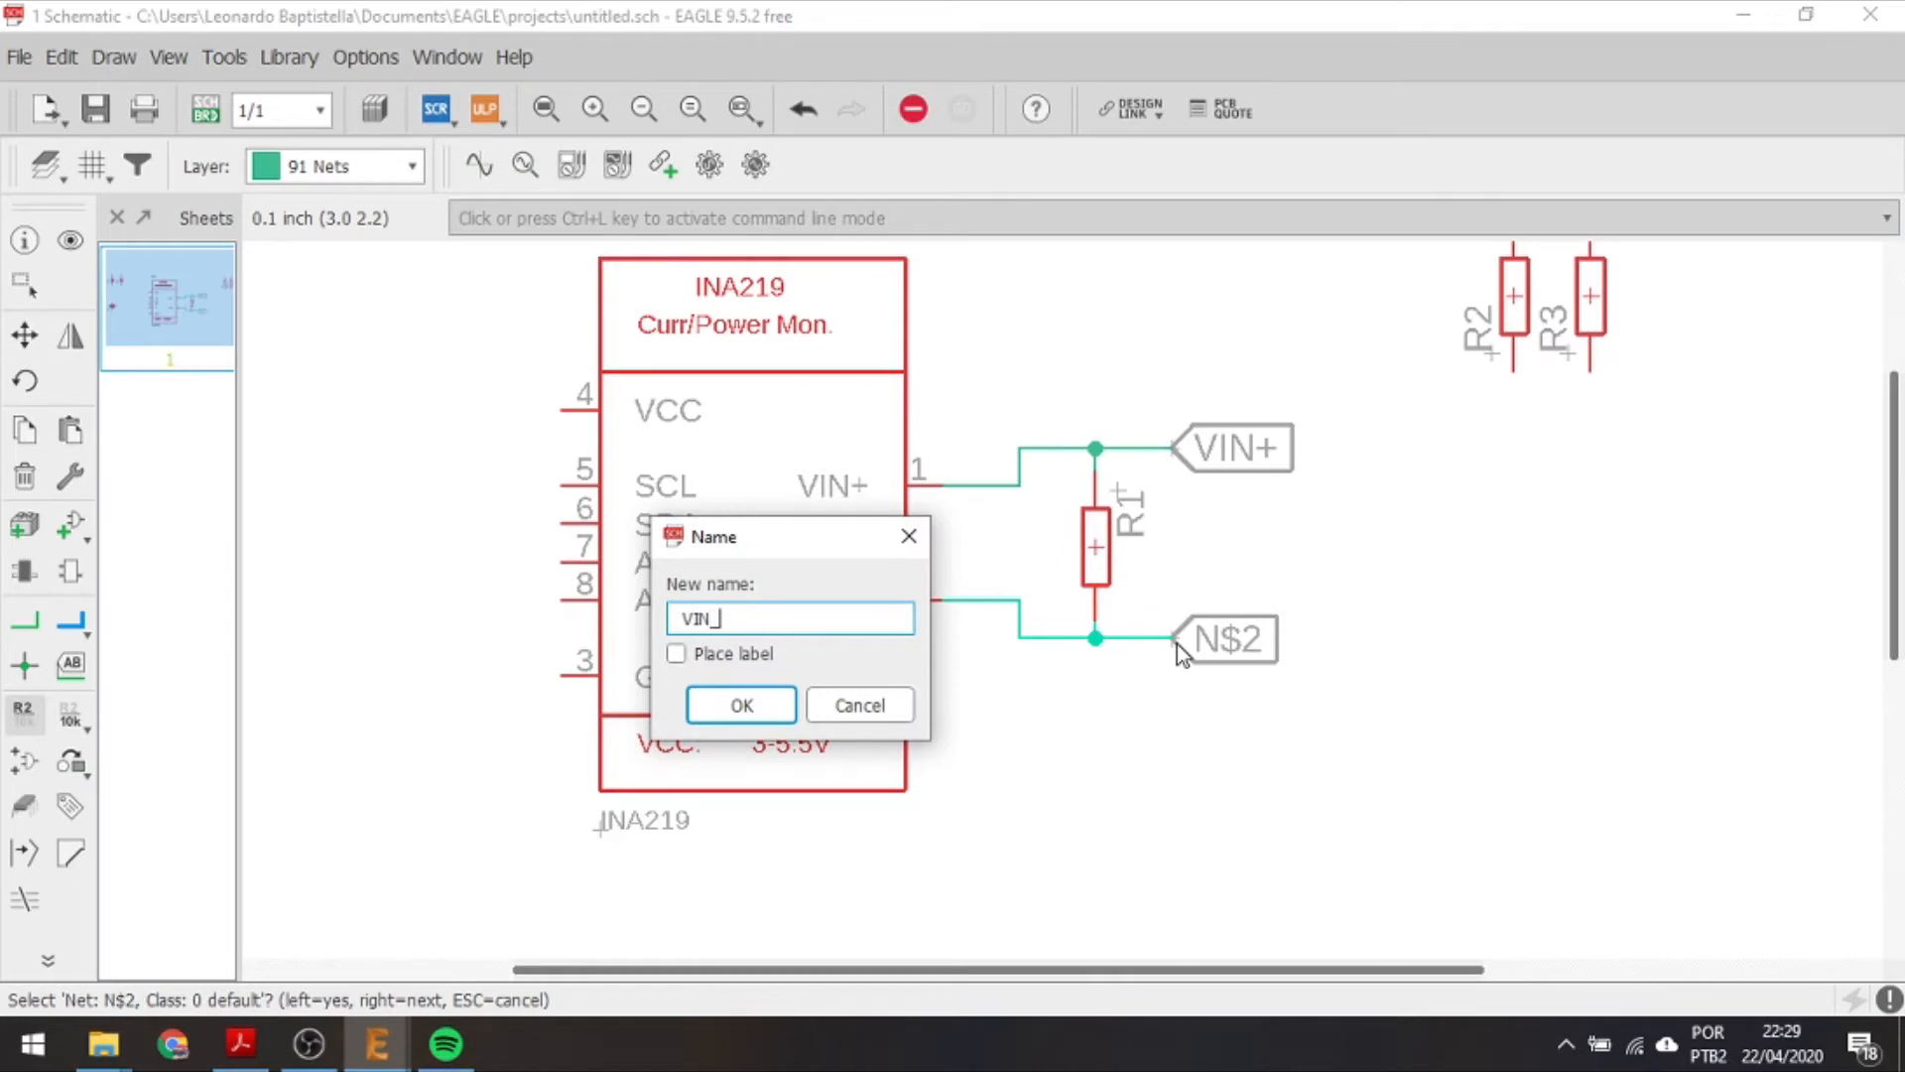
key(Return)
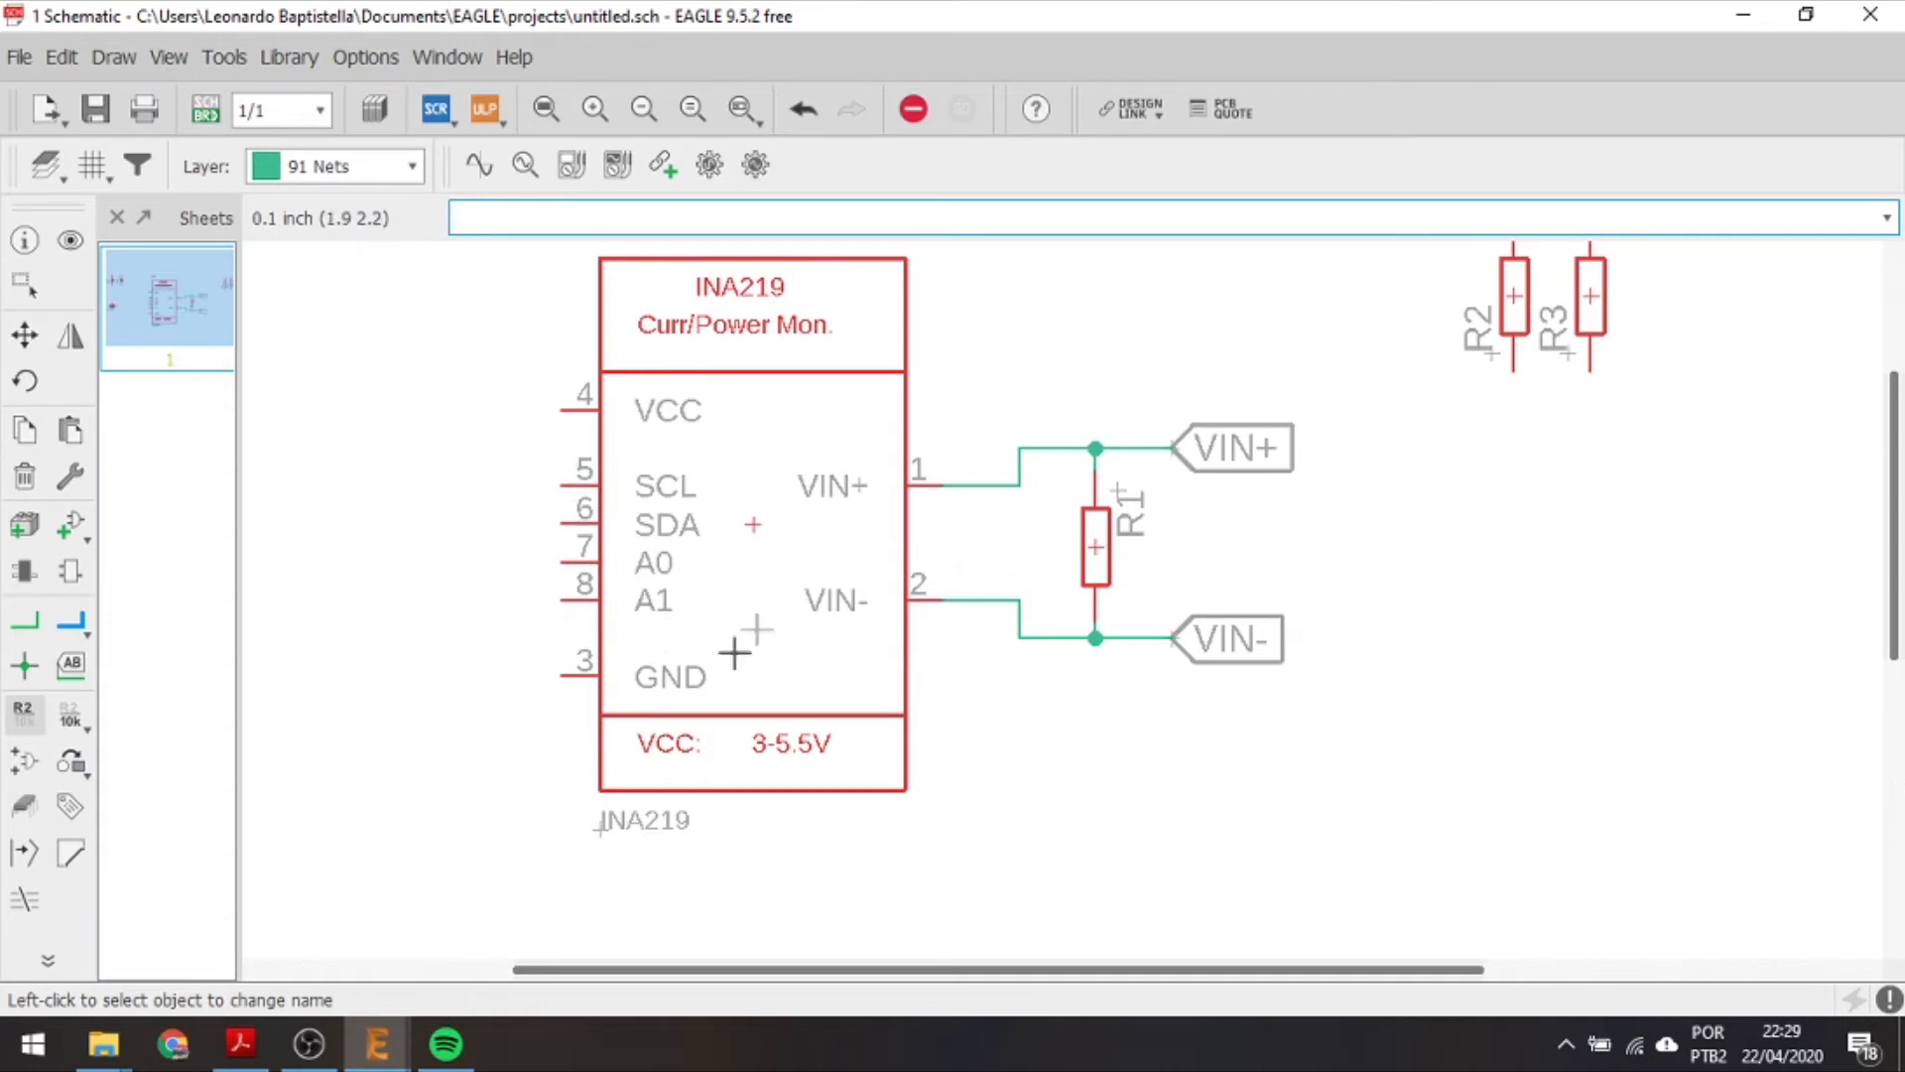
Set the value of shunt resistor R1 to 0.1.
scroll(875, 522, up, 2)
scroll(875, 522, down, 3)
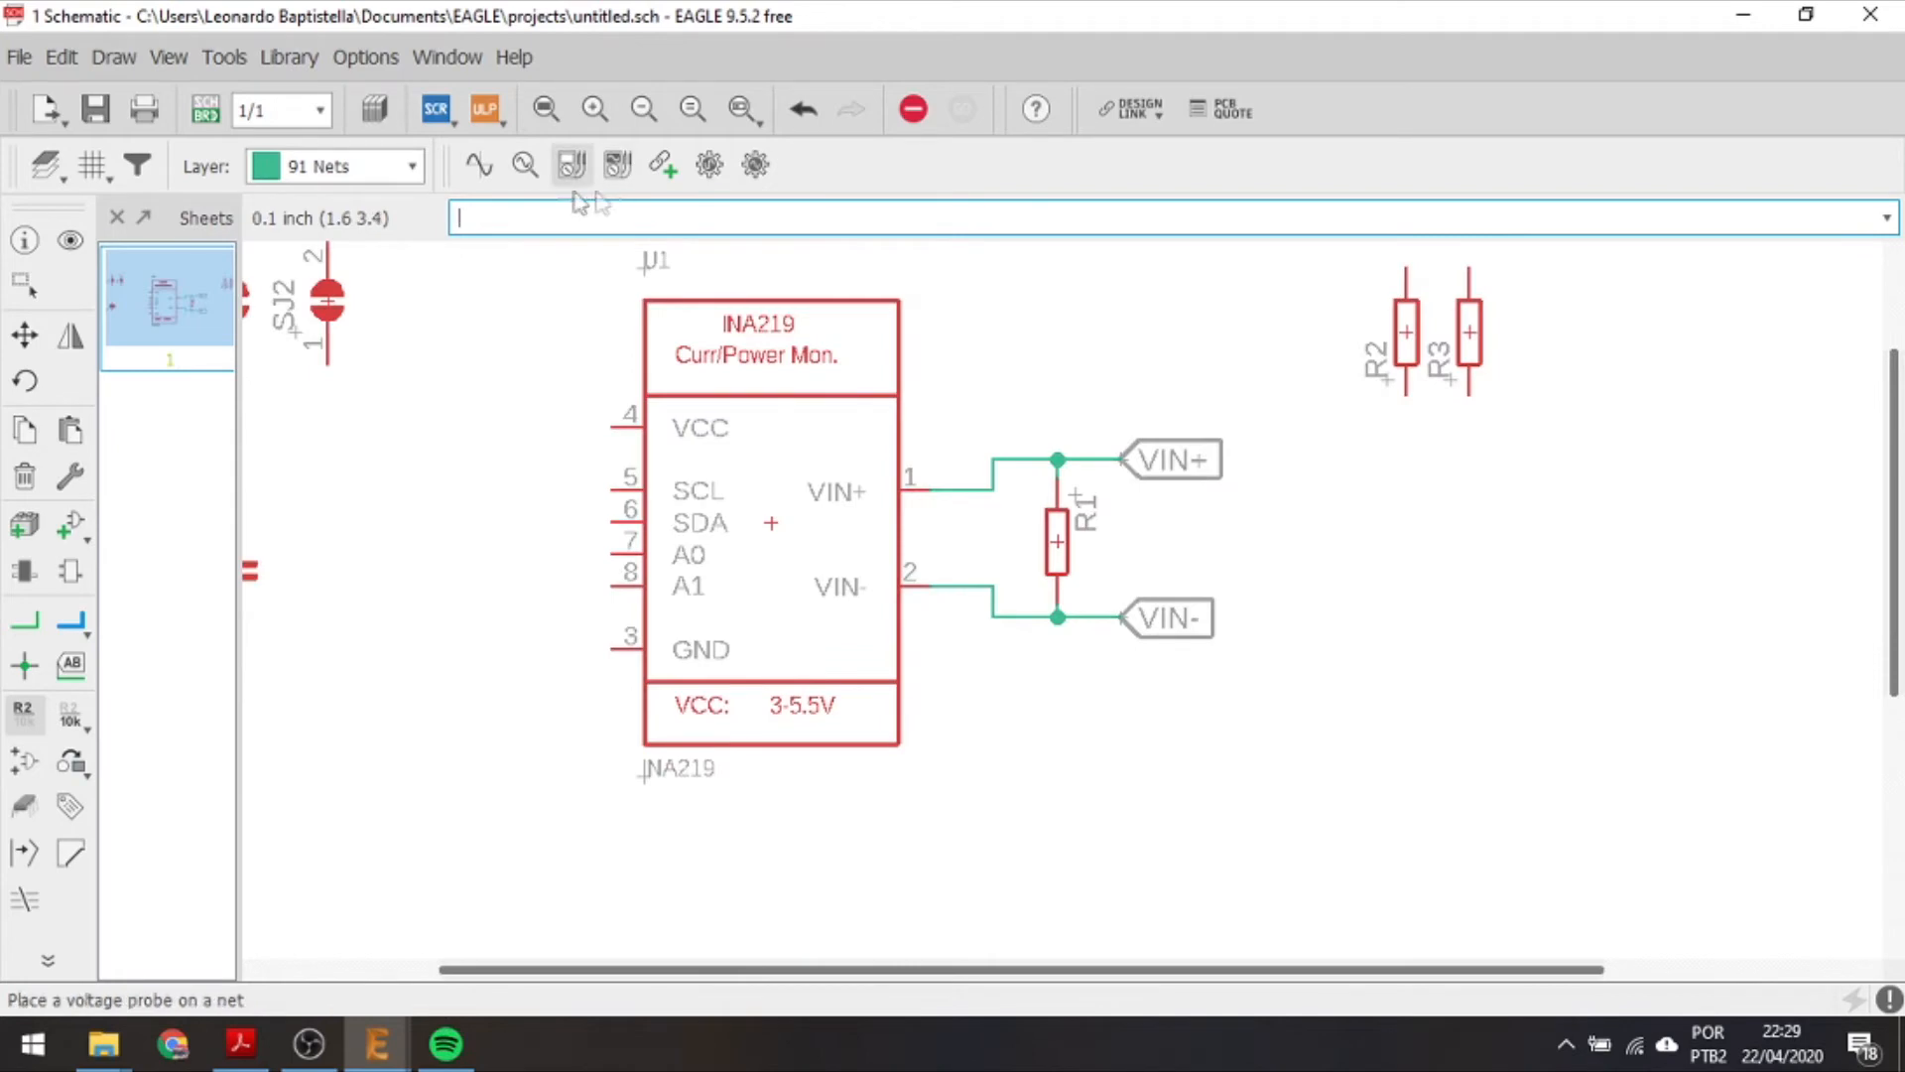
click(566, 129)
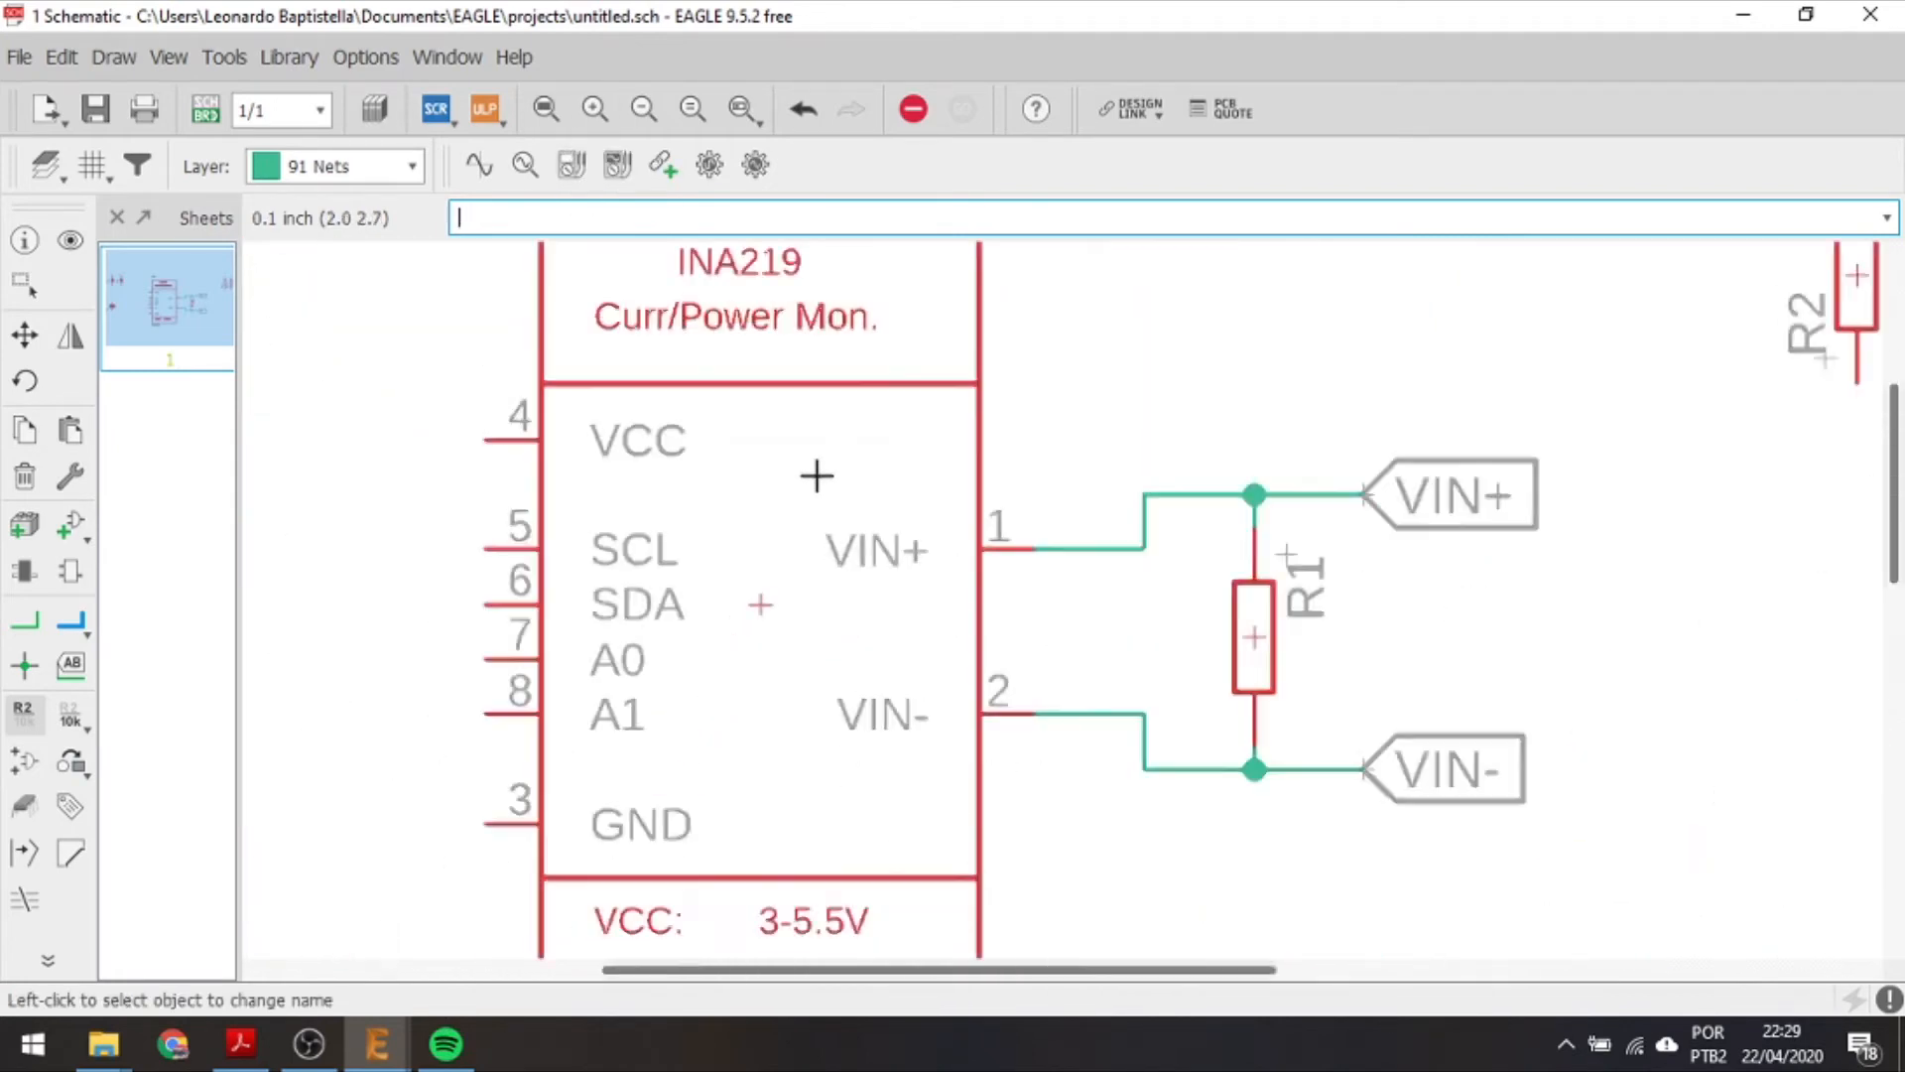
click(547, 113)
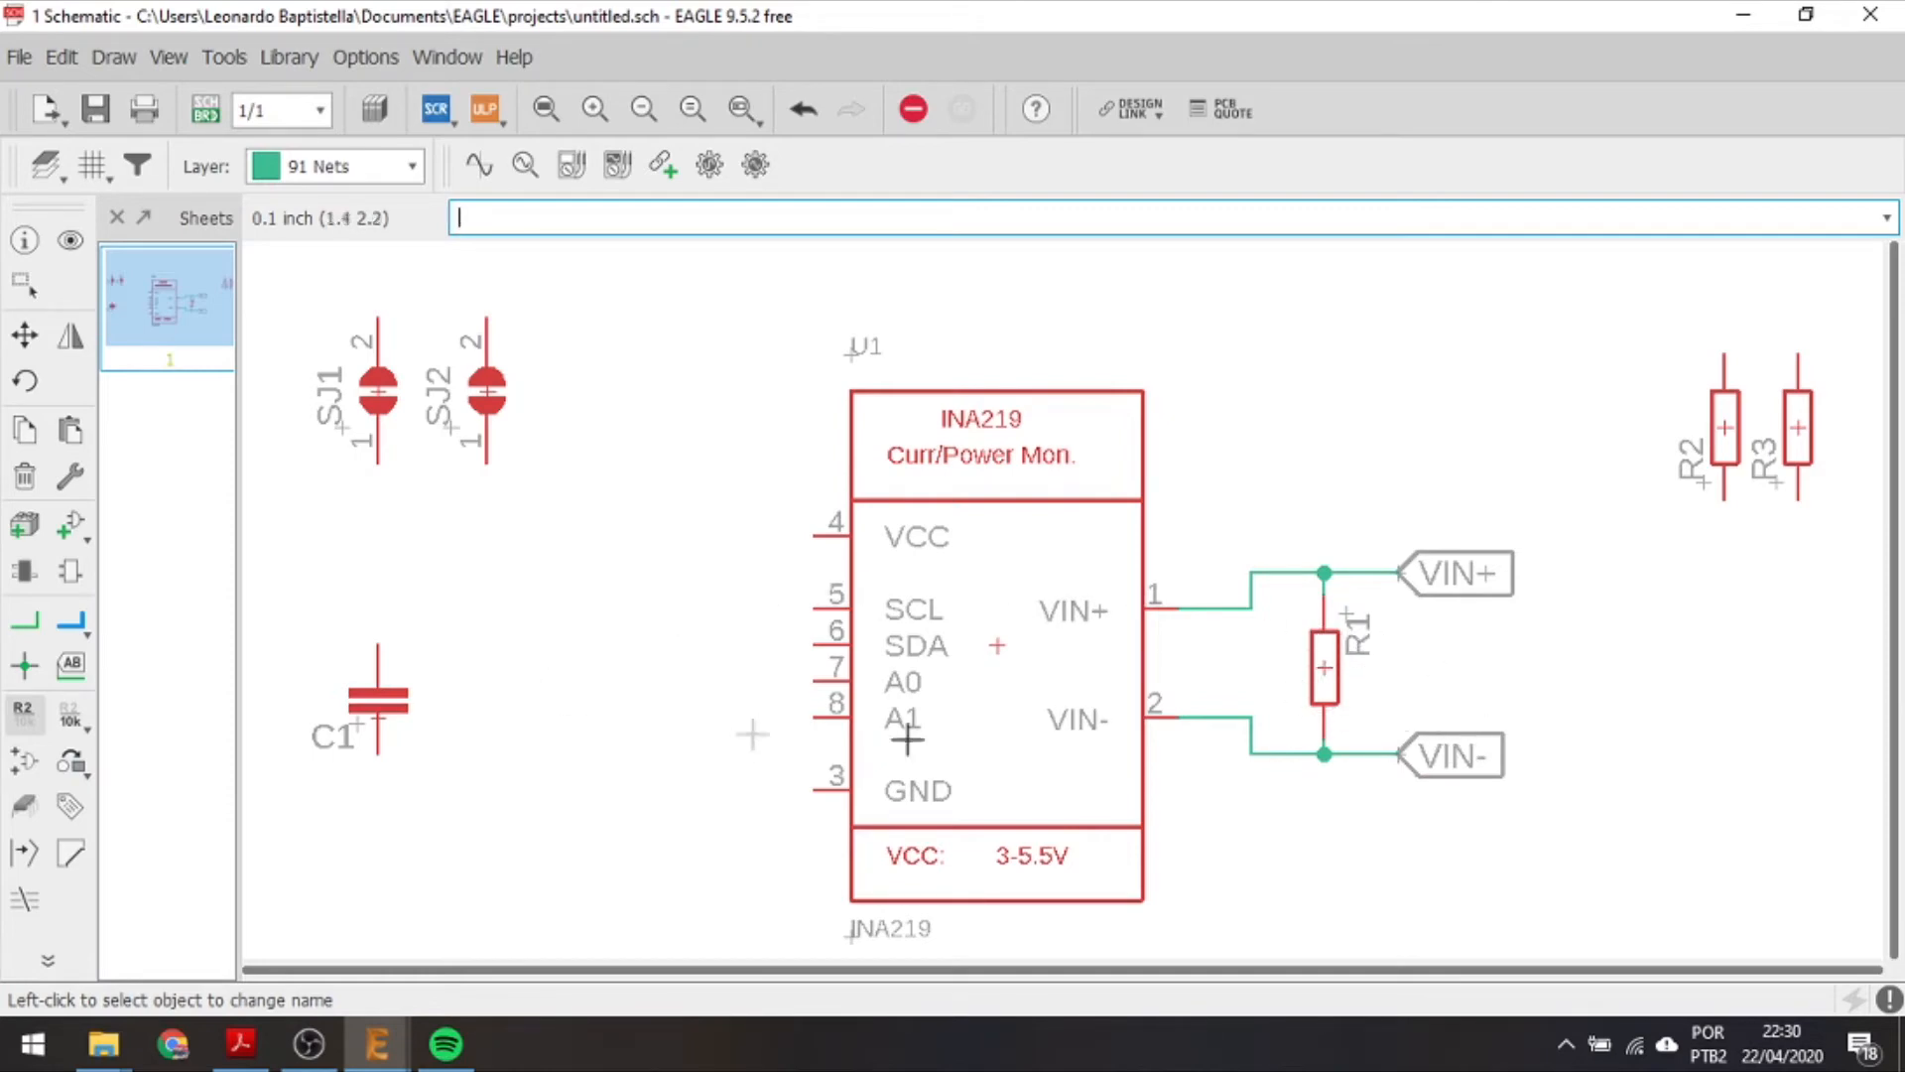
click(67, 721)
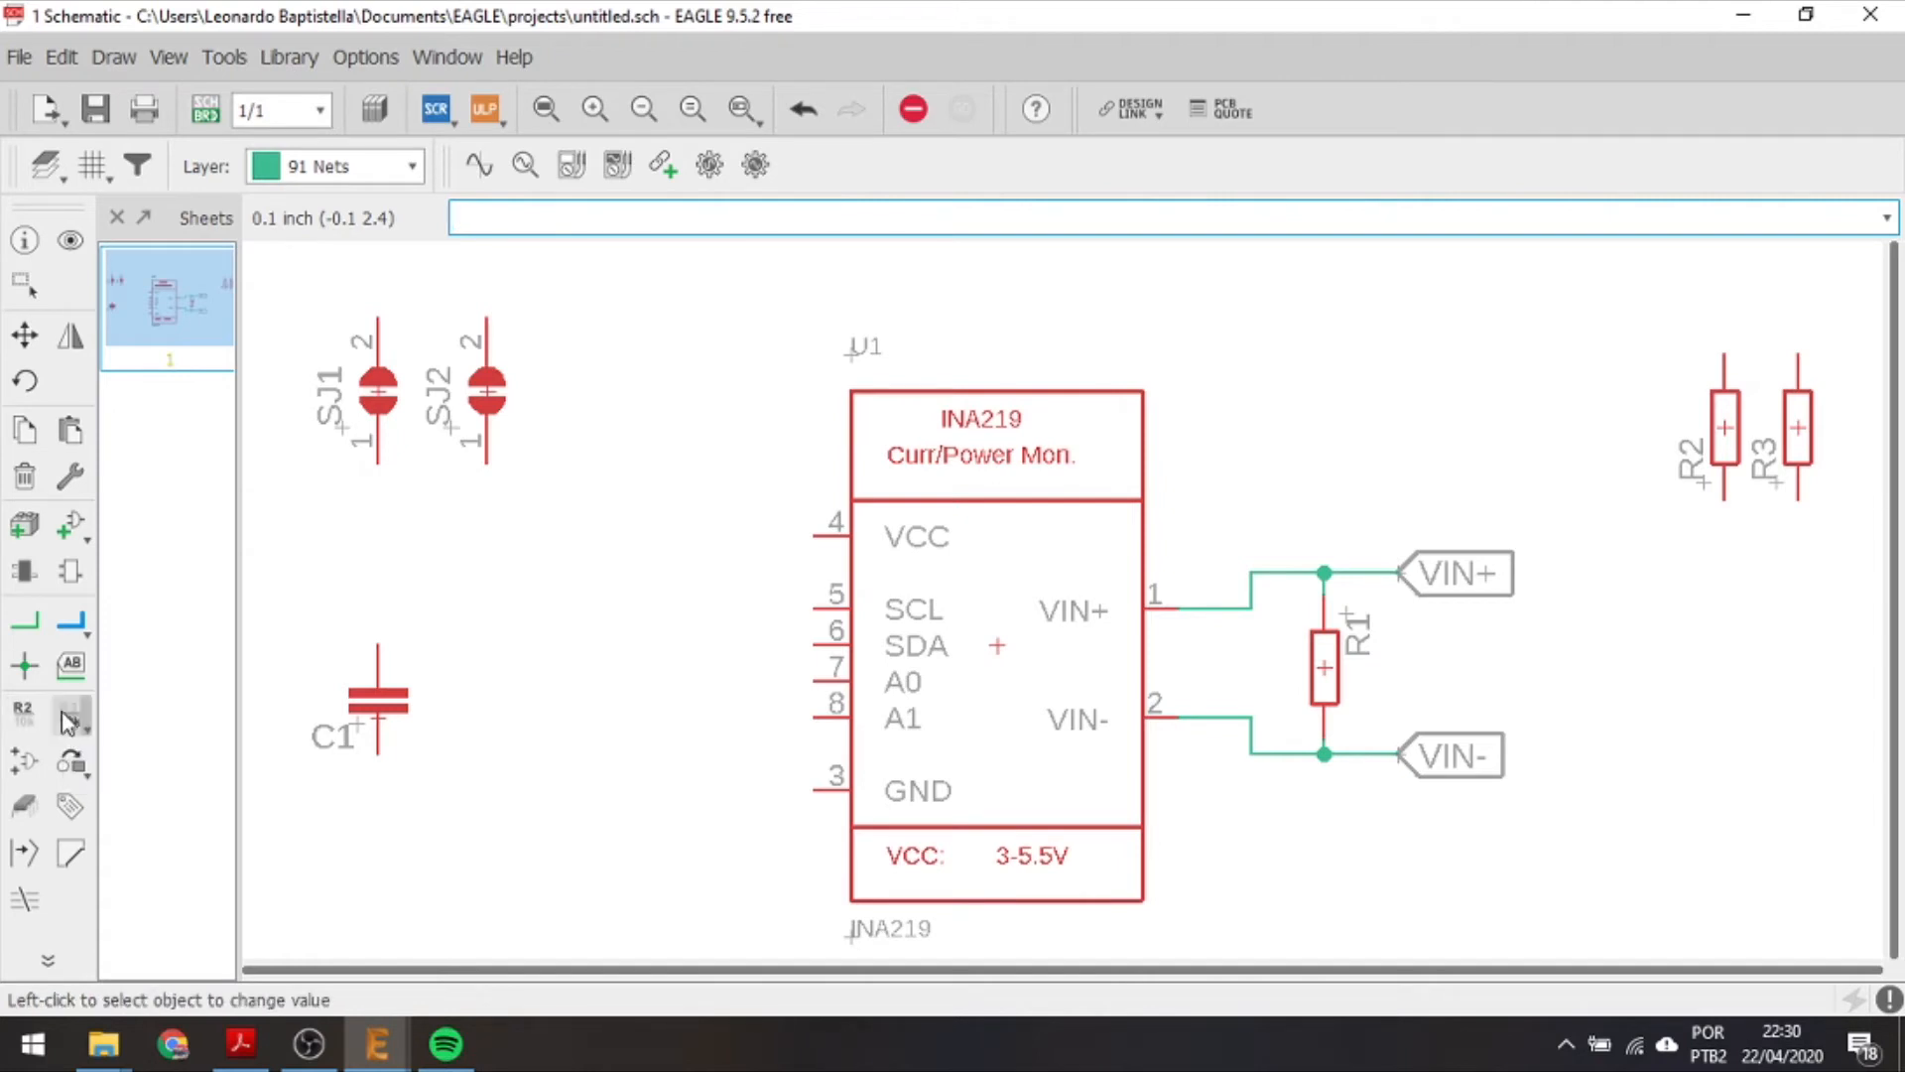
click(1325, 666)
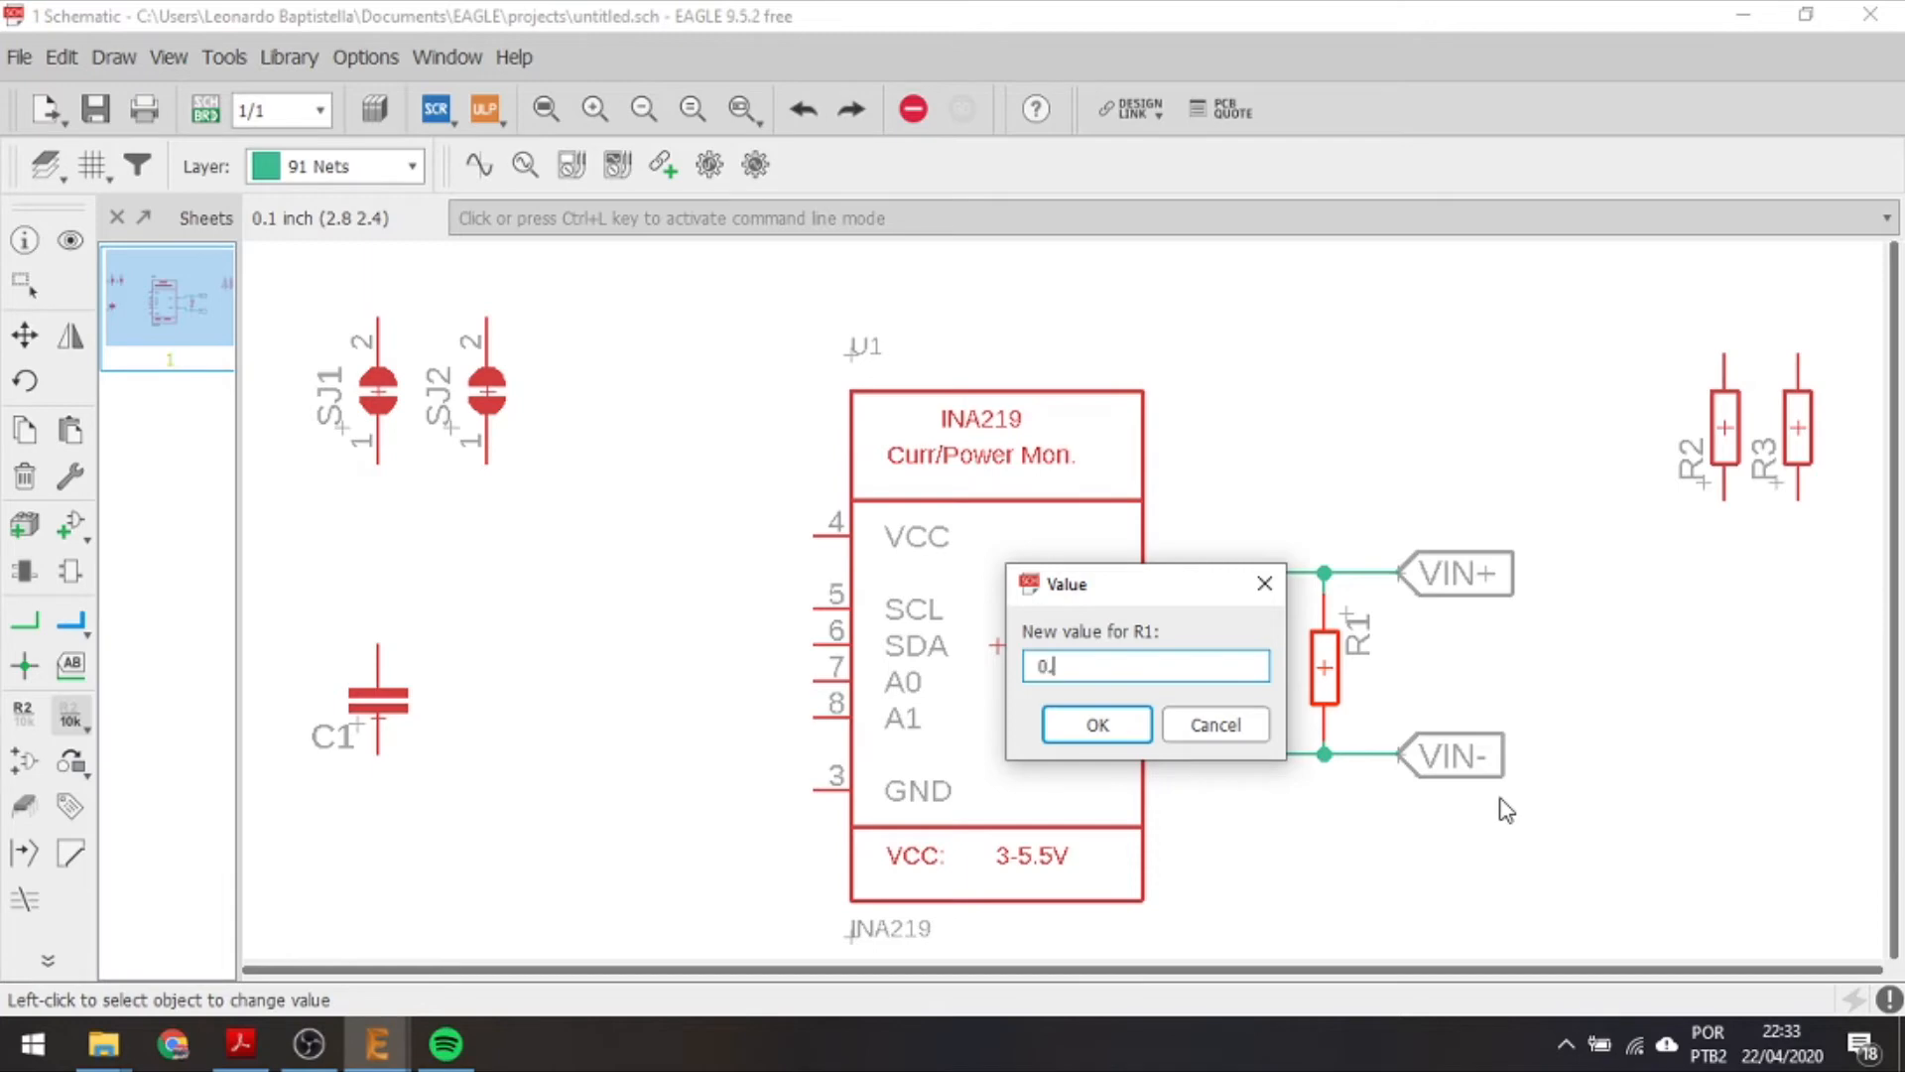
key(Return)
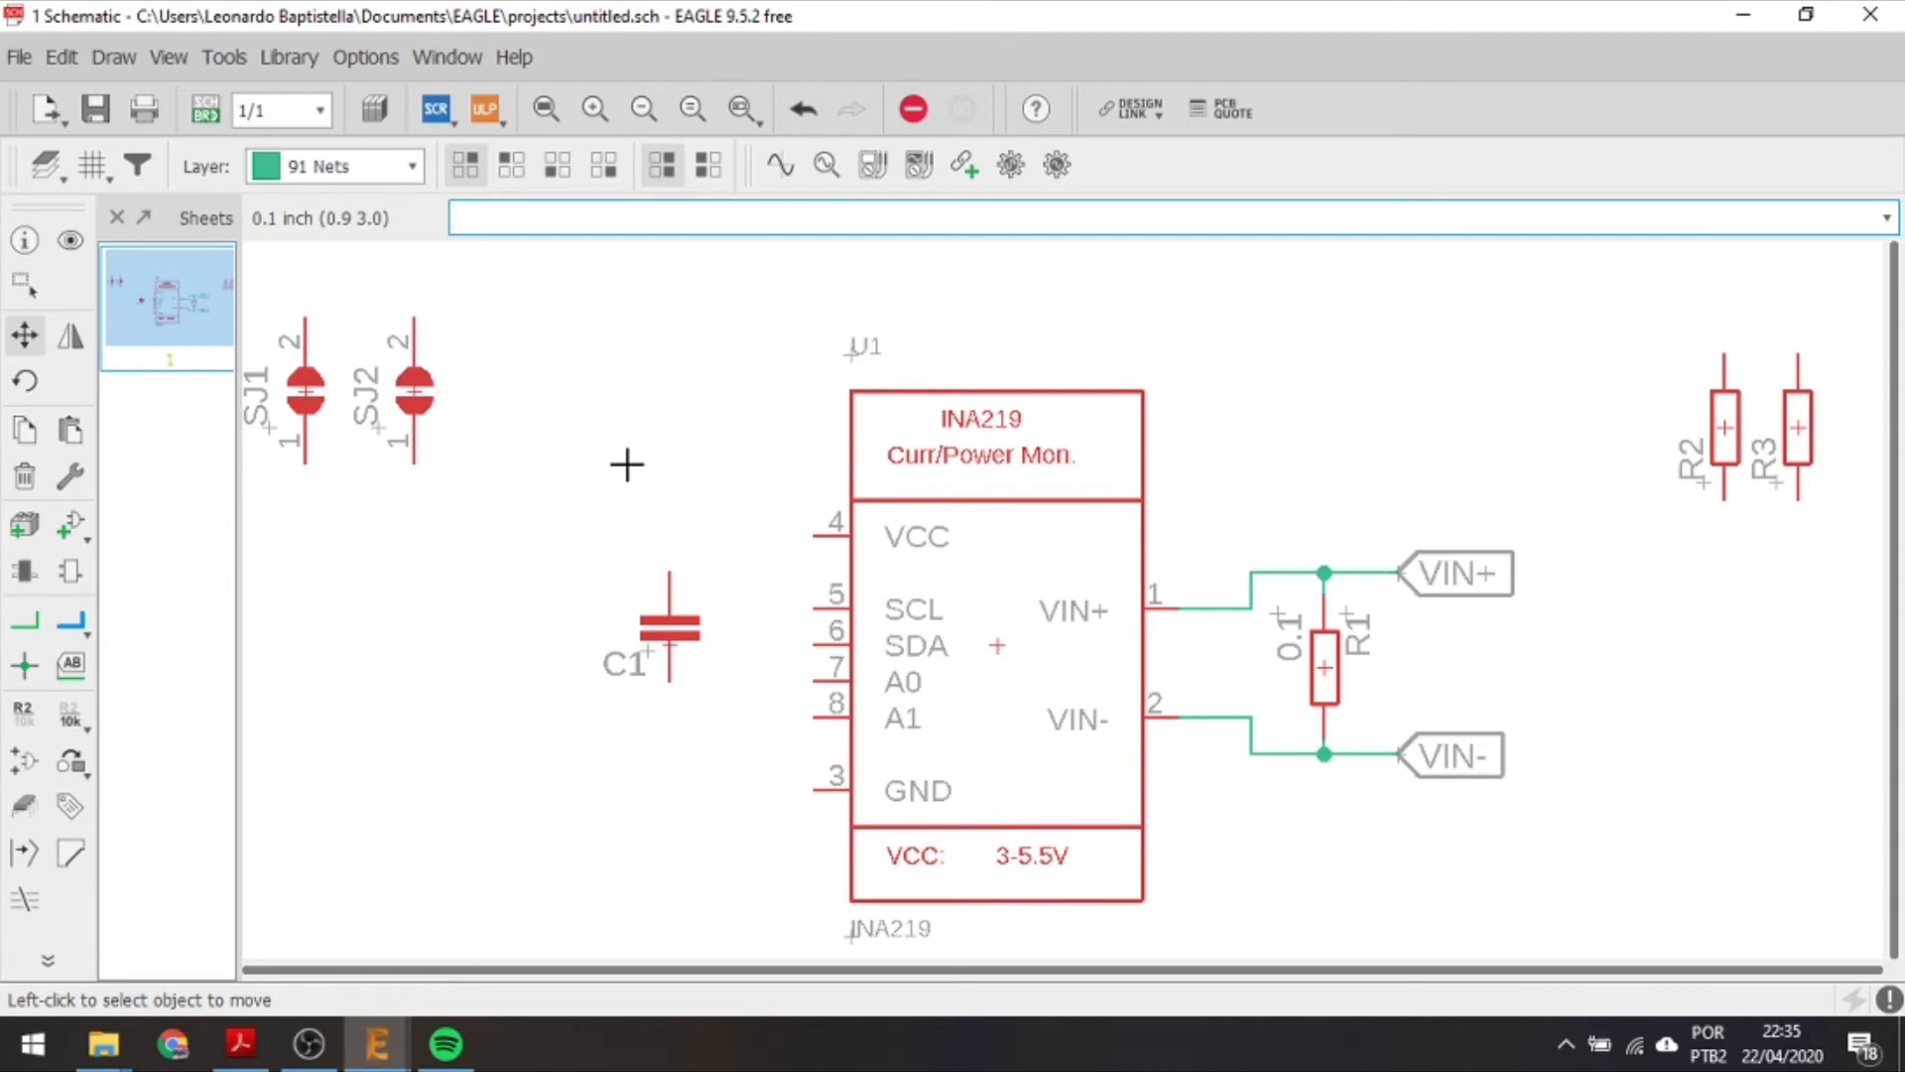
Search the parts library for gnd and place the GND supply symbol from supply1 directly below C1.
click(80, 515)
drag(220, 883, 159, 882)
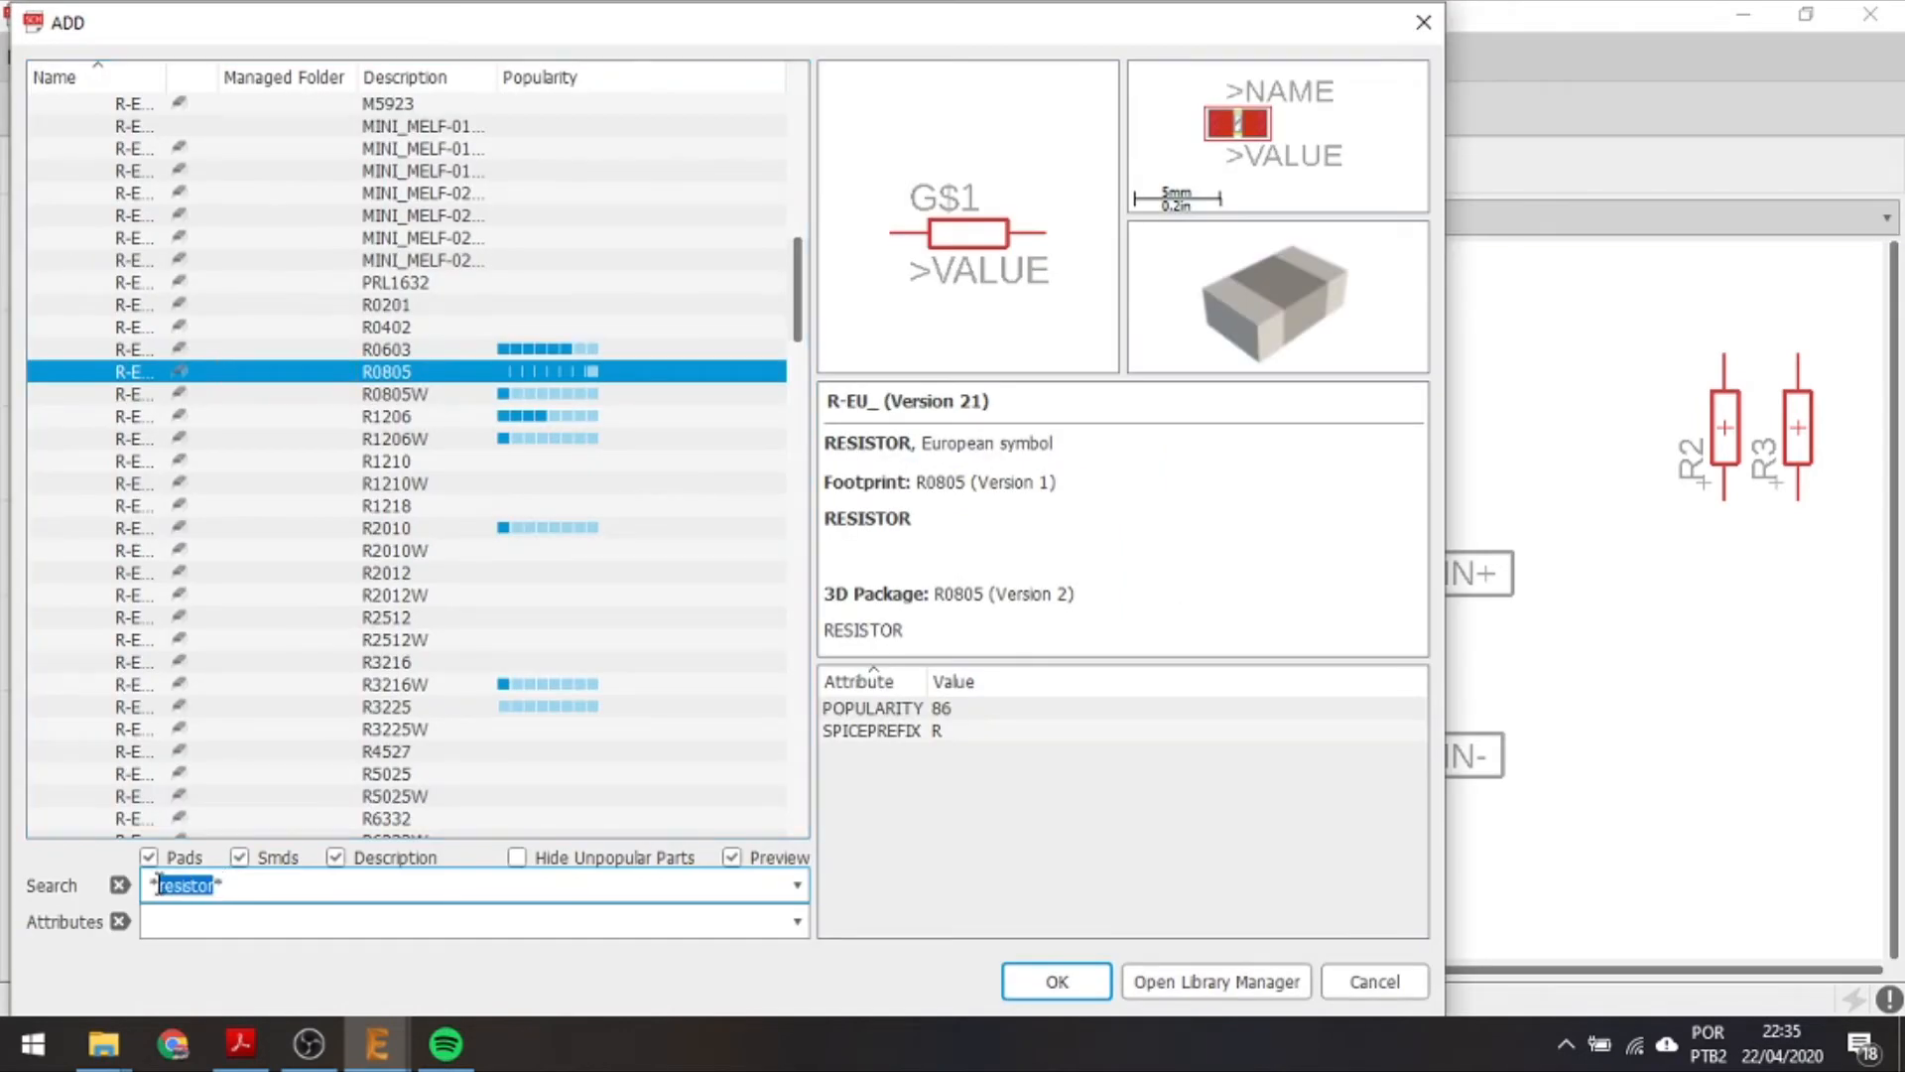
text(gn)
text(d)
key(Return)
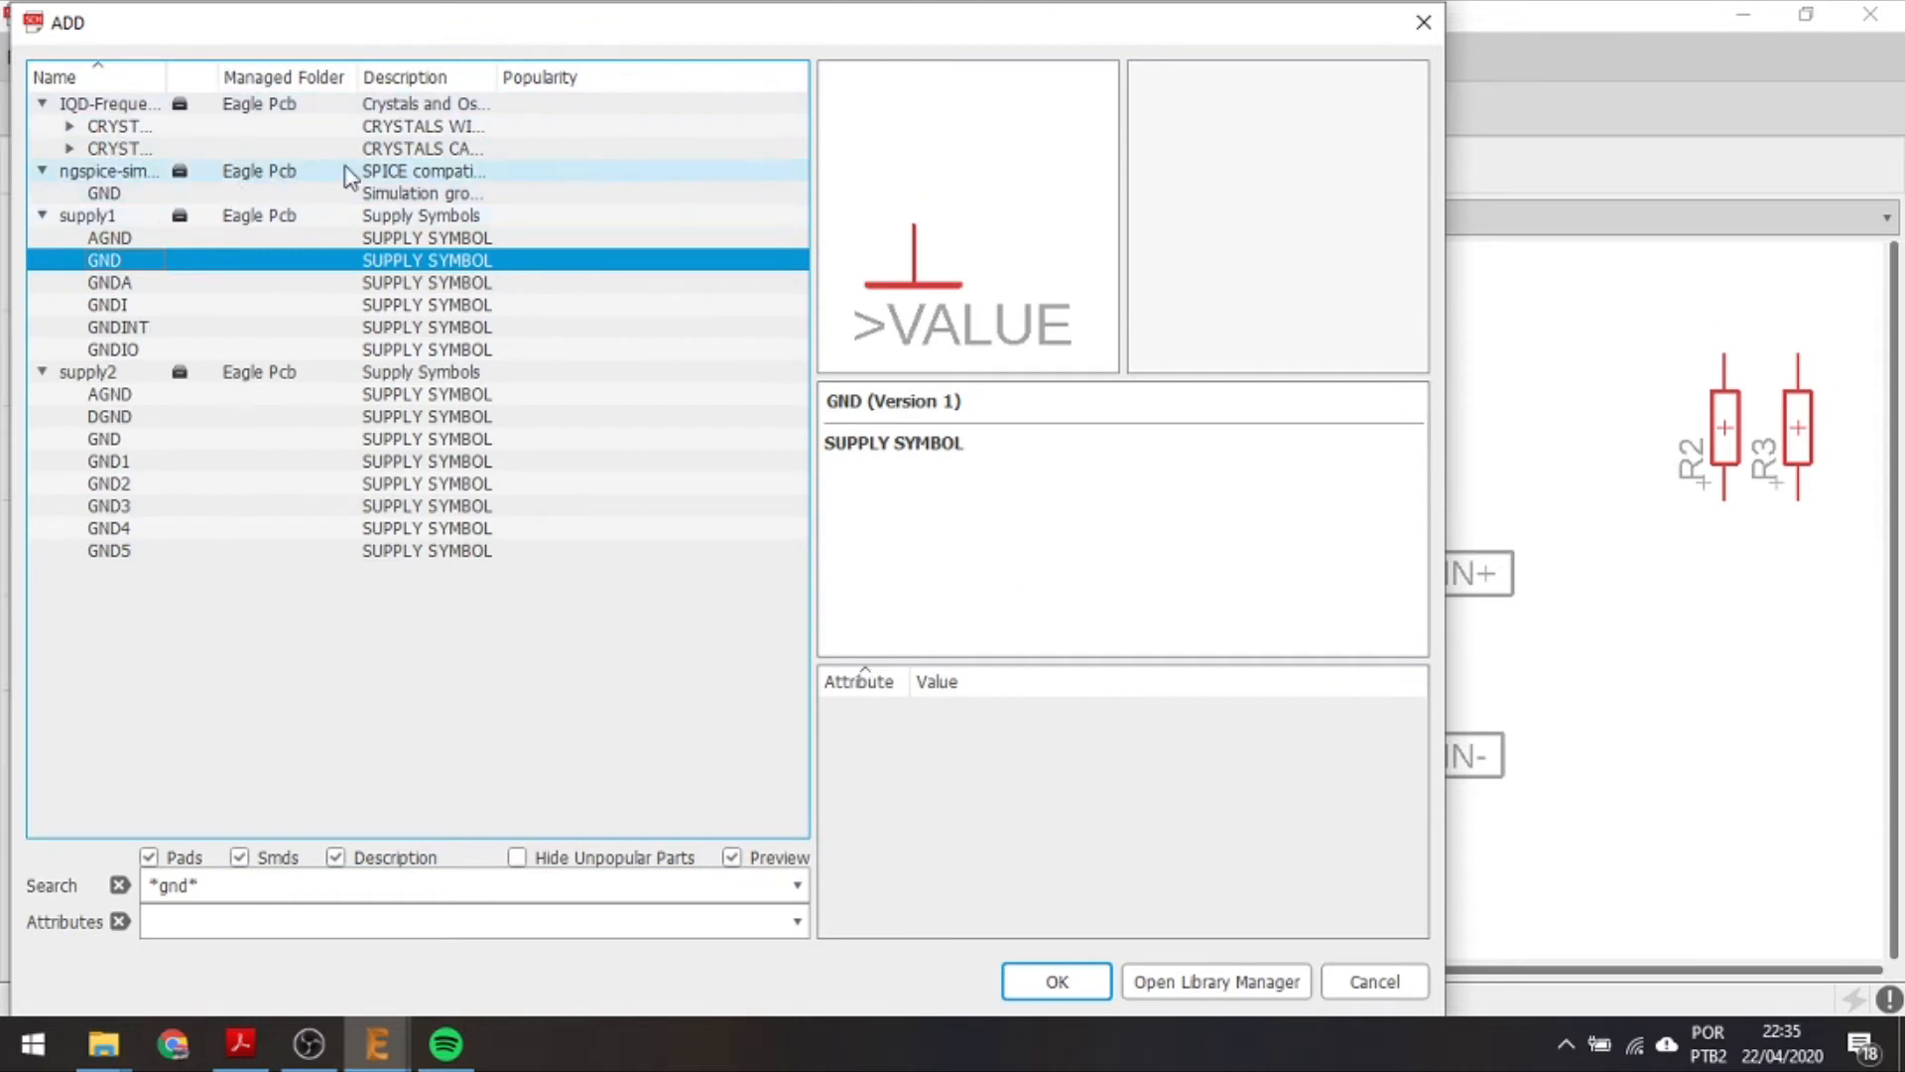
double_click(141, 266)
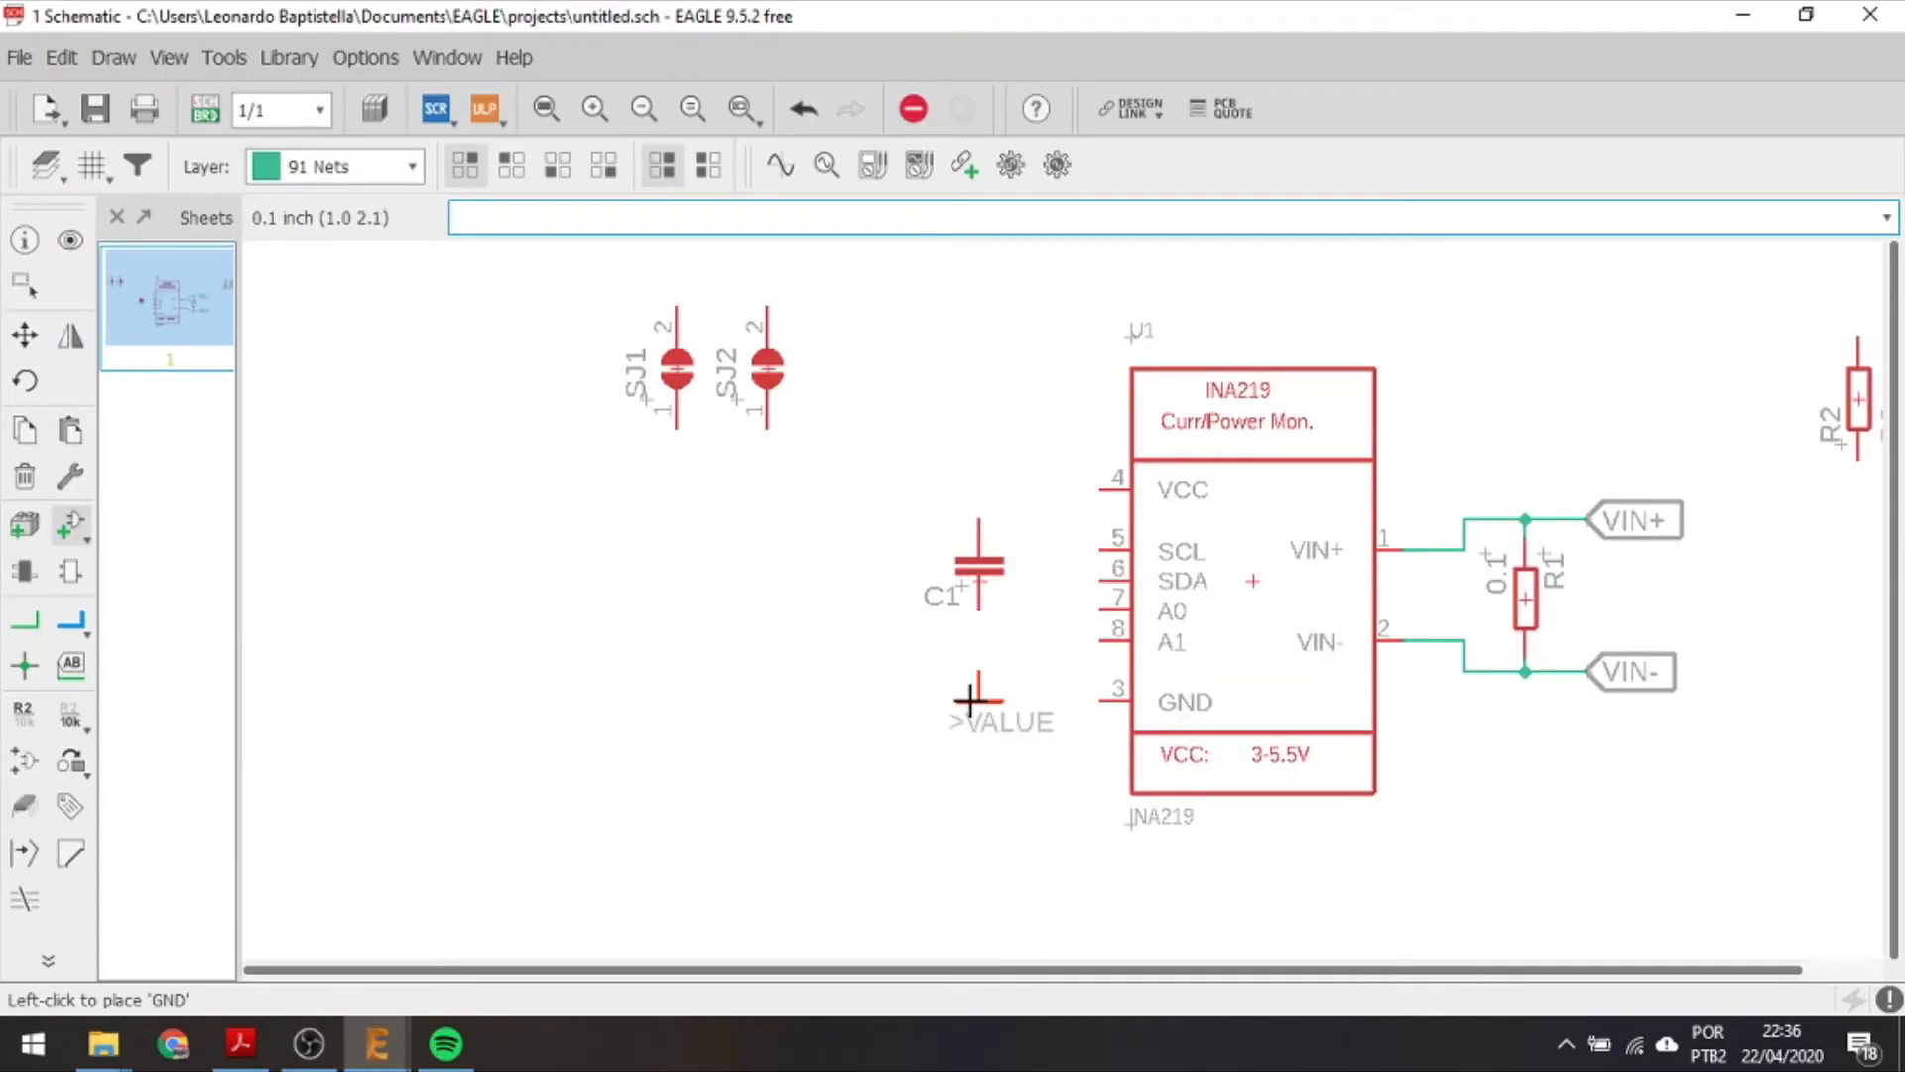
click(972, 701)
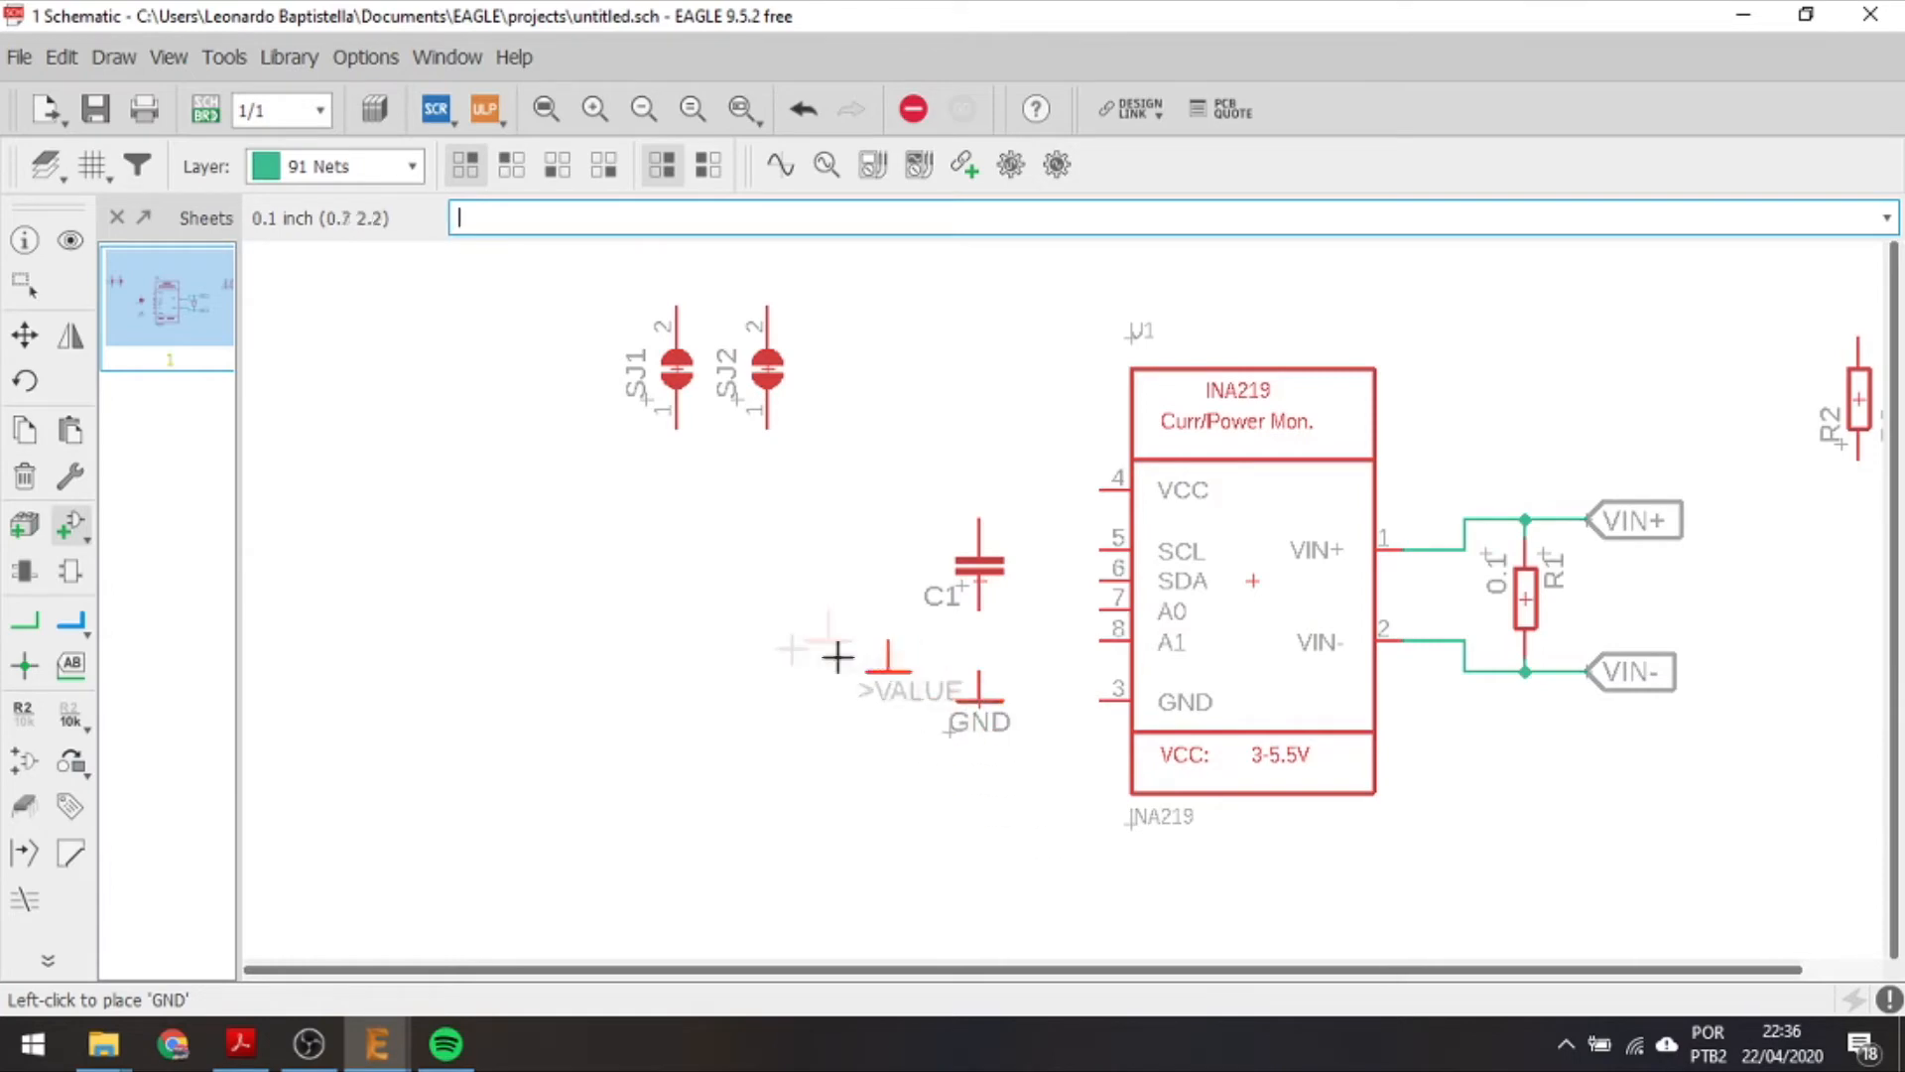
key(Escape)
Search the parts library for 3v3 and place the +3V3 supply symbol from supply1 directly above C1.
click(198, 885)
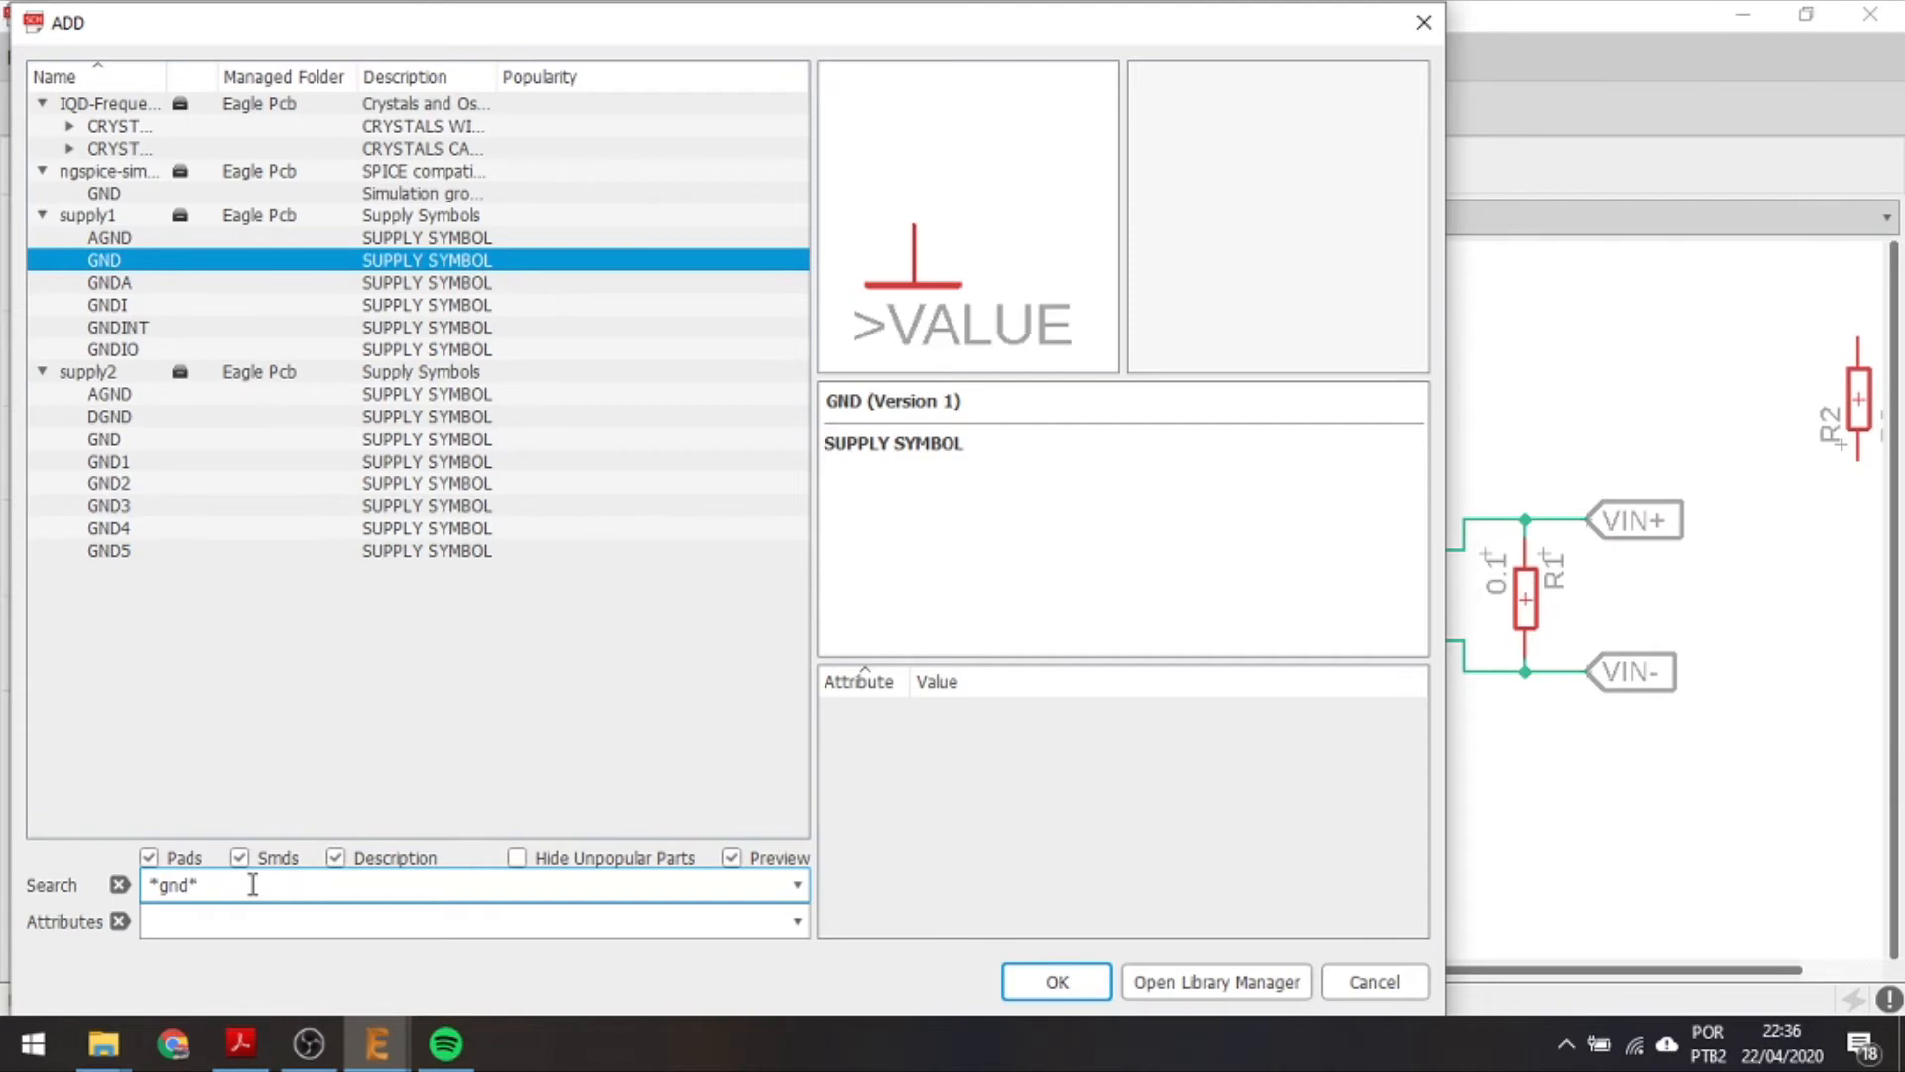
key(BackSpace)
key(BackSpace)
key(BackSpace)
text(3v3)
key(Return)
click(154, 192)
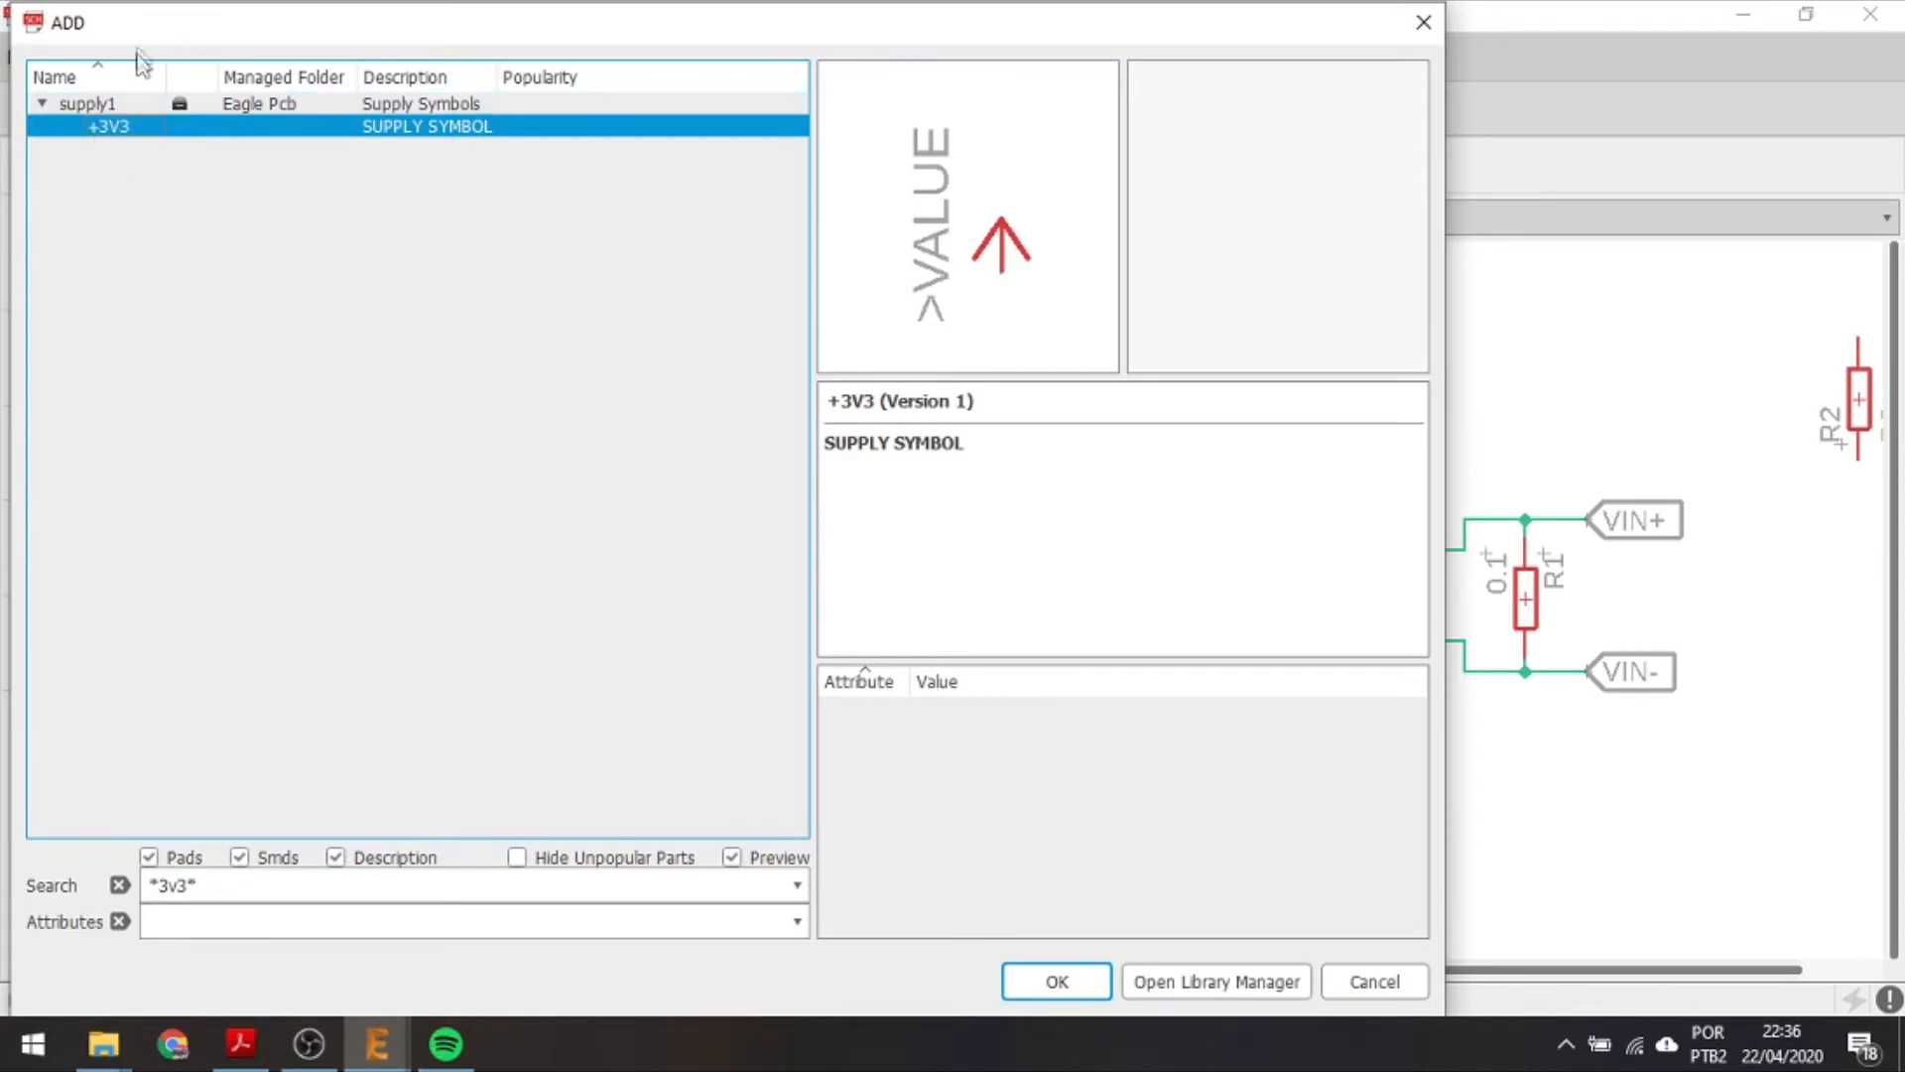
click(1054, 976)
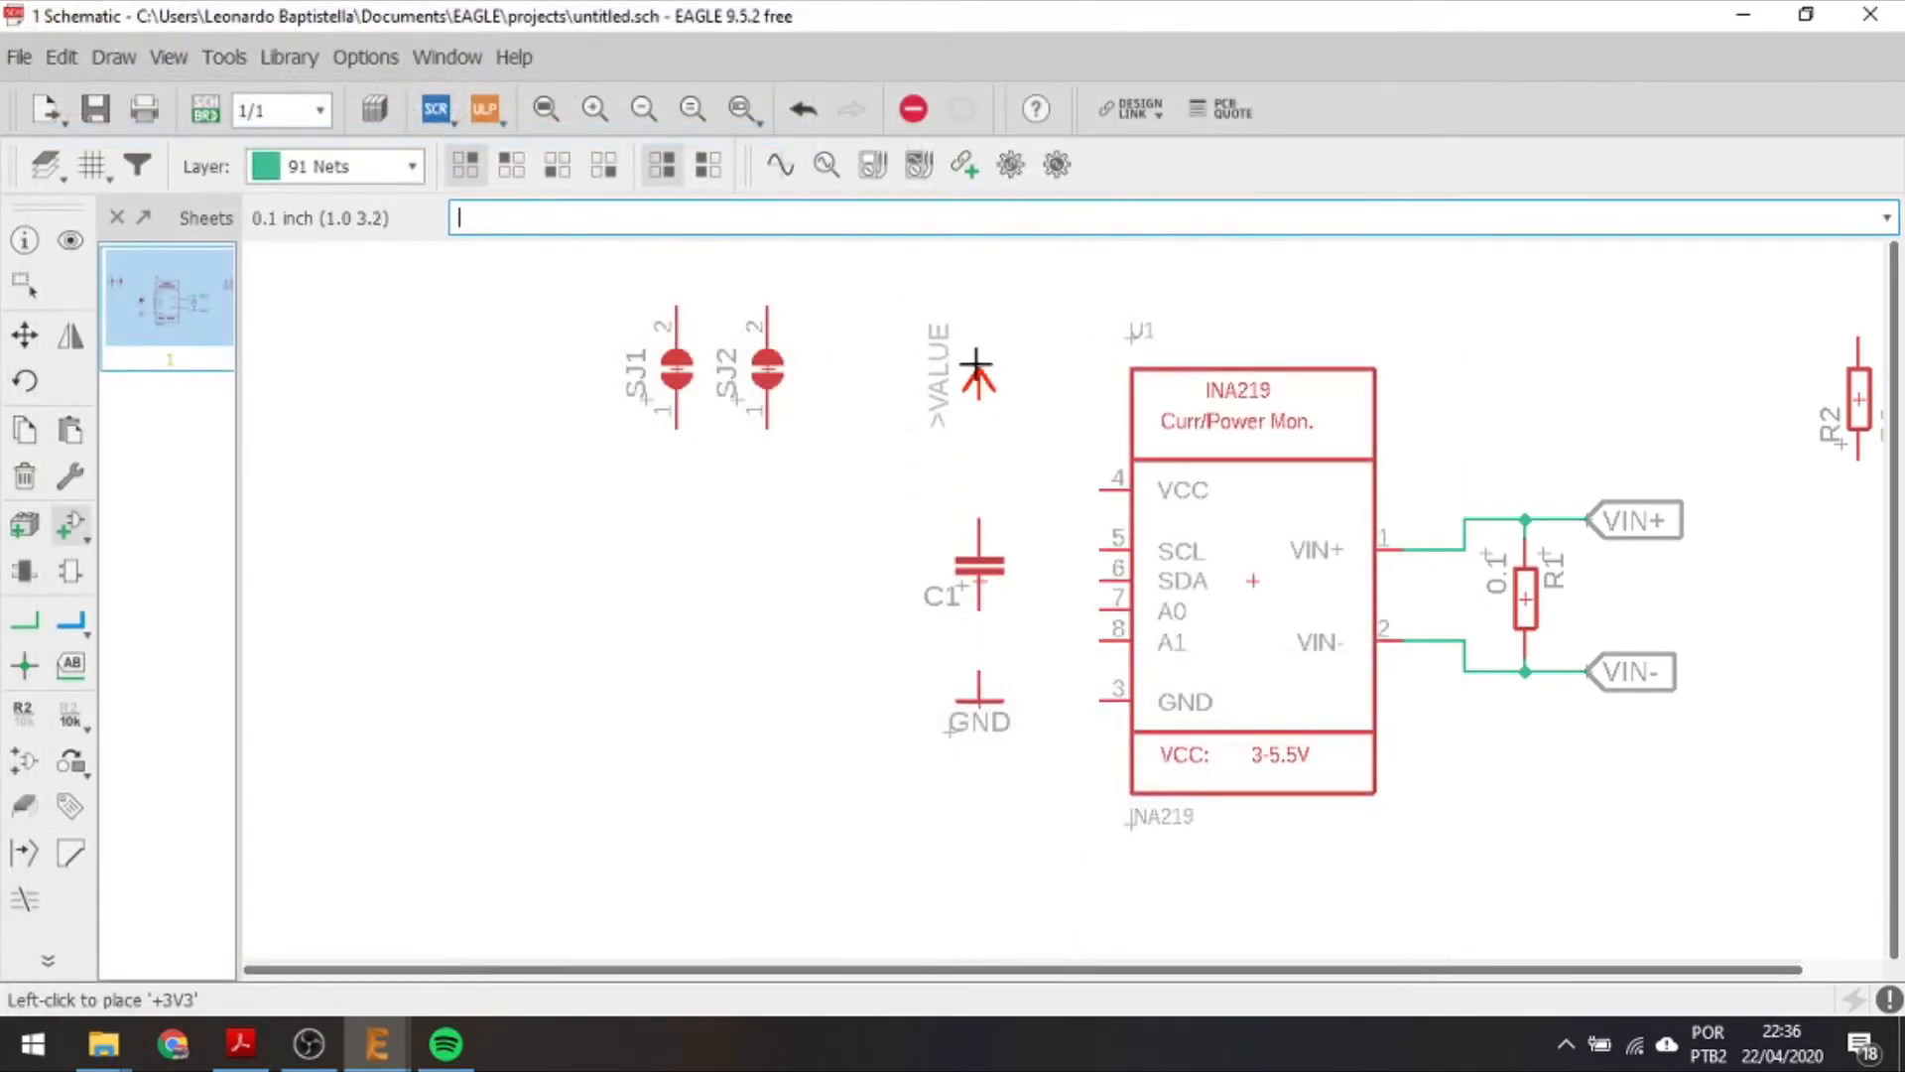
click(973, 367)
key(Escape)
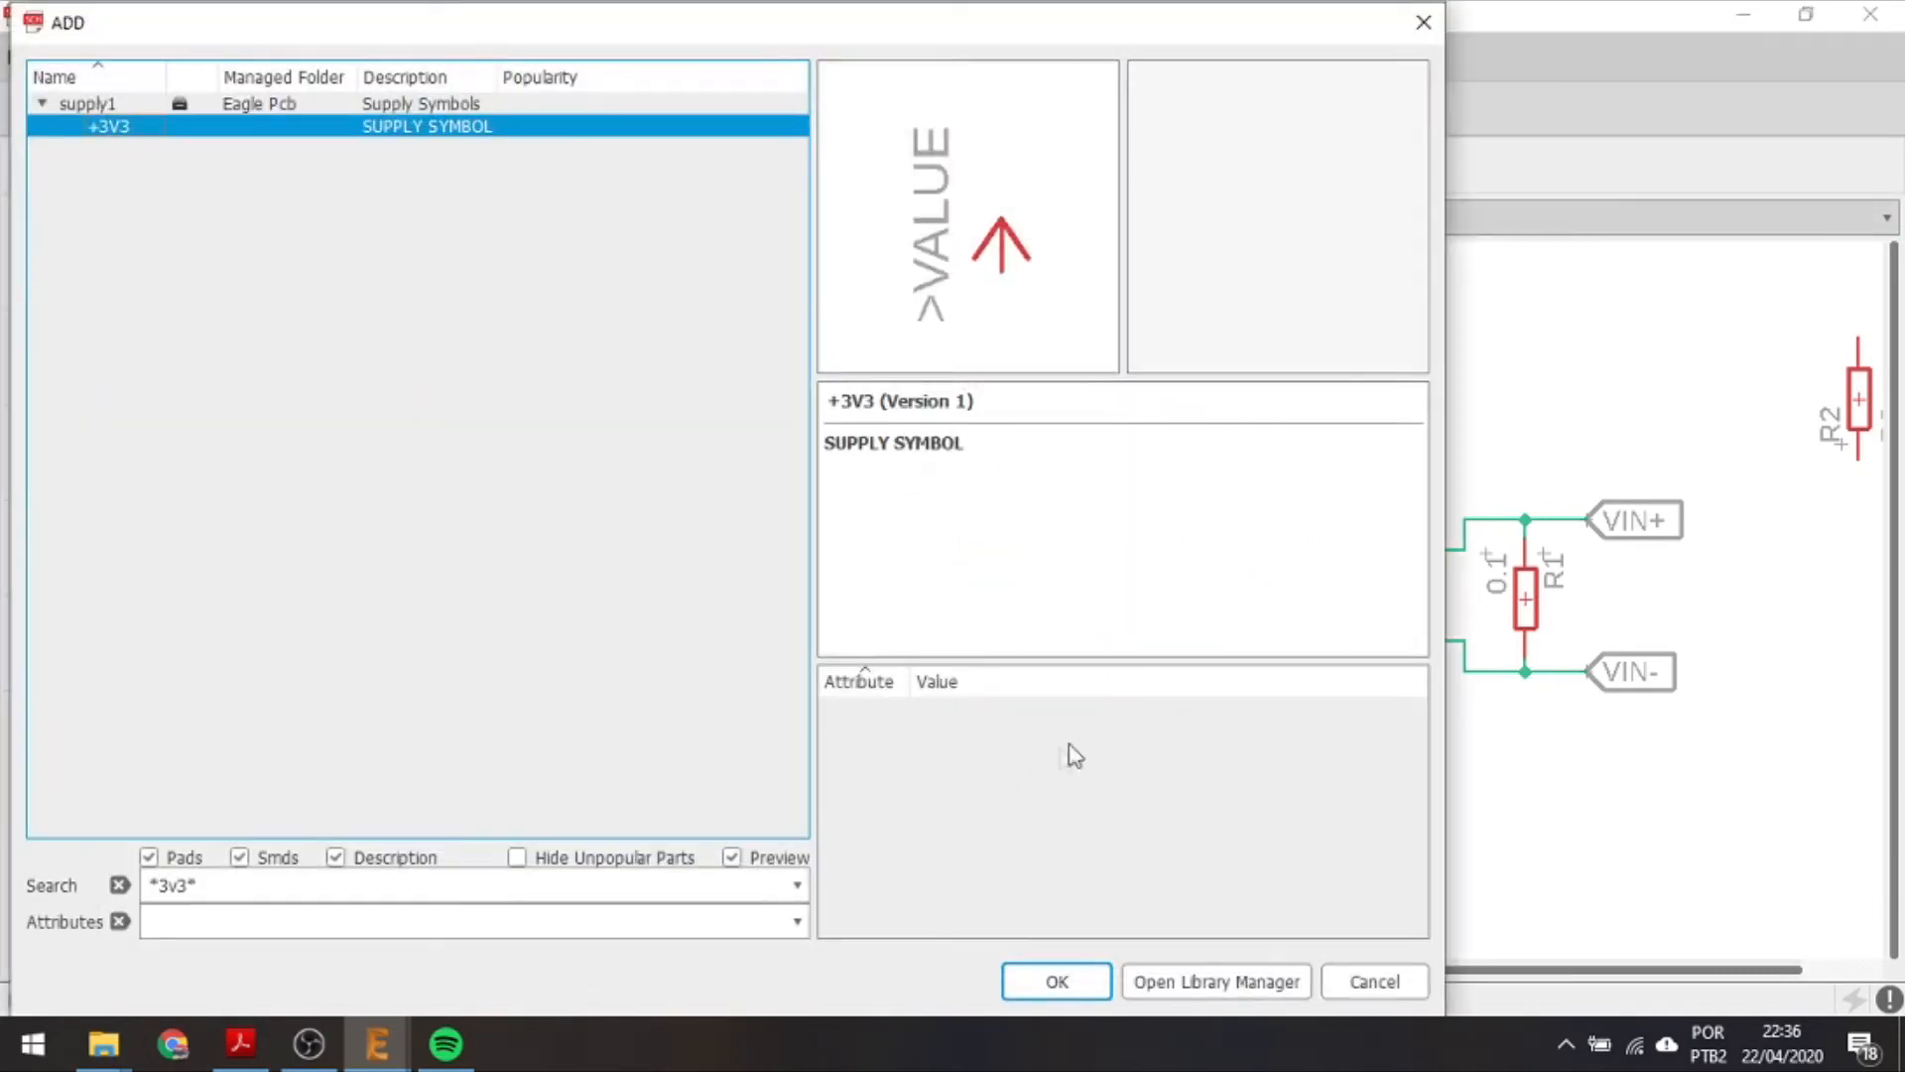
key(Escape)
Realign C1 with the +3V3 and GND symbols beside the INA219, and wire C1 between GND and the shared +3V3/VCC net.
click(24, 621)
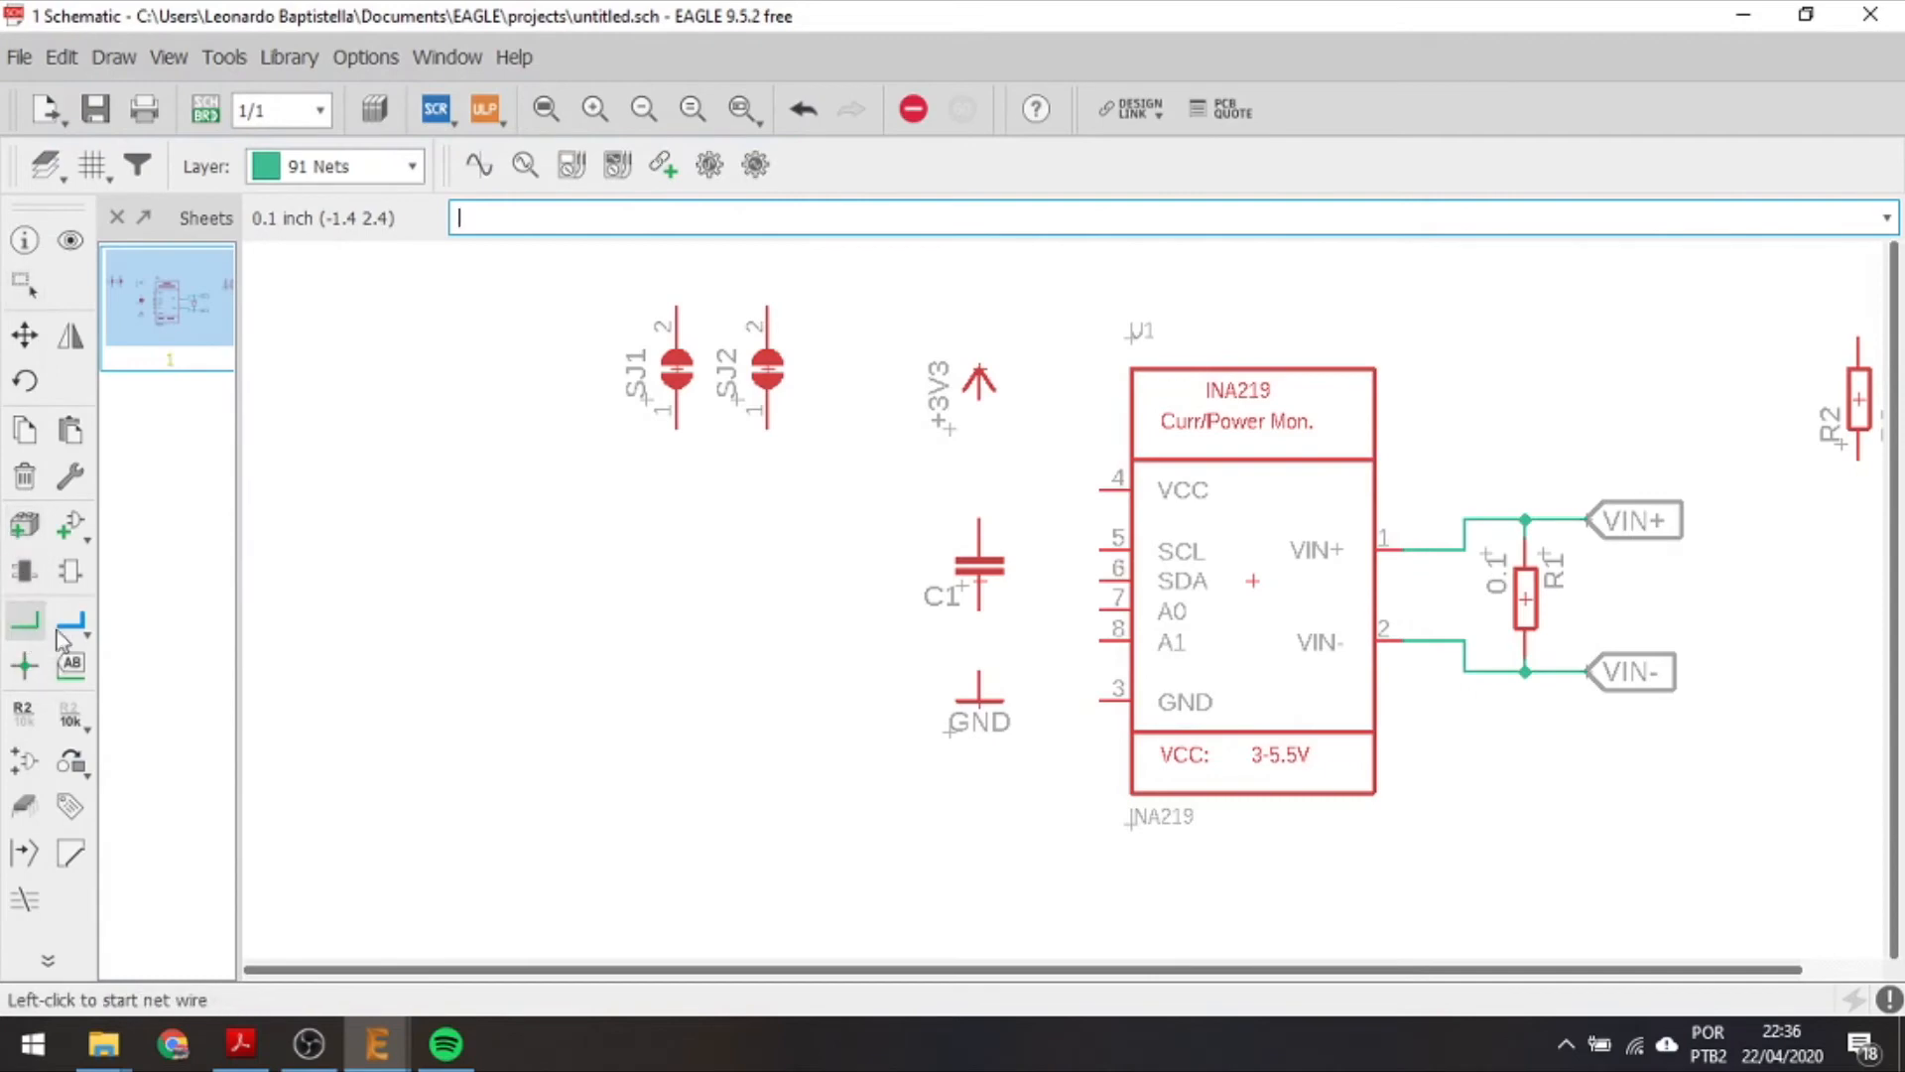
click(24, 334)
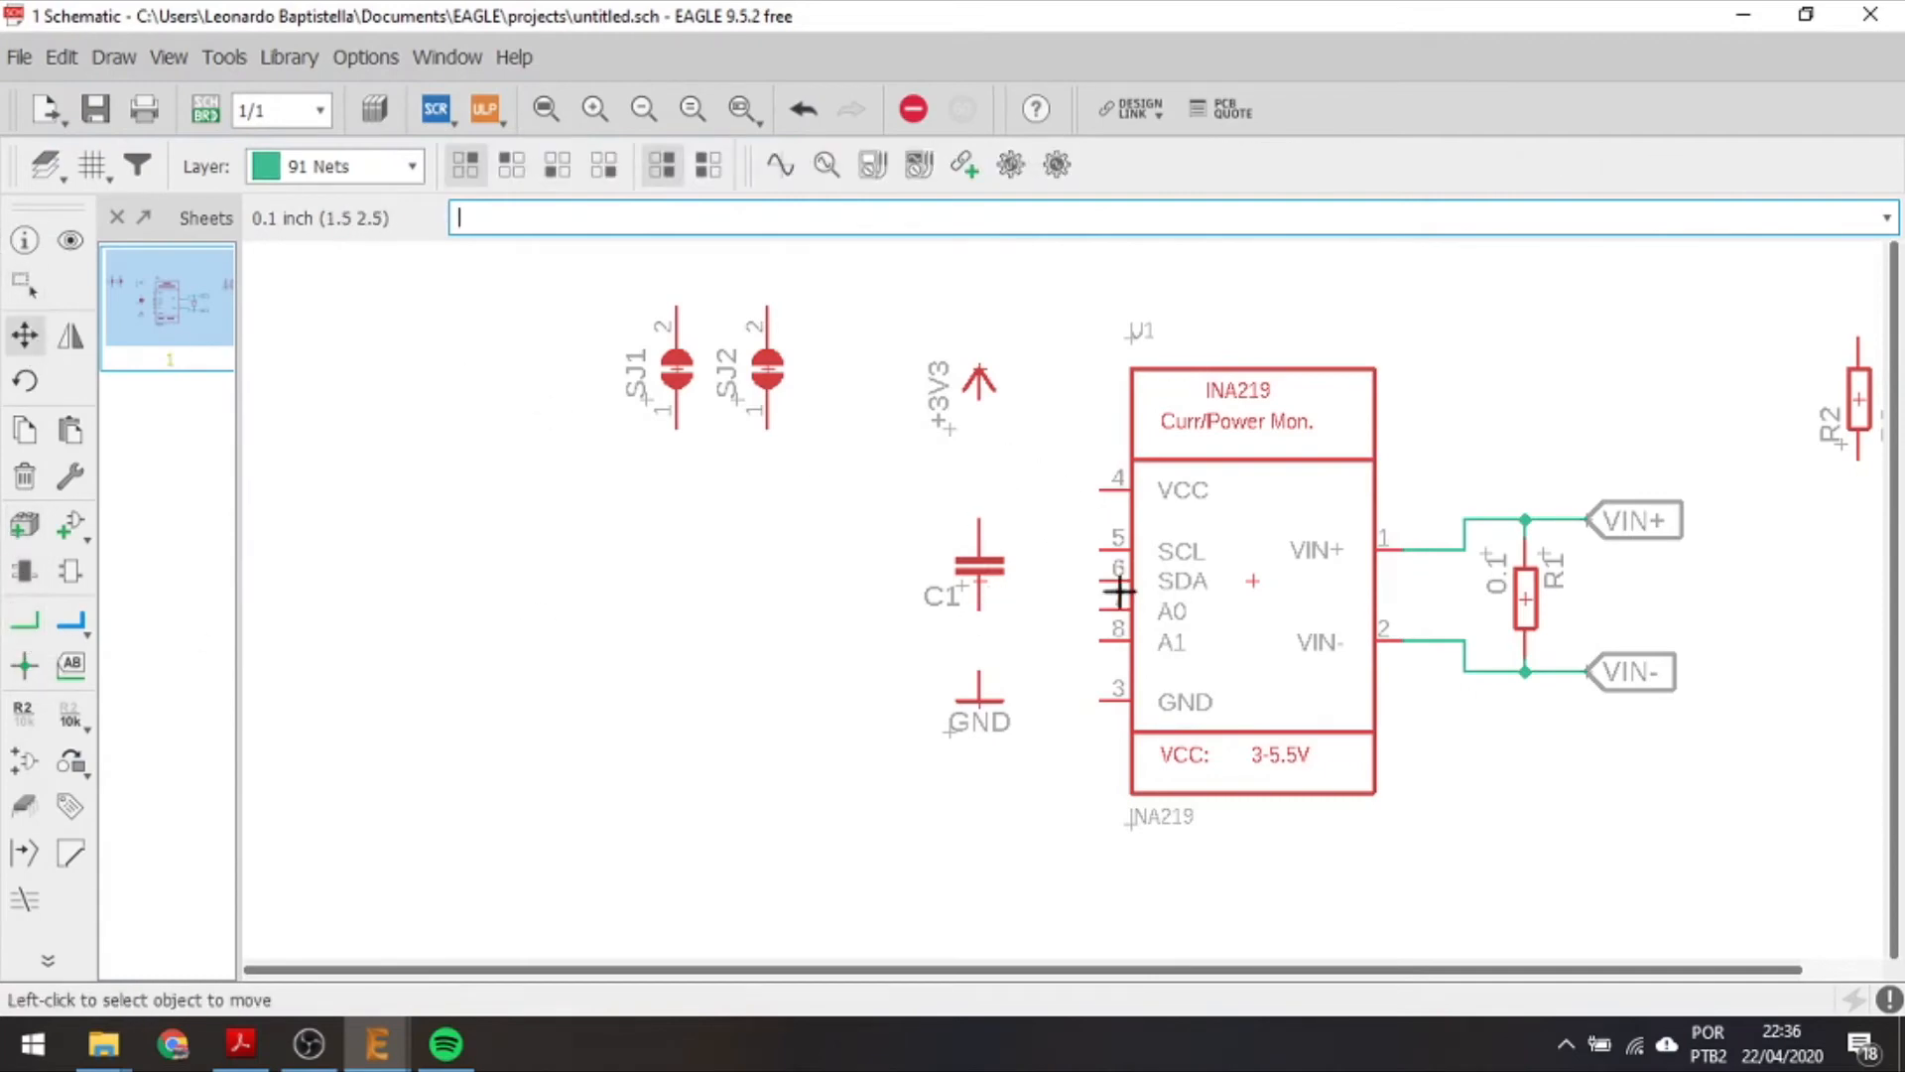
click(980, 567)
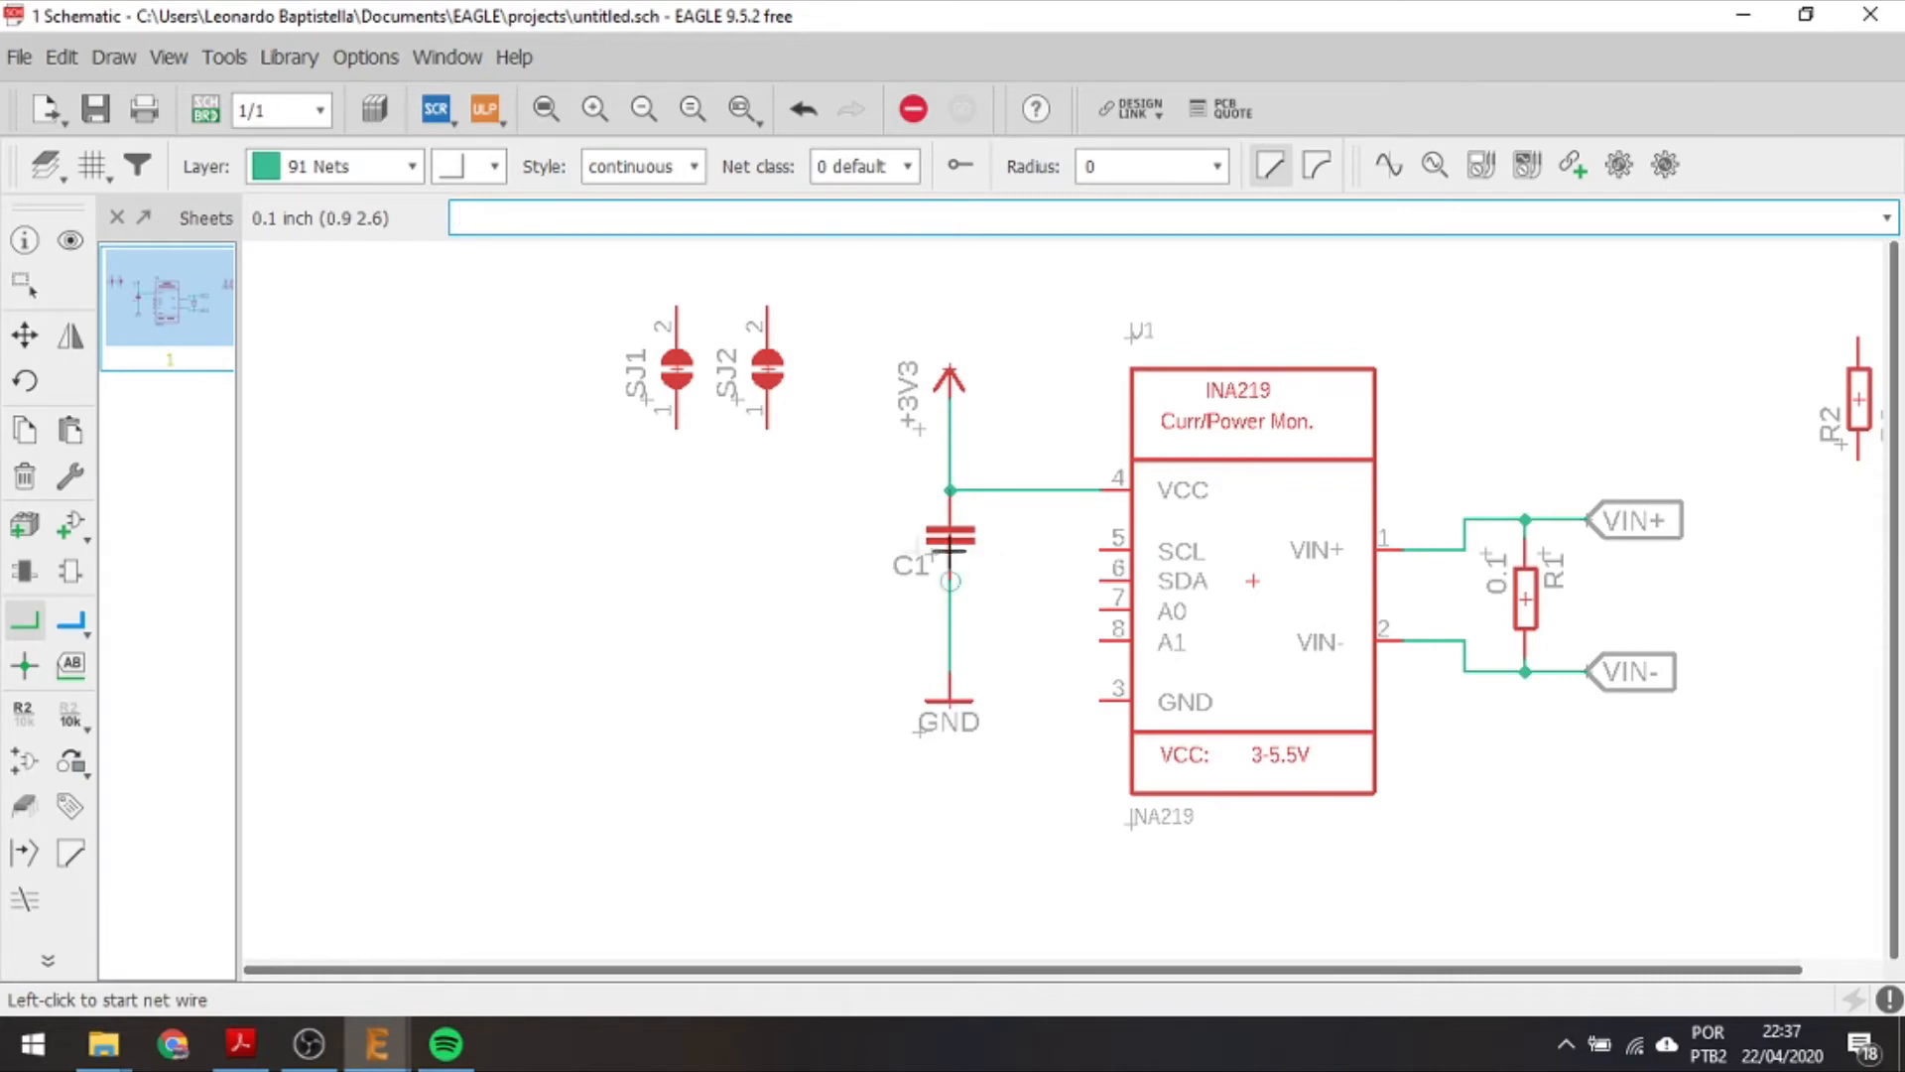
Set the value of capacitor C1 to 0.1uF.
click(21, 336)
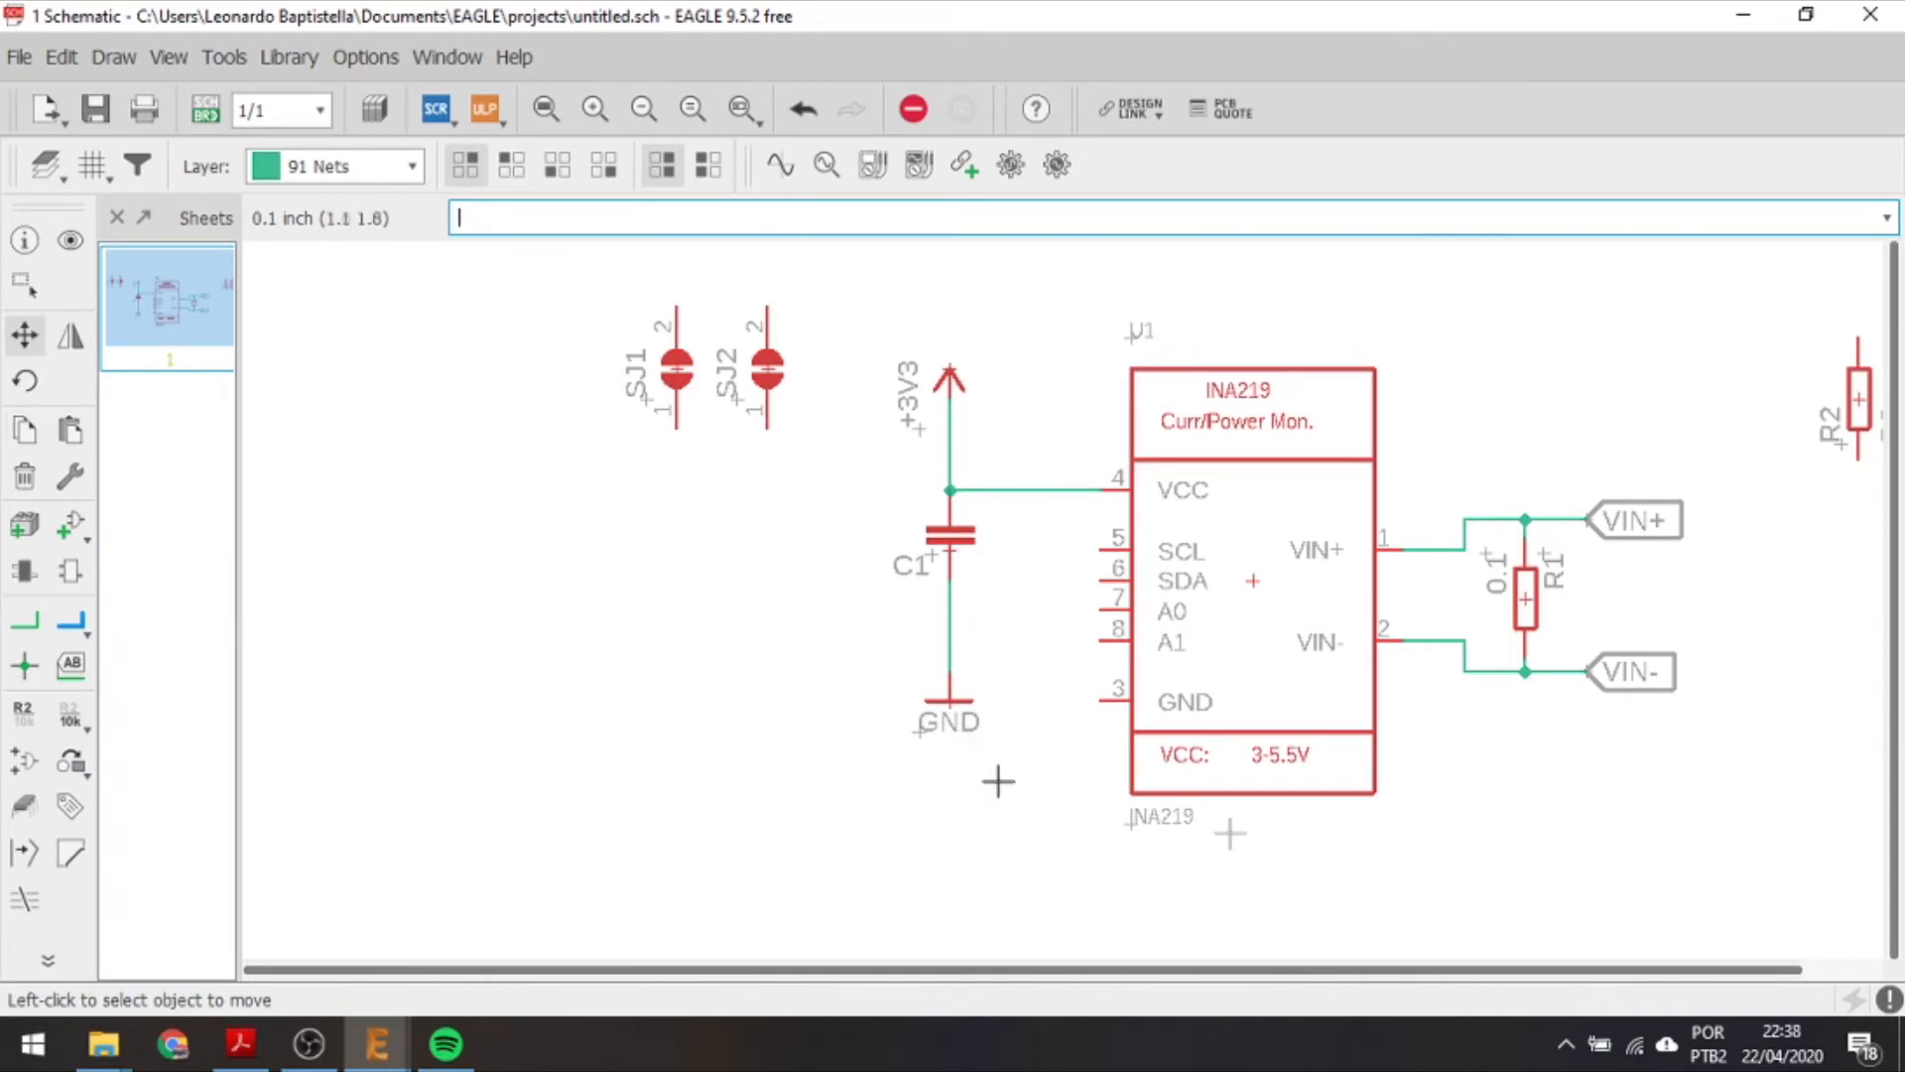
click(71, 717)
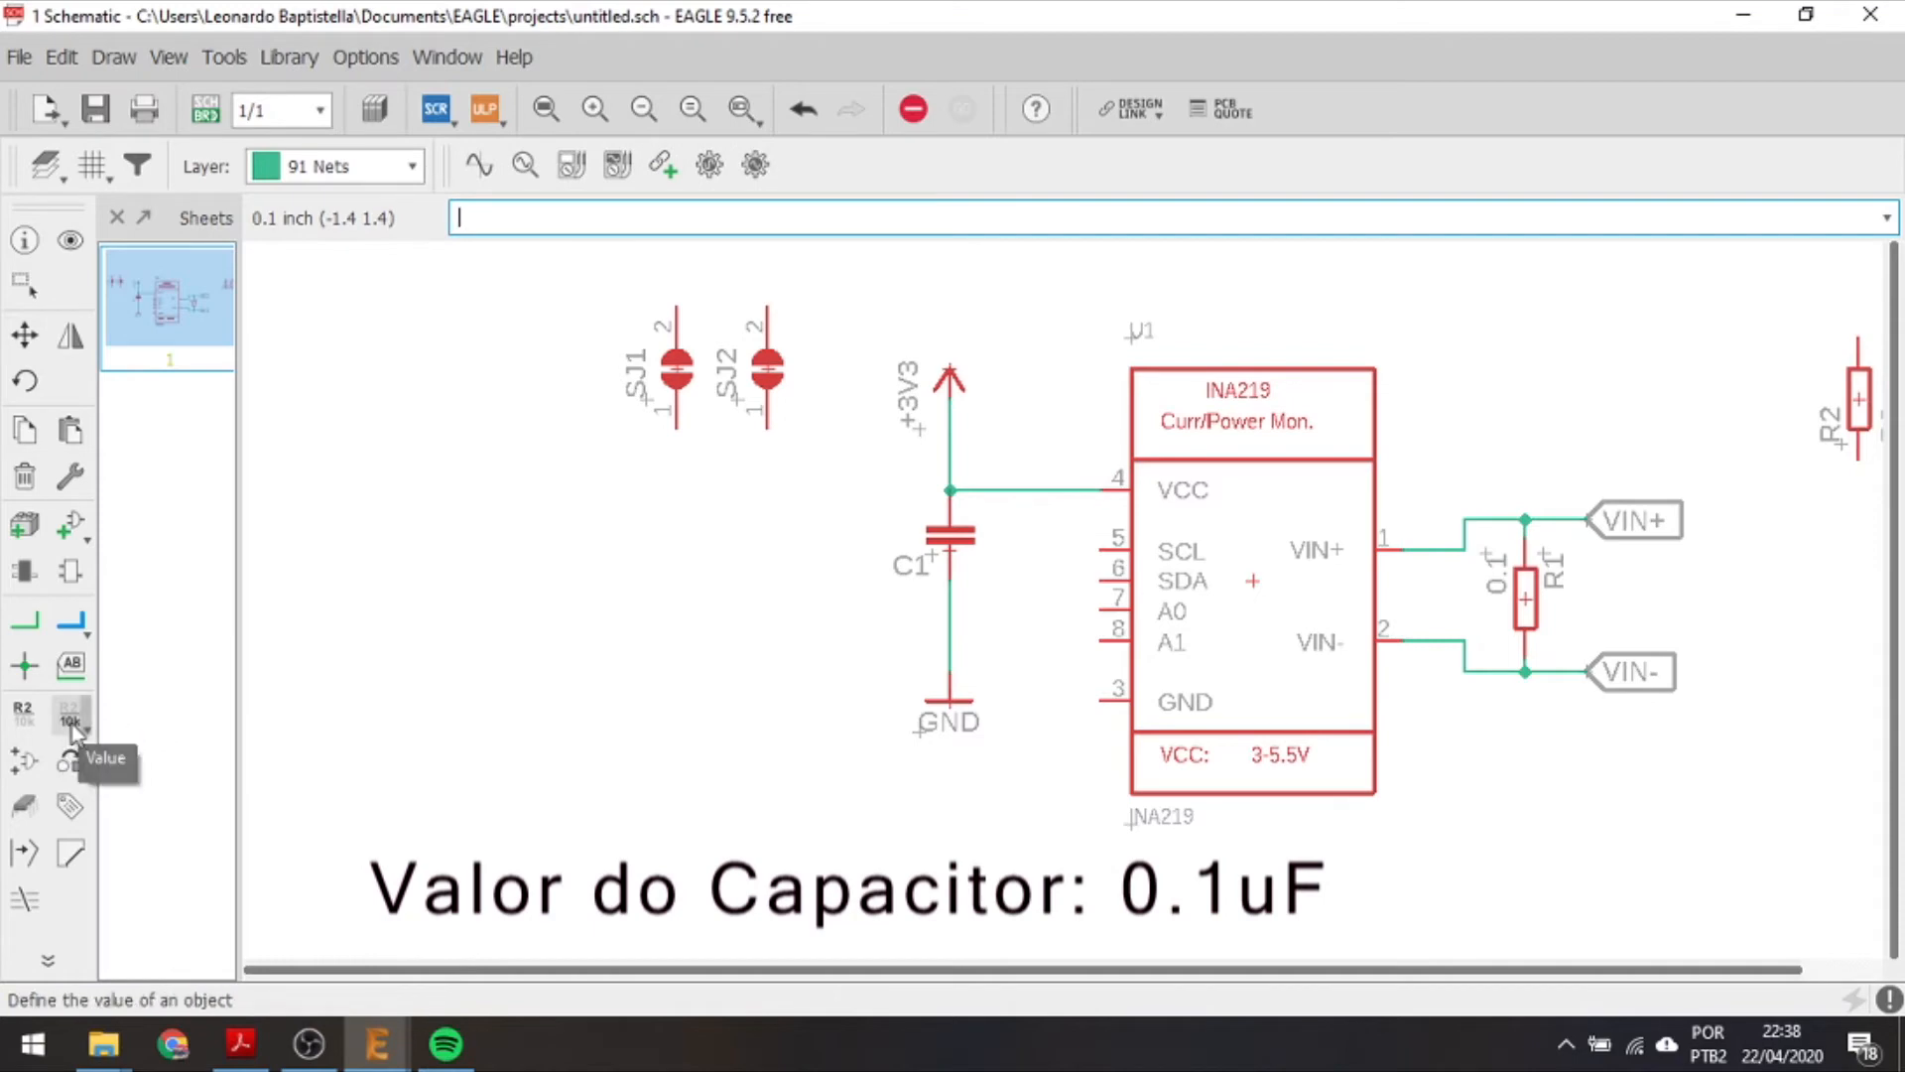
click(948, 549)
text(0.1uF)
key(Return)
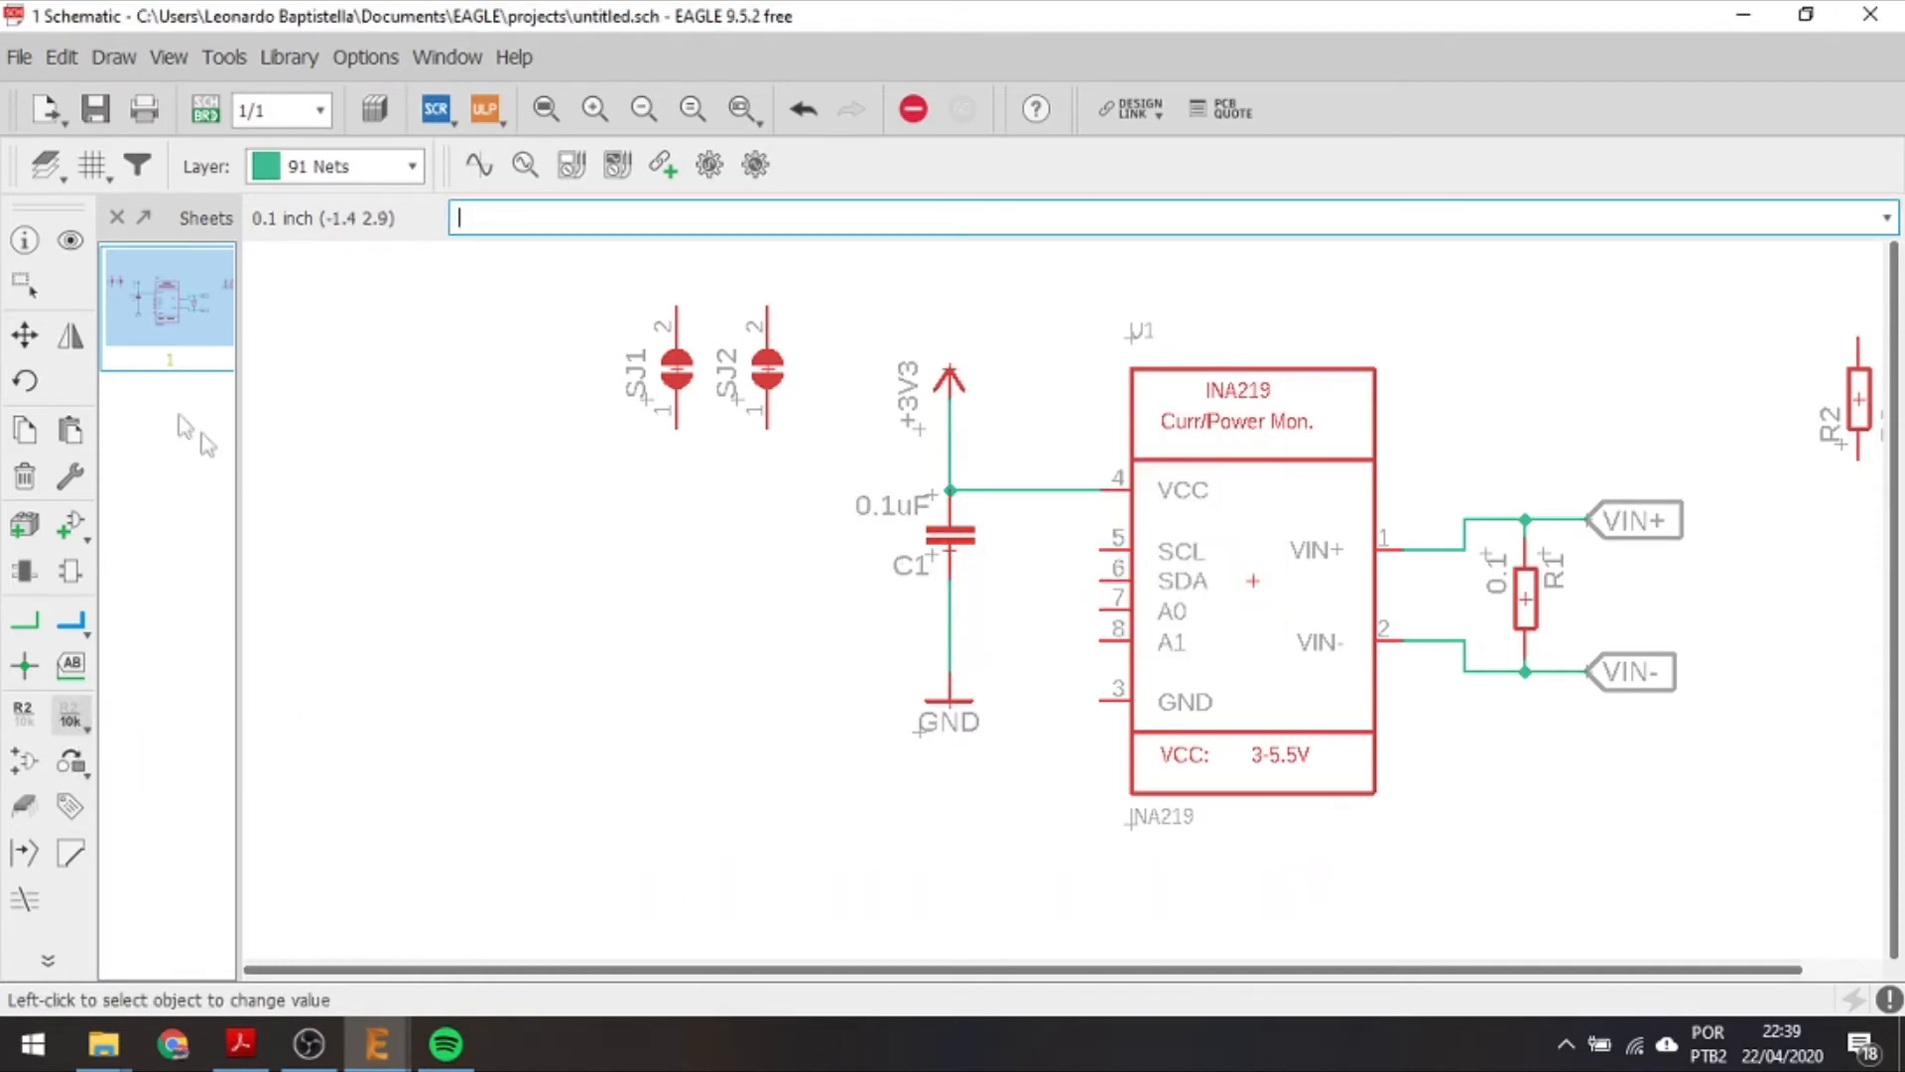
Copy the GND symbol below C1 and place the copy below and left of the INA219's GND pin.
click(25, 334)
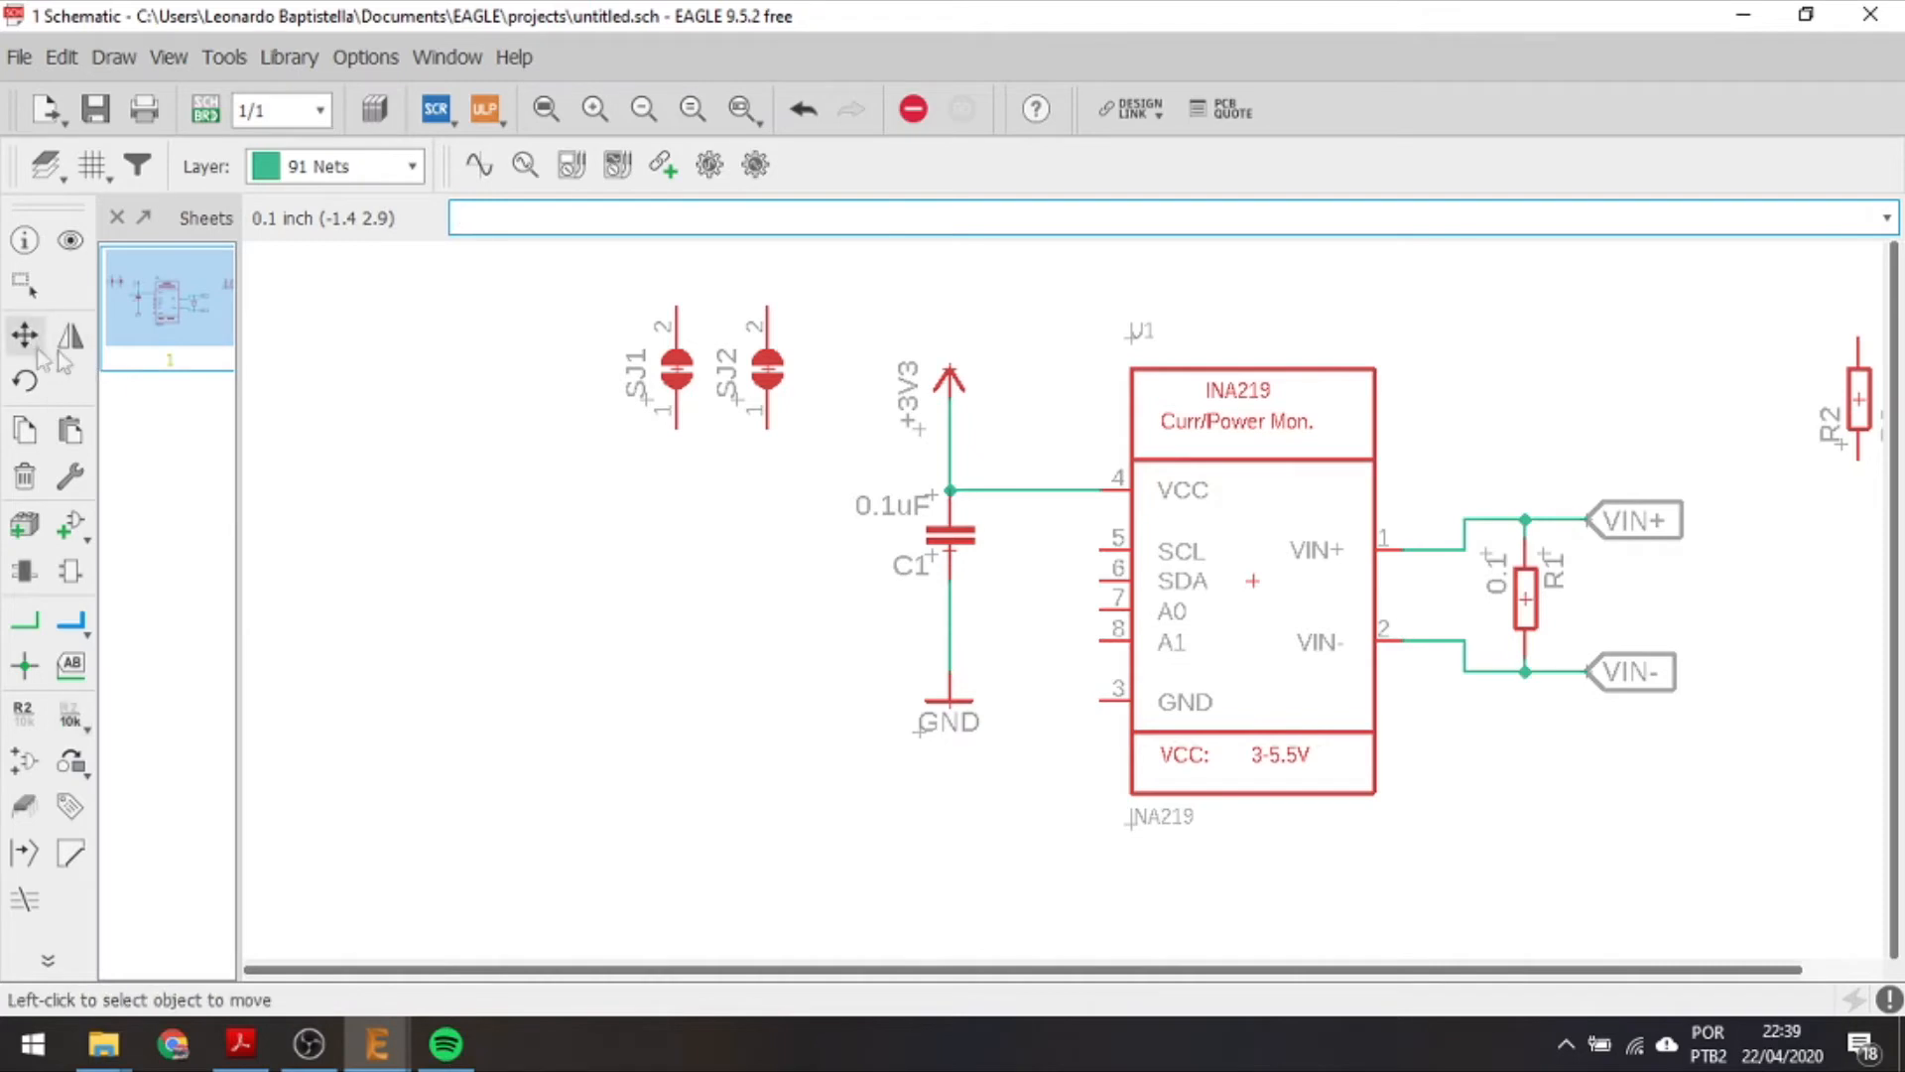
right_click(947, 699)
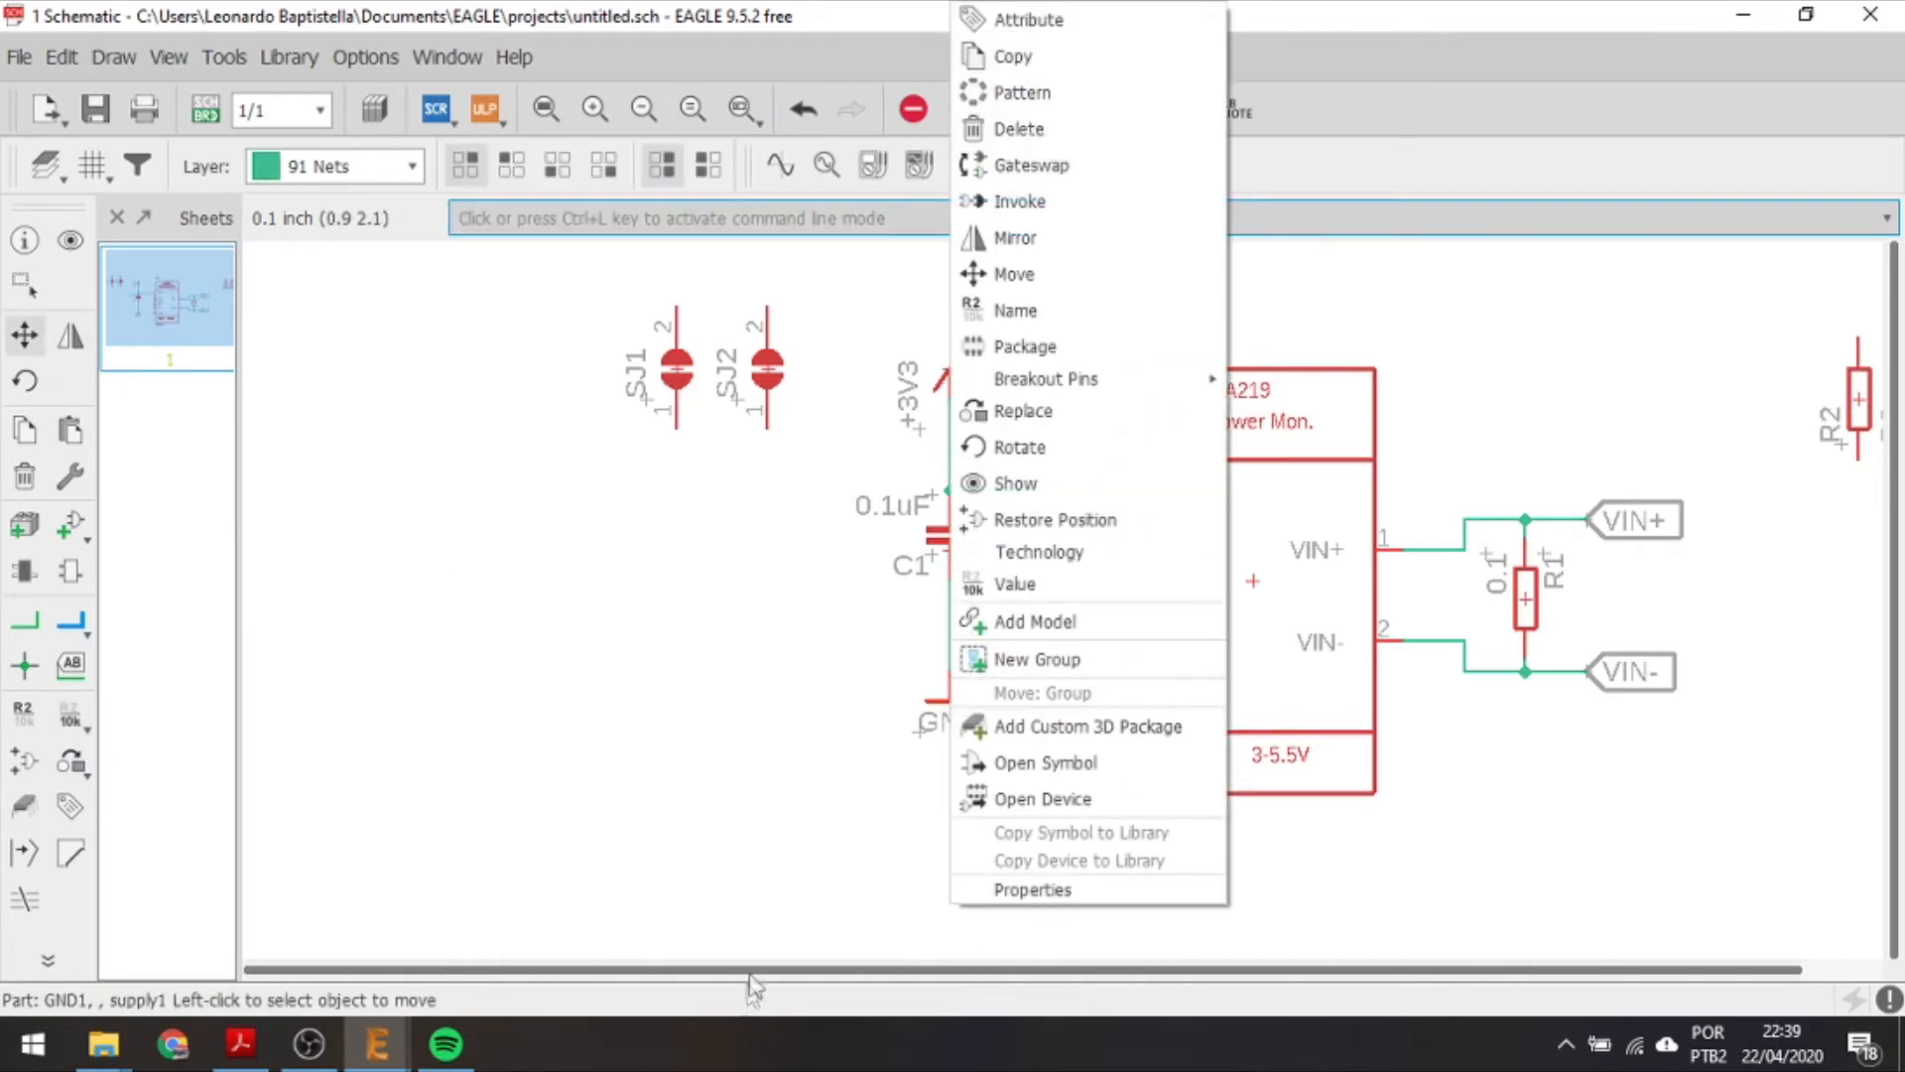
click(909, 732)
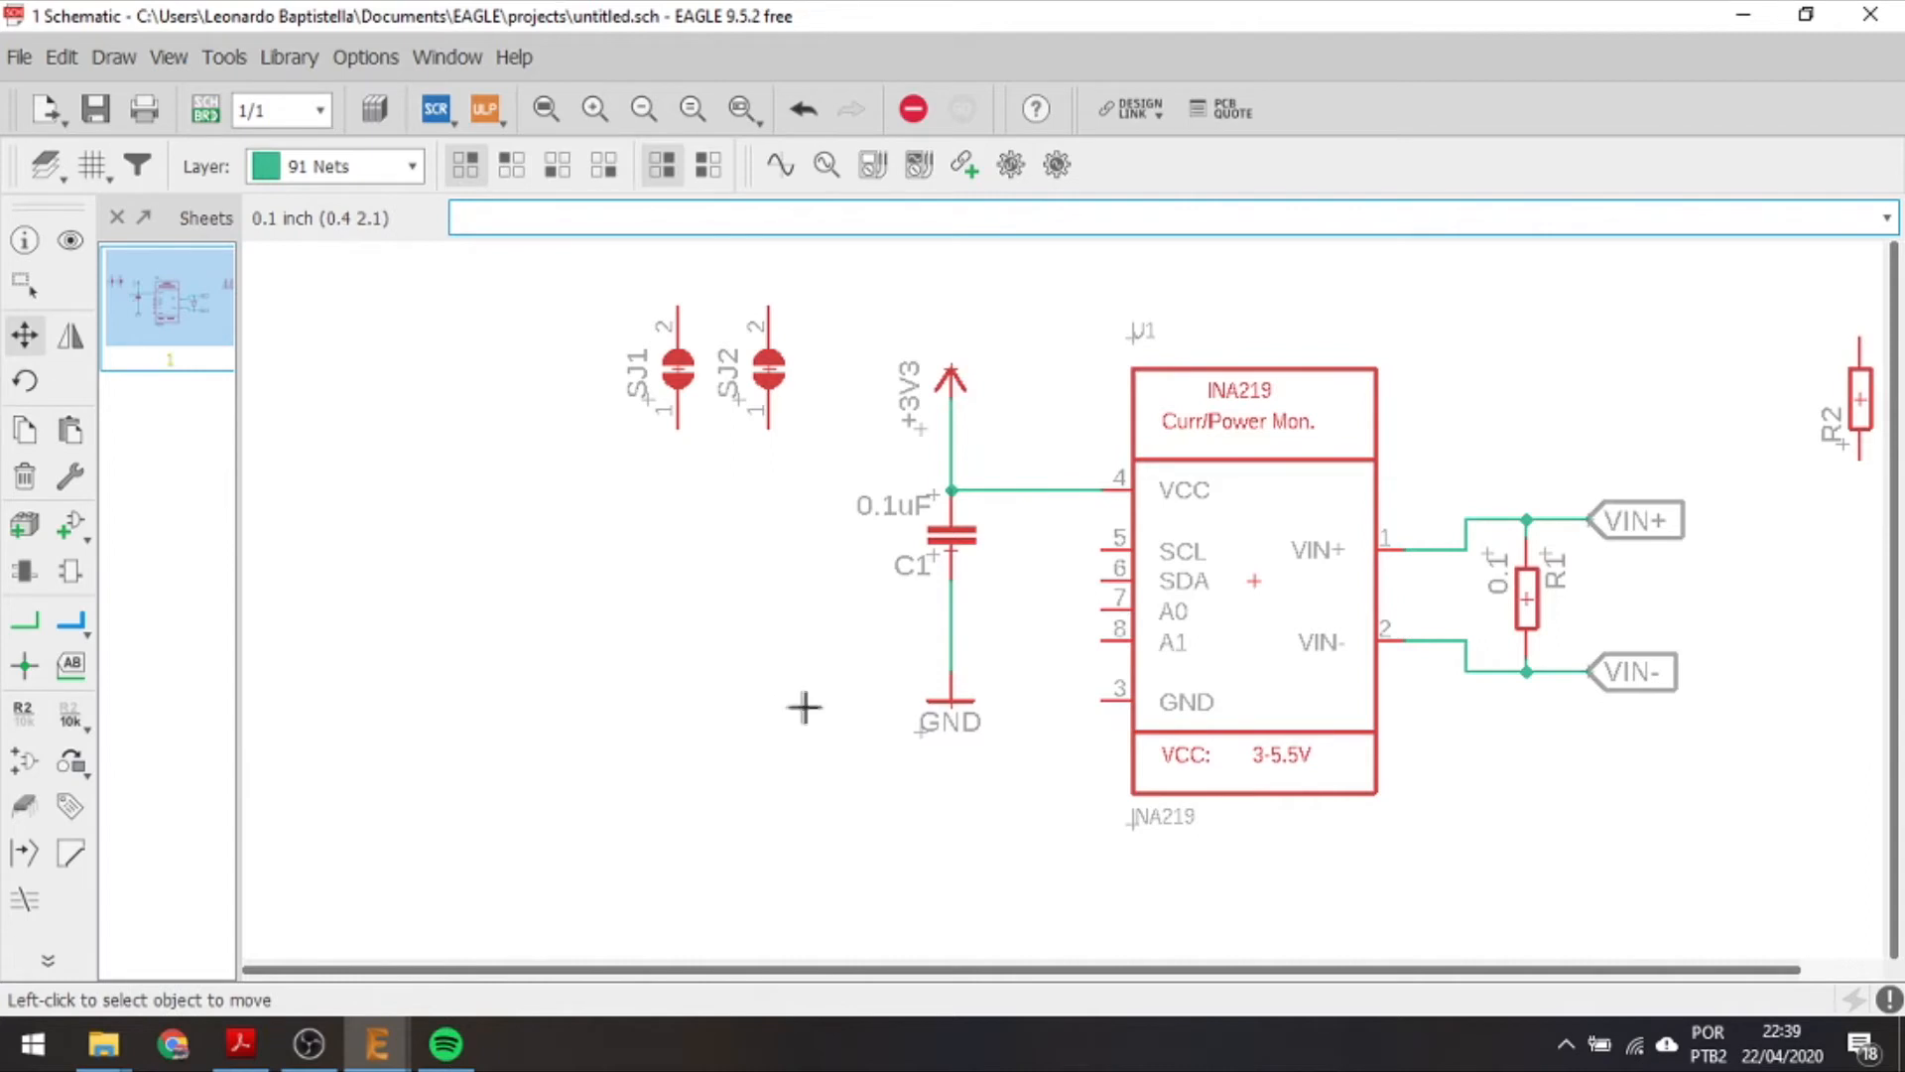
right_click(956, 706)
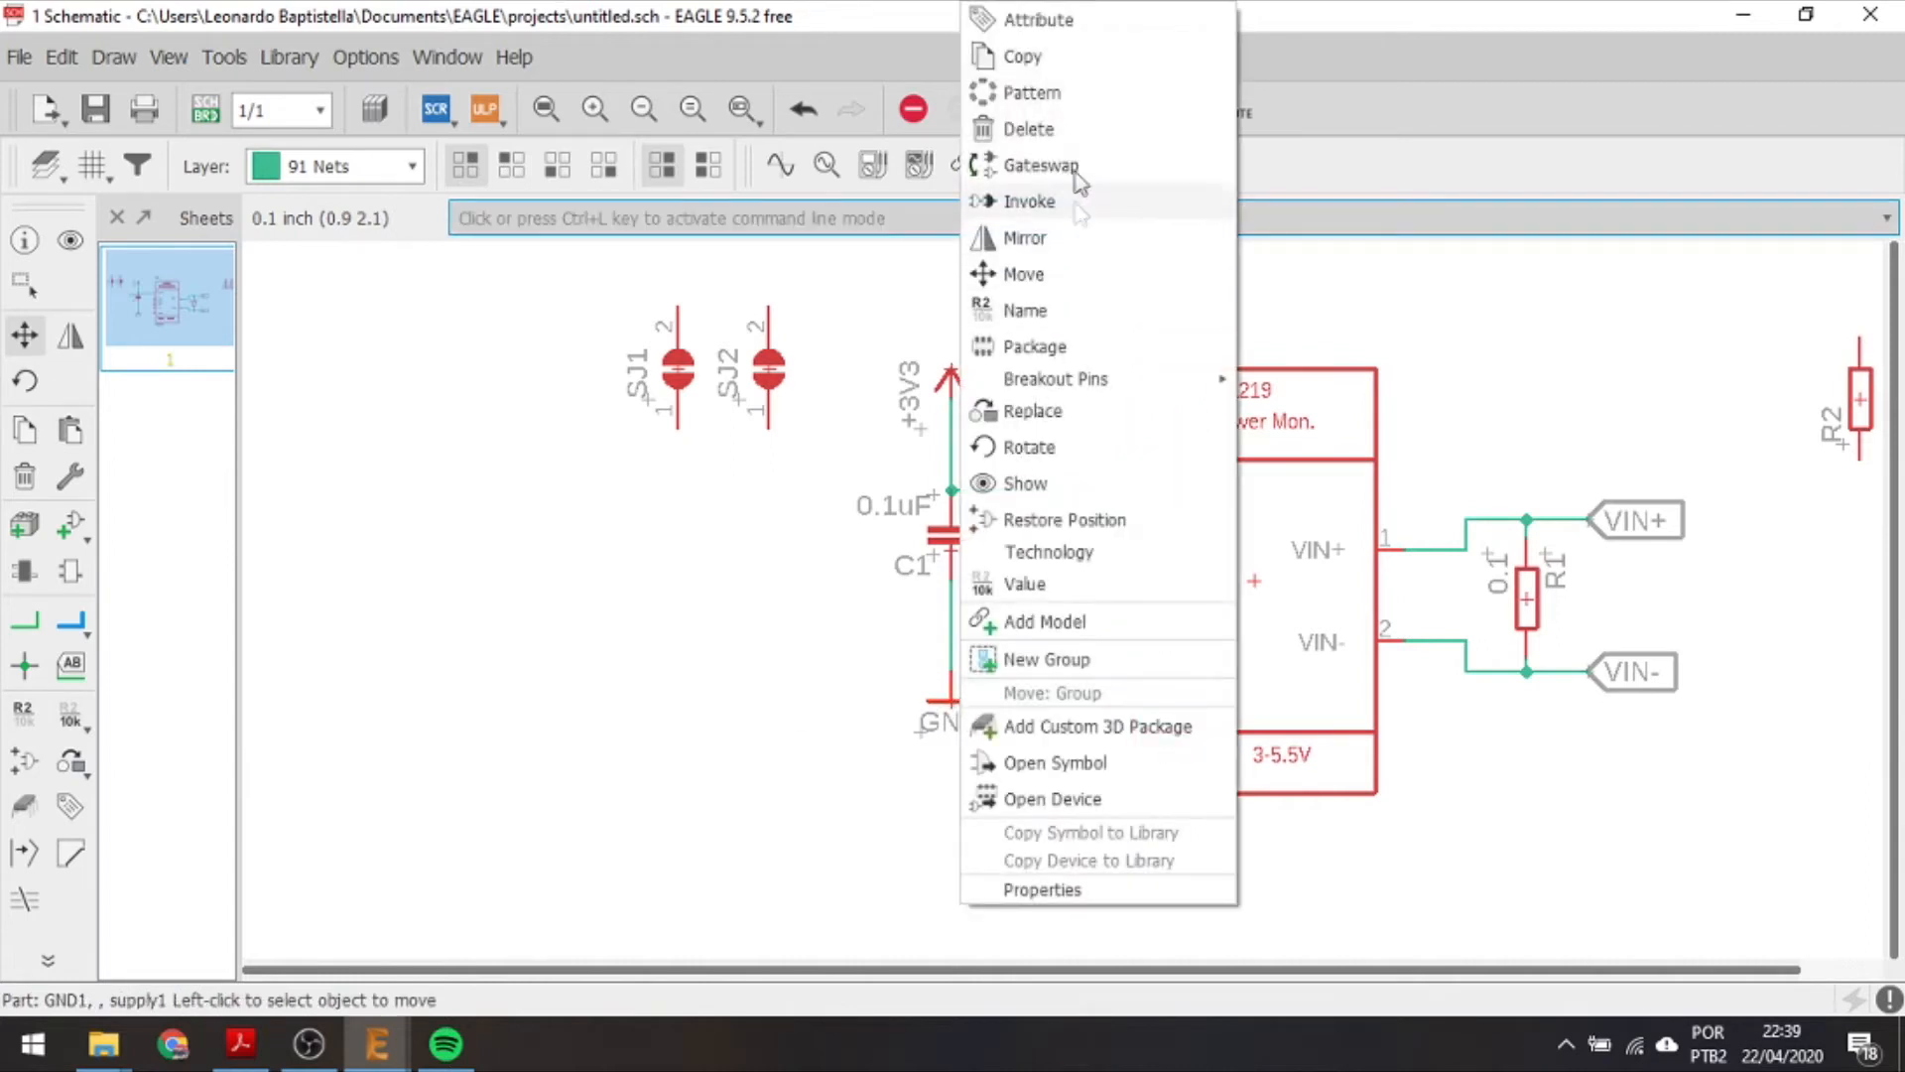
click(1046, 61)
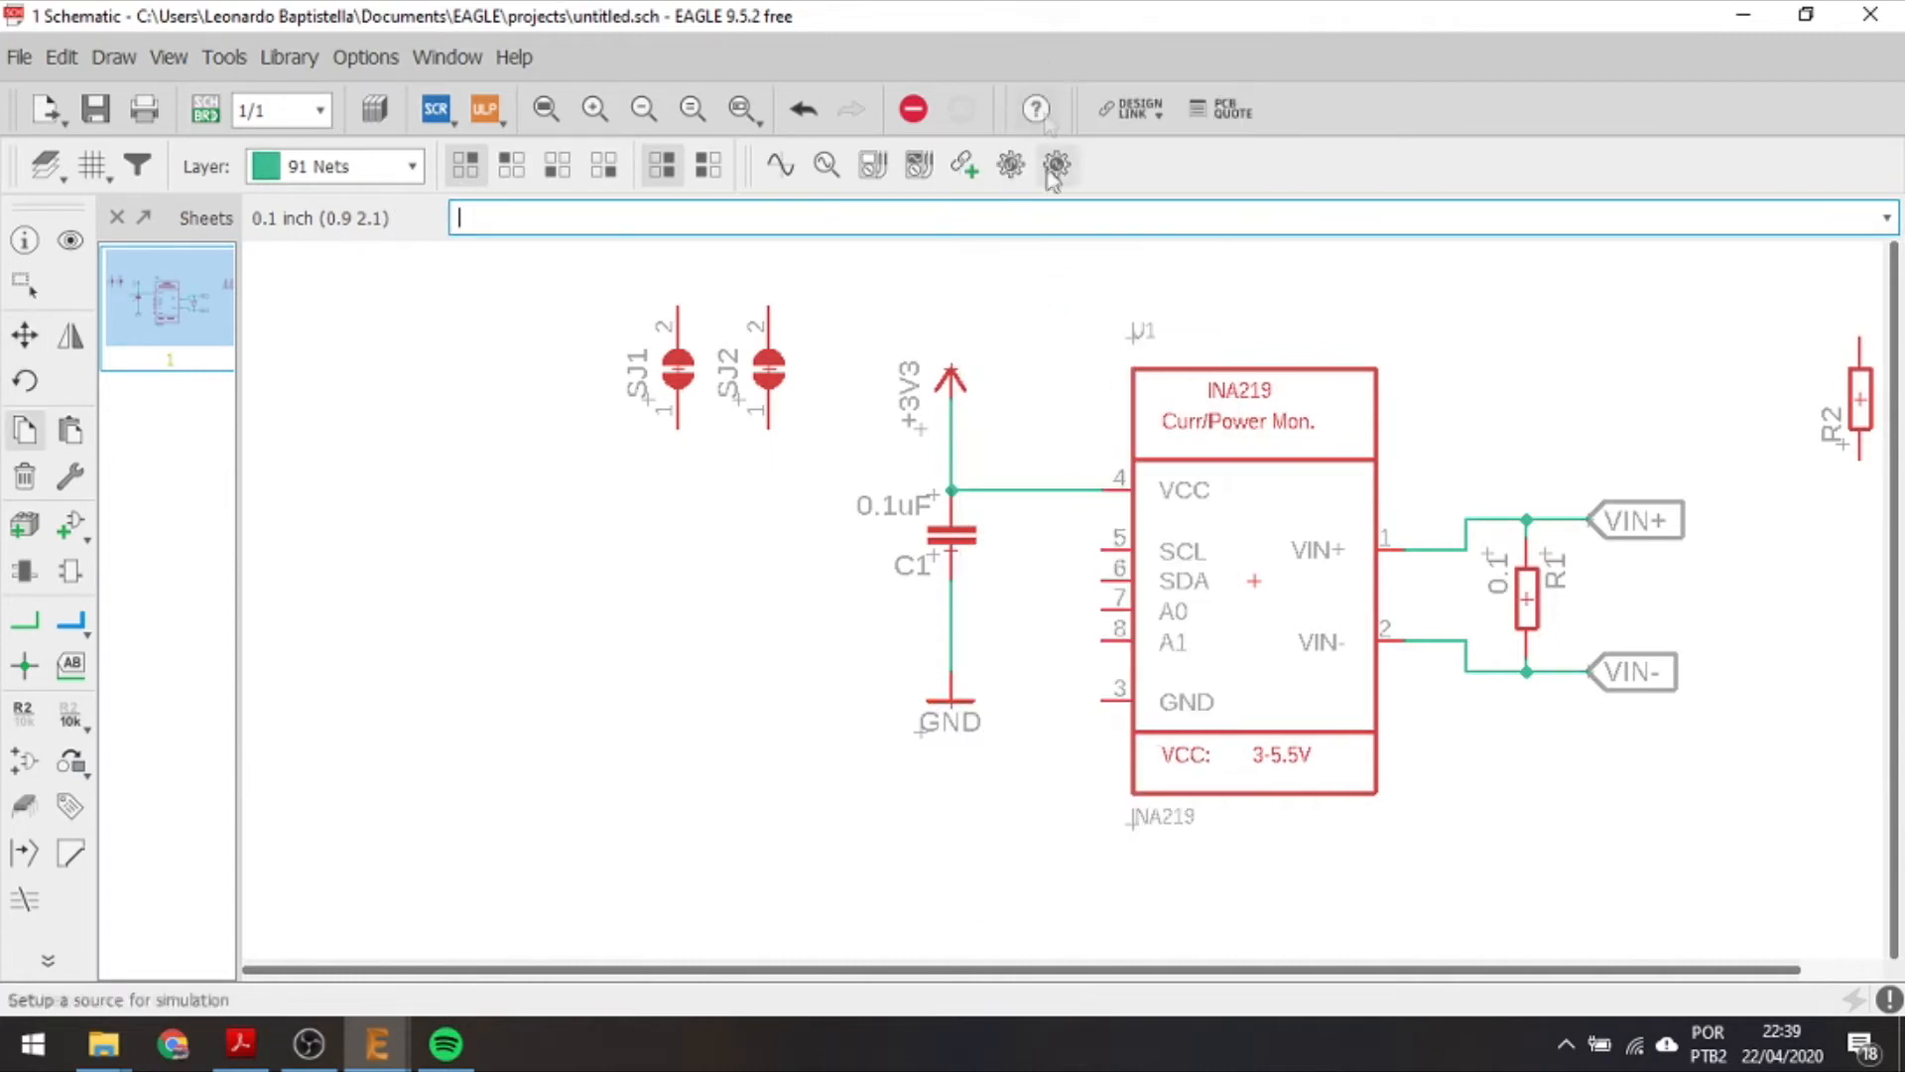
click(1058, 789)
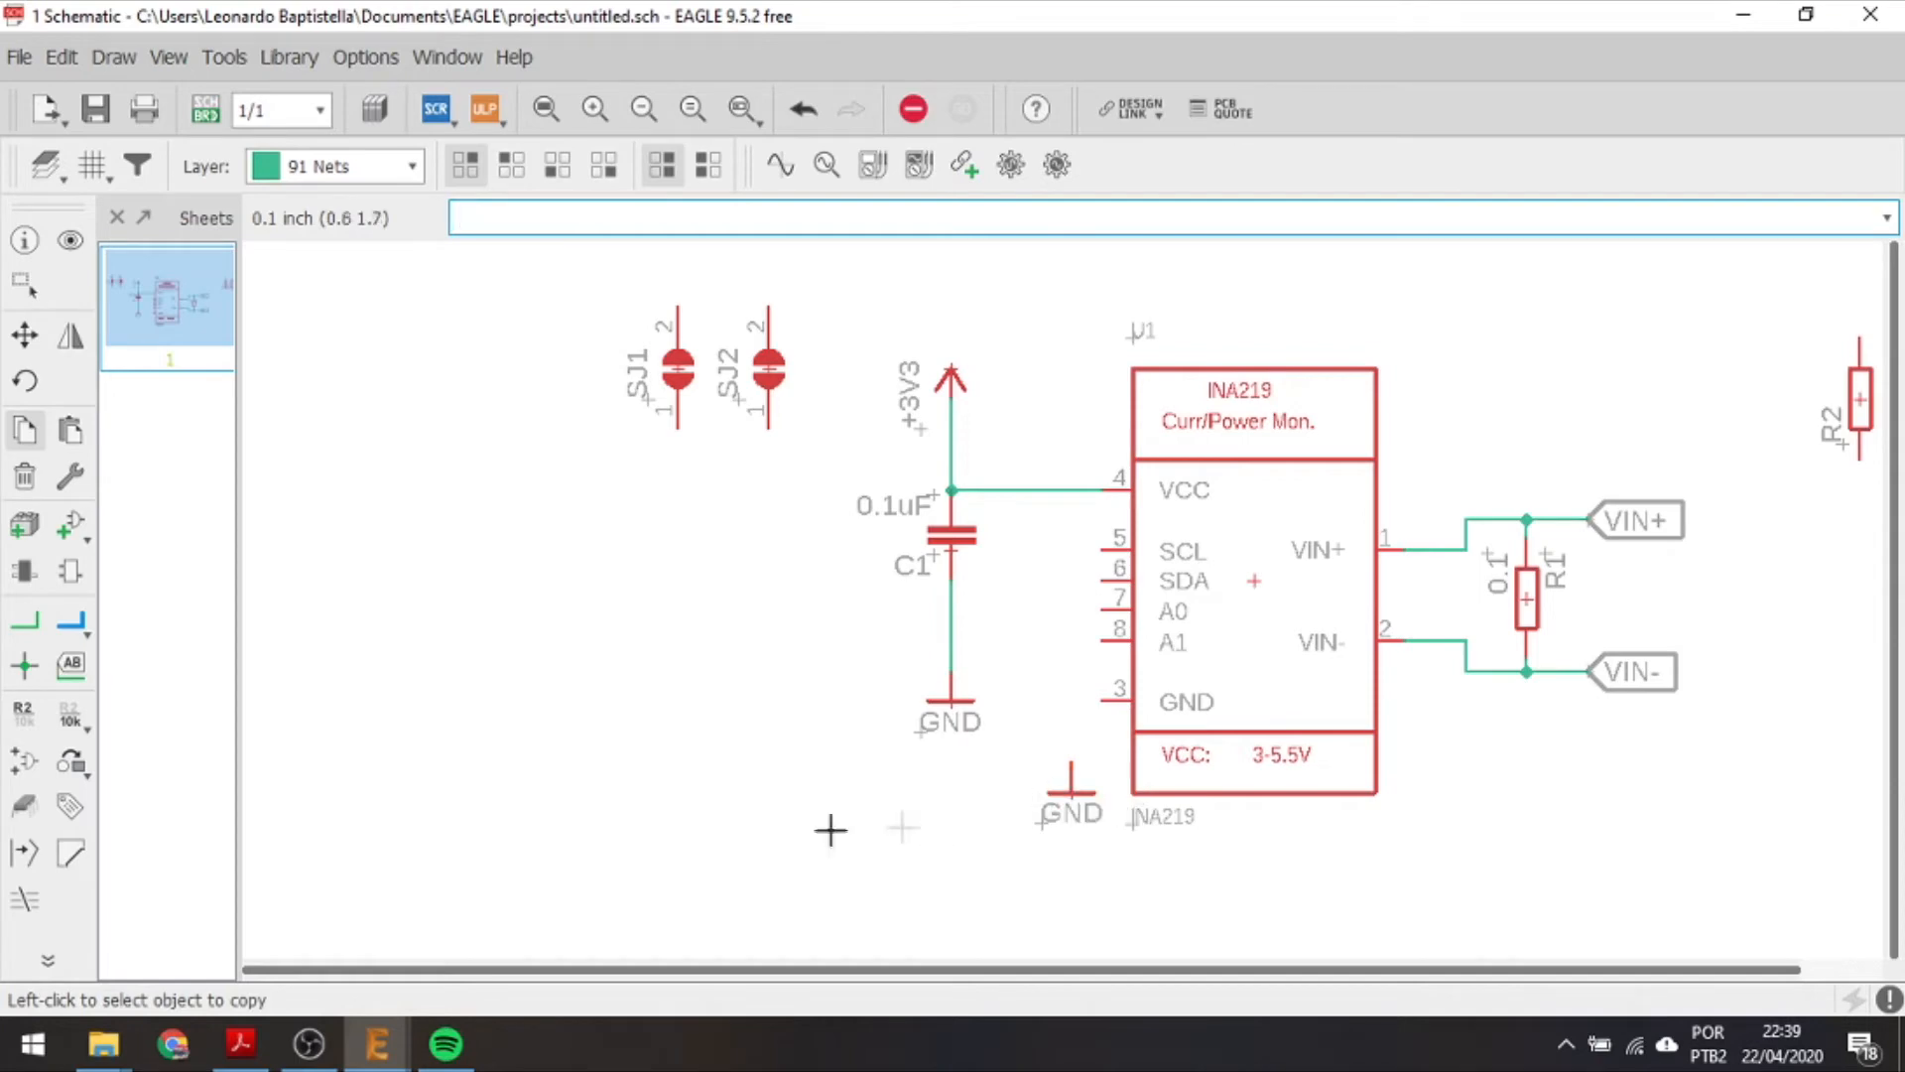
Wire the INA219's GND pin 3 to the copied GND symbol with a net.
click(25, 623)
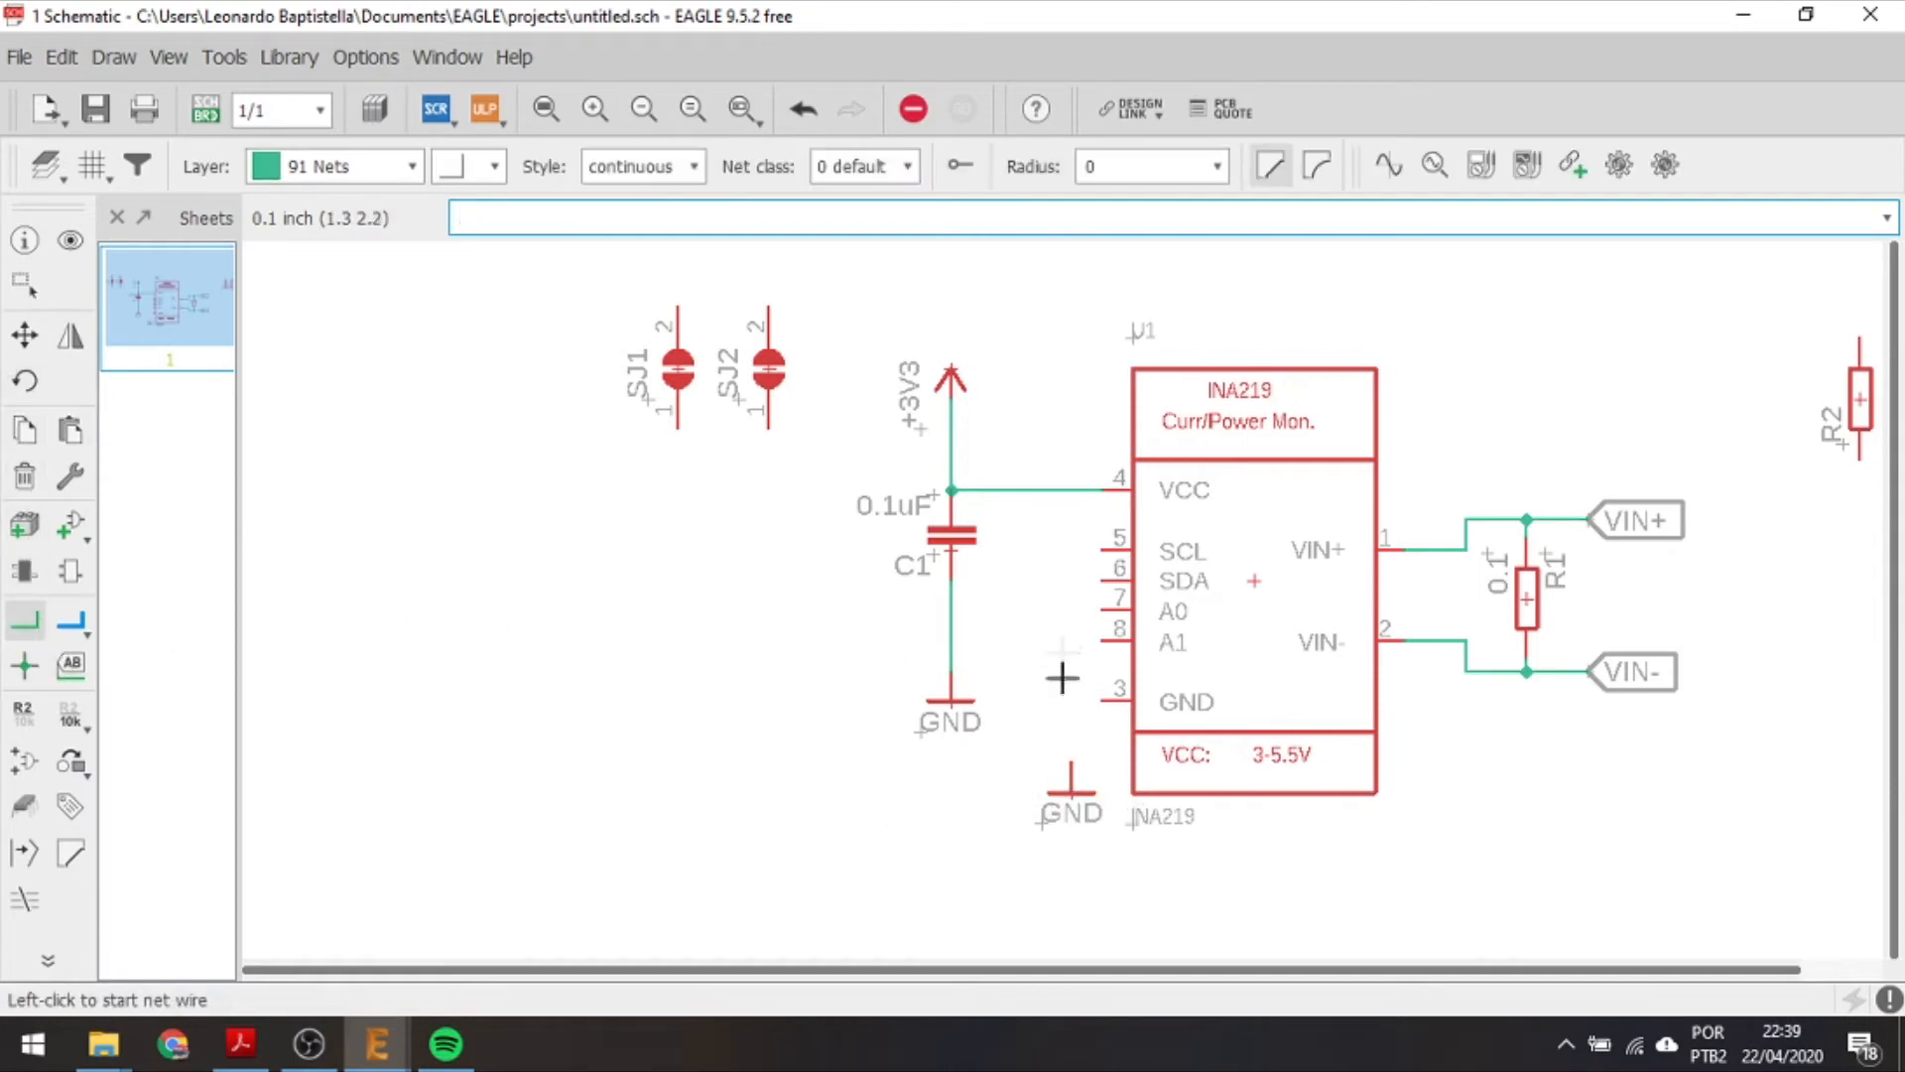
click(1109, 702)
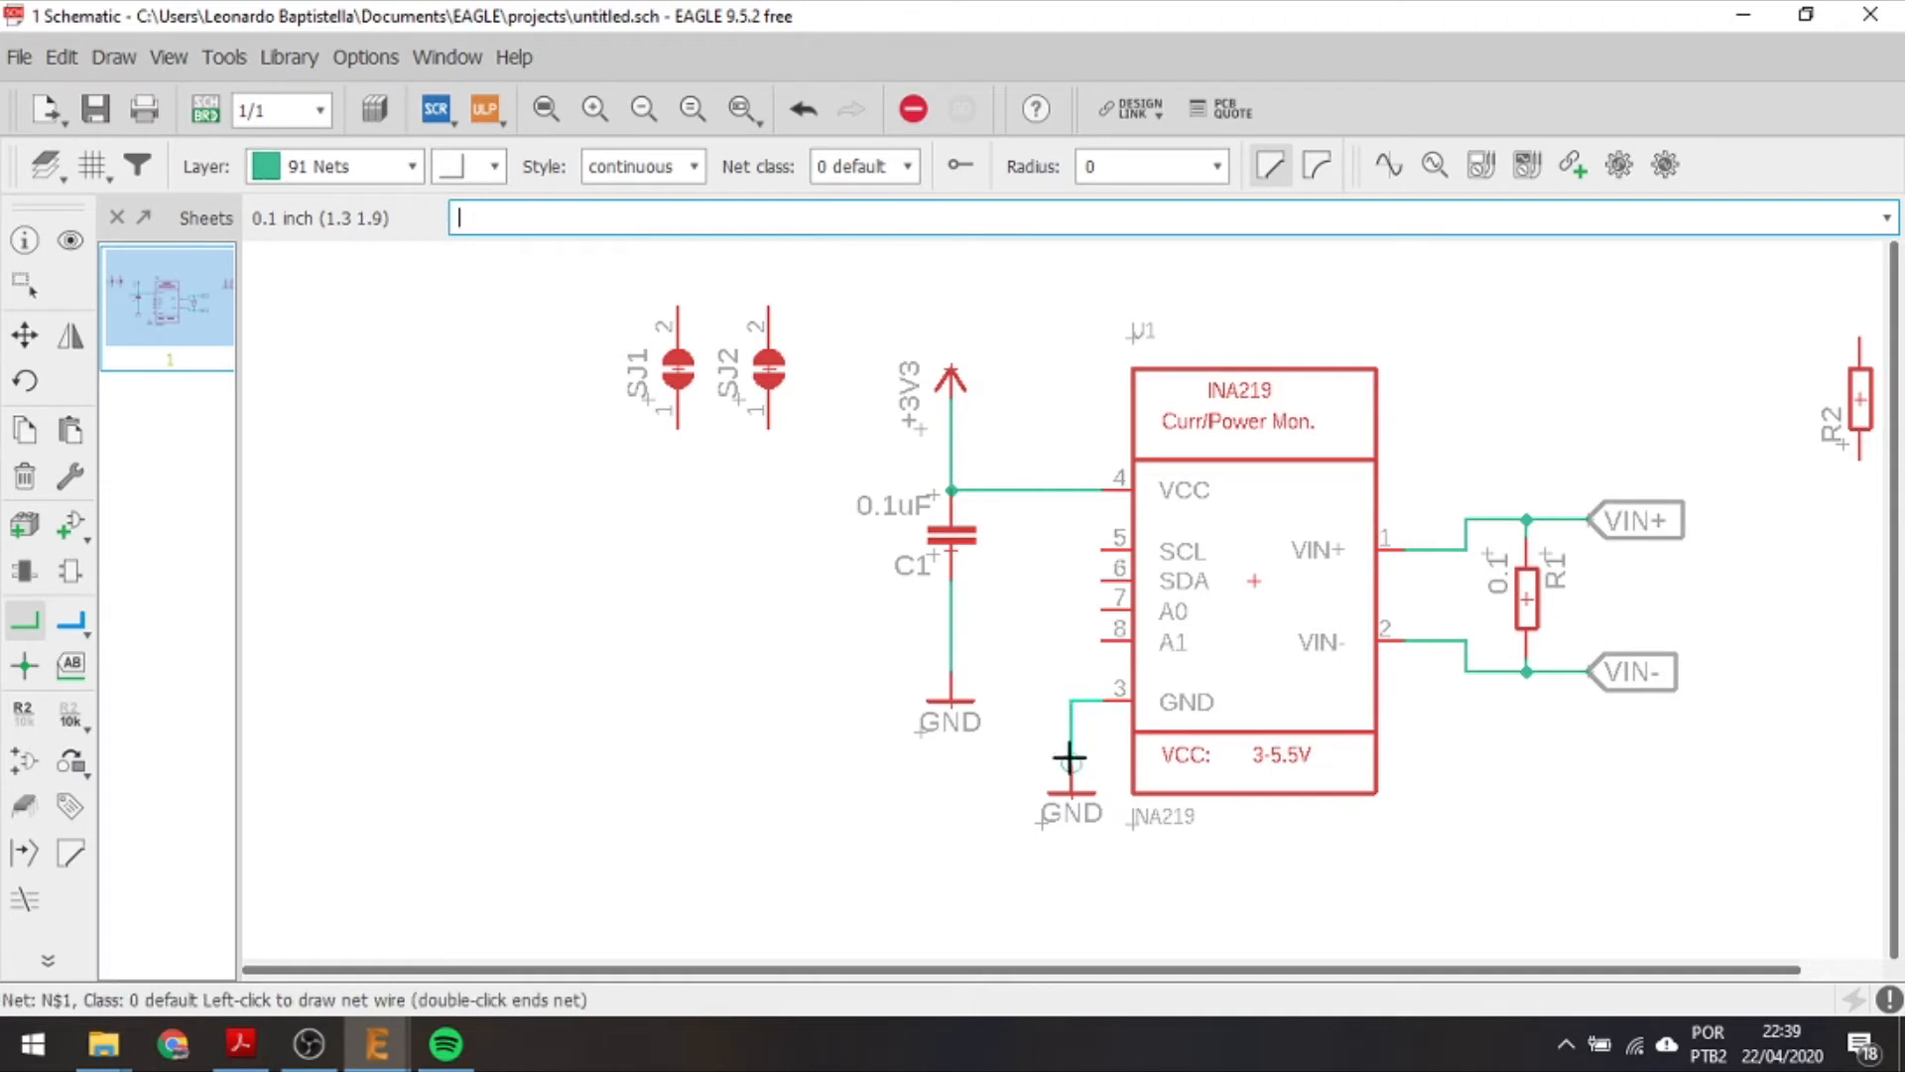
click(1070, 792)
Move the GND symbol under C1 down so it is level with the GND symbol beside the INA219.
click(25, 334)
click(951, 697)
click(953, 790)
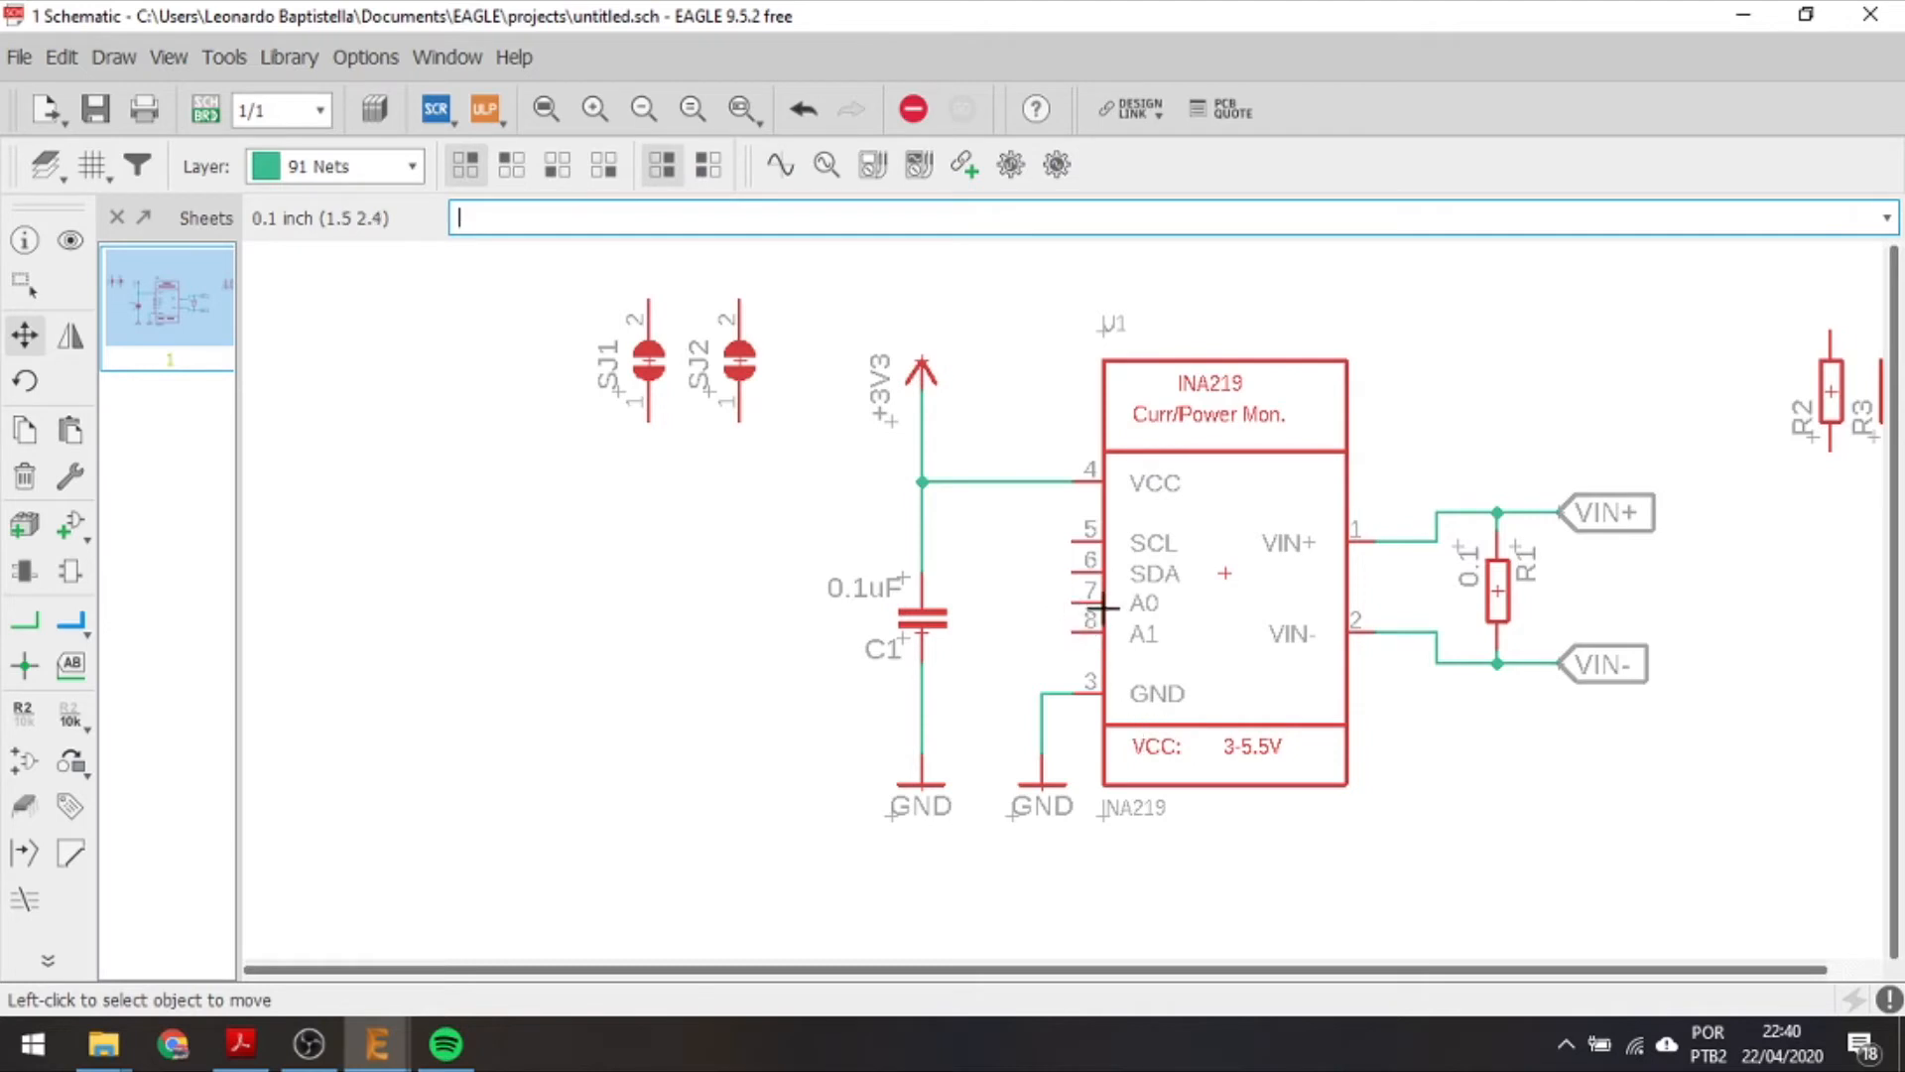
Draw a short net outward from the INA219's SCL pin 5 and attach a cross-reference label to its end.
click(24, 620)
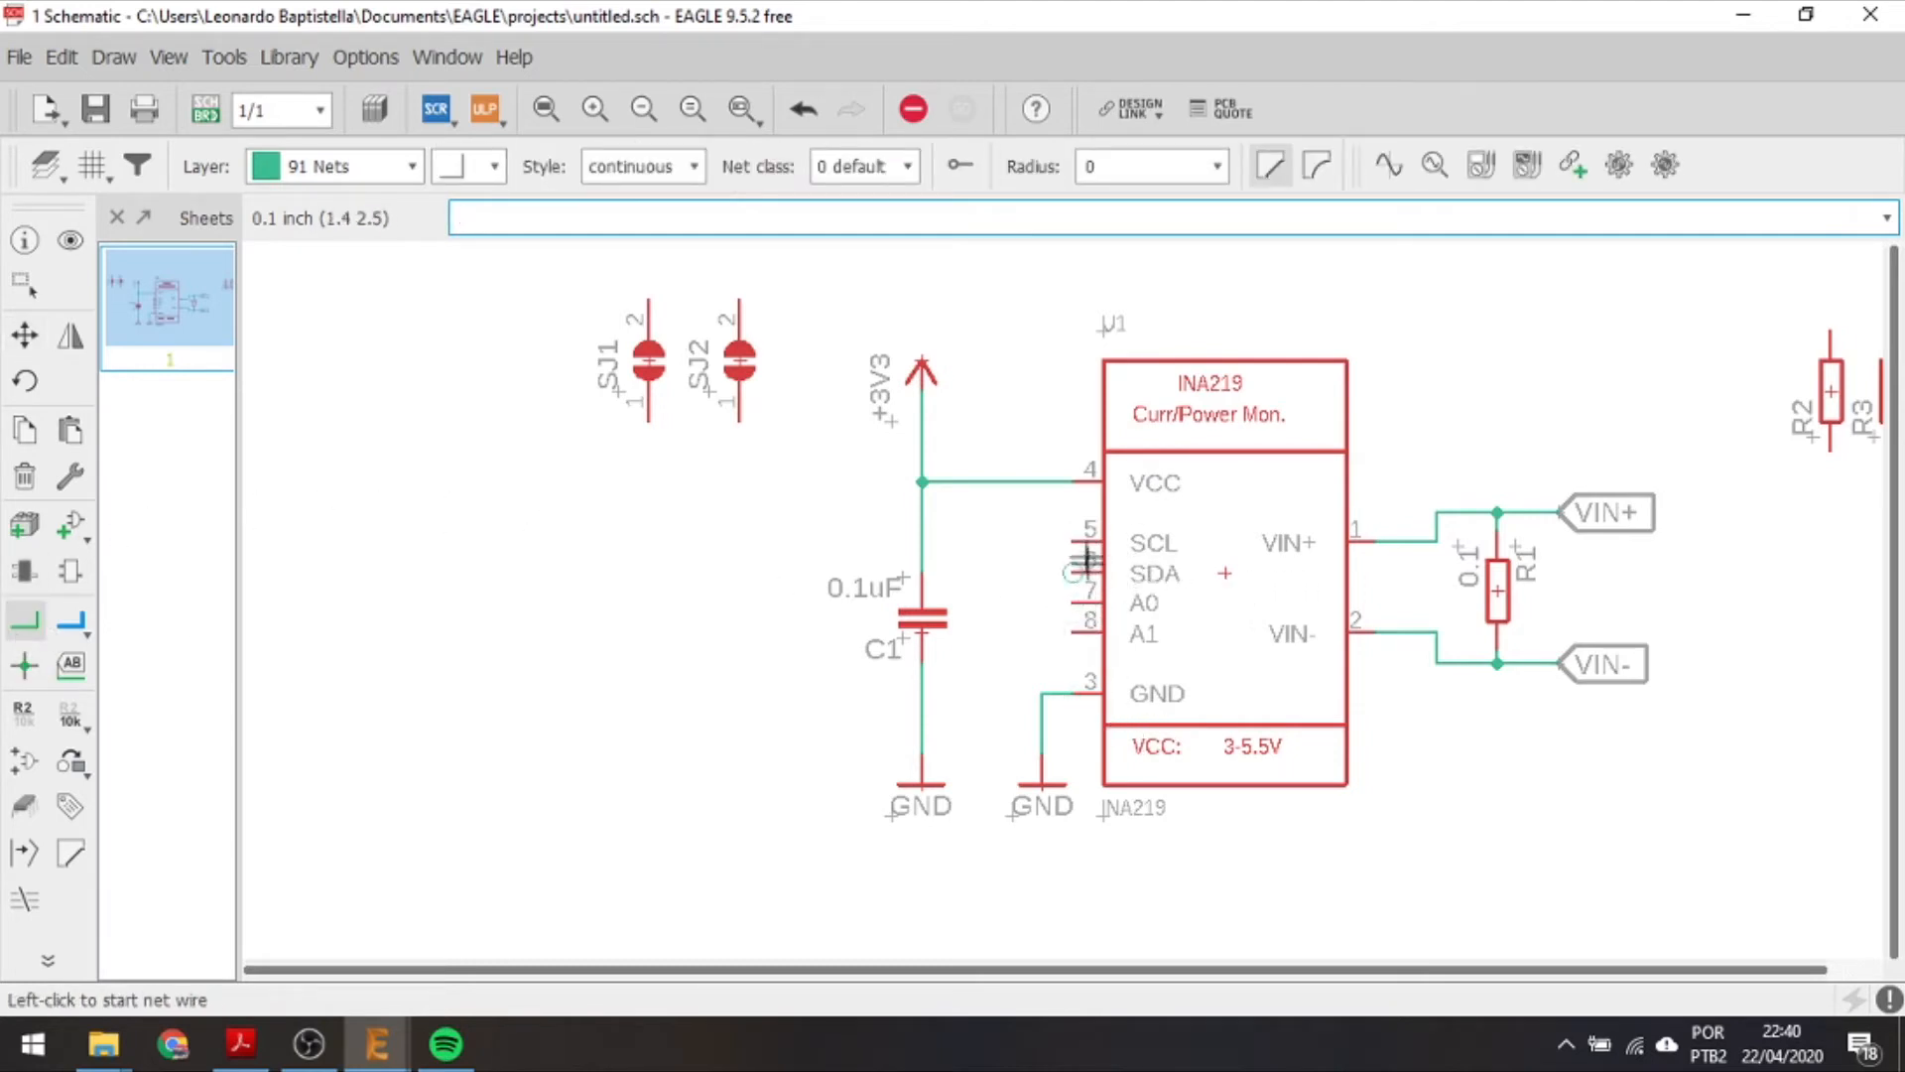
click(1066, 536)
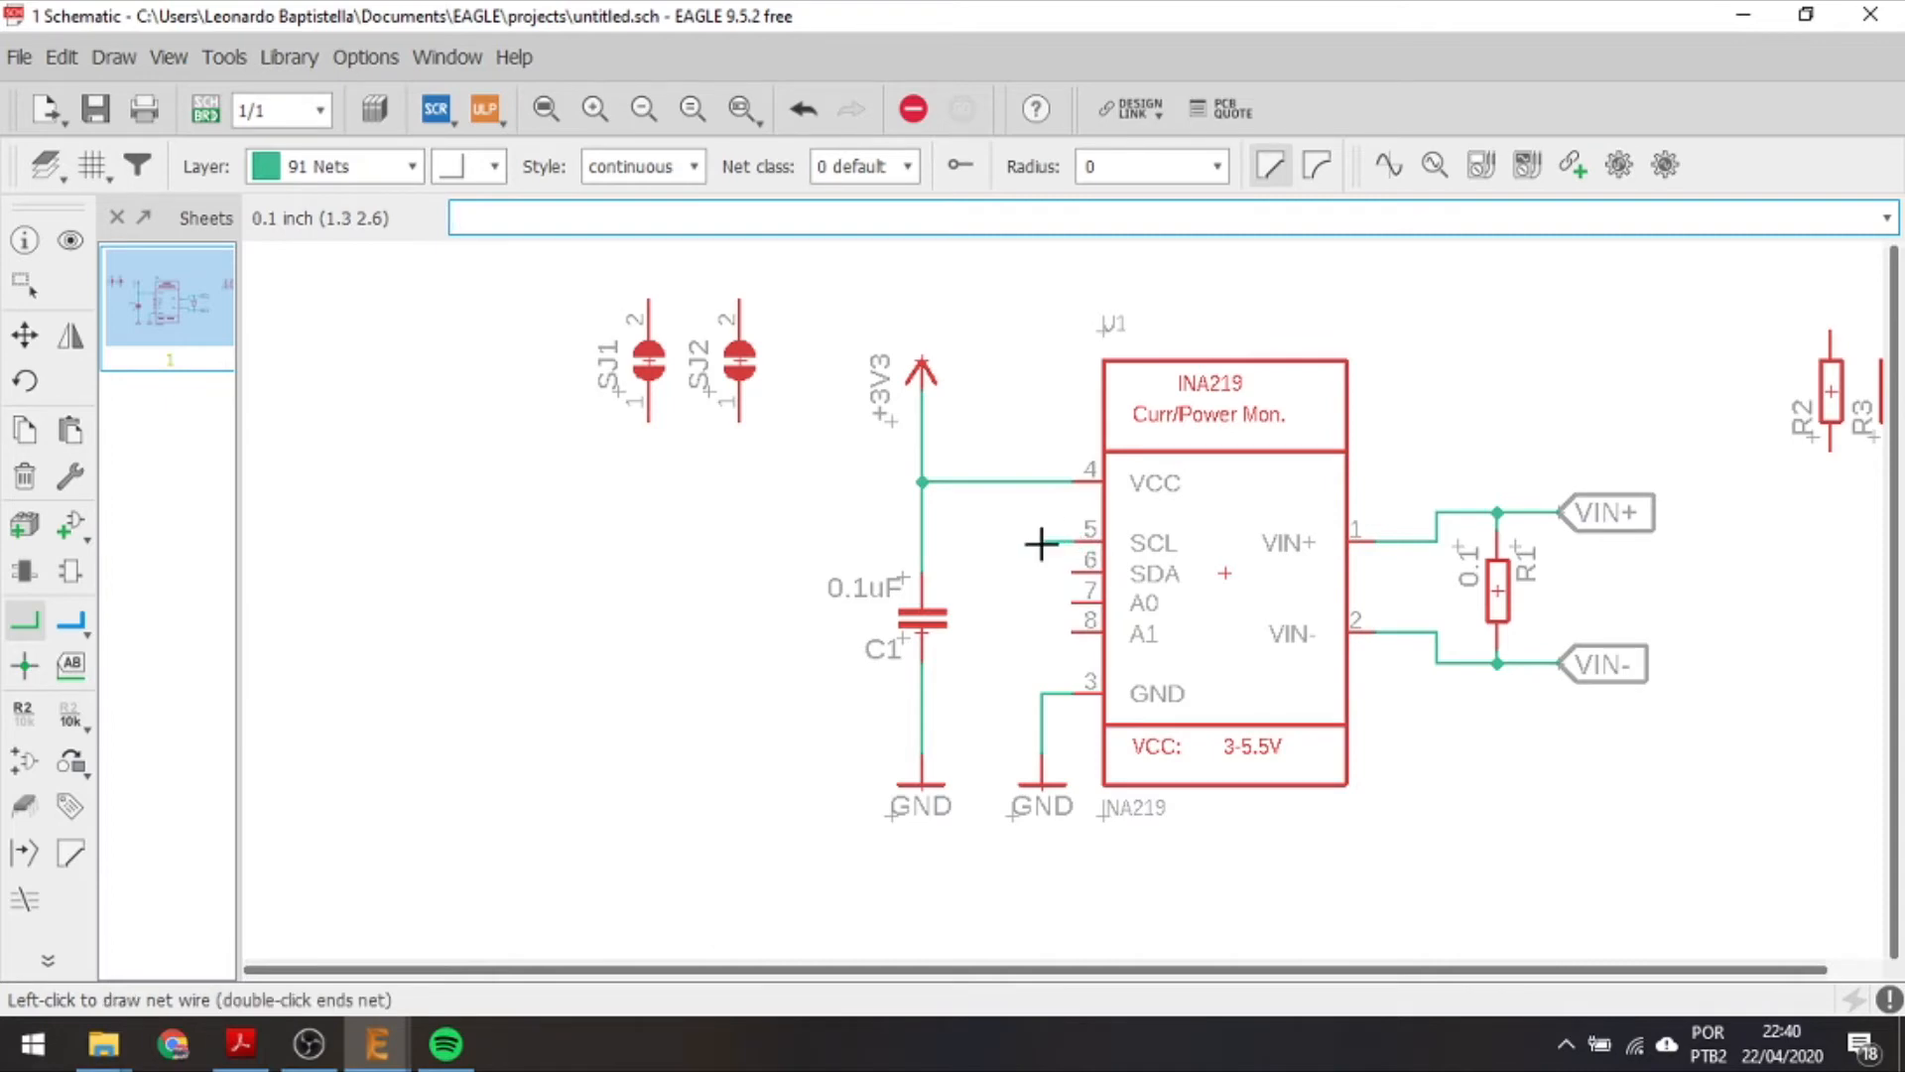
click(1041, 541)
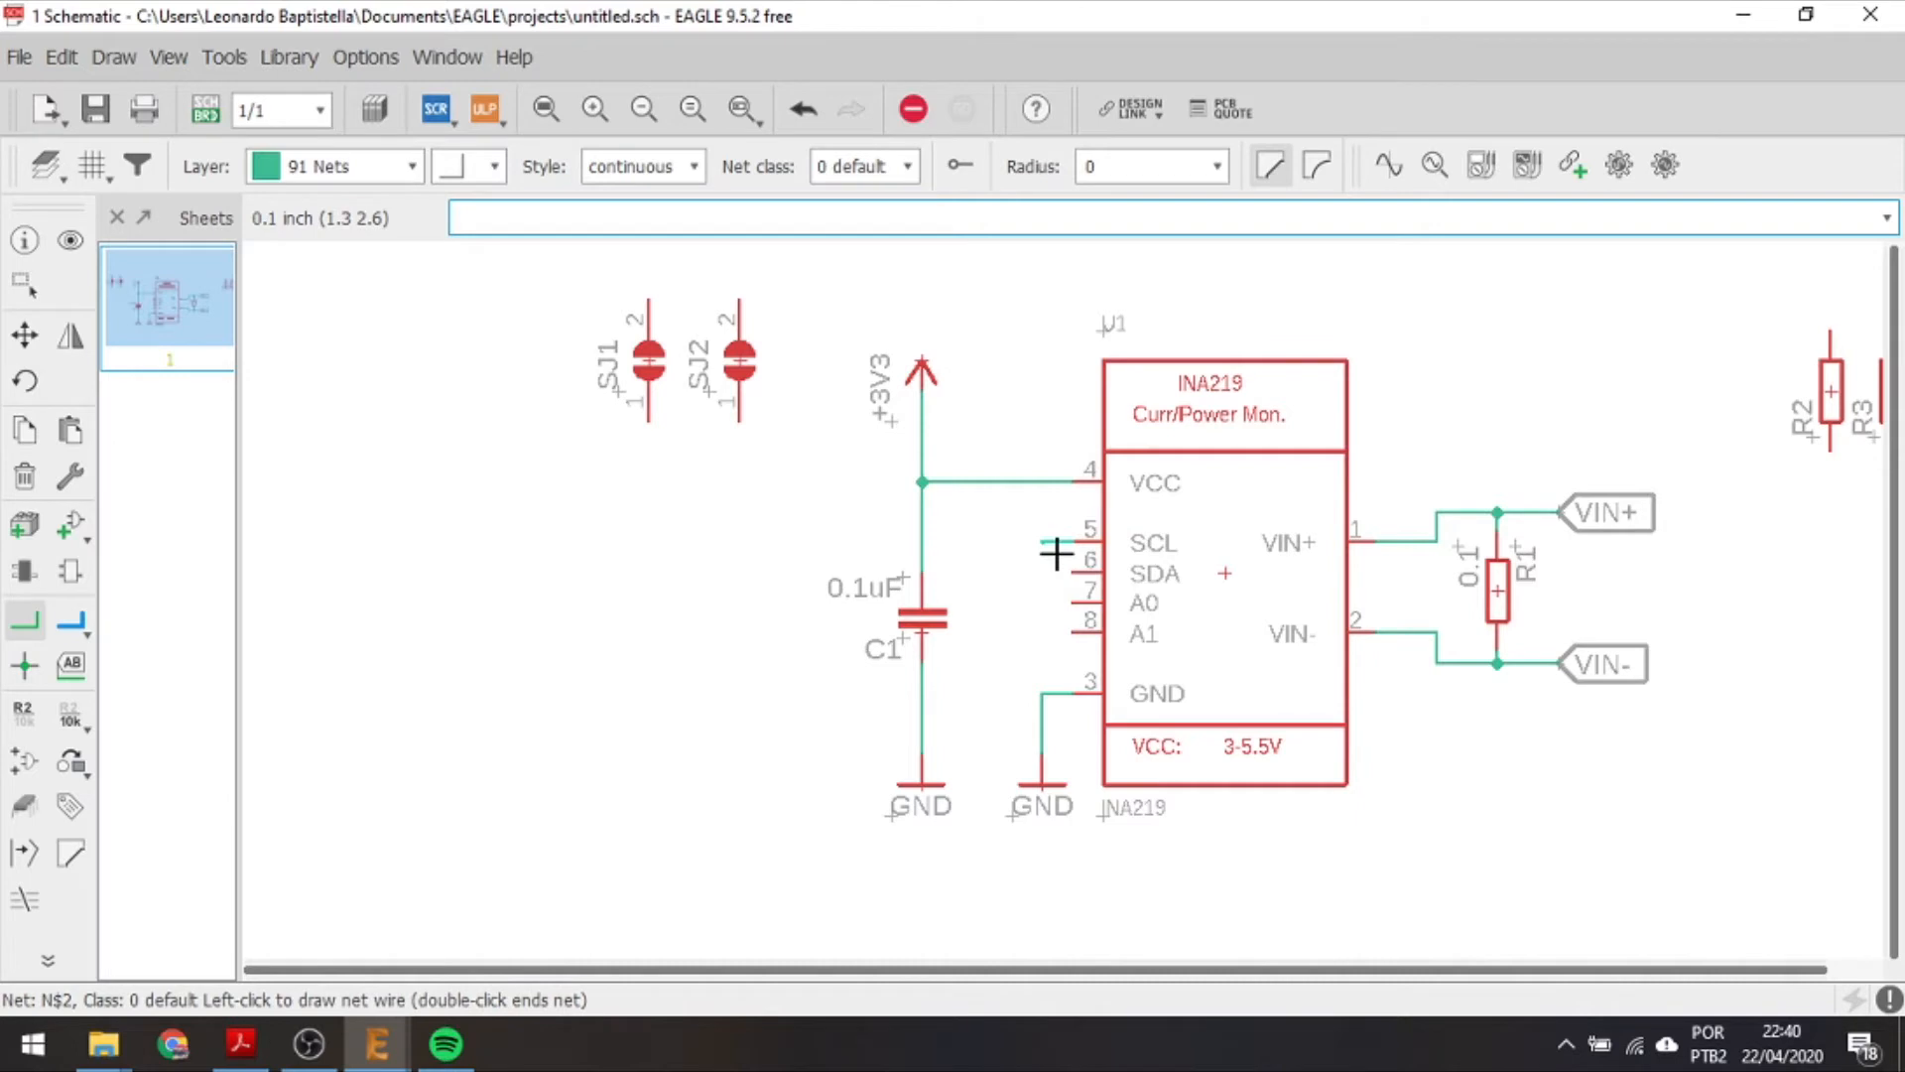
key(Escape)
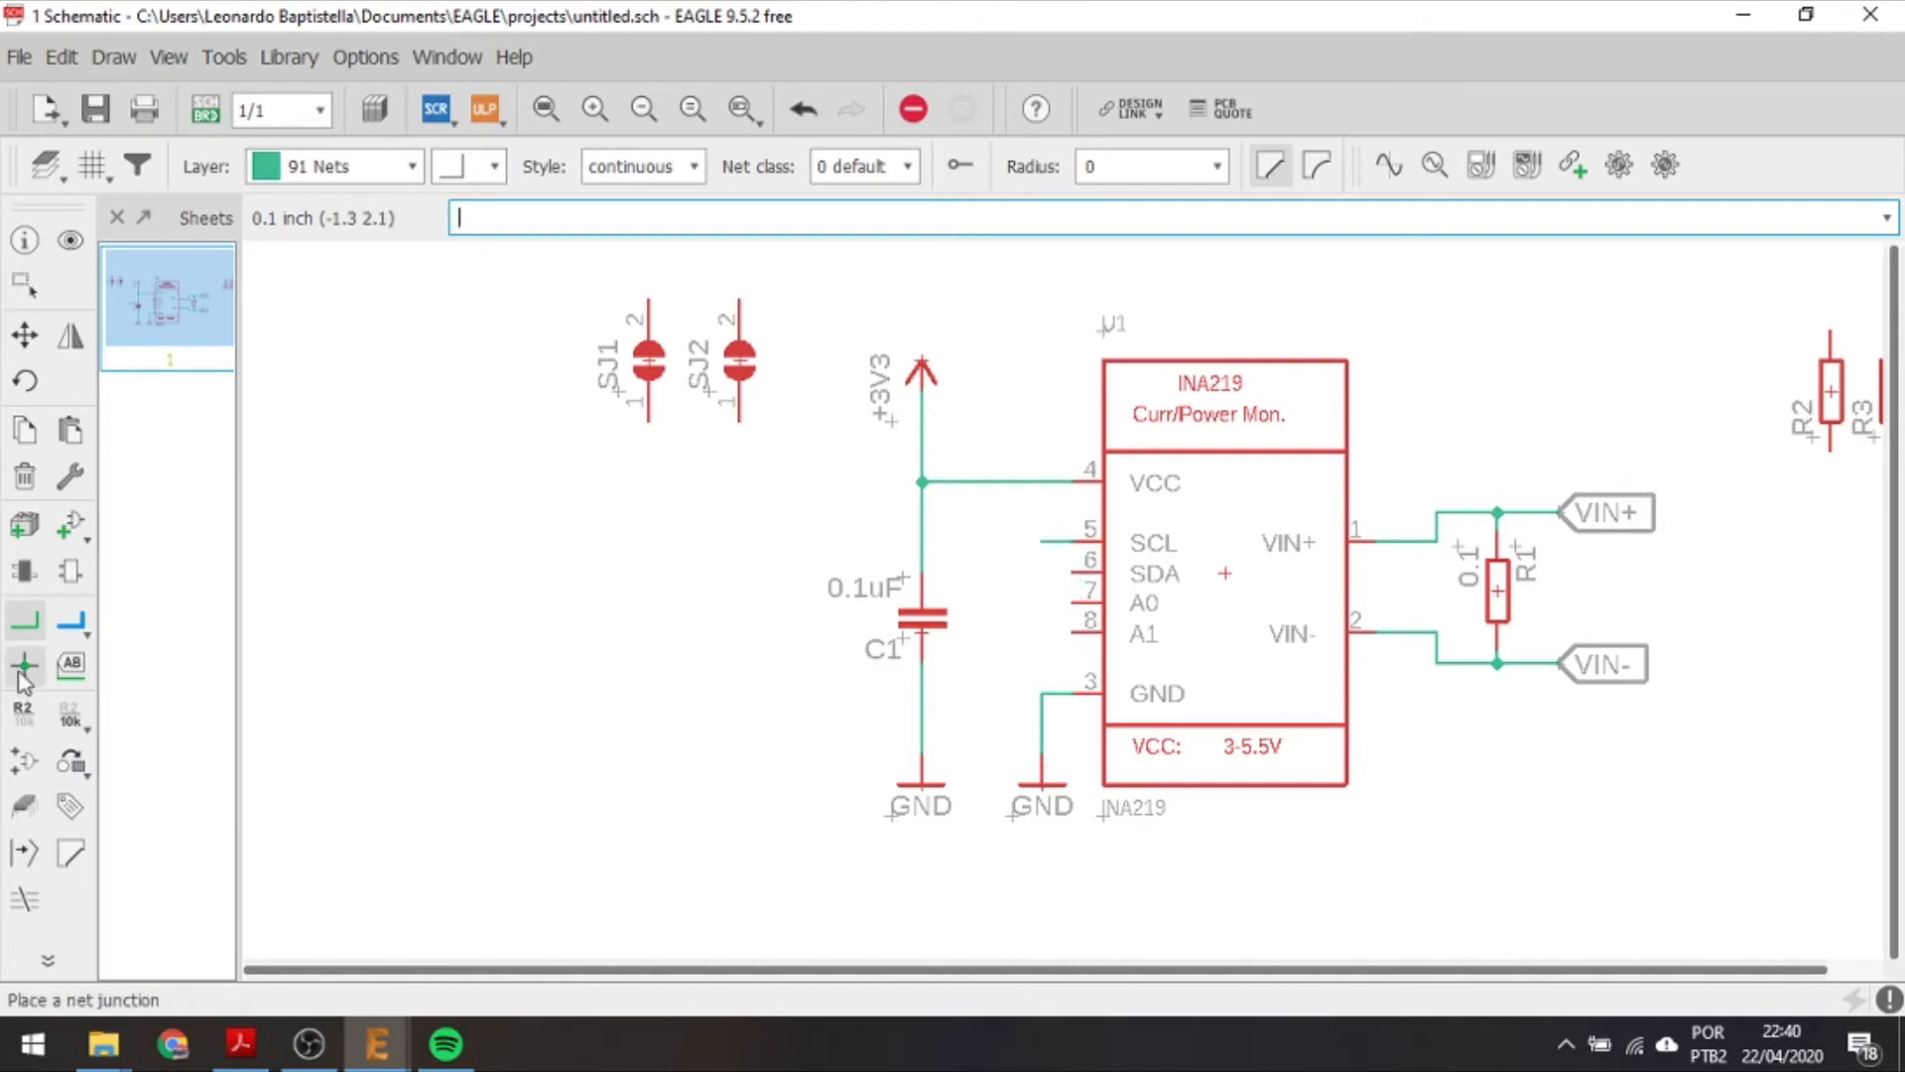
click(83, 661)
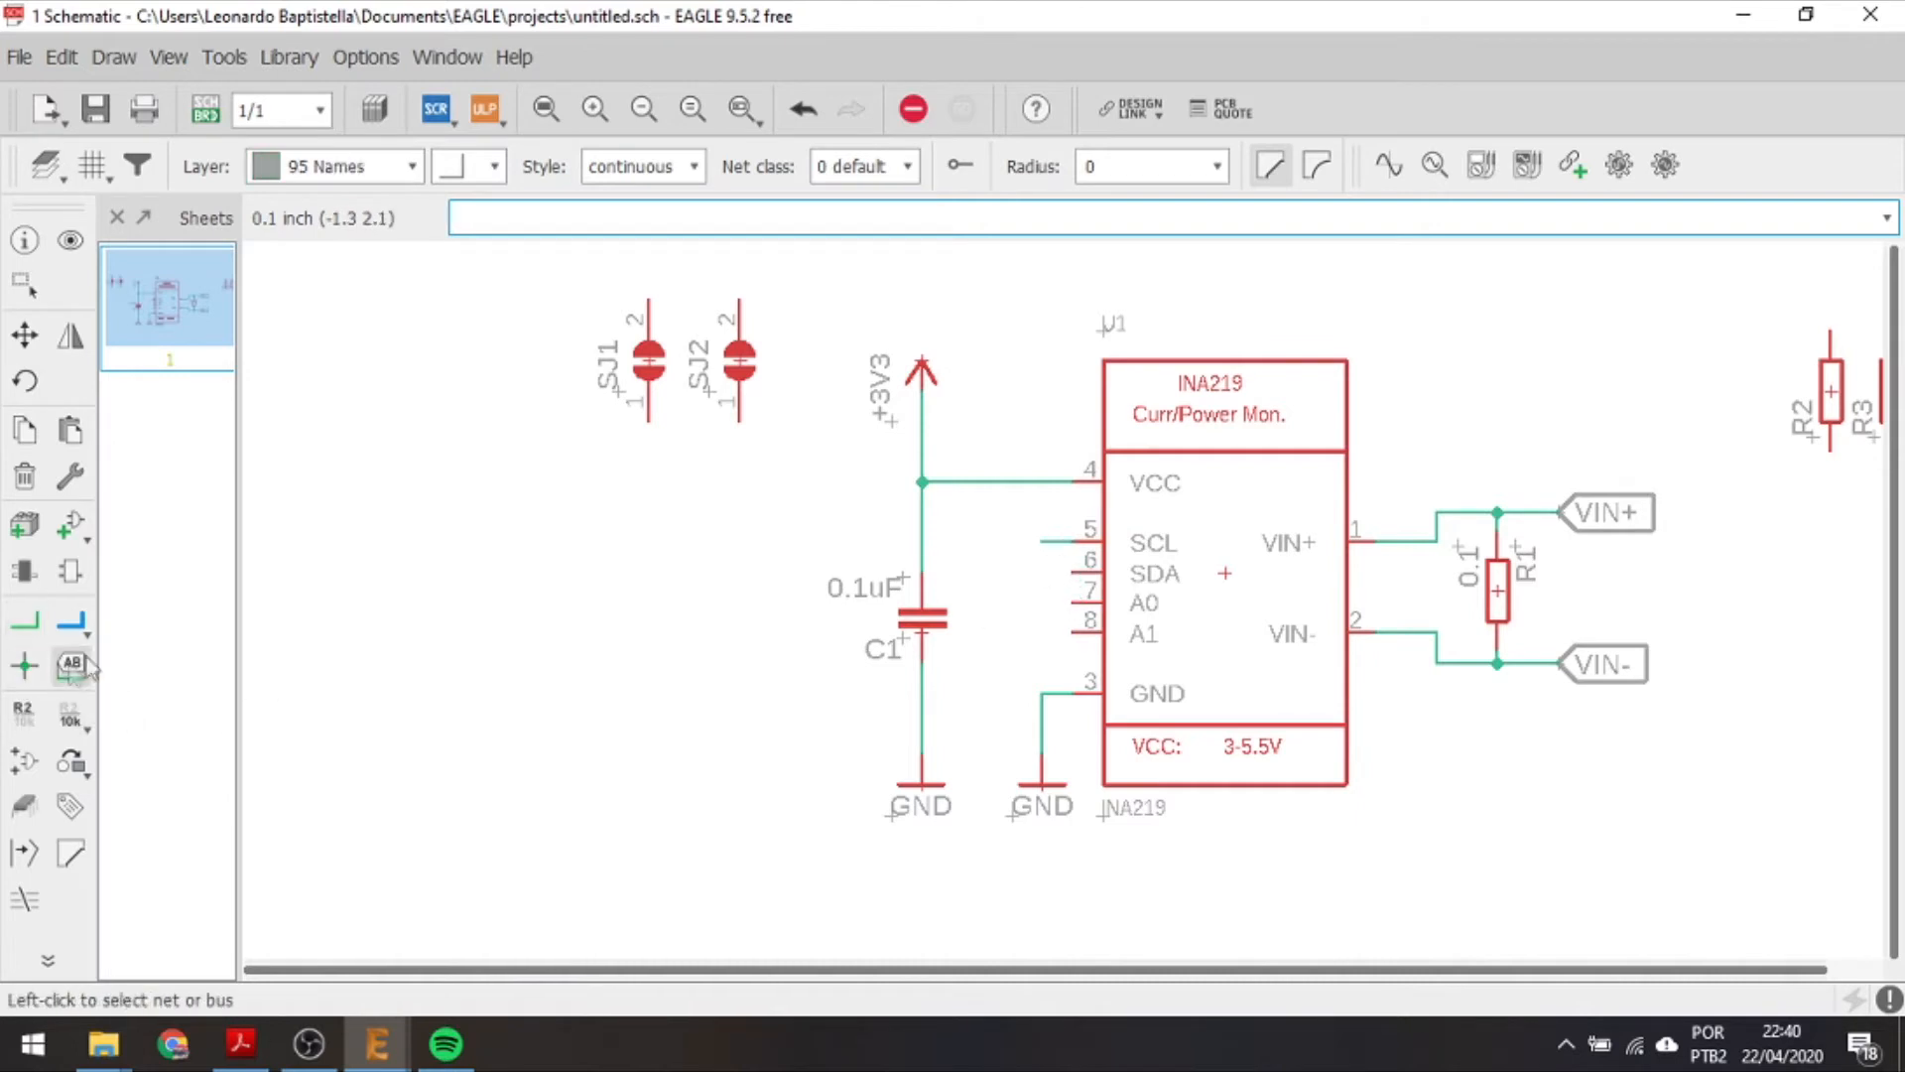
click(1040, 540)
click(1042, 542)
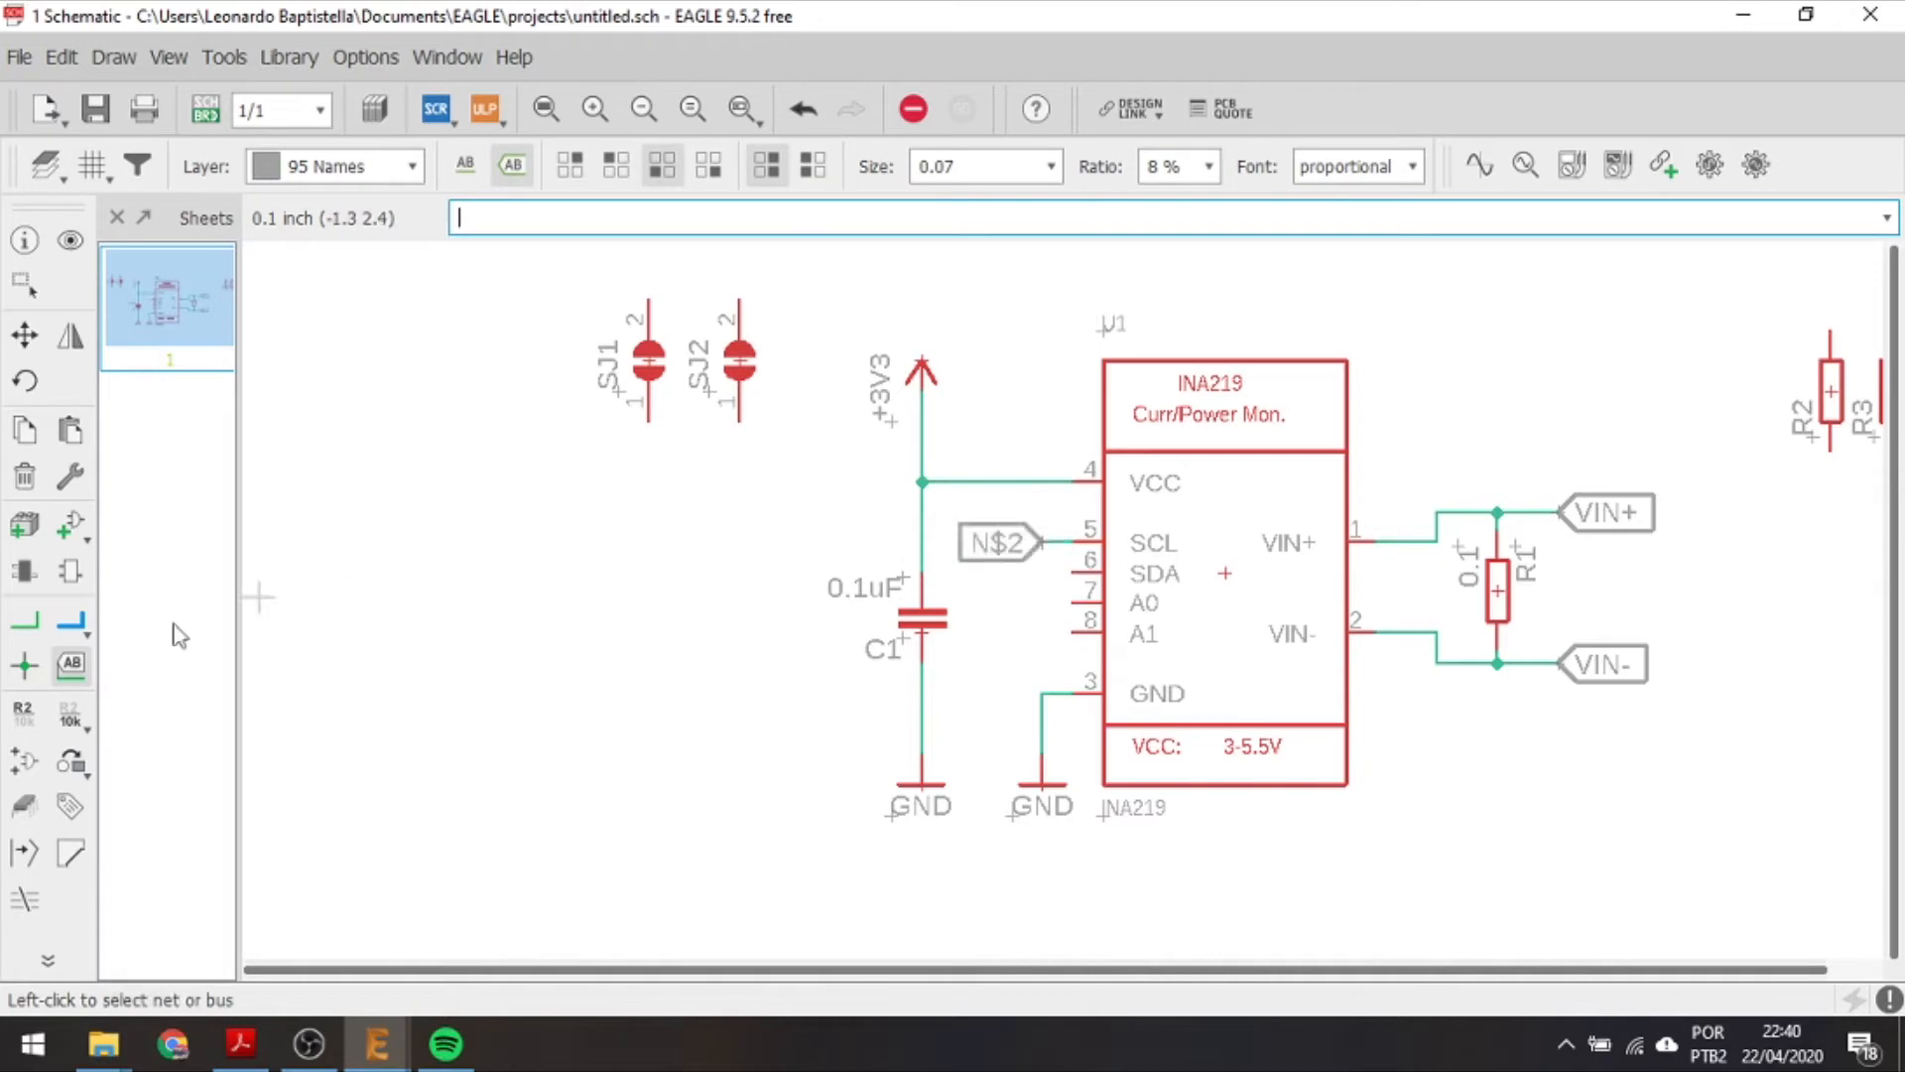
Rename the labelled net on pin 5 as SCL.
click(22, 711)
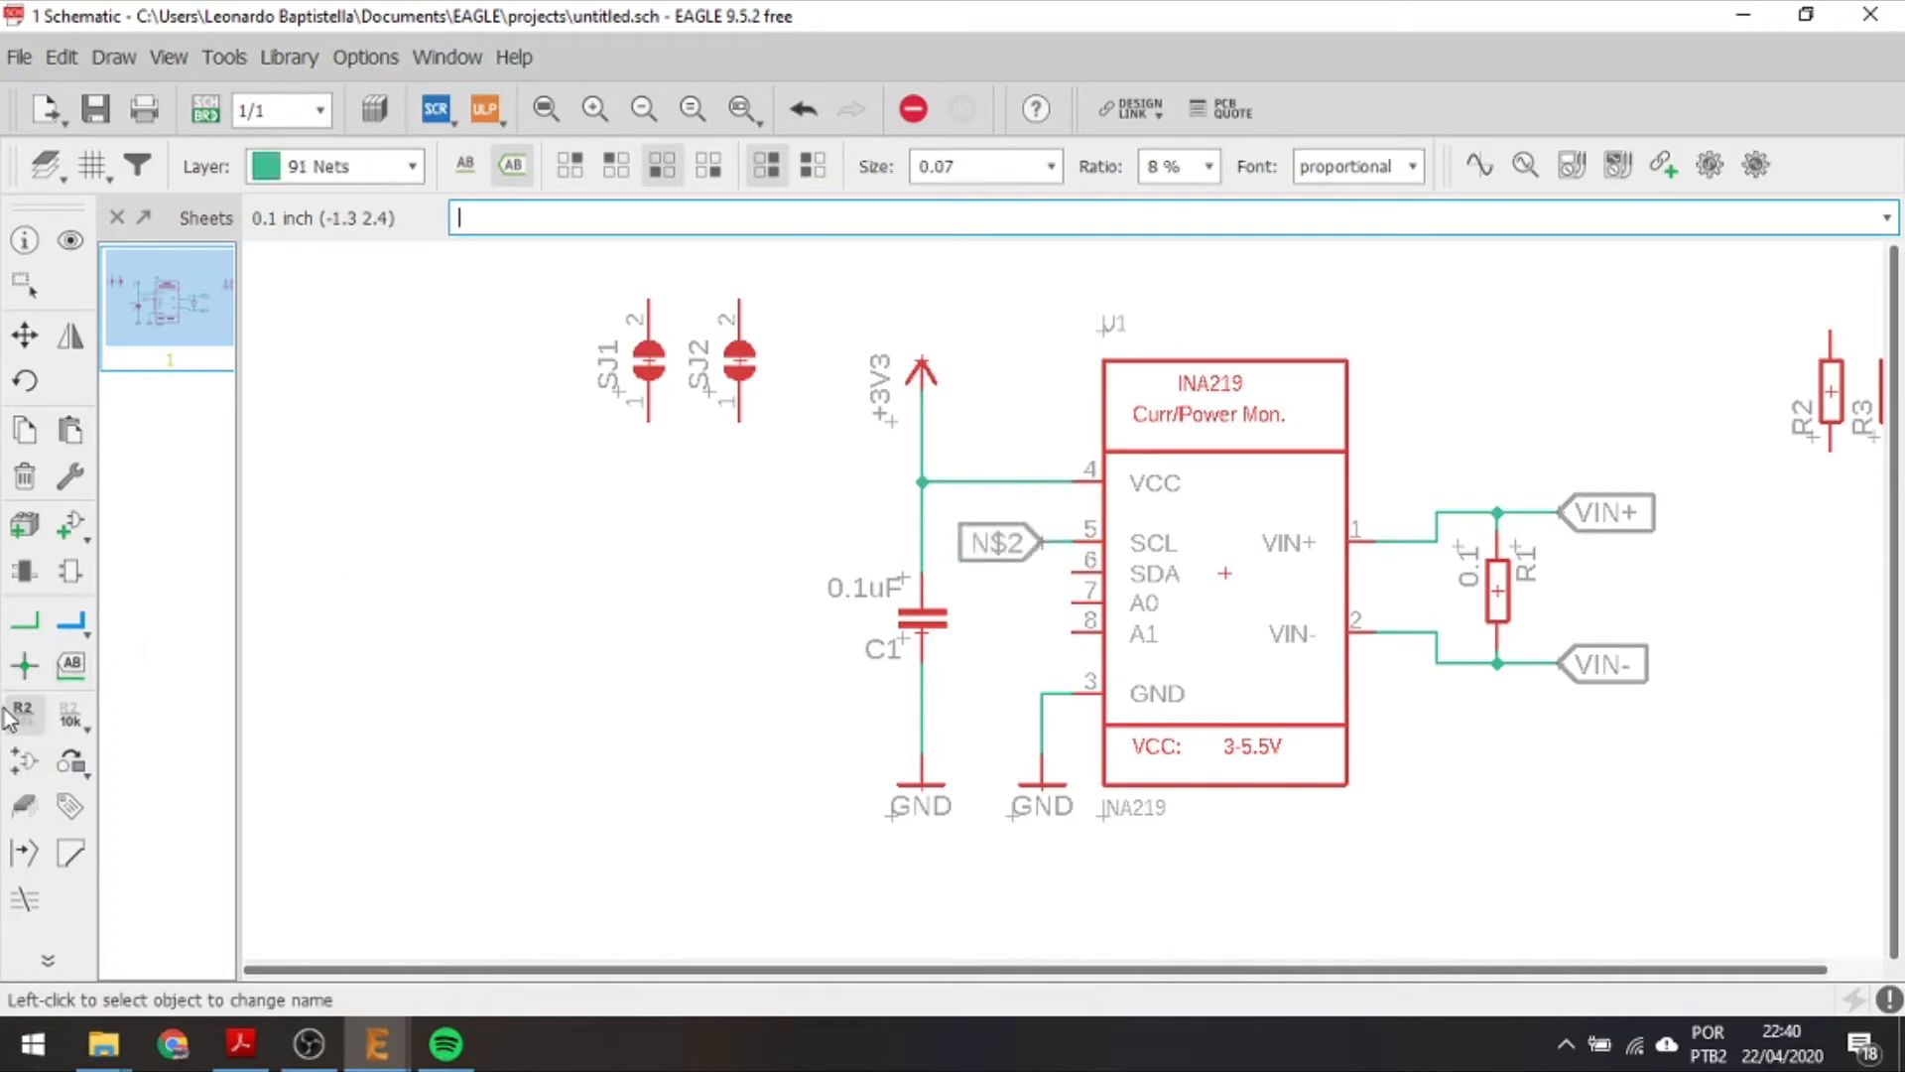
click(1040, 543)
click(1044, 547)
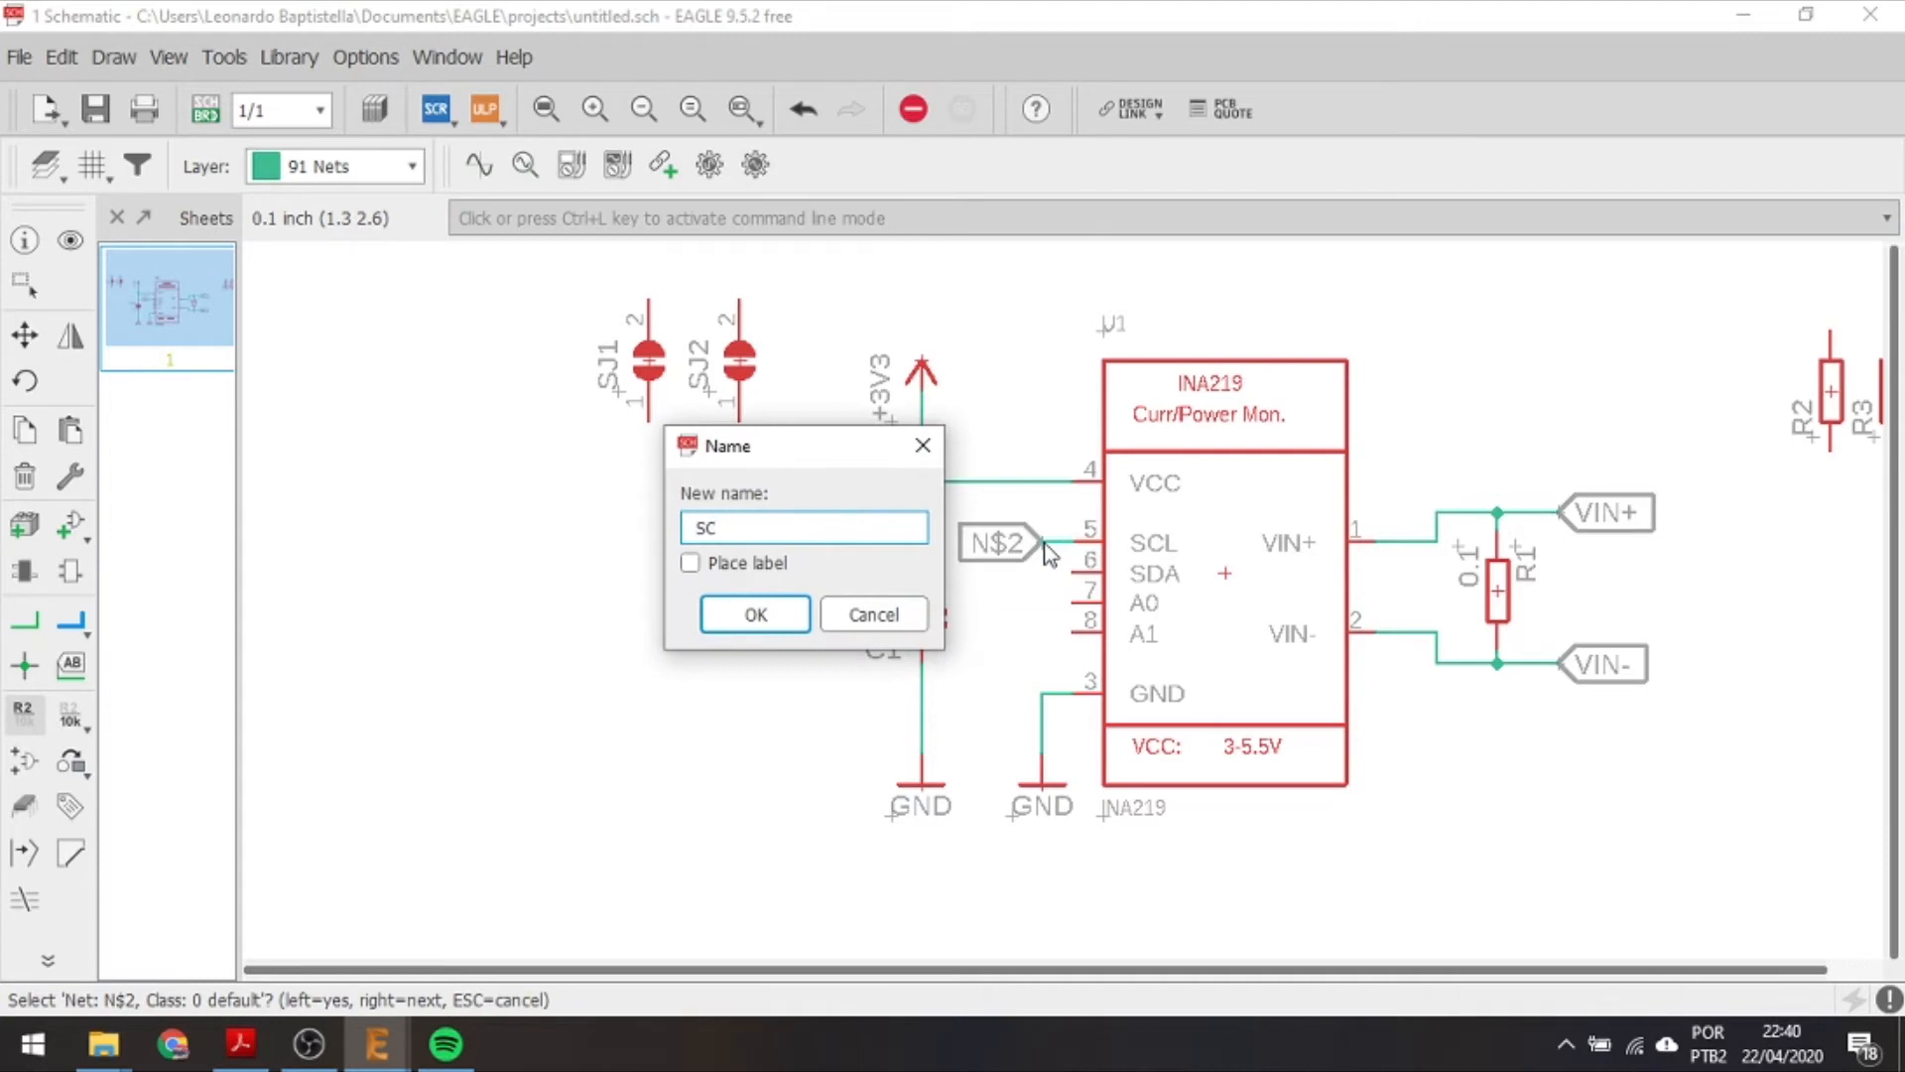
key(Return)
Draw a short net outward from the INA219's SDA pin 6, label its end and name the net SDA.
click(24, 622)
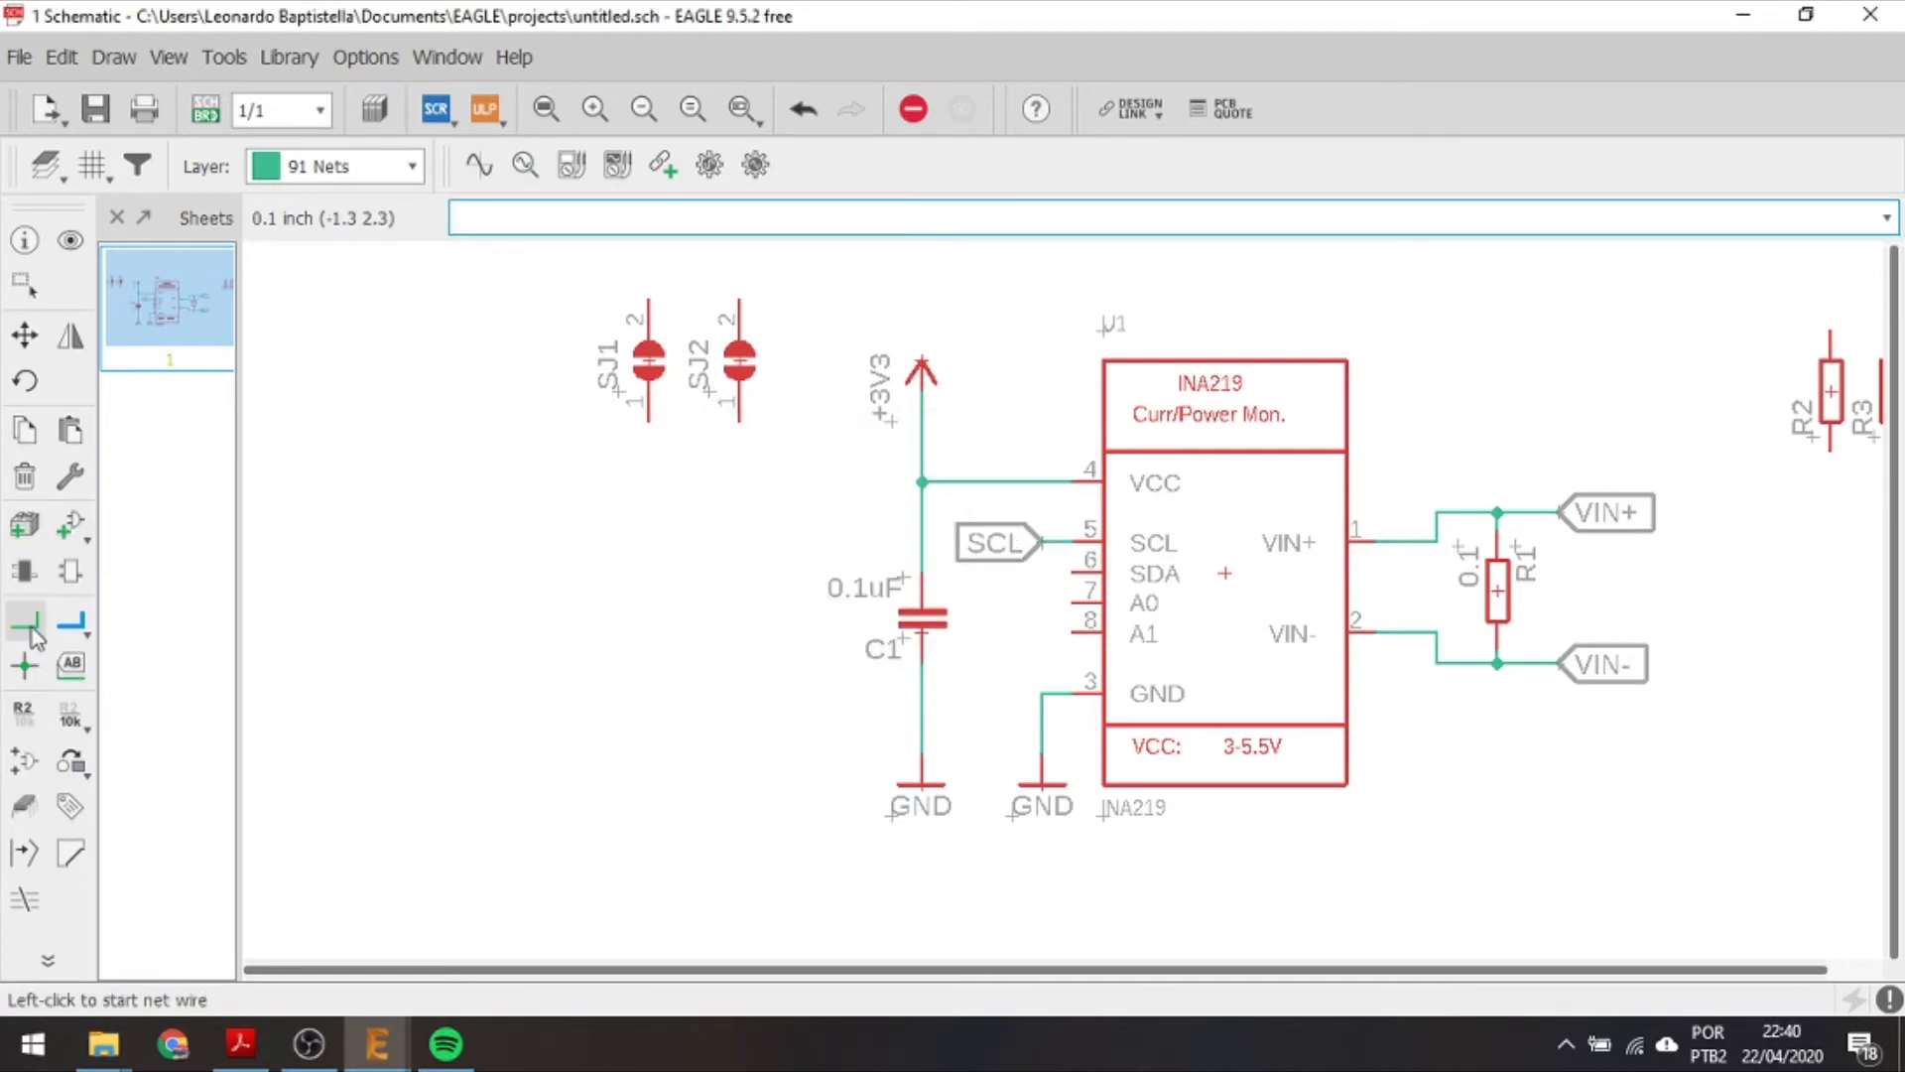
click(1062, 575)
click(1034, 575)
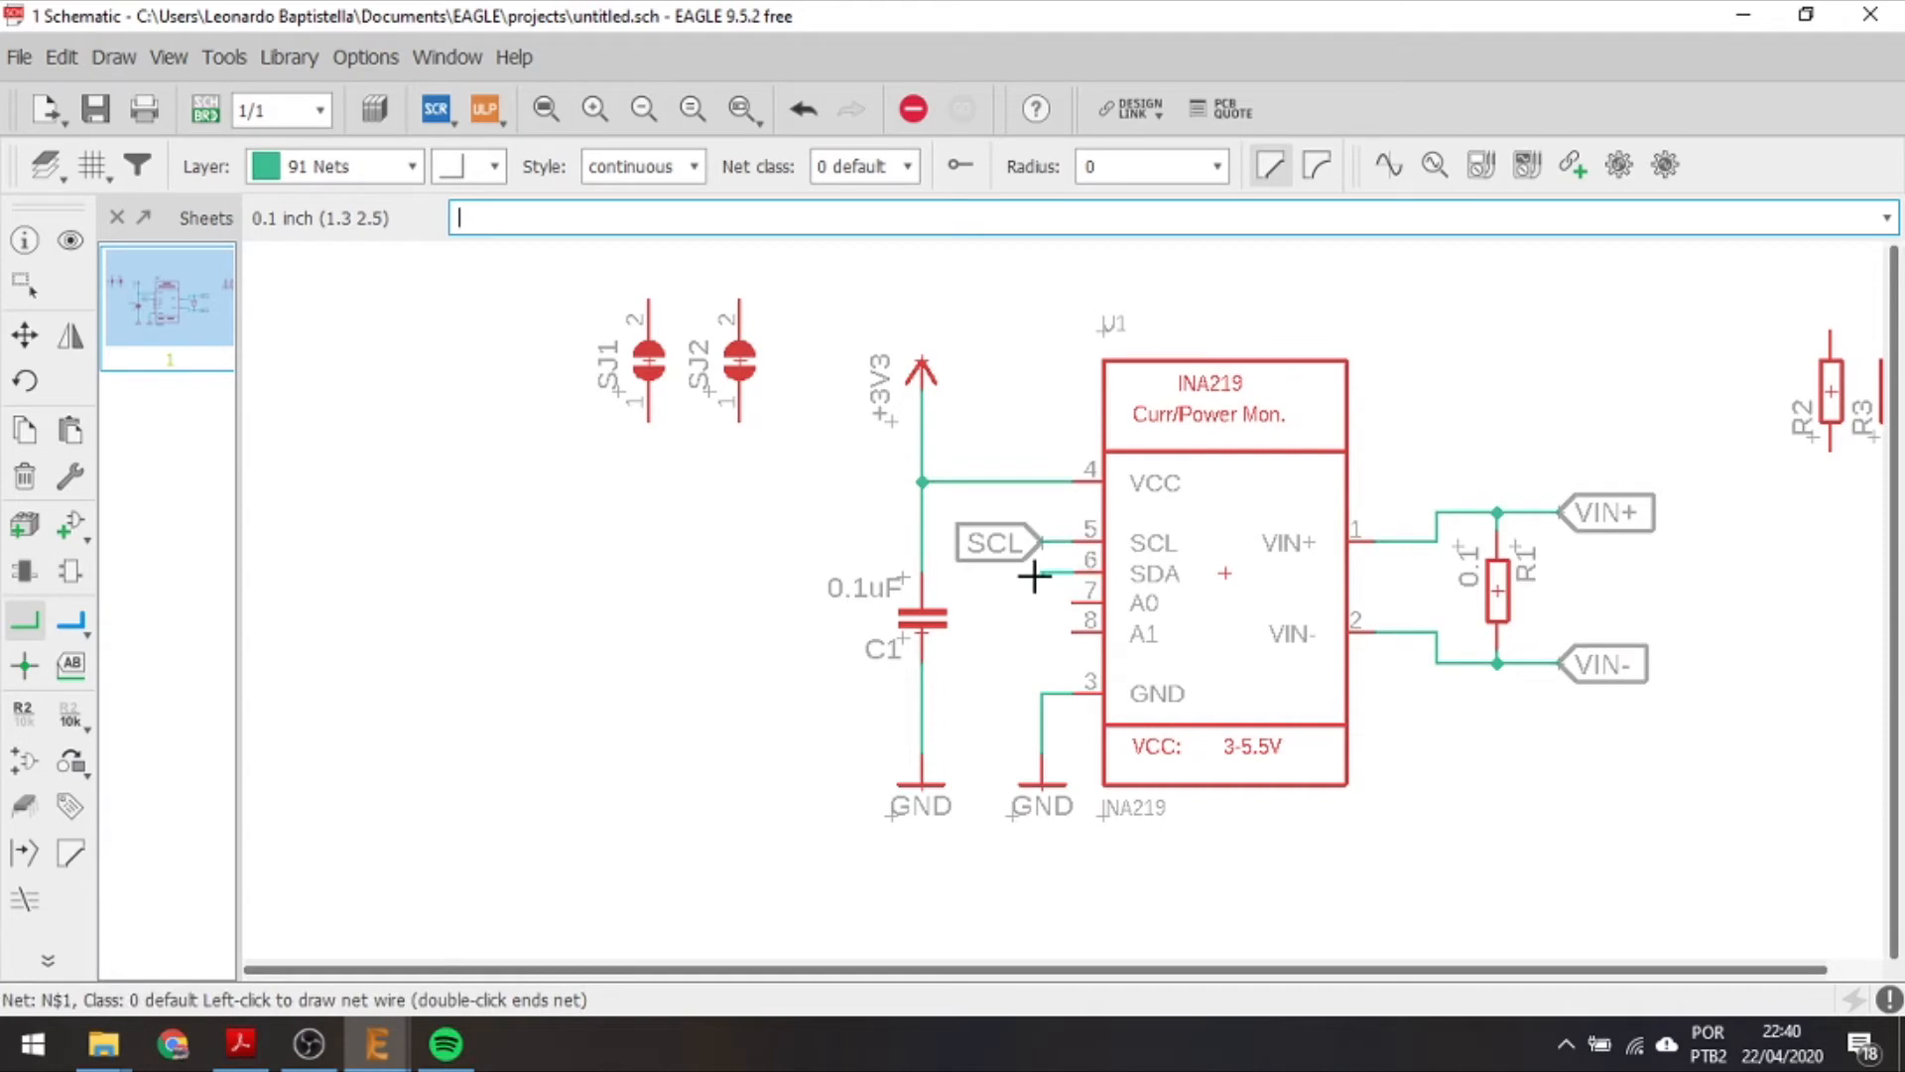
key(Escape)
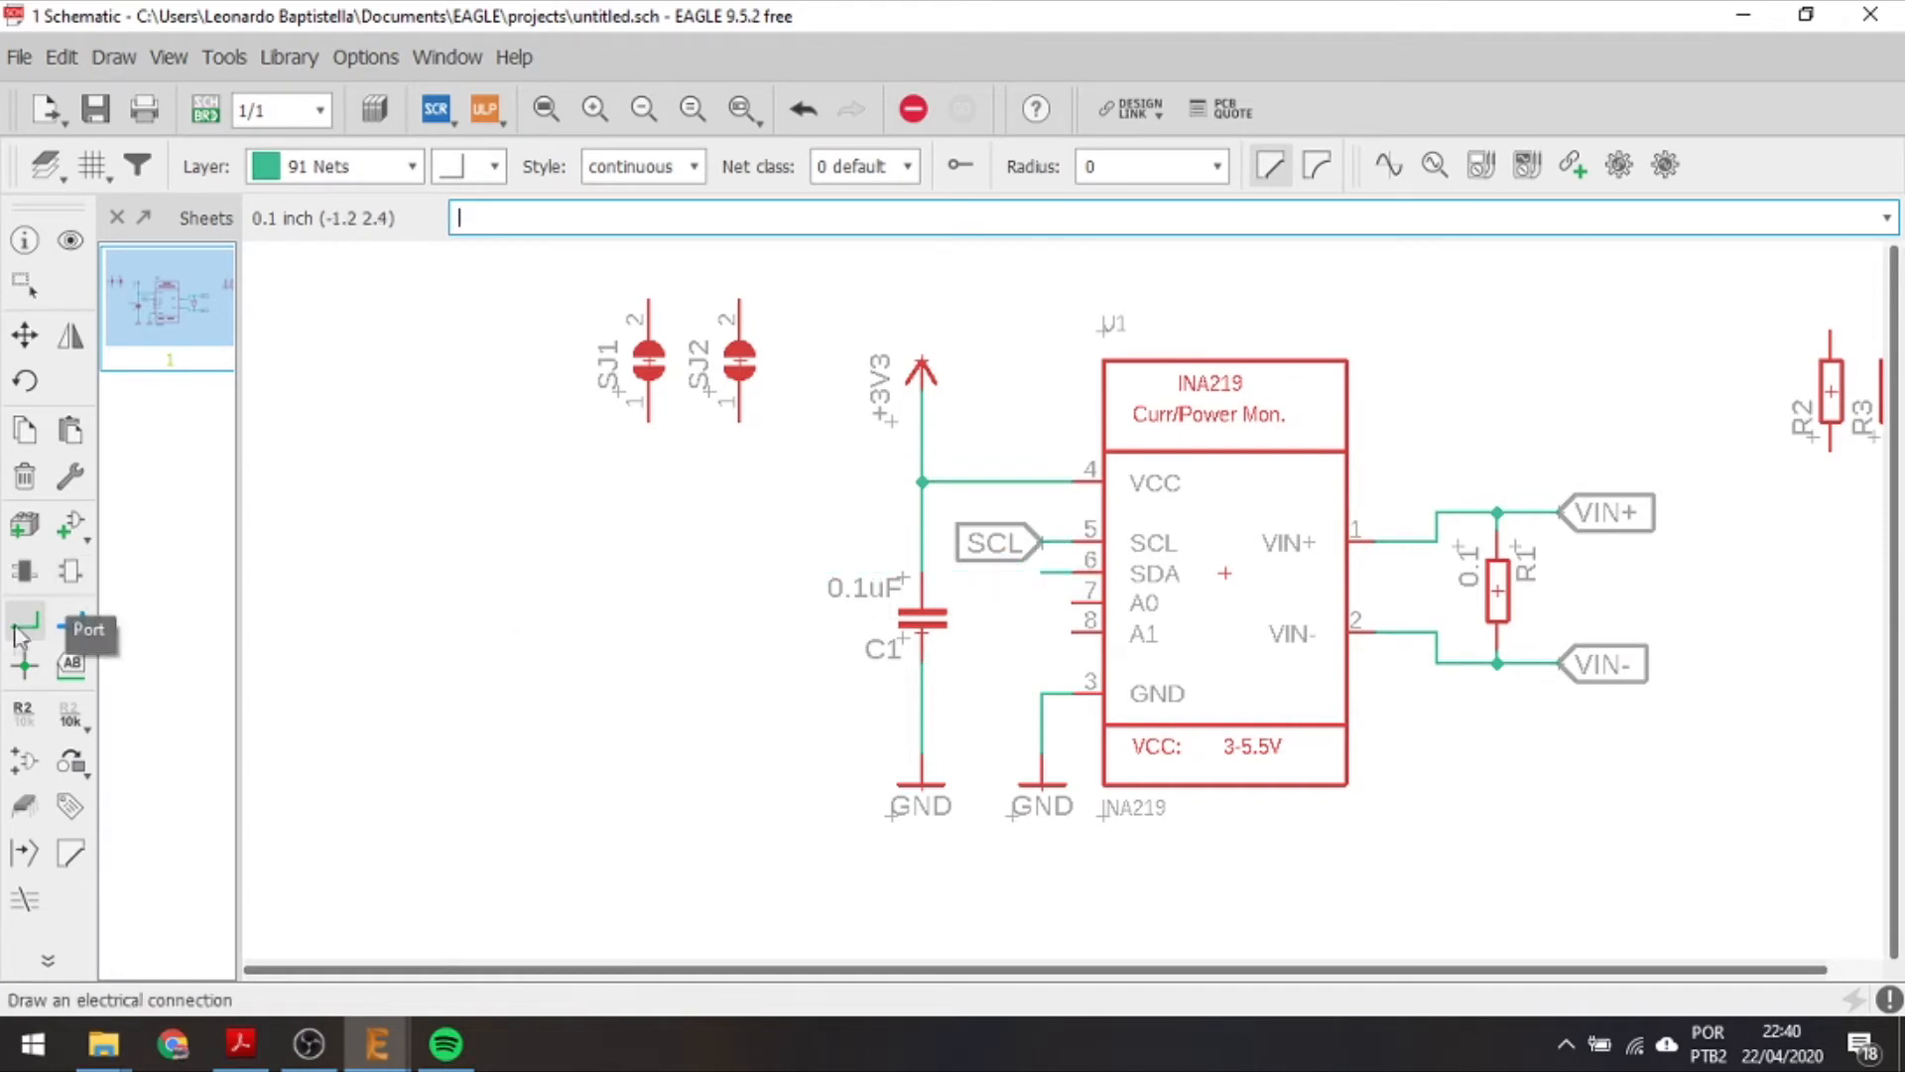
click(70, 664)
click(1070, 572)
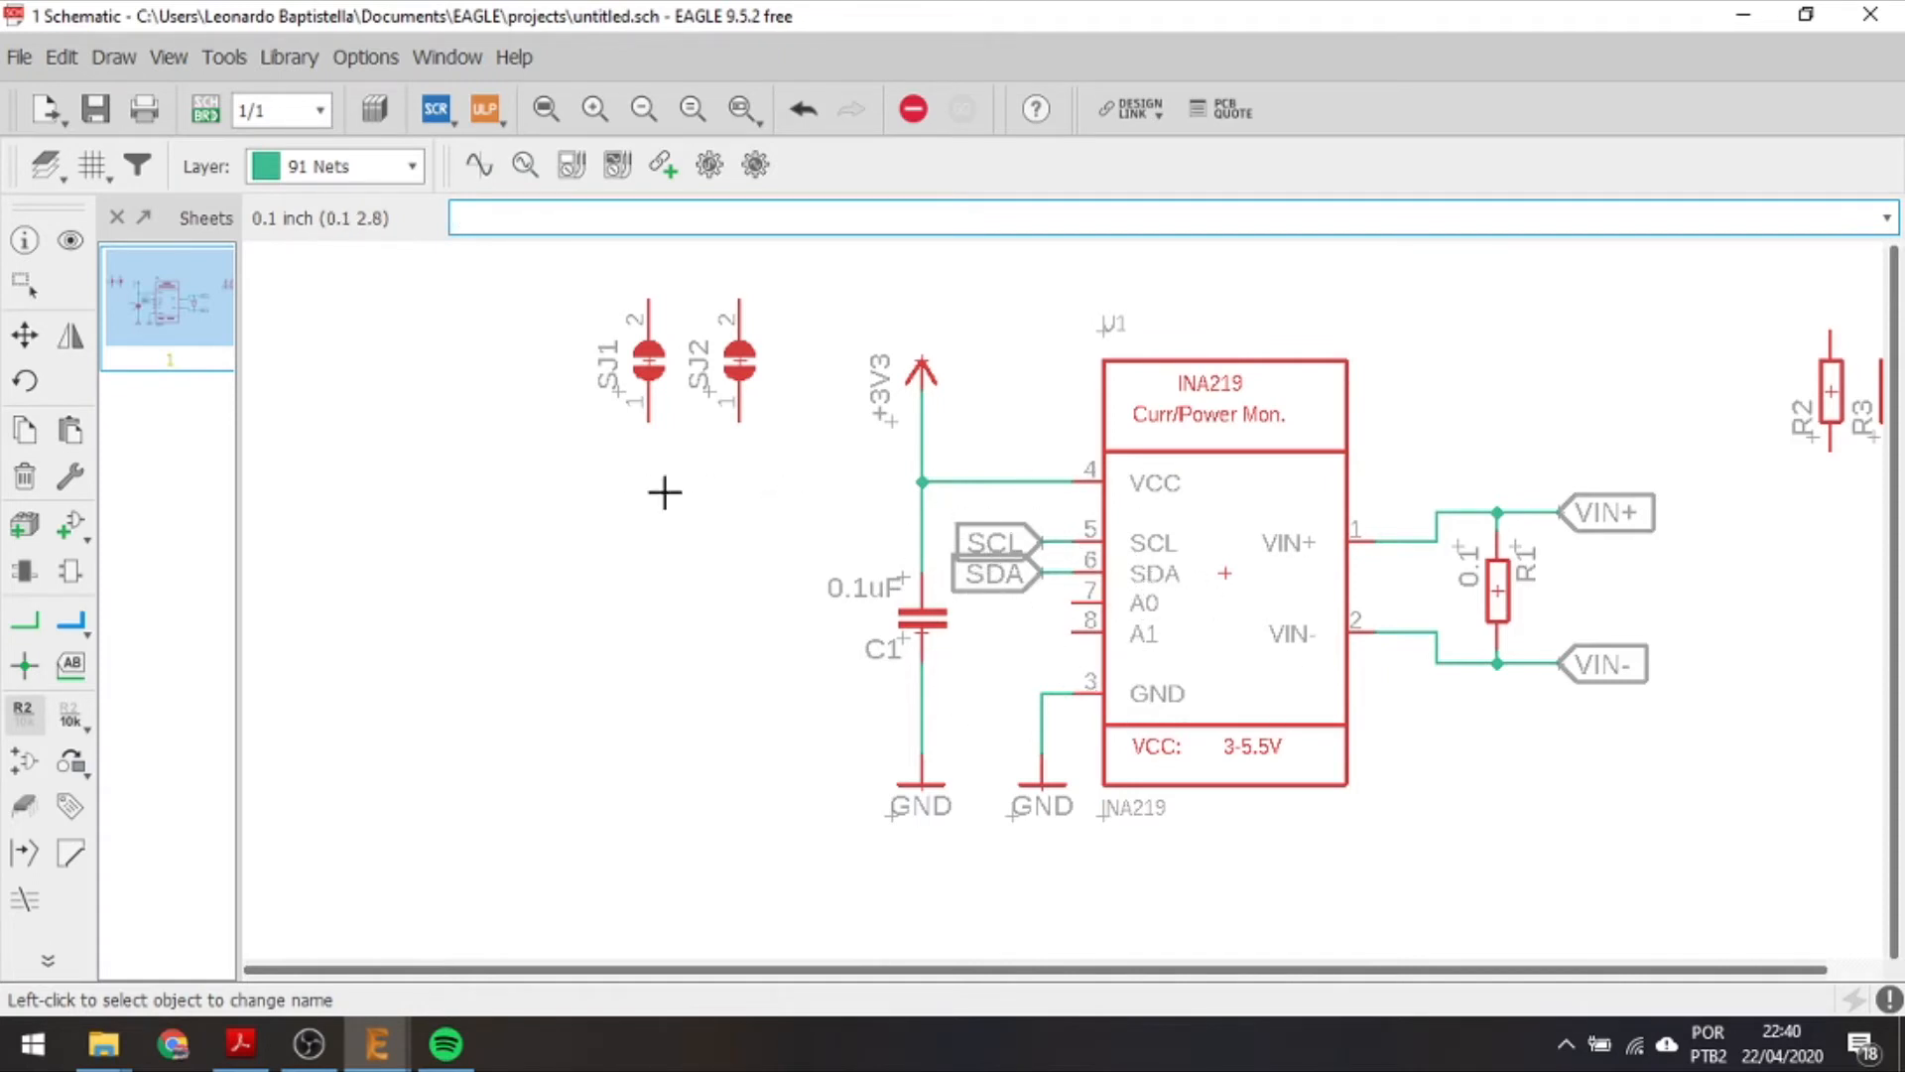
Set the SCL label's text size to 0.05 in its properties.
scroll(1057, 593, up, 4)
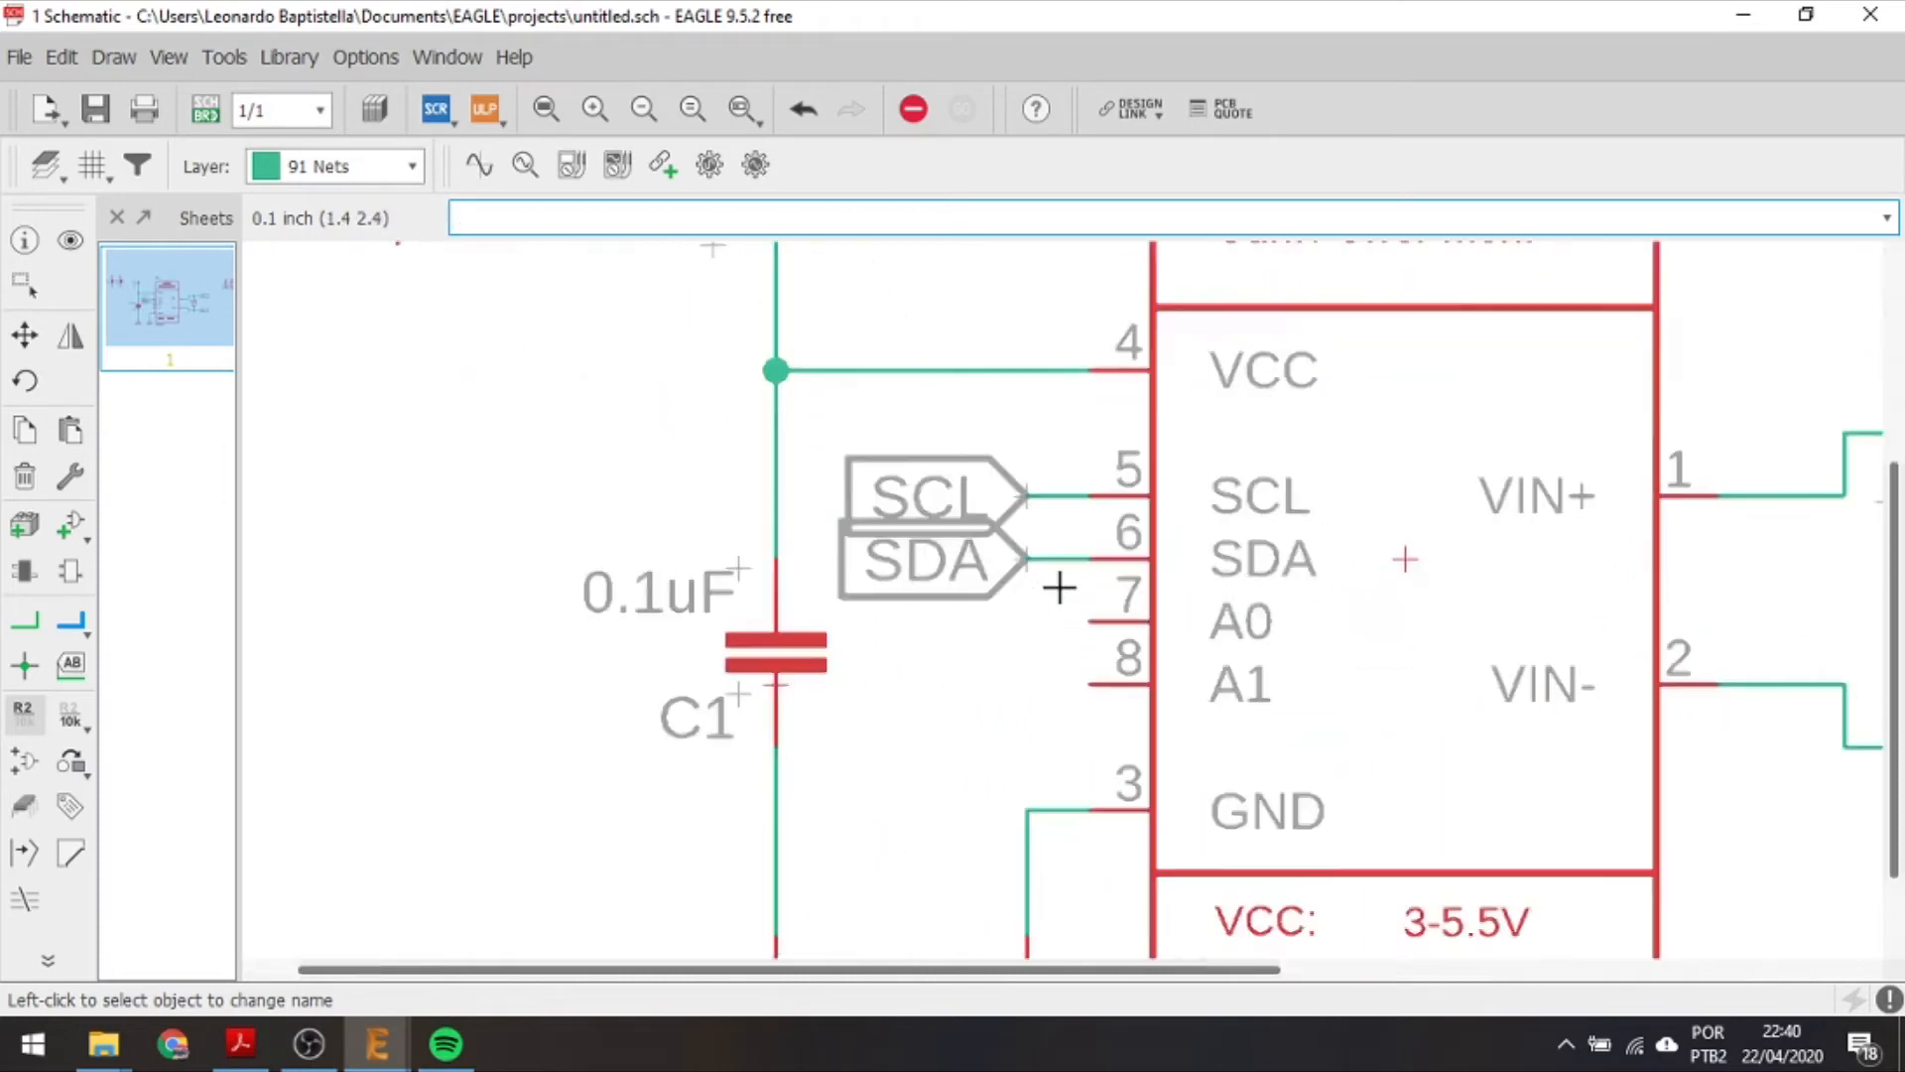
scroll(1059, 596, down, 5)
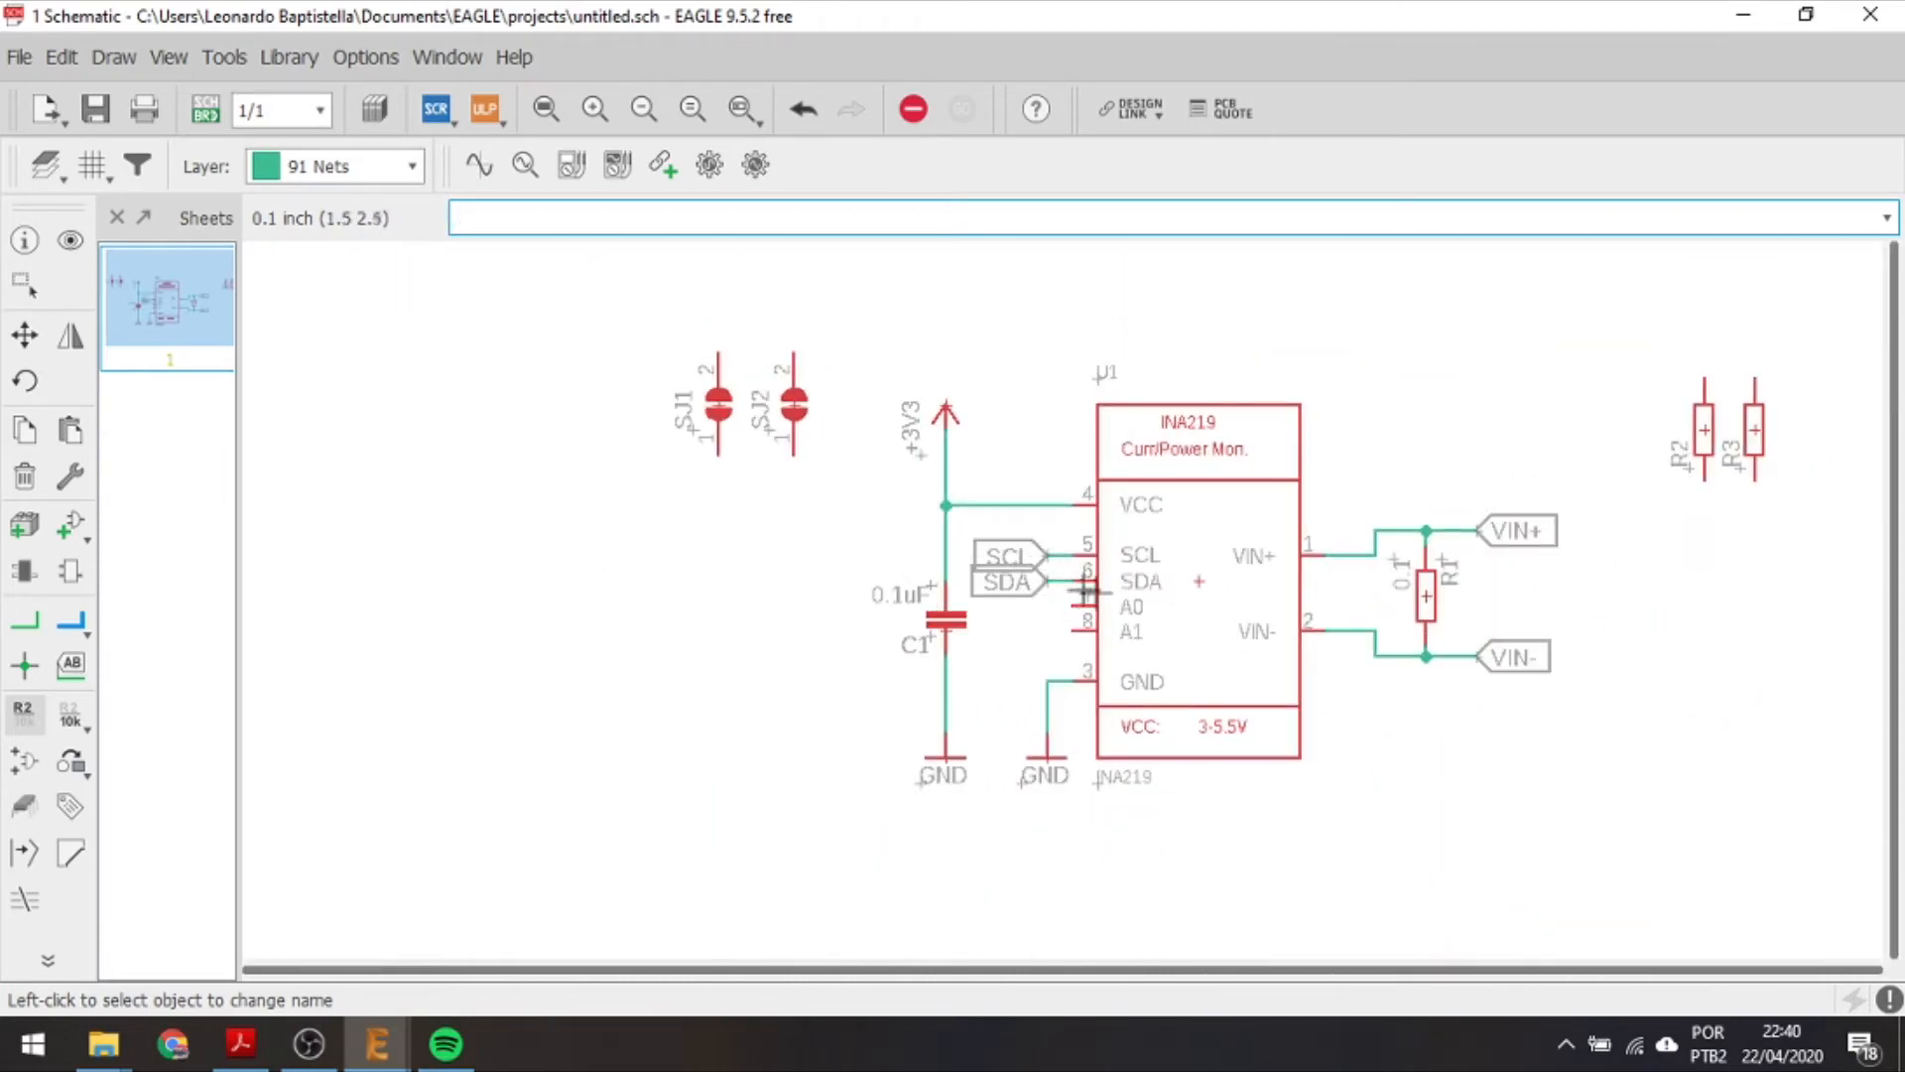
scroll(1058, 579, up, 2)
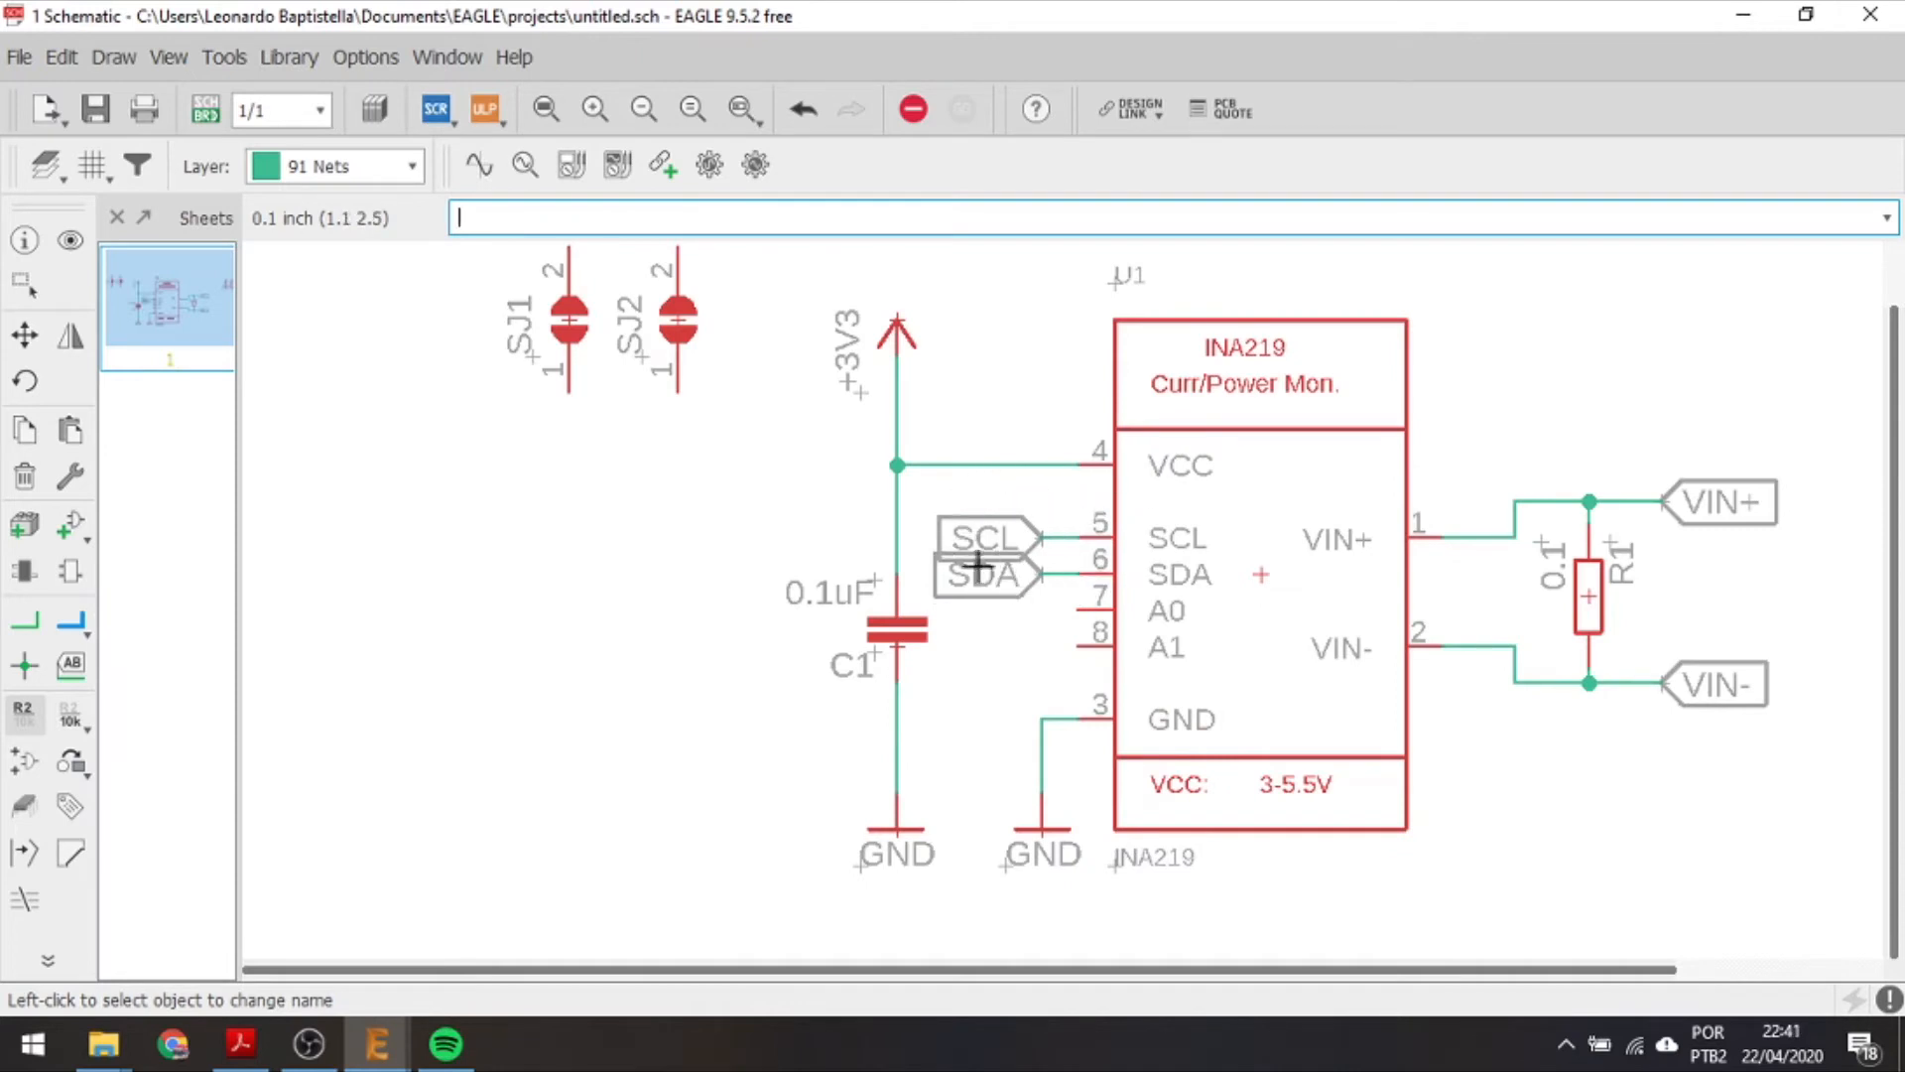
right_click(1041, 536)
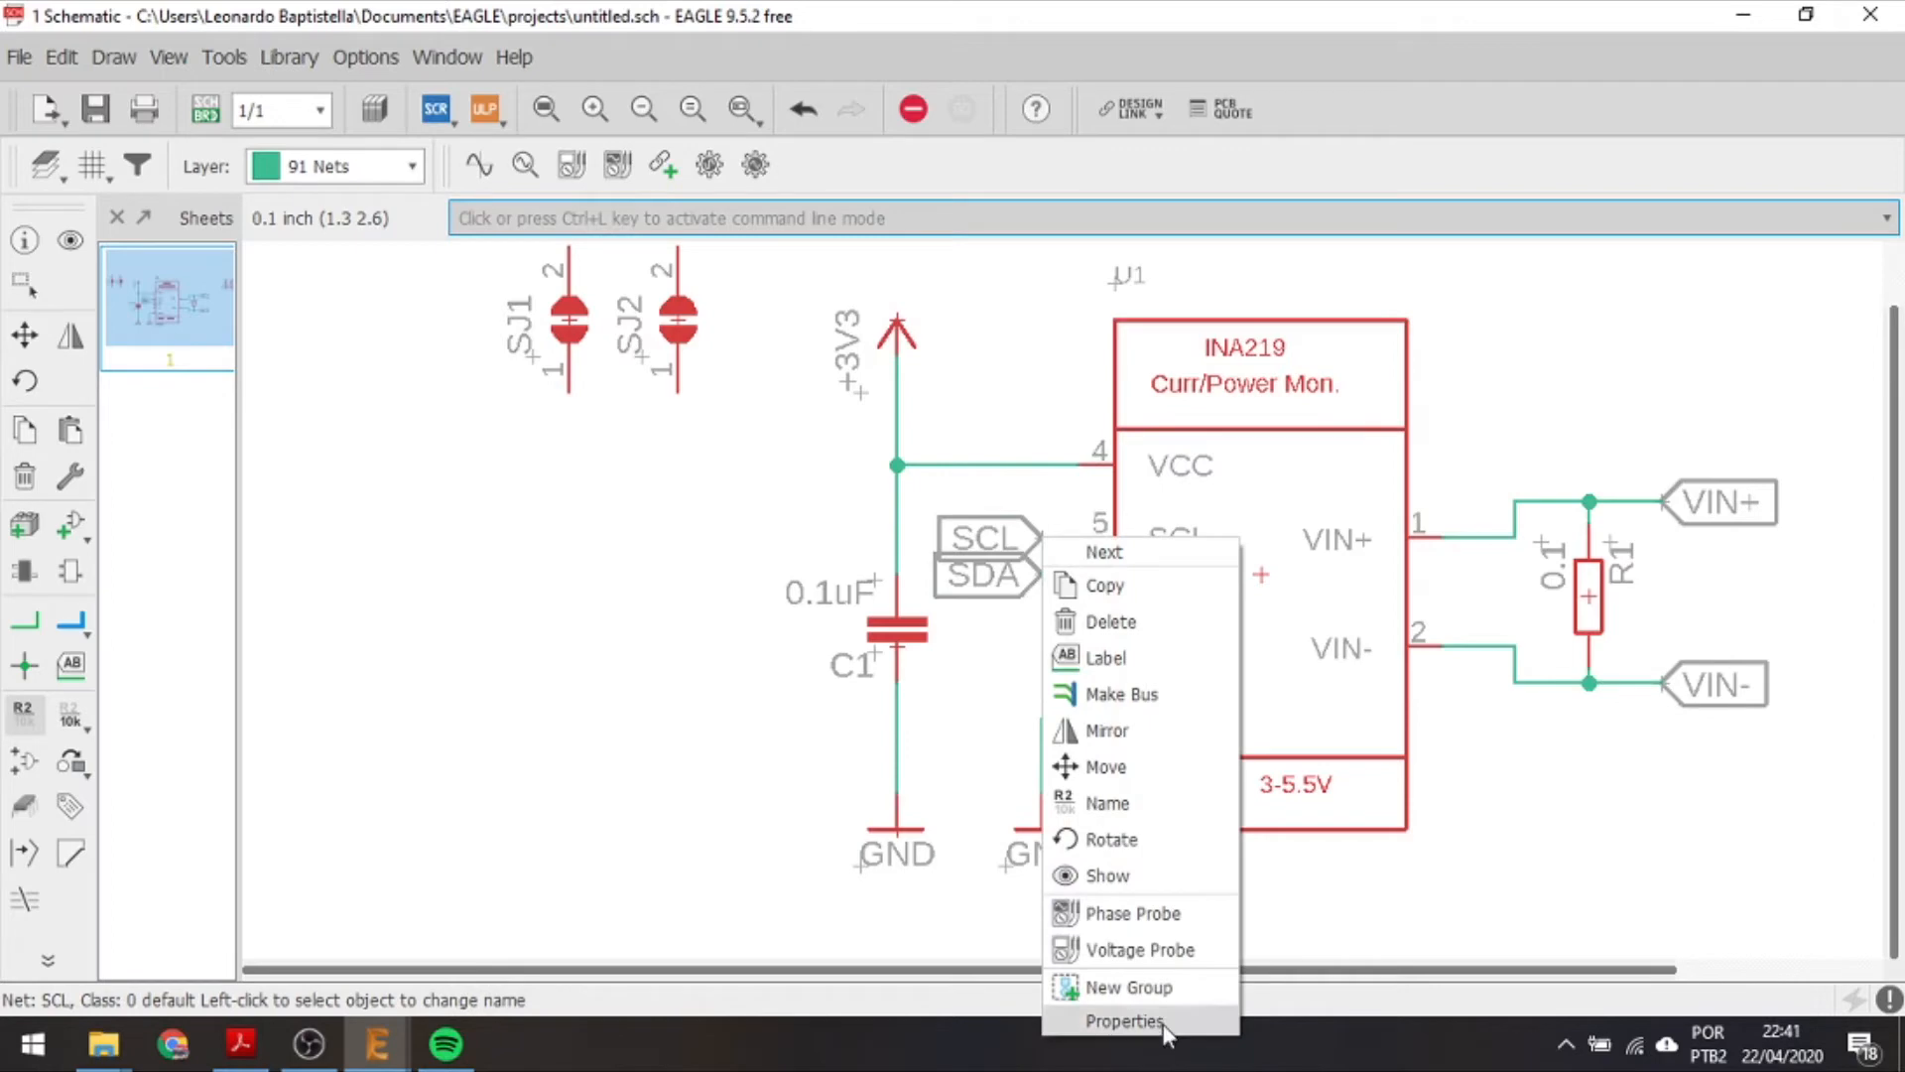
click(1124, 1021)
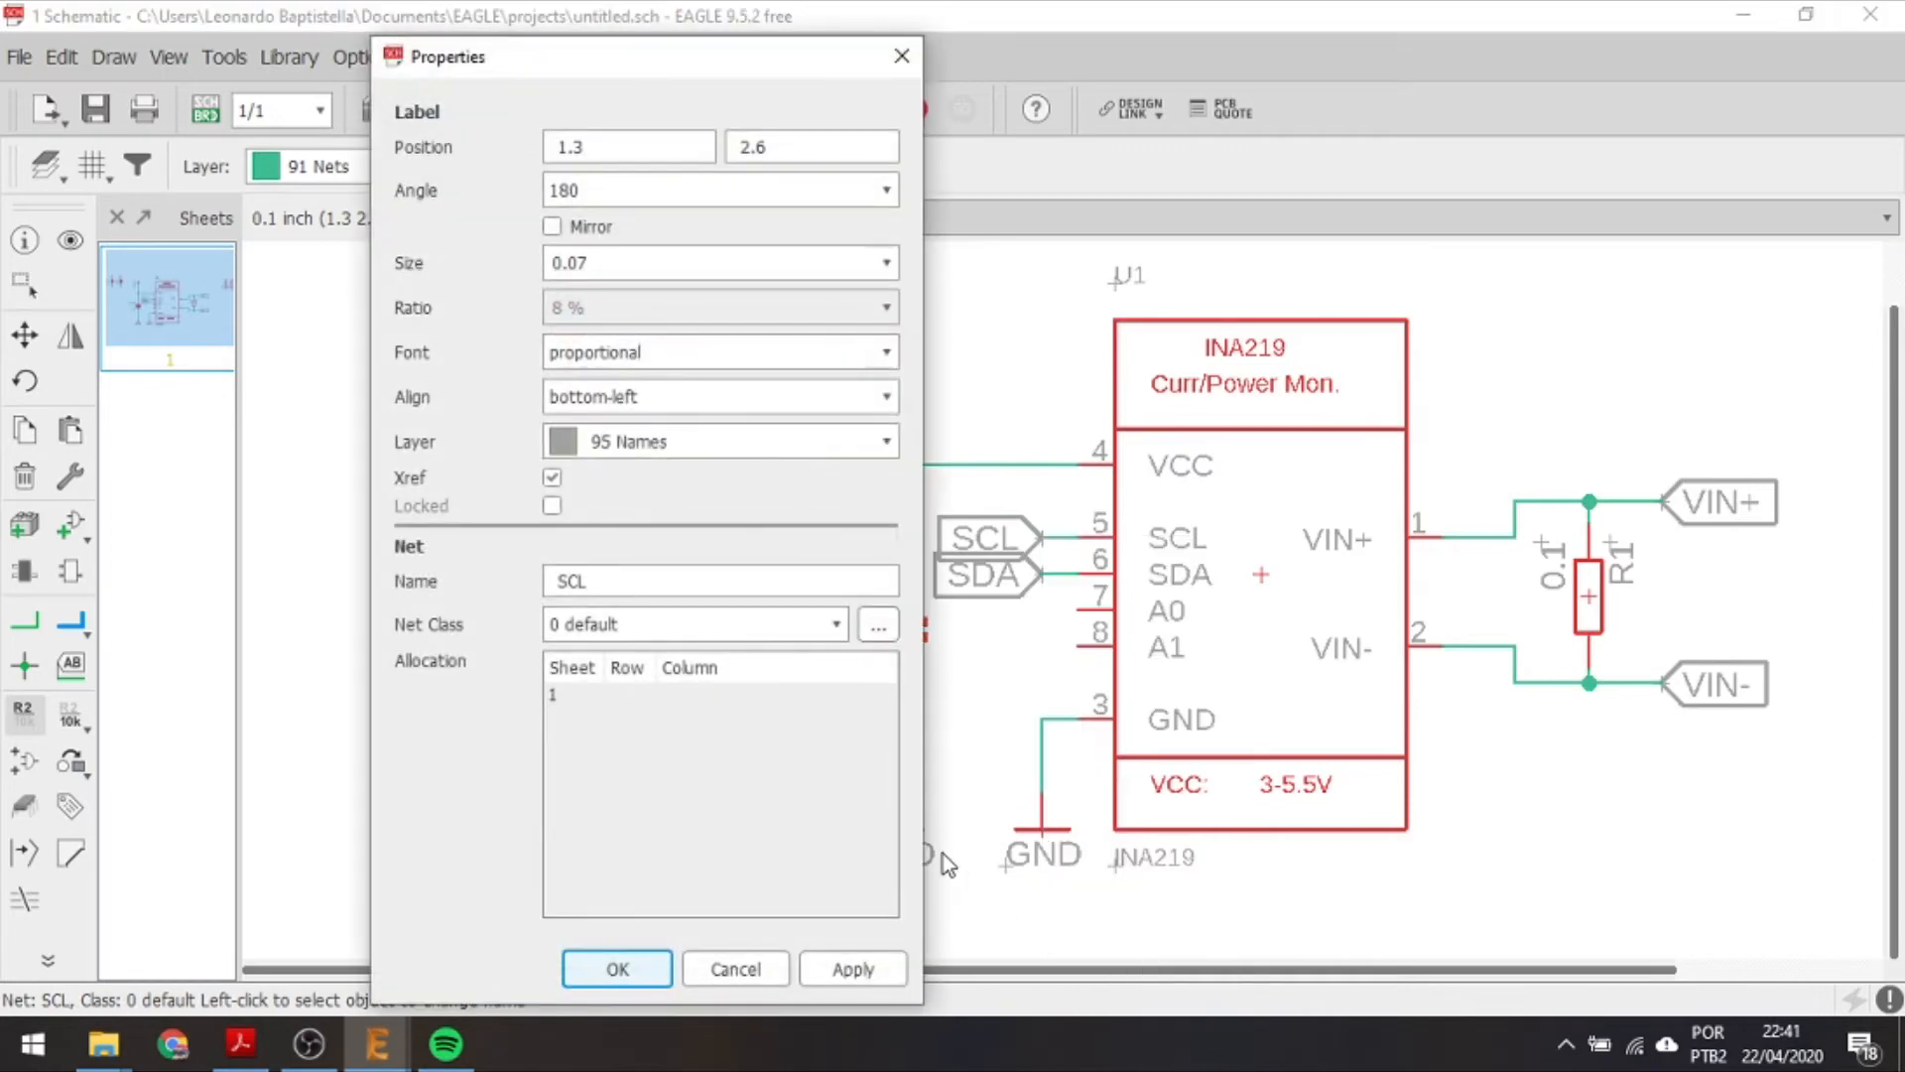
click(619, 266)
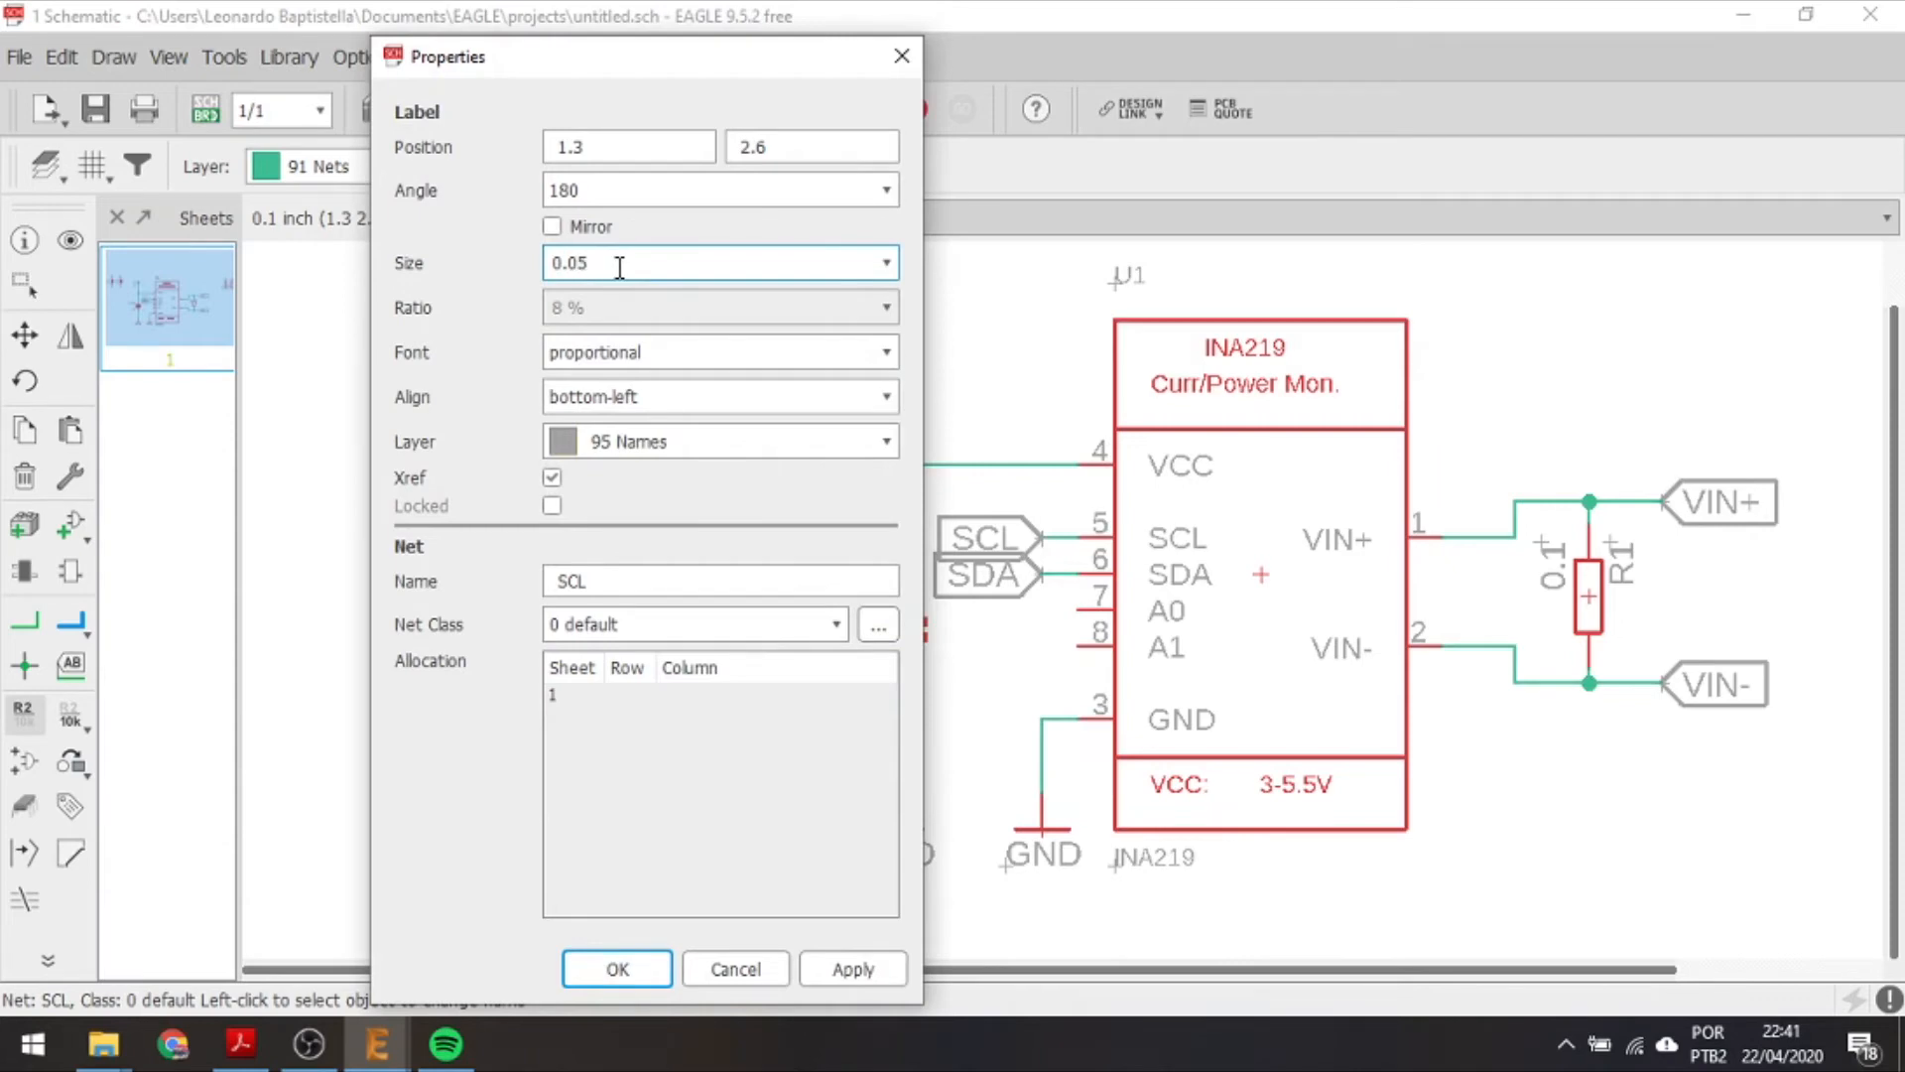
key(Return)
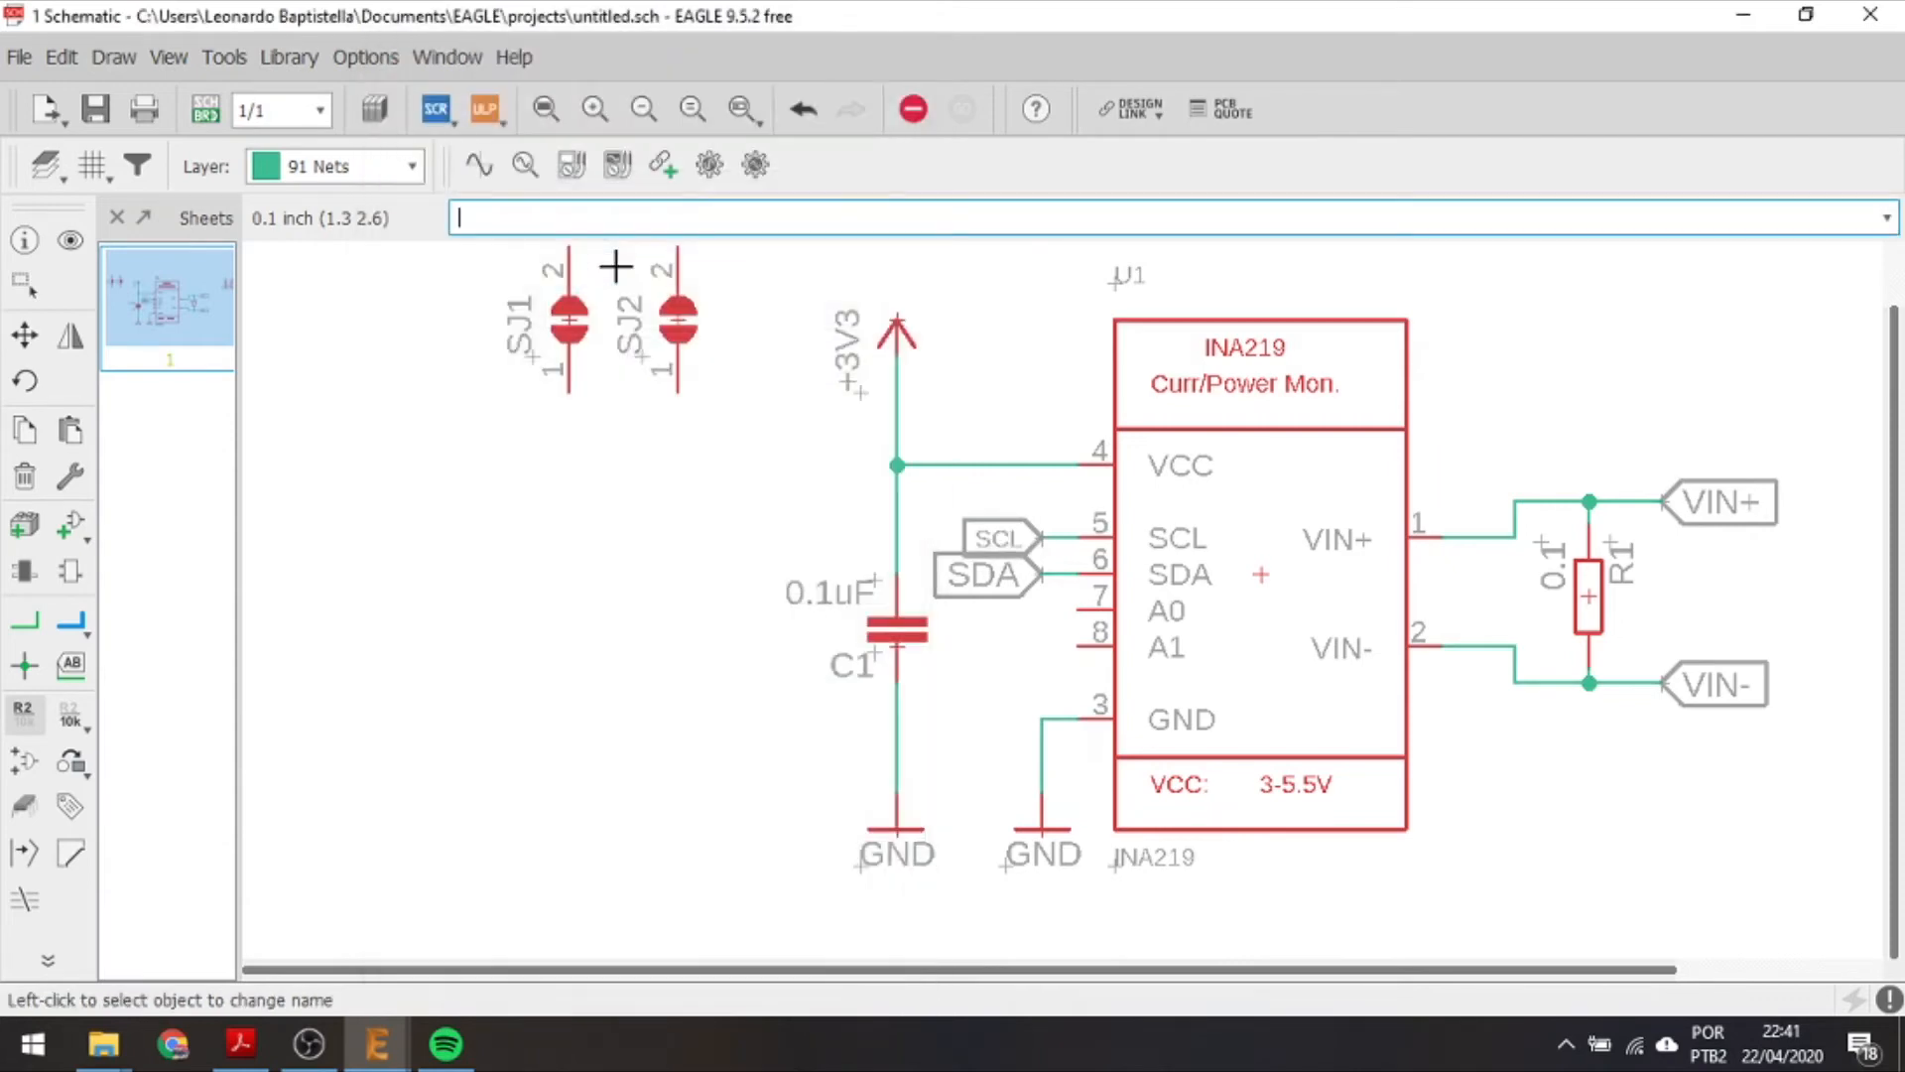
Set the SDA label's text size to 0.05 in its properties.
right_click(1042, 574)
click(1091, 557)
click(672, 266)
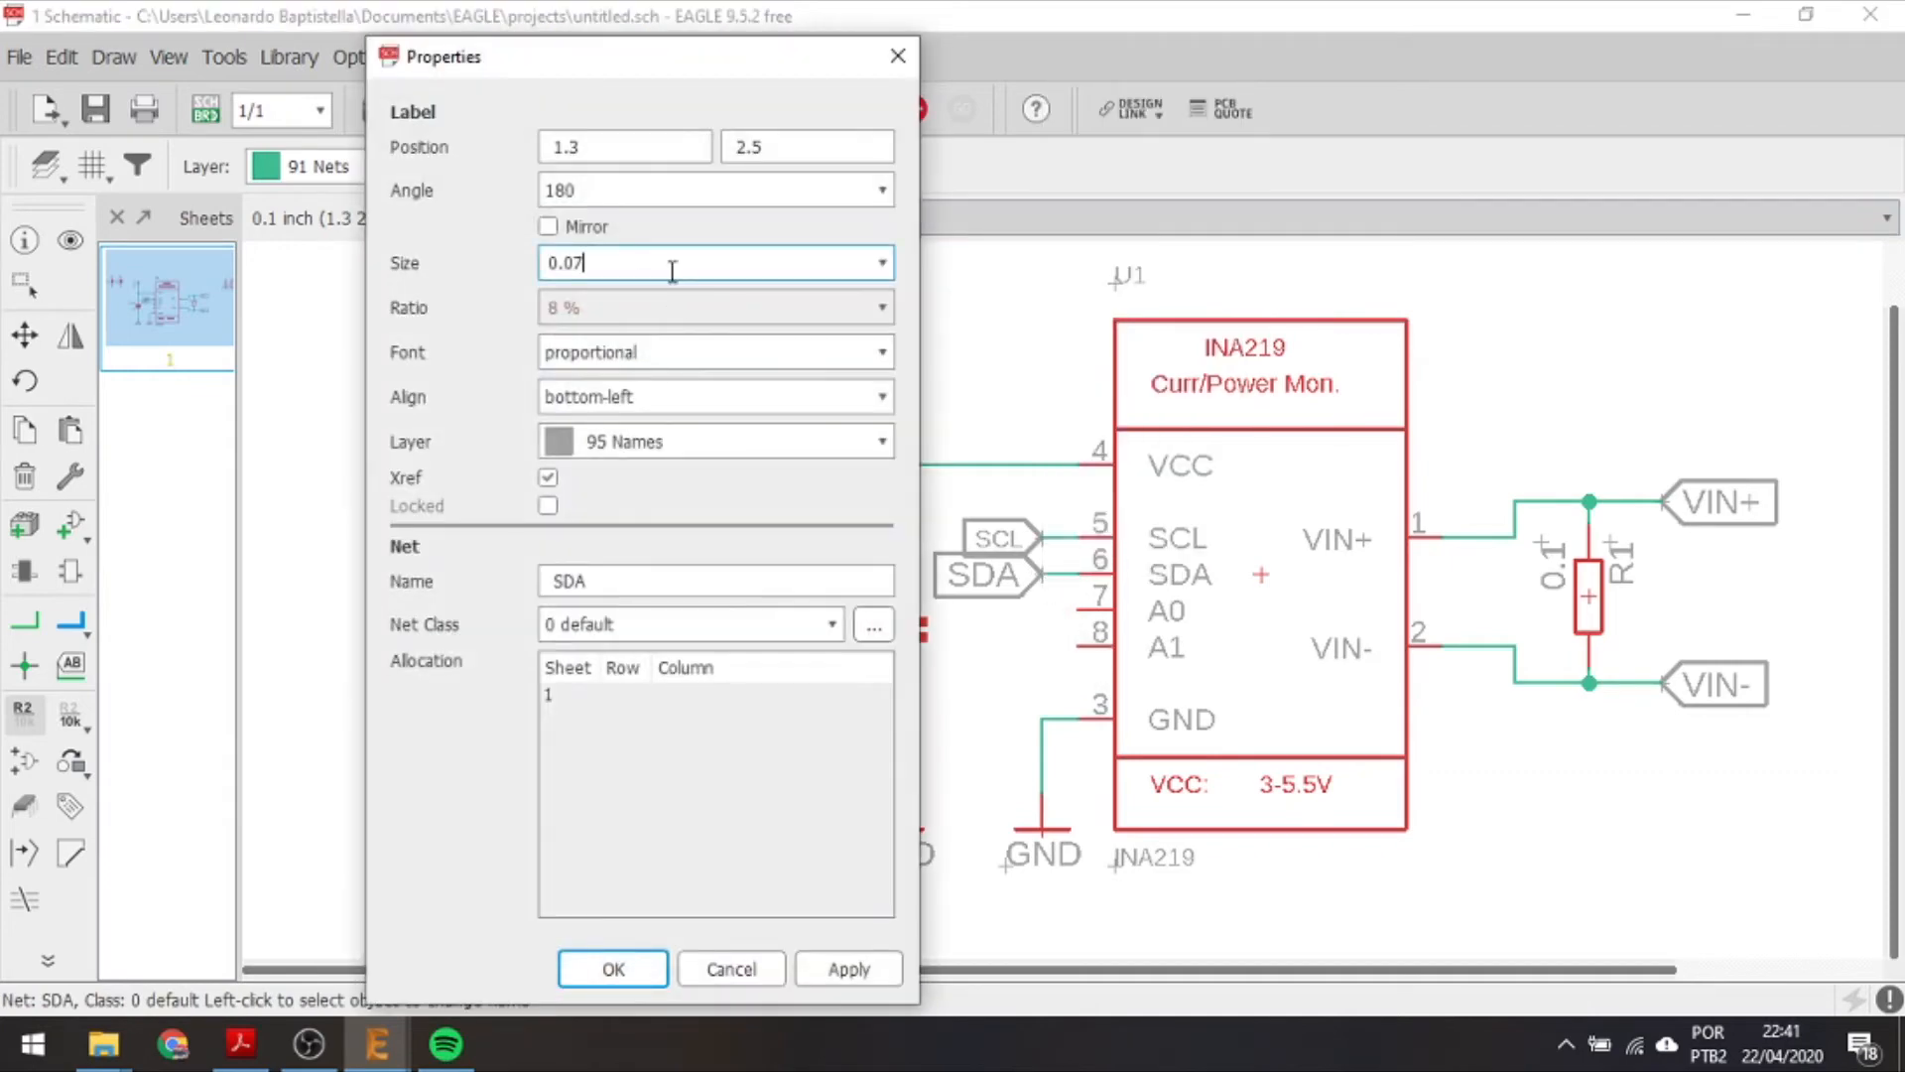
text(5)
key(Return)
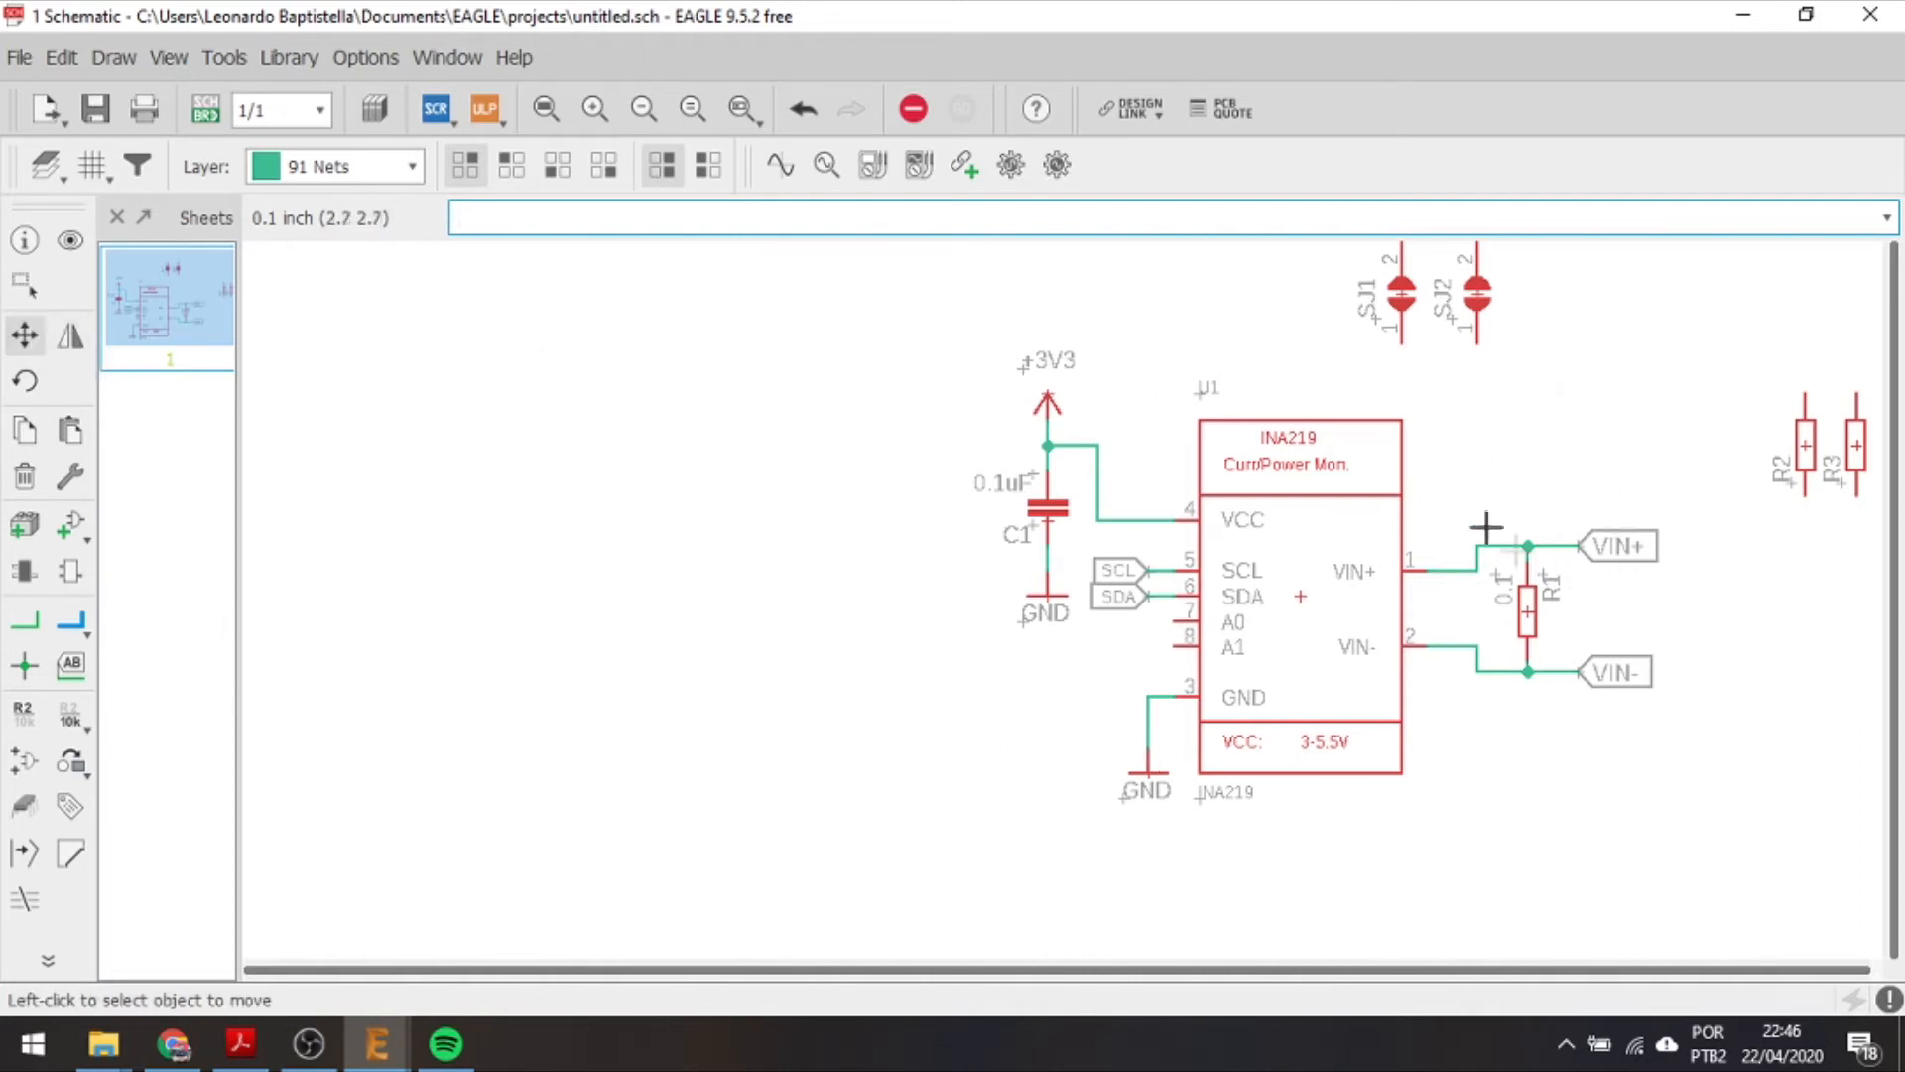
Move solder jumpers SJ1 and SJ2 side by side to the left of capacitor C1.
click(1400, 291)
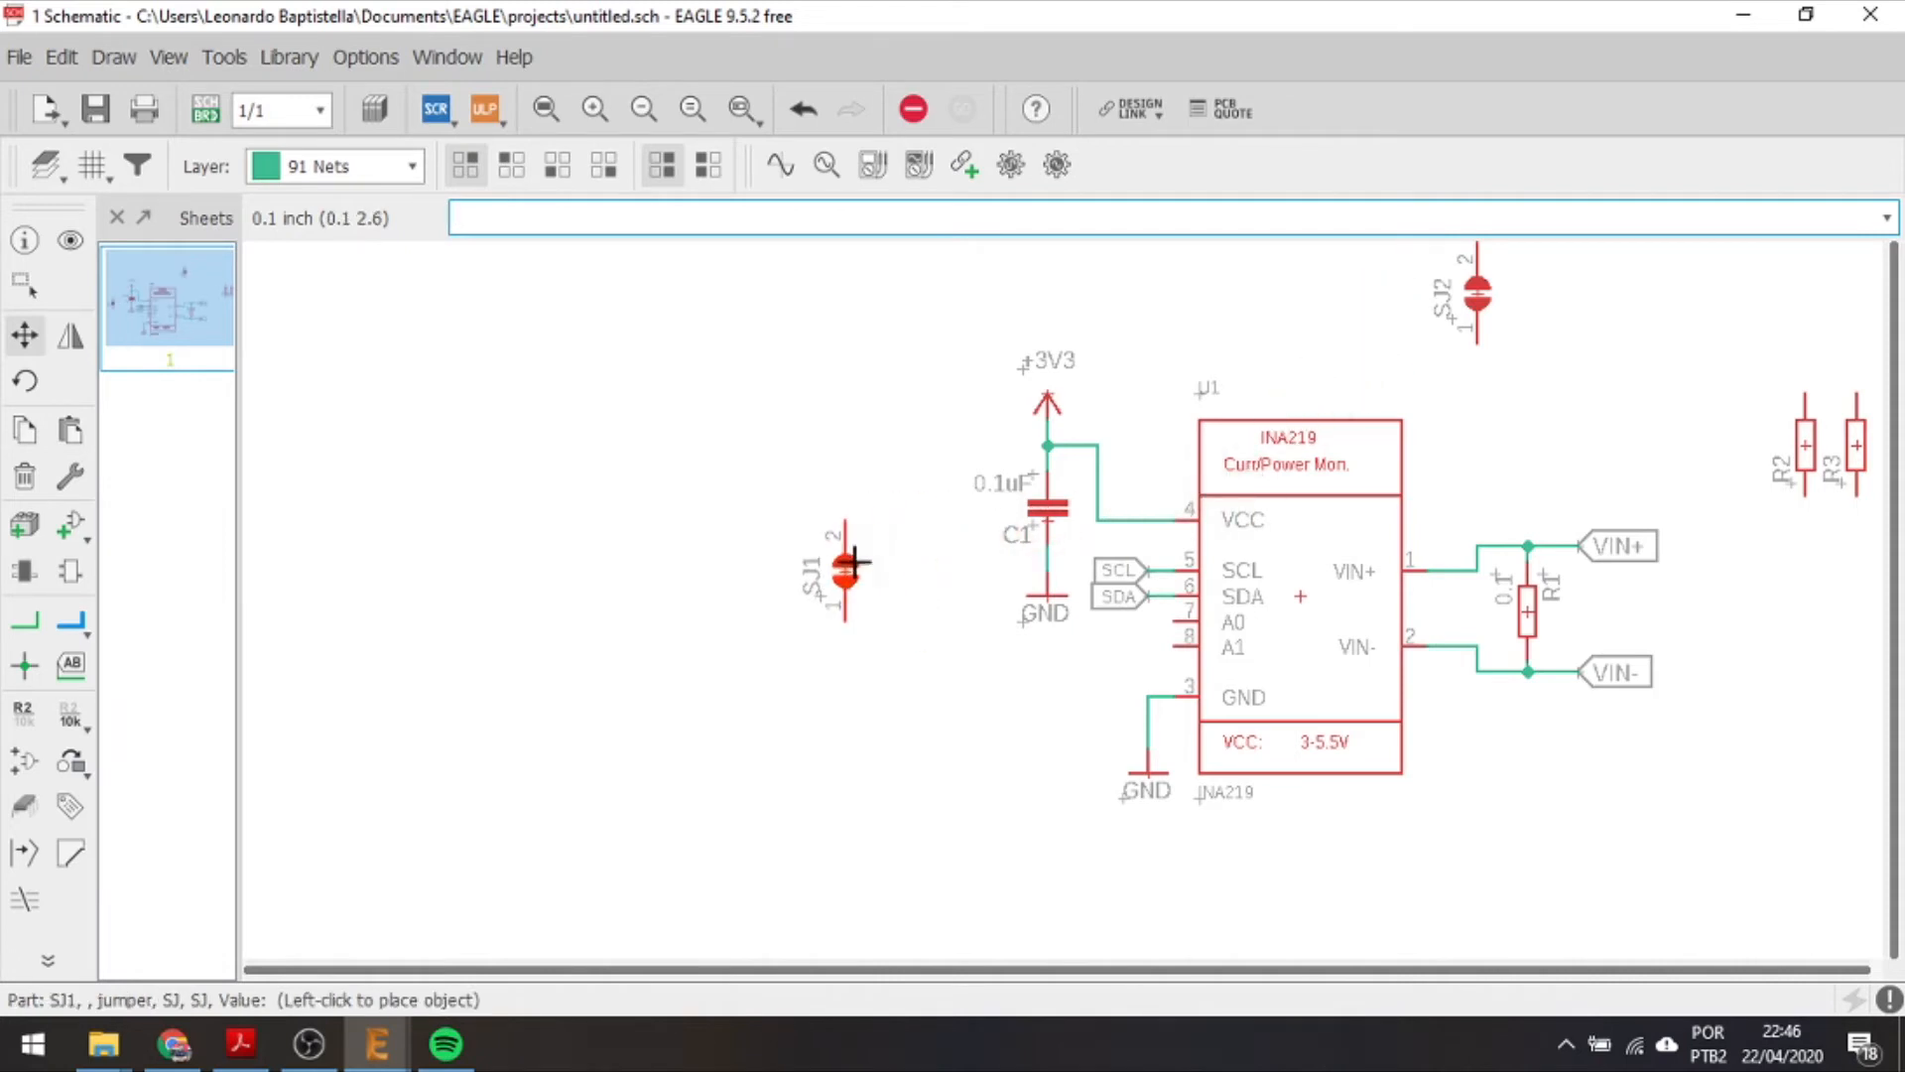
click(844, 544)
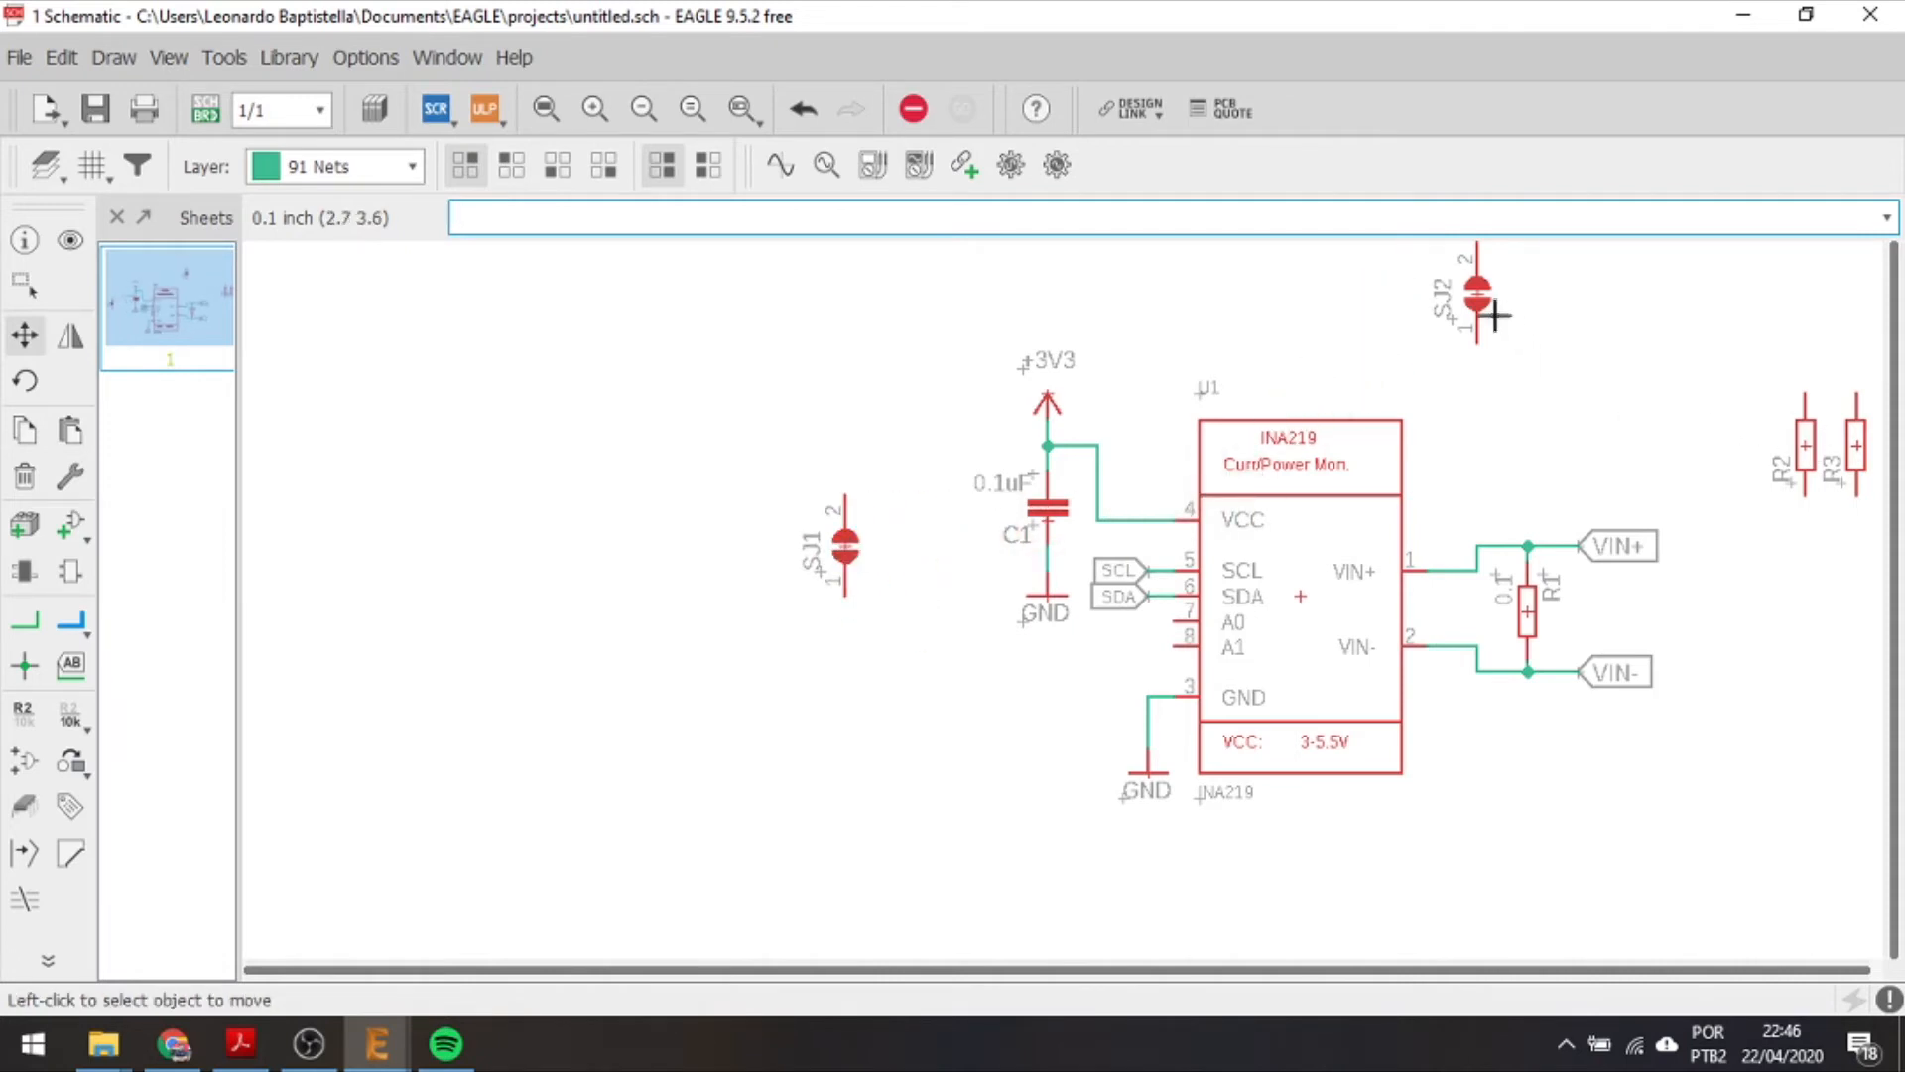
click(1495, 316)
click(921, 544)
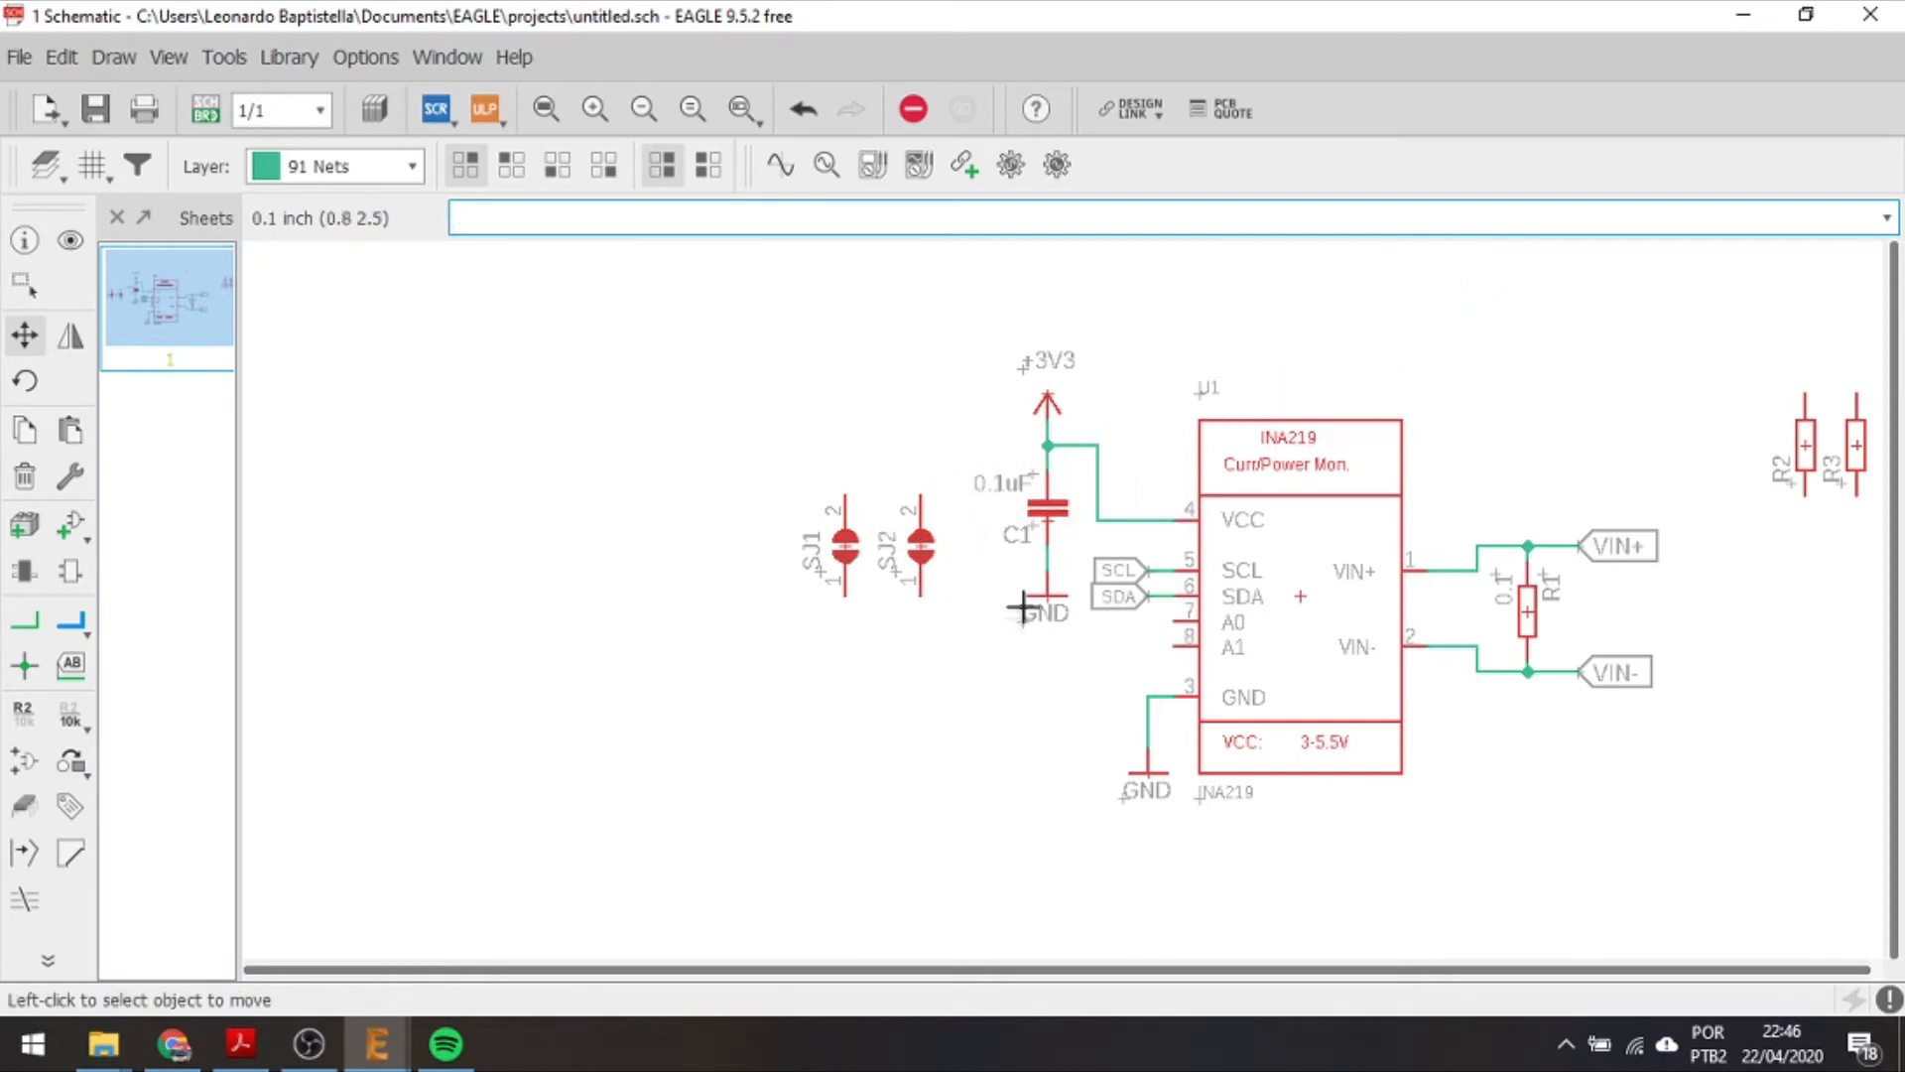
Wire the INA219's A0 pin to pin 1 of jumper SJ2 and its A1 pin to pin 1 of SJ1.
click(25, 620)
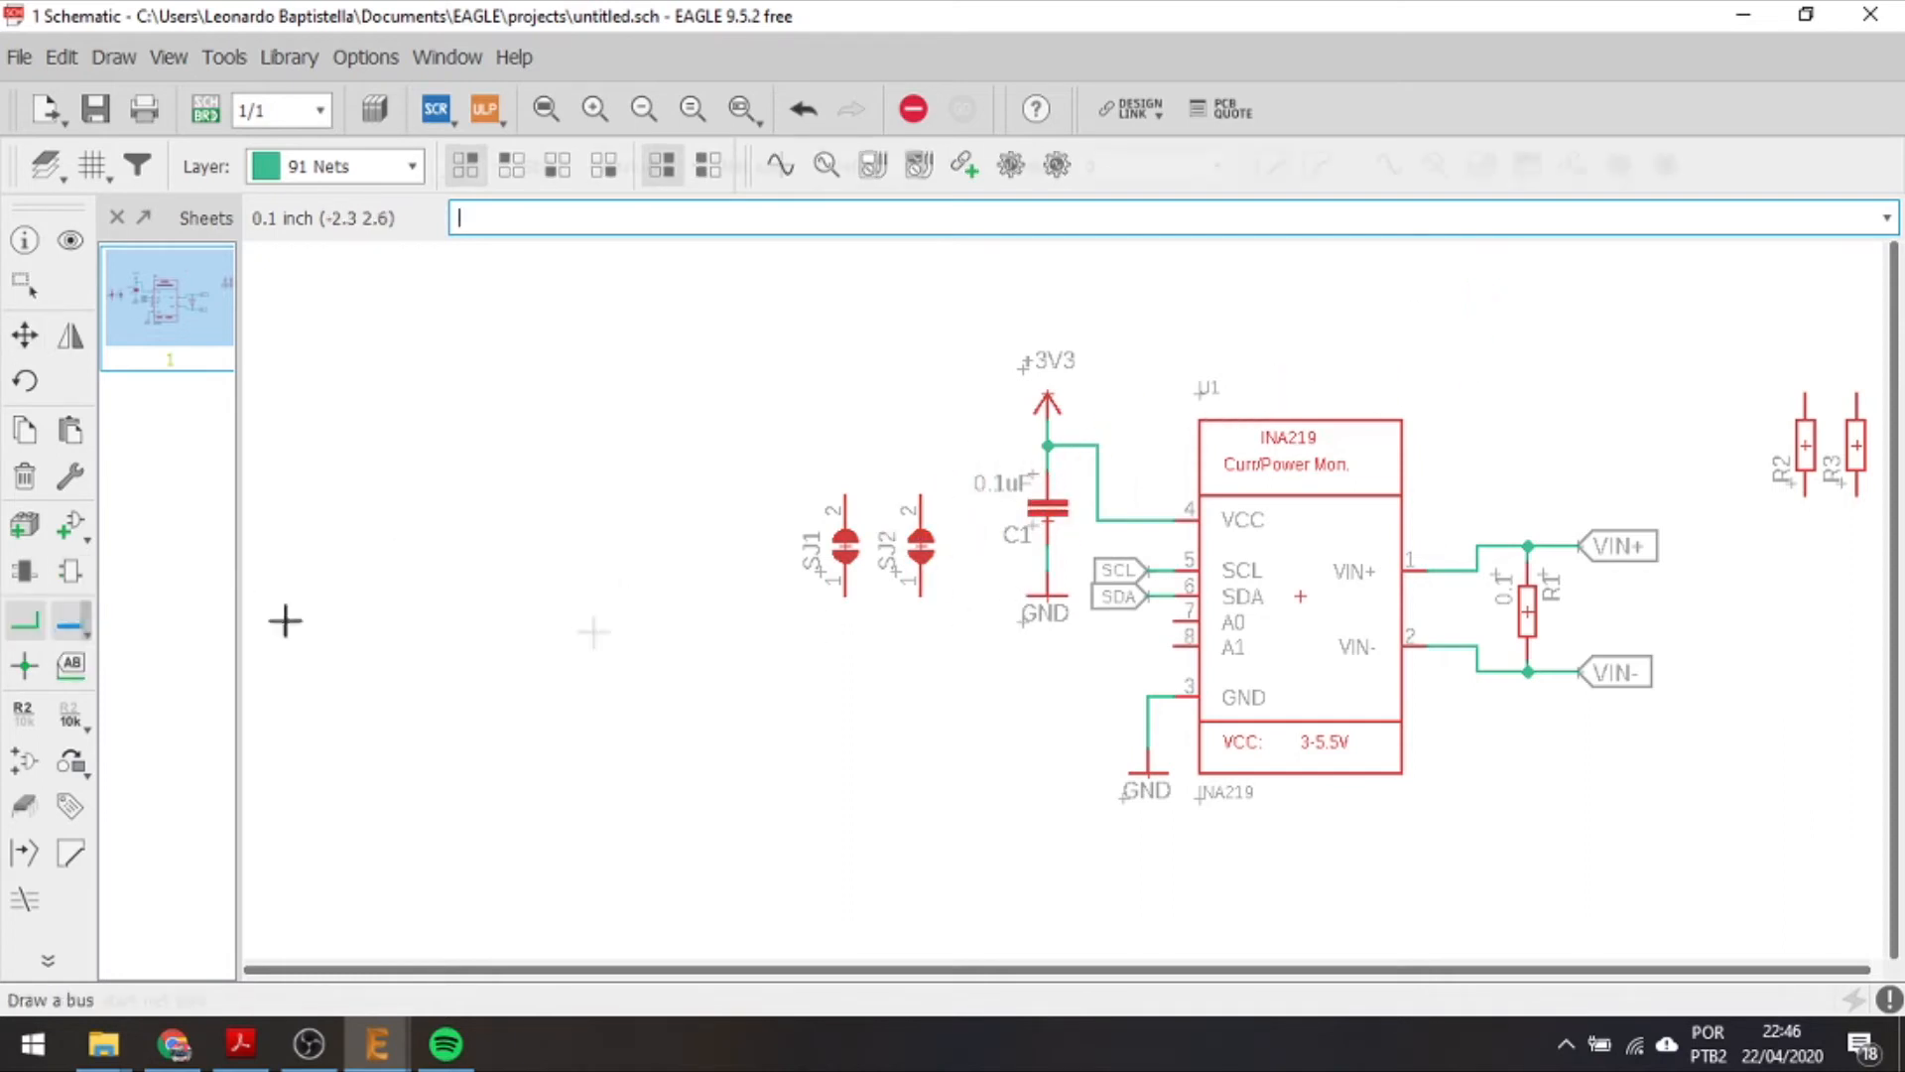
click(1172, 622)
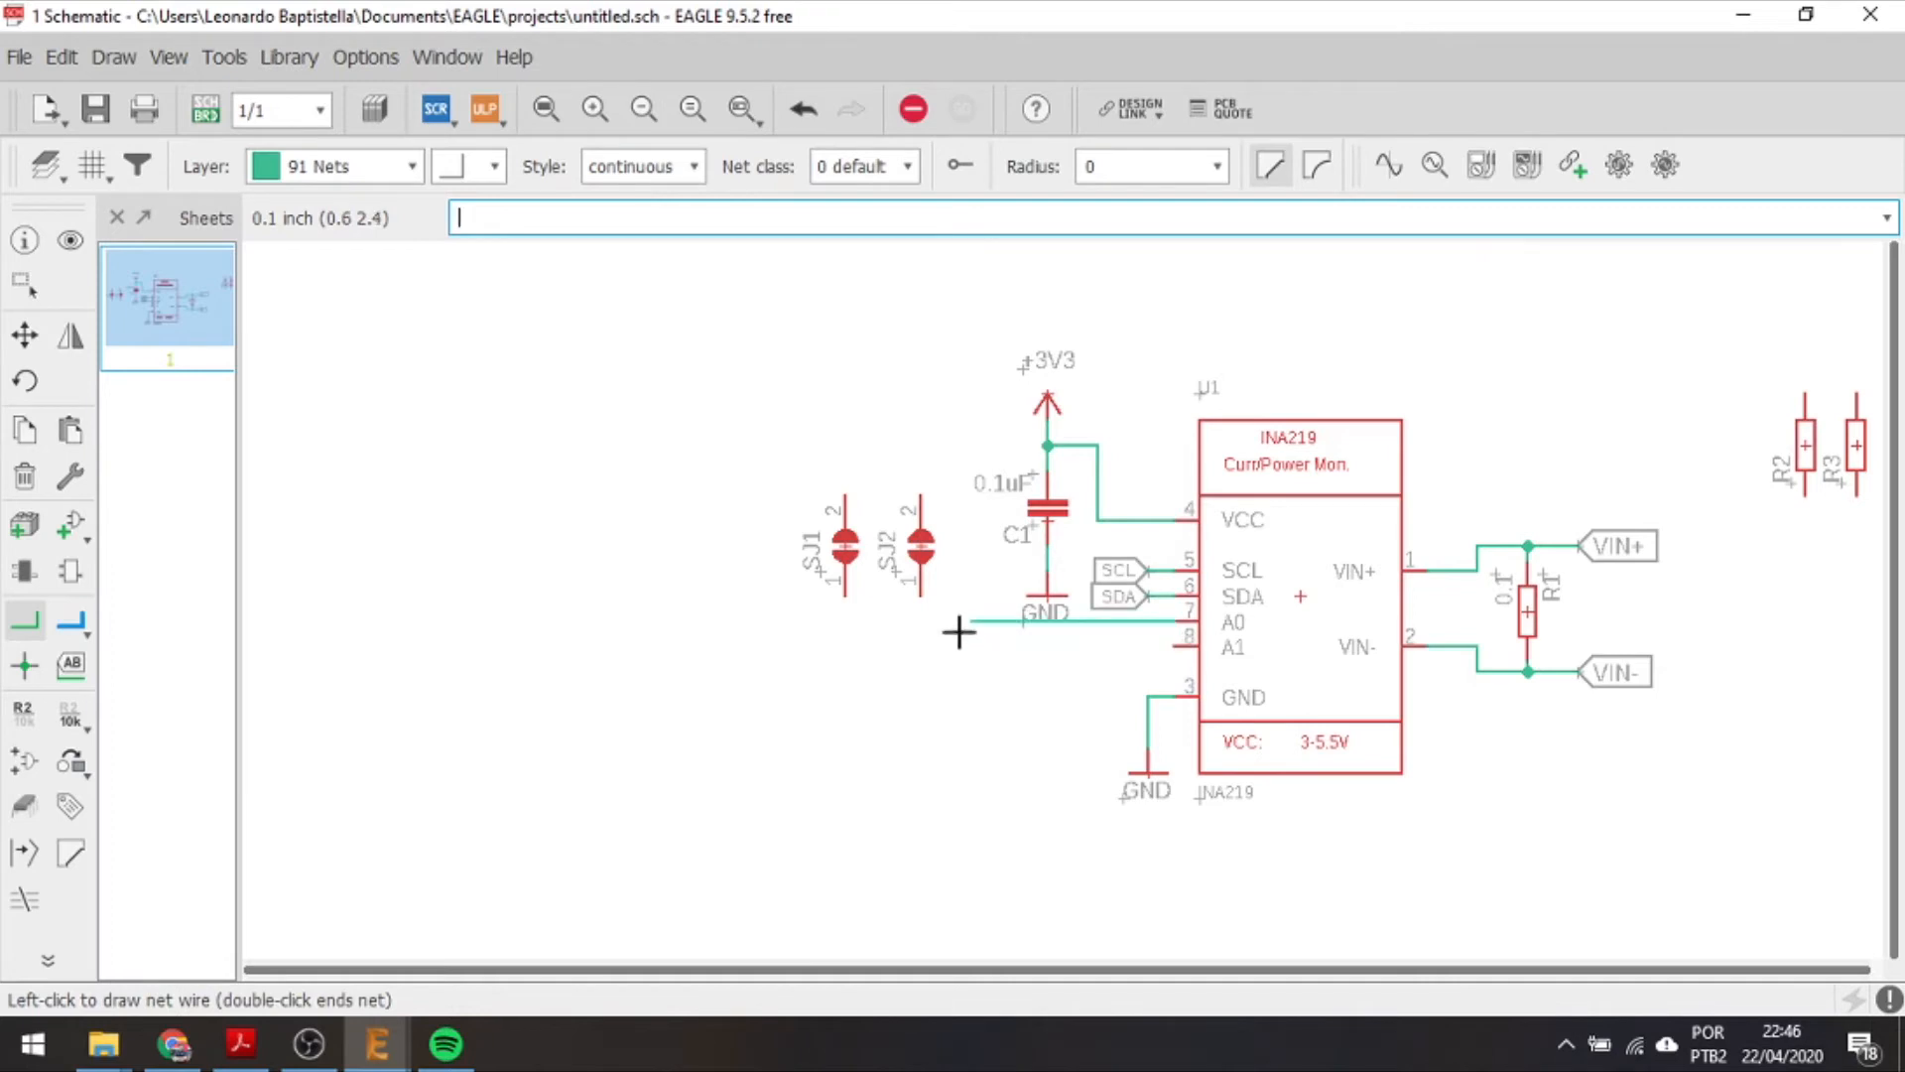
click(921, 595)
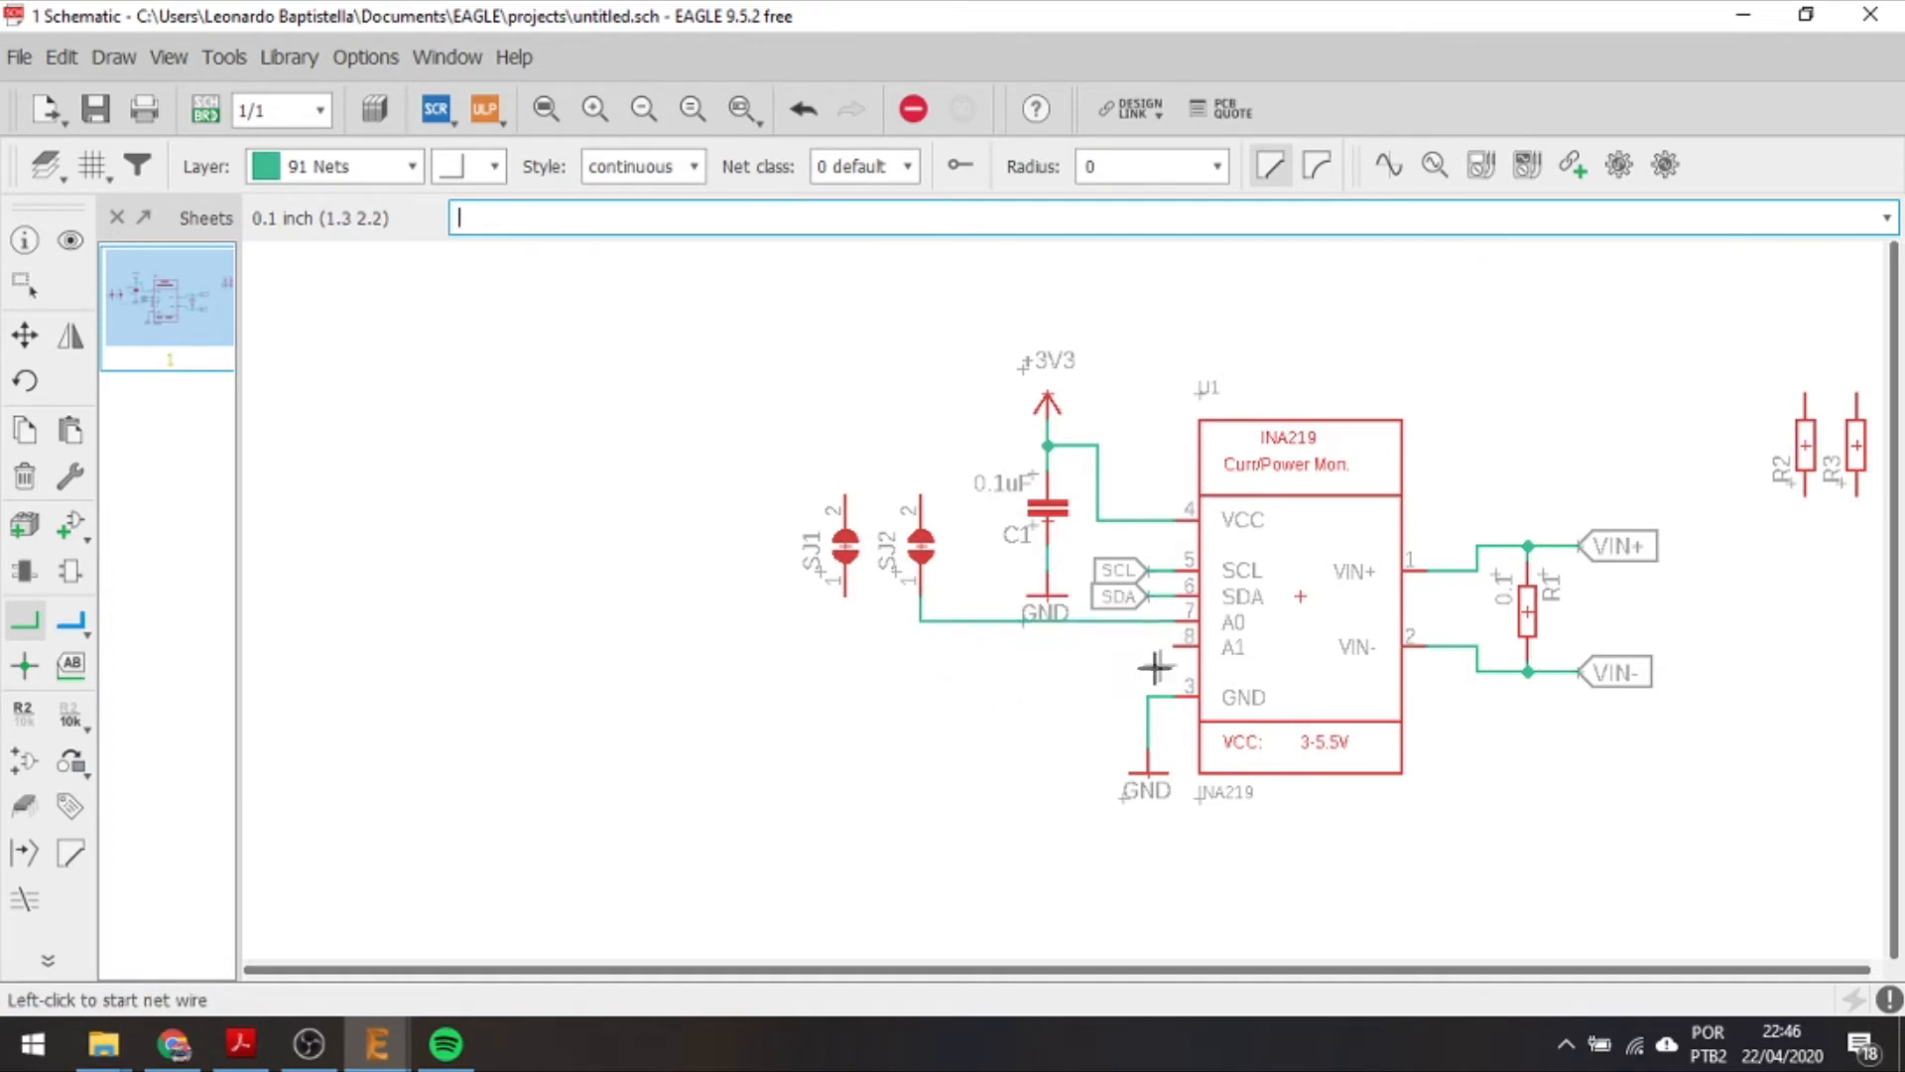
click(844, 597)
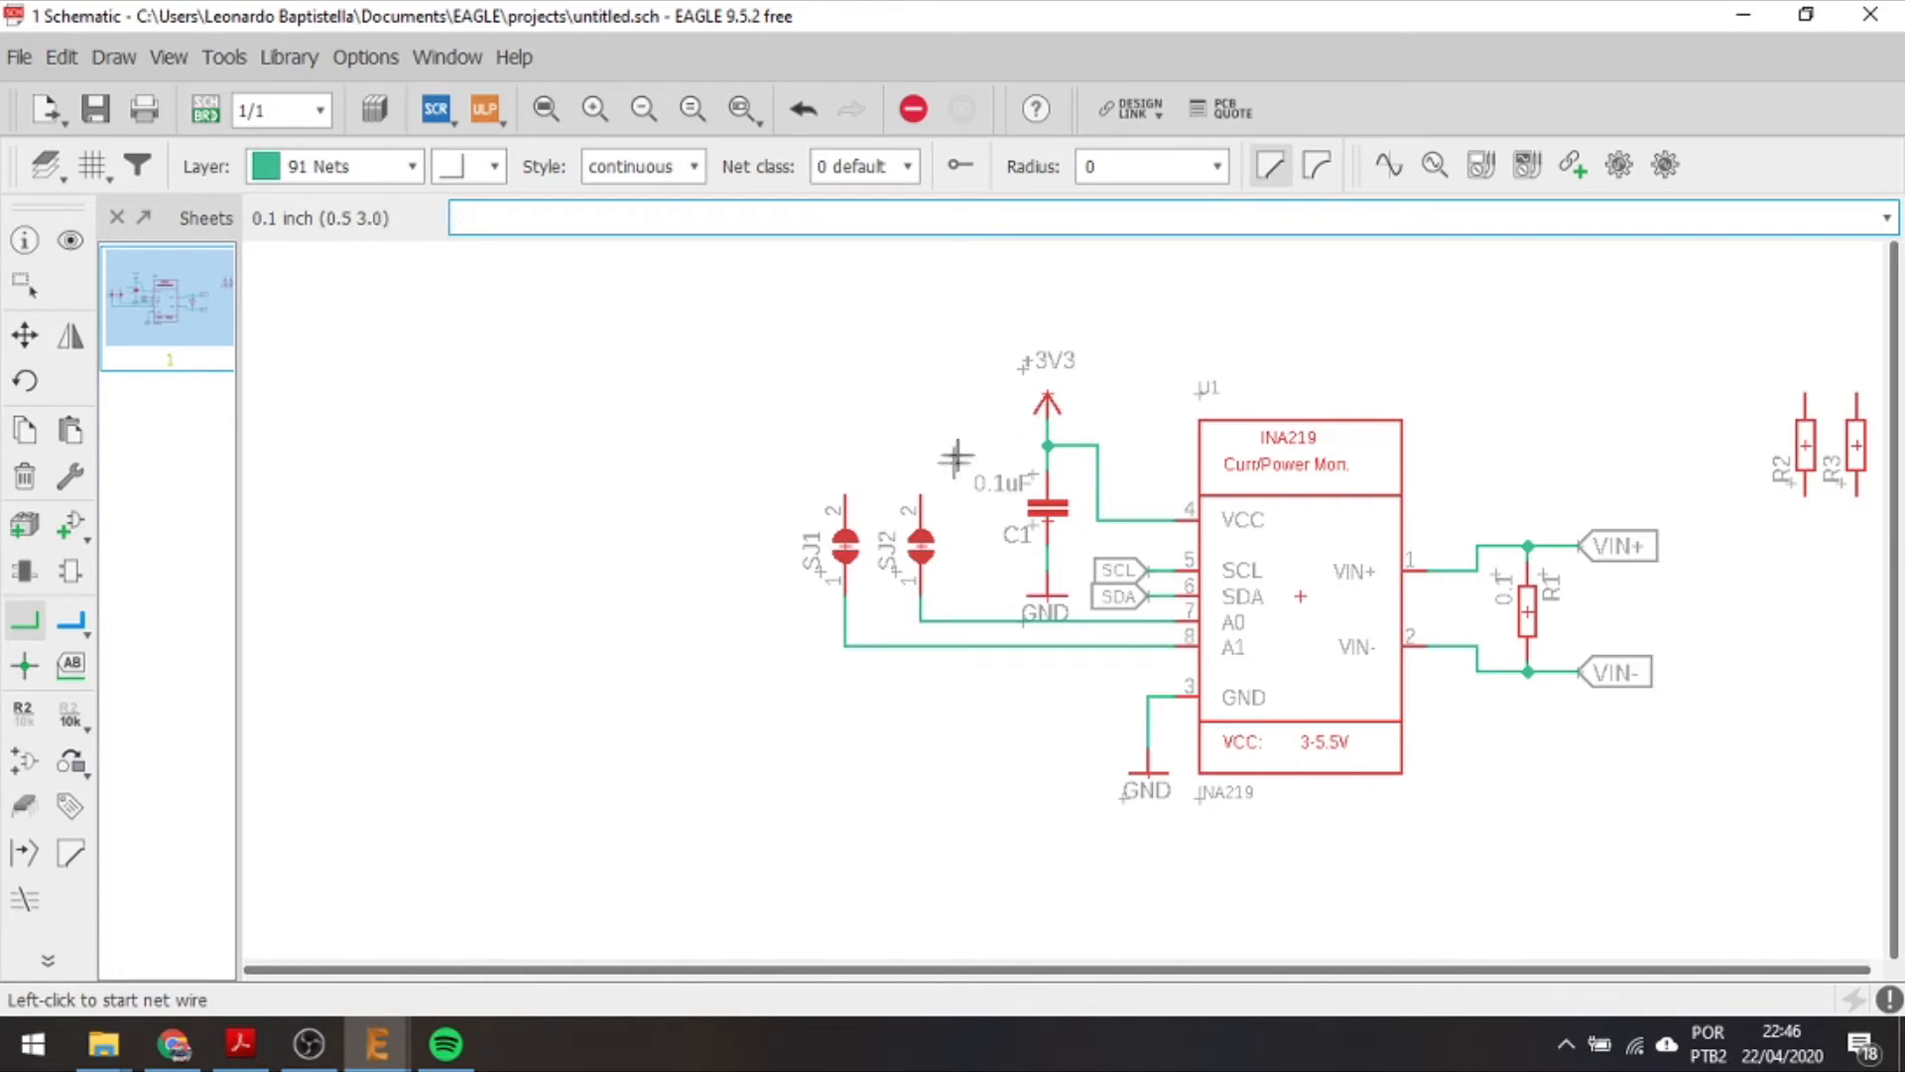
Copy the +3V3 supply symbol and place one copy above each of the solder jumpers SJ2 and SJ1.
right_click(1046, 400)
click(1095, 58)
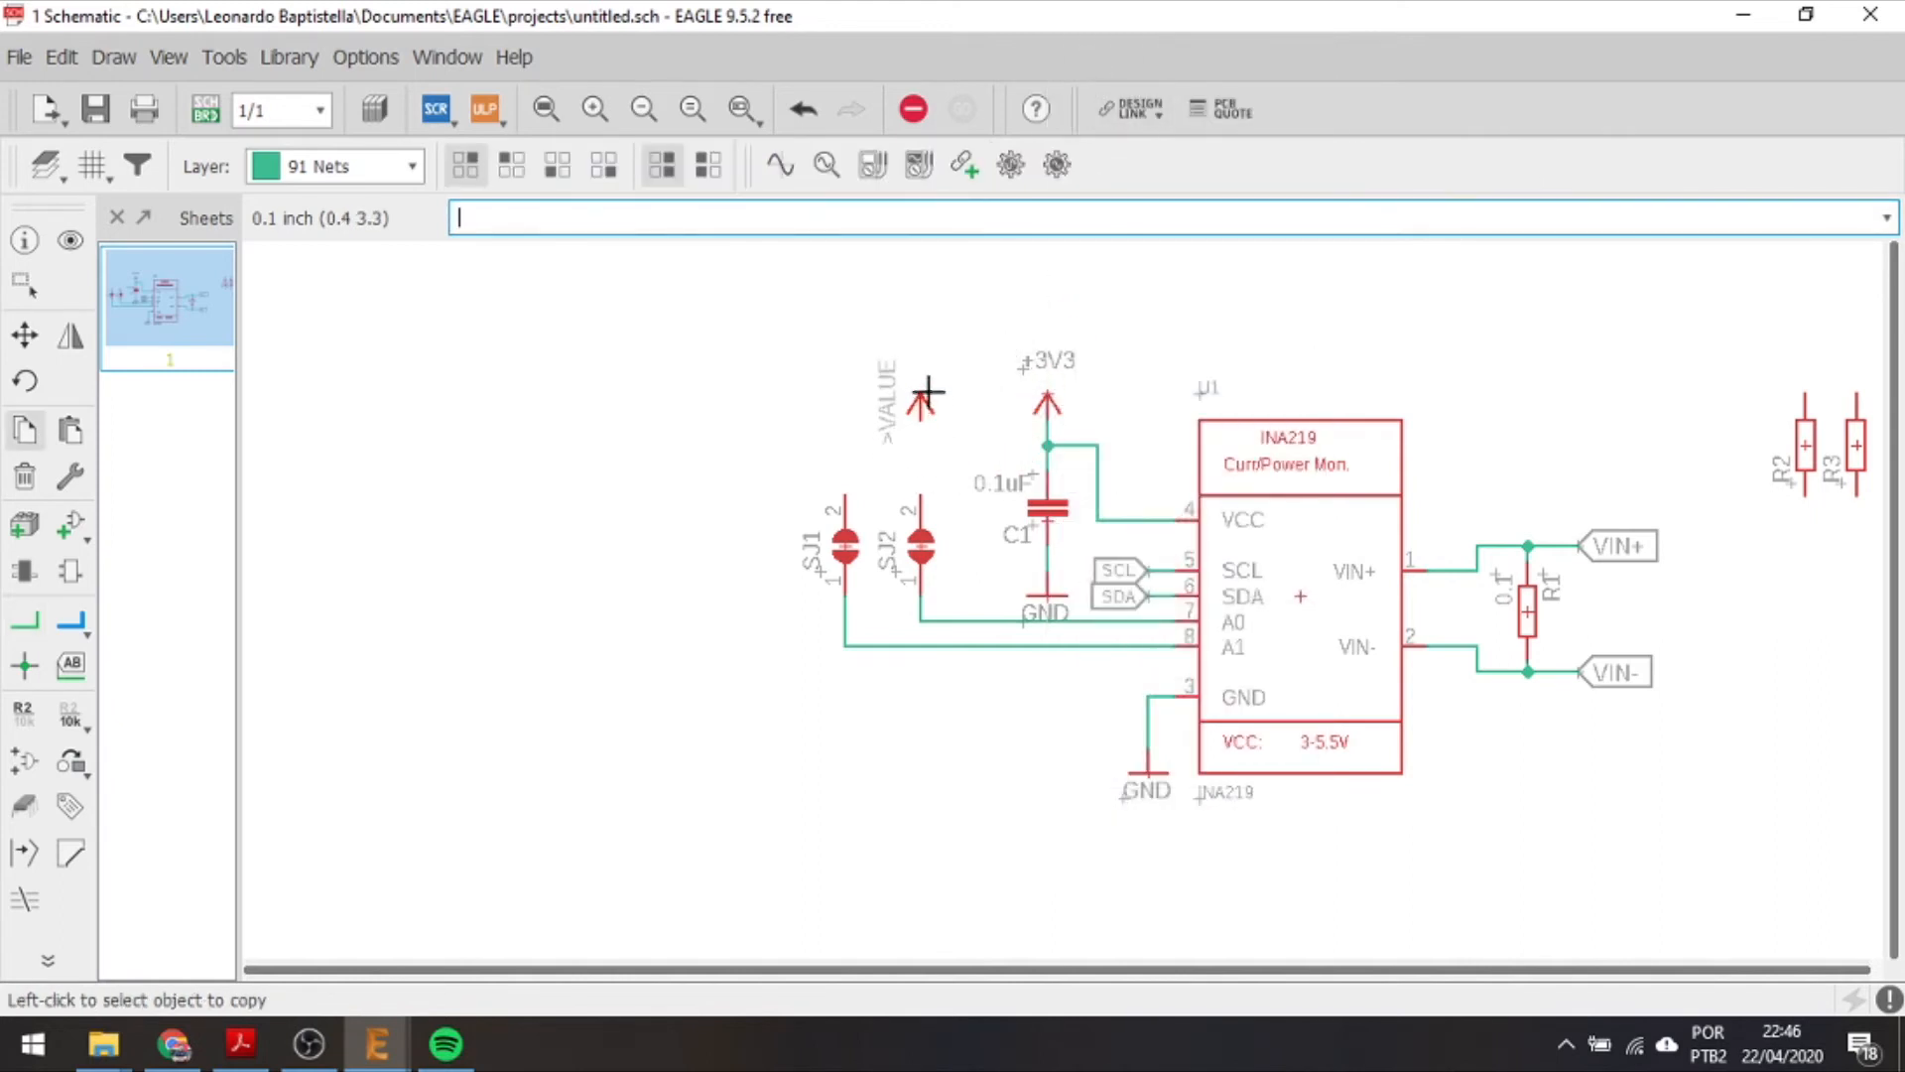
click(928, 385)
click(926, 396)
click(836, 399)
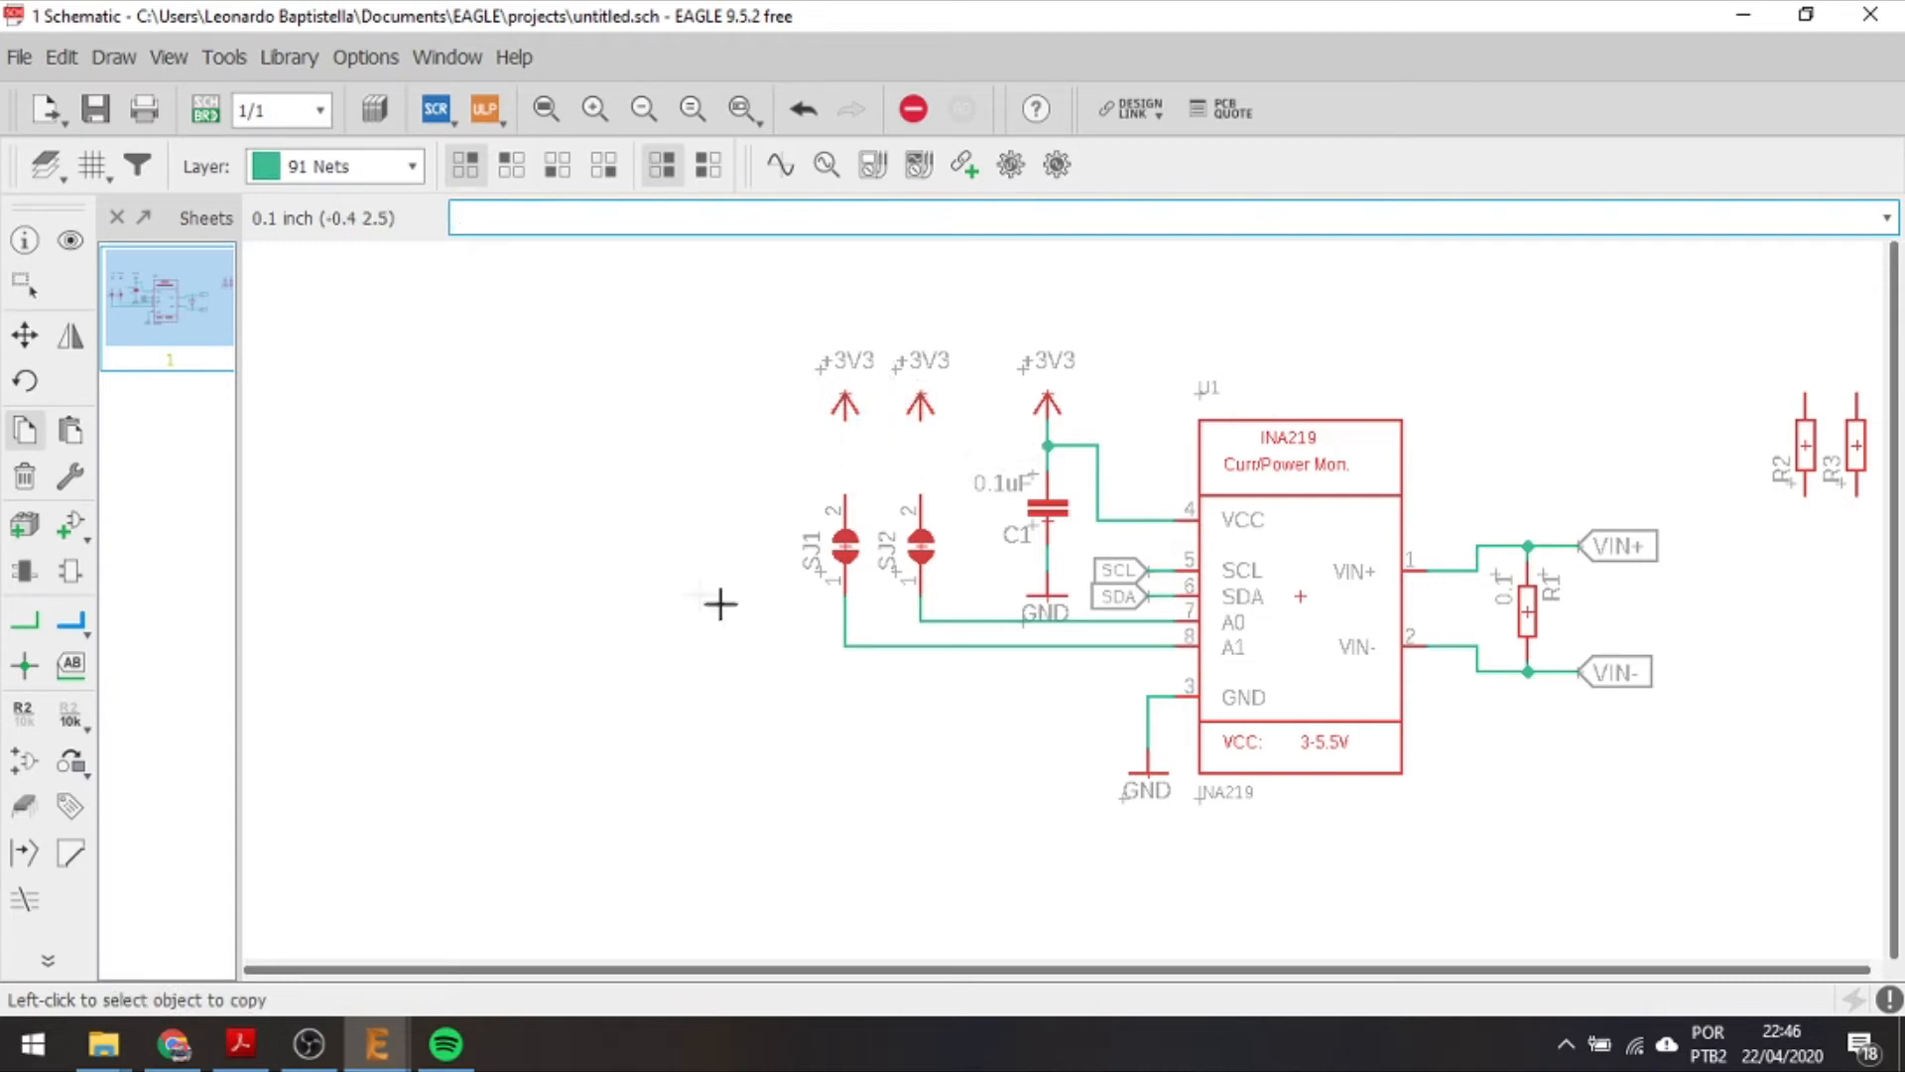
Connect pin 2 of SJ2 and pin 2 of SJ1 with nets to the +3V3 symbols above them.
click(24, 620)
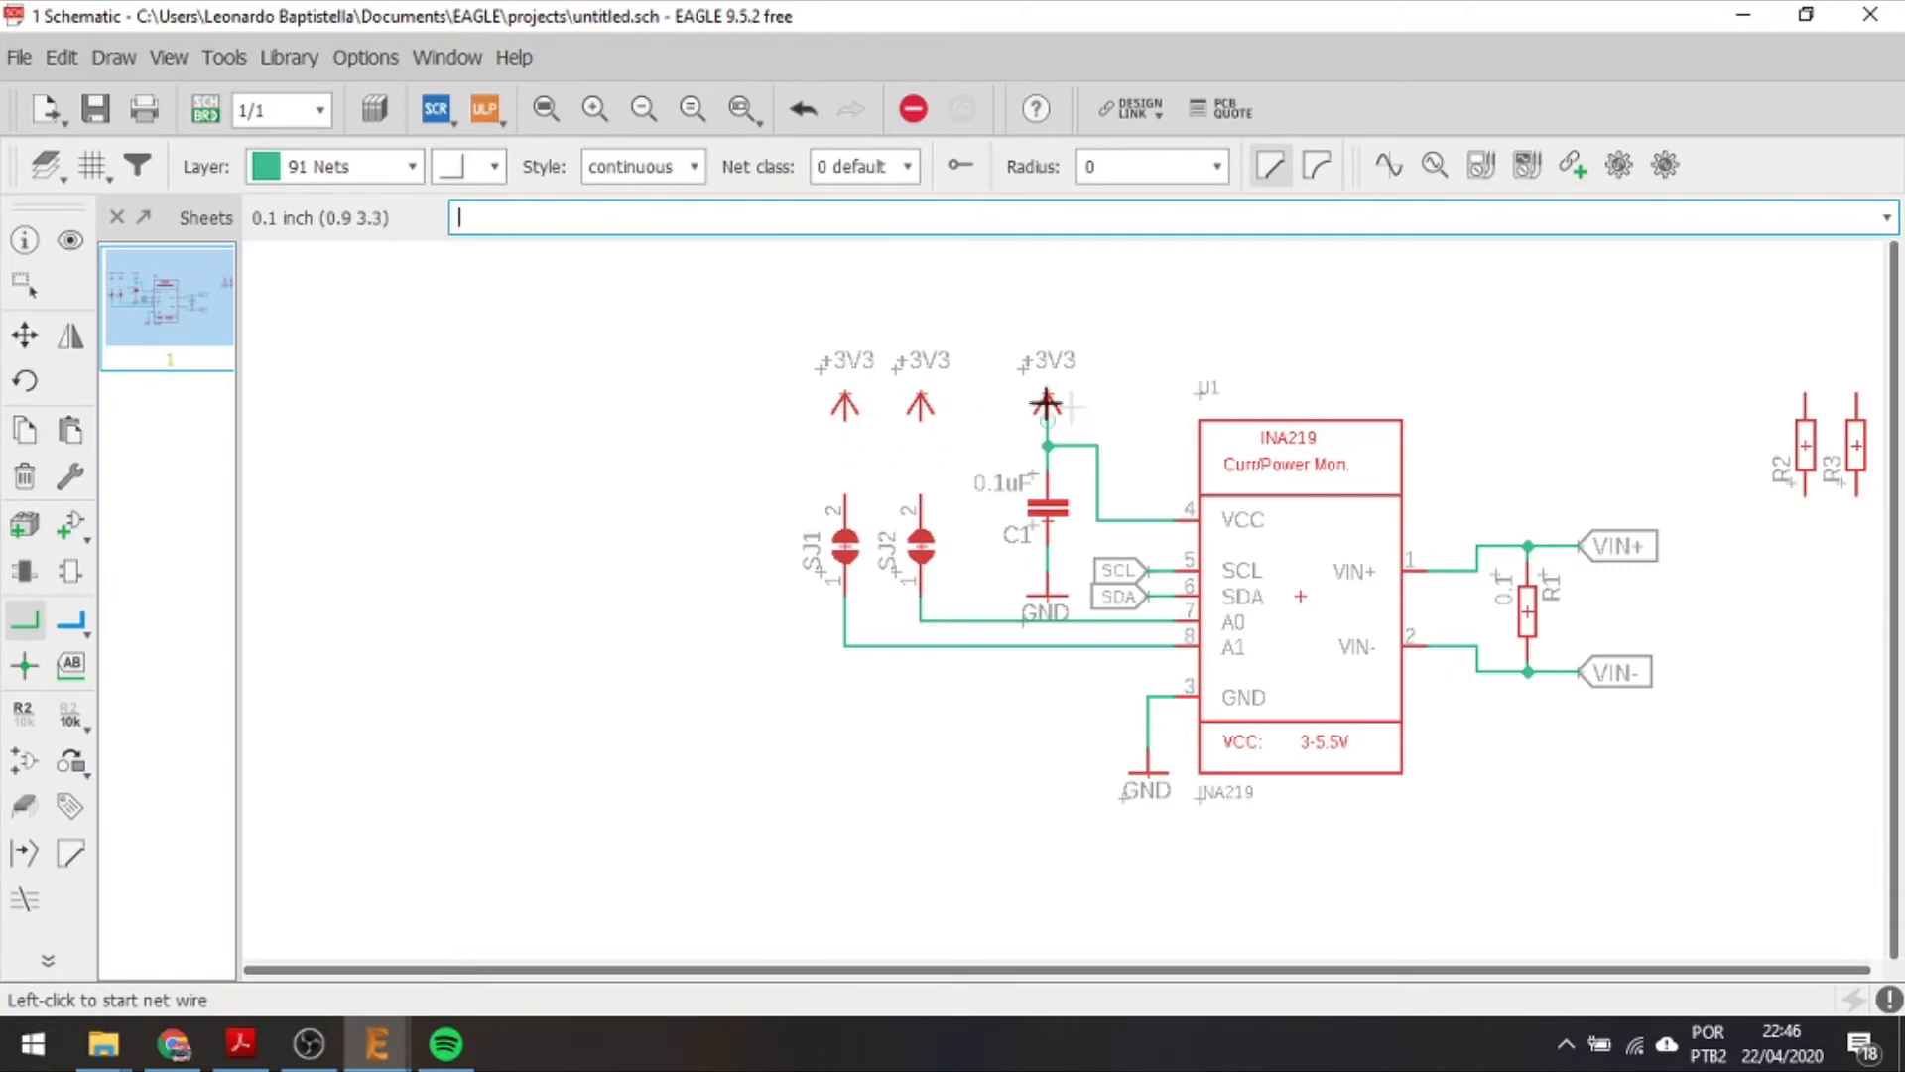
click(923, 496)
click(921, 418)
click(845, 497)
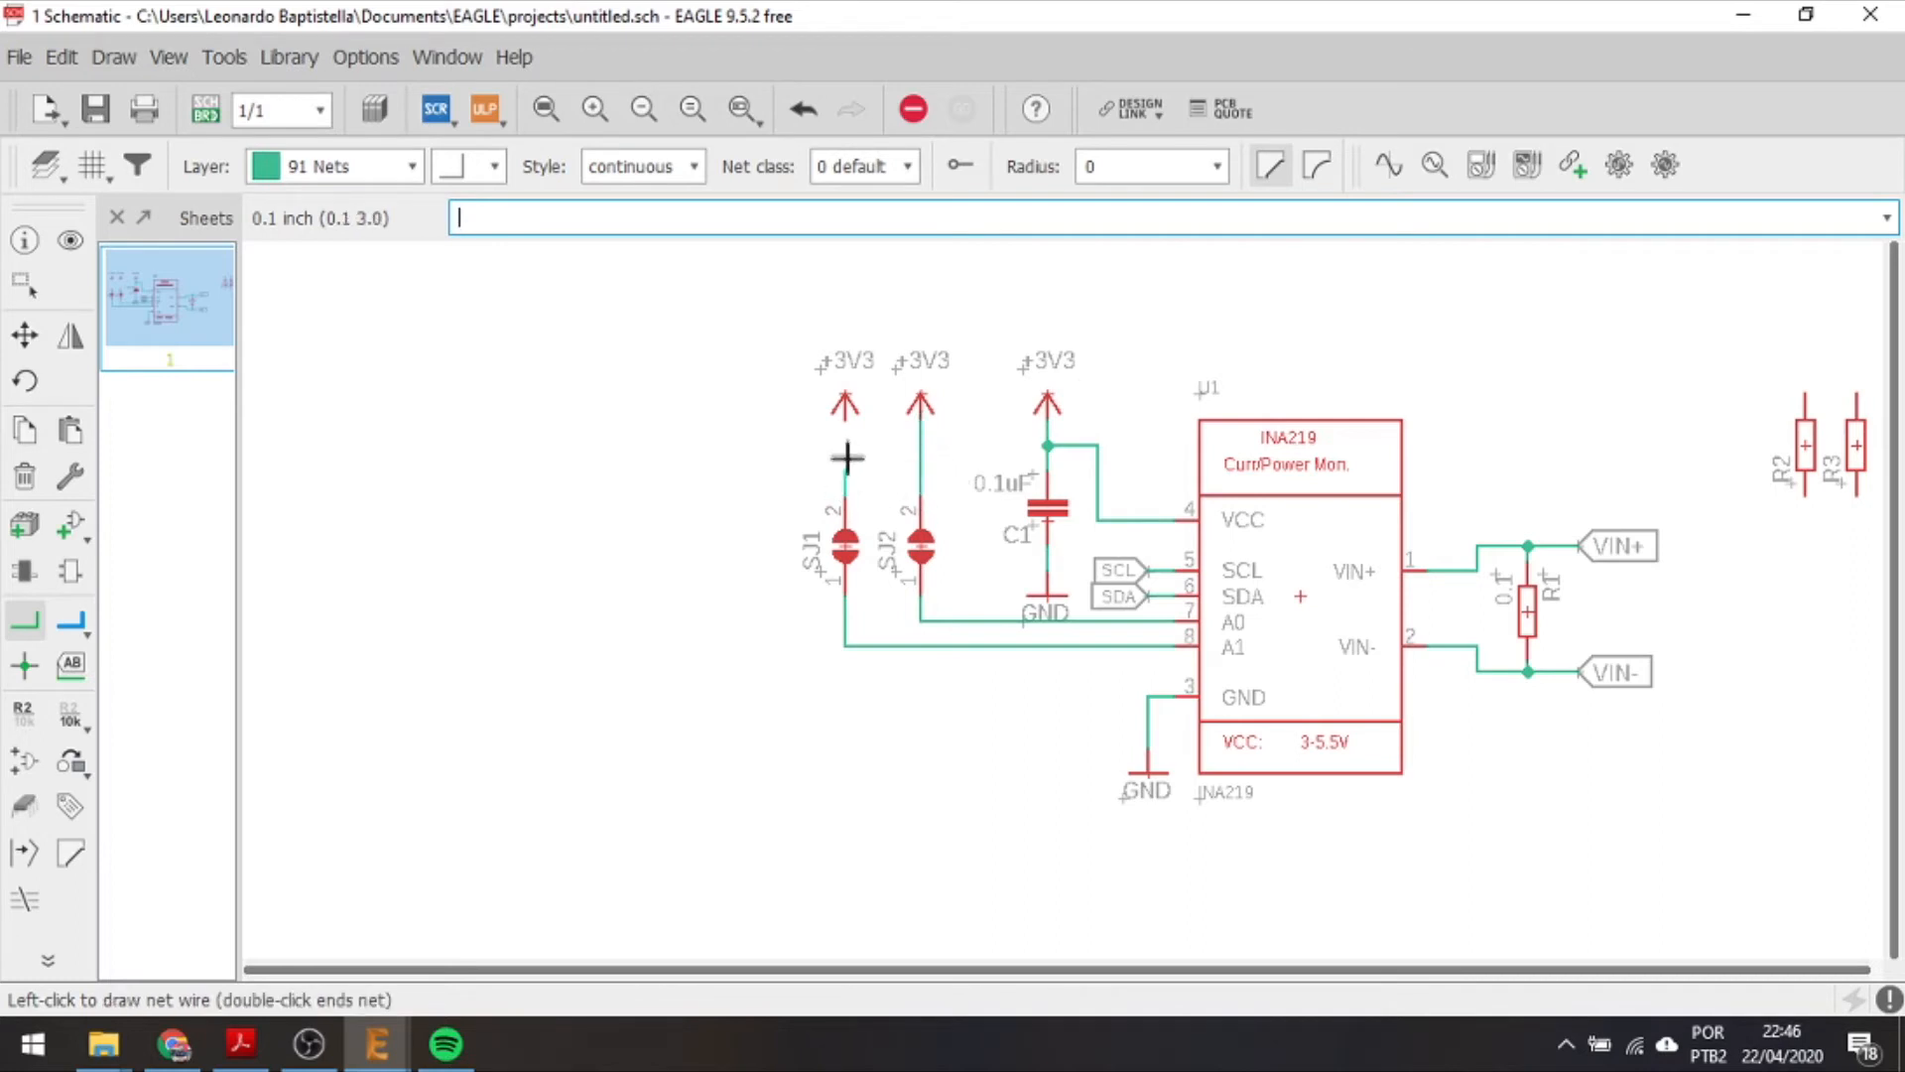
click(847, 421)
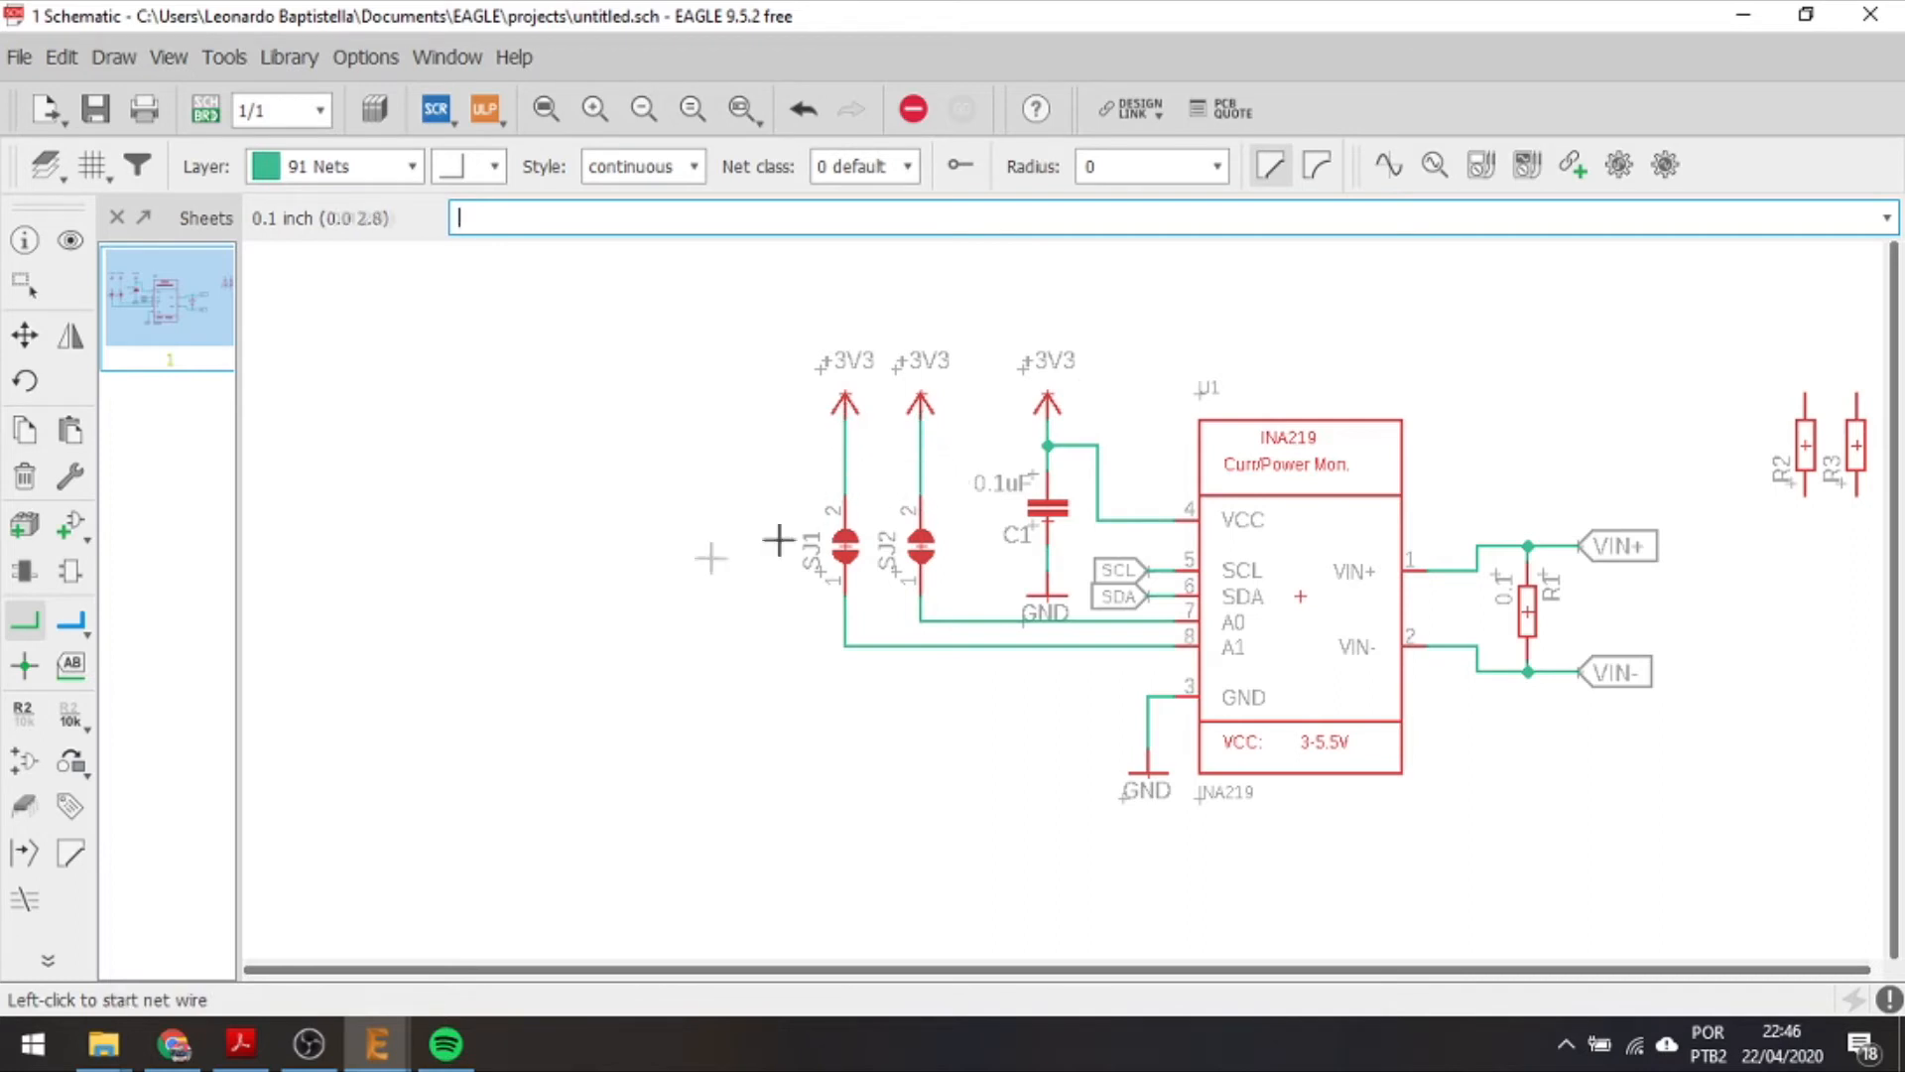
Check the net name in the properties of the wire between SJ2 and its +3V3 symbol.
click(21, 712)
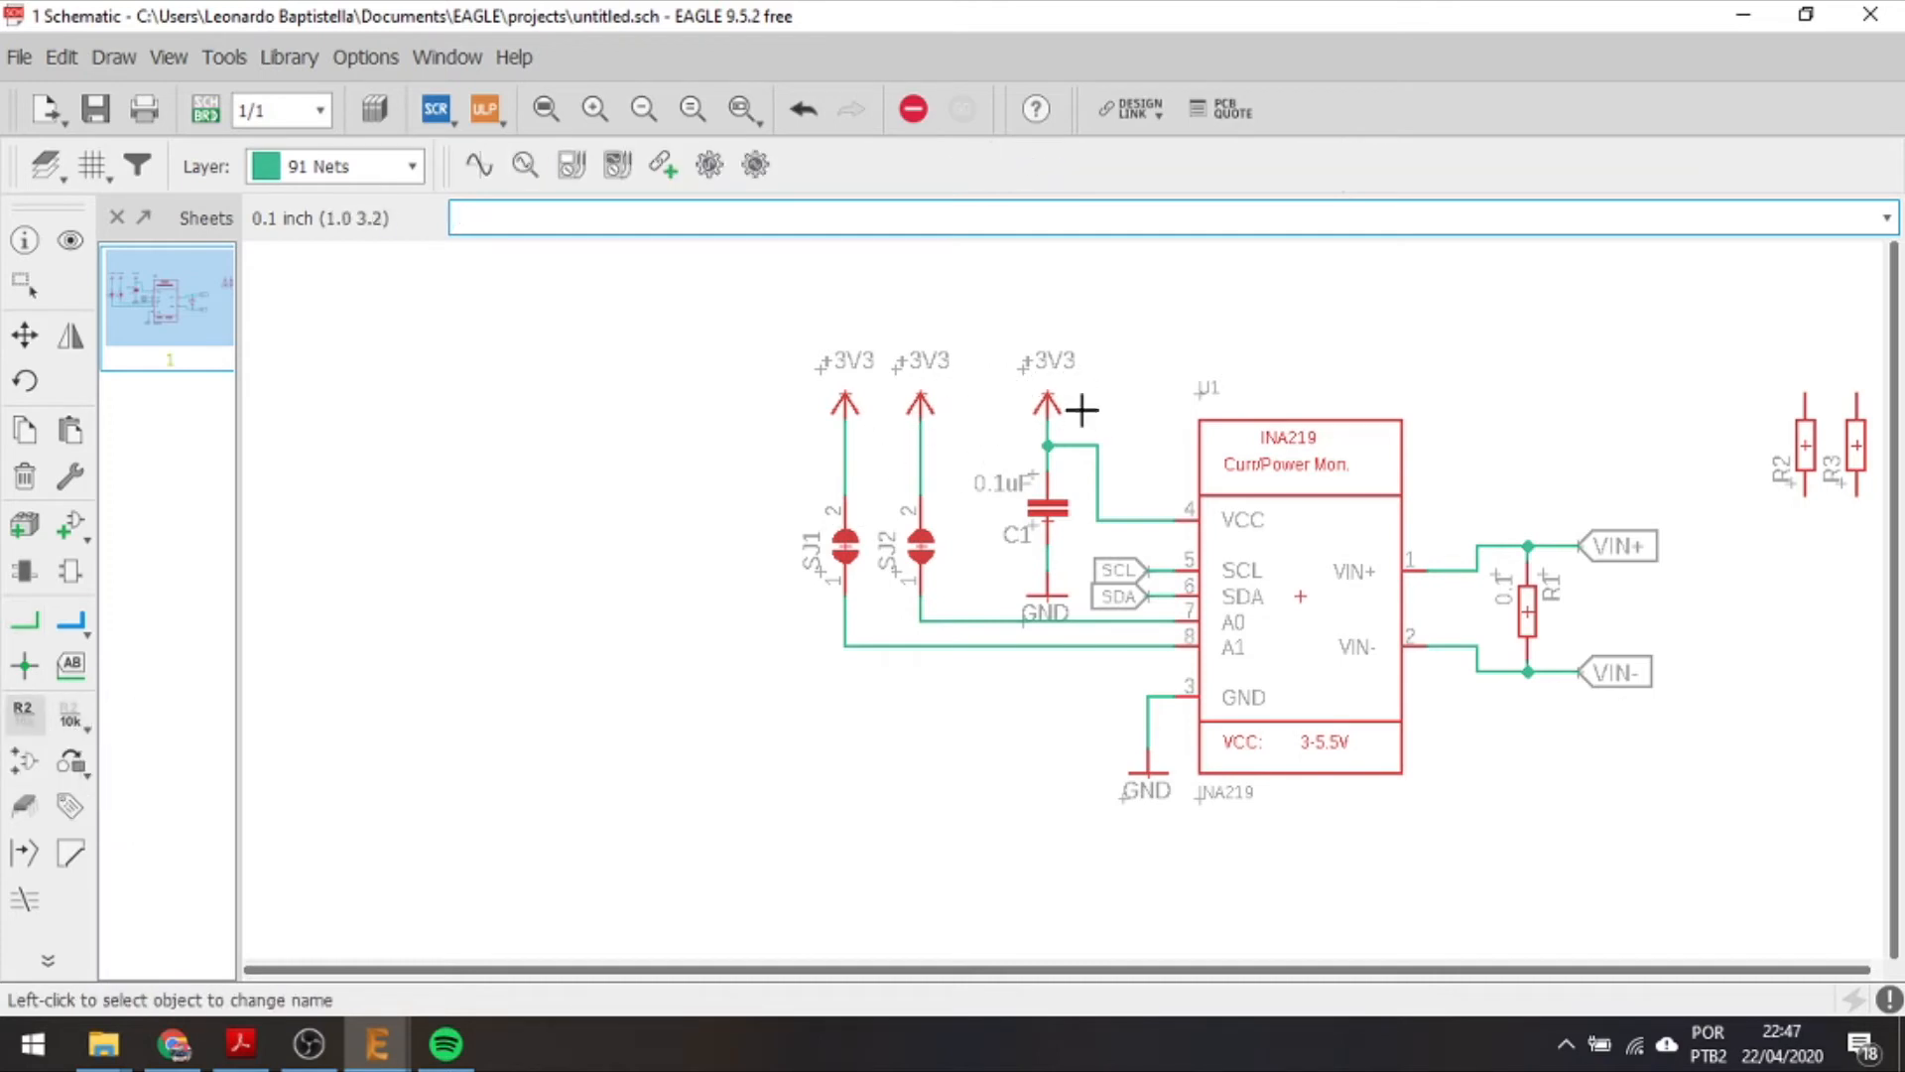
scroll(913, 521, up, 1)
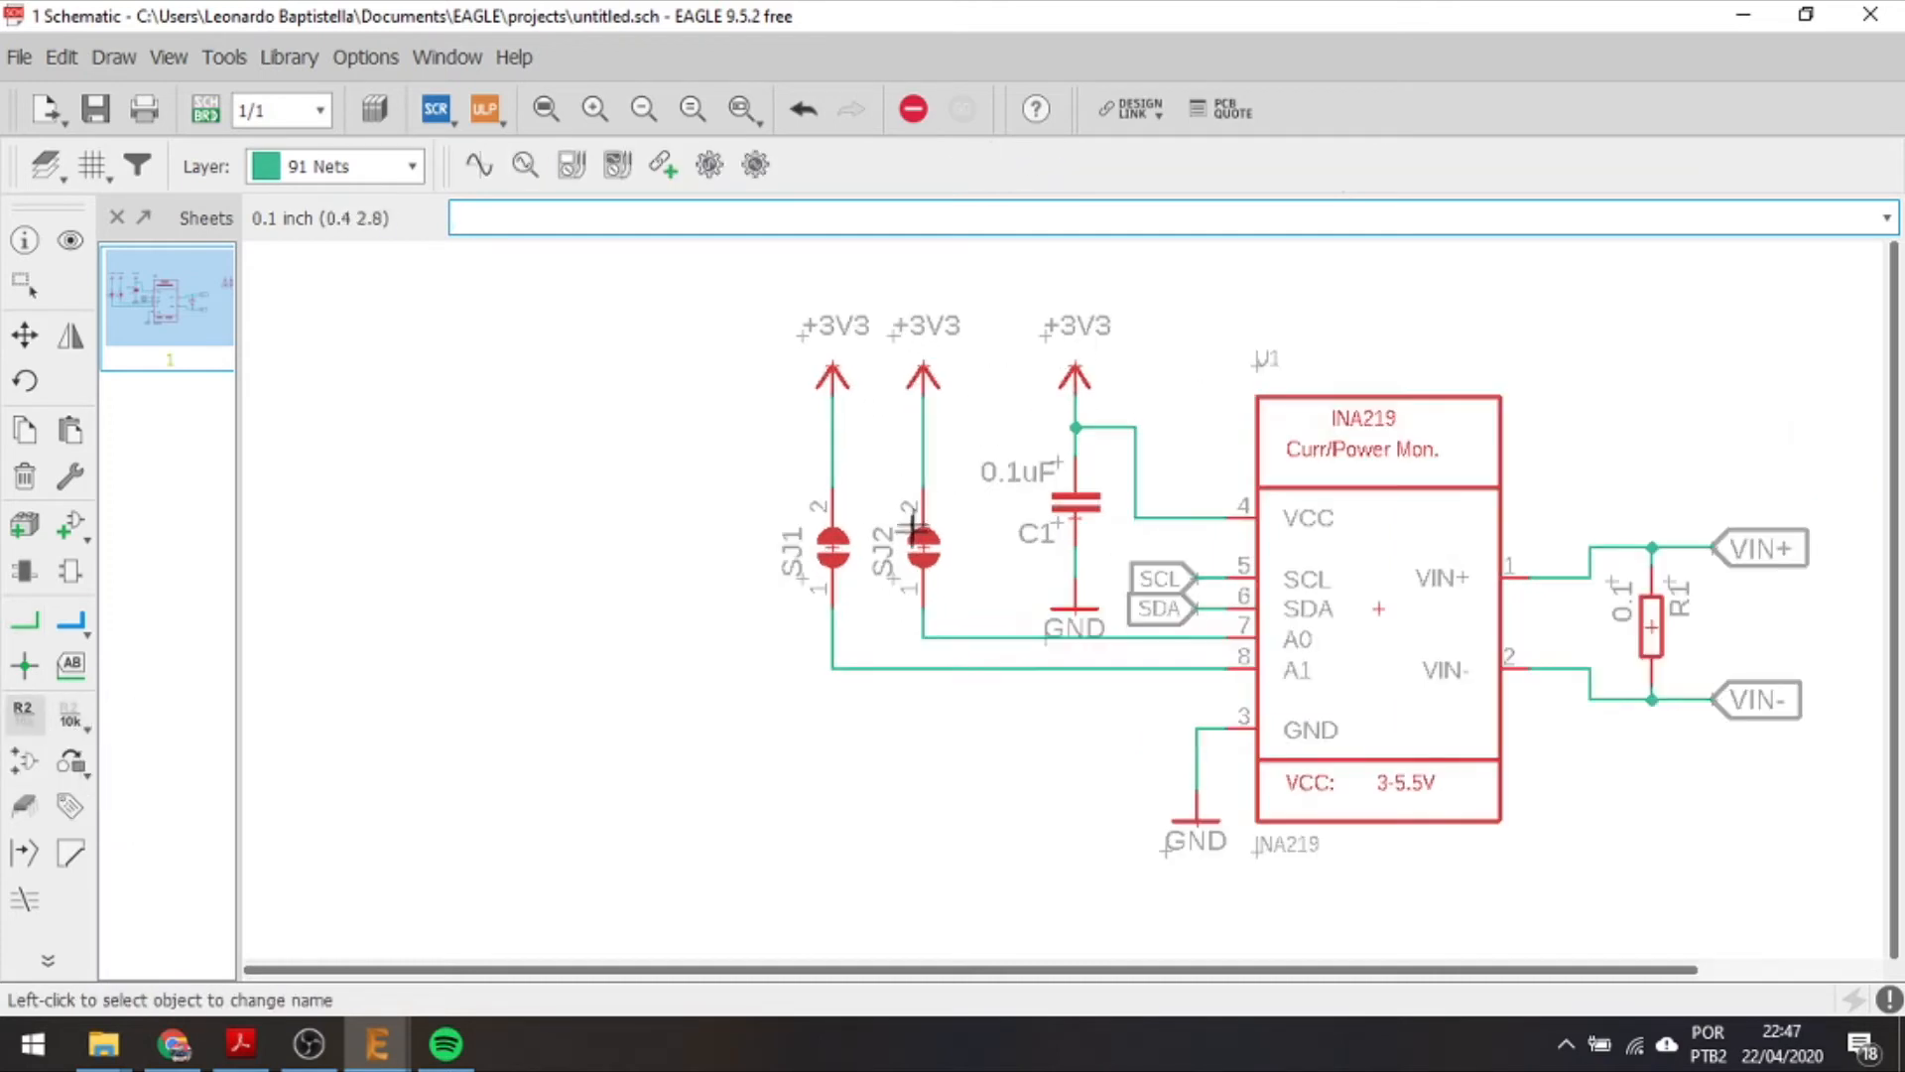
right_click(923, 420)
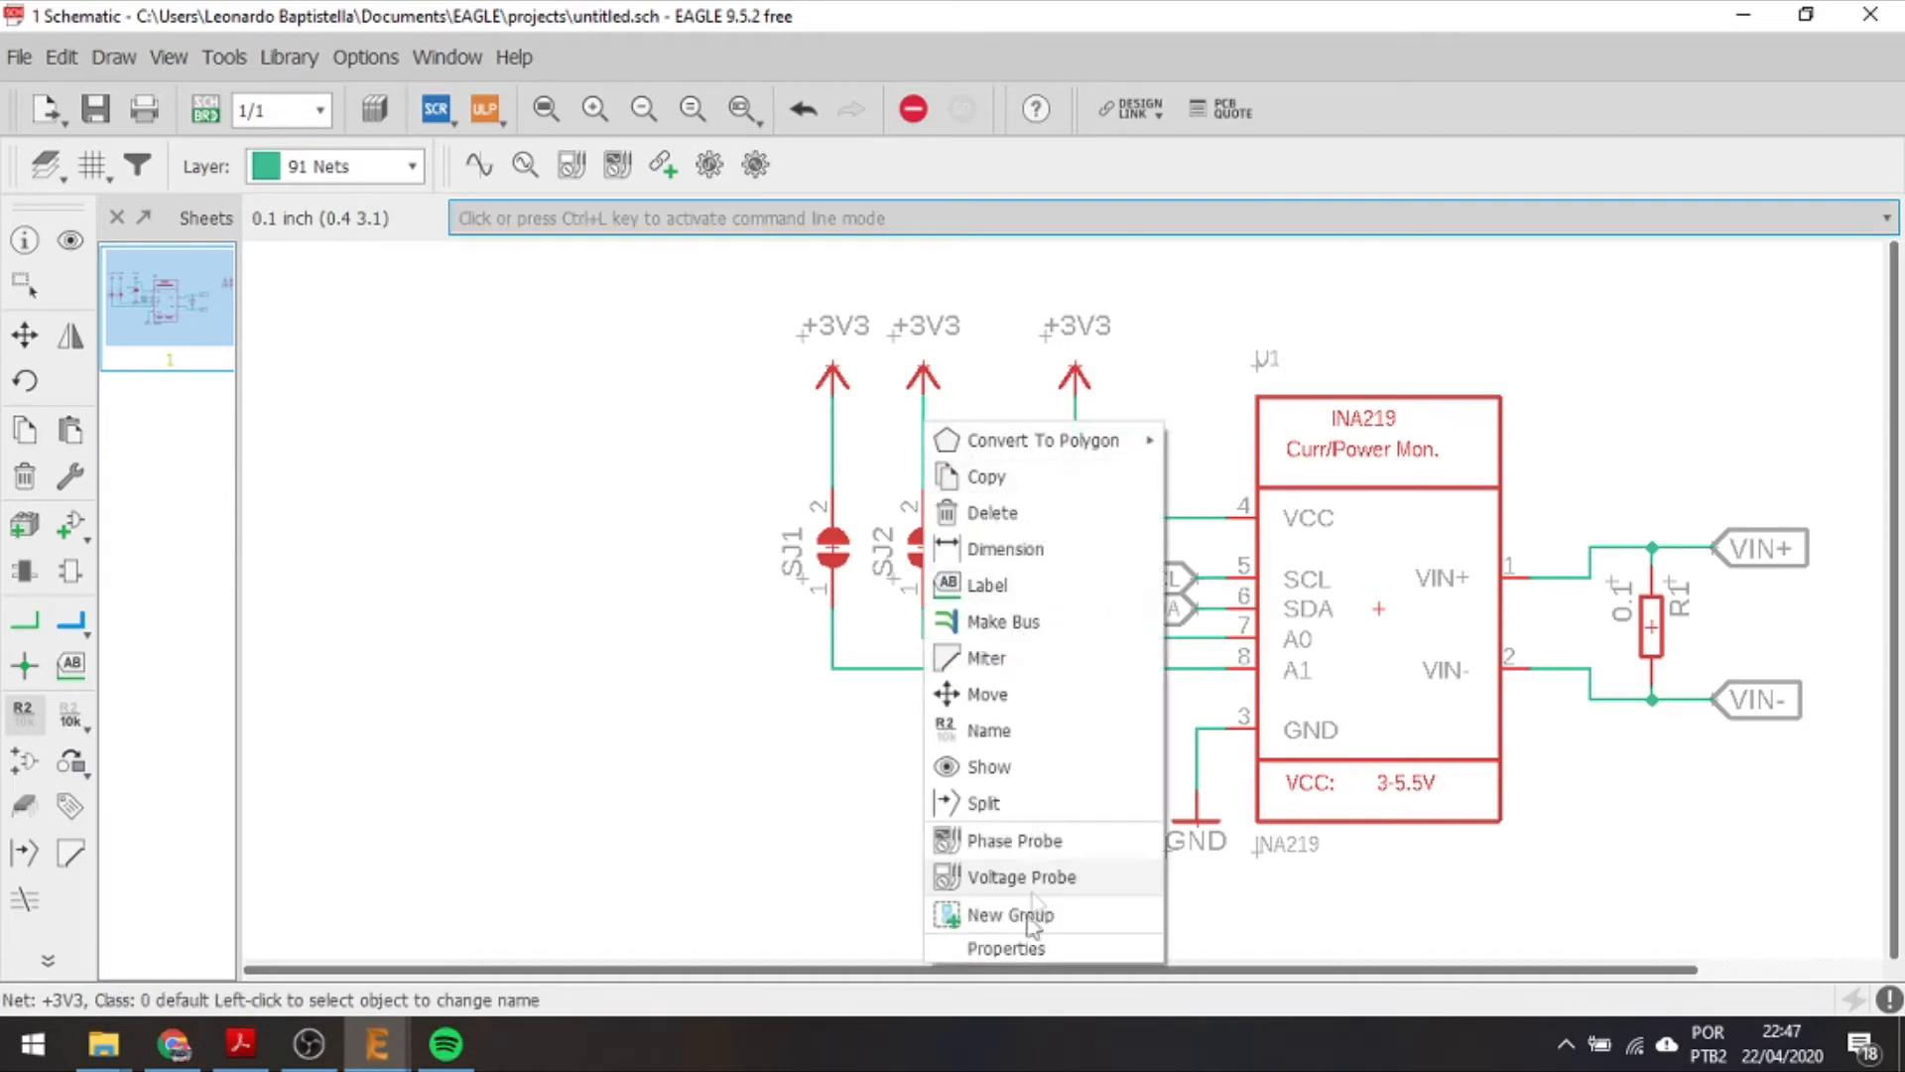
click(1006, 947)
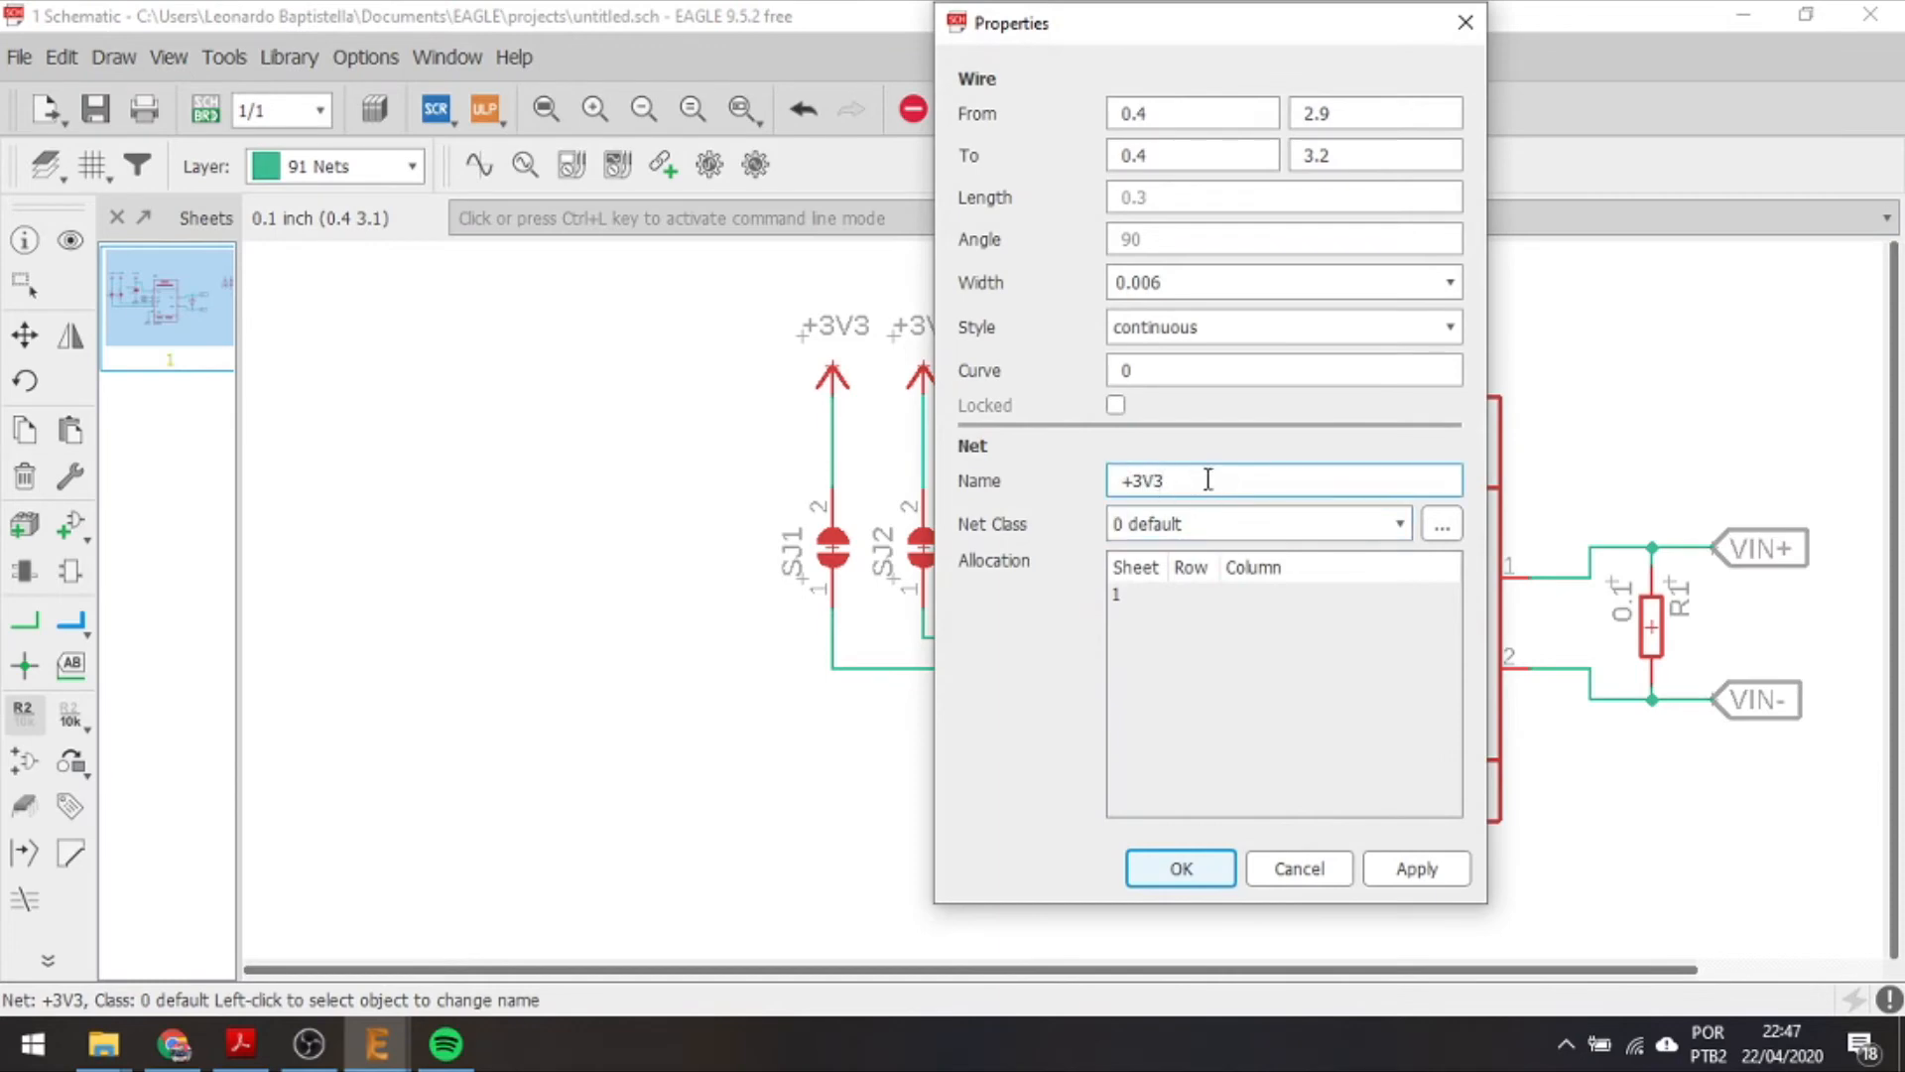
click(1464, 23)
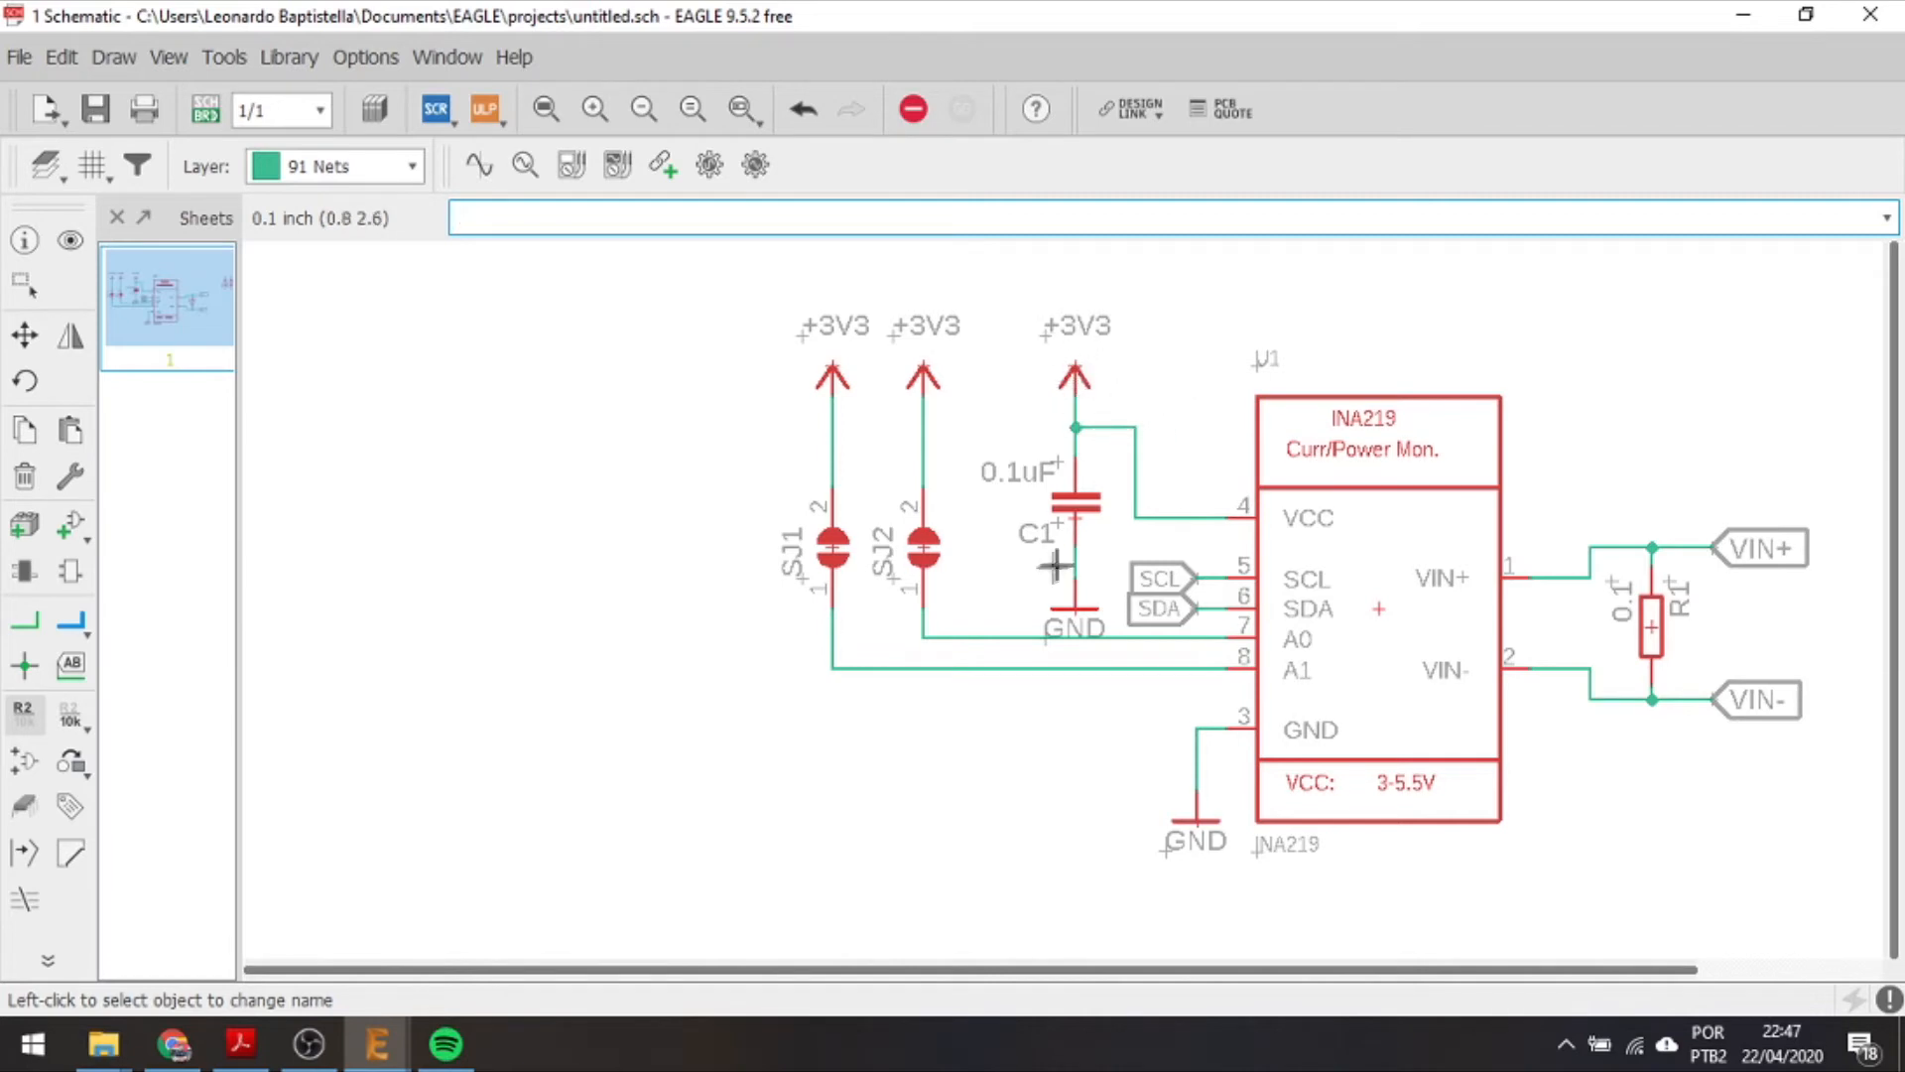
Move resistor R2 directly below jumper SJ1 and resistor R3 directly below jumper SJ2.
scroll(1001, 626, down, 2)
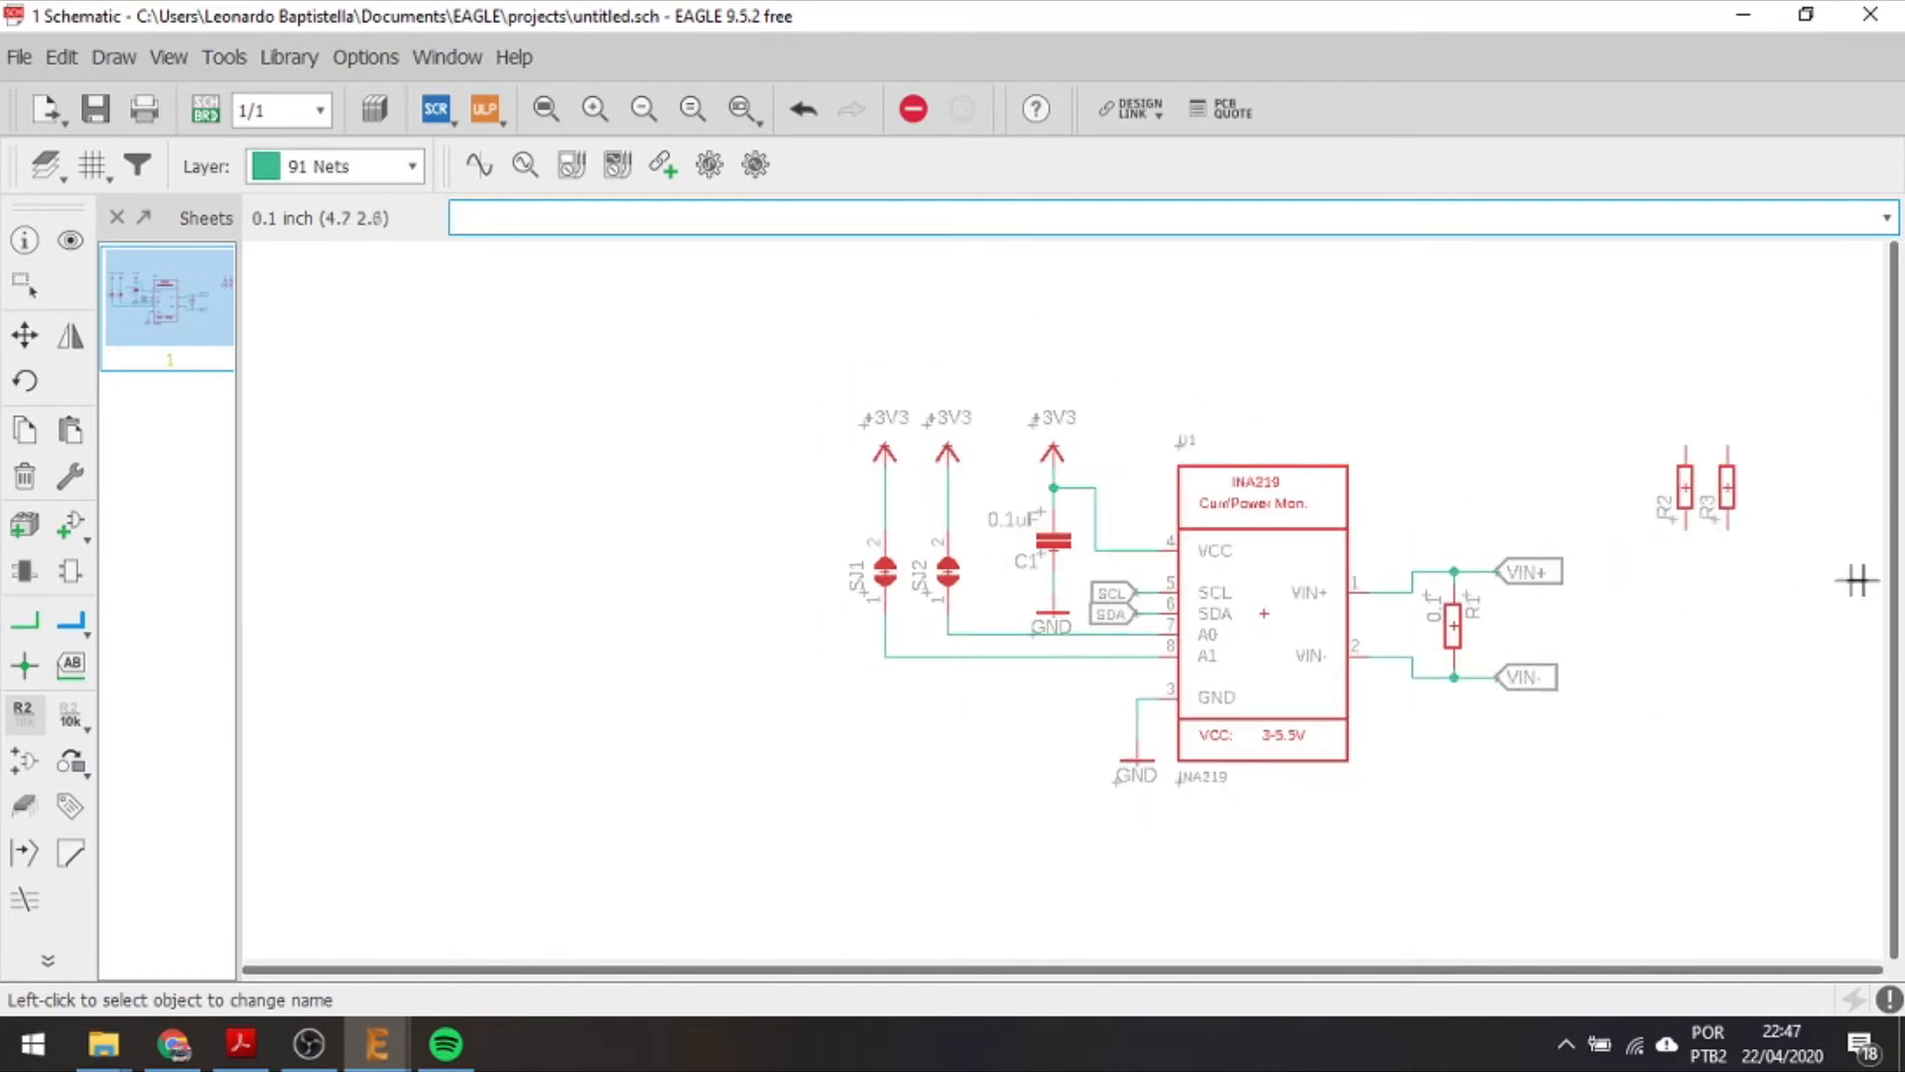
click(25, 336)
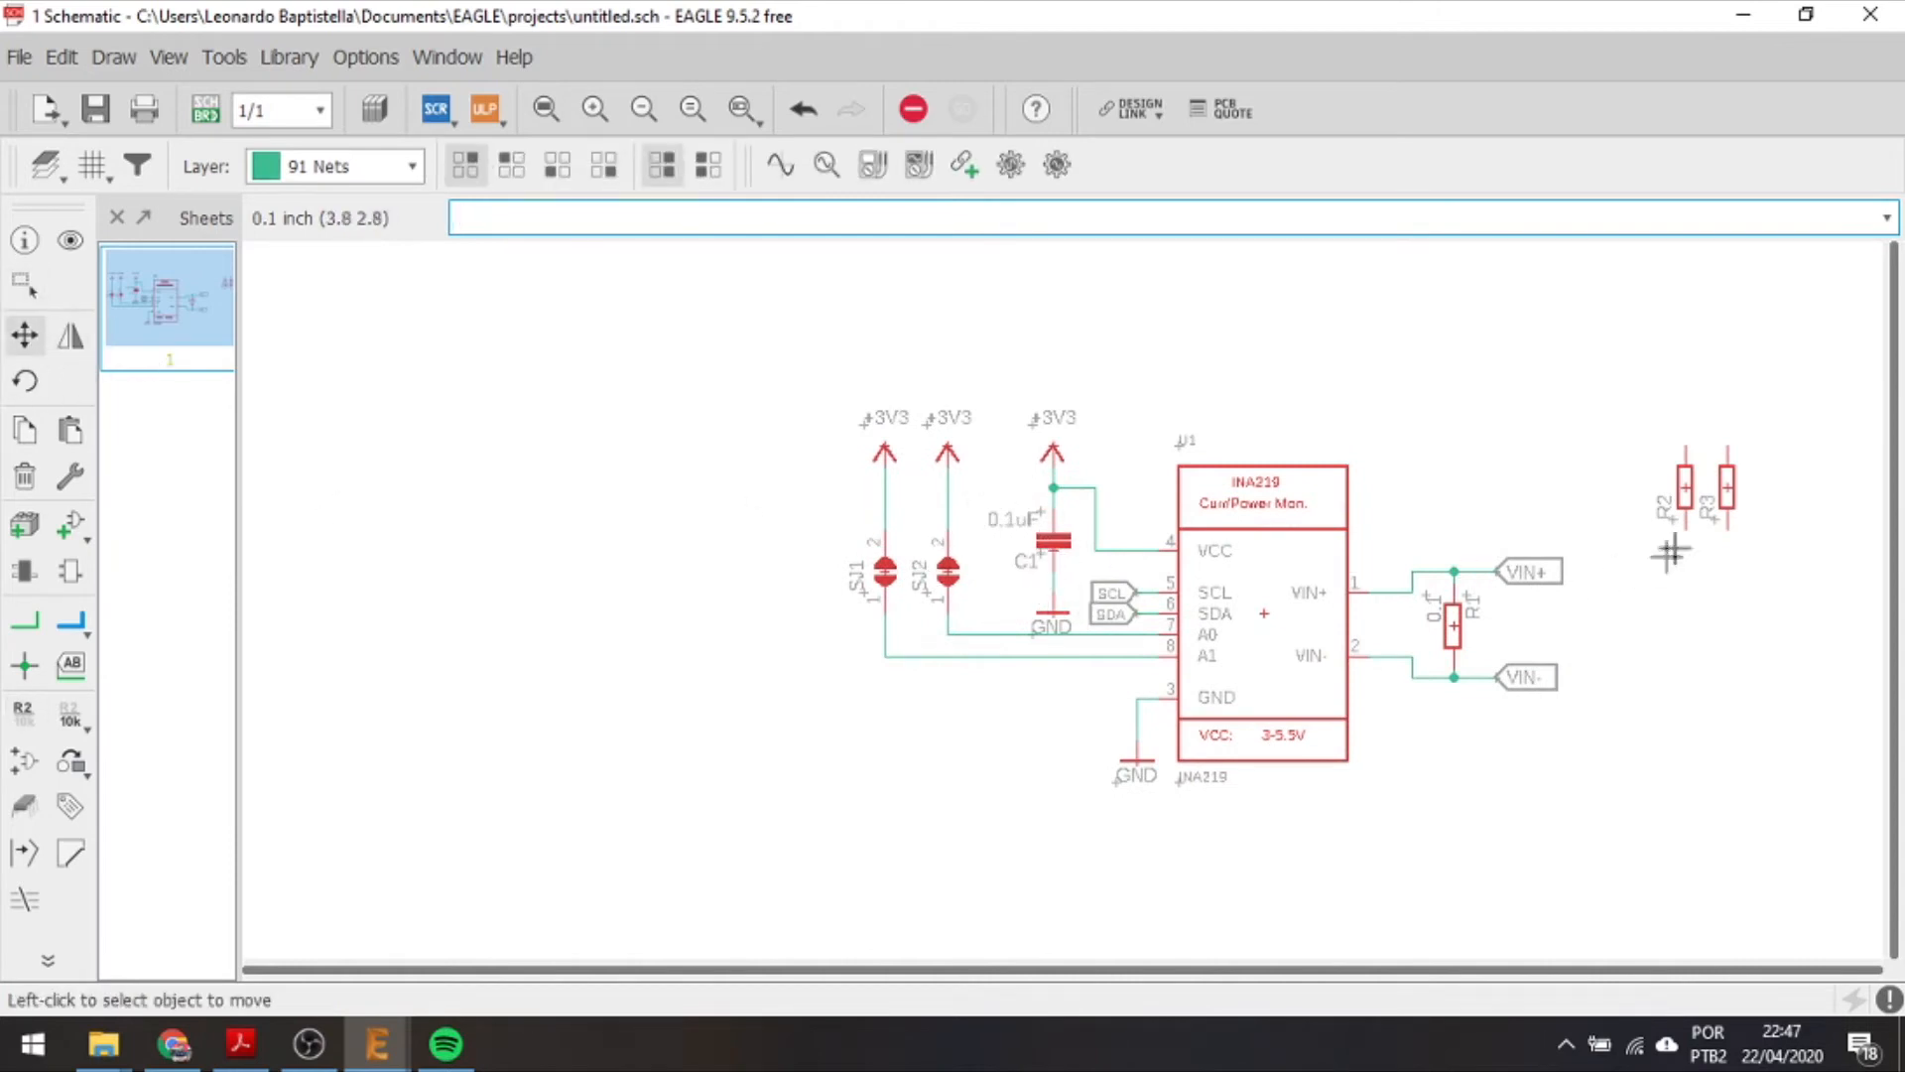
click(1684, 486)
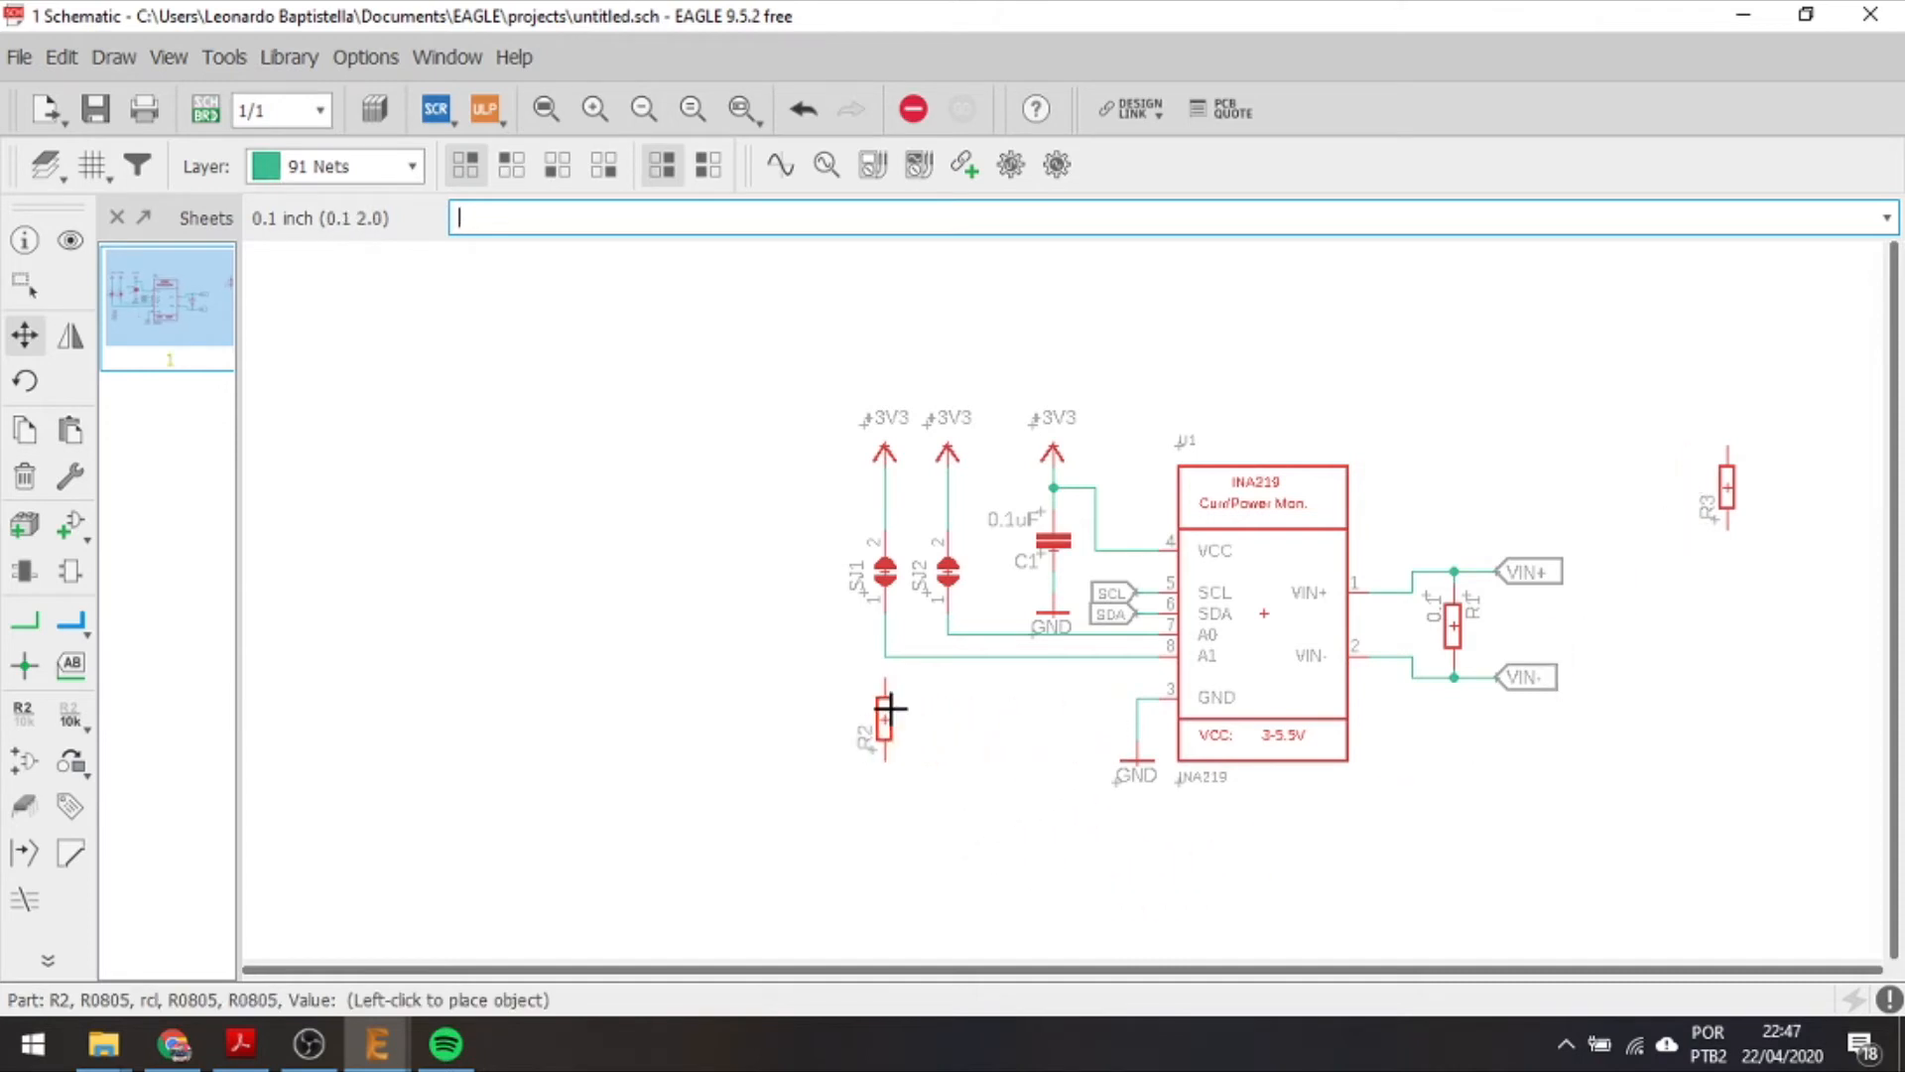
click(885, 711)
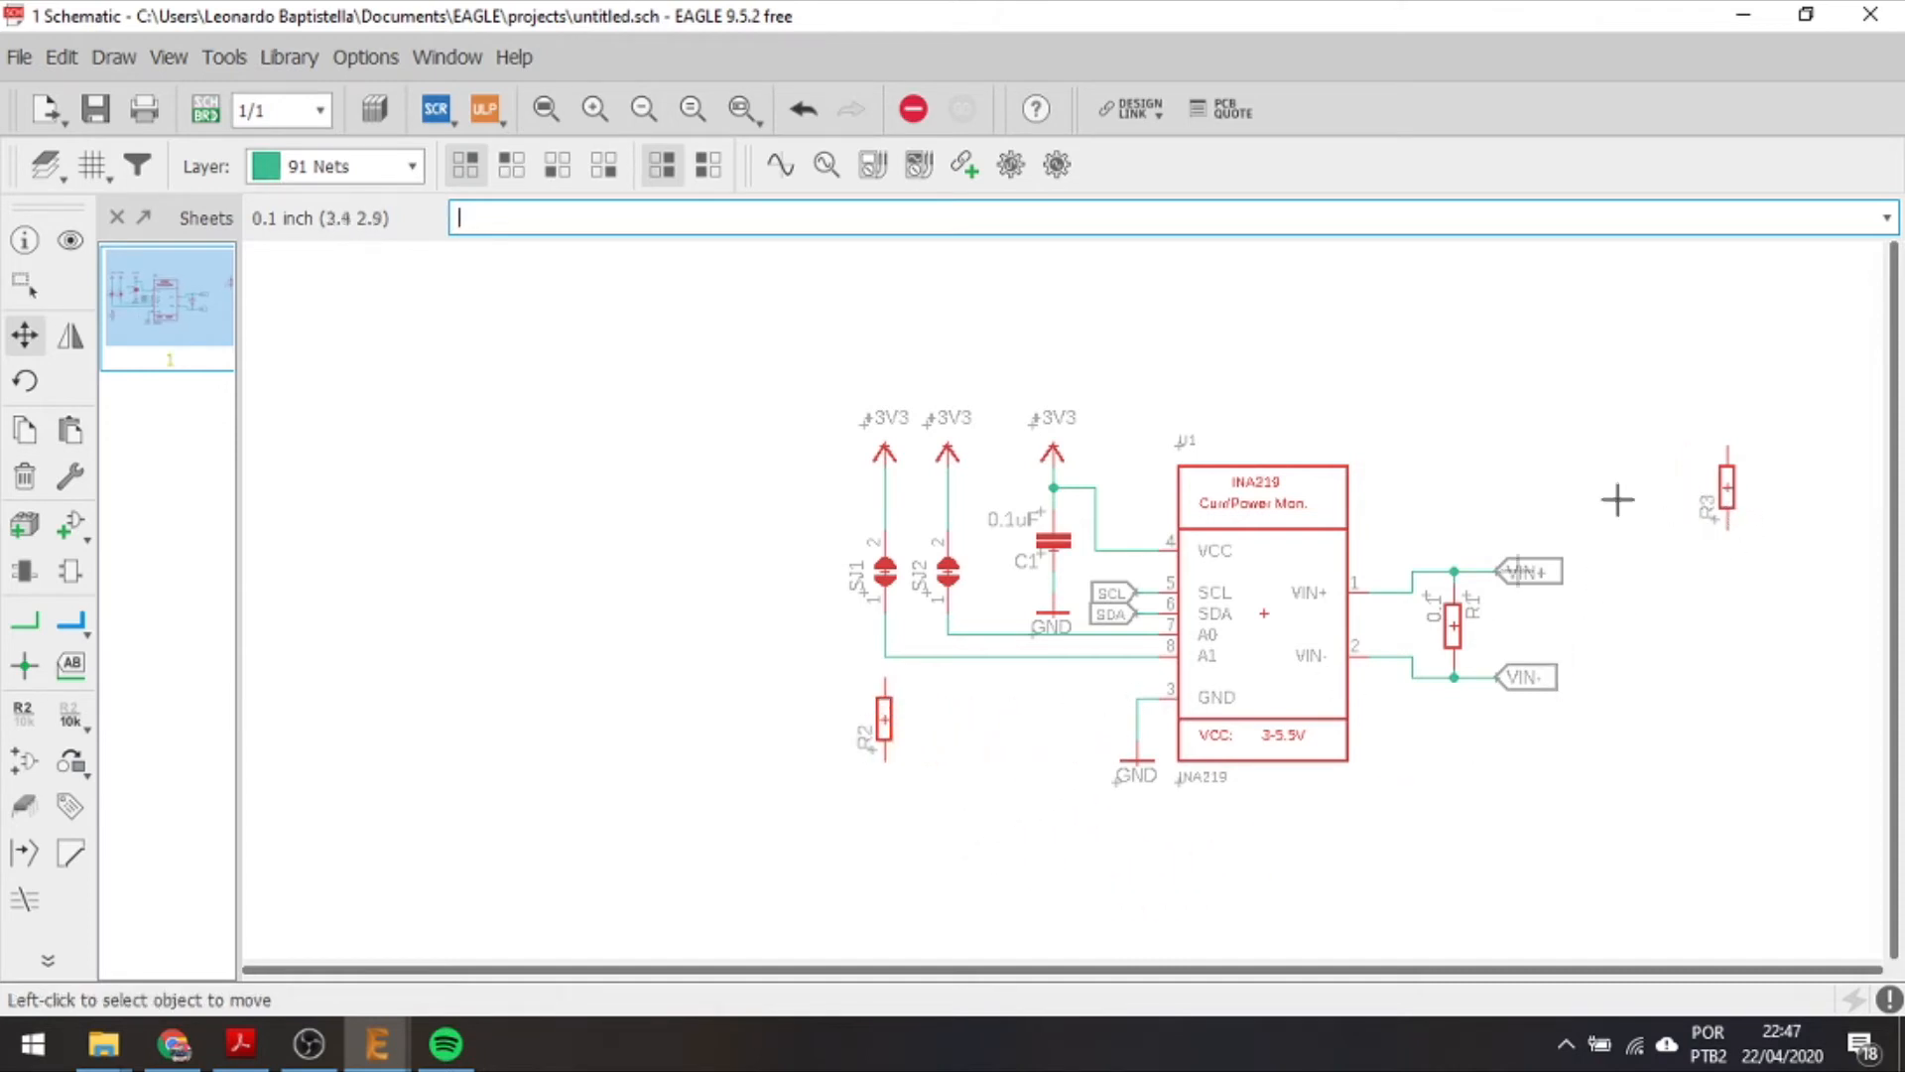
click(1727, 486)
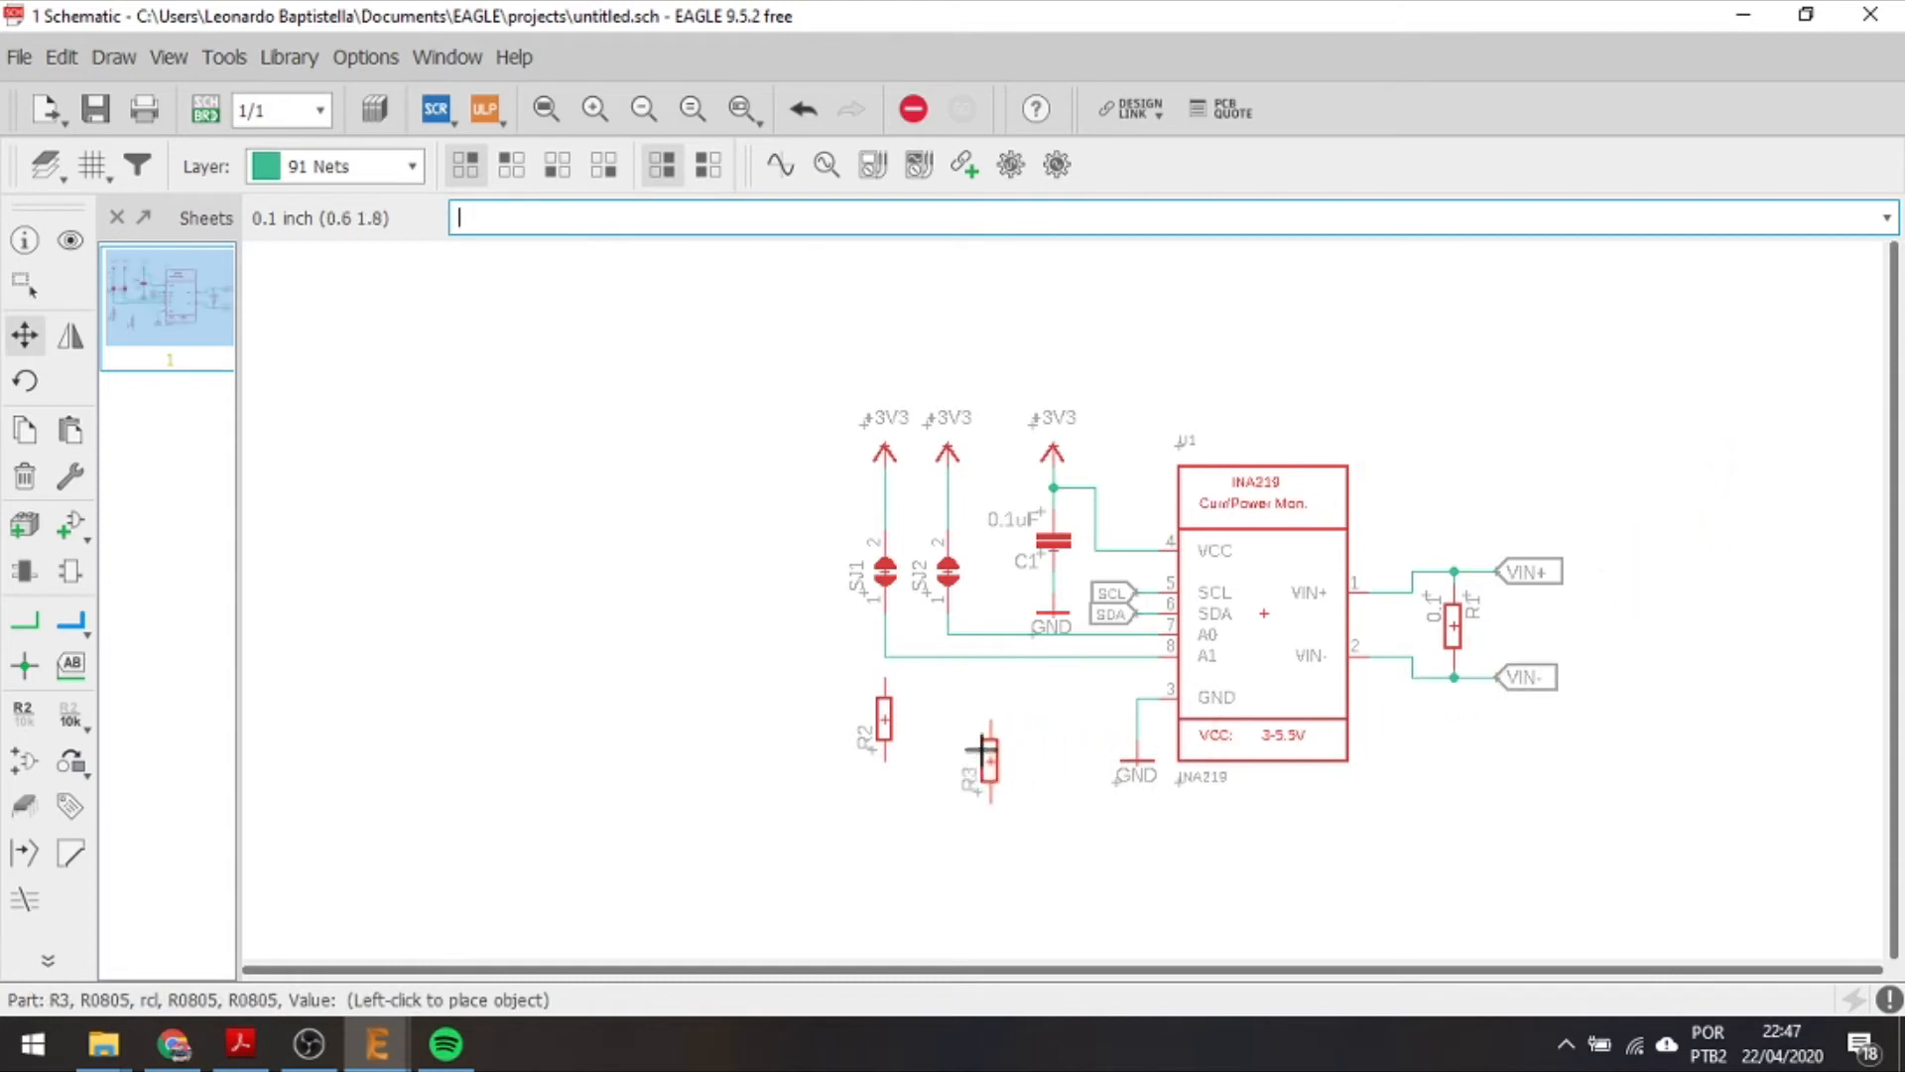
click(947, 716)
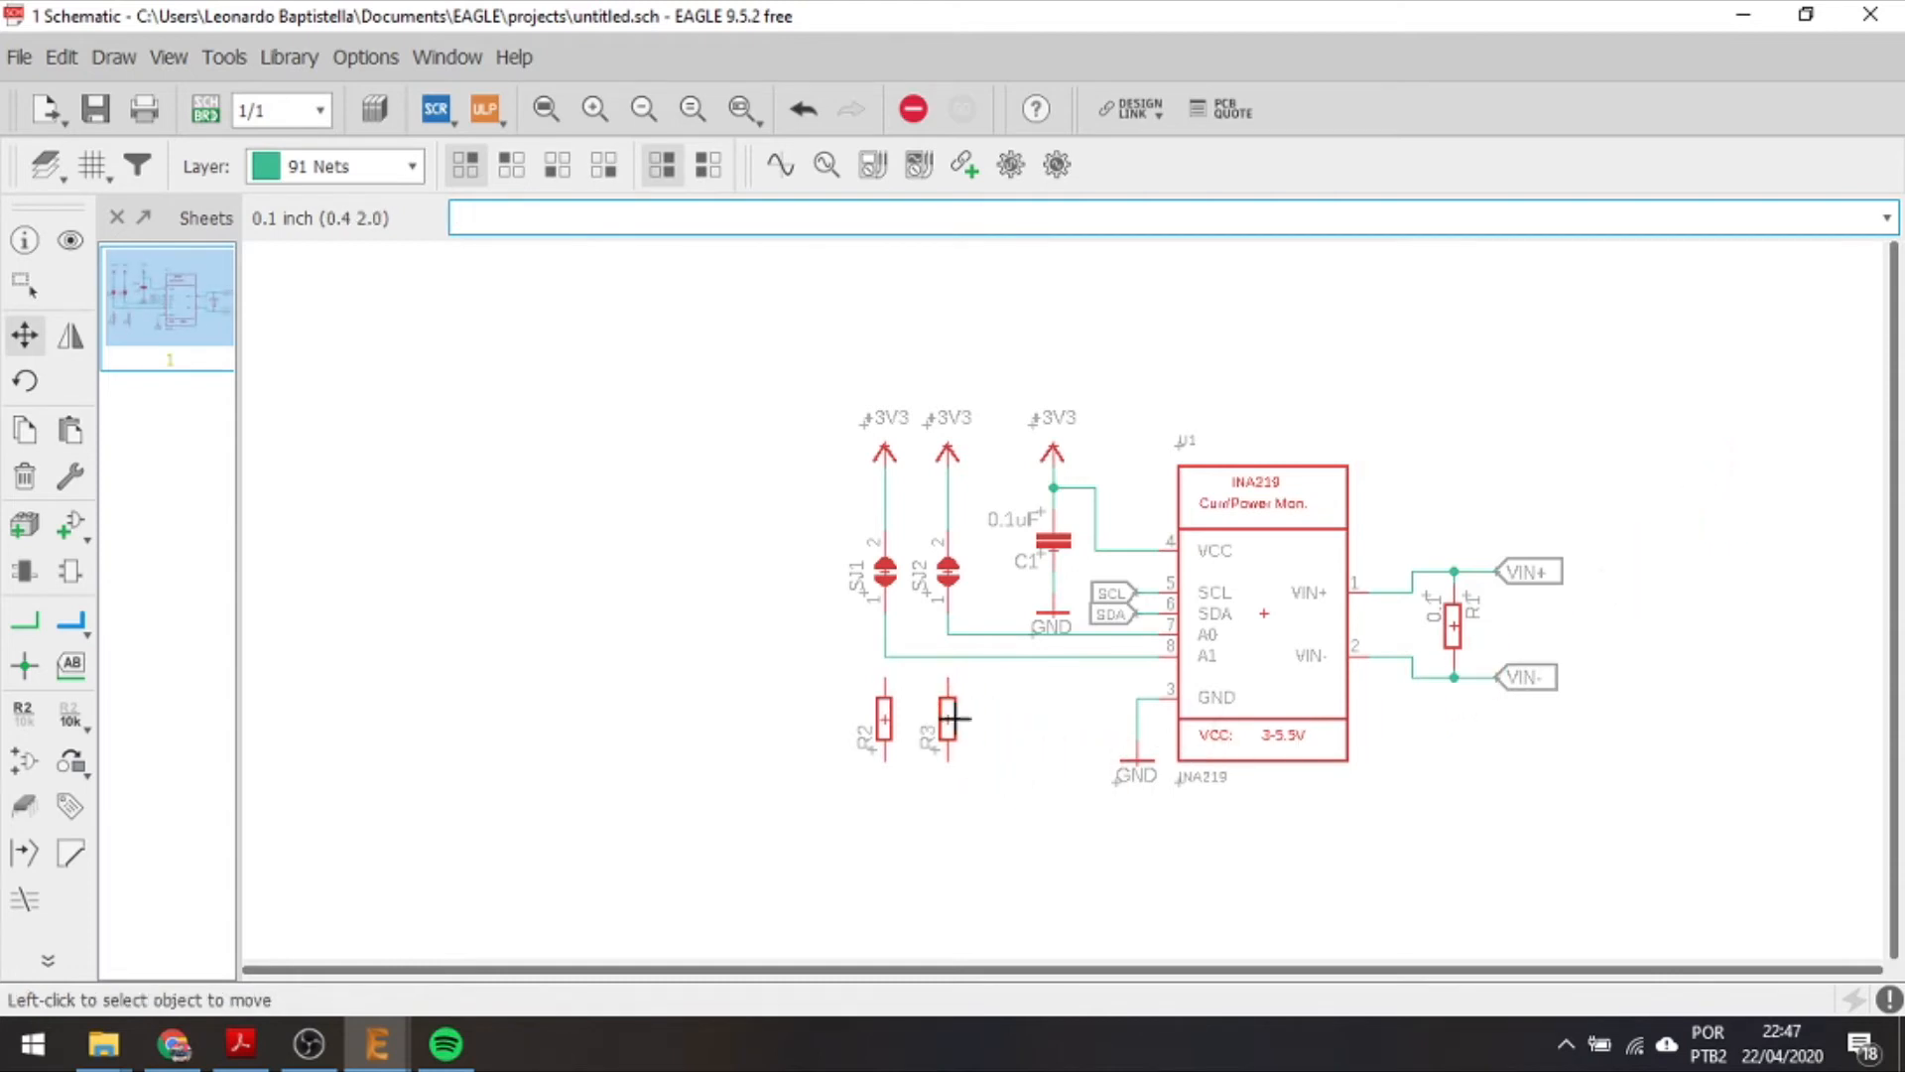
Wire the upper end of R2 to the A1 net and the upper end of R3 to the A0 net.
click(24, 620)
scroll(937, 687, up, 4)
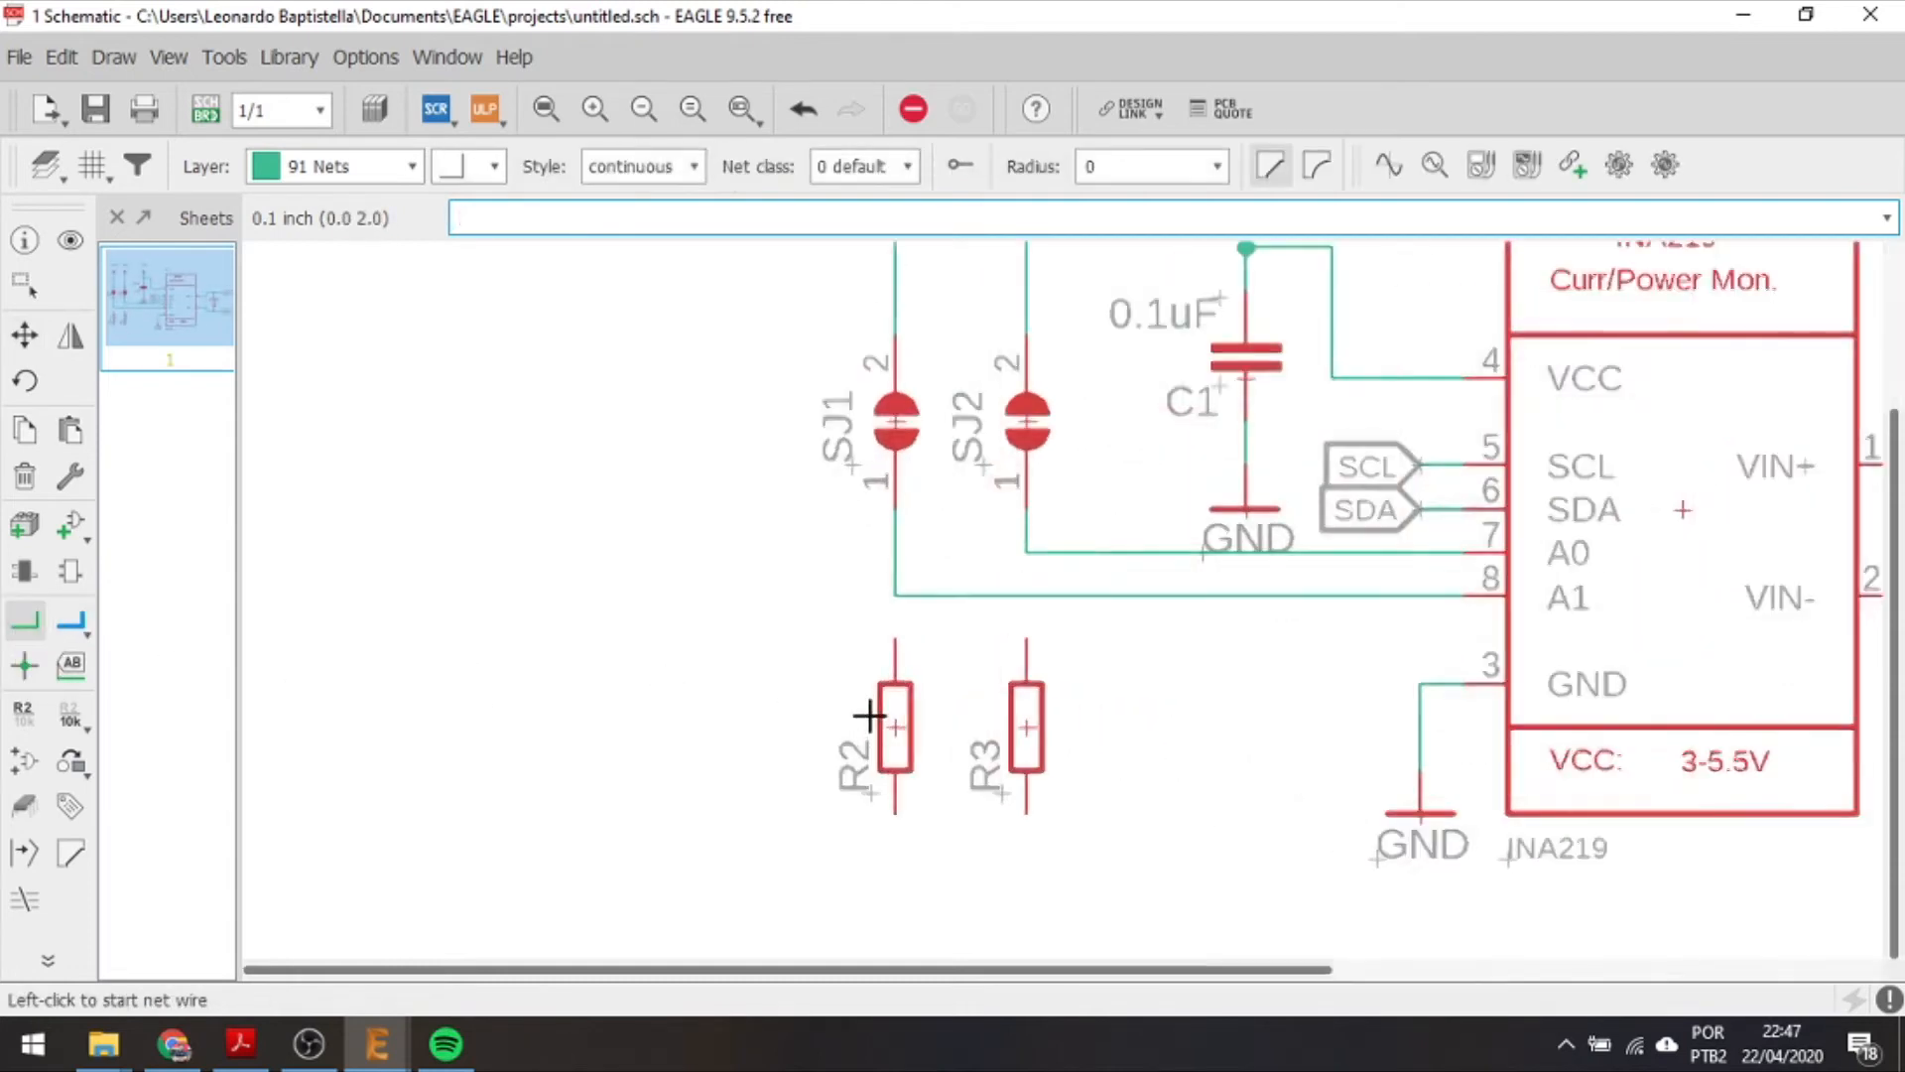
click(902, 627)
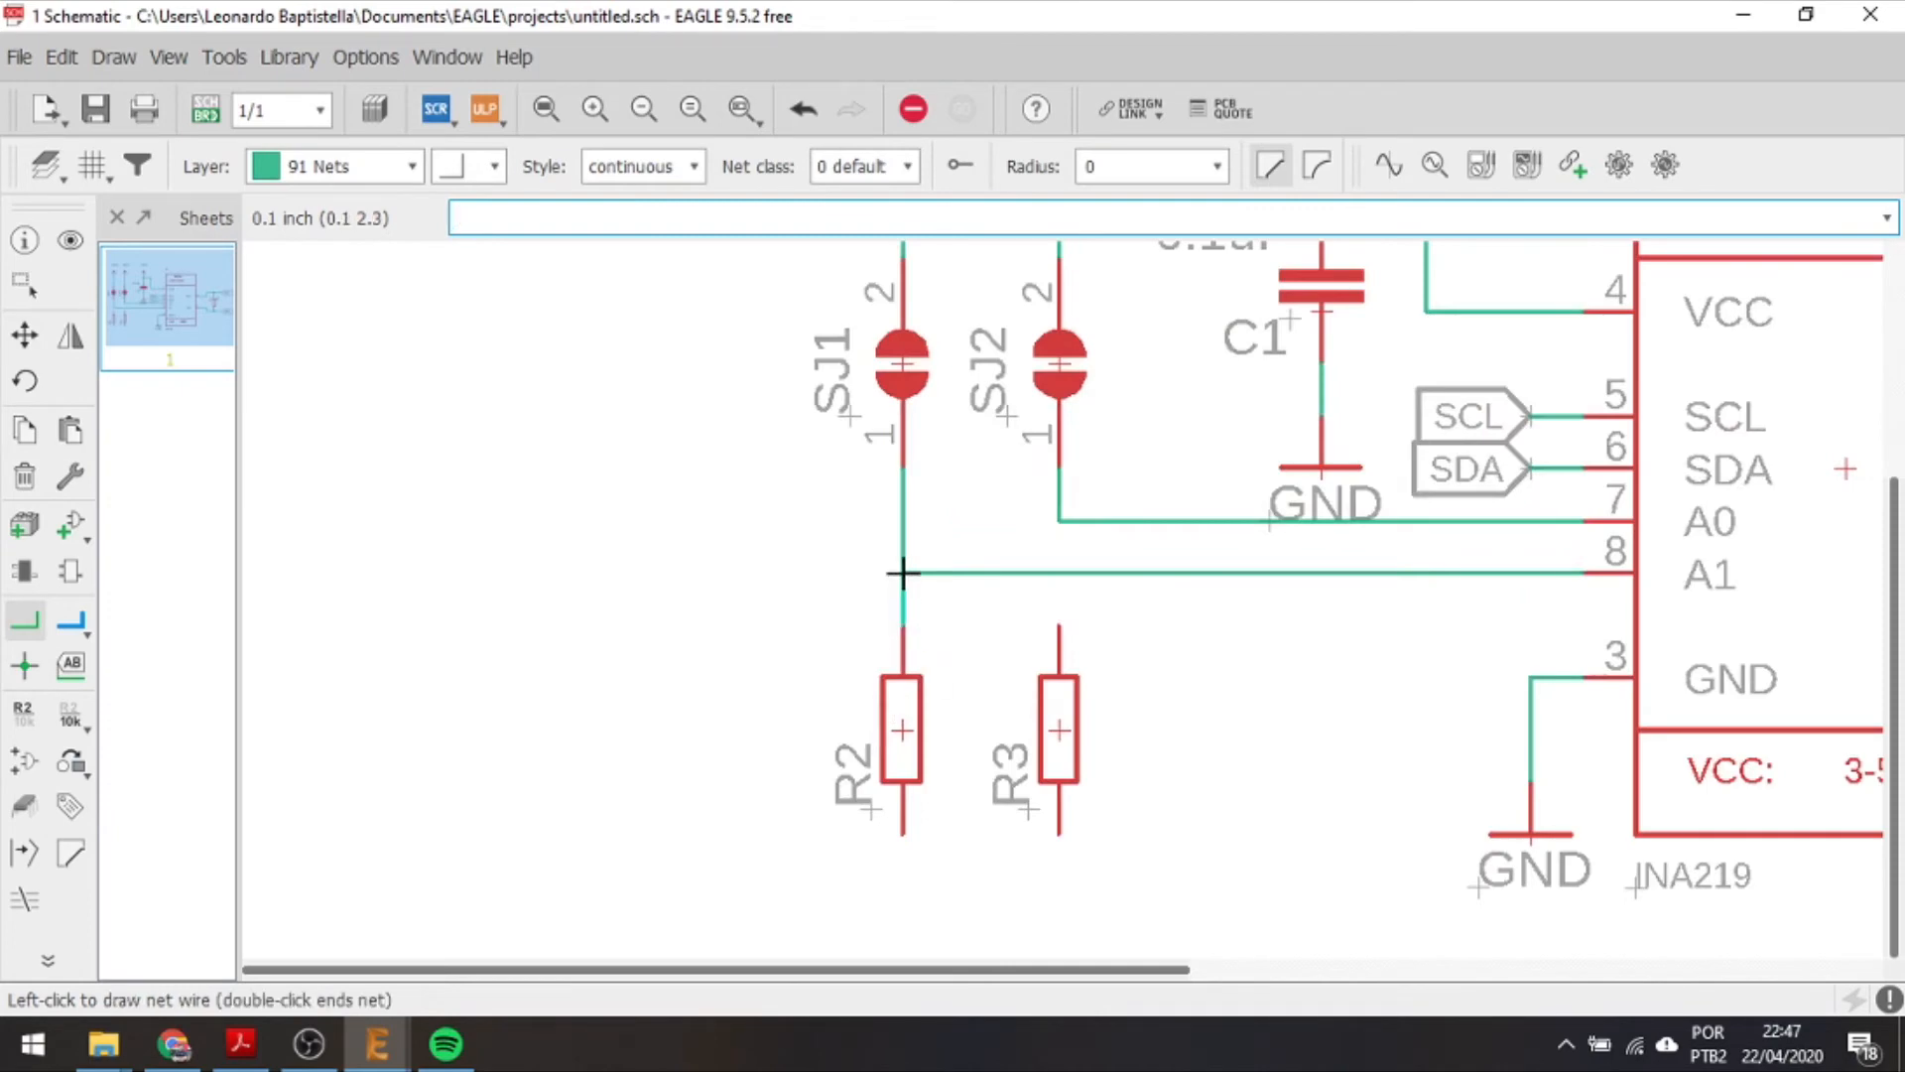
click(902, 573)
click(1047, 621)
click(1059, 519)
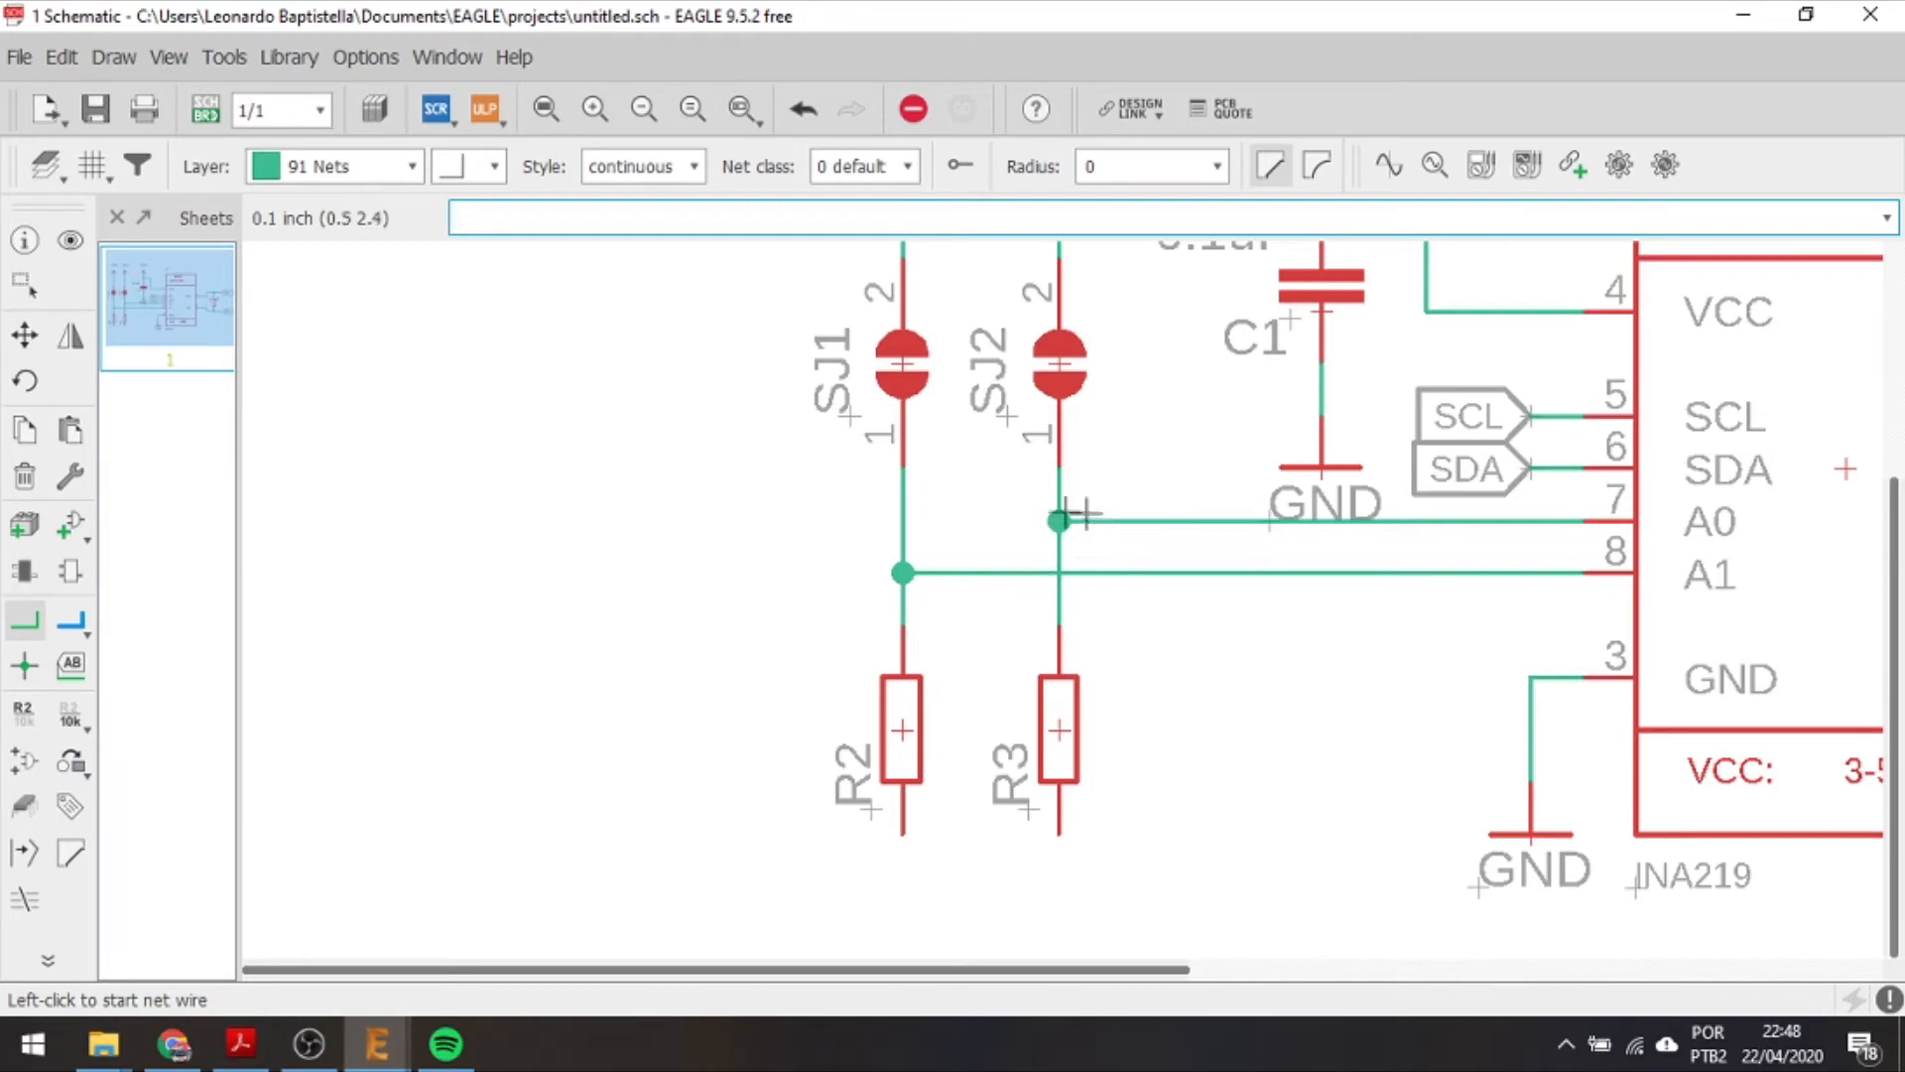
Copy the GND symbol of the INA219 and place one copy below each of the resistors R3 and R2.
scroll(1081, 536, down, 2)
scroll(1310, 711, down, 2)
scroll(1330, 744, up, 4)
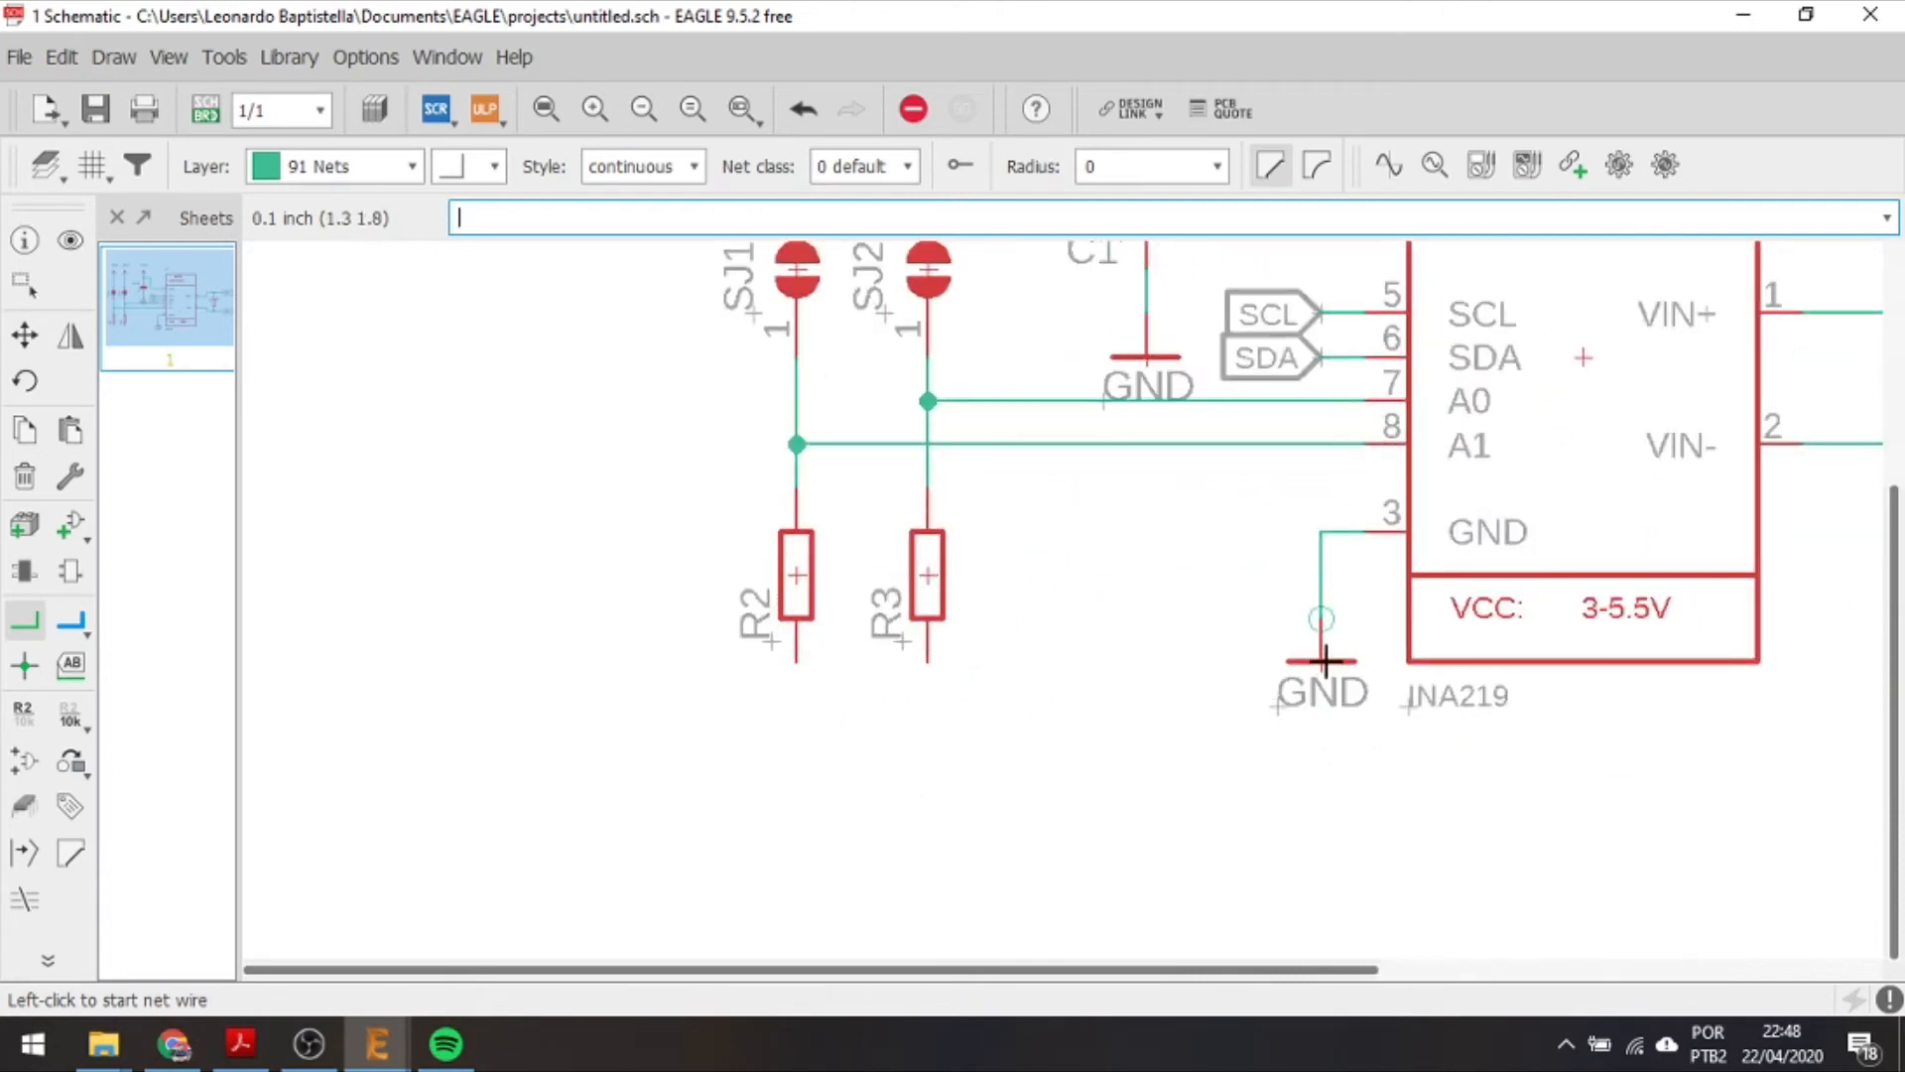
click(25, 335)
right_click(1319, 660)
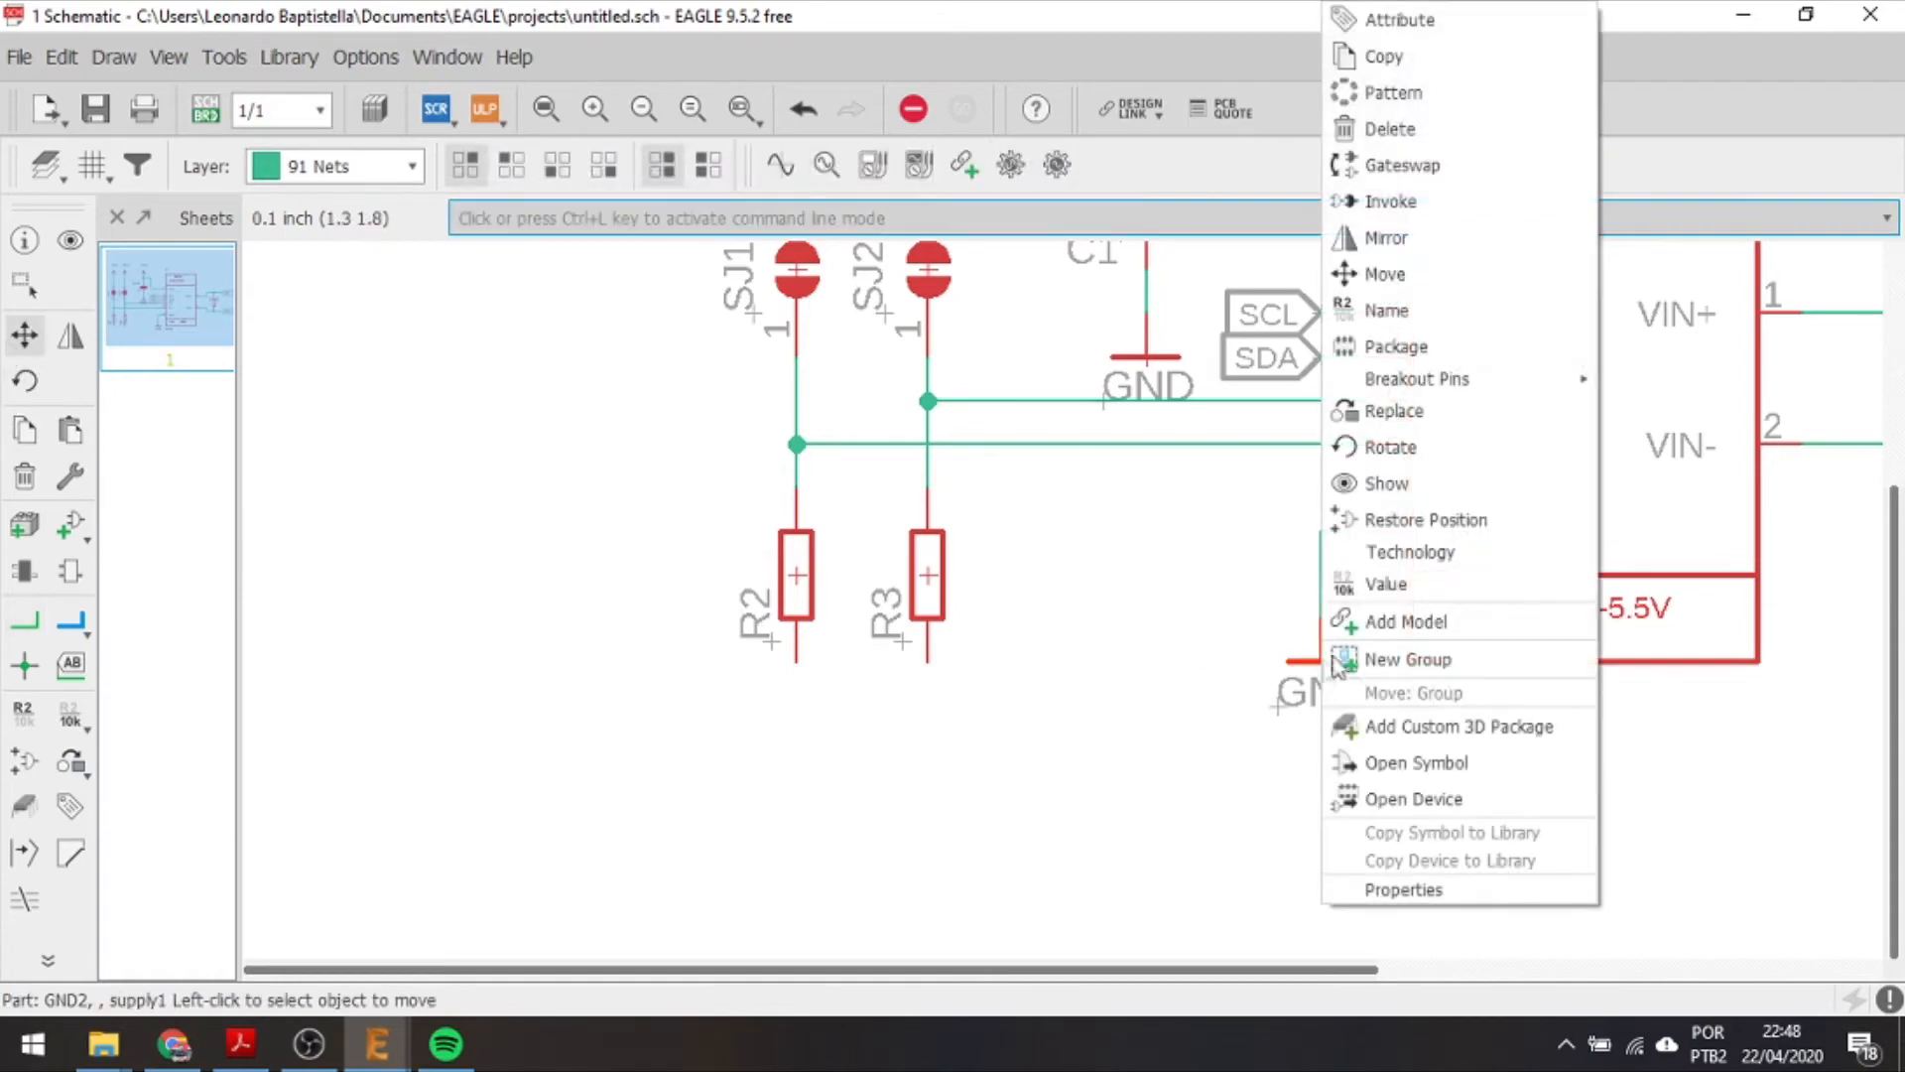
click(1362, 51)
click(923, 742)
click(913, 751)
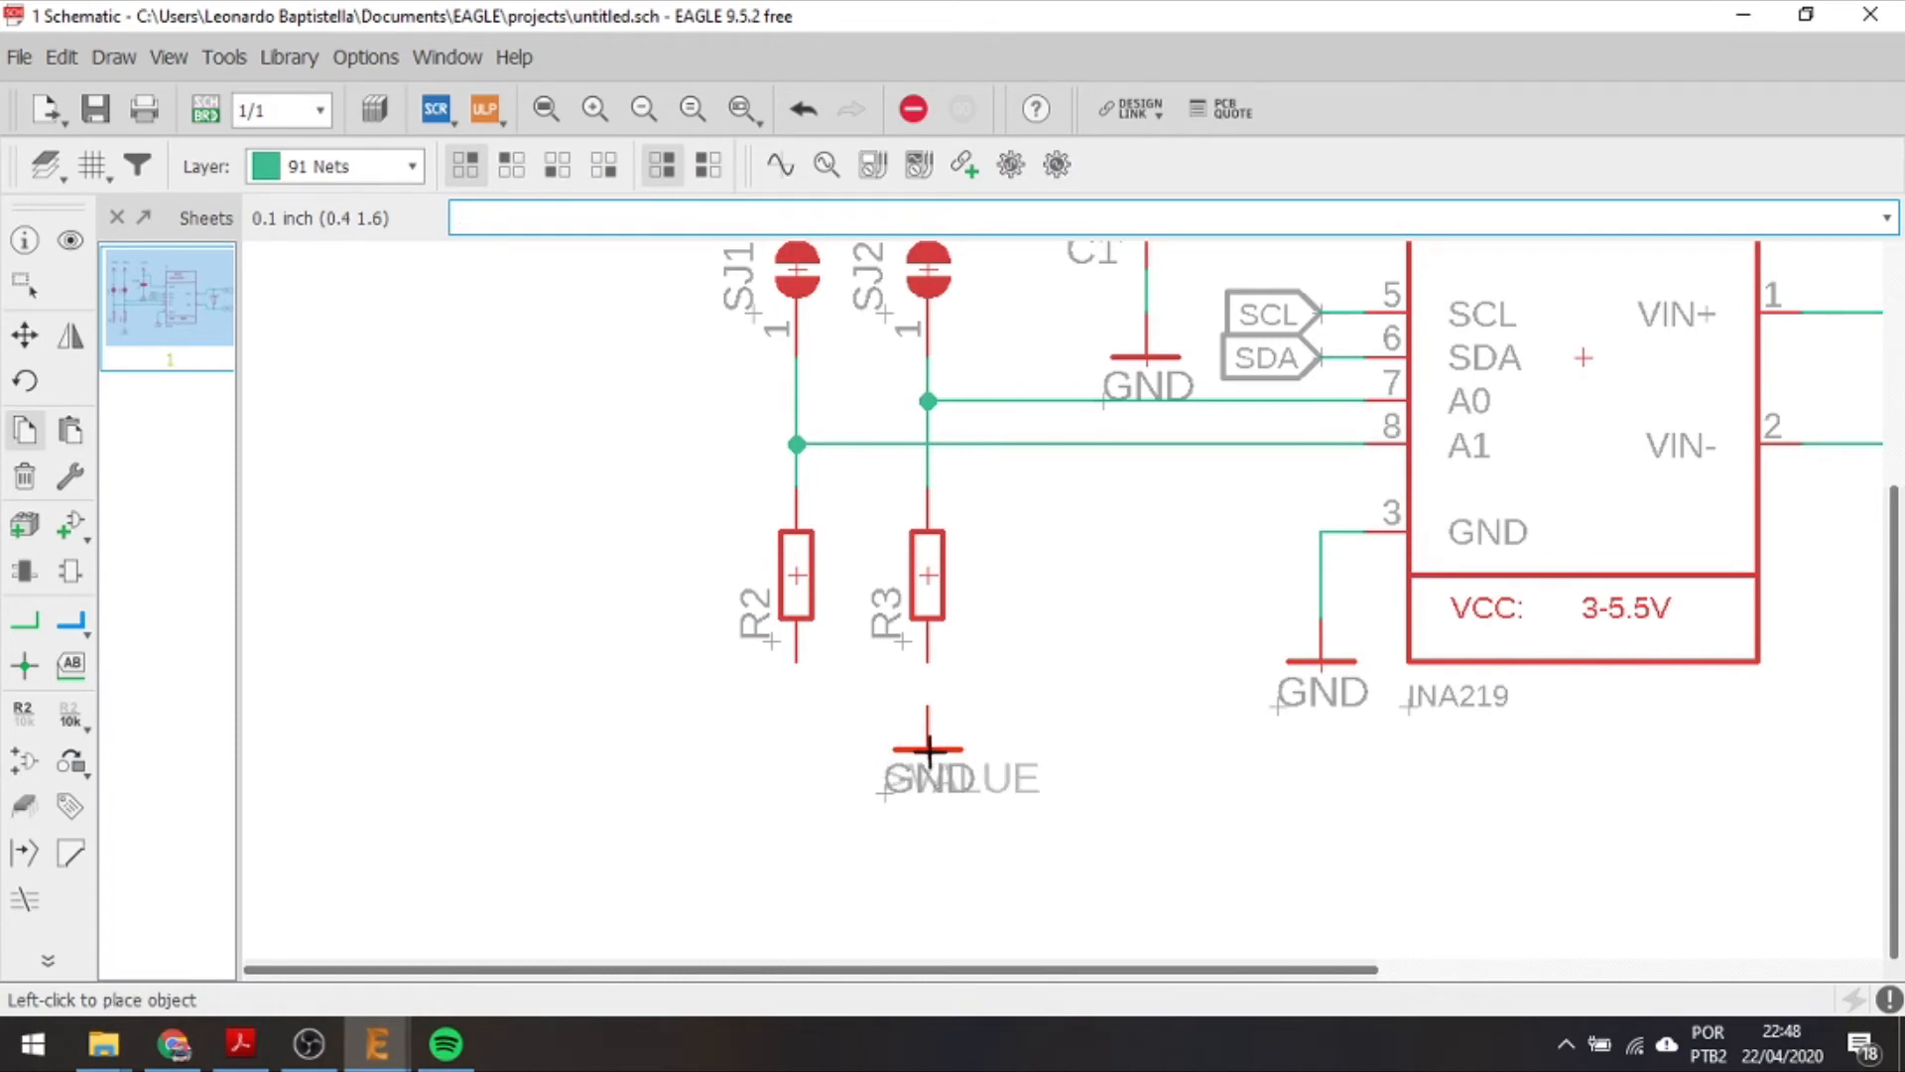
click(775, 756)
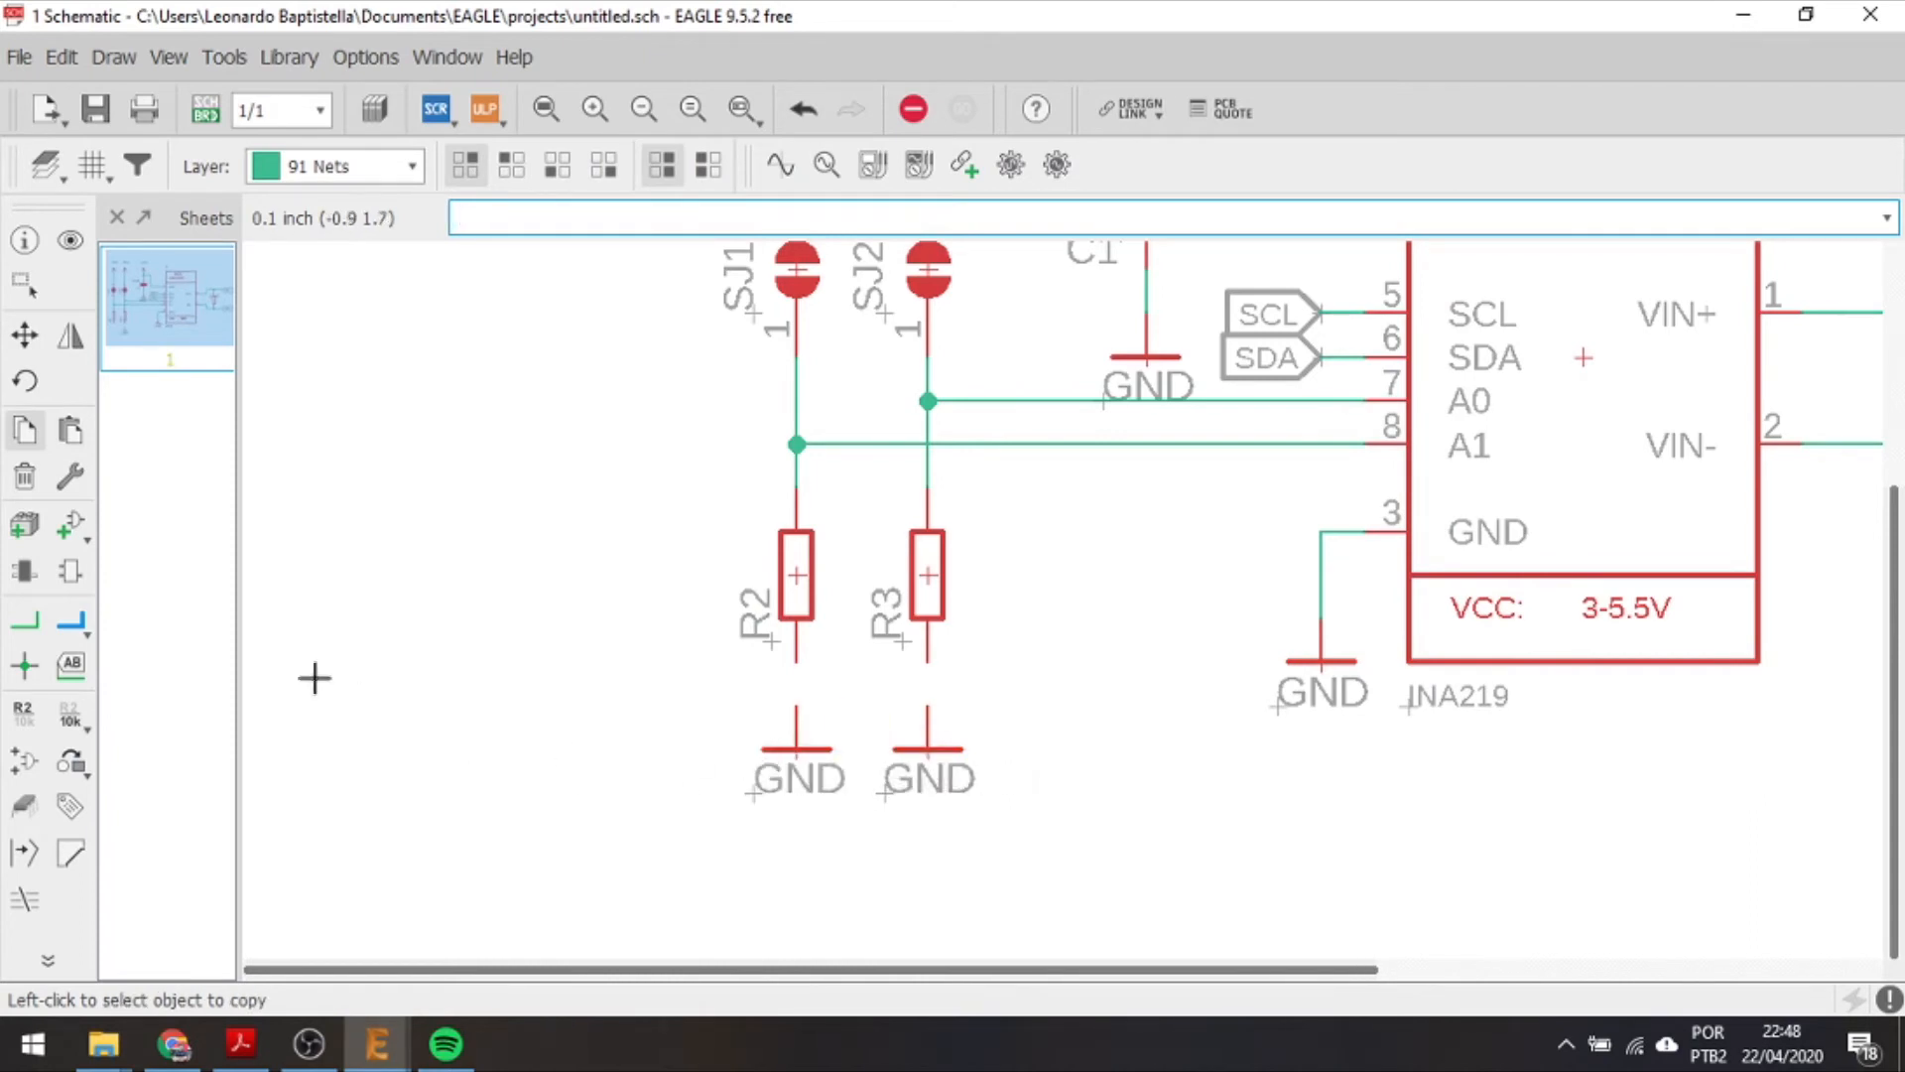
Connect the lower ends of R2 and R3 with nets to the GND symbols beneath them.
click(26, 622)
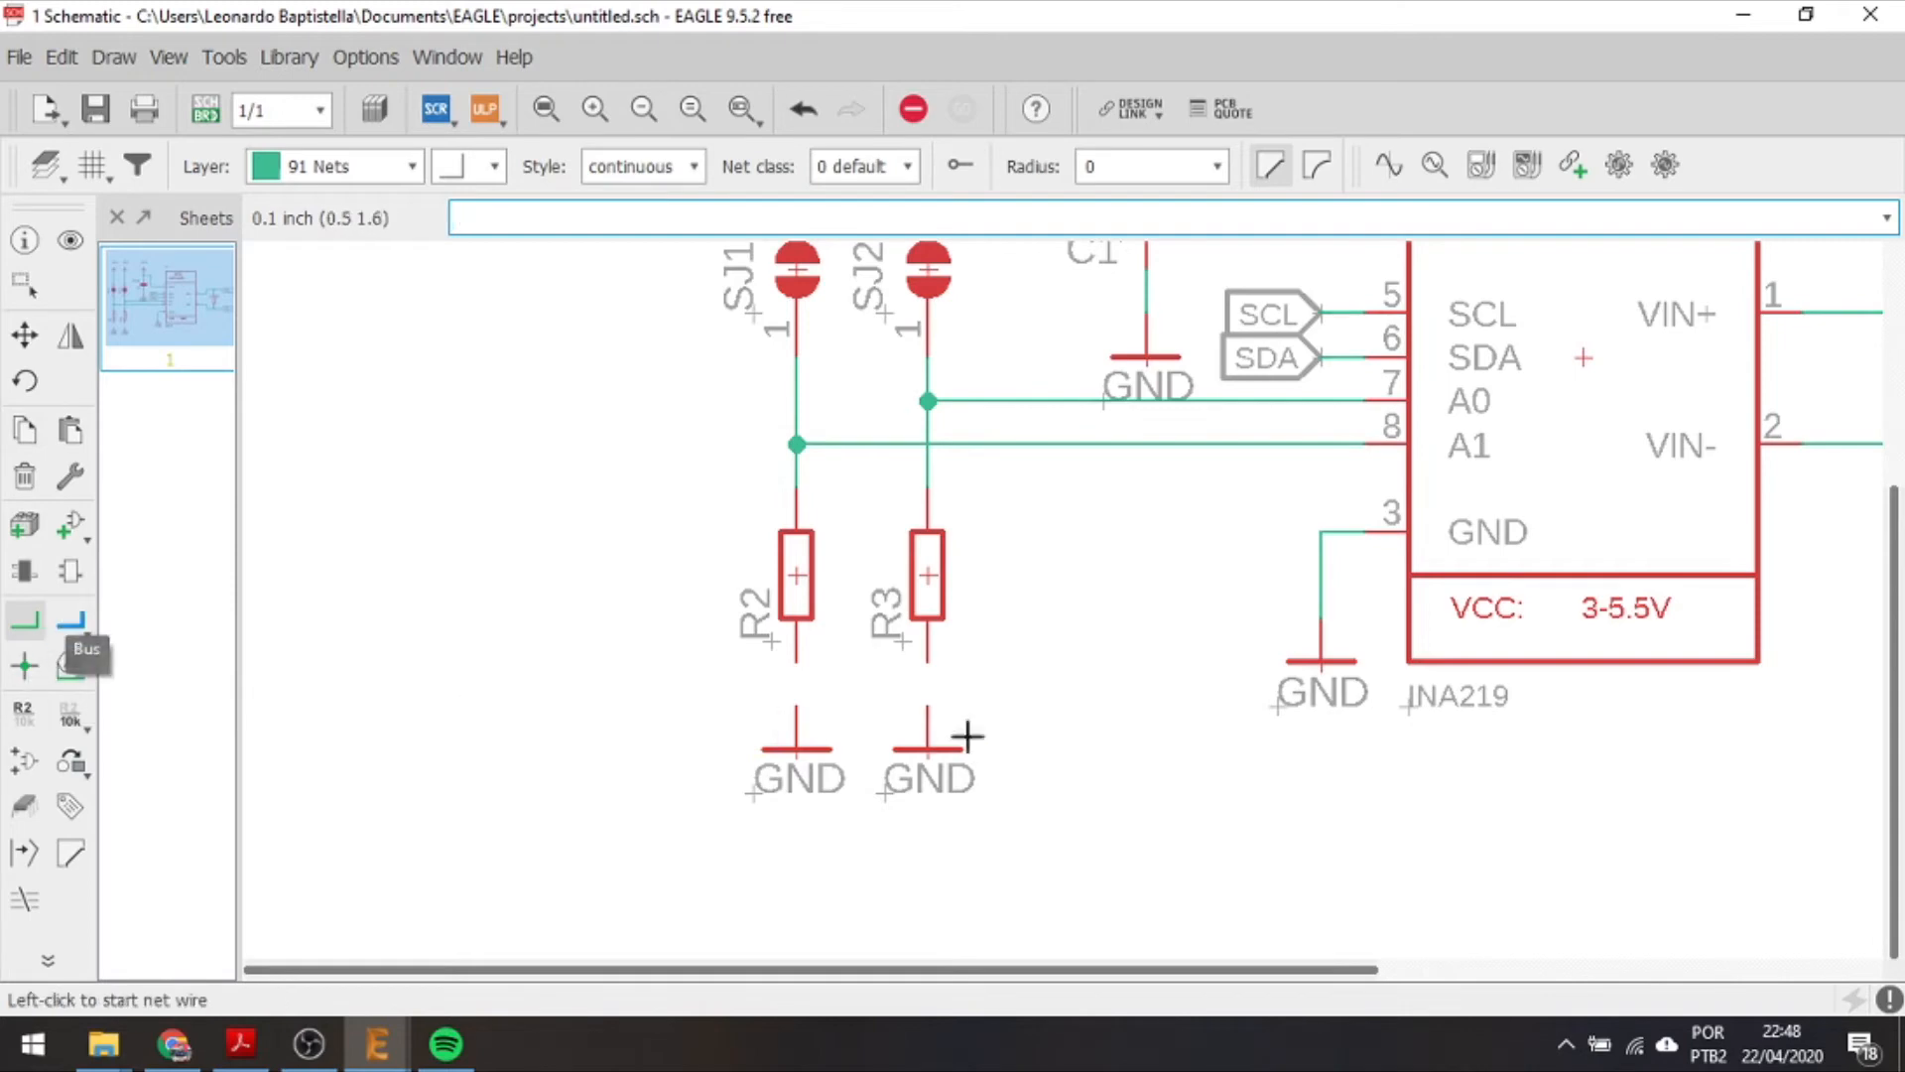
click(795, 660)
click(796, 707)
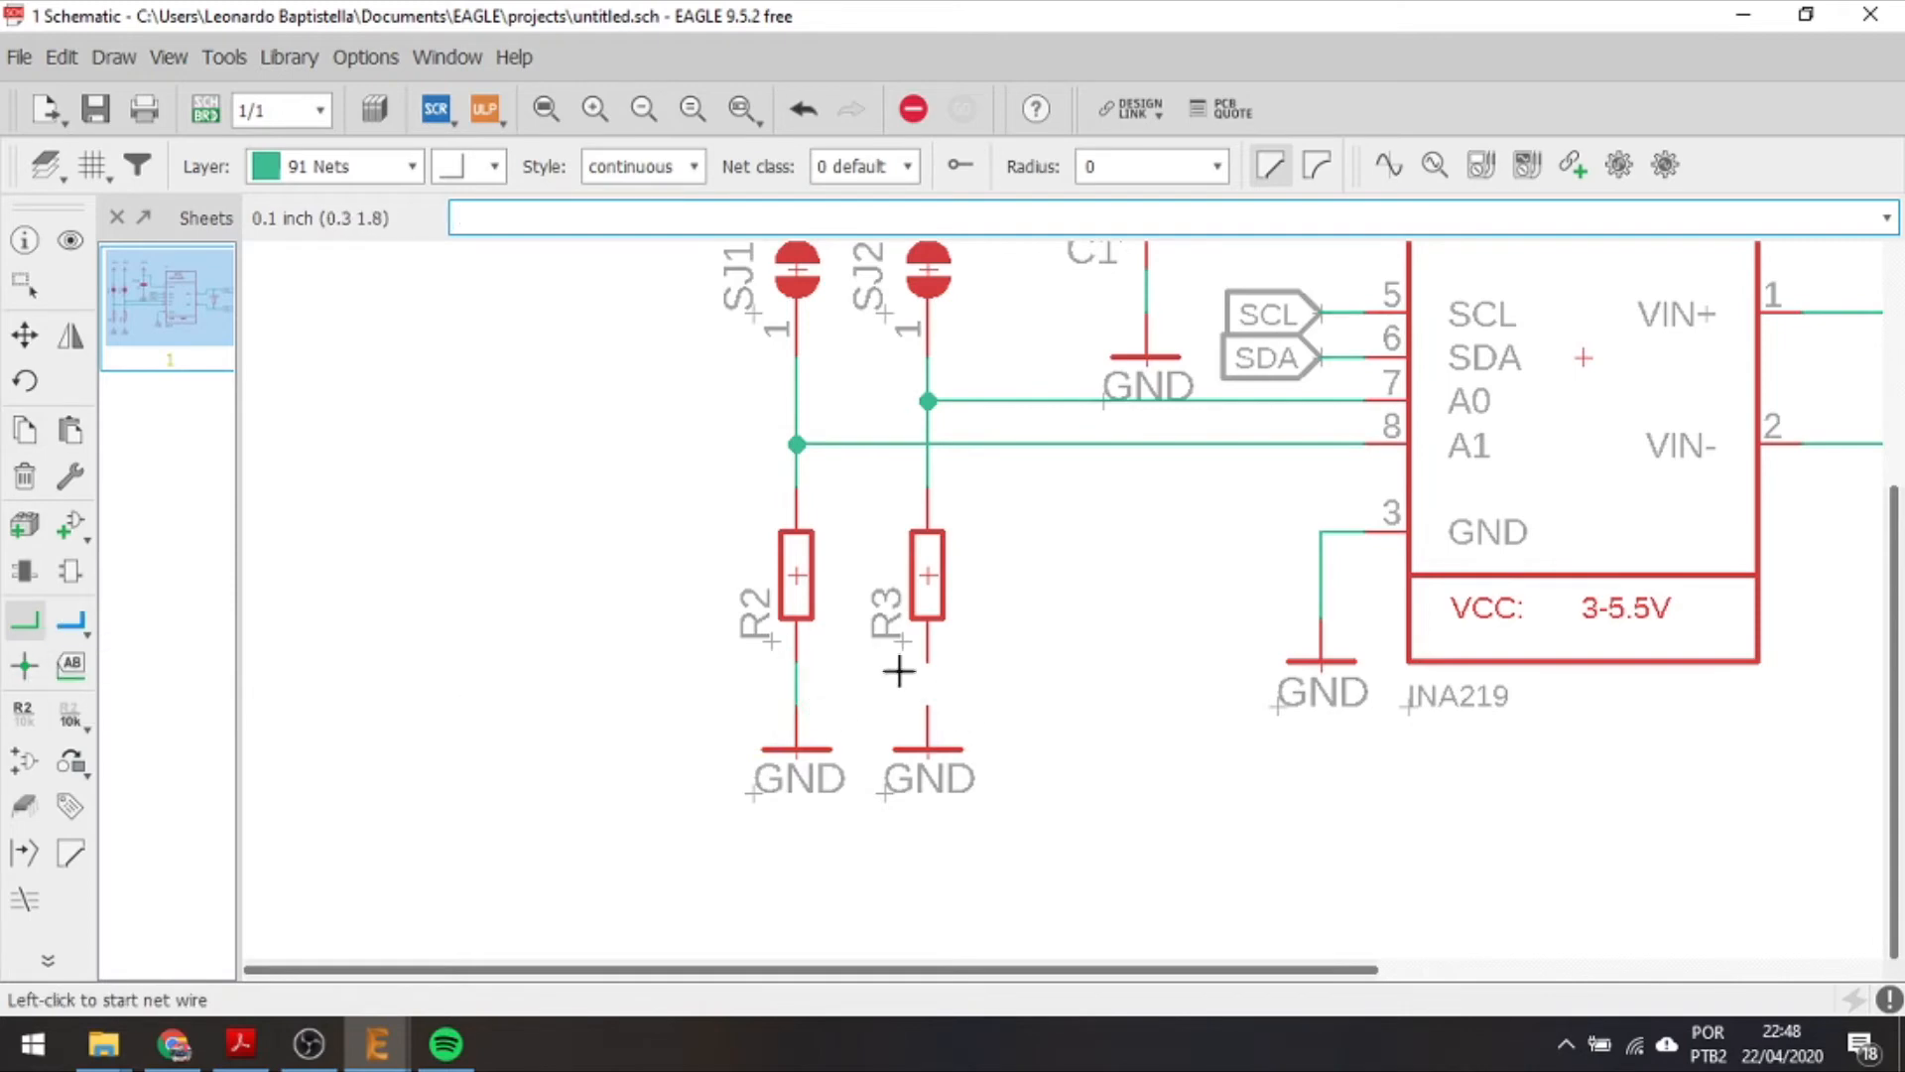
click(928, 660)
click(928, 707)
scroll(948, 685, down, 3)
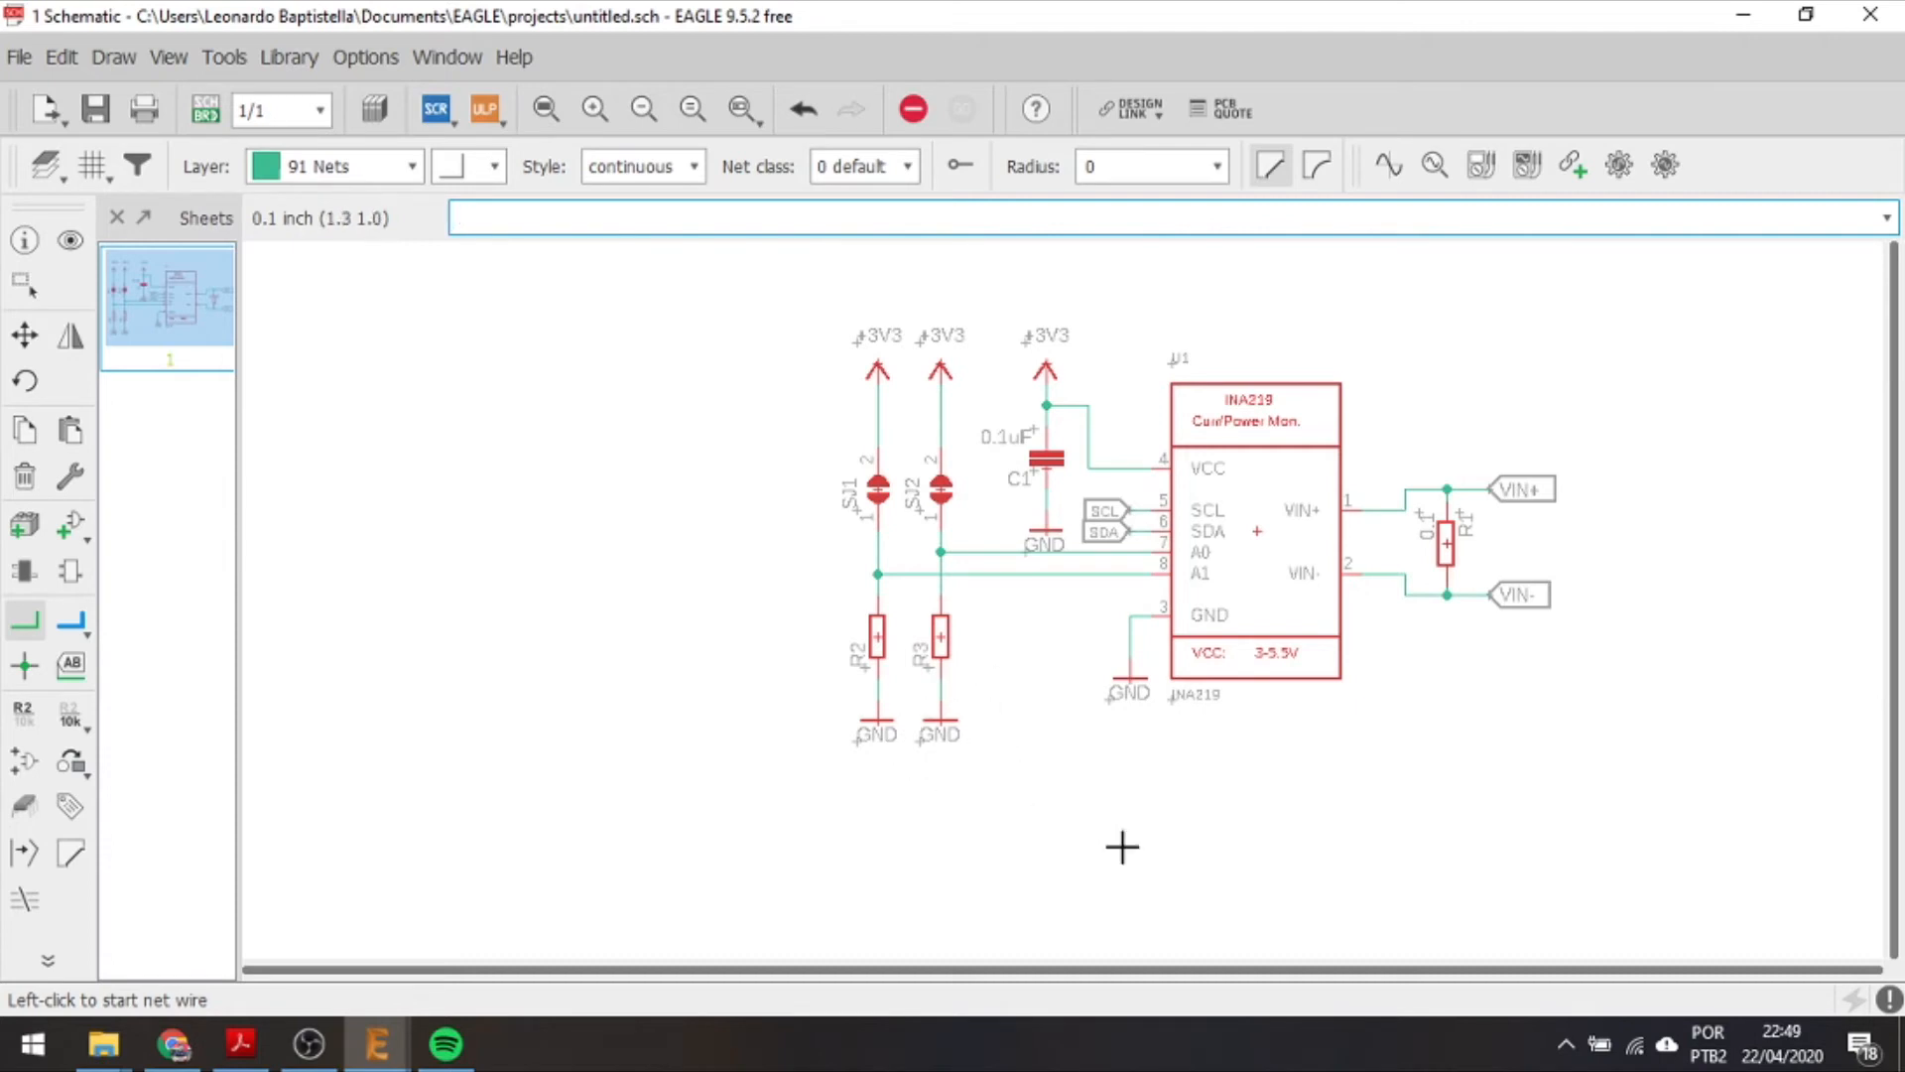
Tidy the layout beside the INA219 by moving jumpers SJ1 and SJ2 up and closer to capacitor C1.
click(24, 334)
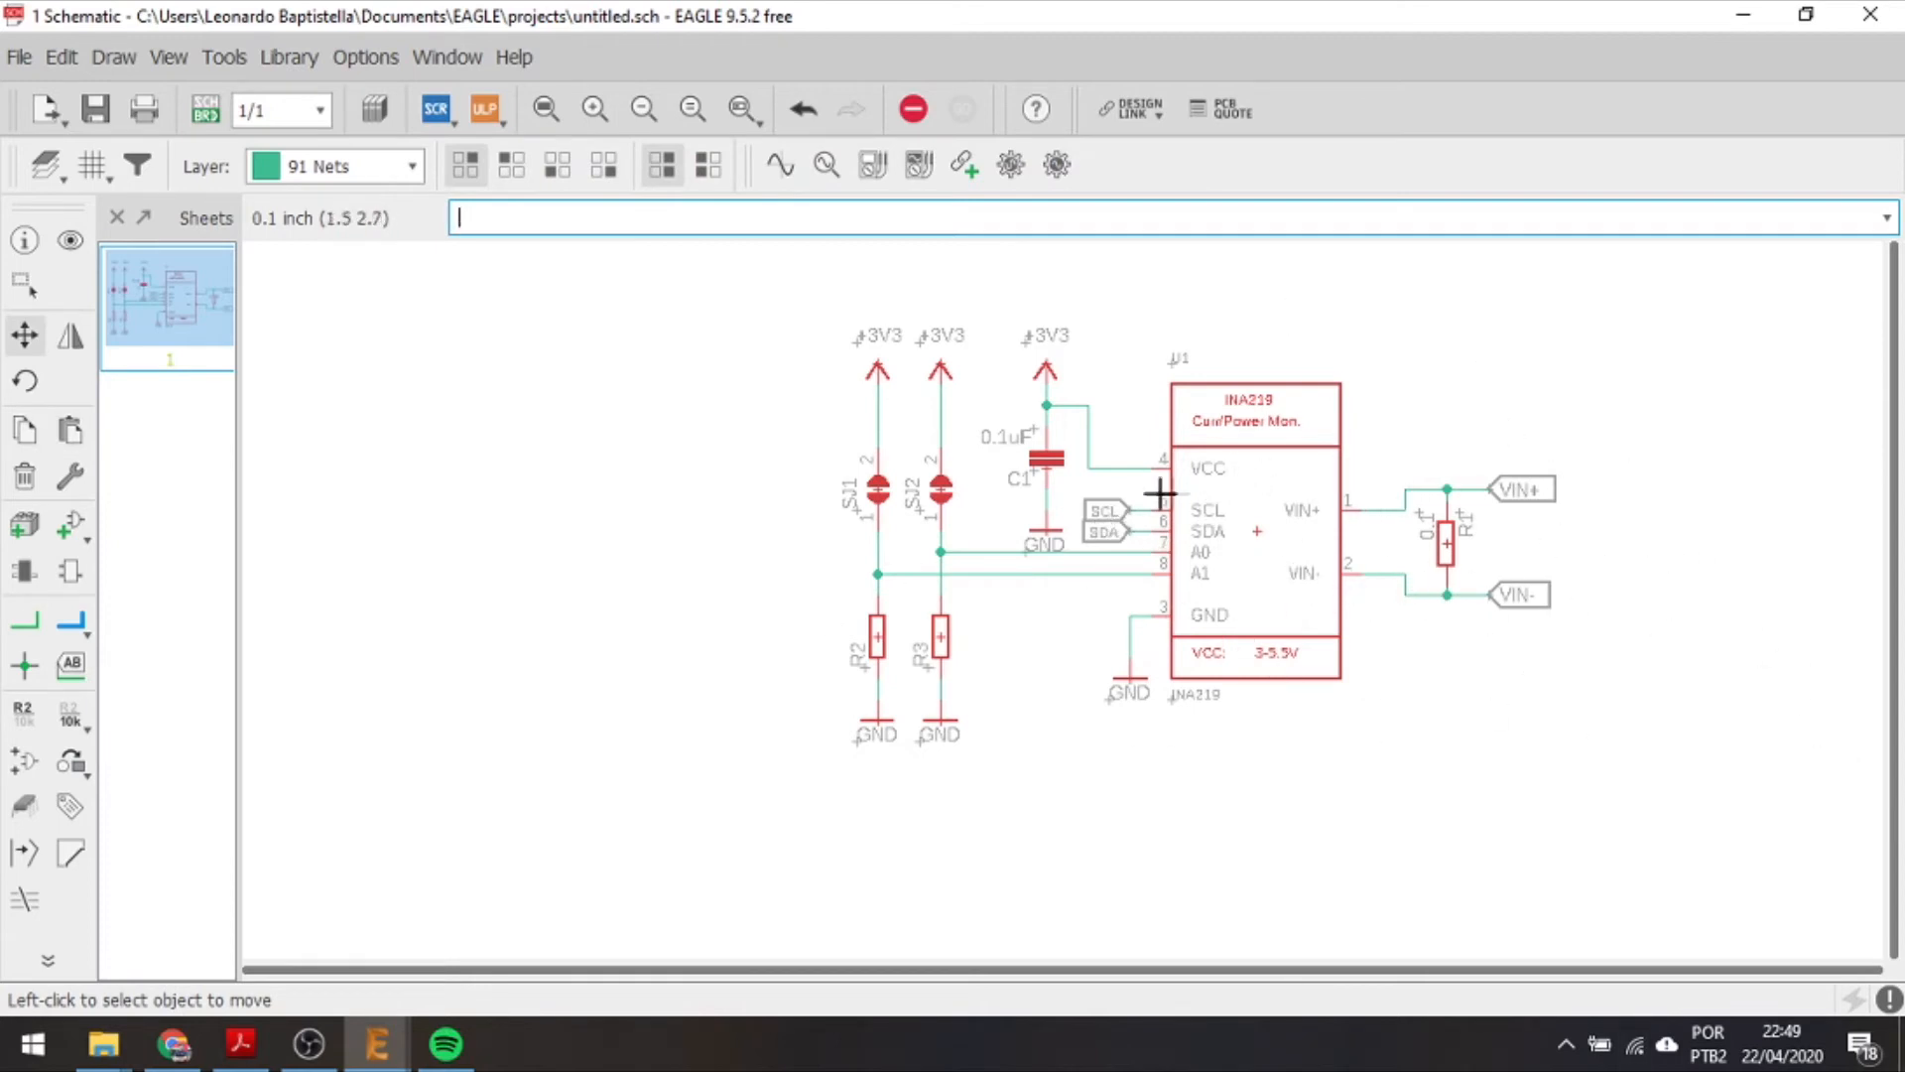
click(941, 488)
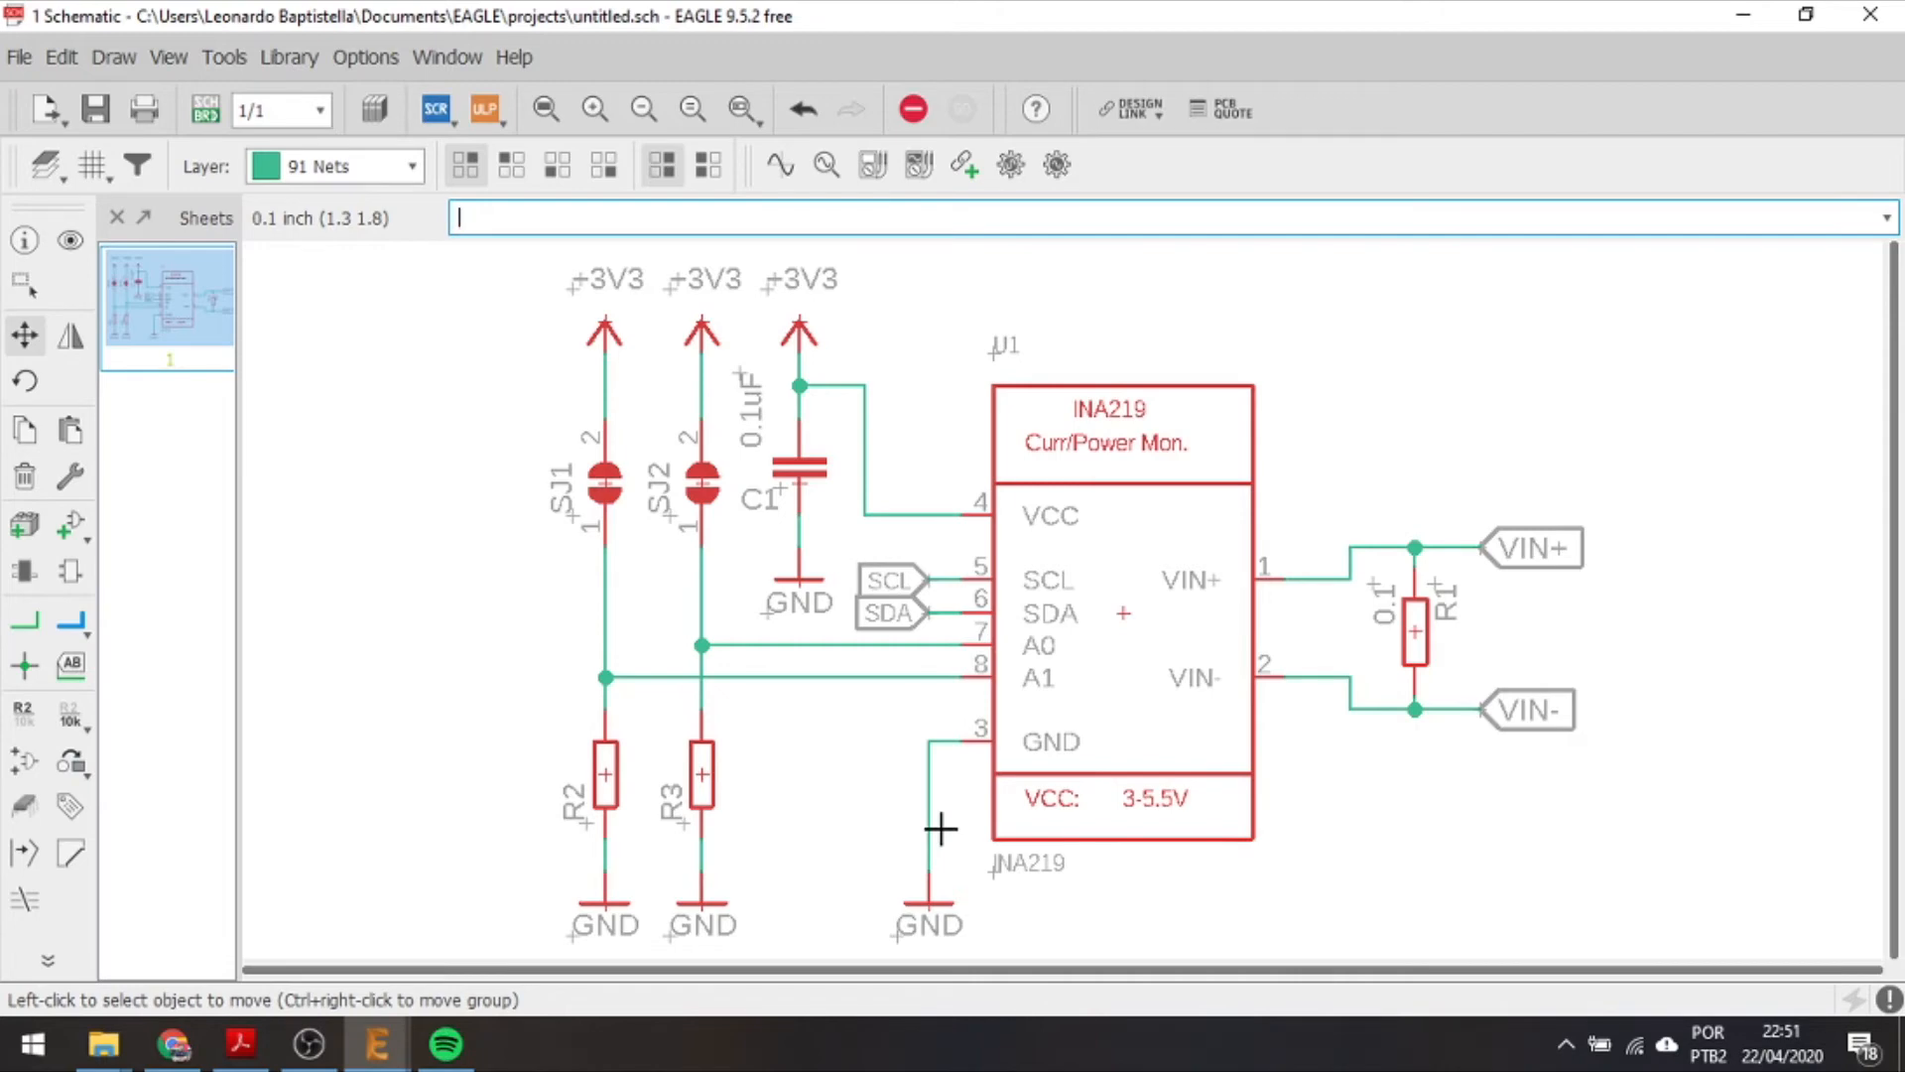
Save the schematic as INA219 in the Minicurso Eagle folder on the desktop.
click(103, 115)
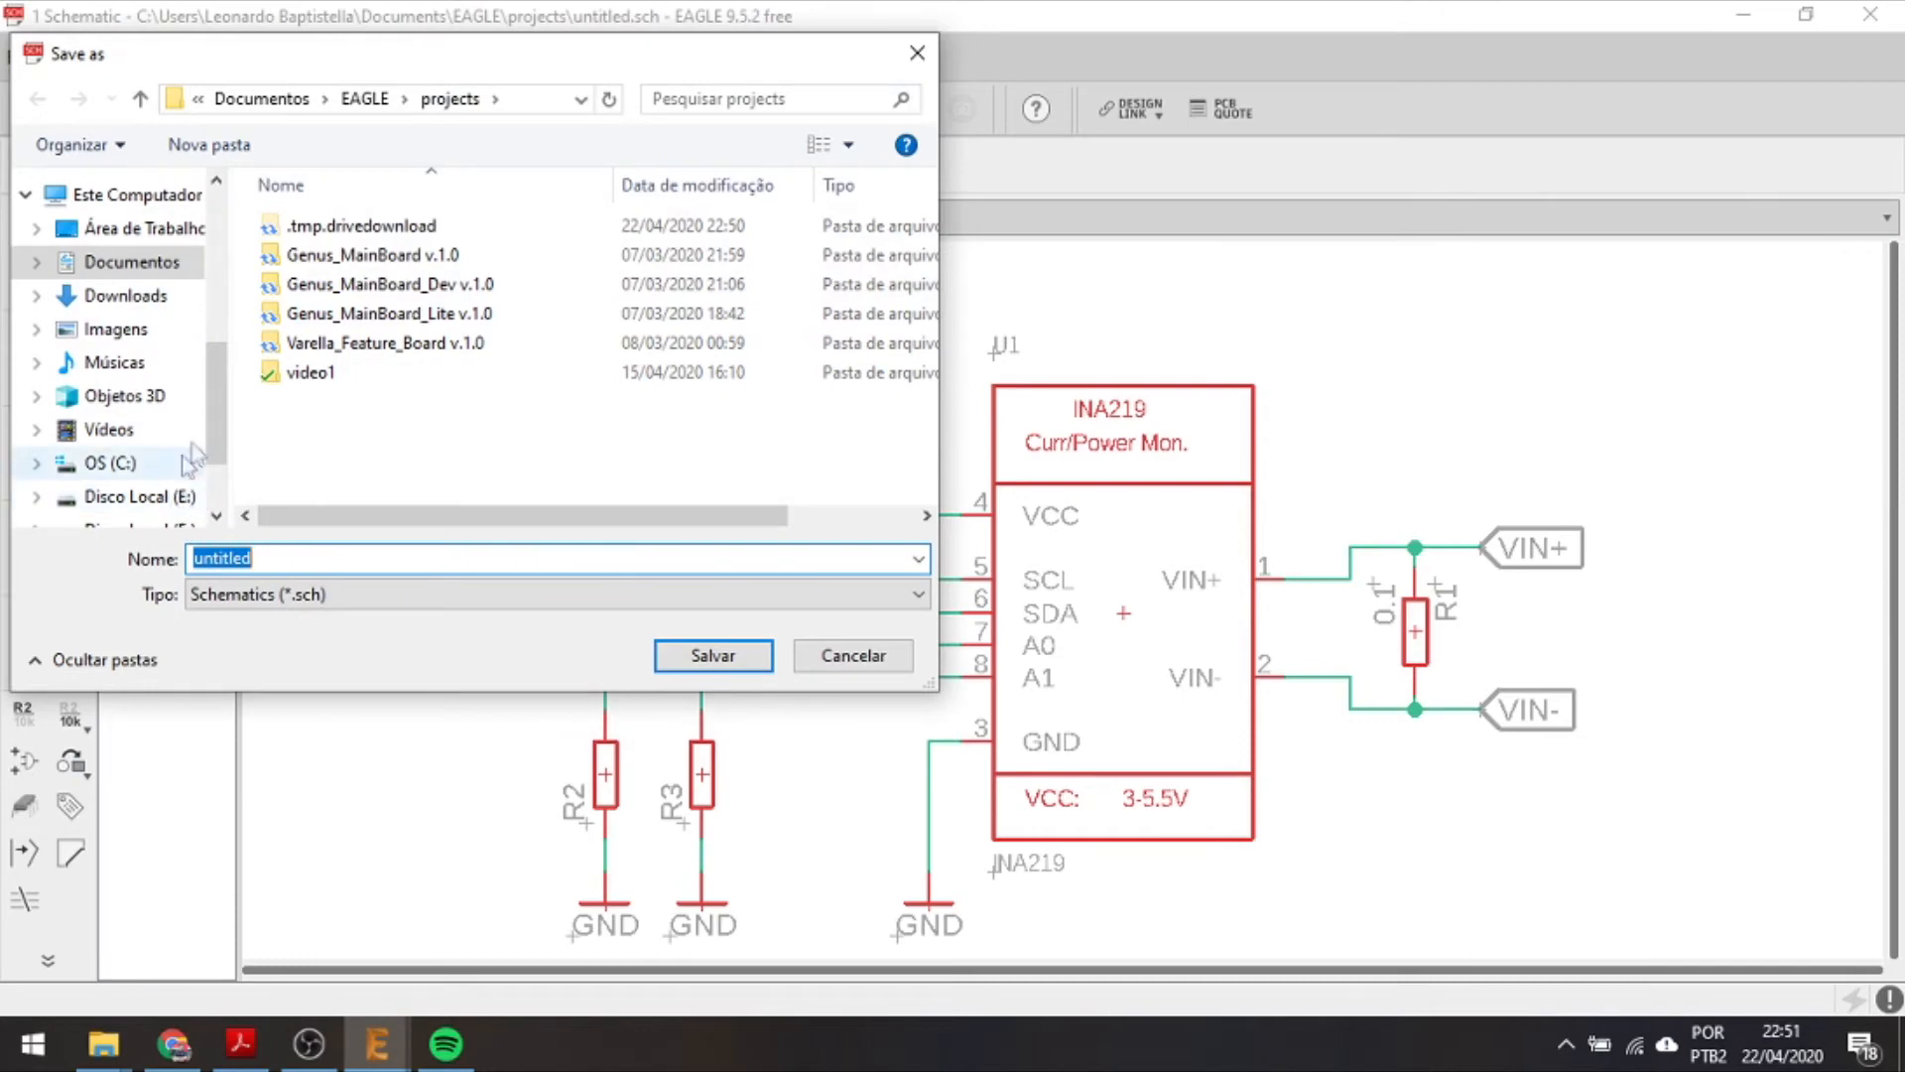
scroll(214, 448, down, 1)
scroll(149, 358, up, 2)
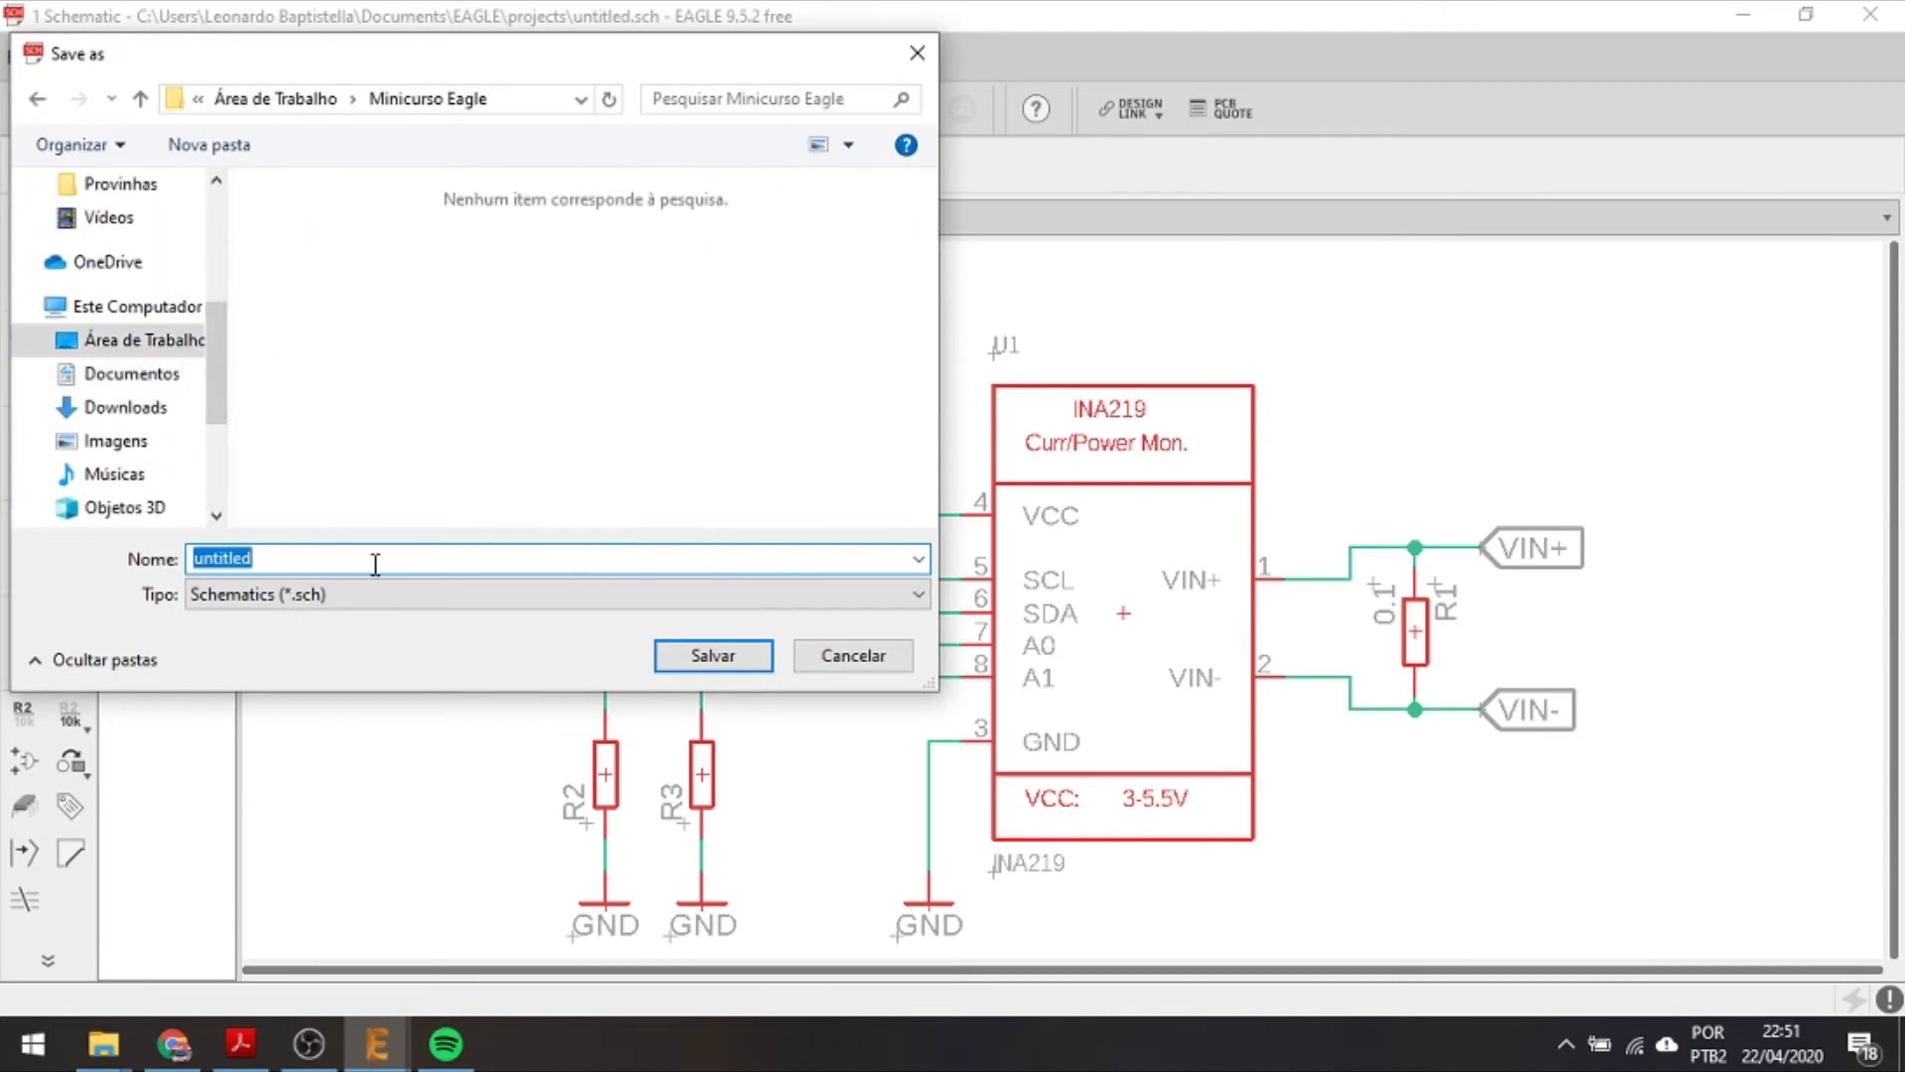
text(i)
key(BackSpace)
key(BackSpace)
text(INA219)
key(Return)
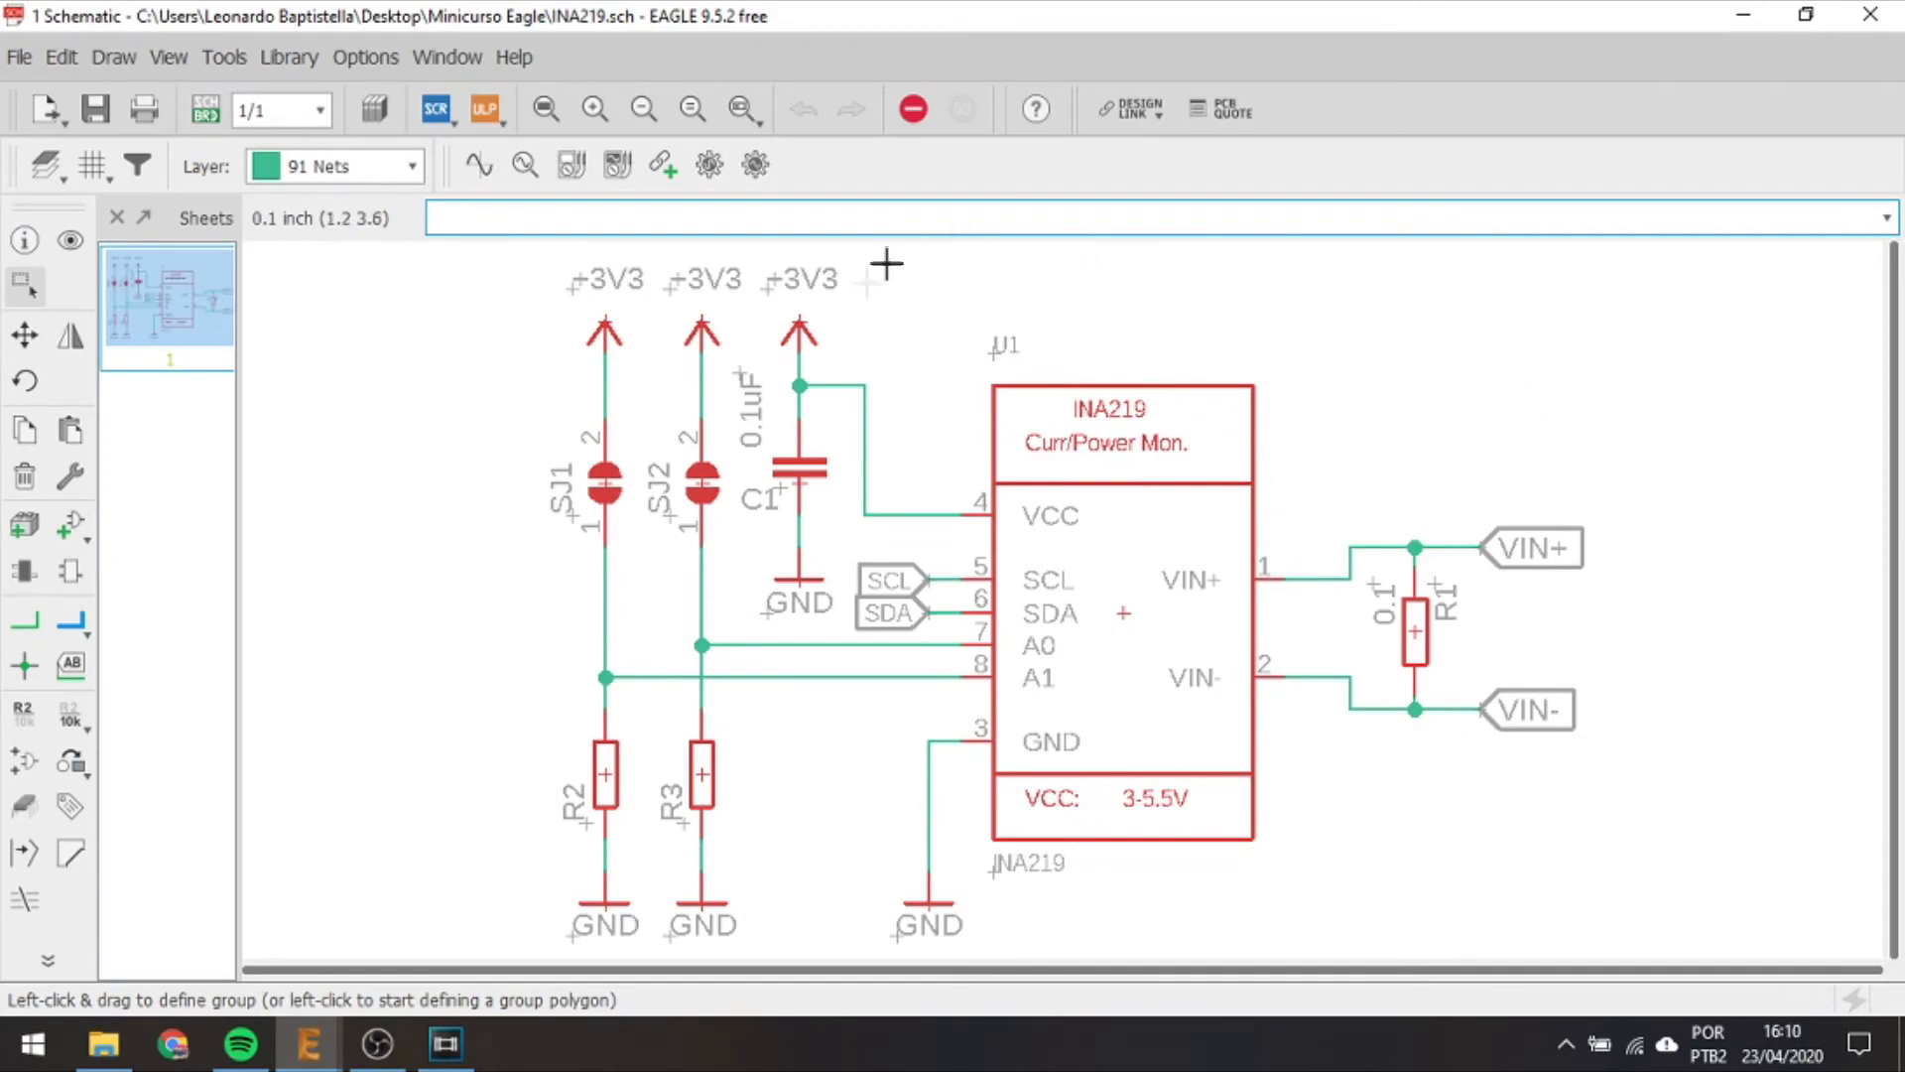
Switch to the board editor and create the INA219 board from the schematic.
click(203, 117)
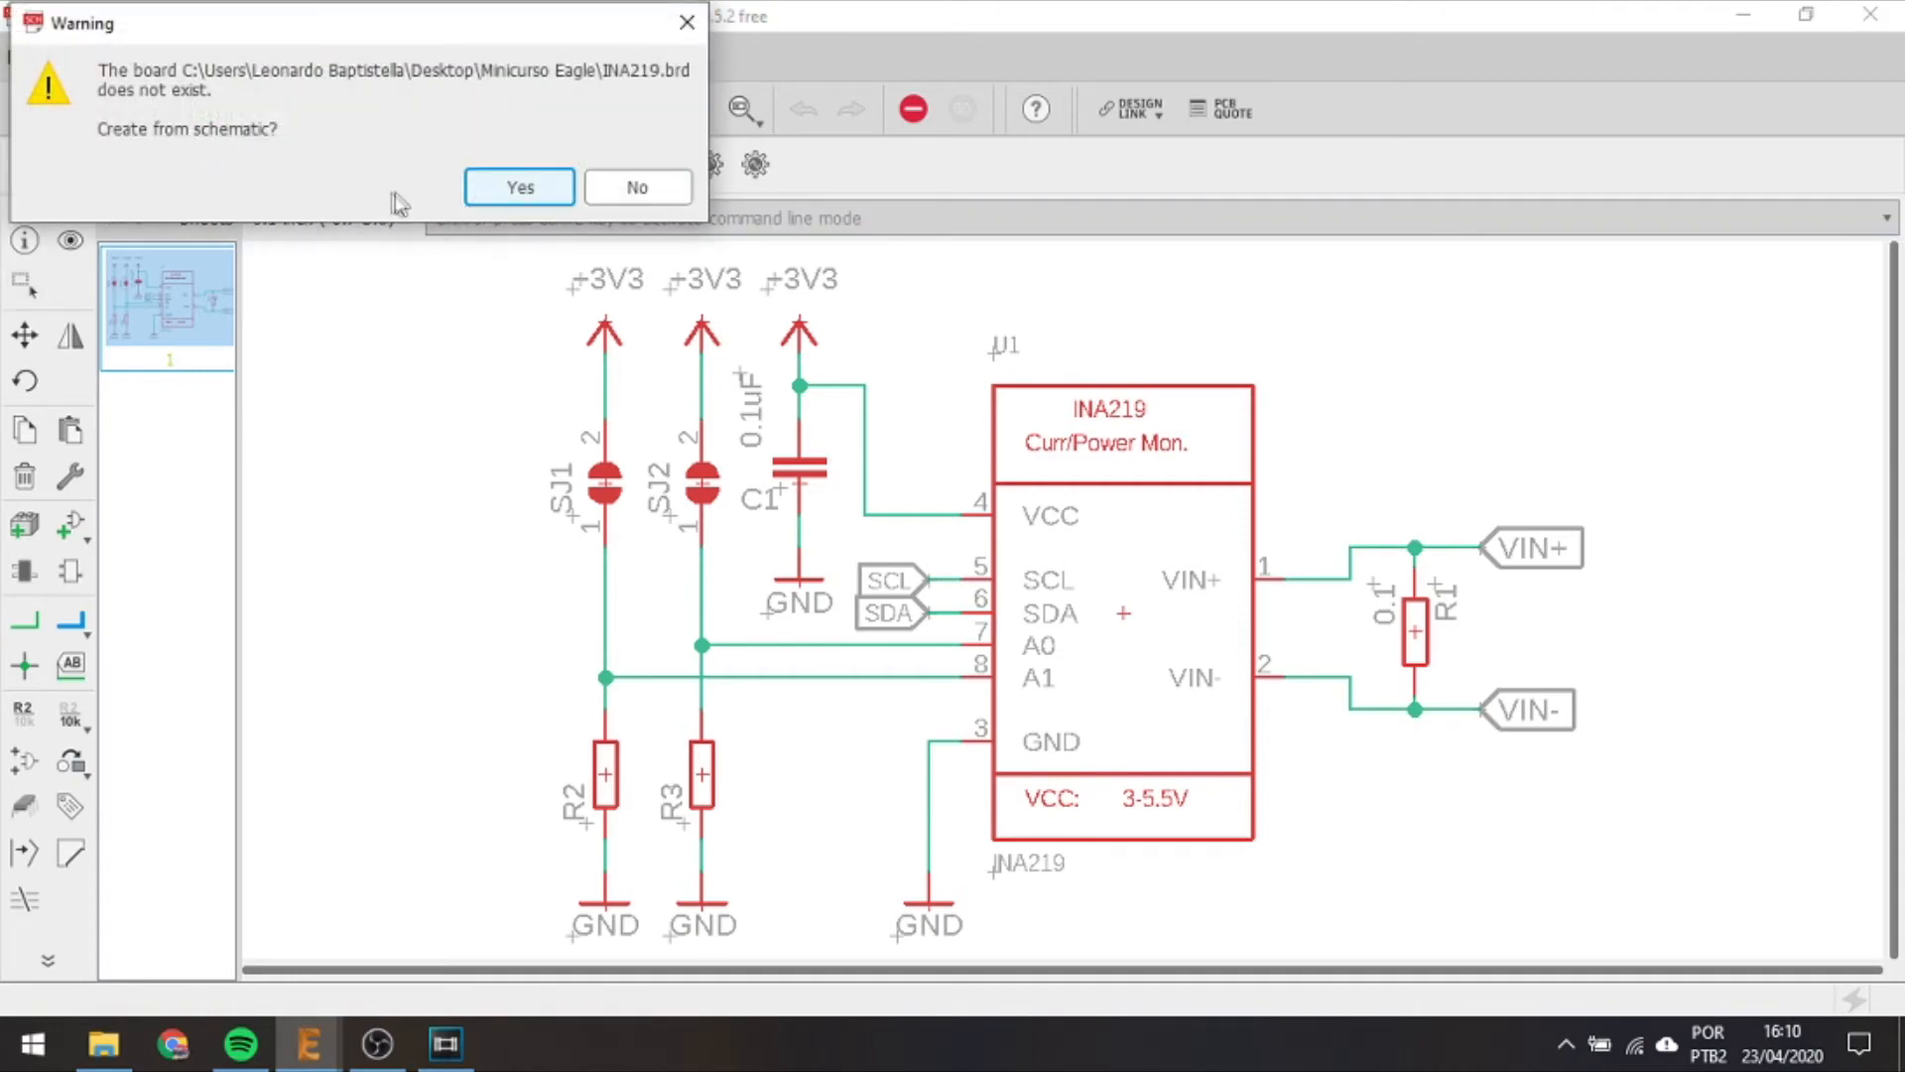
click(486, 190)
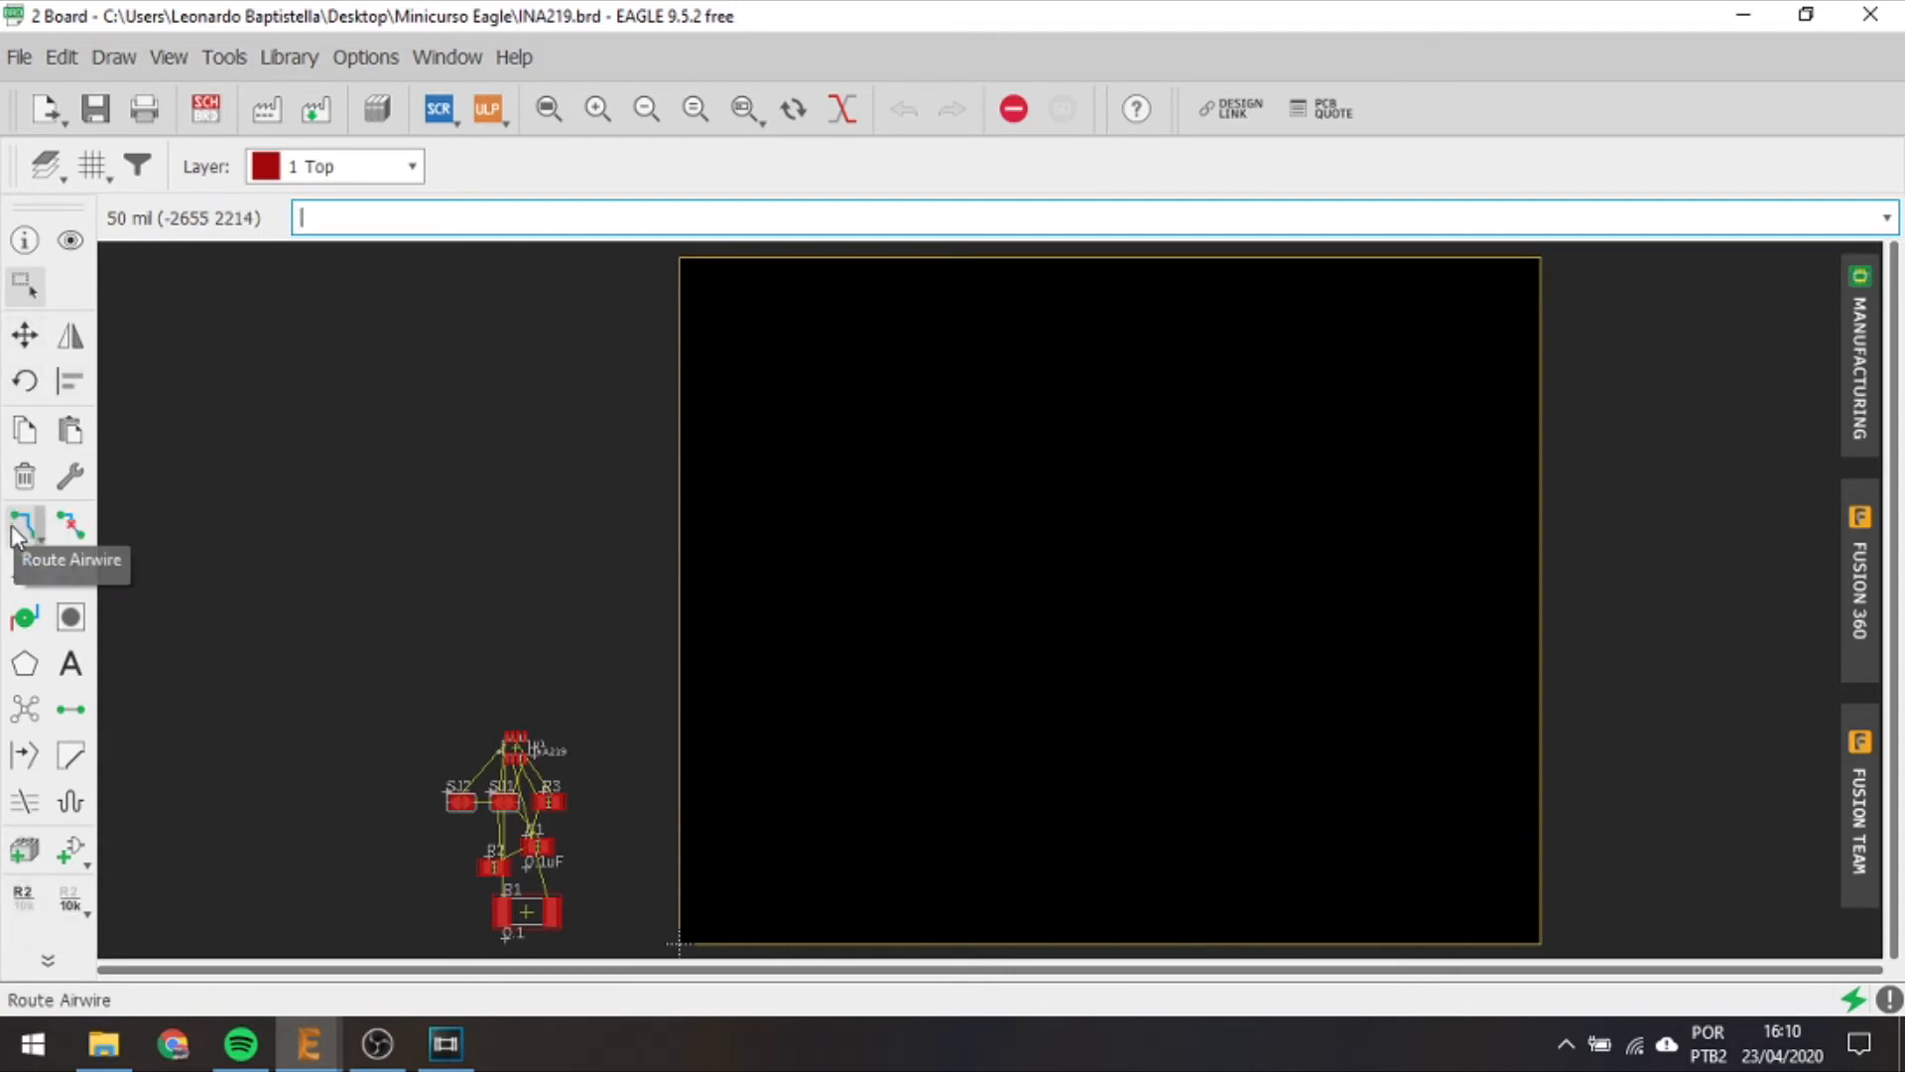
Try to place chip U1 inside the board outline.
click(20, 341)
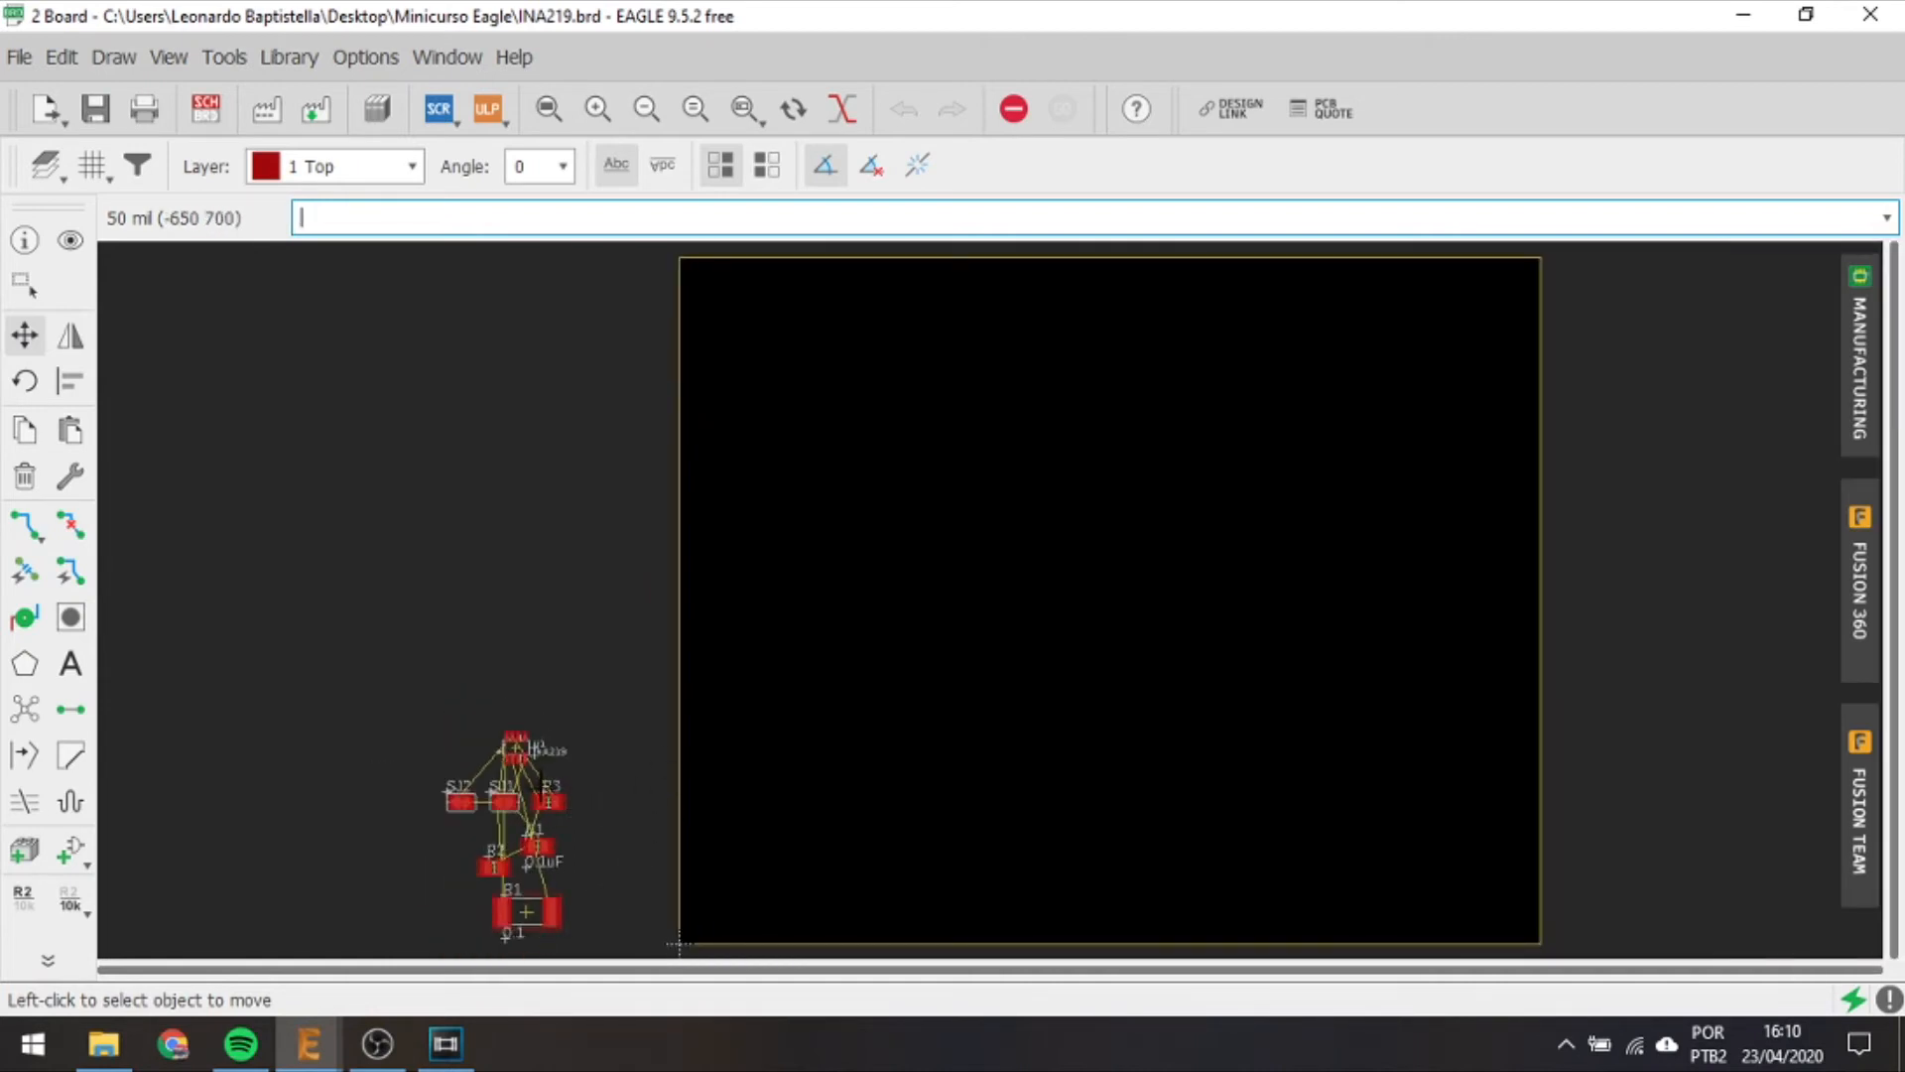
click(515, 746)
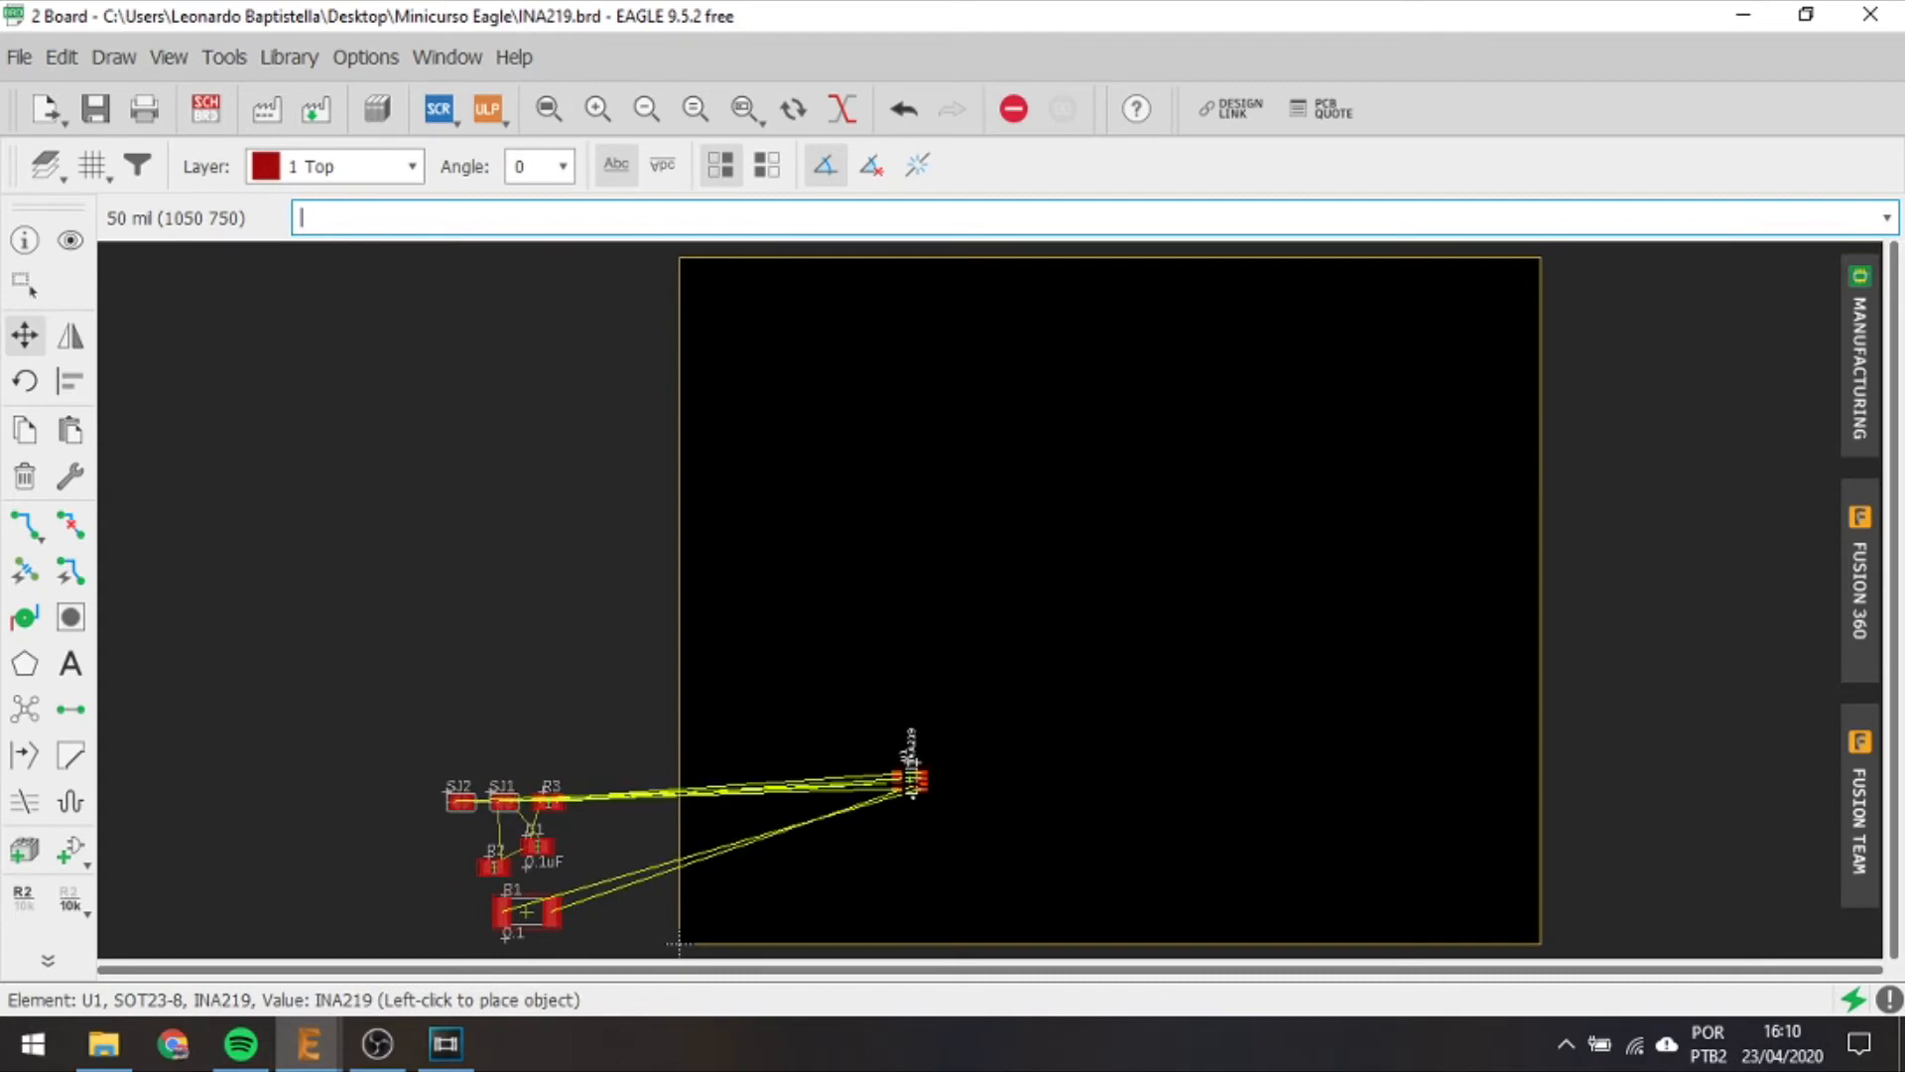
click(887, 782)
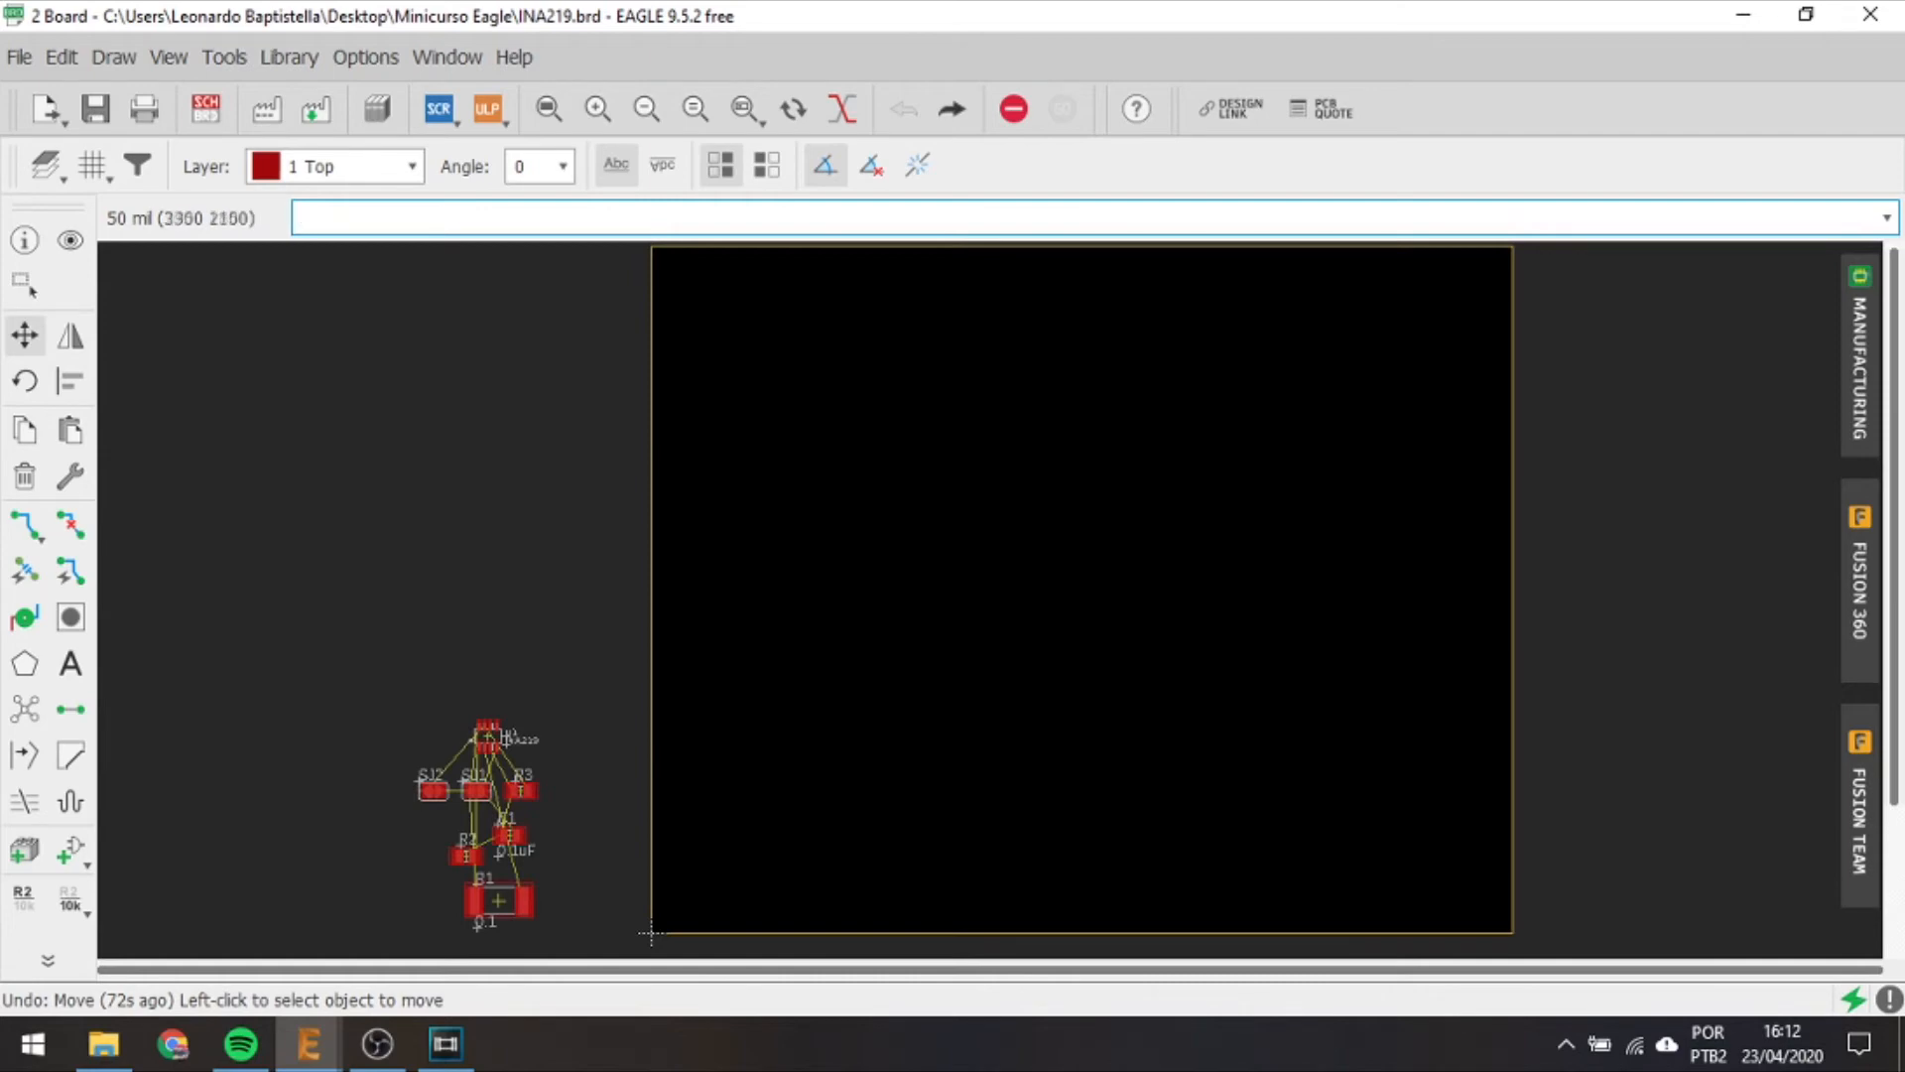
Check the manufacturing preview of the board's top side and inspect the pads and airwires of the unplaced components.
click(1848, 315)
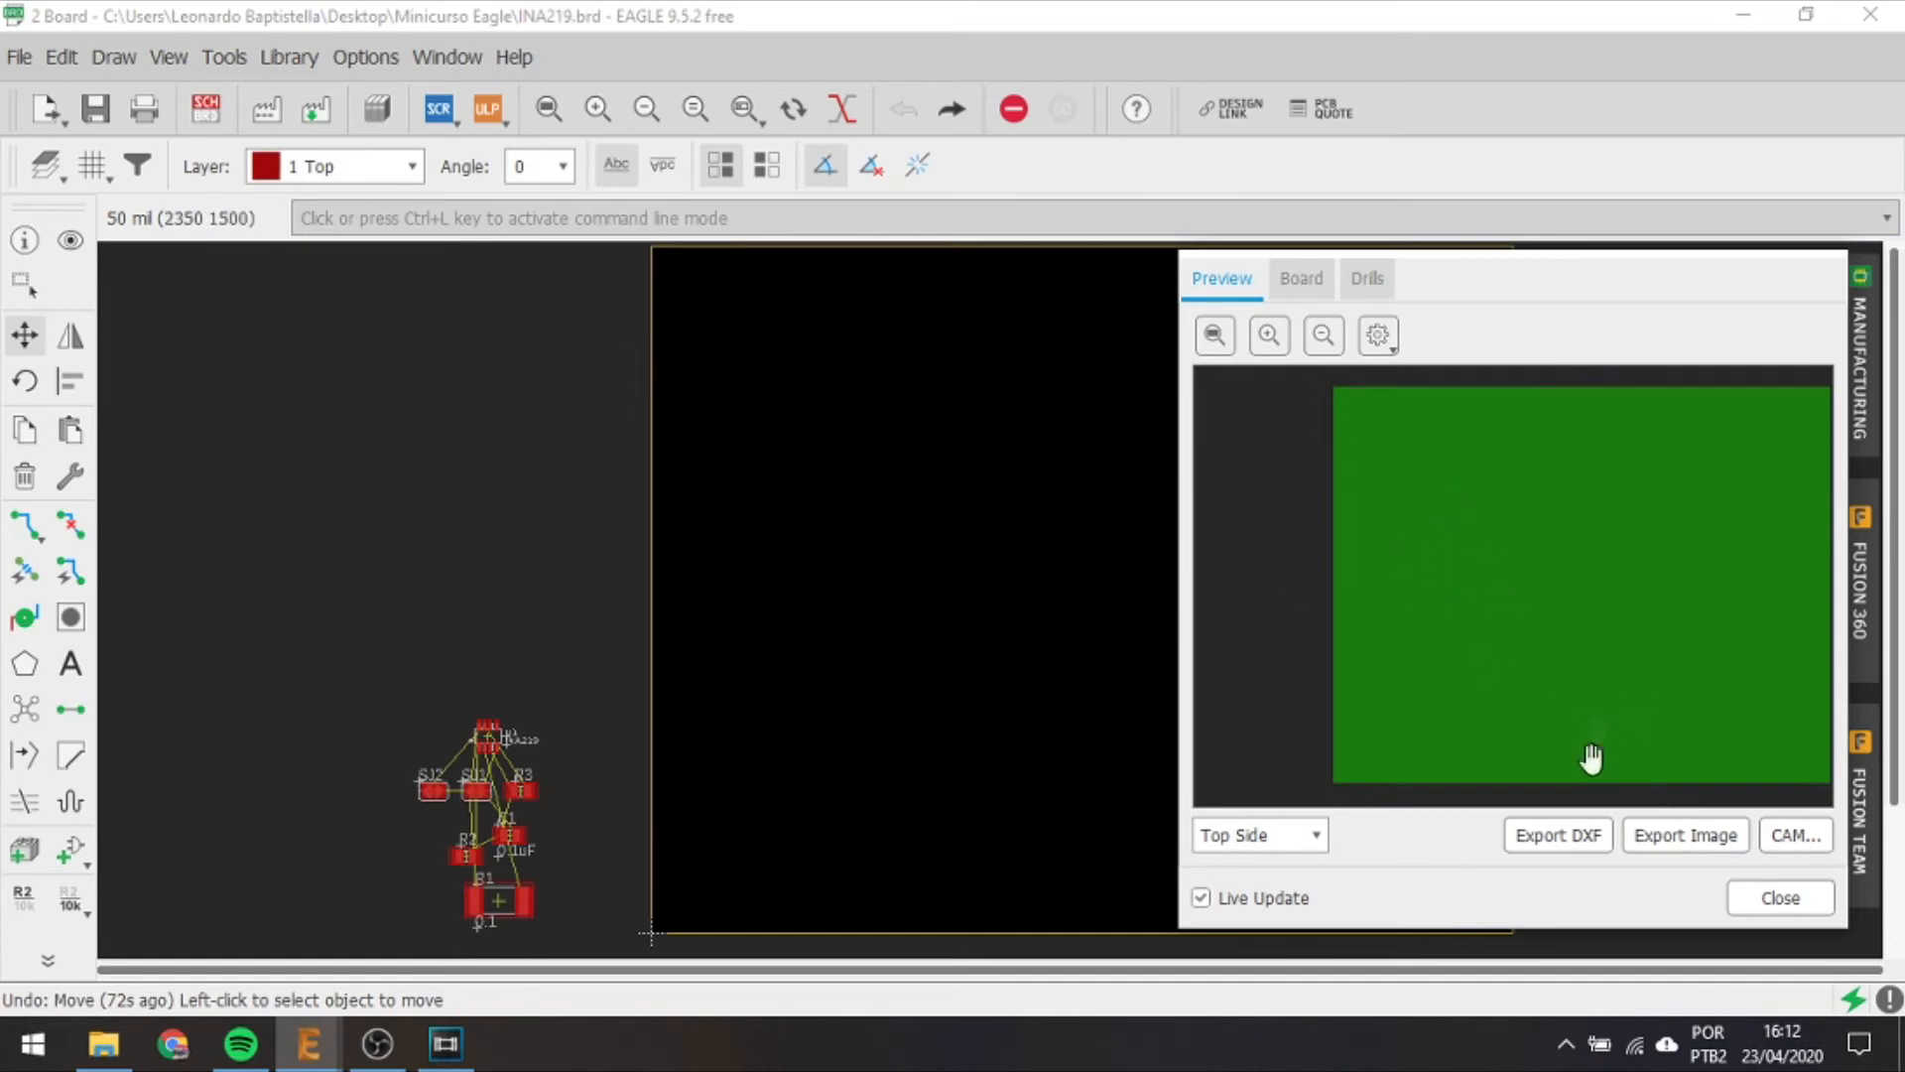
click(1780, 899)
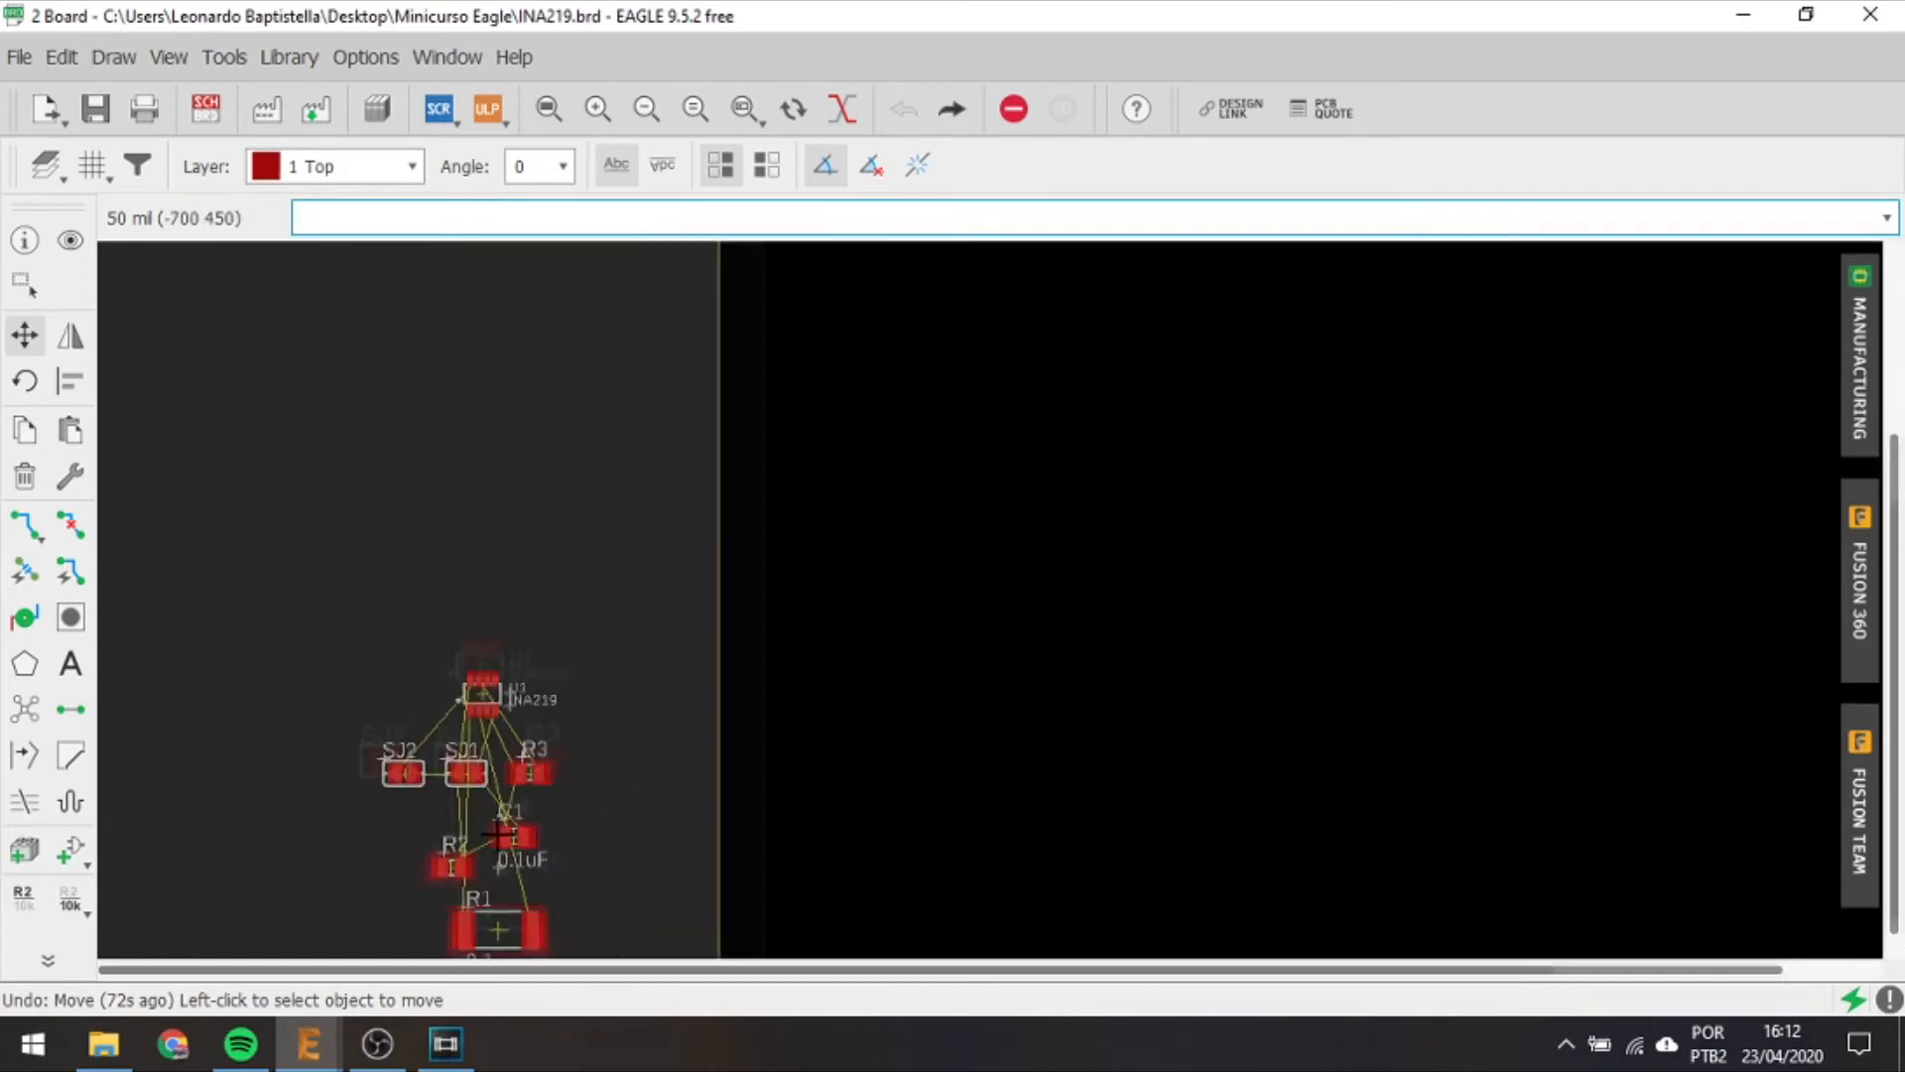
scroll(482, 834, up, 2)
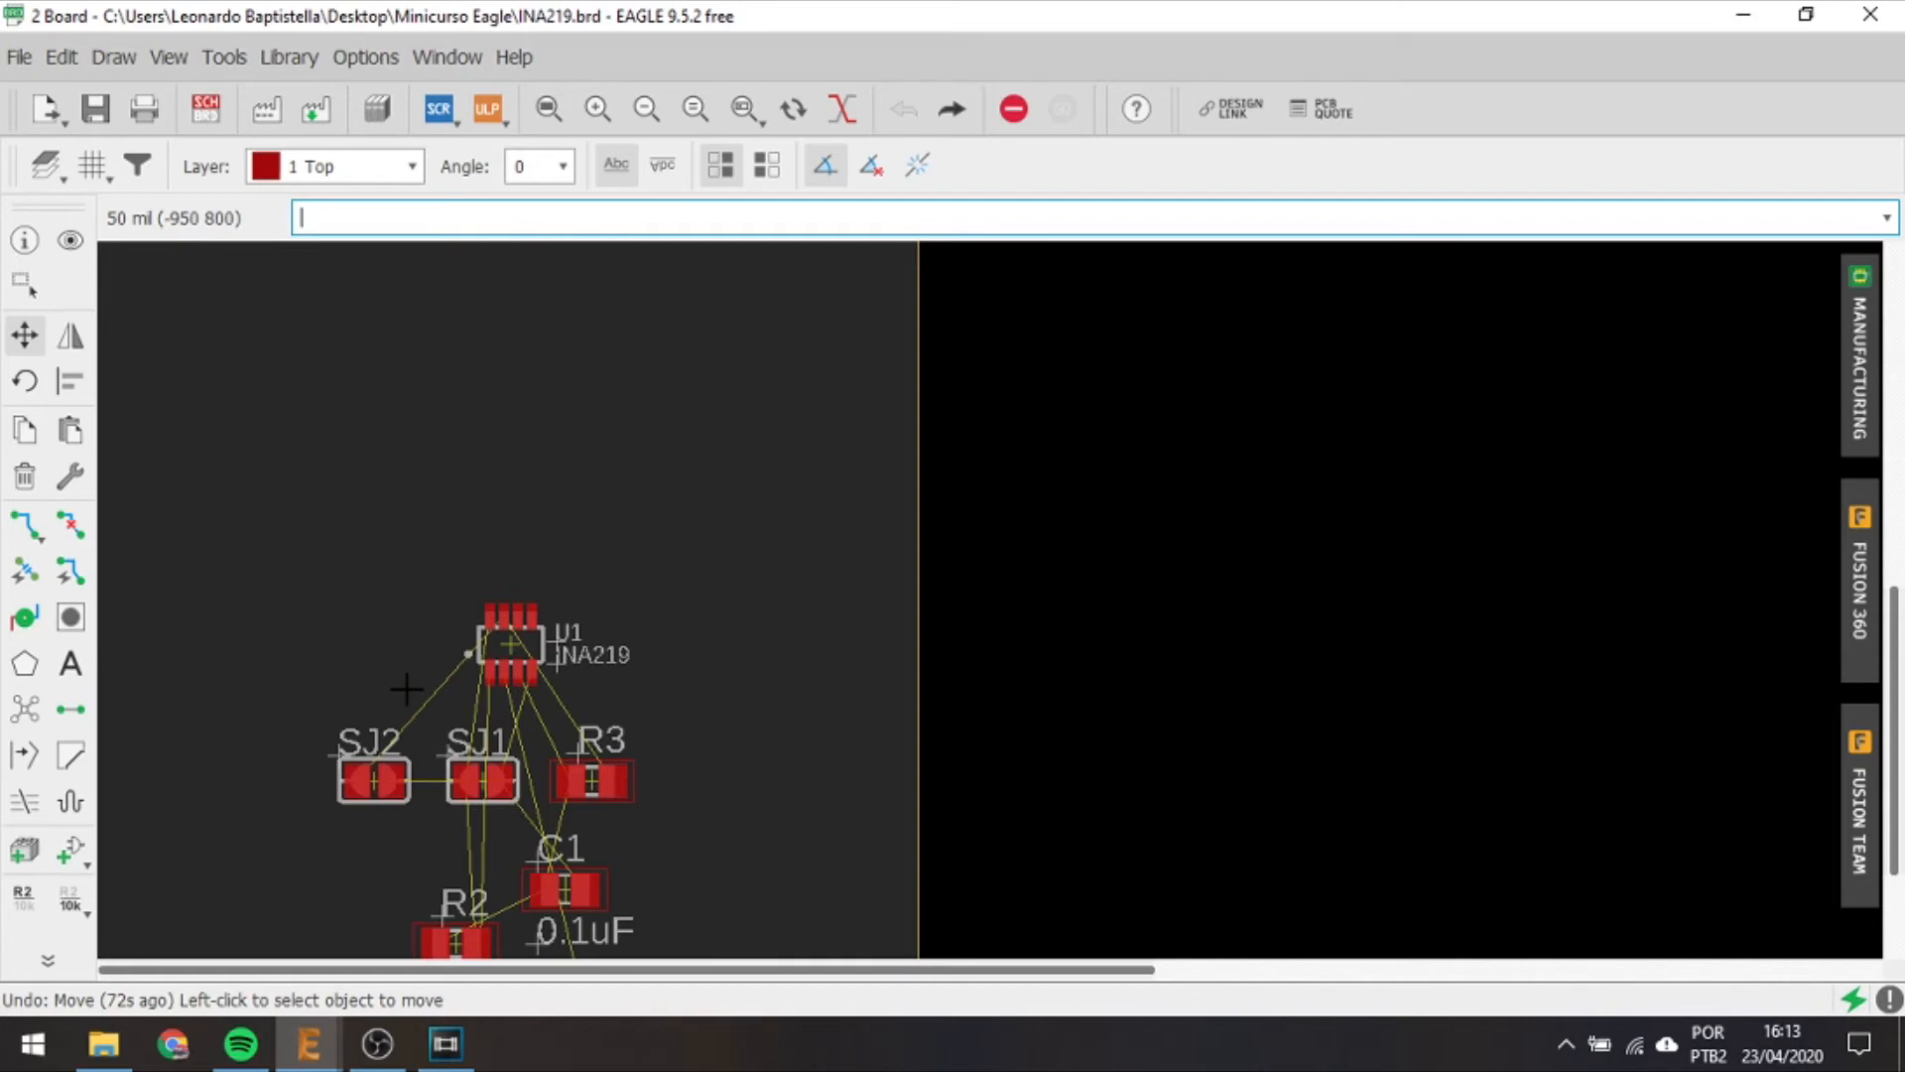
scroll(645, 585, down, 2)
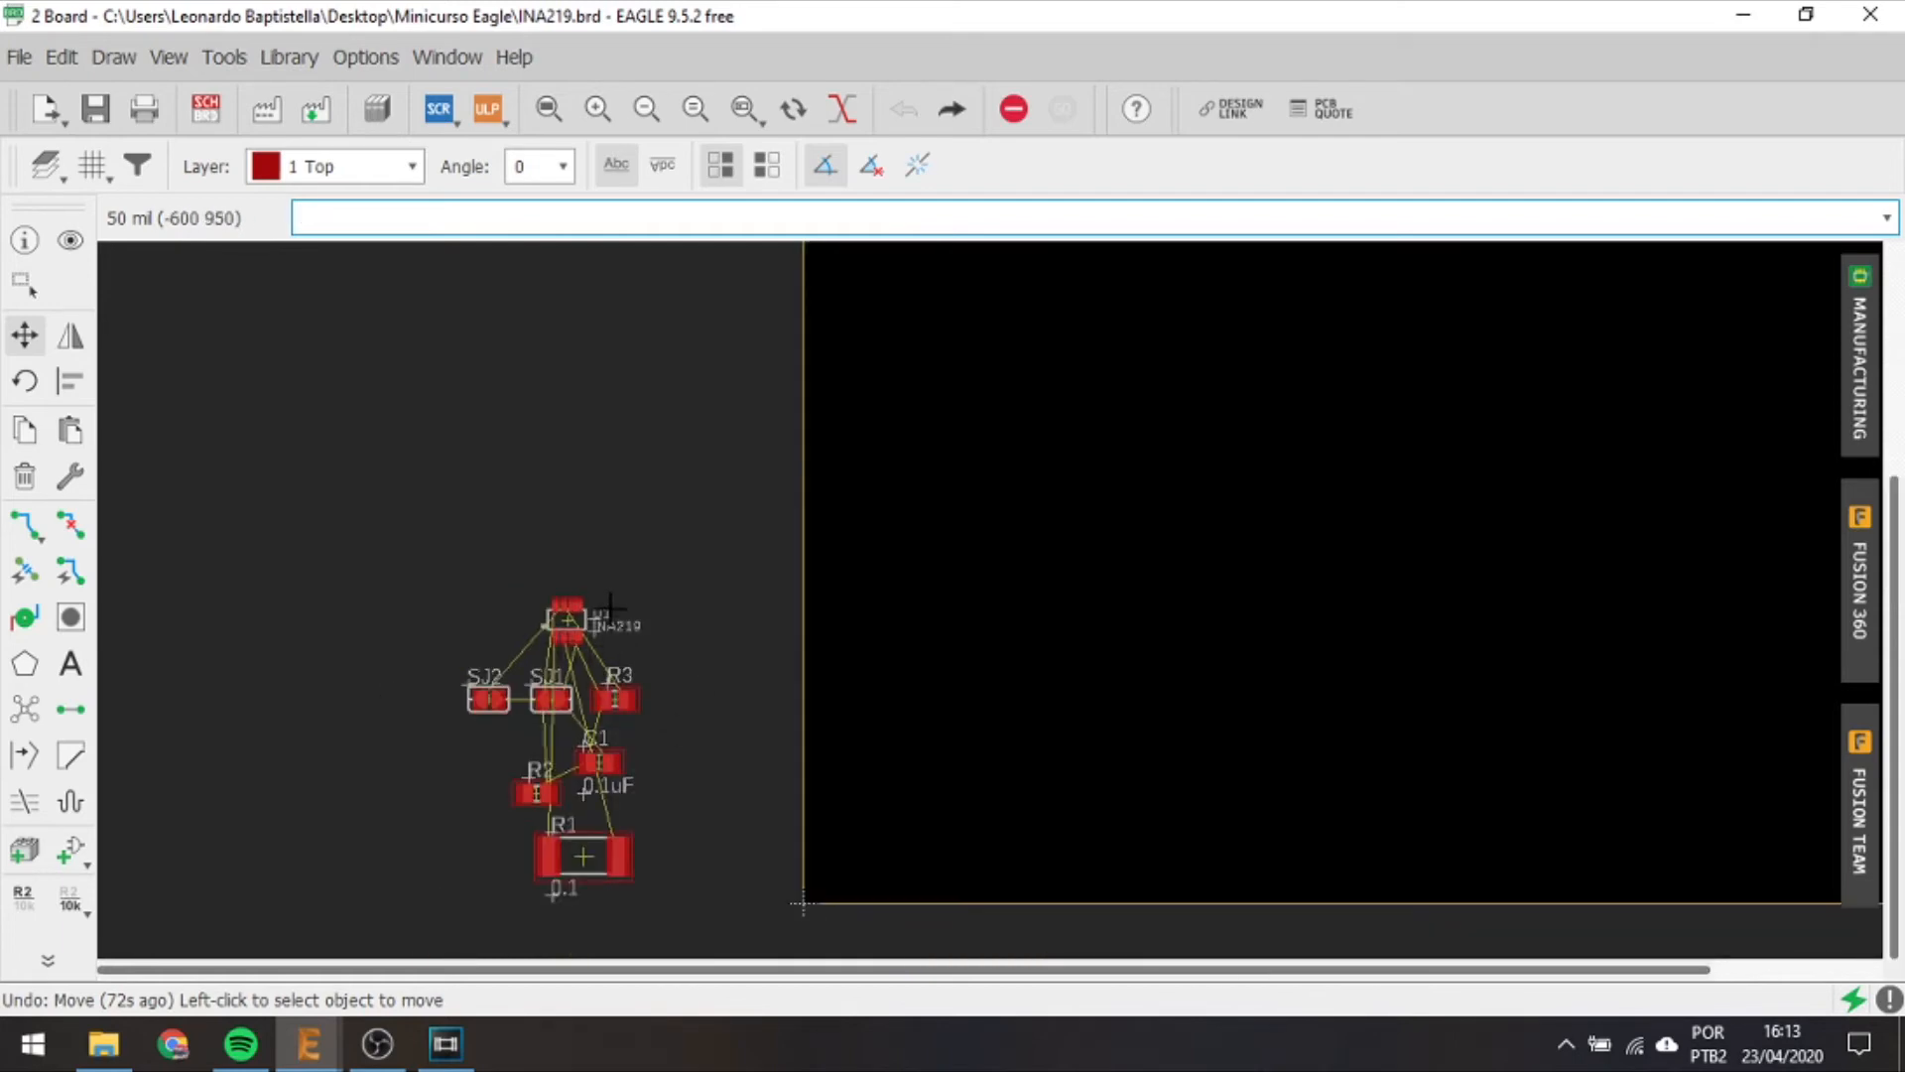
scroll(508, 744, up, 2)
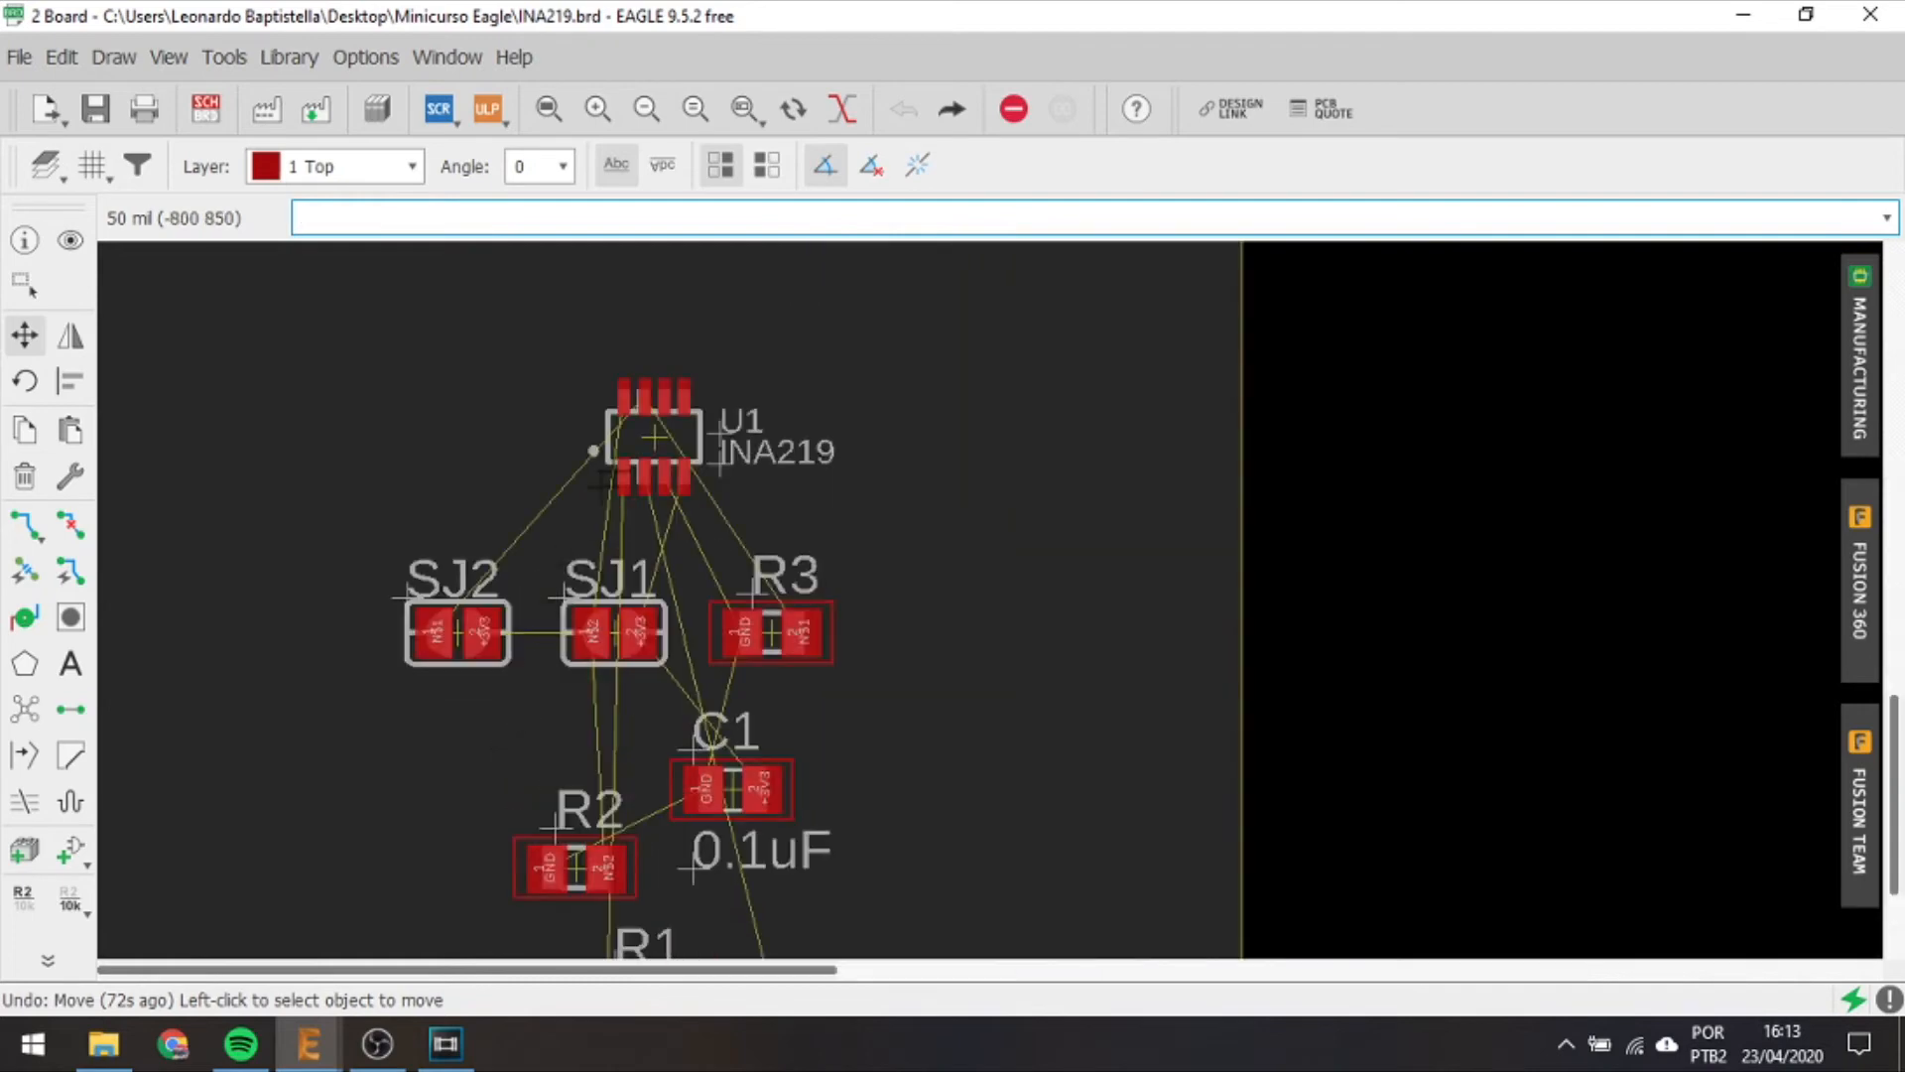
scroll(535, 650, down, 4)
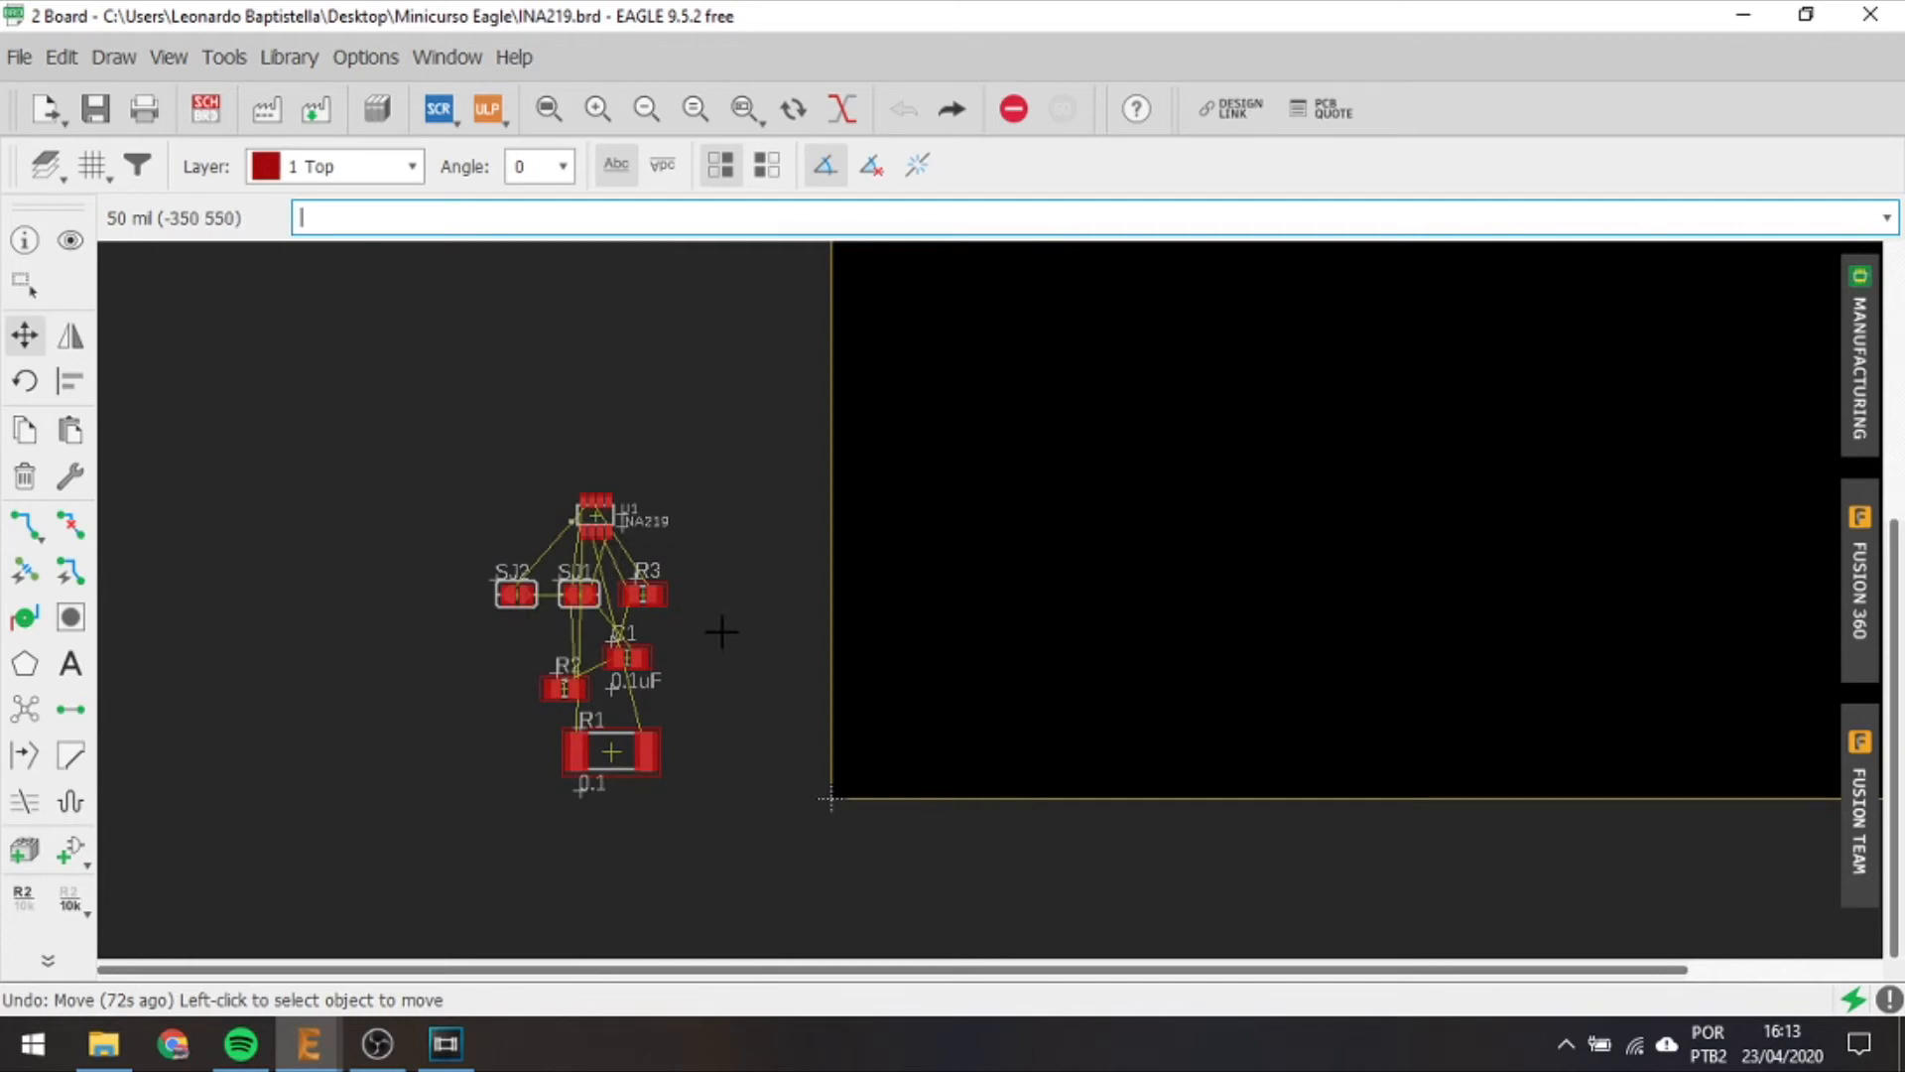
Move U1 inside the board outline, rotated so that its pin 1 dot faces up.
click(25, 337)
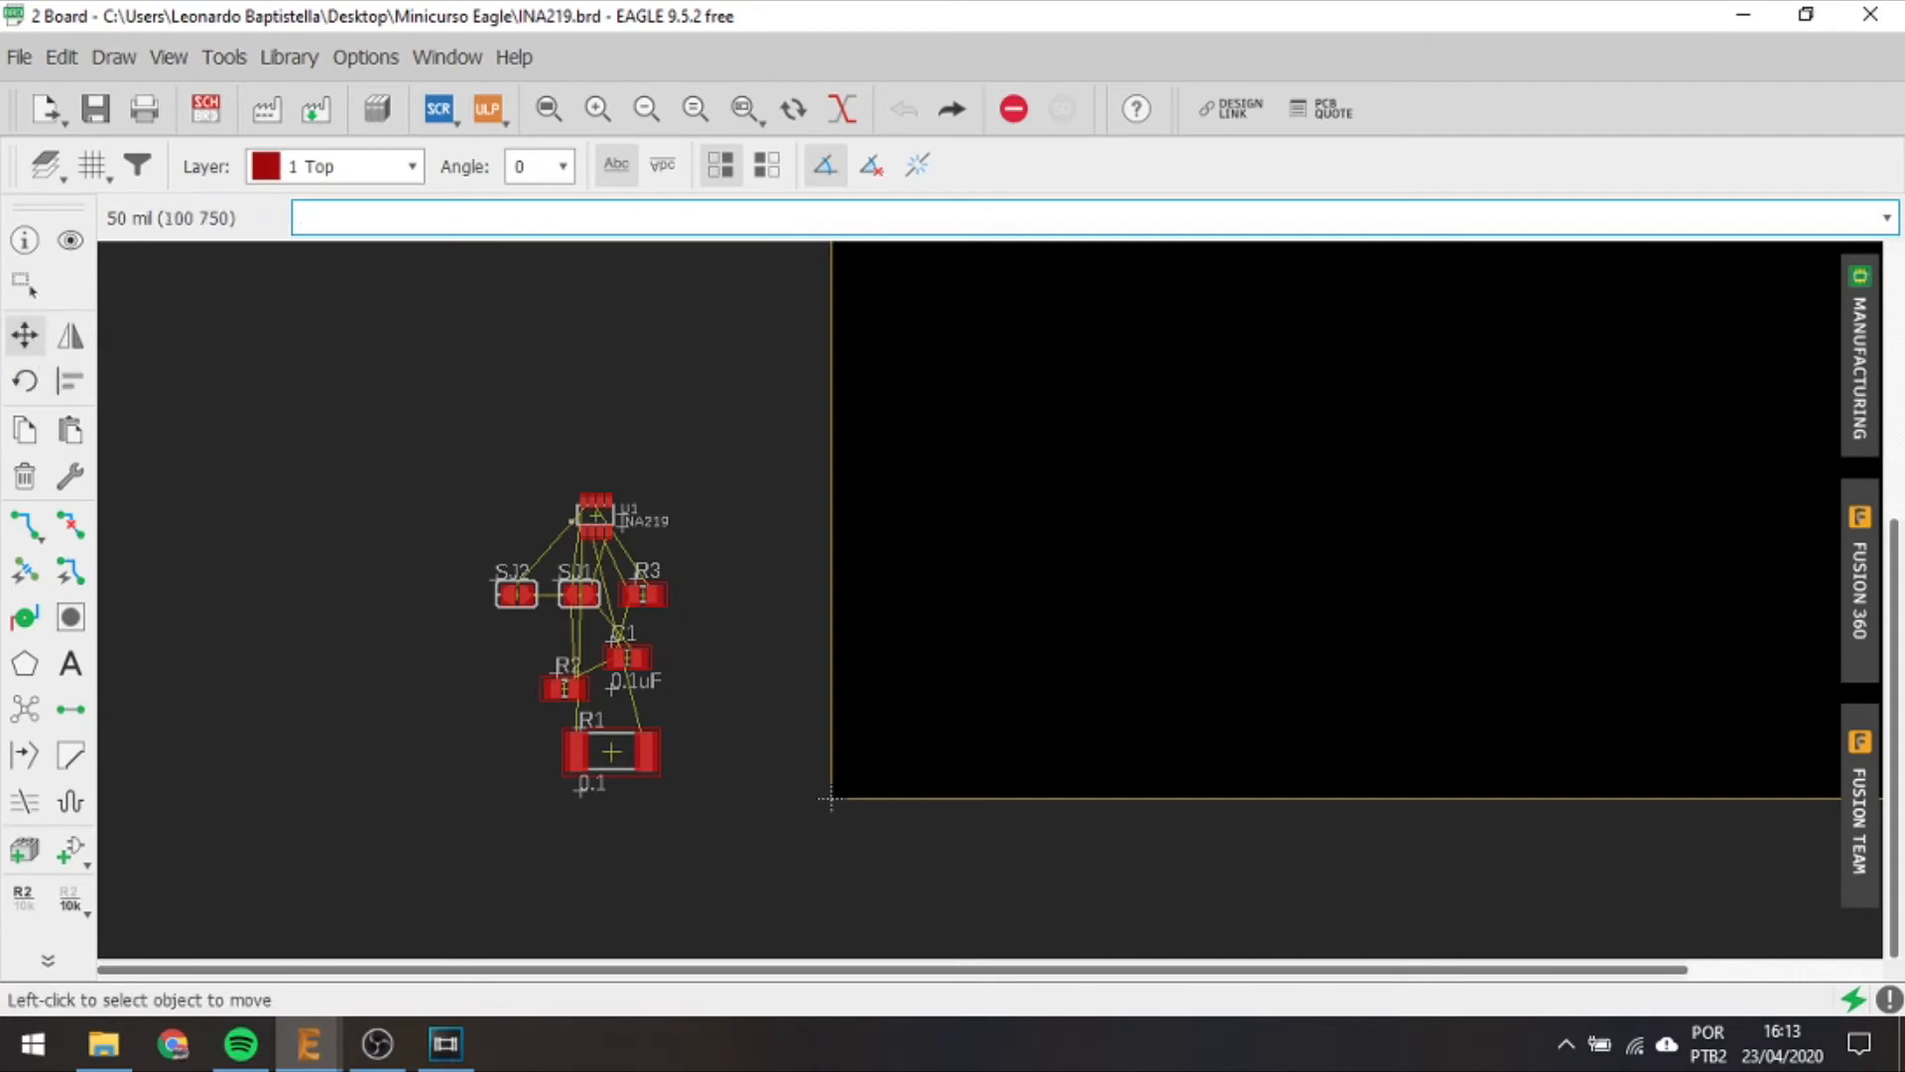
middle_drag(744, 574, 602, 594)
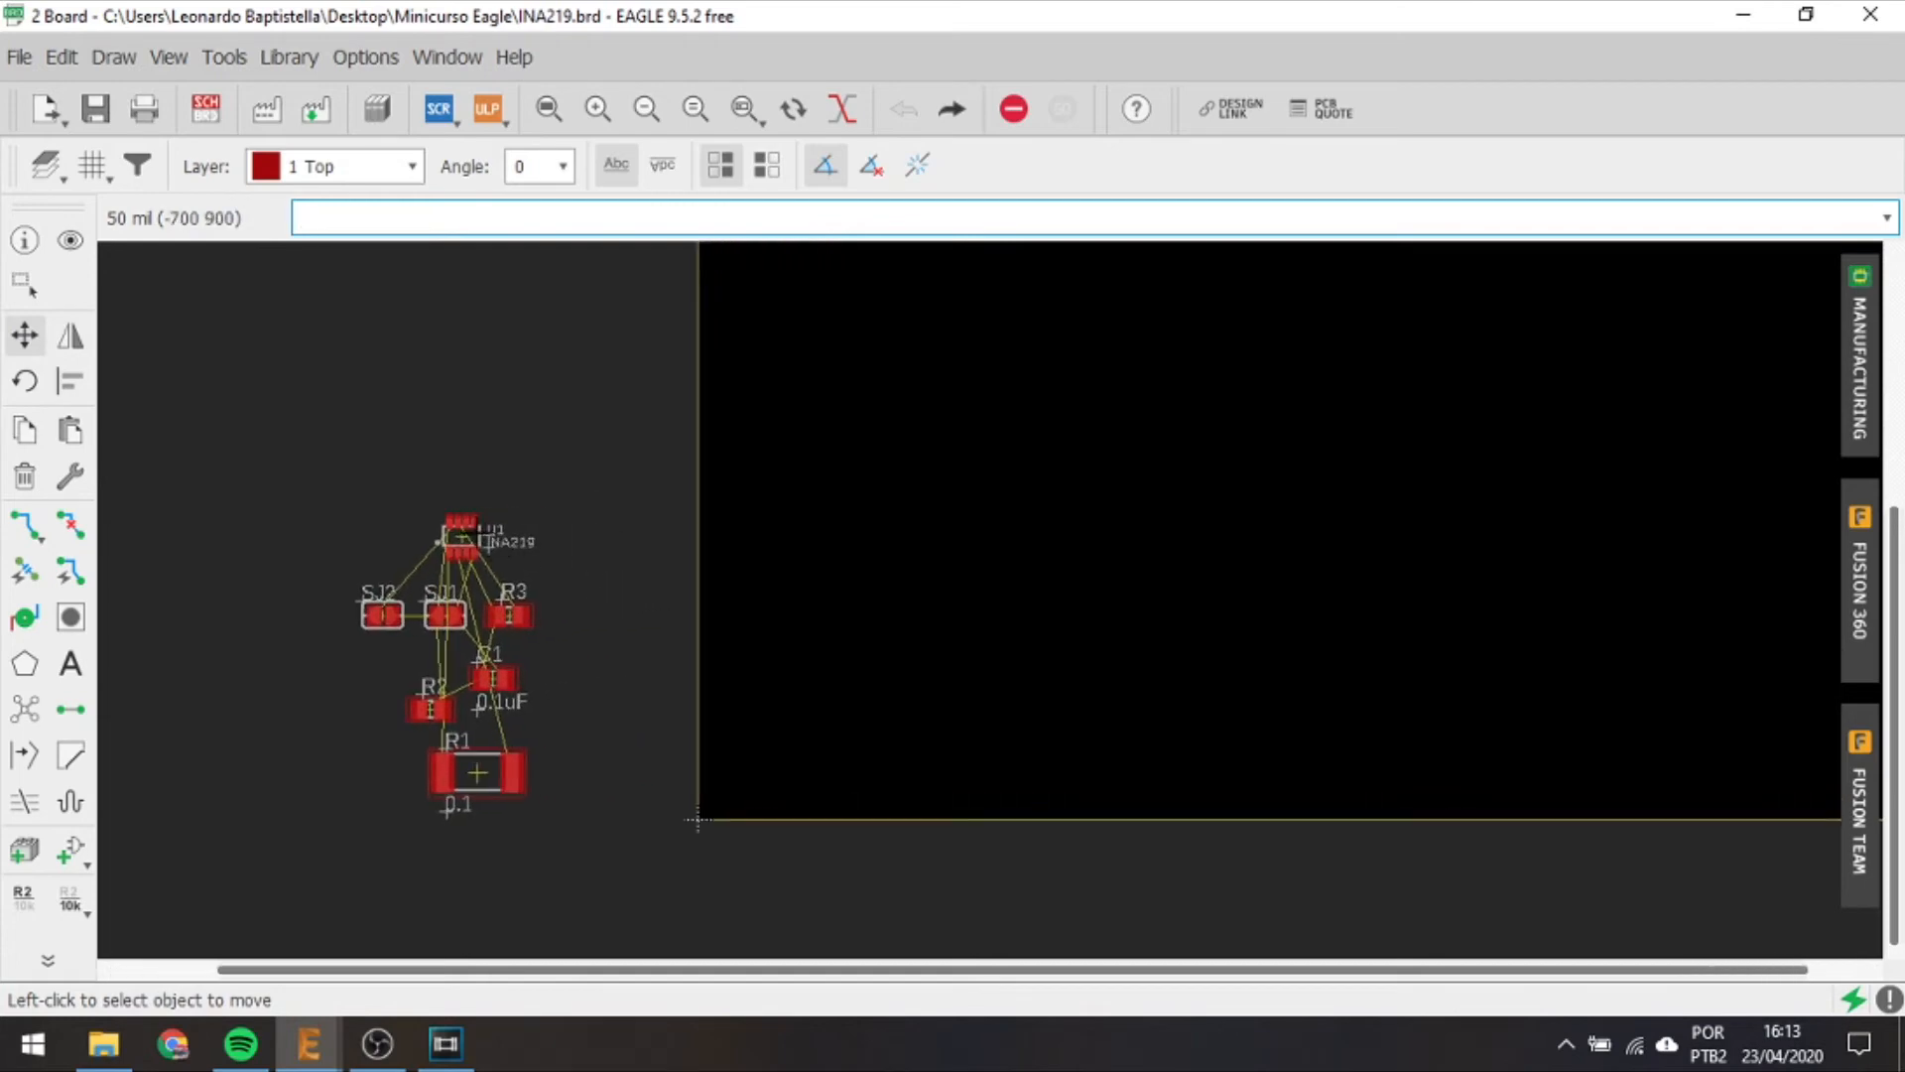
click(460, 537)
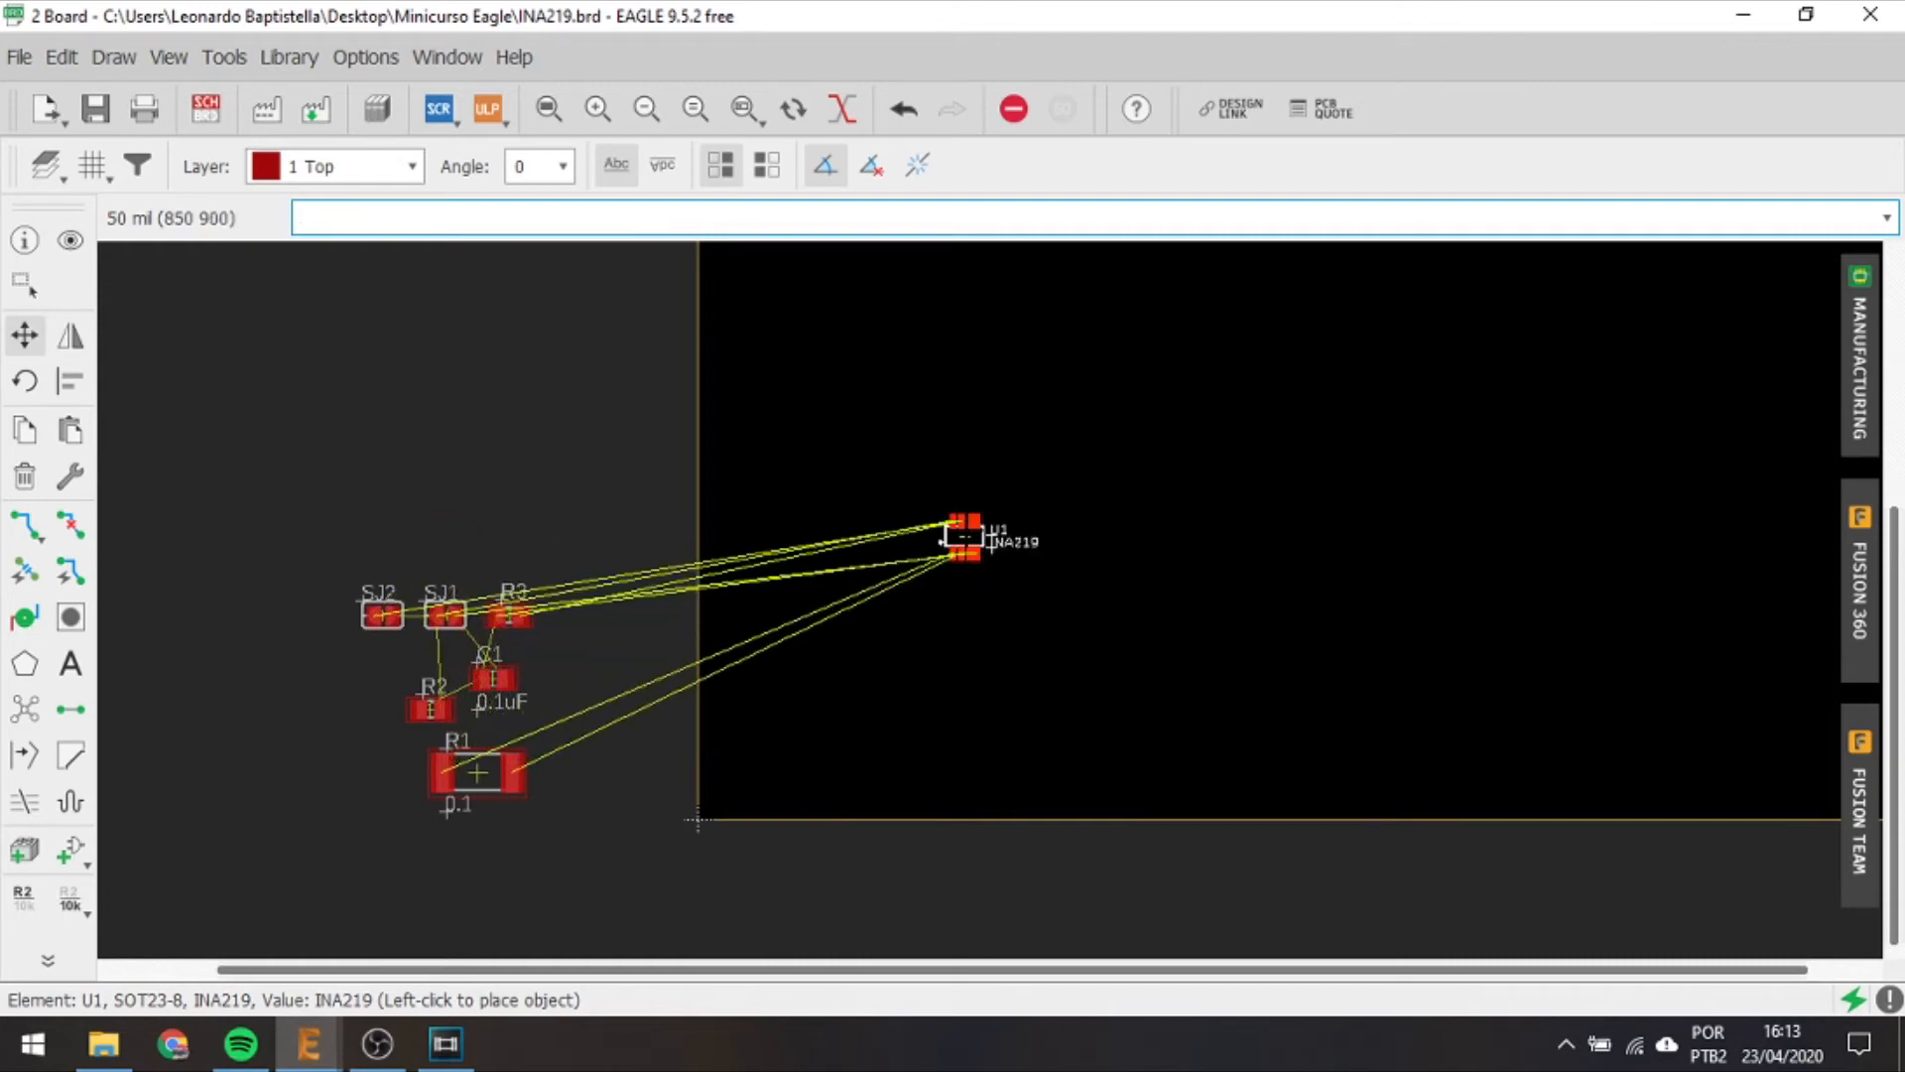
scroll(993, 536, up, 1)
scroll(964, 539, up, 2)
scroll(872, 539, down, 3)
right_click(900, 539)
right_click(900, 539)
right_click(900, 539)
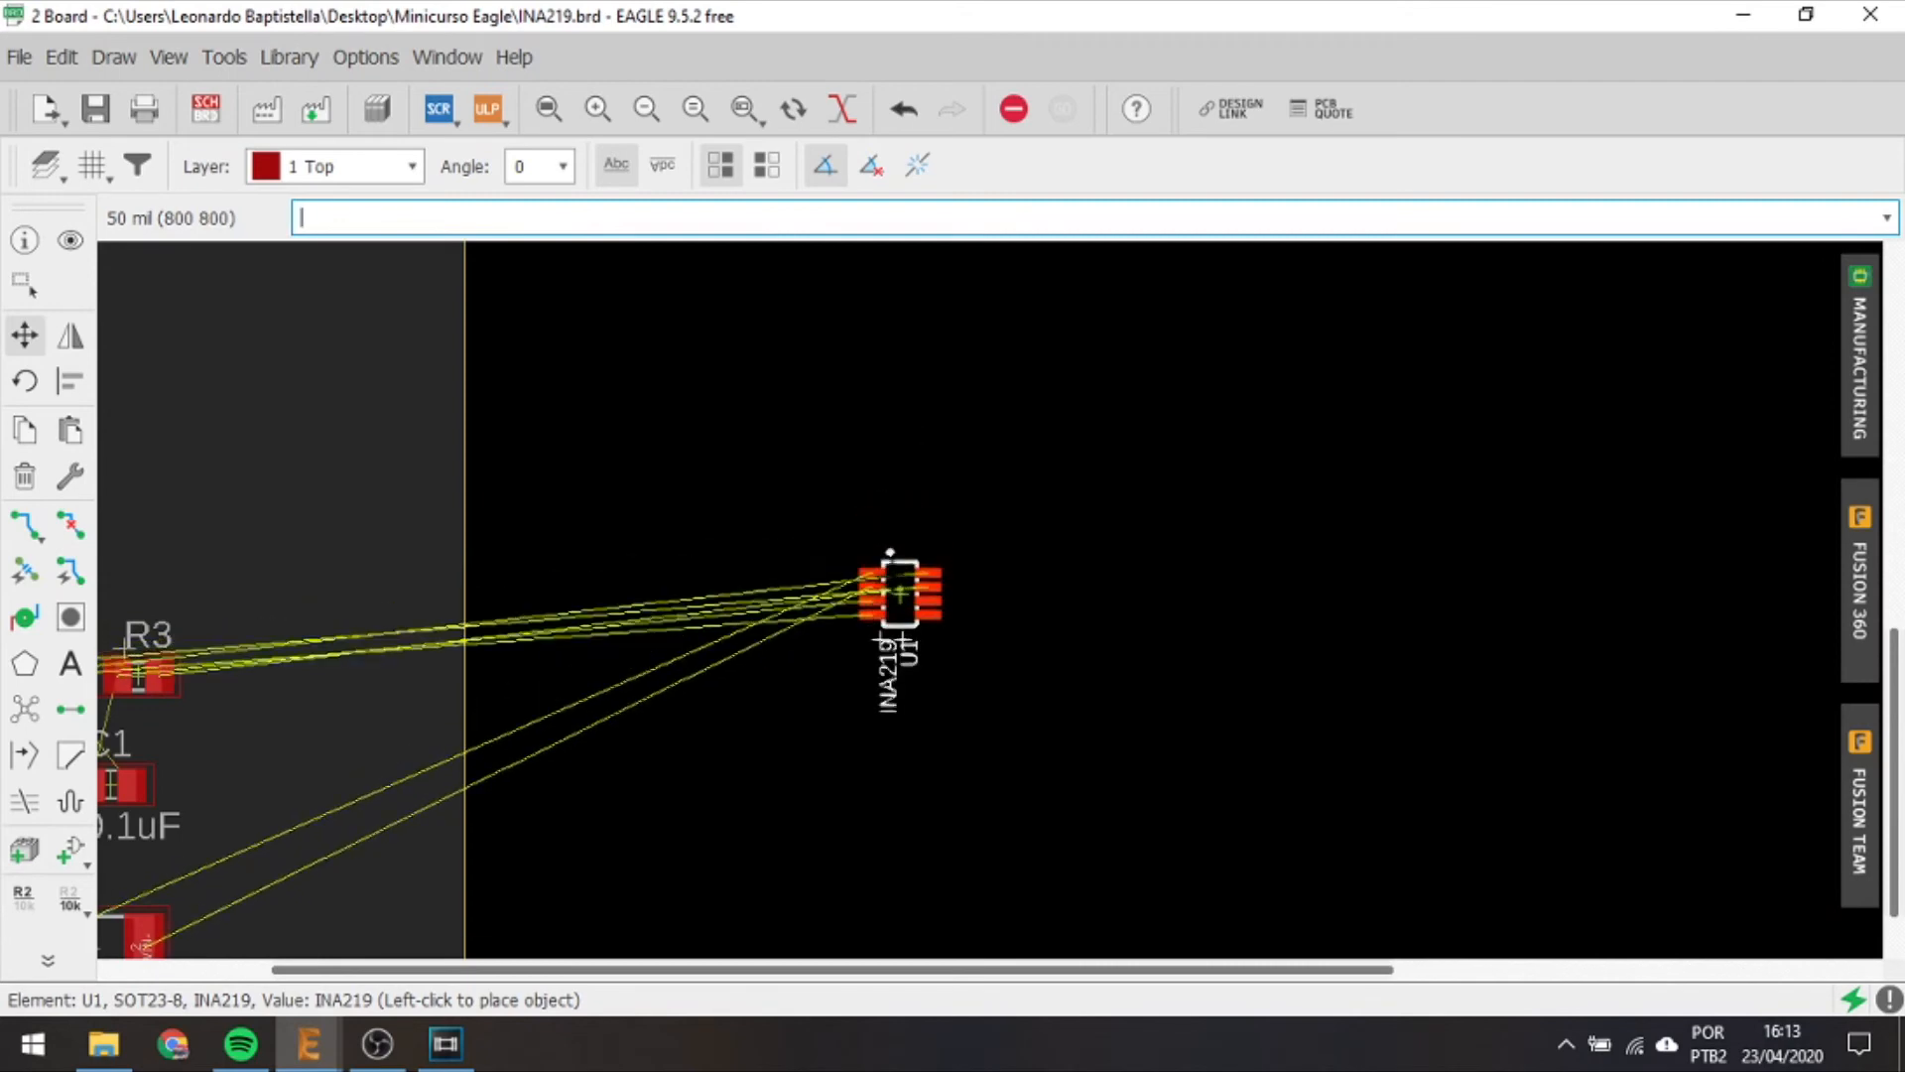
click(900, 566)
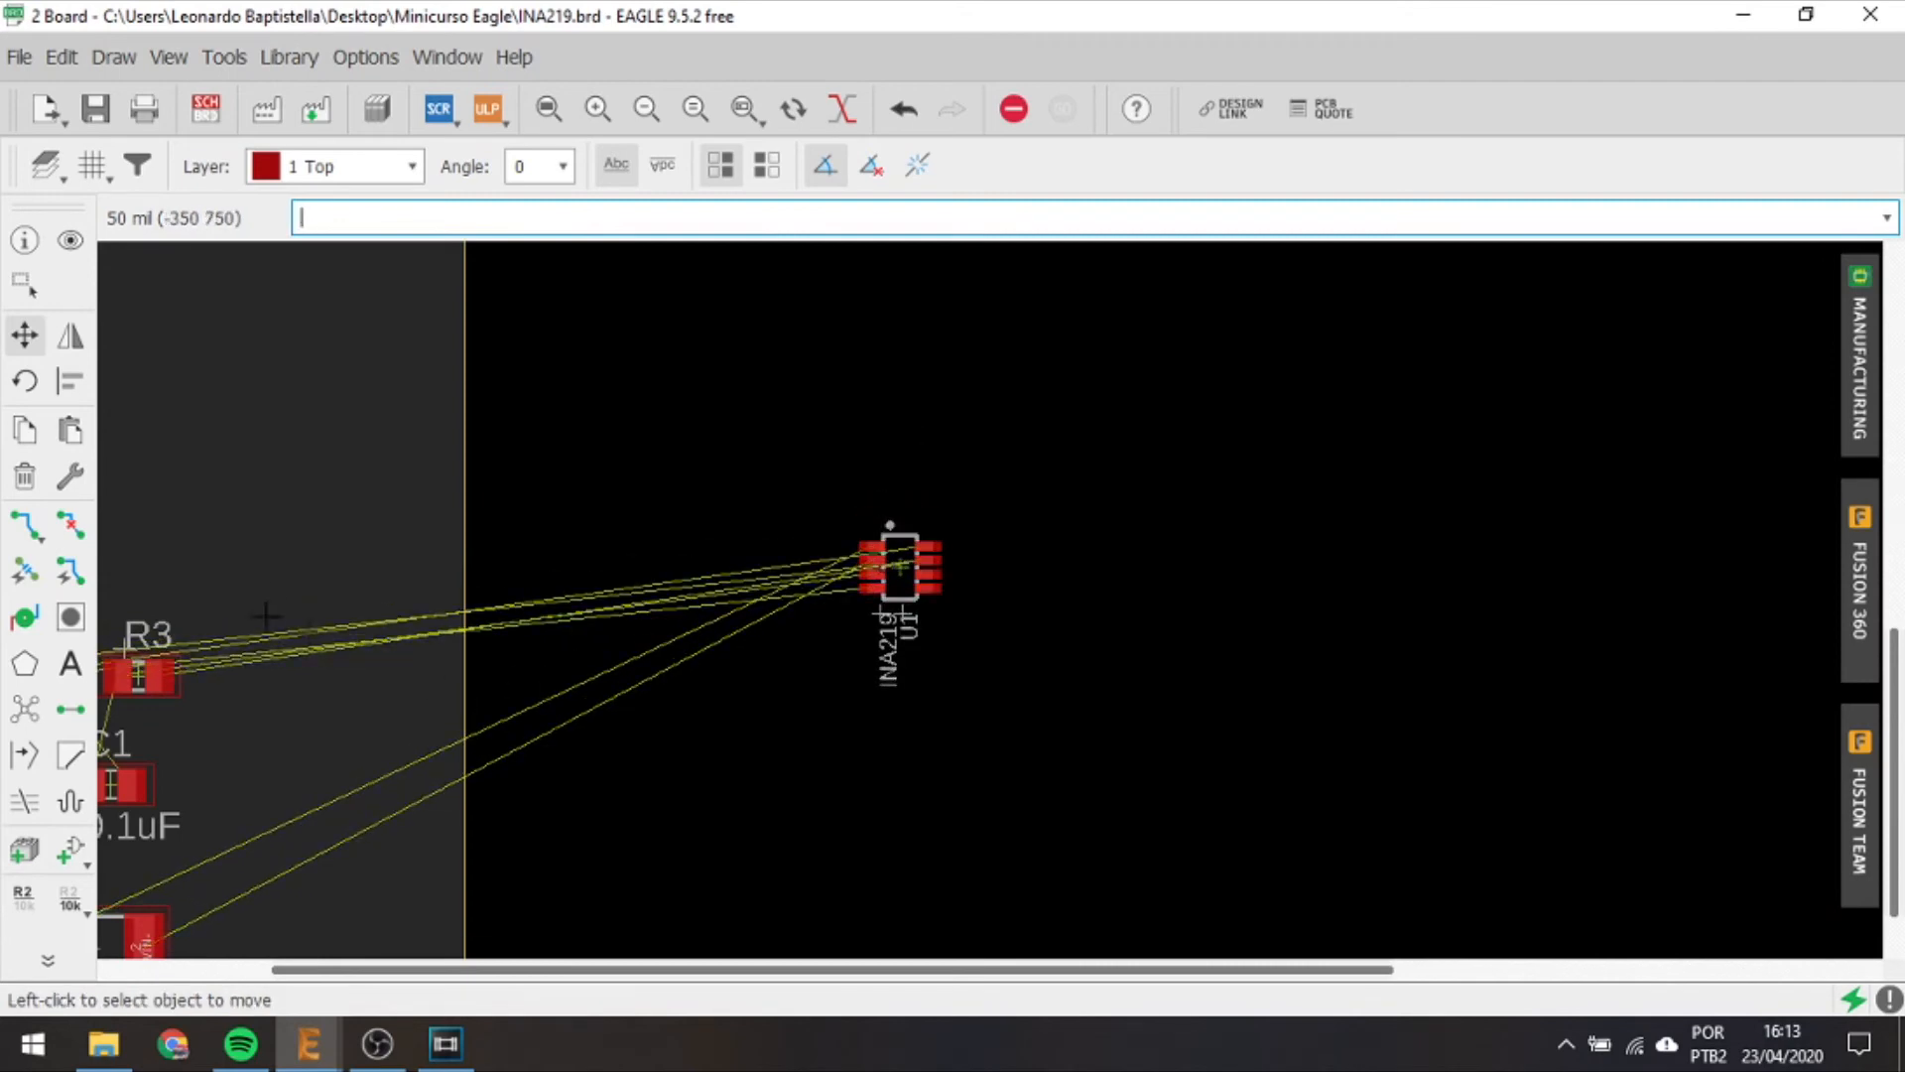
Delete the INA219 value text next to U1 on the board.
scroll(1046, 665, up, 2)
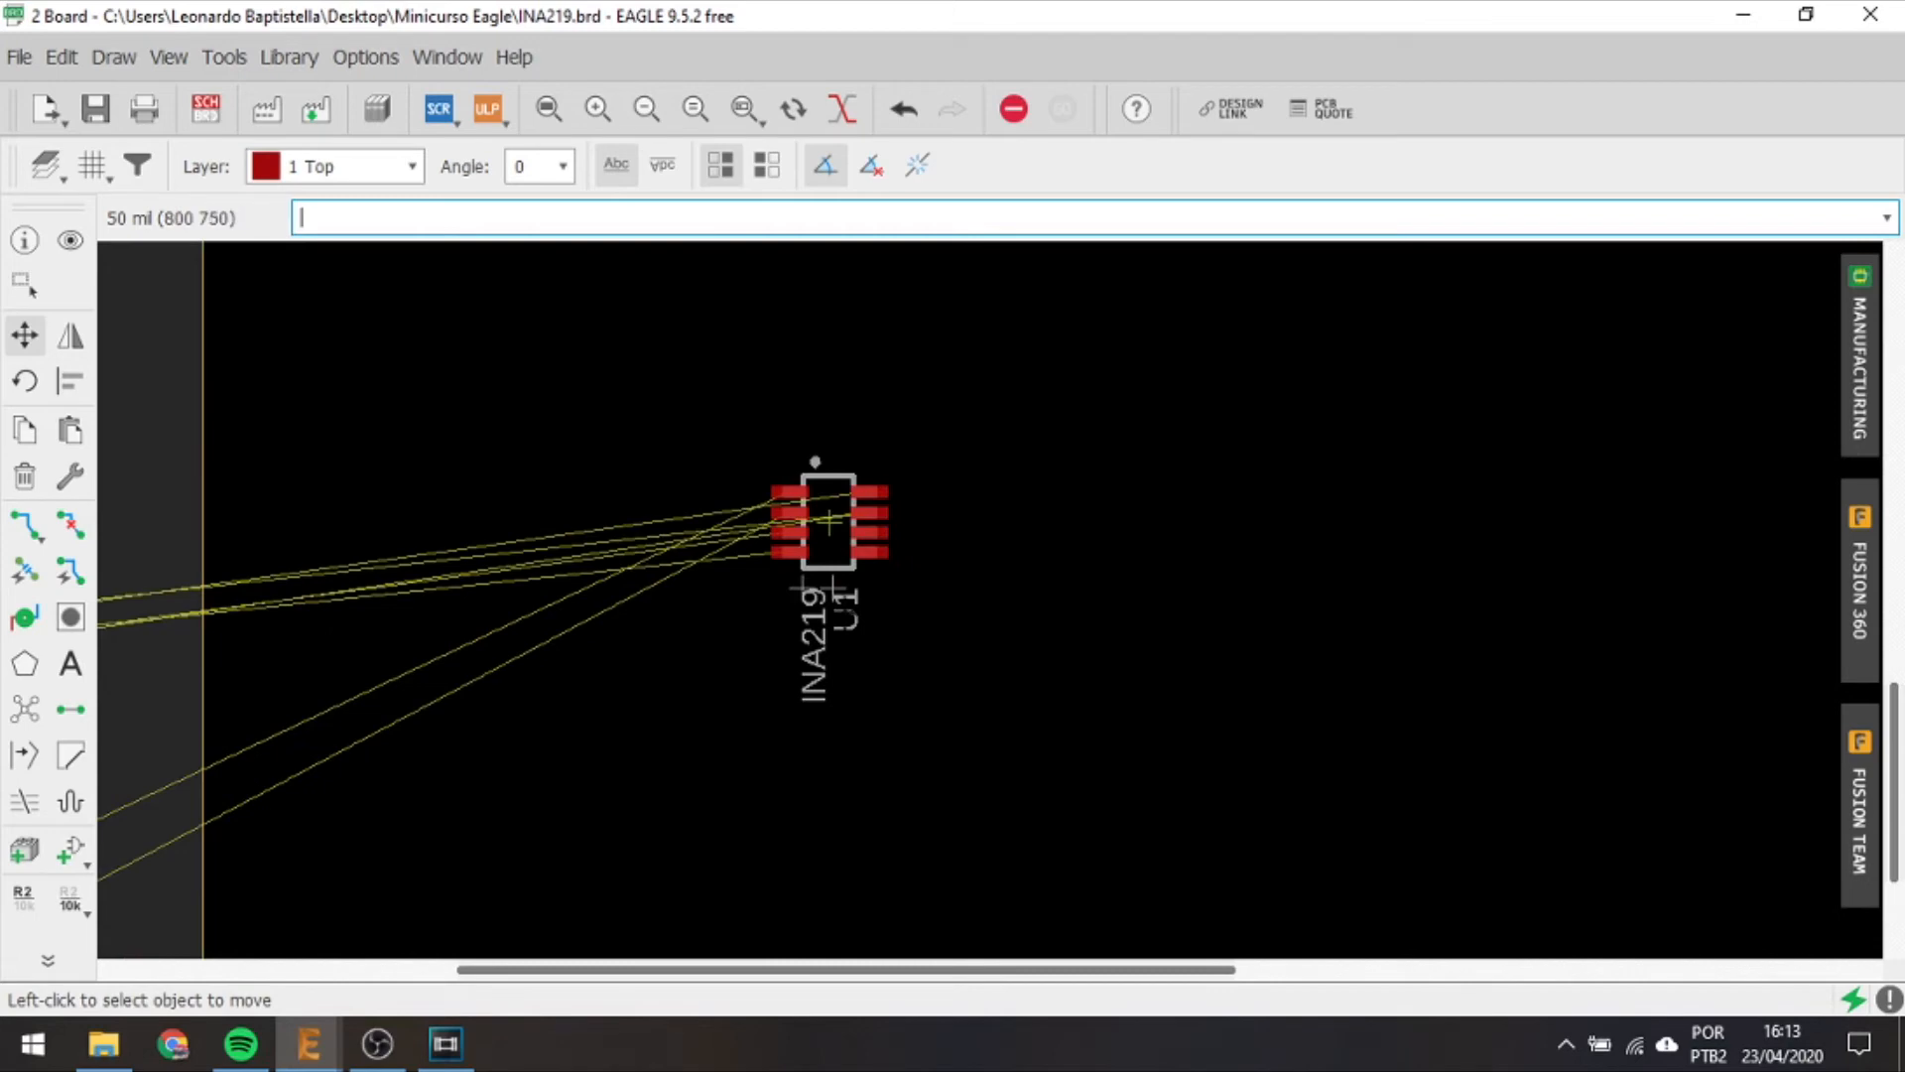
click(25, 476)
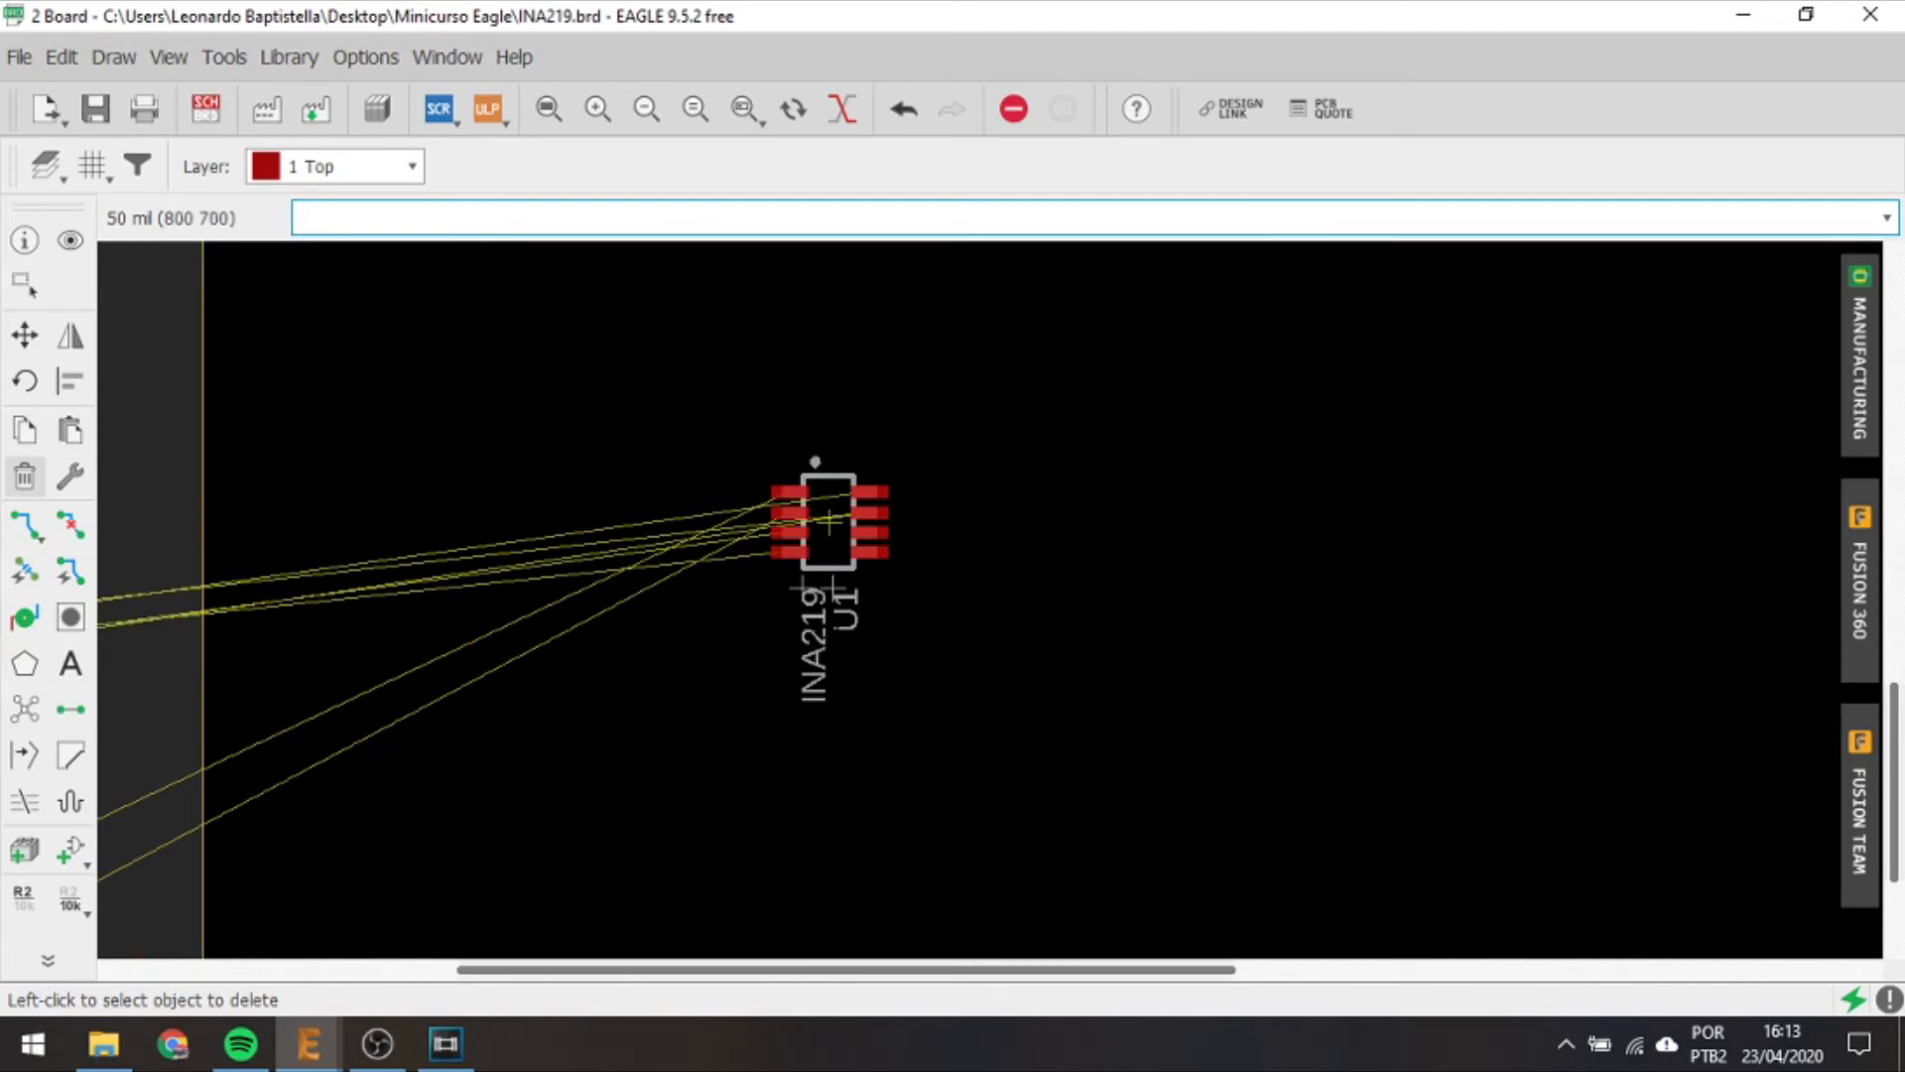
click(802, 589)
scroll(1038, 585, down, 3)
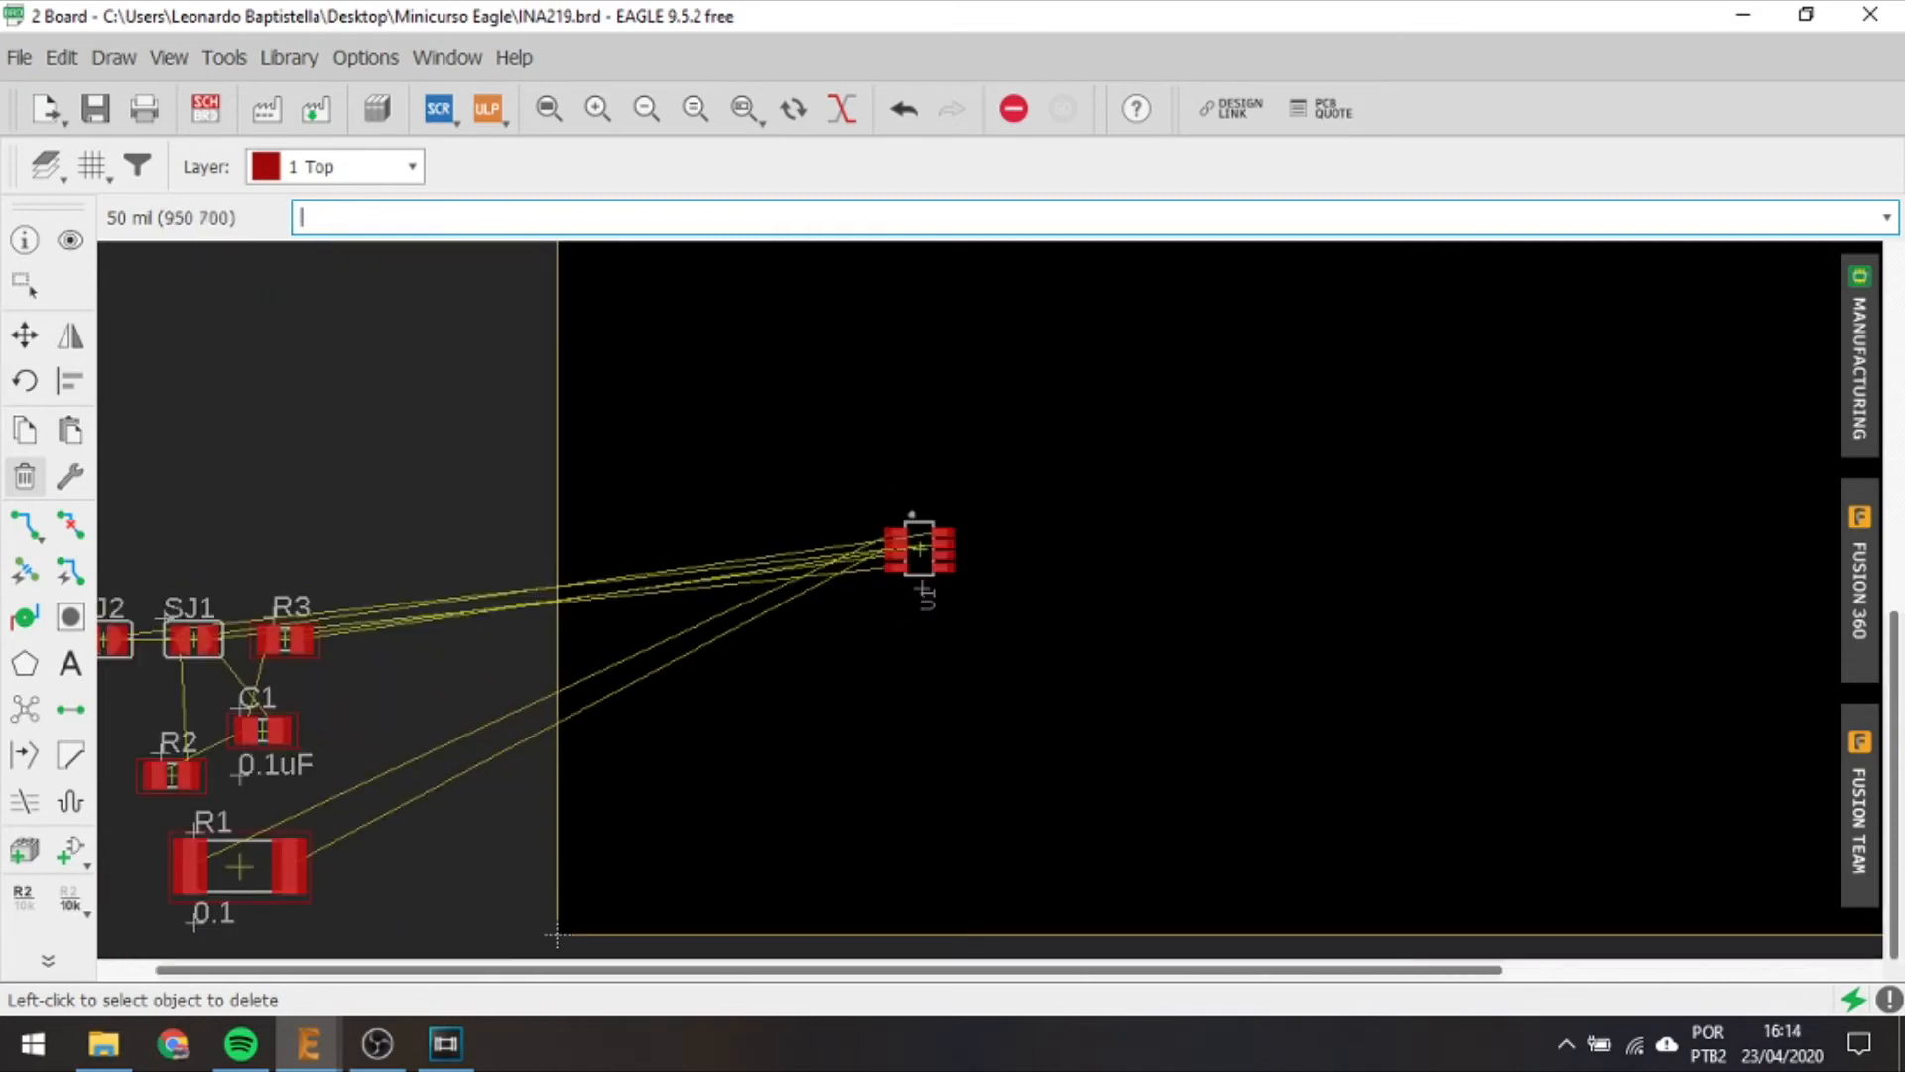
Move resistor R1 onto the board and place it horizontally to the left of U1.
click(25, 335)
middle_drag(925, 703, 964, 691)
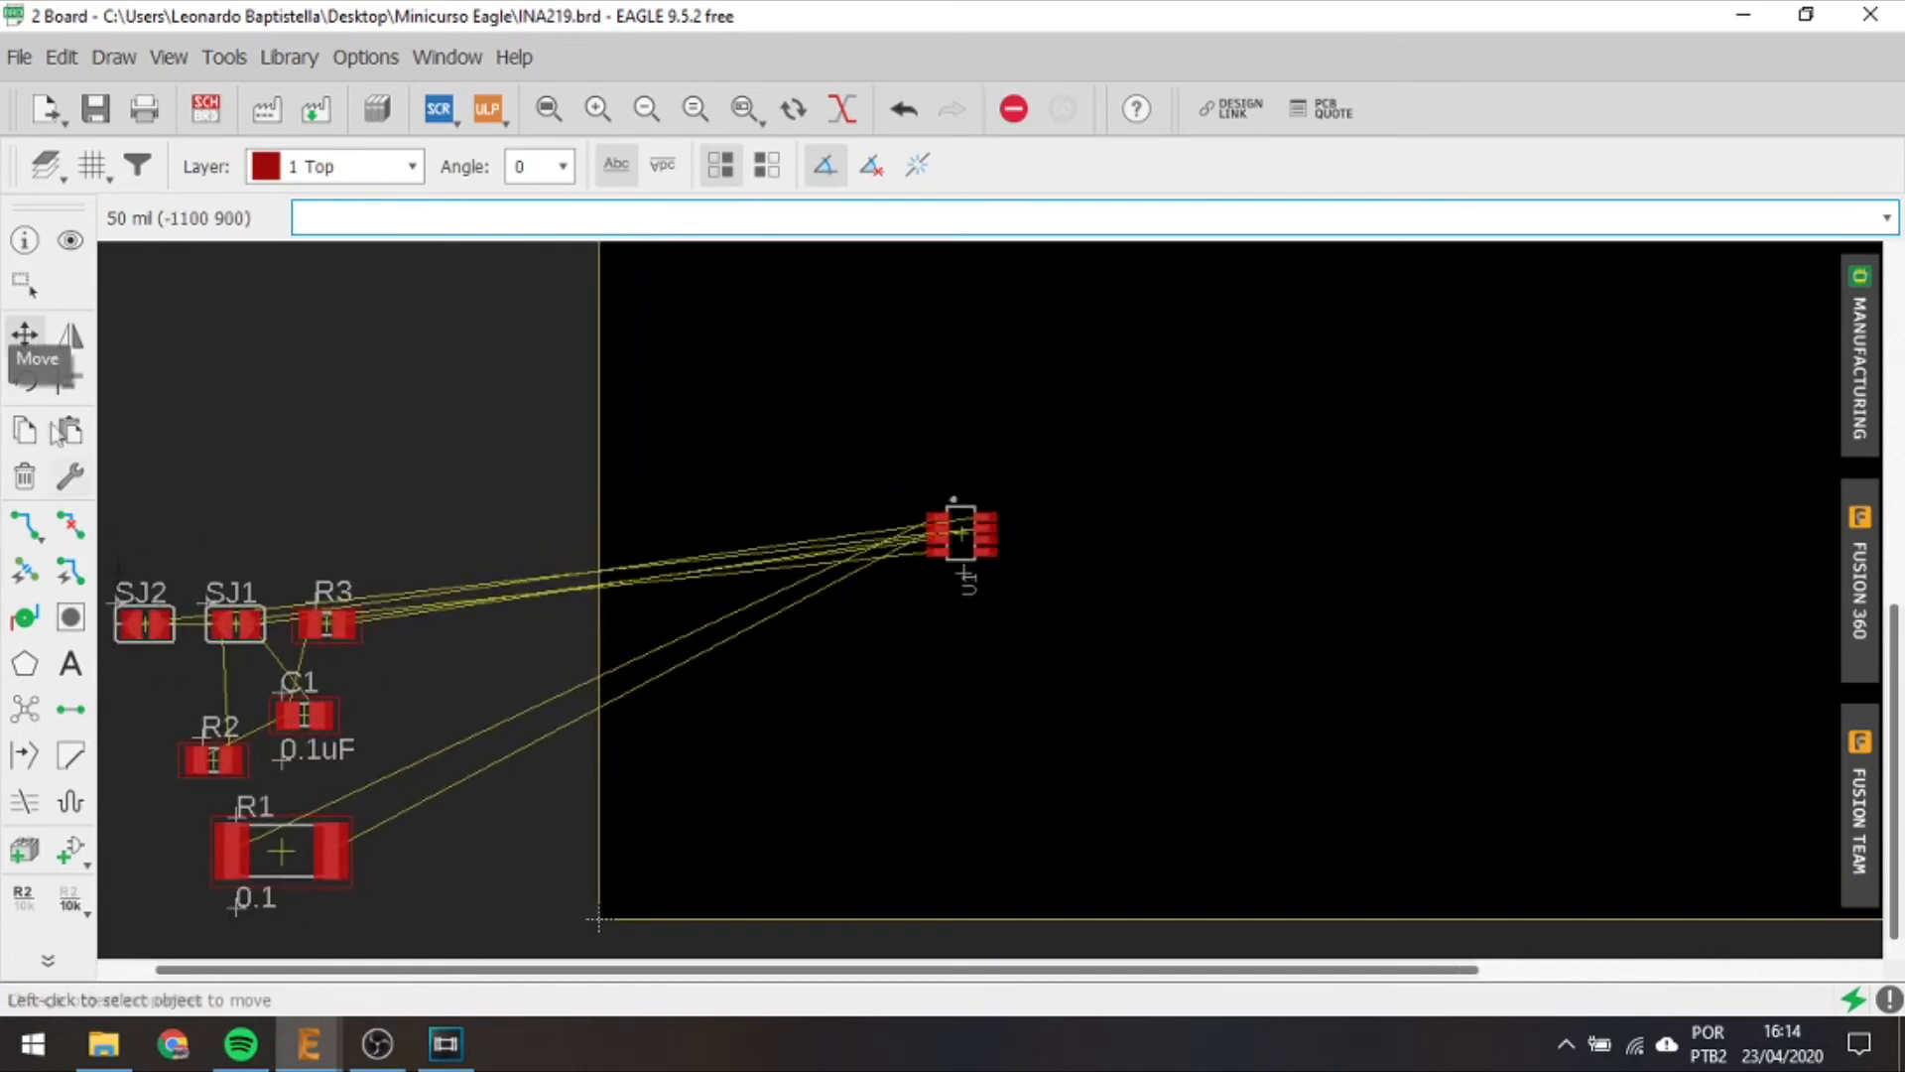
click(281, 851)
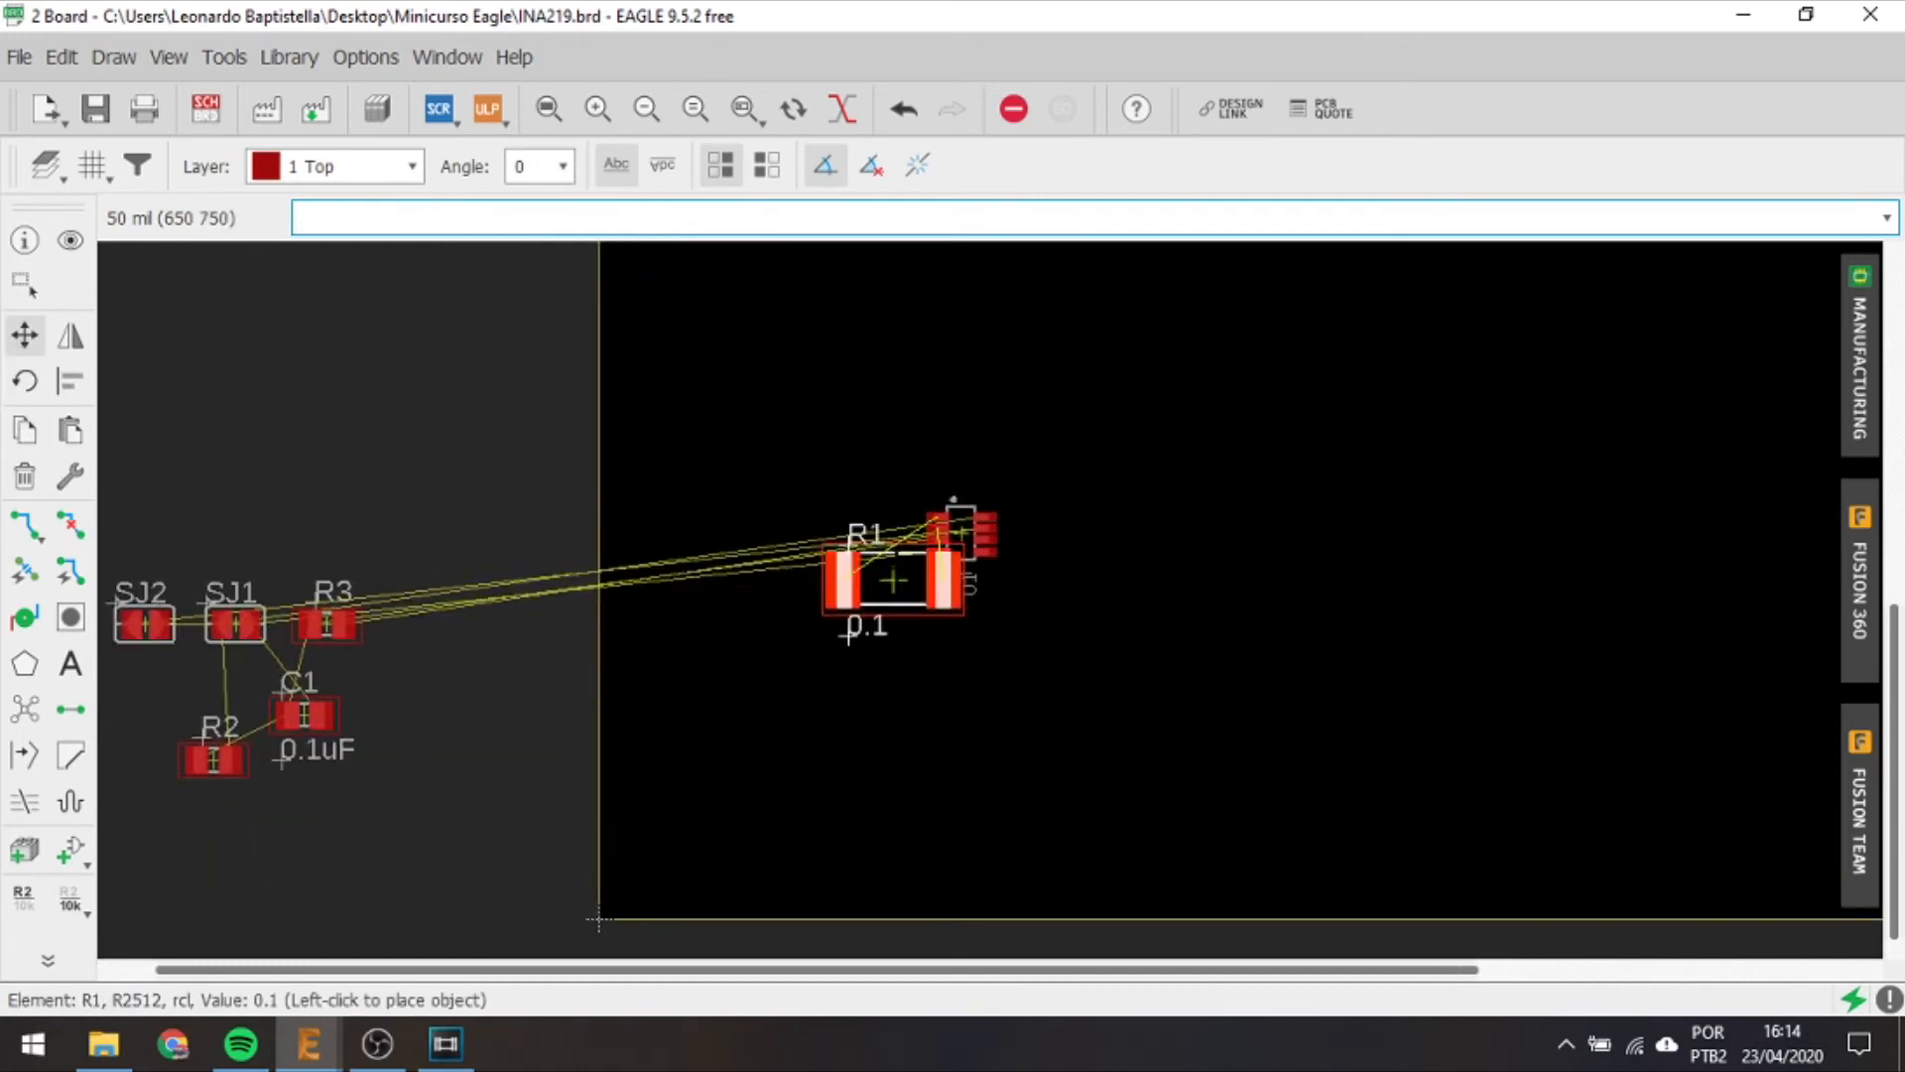
scroll(884, 580, up, 3)
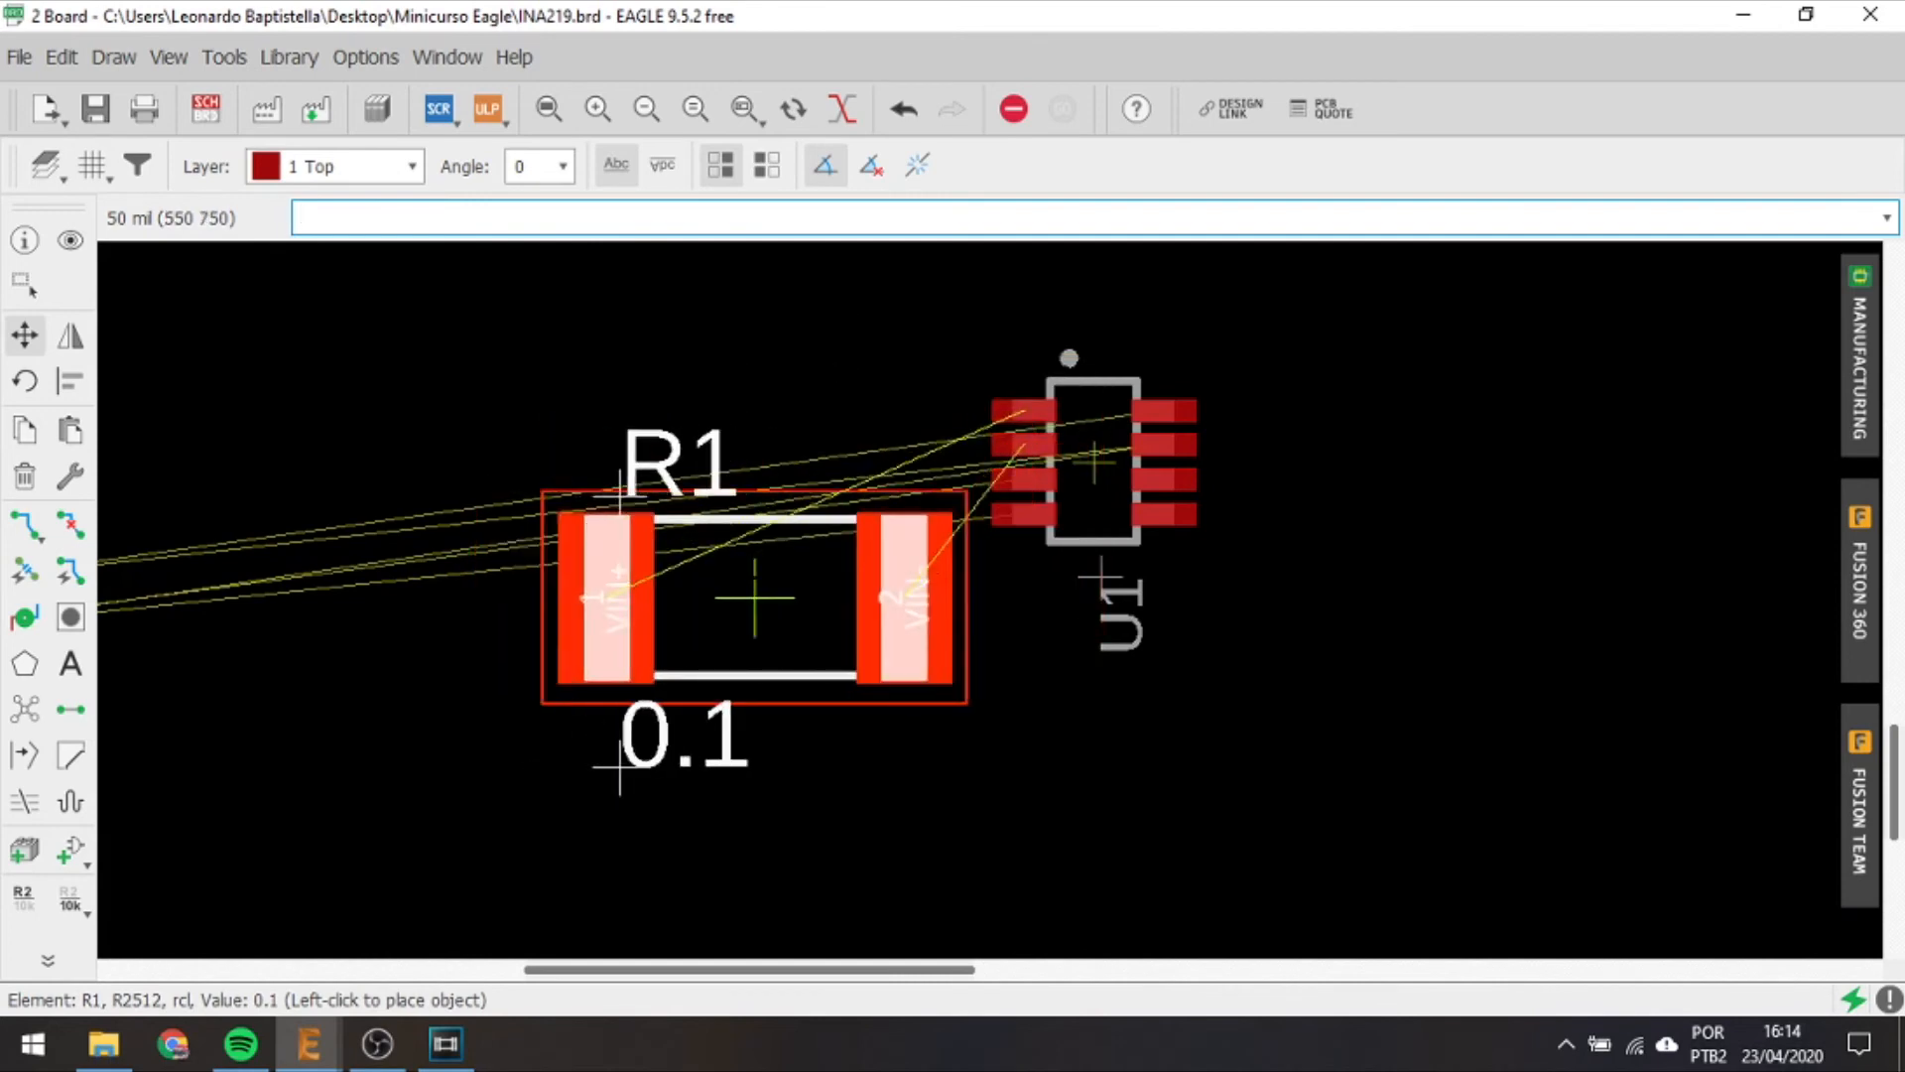
scroll(754, 597, down, 1)
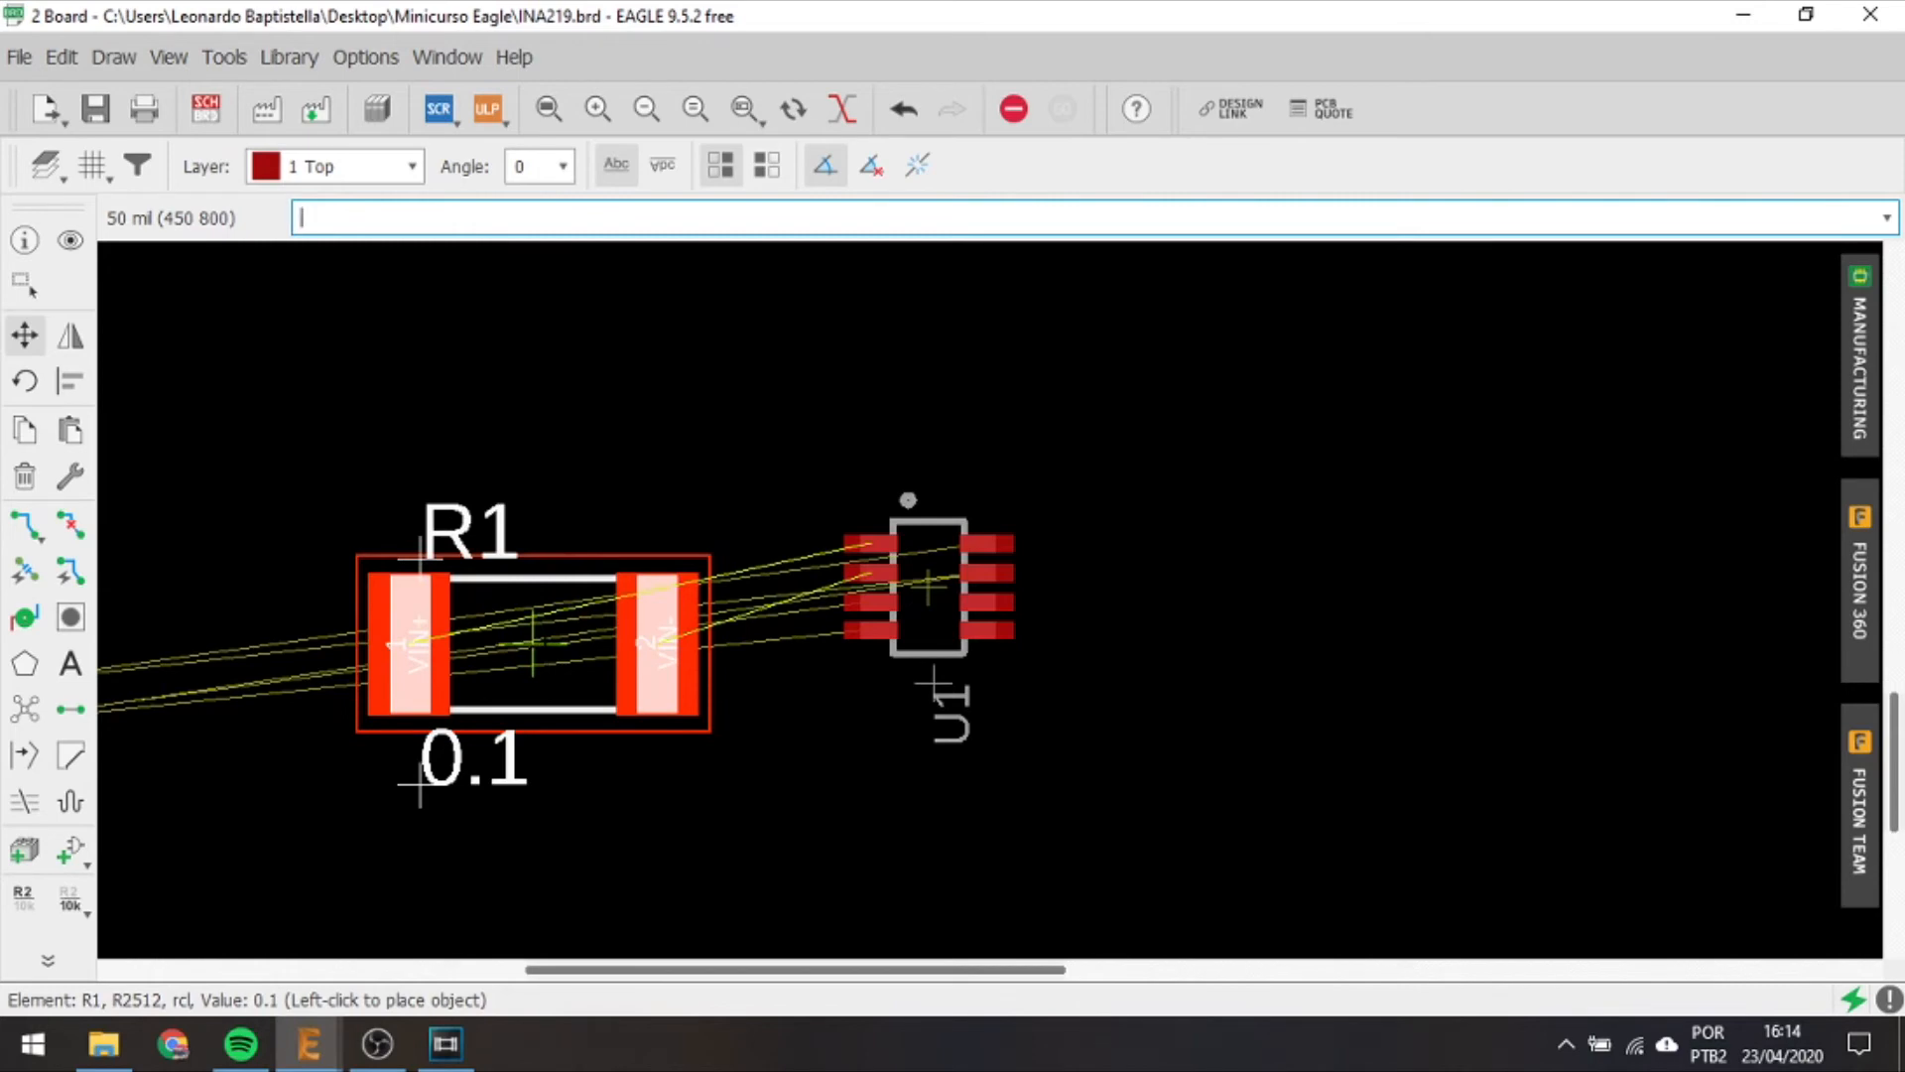
right_click(591, 533)
right_click(590, 533)
right_click(591, 533)
right_click(590, 532)
right_click(591, 533)
right_click(591, 533)
right_click(590, 533)
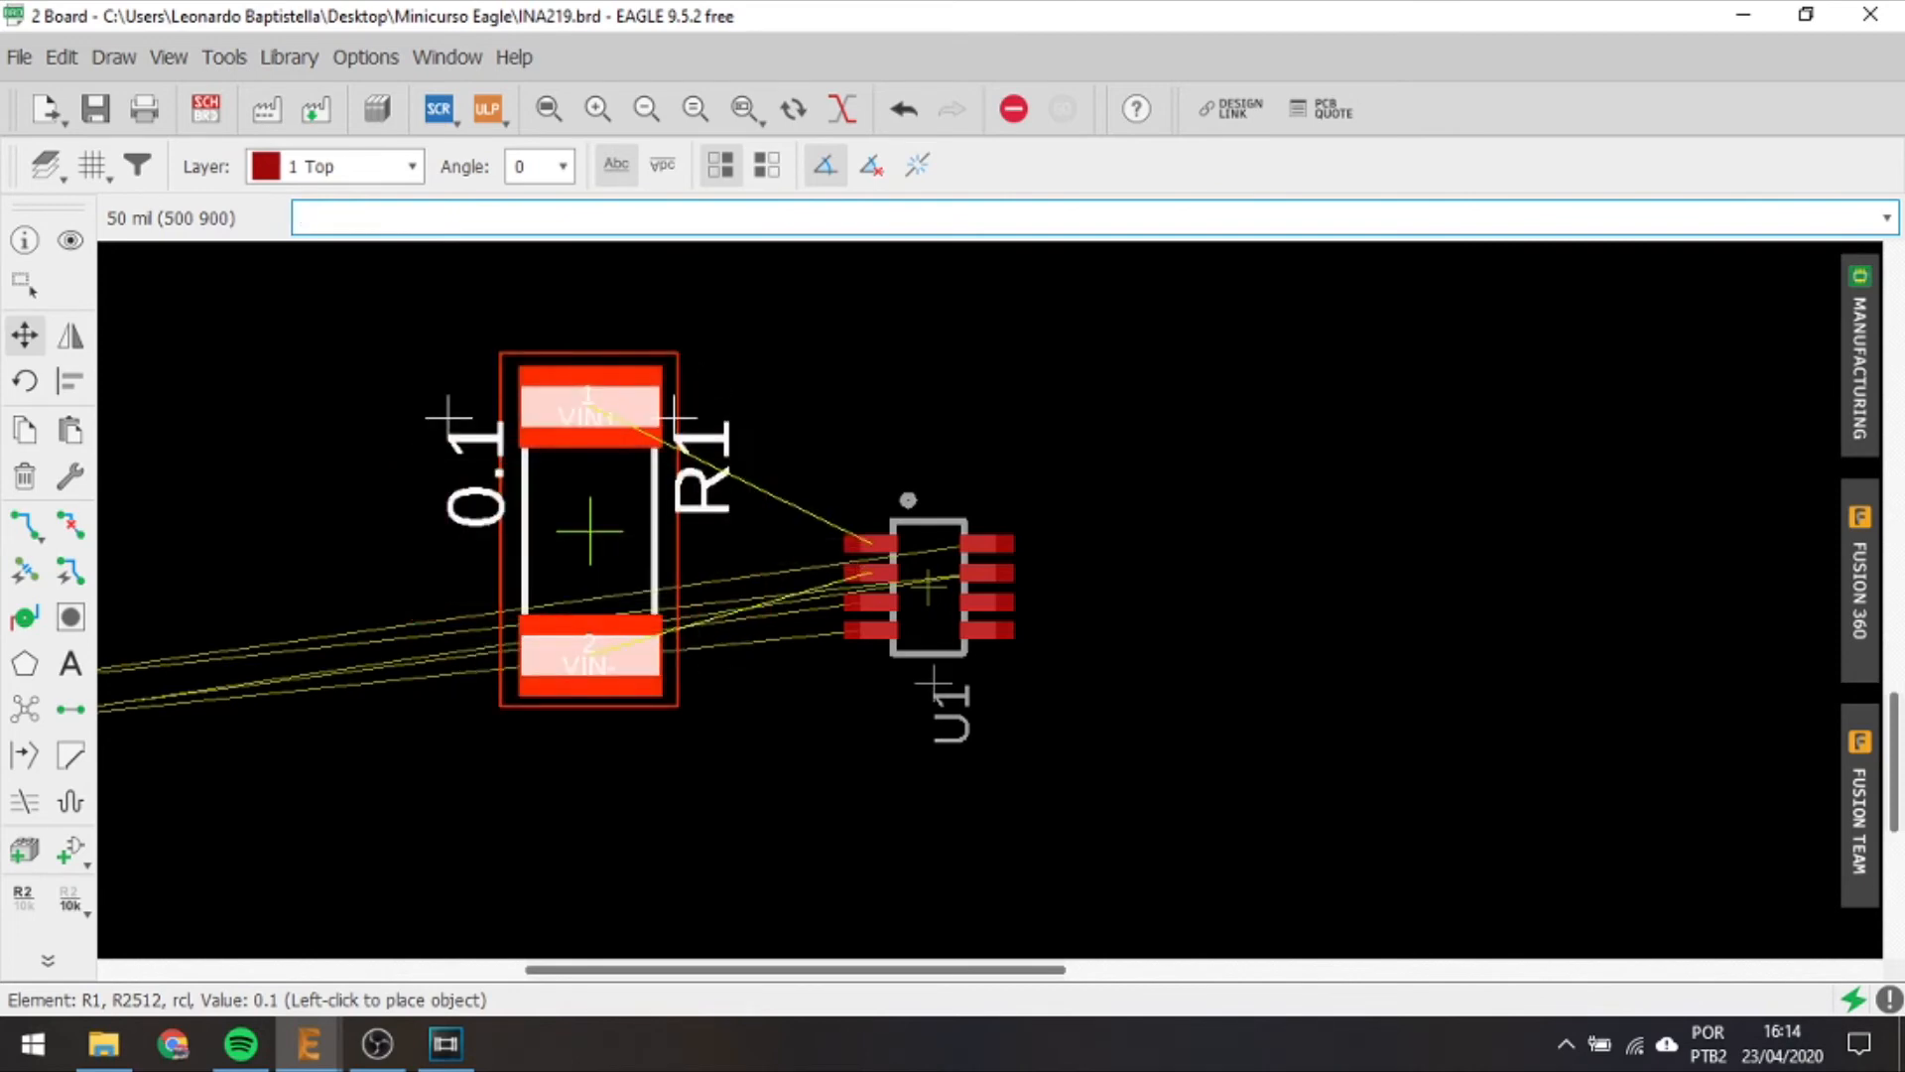
right_click(591, 533)
click(591, 533)
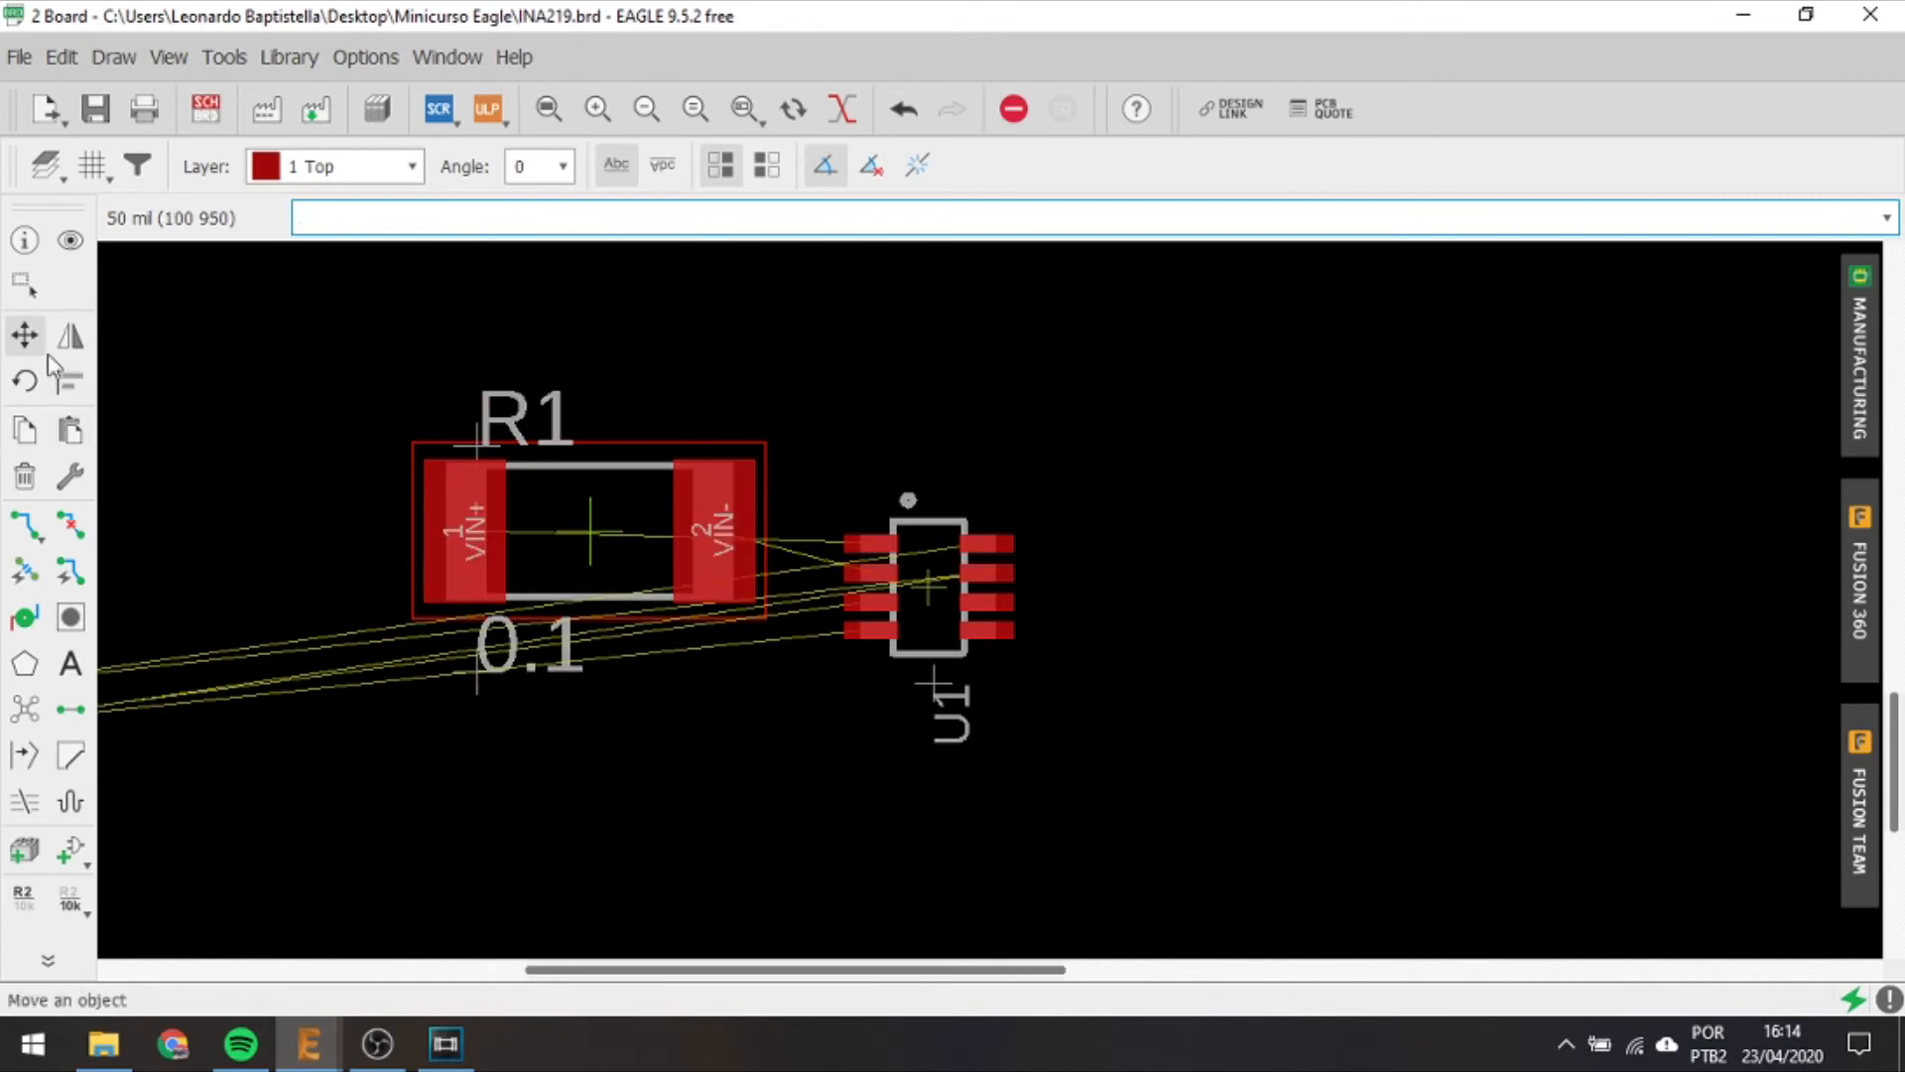
Rotate R1 to stand vertically with its VIN+ pad above its VIN- pad.
click(25, 387)
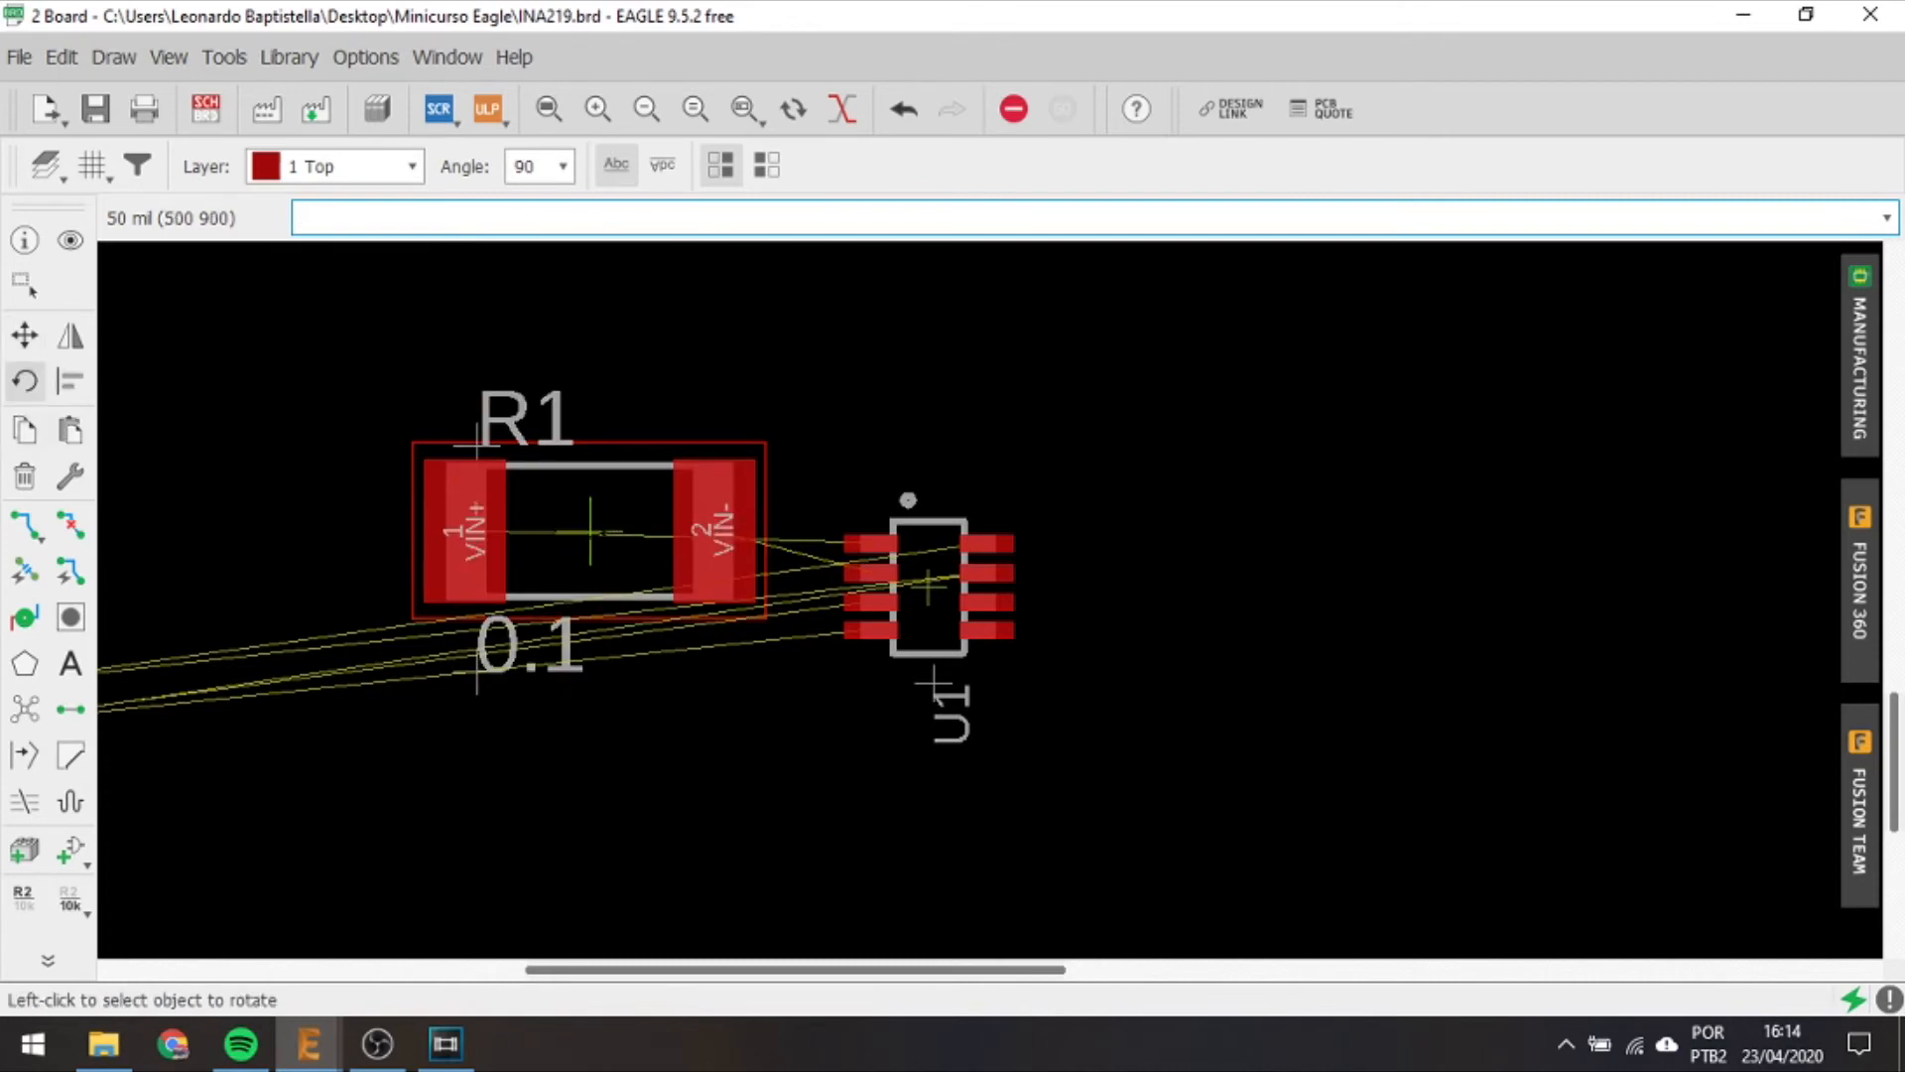
click(591, 533)
click(591, 533)
click(591, 533)
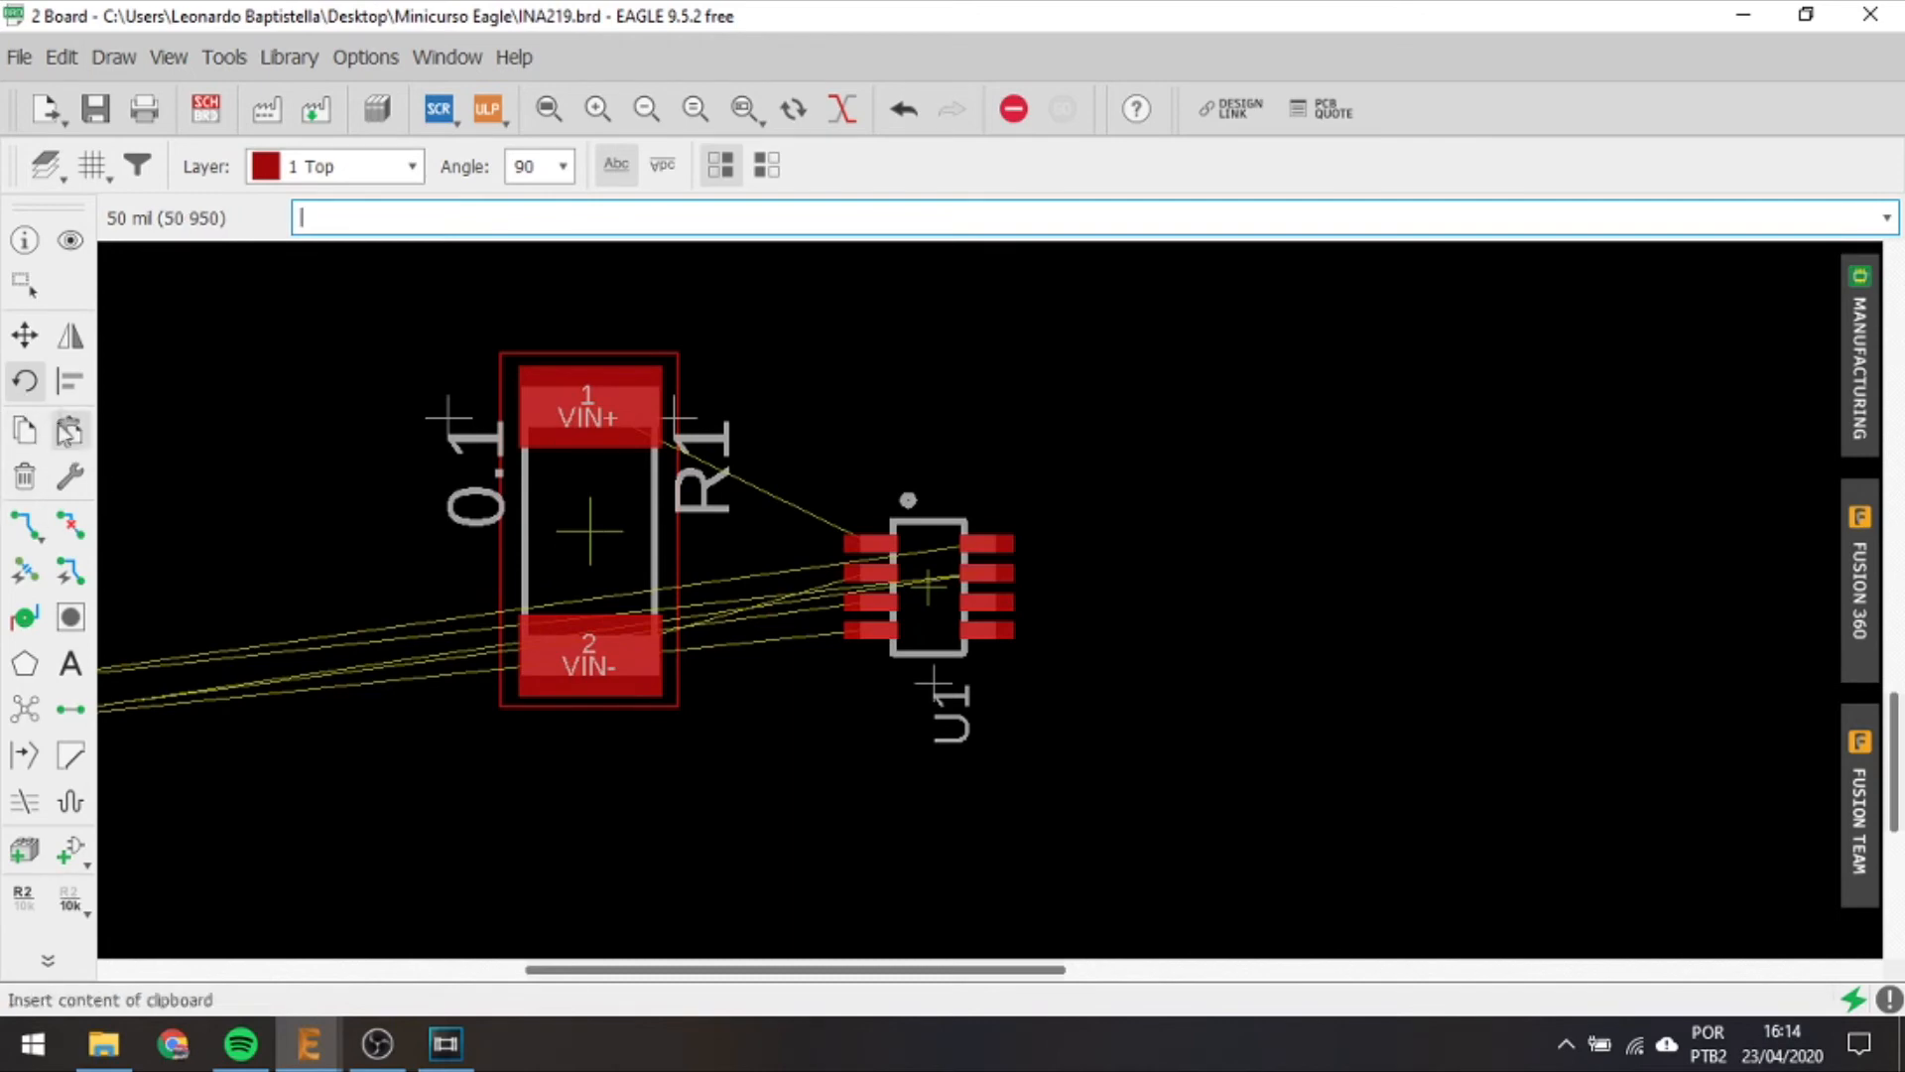
Shift R1 down 50 mil to line it up with U1.
click(25, 335)
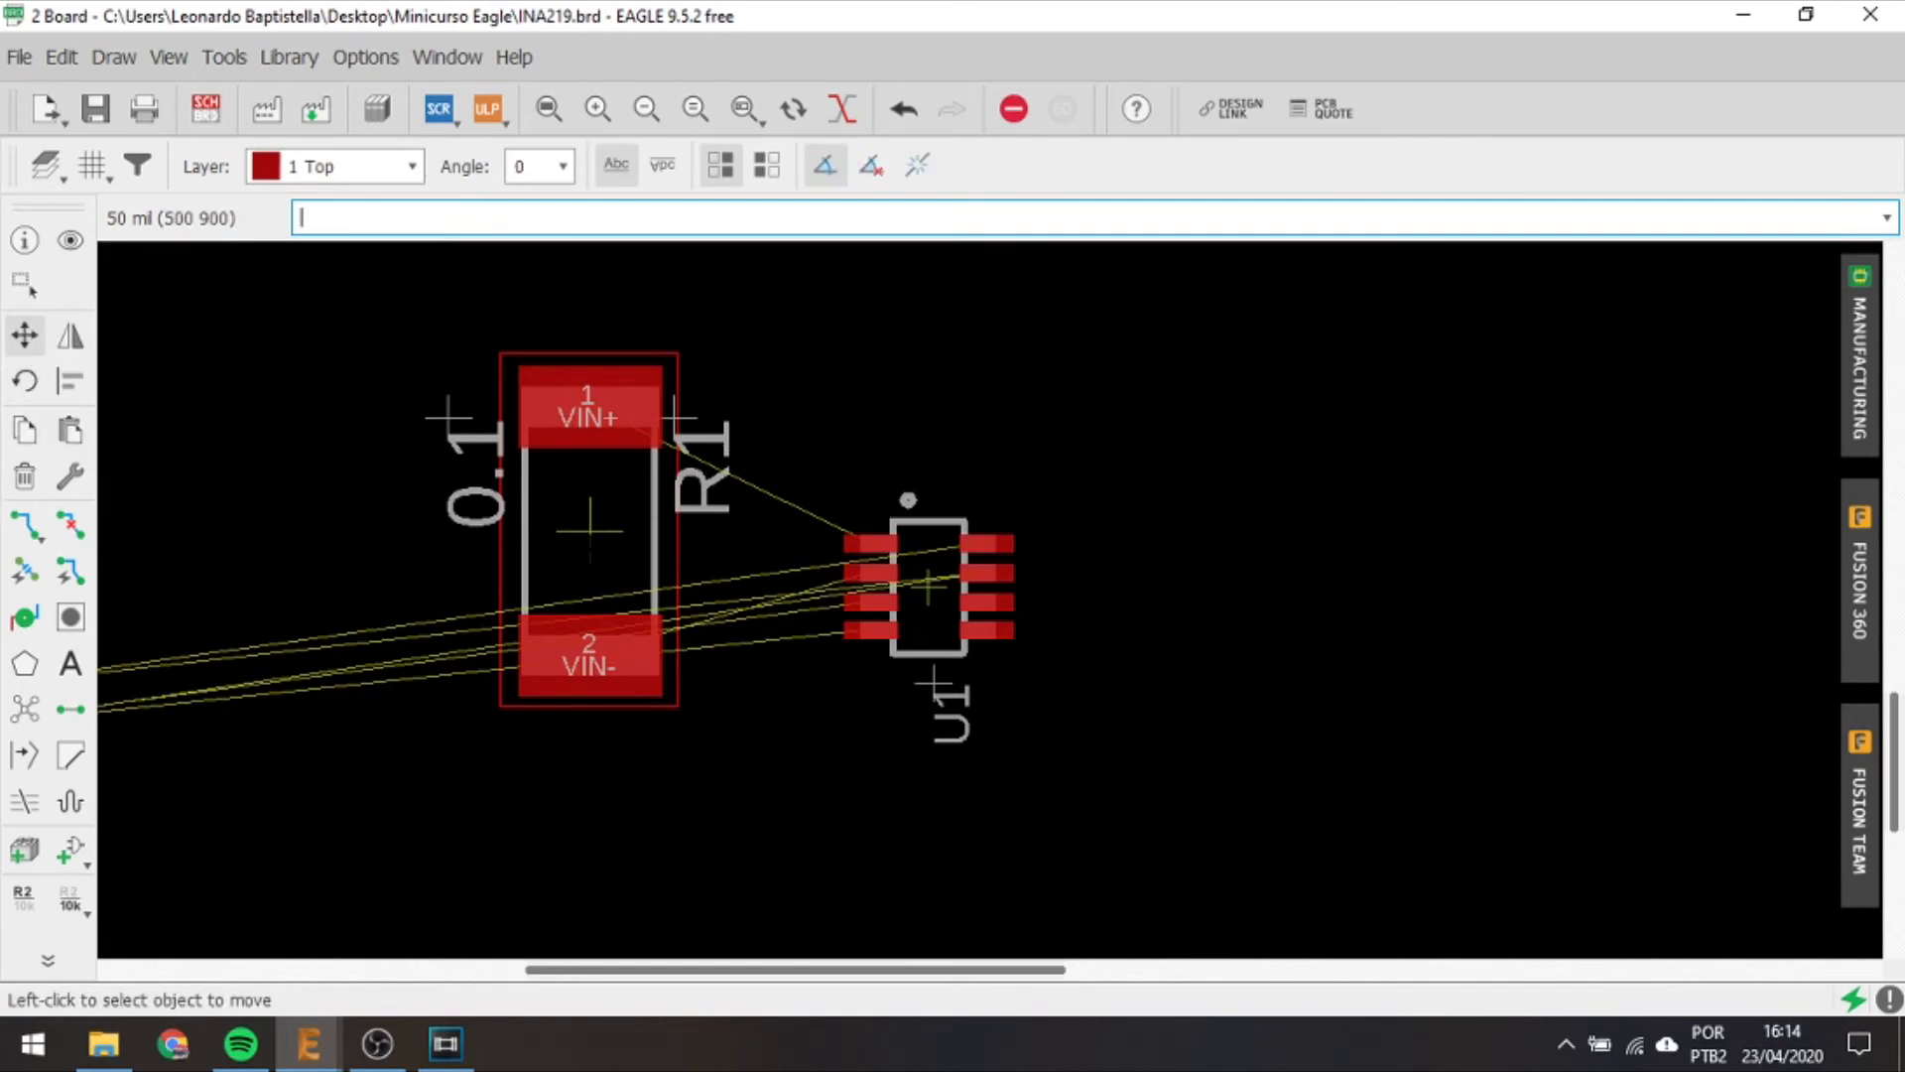
scroll(1507, 461, down, 2)
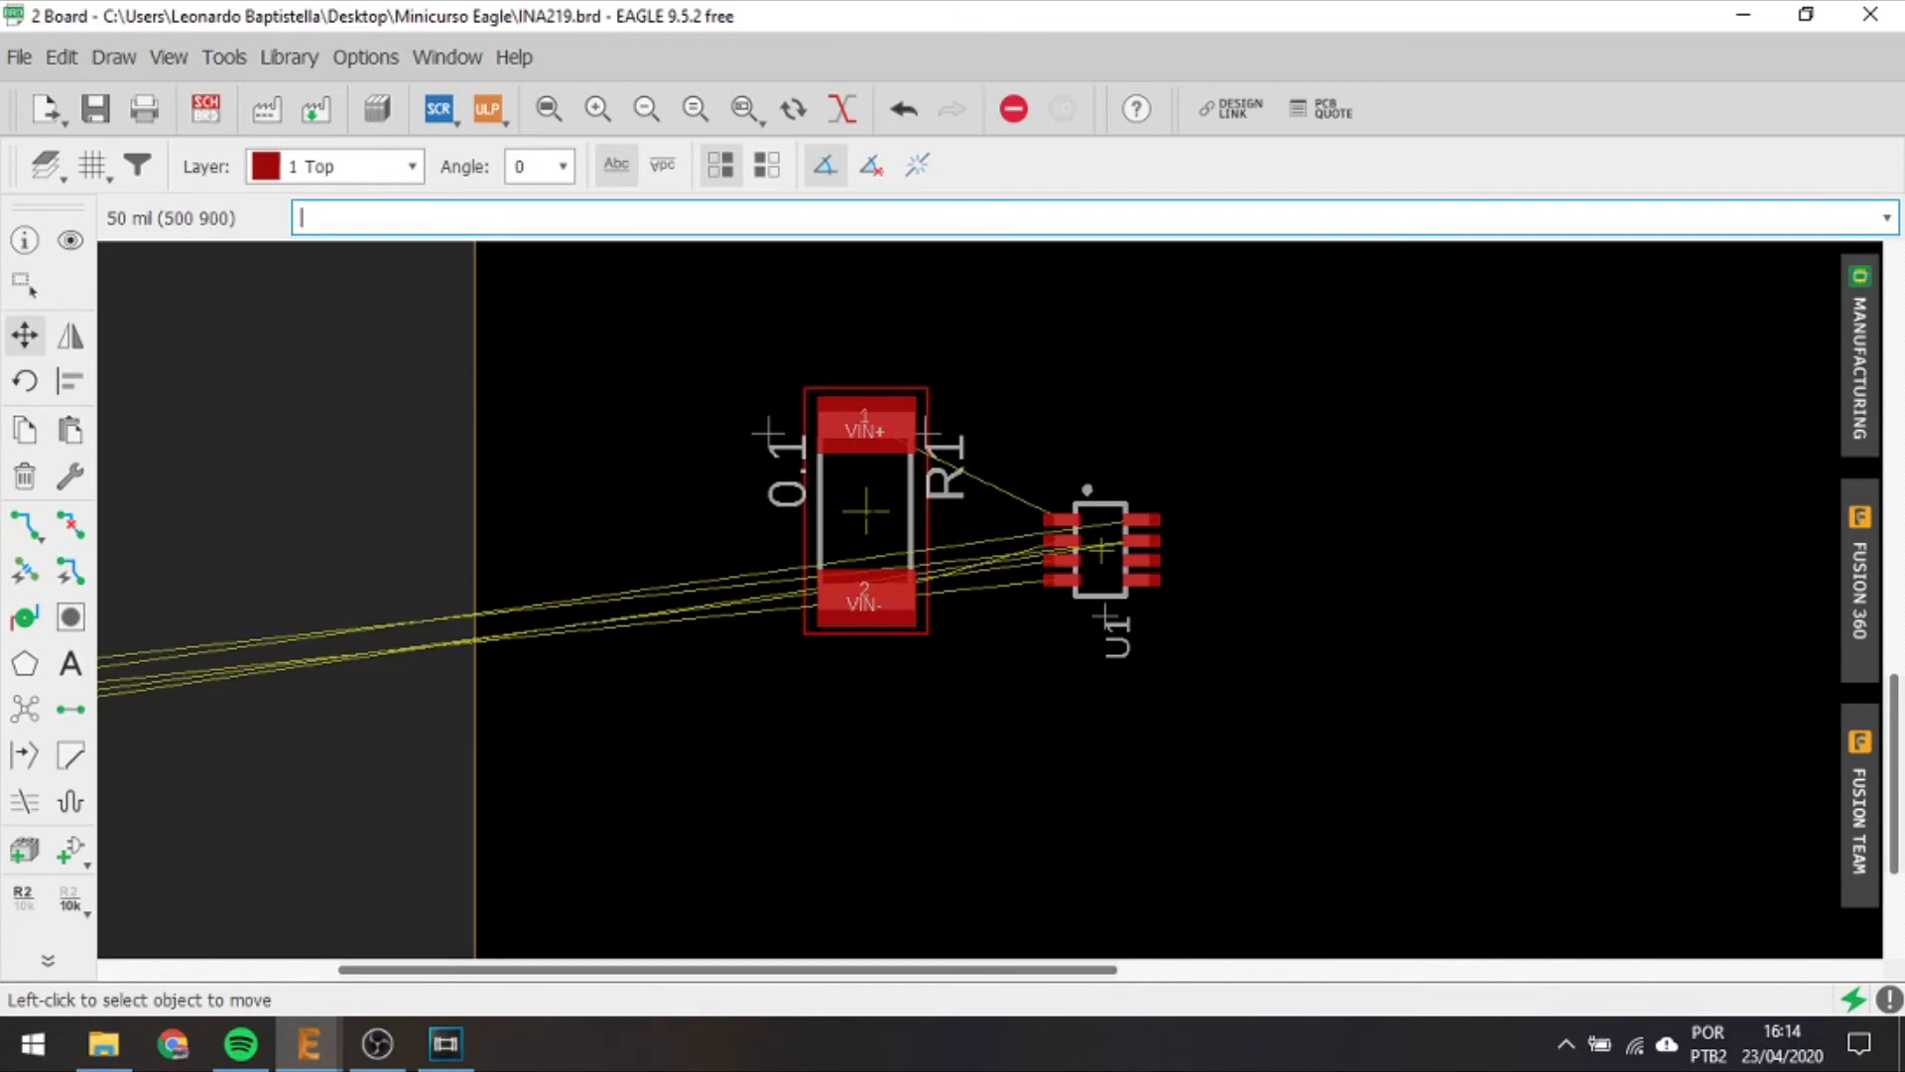
click(866, 516)
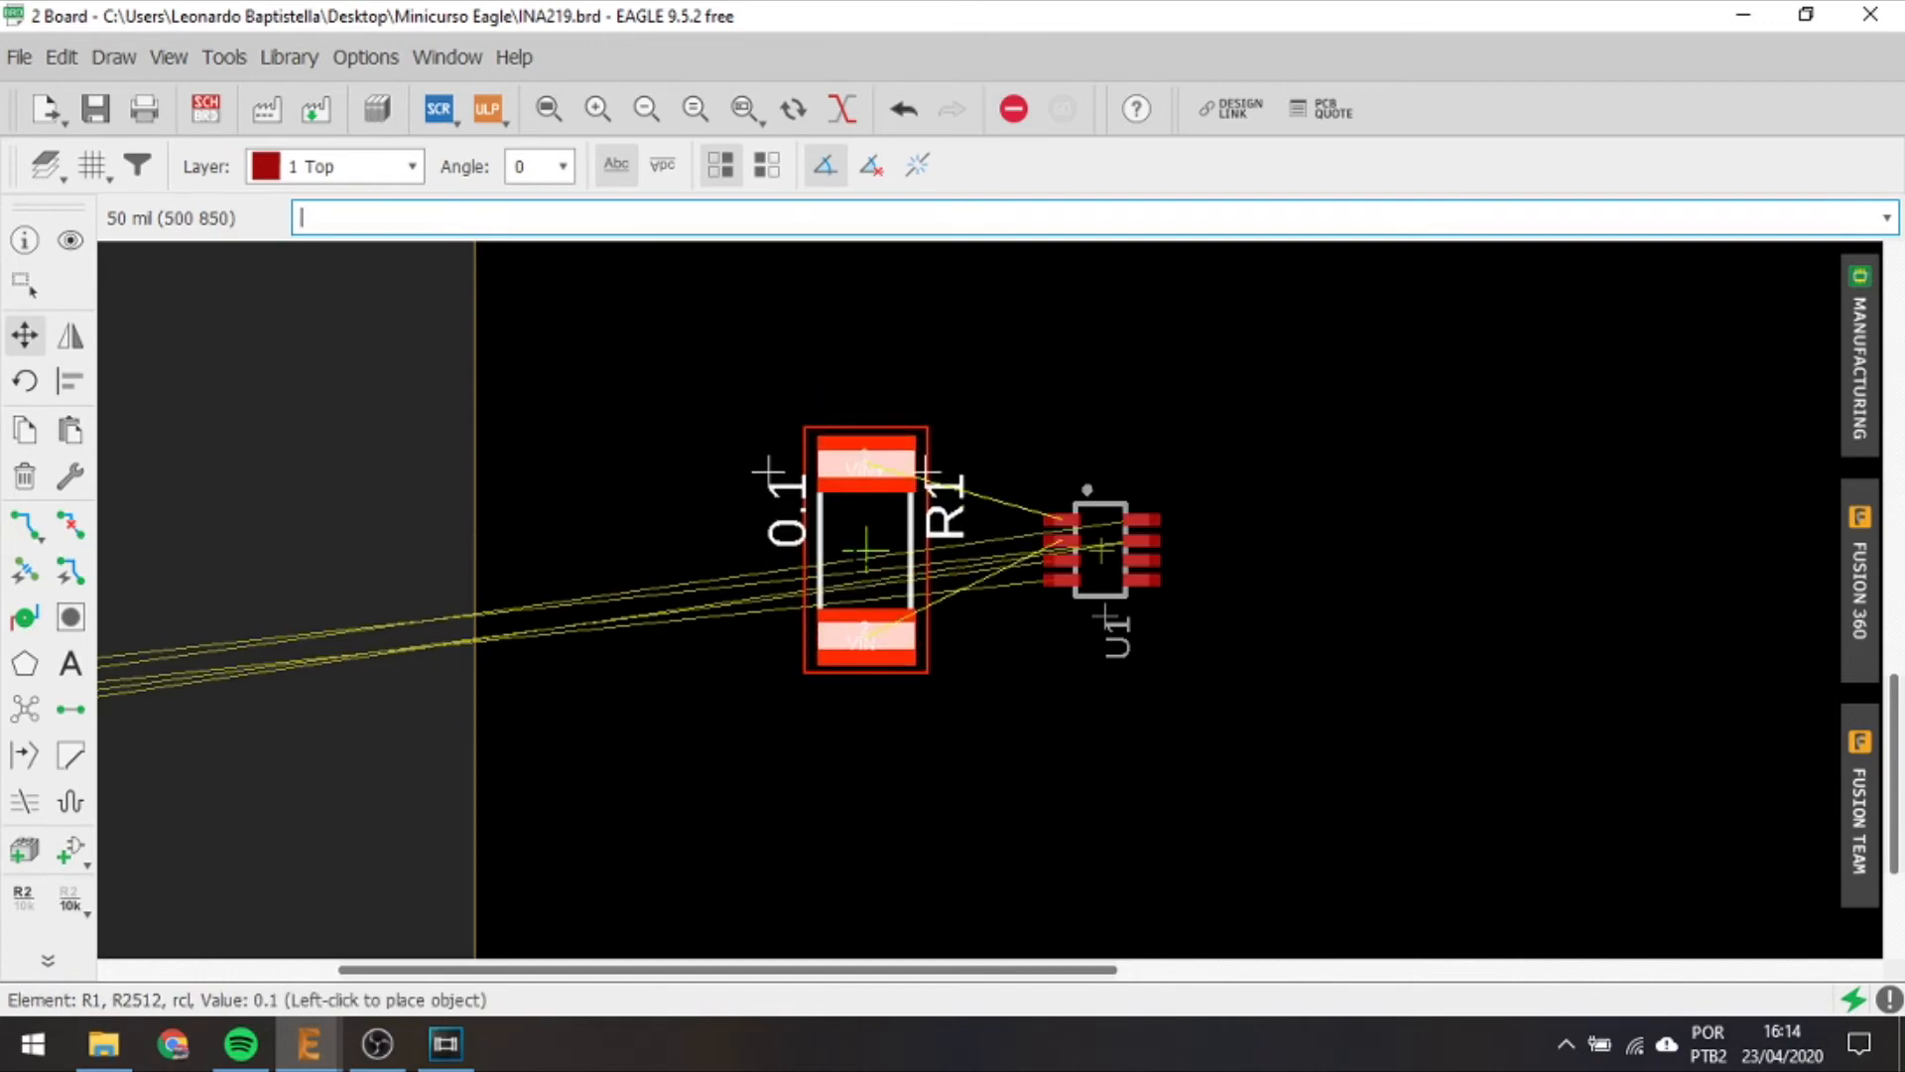
click(865, 525)
Move capacitor C1 onto the board and place it horizontally just below U1, beside R1's VIN- pad.
middle_drag(1101, 668, 1406, 512)
scroll(1406, 512, down, 1)
click(466, 668)
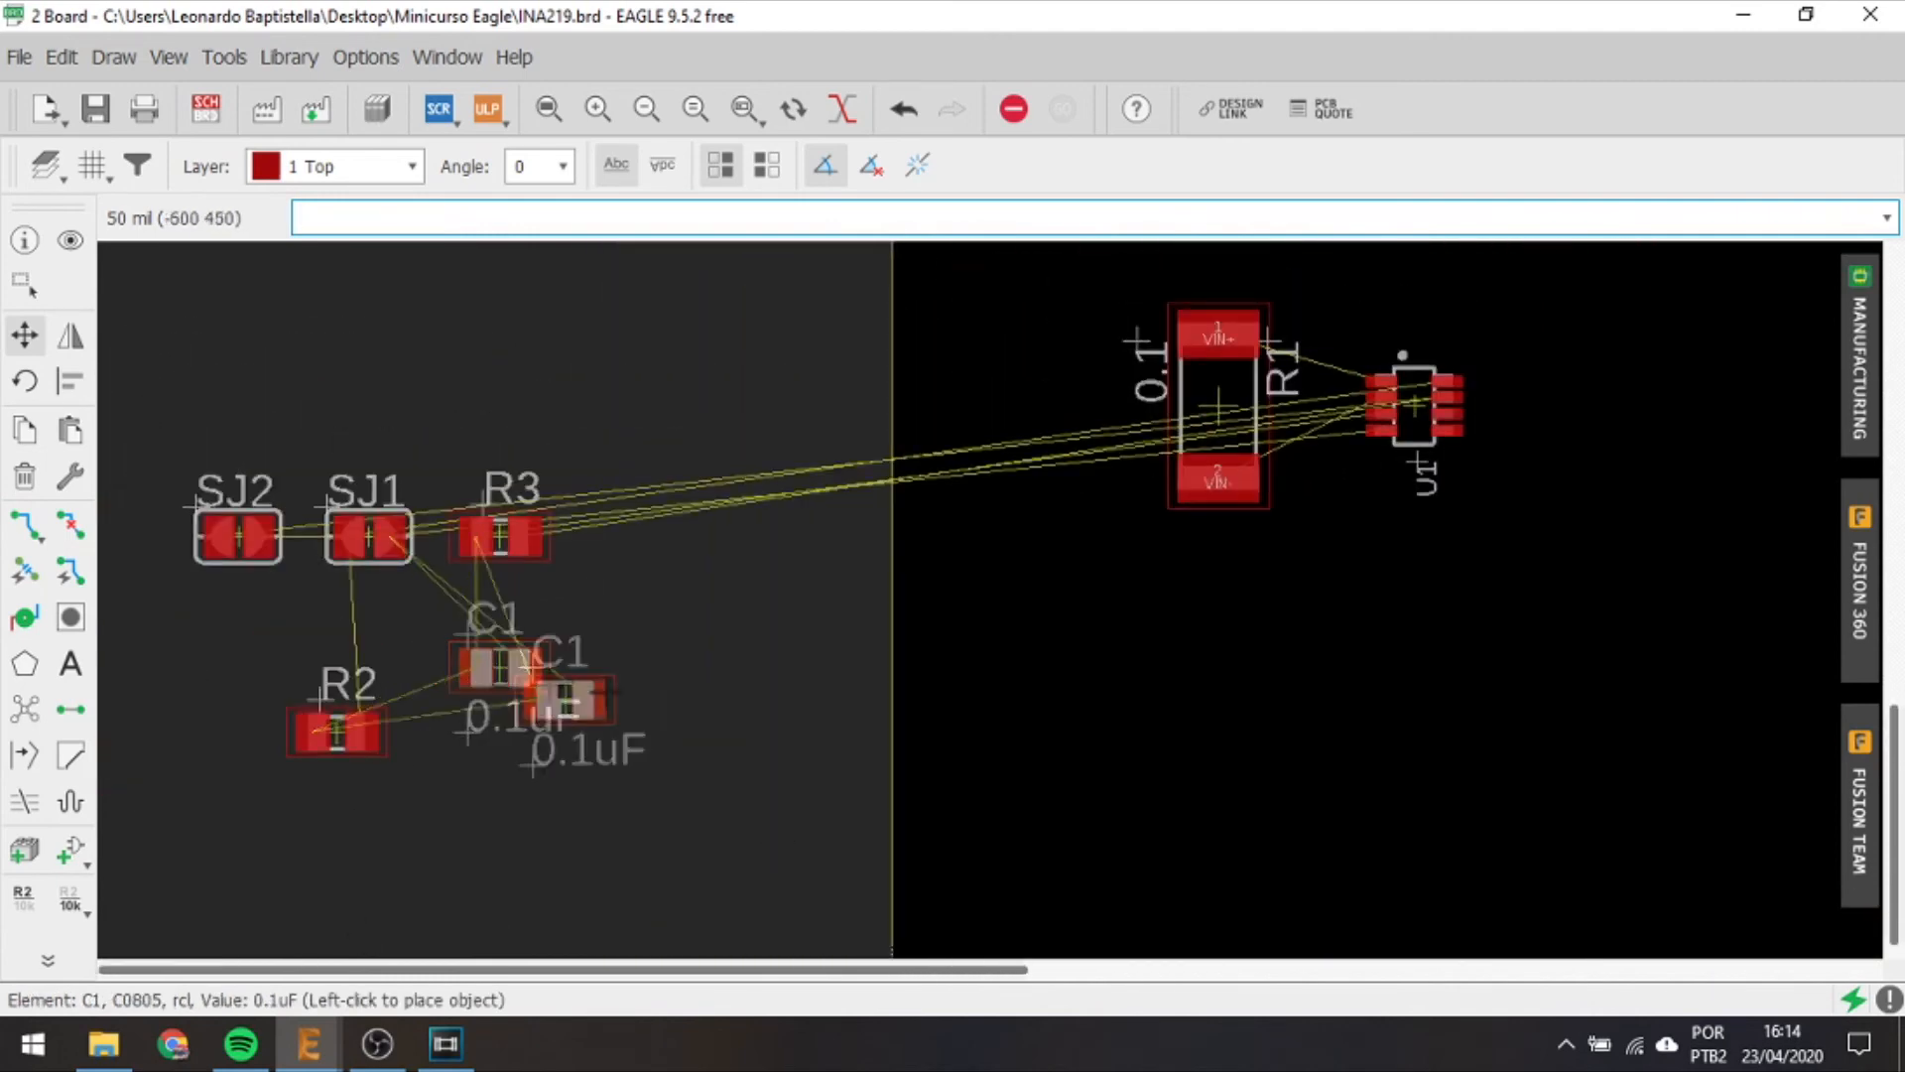
mouse_move(926, 711)
middle_down()
mouse_move(722, 727)
mouse_move(924, 713)
middle_up()
scroll(824, 700, up, 2)
mouse_move(621, 695)
middle_down()
mouse_move(904, 673)
mouse_move(913, 812)
mouse_move(576, 656)
mouse_move(776, 698)
mouse_move(615, 713)
middle_up()
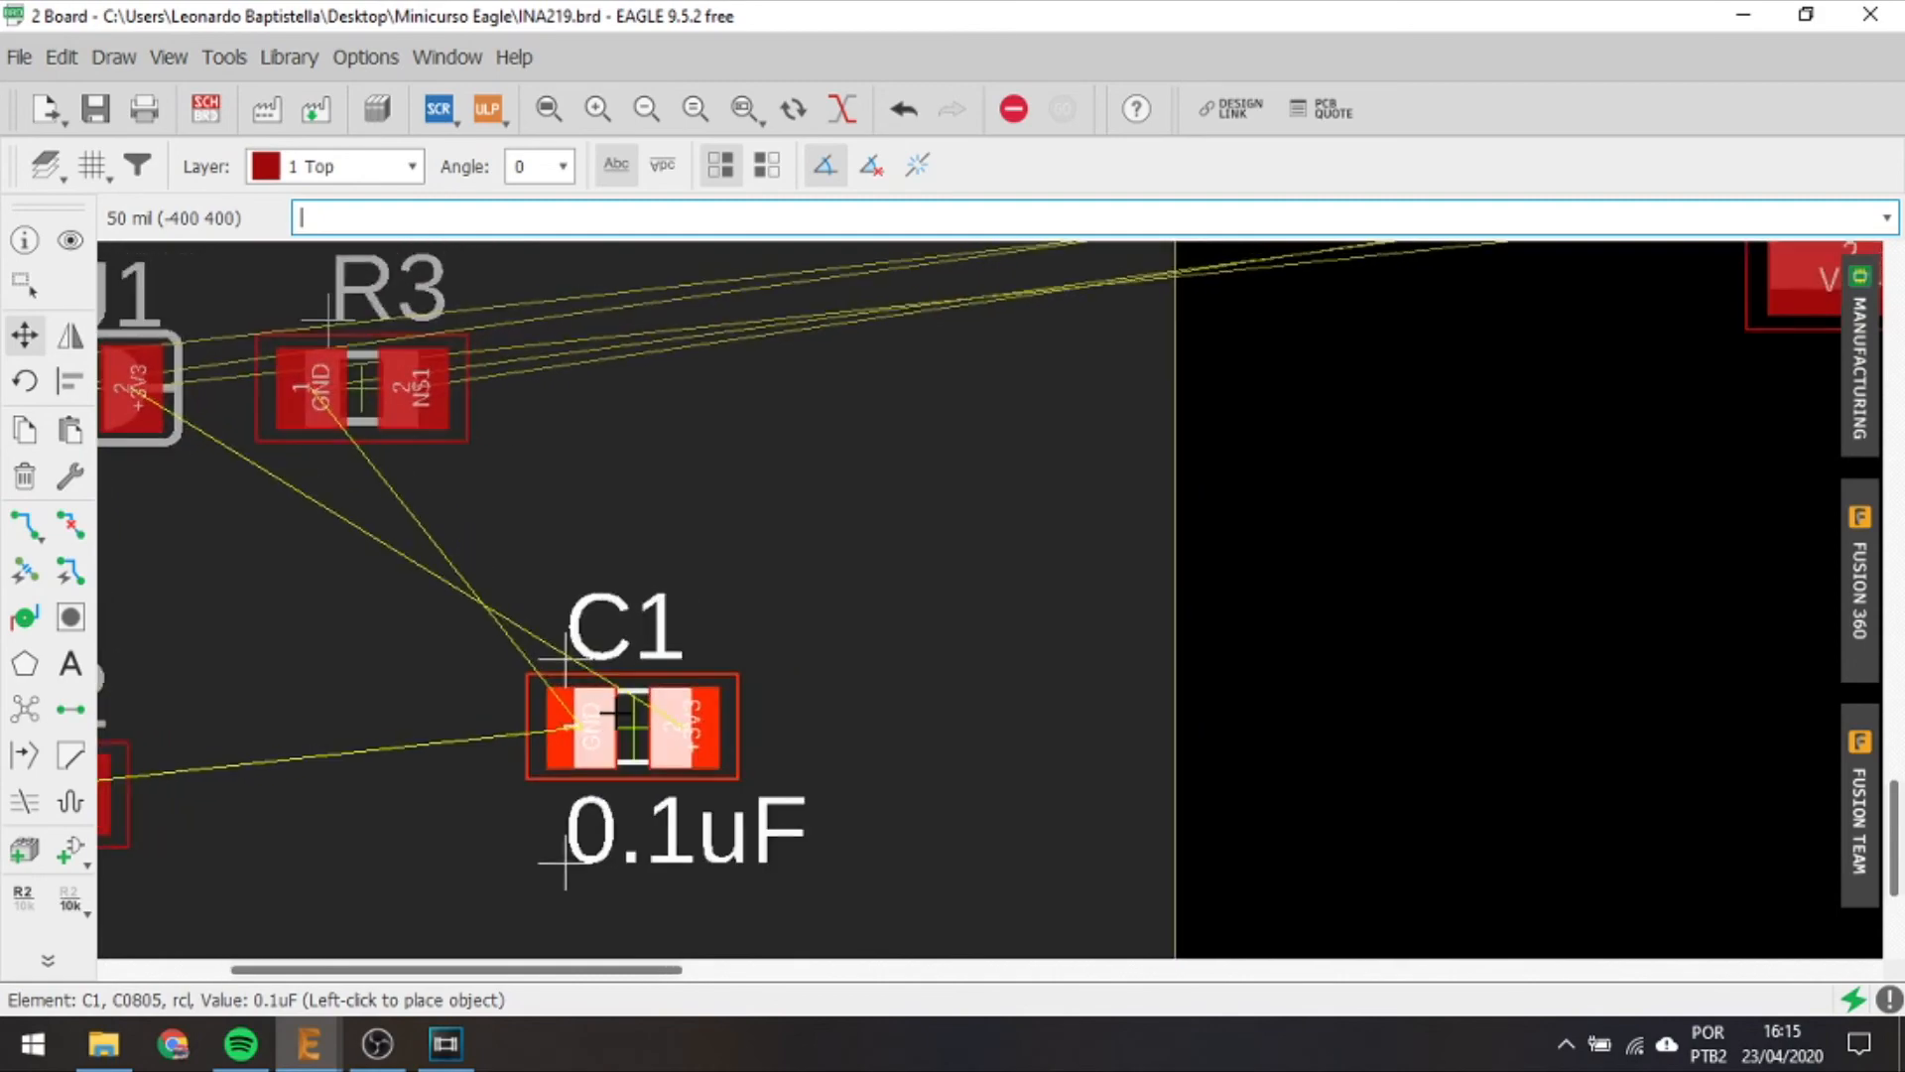
middle_drag(1353, 572, 57, 951)
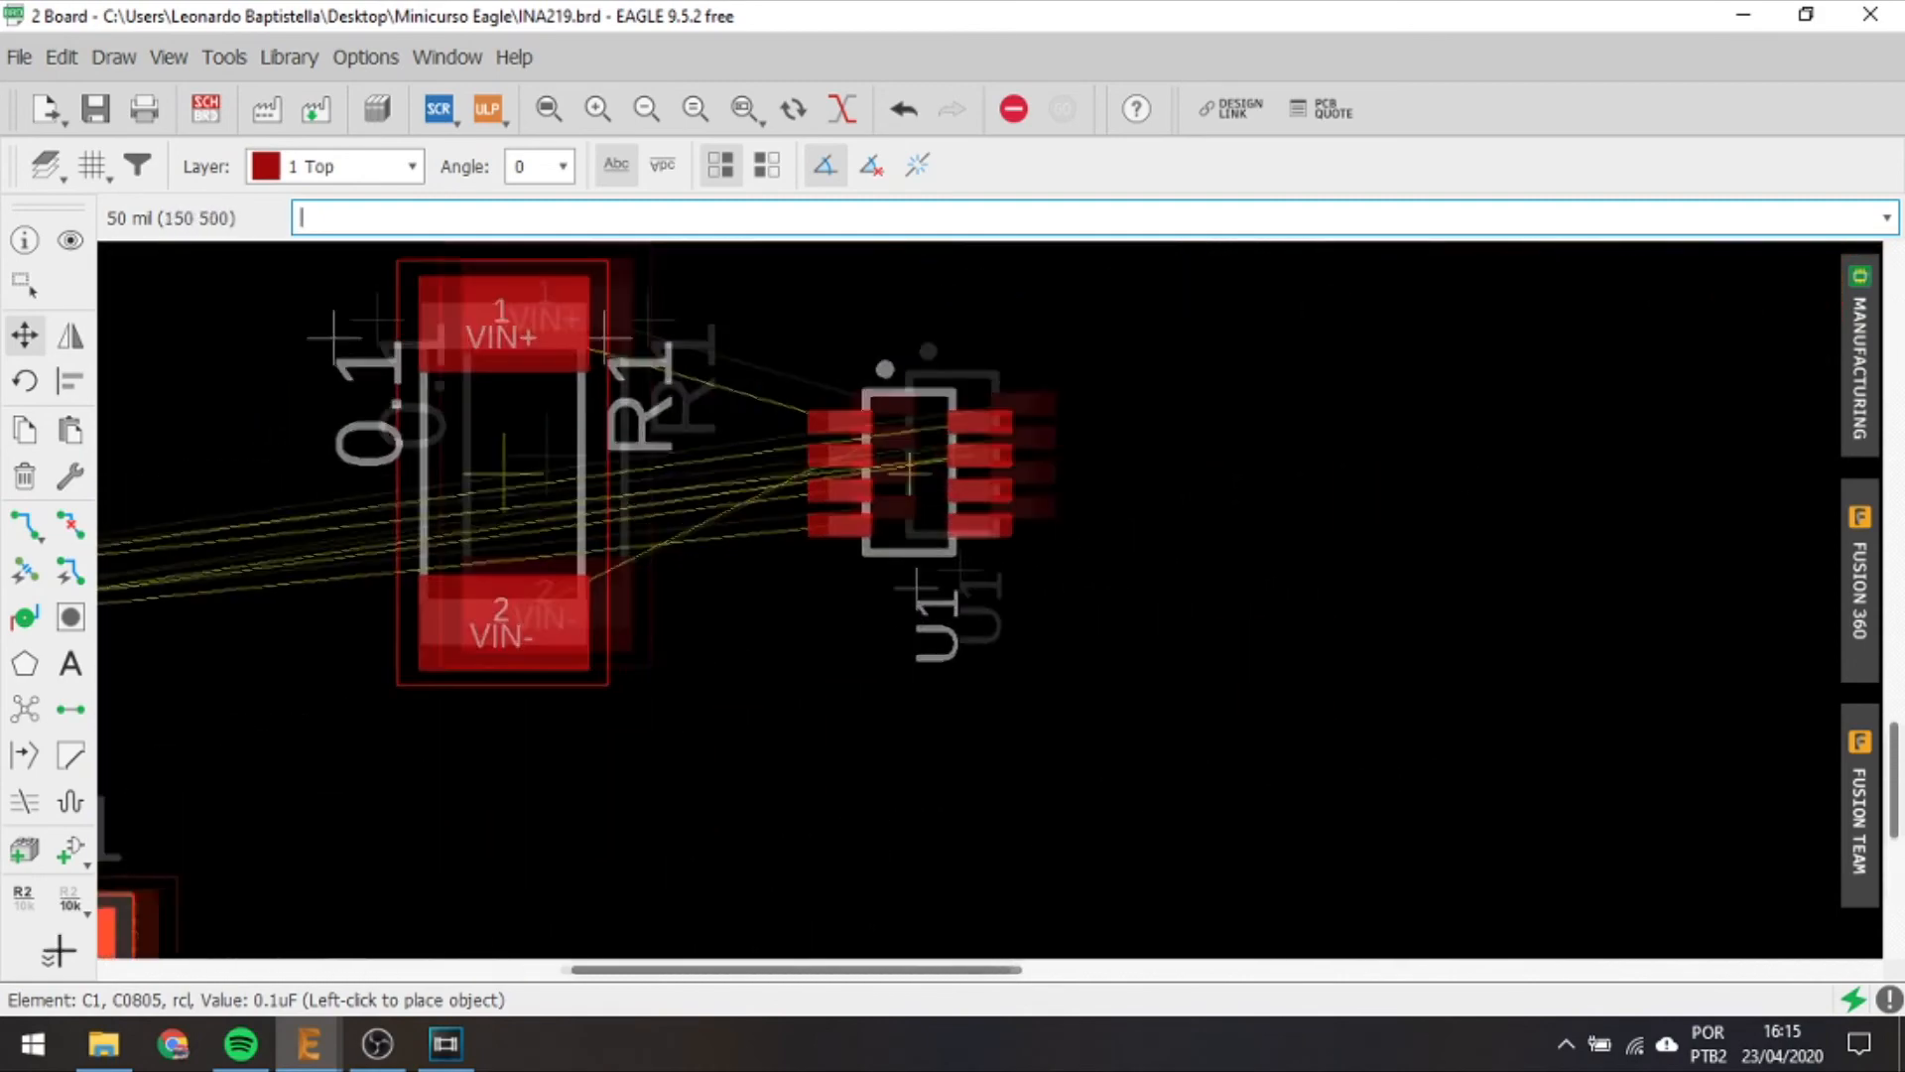
middle_drag(972, 748, 877, 840)
scroll(908, 669, up, 3)
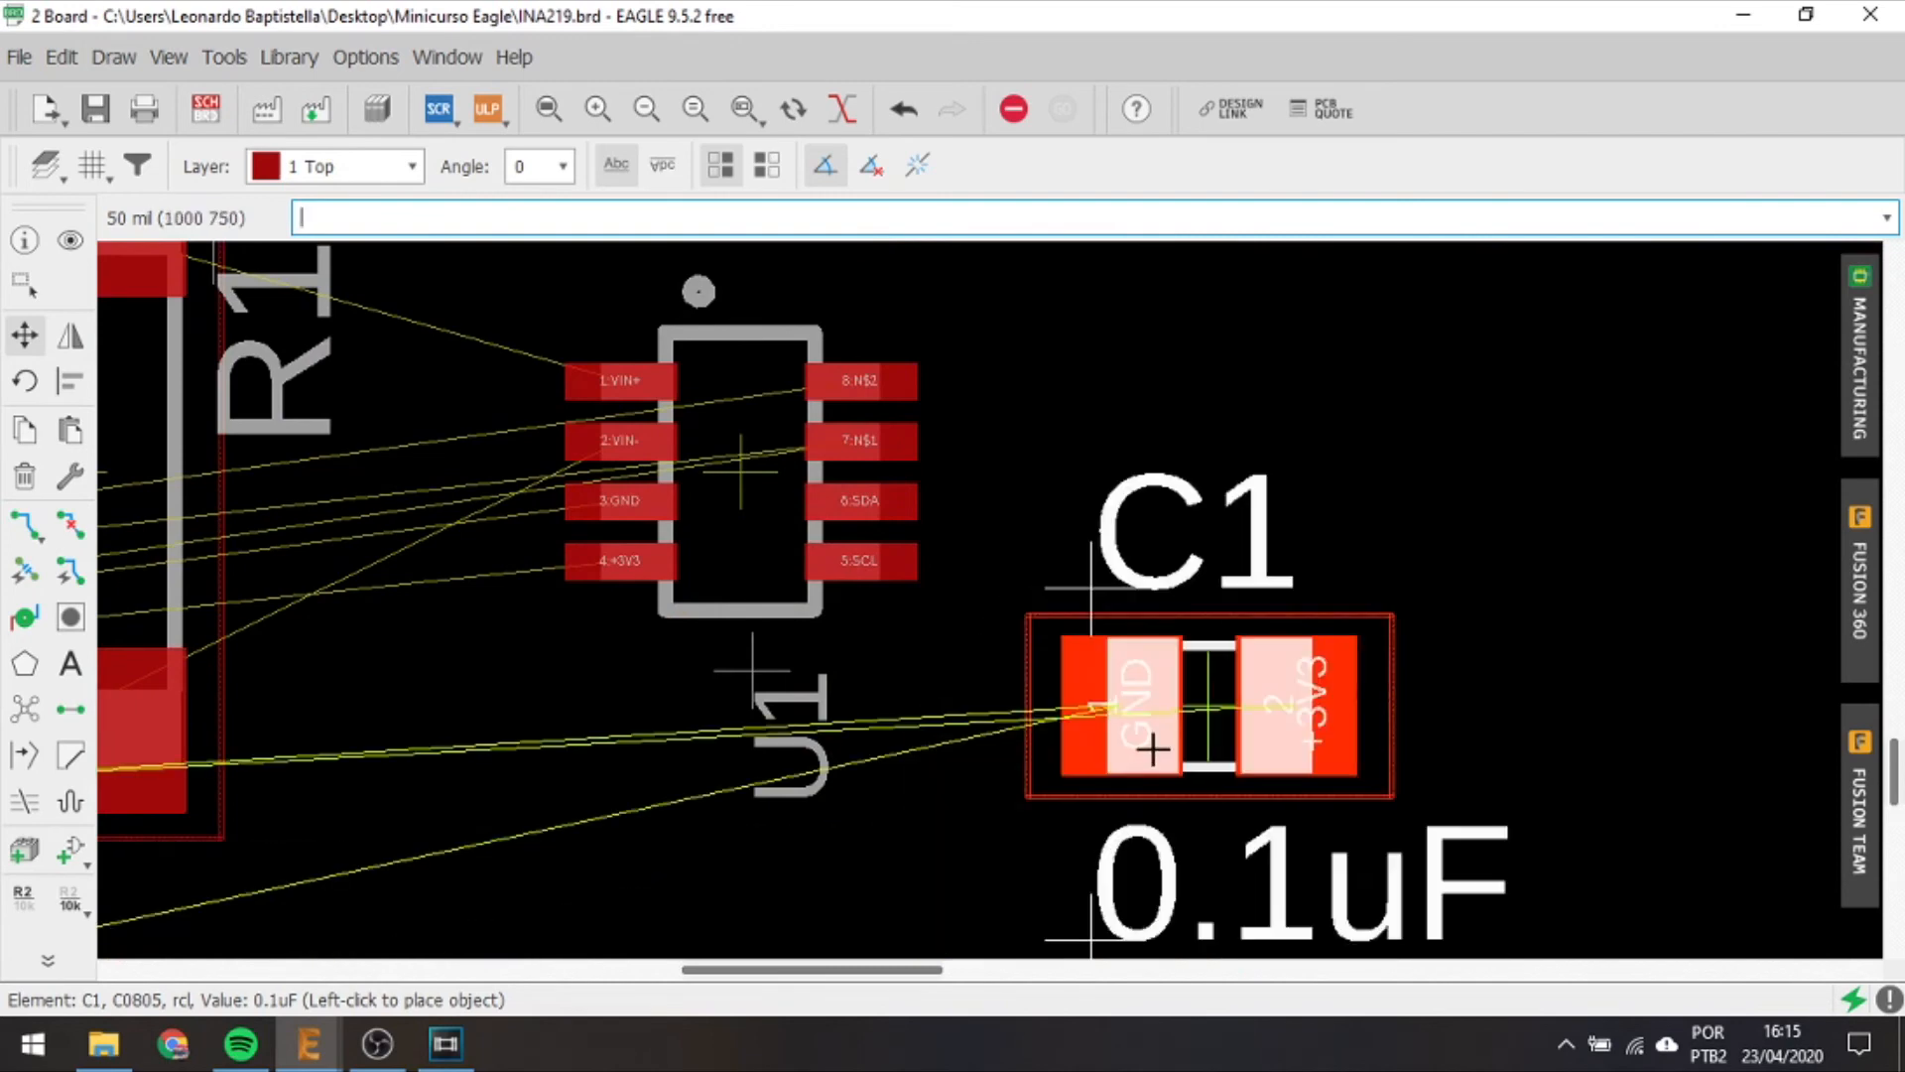
middle_drag(1153, 749, 1263, 696)
scroll(1265, 695, down, 1)
scroll(1264, 697, up, 1)
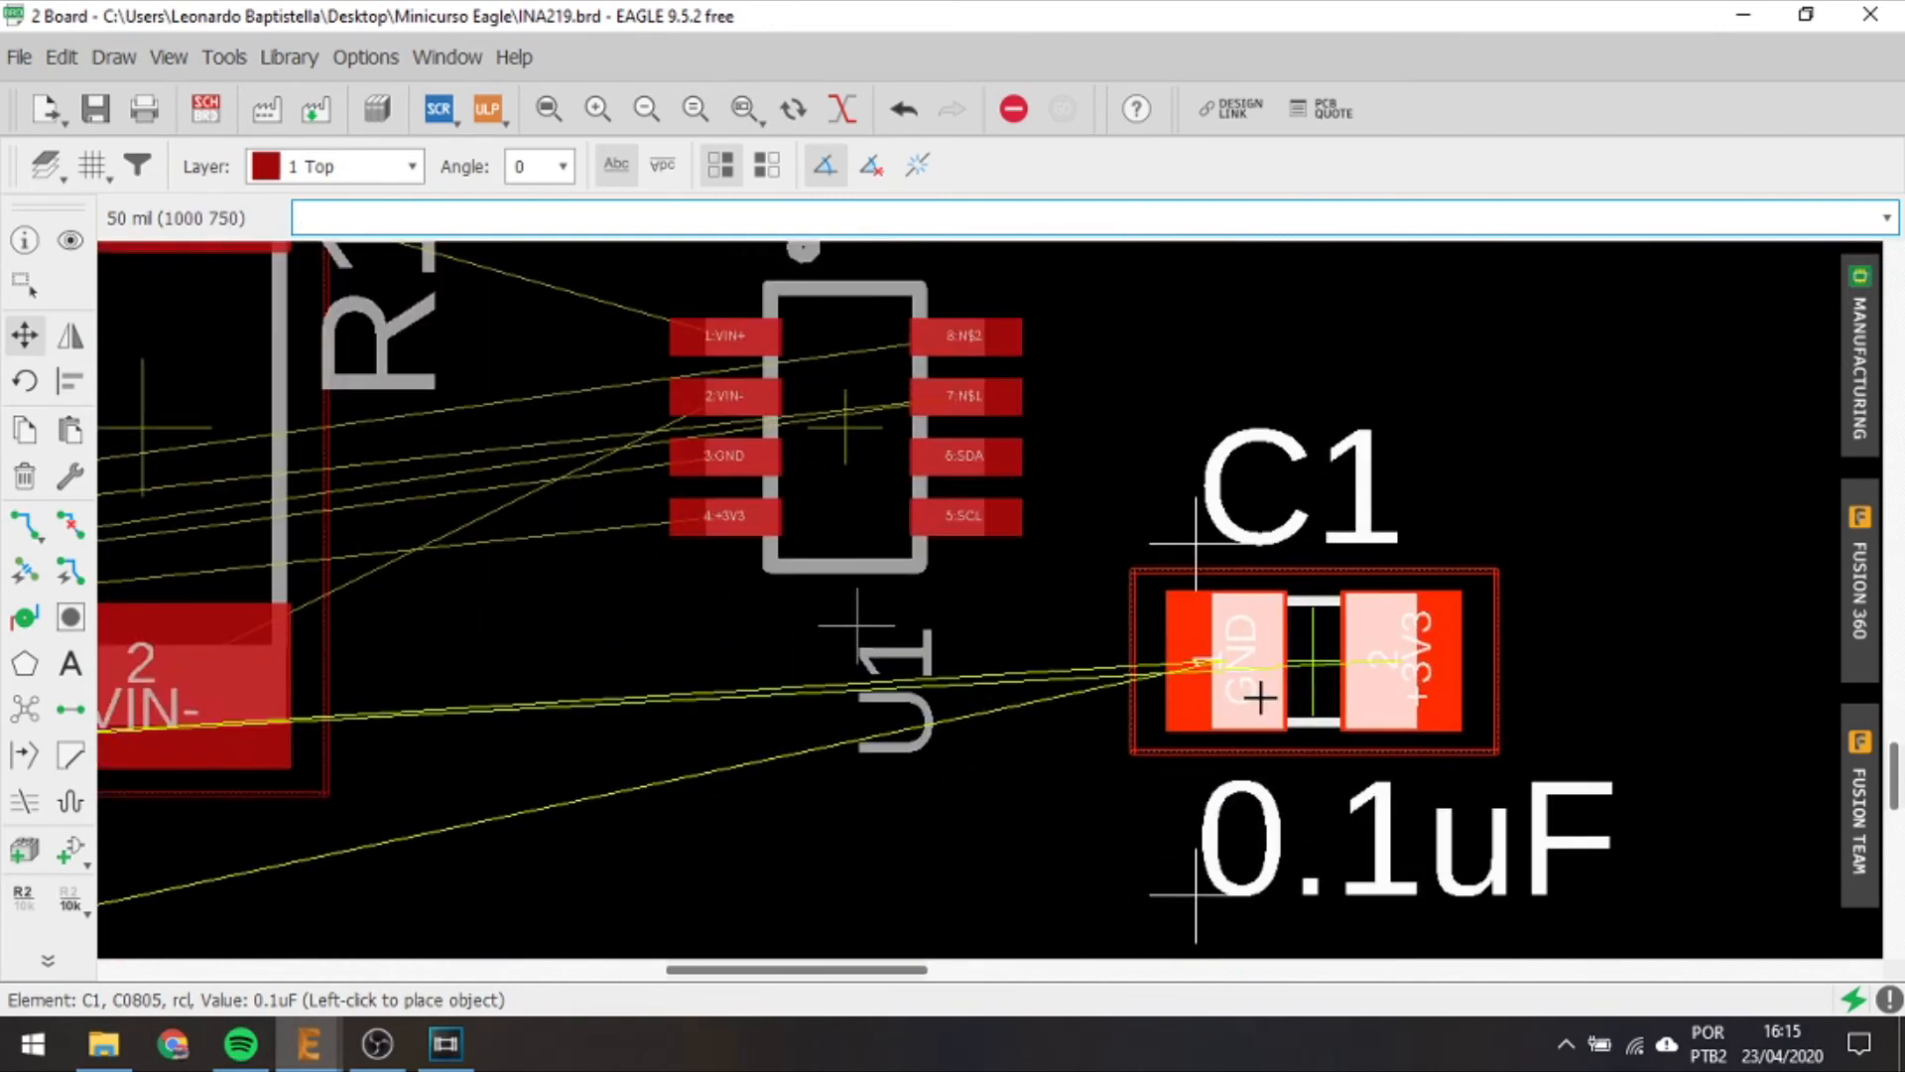
scroll(1131, 774, up, 1)
scroll(941, 791, down, 1)
middle_drag(970, 790, 1073, 743)
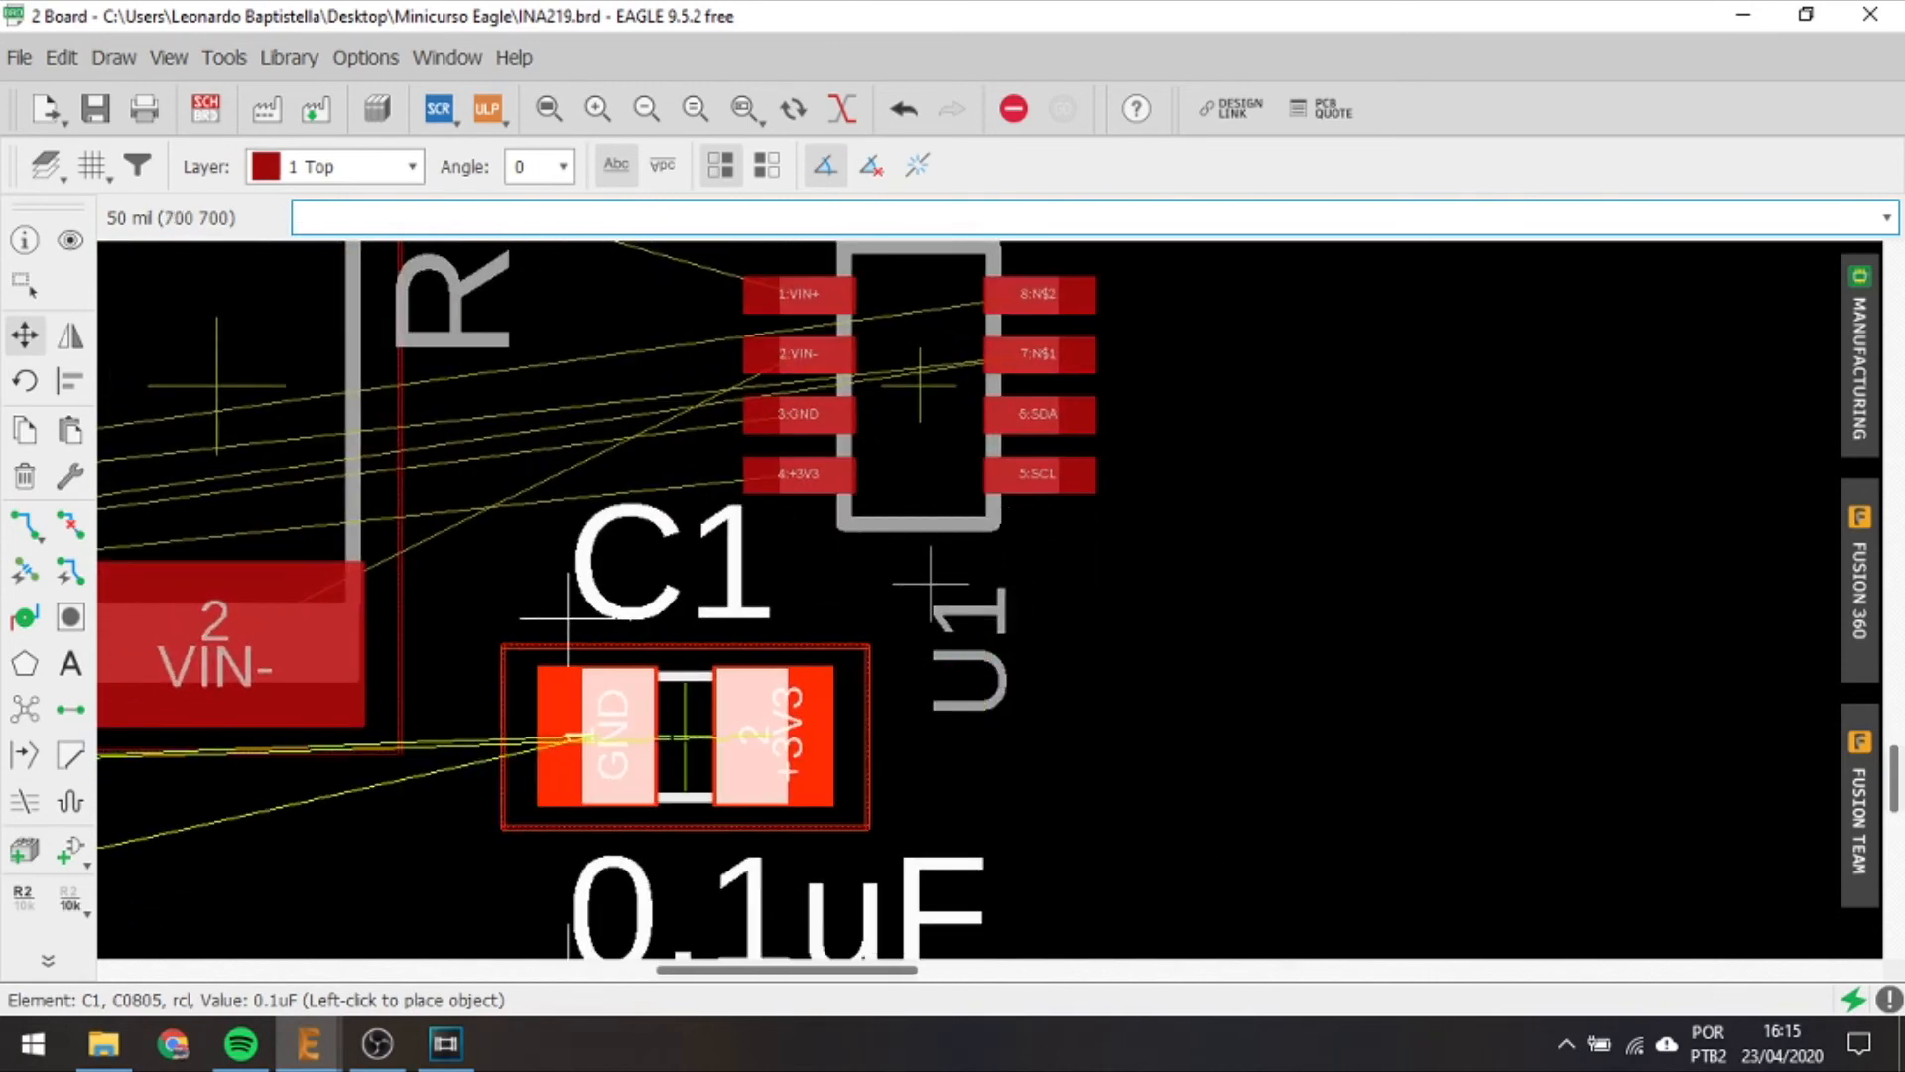
Rotate U1's name text to read horizontally and place it just above the chip using the finer 5 mil grid.
click(941, 817)
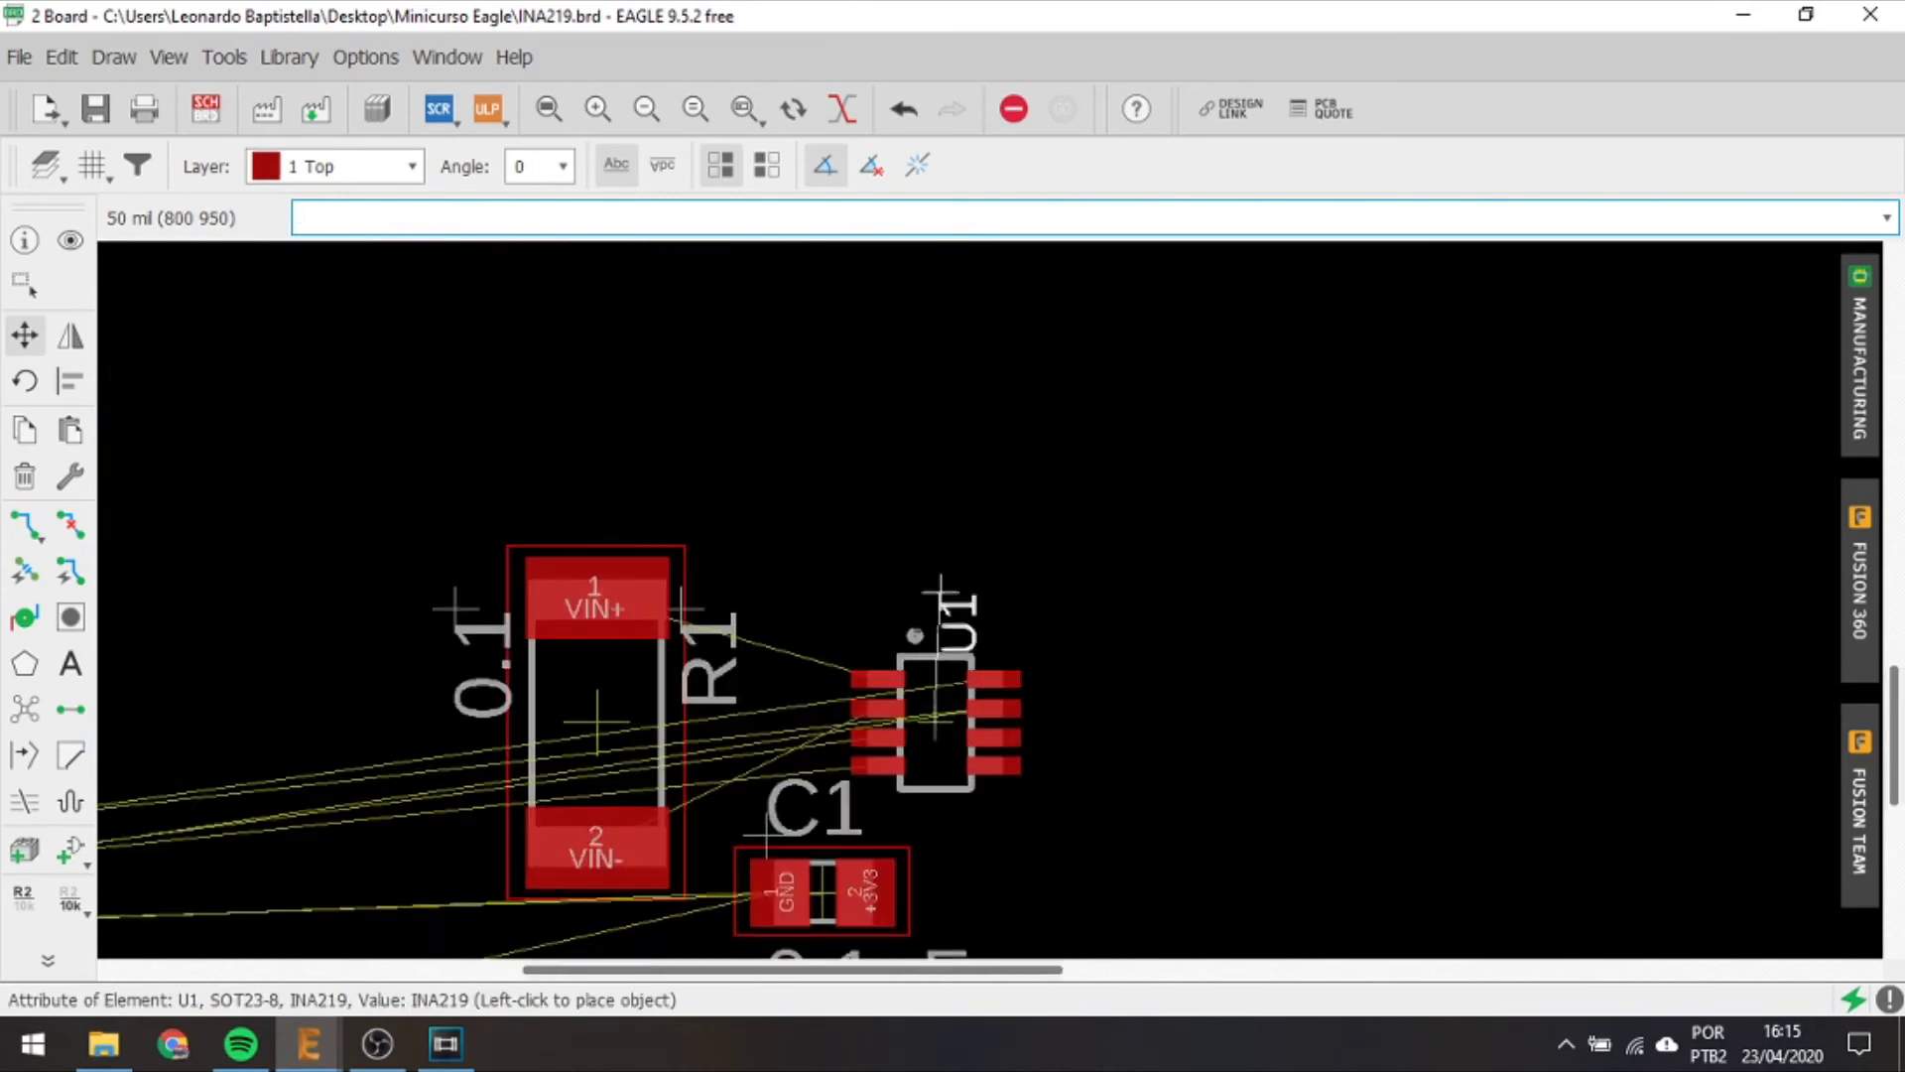
right_click(935, 608)
right_click(934, 607)
right_click(967, 605)
right_click(967, 605)
right_click(967, 606)
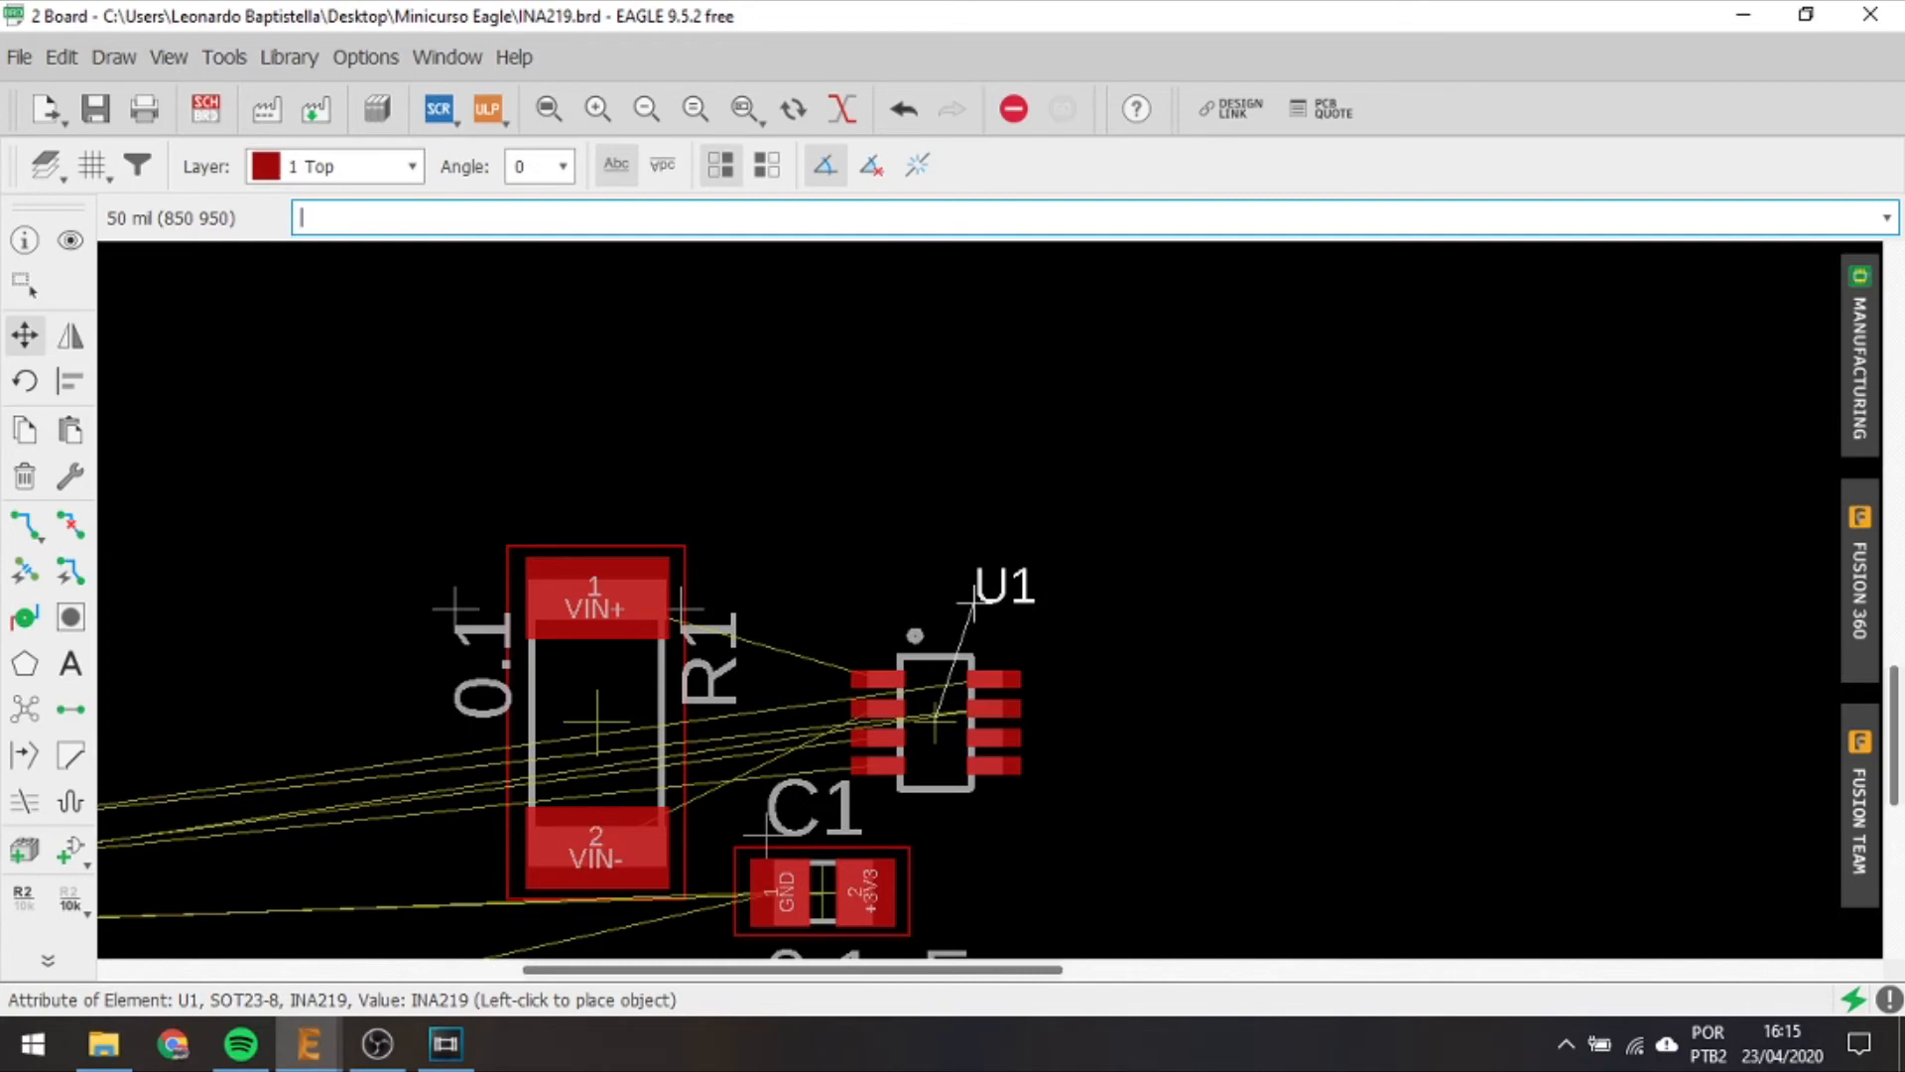
key(alt)
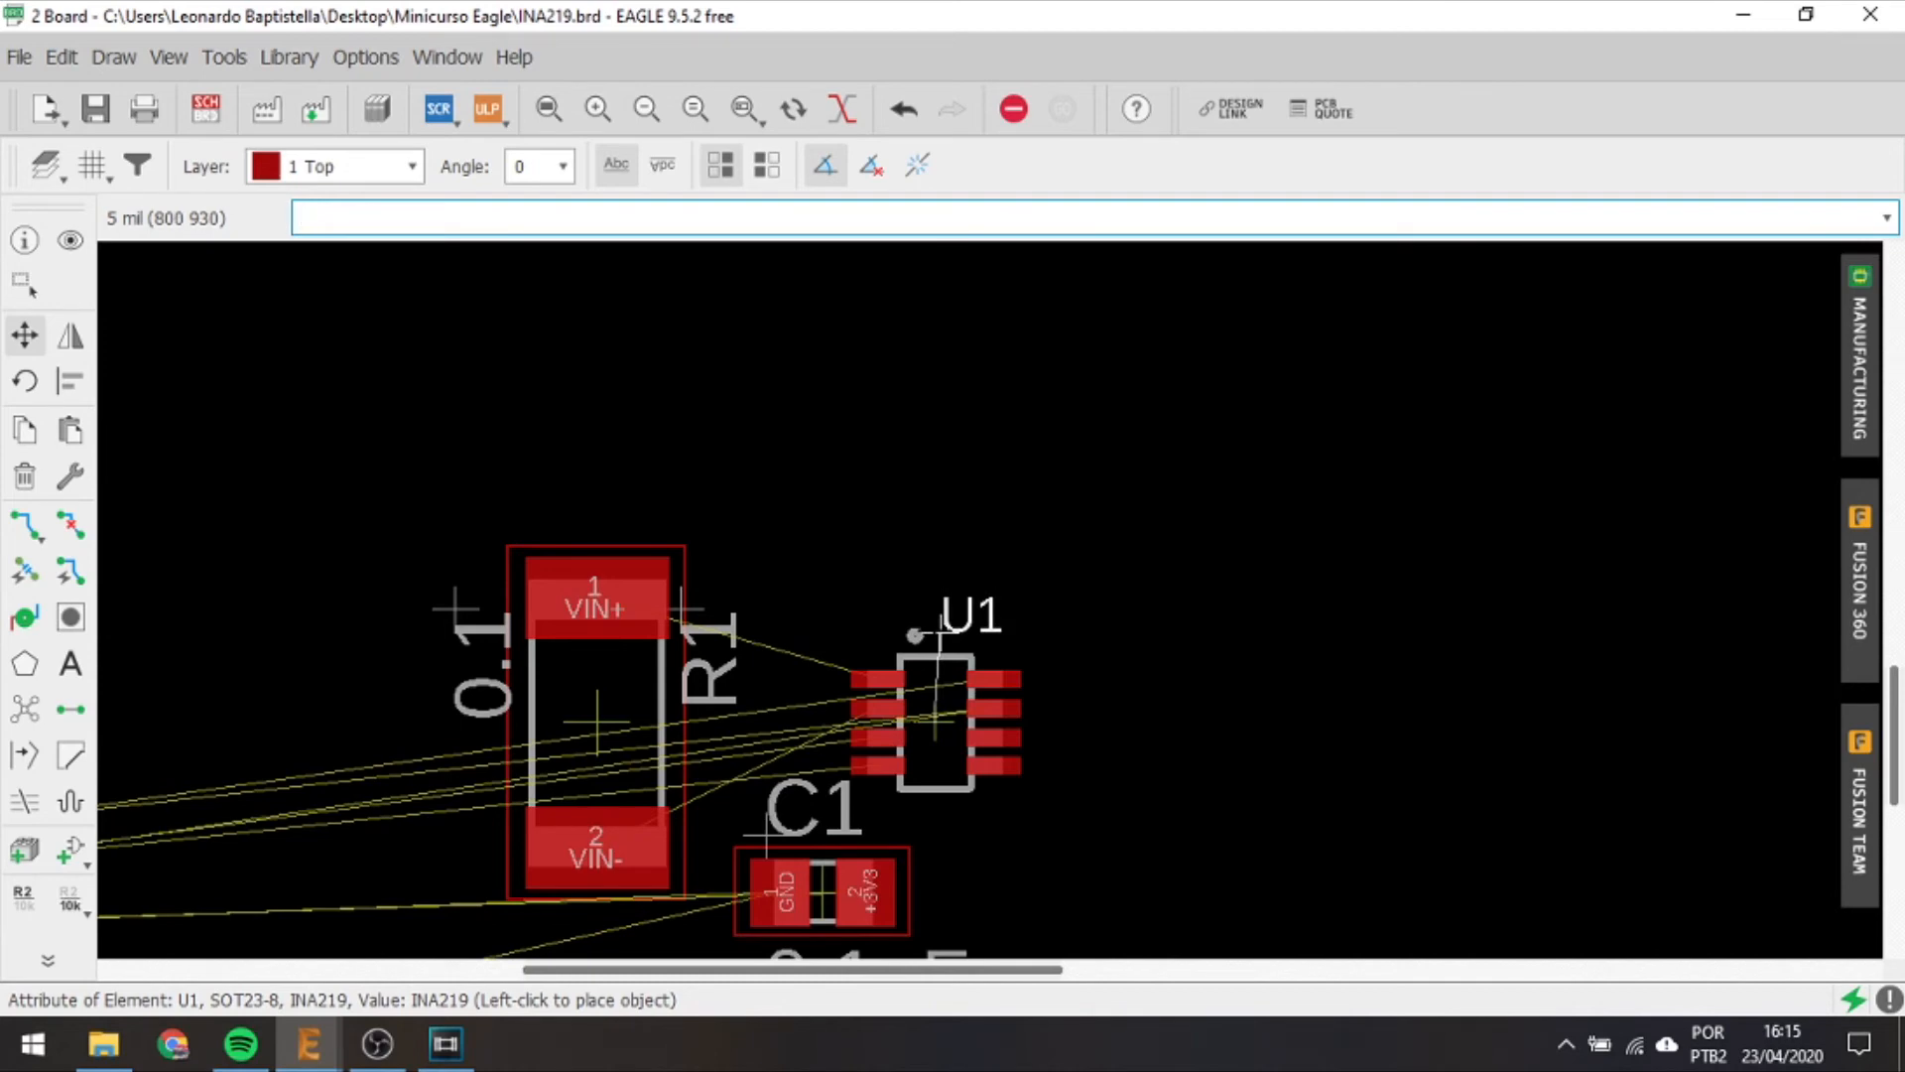
click(940, 633)
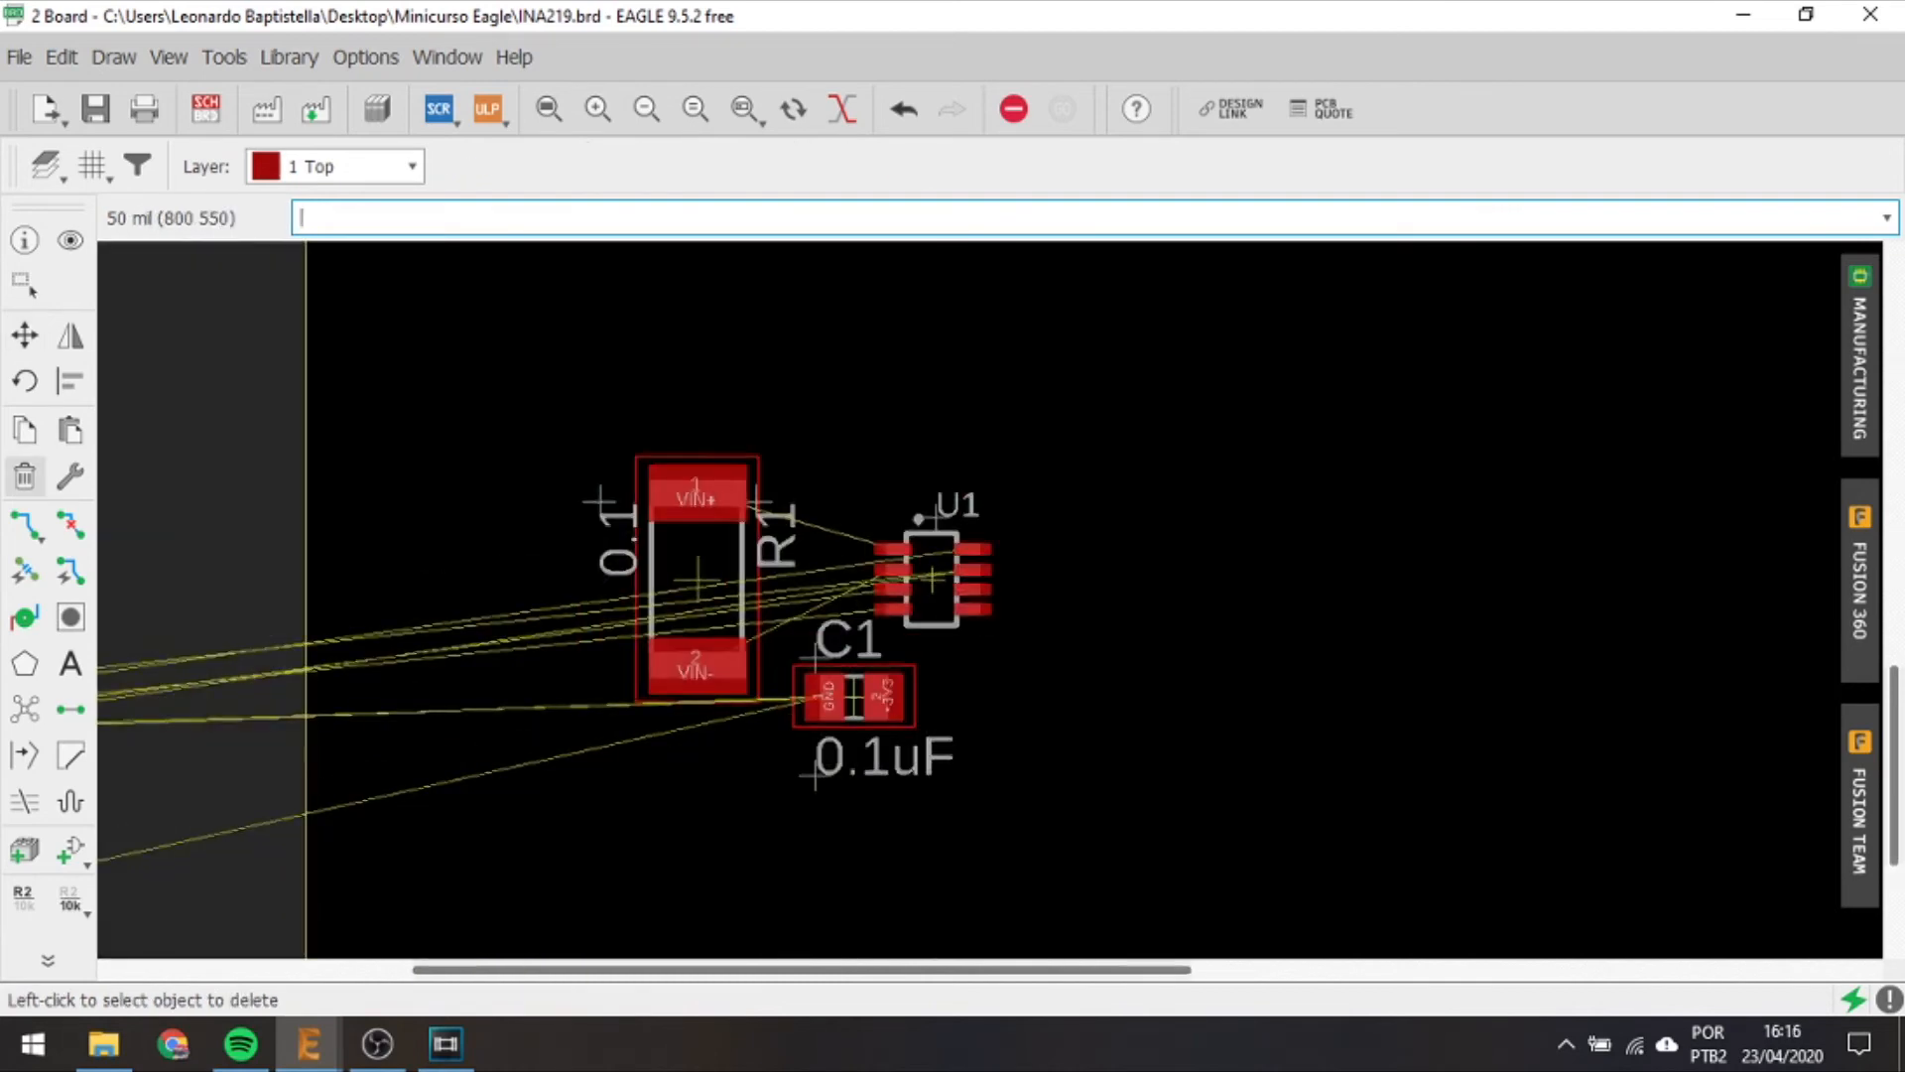
Delete the 0.1 value text next to R1 and the 0.1uF value text below C1.
scroll(922, 816, up, 3)
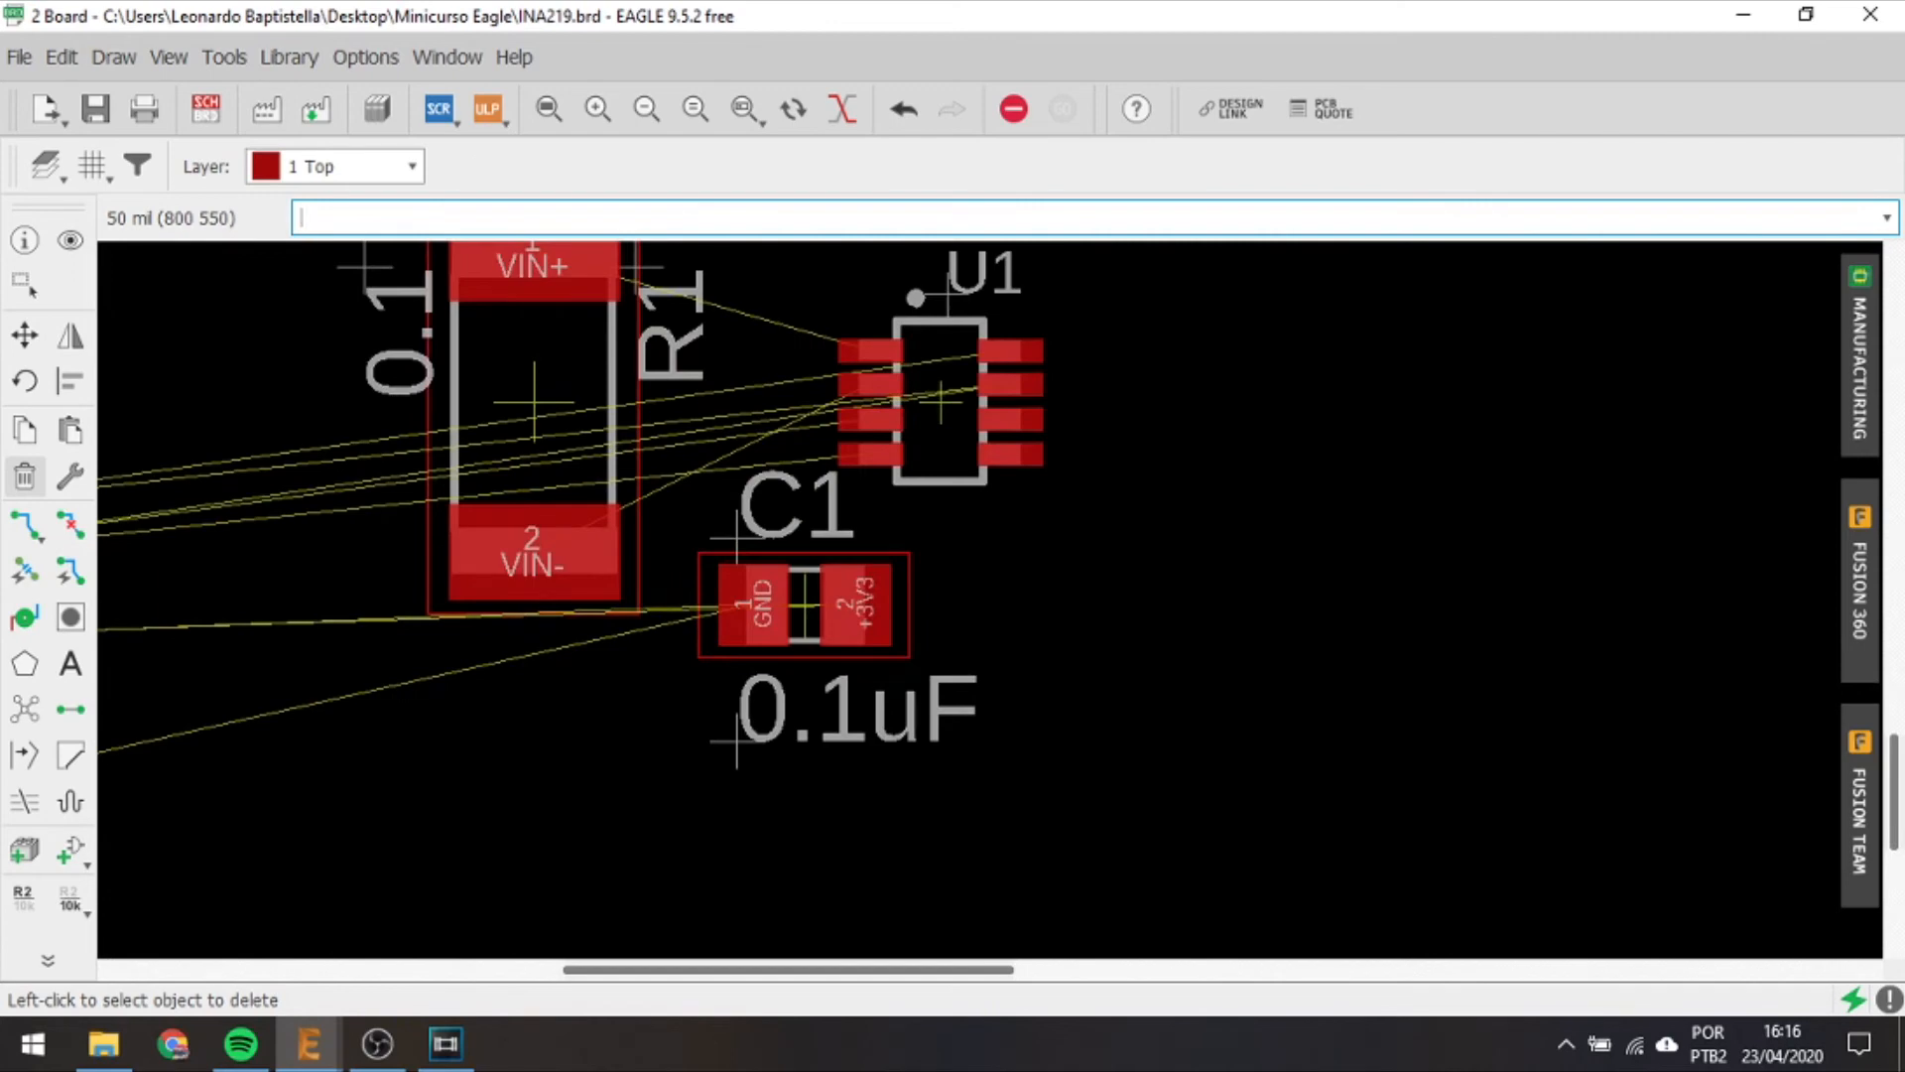
middle_drag(898, 447, 896, 515)
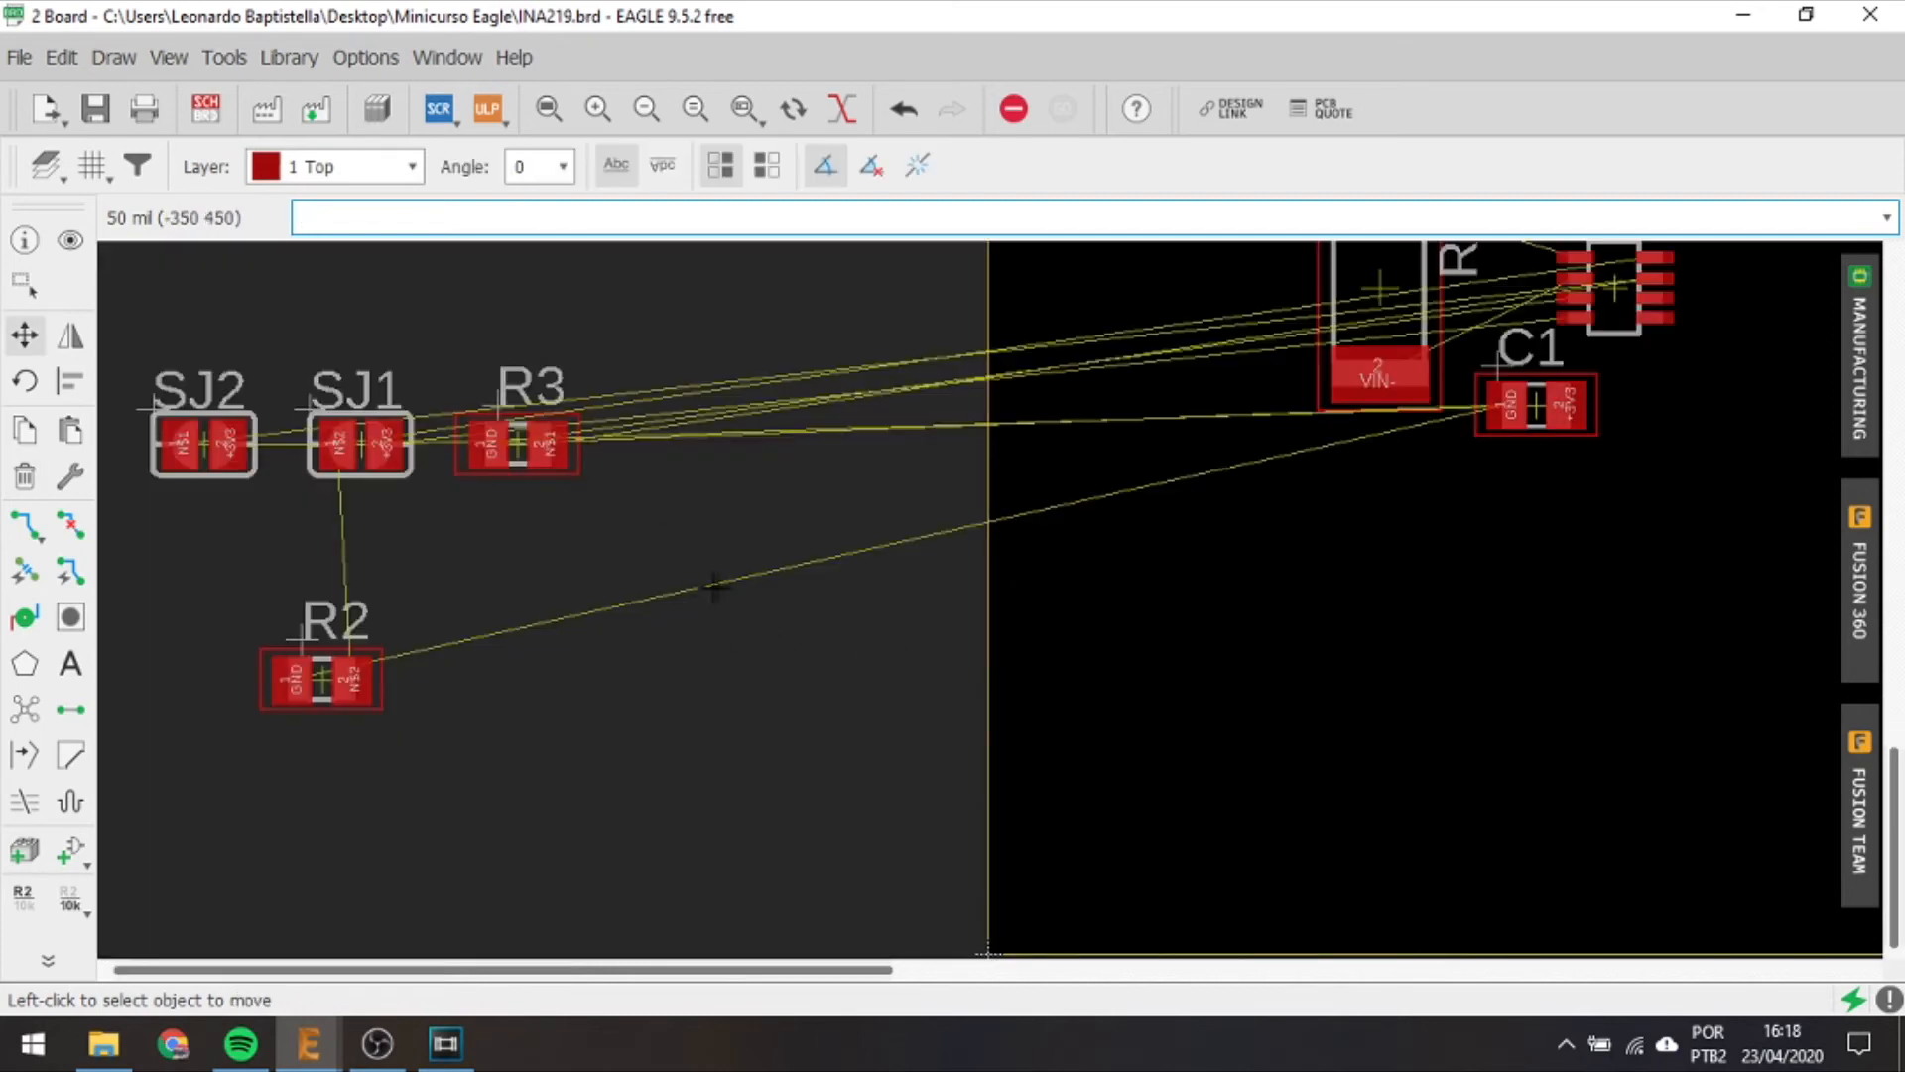
Set the values of resistors R3 and R2 to 10k.
scroll(640, 536, up, 1)
scroll(604, 515, down, 1)
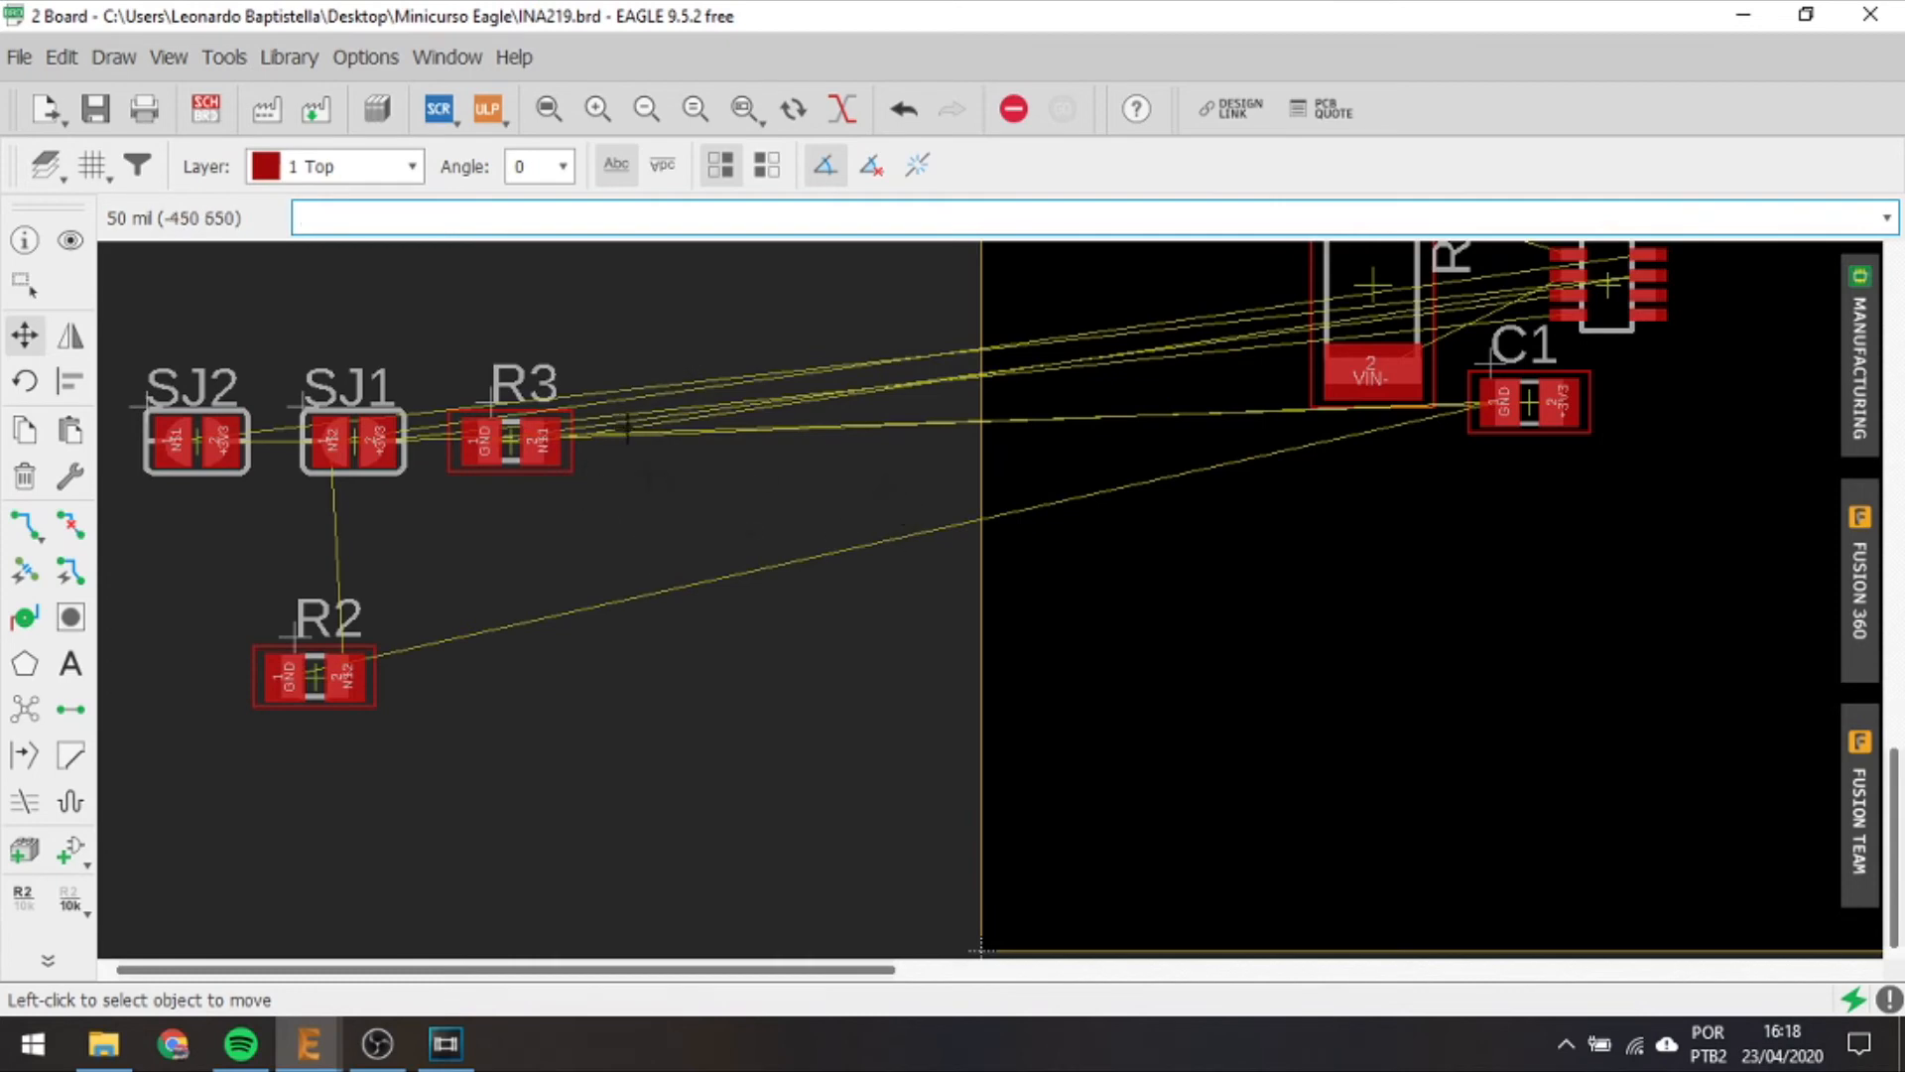
click(65, 905)
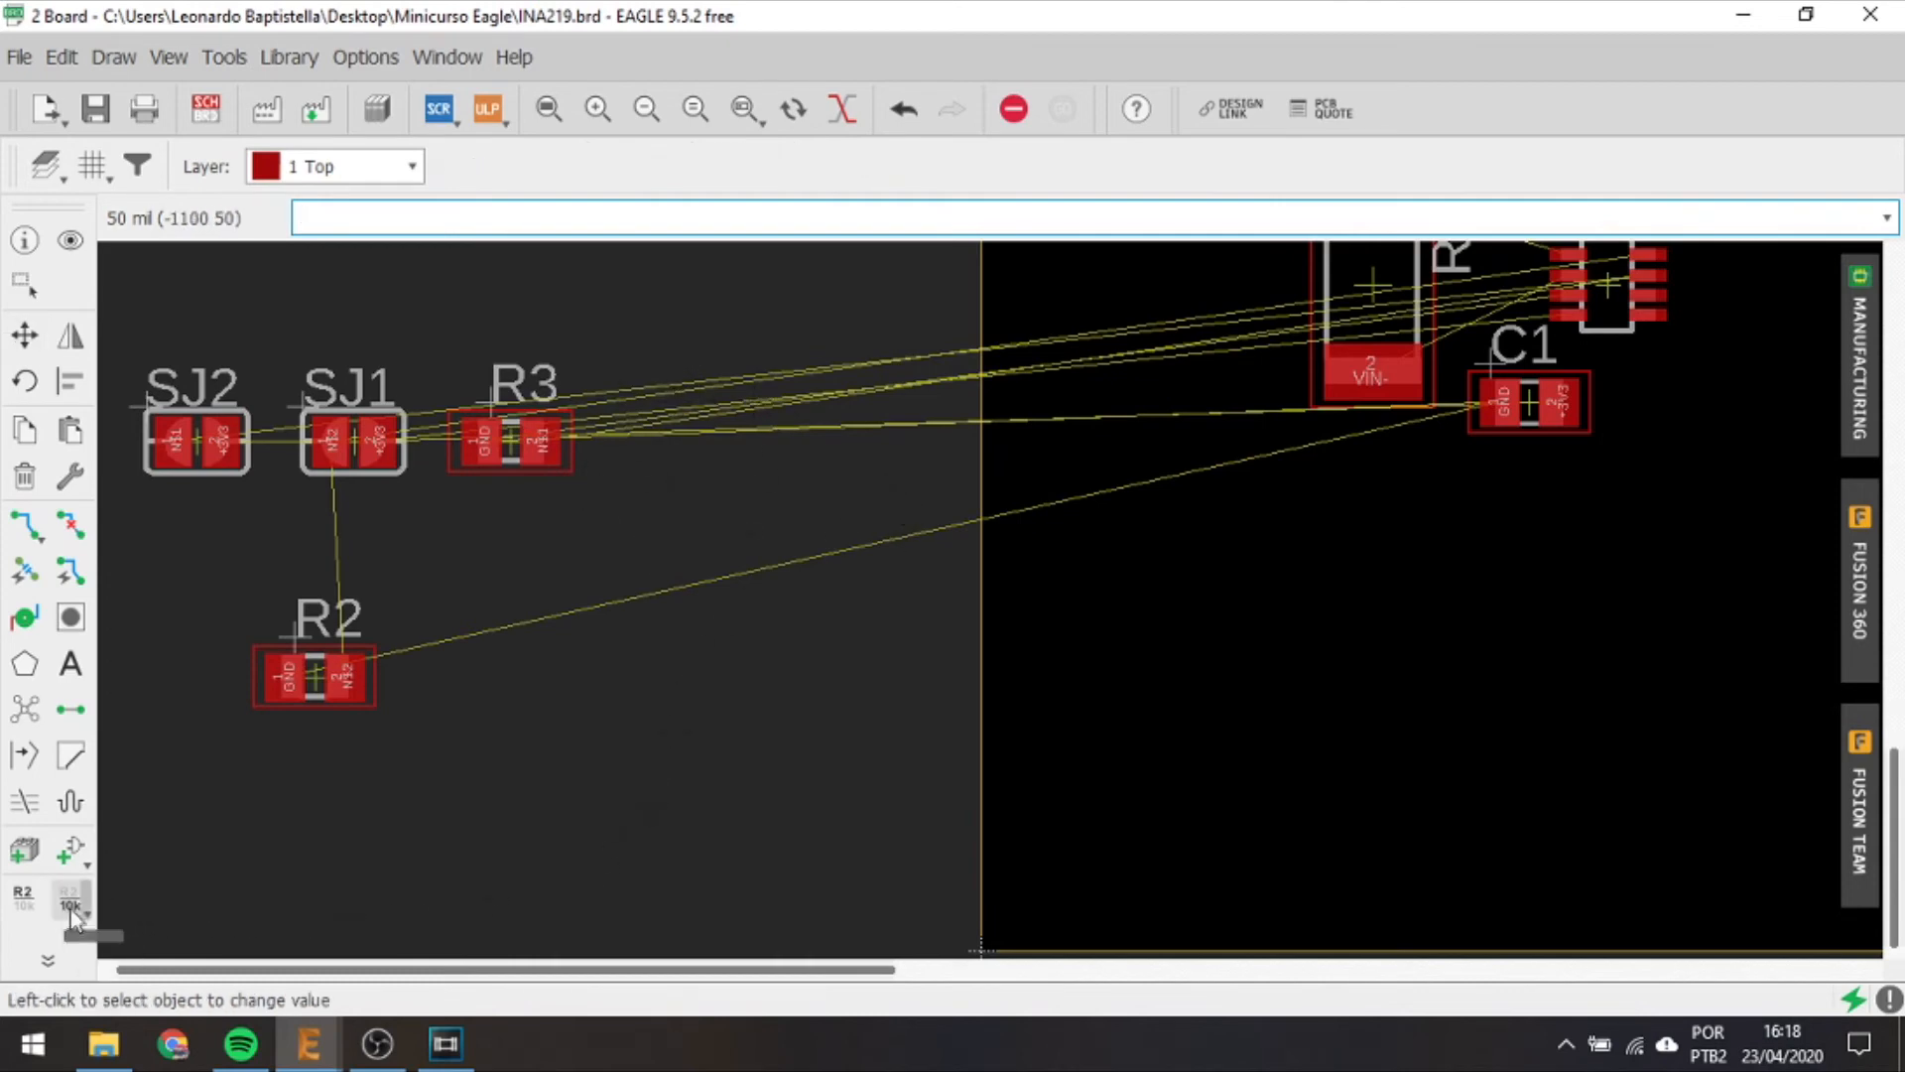
click(512, 447)
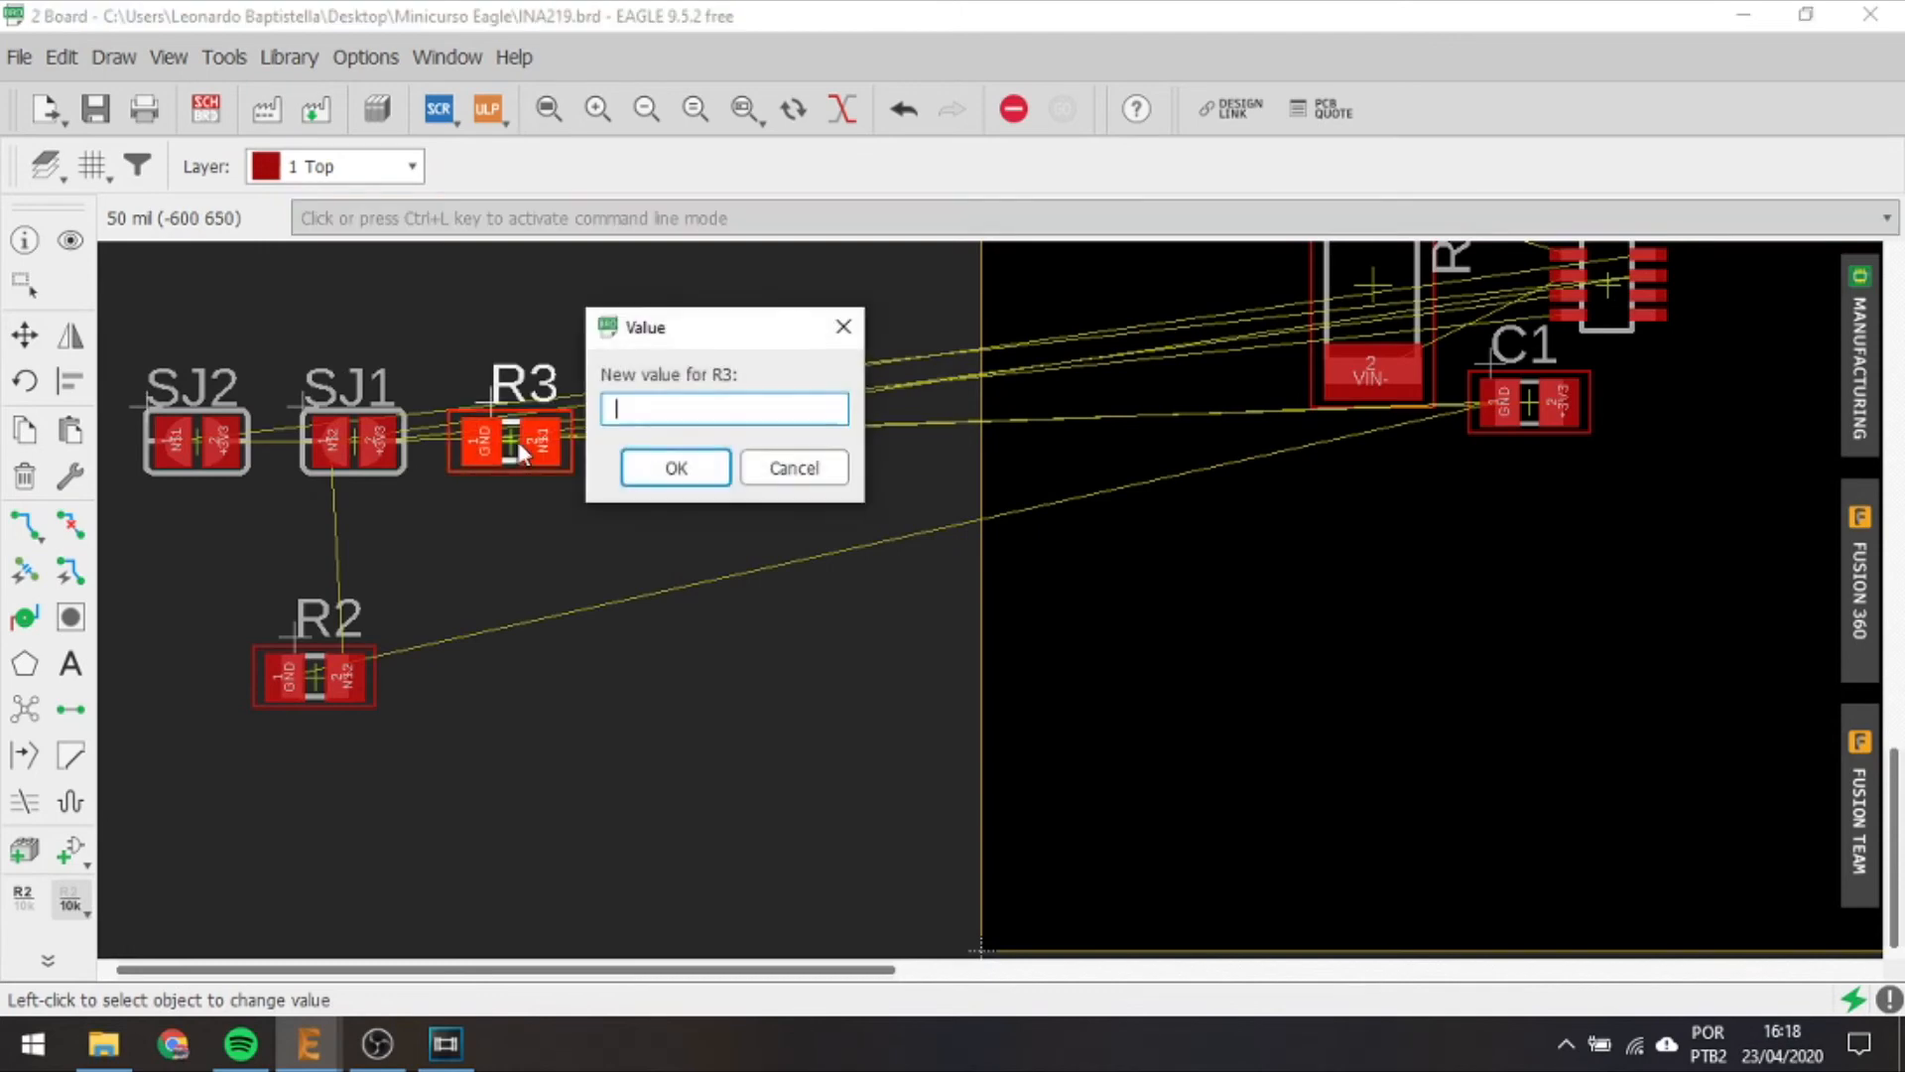
text(10k)
key(Return)
click(315, 698)
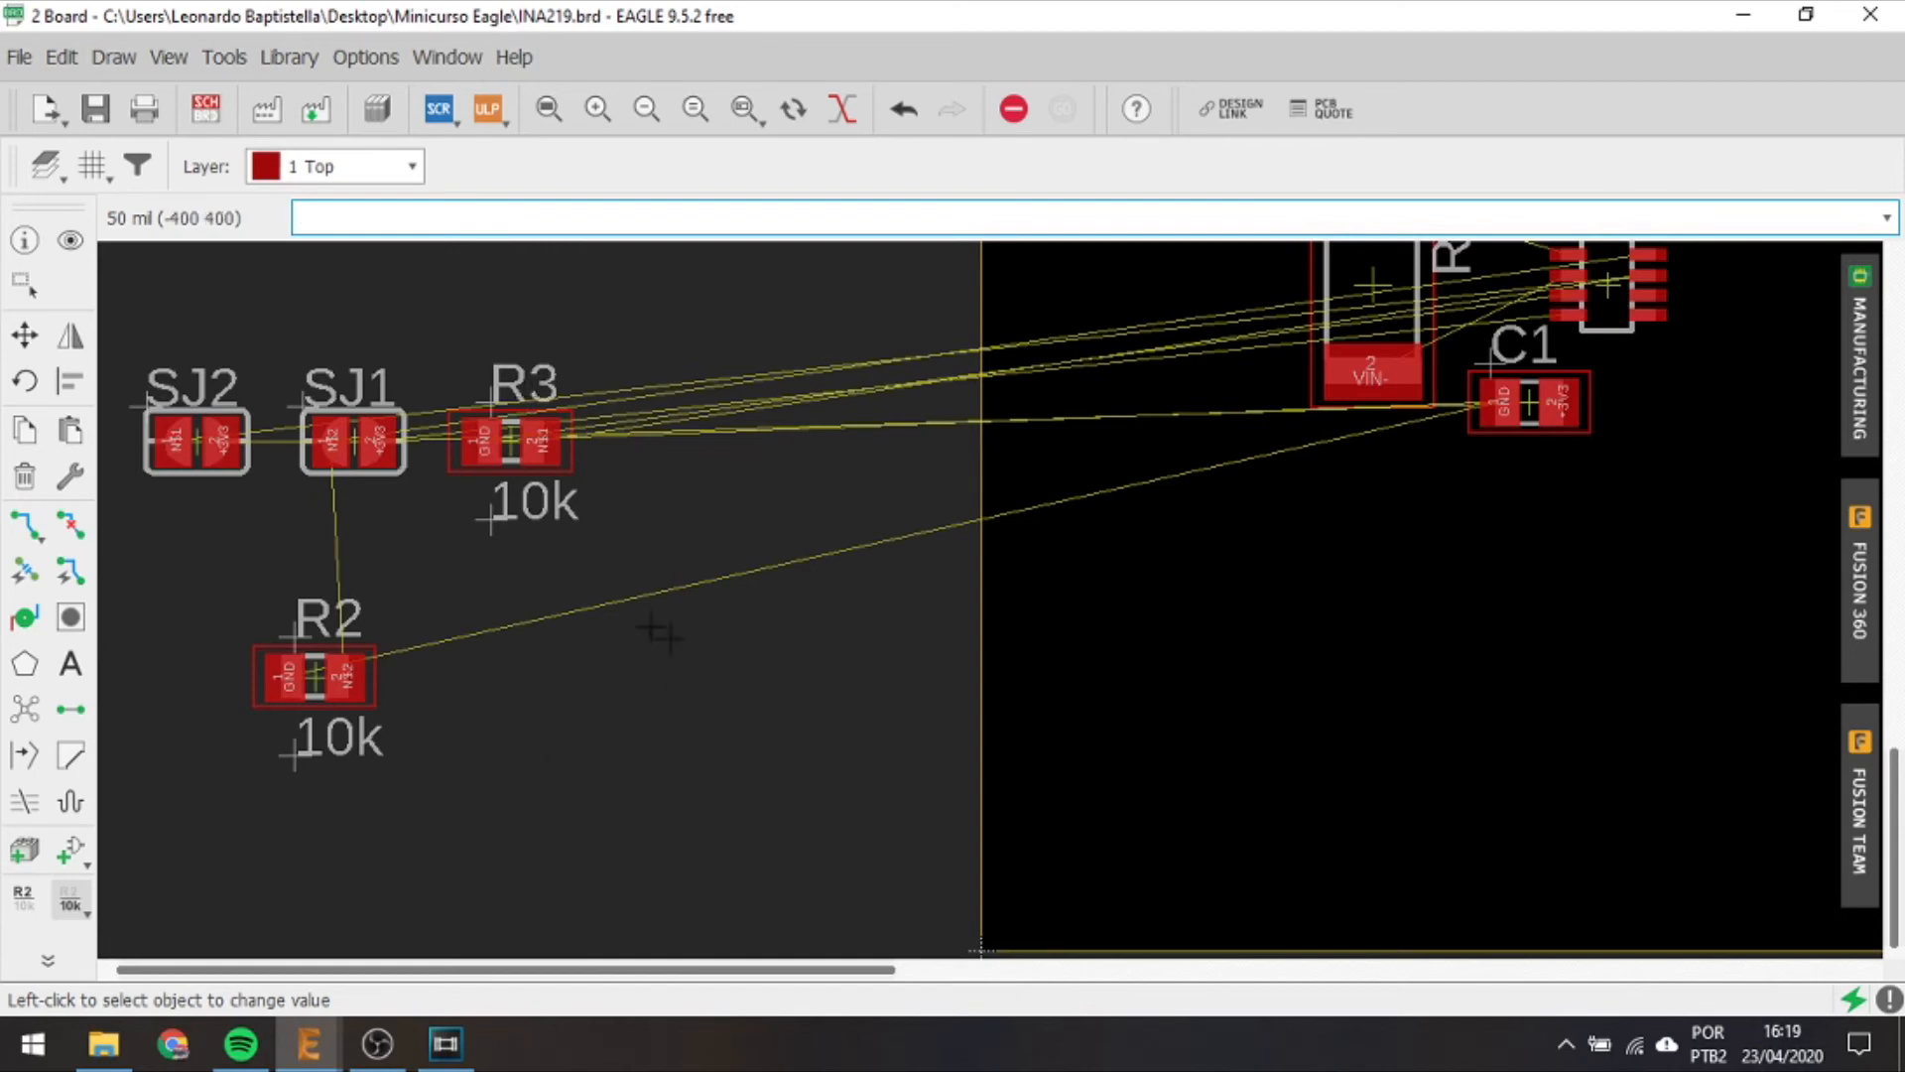
Delete the 10k value texts below R3 and R2.
click(25, 335)
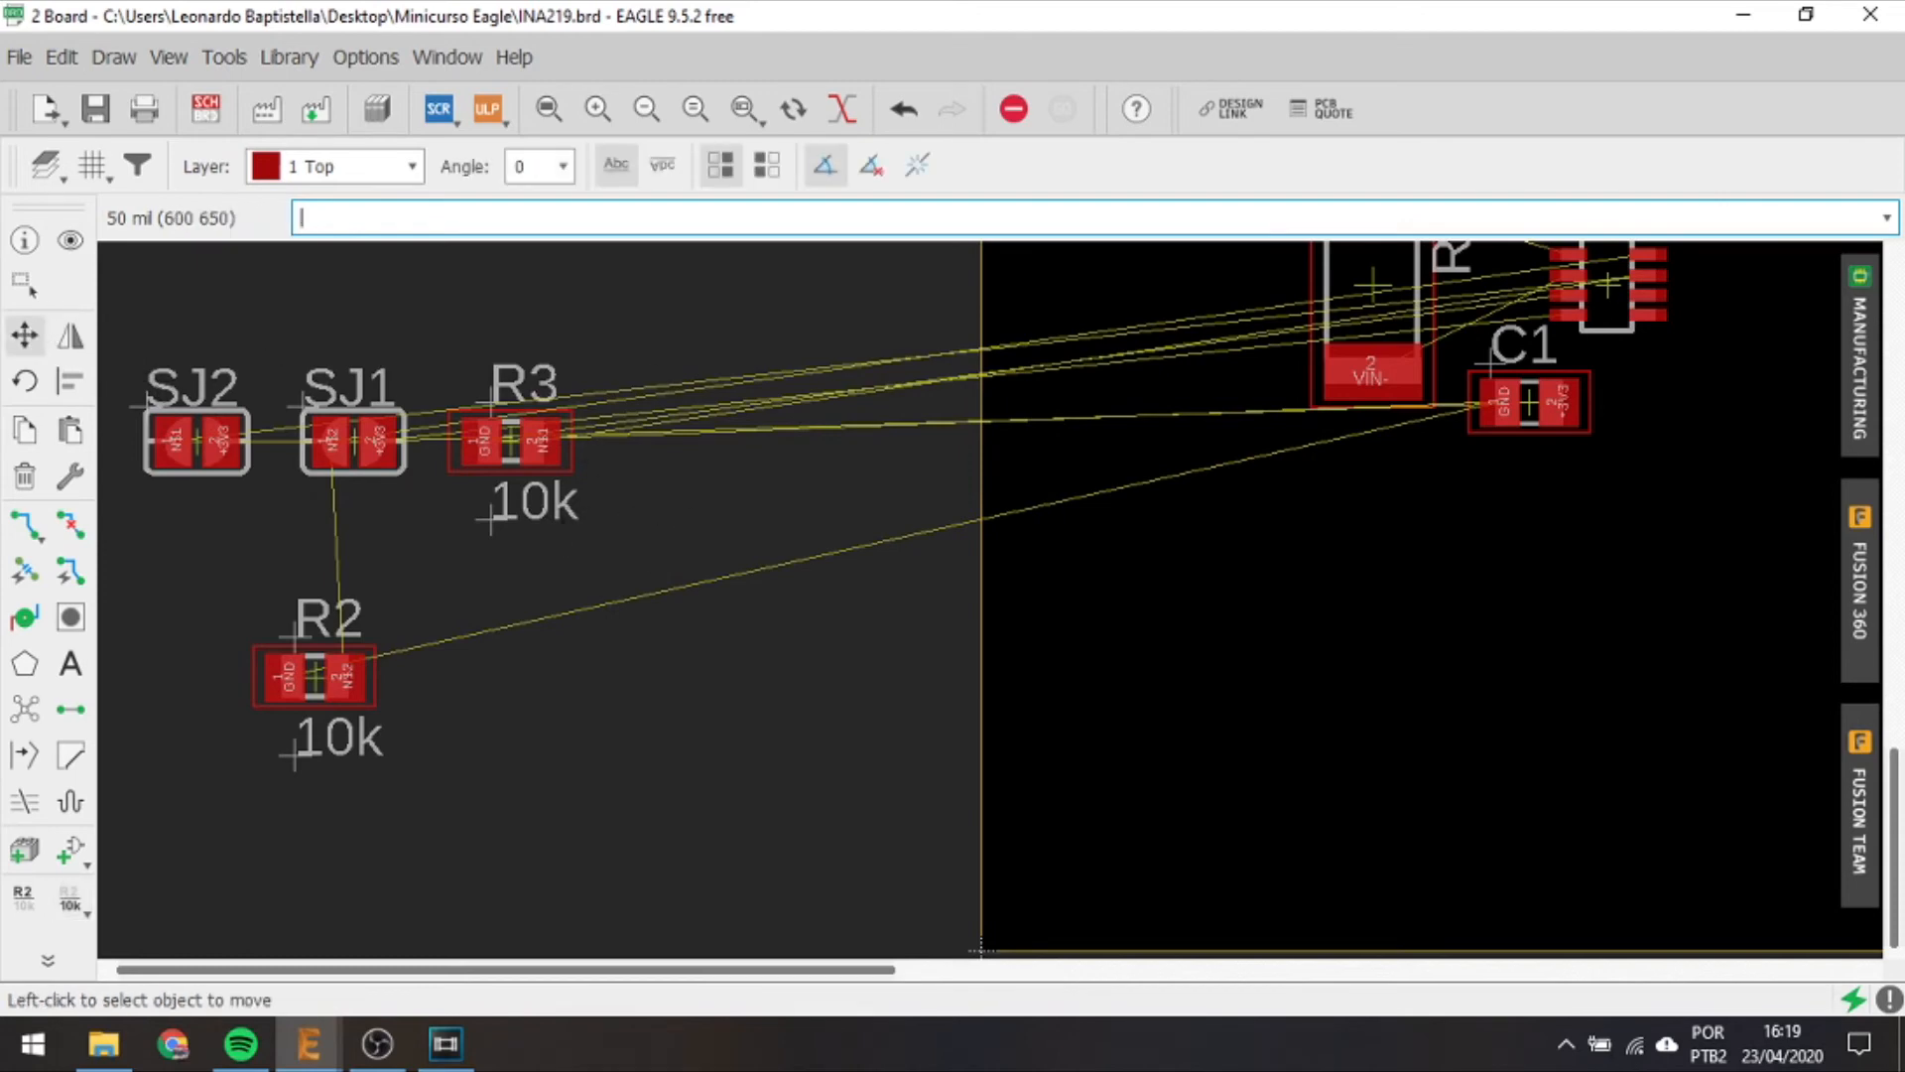
middle_drag(567, 515, 542, 618)
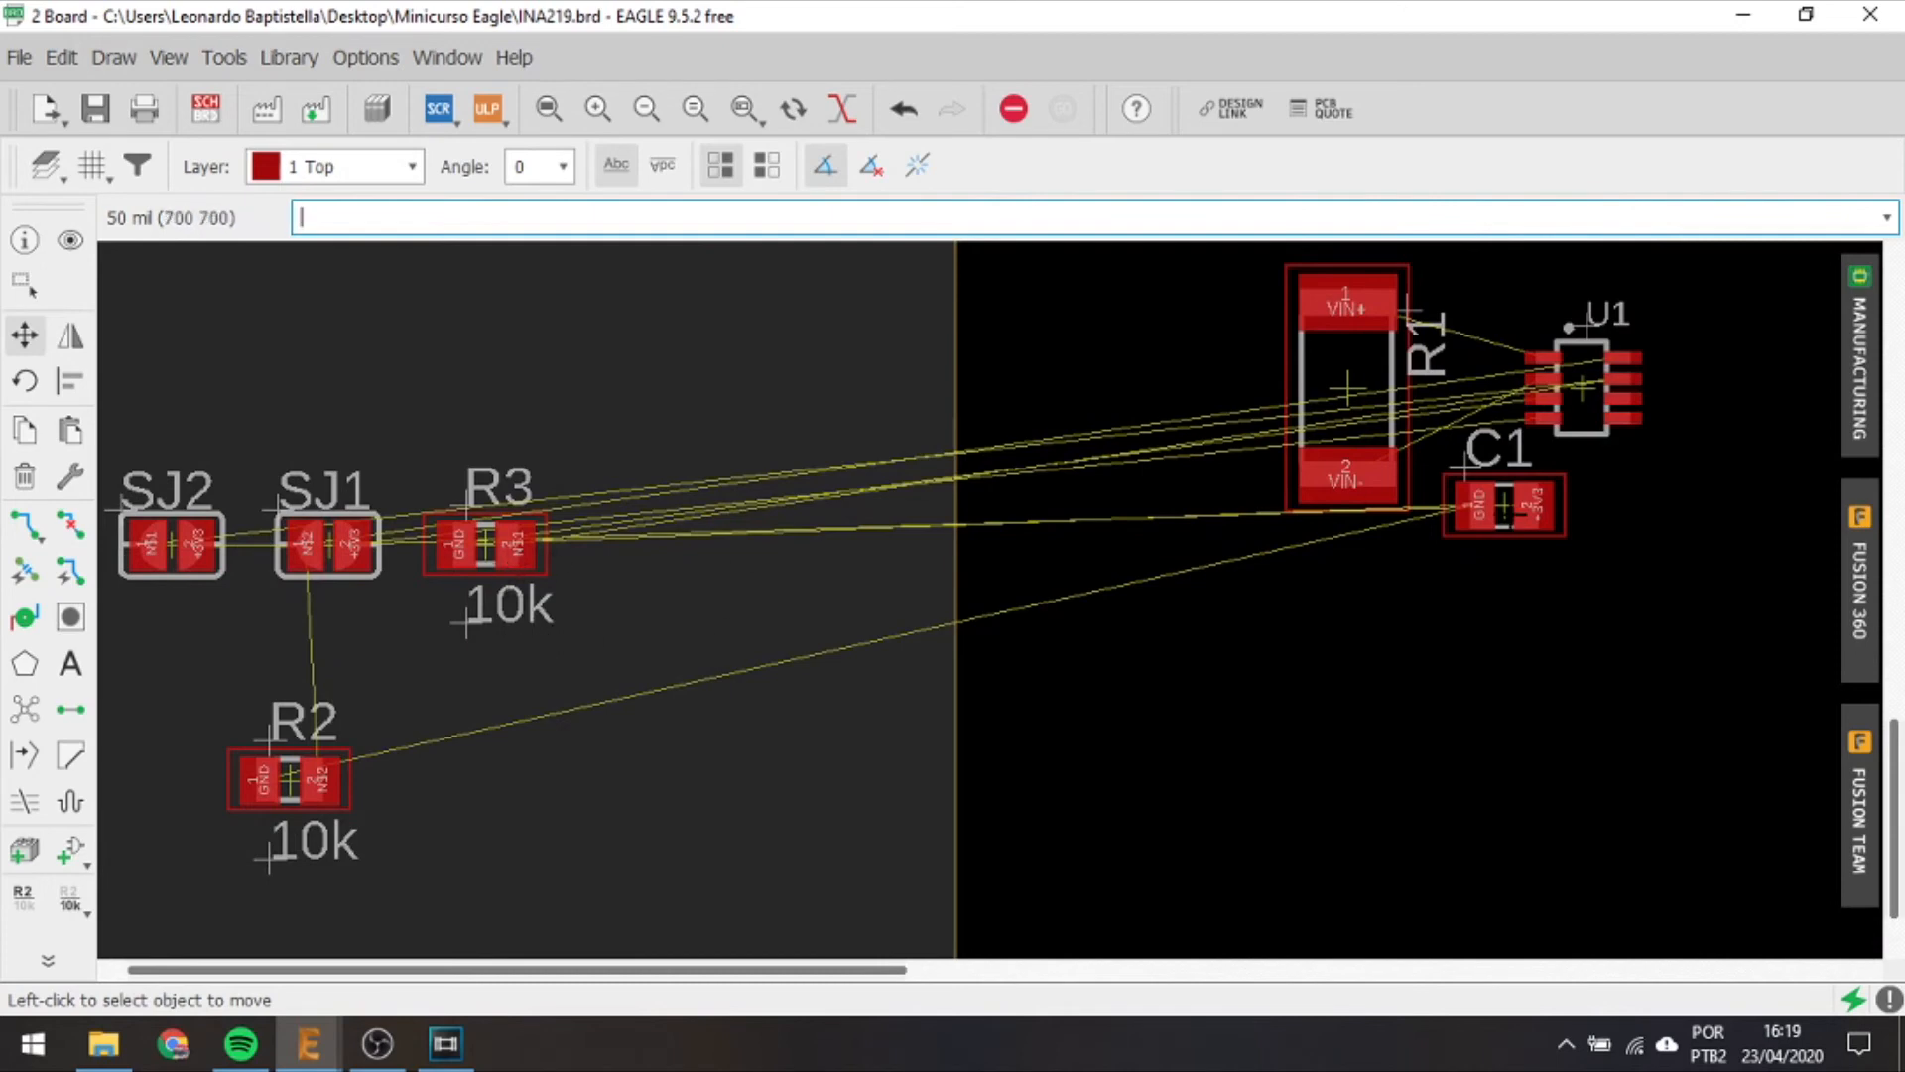
scroll(567, 655, up, 1)
mouse_move(659, 635)
middle_down()
mouse_move(472, 646)
mouse_move(650, 599)
middle_up()
scroll(650, 600, down, 1)
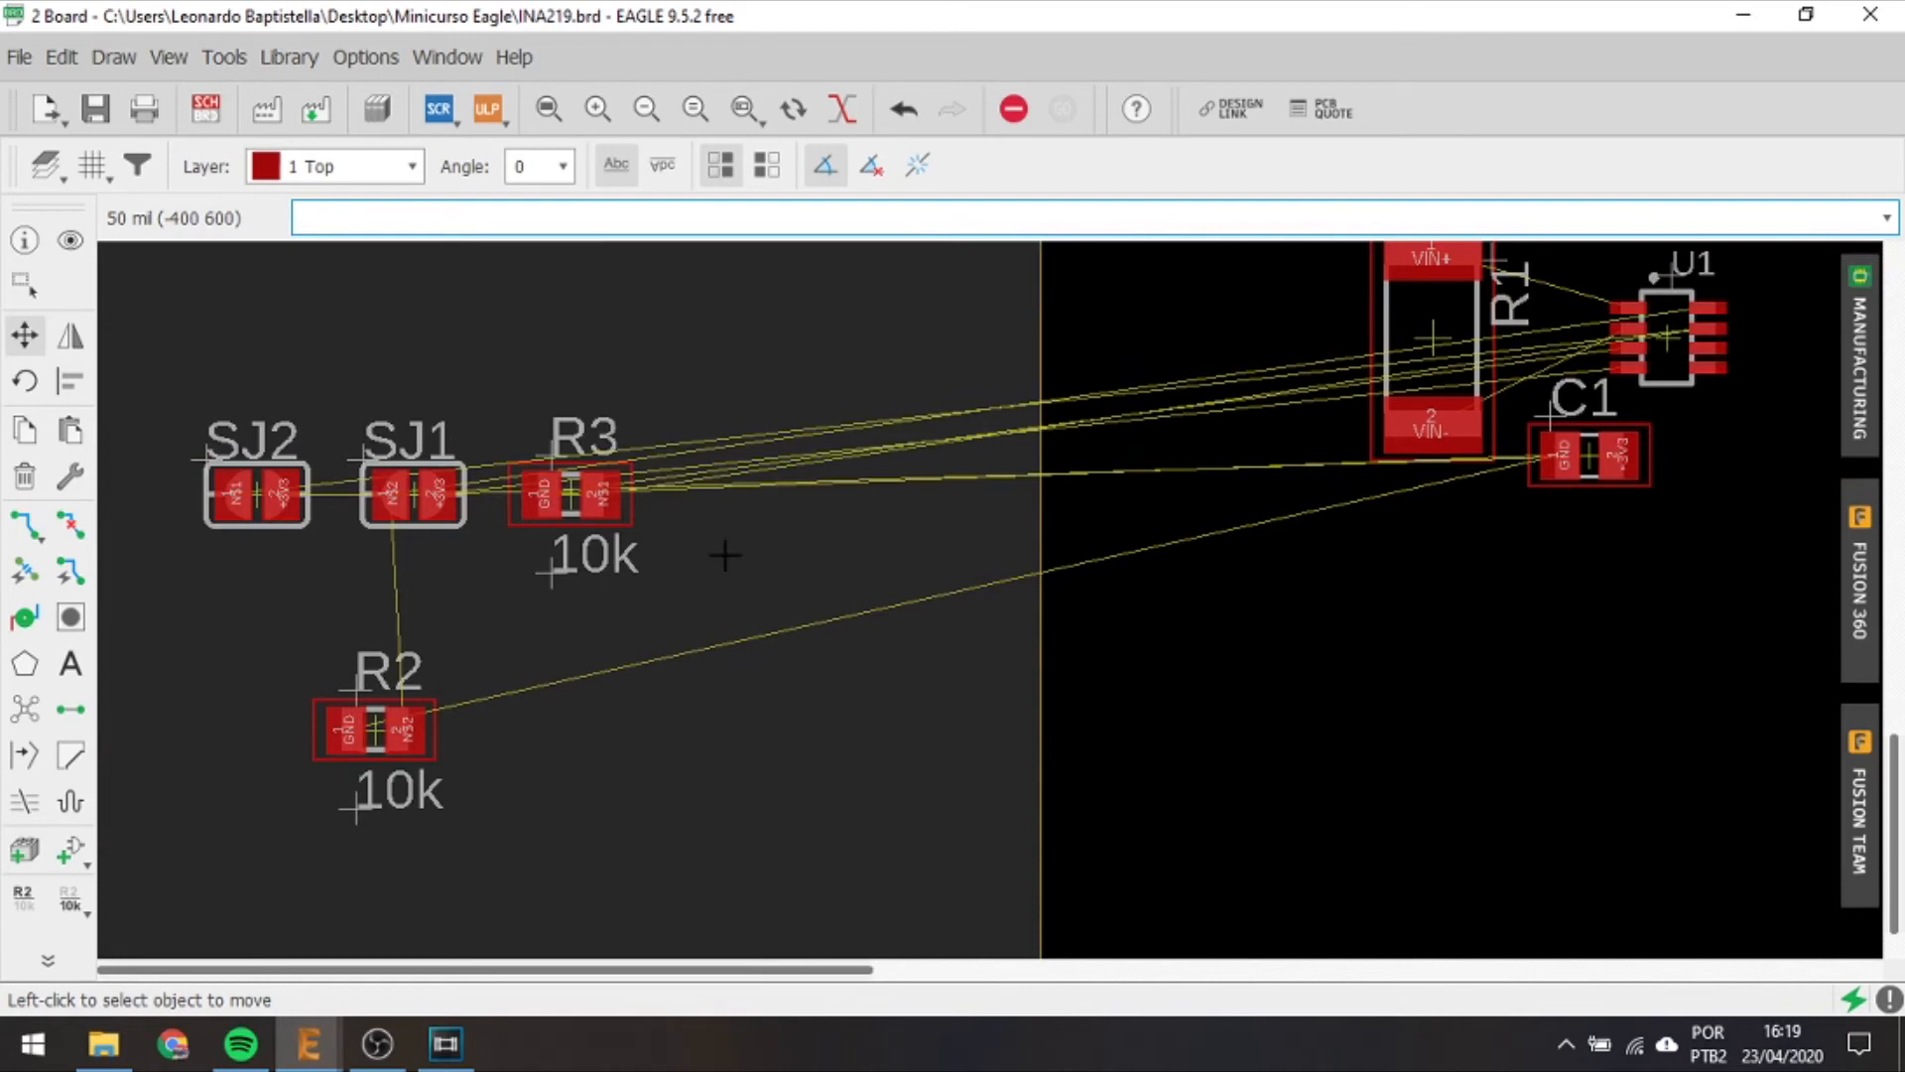
click(27, 478)
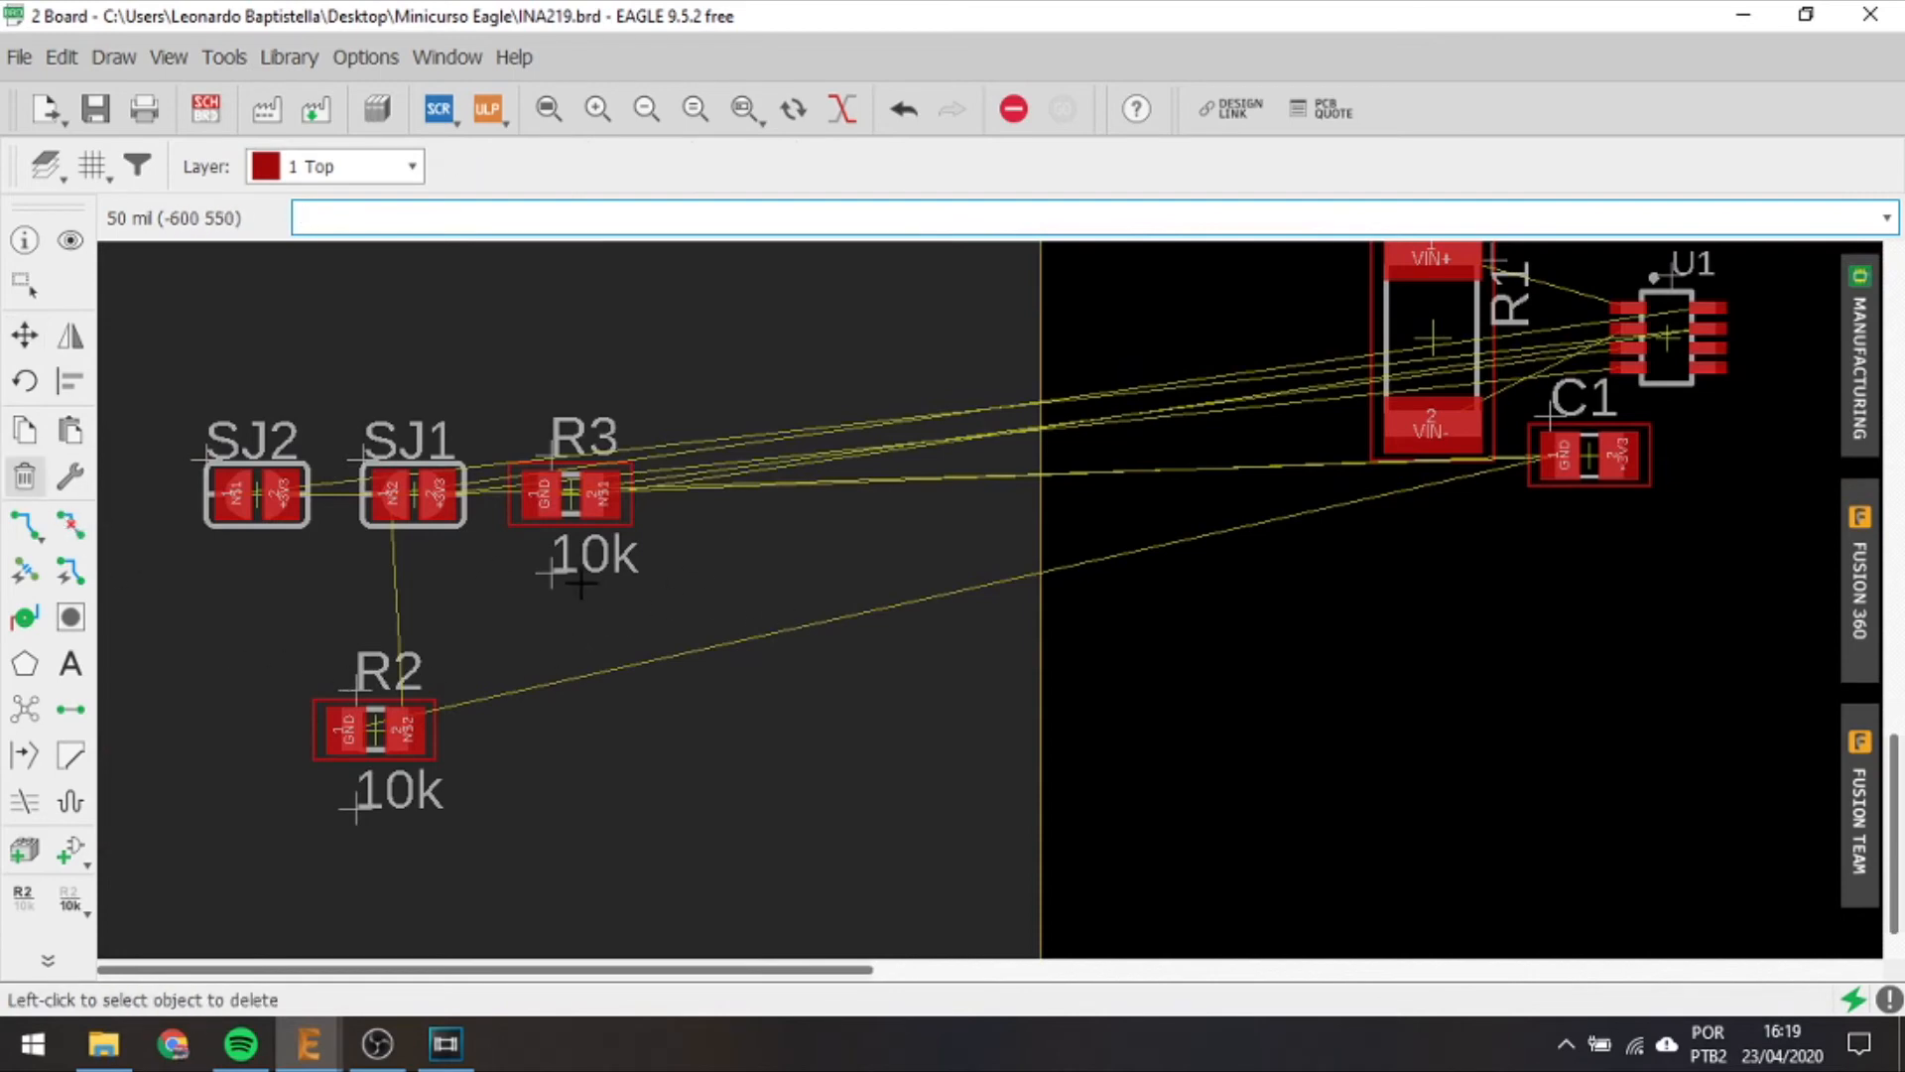
click(552, 572)
click(360, 805)
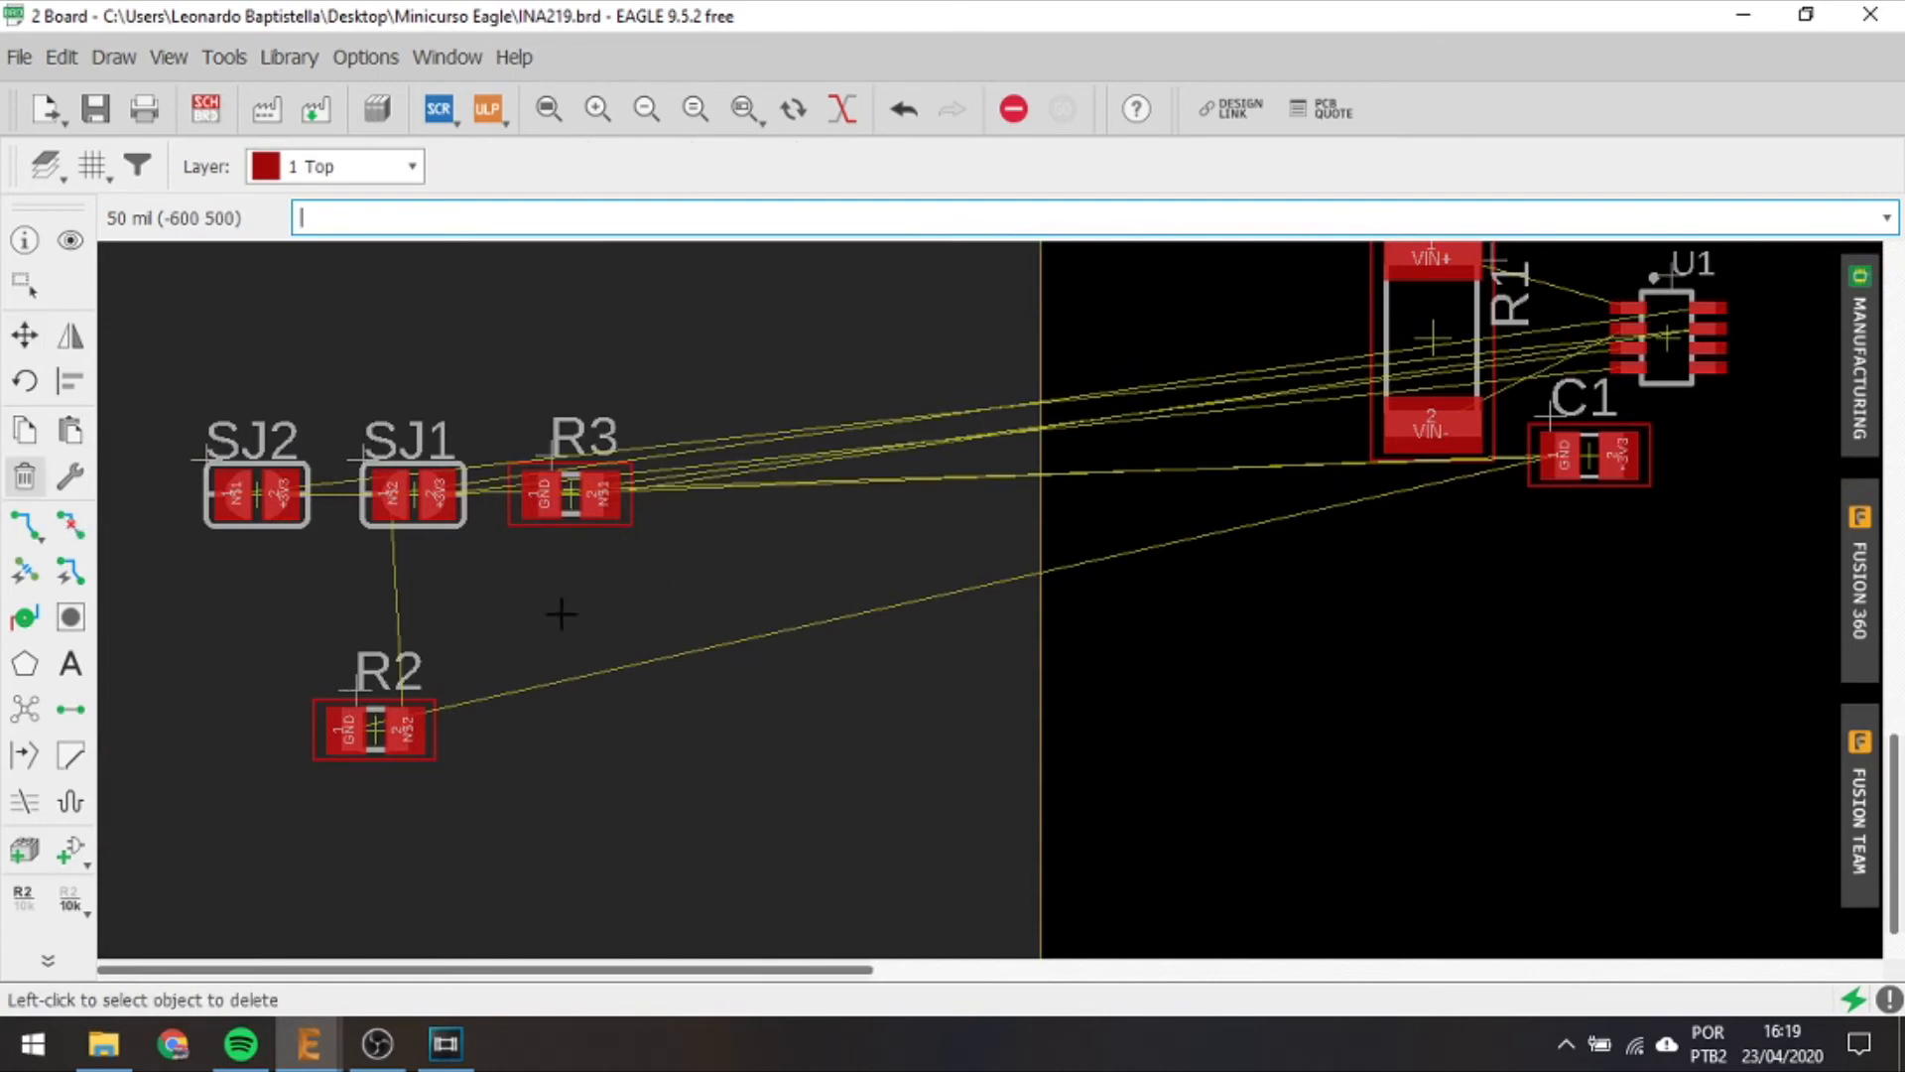
Check the value of R3 in its properties and close them without changes.
right_click(571, 493)
click(653, 883)
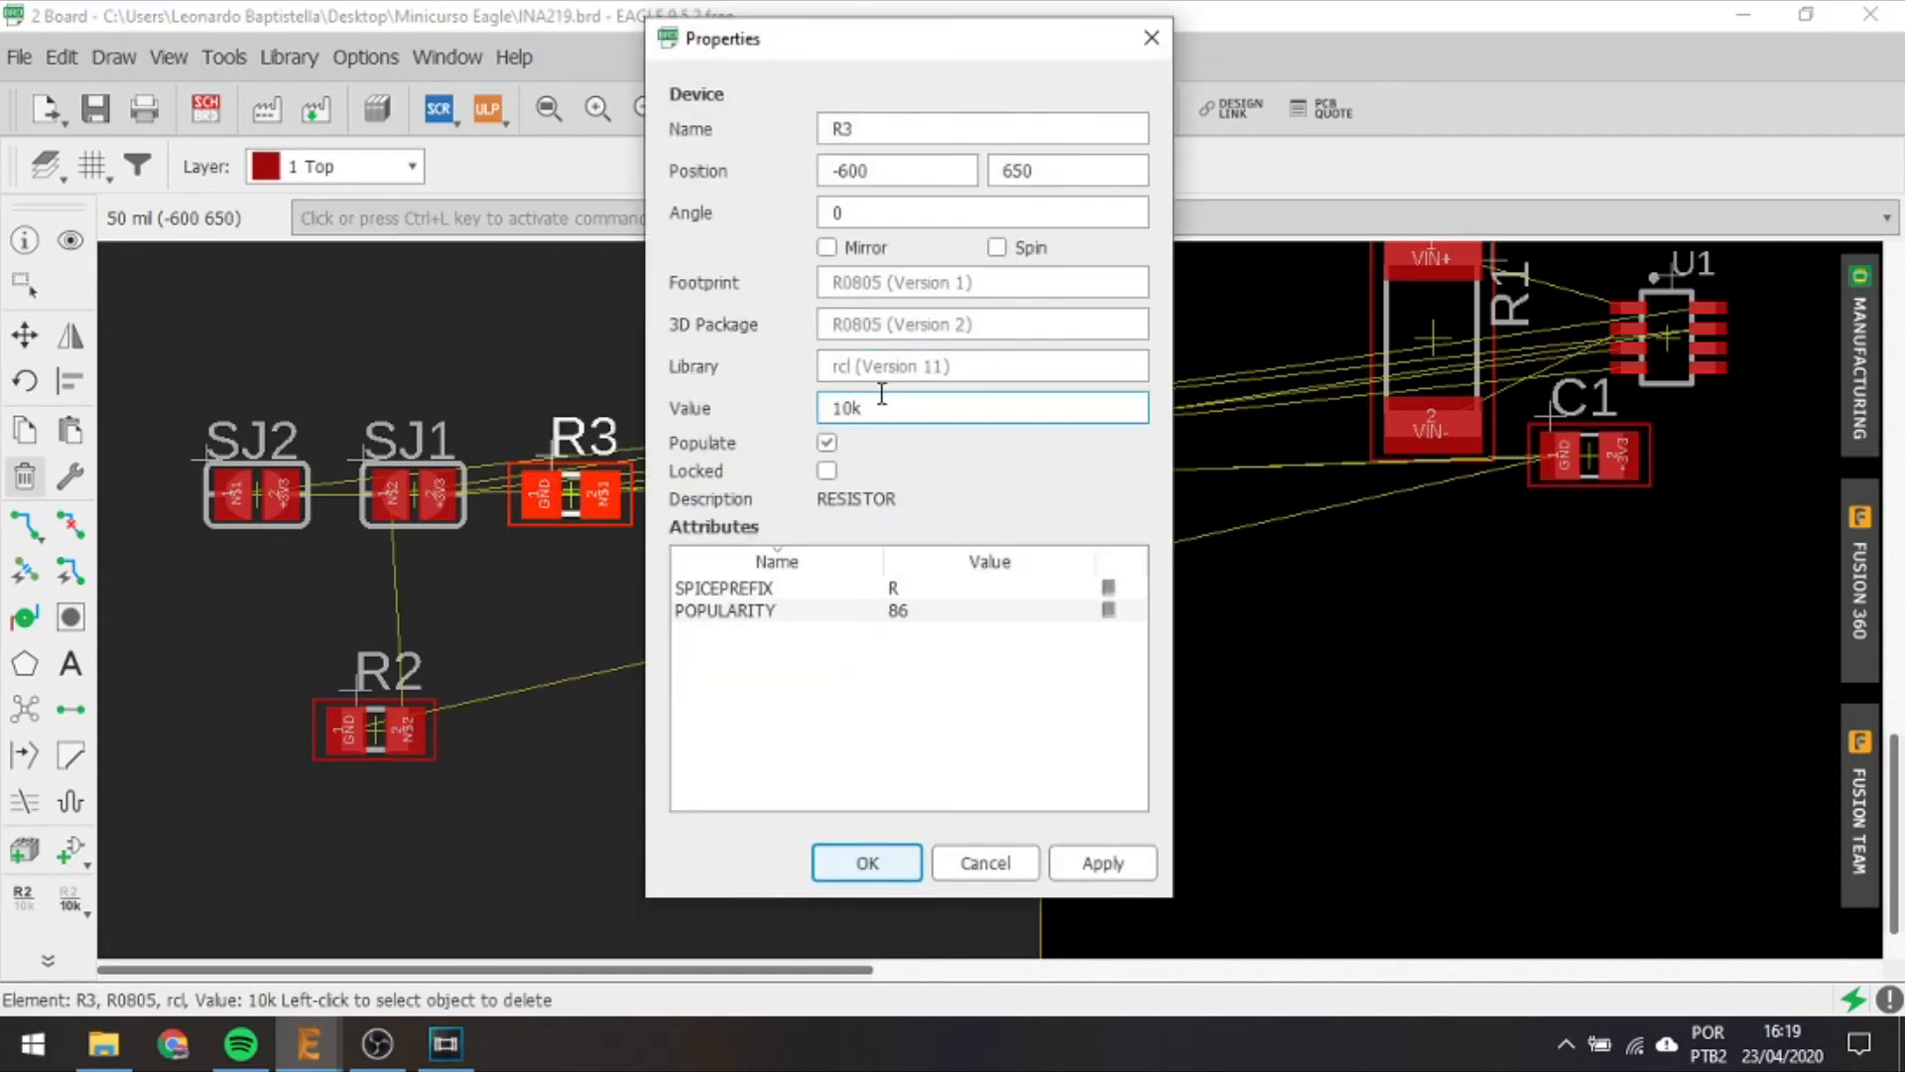
click(1138, 47)
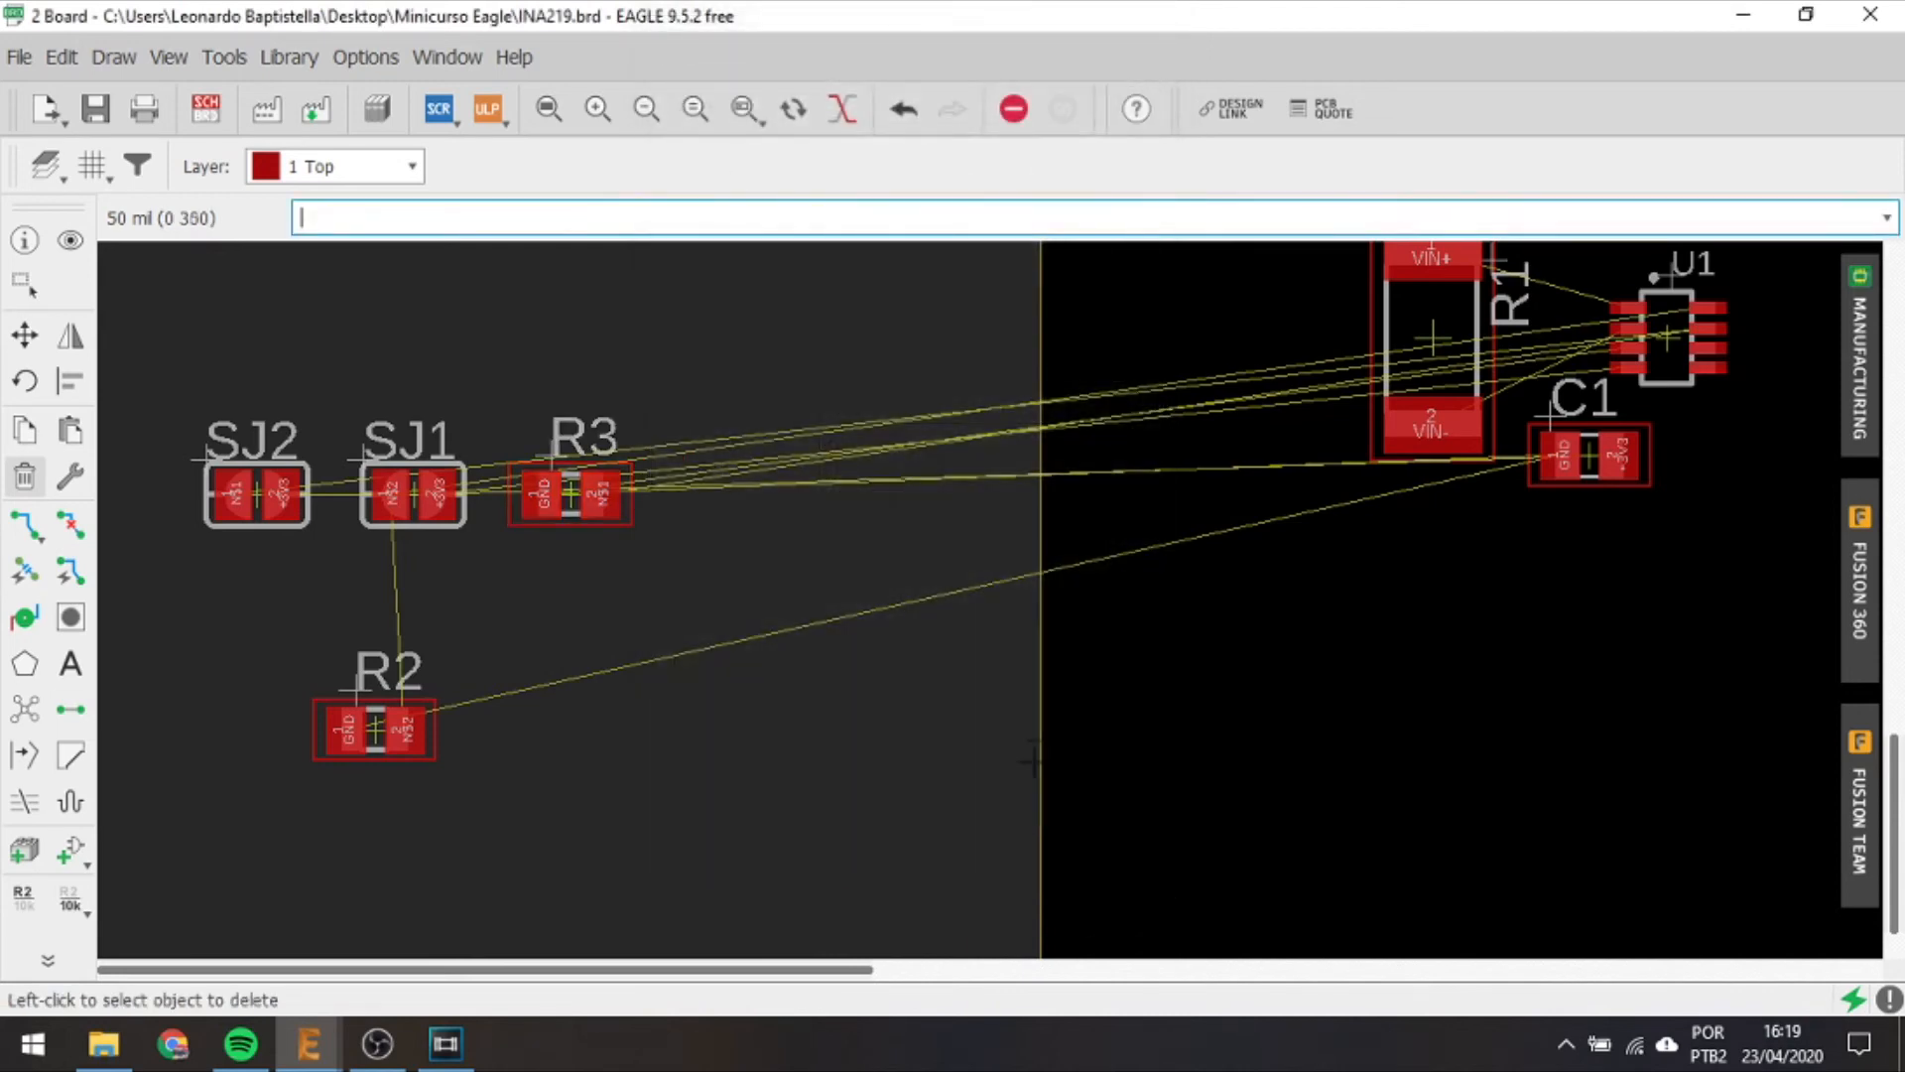
Move R3 onto the board, stand it vertically with its GND pad at the bottom, and place it to the lower right of U1.
middle_drag(1472, 610, 1070, 636)
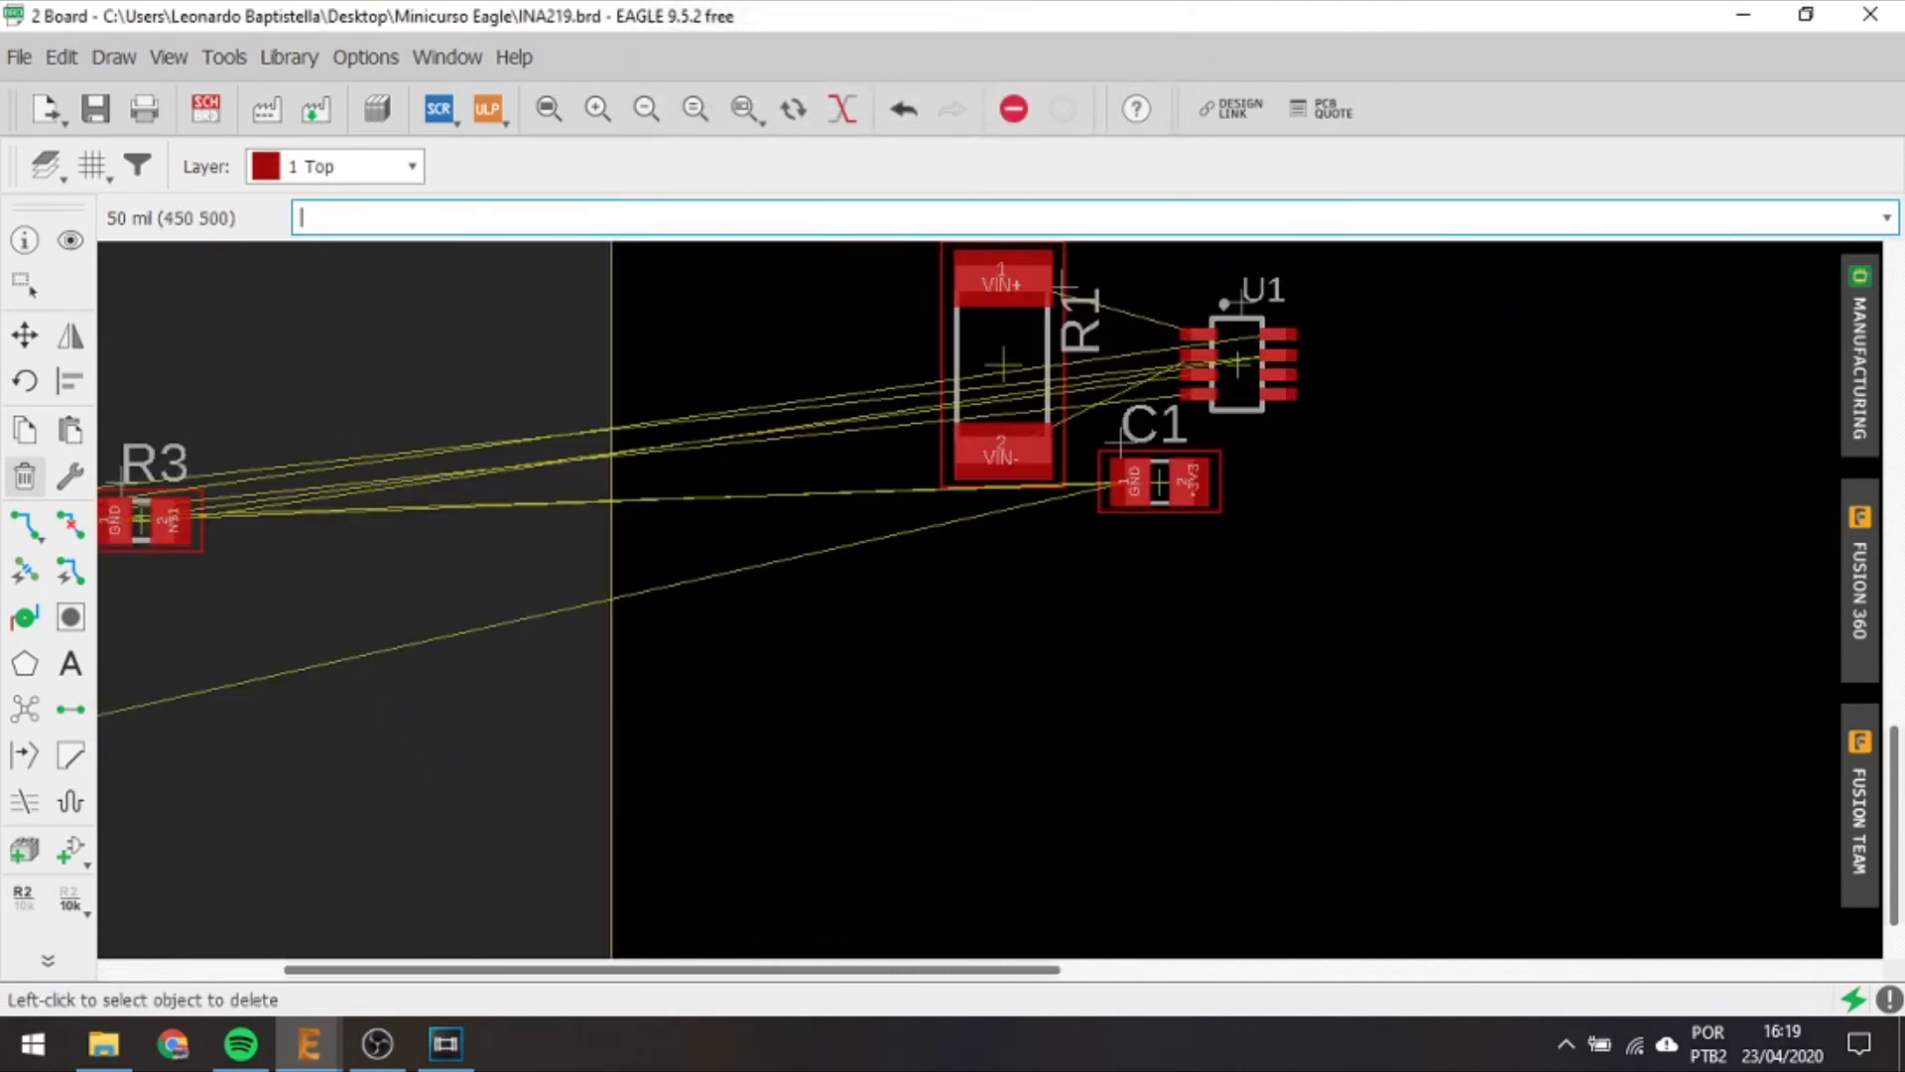
middle_drag(476, 664, 735, 625)
scroll(357, 476, down, 1)
click(25, 334)
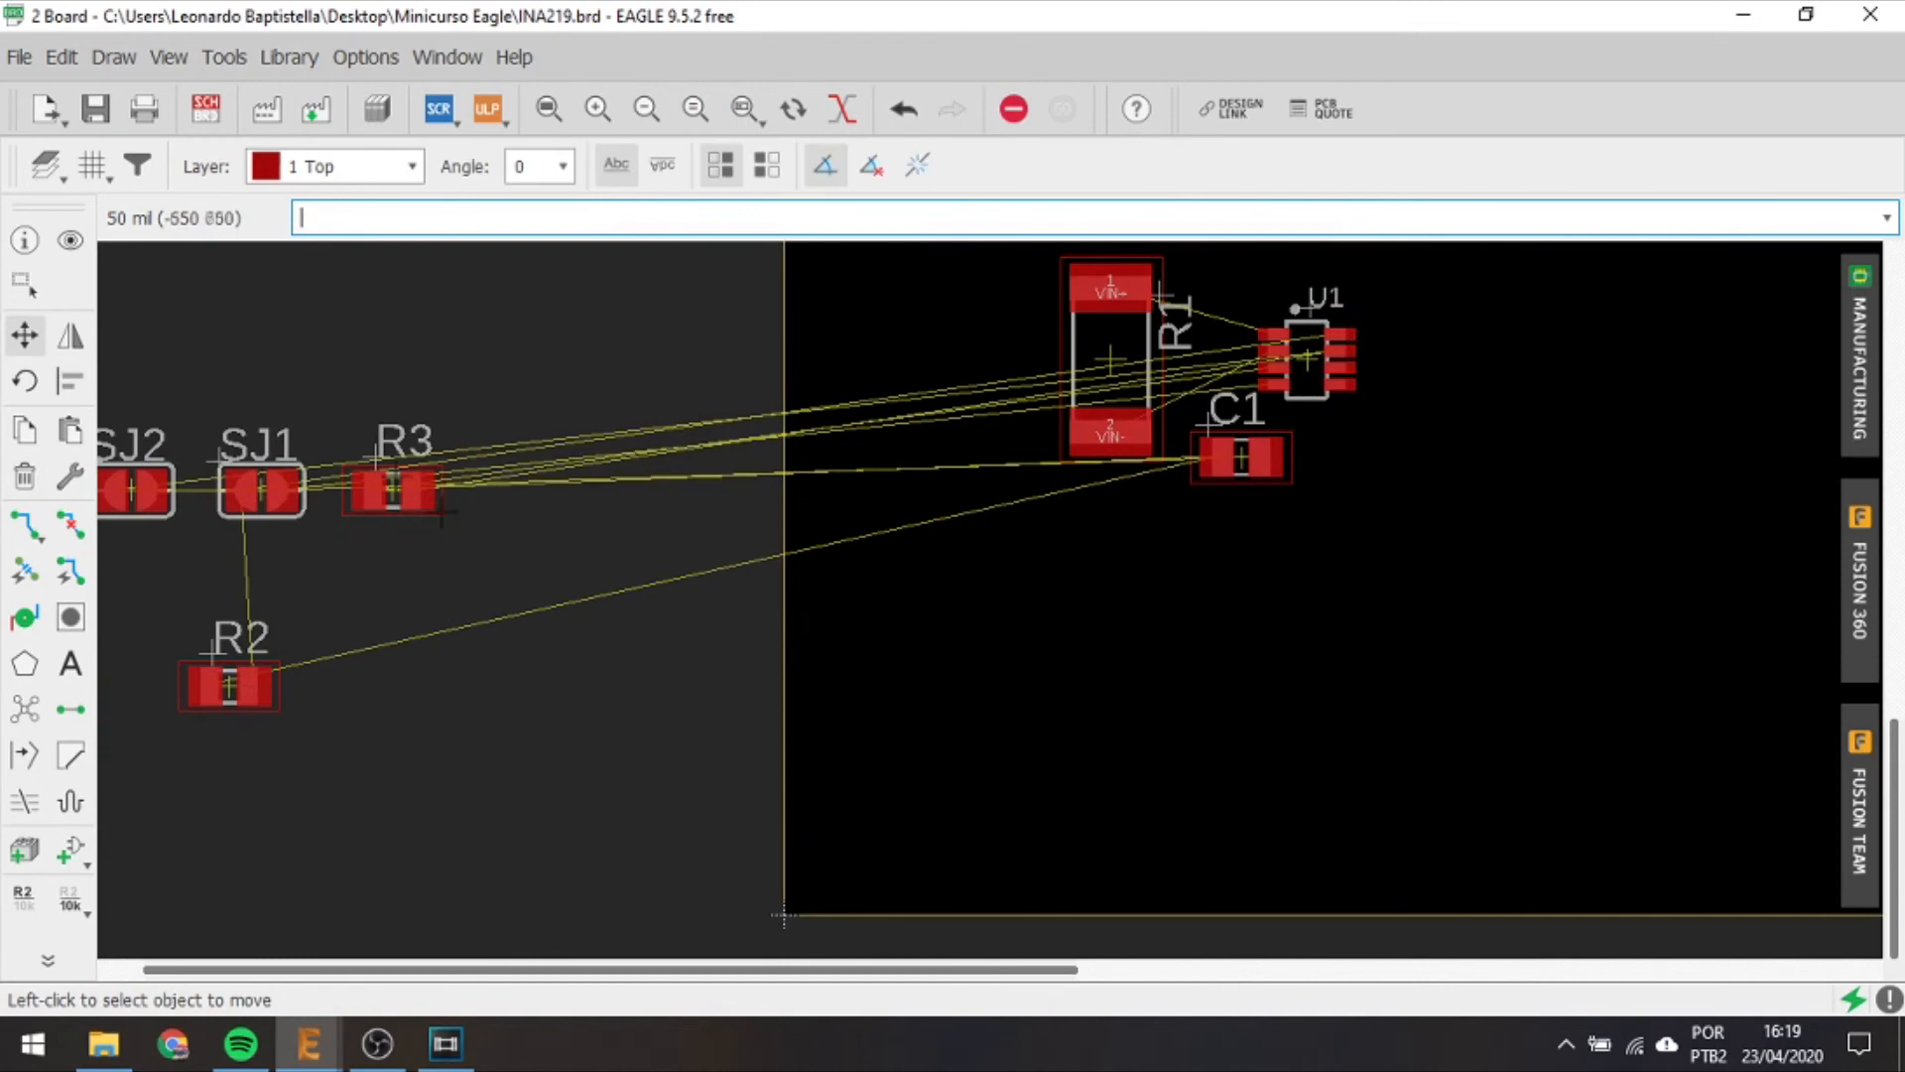
middle_drag(625, 604, 599, 625)
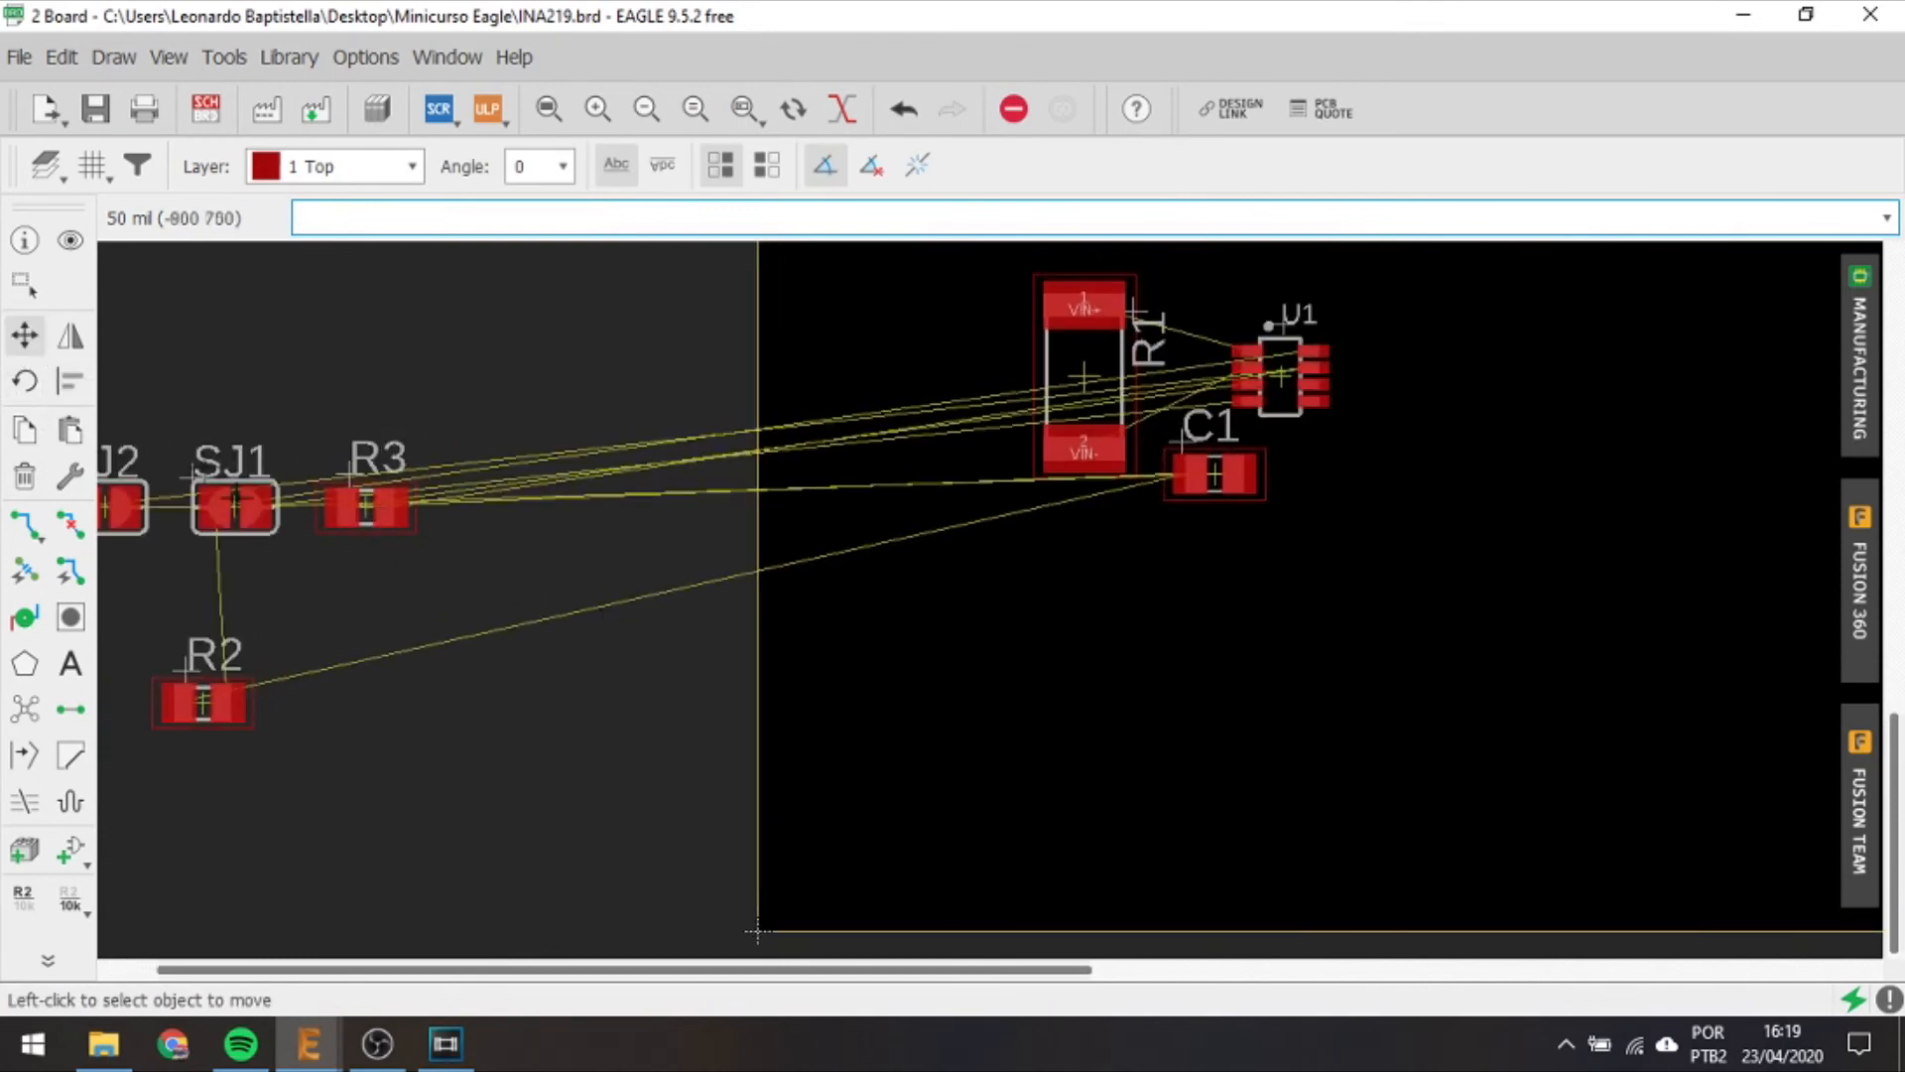
click(366, 507)
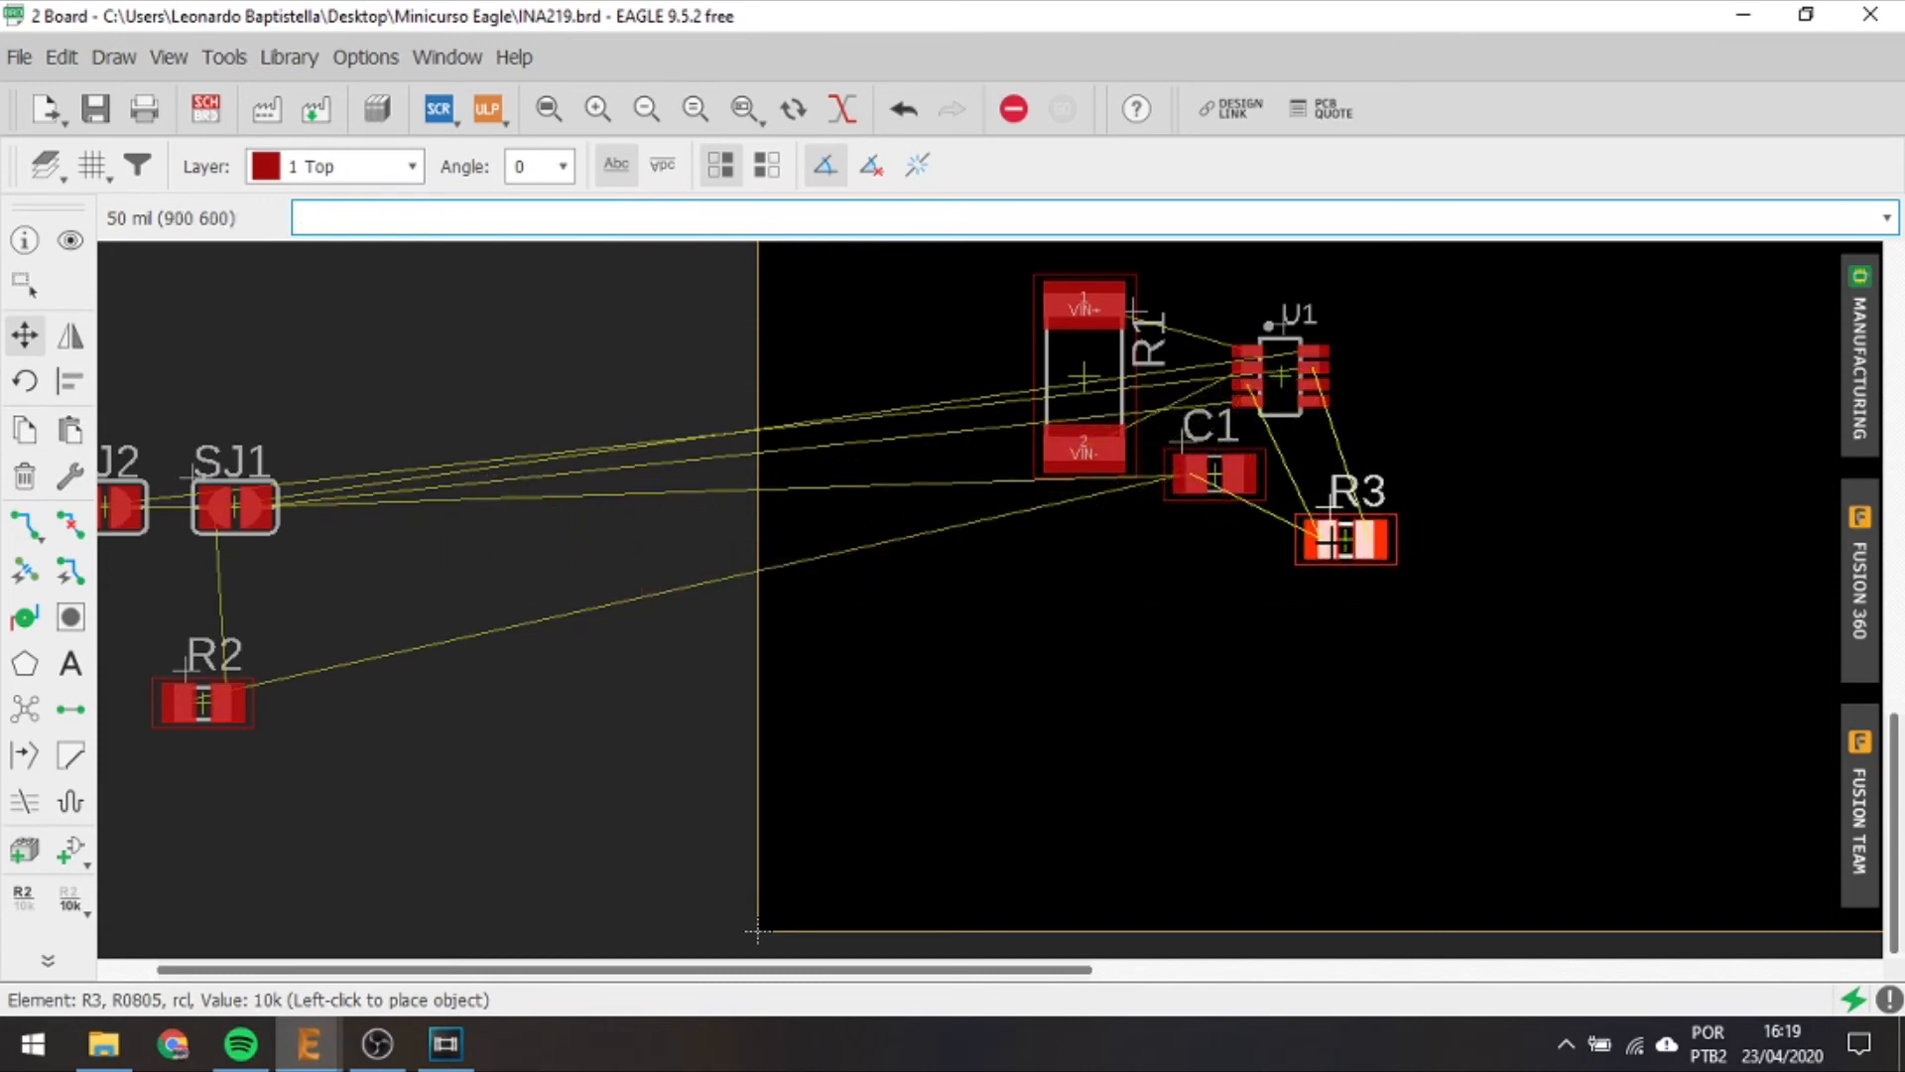
scroll(1151, 596, up, 5)
right_click(1148, 592)
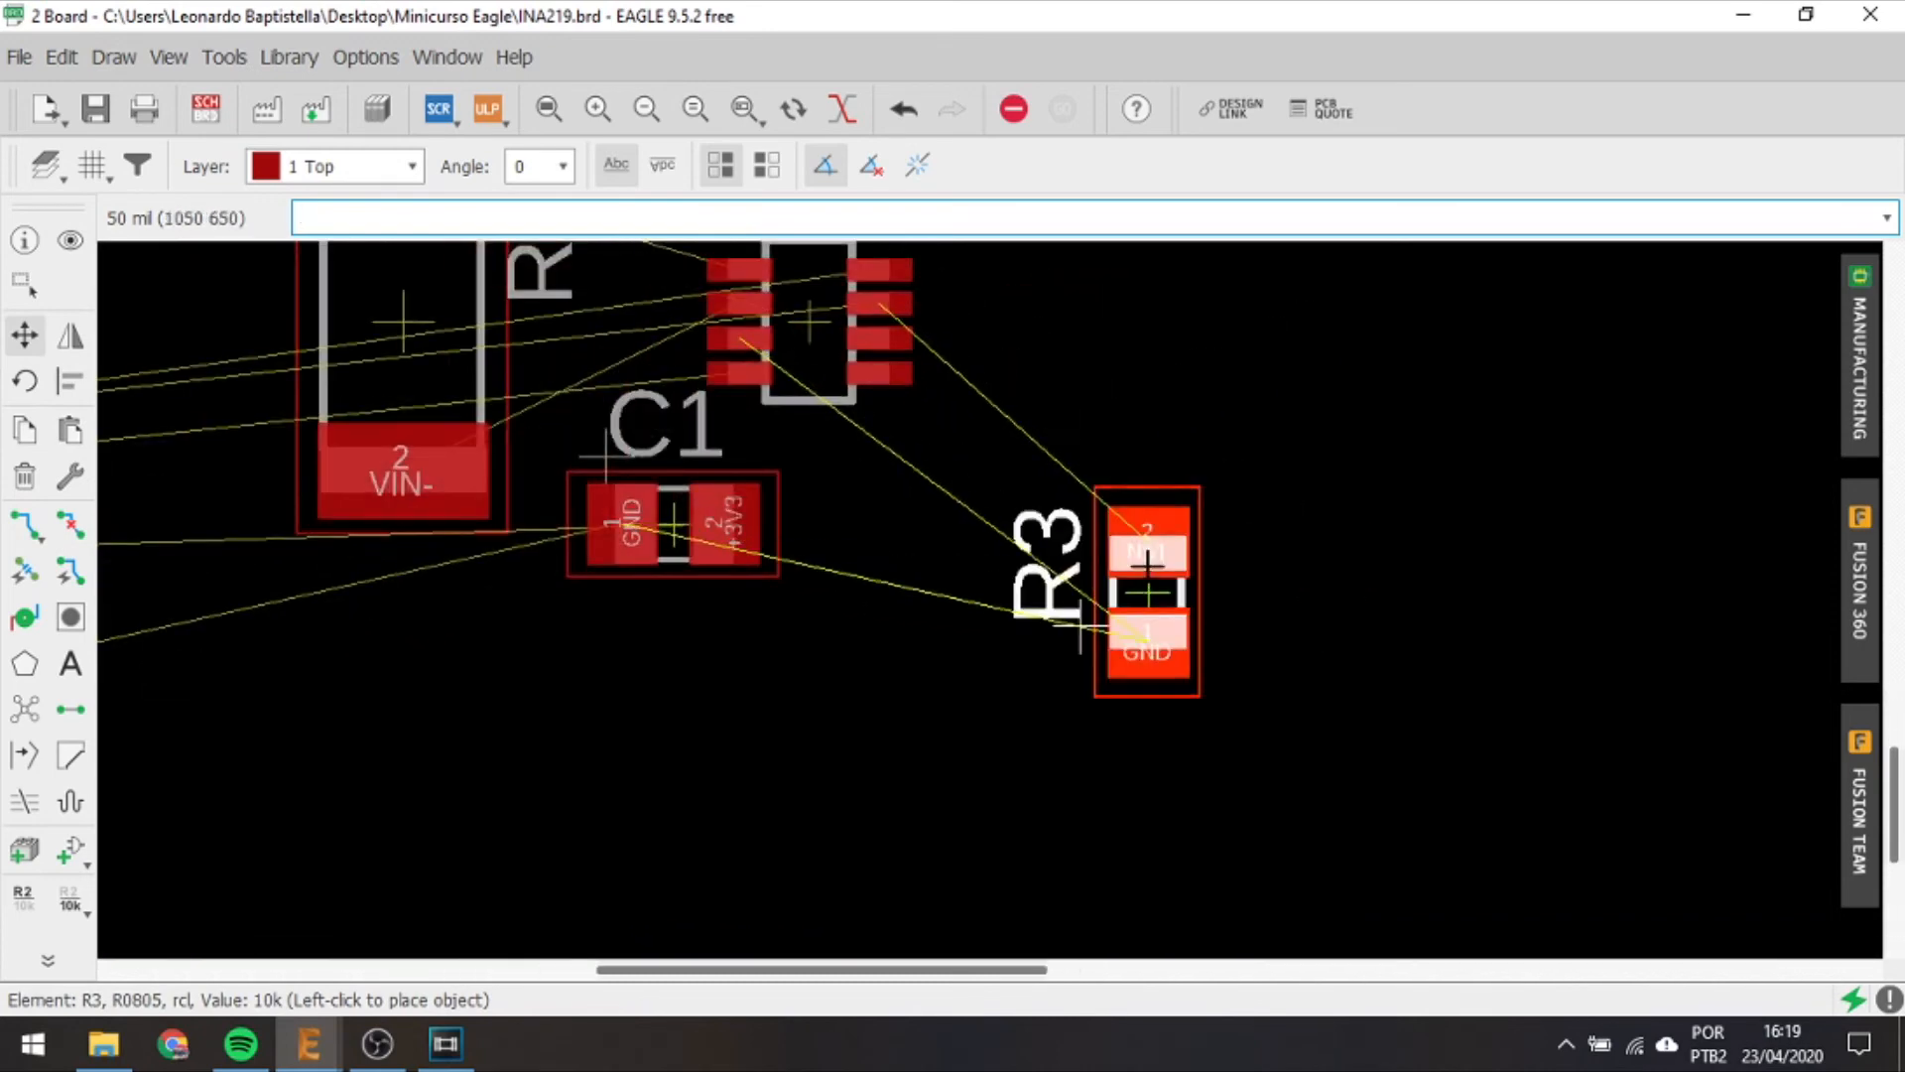
middle_drag(1145, 487, 1167, 646)
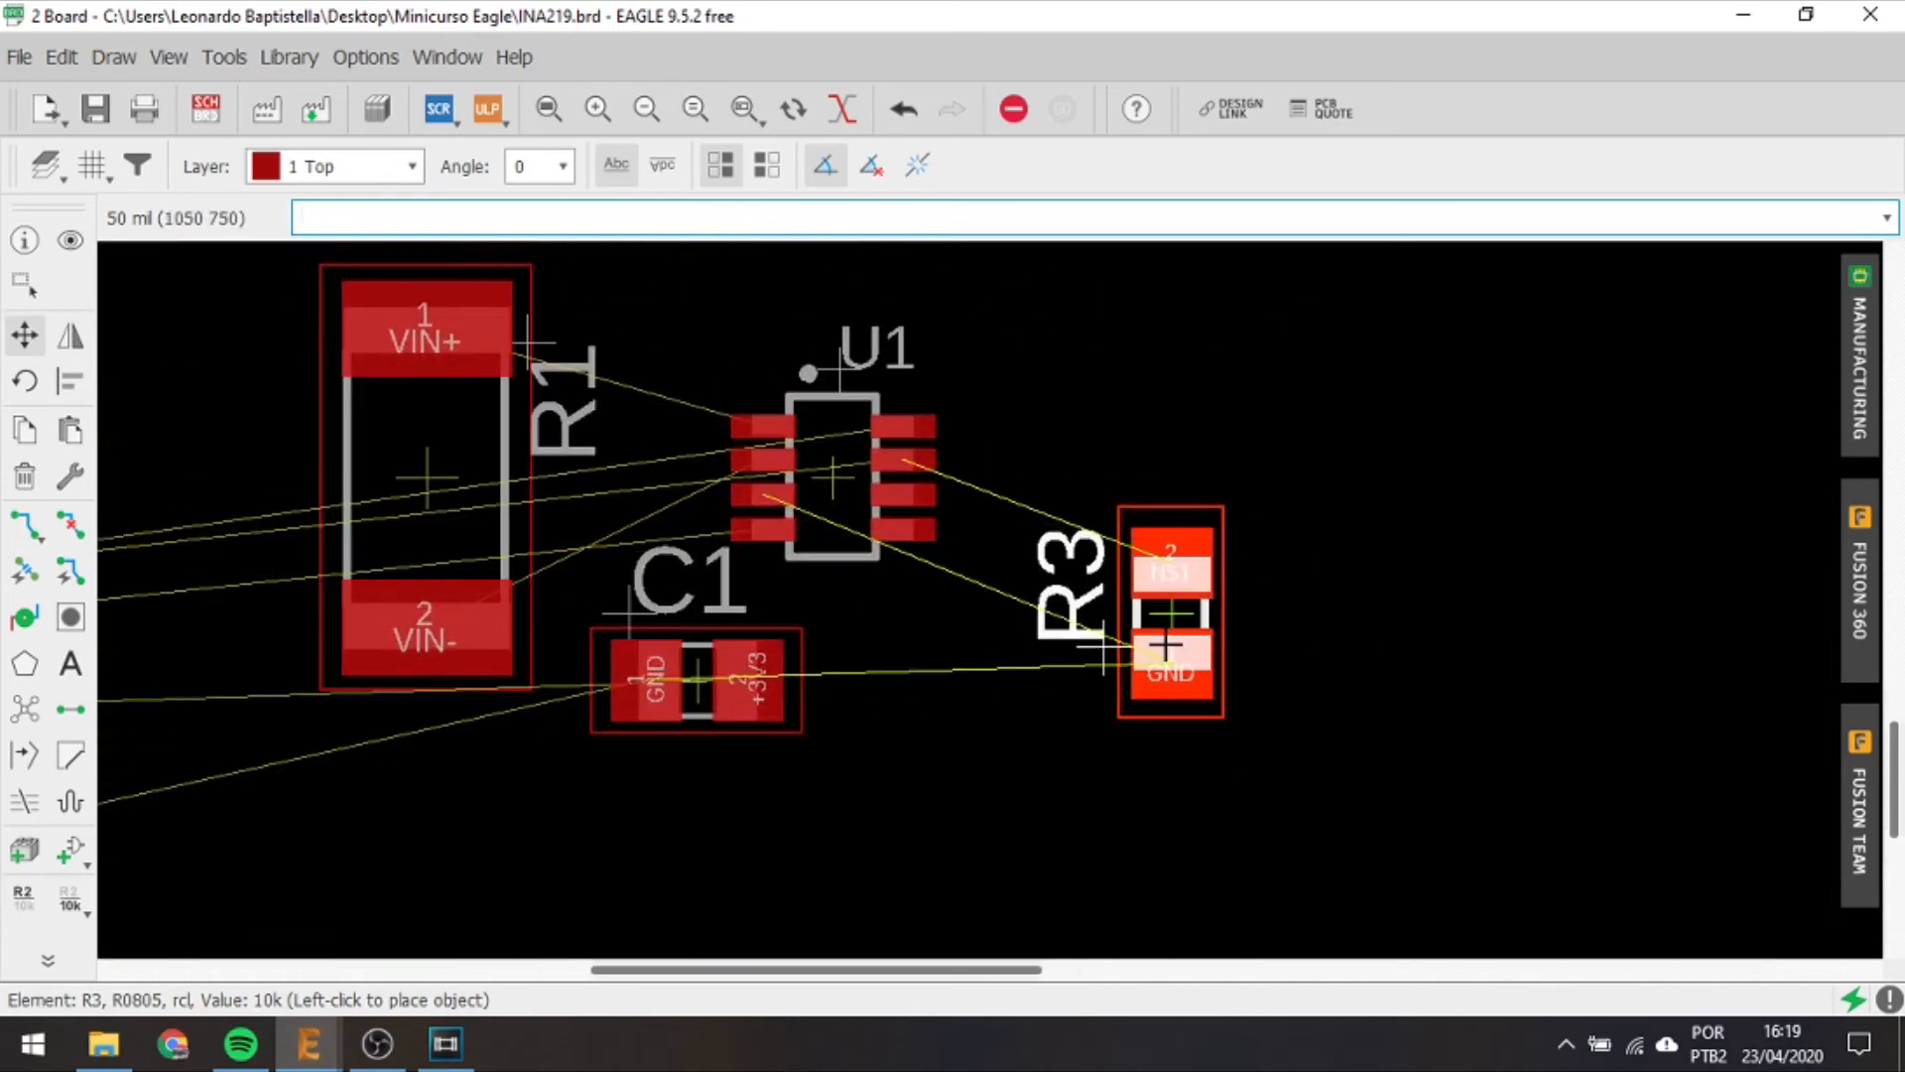
click(1103, 615)
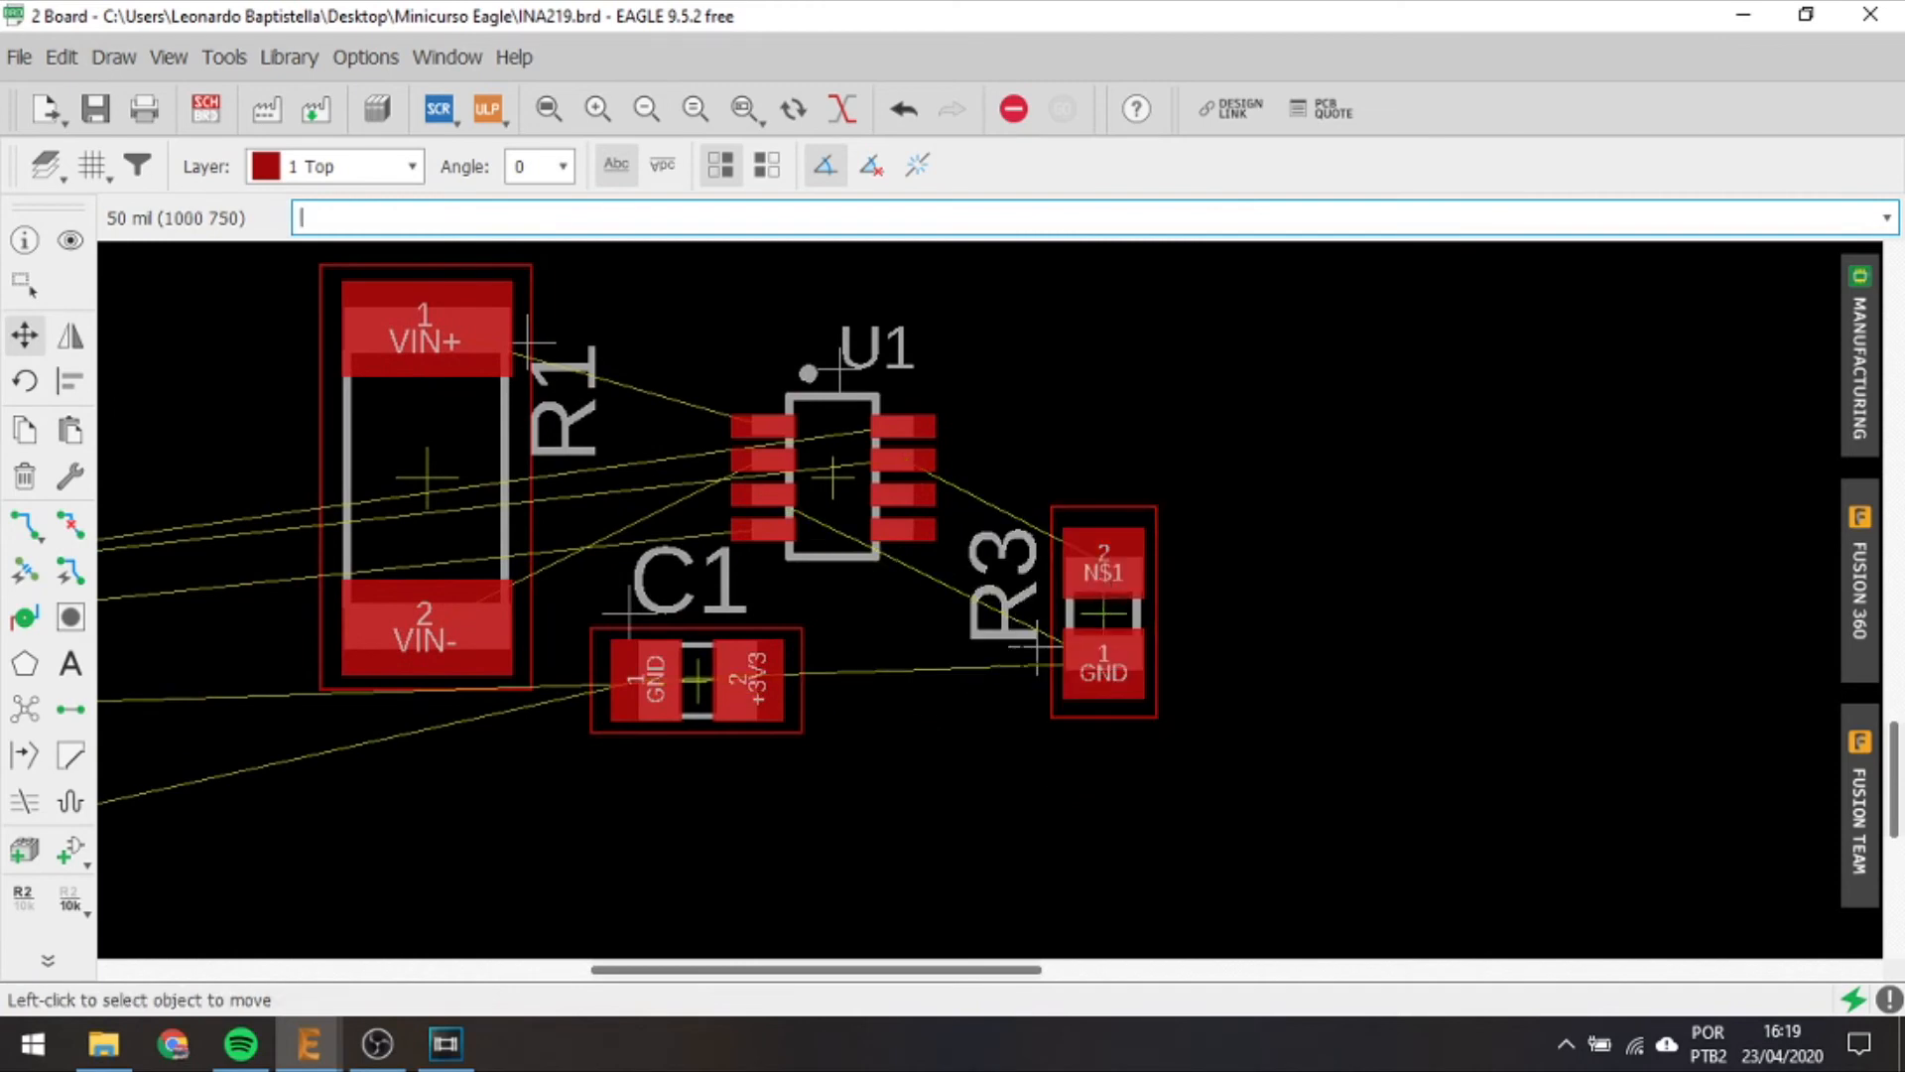
Move R2 onto the board, stand it vertically with its GND pad at the bottom, and place it directly above R3.
scroll(1092, 635, down, 3)
click(158, 784)
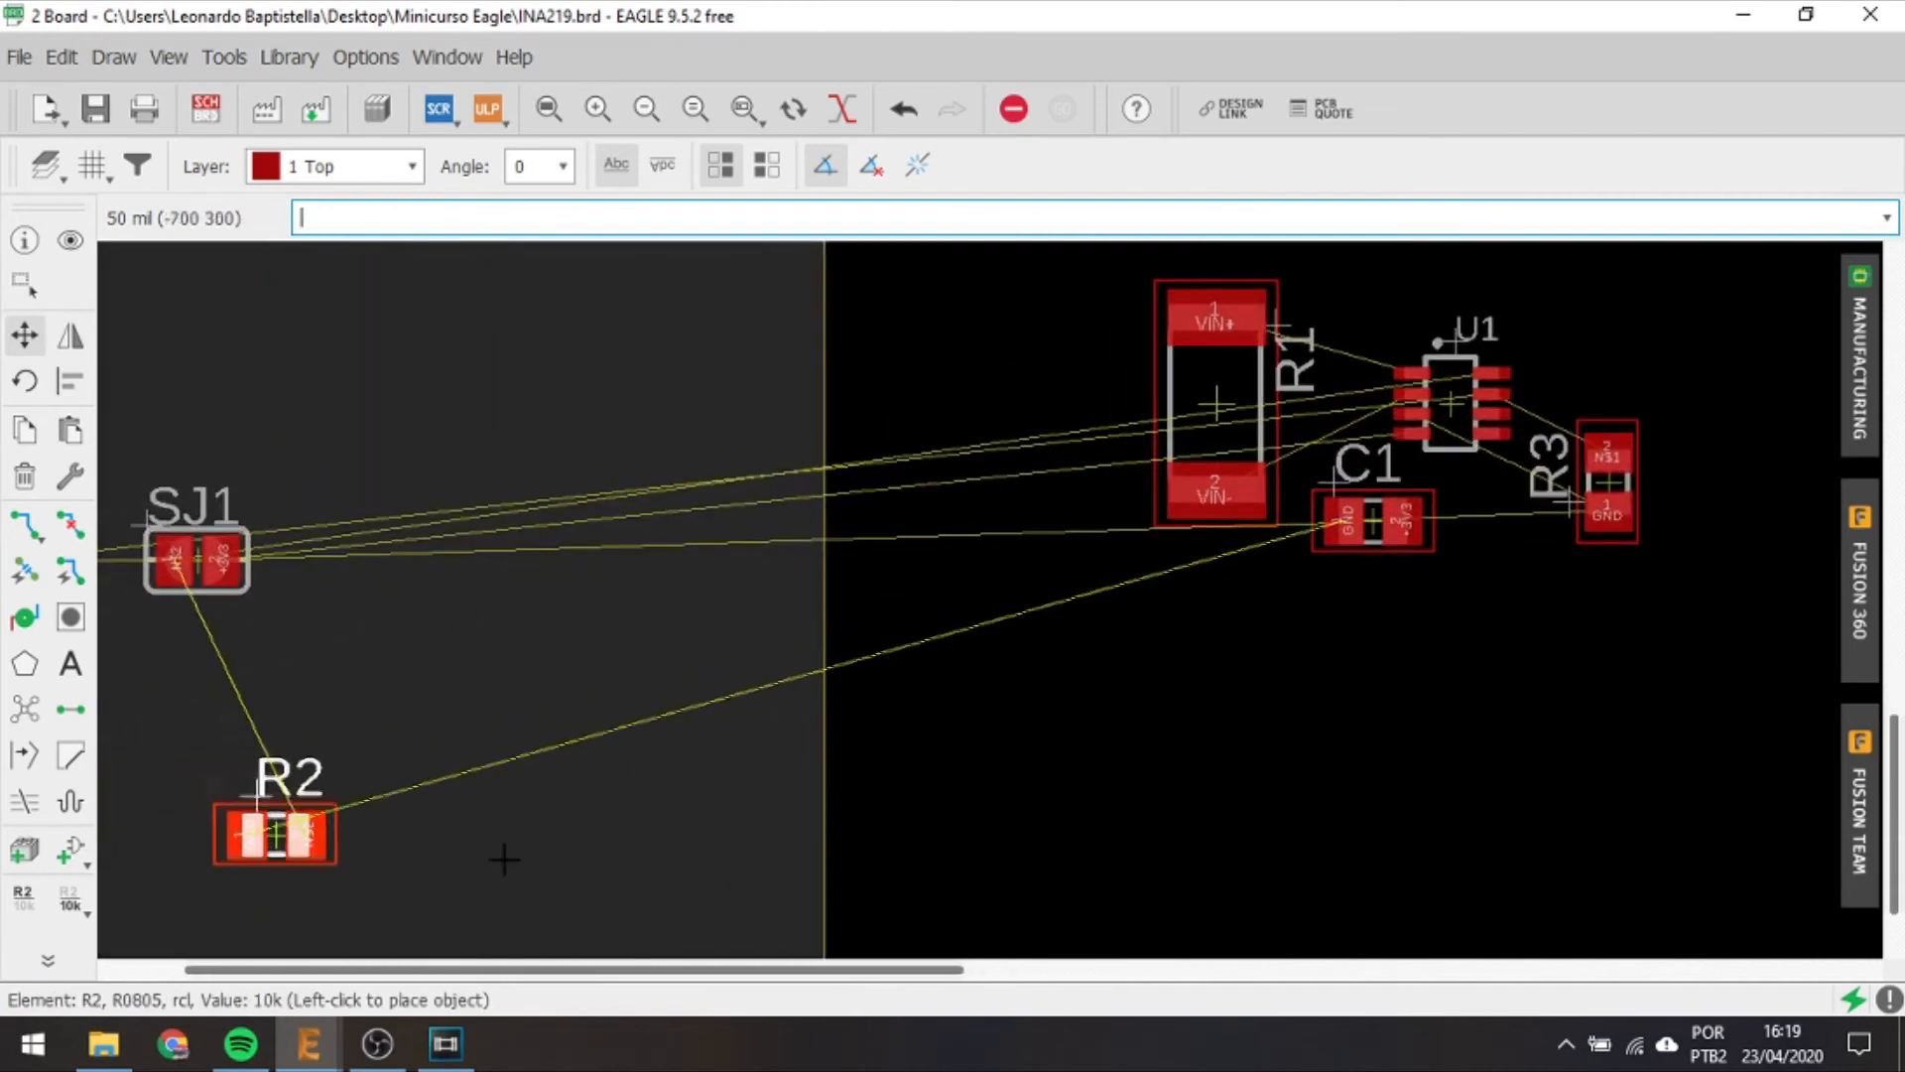
middle_drag(1574, 757, 979, 808)
middle_drag(1204, 663, 1139, 751)
right_click(1021, 519)
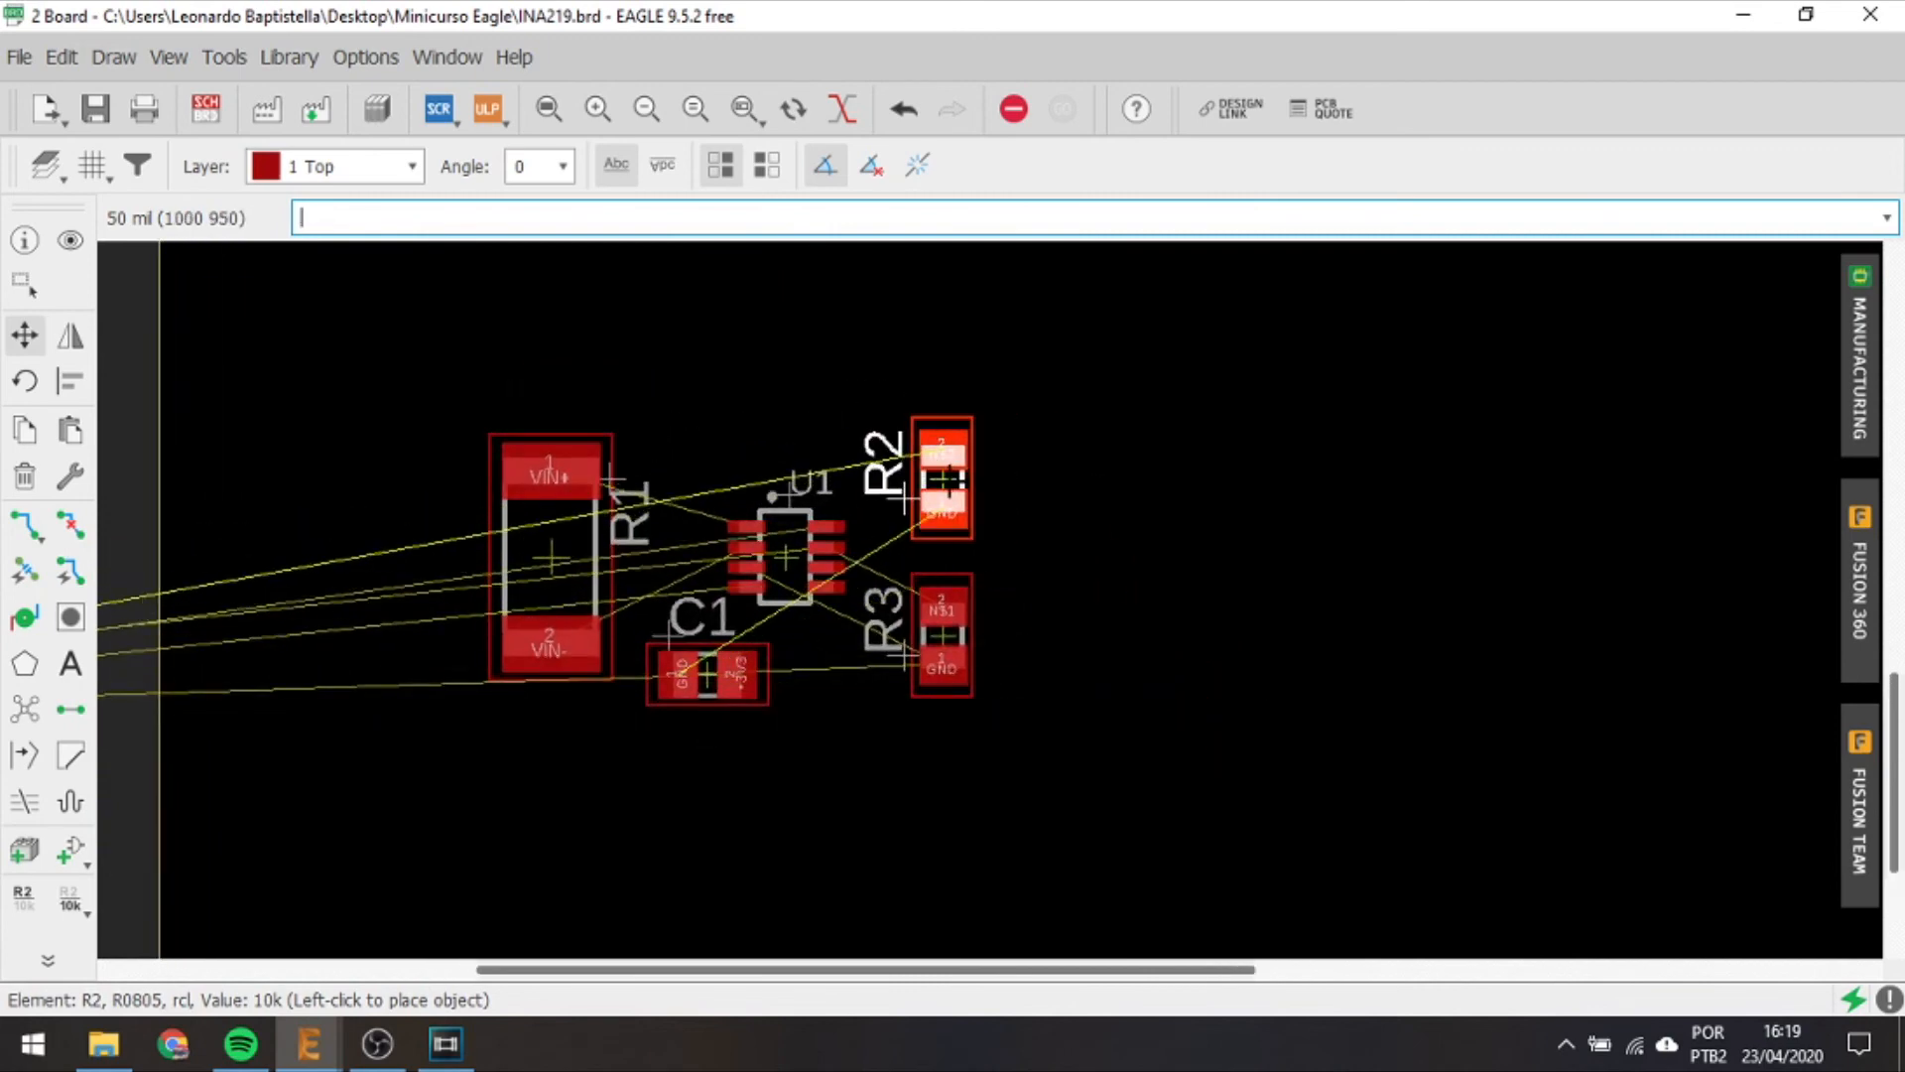
click(983, 480)
middle_drag(983, 480, 1566, 331)
click(1348, 526)
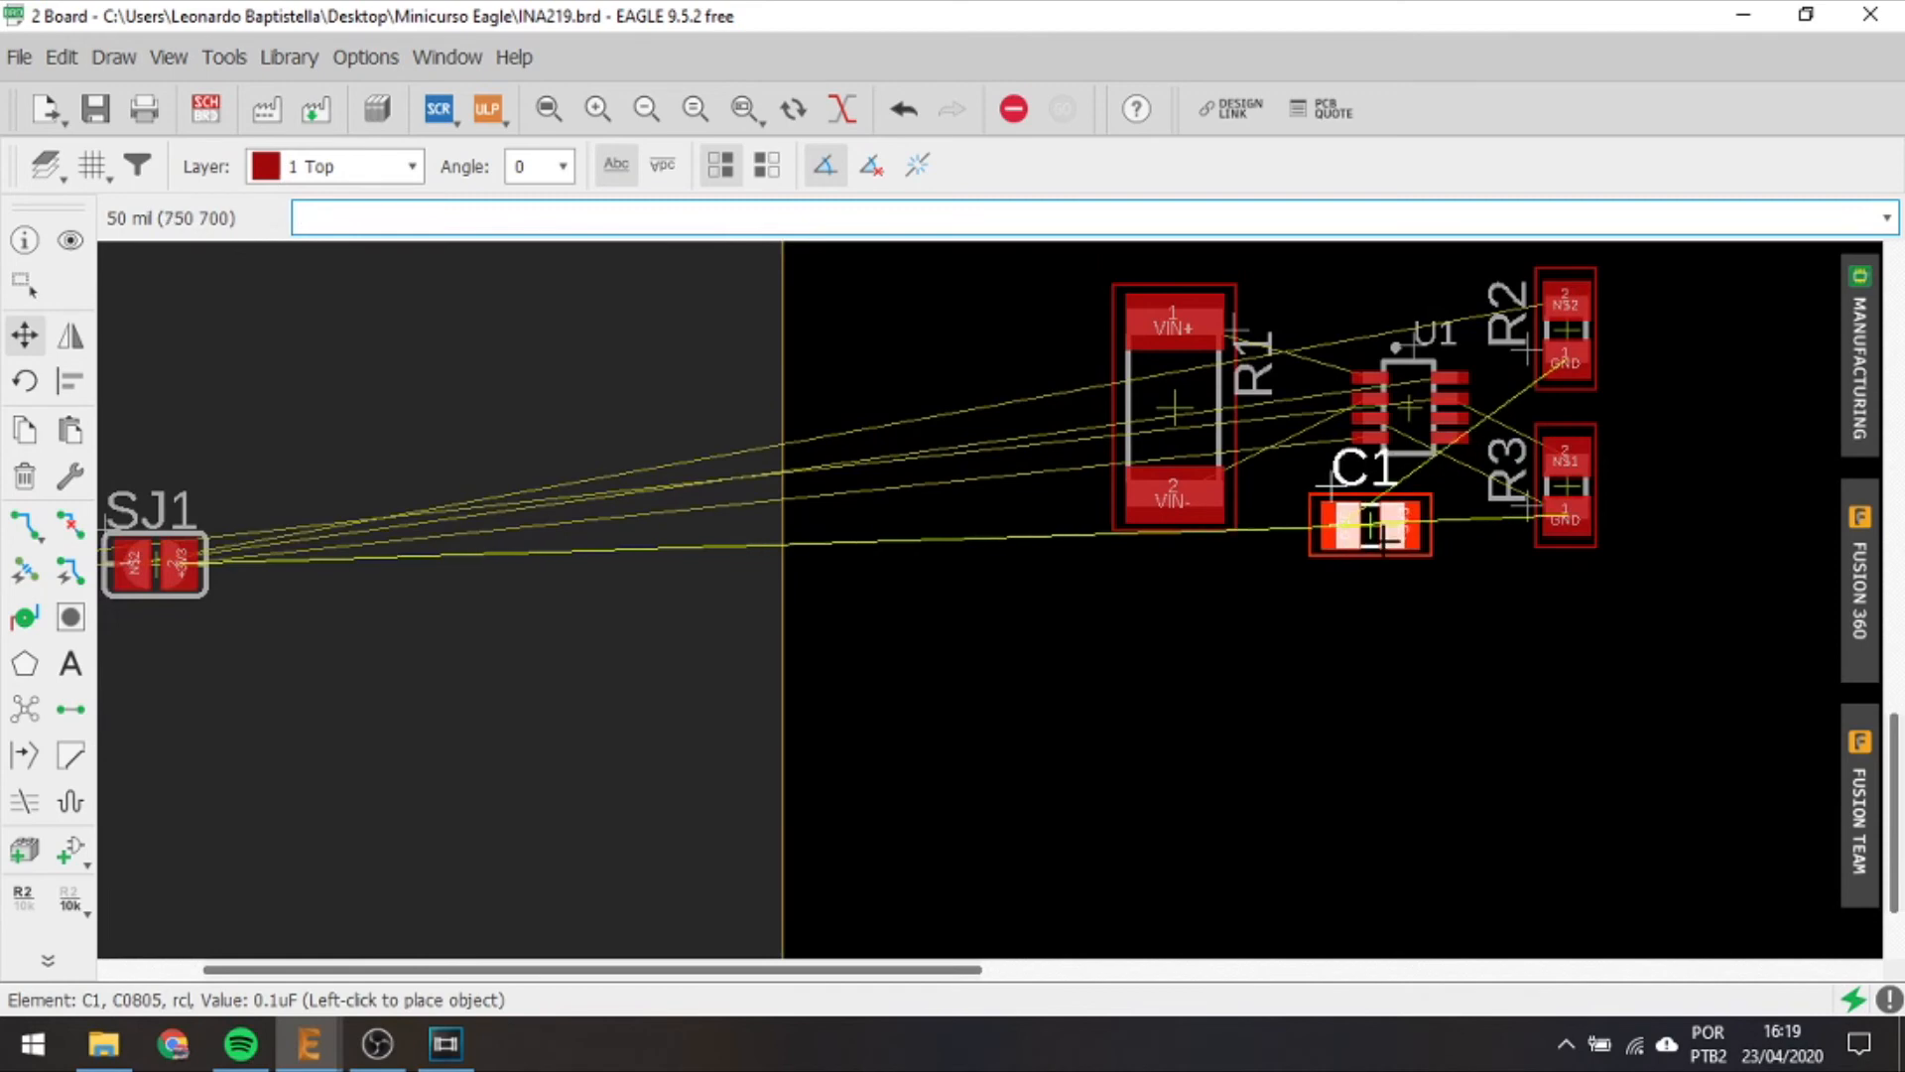
click(1370, 526)
Move SJ1 onto the board, rotate it 180 degrees so its name sits below, and place it above the gap between R1 and U1.
middle_drag(197, 541, 526, 511)
click(511, 531)
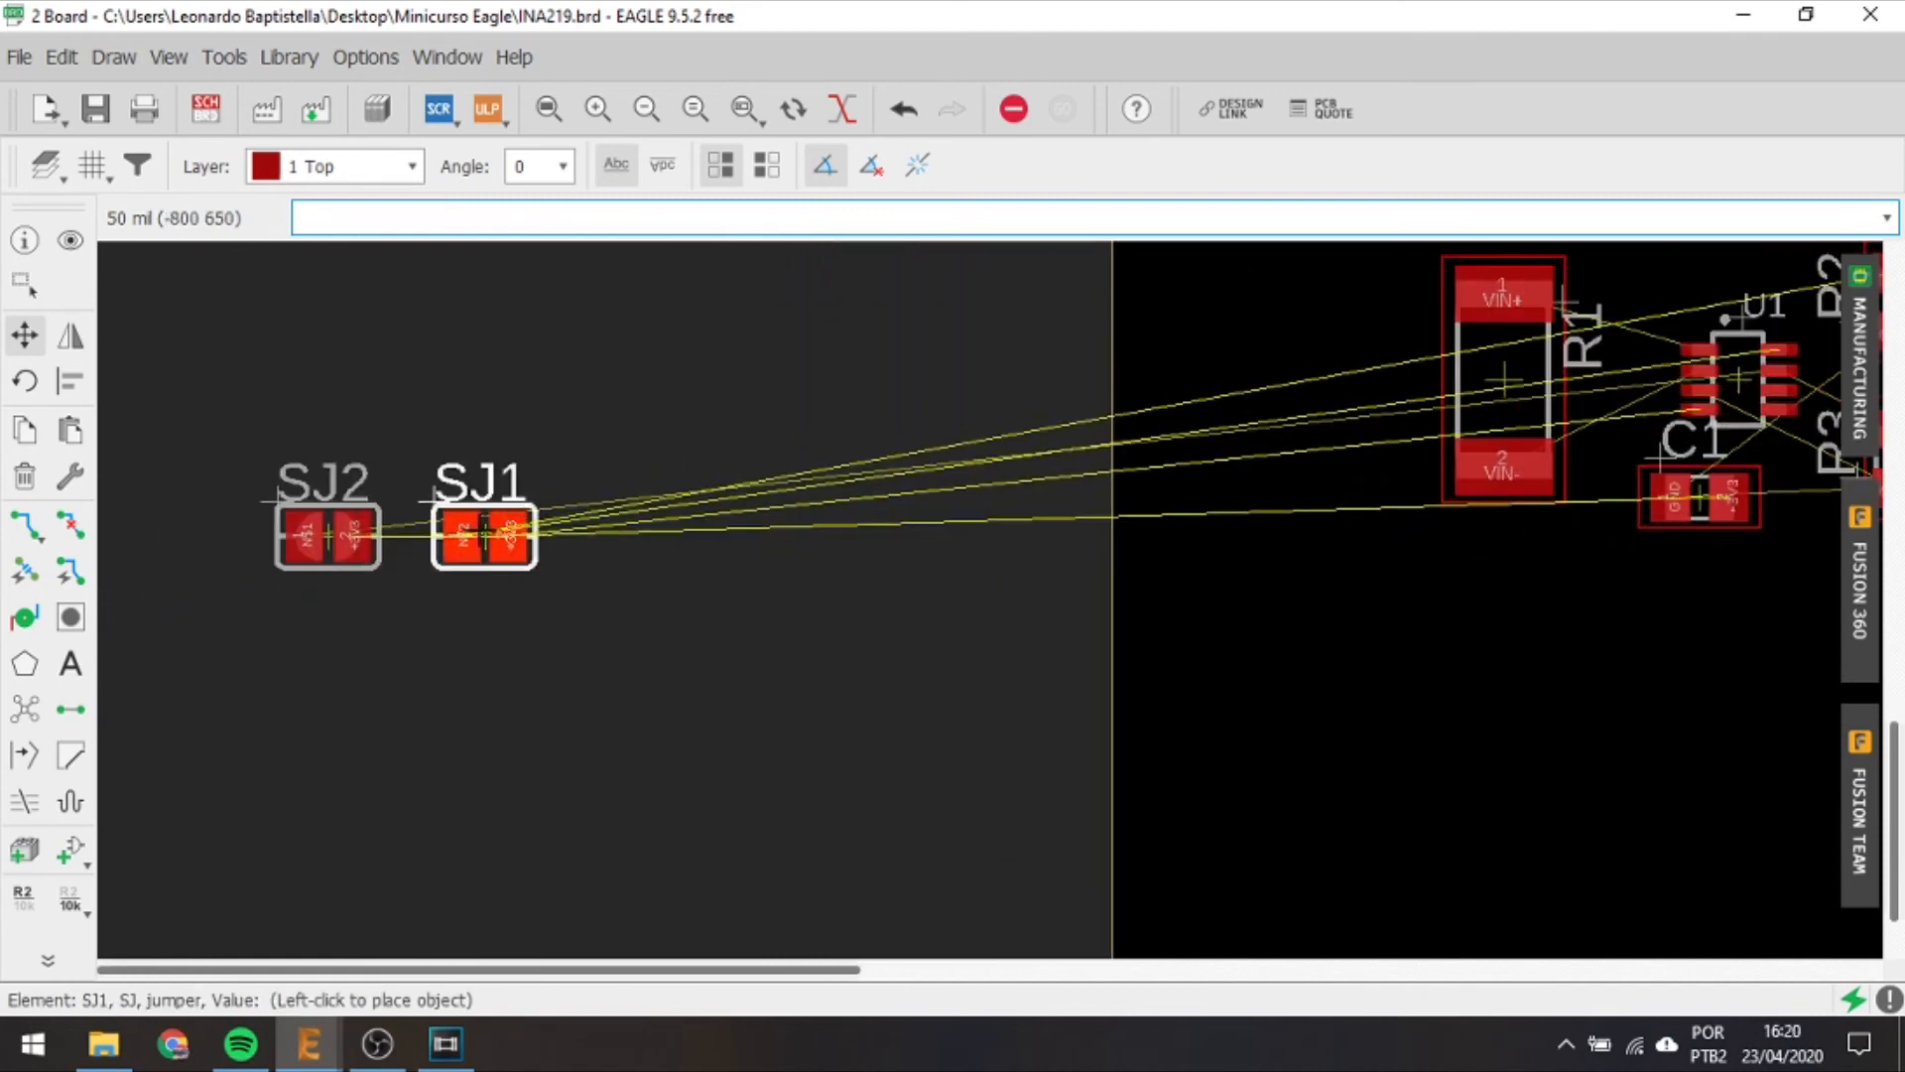
middle_drag(1659, 723, 552, 758)
middle_drag(990, 494, 1082, 832)
right_click(765, 539)
right_click(732, 442)
right_click(768, 440)
right_click(768, 441)
right_click(766, 438)
right_click(767, 437)
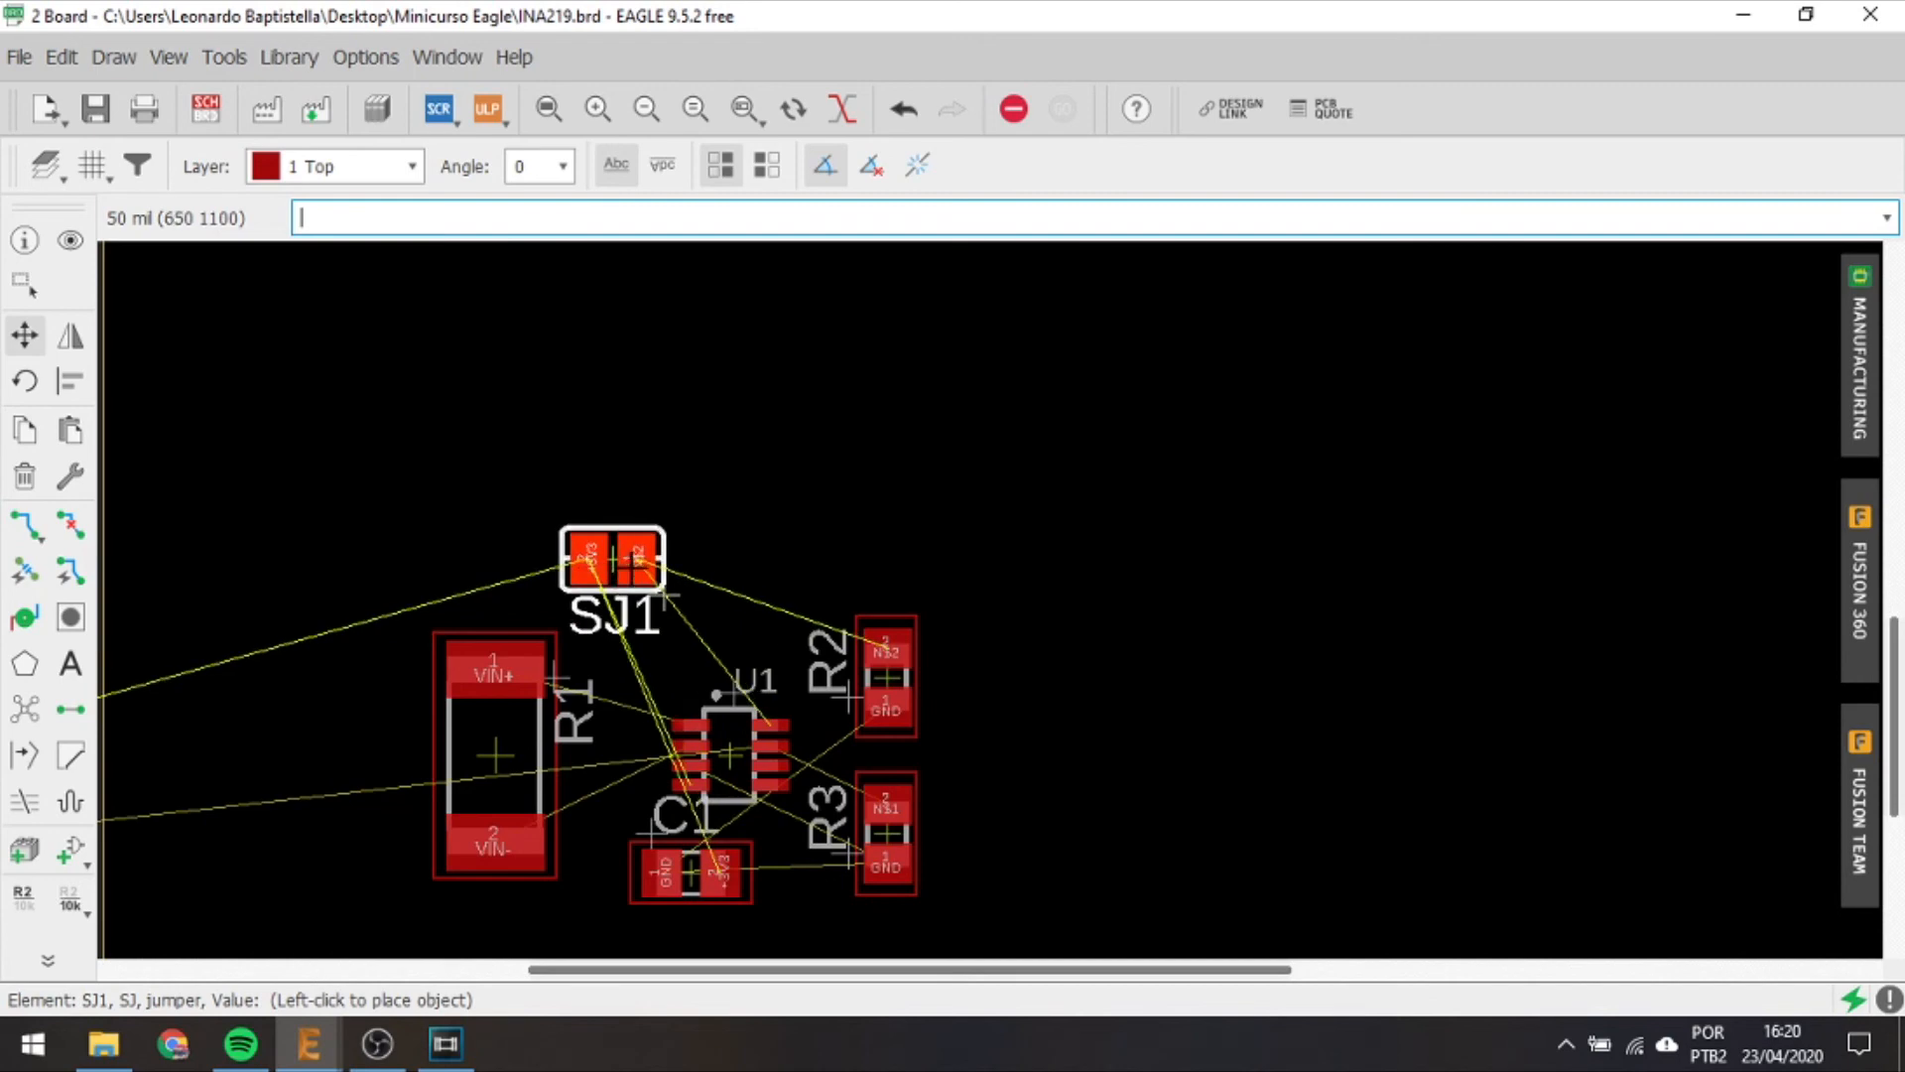
click(613, 558)
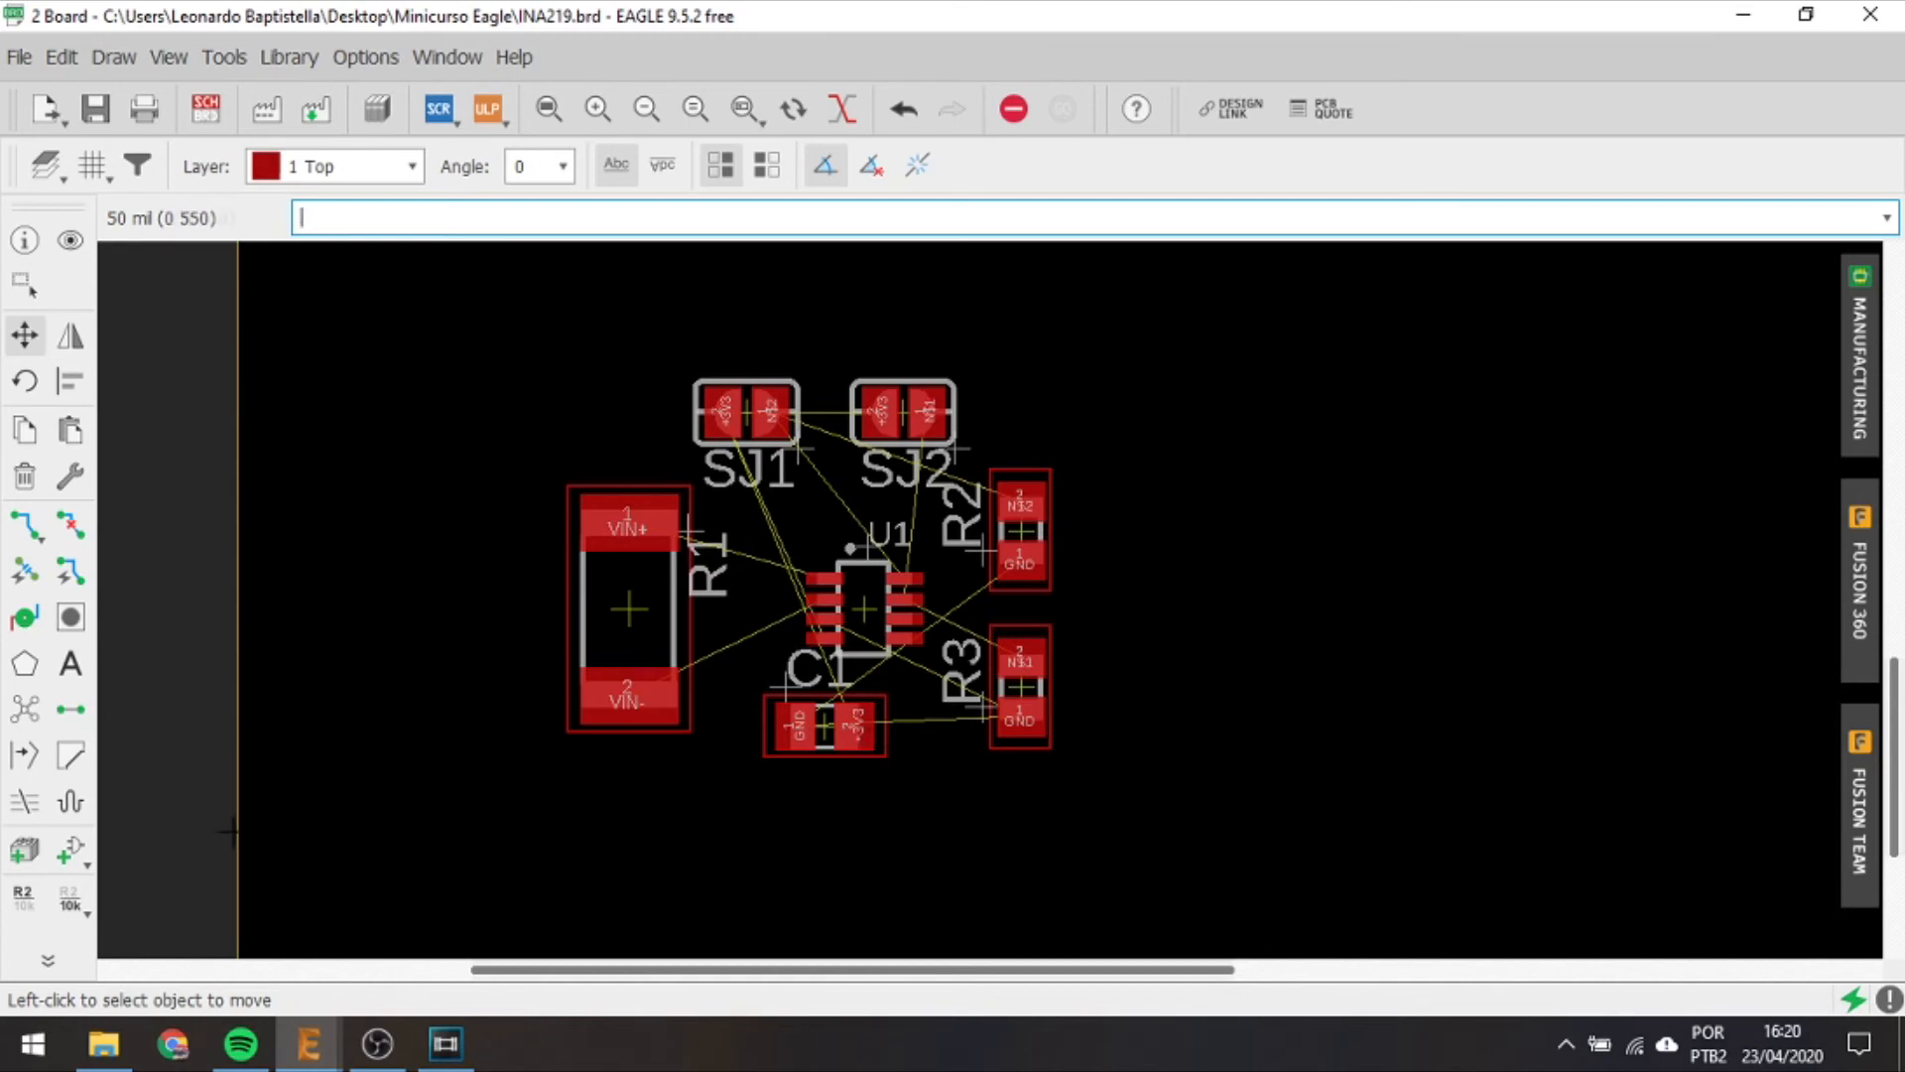
Recalculate the airwires between the placed components with Ratsnest.
click(24, 713)
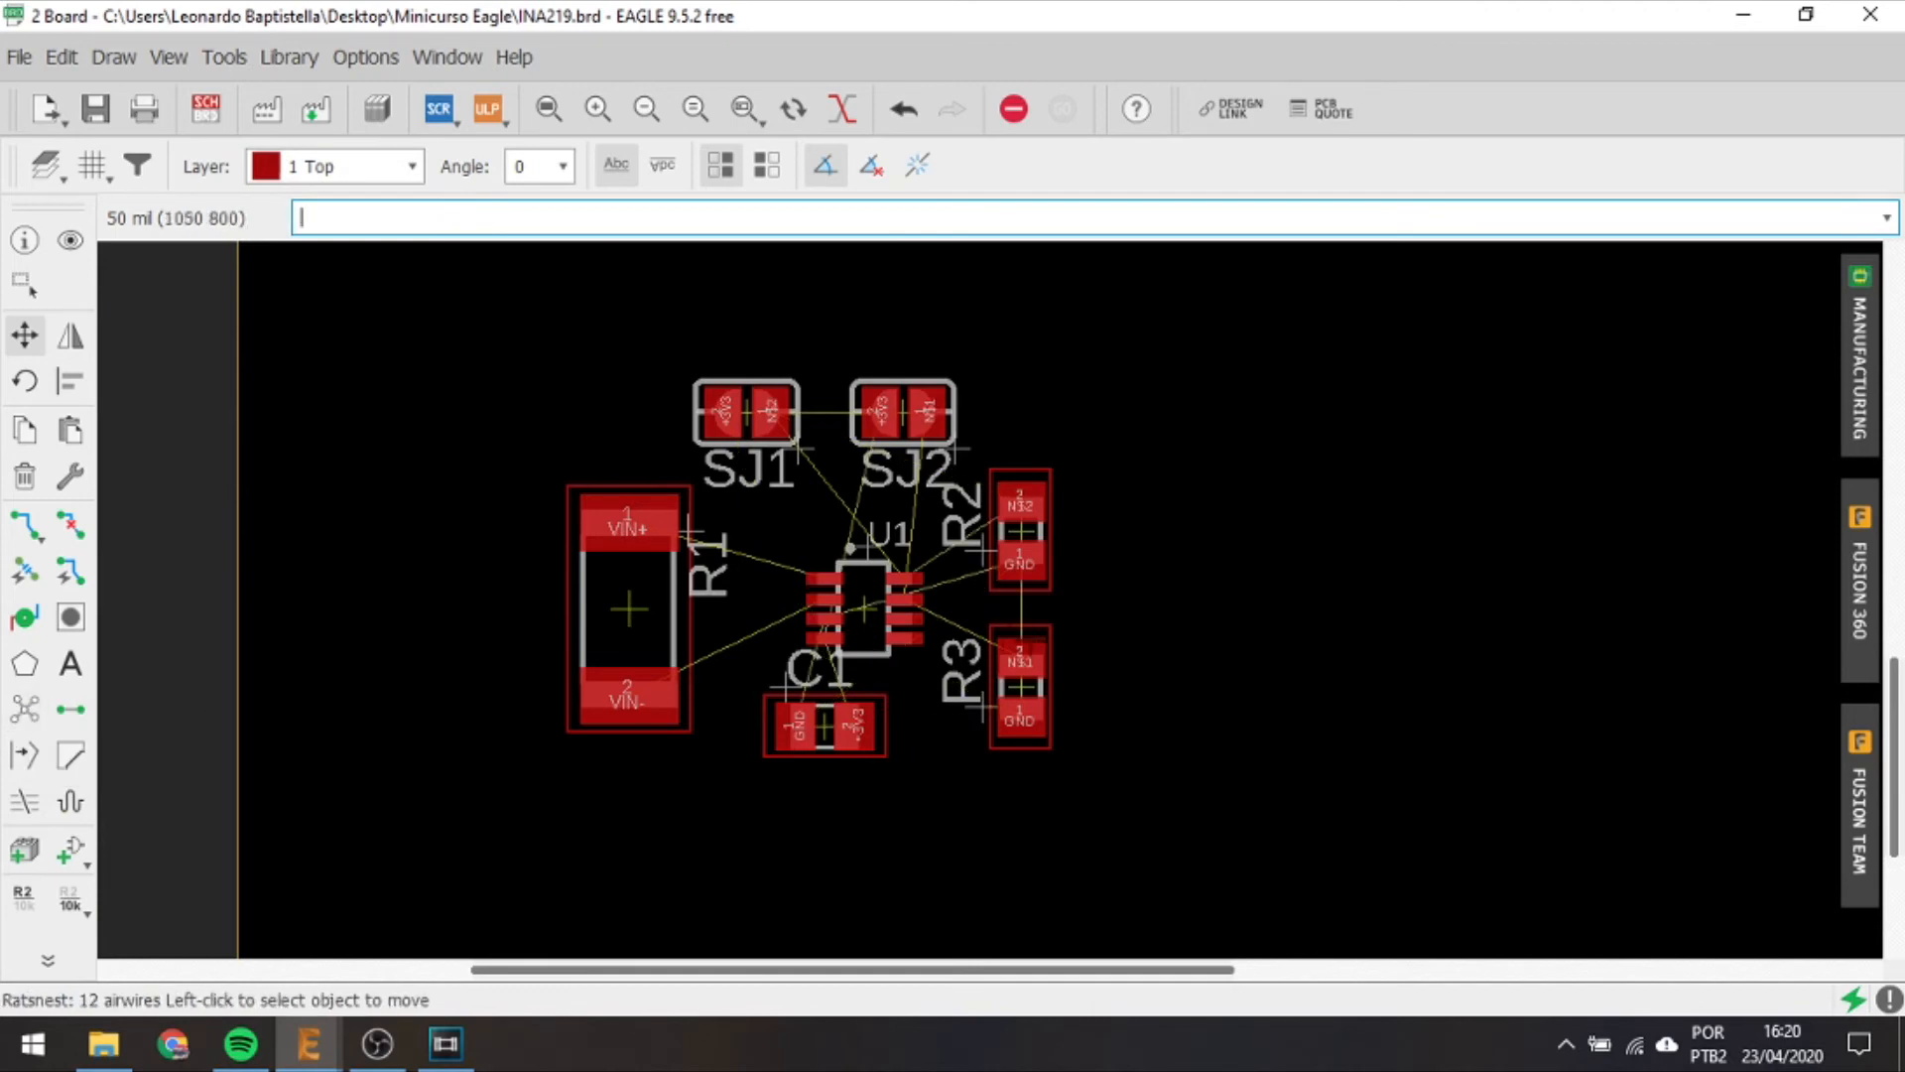
middle_drag(1179, 569, 1171, 461)
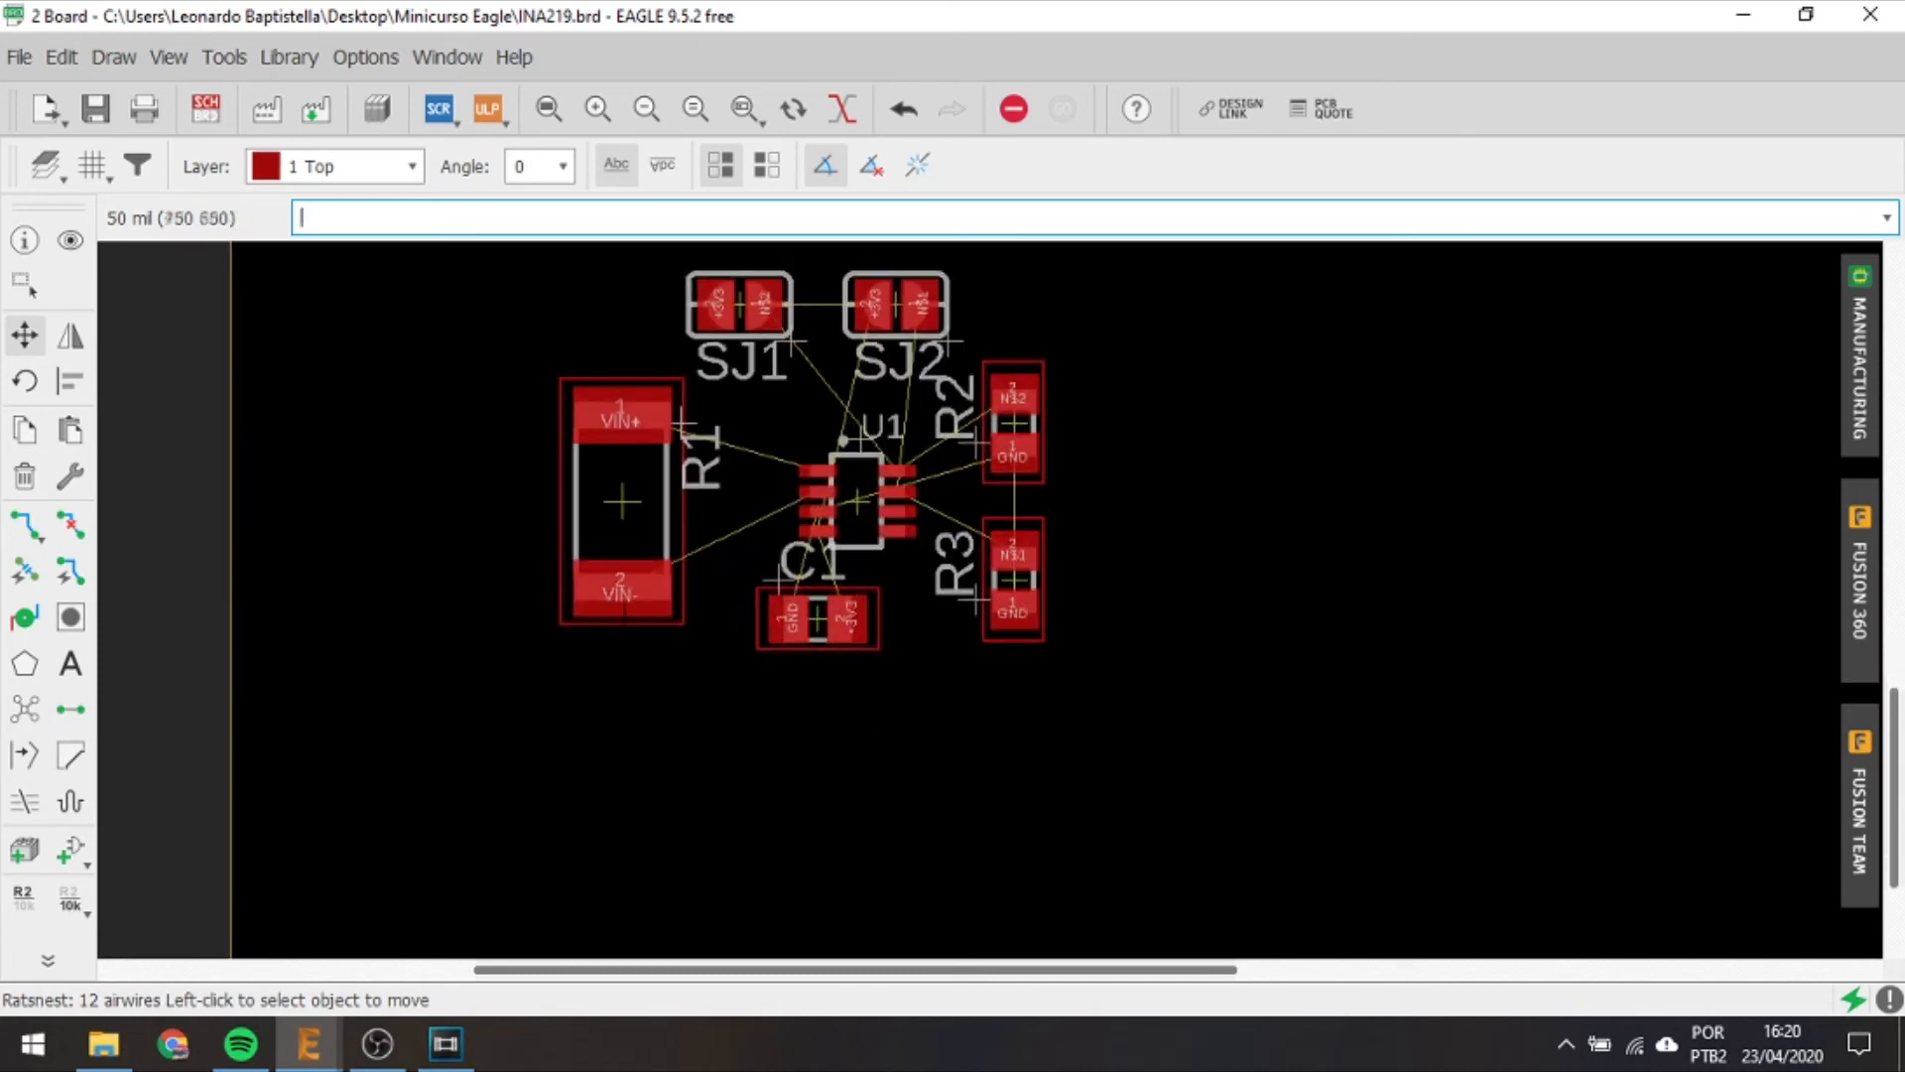
scroll(742, 555, up, 3)
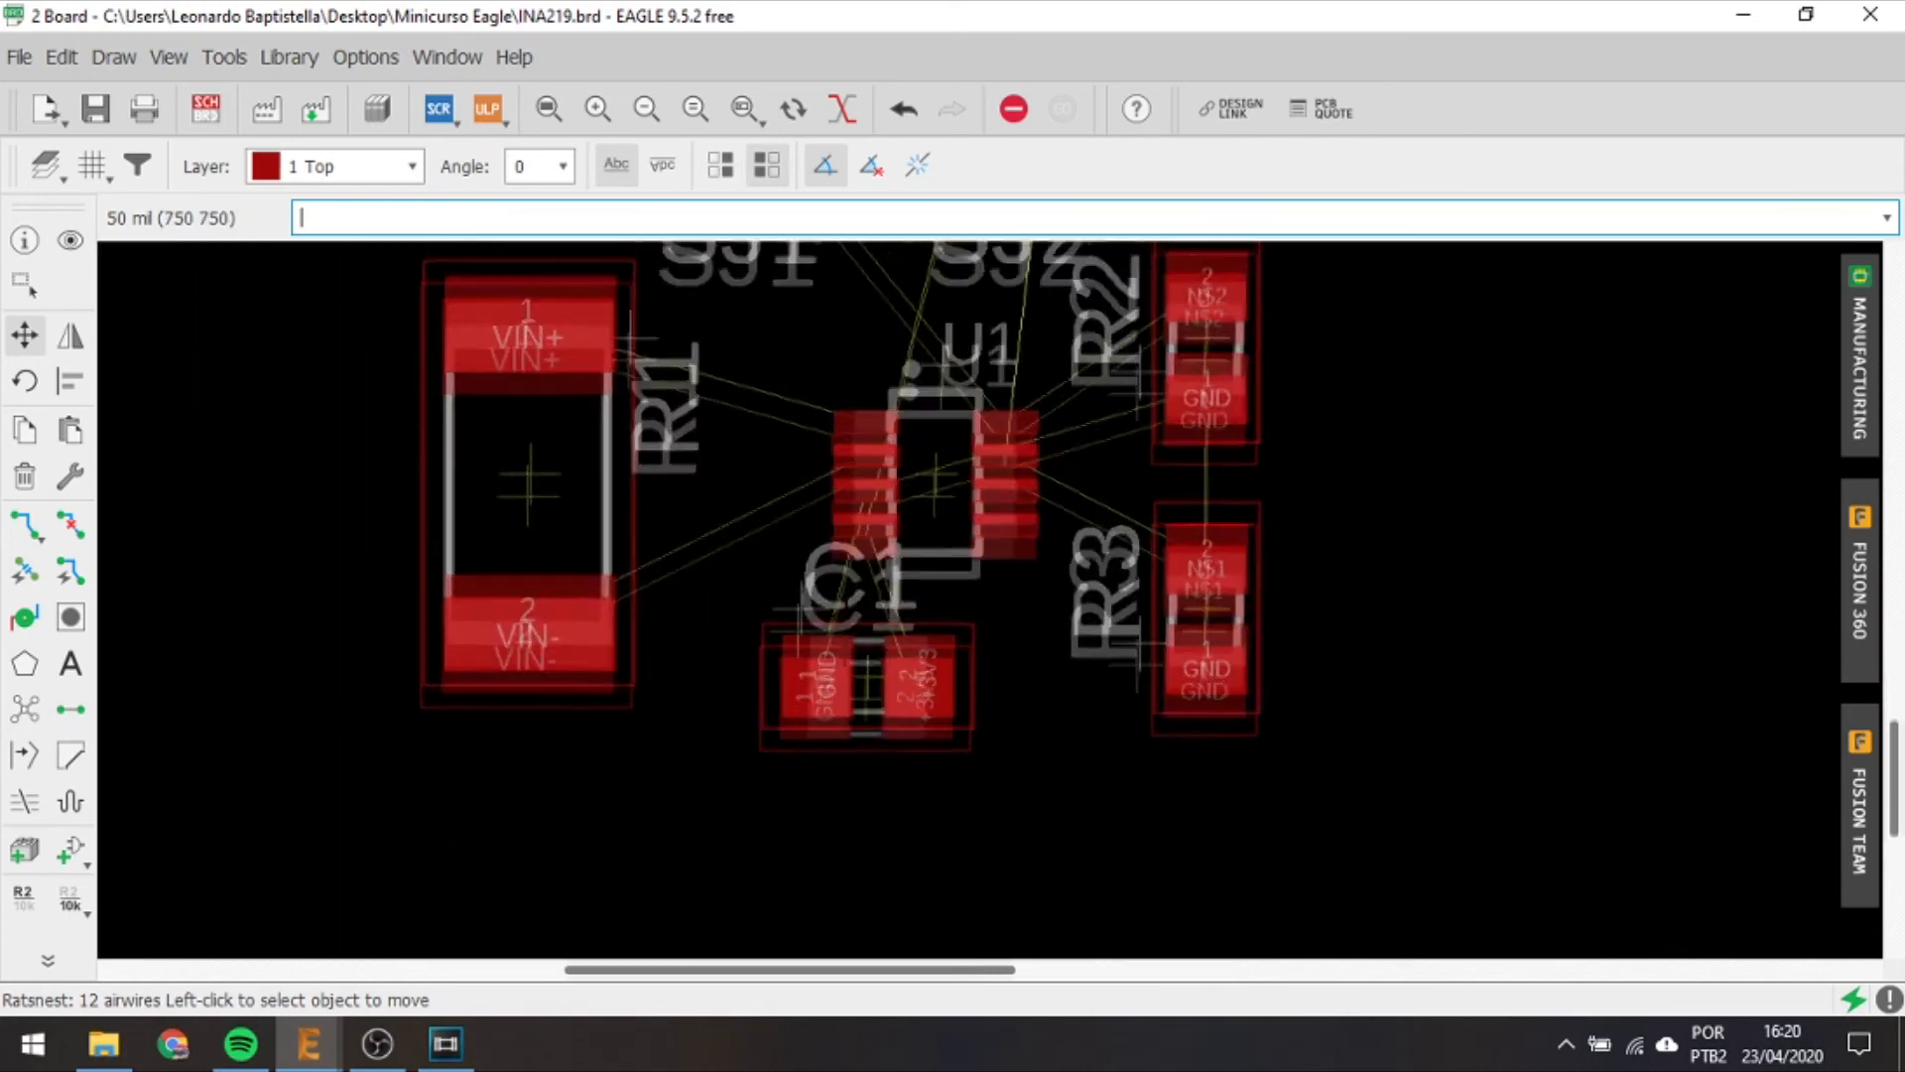
middle_drag(868, 610, 860, 706)
scroll(859, 706, down, 2)
scroll(859, 707, up, 1)
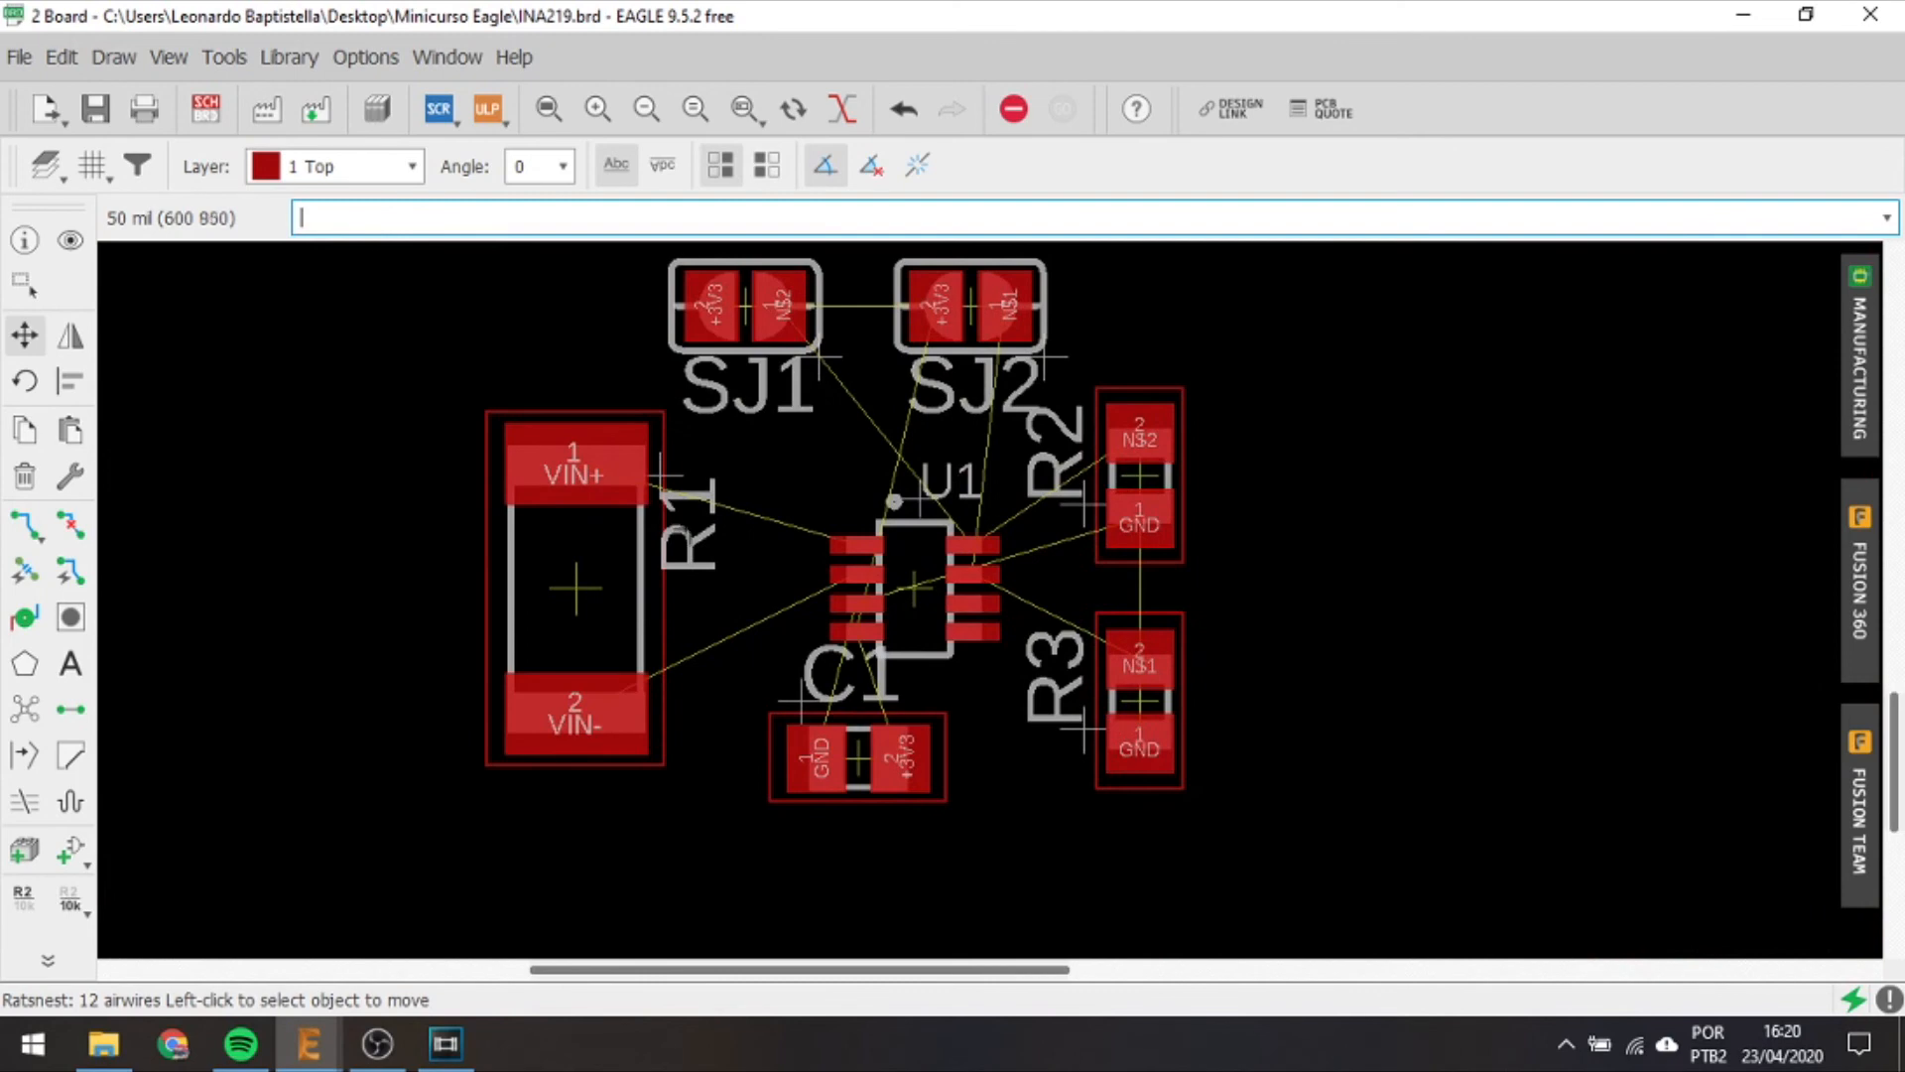
Set R1's name text size to 32 and move the name to the left side of the resistor.
right_click(664, 467)
click(724, 768)
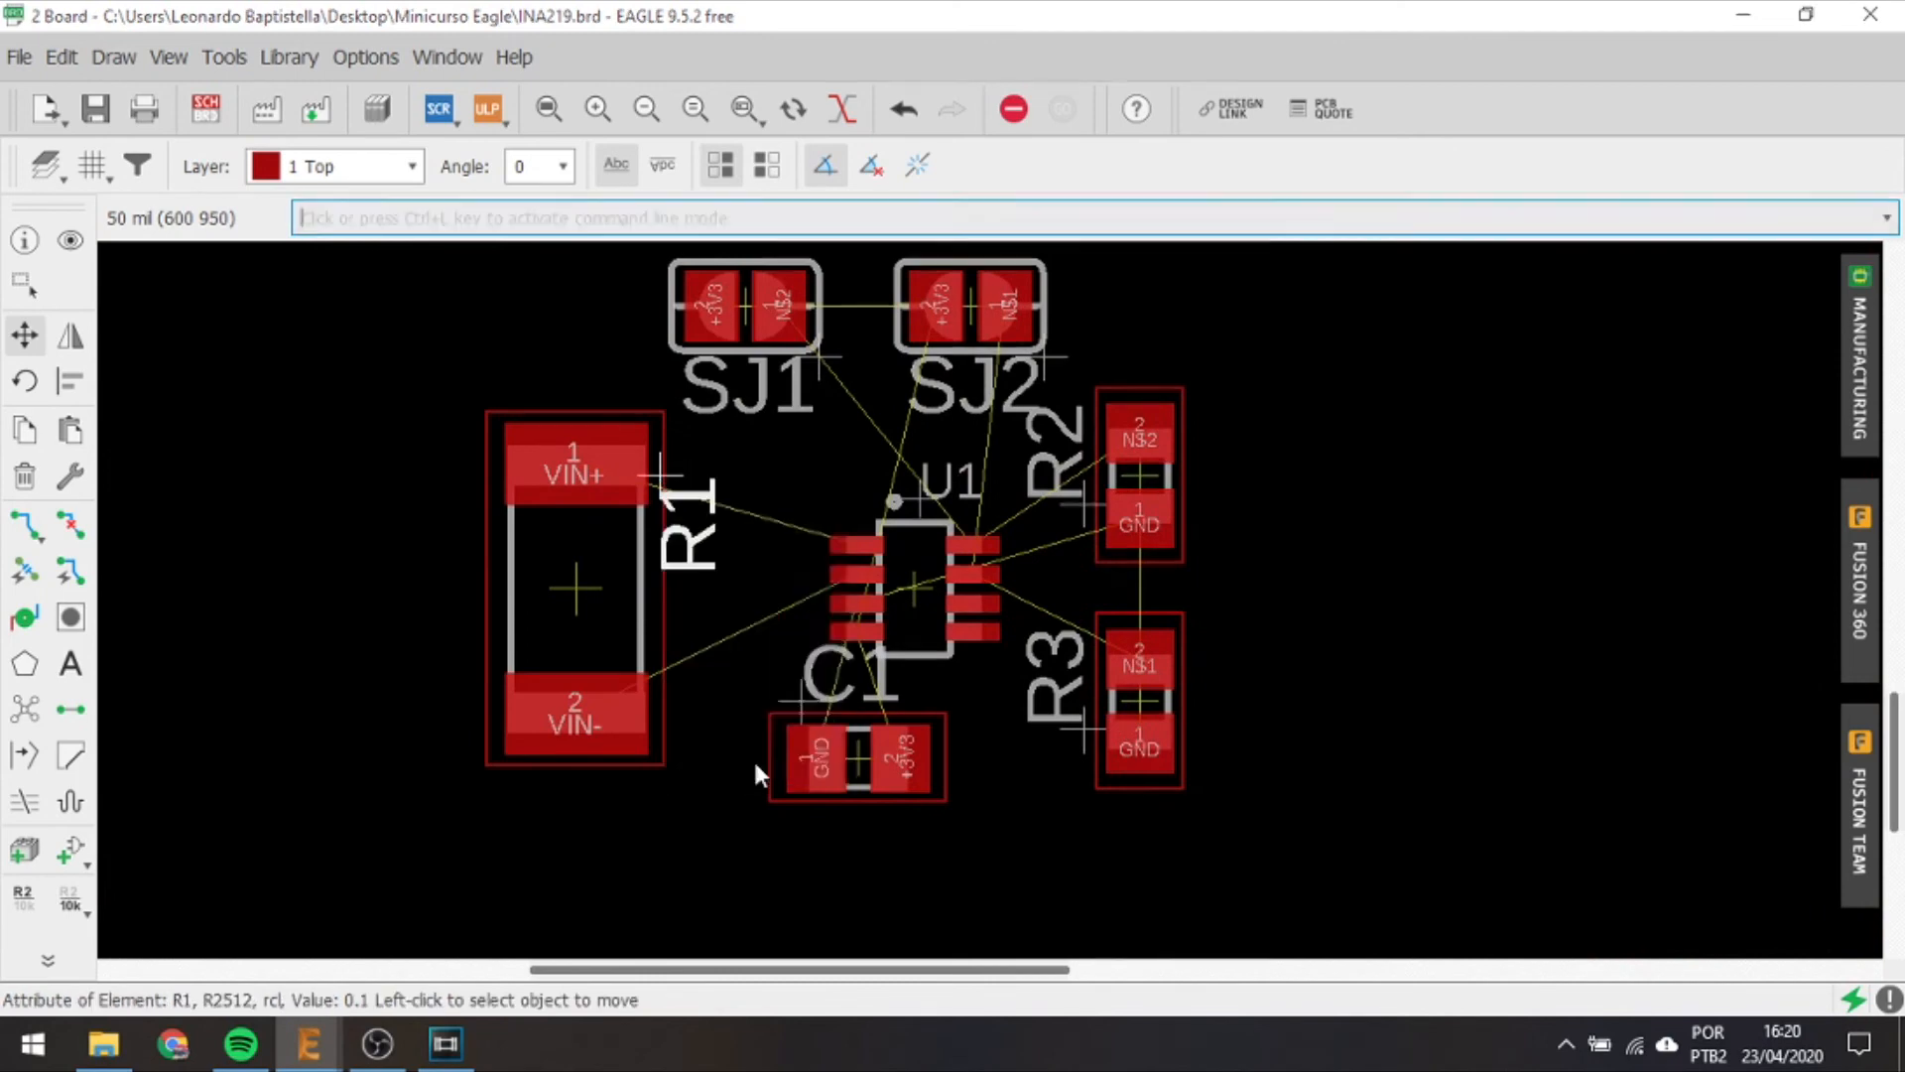
click(1241, 347)
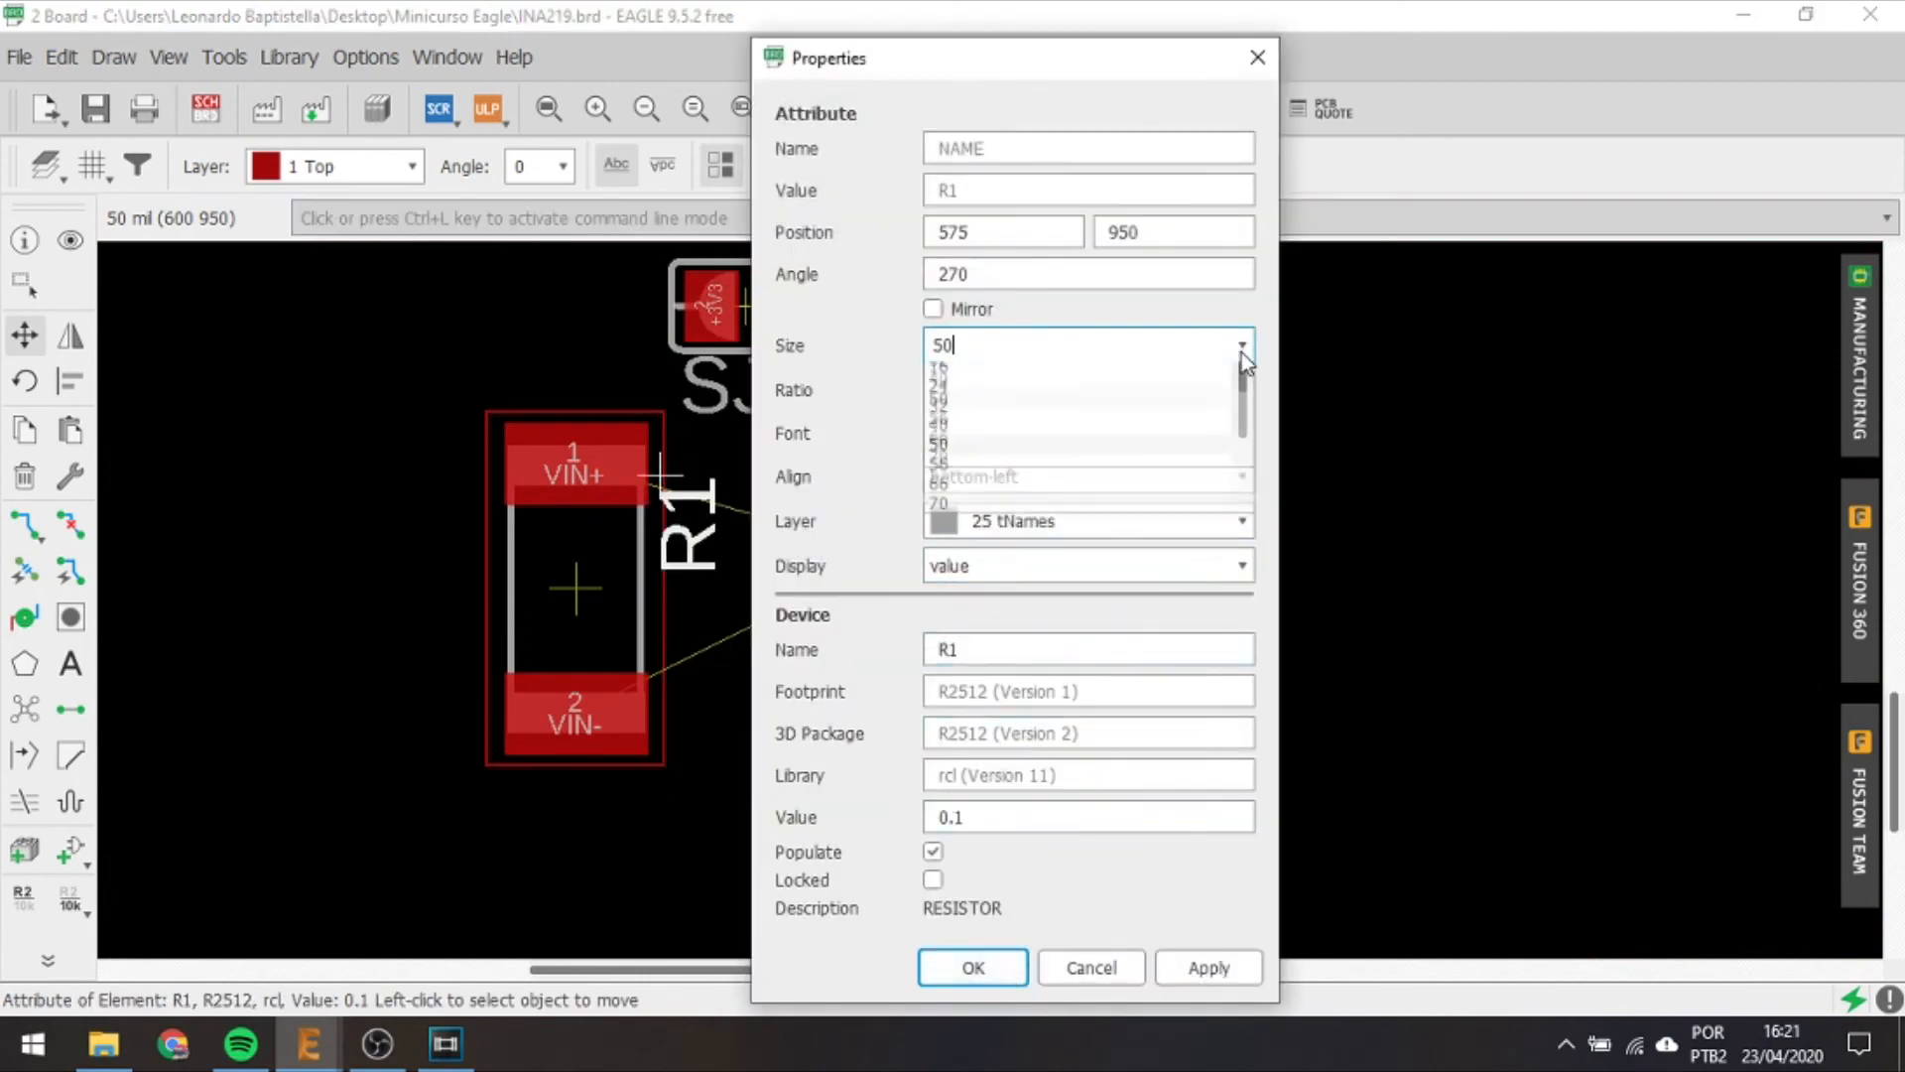
click(962, 451)
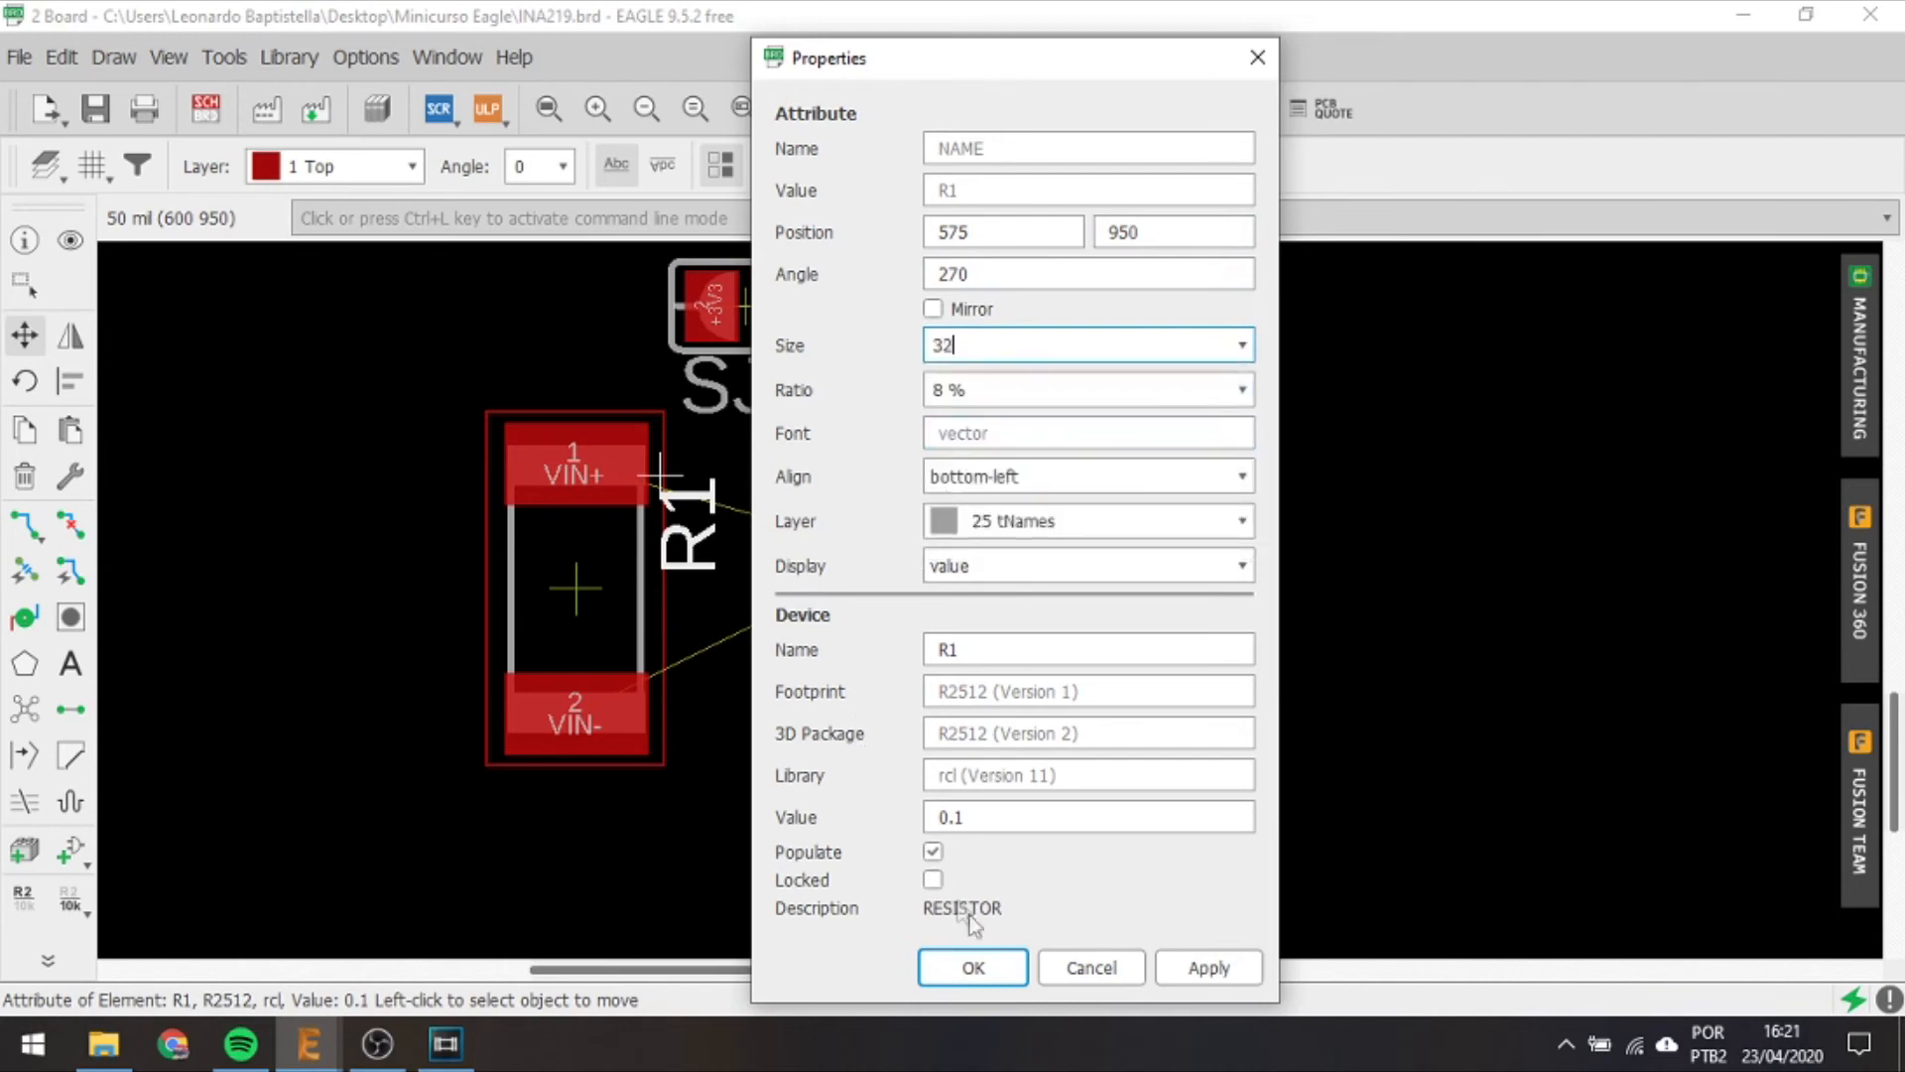
click(975, 967)
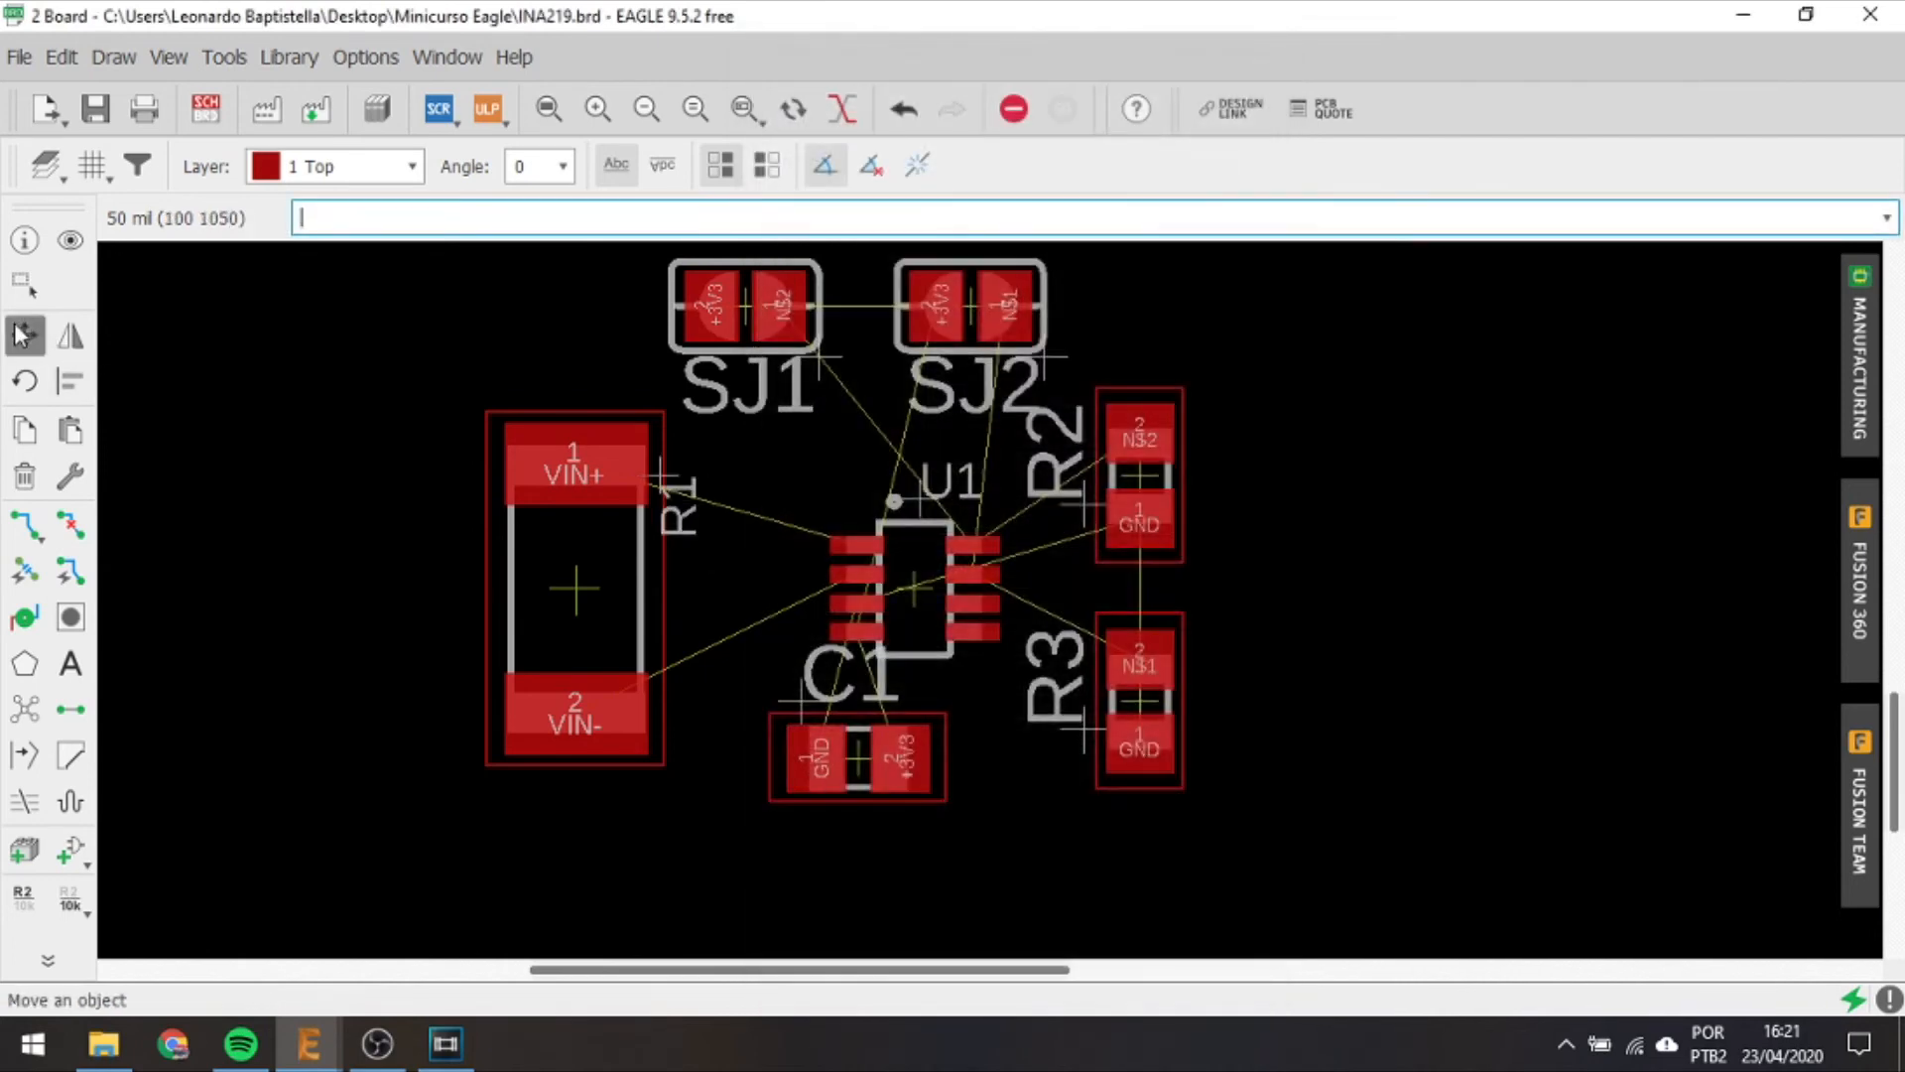
click(678, 506)
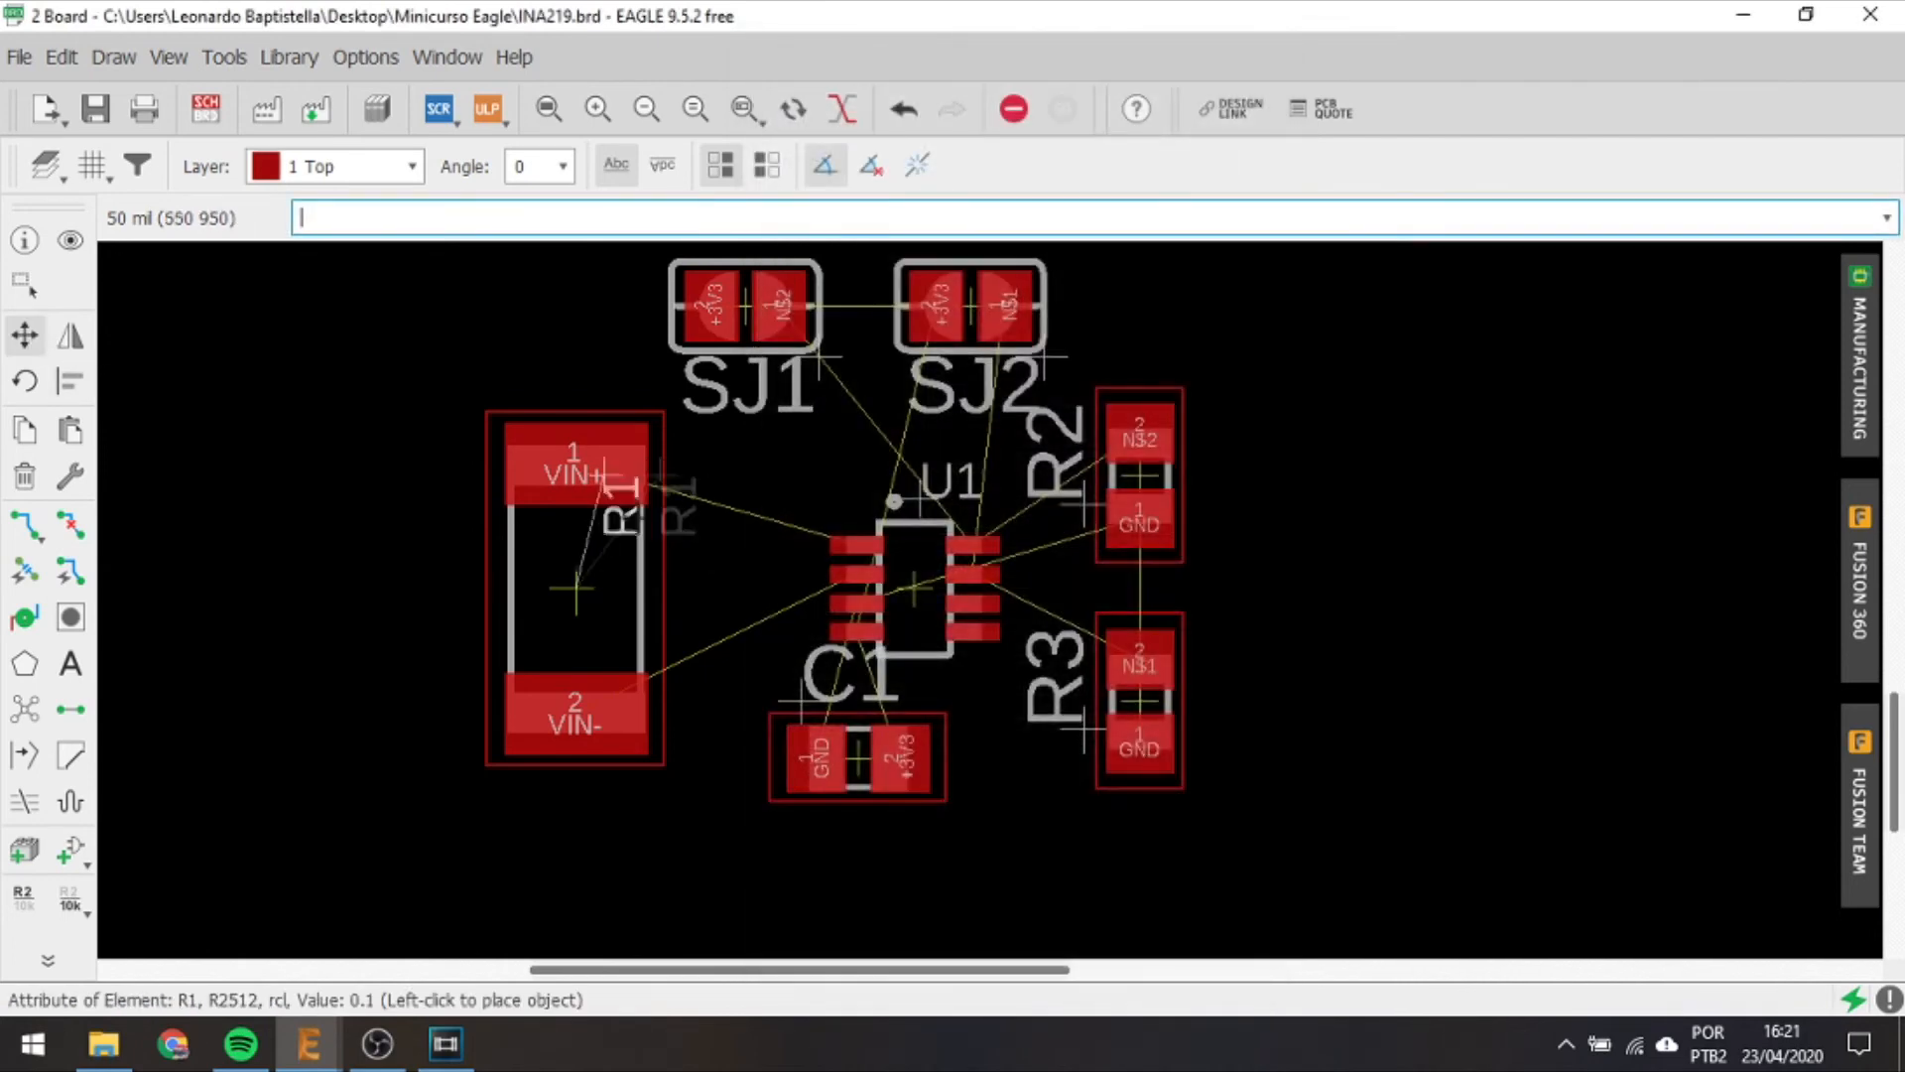
click(437, 541)
scroll(437, 541, down, 1)
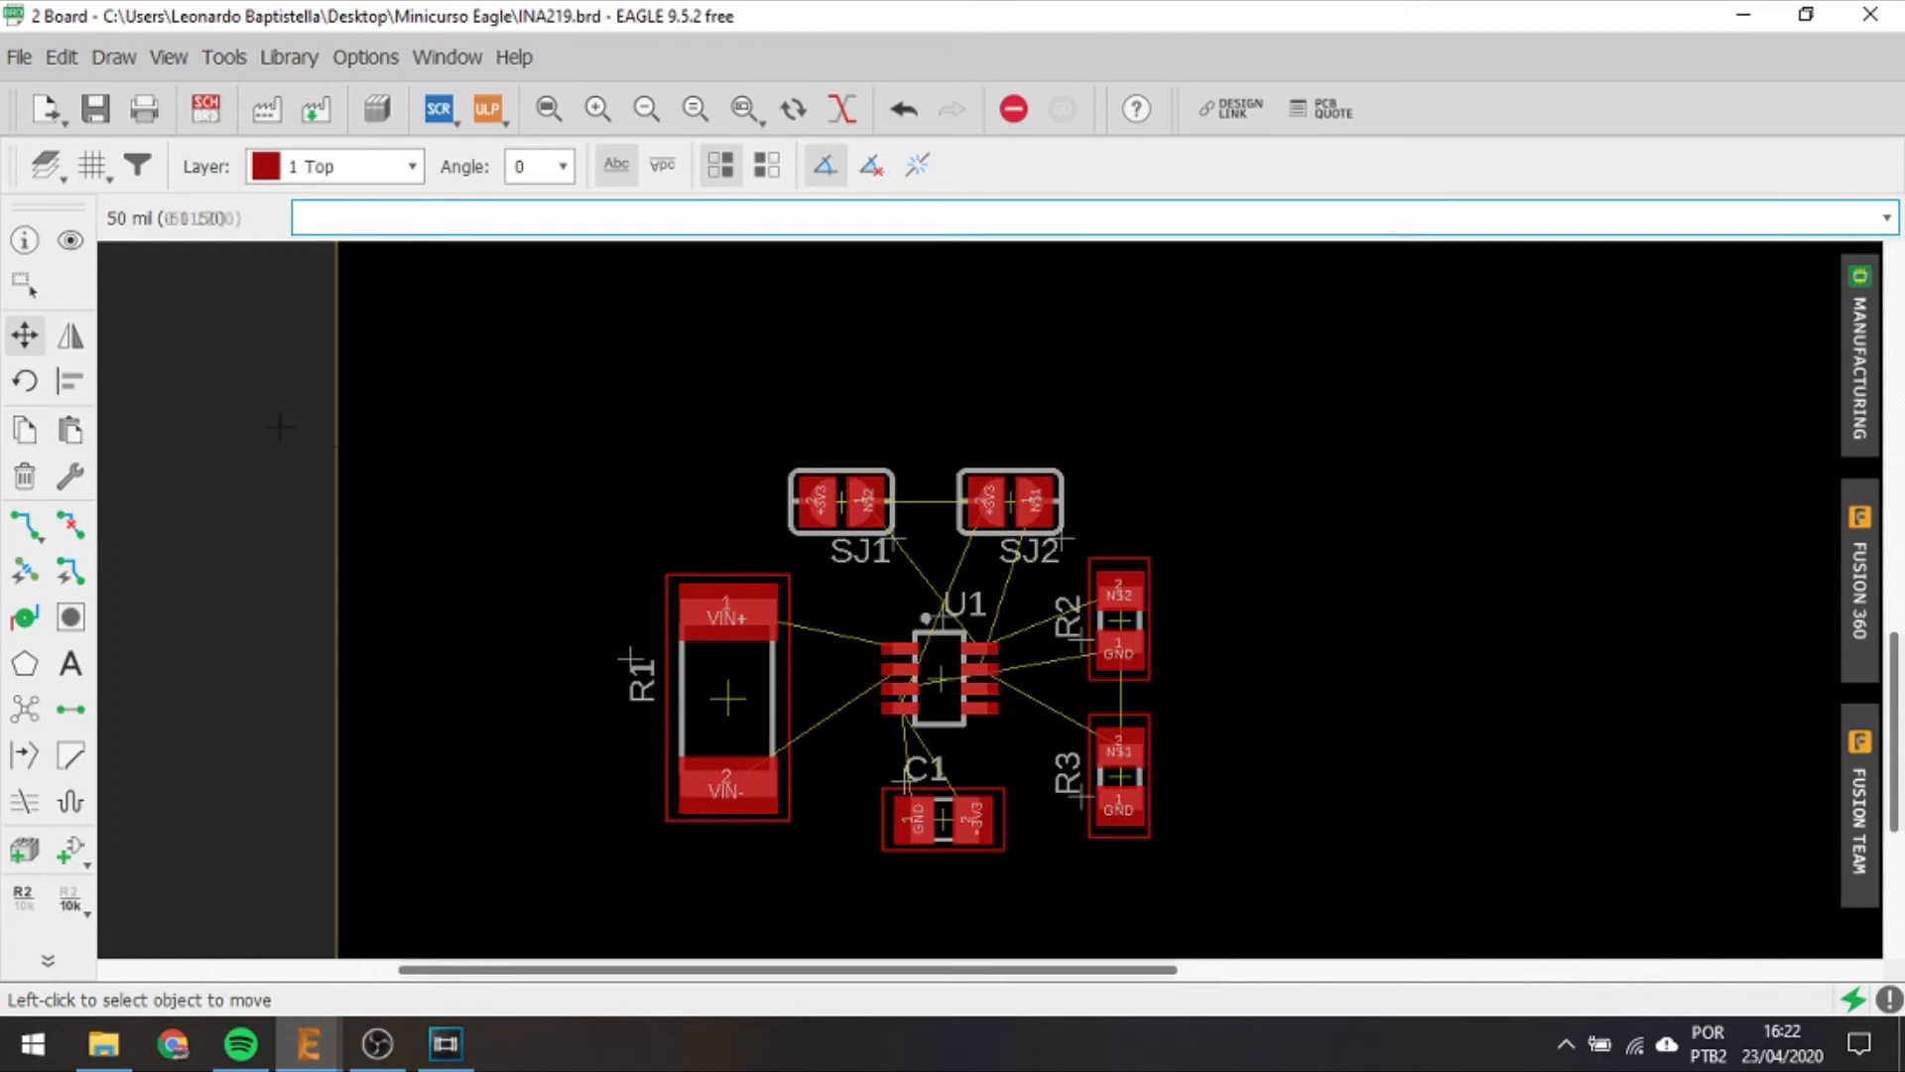
Shift SJ2 up by one 50 mil grid step, out of line with SJ1.
click(20, 288)
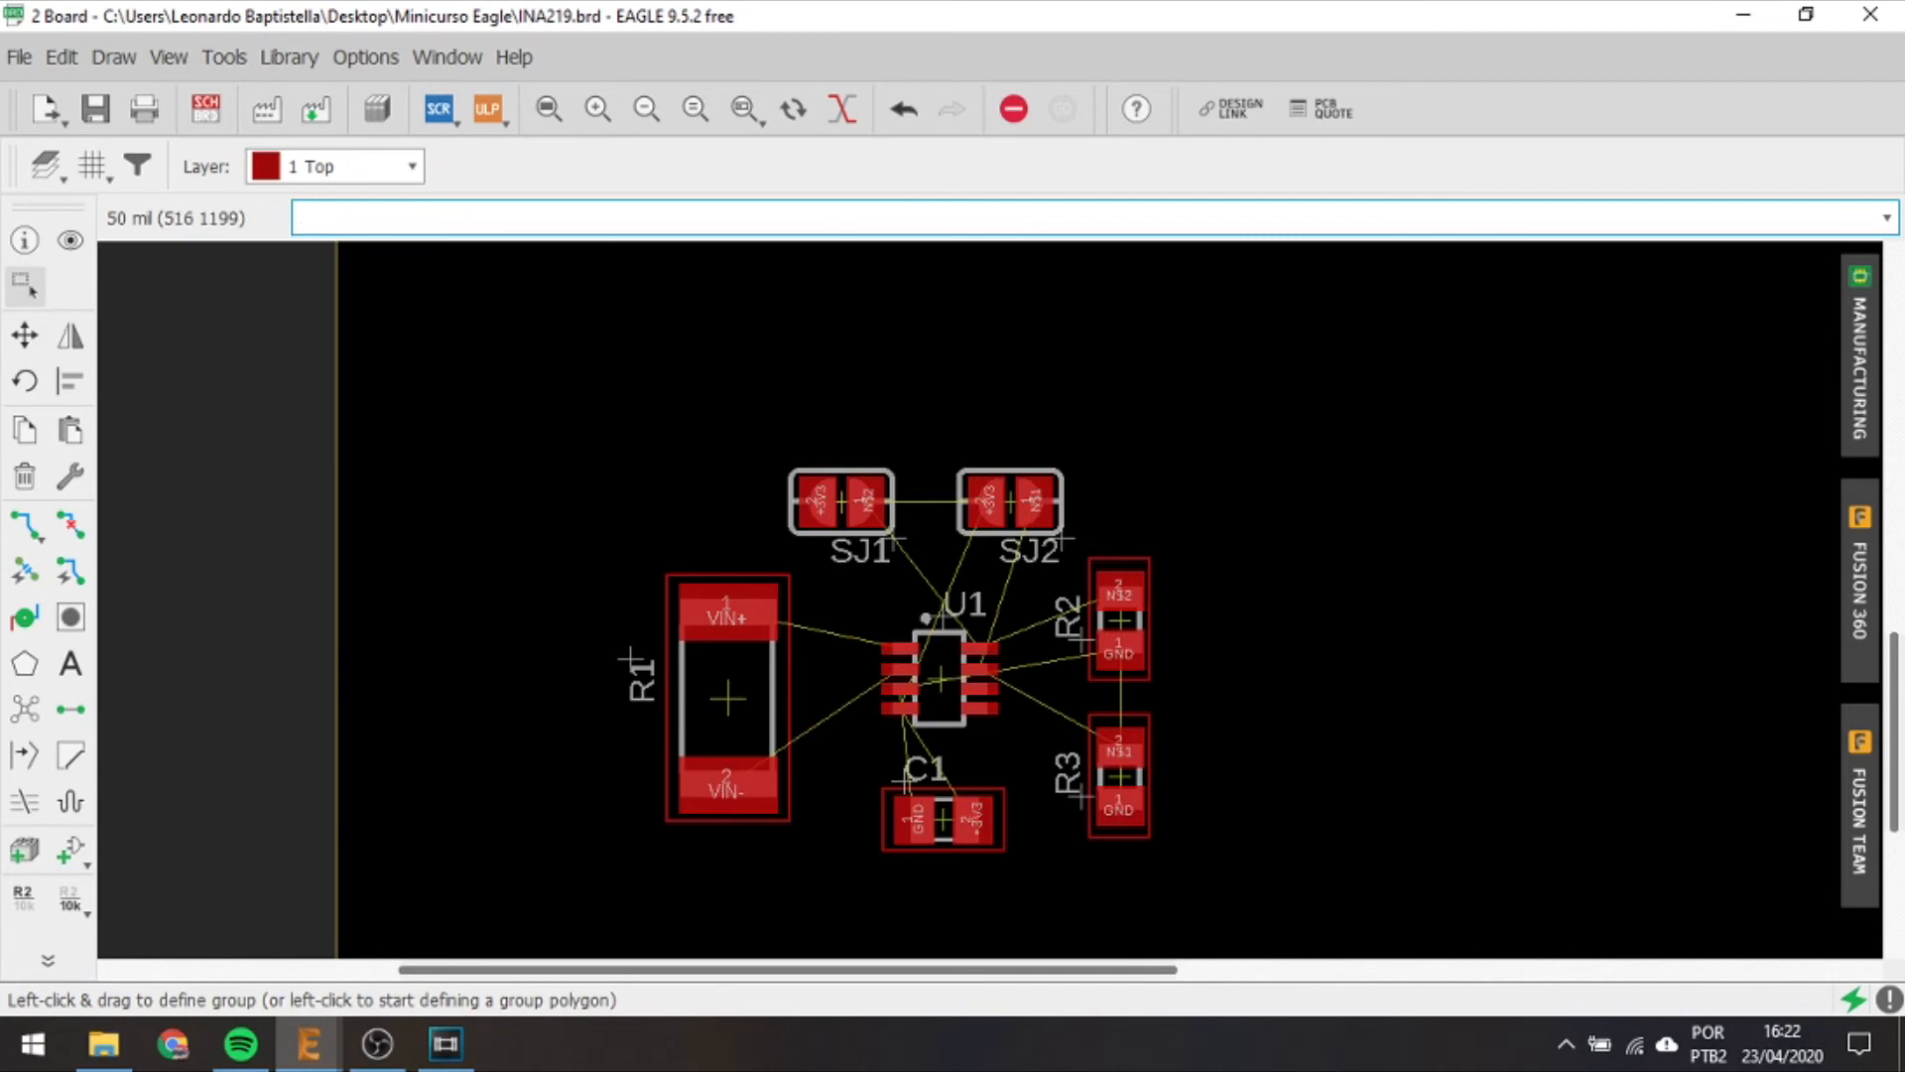
drag(755, 411, 1101, 568)
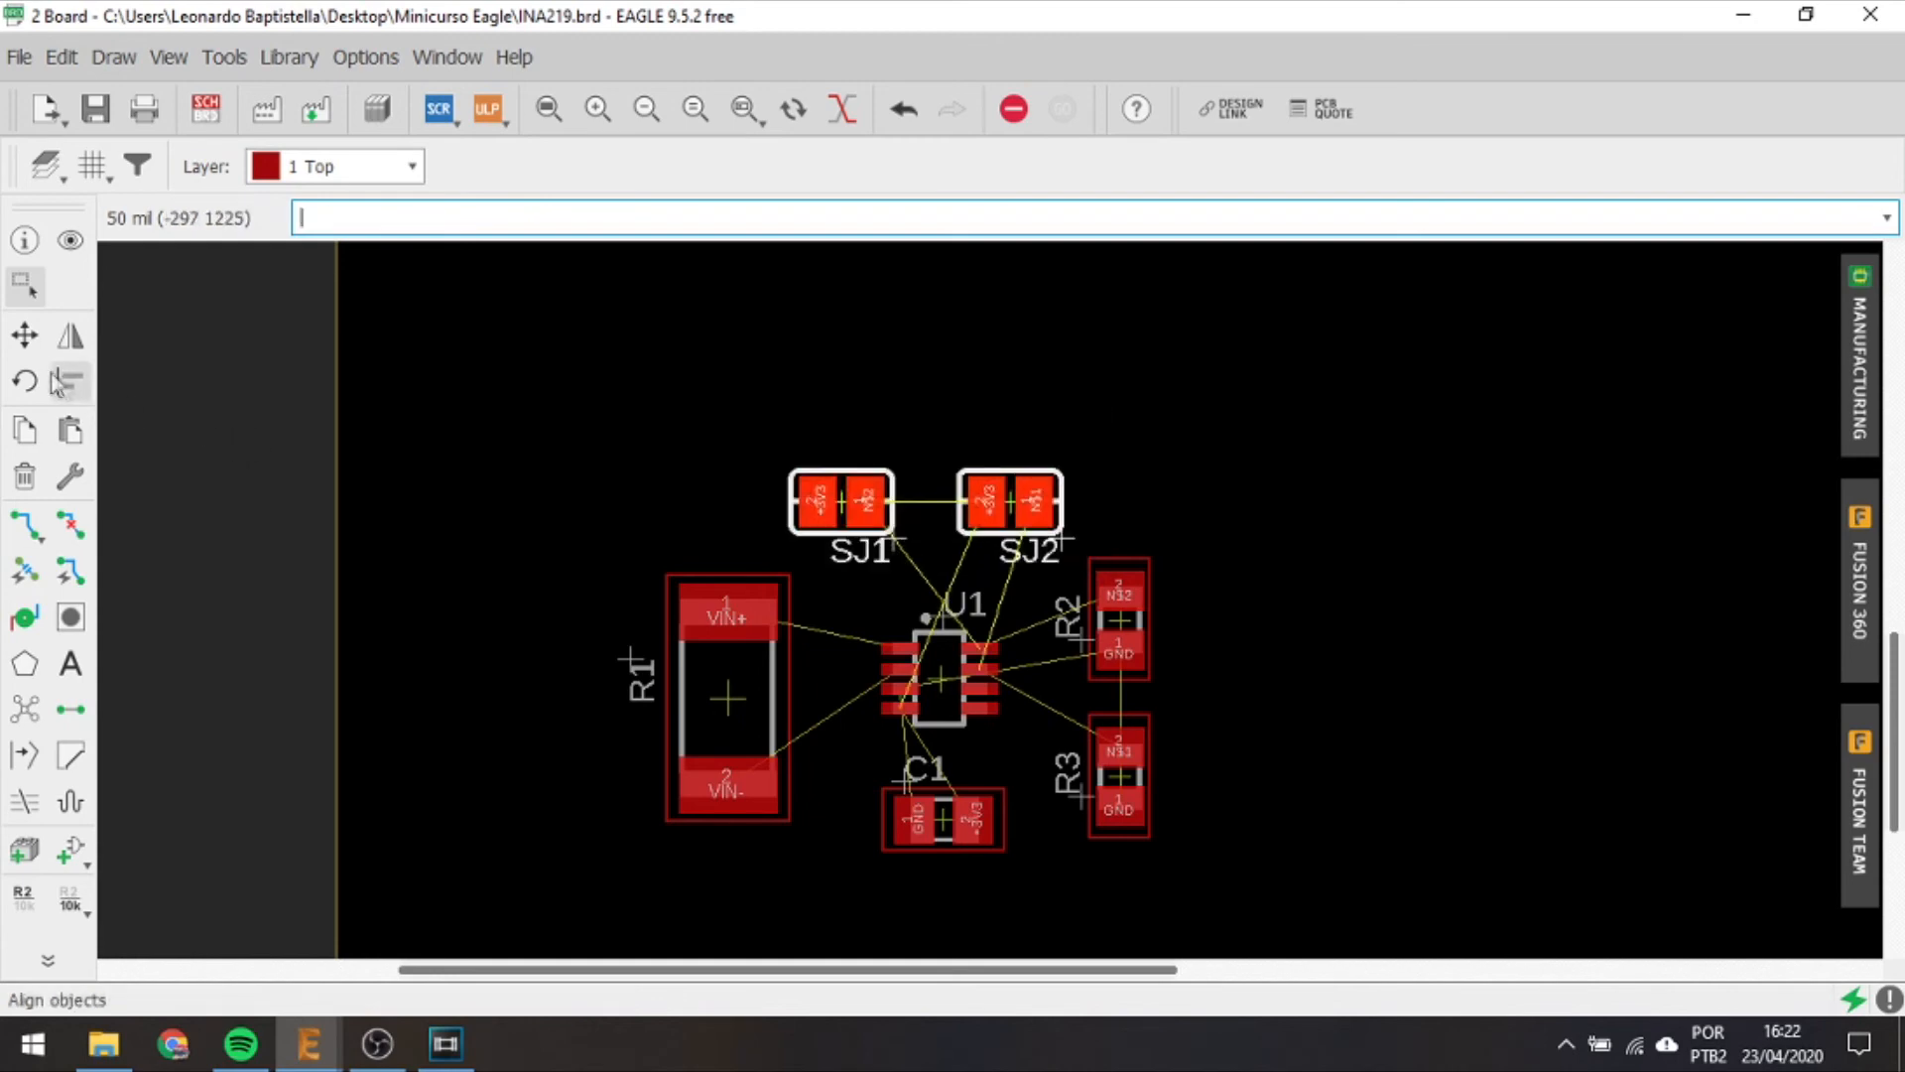
click(25, 335)
click(1028, 508)
click(1028, 470)
Group SJ1 and SJ2 and align their centers along Y so both jumpers sit on one horizontal line.
click(24, 290)
drag(635, 400, 1123, 580)
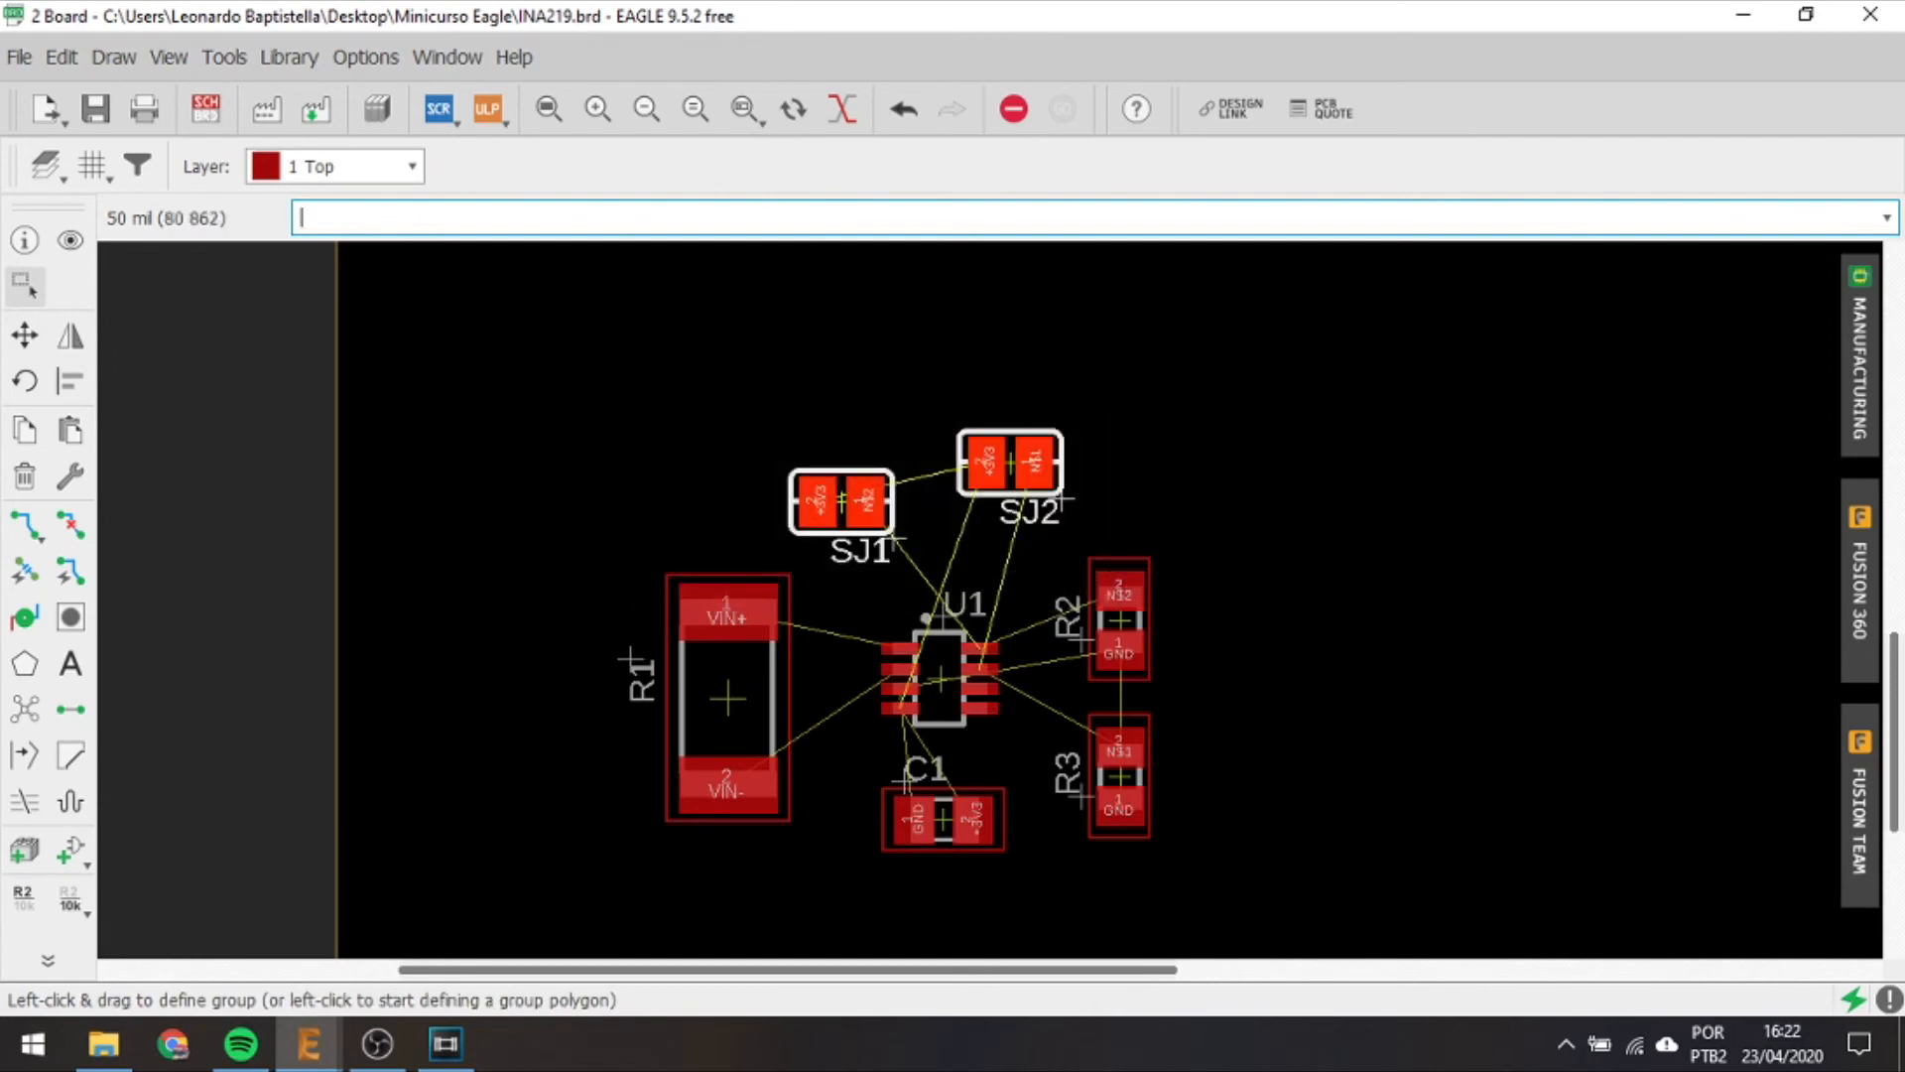
click(64, 384)
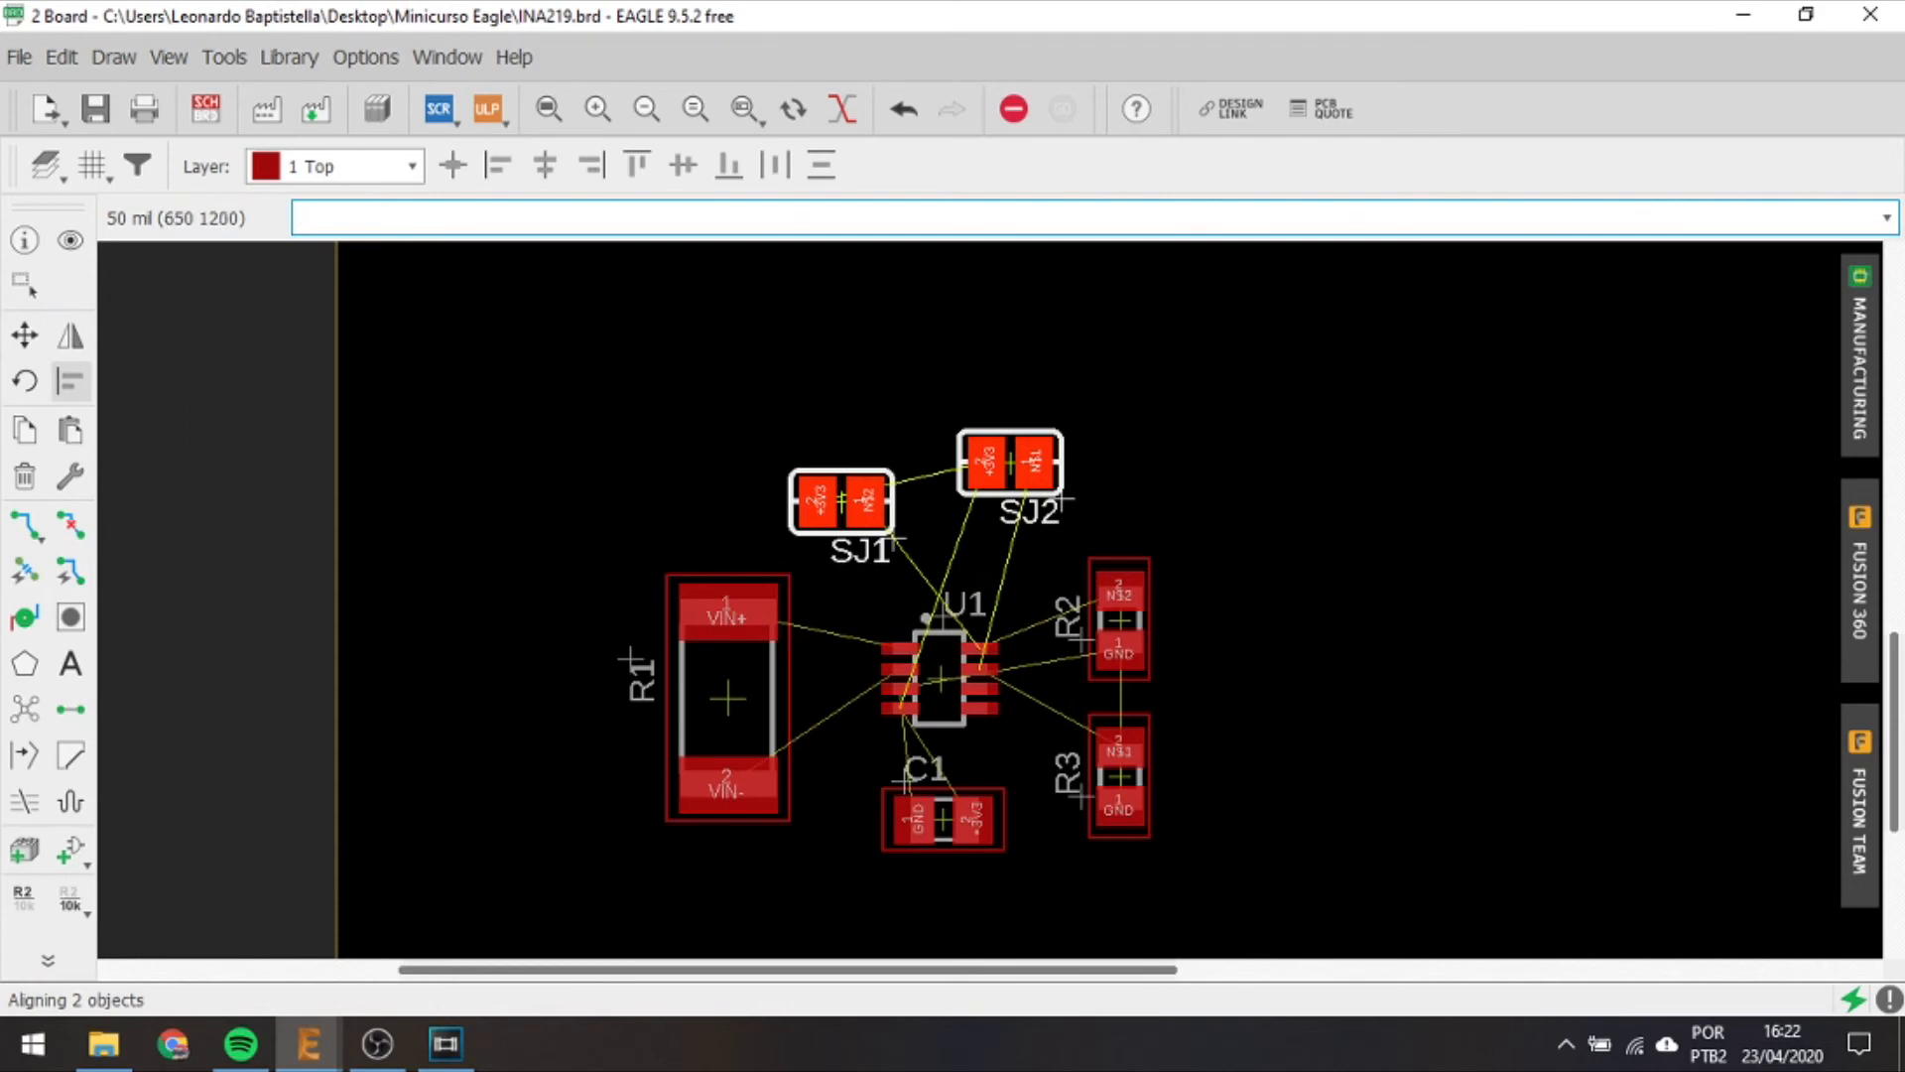
click(682, 166)
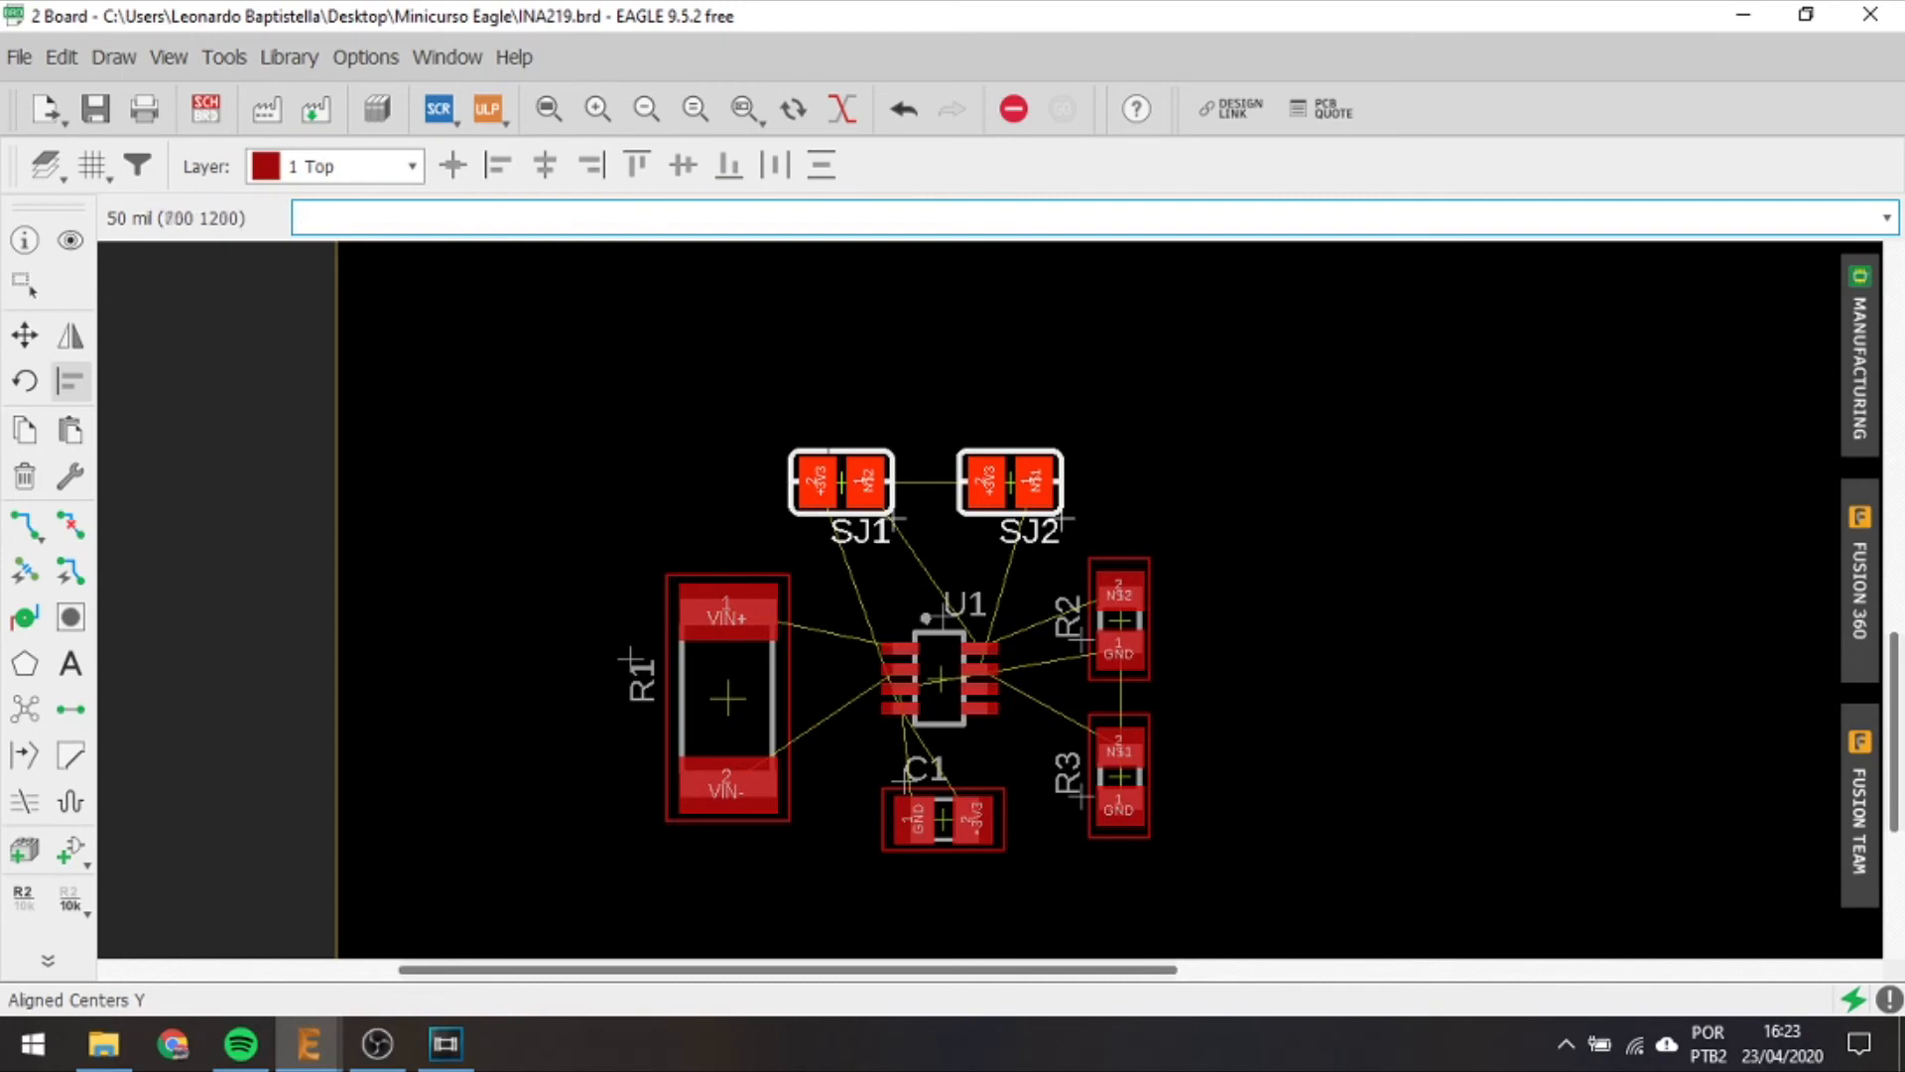
Move the group of SJ1 and SJ2 slightly down and to the right above U1, using the fine 5 mil alternate grid.
click(25, 336)
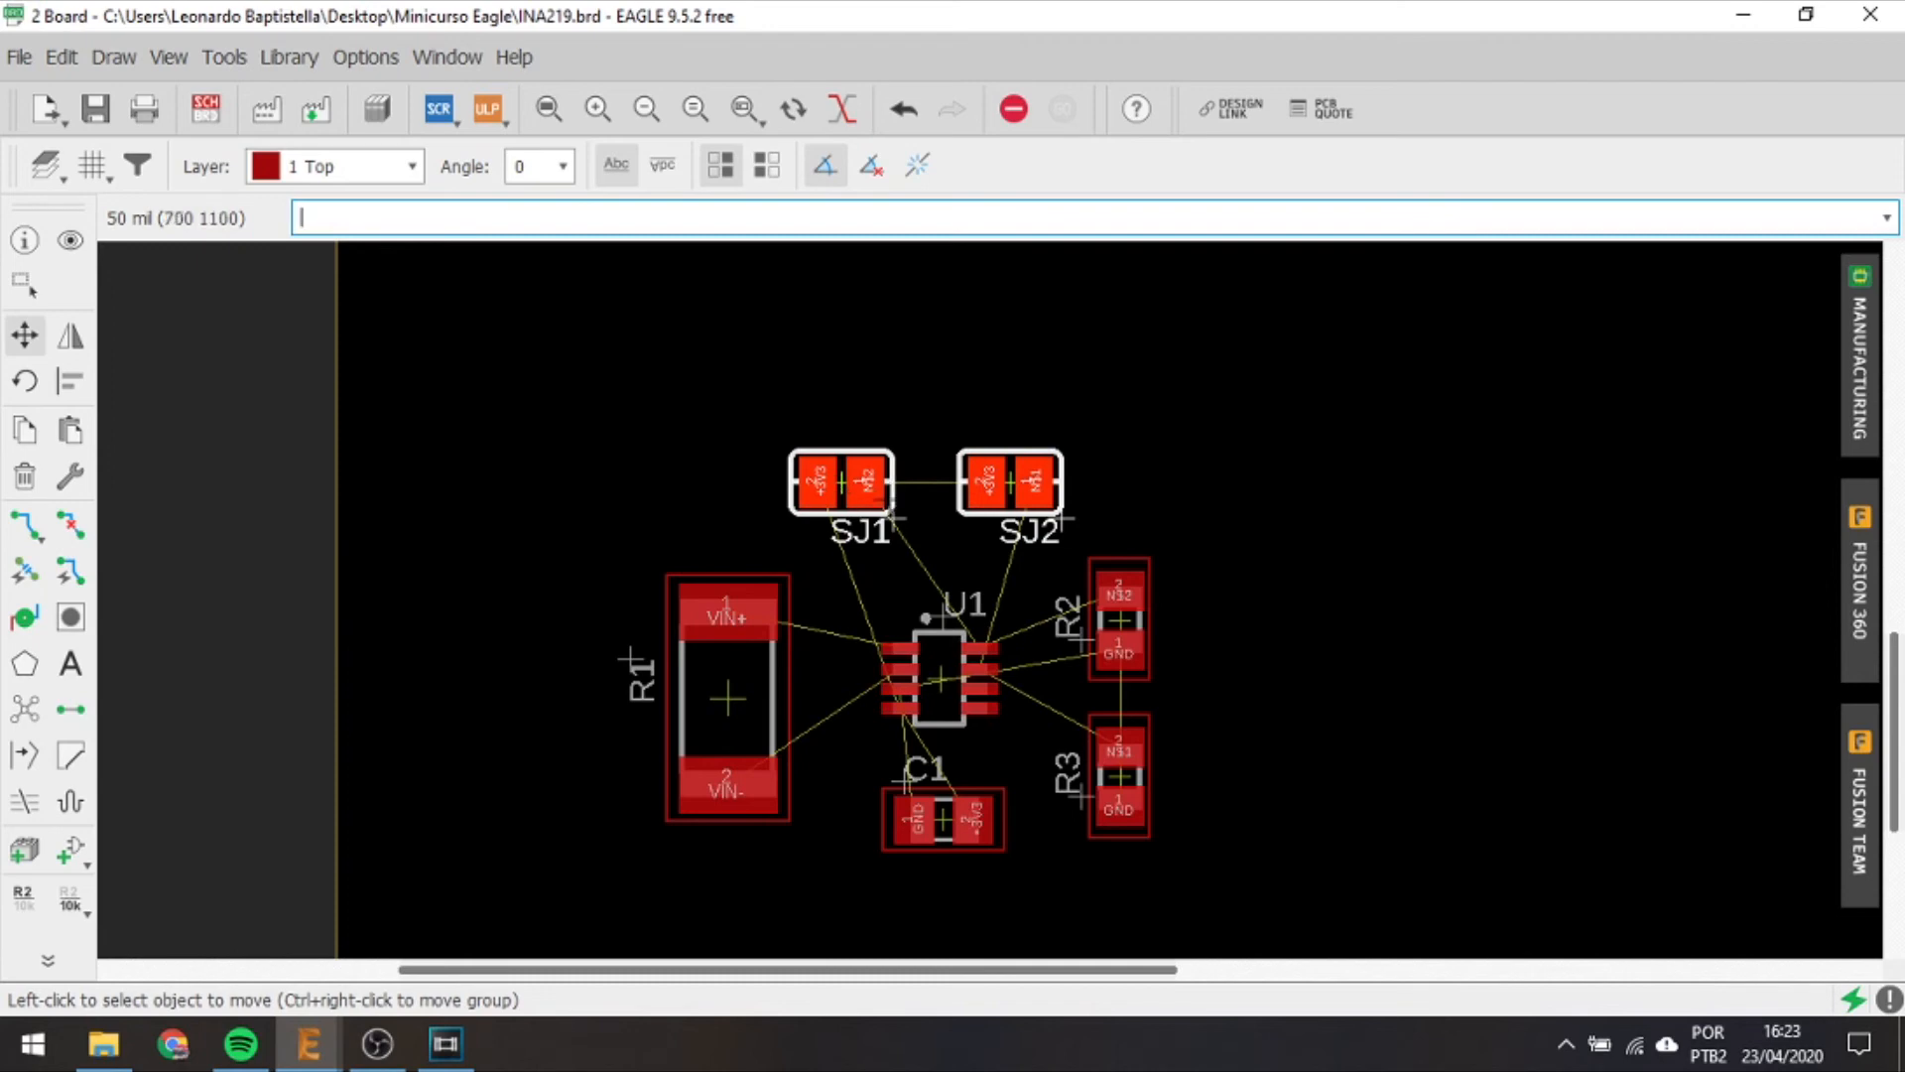
click(24, 336)
right_click(860, 396)
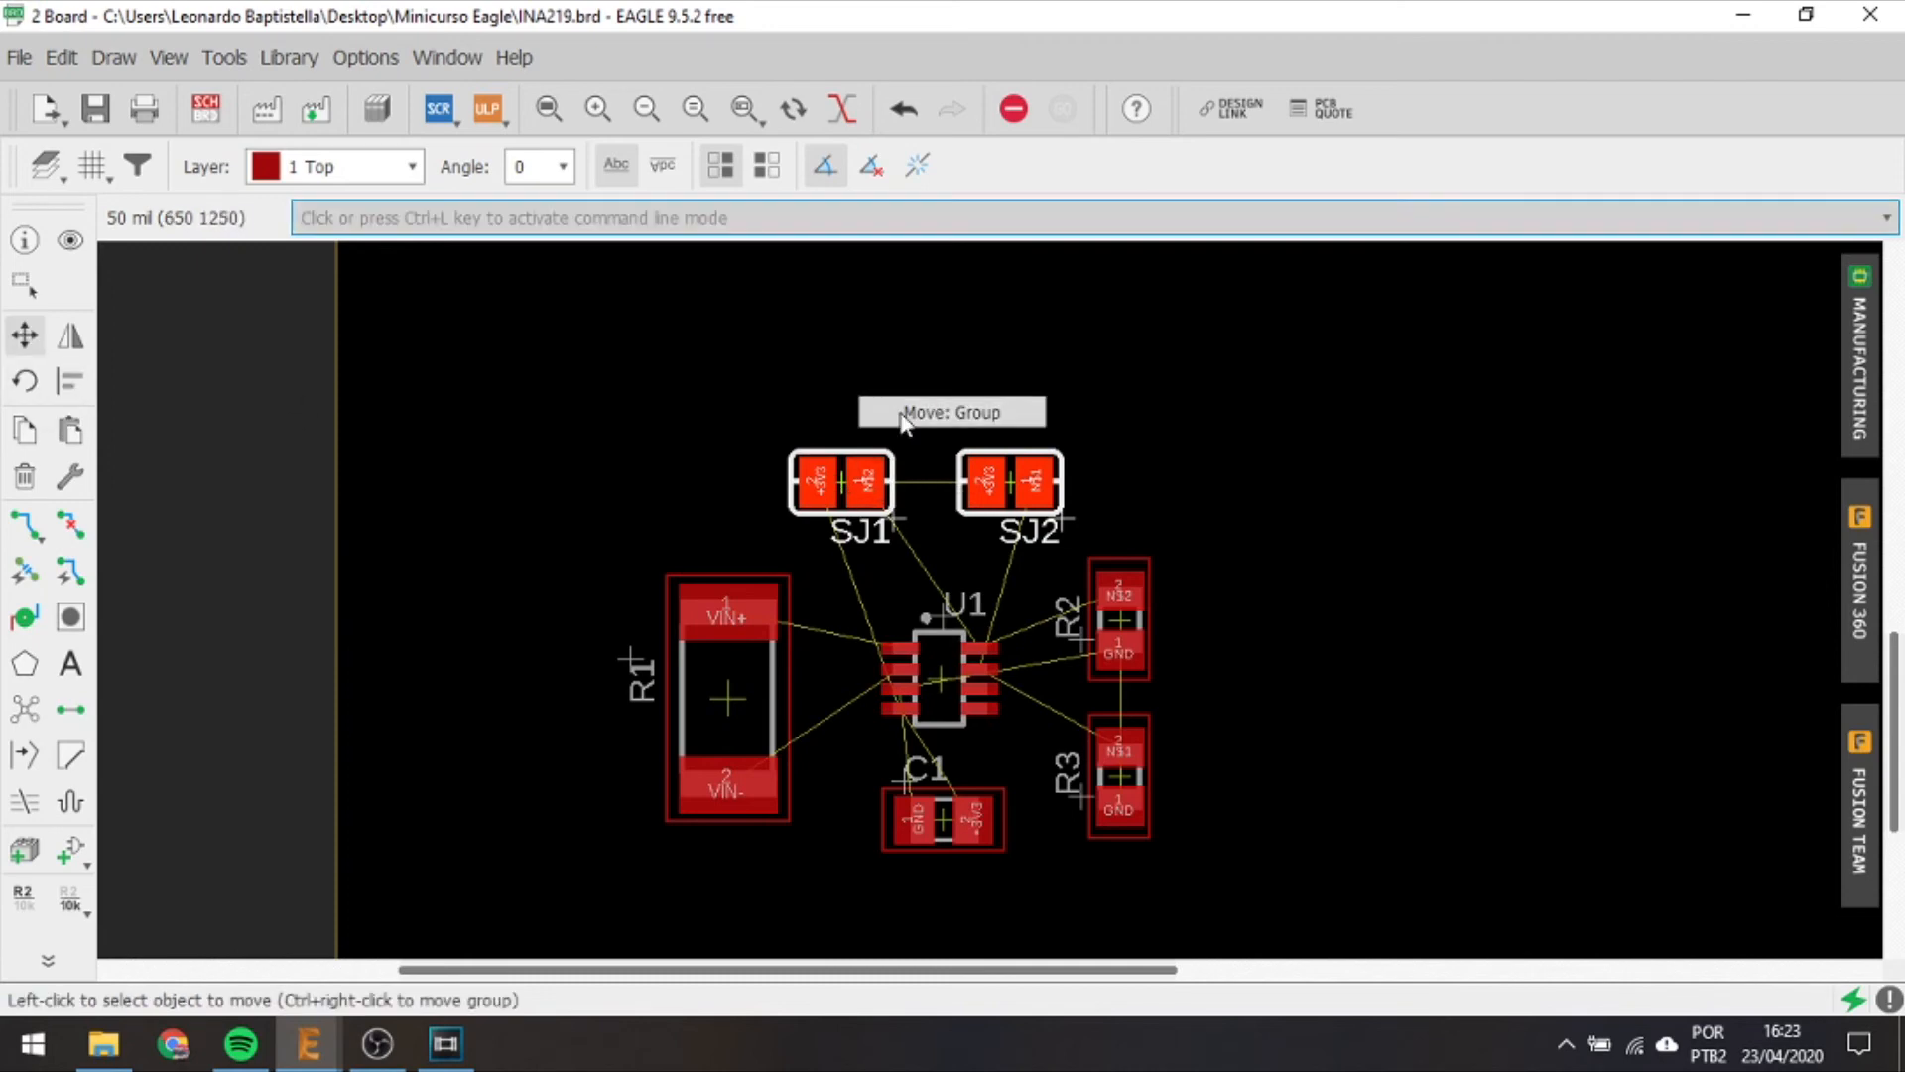
click(903, 415)
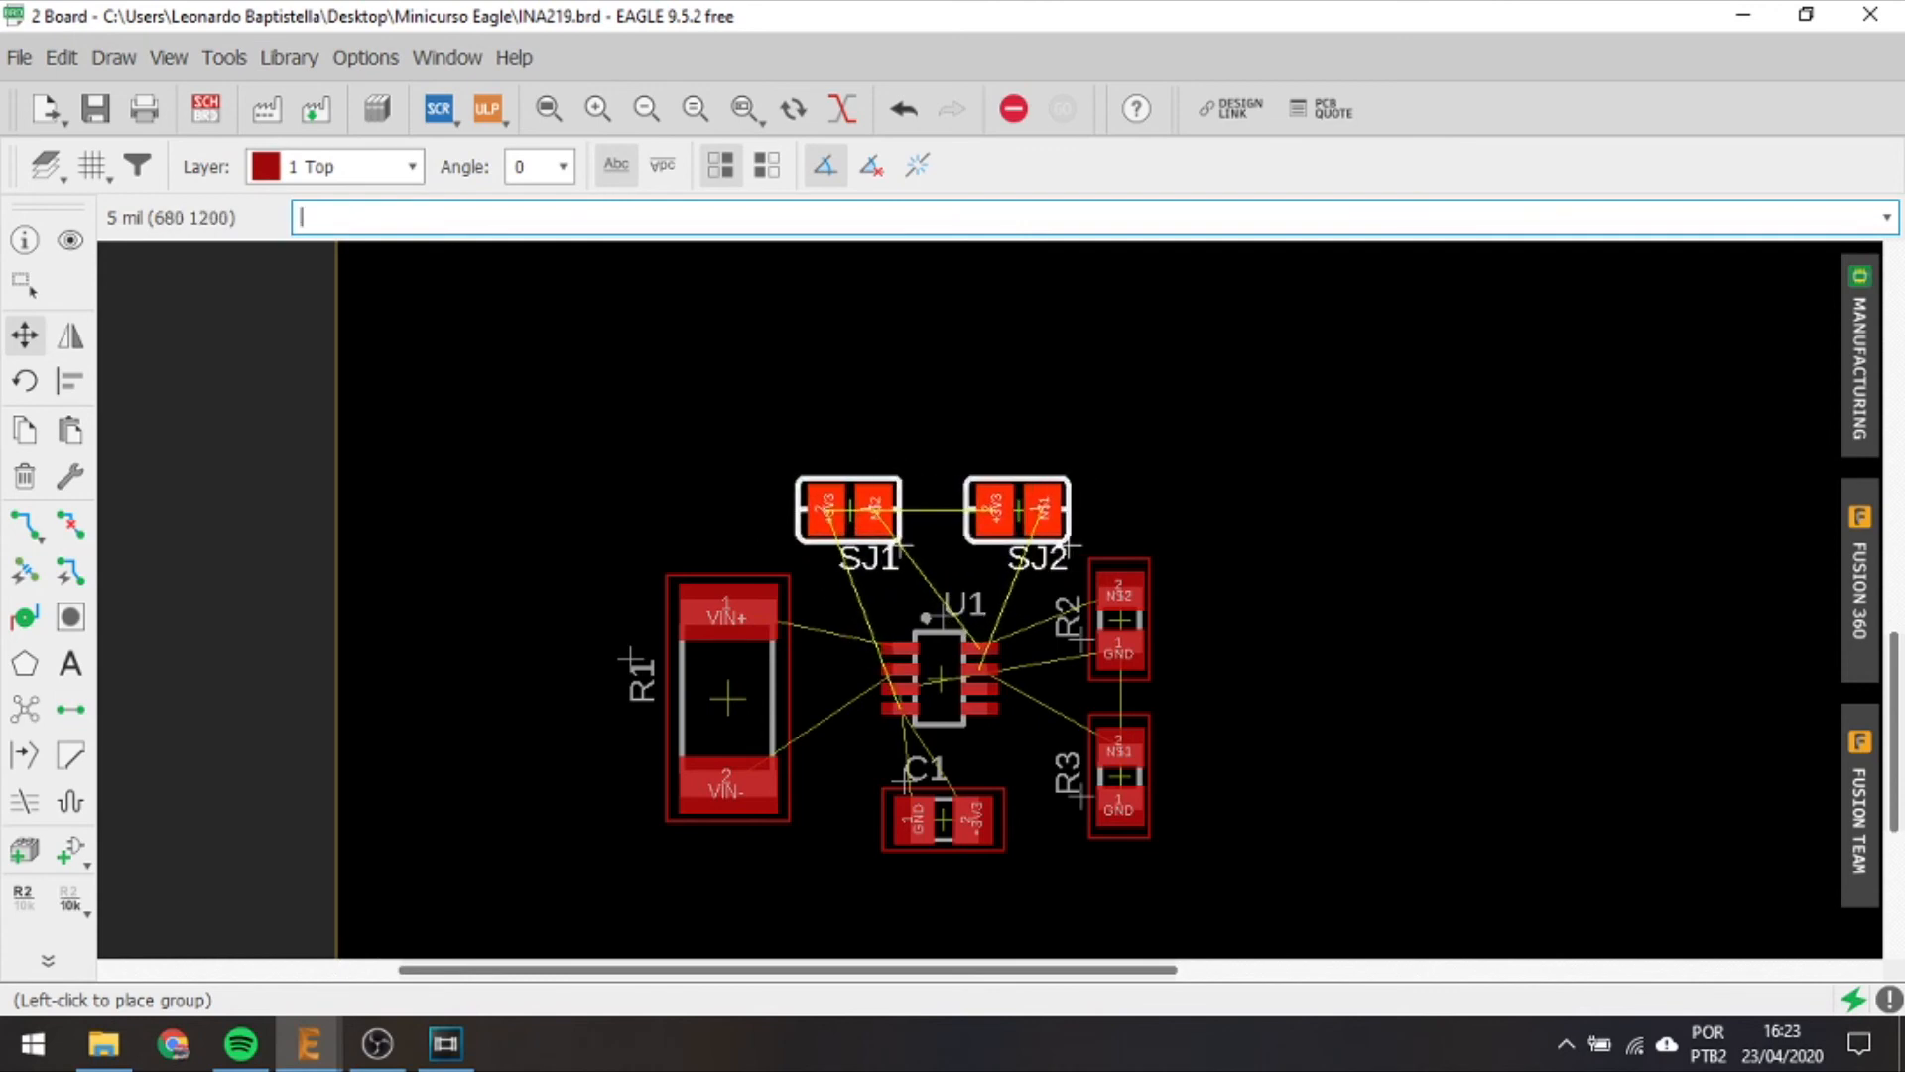
alt+click(861, 426)
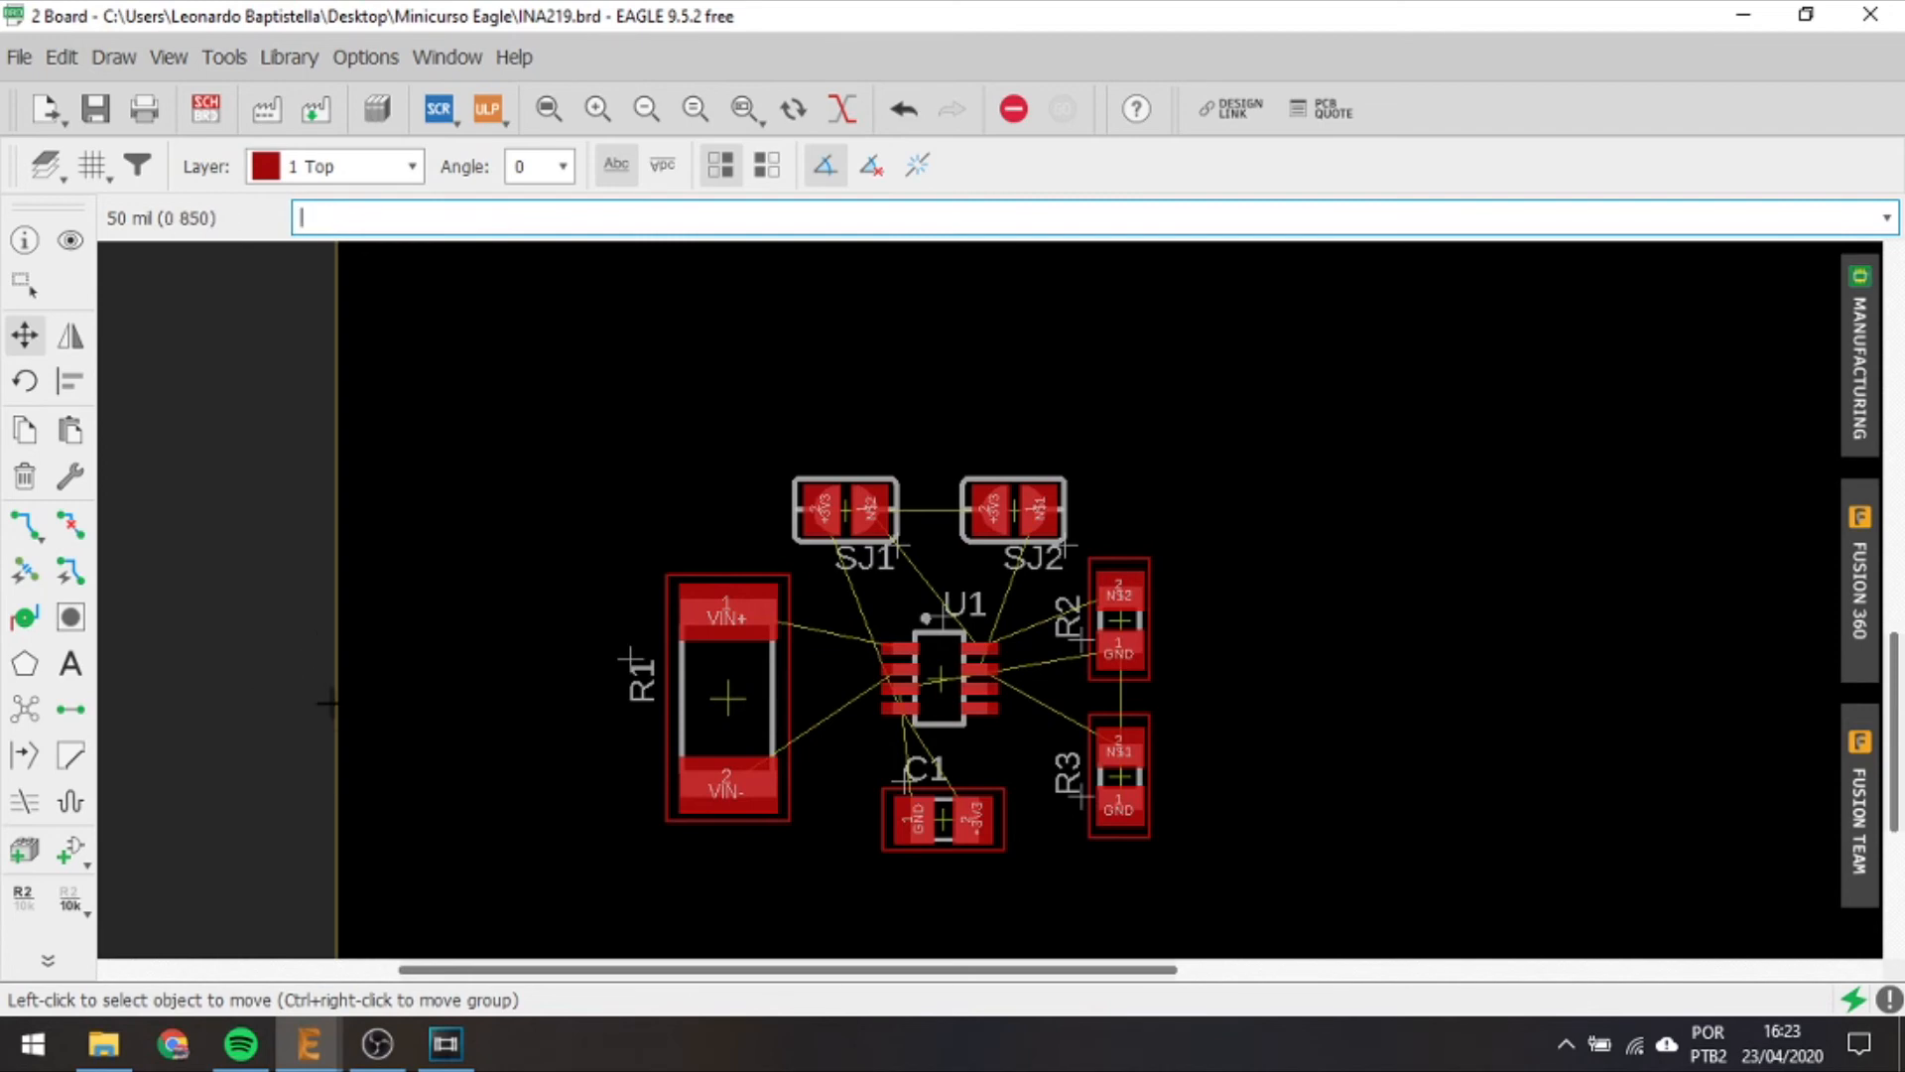
Try to route VIN+ from U1's pad toward R1 with trace widths of 6 and 32 mil.
click(20, 526)
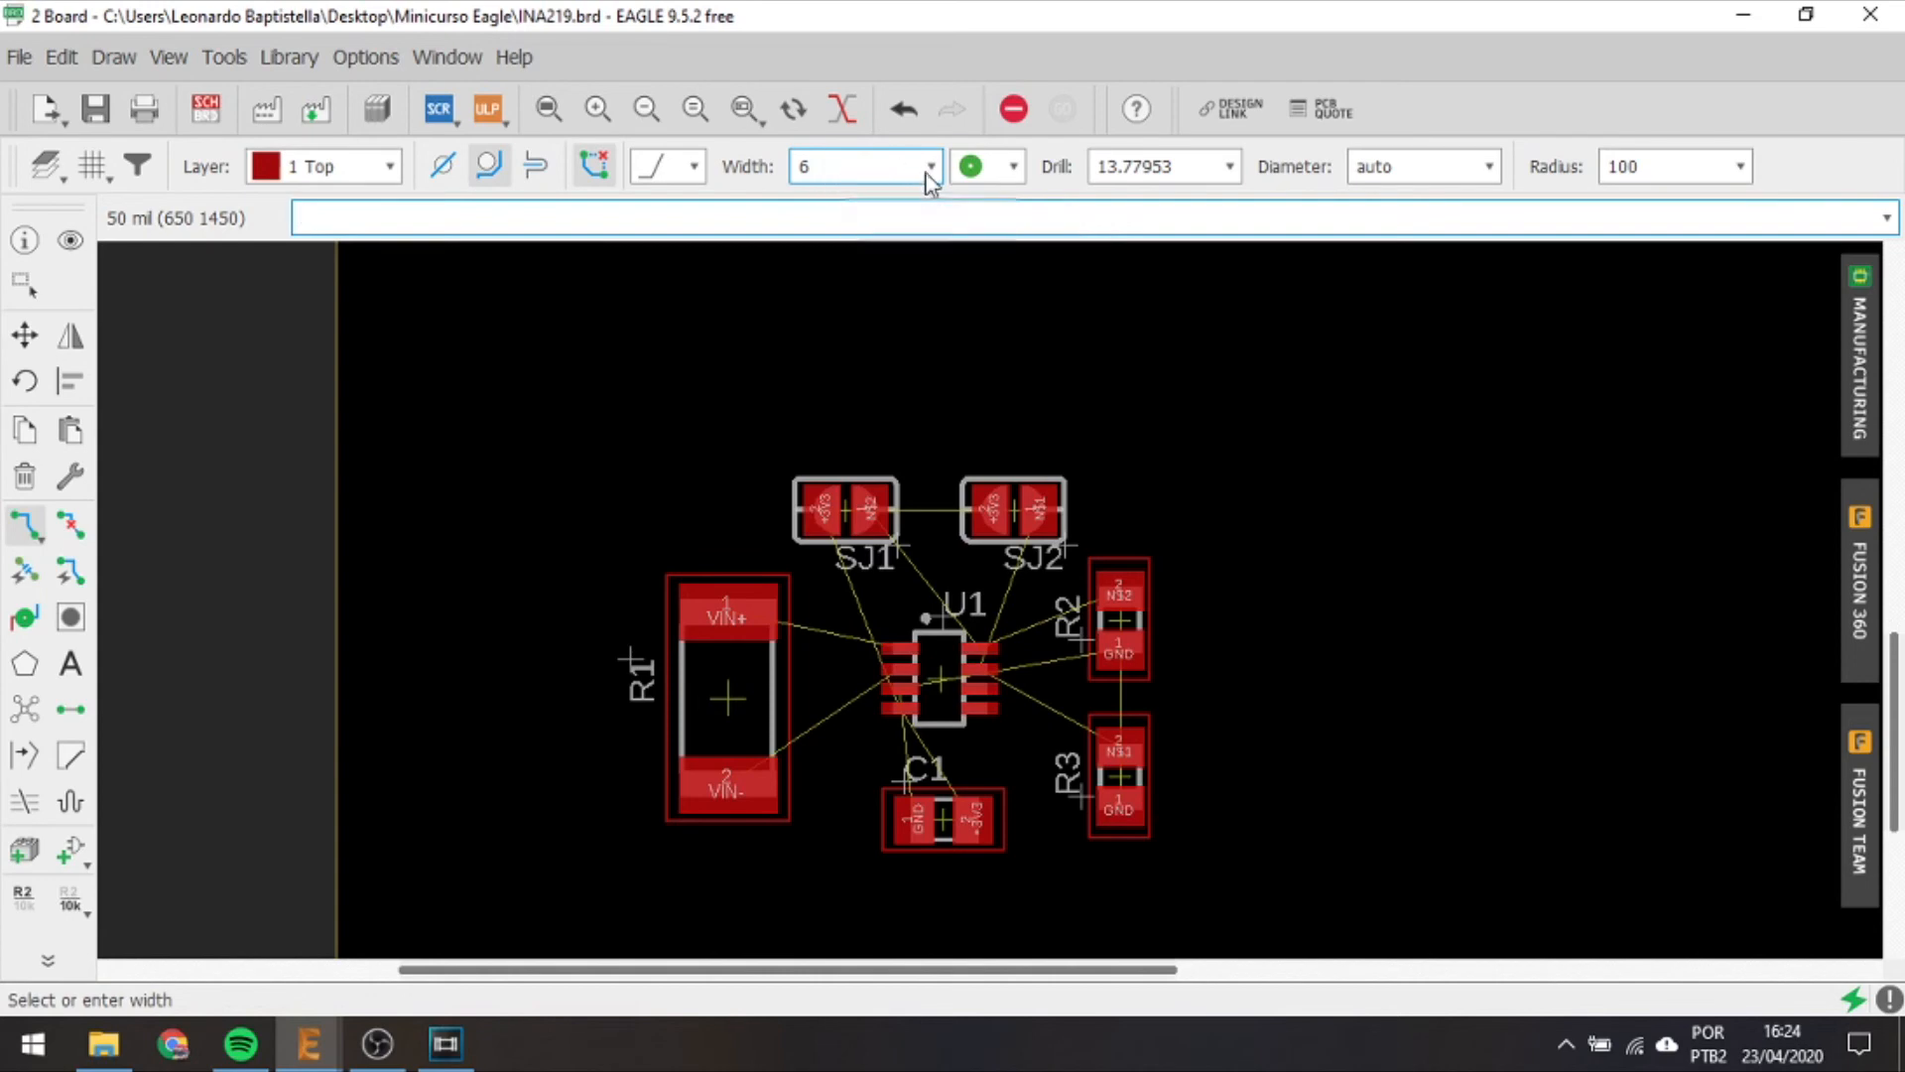
scroll(858, 628, up, 1)
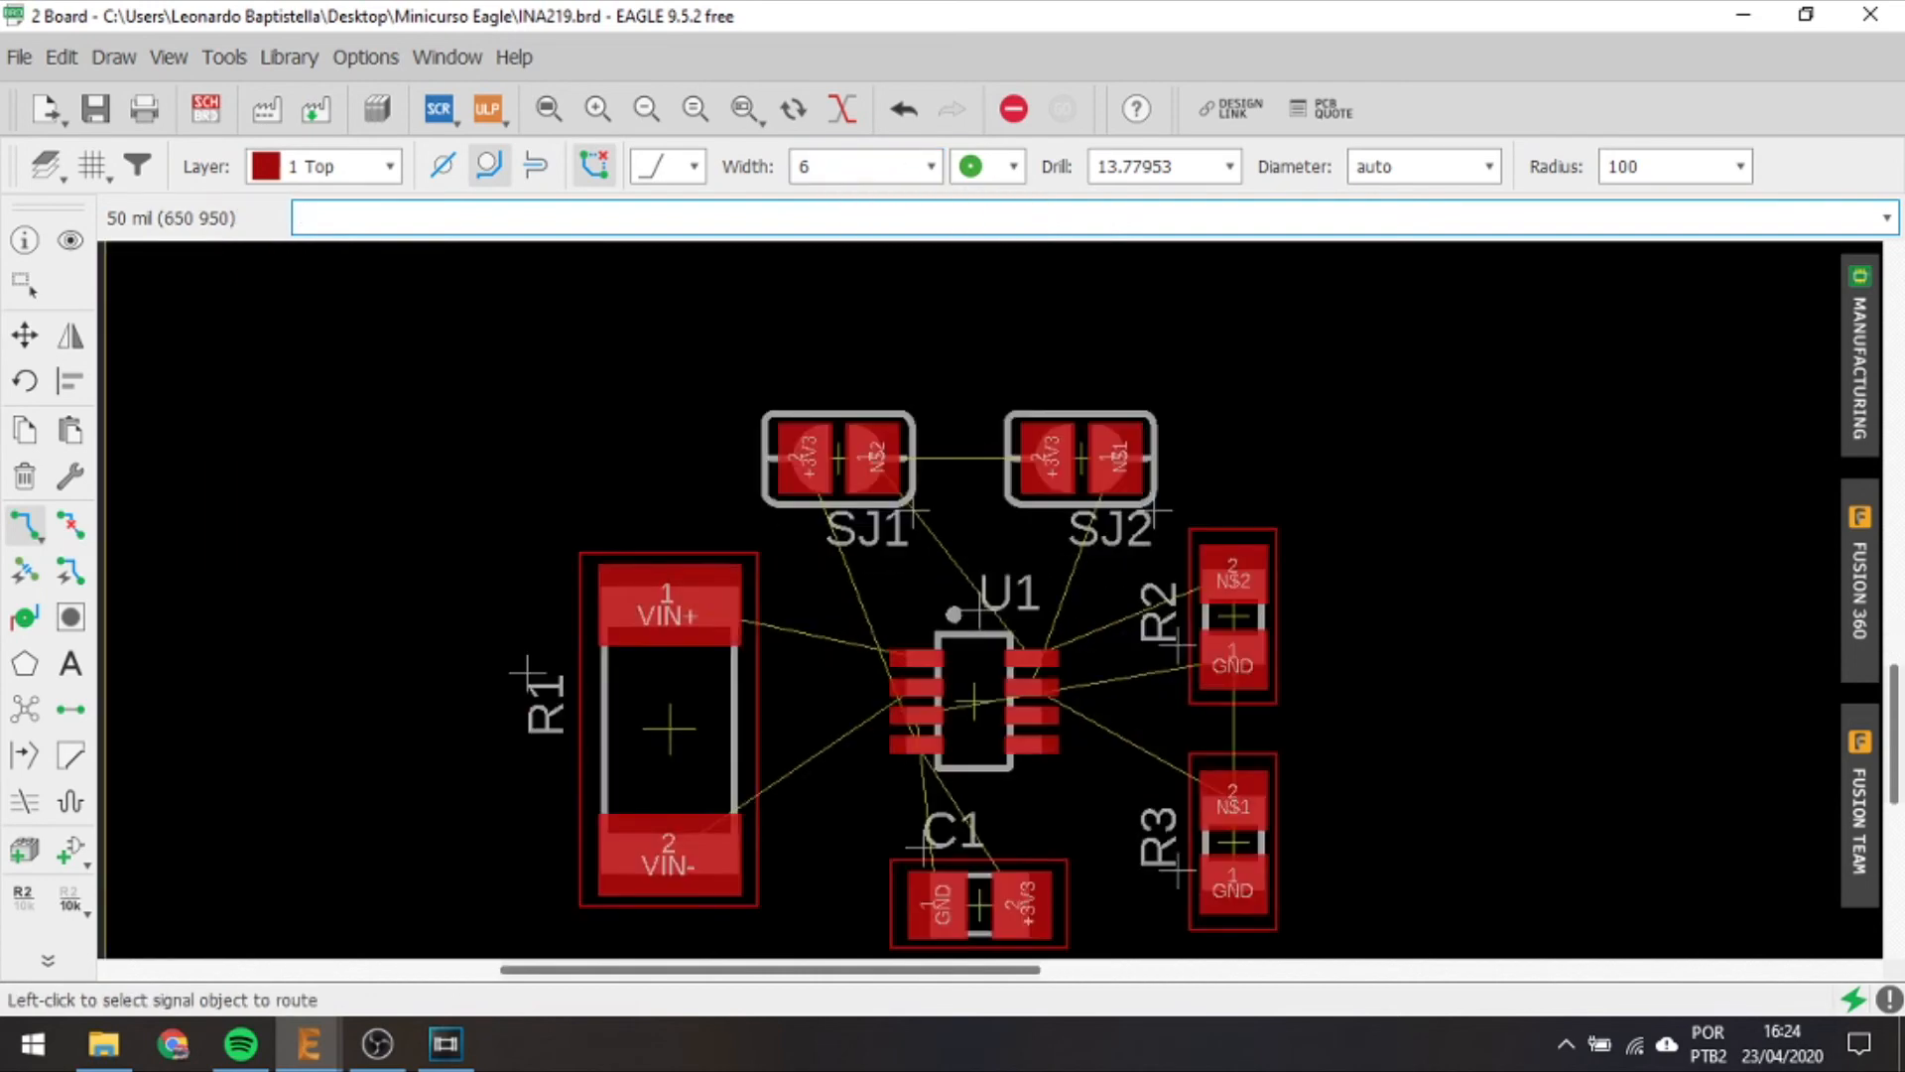
scroll(923, 658, up, 2)
scroll(923, 658, down, 1)
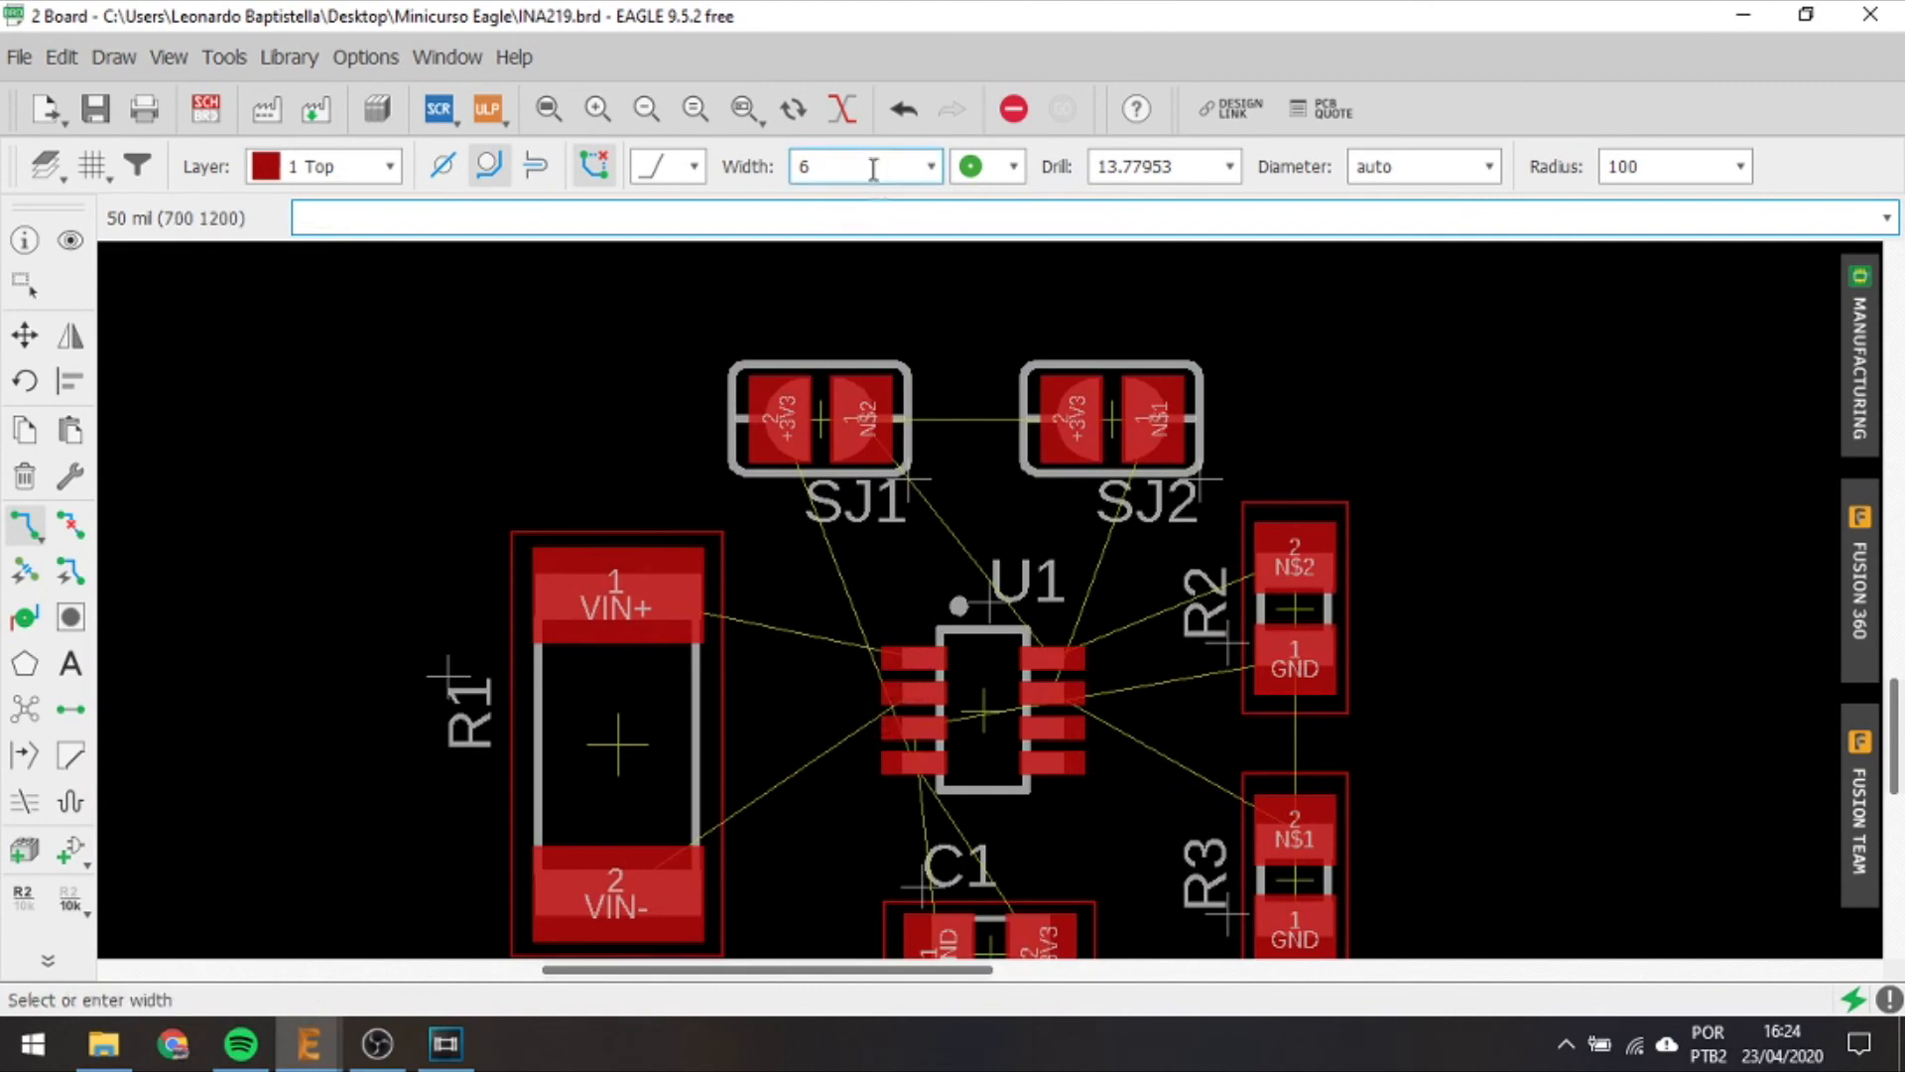
click(898, 660)
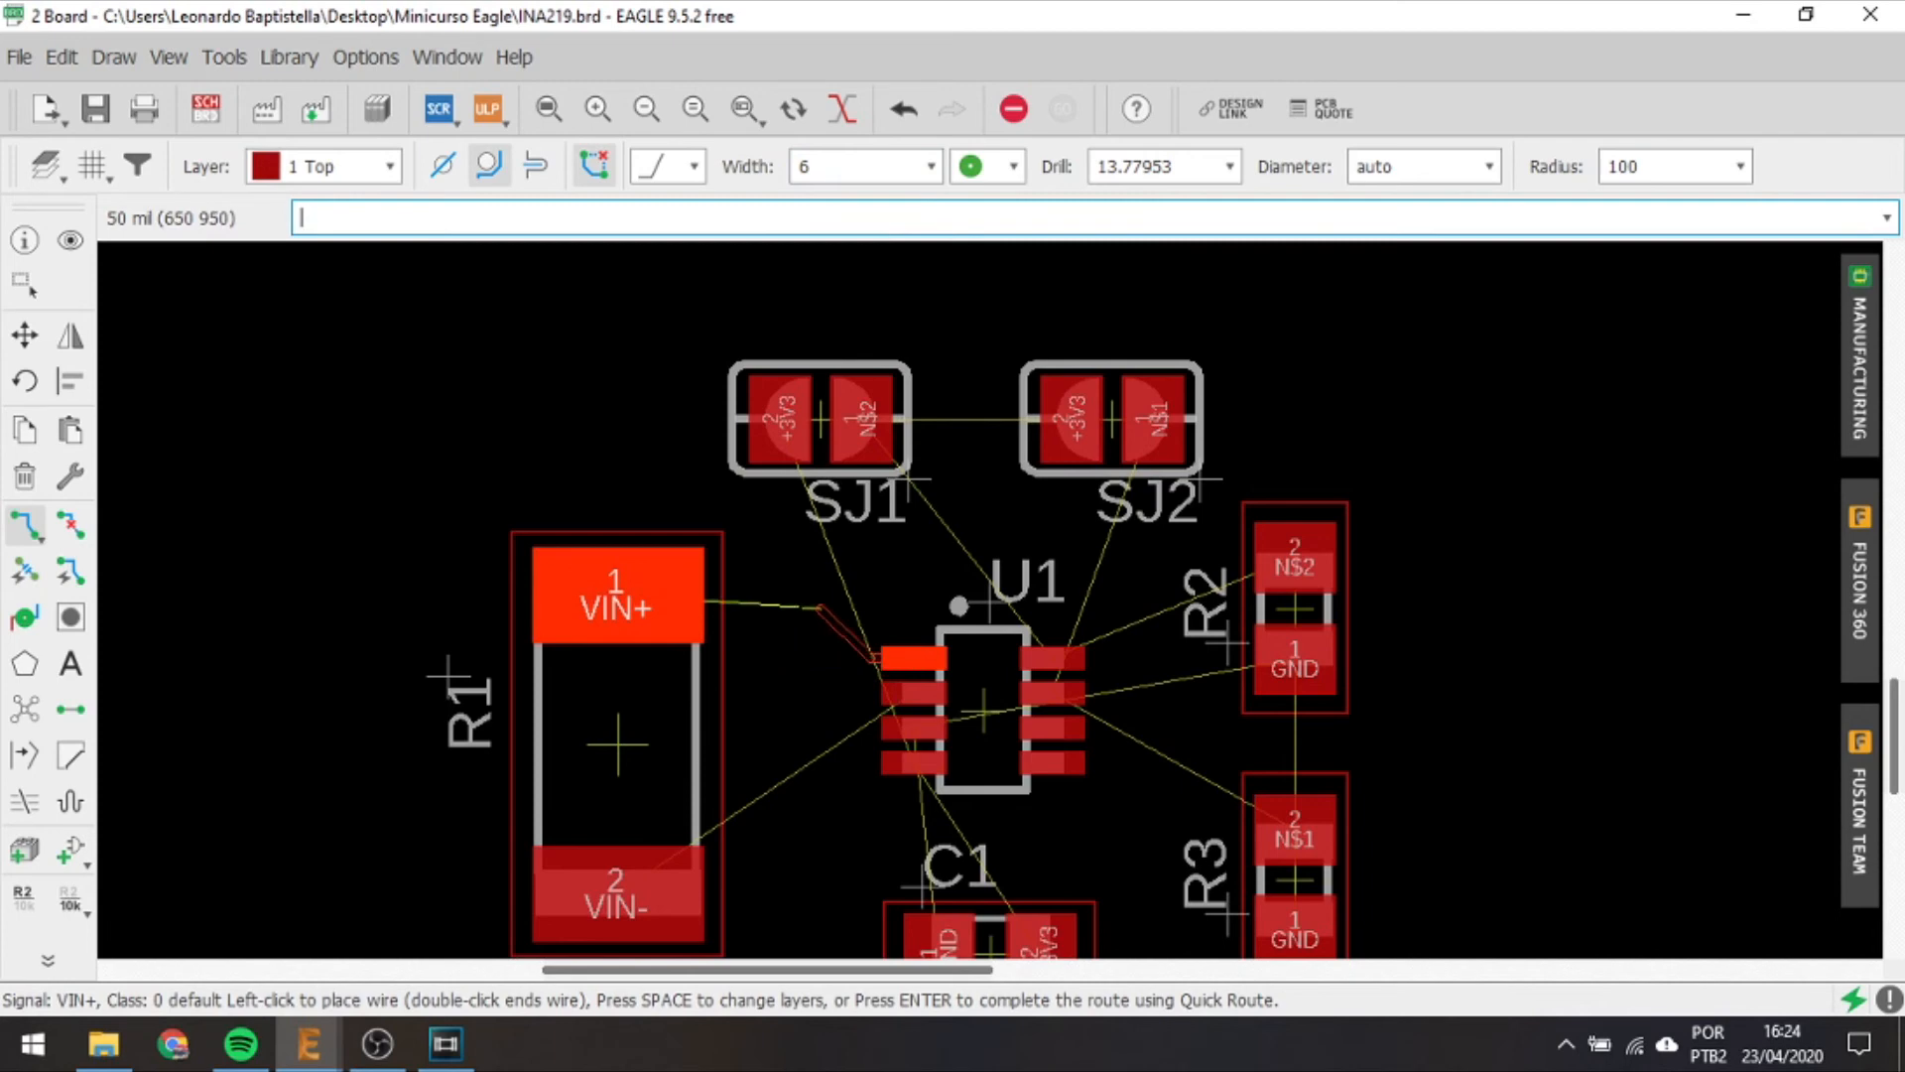
click(931, 166)
scroll(829, 425, down, 2)
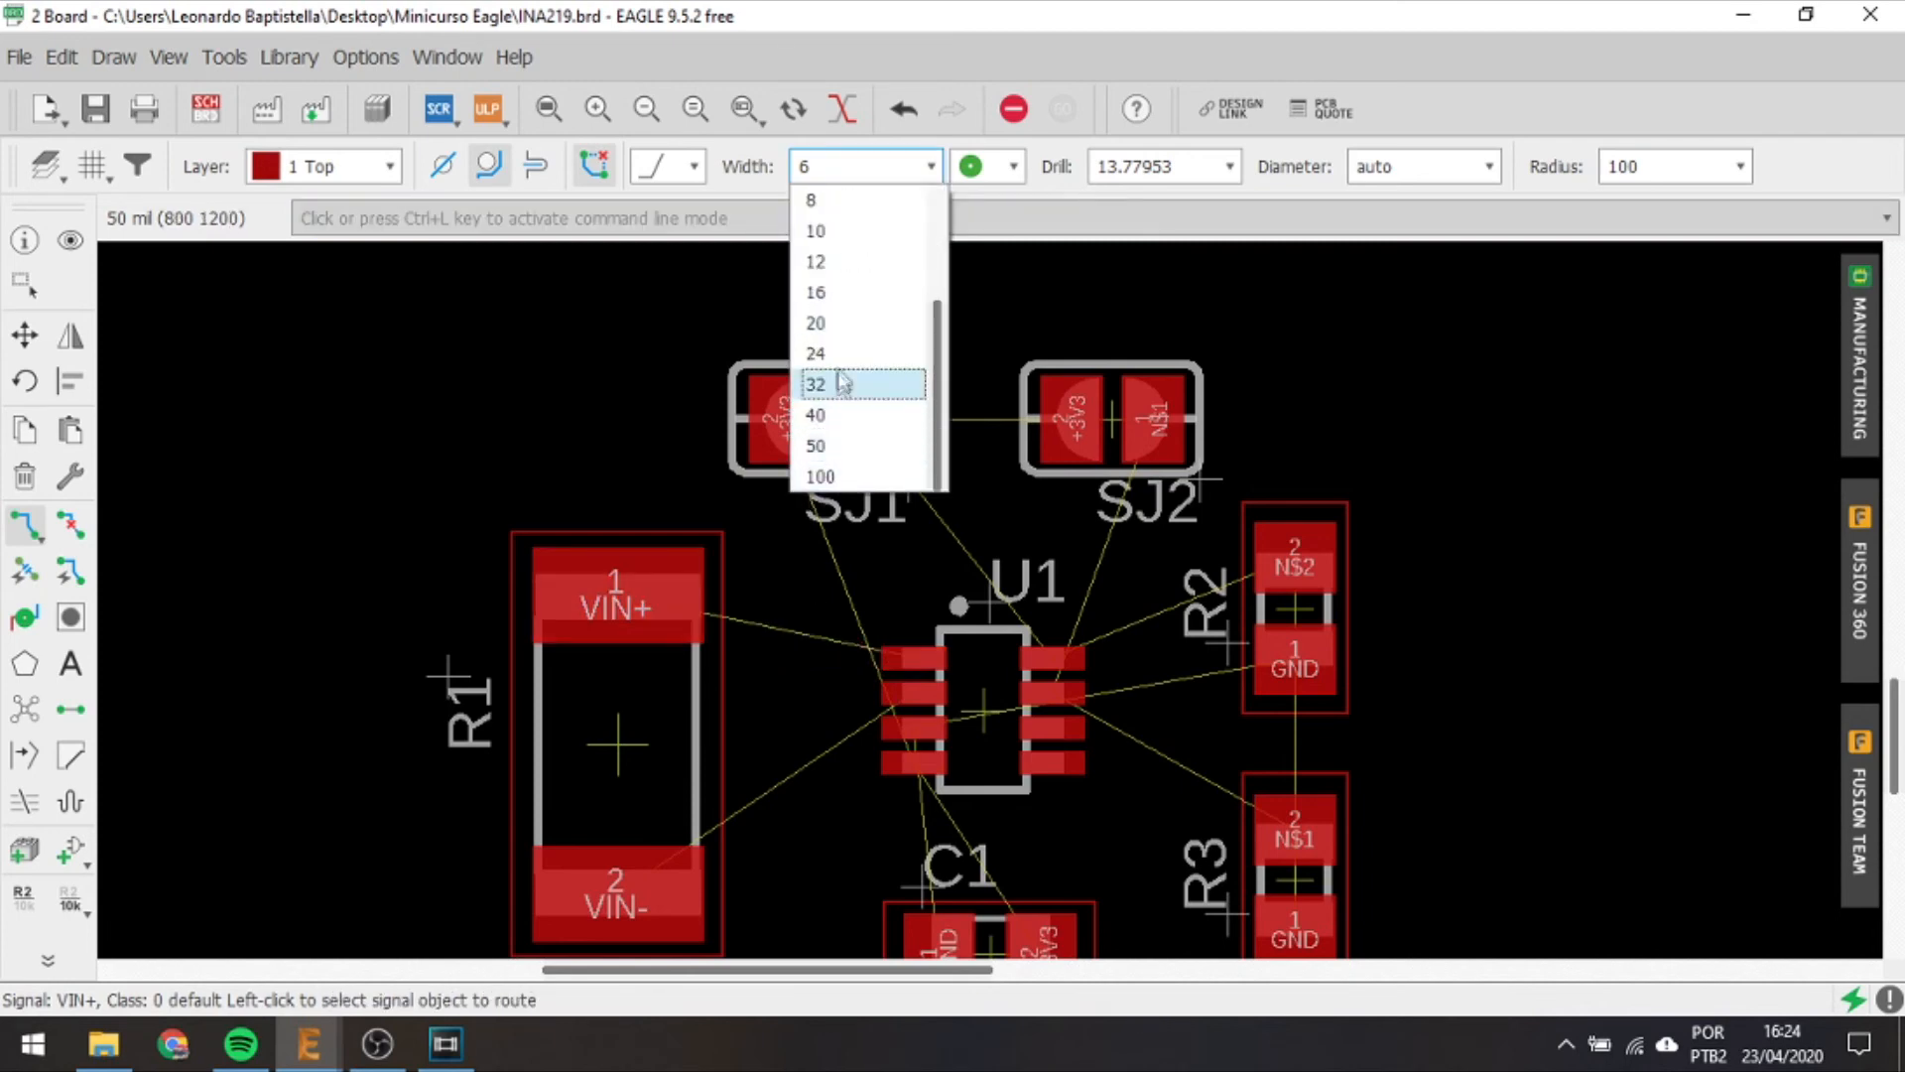
click(827, 385)
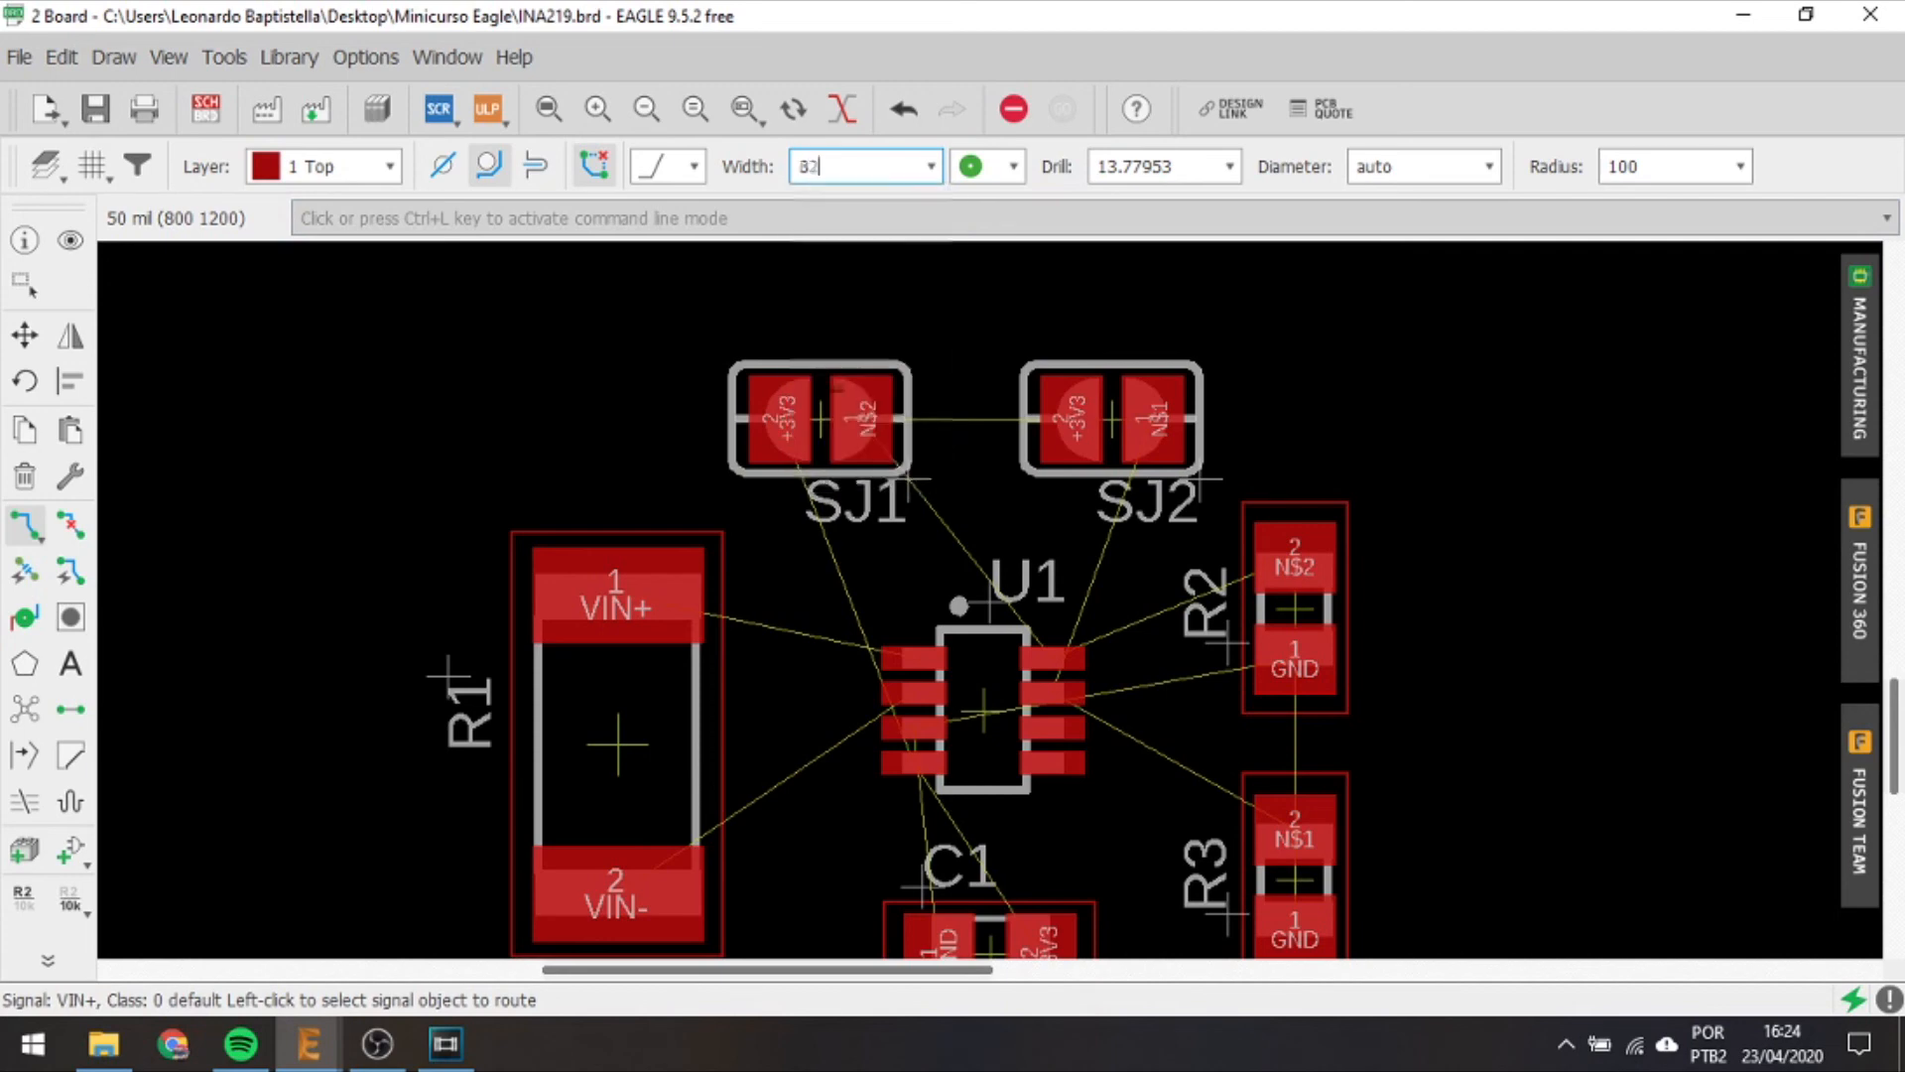
click(903, 658)
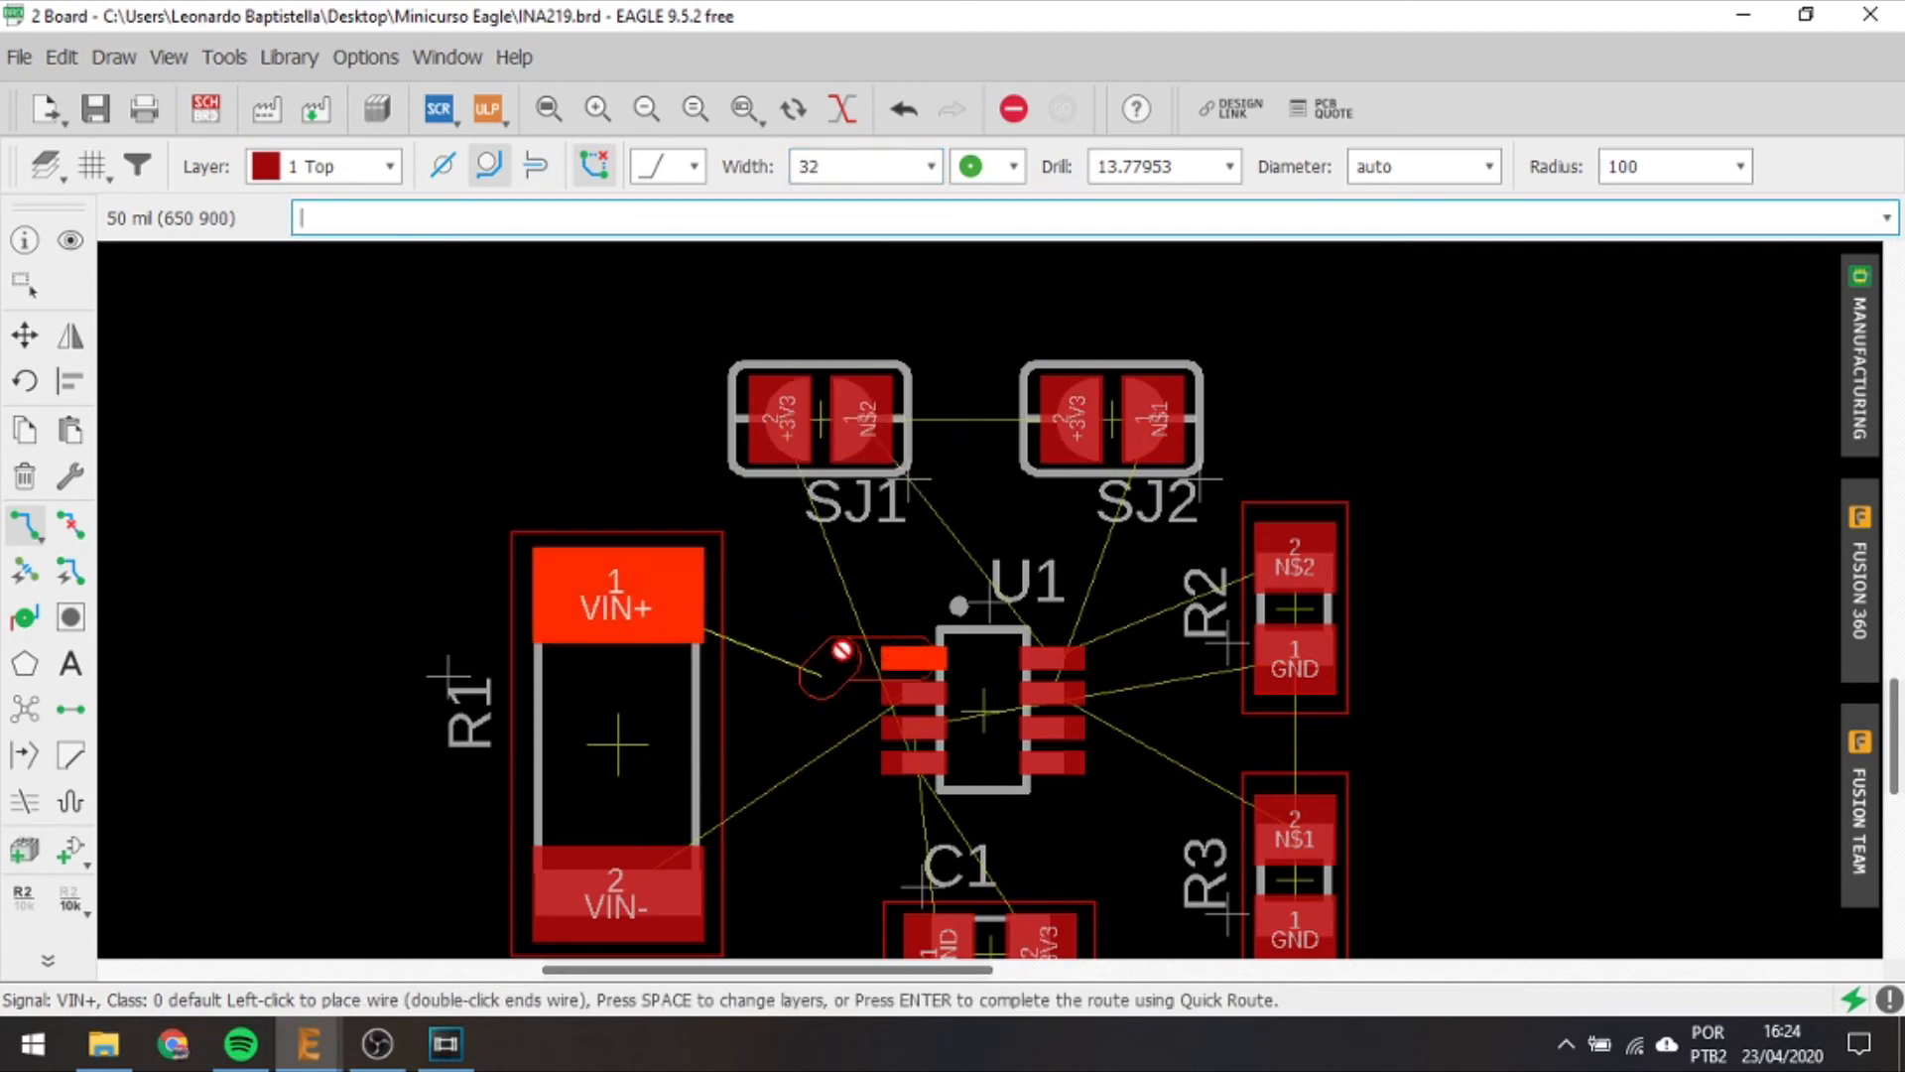
key(Escape)
Set the route width to 16 mil and preview a VIN+ trace from U1's pad without placing it.
click(931, 166)
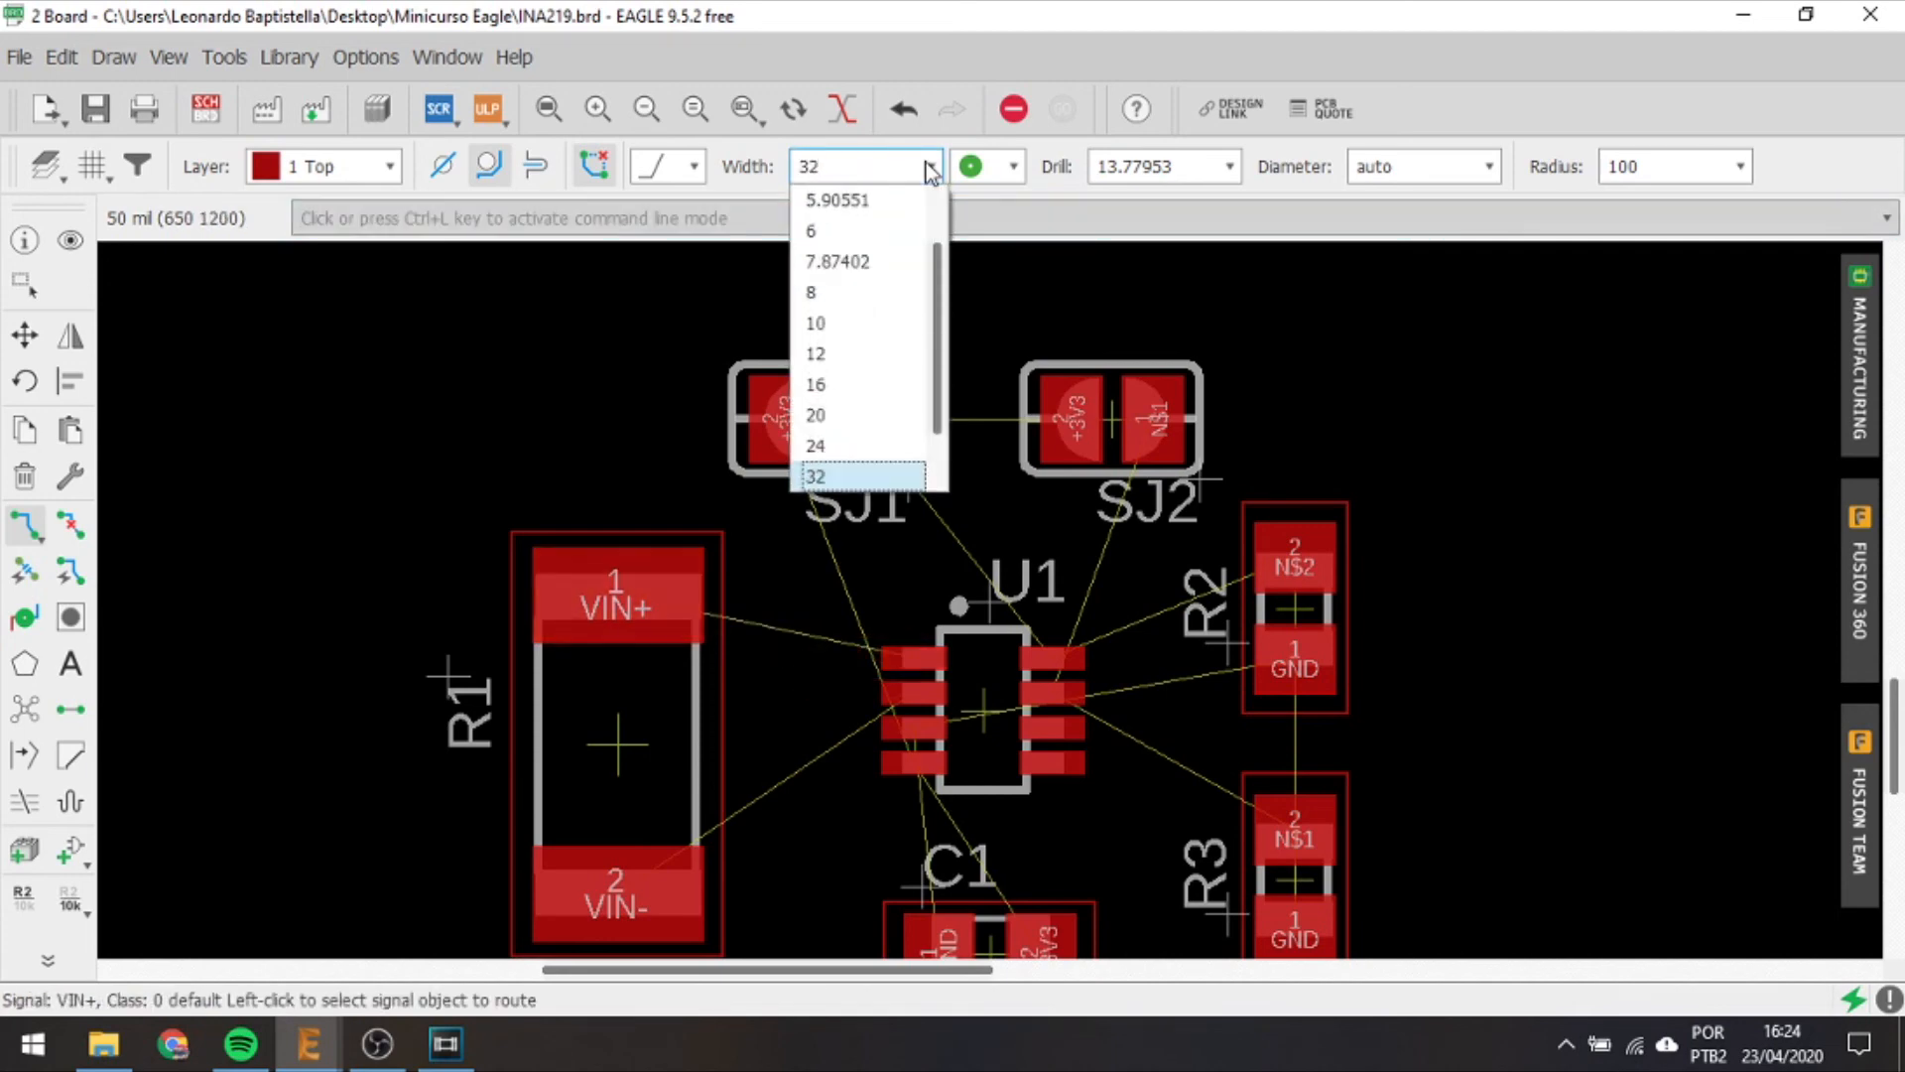
click(846, 393)
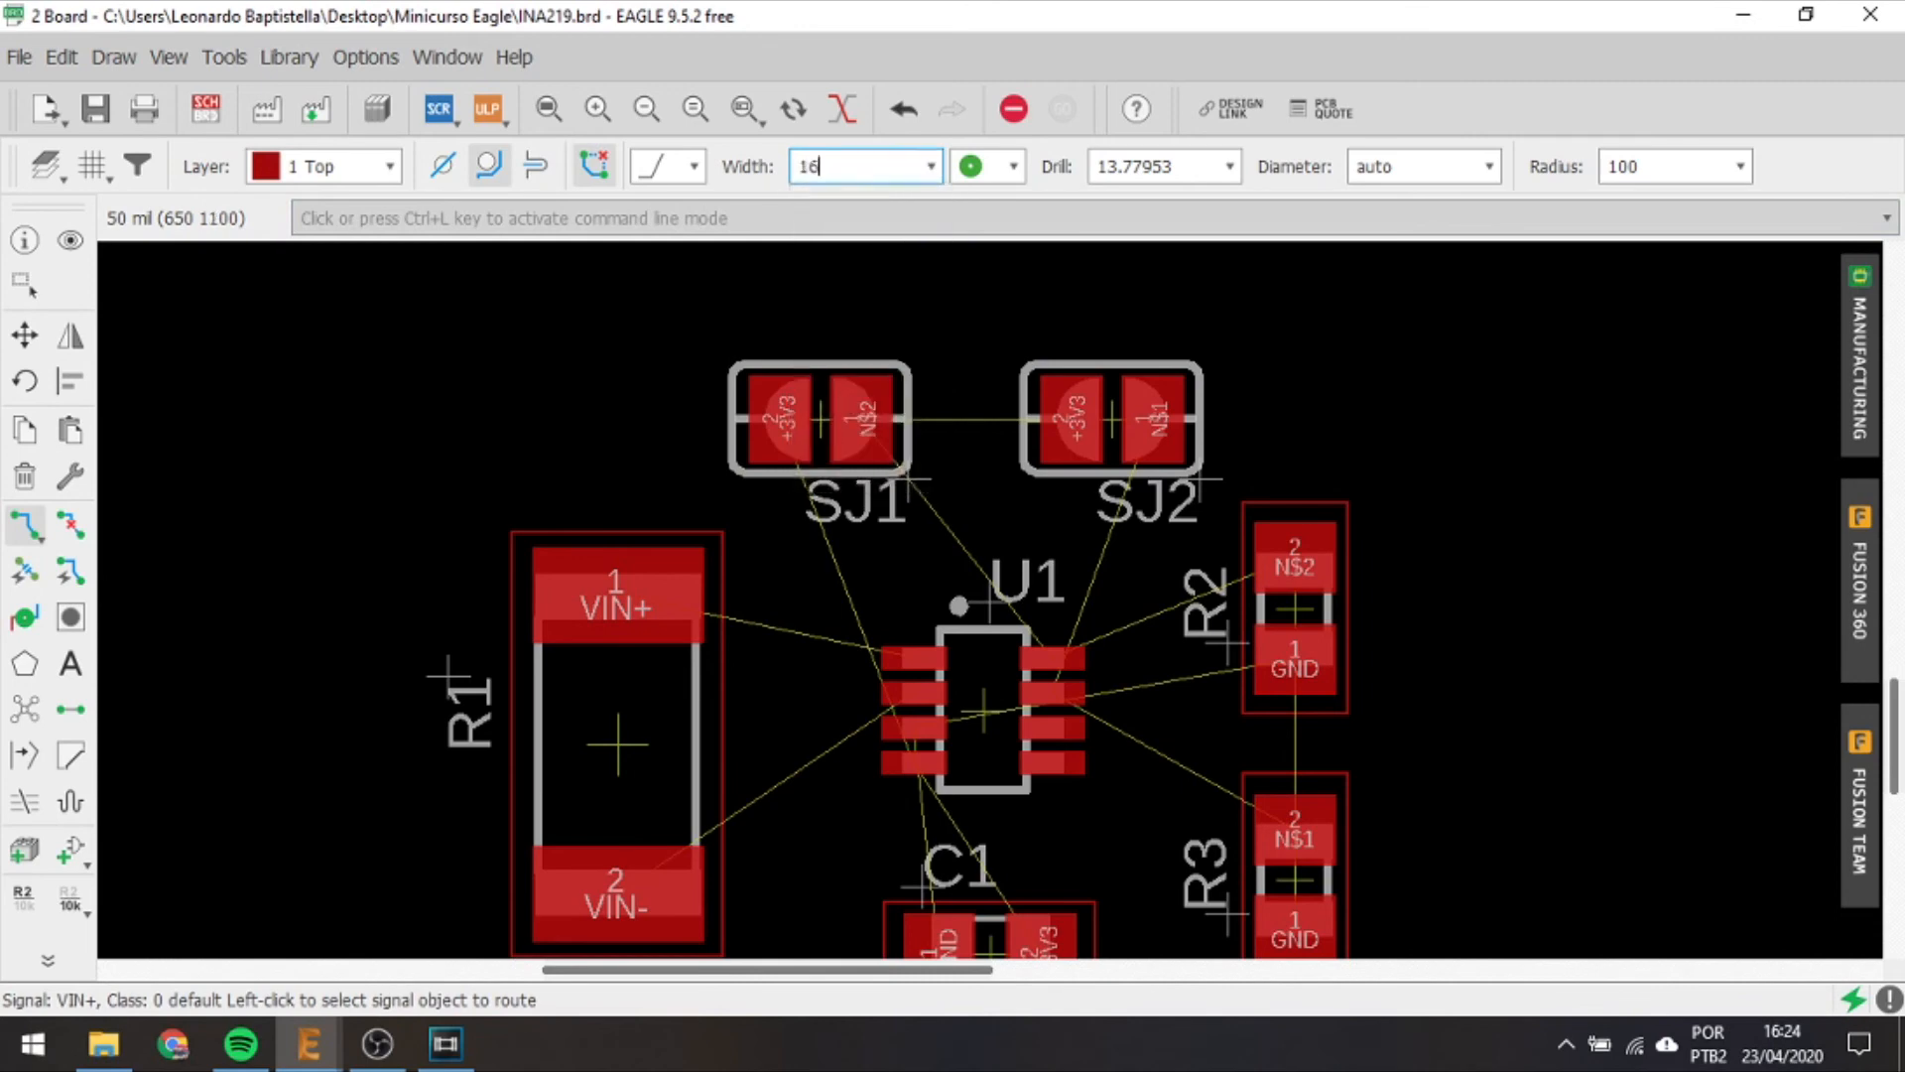
click(903, 658)
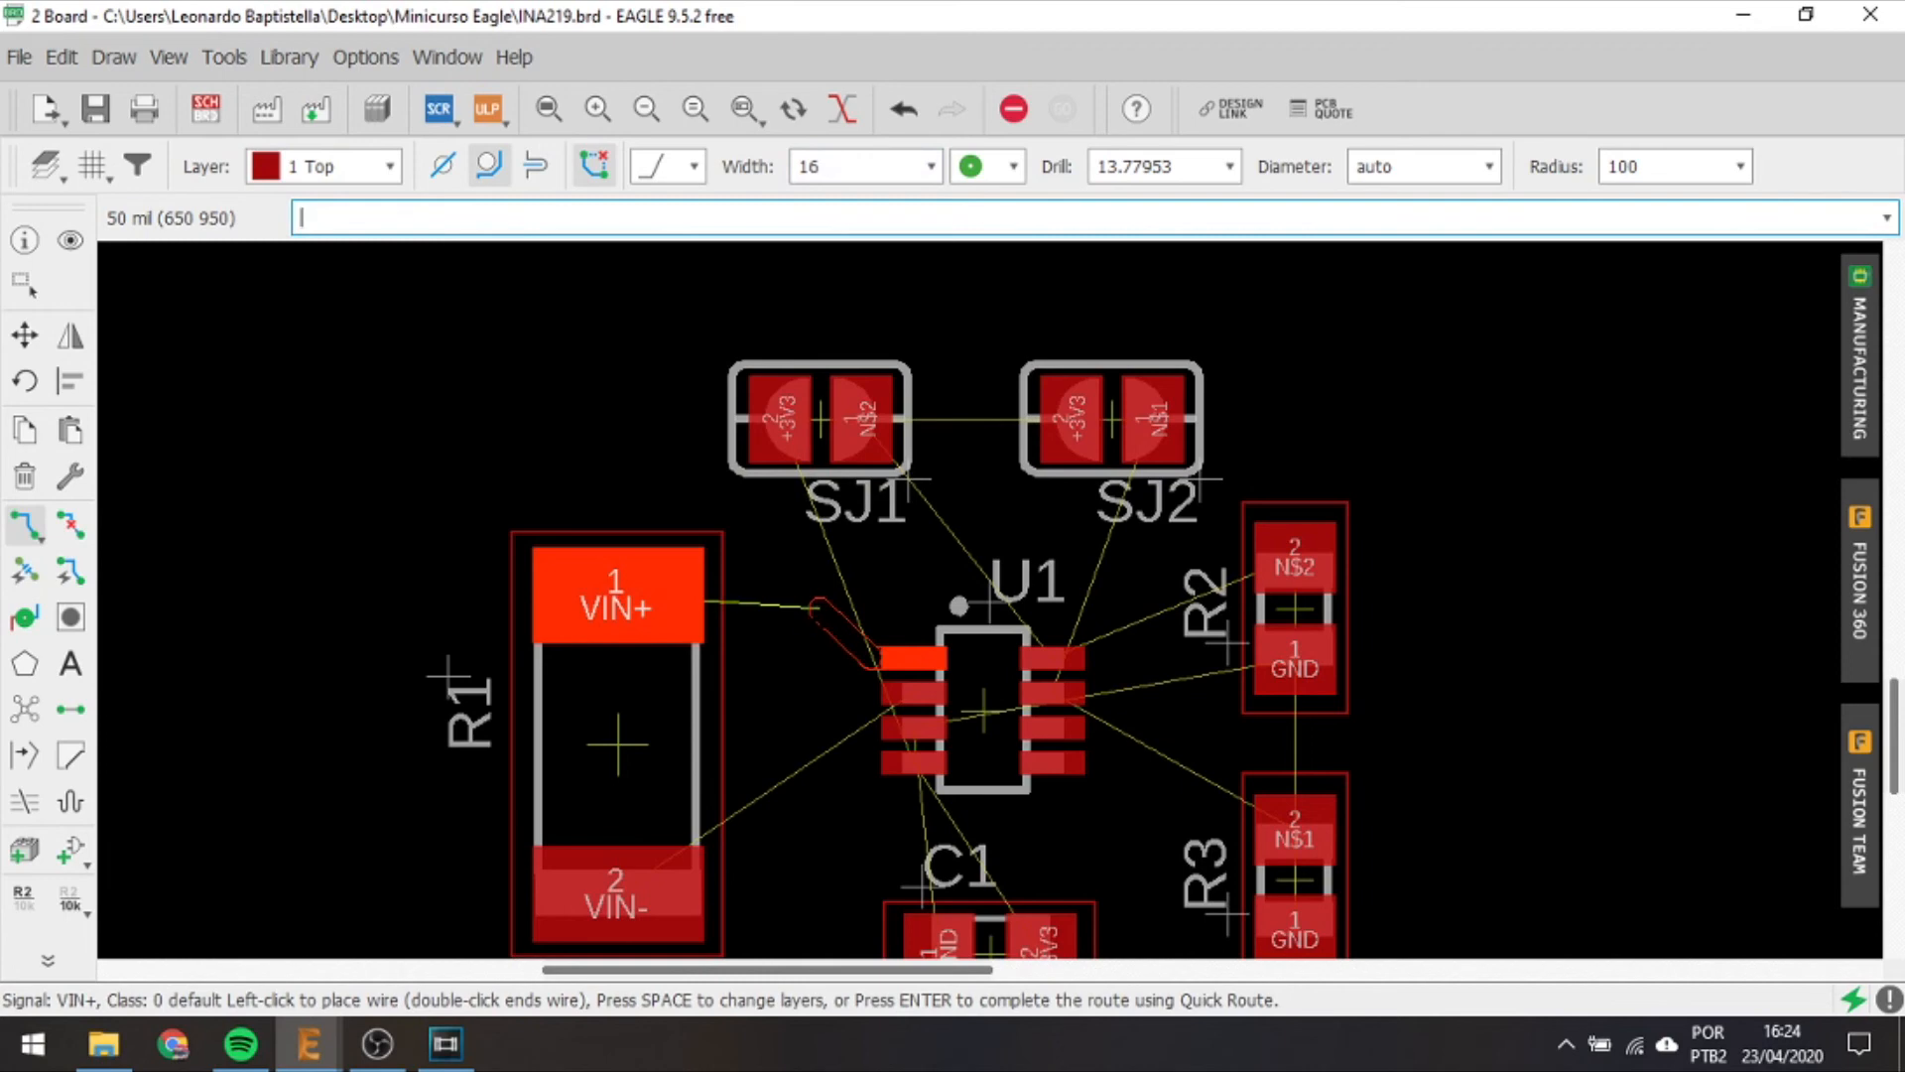
key(Escape)
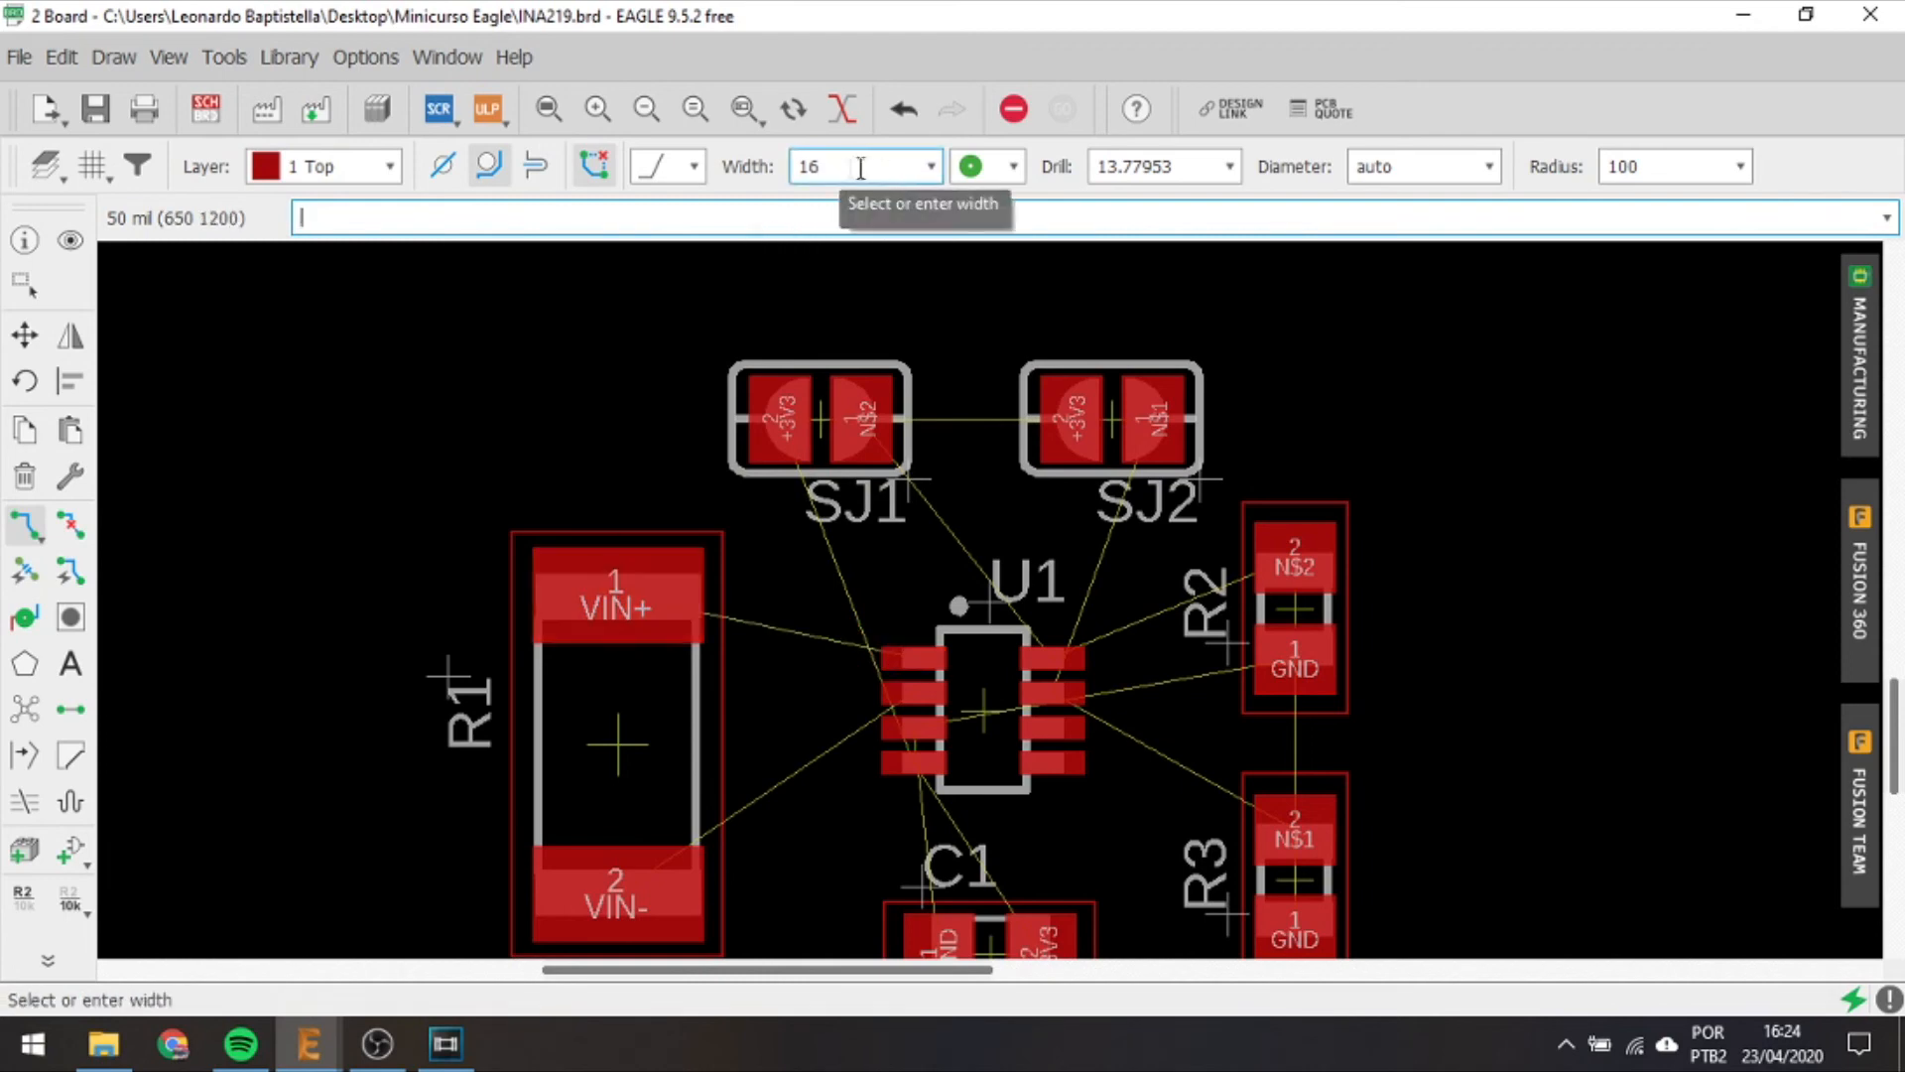
scroll(918, 660, up, 1)
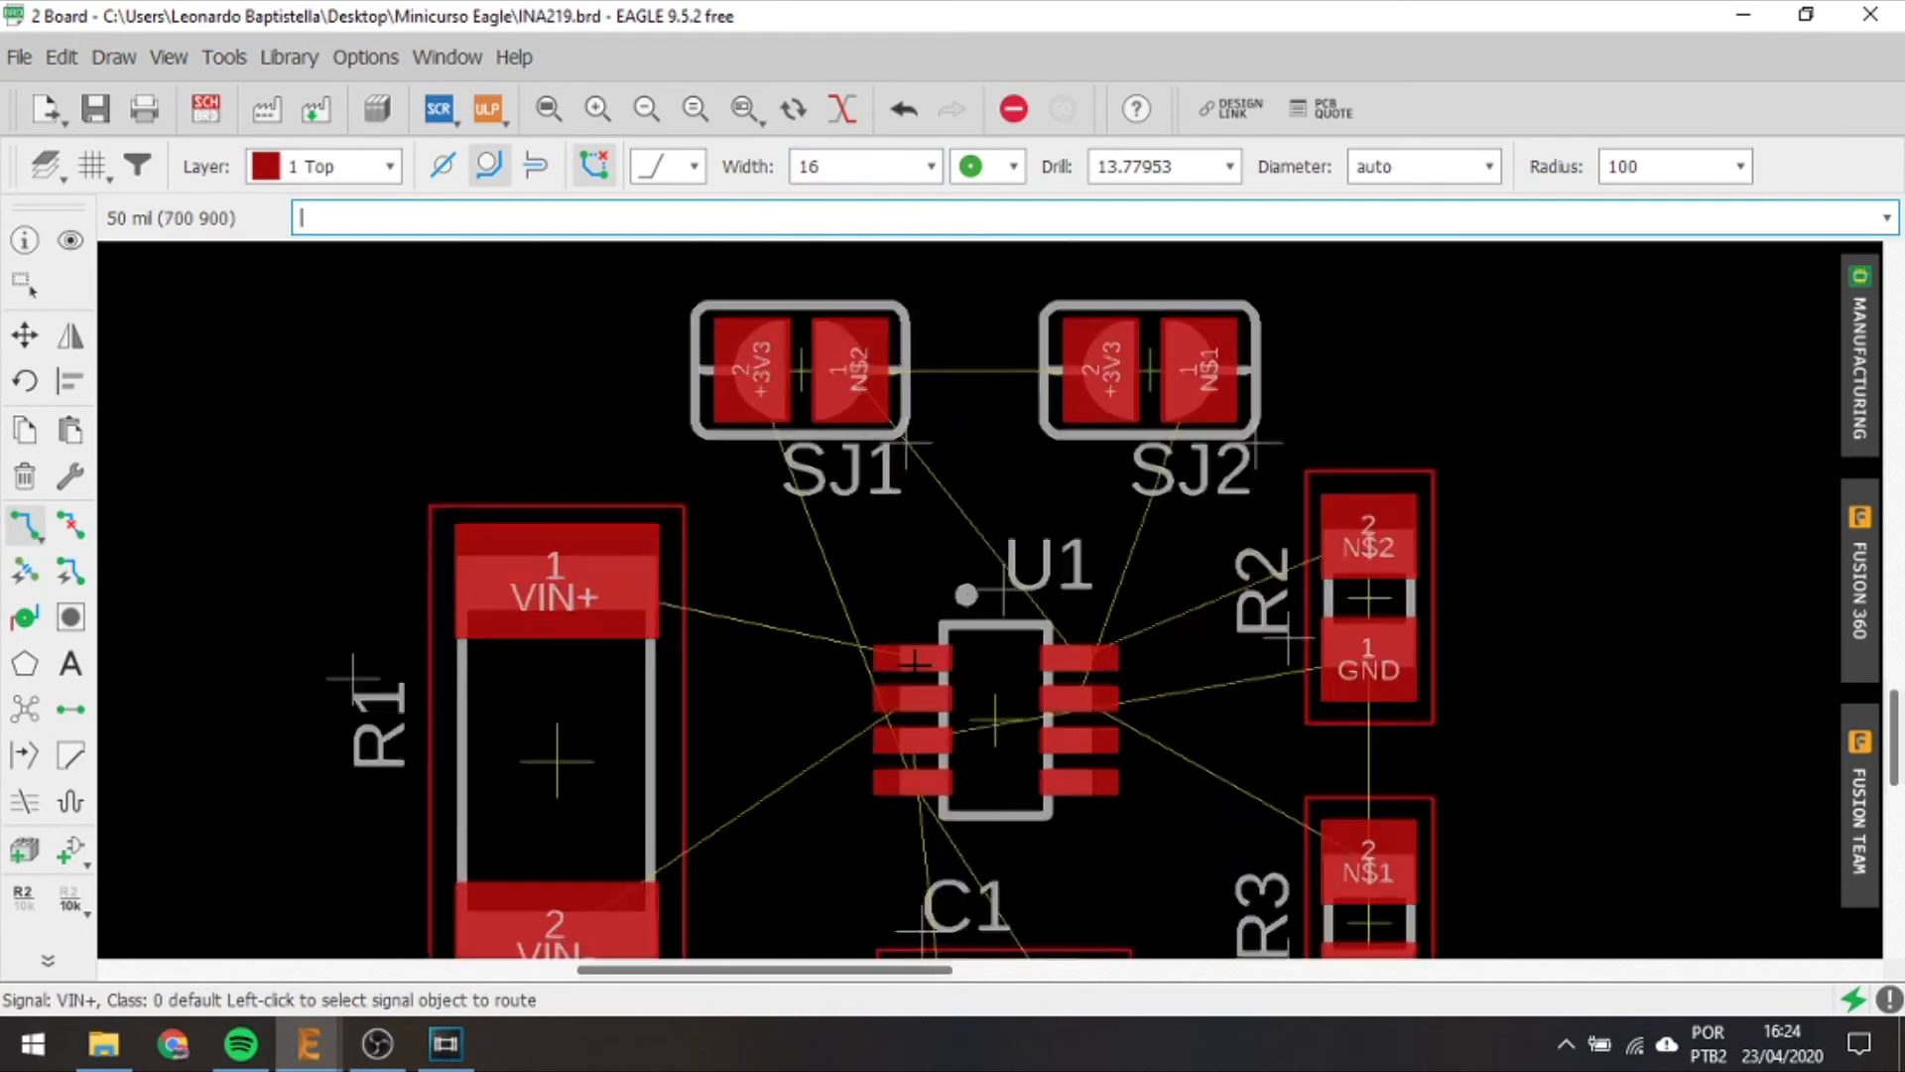
scroll(919, 417, down, 1)
middle_drag(920, 417, 903, 293)
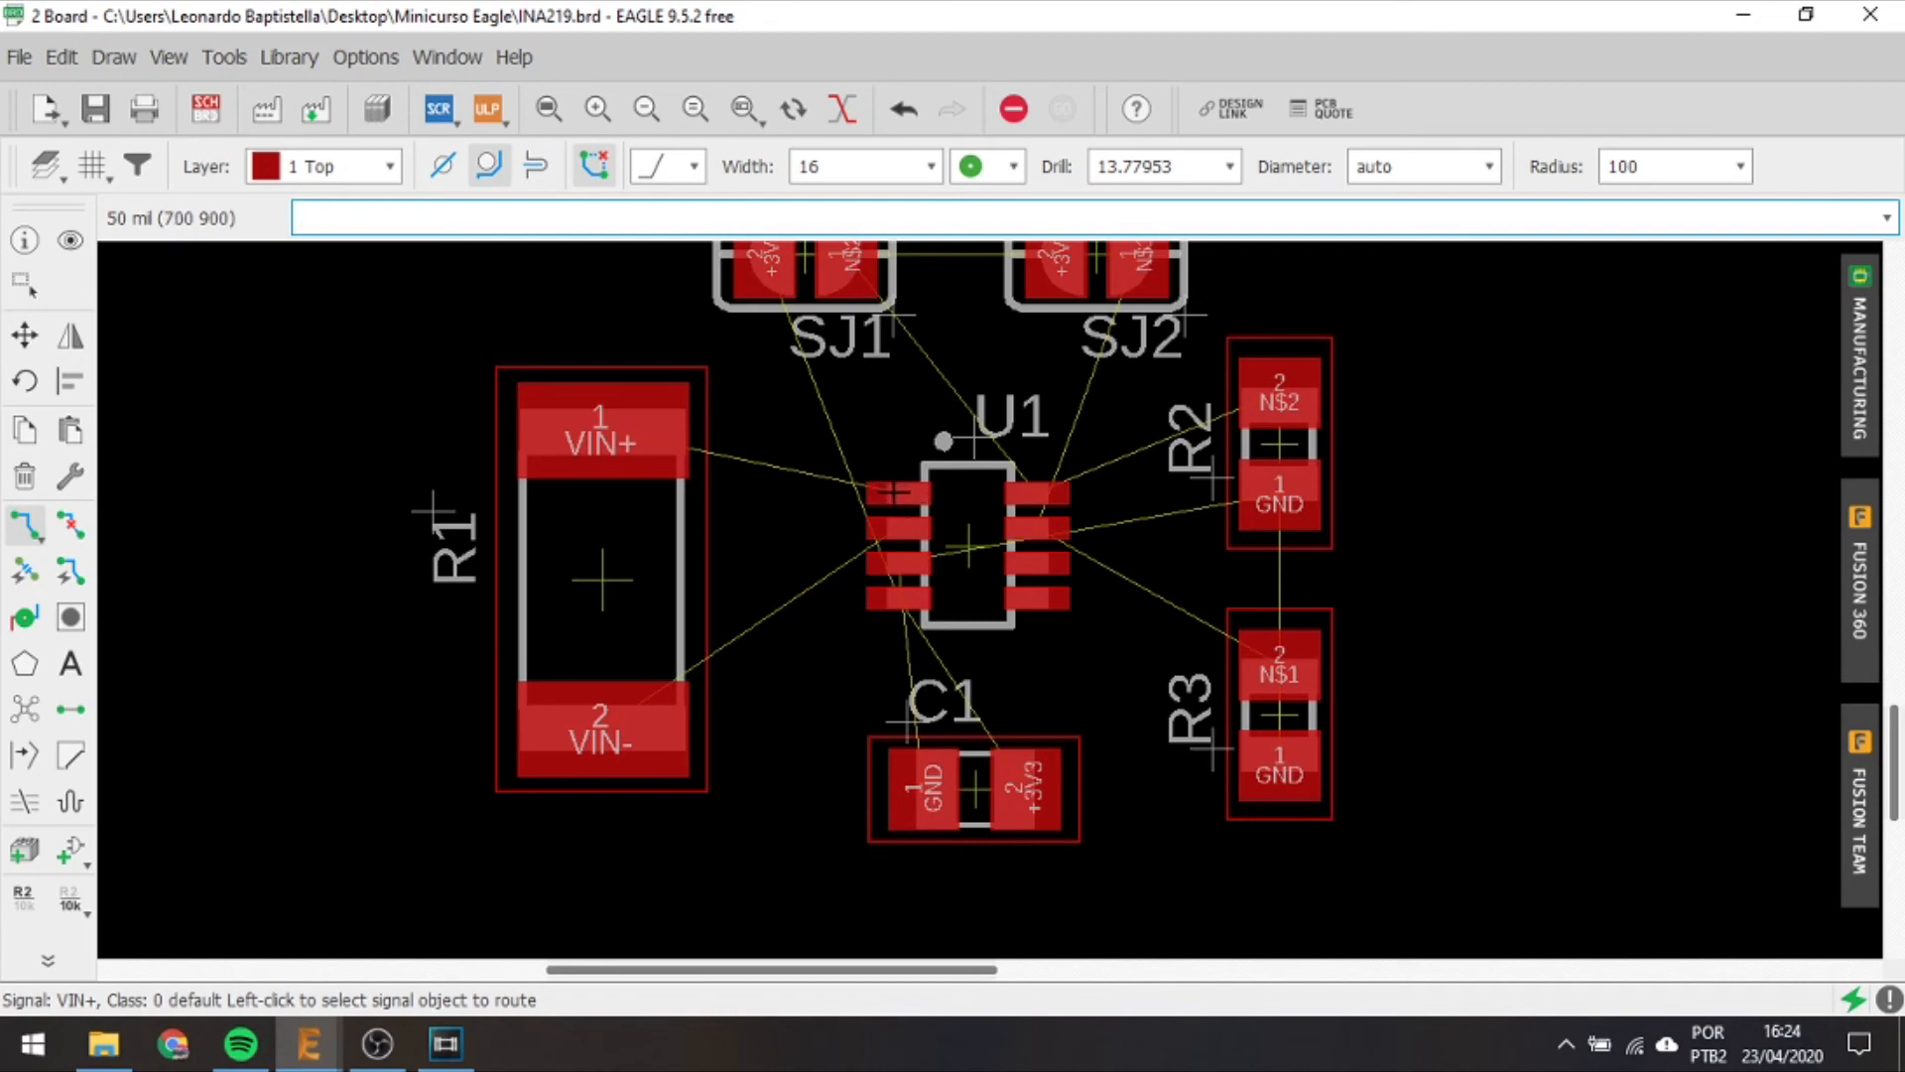
Route a 16 mil VIN+ trace on the Top layer from U1's VIN+ pad to R1's pad 1.
click(891, 490)
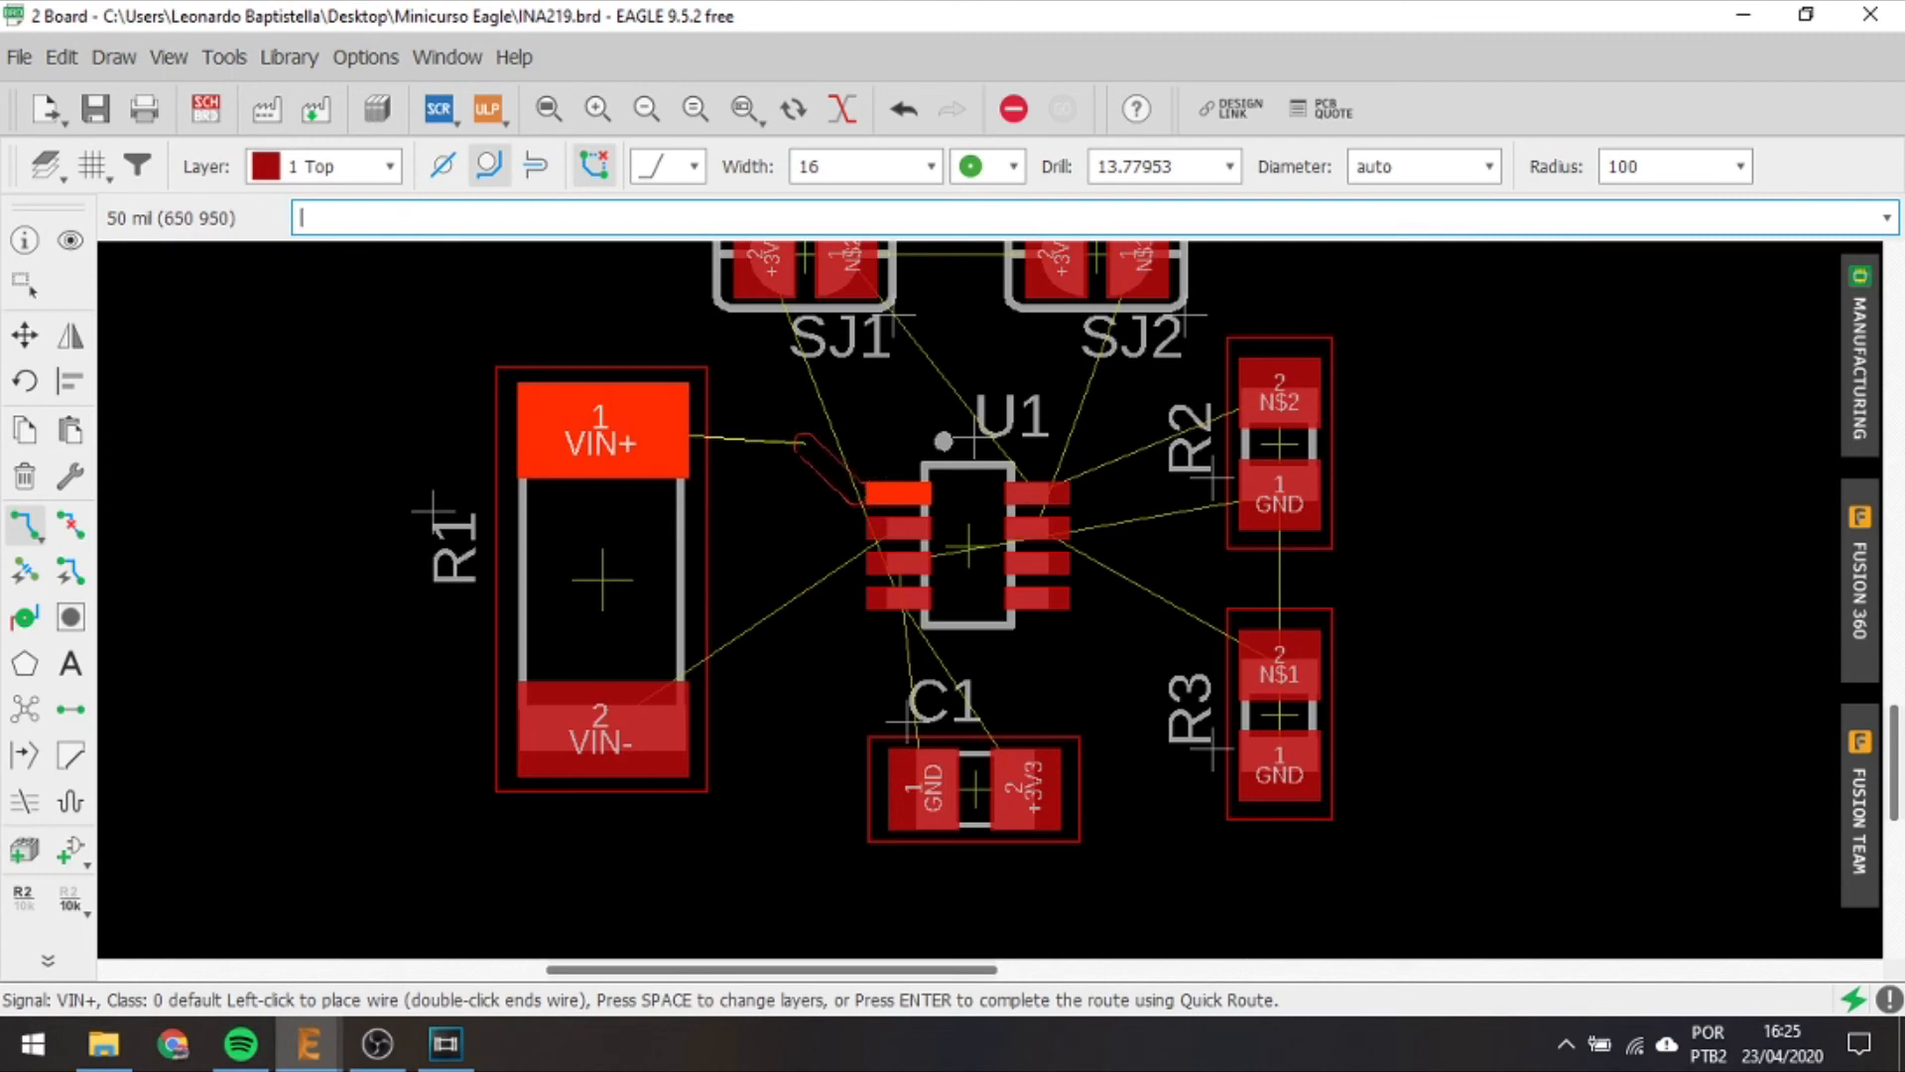
click(800, 441)
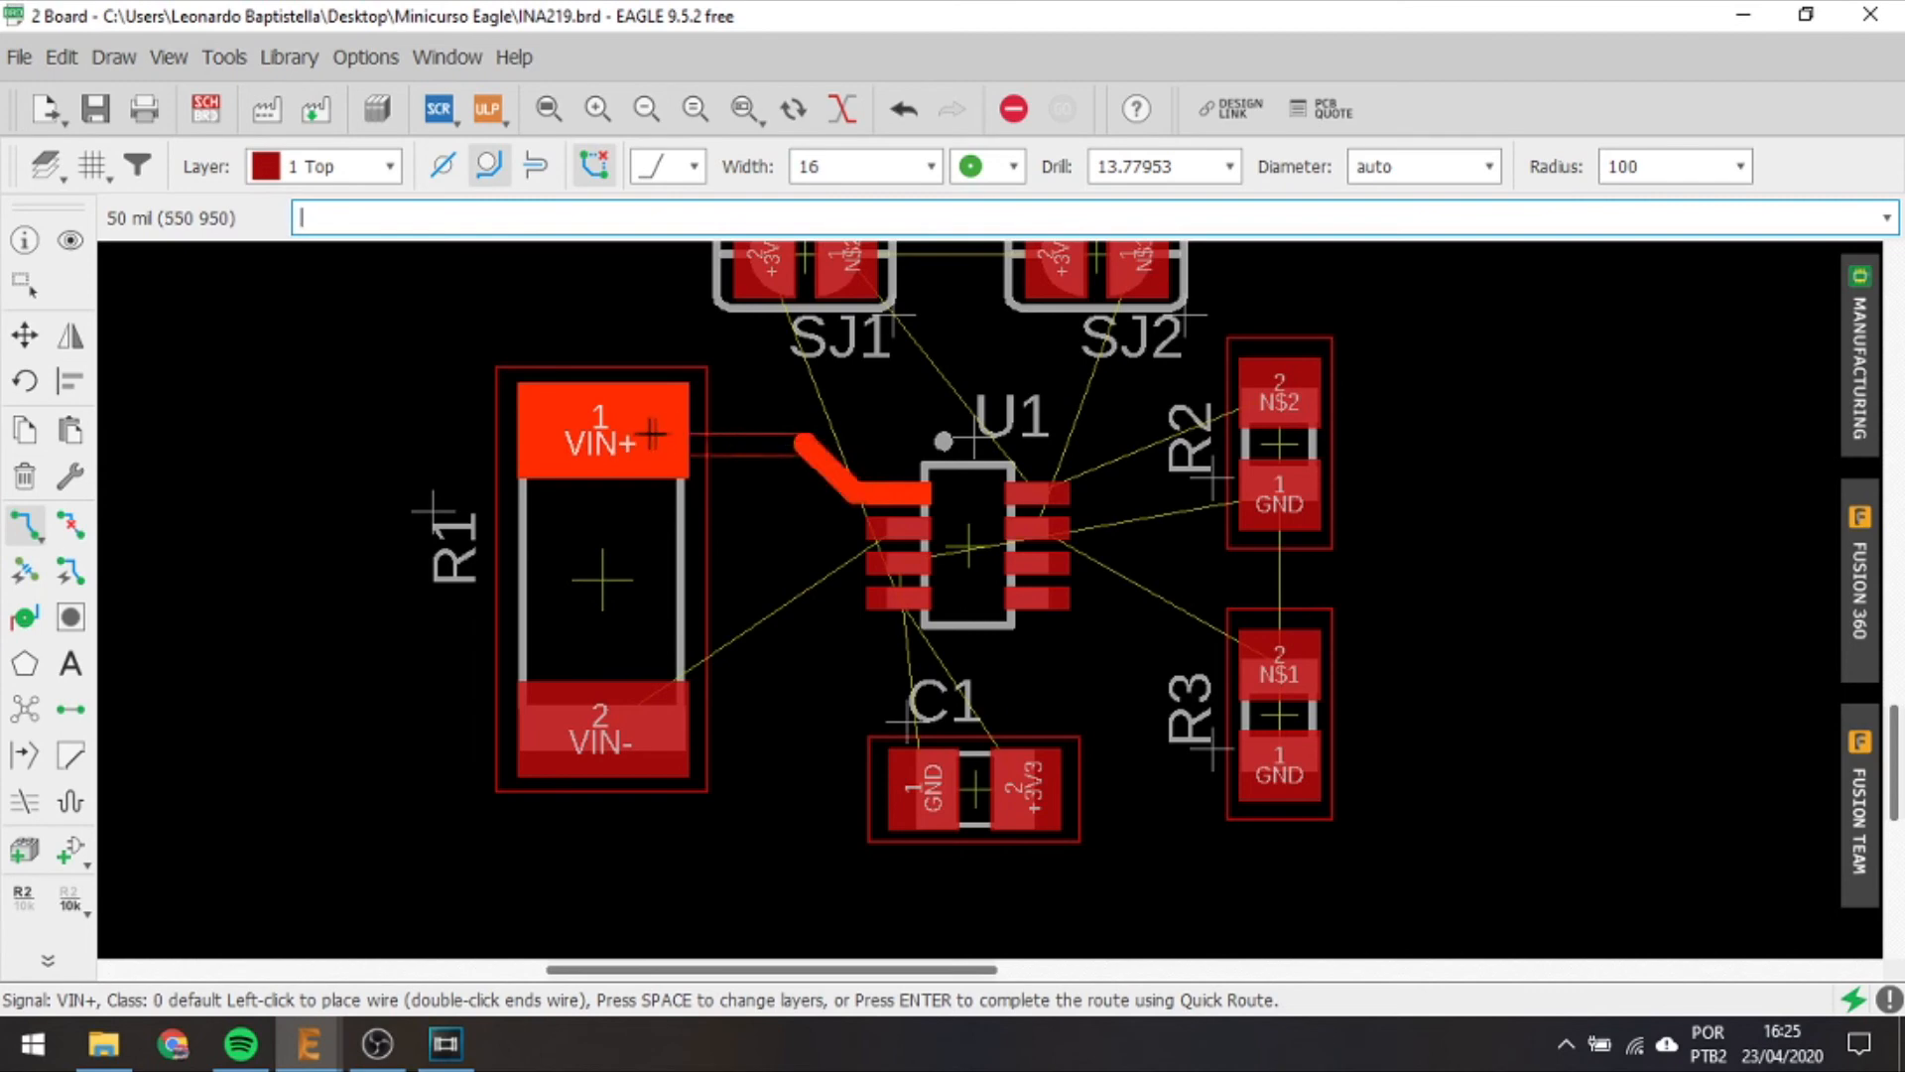
click(610, 435)
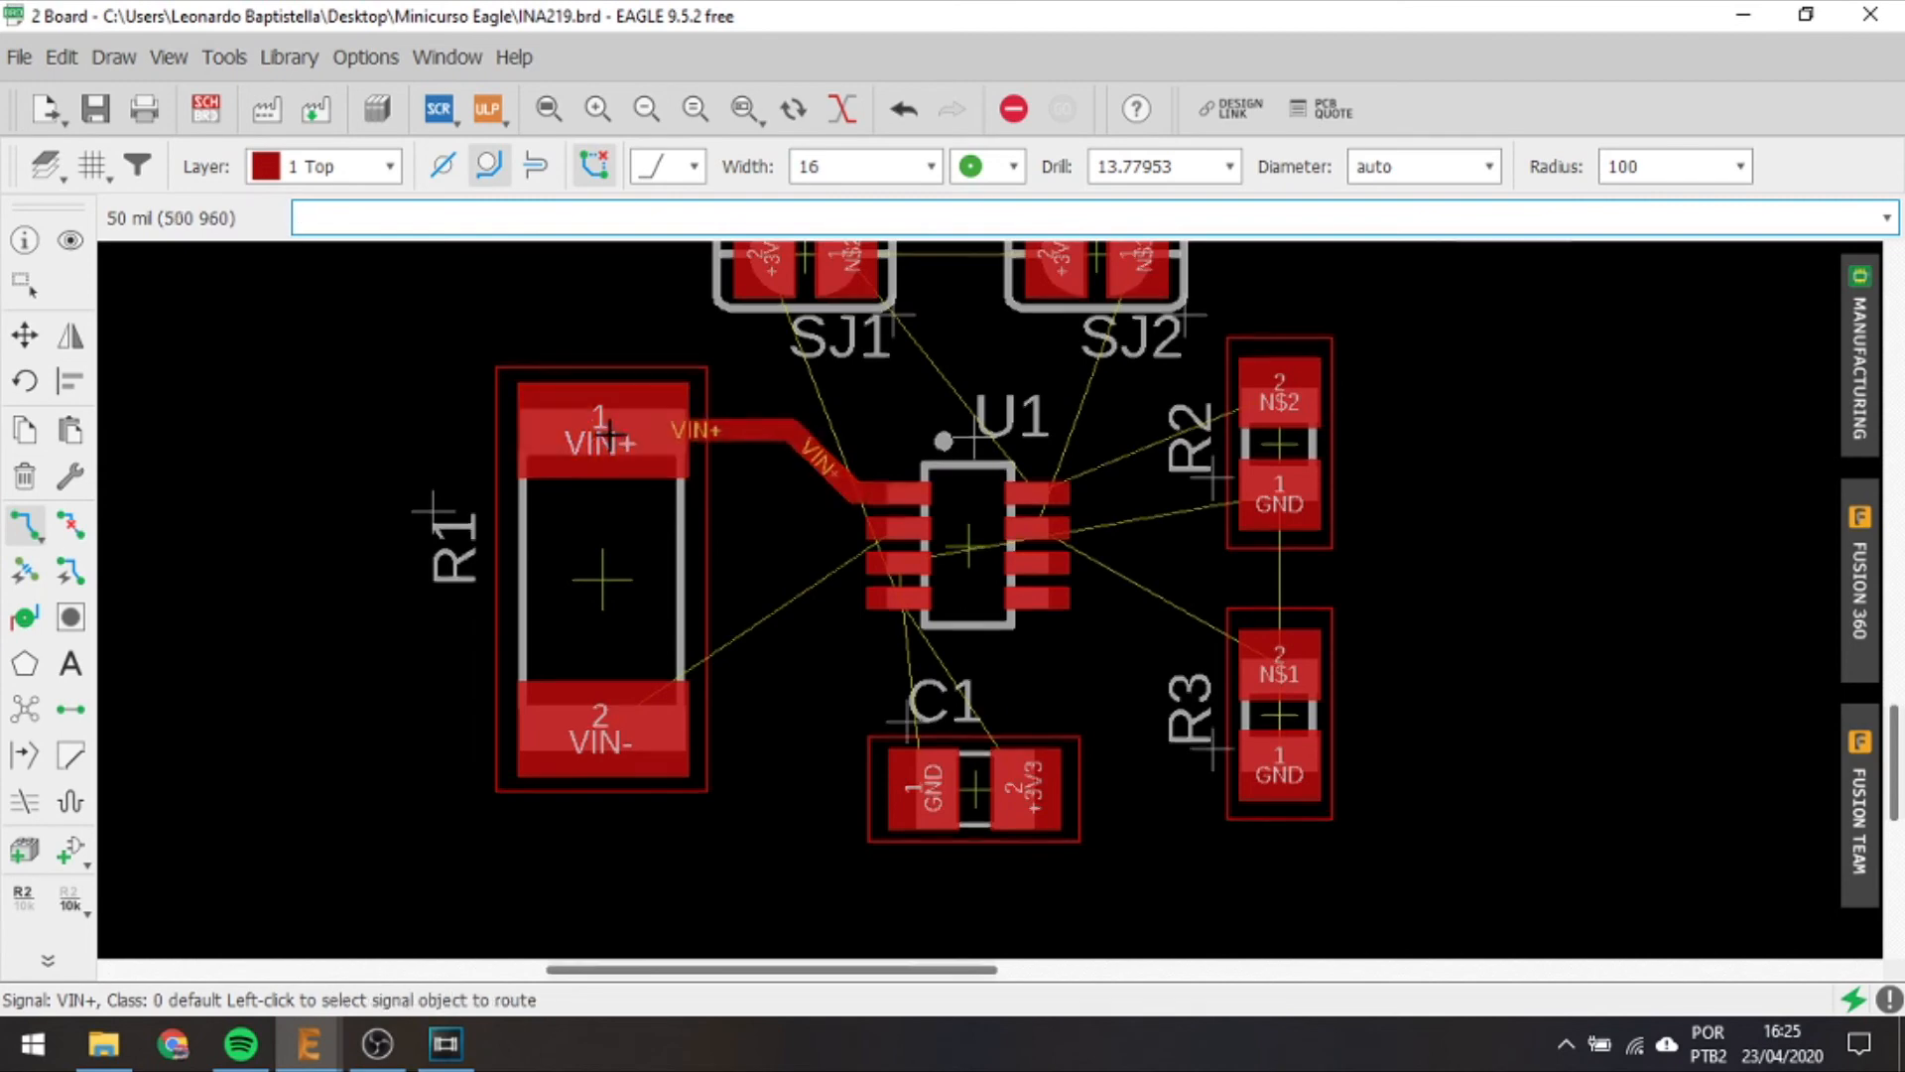
Route a 16 mil VIN- trace on the Top layer from U1's VIN- pad to R1's pad 2.
scroll(752, 631, up, 2)
click(964, 482)
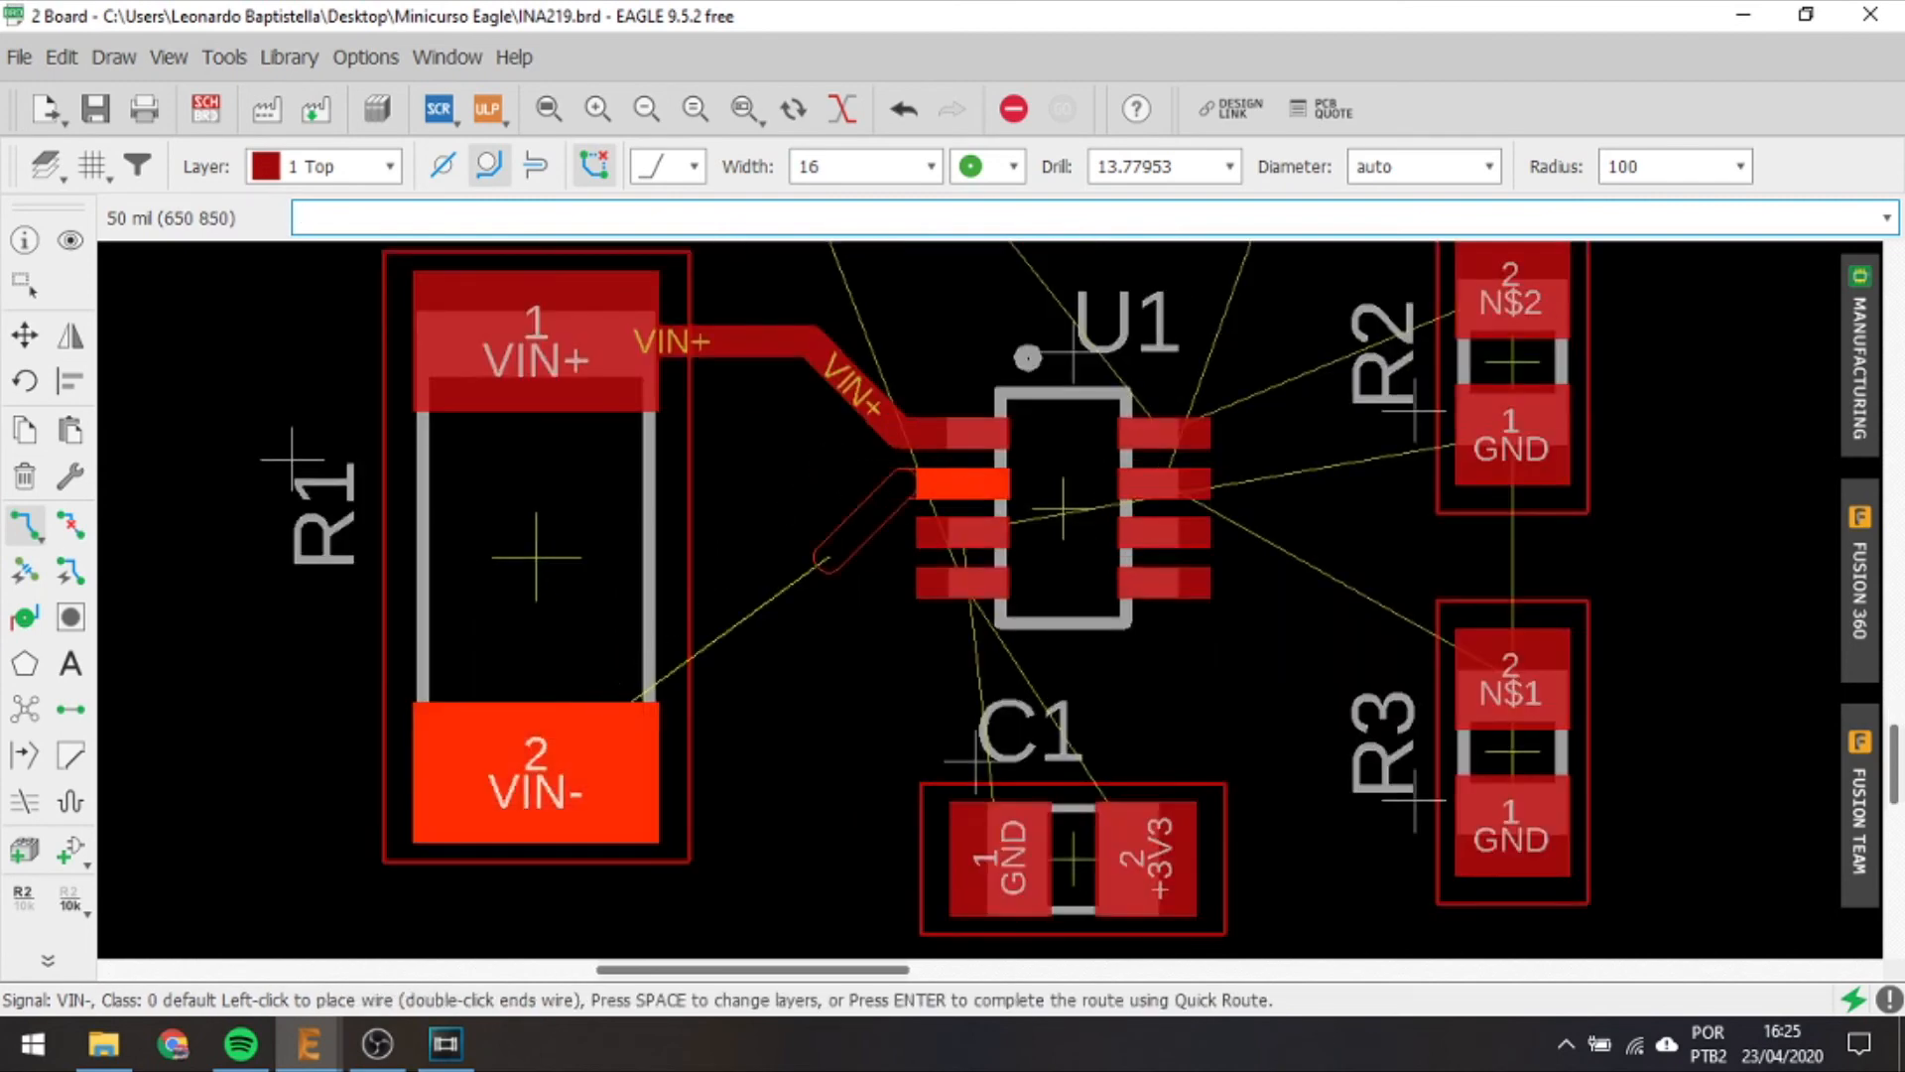
click(824, 559)
click(827, 645)
click(675, 751)
Reshape the VIN- trace so it leaves U1's pad horizontally and runs in one diagonal to R1's pad 2.
click(25, 334)
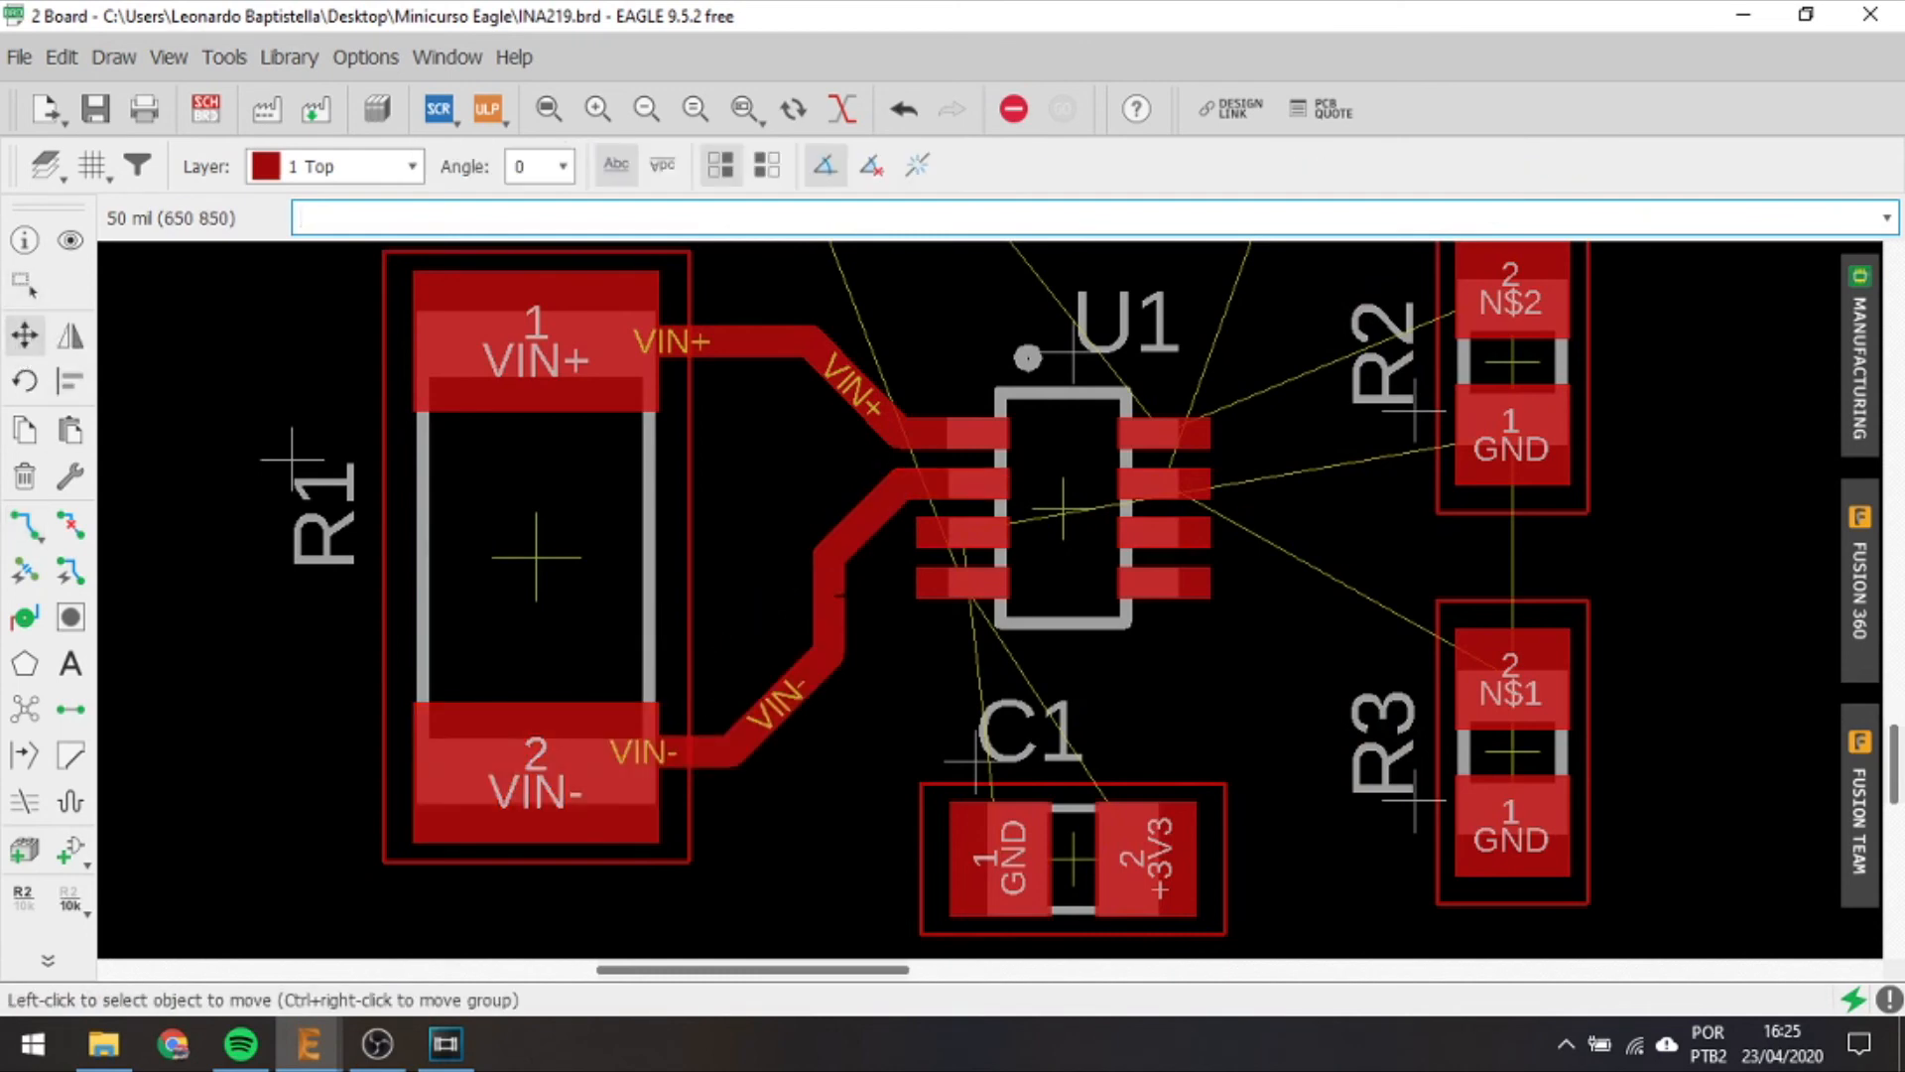
click(832, 595)
click(796, 596)
click(738, 750)
click(836, 554)
click(879, 503)
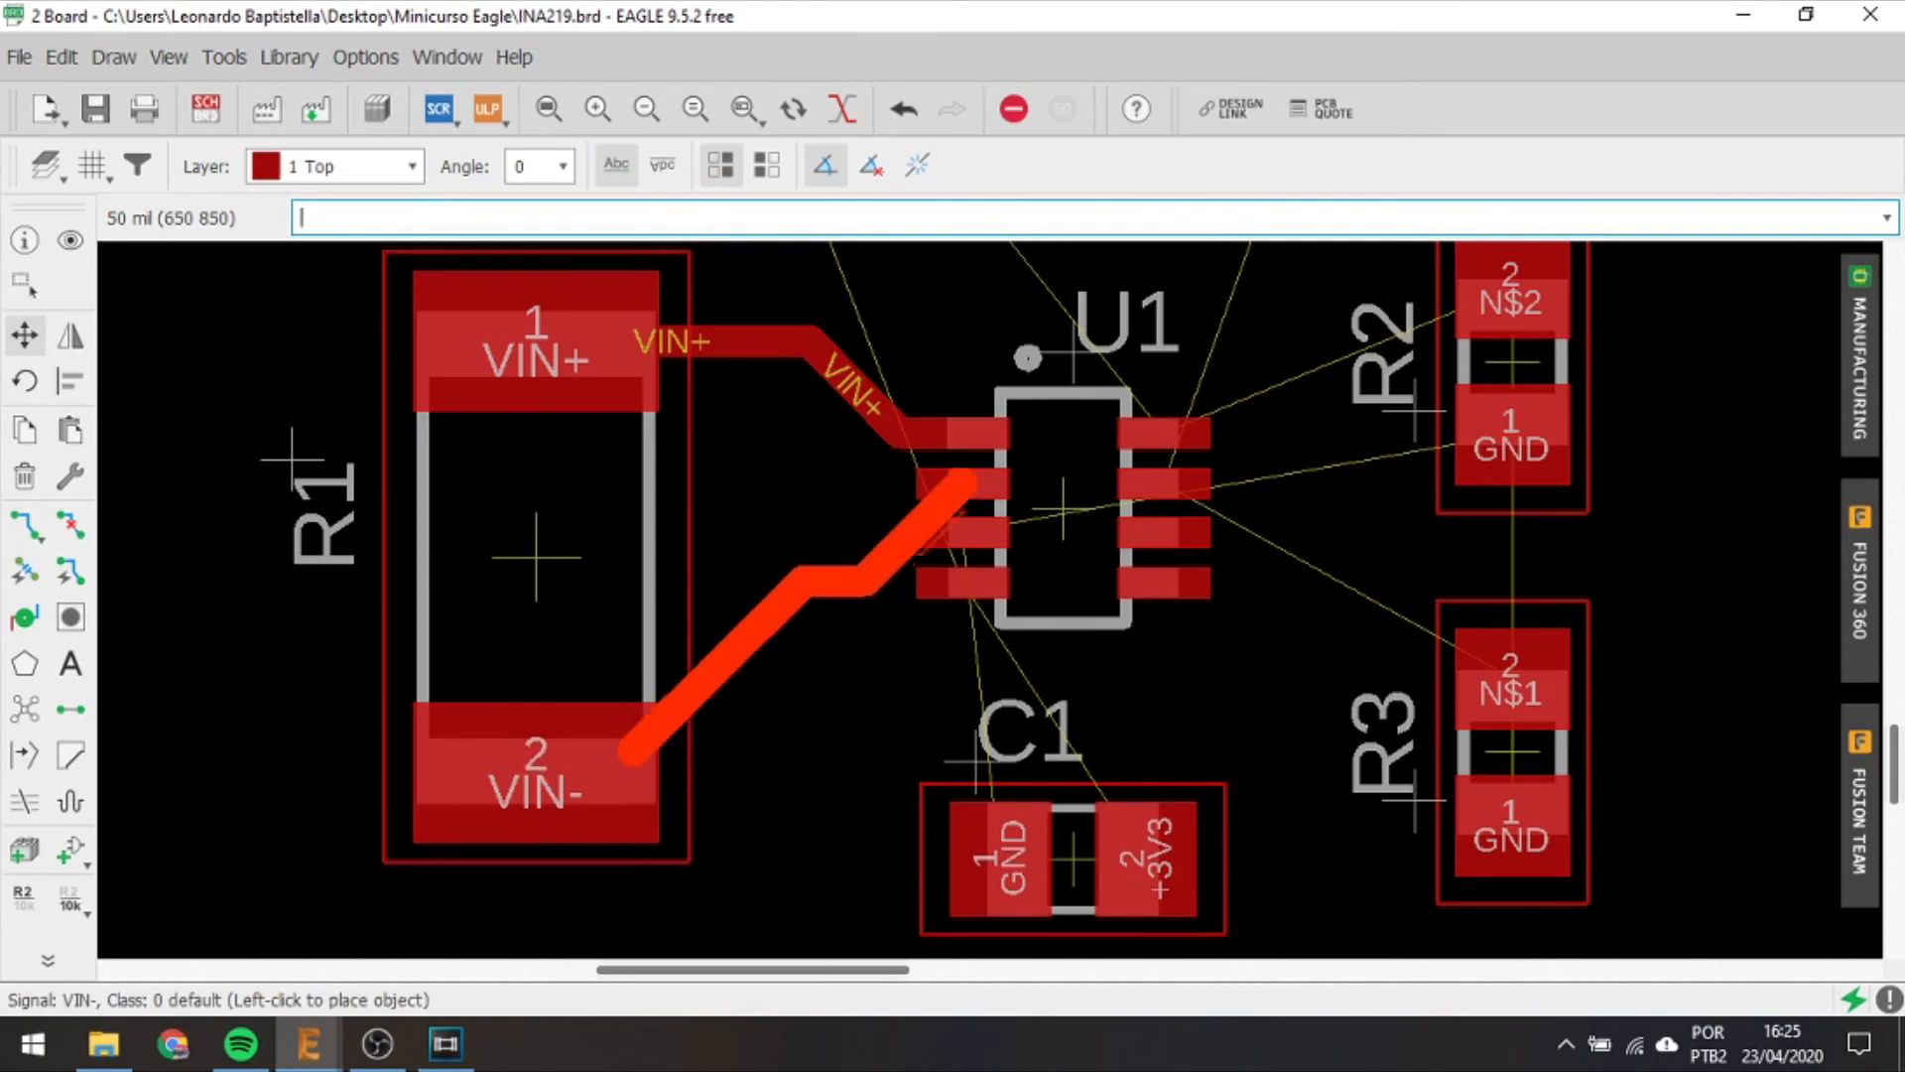
click(829, 483)
click(828, 483)
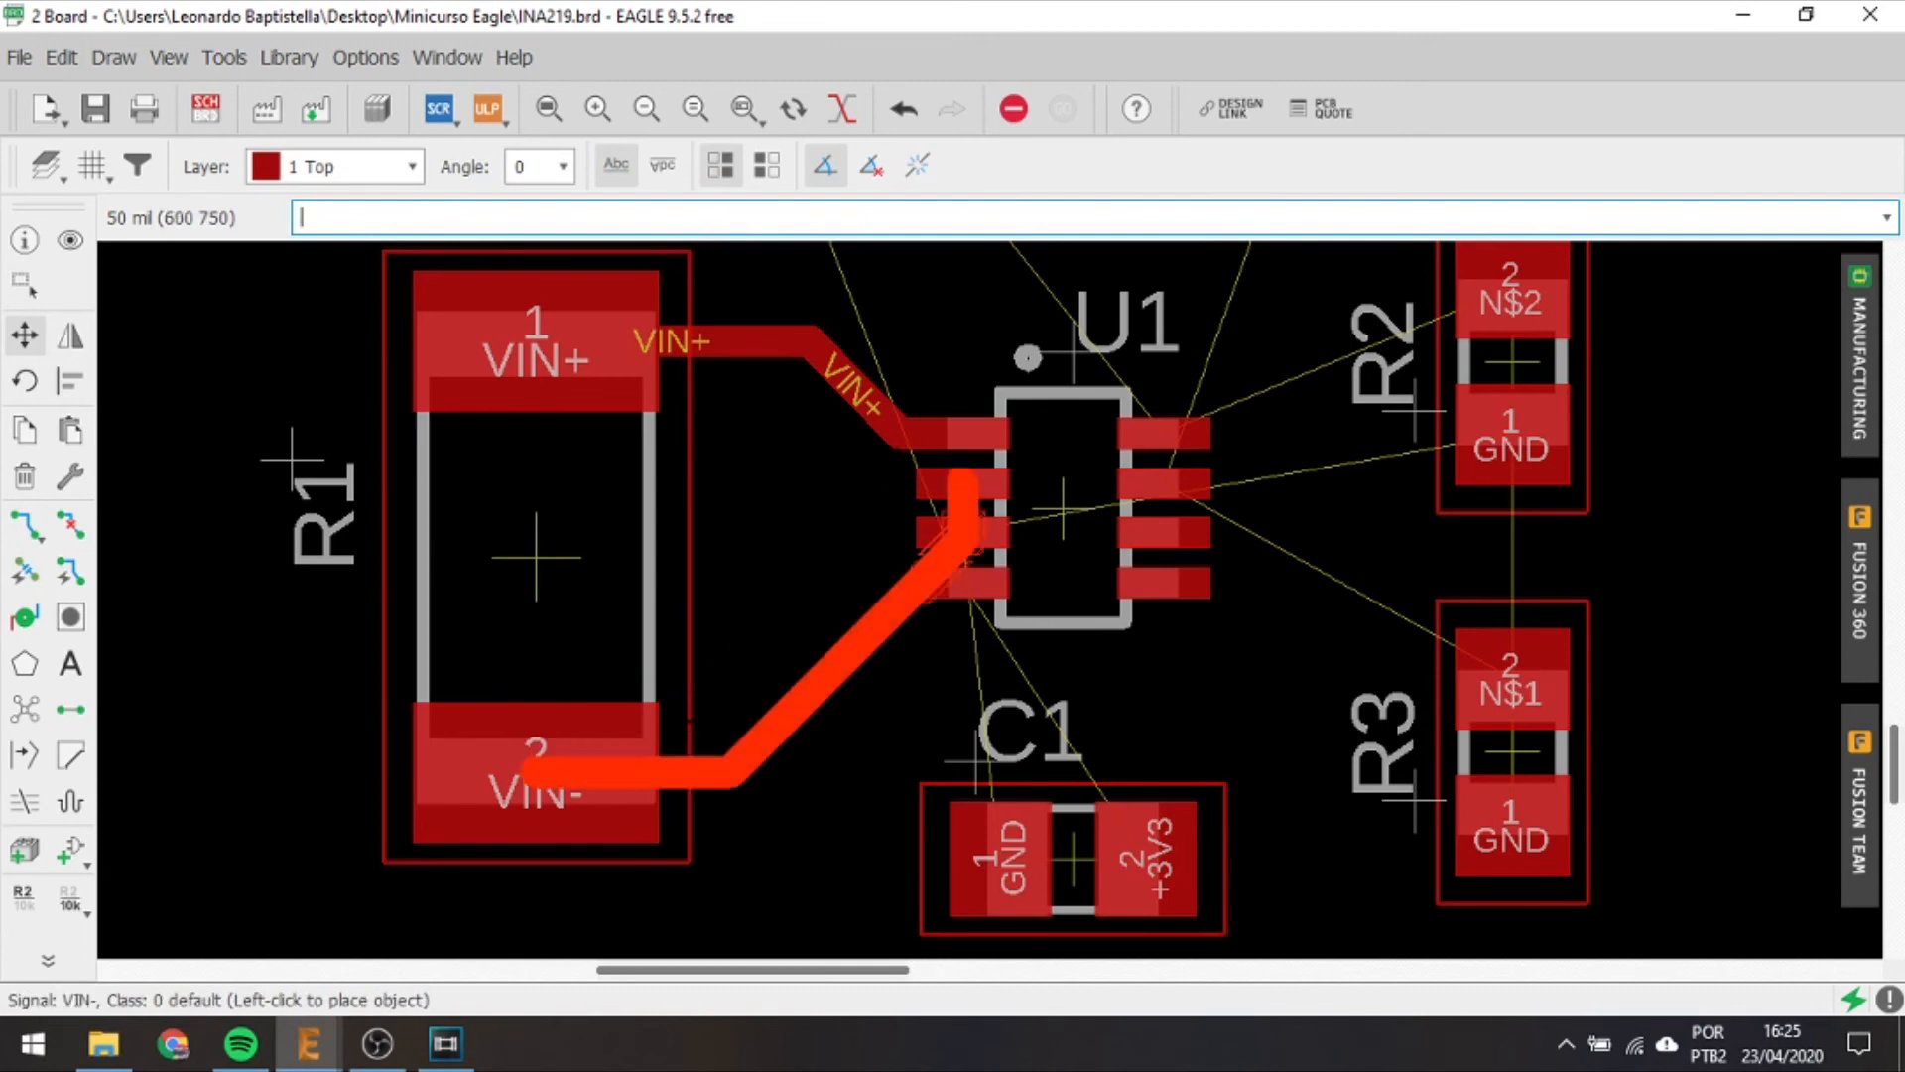
click(828, 483)
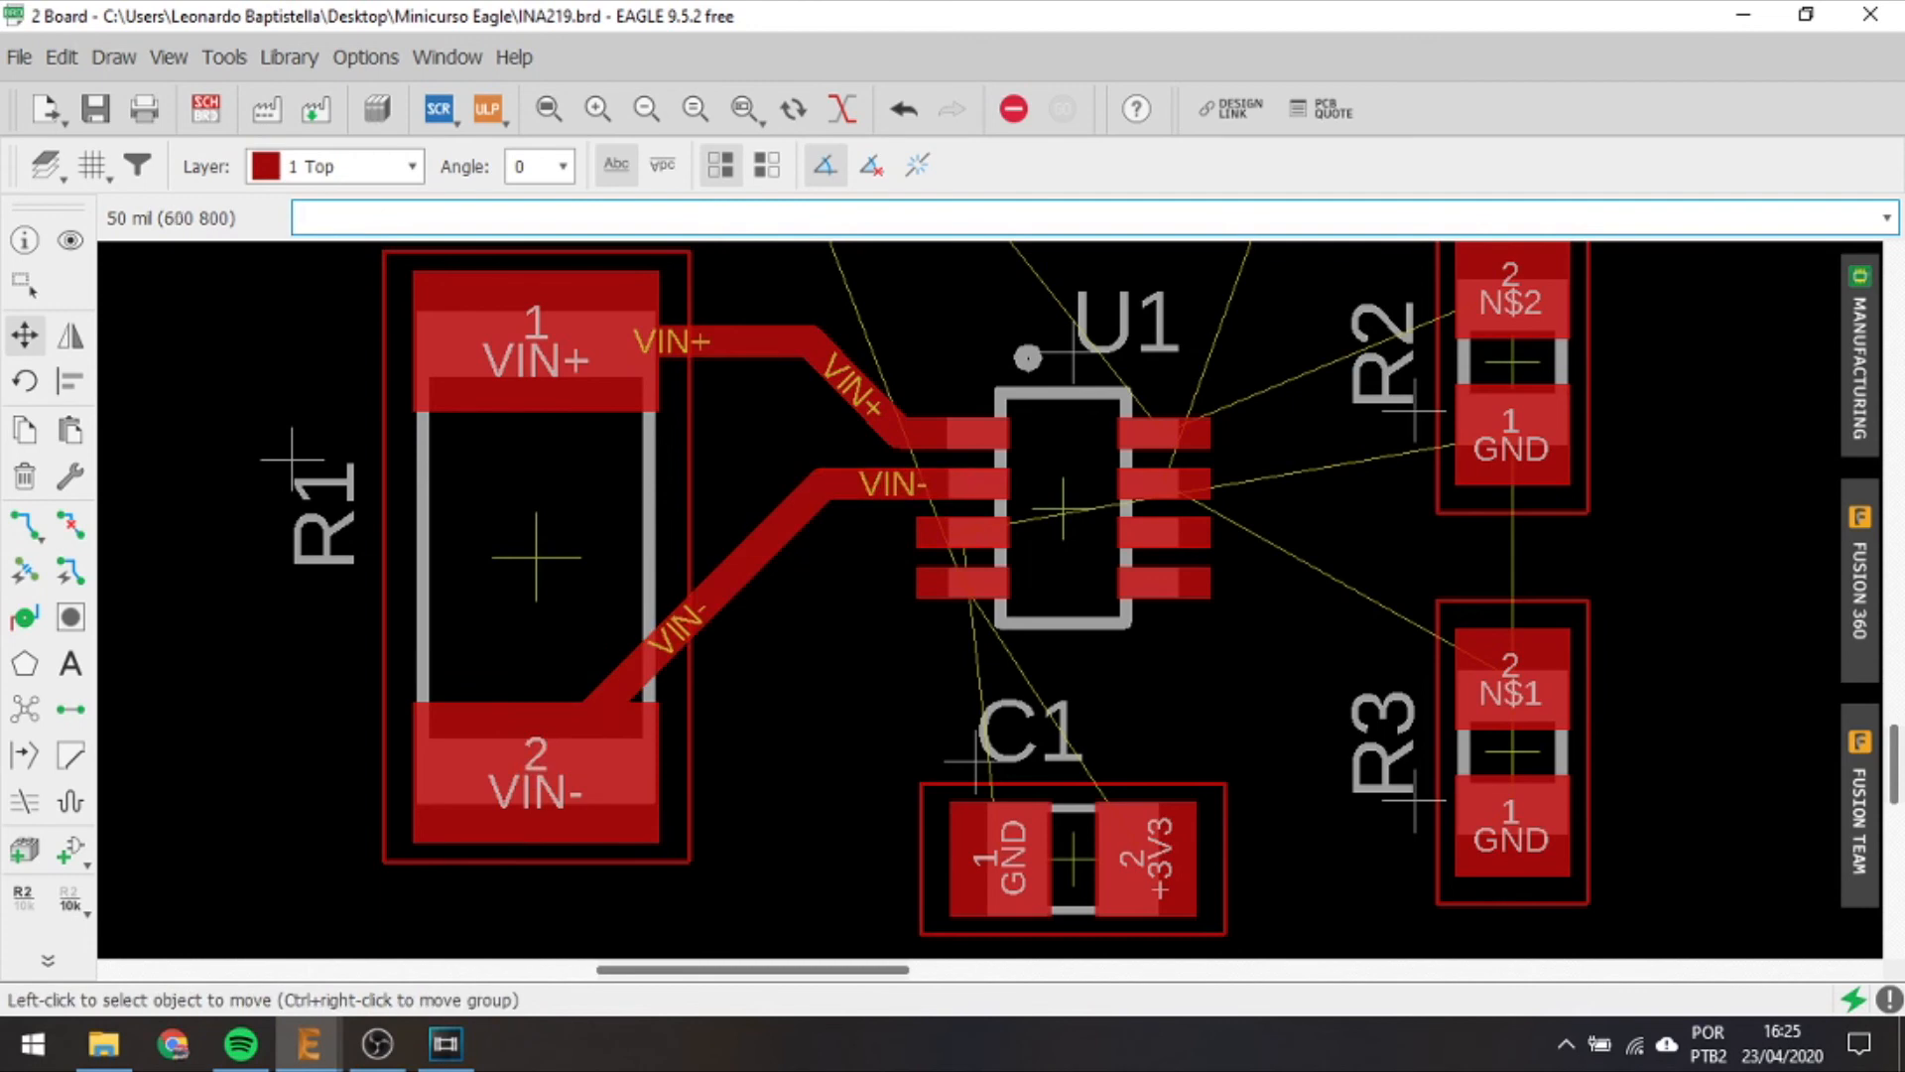
Shift the VIN+ diagonal closer to R1 and move the VIN- bend to line up with it, using the fine alternate grid.
click(861, 392)
click(762, 389)
click(802, 506)
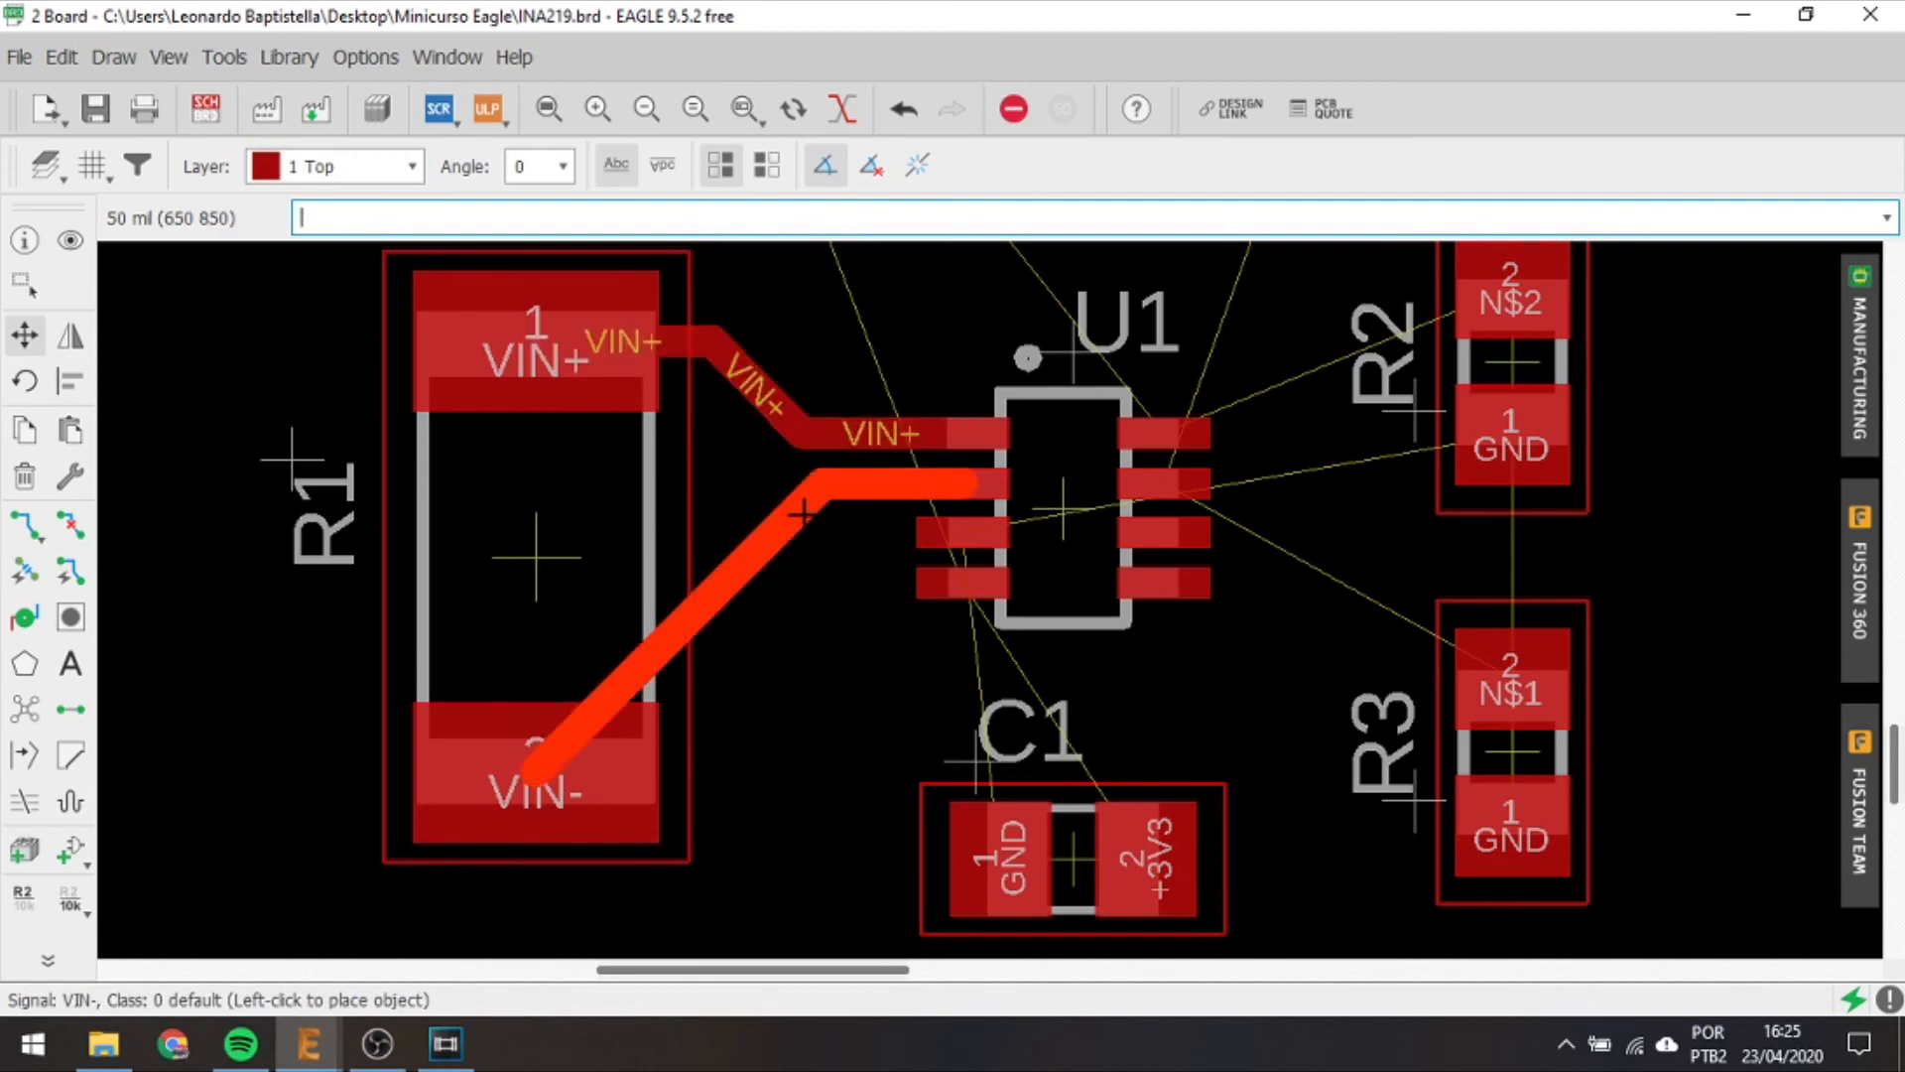
alt+click(779, 518)
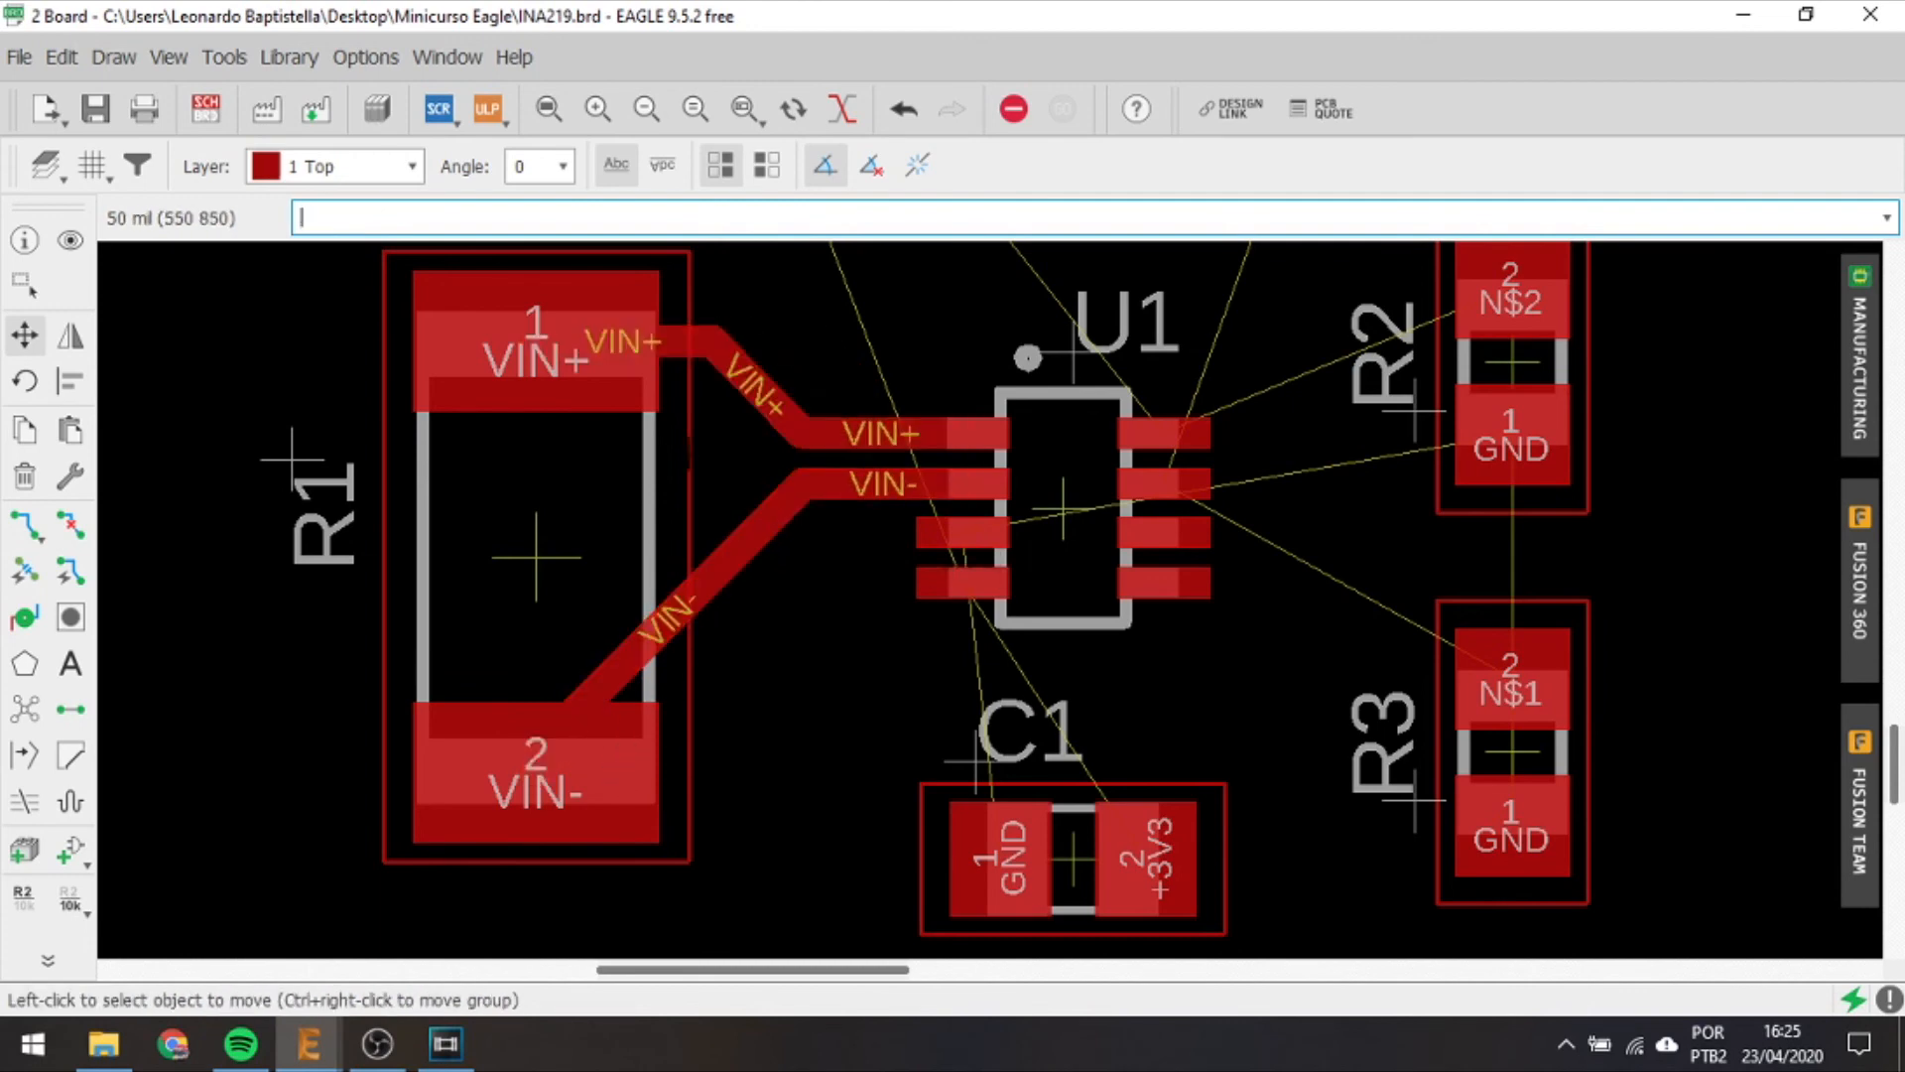
click(712, 347)
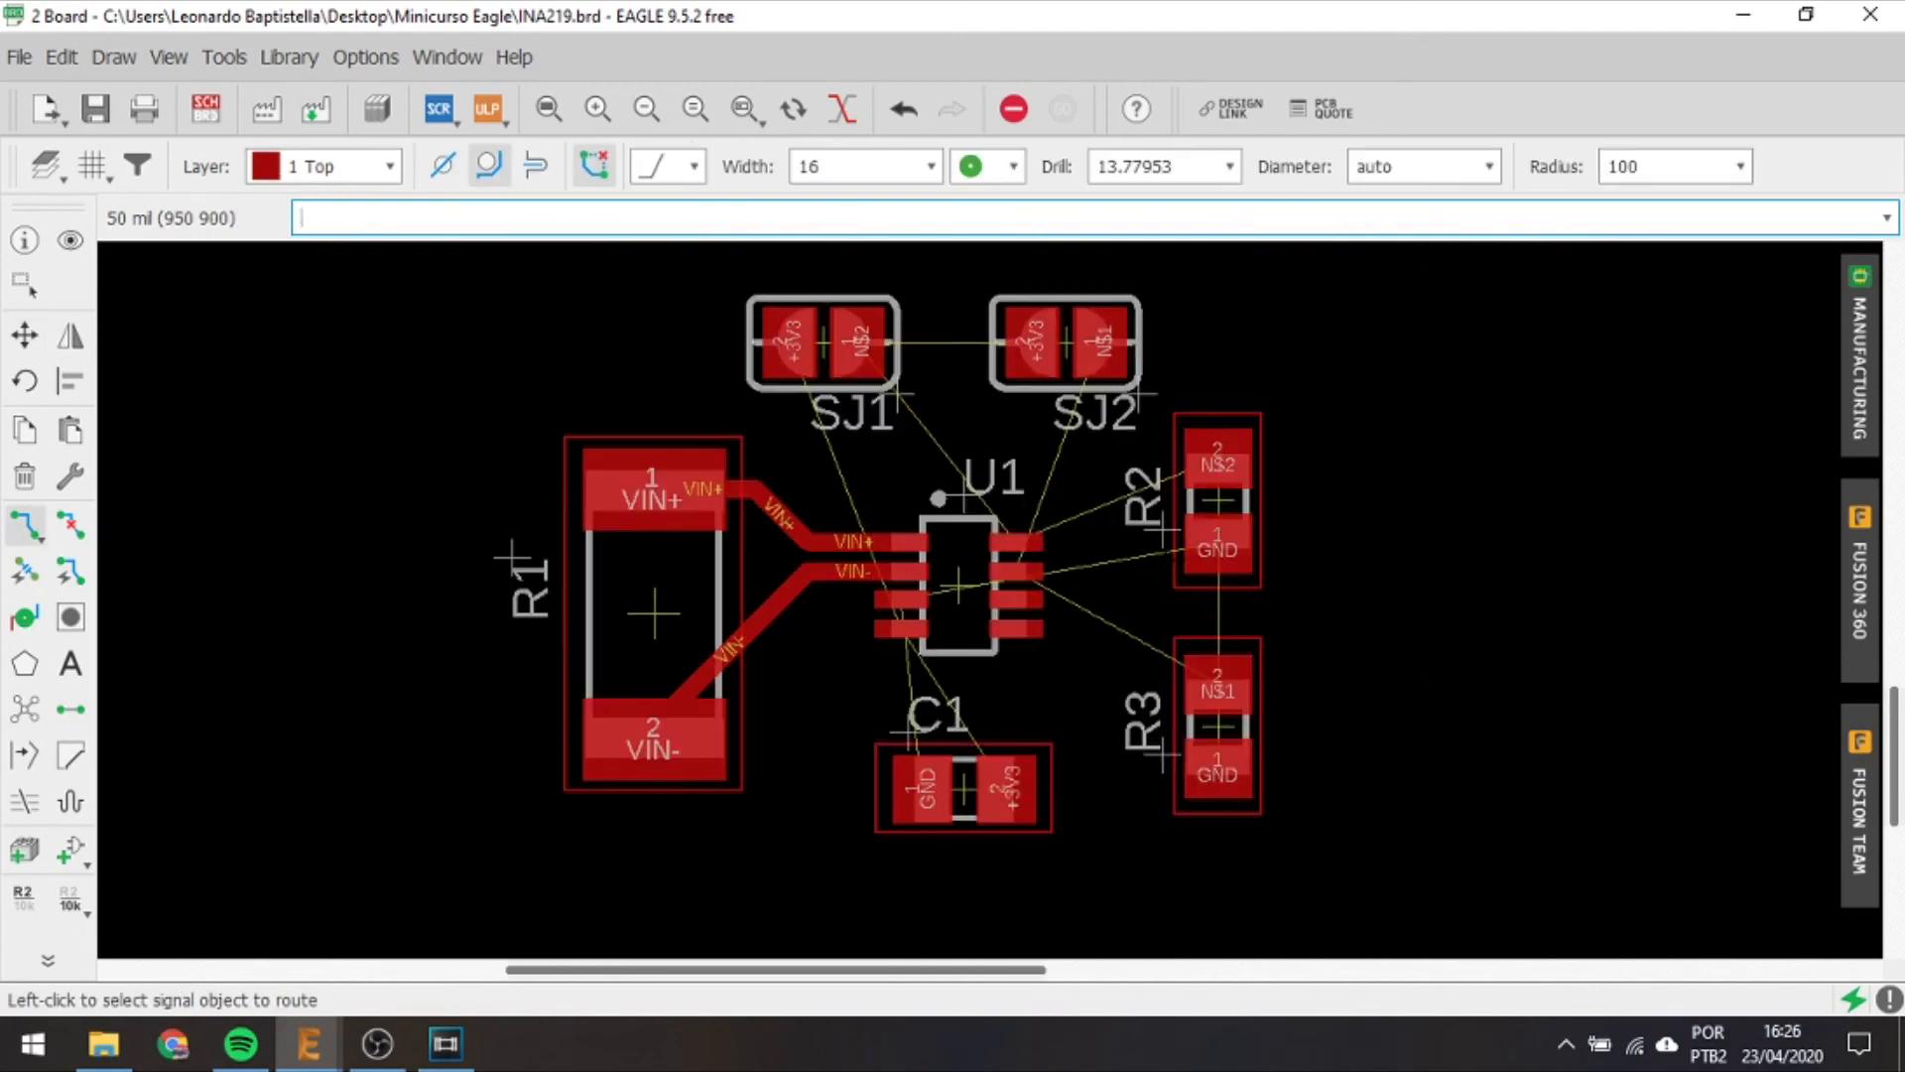
scroll(1165, 576, up, 1)
scroll(1130, 573, up, 2)
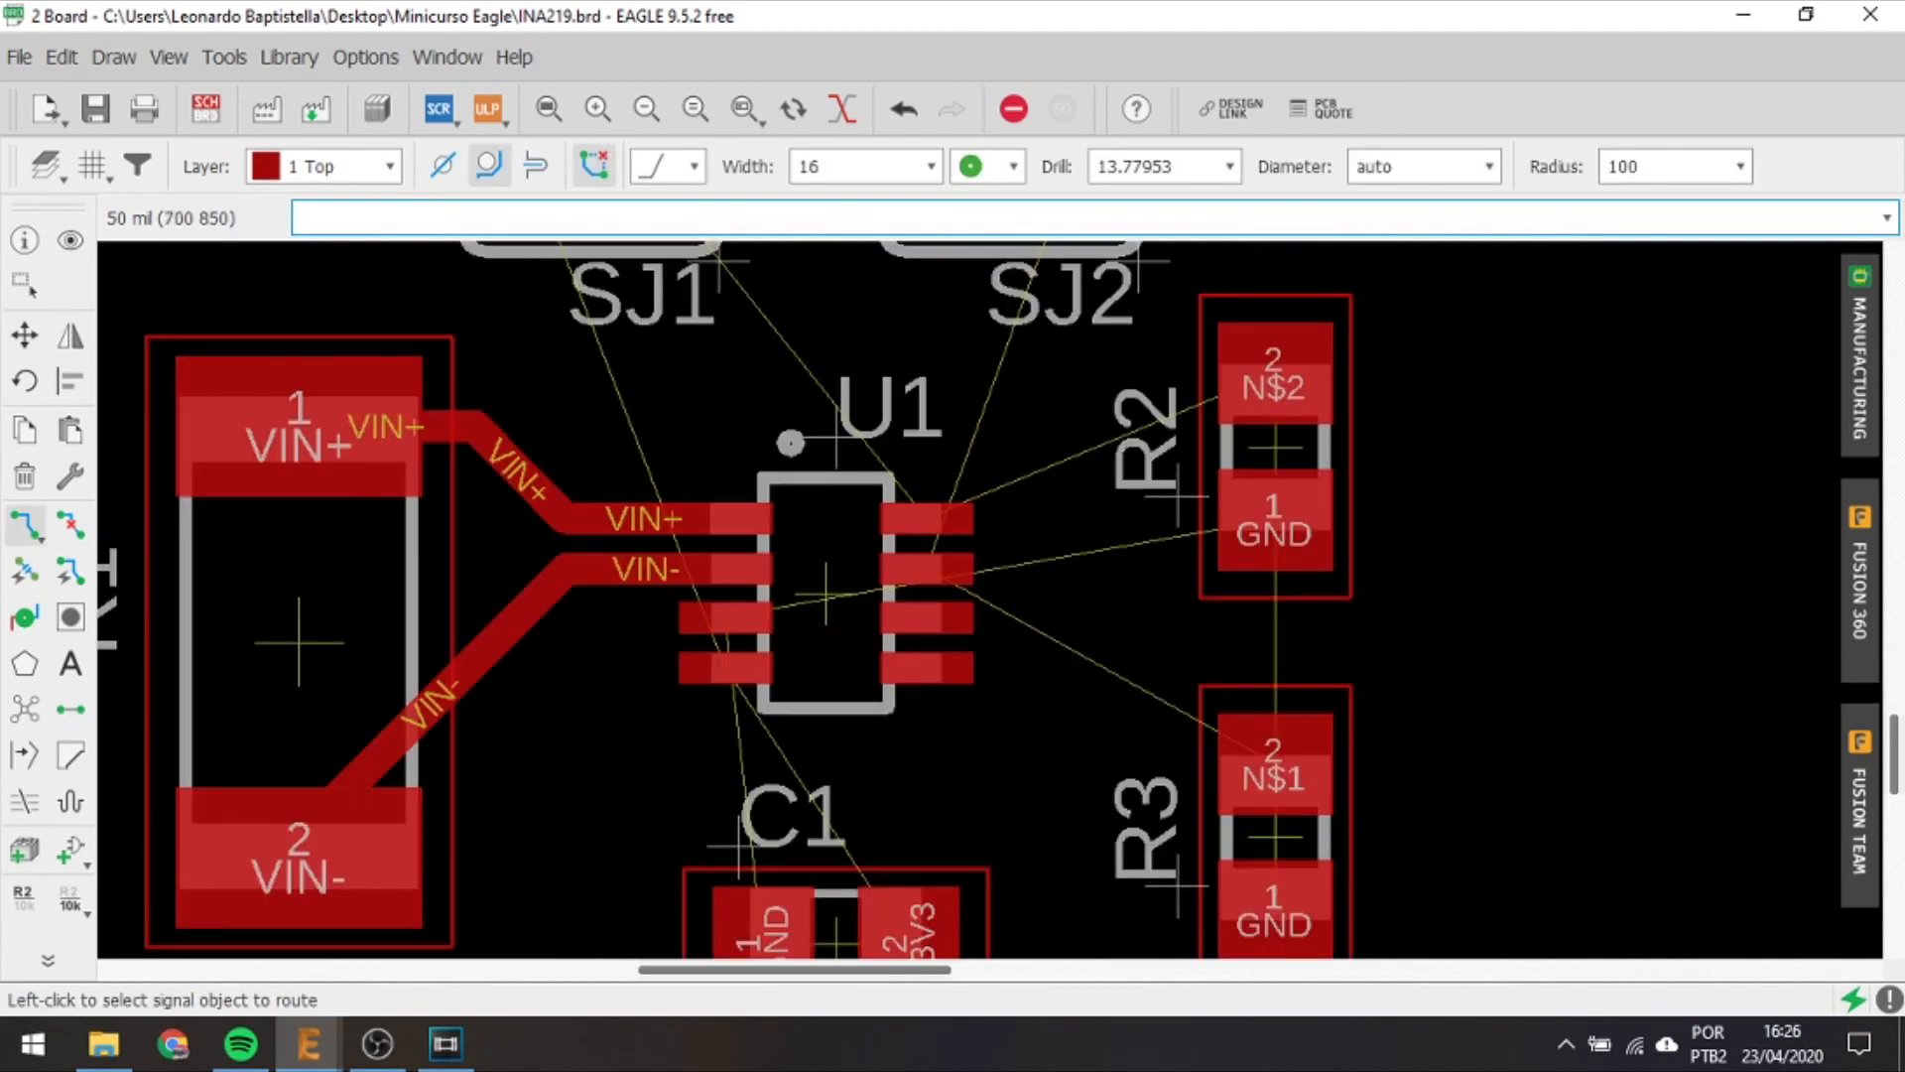
scroll(700, 689, up, 3)
scroll(699, 690, down, 4)
click(22, 533)
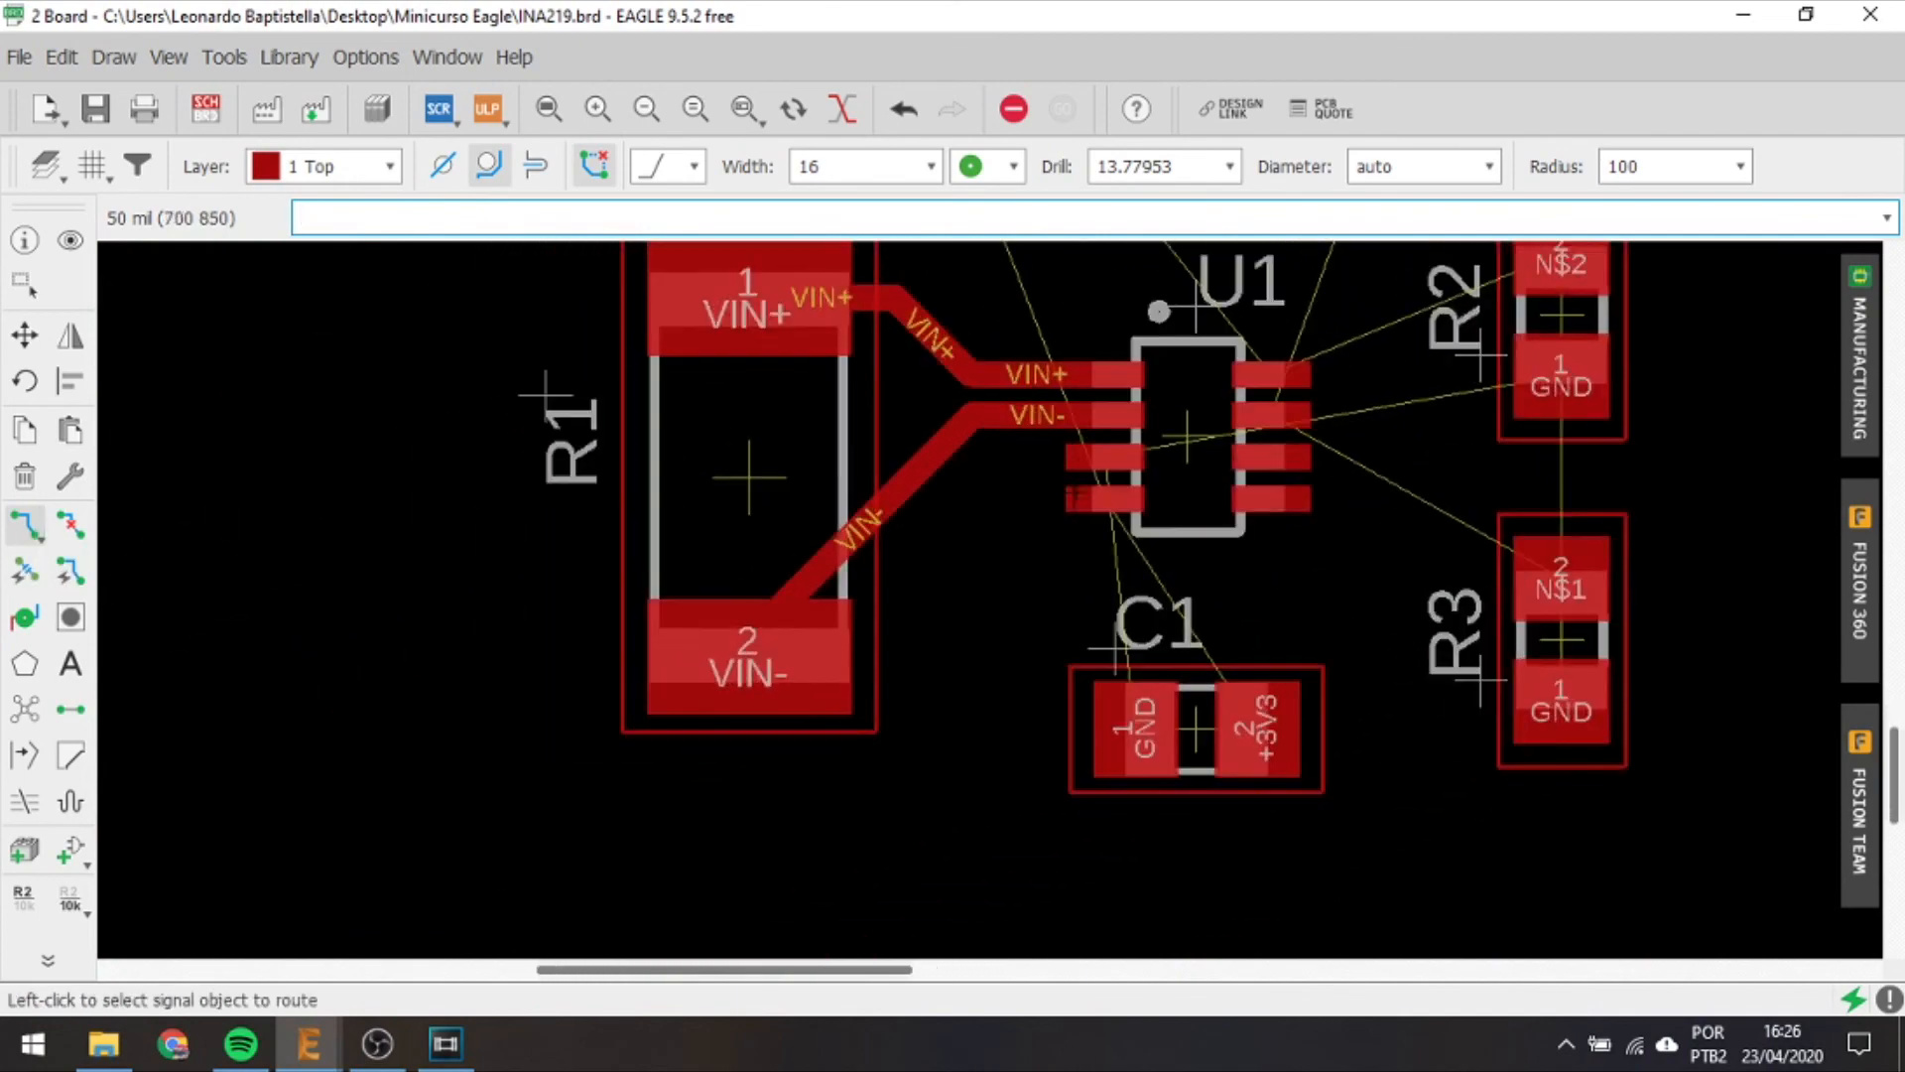
click(1087, 457)
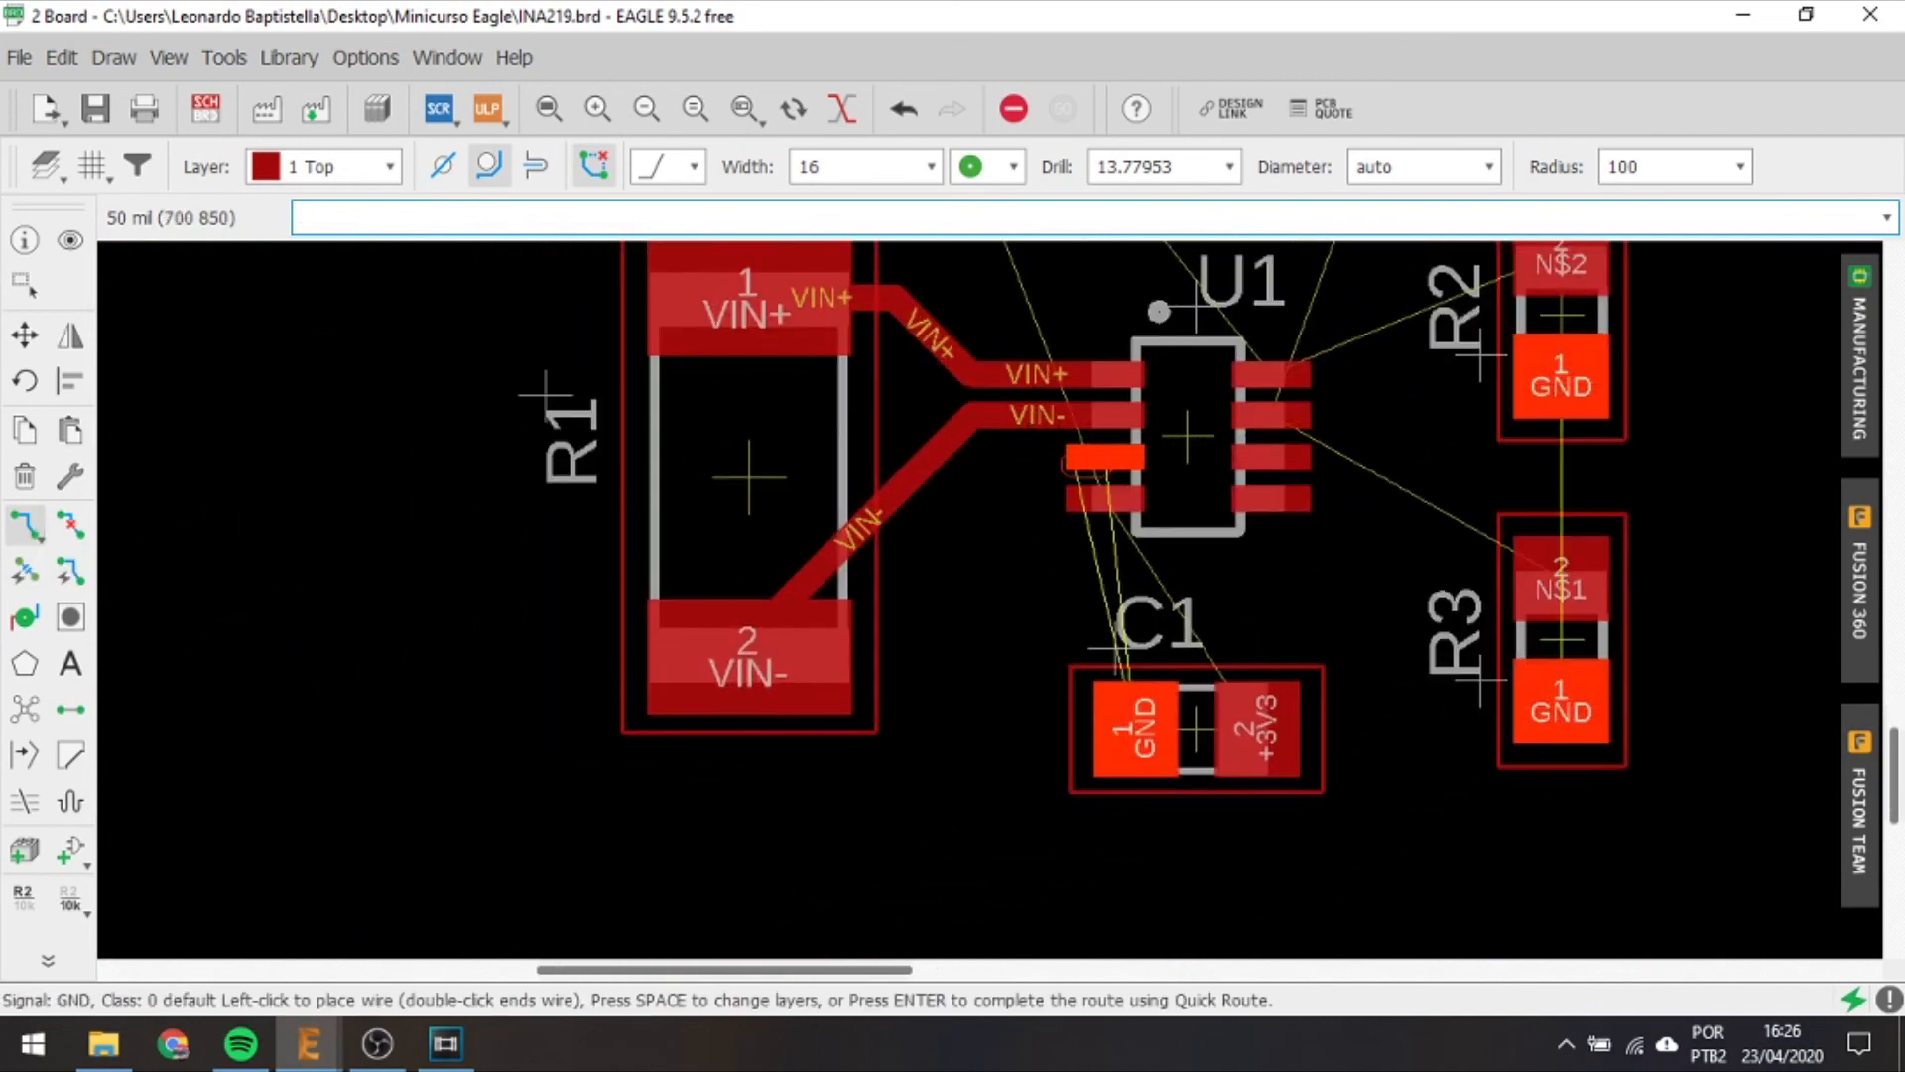
scroll(923, 526, up, 1)
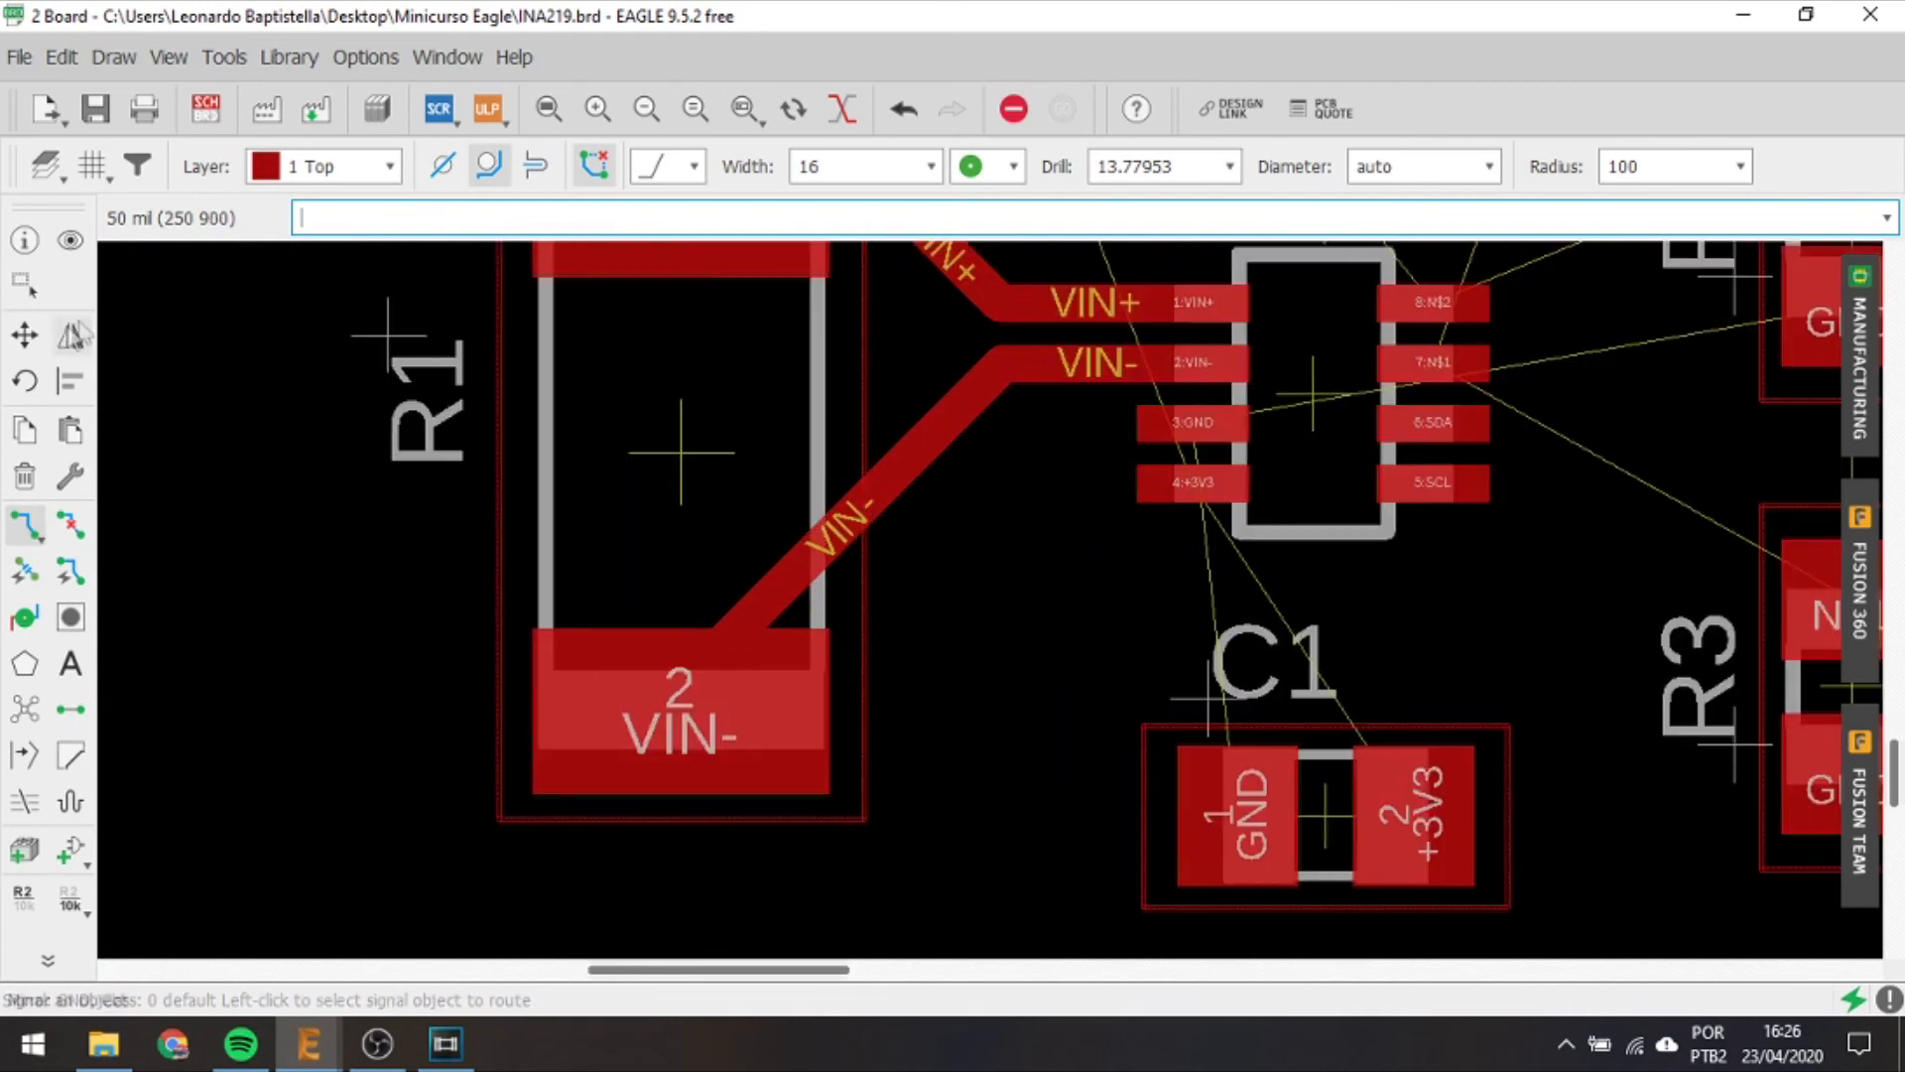
Rotate C1 by 180 degrees so its +3V3 pad faces R1's side and its GND pad faces R3's side.
click(25, 380)
click(1326, 815)
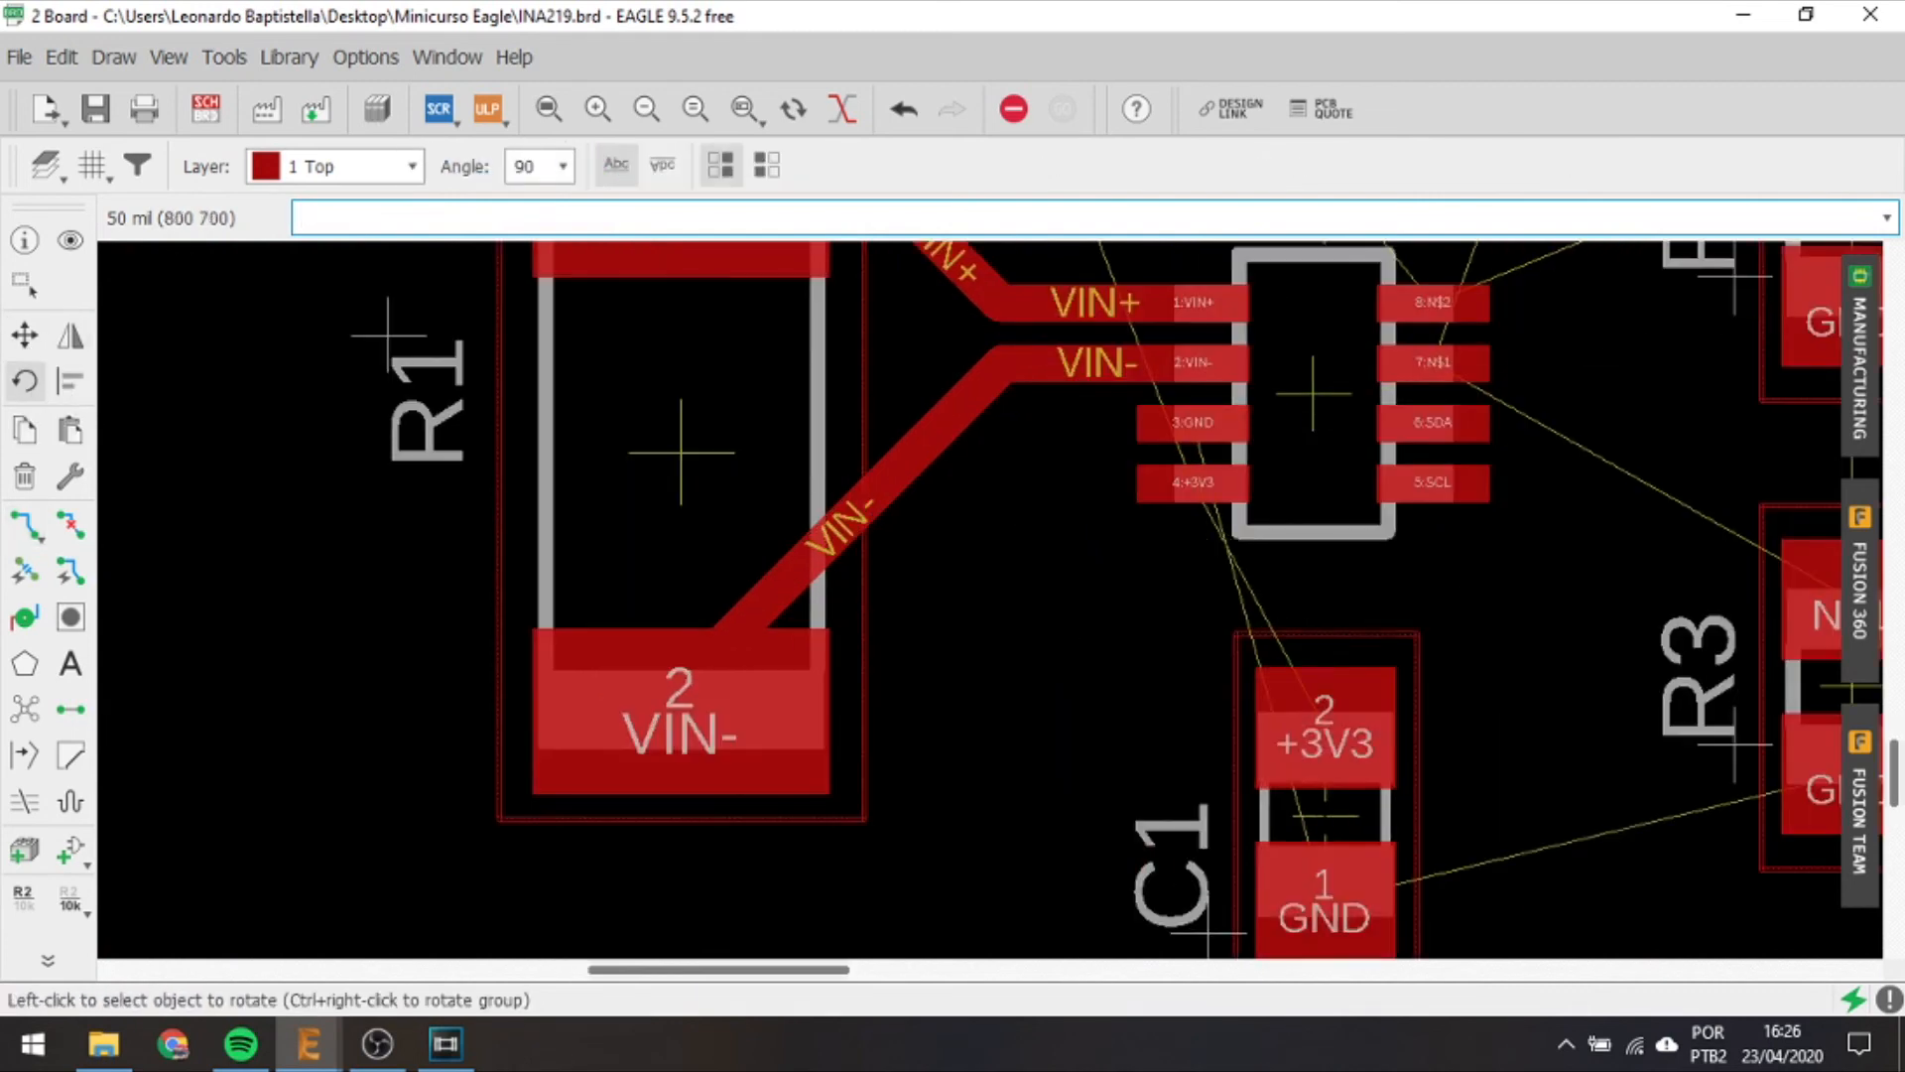
click(1326, 816)
click(24, 334)
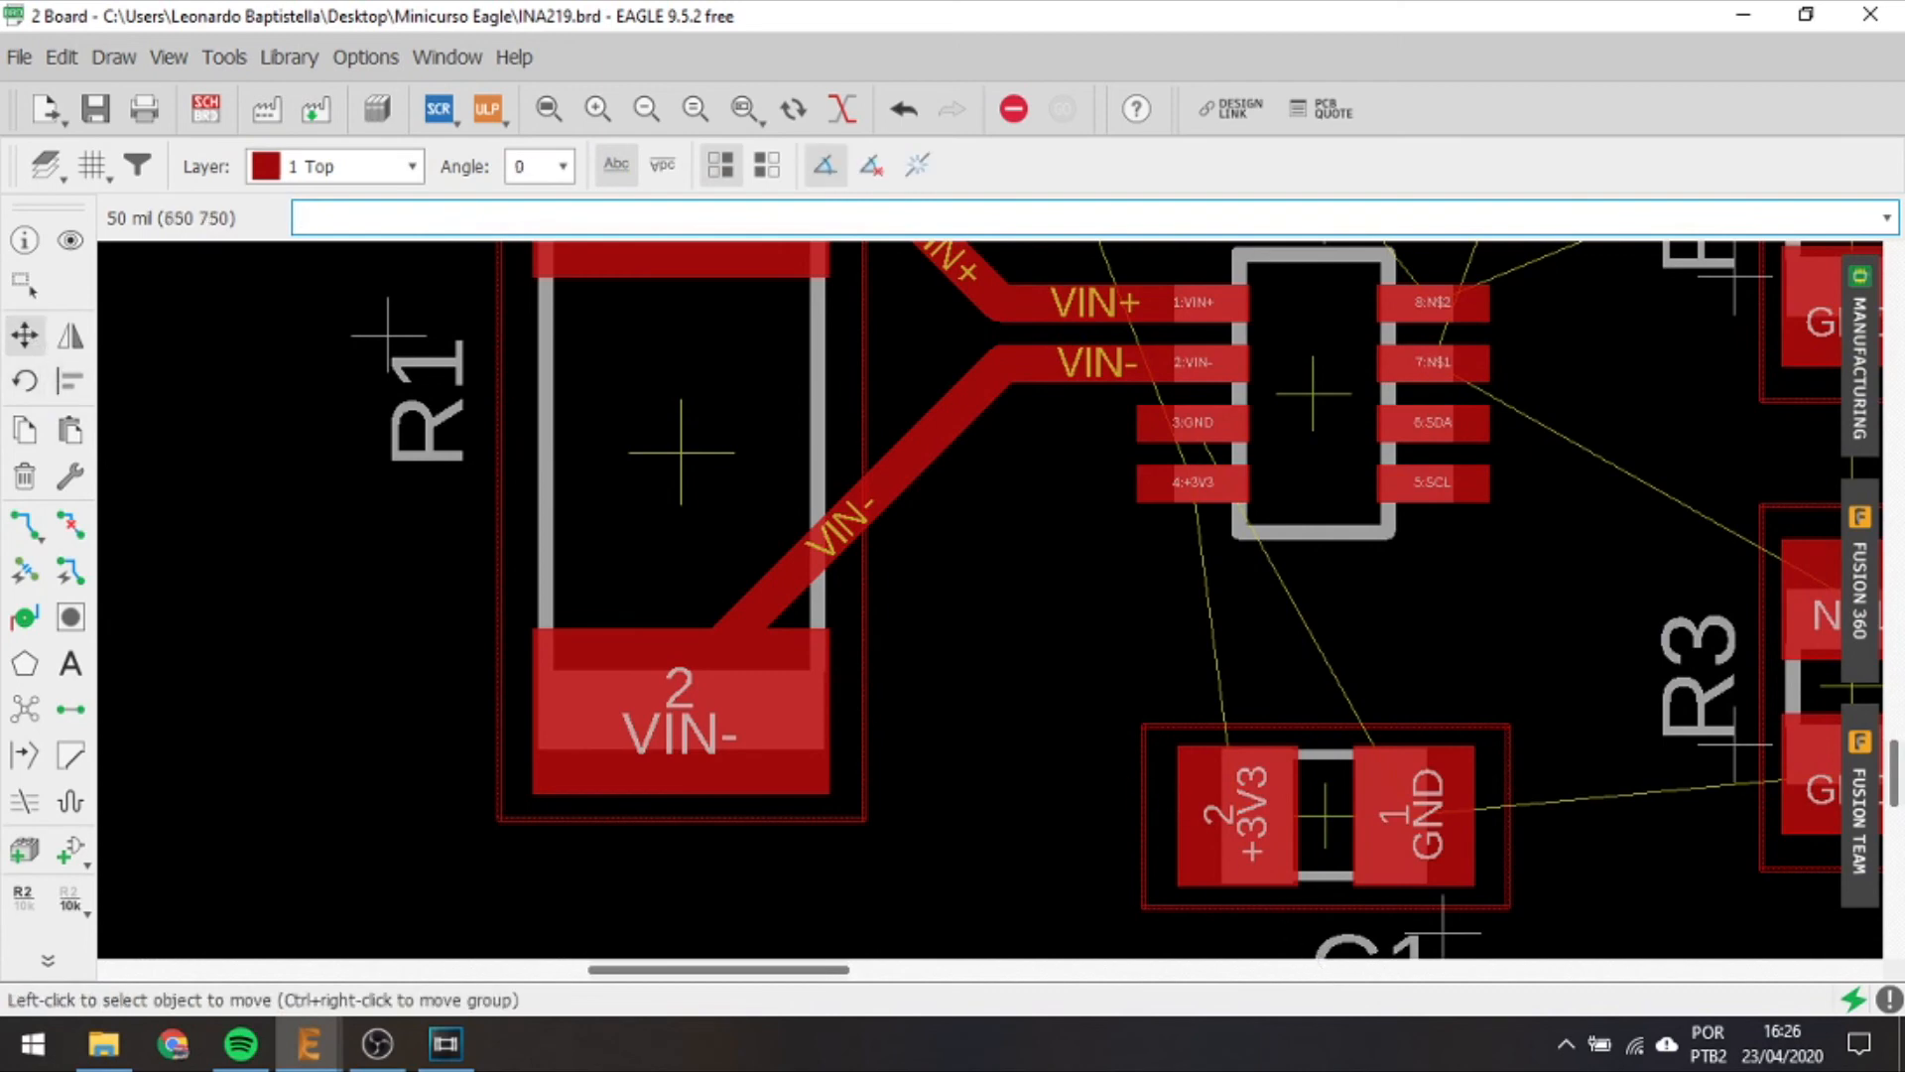
Route a 16 mil +3V3 trace between C1's pad 2 and U1's +3V3 pad.
click(25, 526)
click(1190, 787)
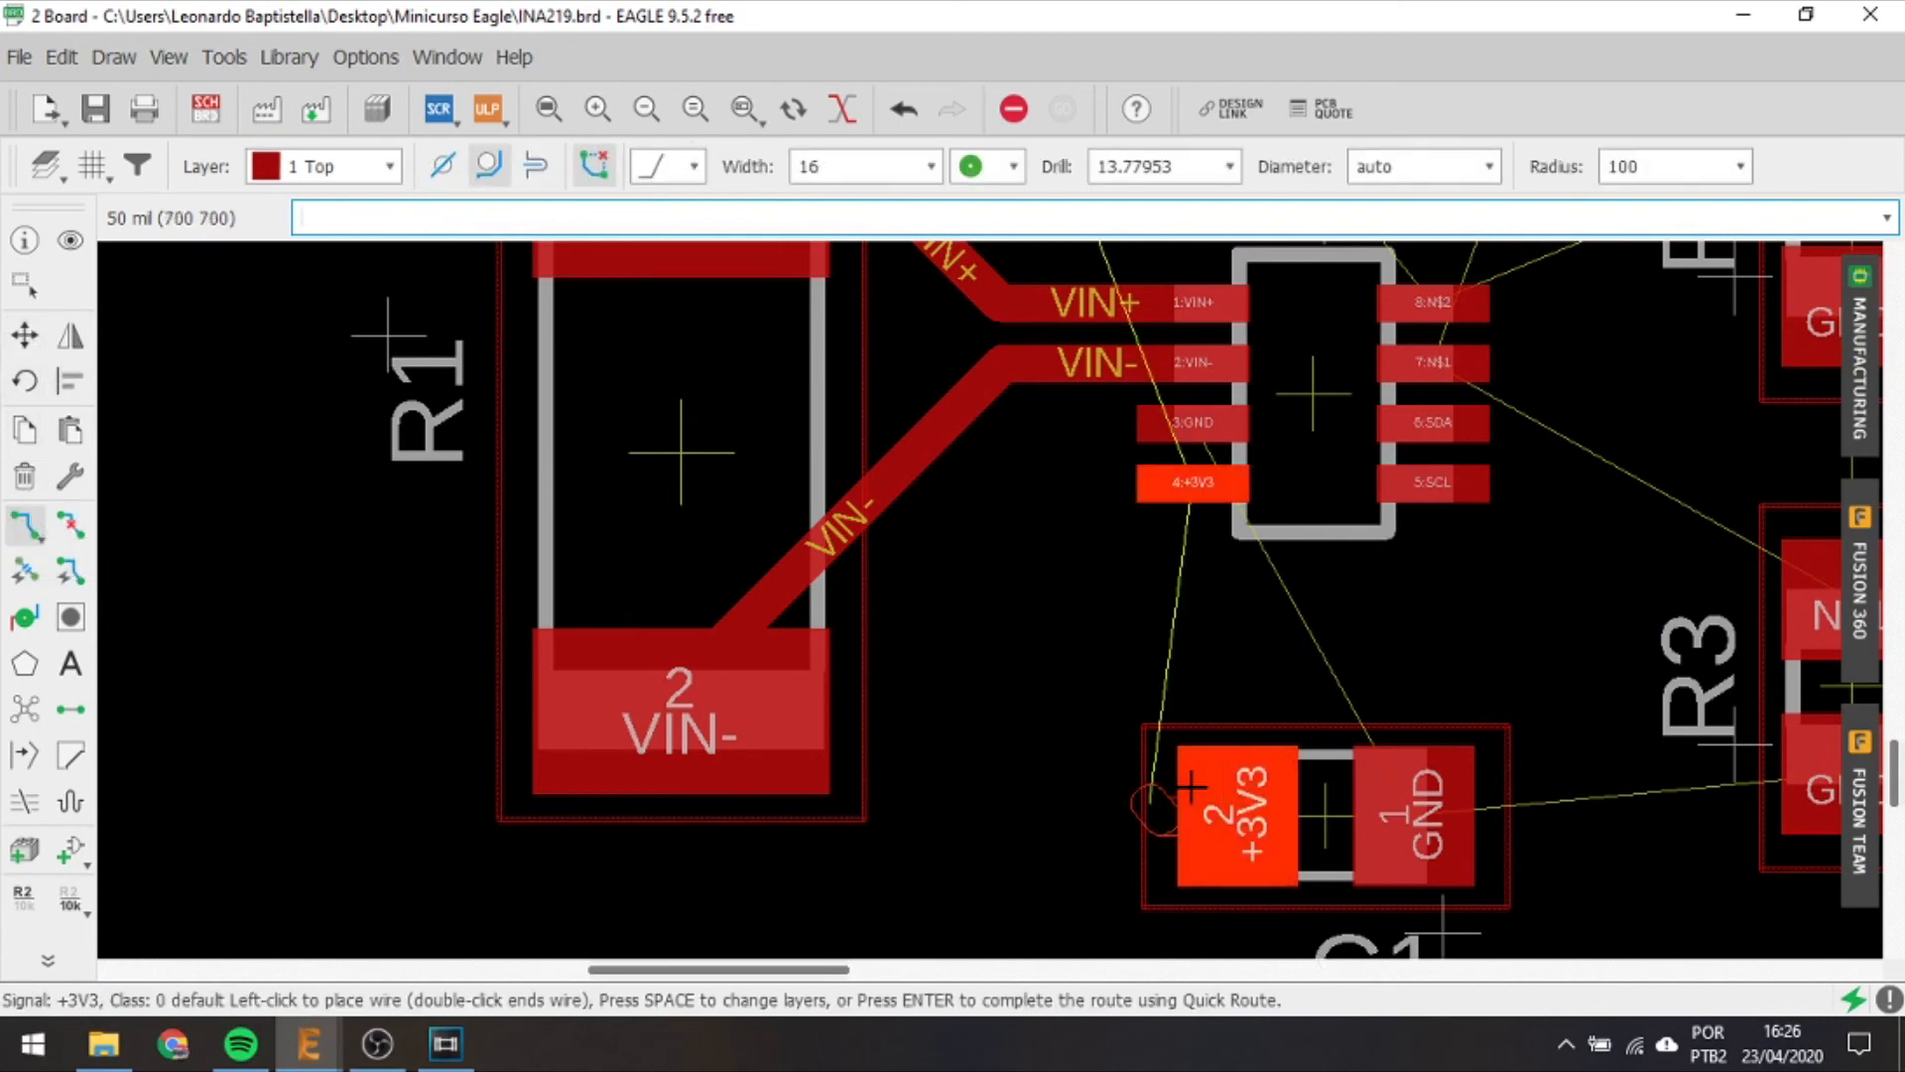
click(915, 685)
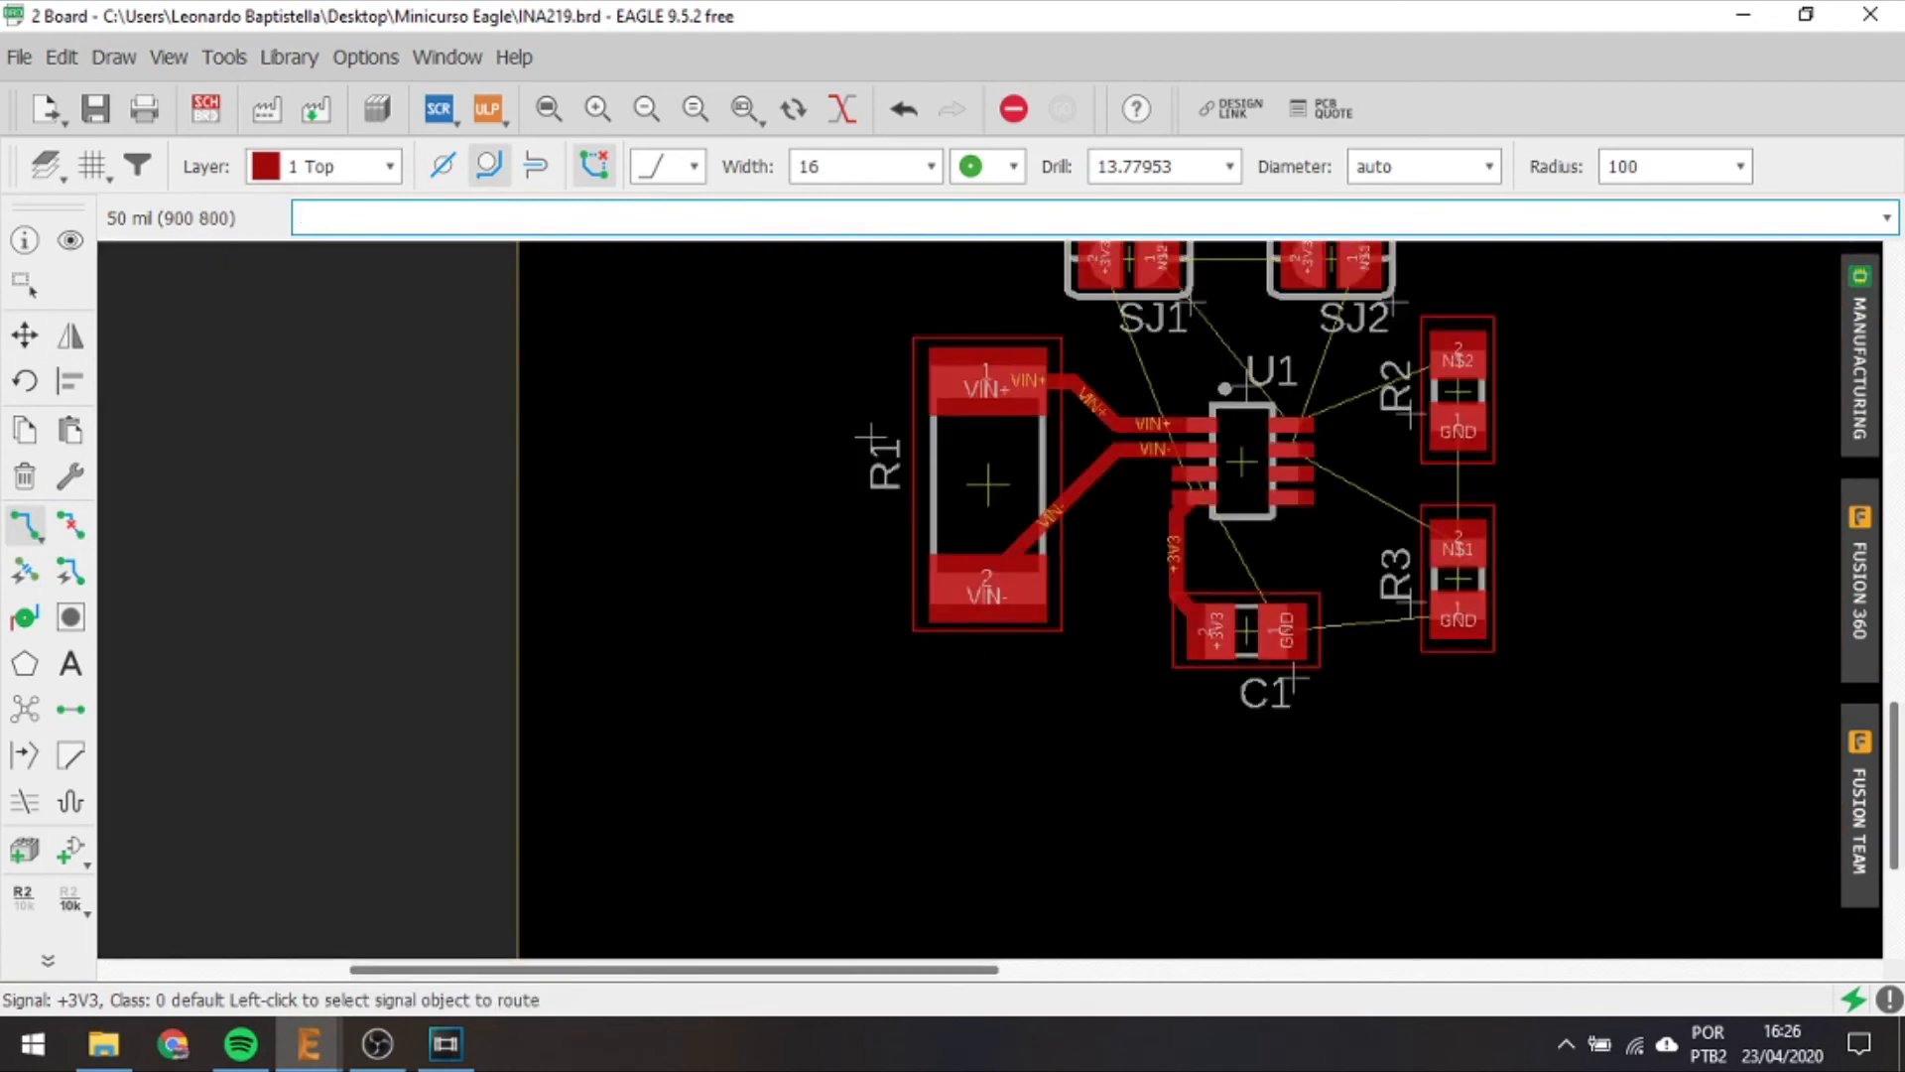
Route a 16 mil GND trace from U1's pad 3 around the +3V3 trace and below C1 to C1's GND pad.
middle_drag(993, 595, 883, 586)
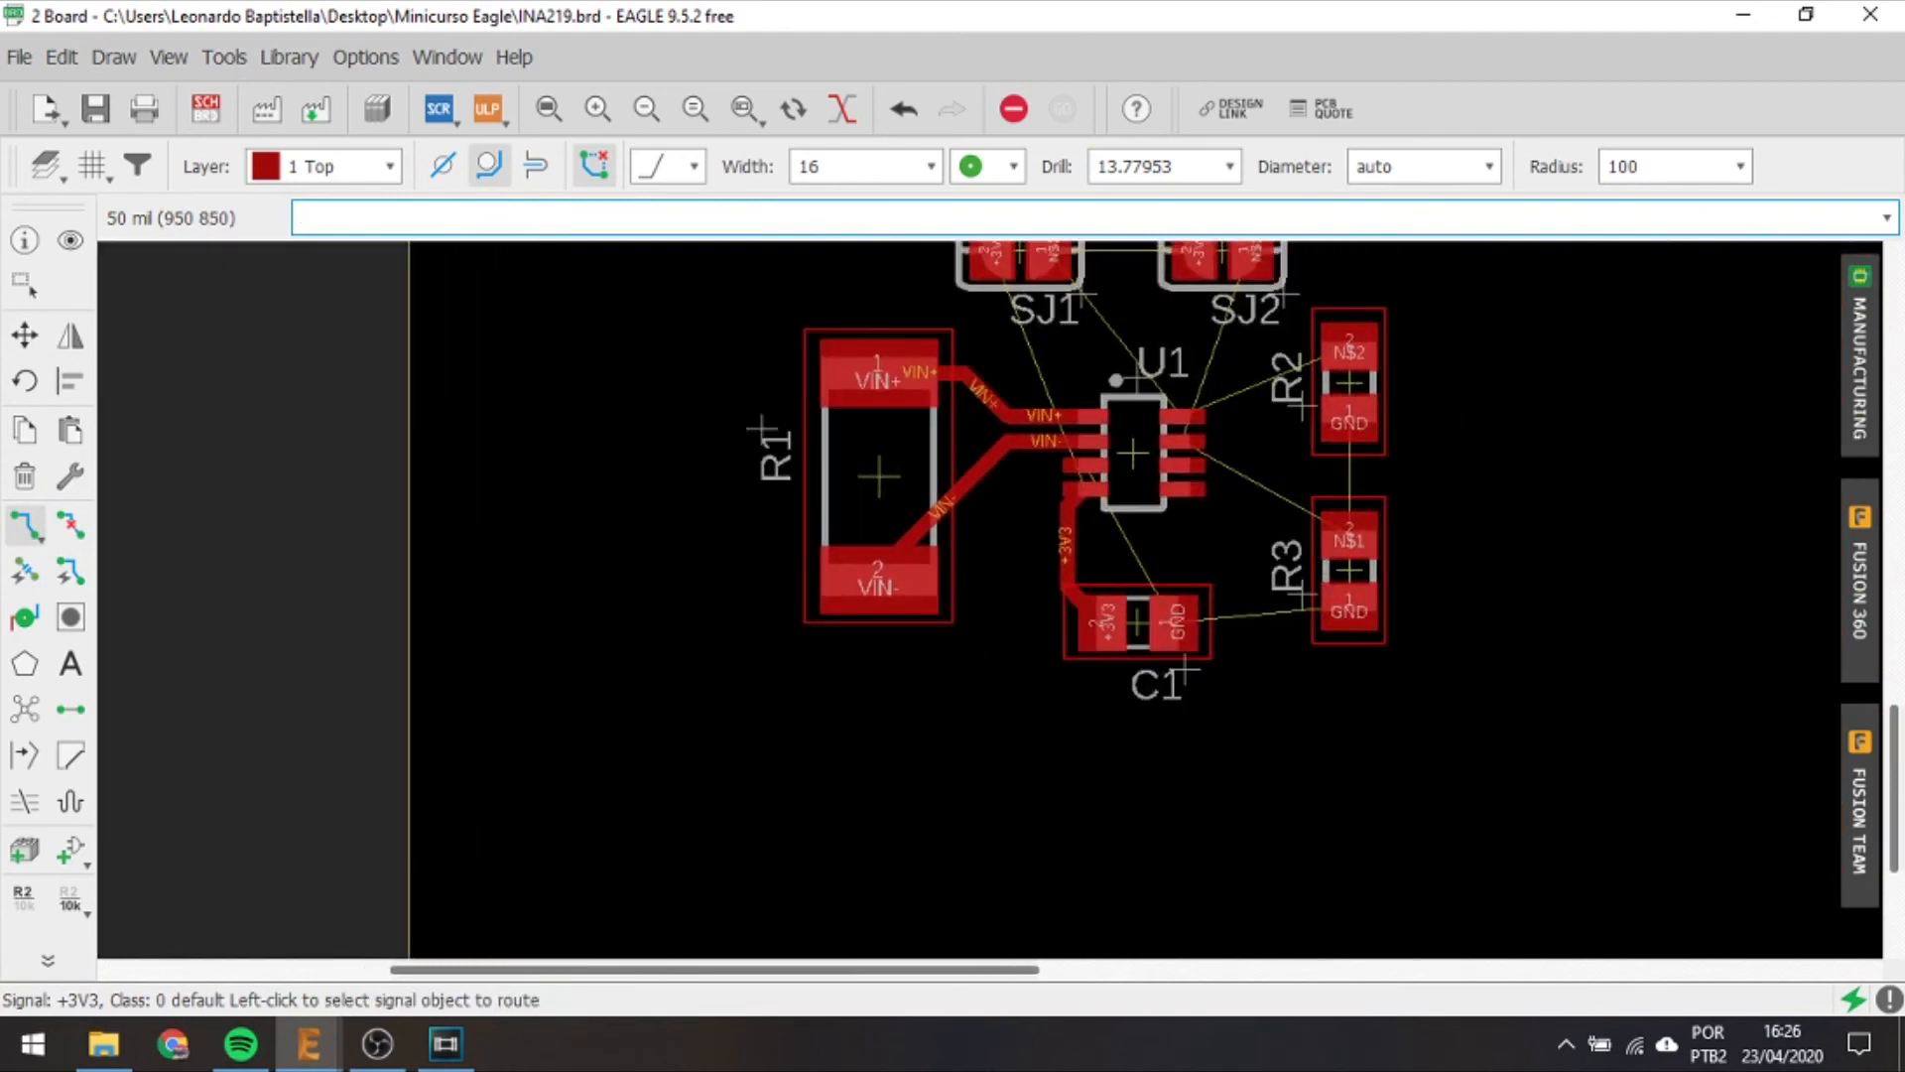
scroll(1083, 471, up, 3)
click(1062, 459)
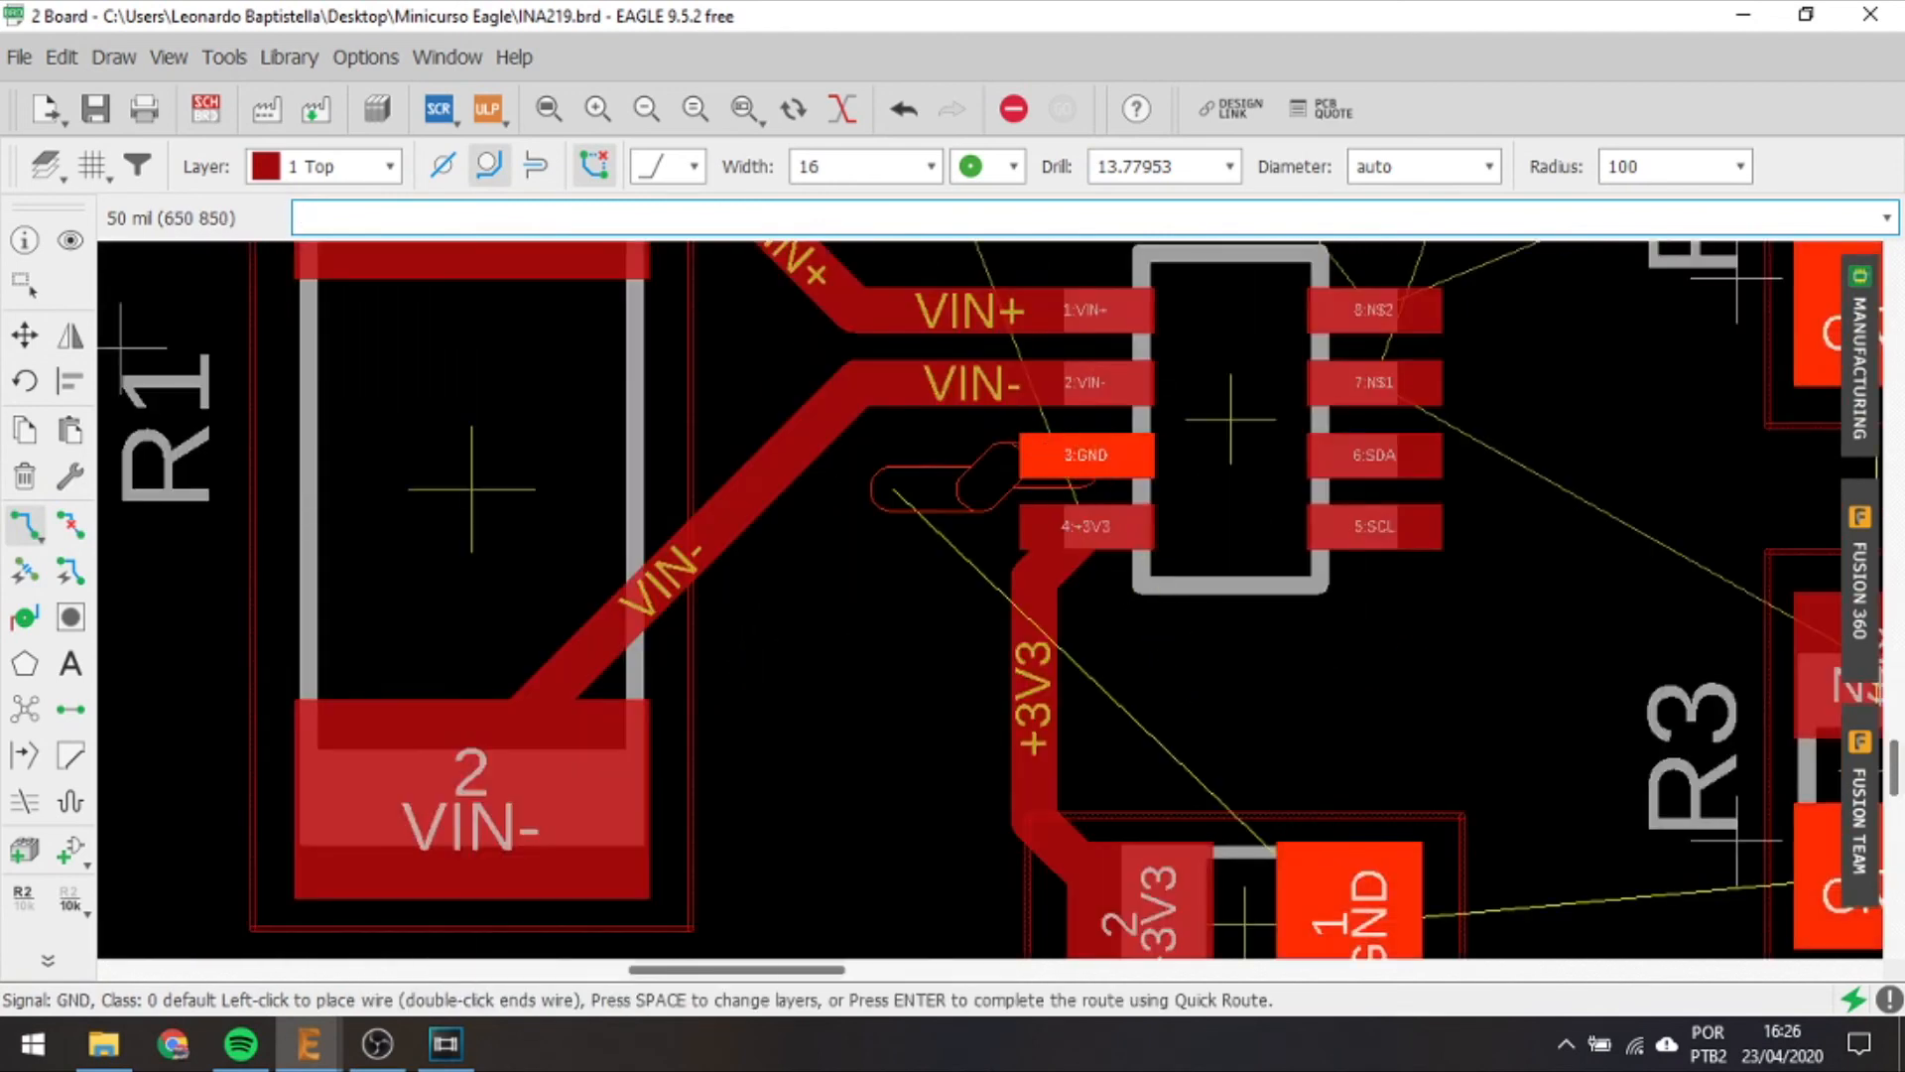
click(25, 525)
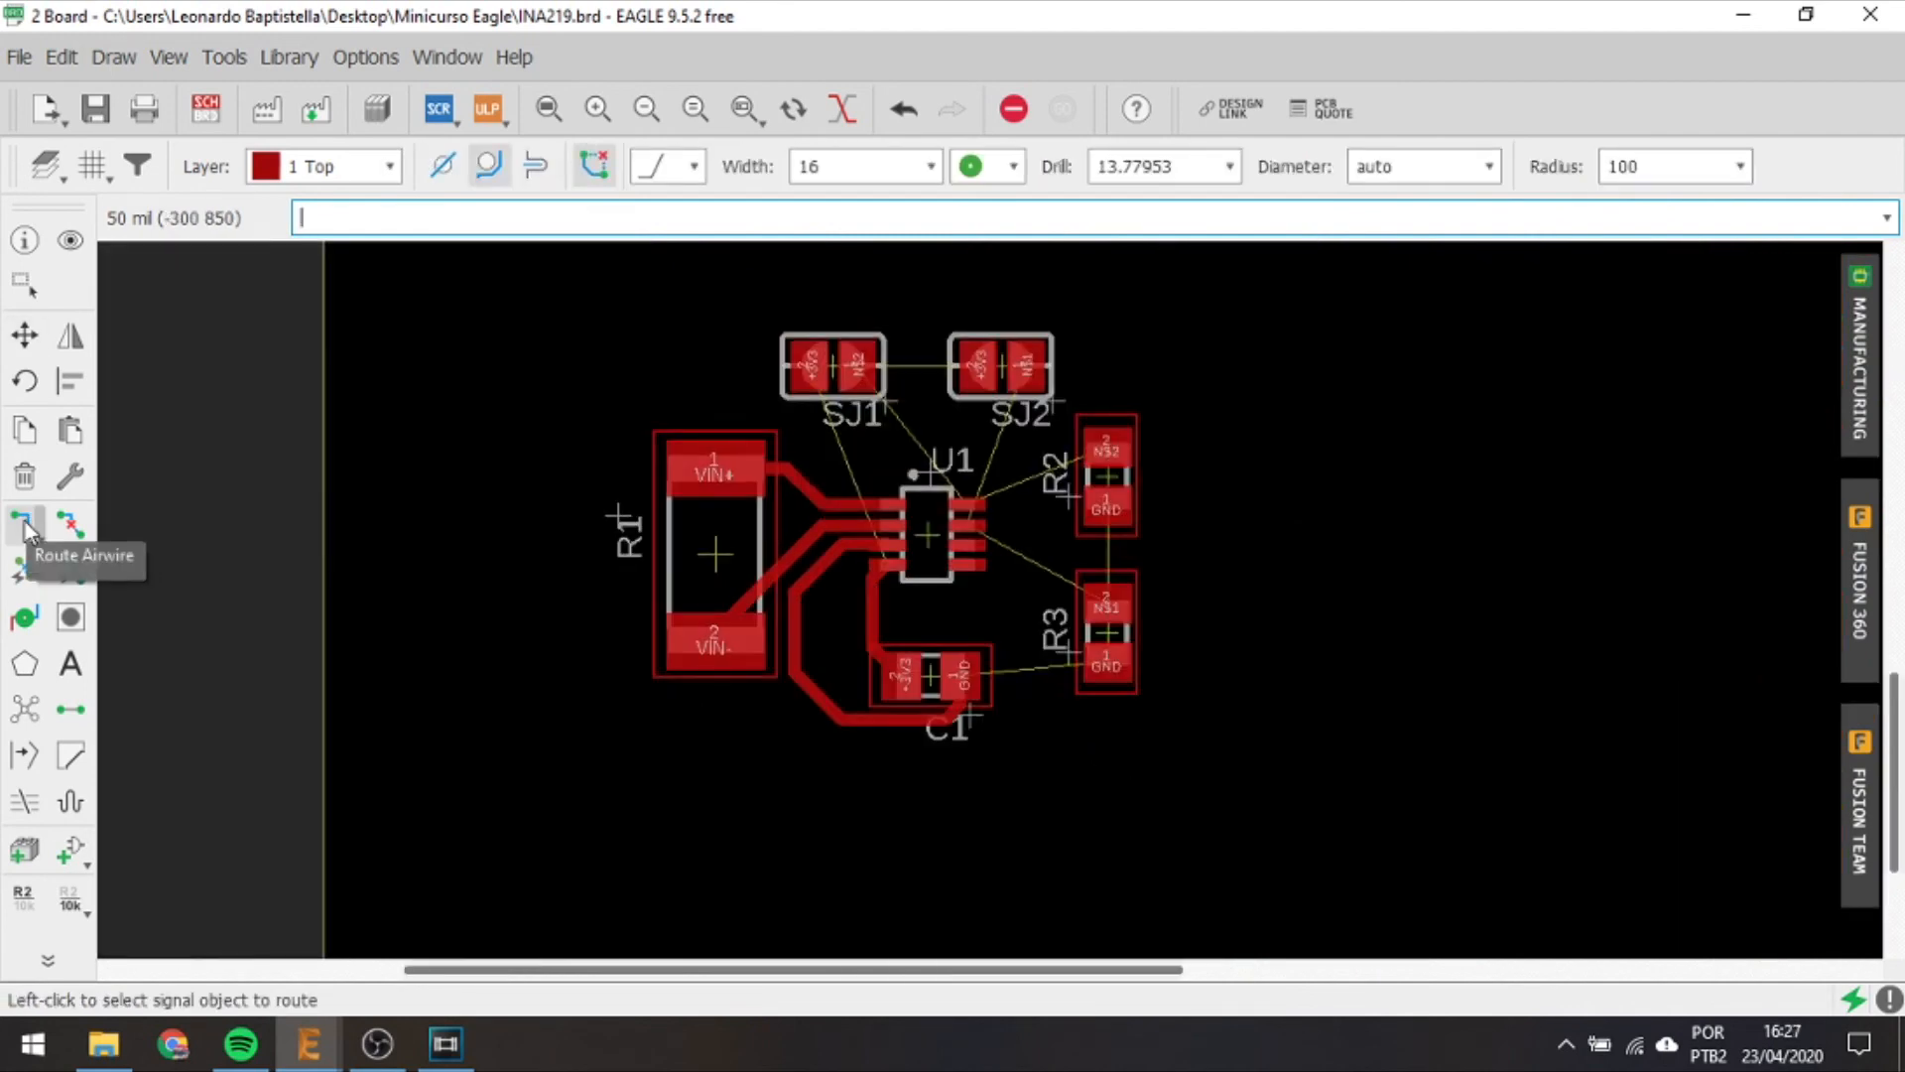
scroll(957, 516, up, 2)
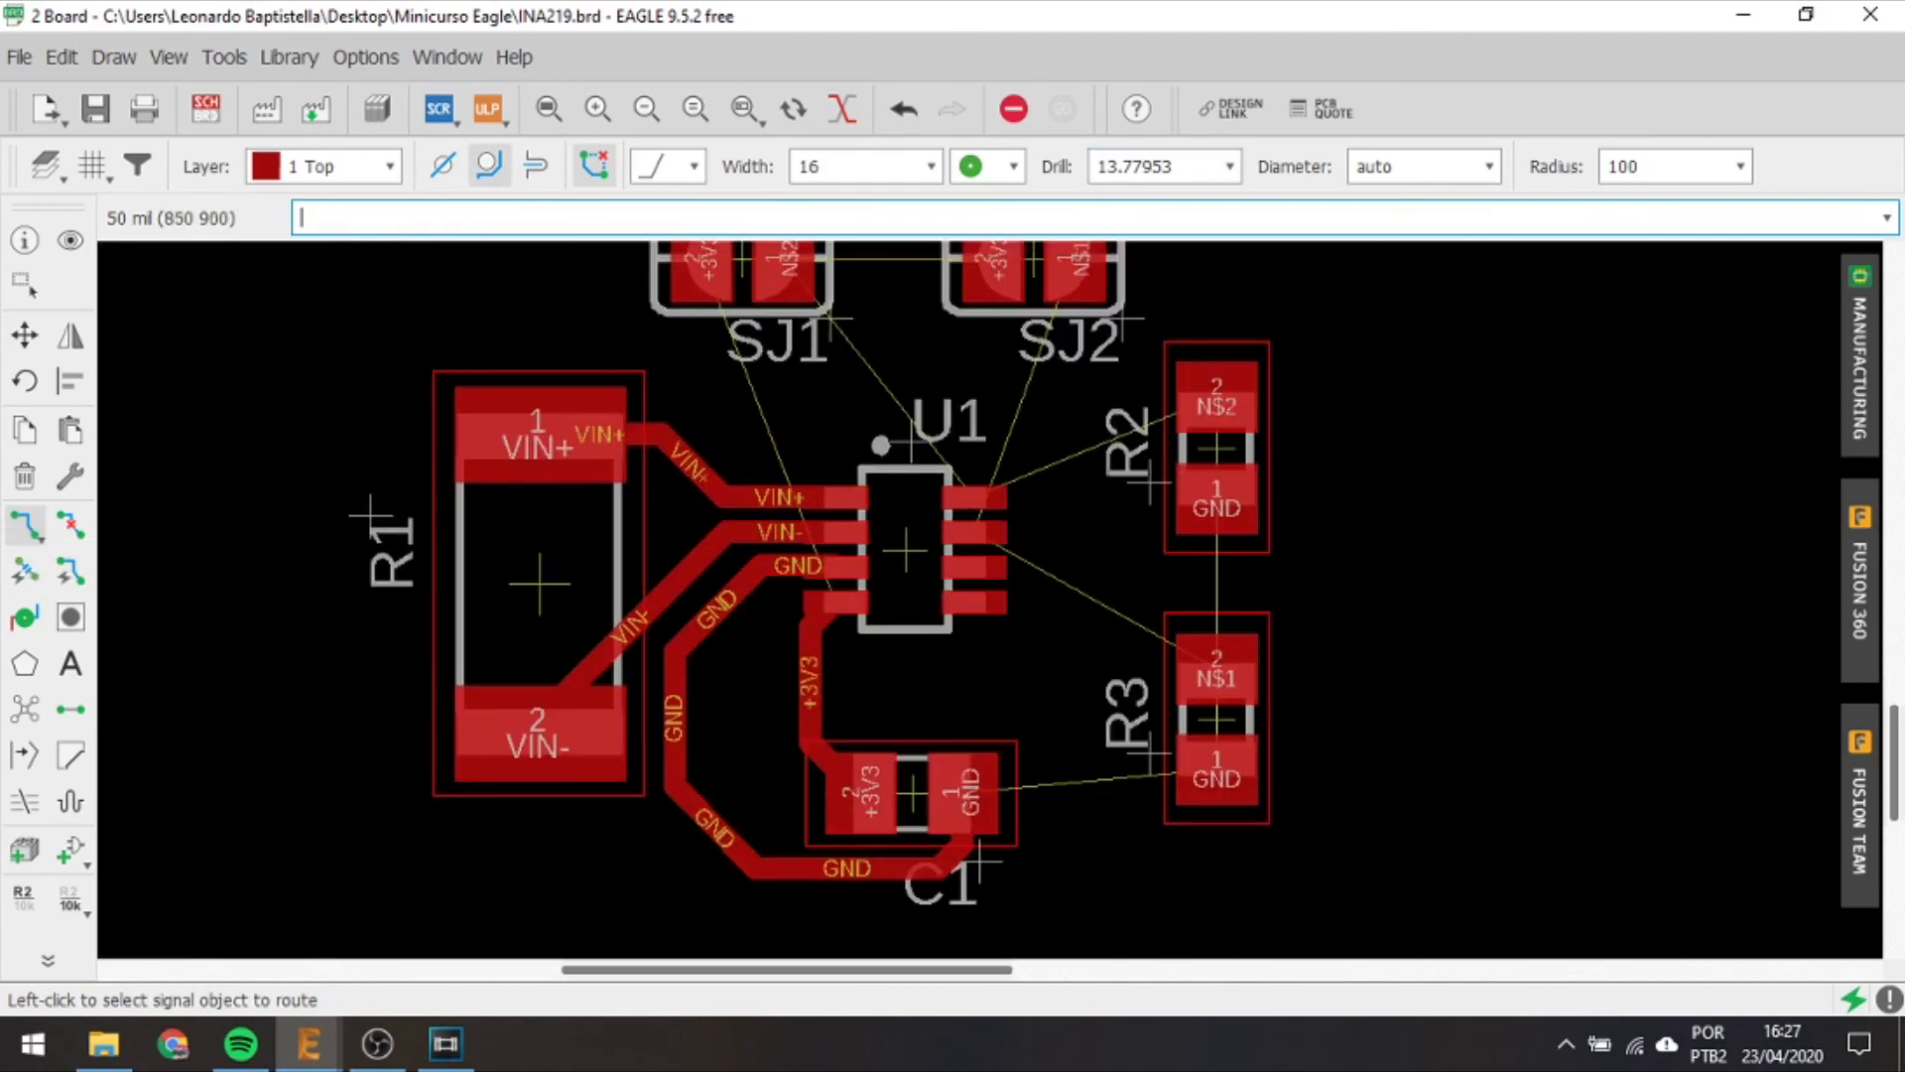
scroll(948, 521, up, 3)
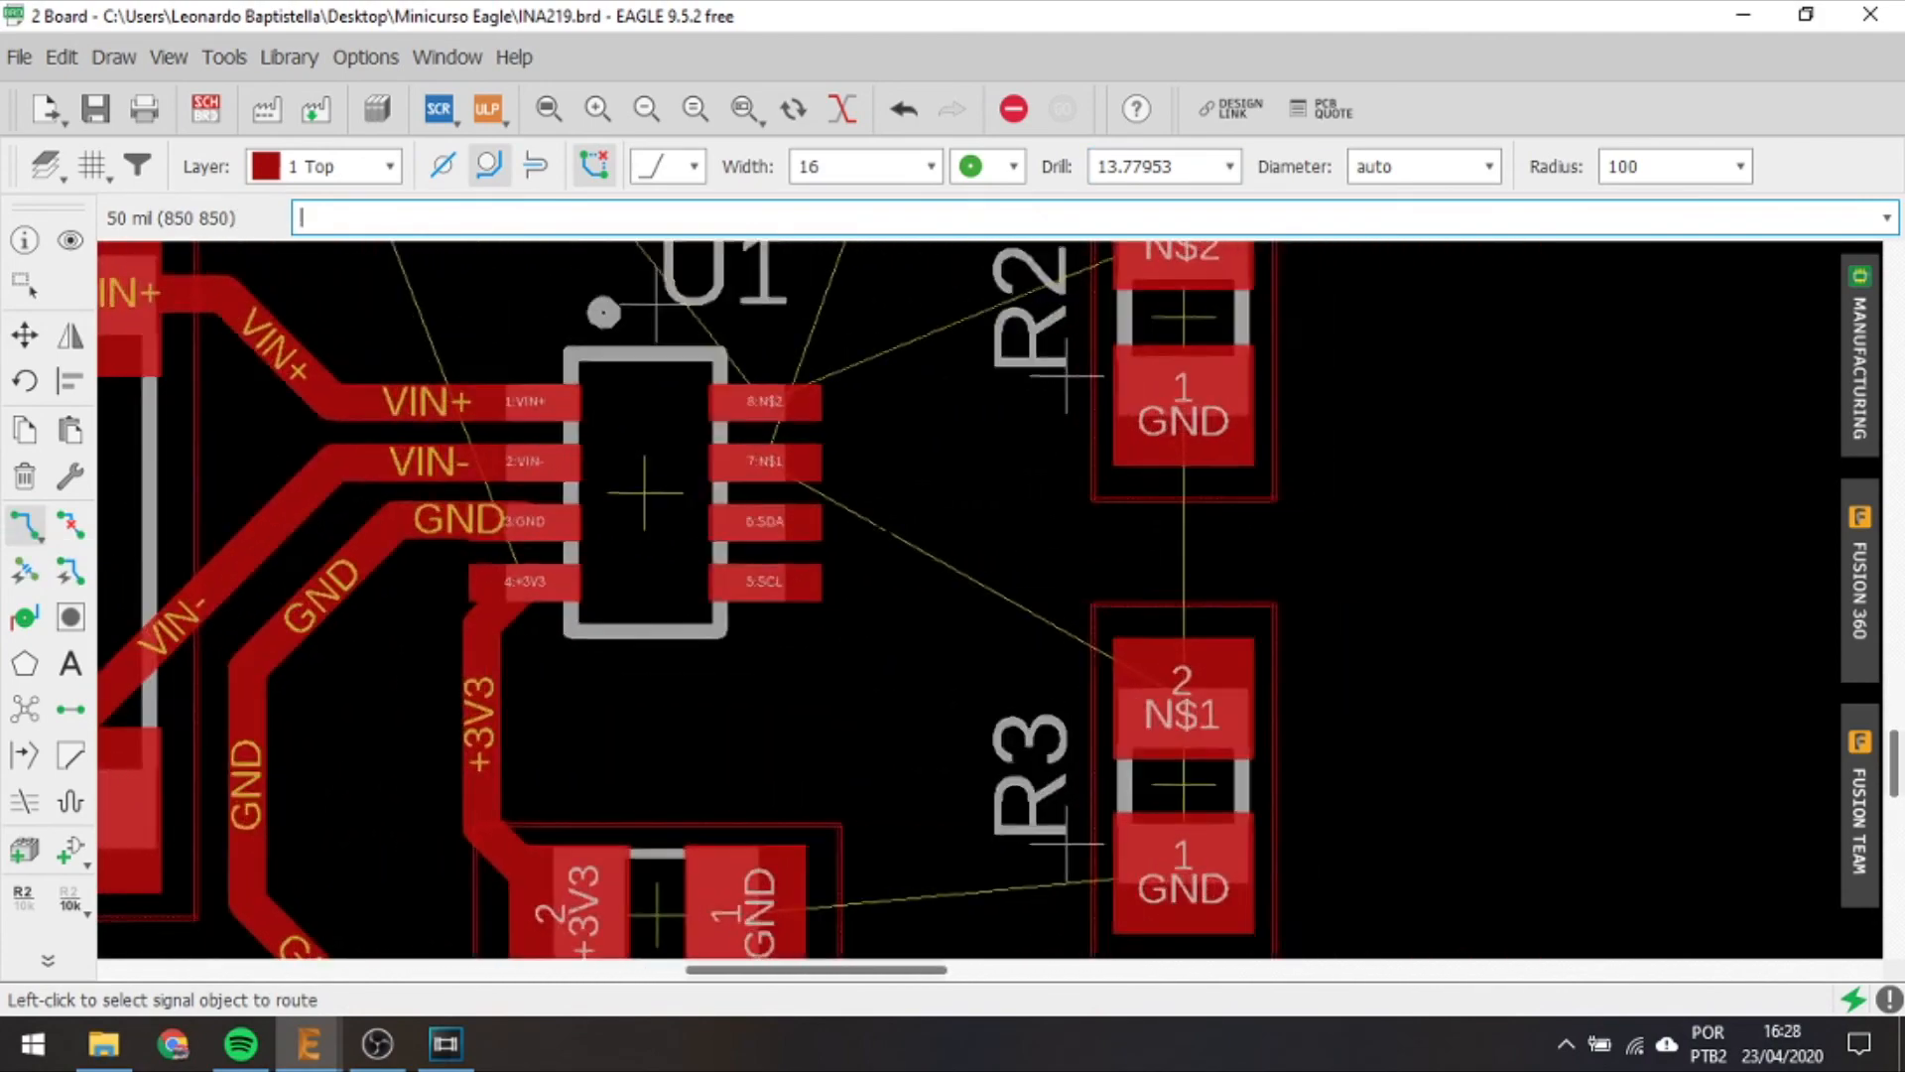
scroll(948, 521, down, 3)
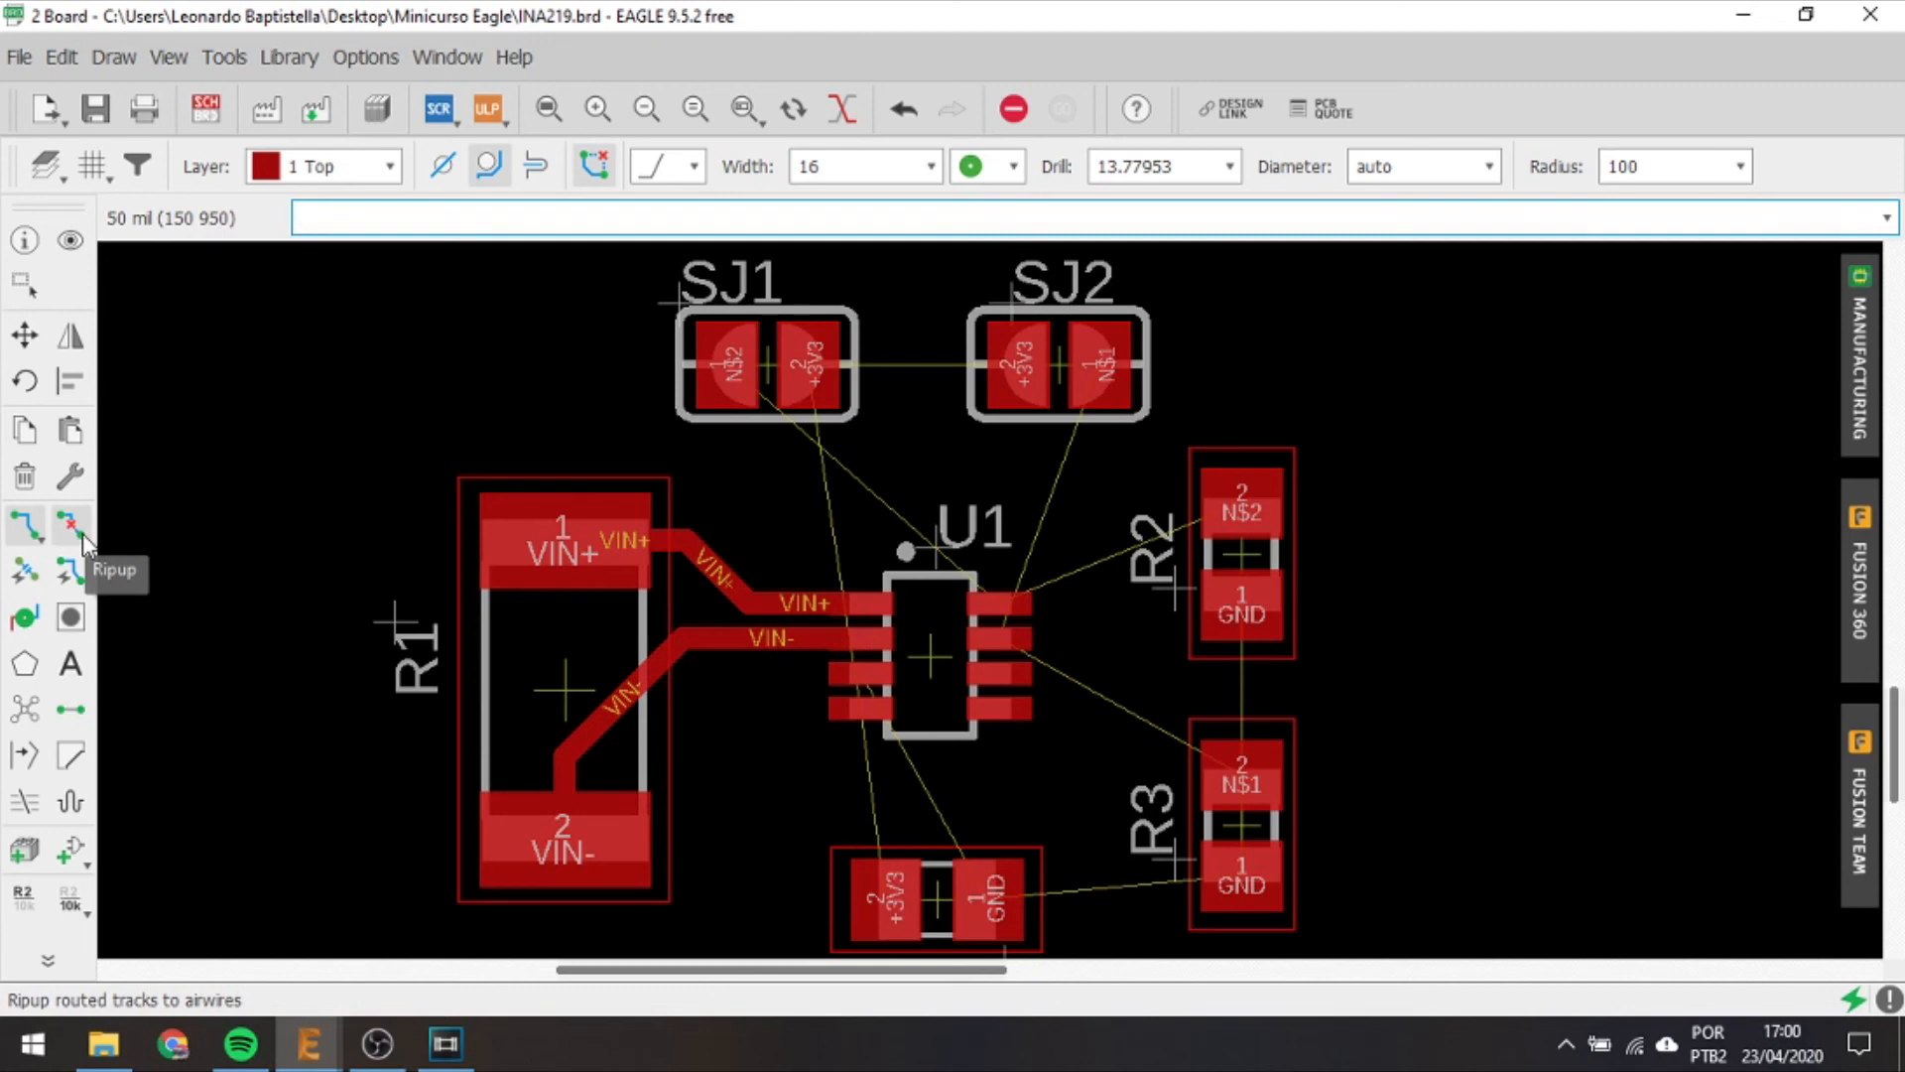
Rip up the diagonal VIN+ segment and the short horizontal VIN+ segment at R1's pad 1.
click(81, 533)
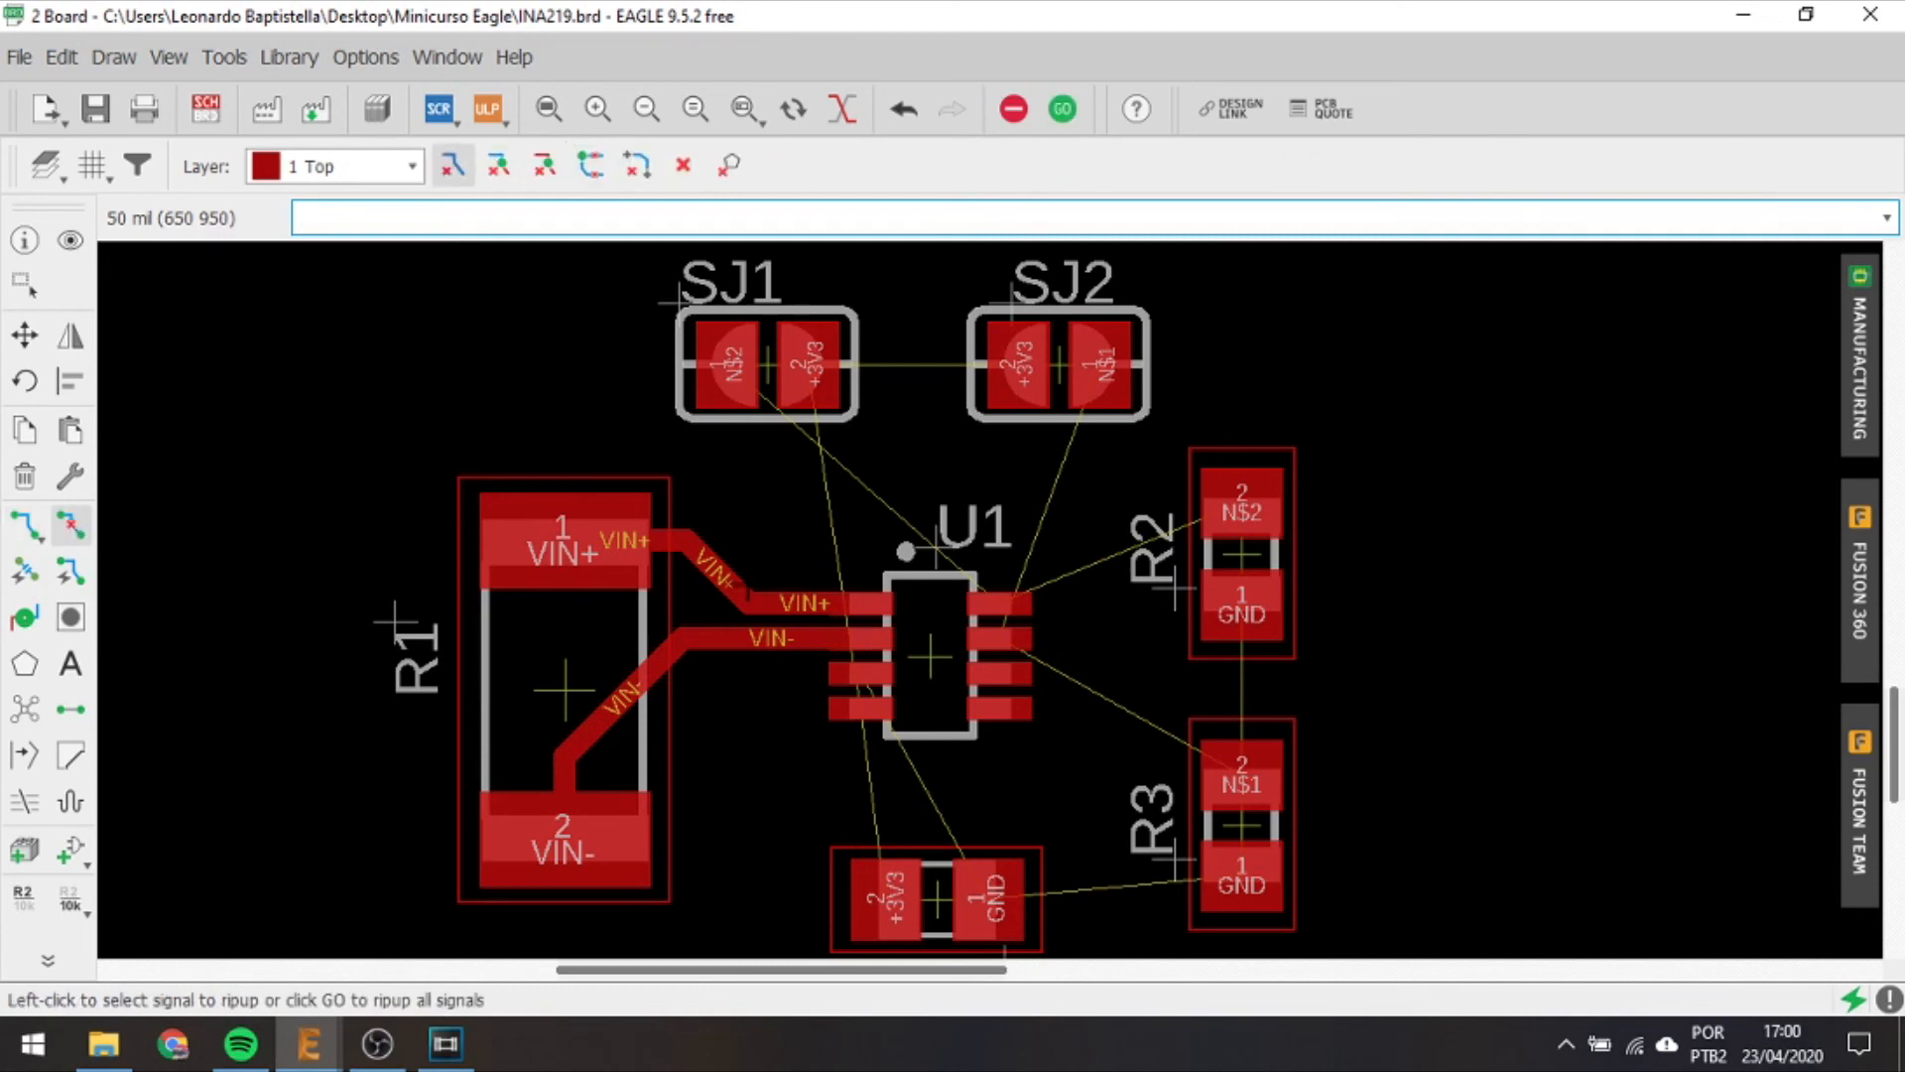
click(719, 573)
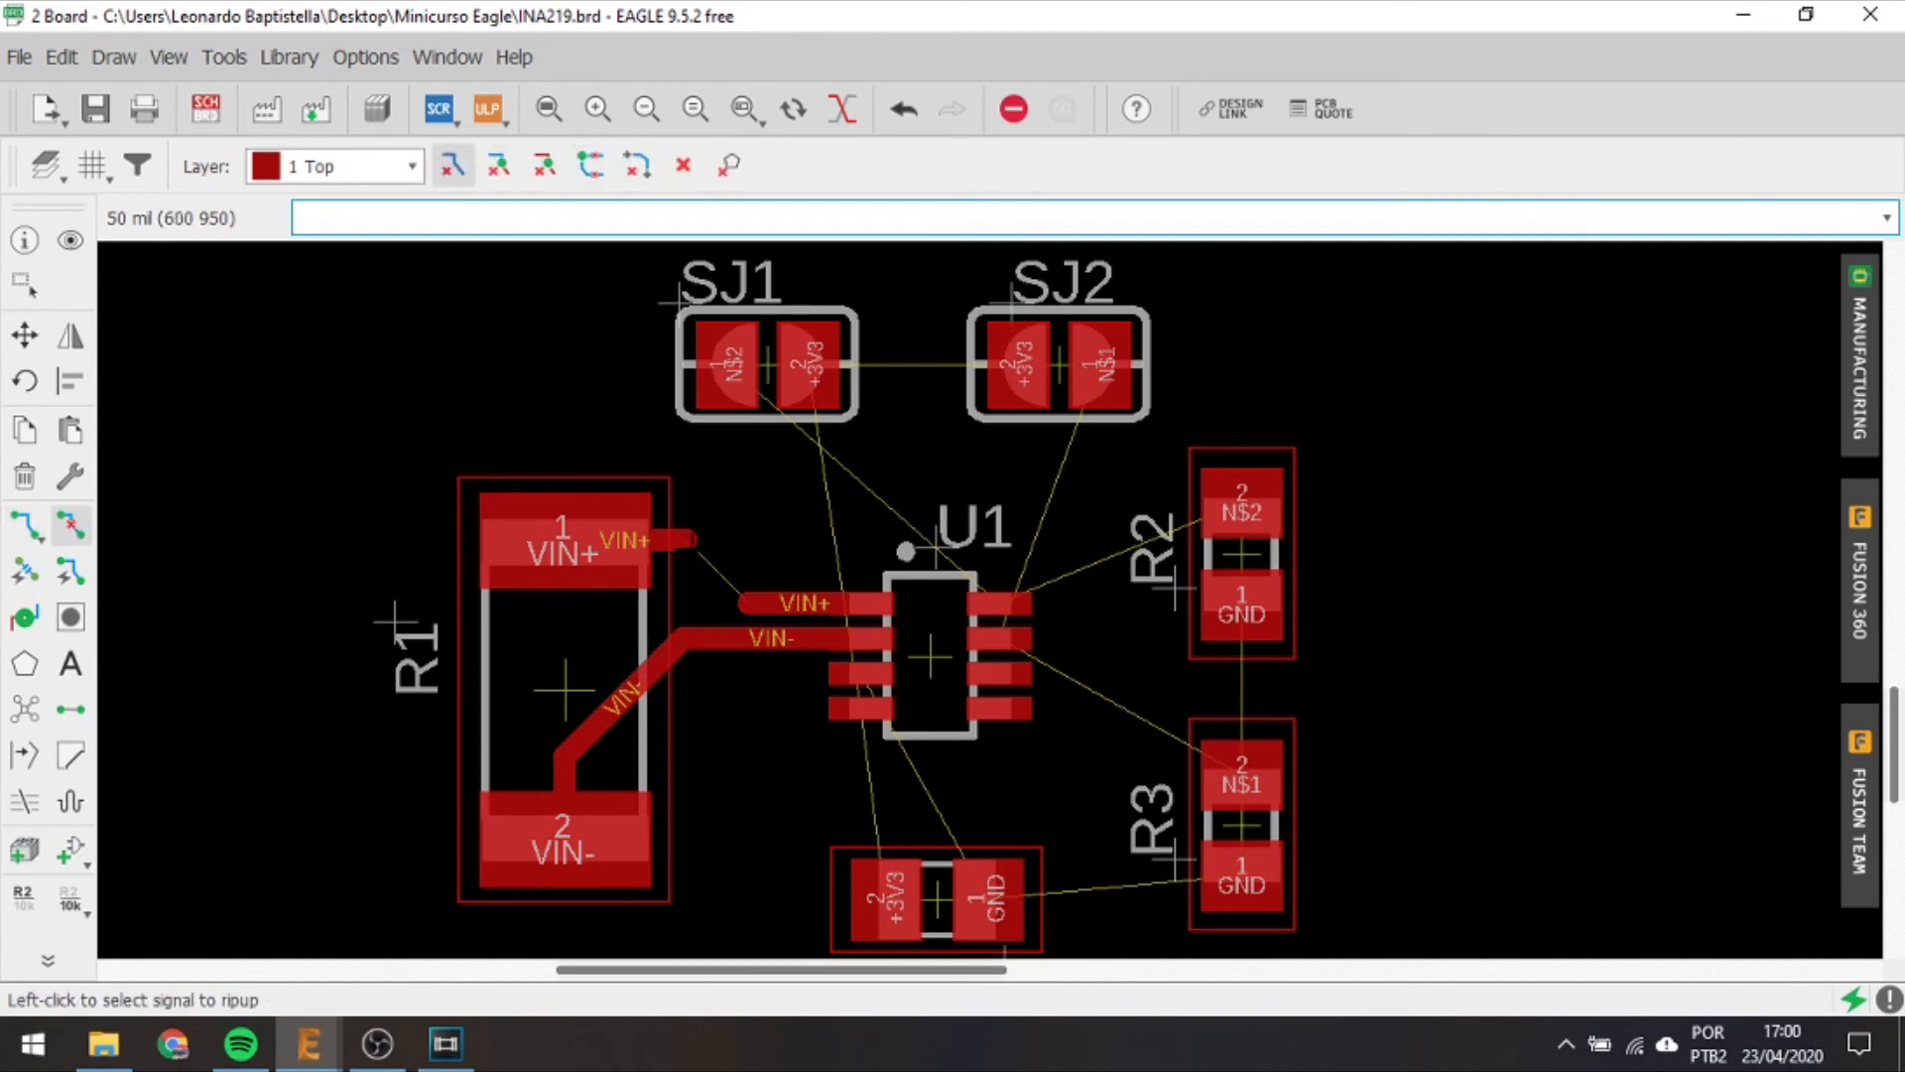
click(685, 539)
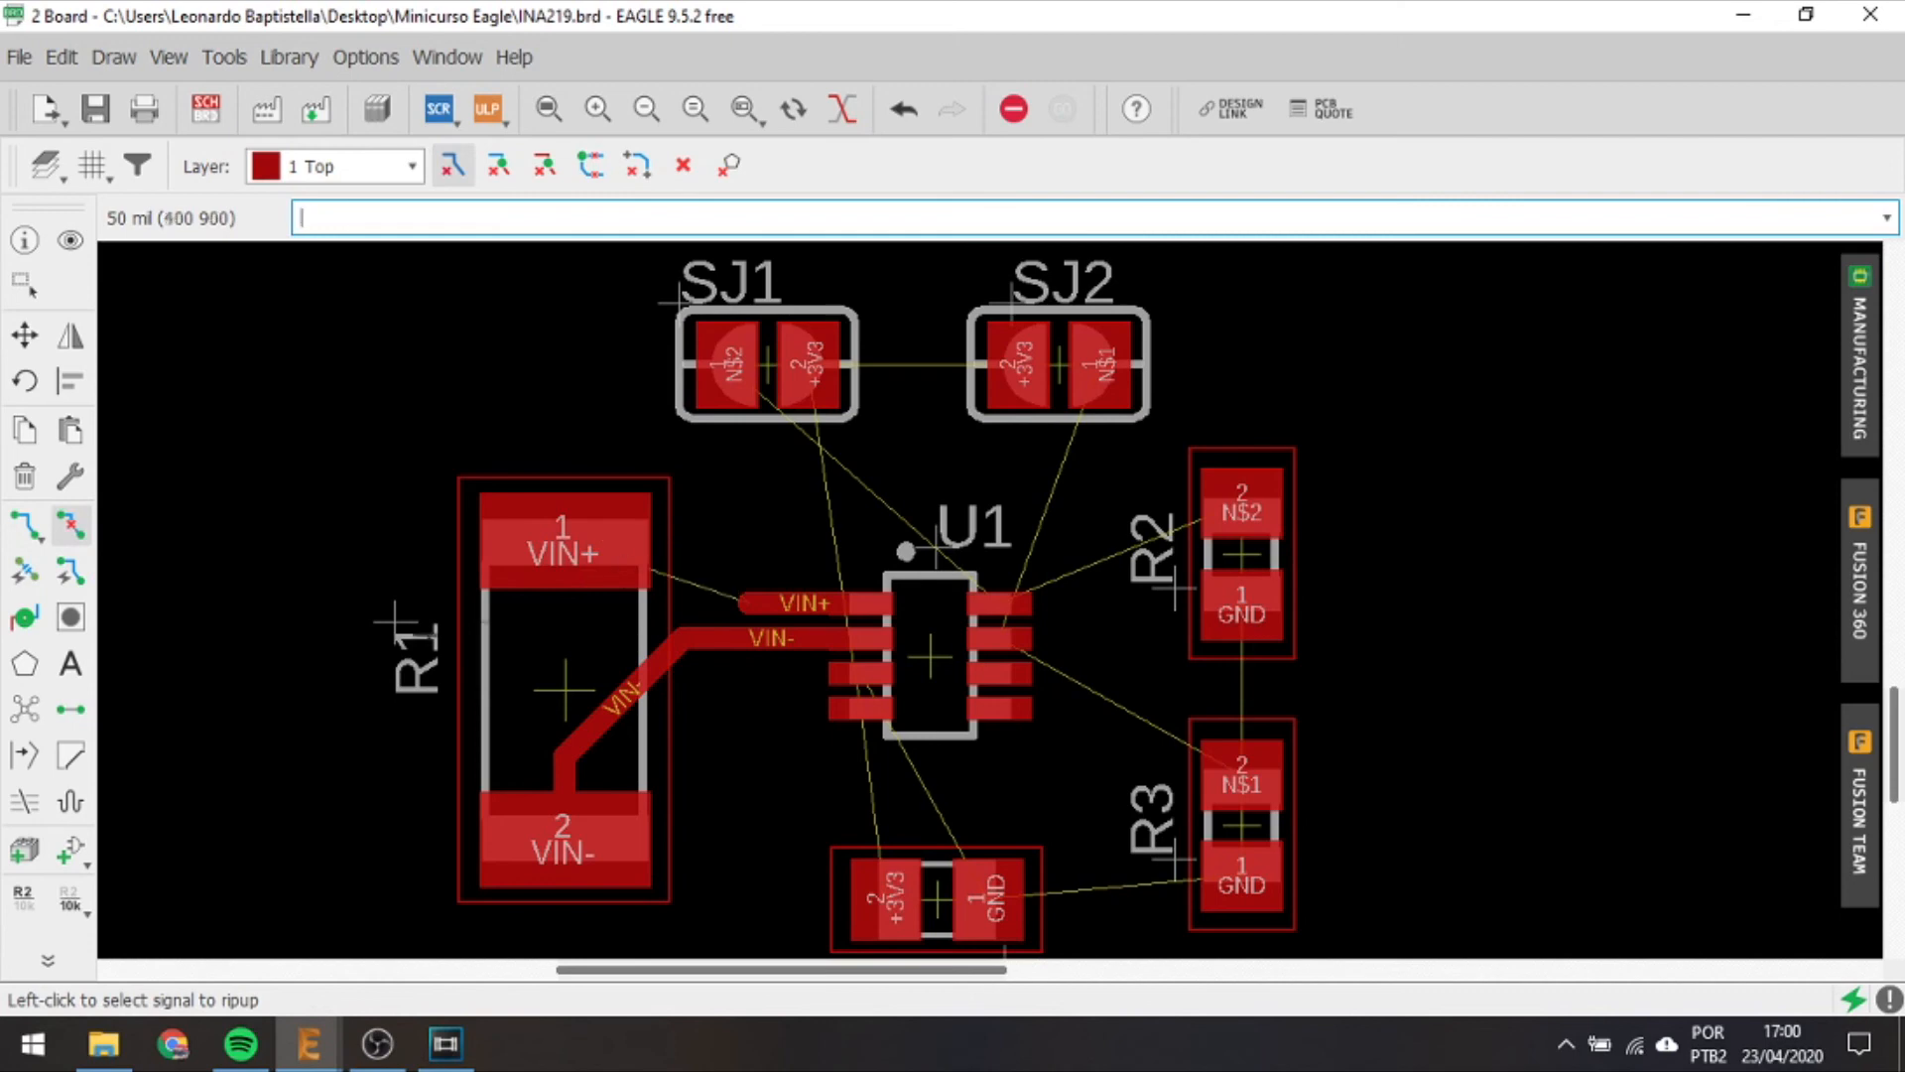
Reroute VIN+ at 16 mil from the remaining segment at U1 to R1's pad 1.
click(24, 526)
click(709, 585)
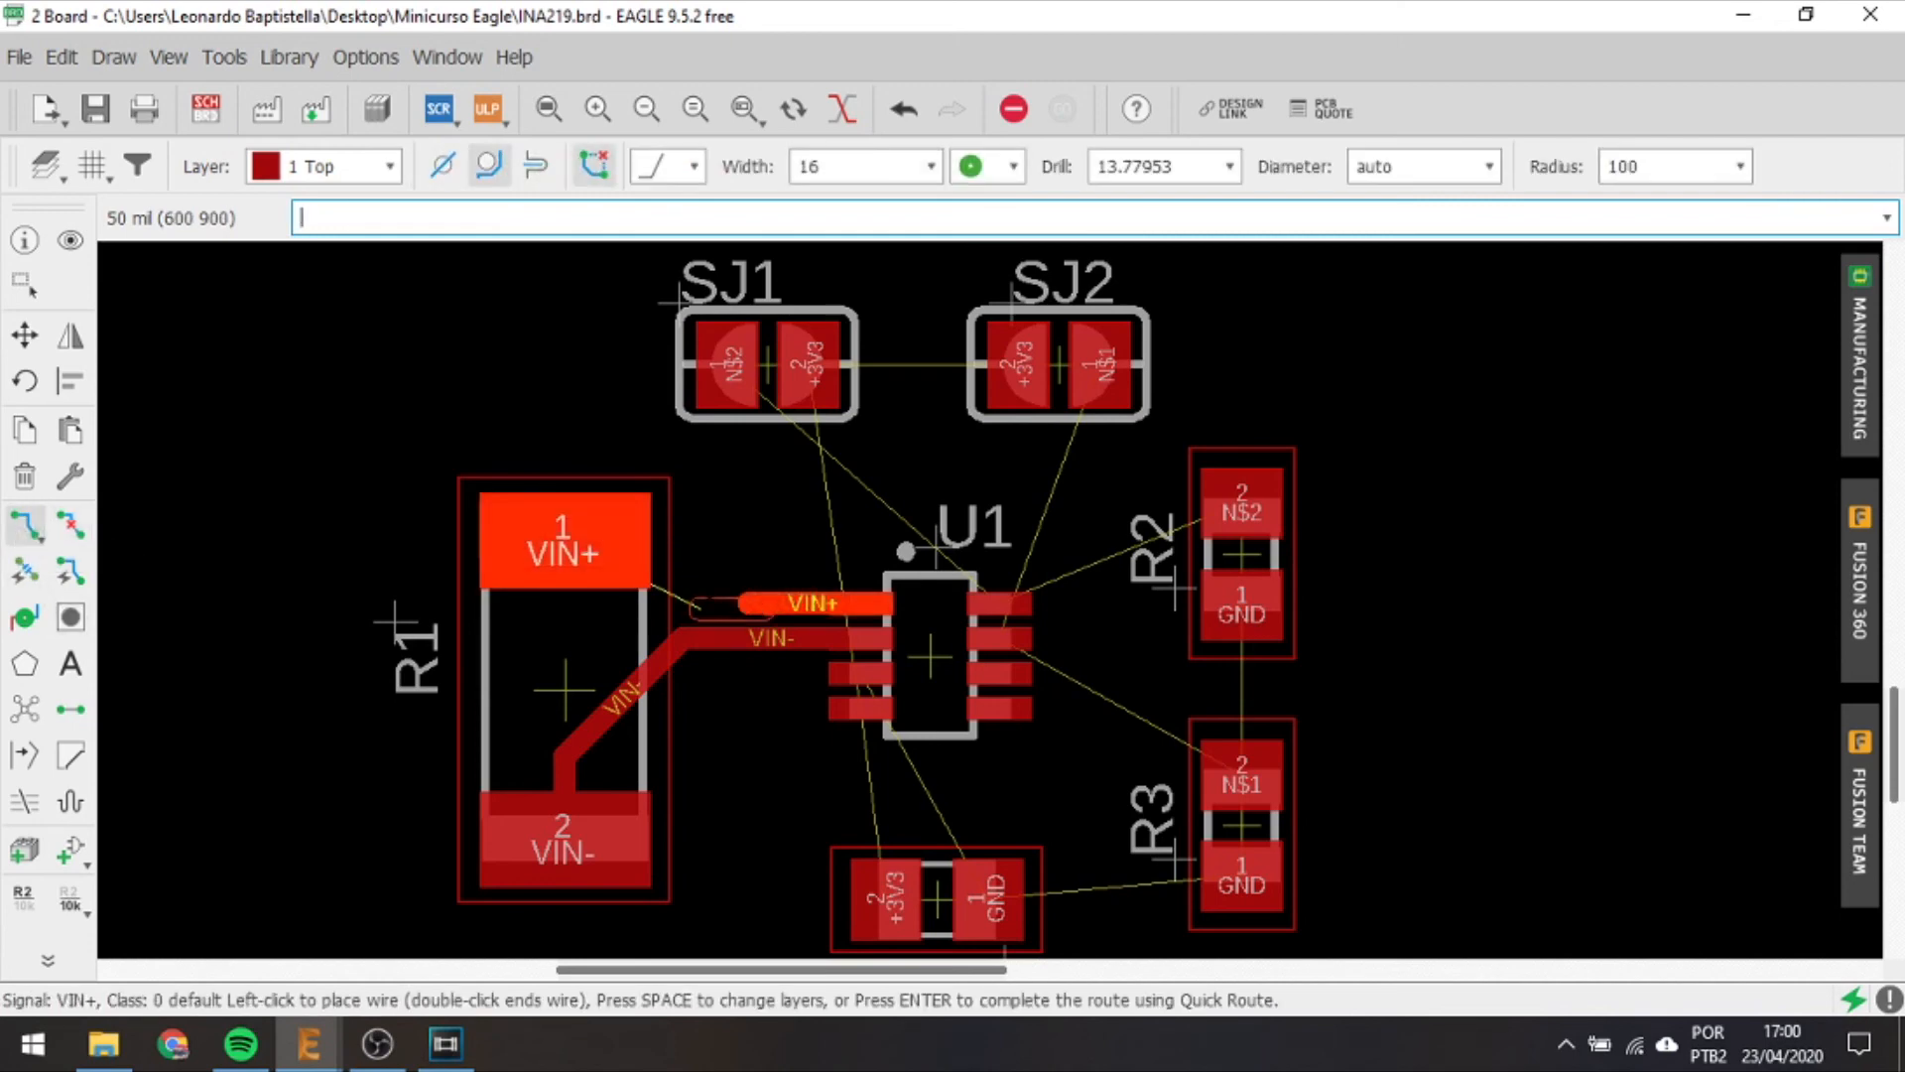
click(699, 552)
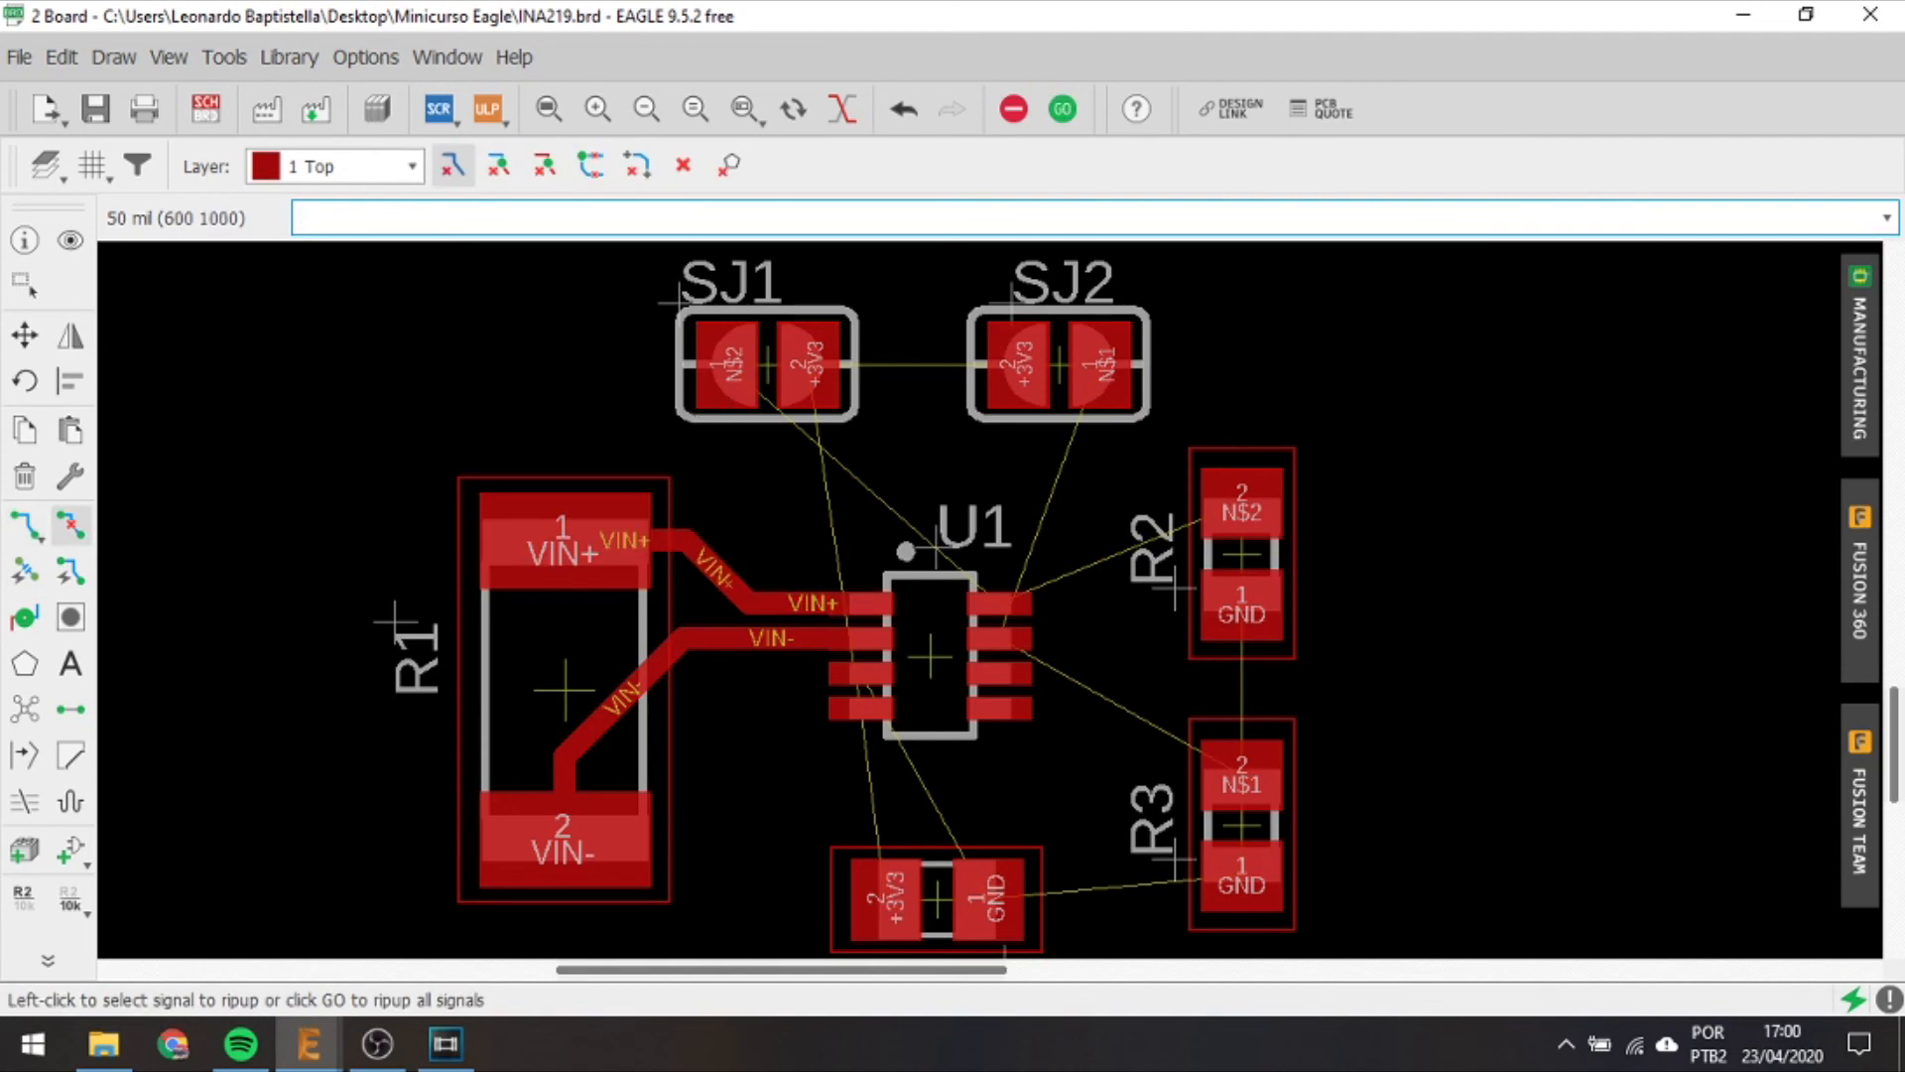
Rip up all VIN+ and VIN- traces between U1 and R1.
click(716, 570)
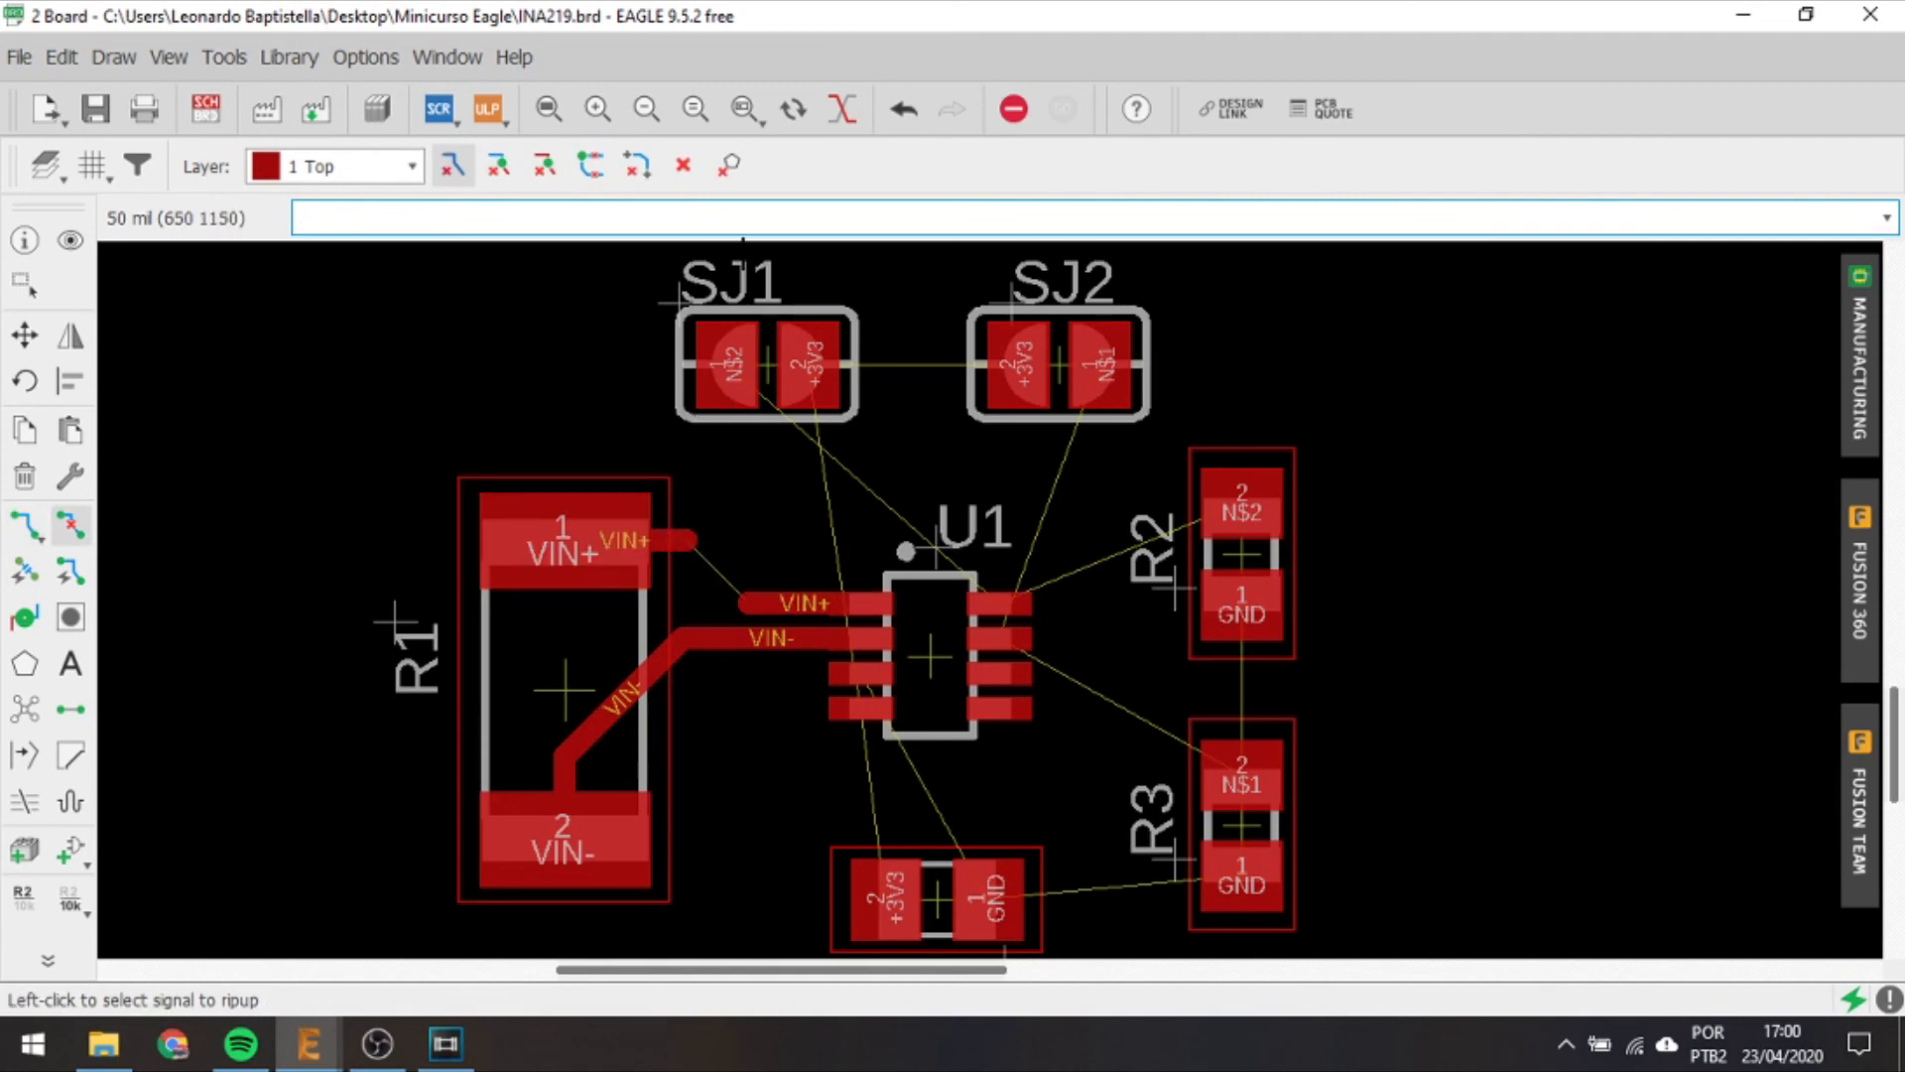
click(680, 165)
click(640, 206)
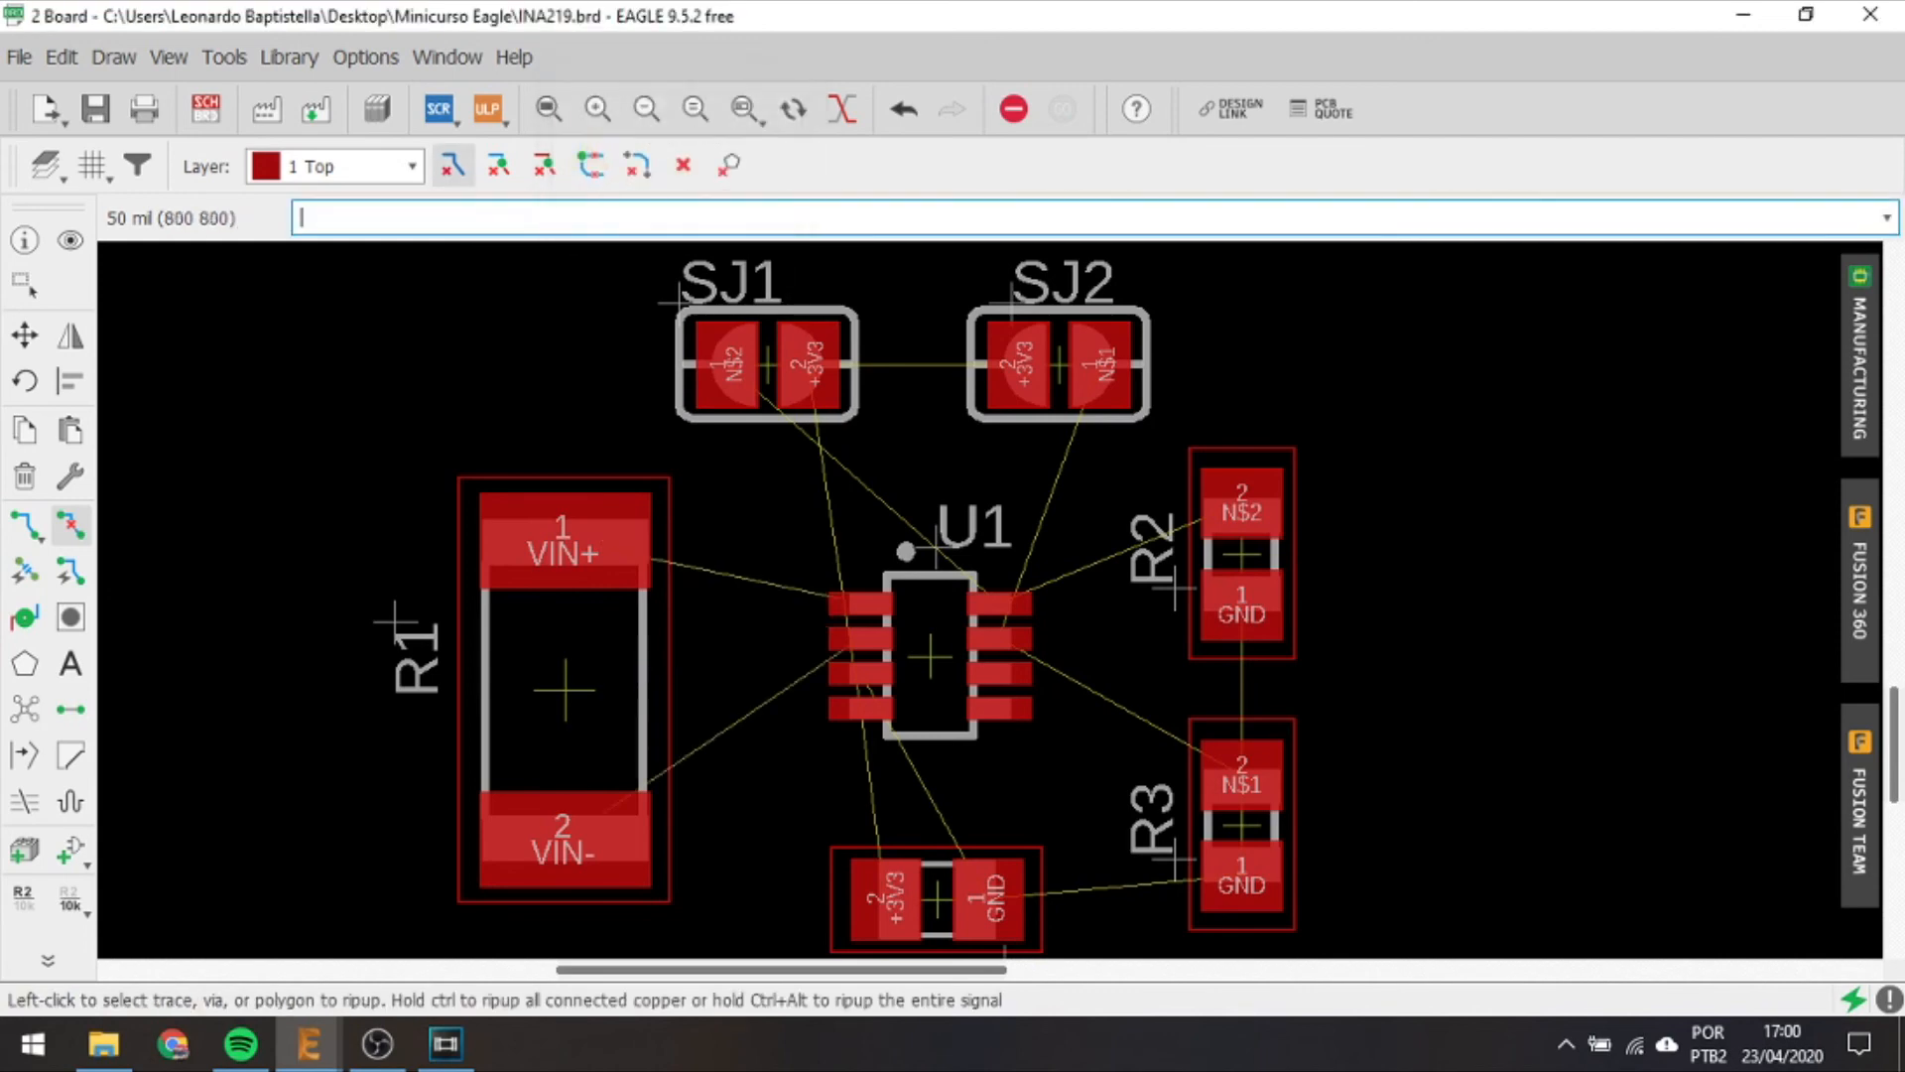
Route VIN+ again at 16 mil from U1's pad 1 through a diagonal bend to R1's pad 1.
click(25, 526)
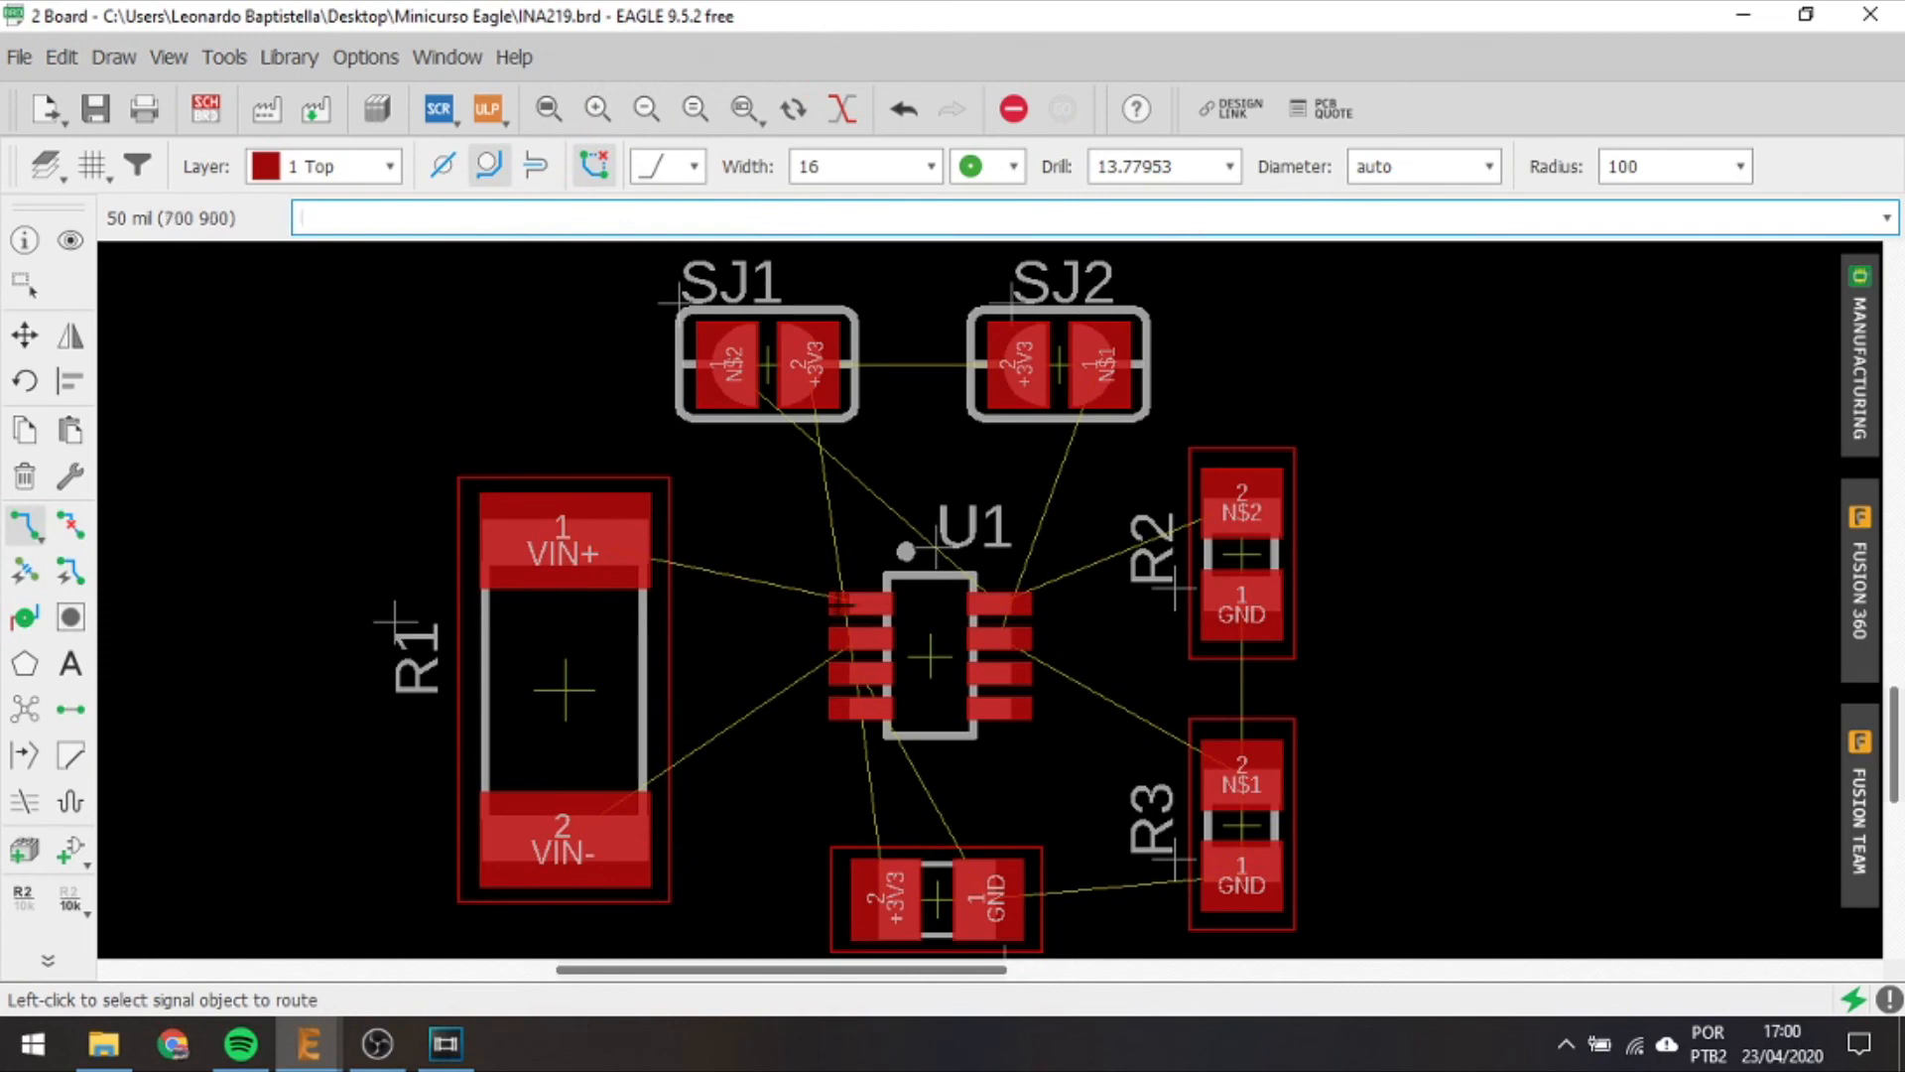
click(695, 551)
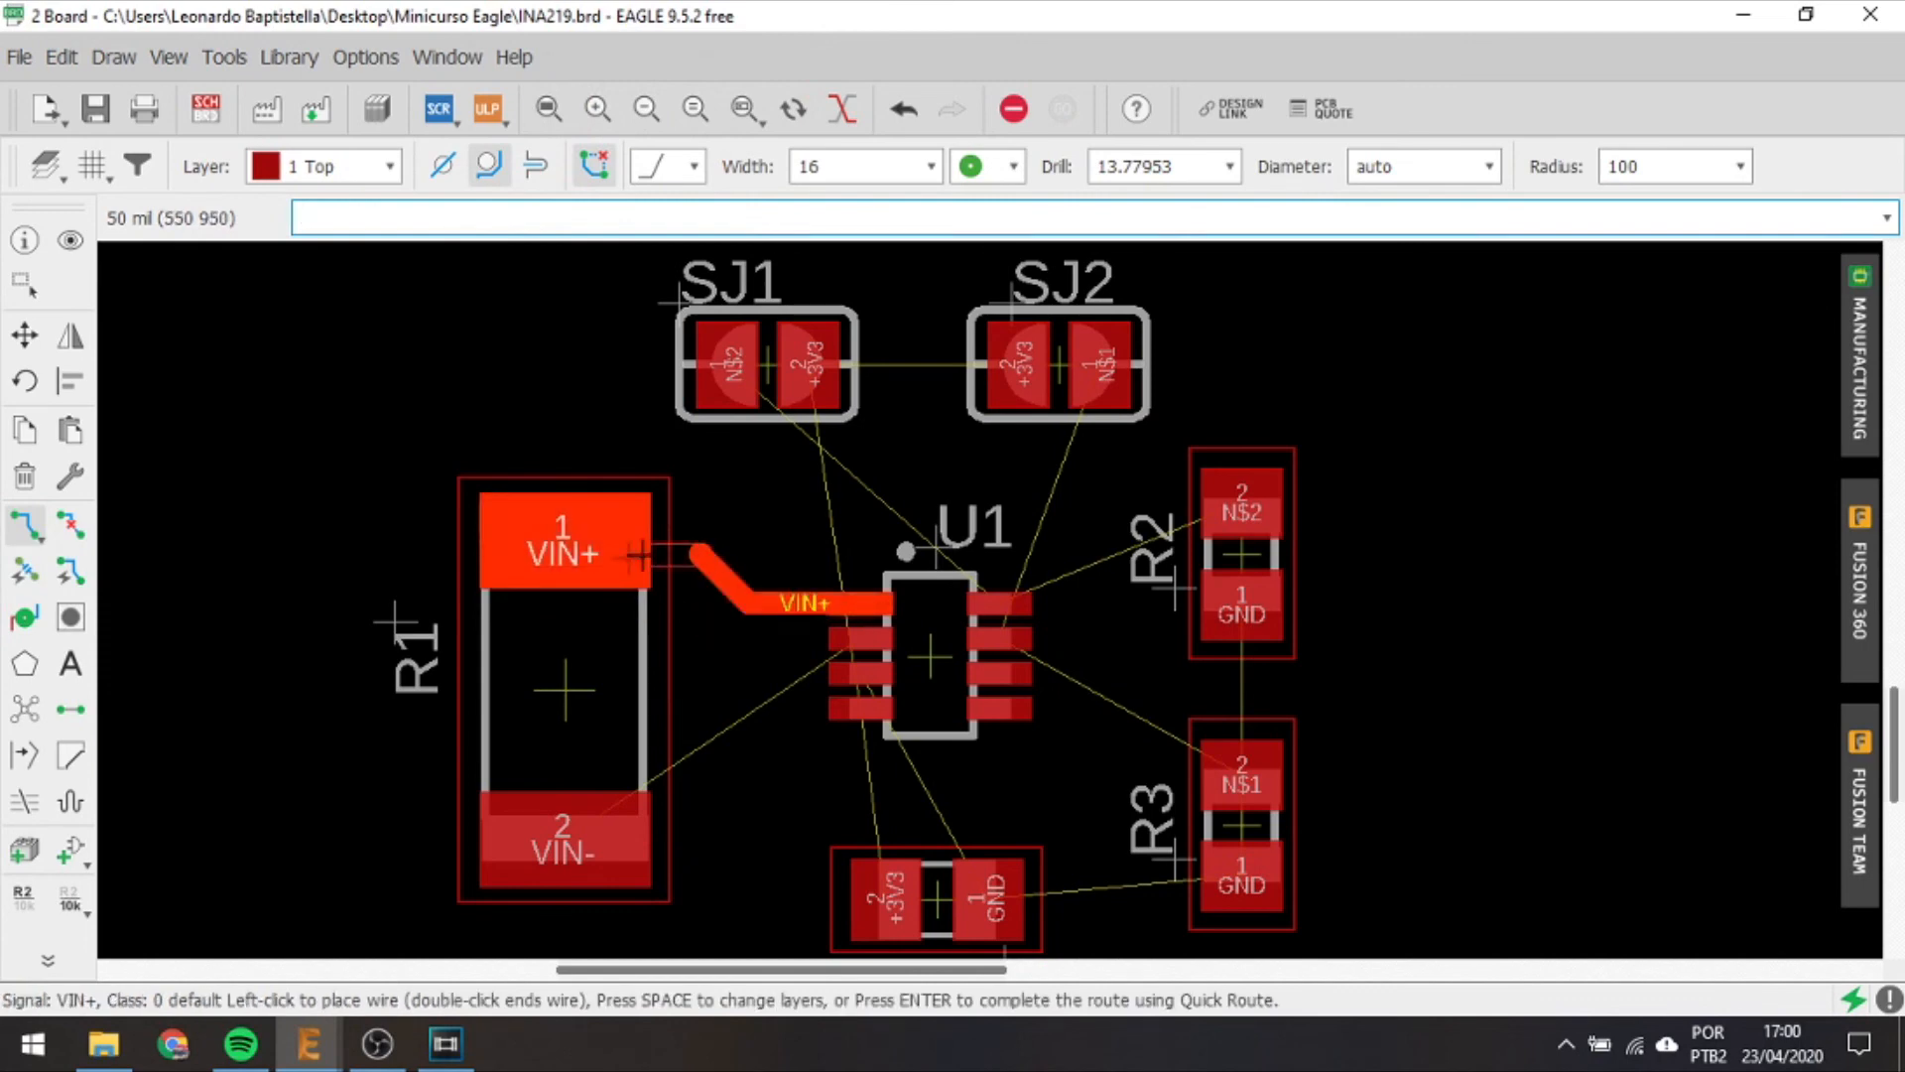
click(862, 604)
Route VIN- at 16 mil on the top layer from U1's second left pad to R1's pad 2.
click(843, 639)
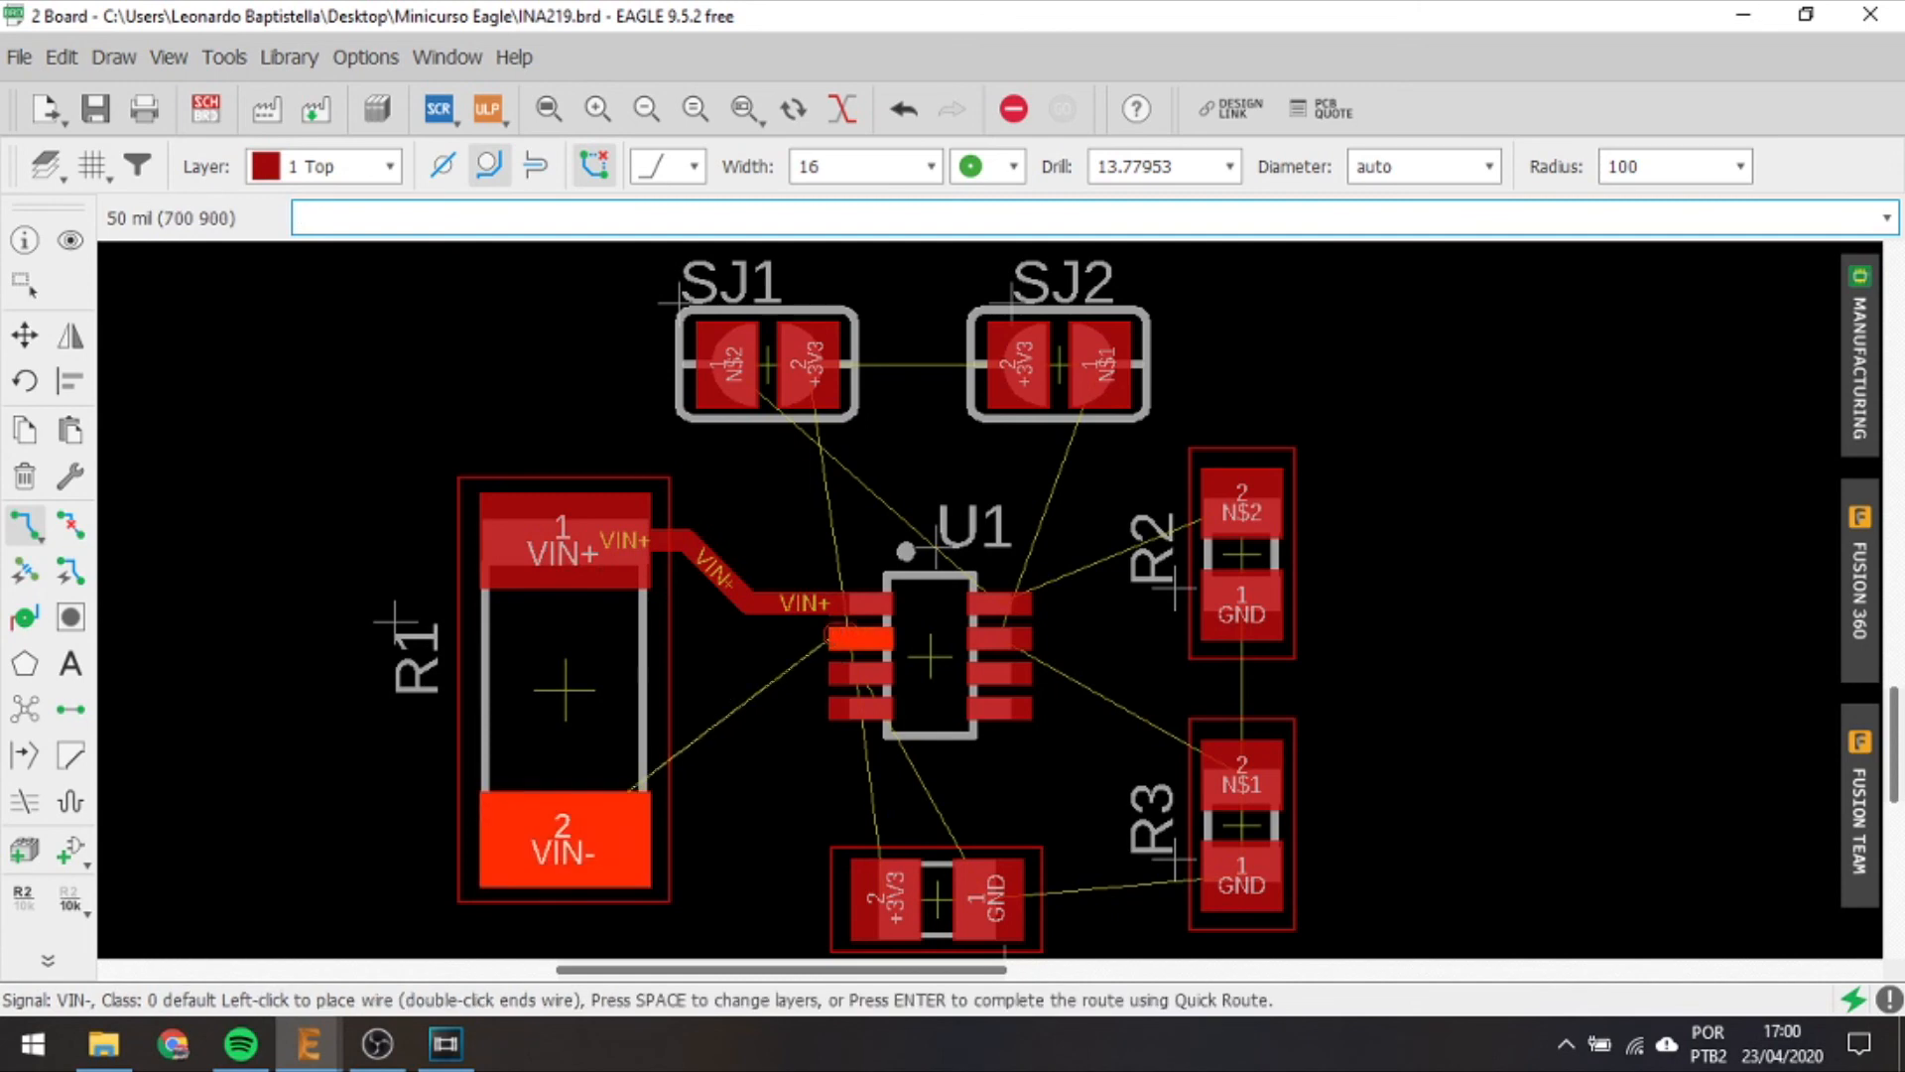
click(581, 828)
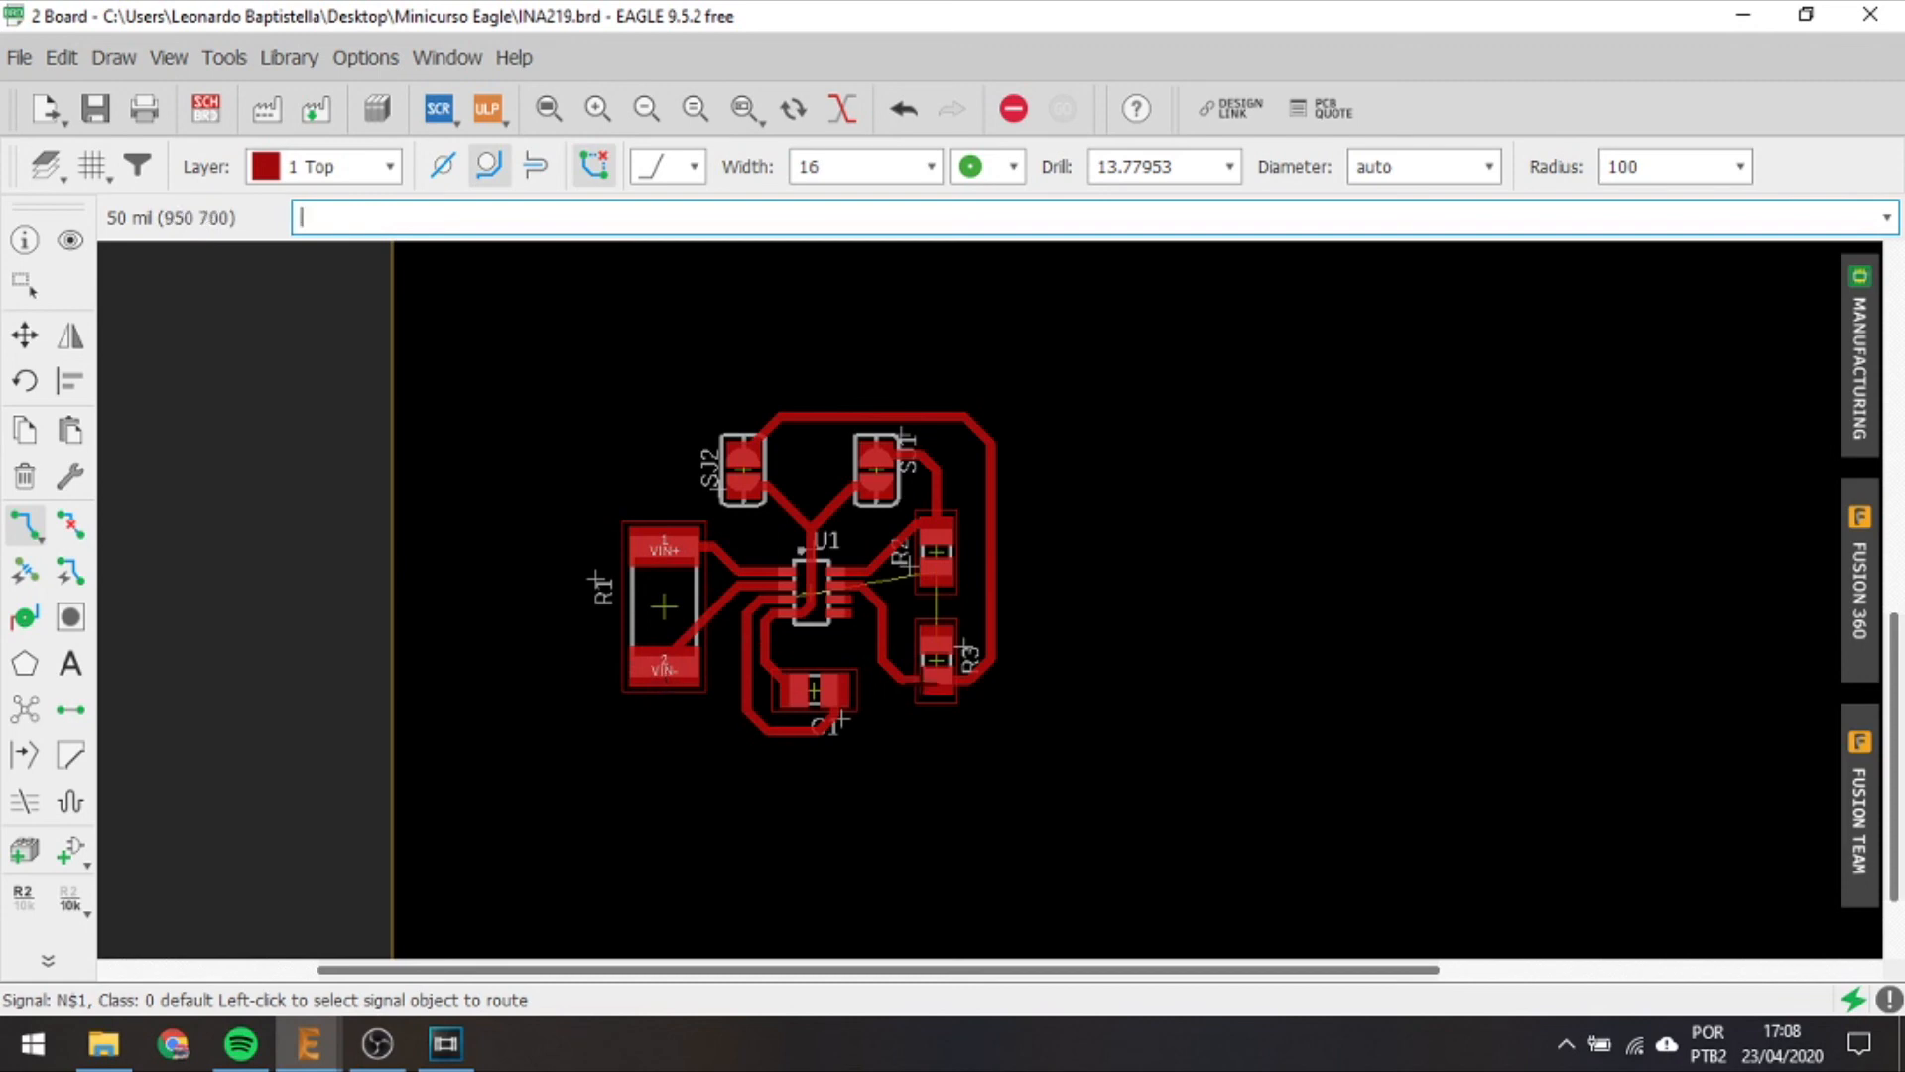
Route GND at 16 mil on the top layer between R2's pad 1 and R3's pad 1.
scroll(756, 642, up, 1)
scroll(772, 642, up, 4)
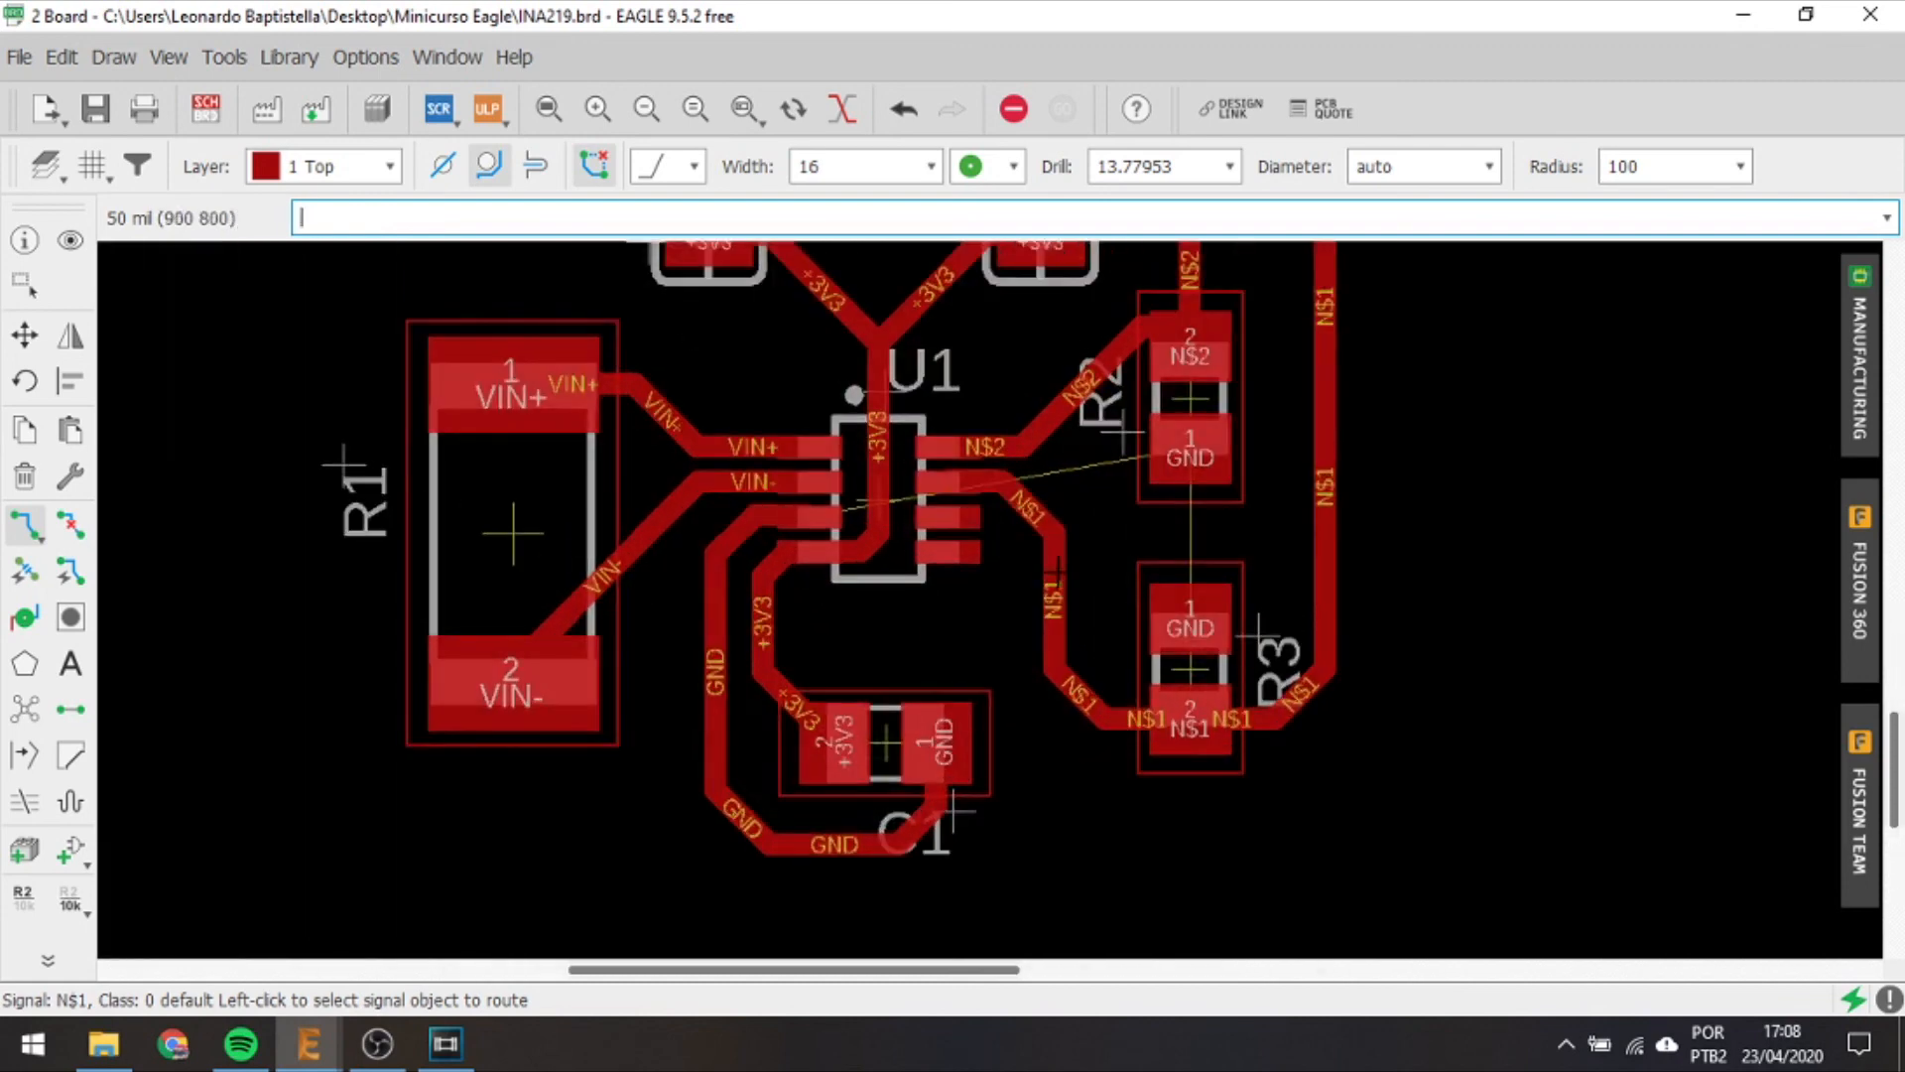
scroll(1032, 455, down, 1)
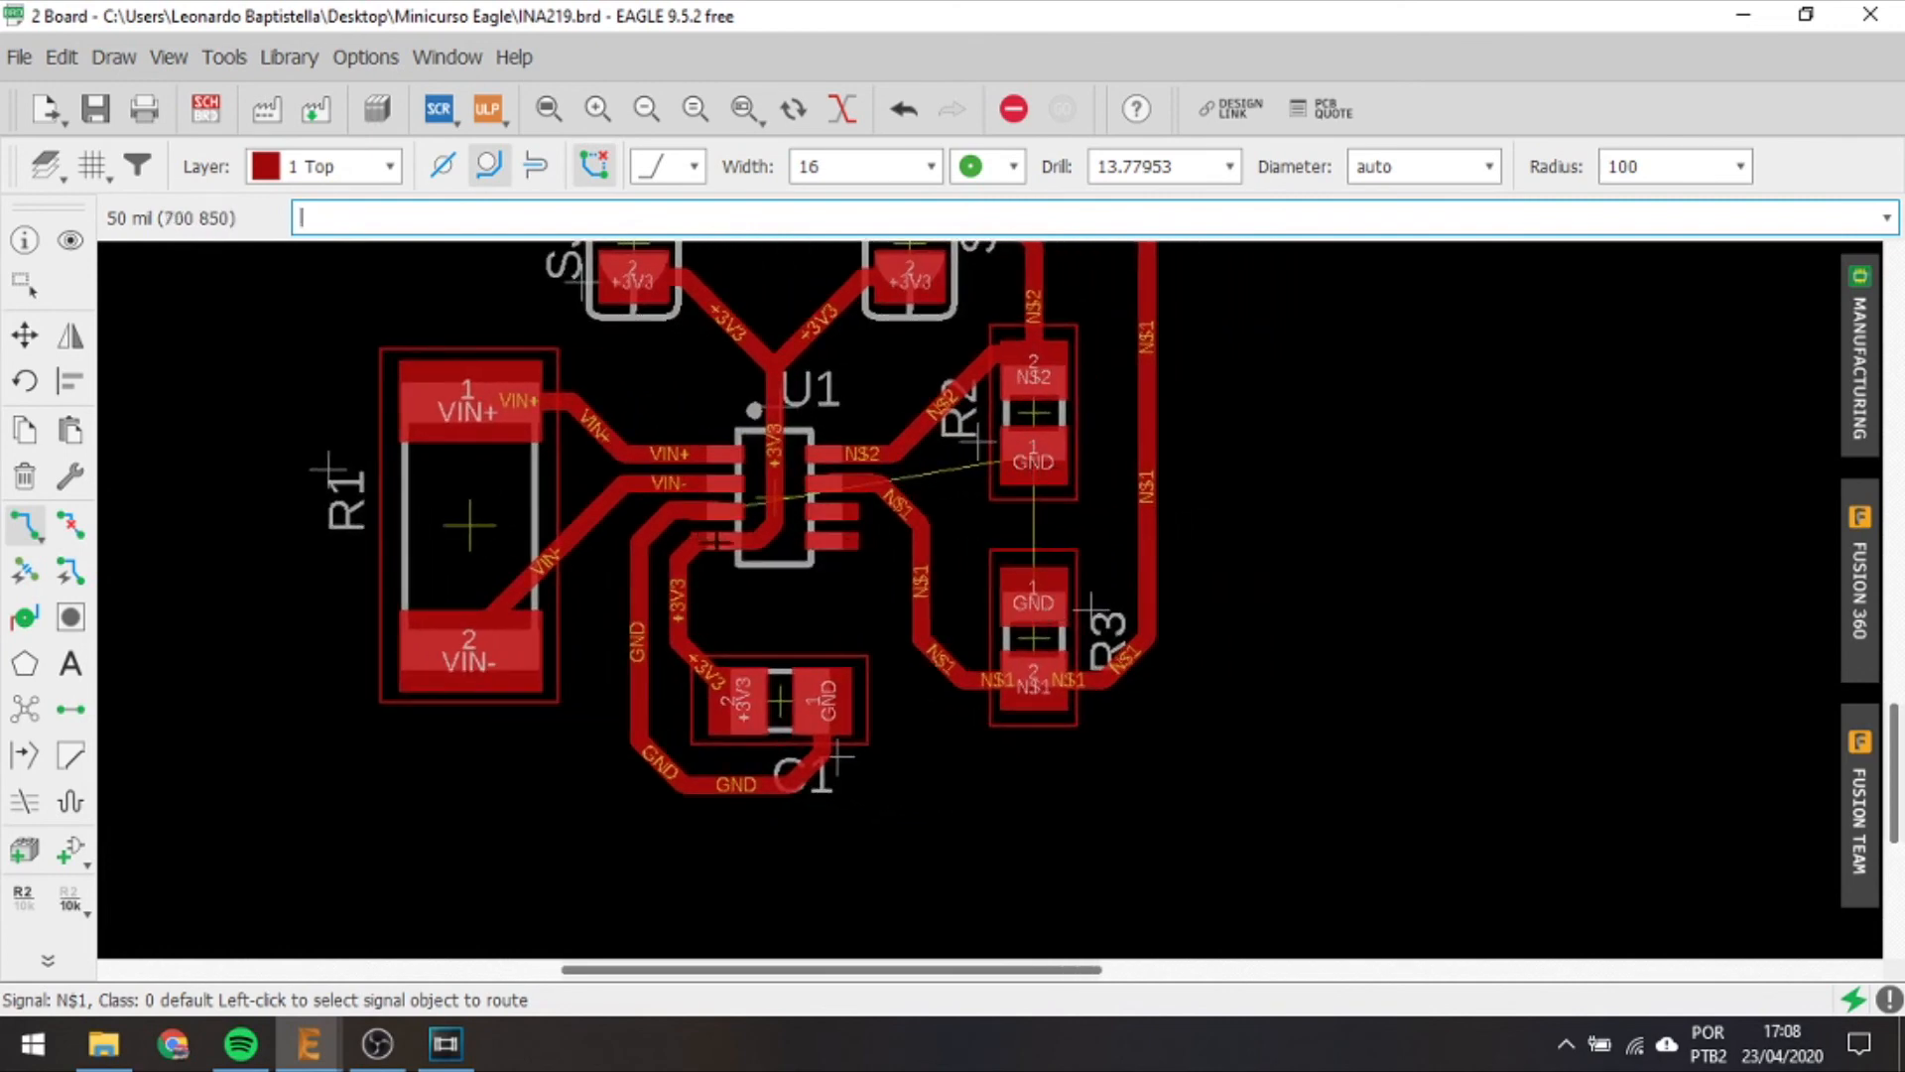
click(1032, 463)
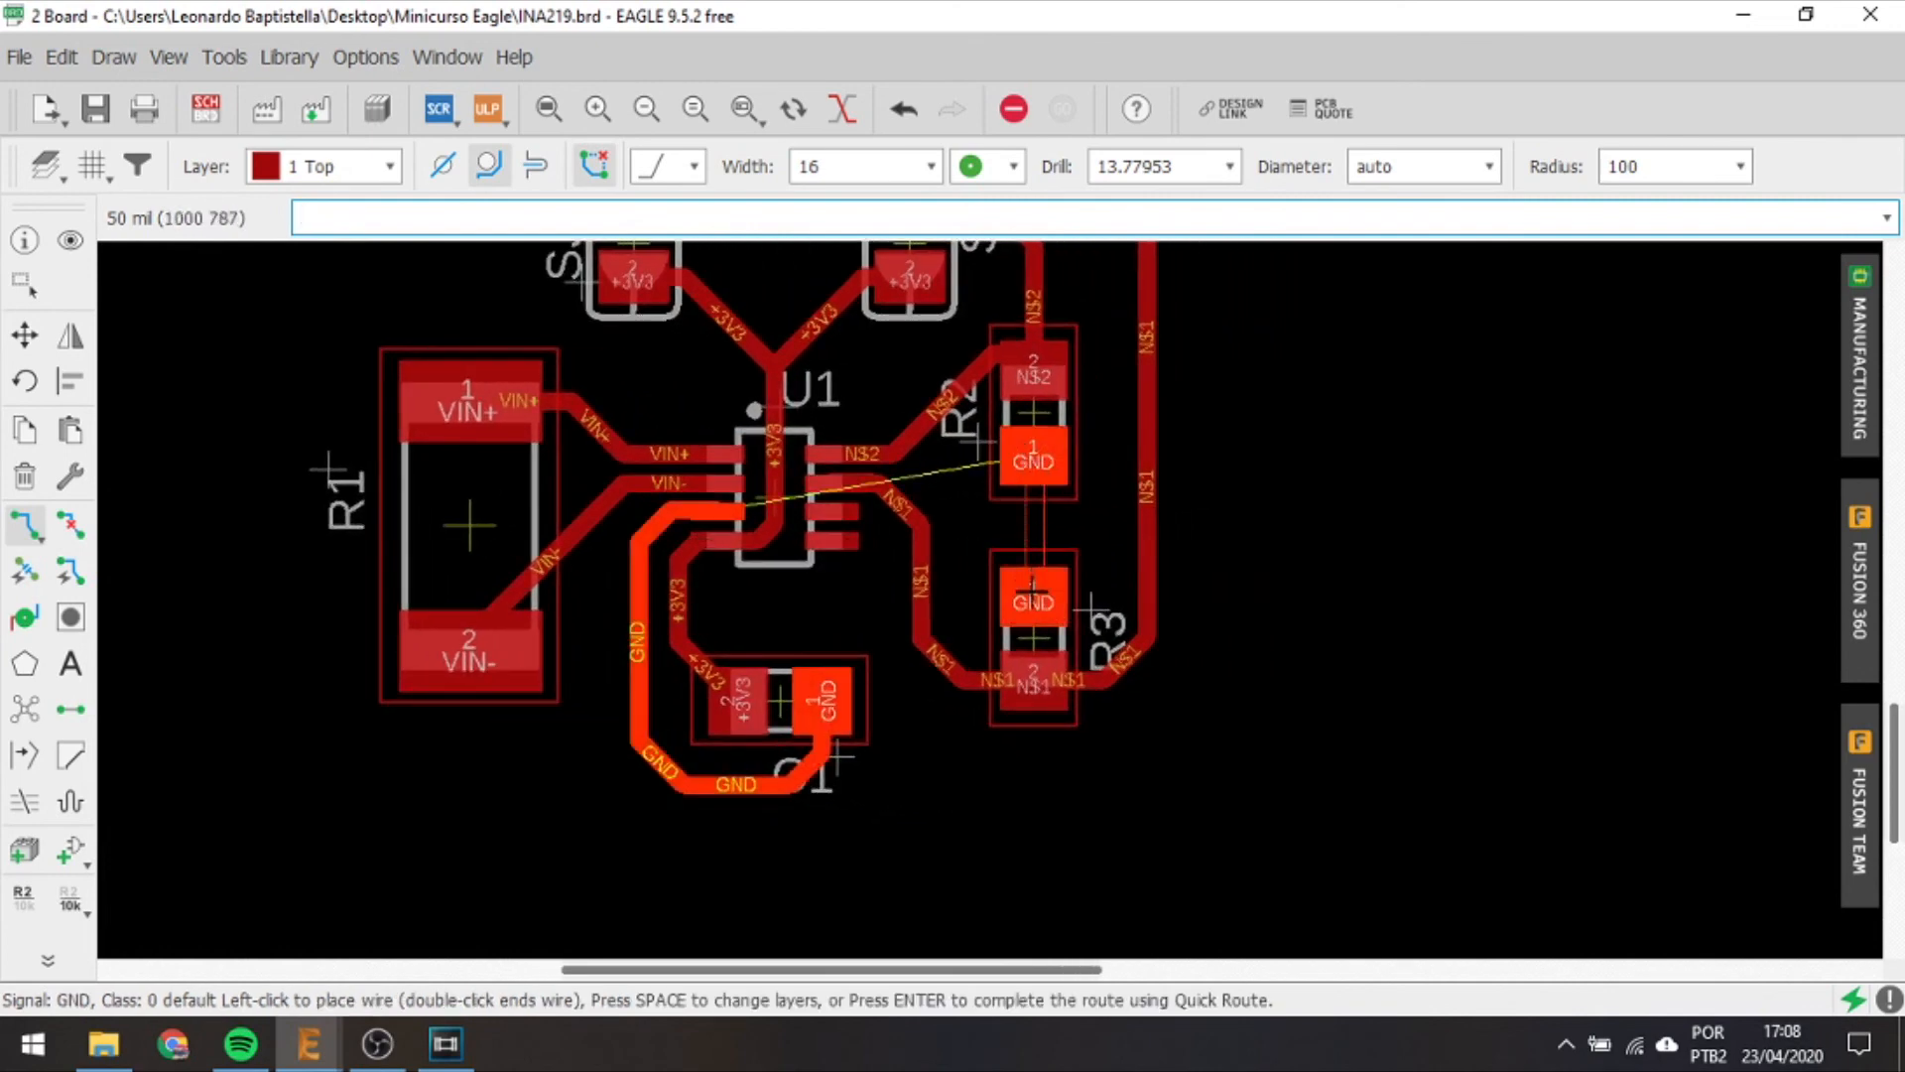
click(1032, 596)
middle_drag(1034, 511, 1003, 554)
scroll(924, 585, down, 3)
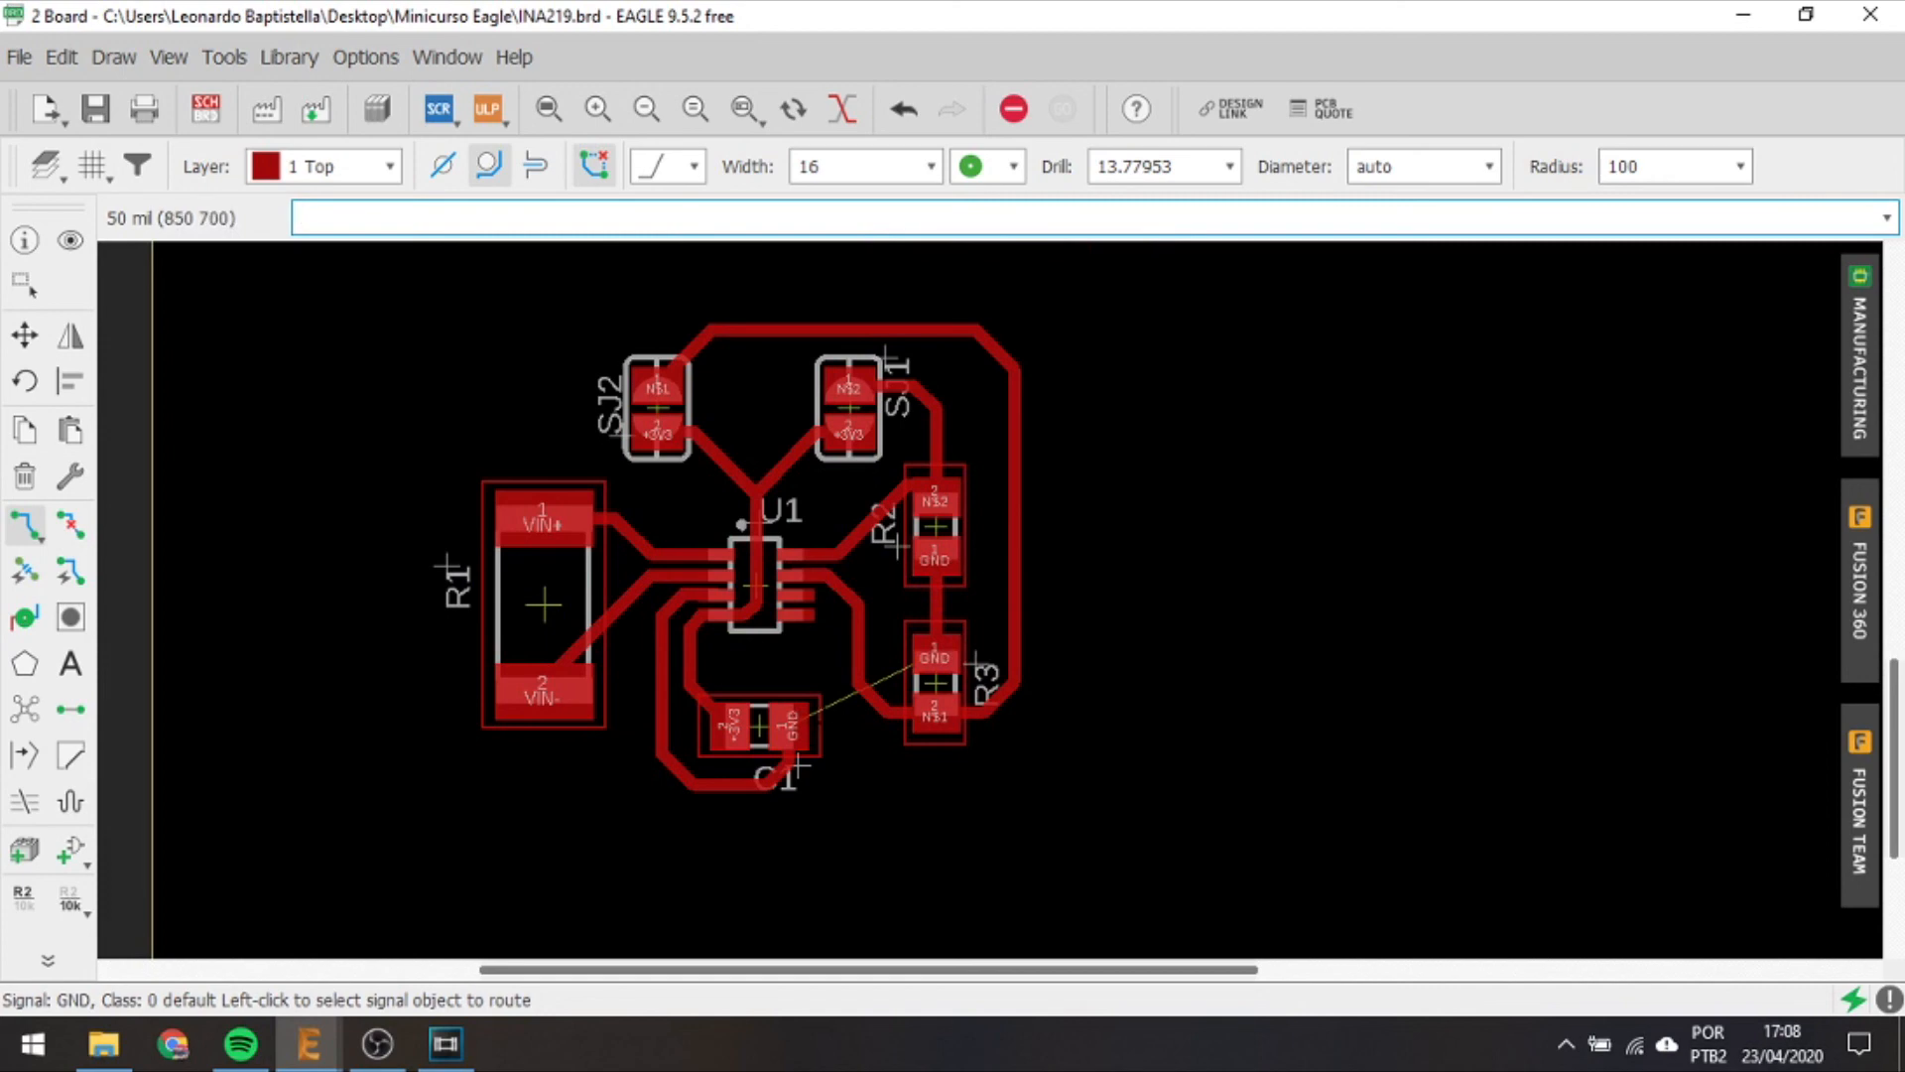
click(791, 729)
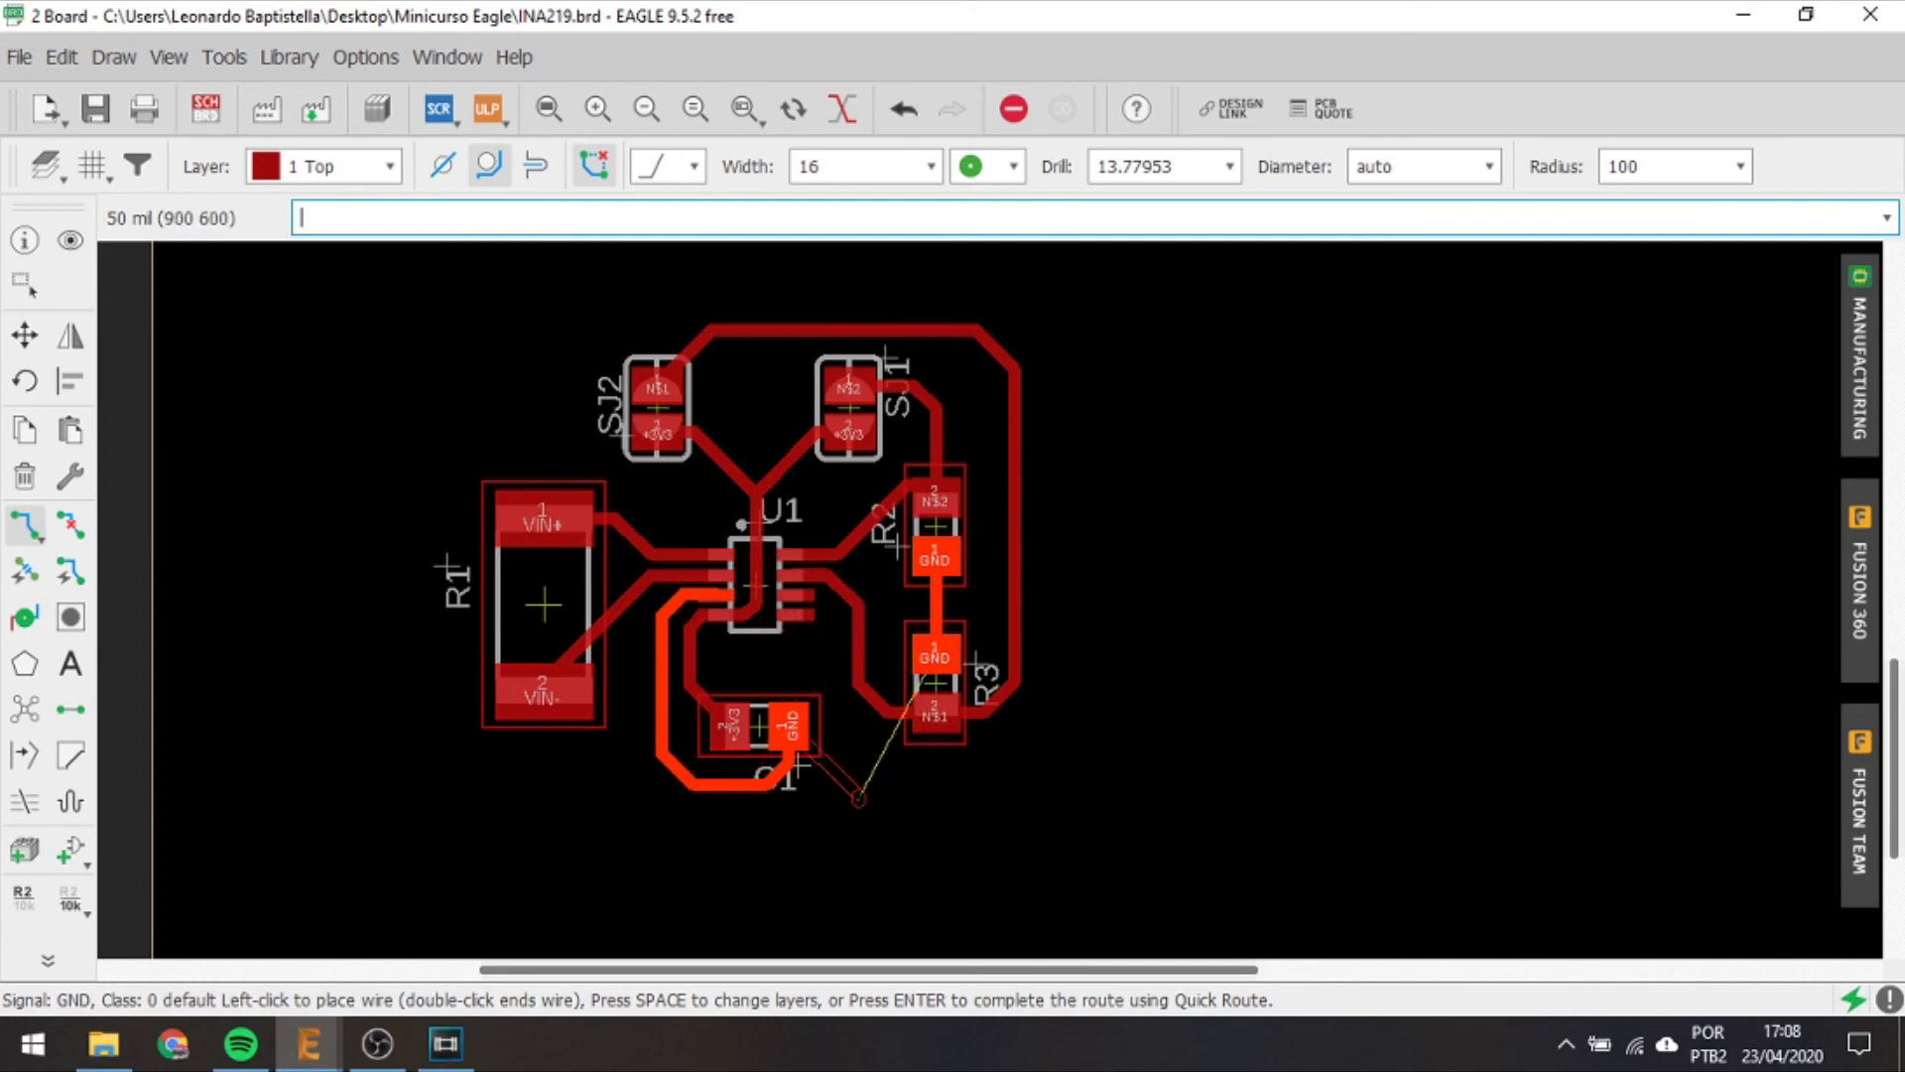
key(Escape)
middle_drag(857, 650, 832, 623)
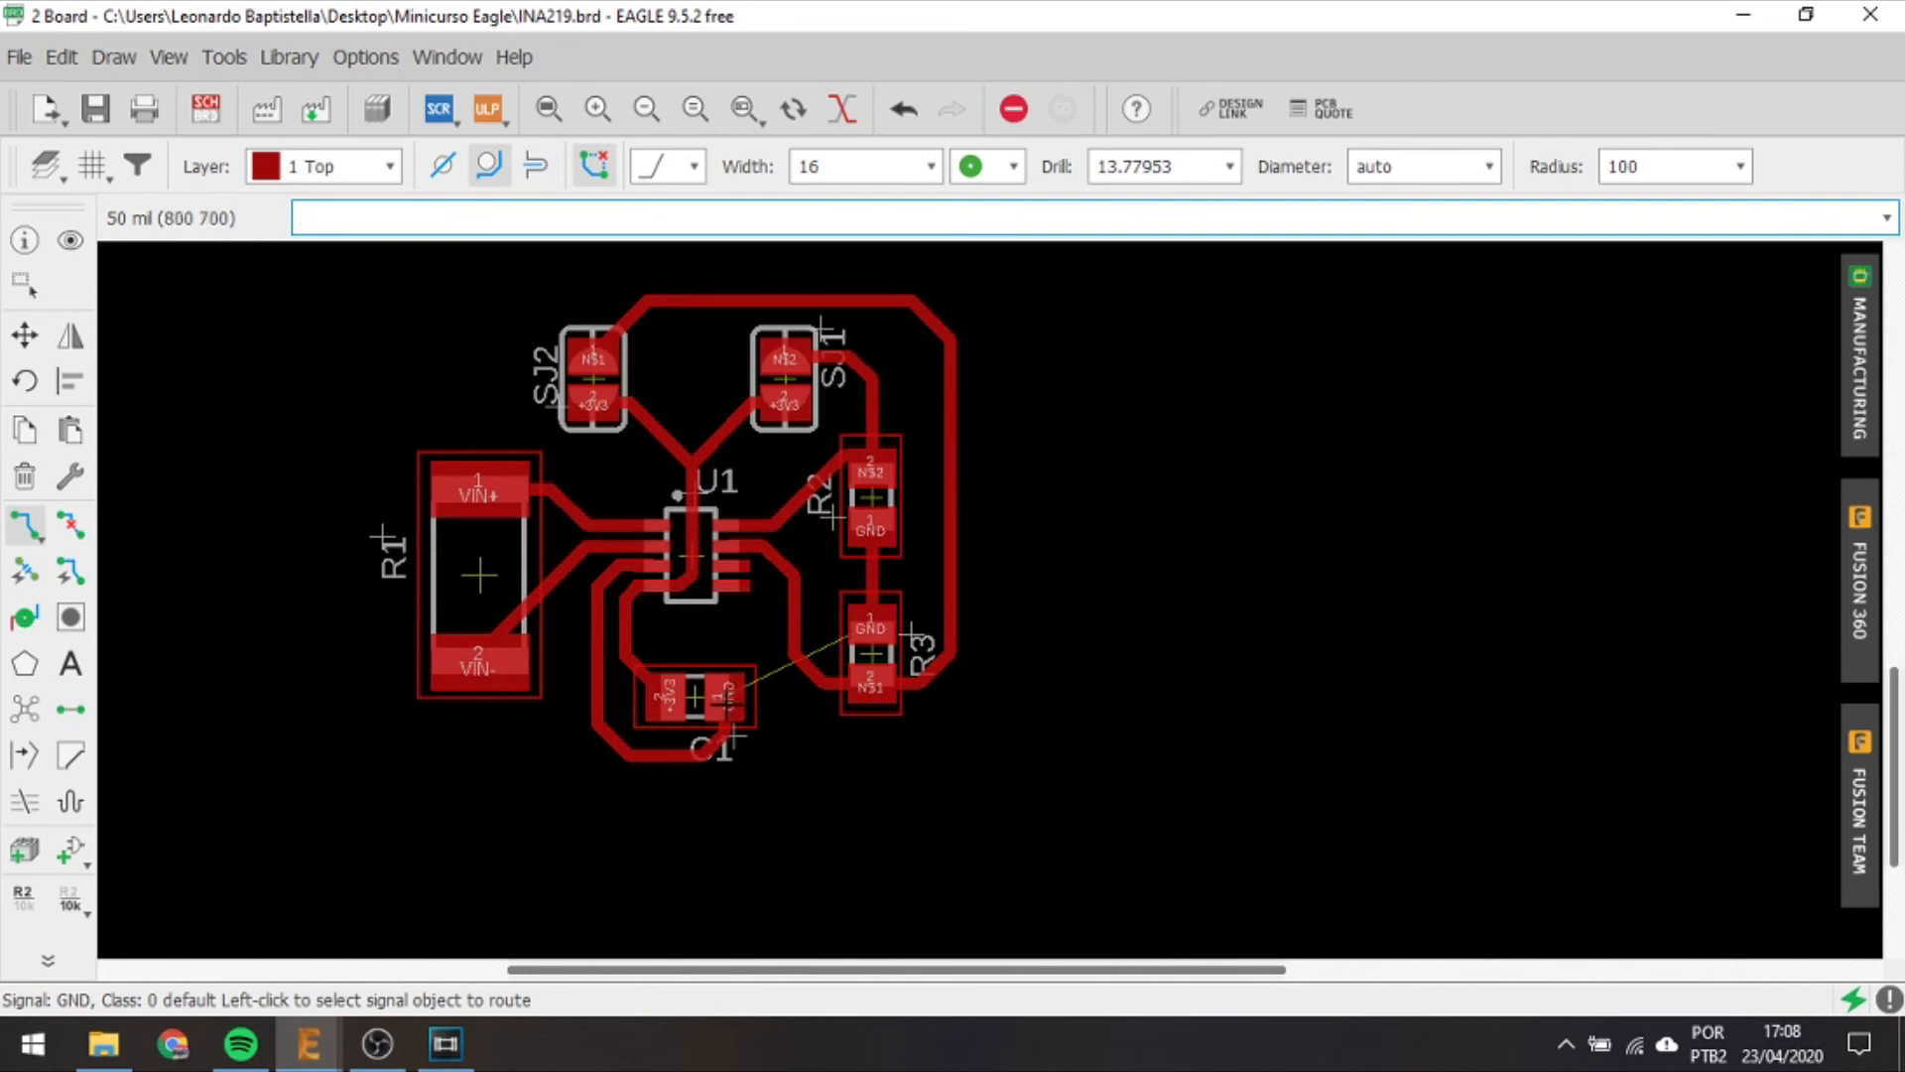
scroll(727, 701, up, 3)
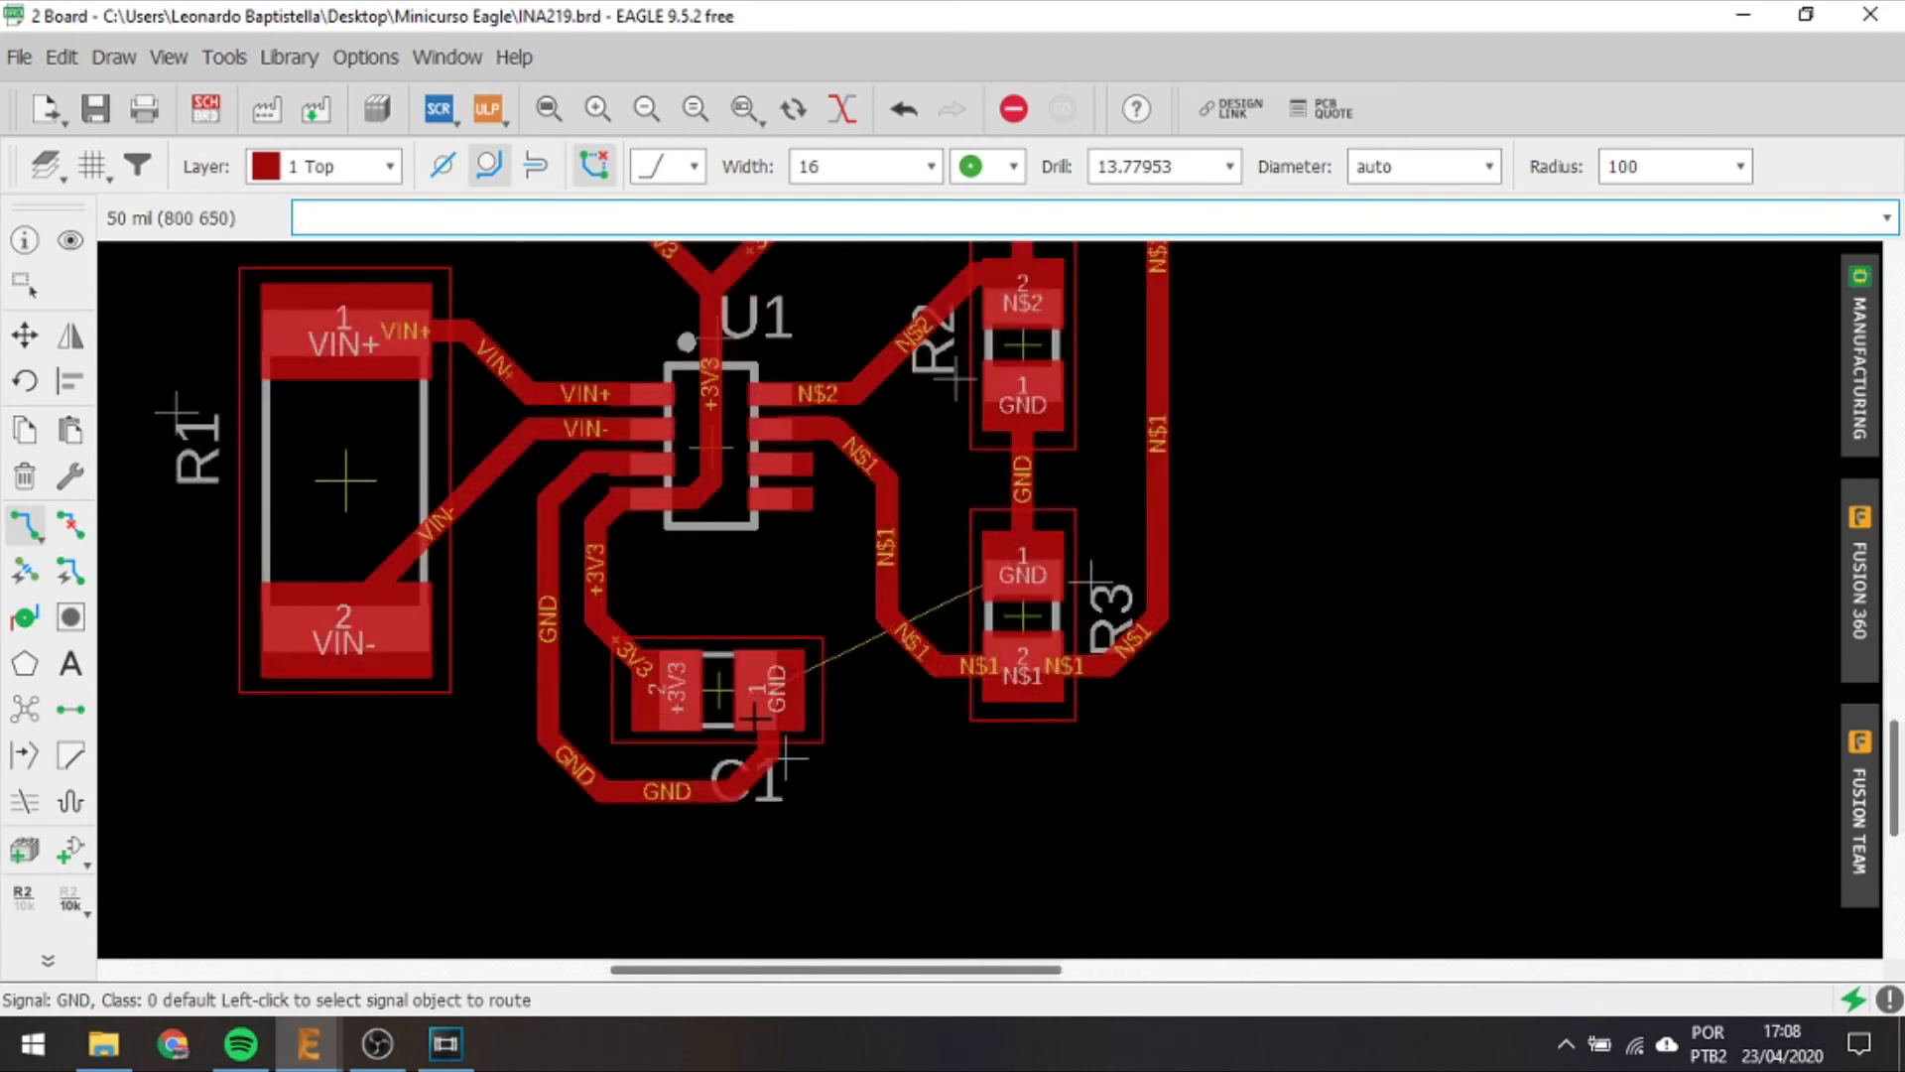
click(760, 710)
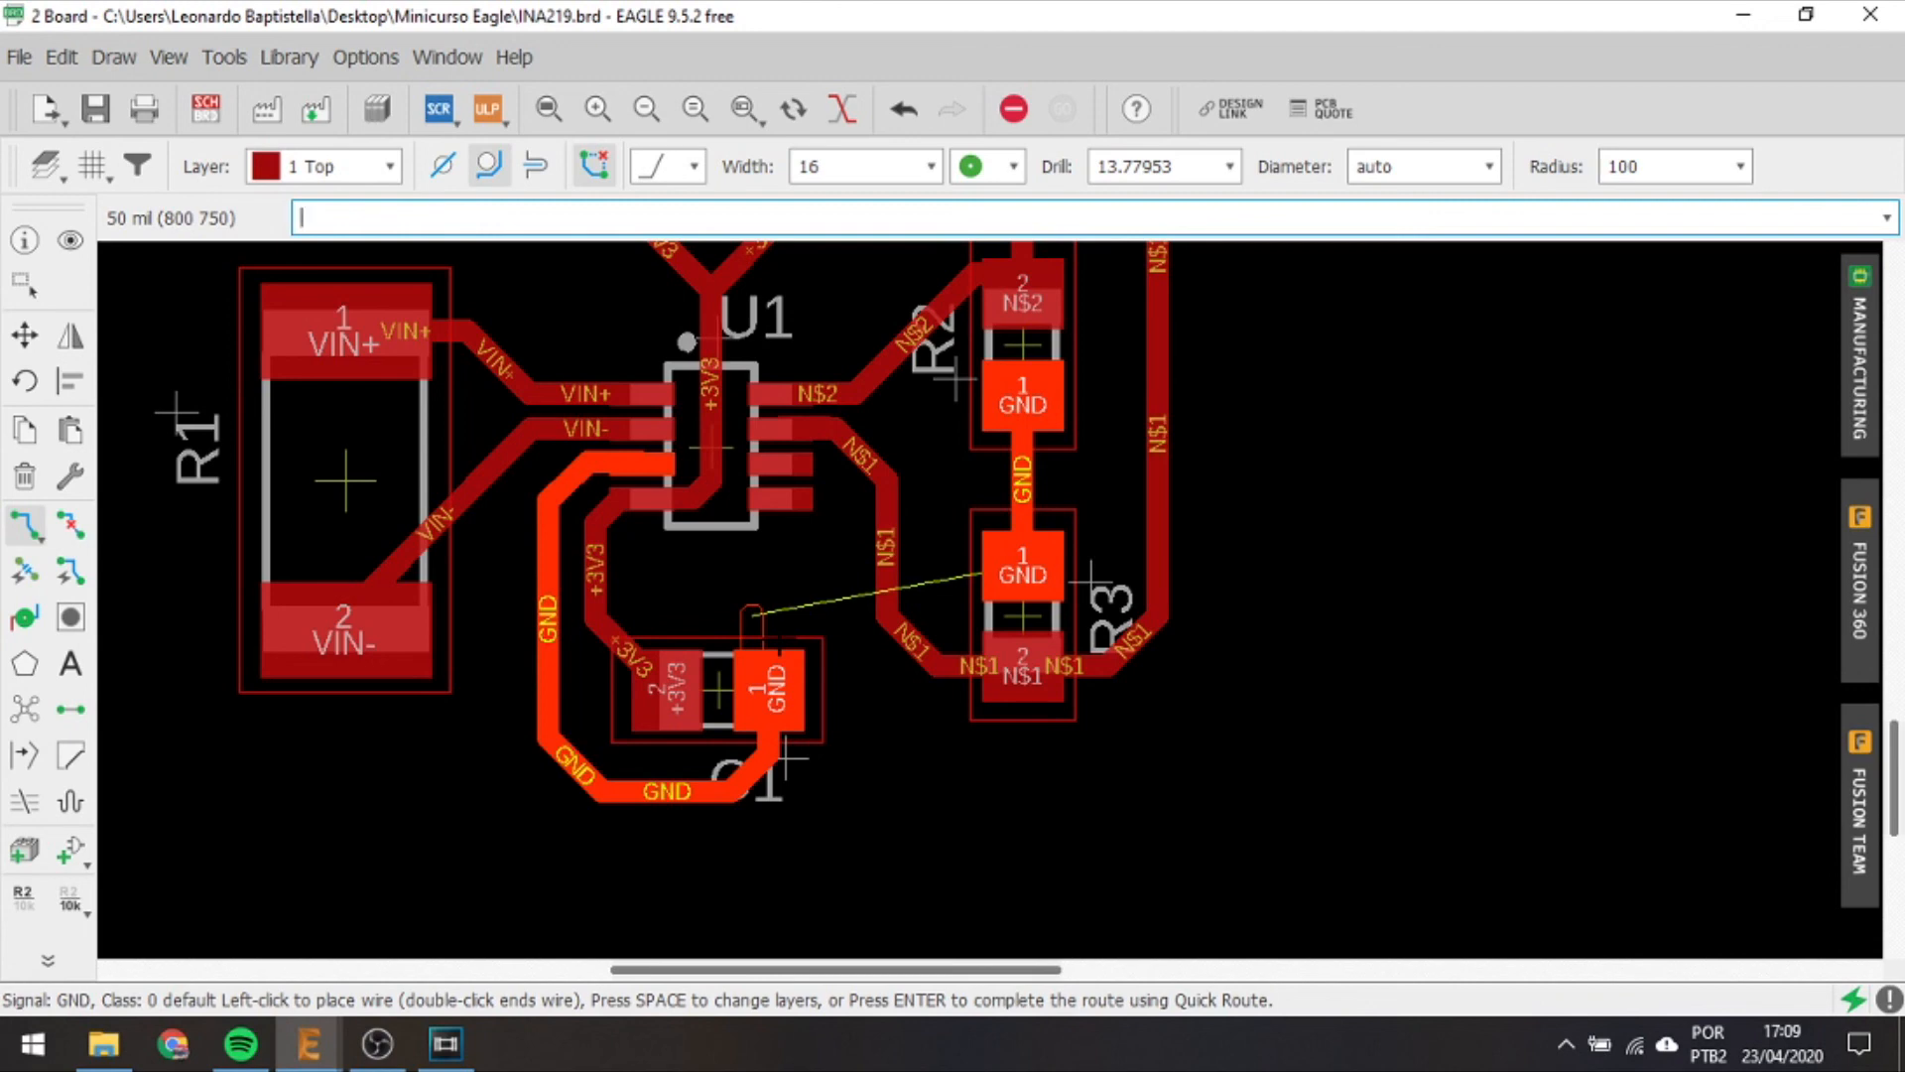
key(Escape)
Route GND at 16 mil from C1's pad 1 to a via above it, then on 16 Bottom to a via on the R2–R3 GND trace.
click(768, 686)
key(space)
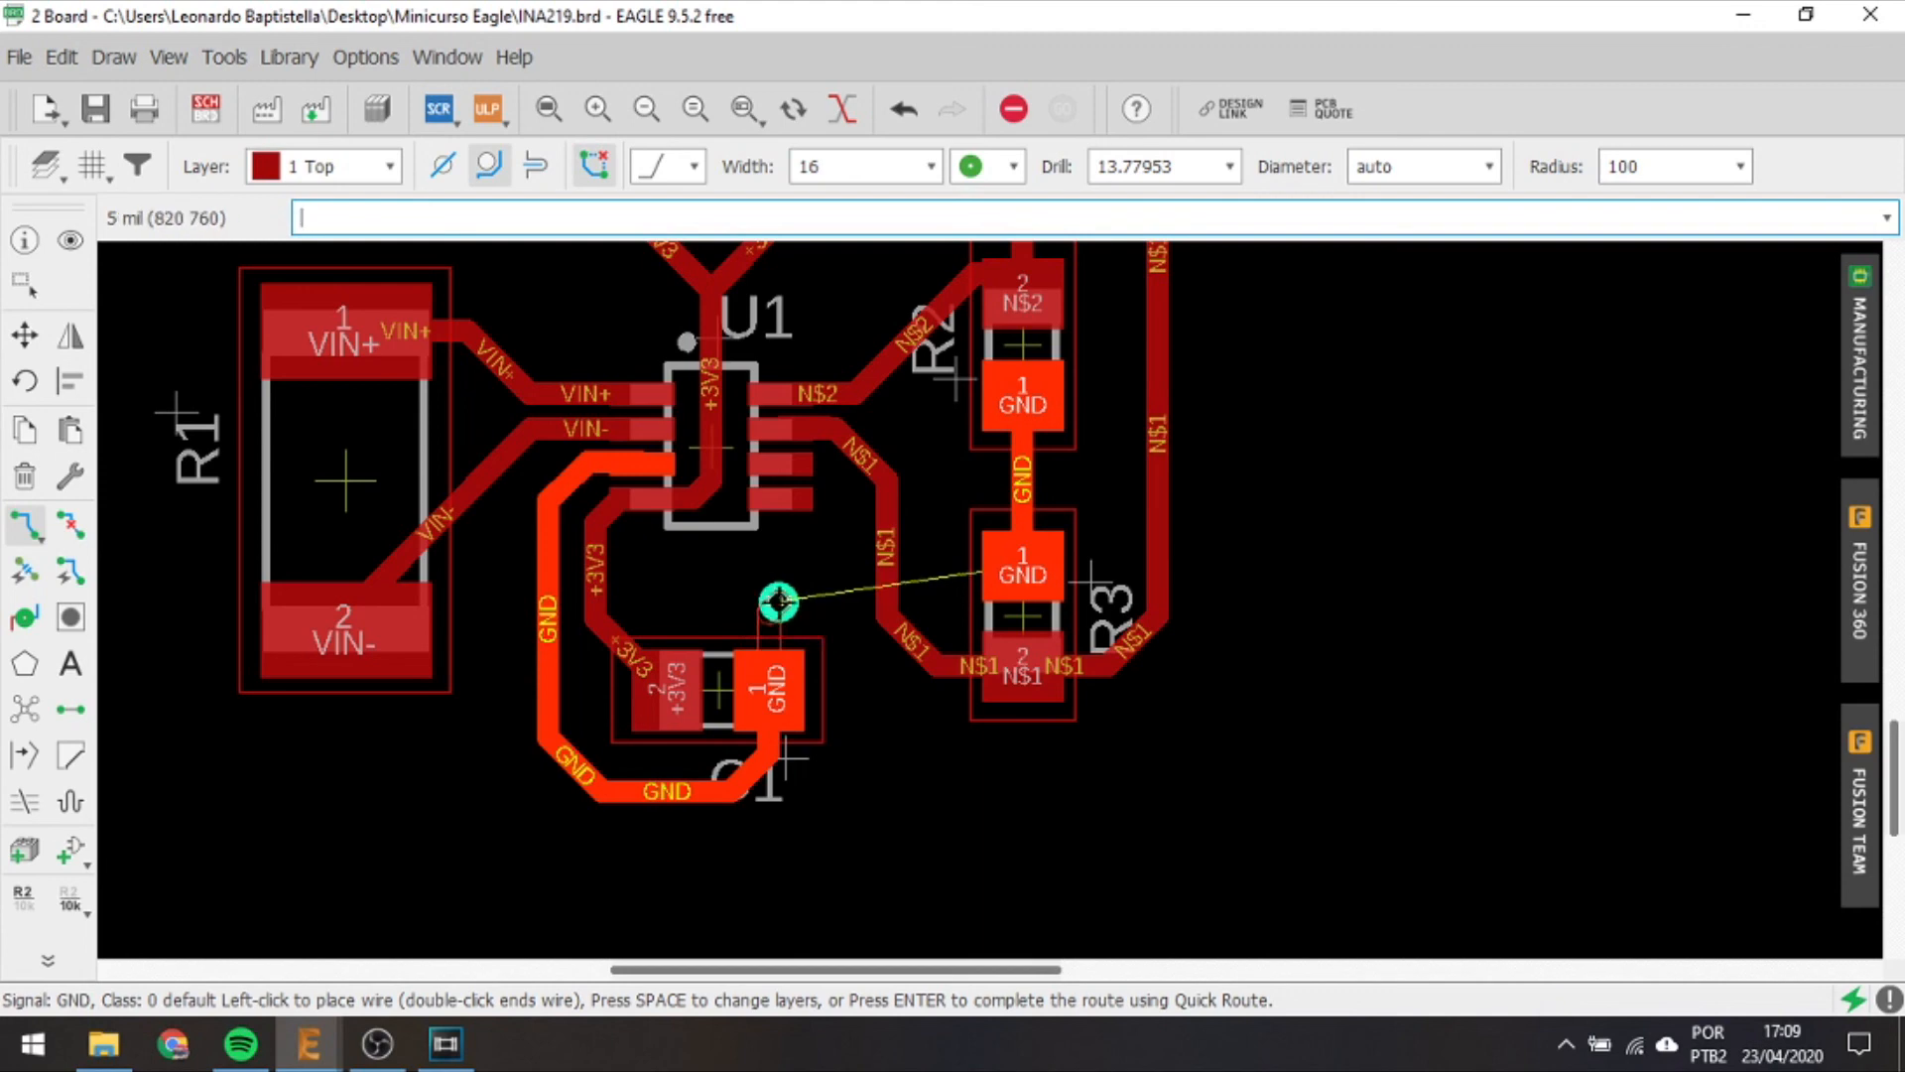
click(779, 600)
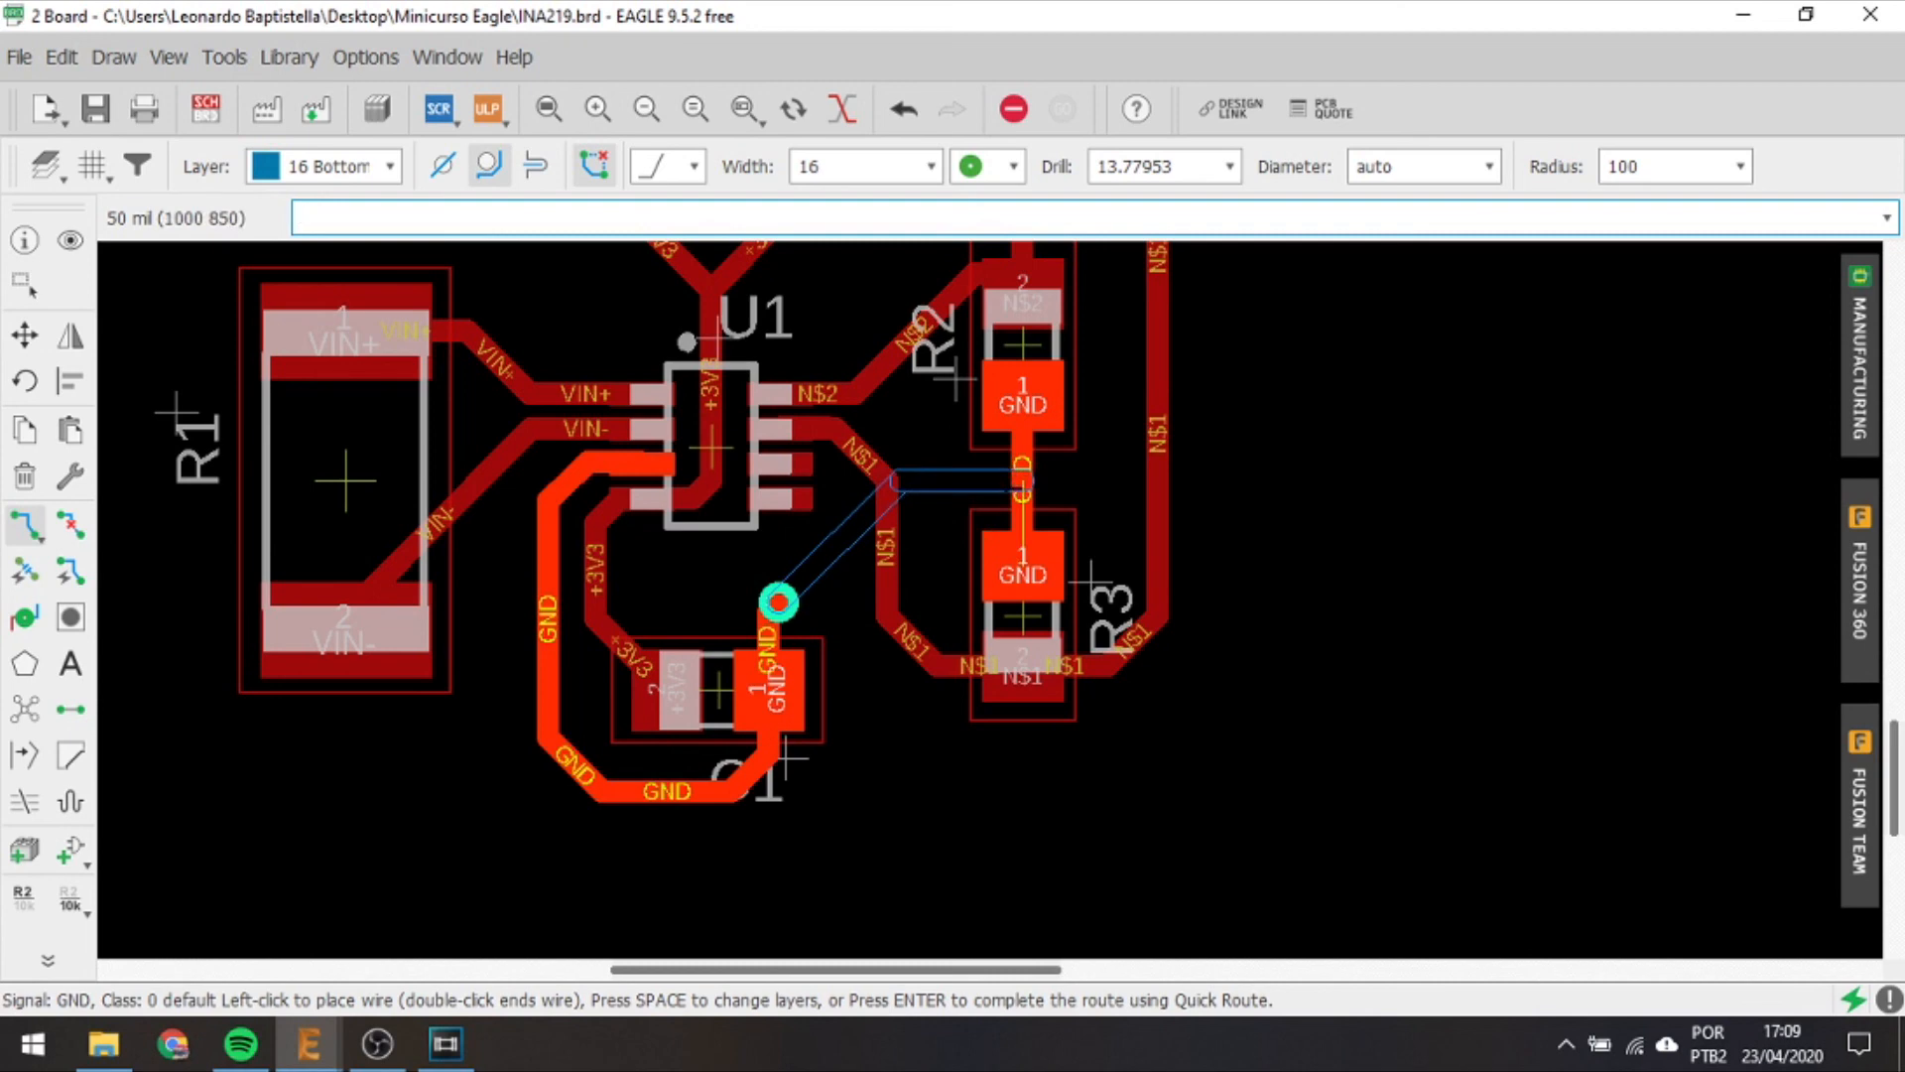
click(1022, 482)
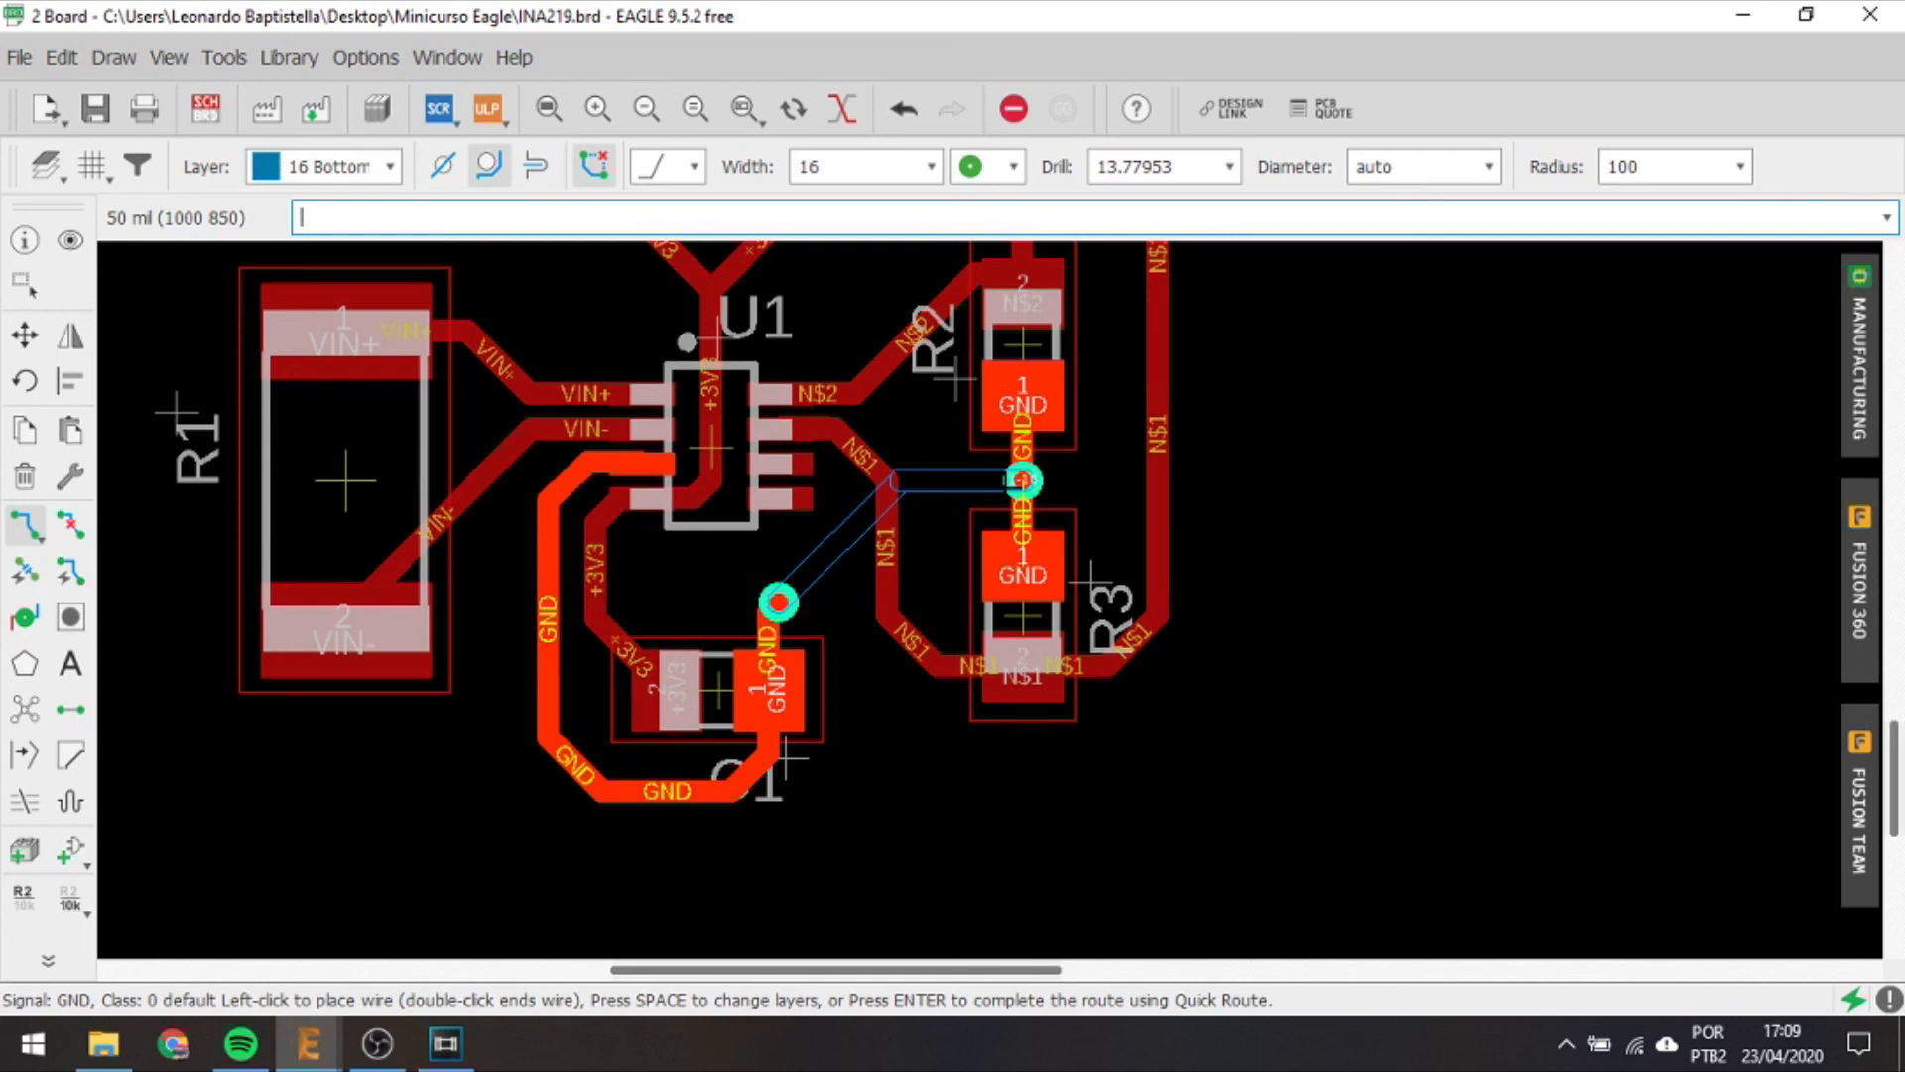
click(1022, 483)
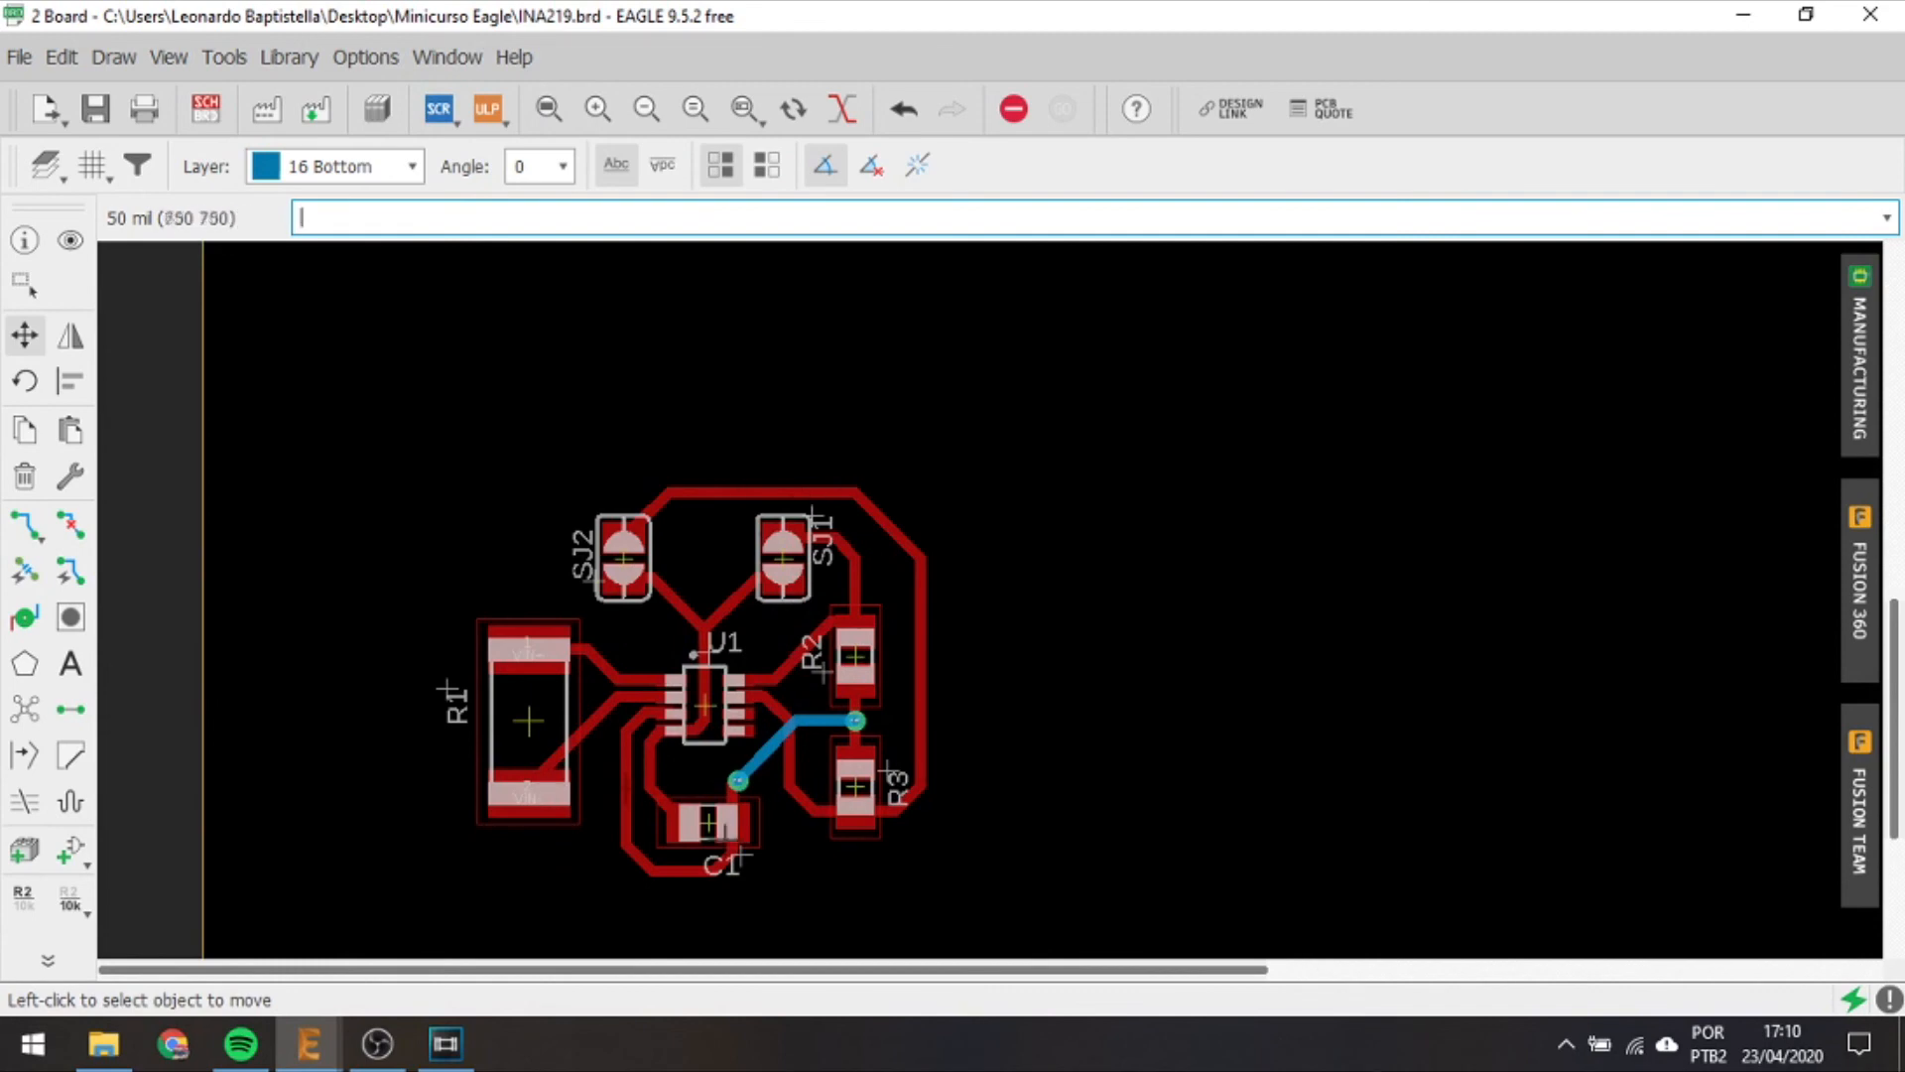
Switch the active layer back and forth between 1 Top and 16 Bottom to compare them, ending on 1 Top.
click(355, 169)
click(317, 198)
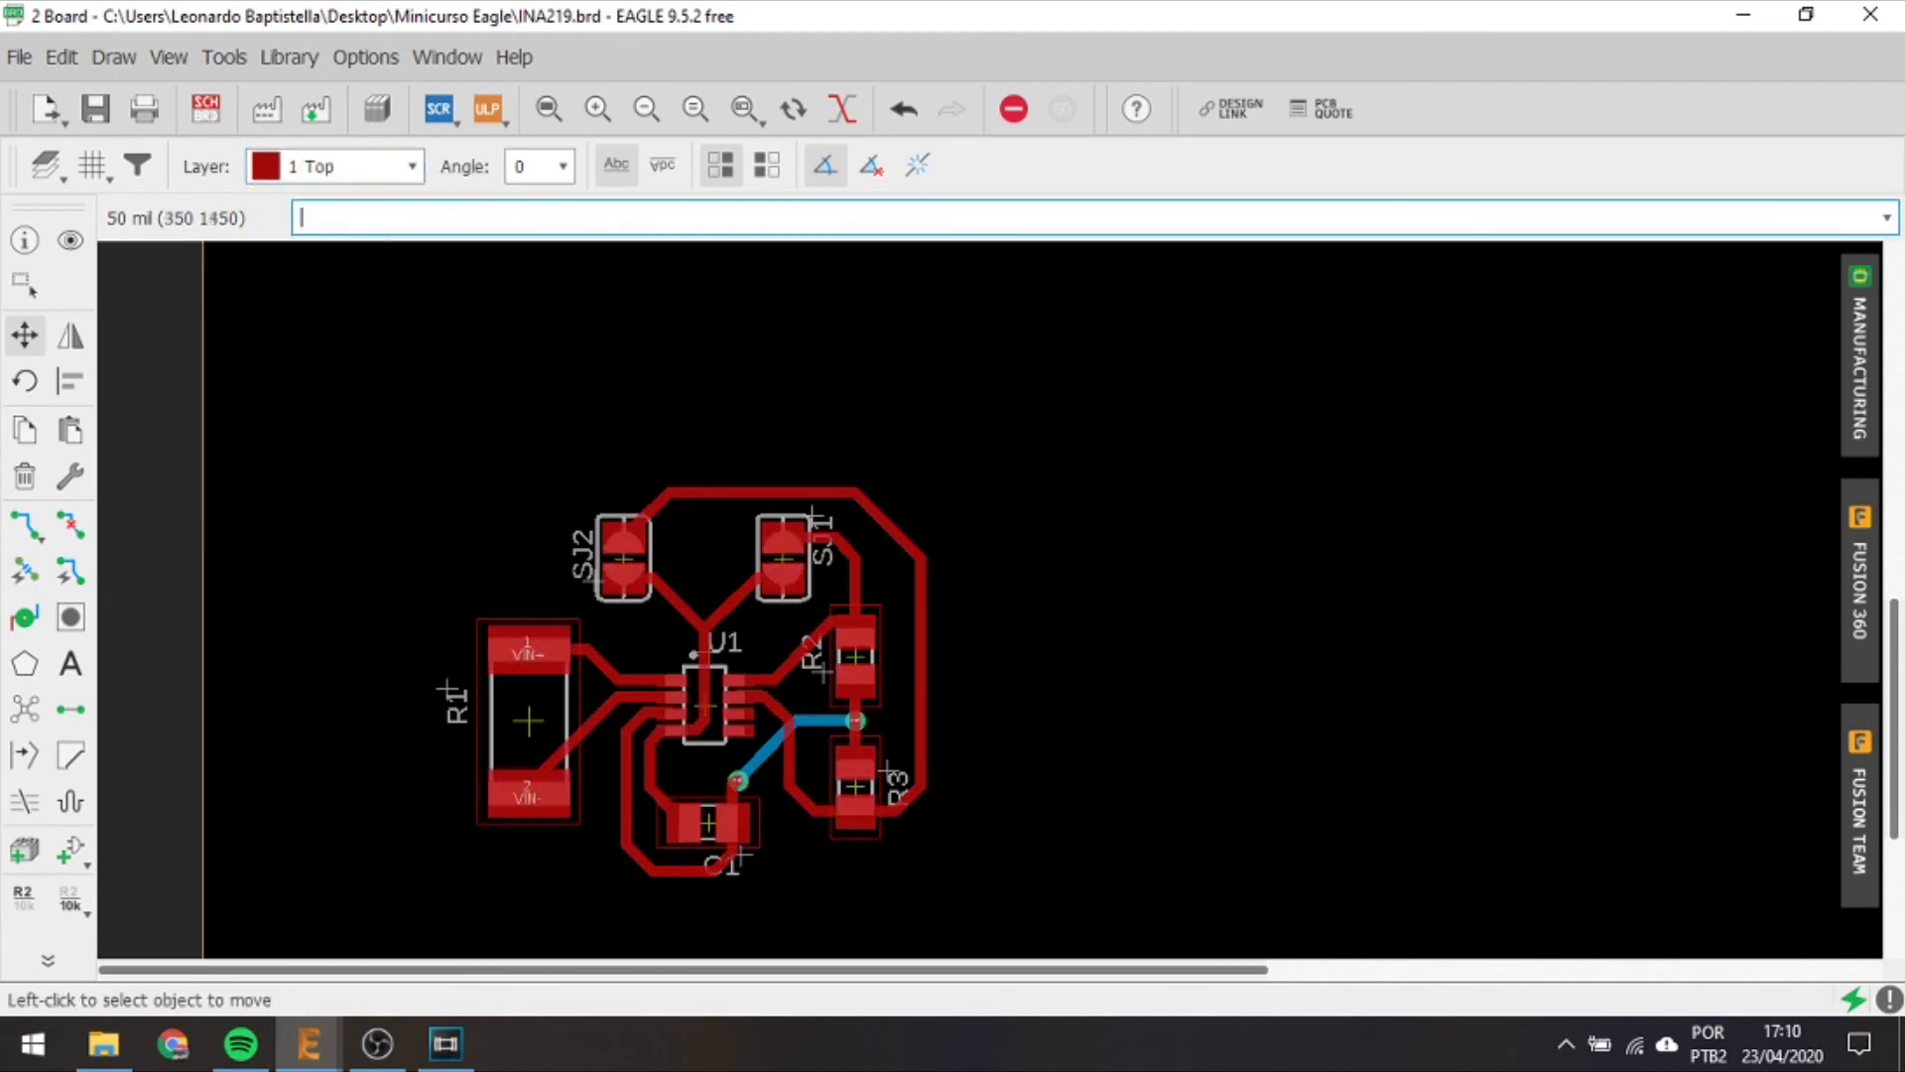
click(372, 182)
click(366, 231)
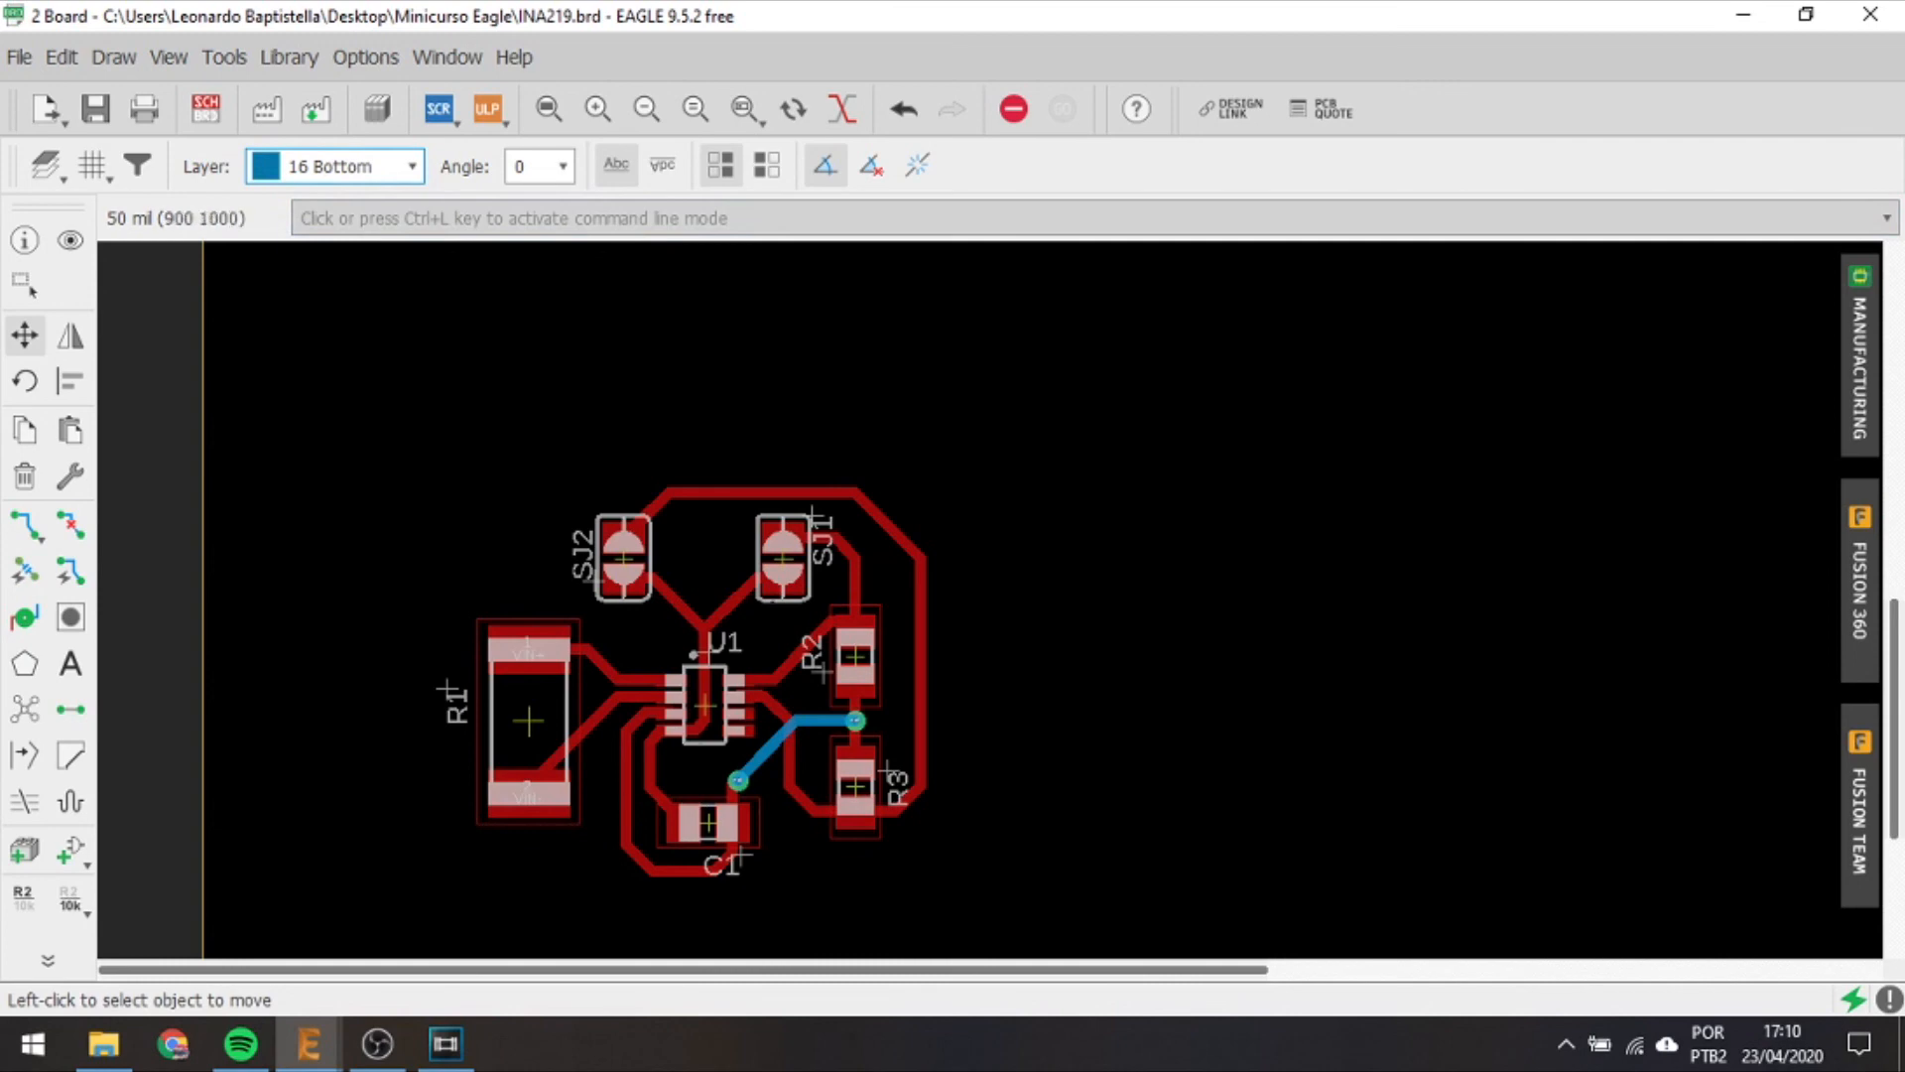
click(362, 169)
click(347, 195)
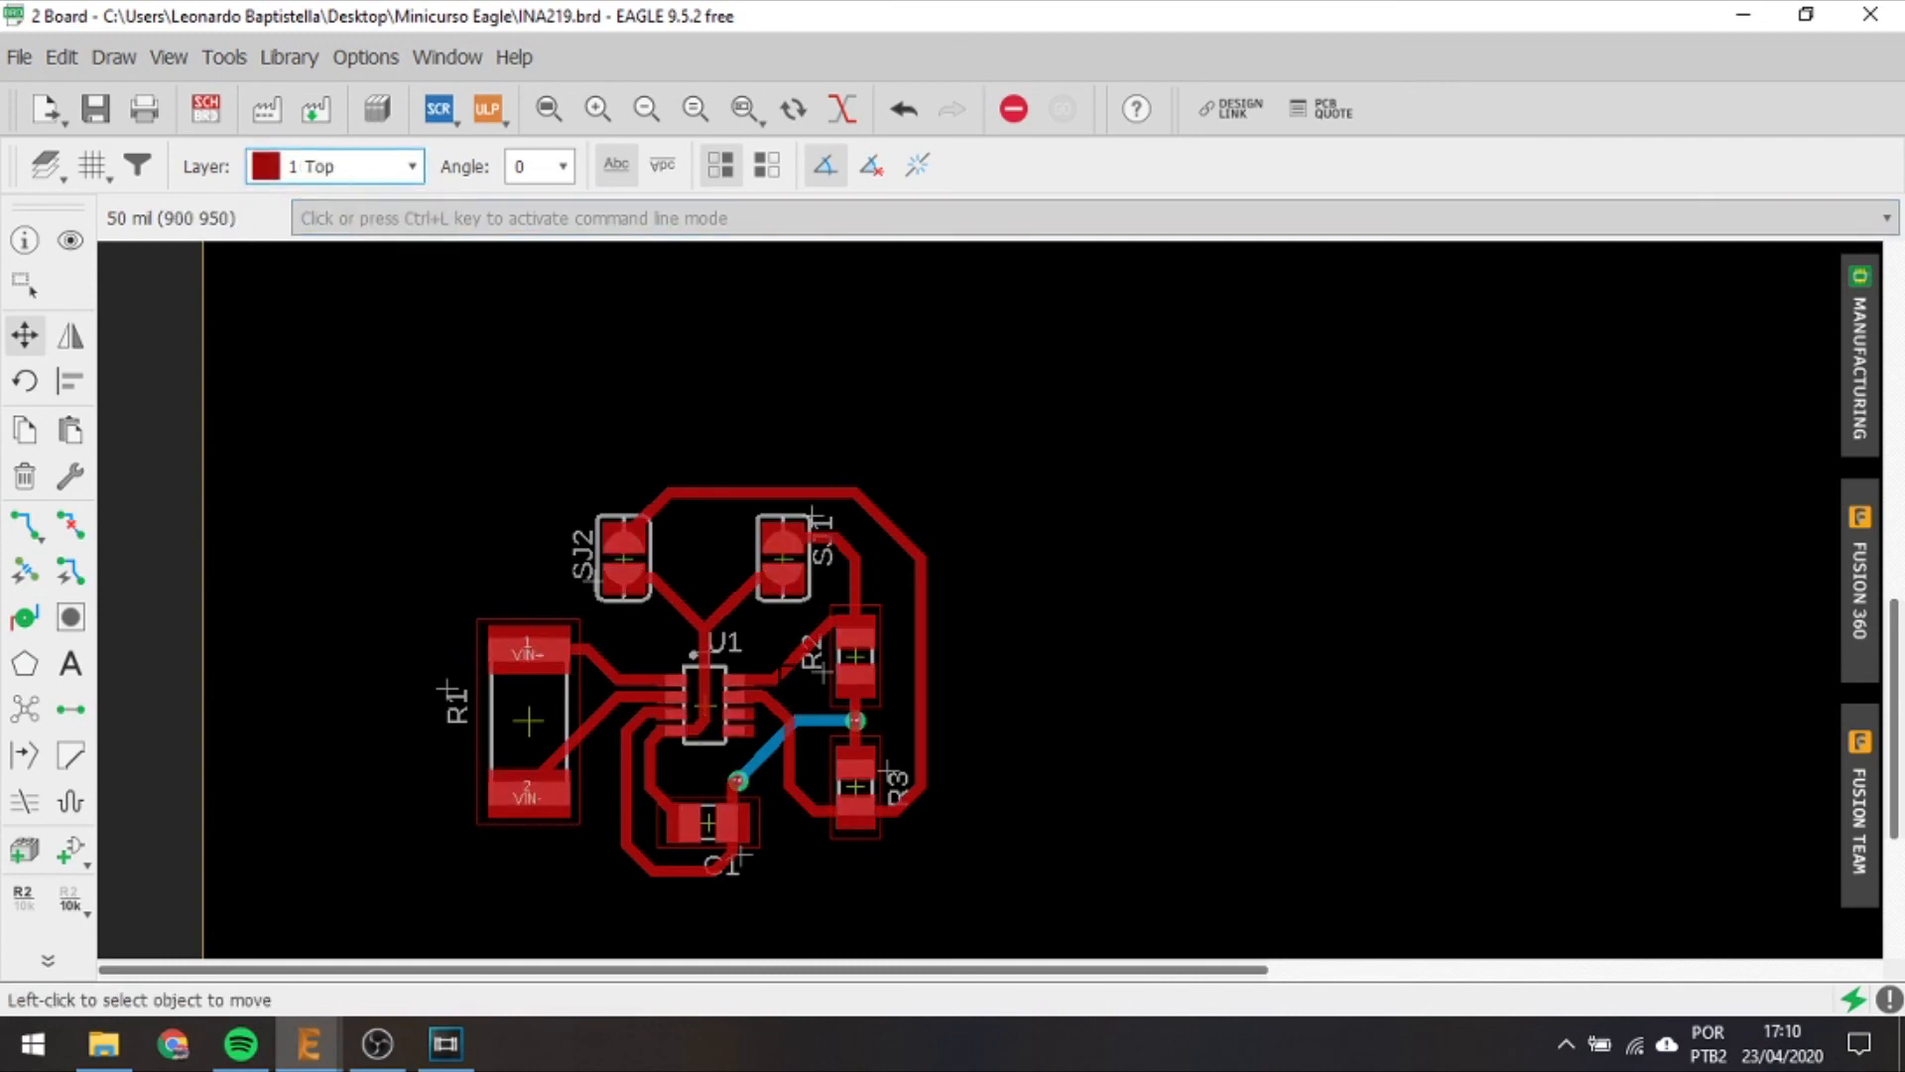
Delete the board outline edges around the routed circuit and save the board.
scroll(547, 739, down, 3)
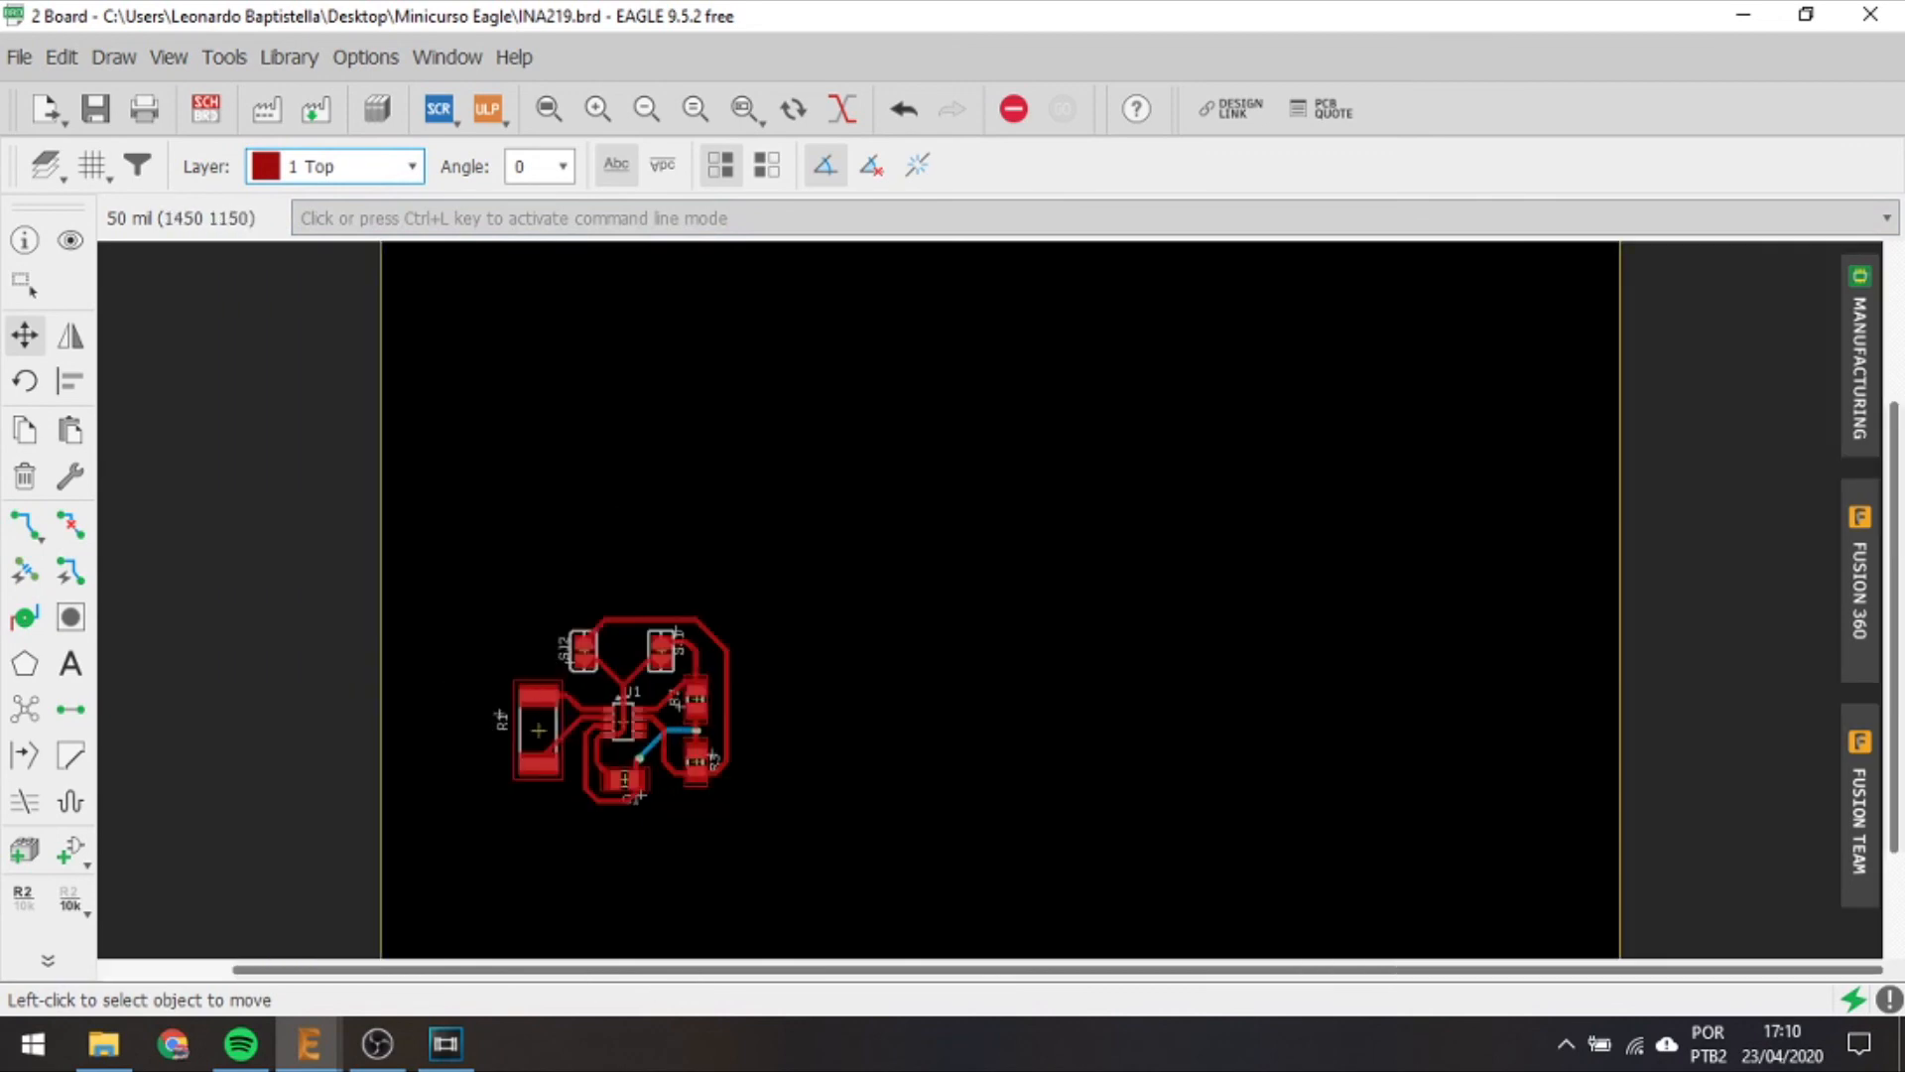
middle_drag(837, 645, 802, 546)
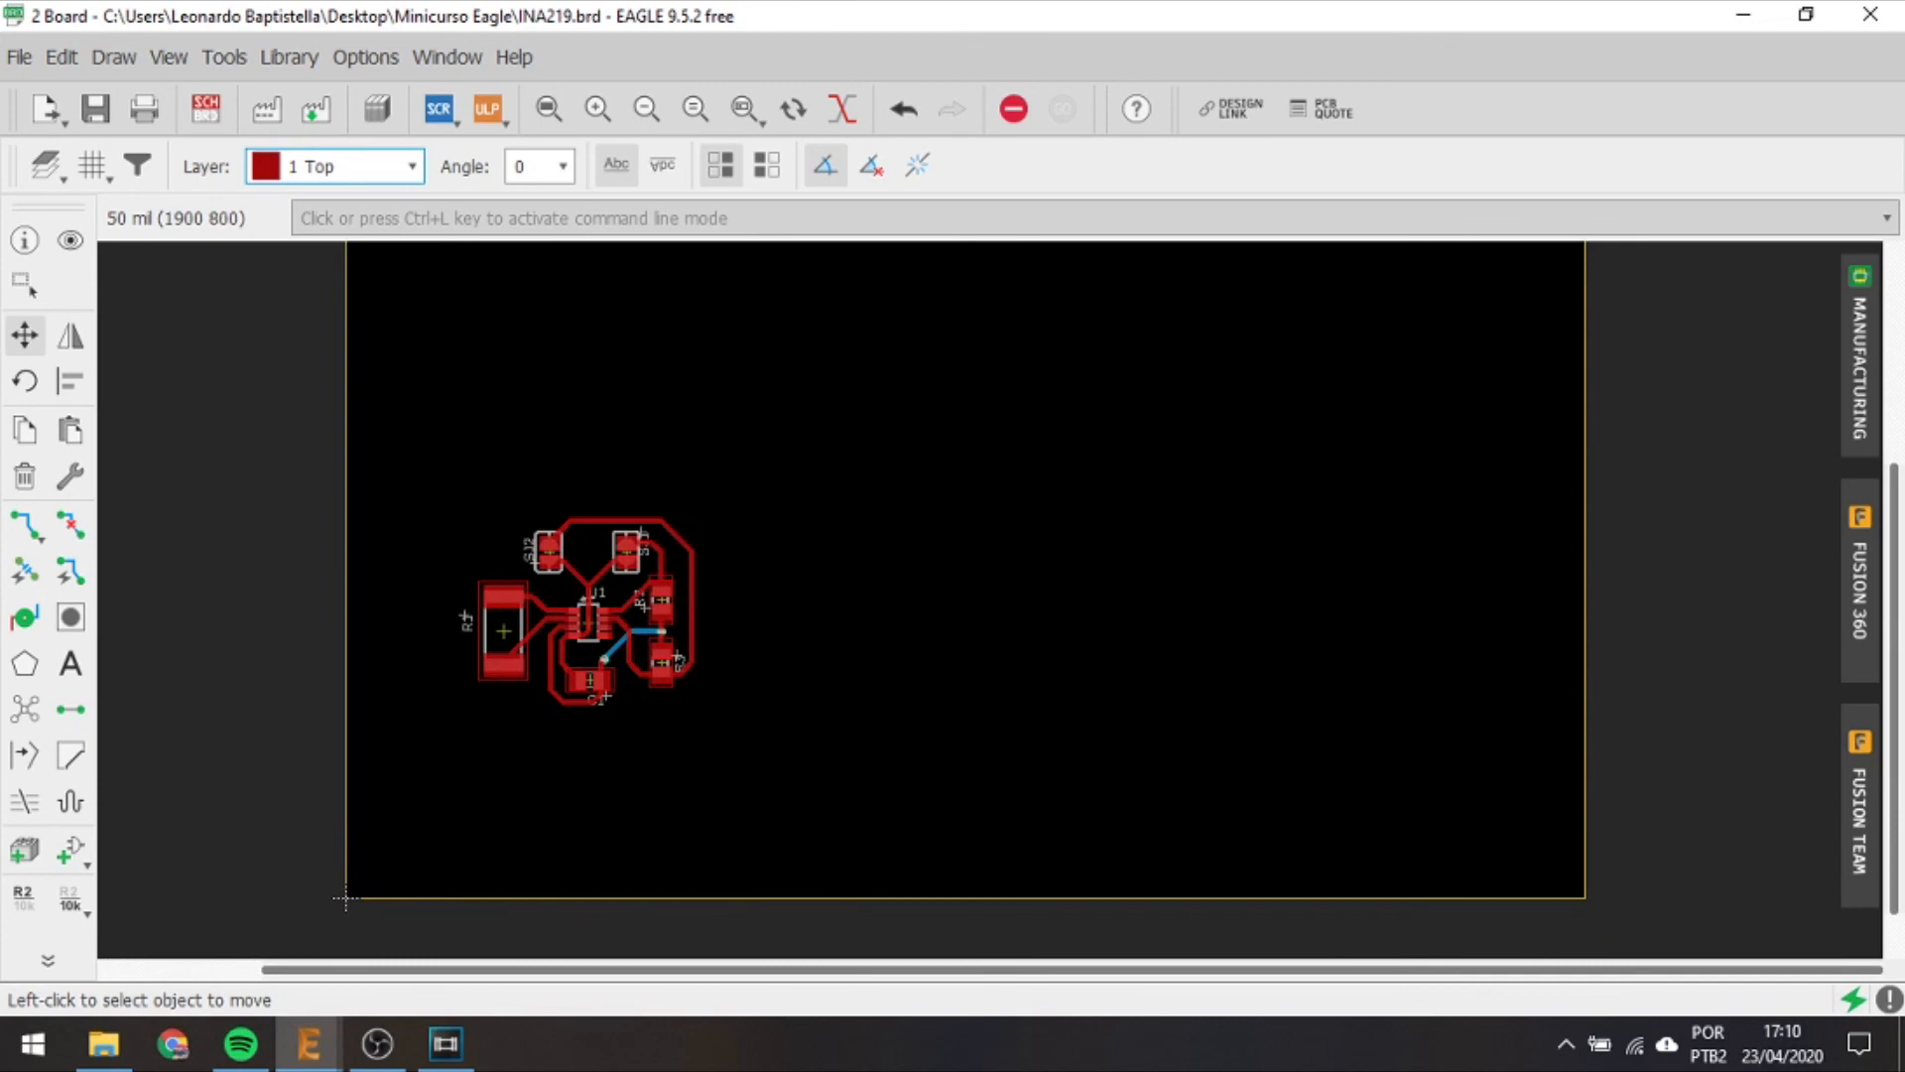
middle_drag(345, 898, 346, 940)
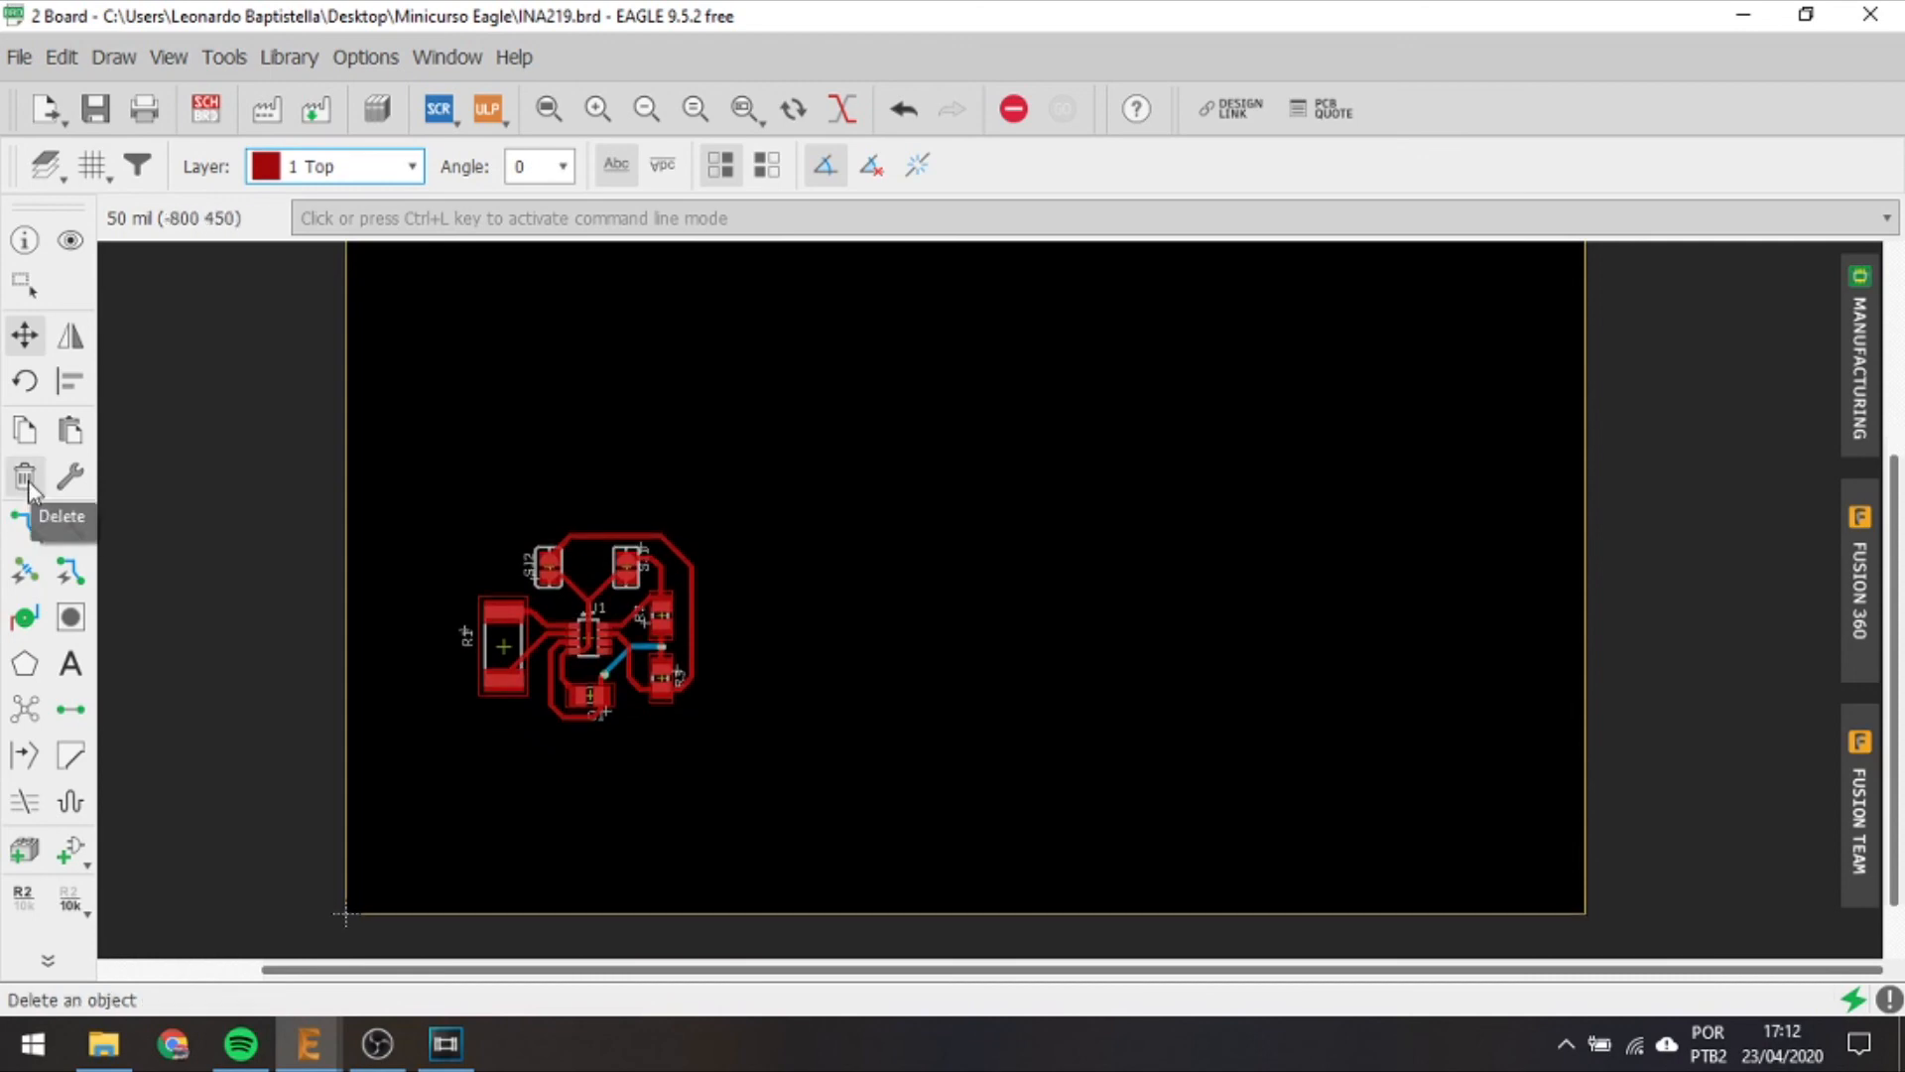
click(26, 477)
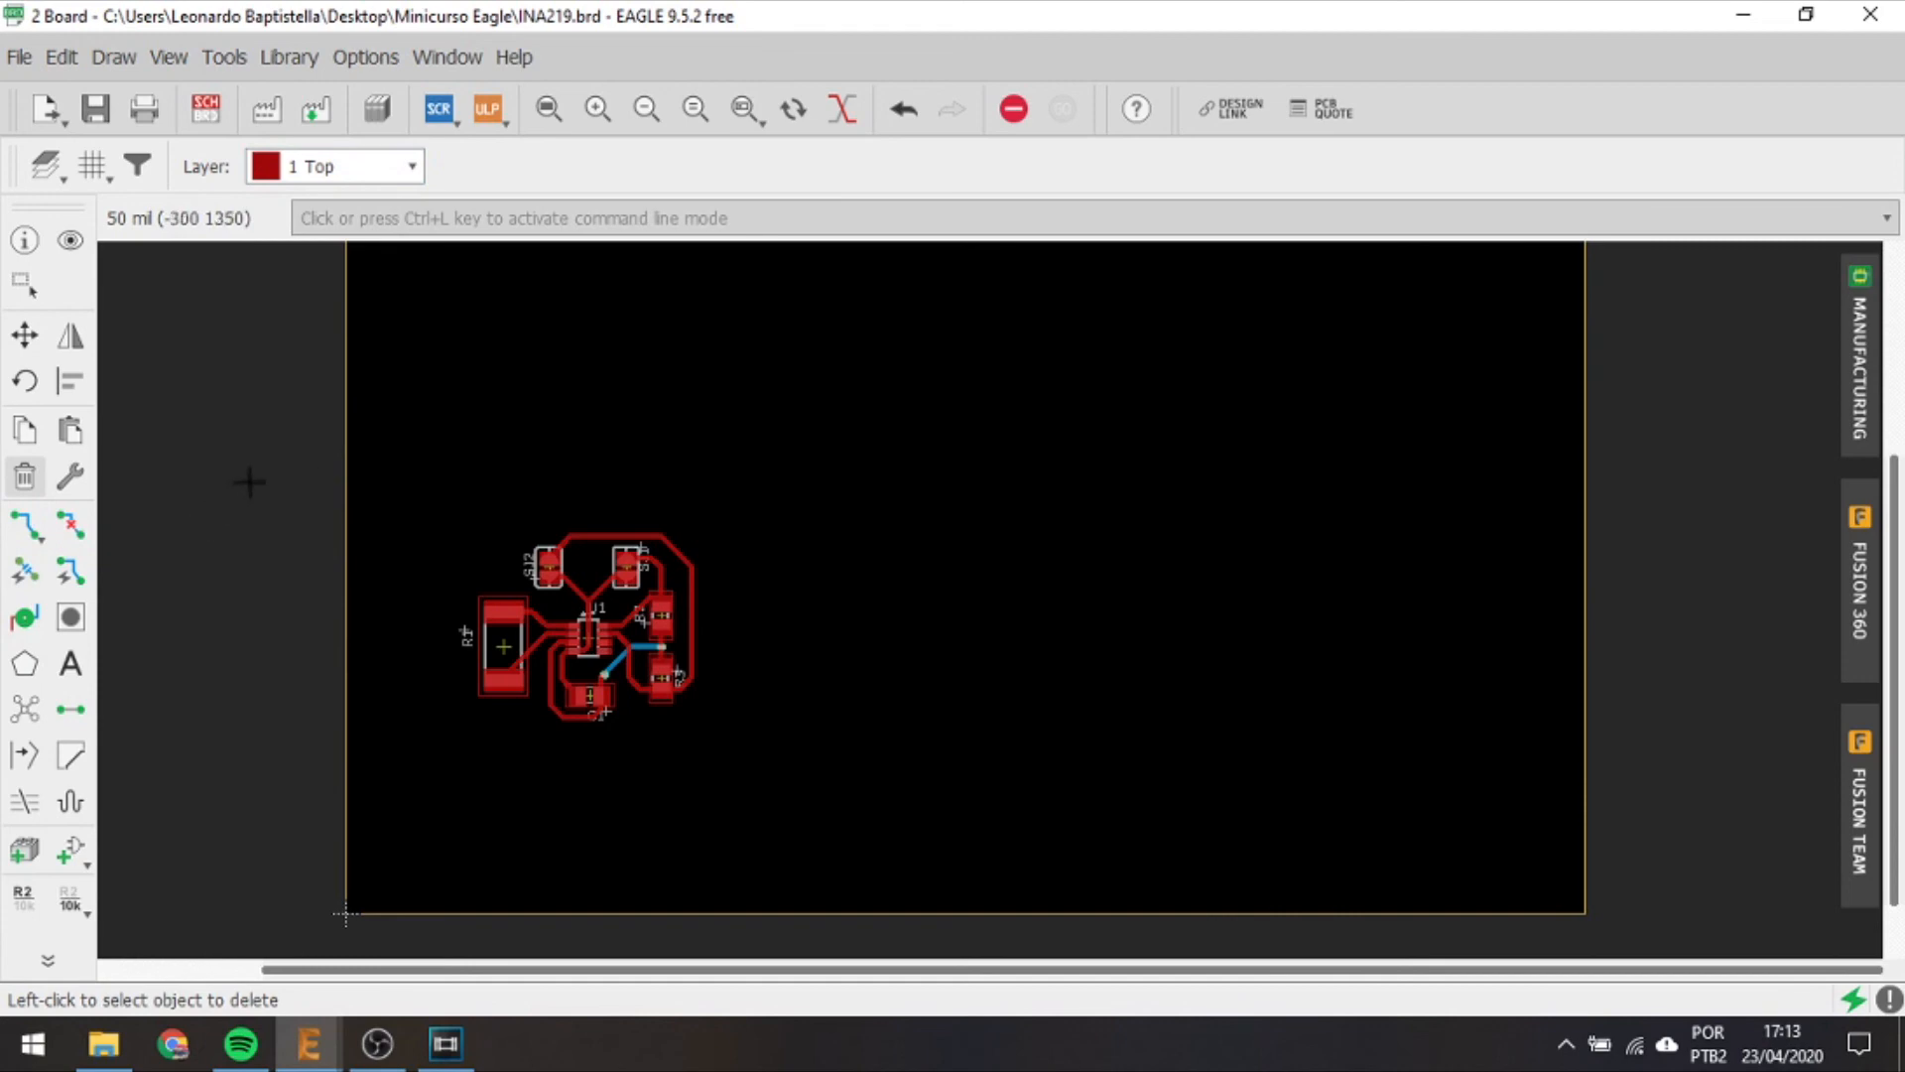
click(346, 435)
click(1117, 913)
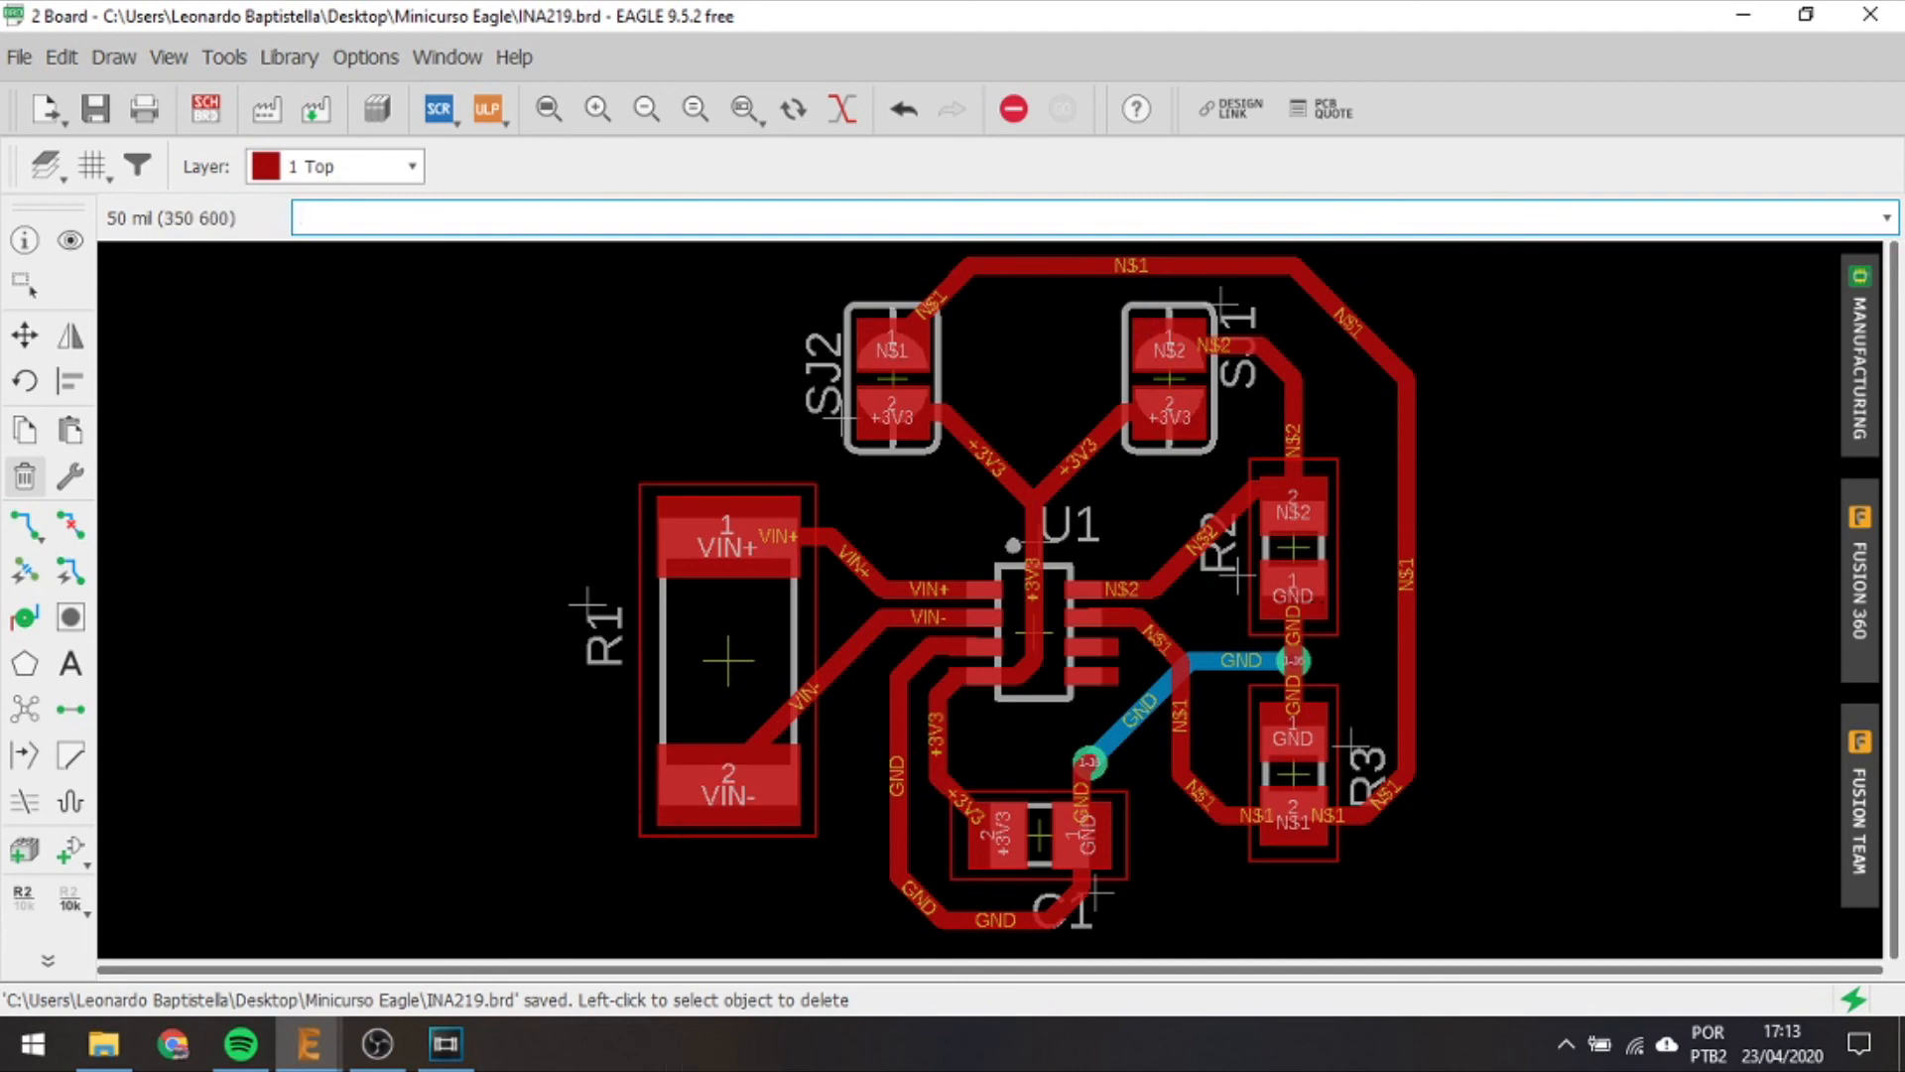
Start saving the board as a design block and add an attribute named INA with the value none.
click(19, 57)
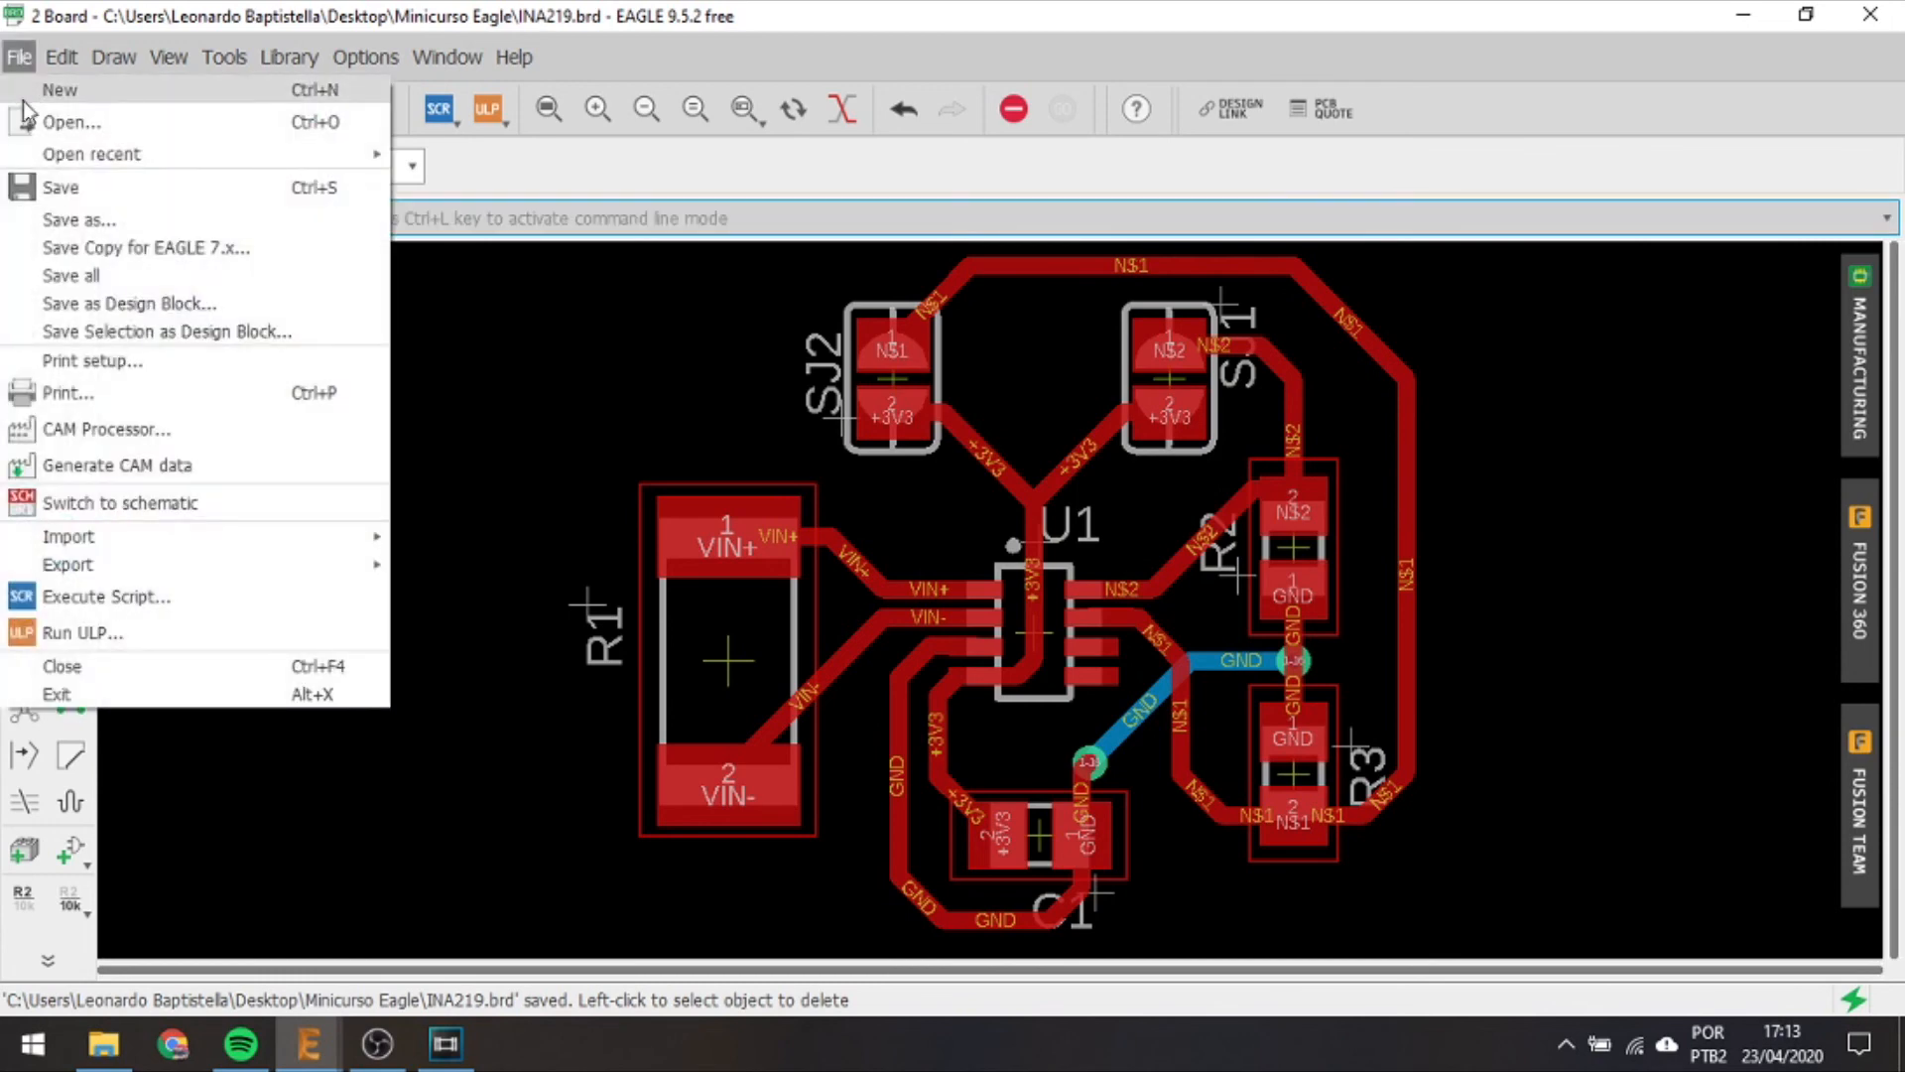
click(73, 303)
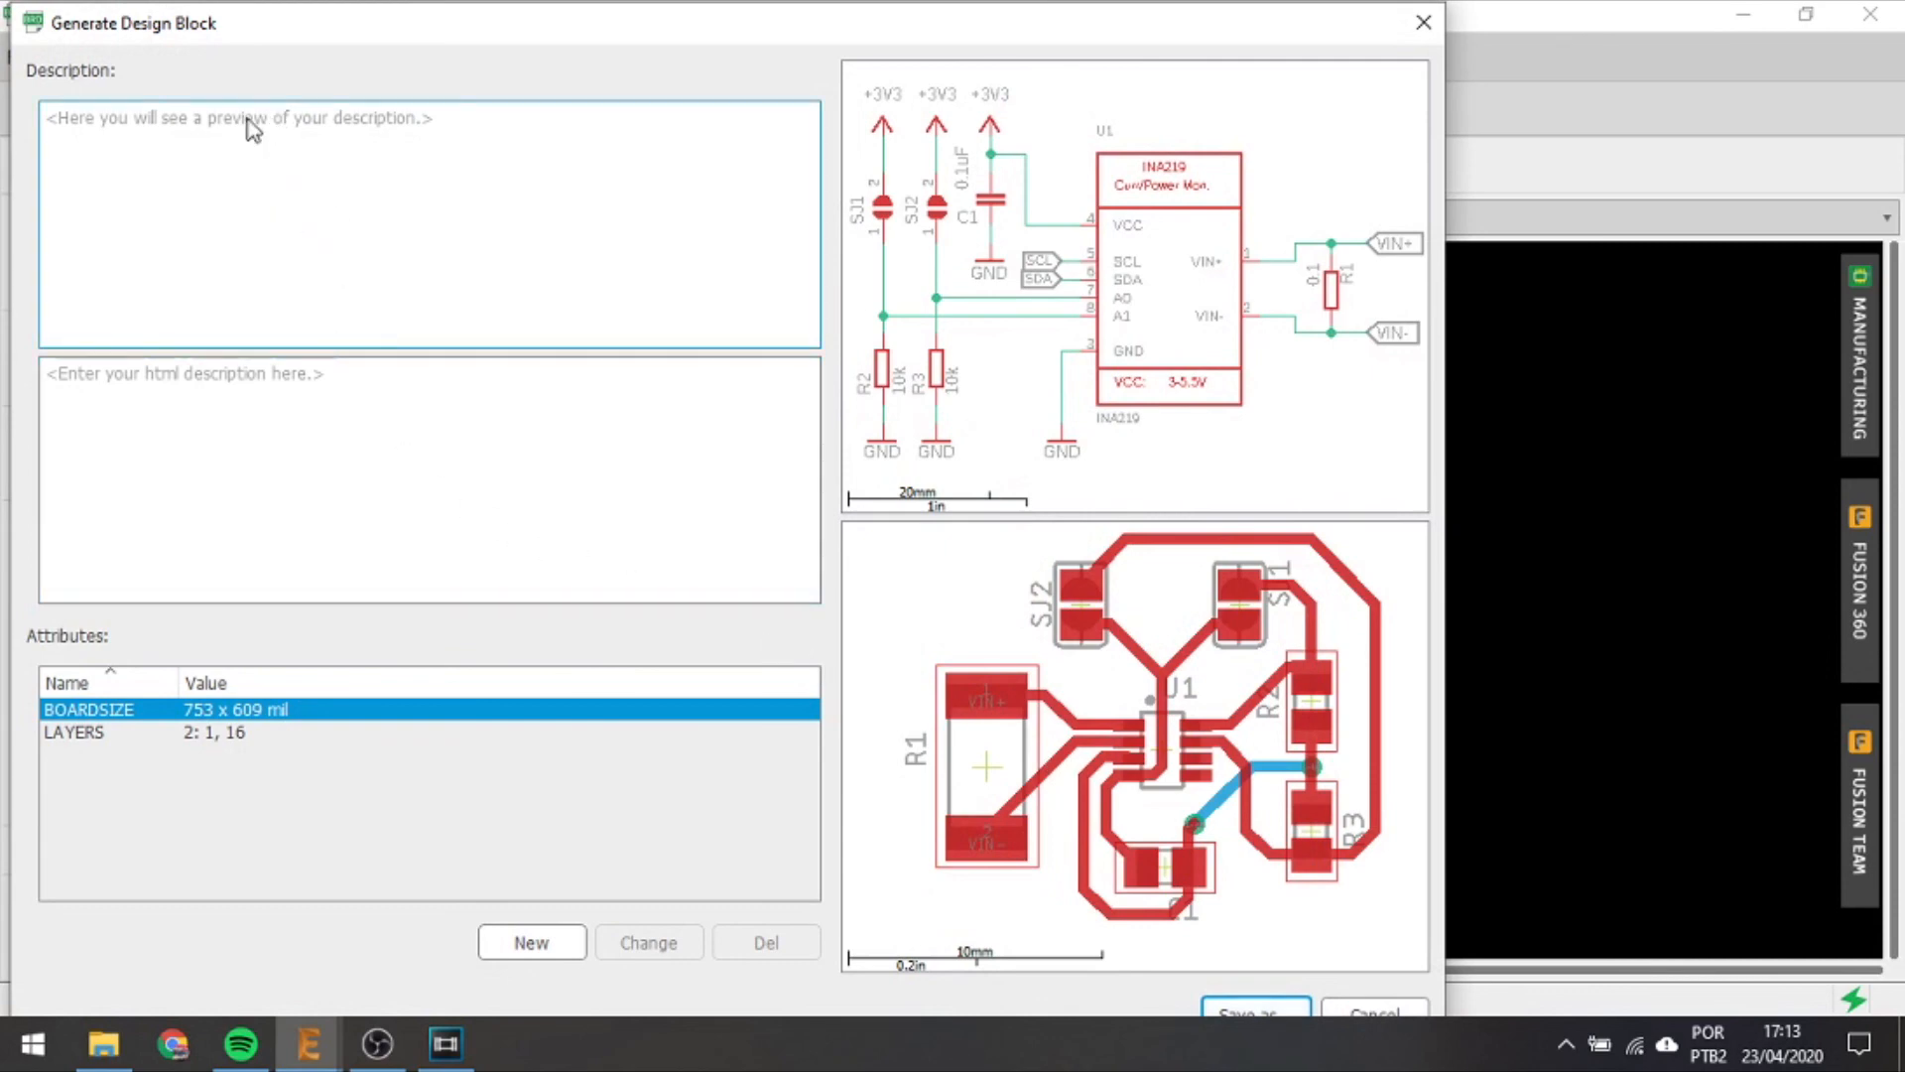
click(576, 958)
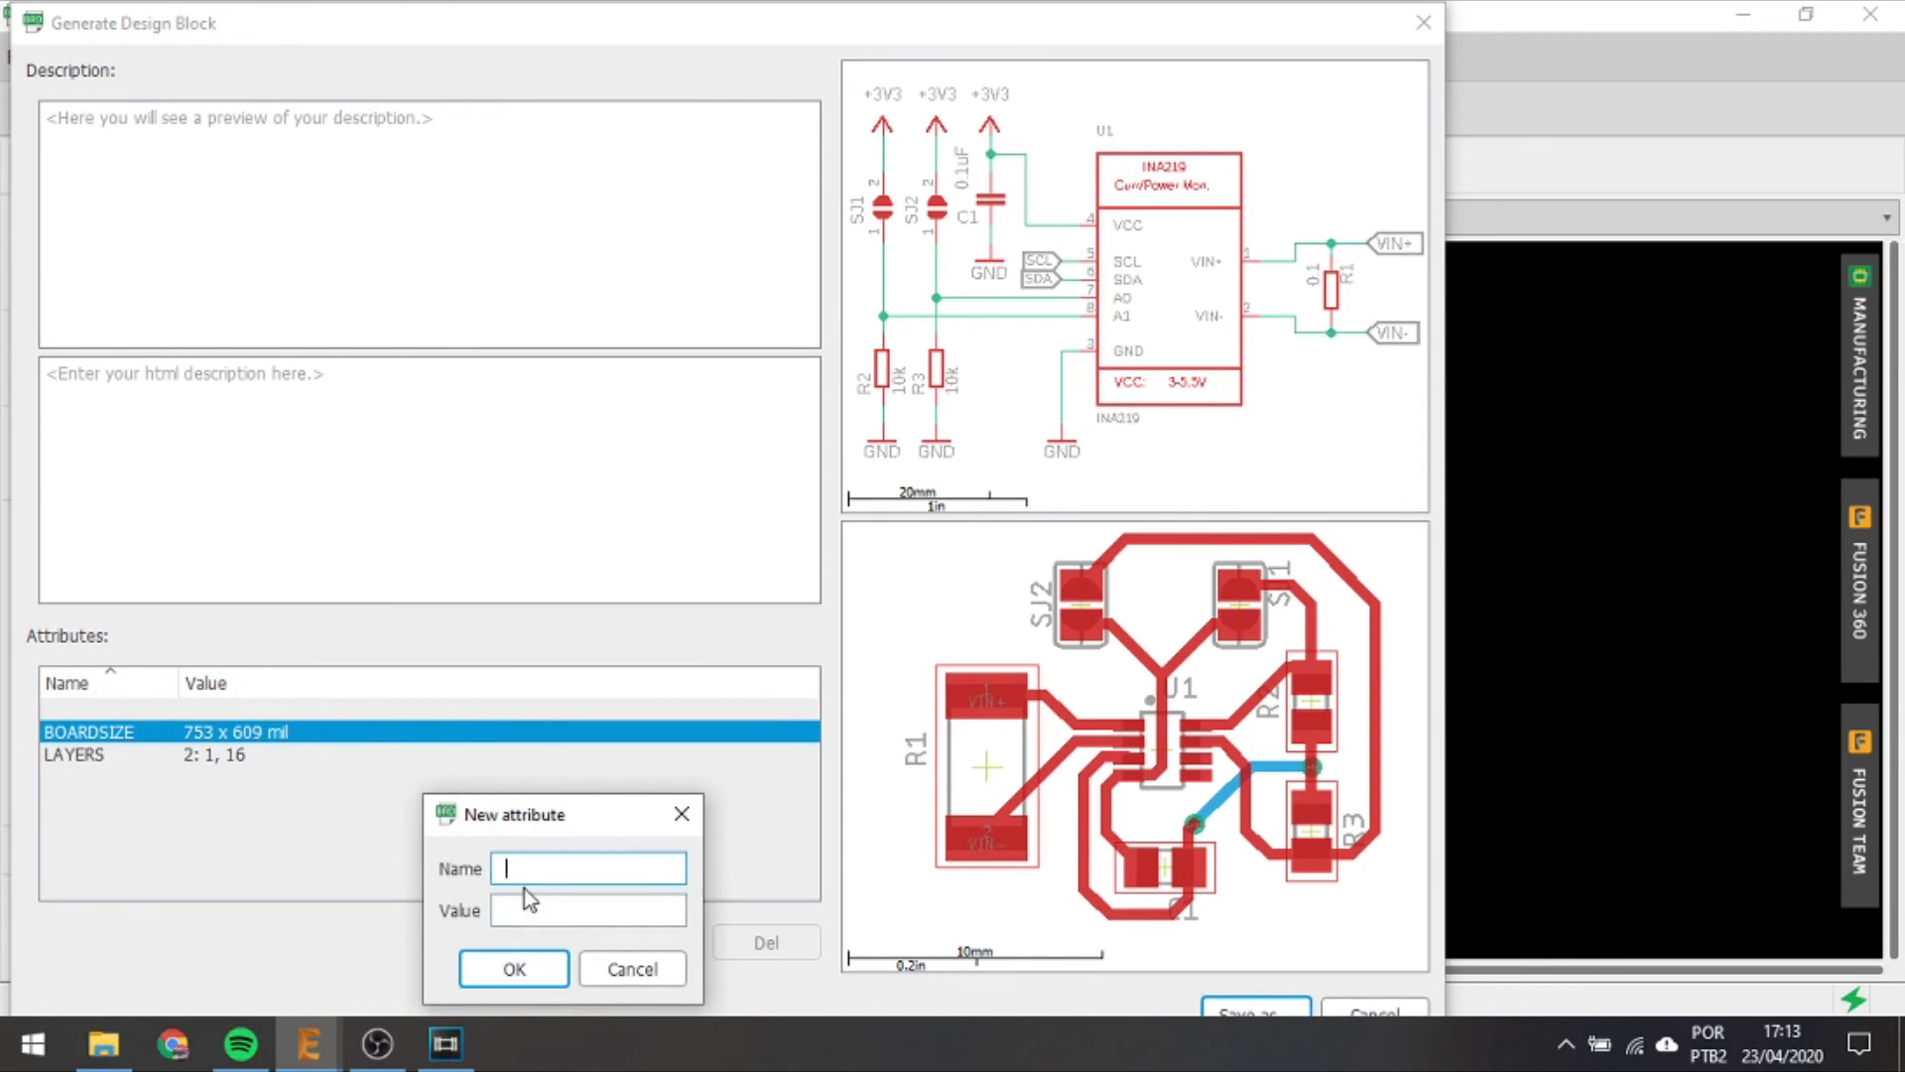
text(INA)
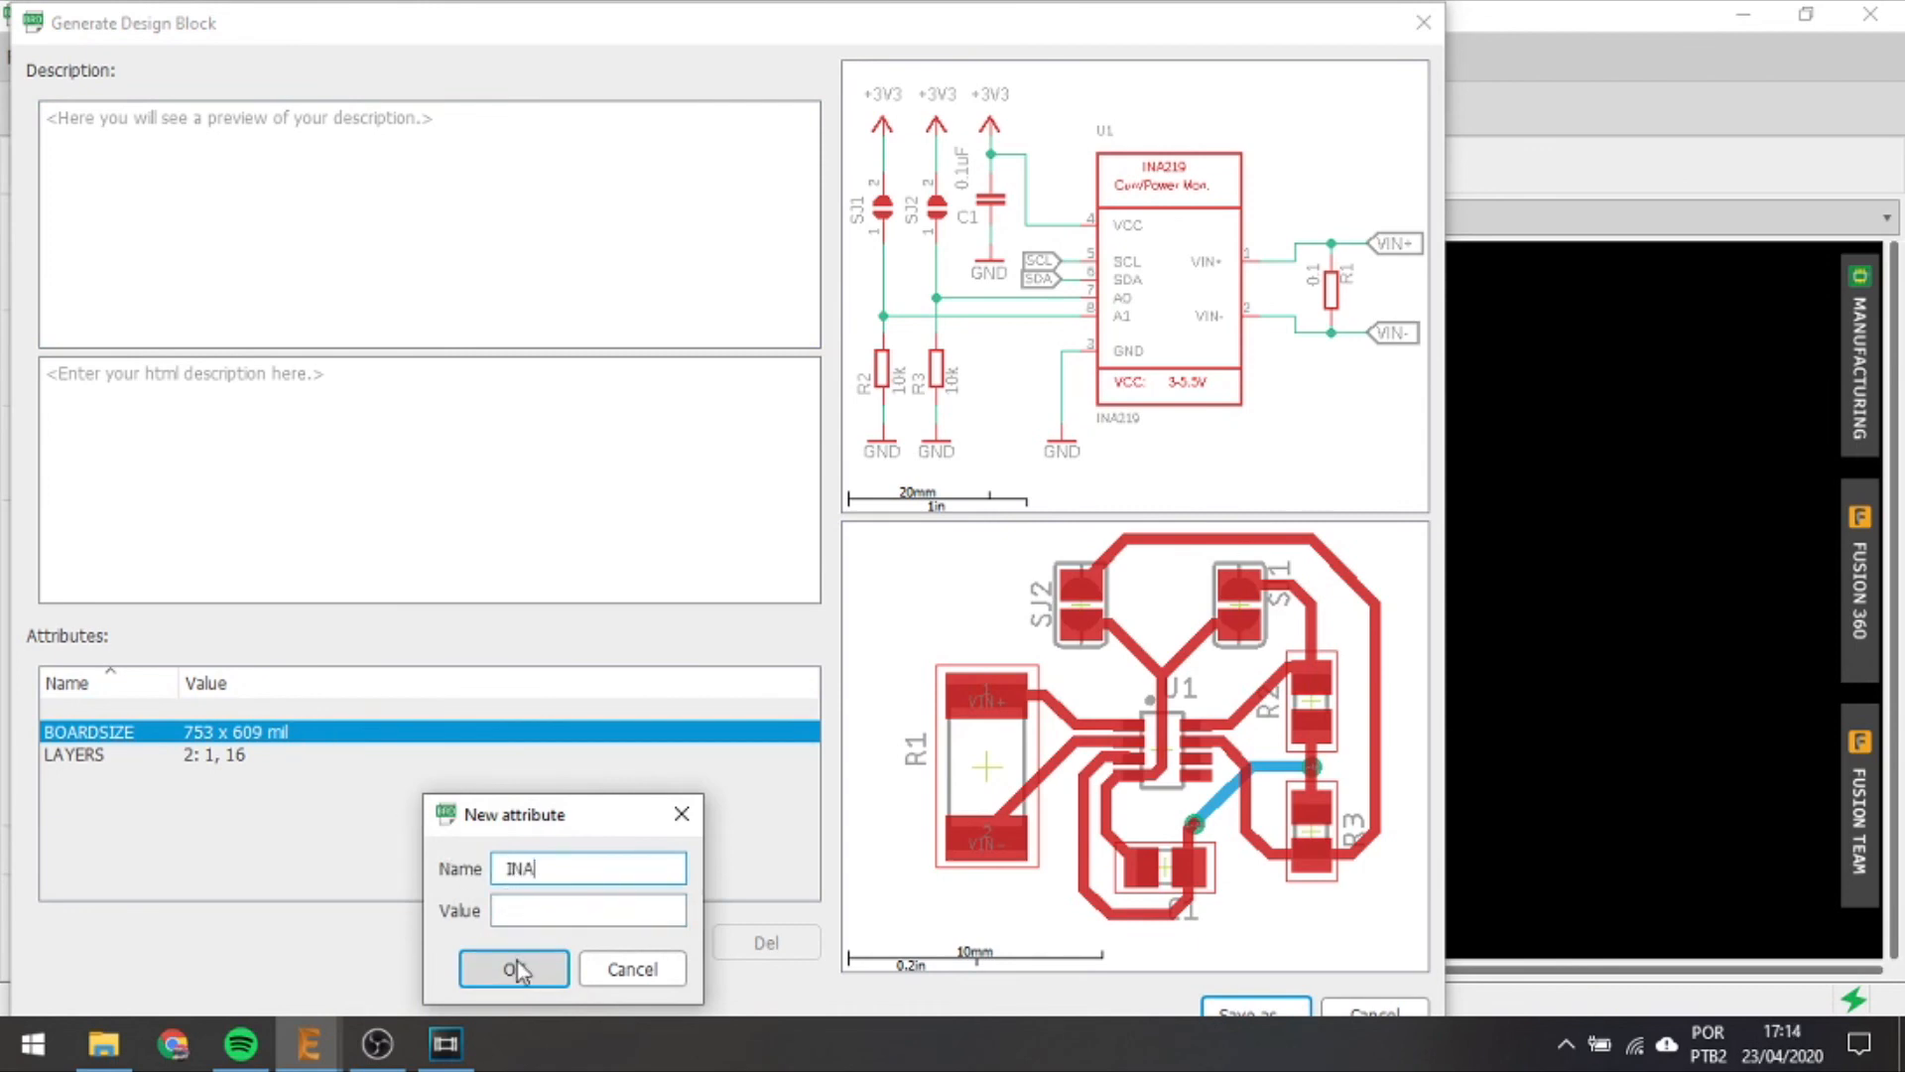
click(526, 911)
text(none)
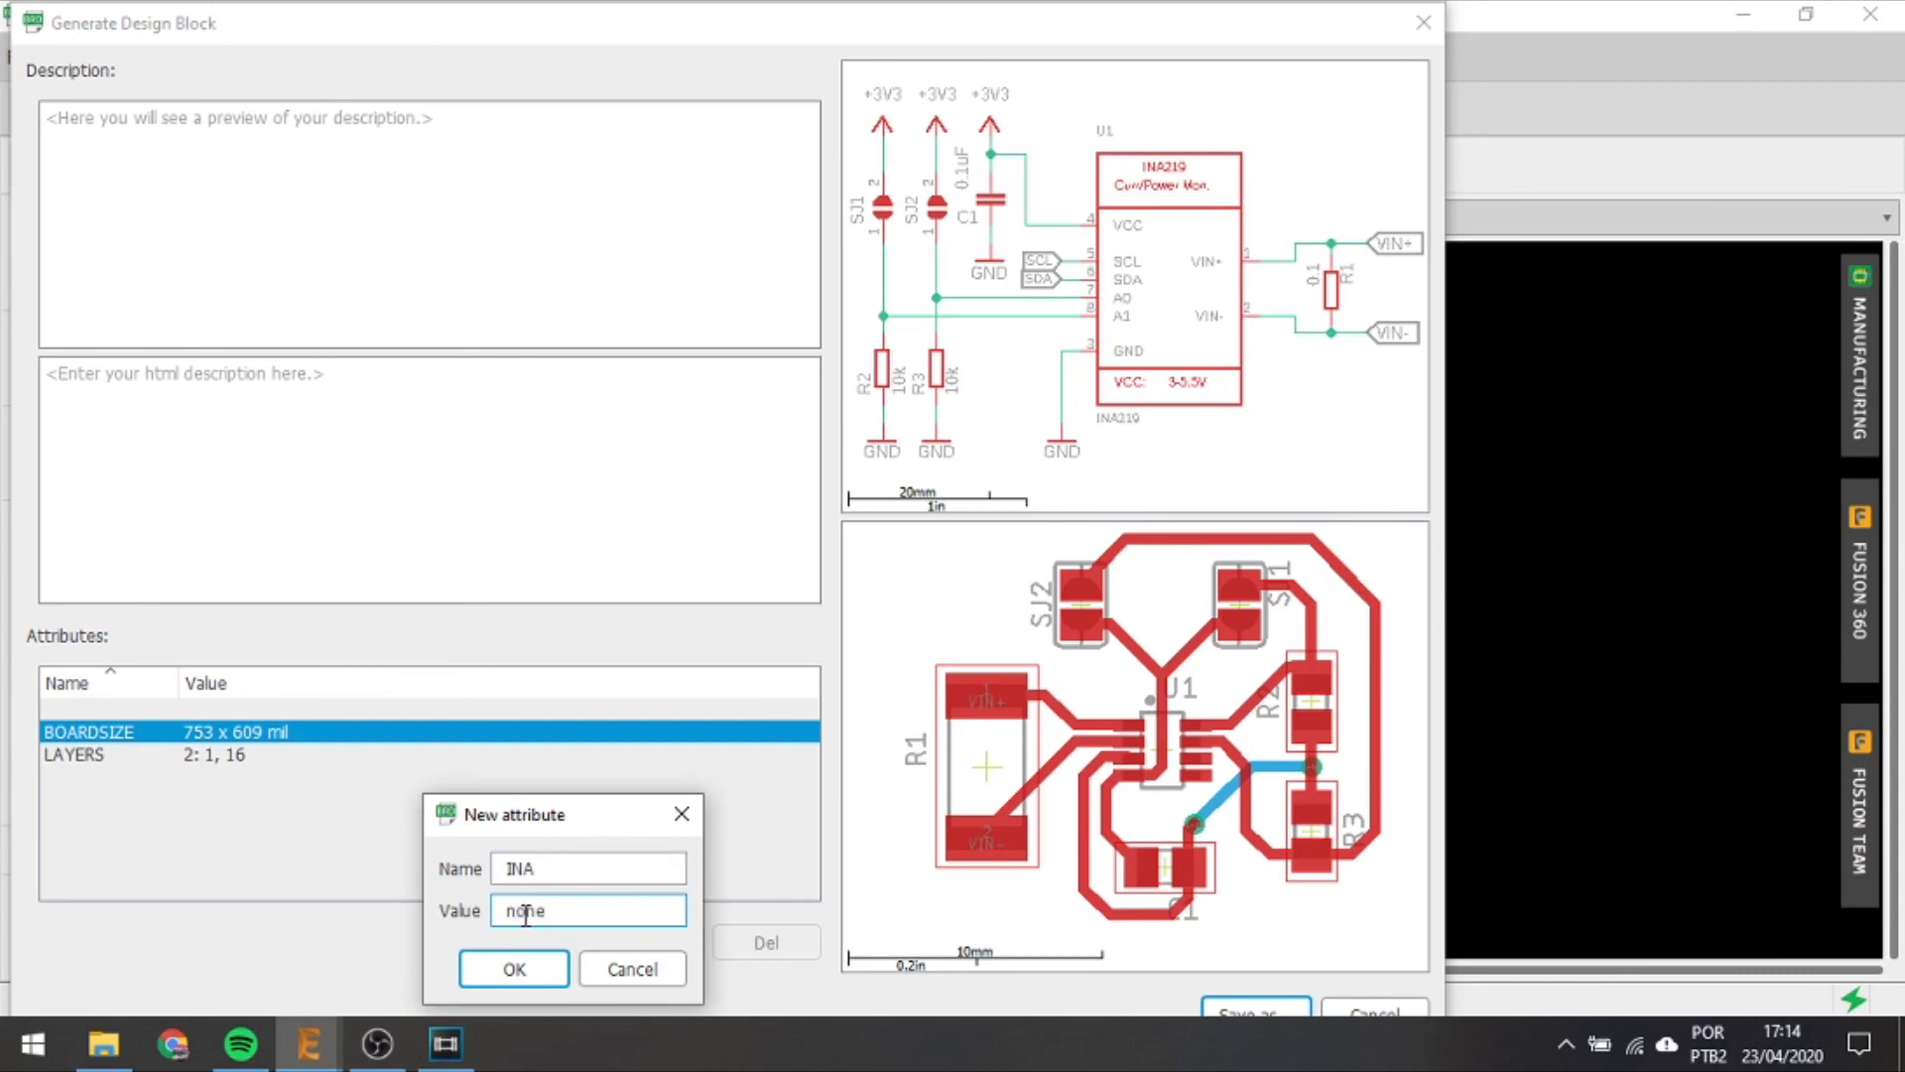
click(512, 967)
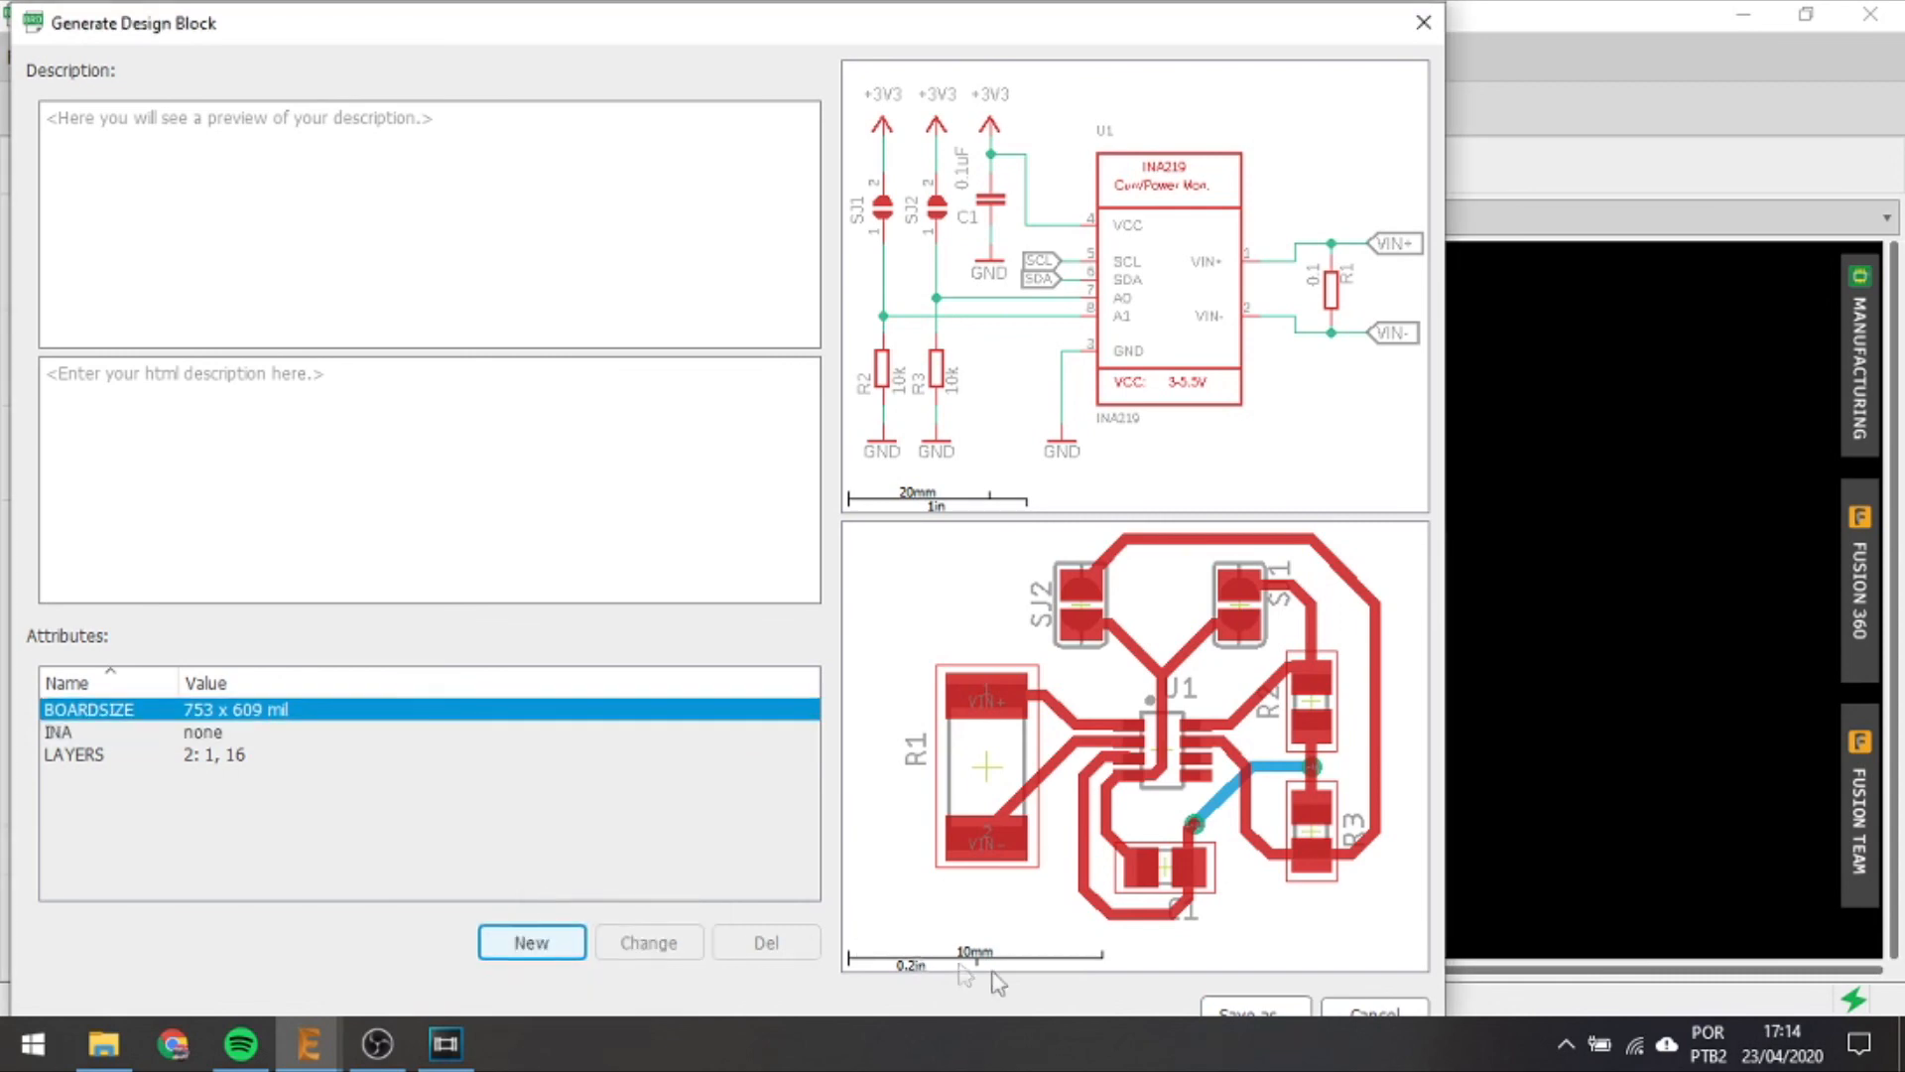
Save the design block as INA219_B in the EAGLE design blocks folder.
click(1241, 1008)
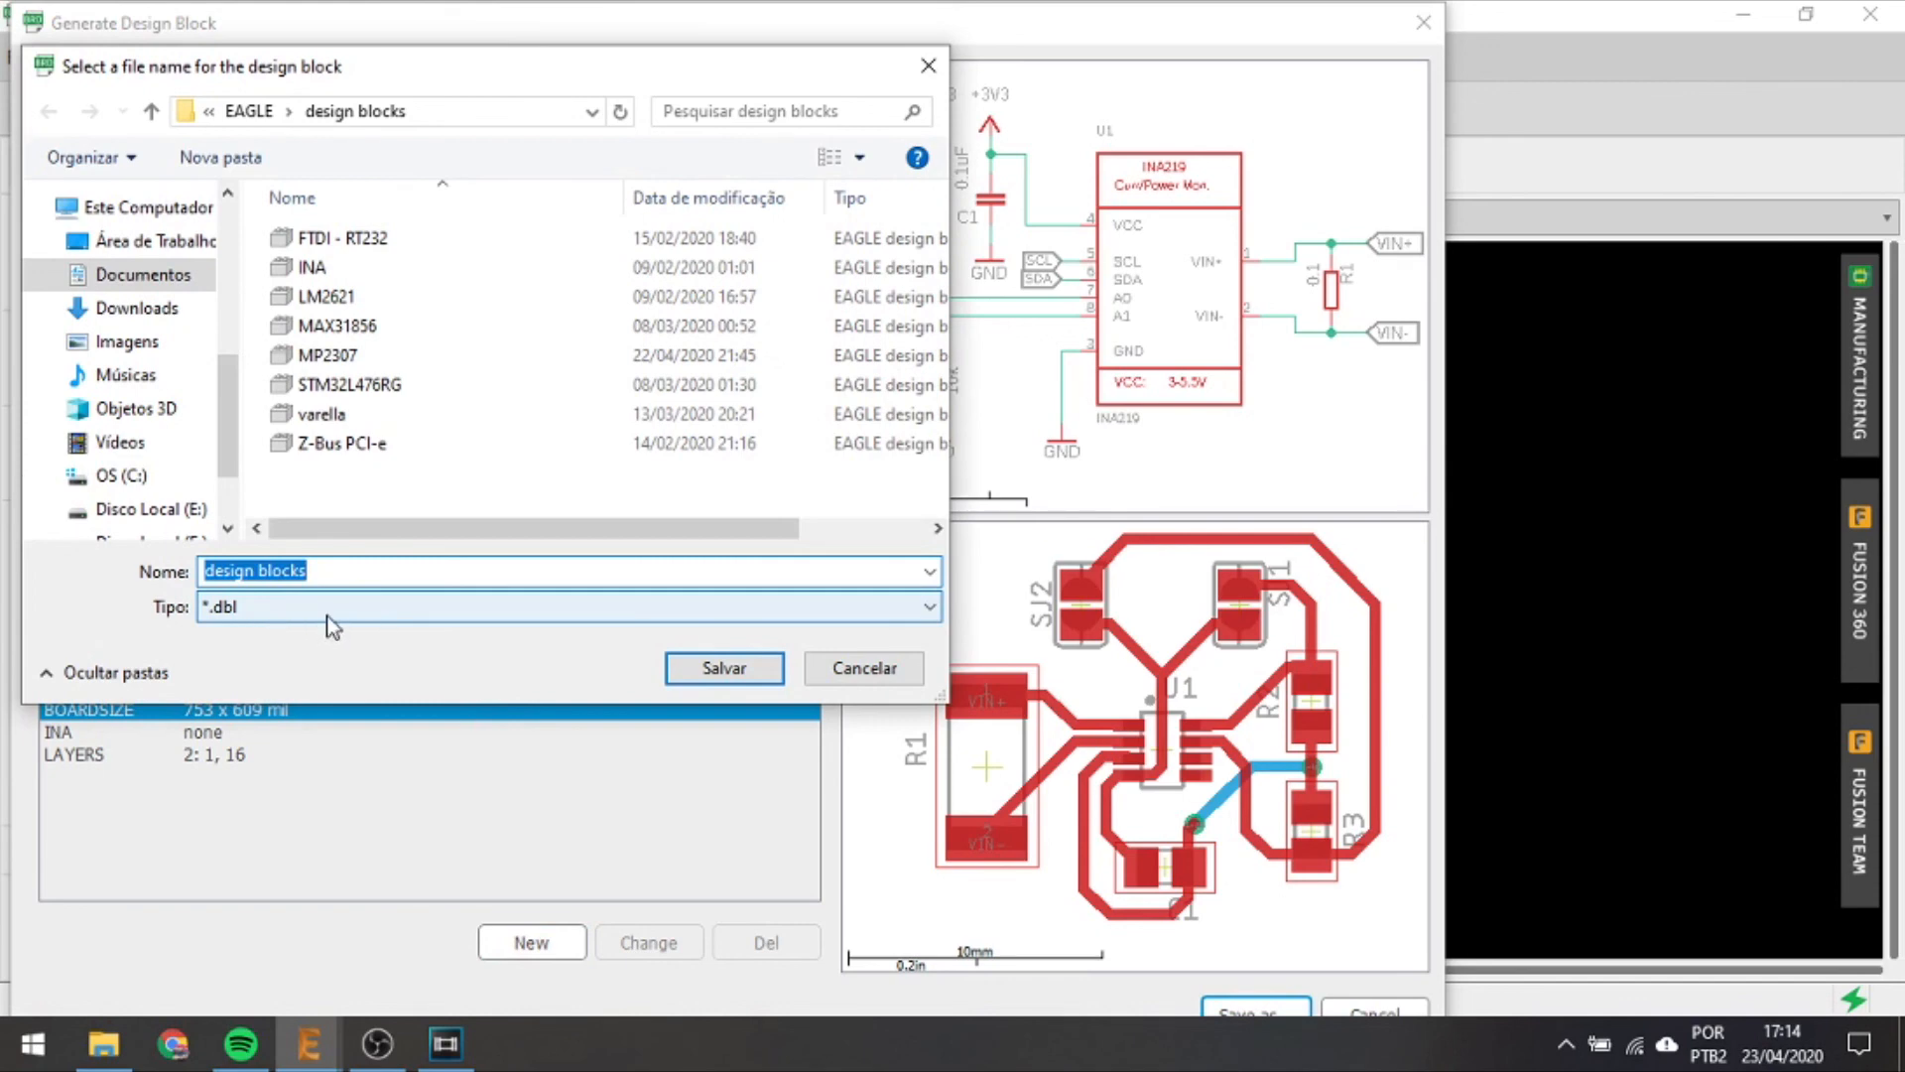
text(INA)
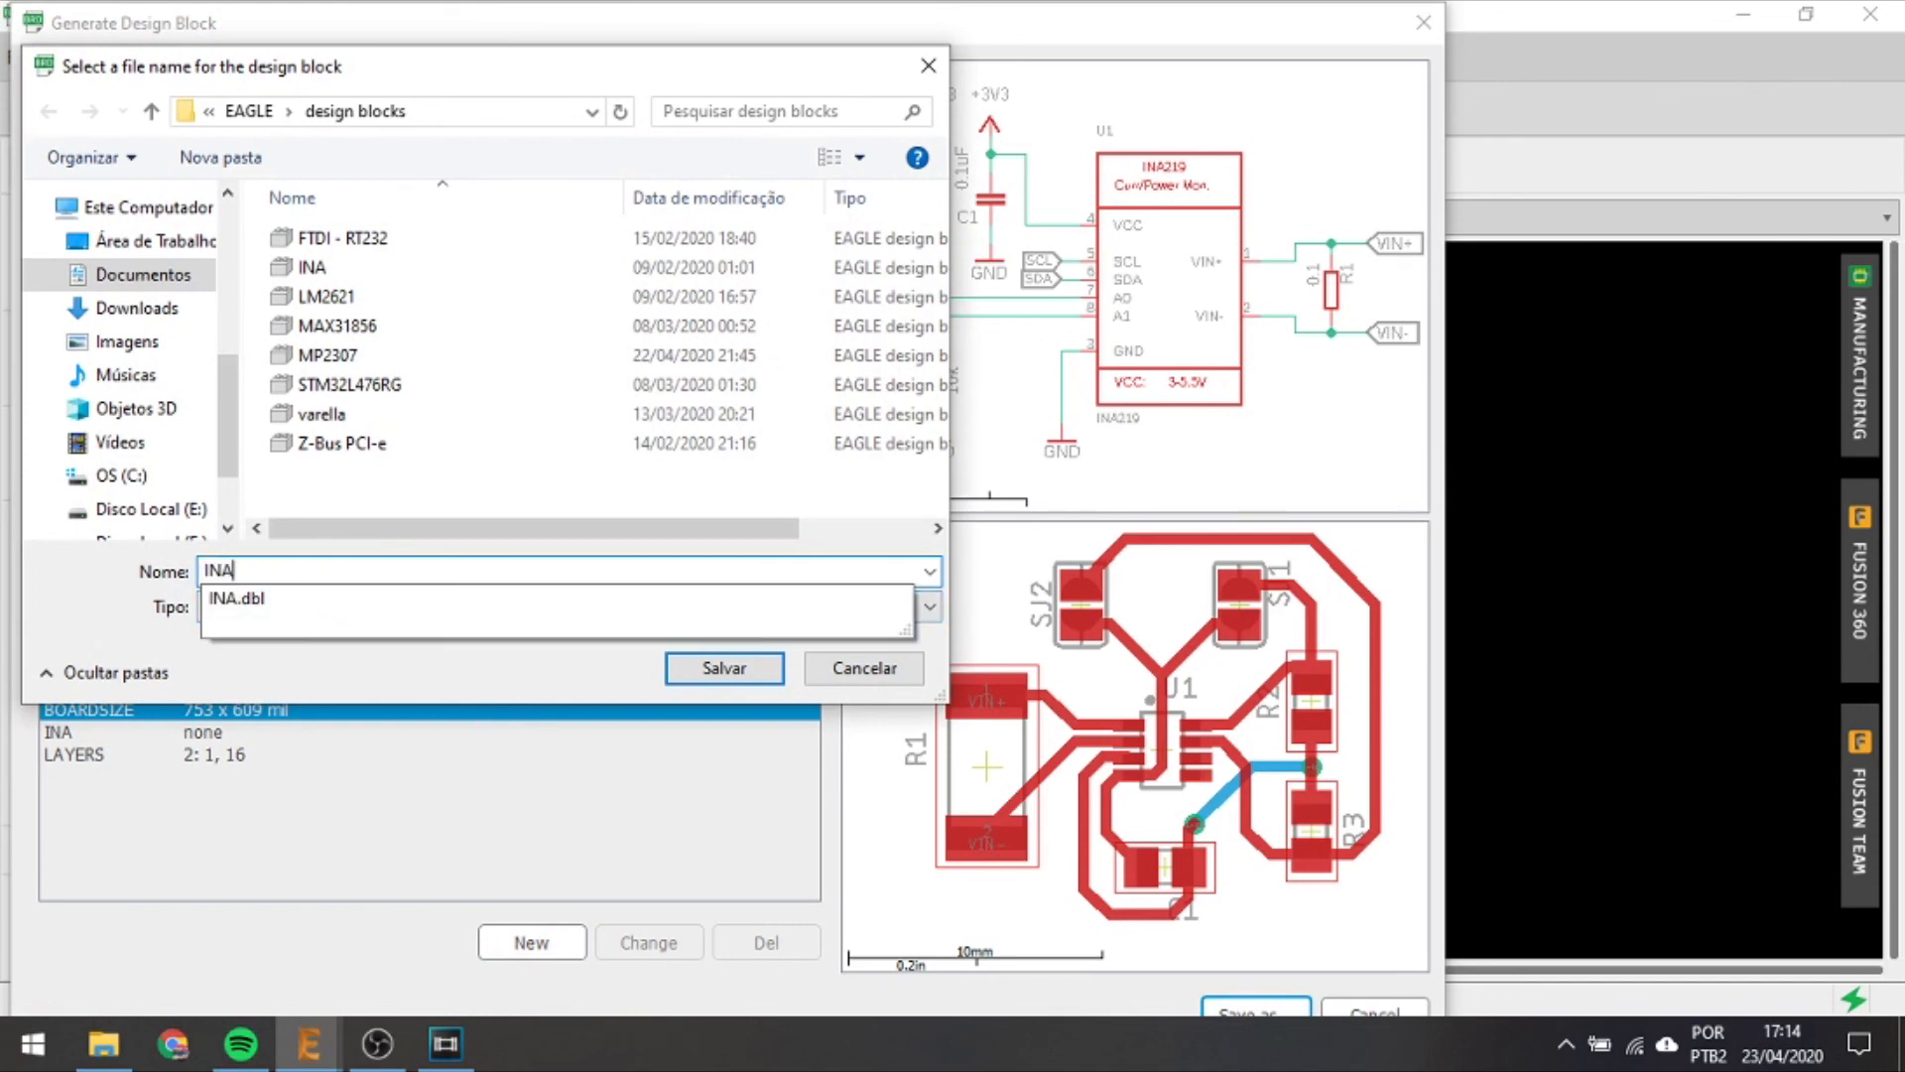
text(219B)
click(260, 570)
text(_B)
click(275, 570)
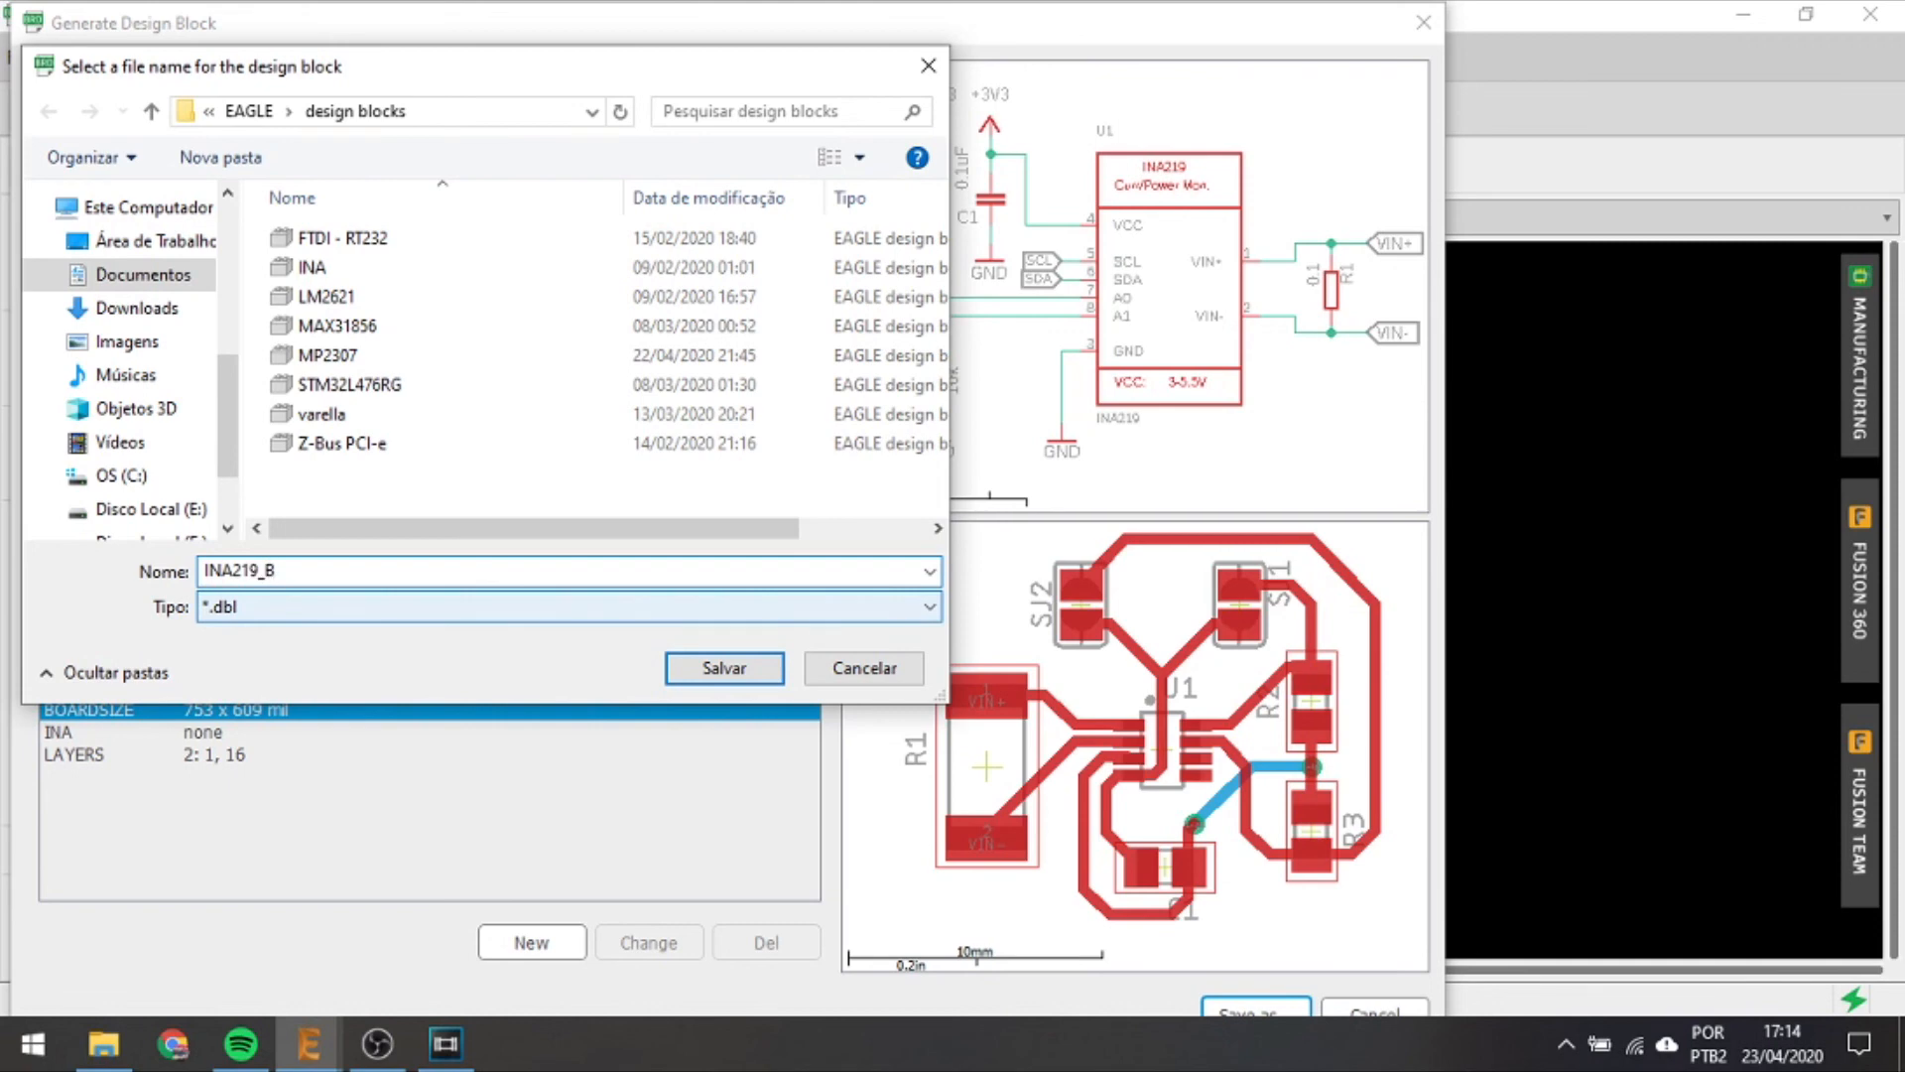
key(Return)
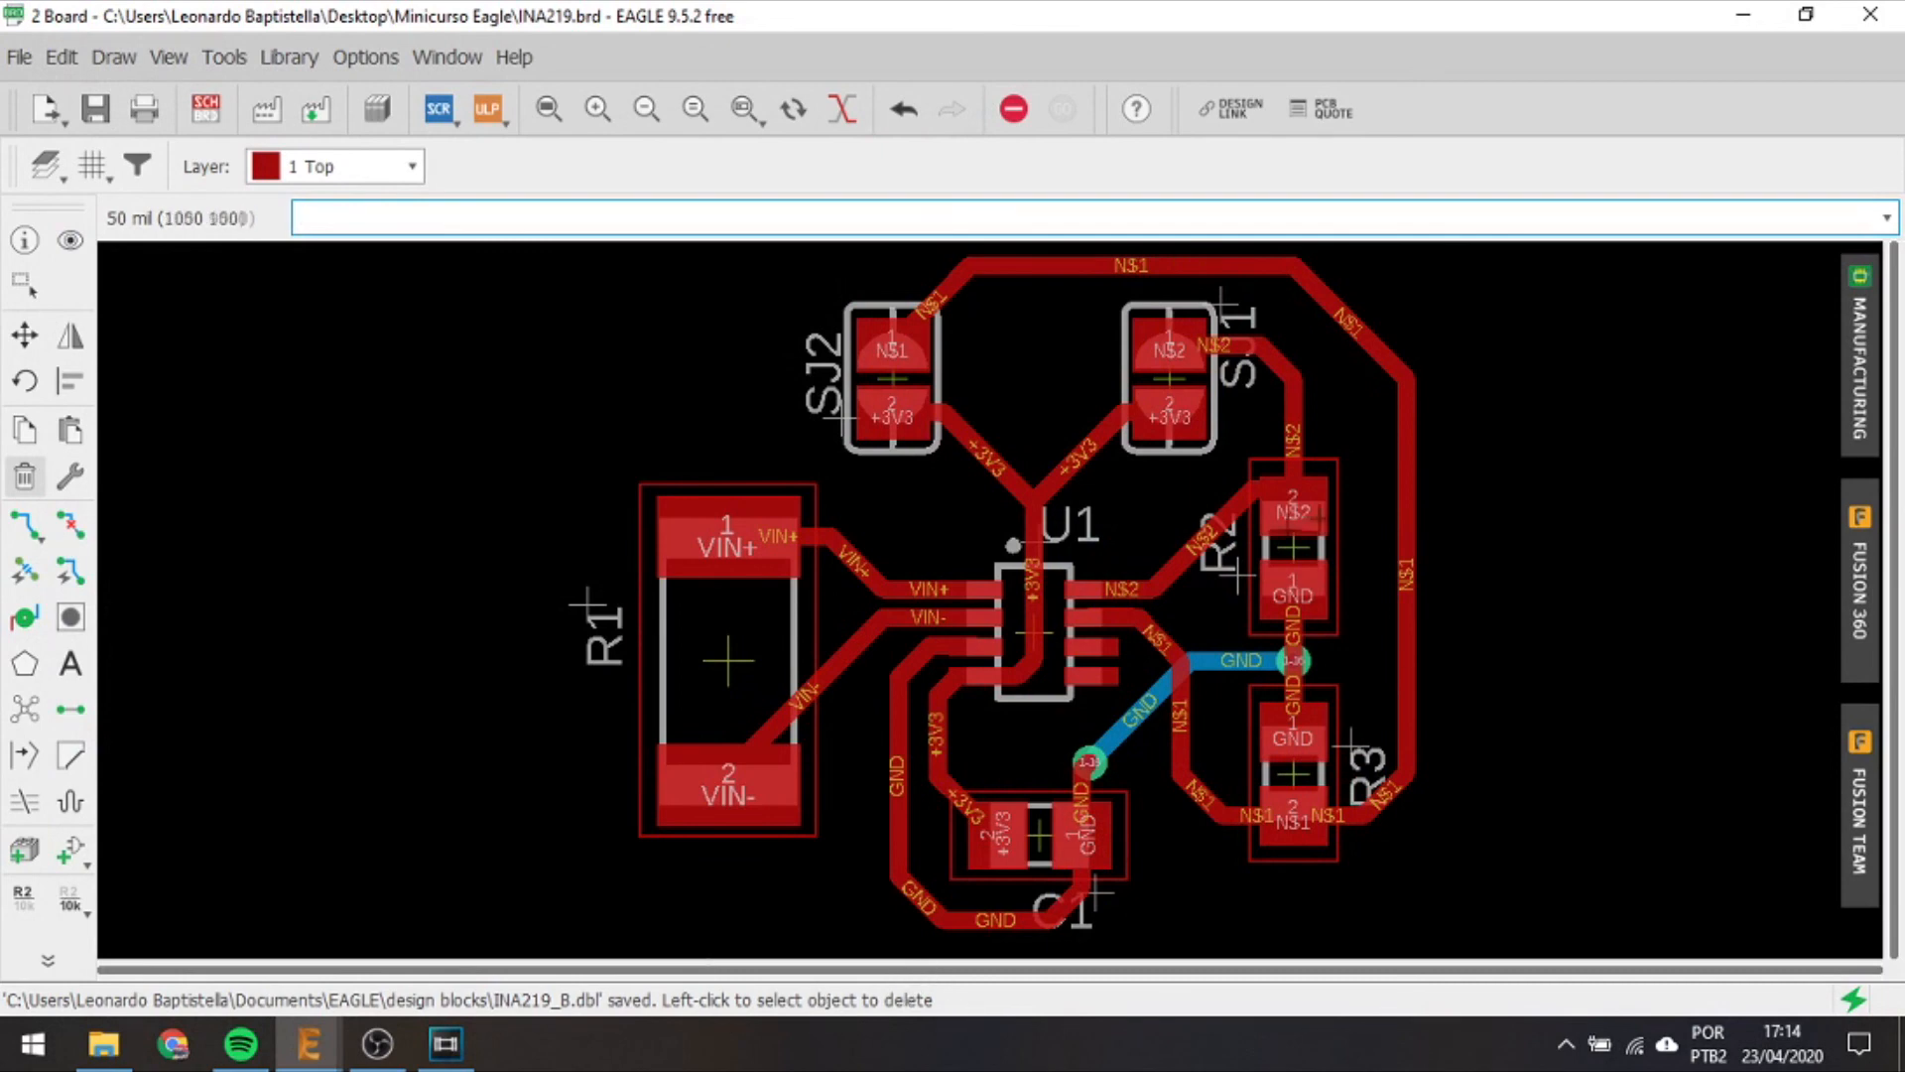
Close the board editor and preview the INA219_B design block from the user design blocks in the Control Panel.
click(1870, 15)
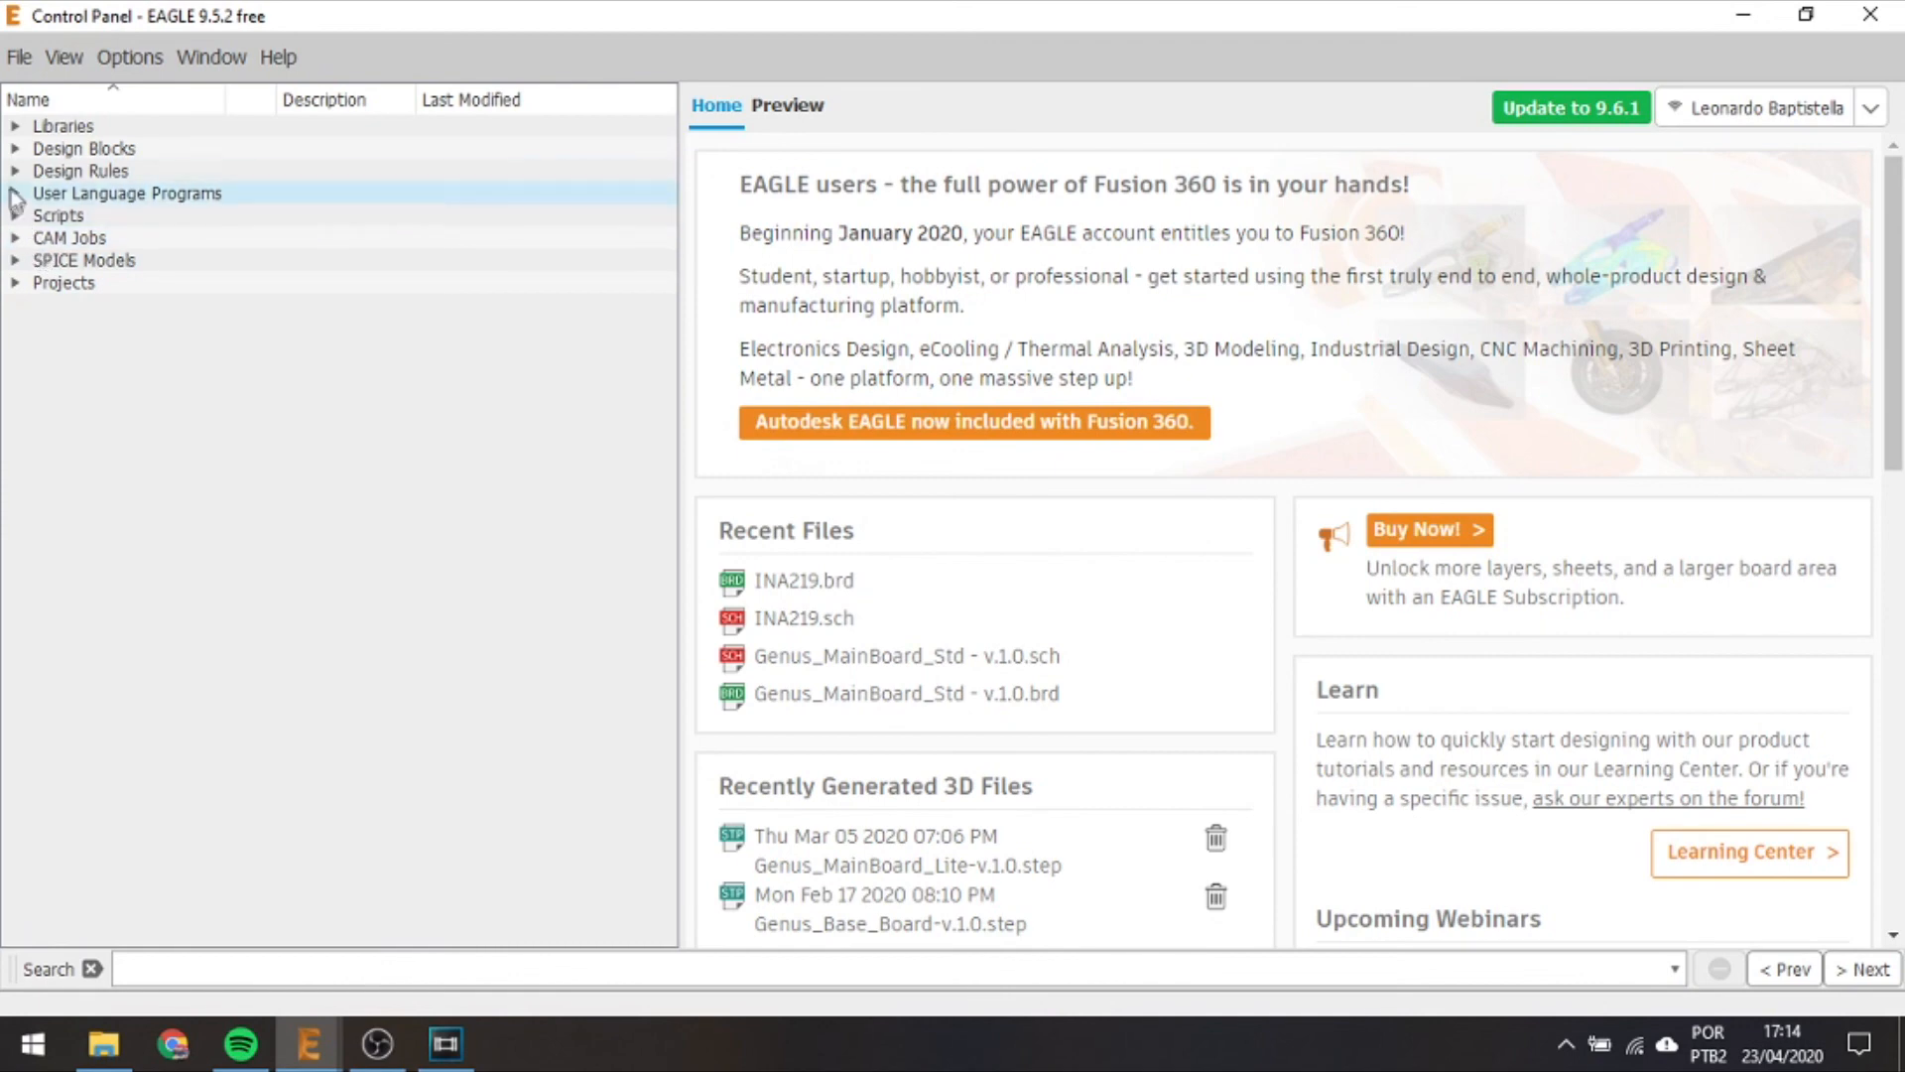
click(15, 149)
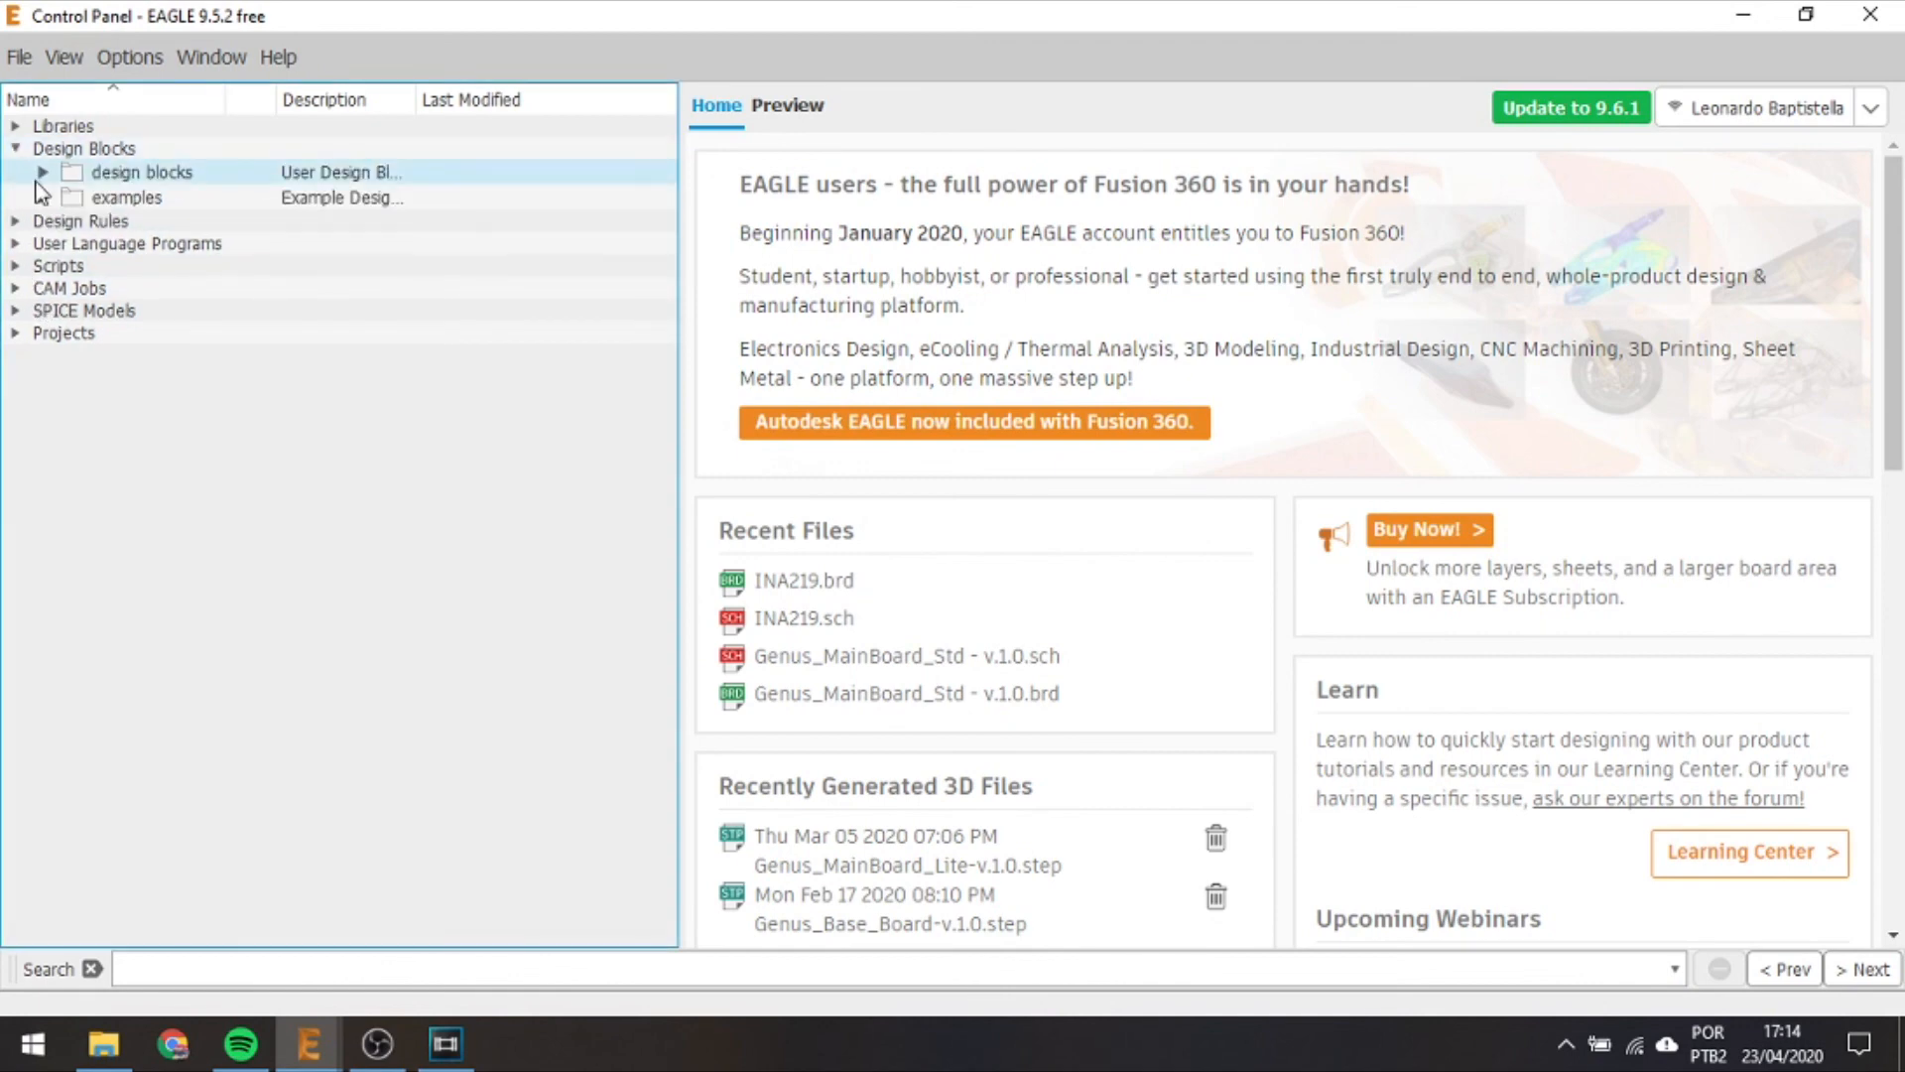
click(44, 174)
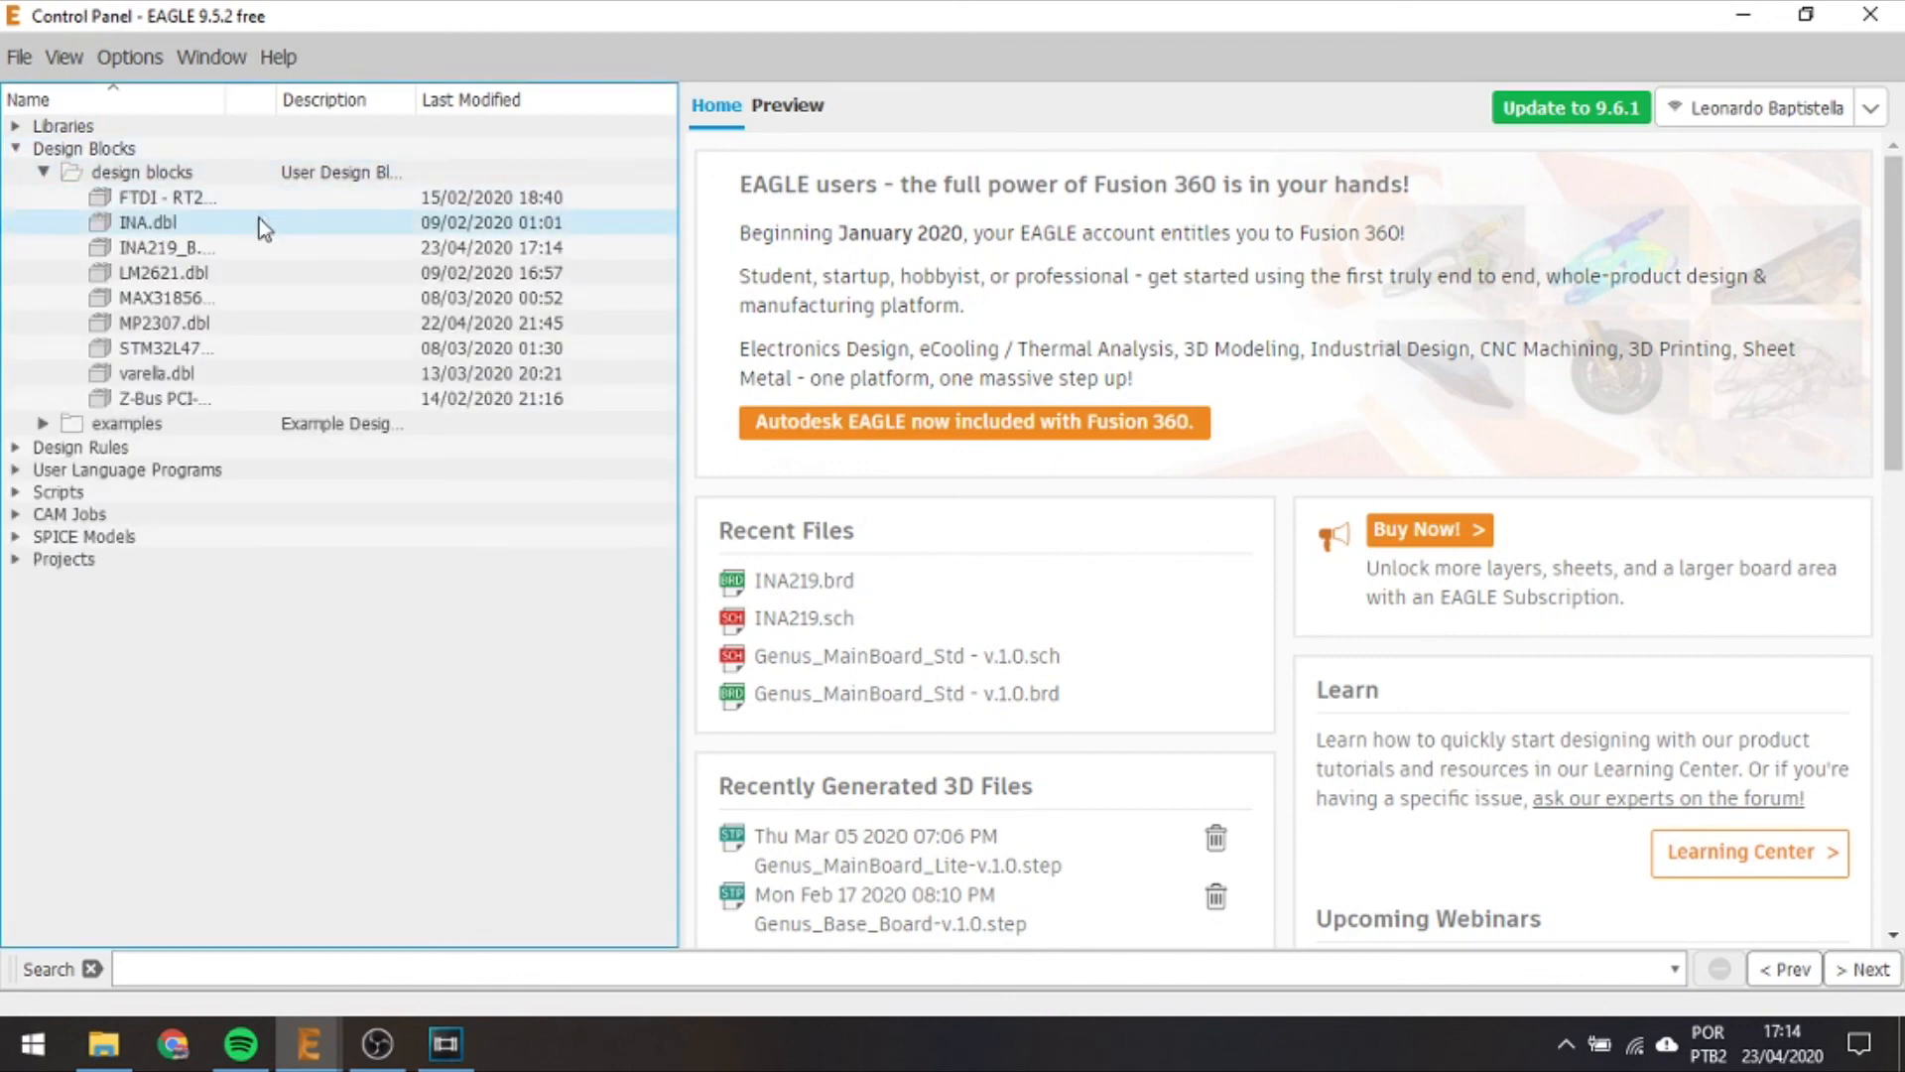
click(172, 251)
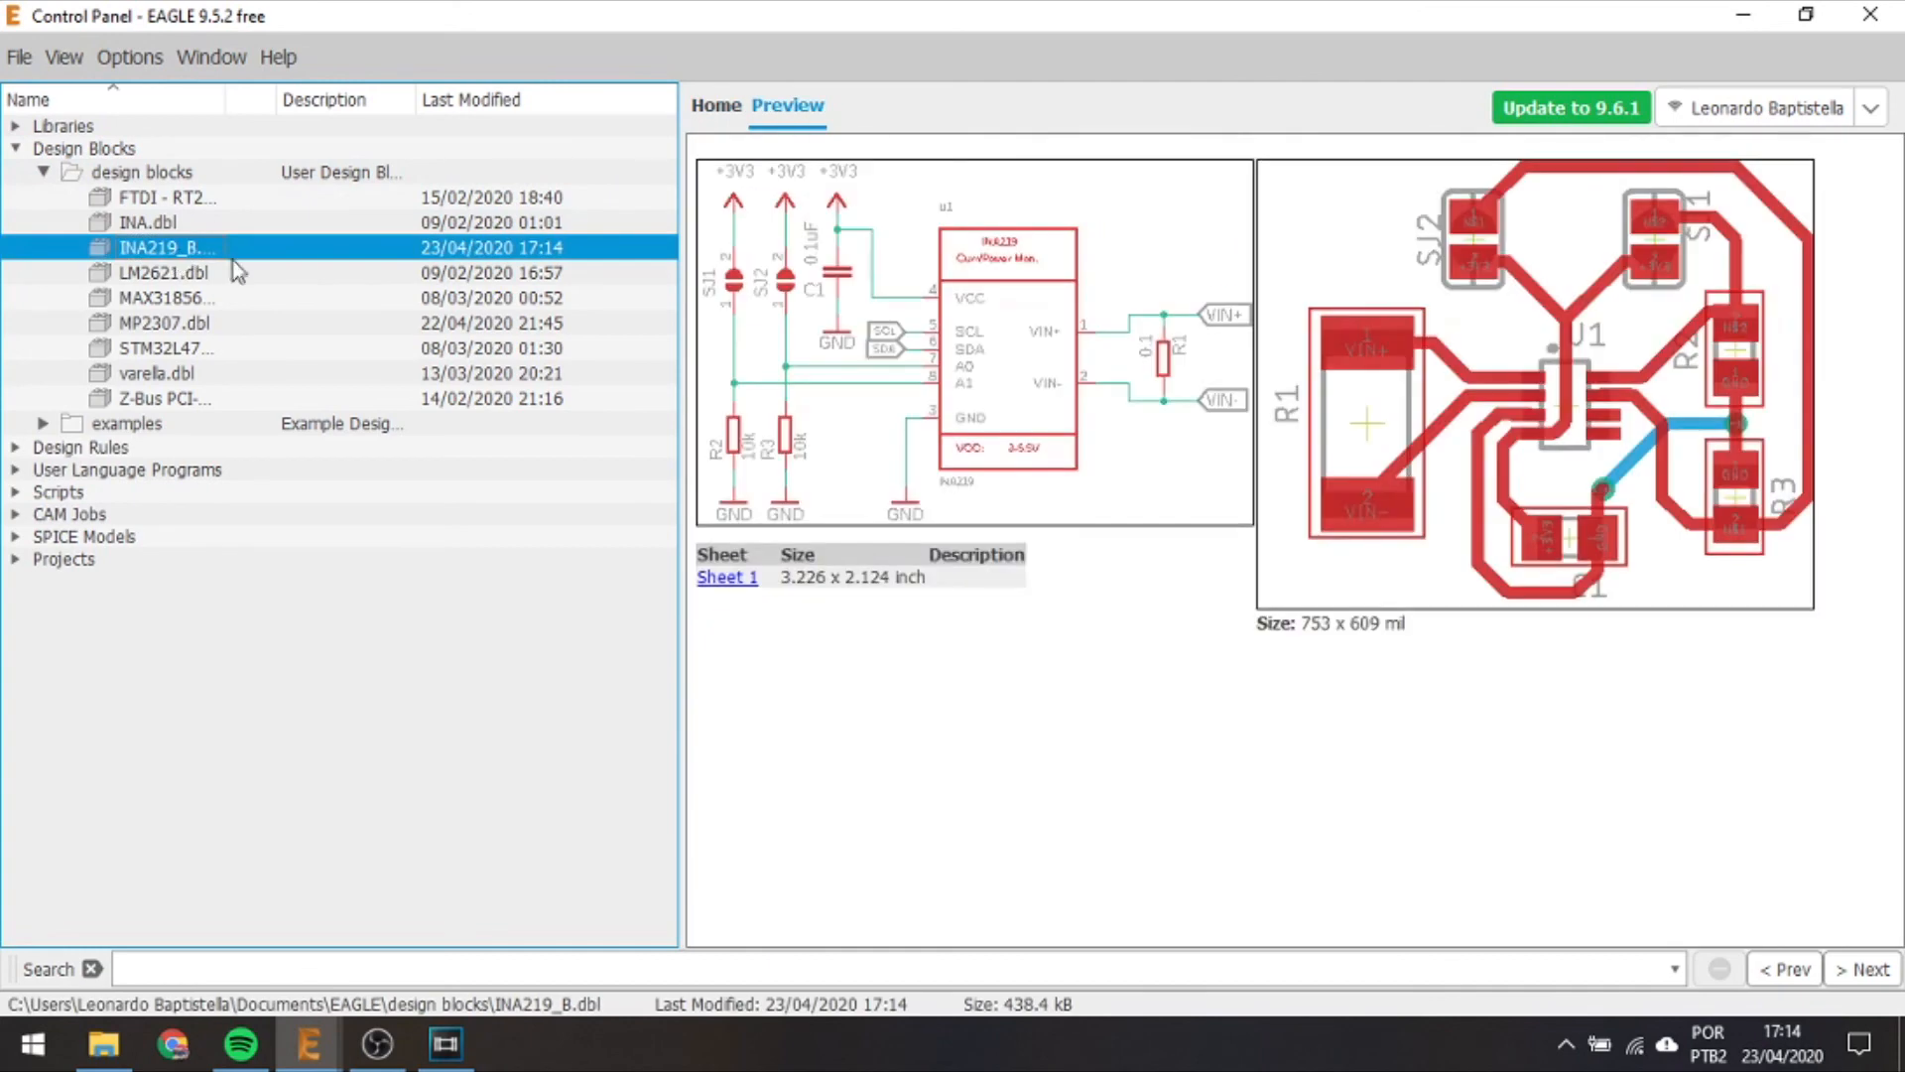